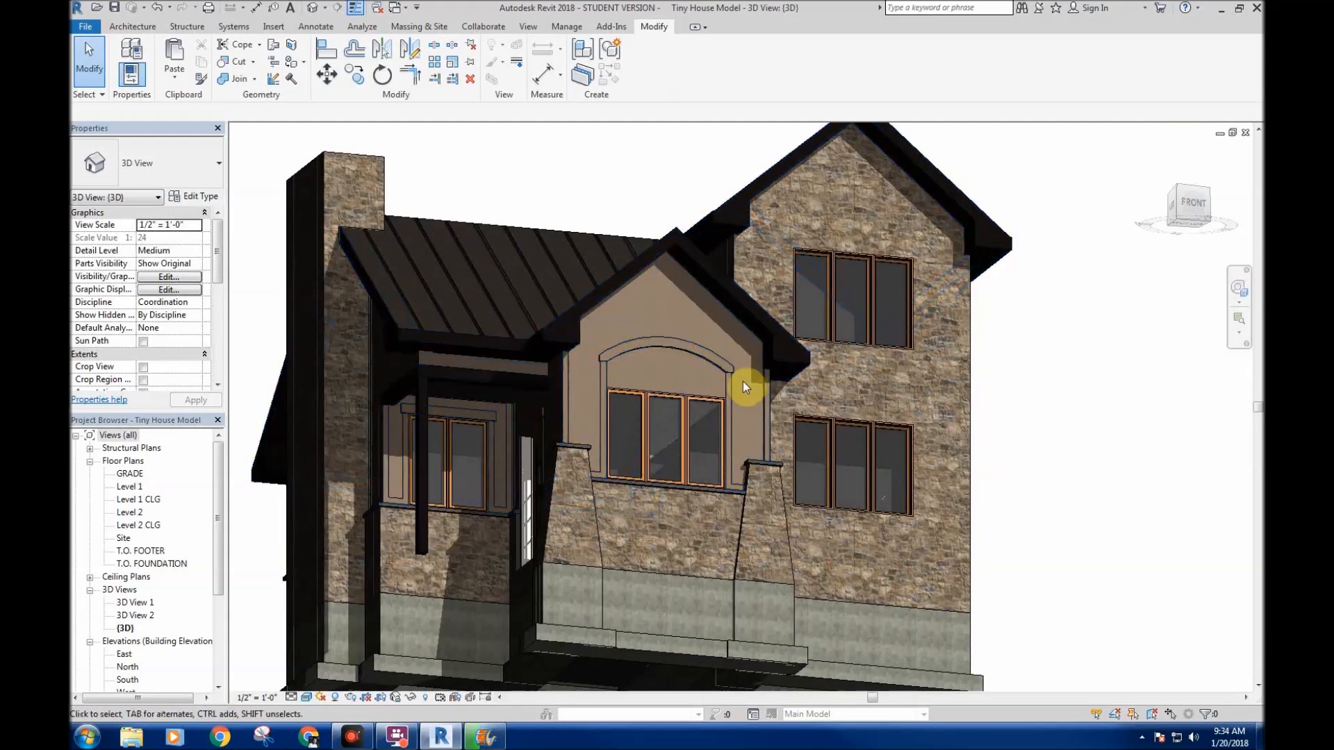
pyautogui.scroll(2, 619, 378)
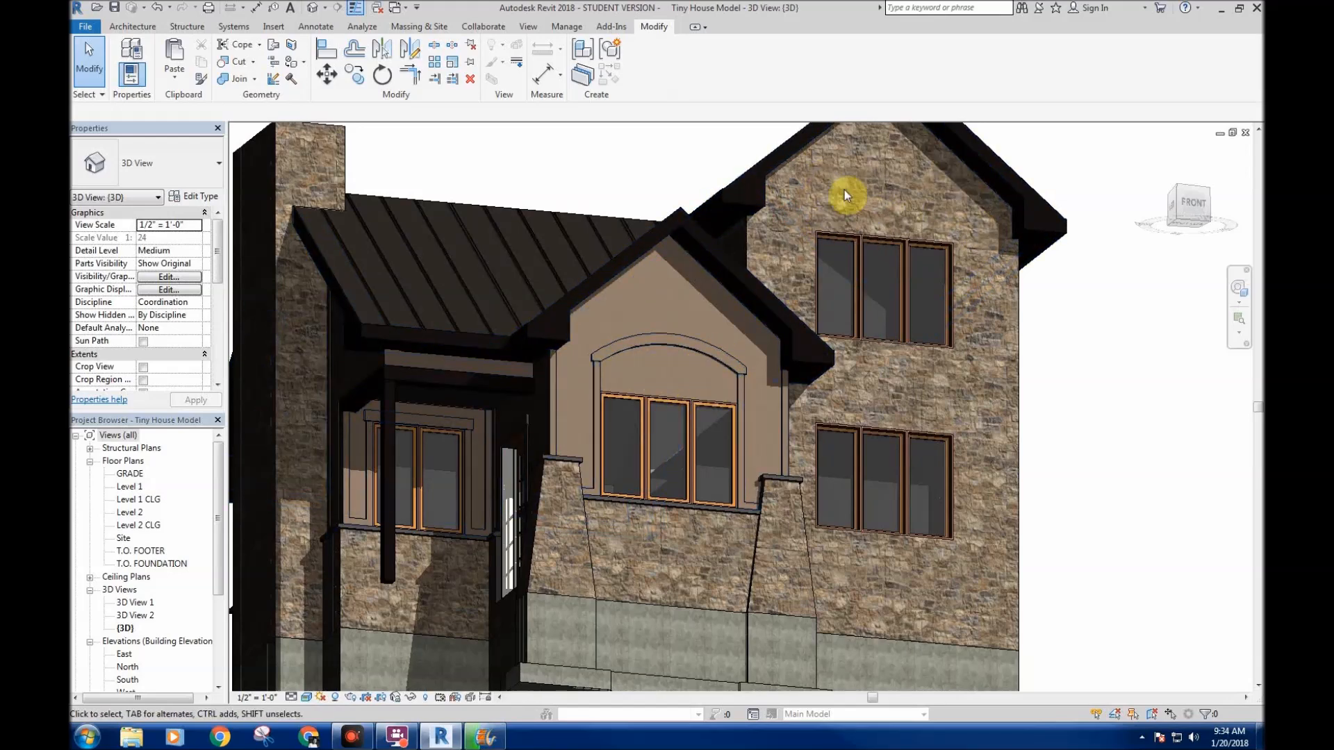
pyautogui.keyDown('shift'); pyautogui.moveTo(718, 269); pyautogui.dragTo(694, 378, button='middle'); pyautogui.keyUp('shift')
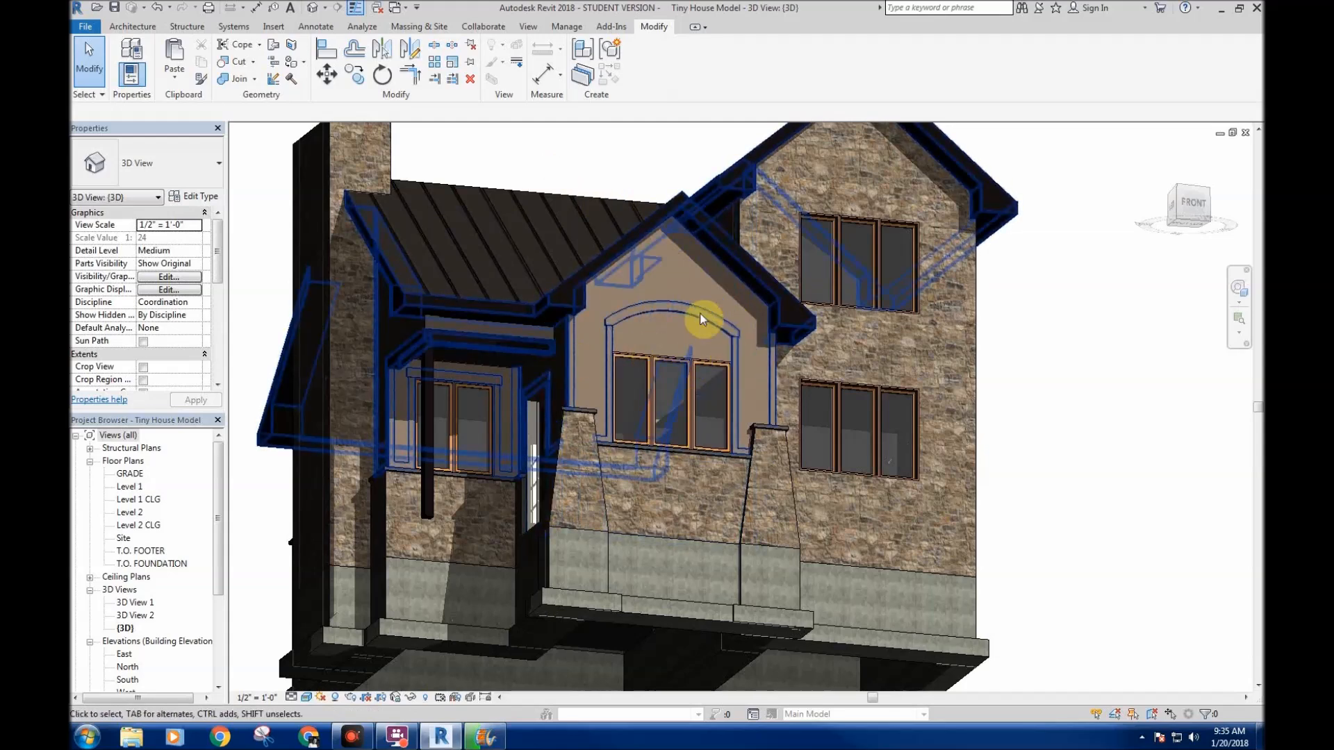
pyautogui.moveTo(509, 163); pyautogui.dragTo(562, 188, button='middle')
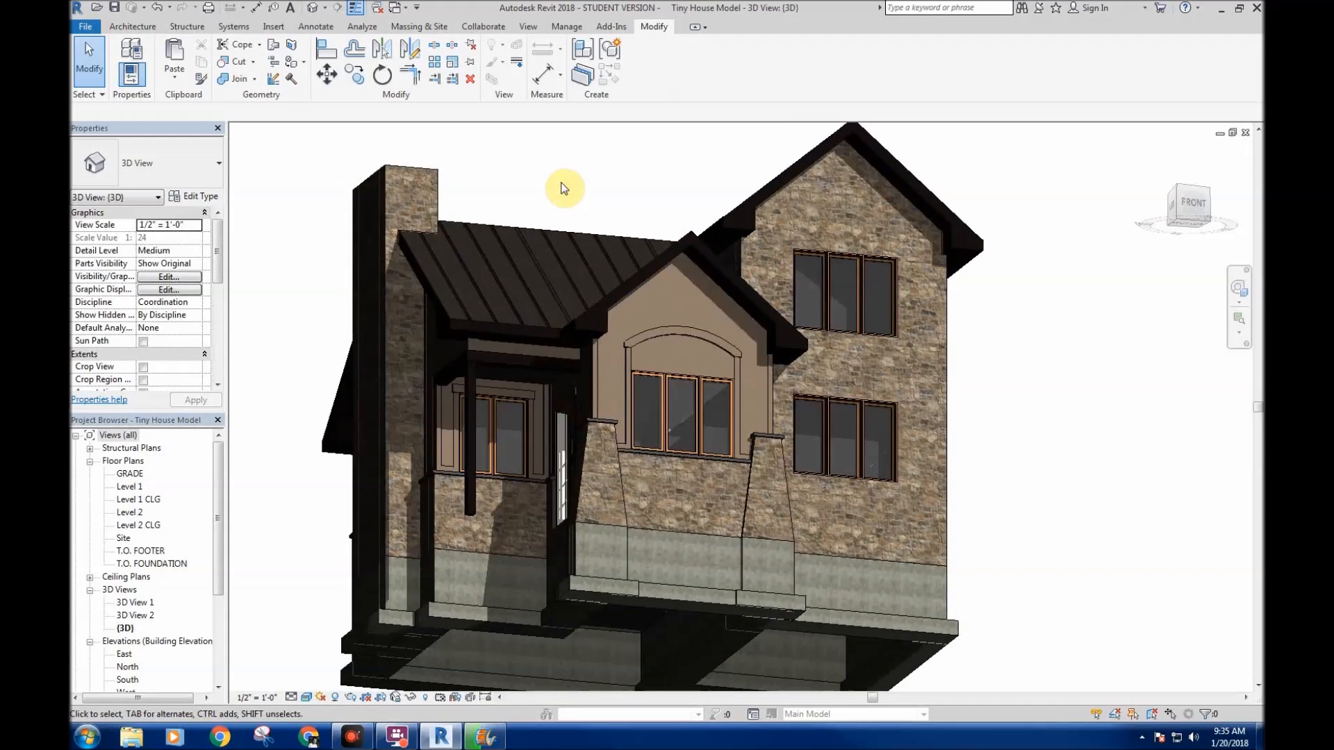
# - Create a new family from the Window.rft template
pyautogui.click(86, 27)
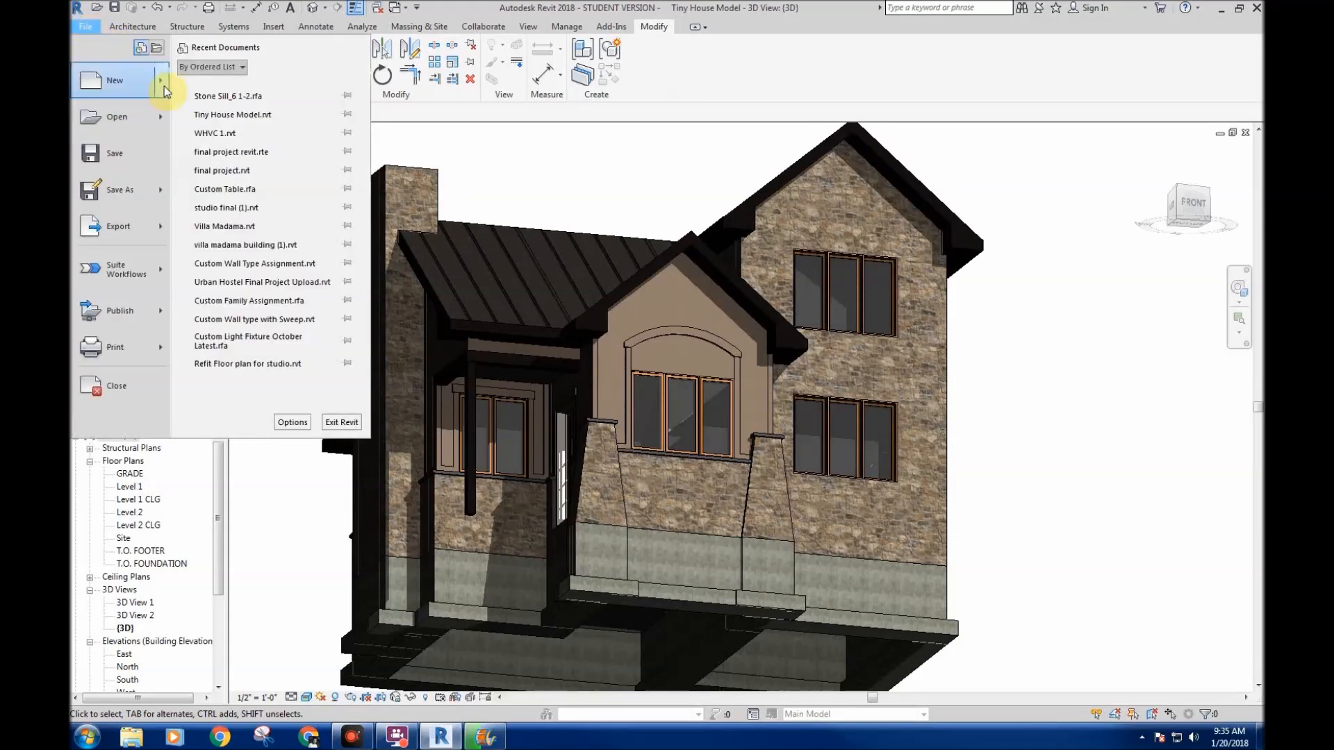
pyautogui.moveTo(165, 84)
pyautogui.click(244, 127)
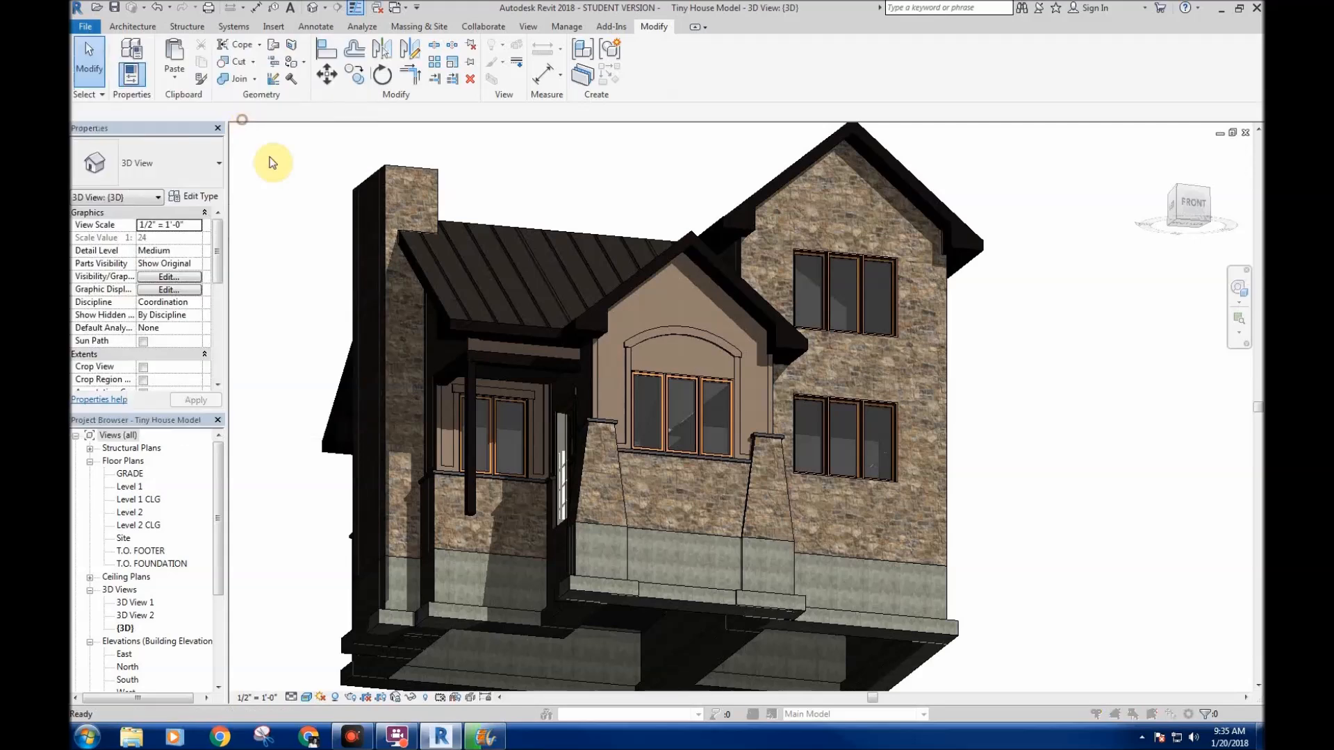
pyautogui.moveTo(814, 271); pyautogui.dragTo(811, 434)
pyautogui.click(509, 435)
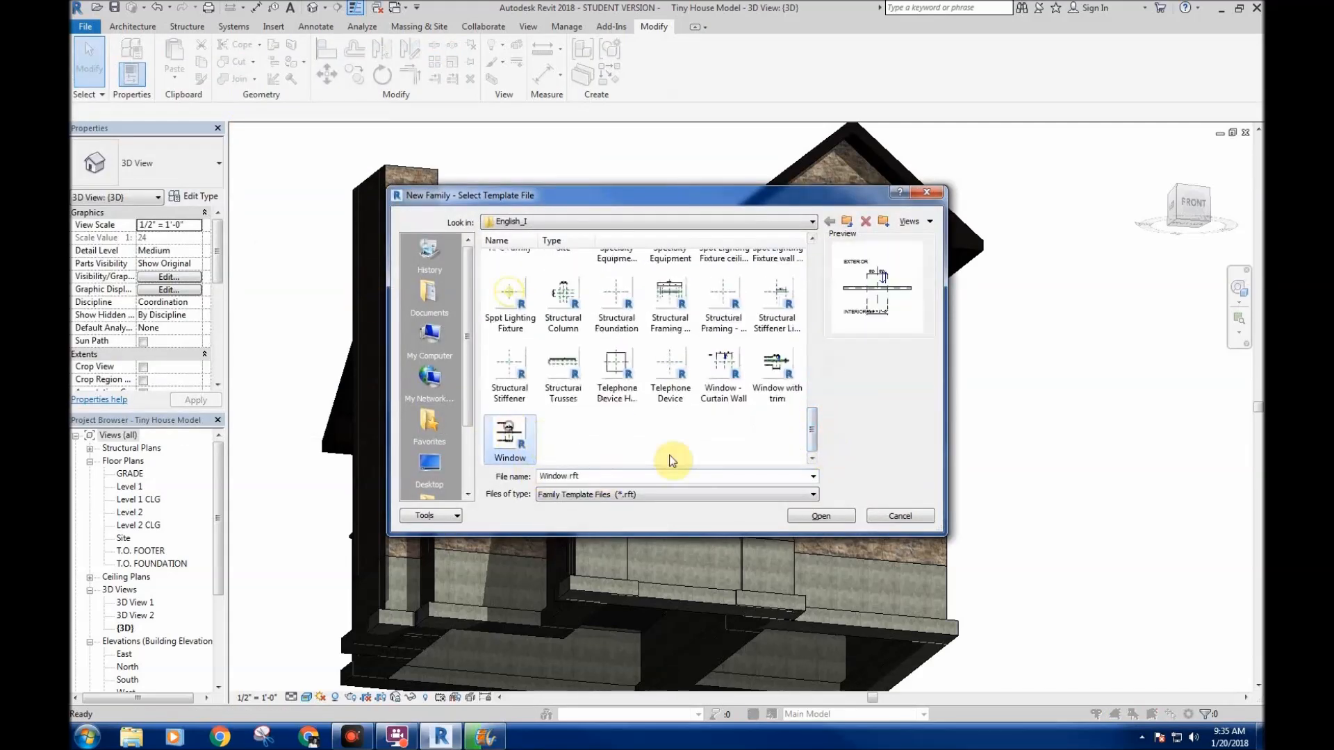
pyautogui.click(822, 515)
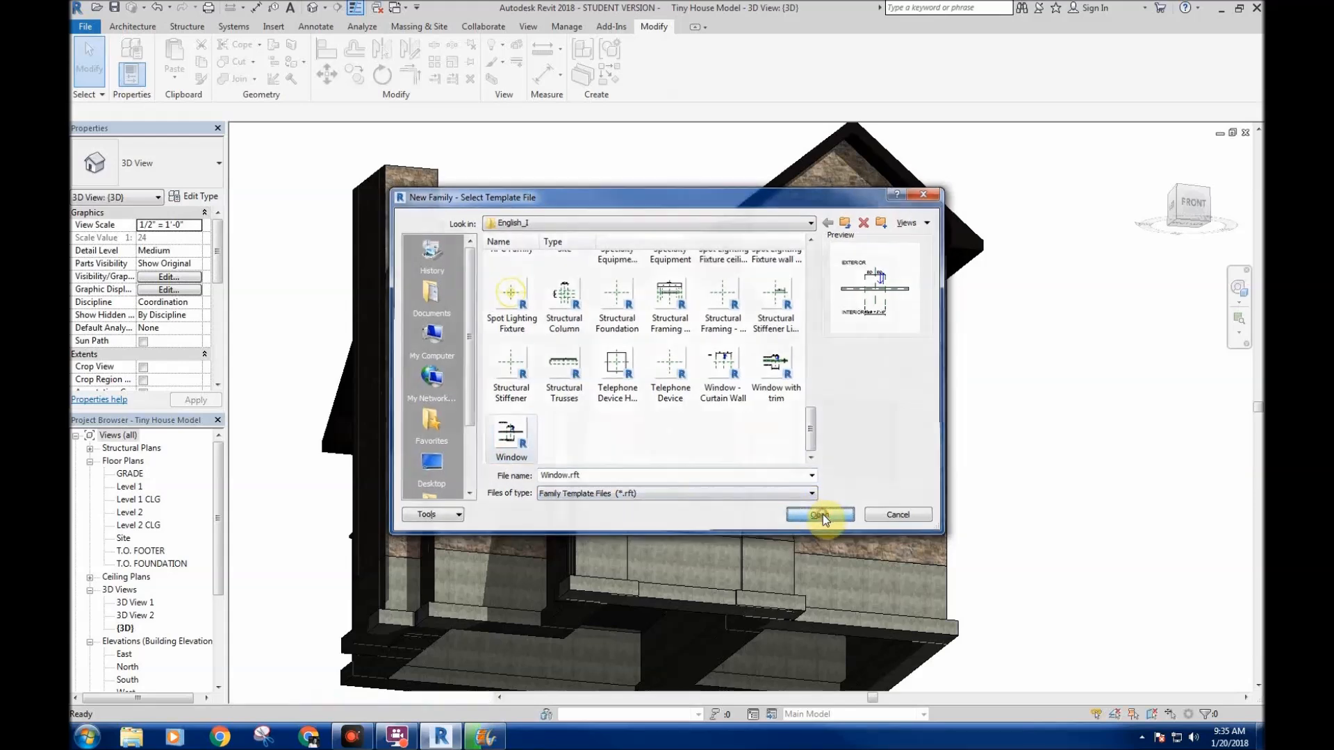
# - Examine the left, right and center reference planes, the EQ dimension and the Width dimension in the Ref. Level plan
pyautogui.moveTo(429, 473); pyautogui.dragTo(593, 497, button='middle')
pyautogui.scroll(3, 613, 333)
pyautogui.moveTo(603, 404); pyautogui.dragTo(556, 462, button='middle')
pyautogui.scroll(-3, 553, 451)
pyautogui.scroll(2, 552, 432)
pyautogui.scroll(1, 645, 414)
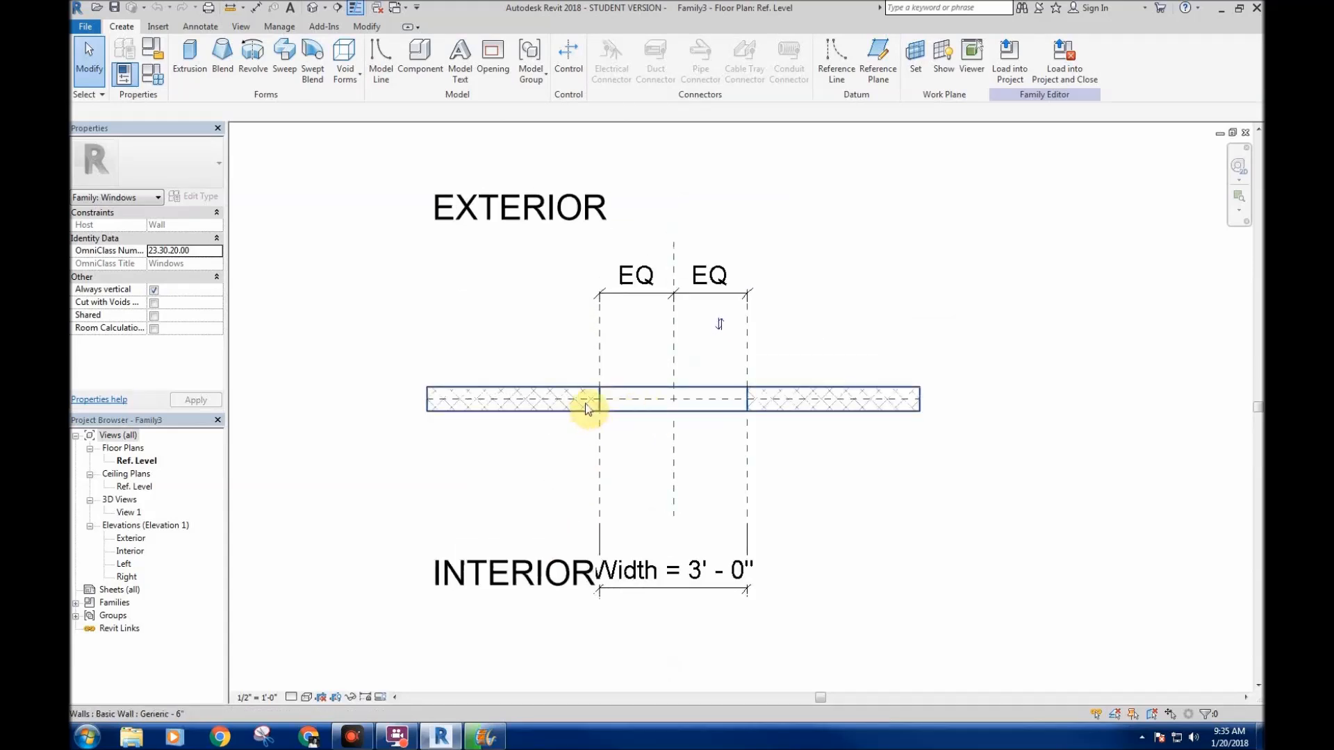
pyautogui.moveTo(537, 325); pyautogui.dragTo(581, 345, button='middle')
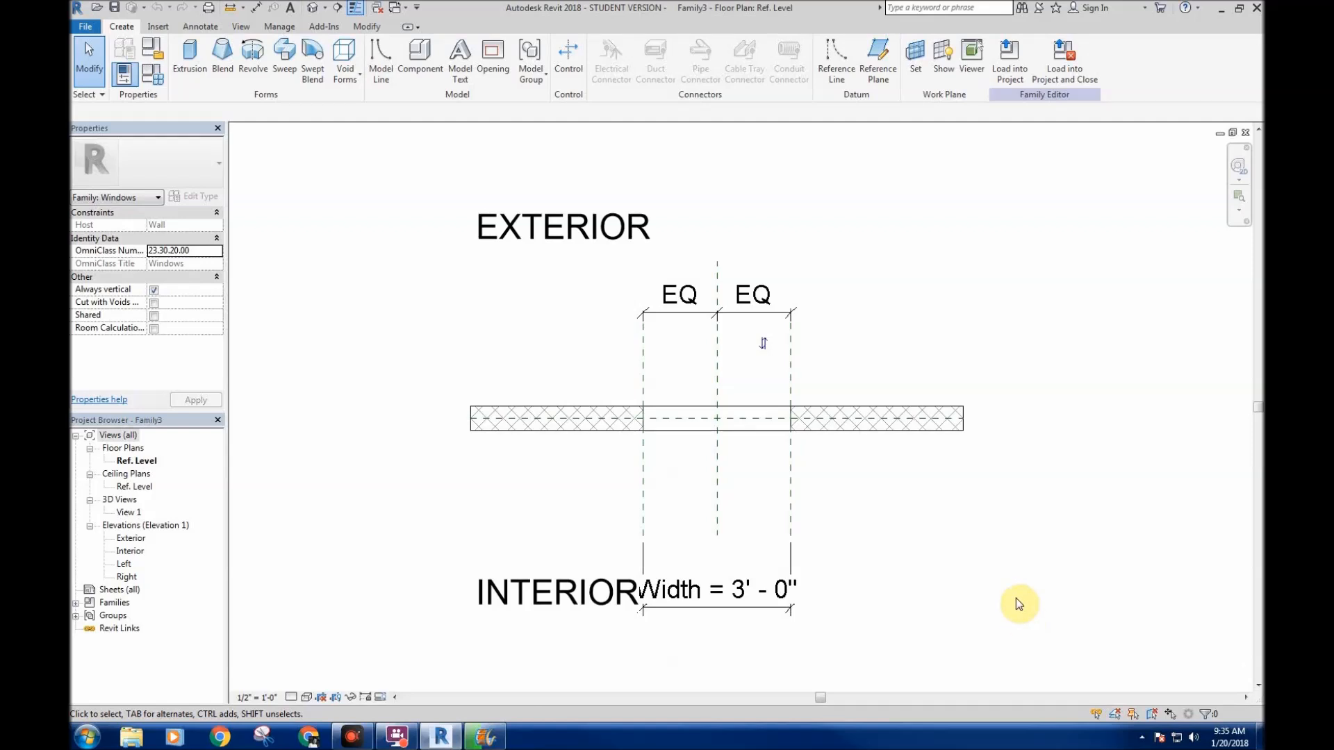
pyautogui.click(721, 505)
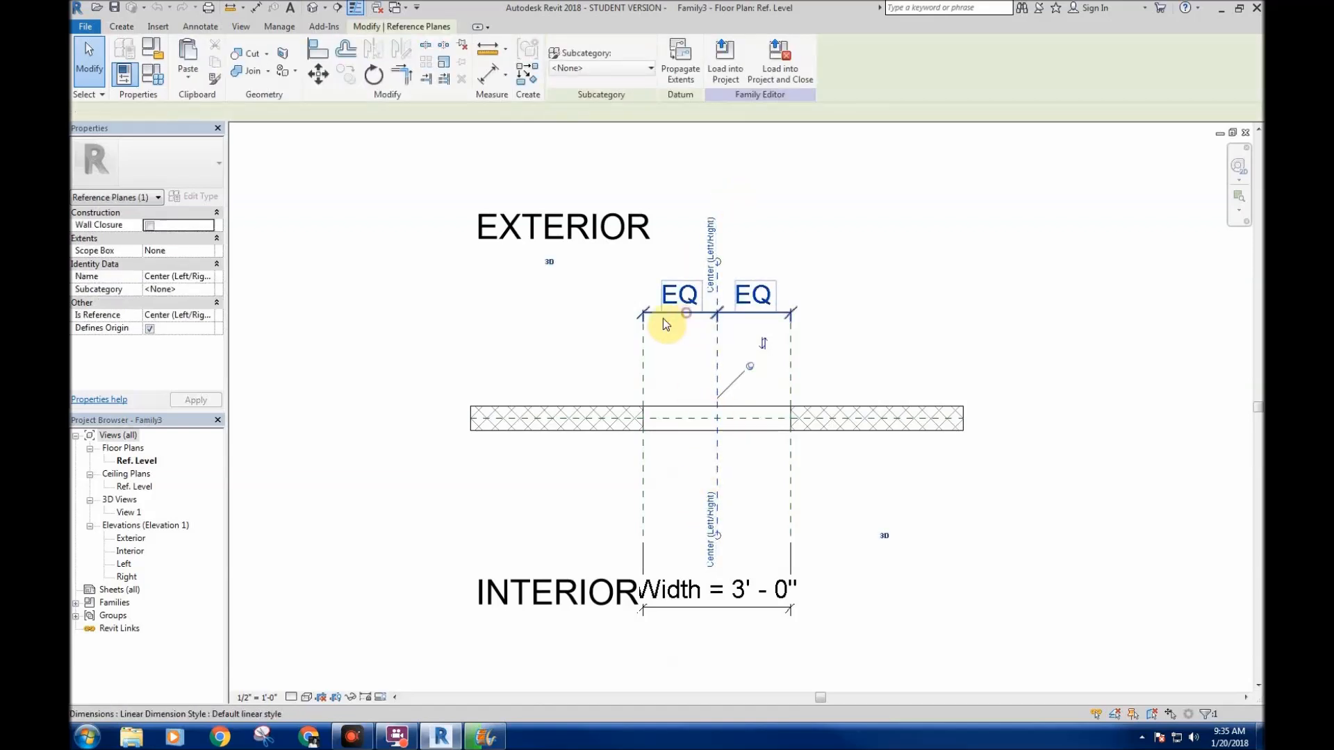
pyautogui.click(755, 321)
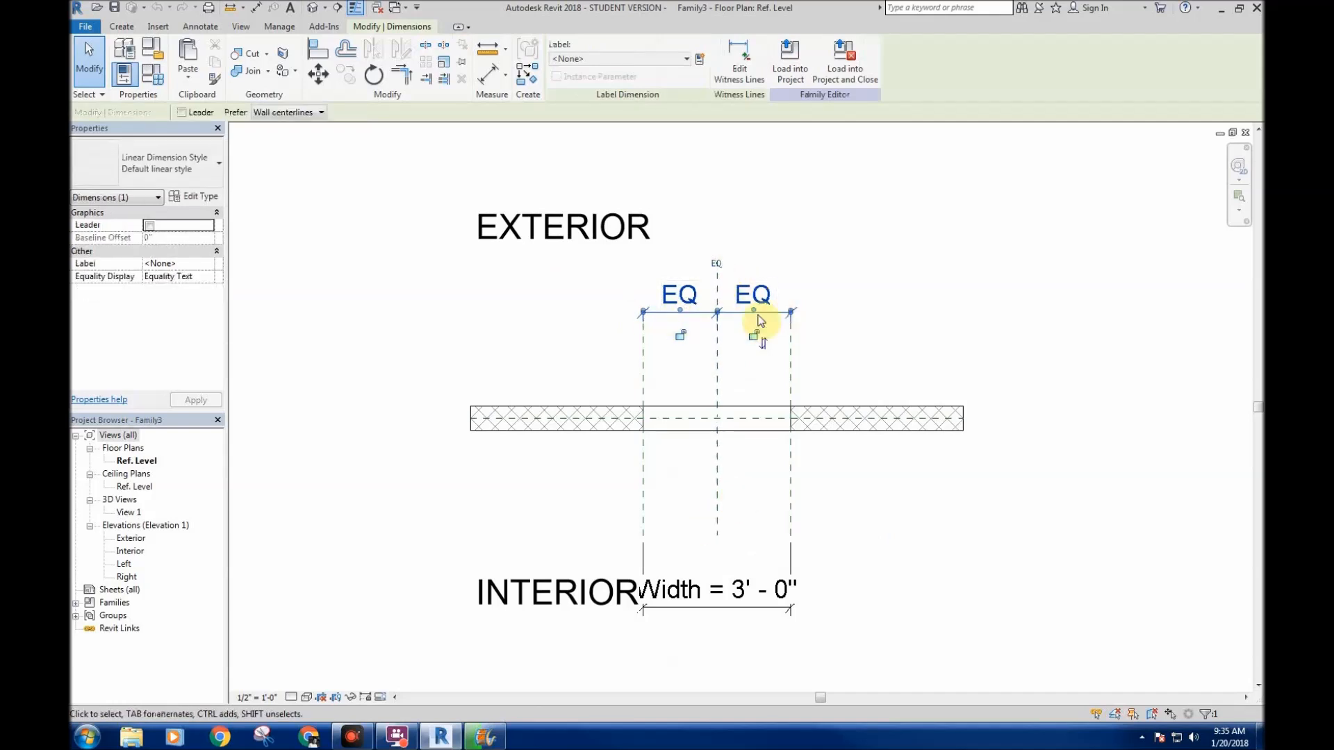
pyautogui.click(723, 484)
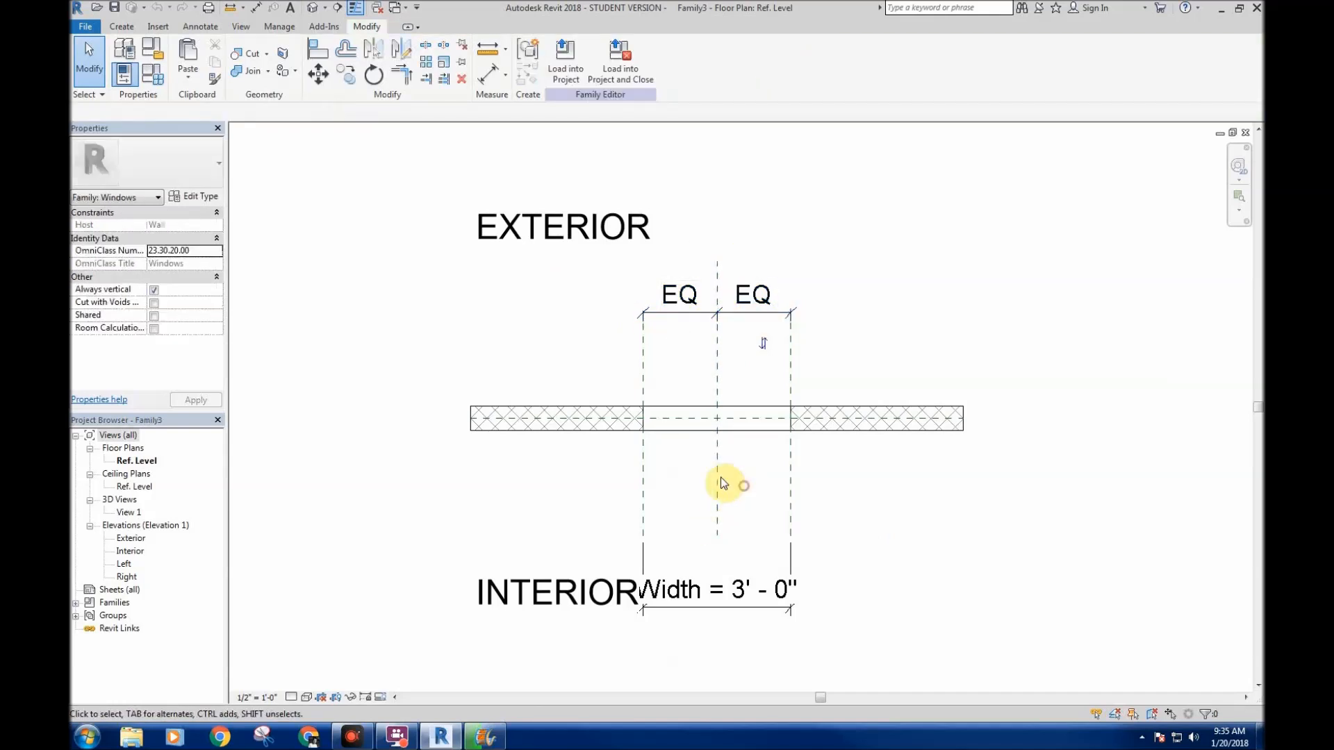
pyautogui.click(731, 598)
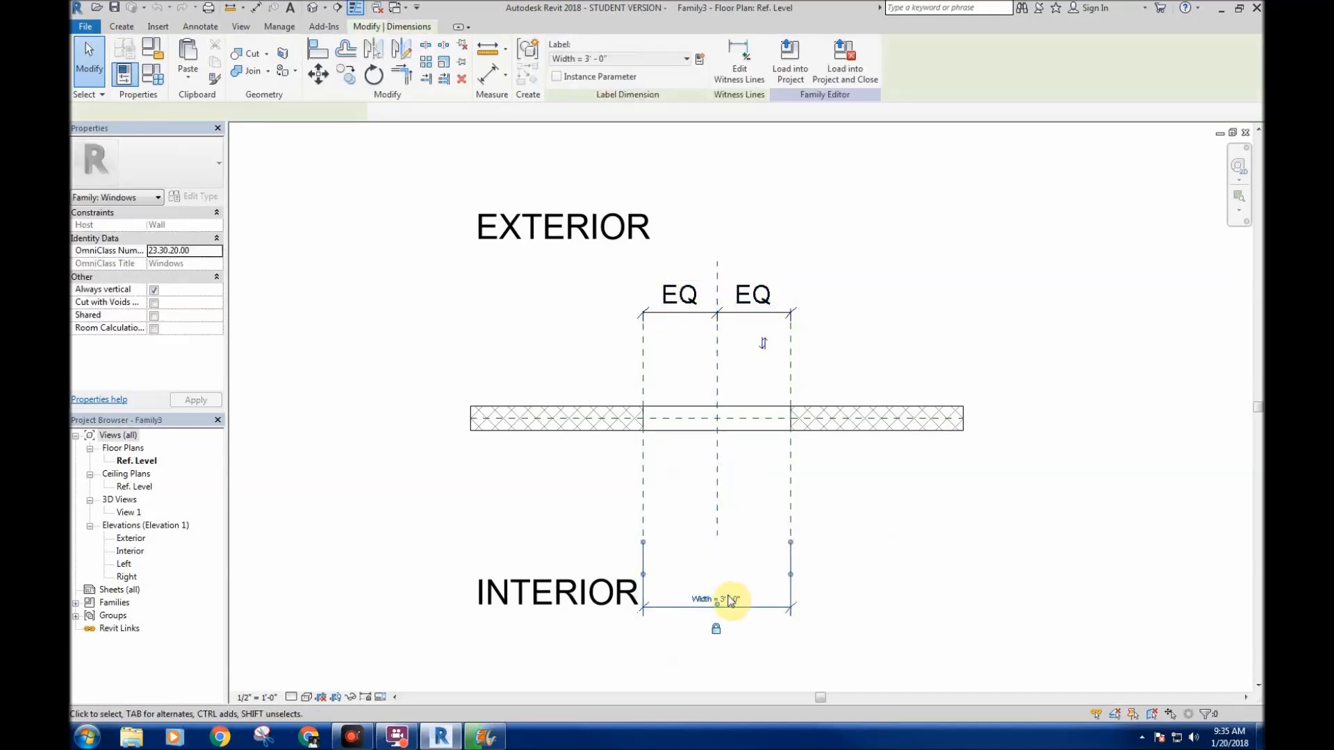
pyautogui.click(685, 537)
pyautogui.click(641, 491)
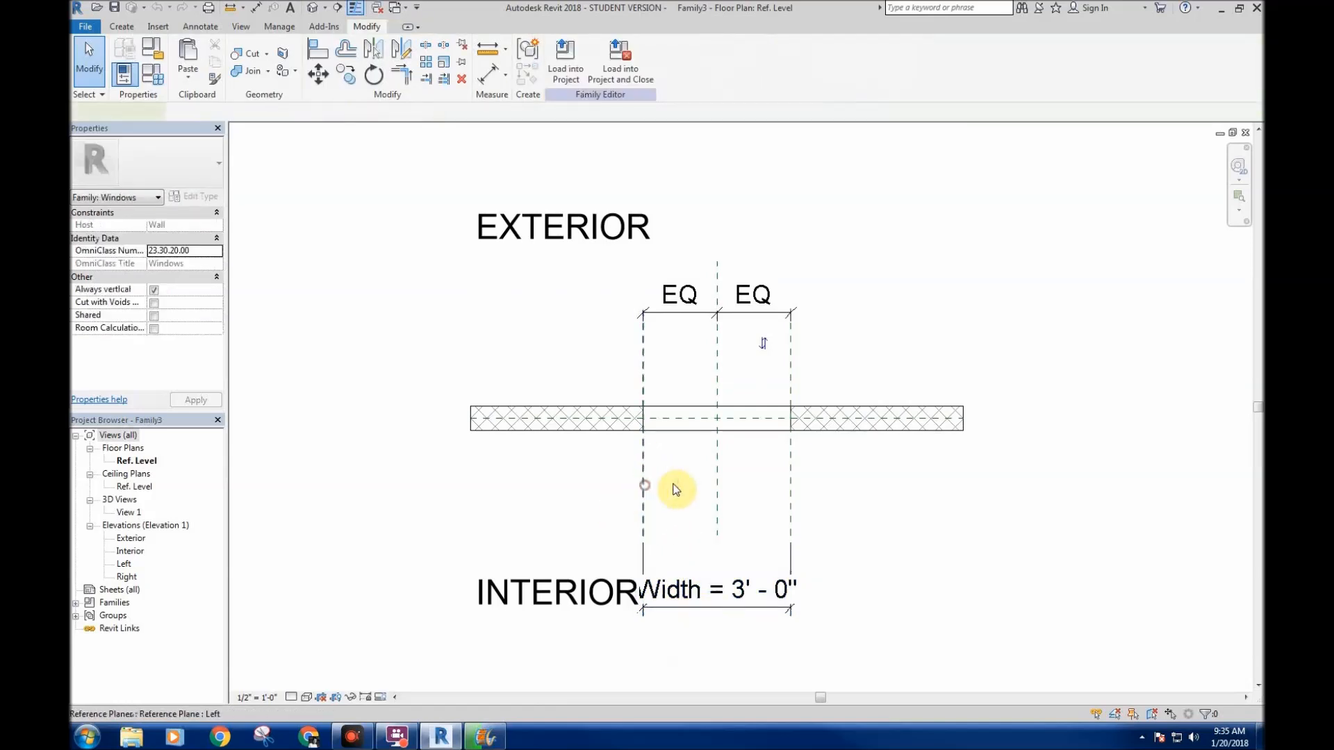
pyautogui.click(792, 485)
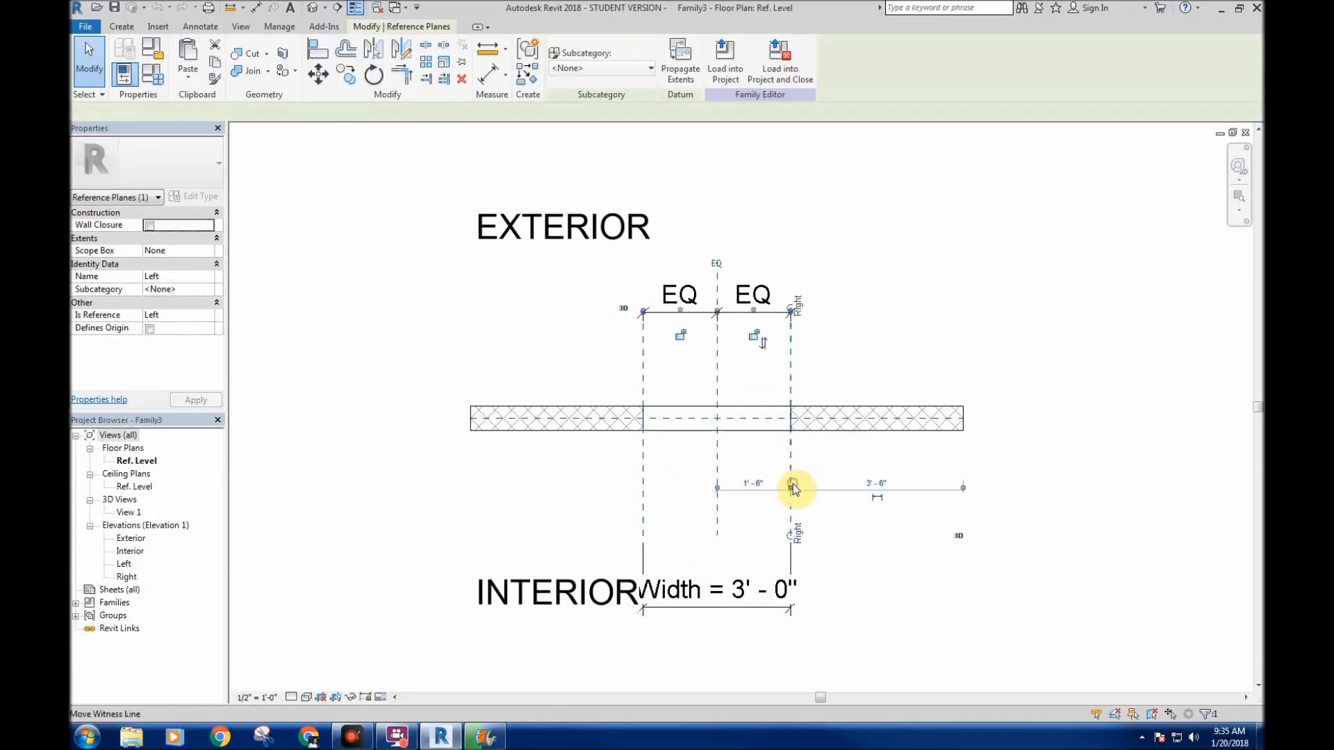
pyautogui.click(749, 463)
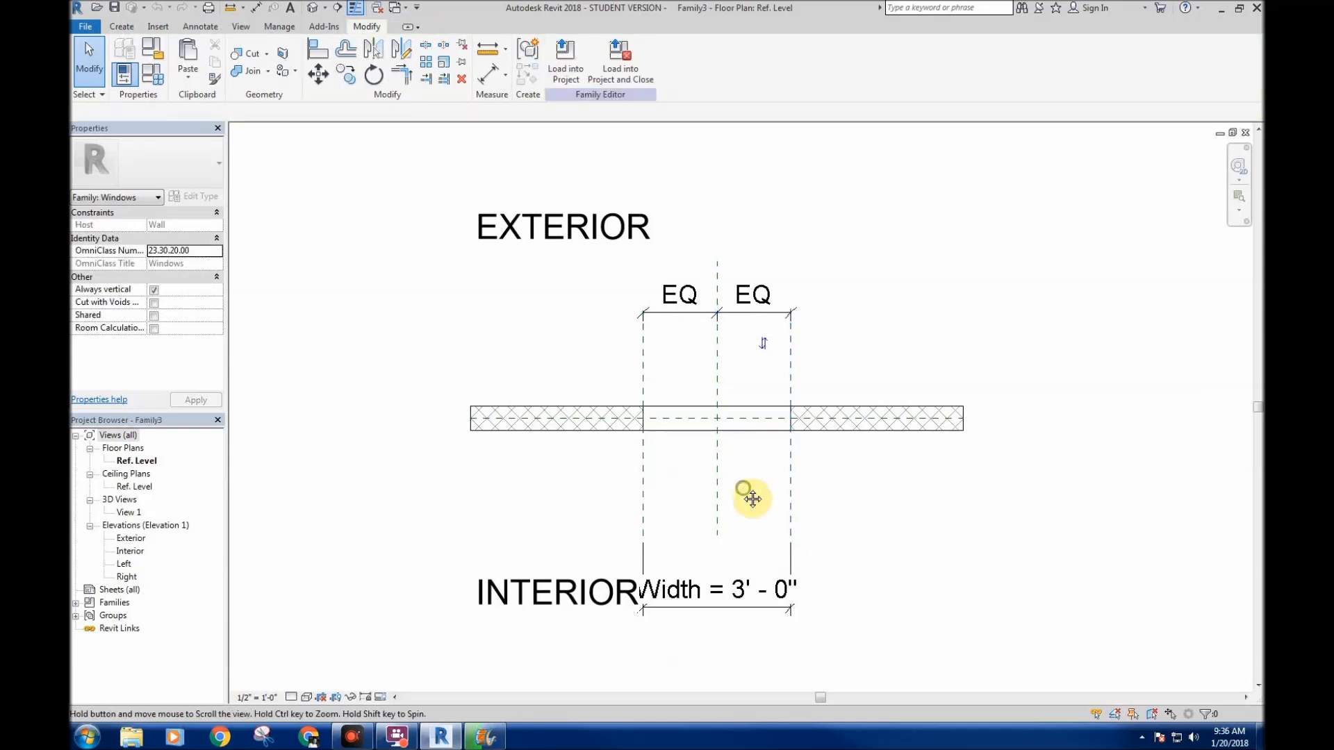
pyautogui.moveTo(753, 499); pyautogui.dragTo(750, 496, button='middle')
# - Open the Exterior elevation and inspect the side, top and sill reference planes around the window opening
pyautogui.doubleClick(130, 538)
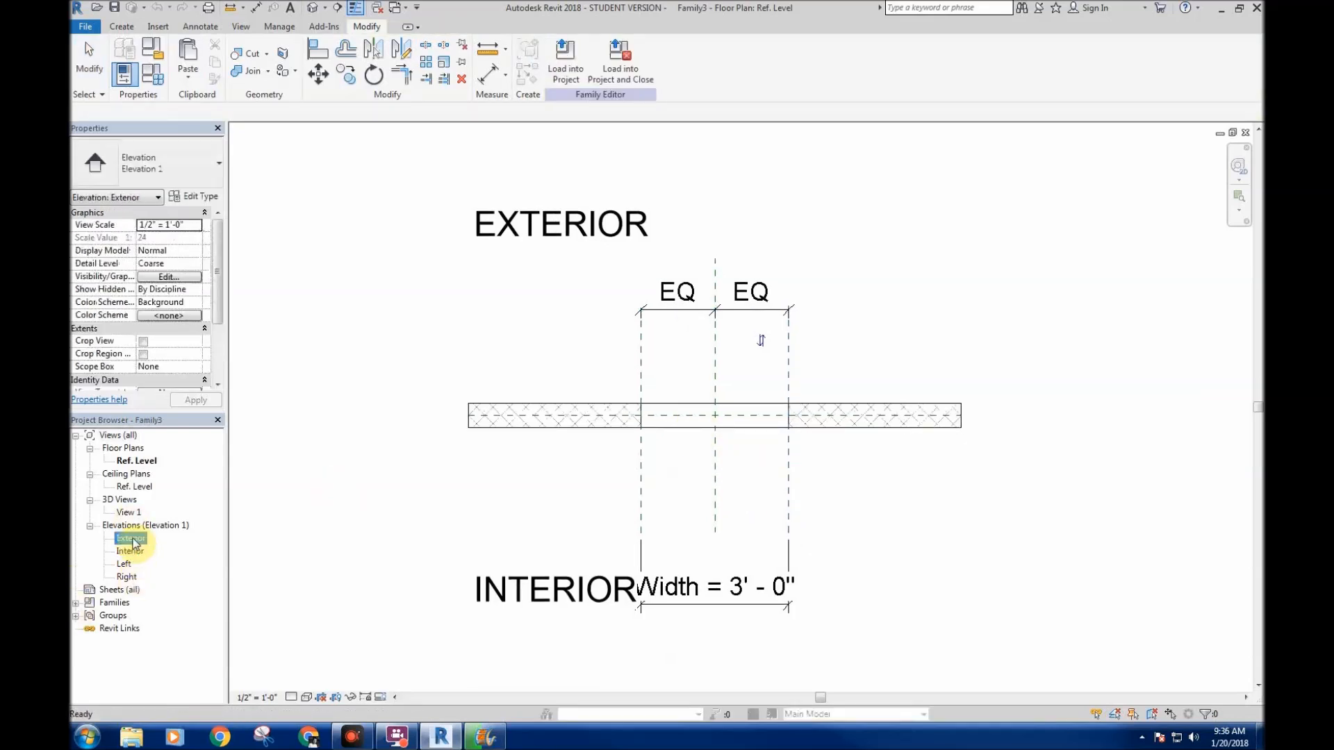
pyautogui.scroll(3, 557, 301)
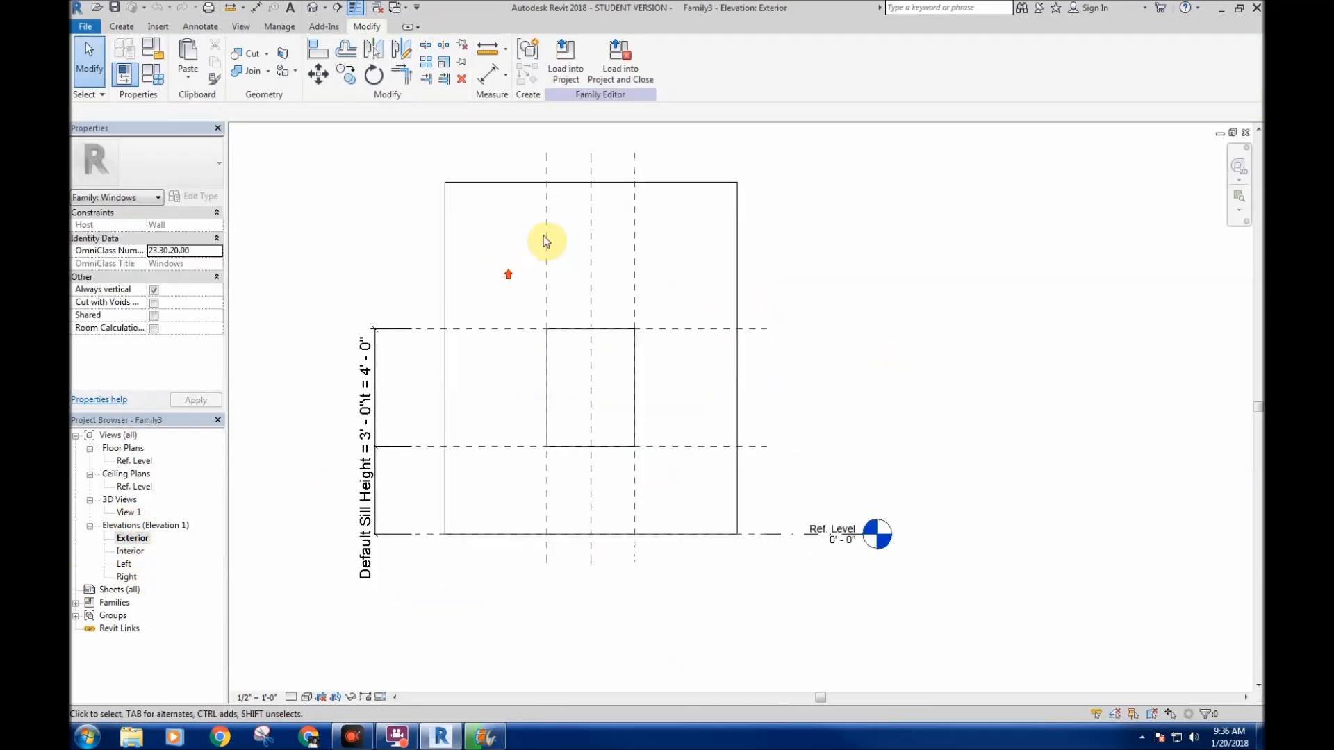
pyautogui.click(547, 226)
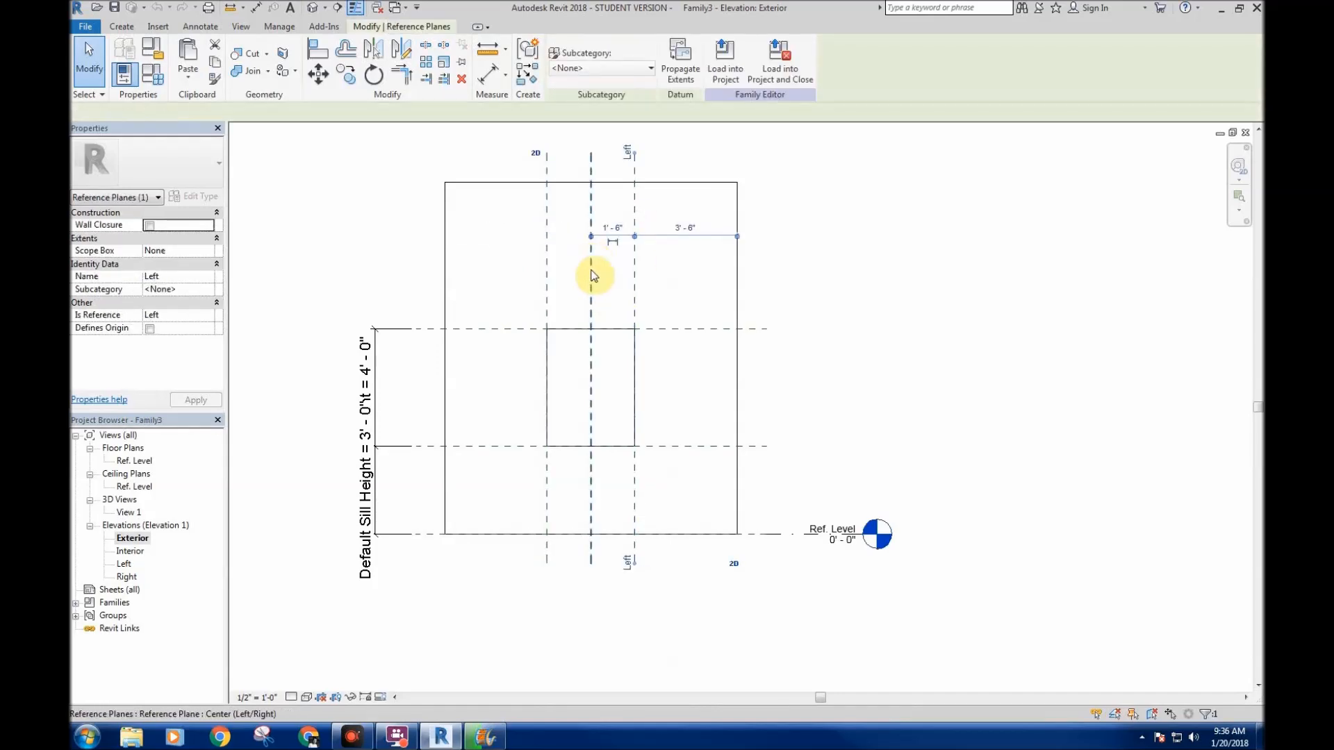
pyautogui.click(487, 334)
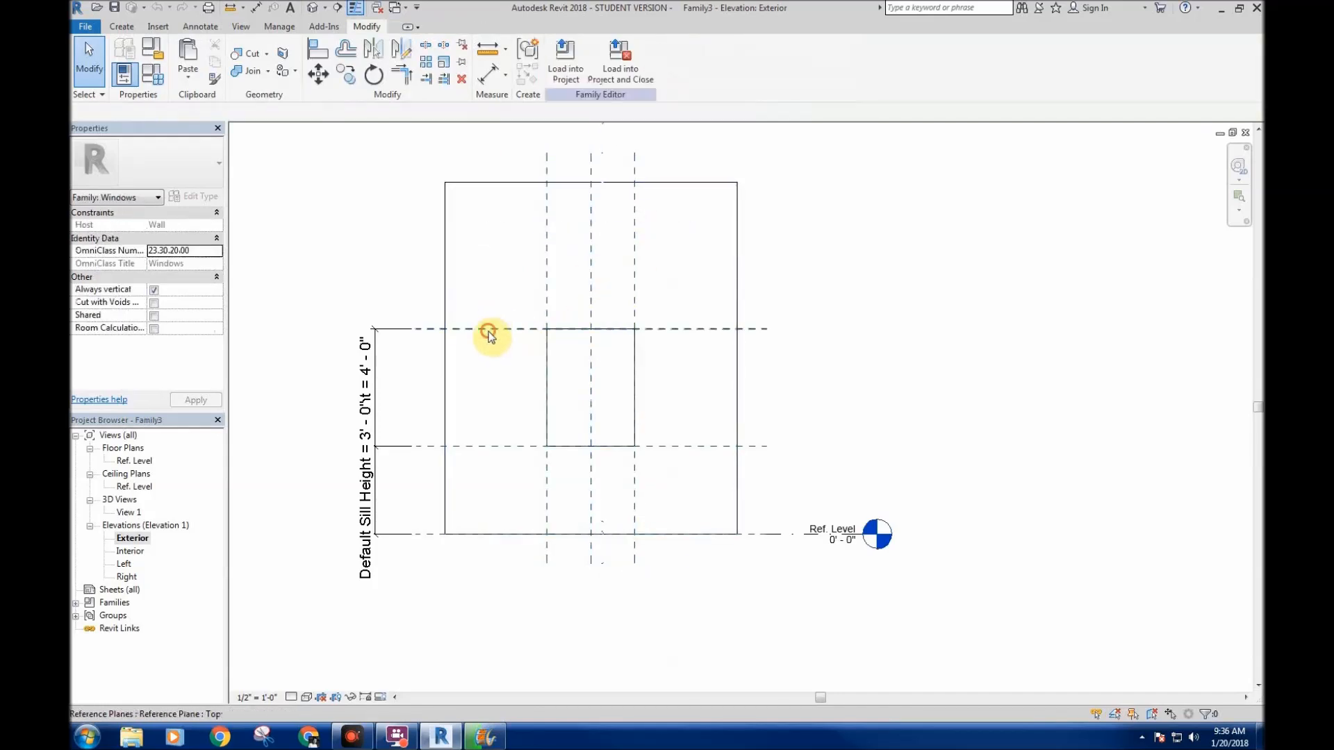
pyautogui.click(496, 447)
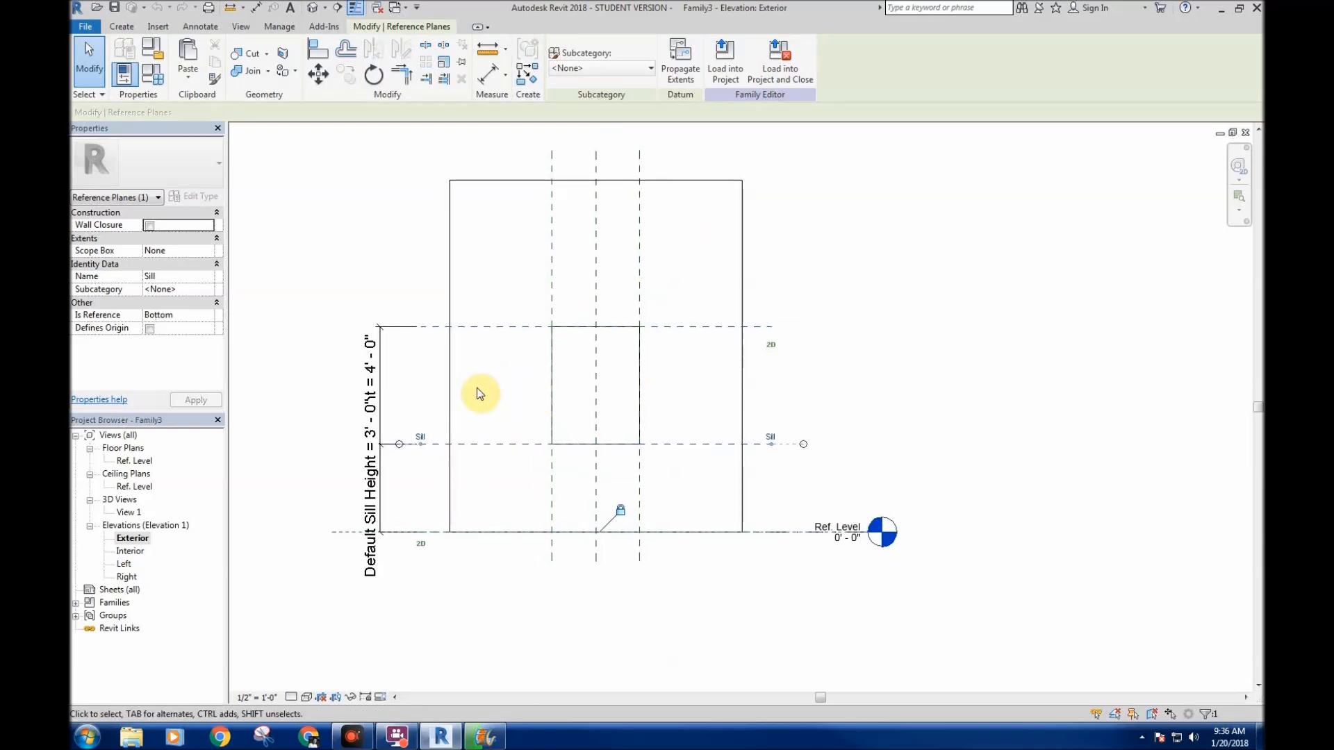
pyautogui.click(496, 360)
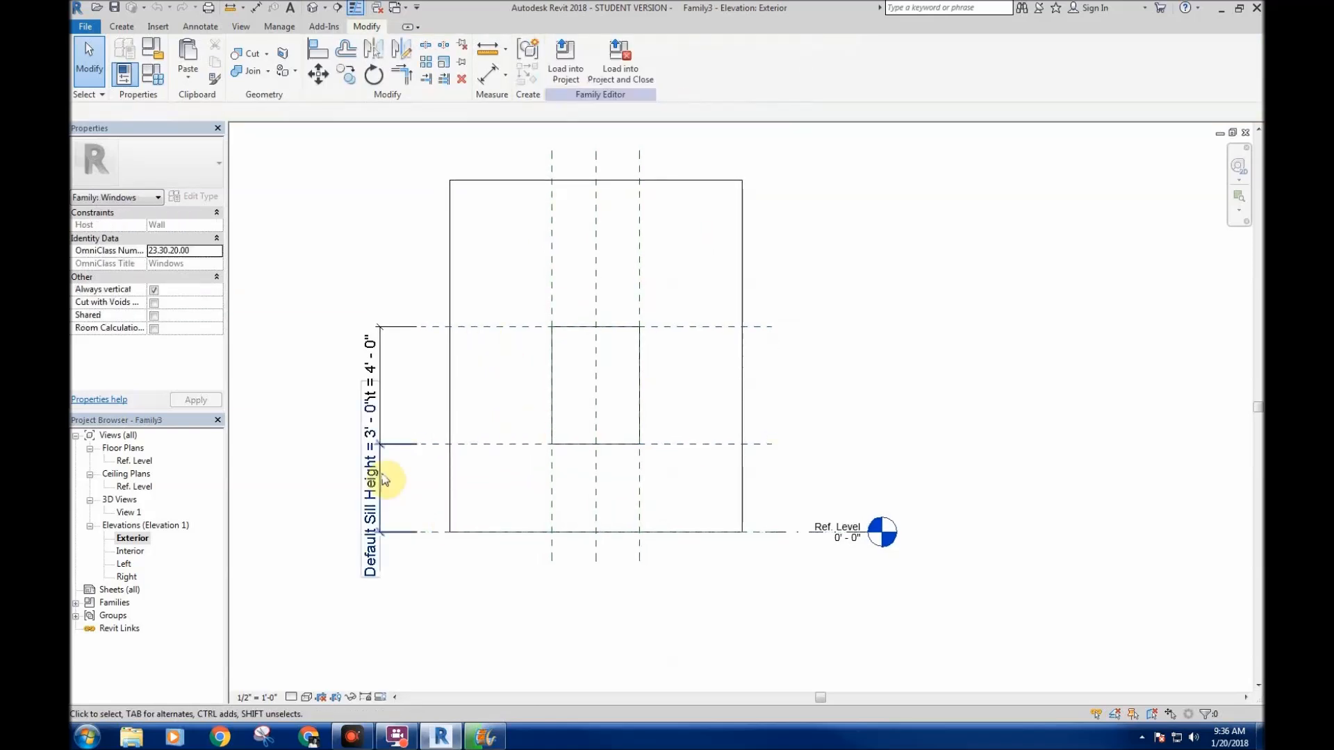
# - Move the opening's Height dimension farther from the wall, clear of the Default Sill Height dimension
pyautogui.click(391, 363)
pyautogui.moveTo(390, 378); pyautogui.dragTo(336, 352)
pyautogui.click(298, 286)
pyautogui.click(382, 493)
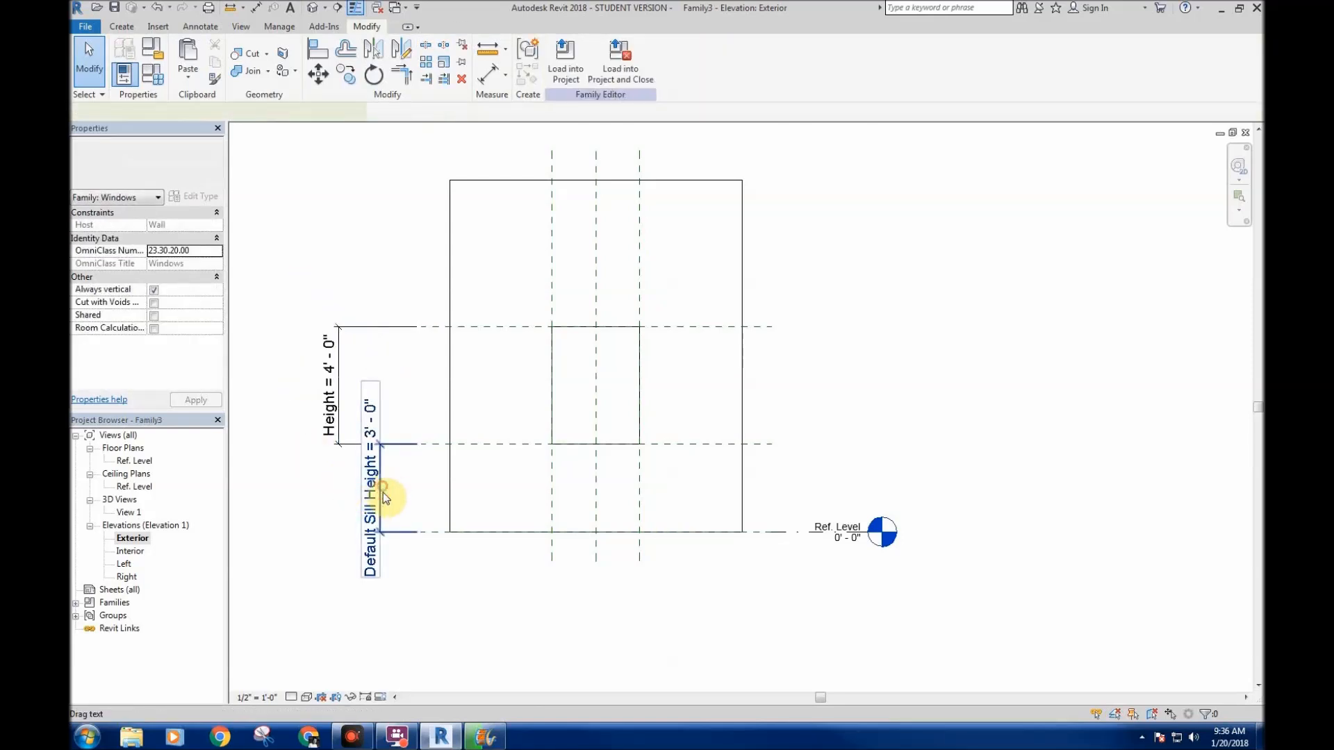
pyautogui.click(512, 592)
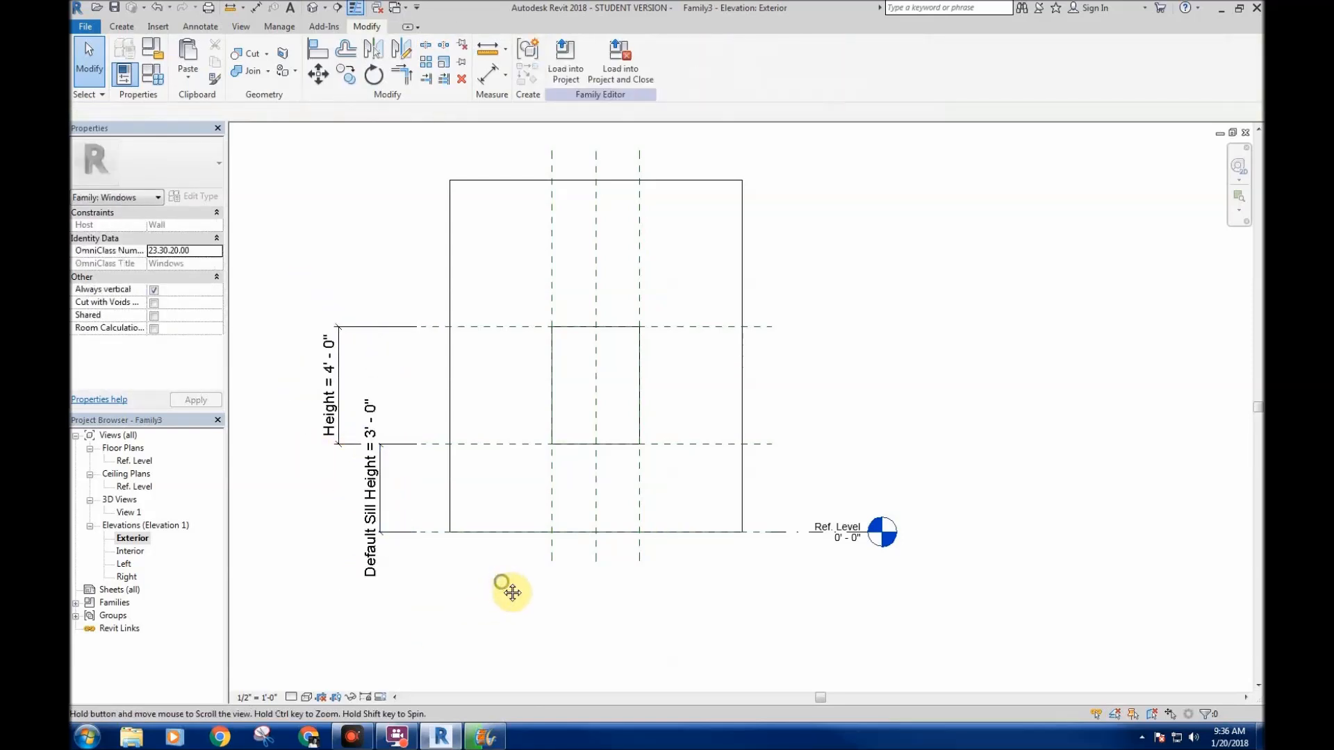
pyautogui.moveTo(798, 317); pyautogui.dragTo(776, 340, button='middle')
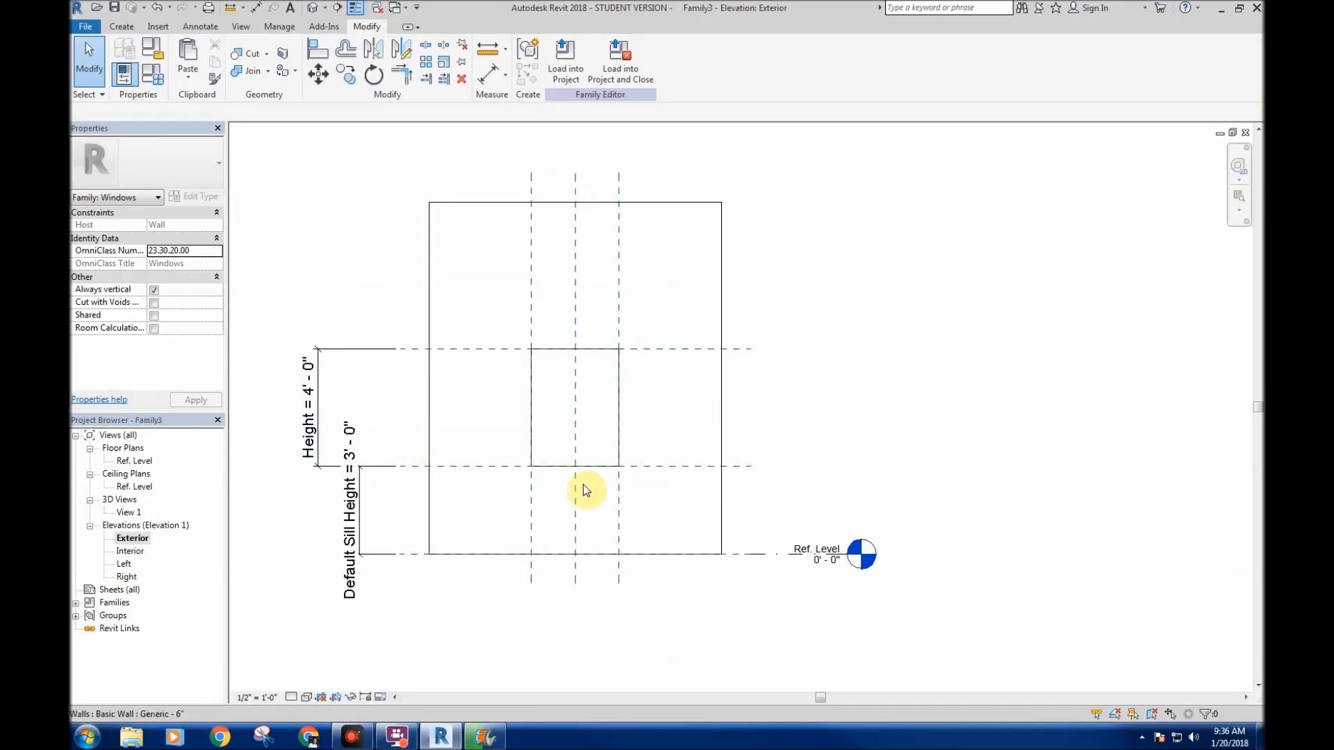
pyautogui.moveTo(400, 254); pyautogui.dragTo(411, 255, button='middle')
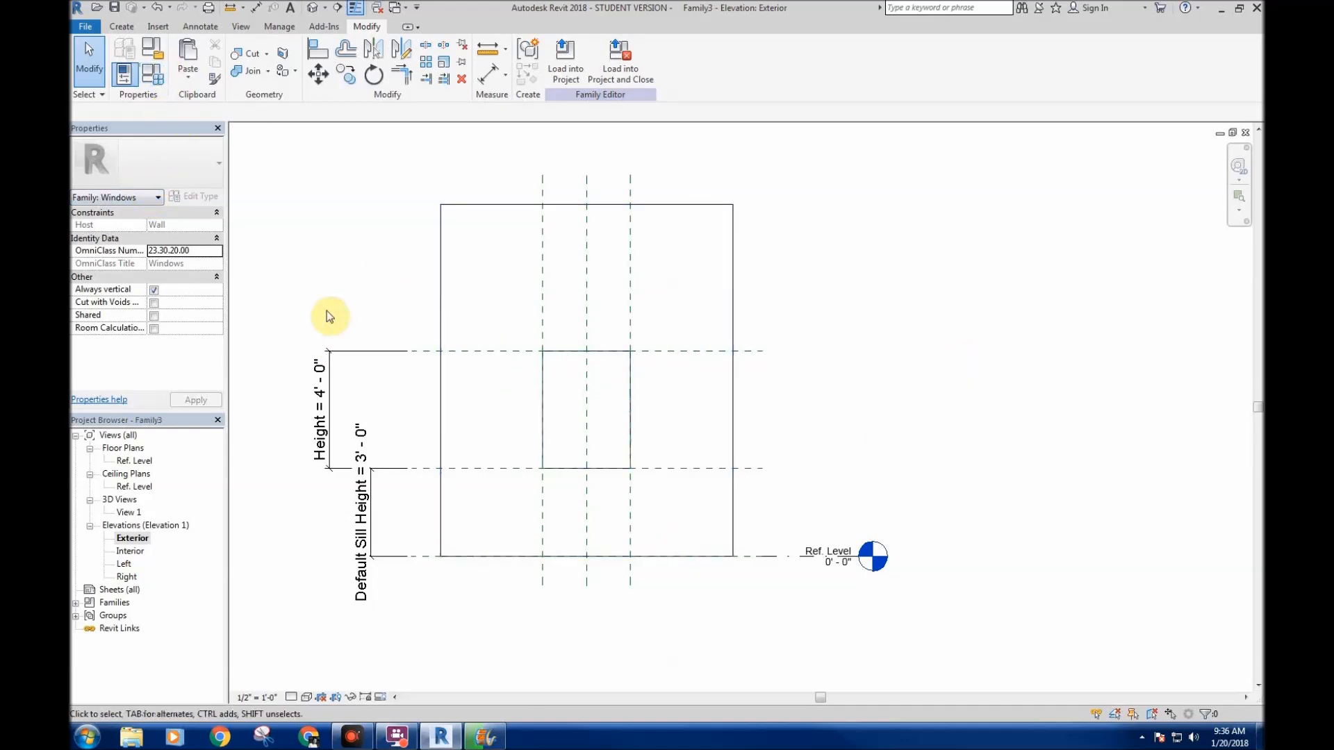
pyautogui.click(122, 32)
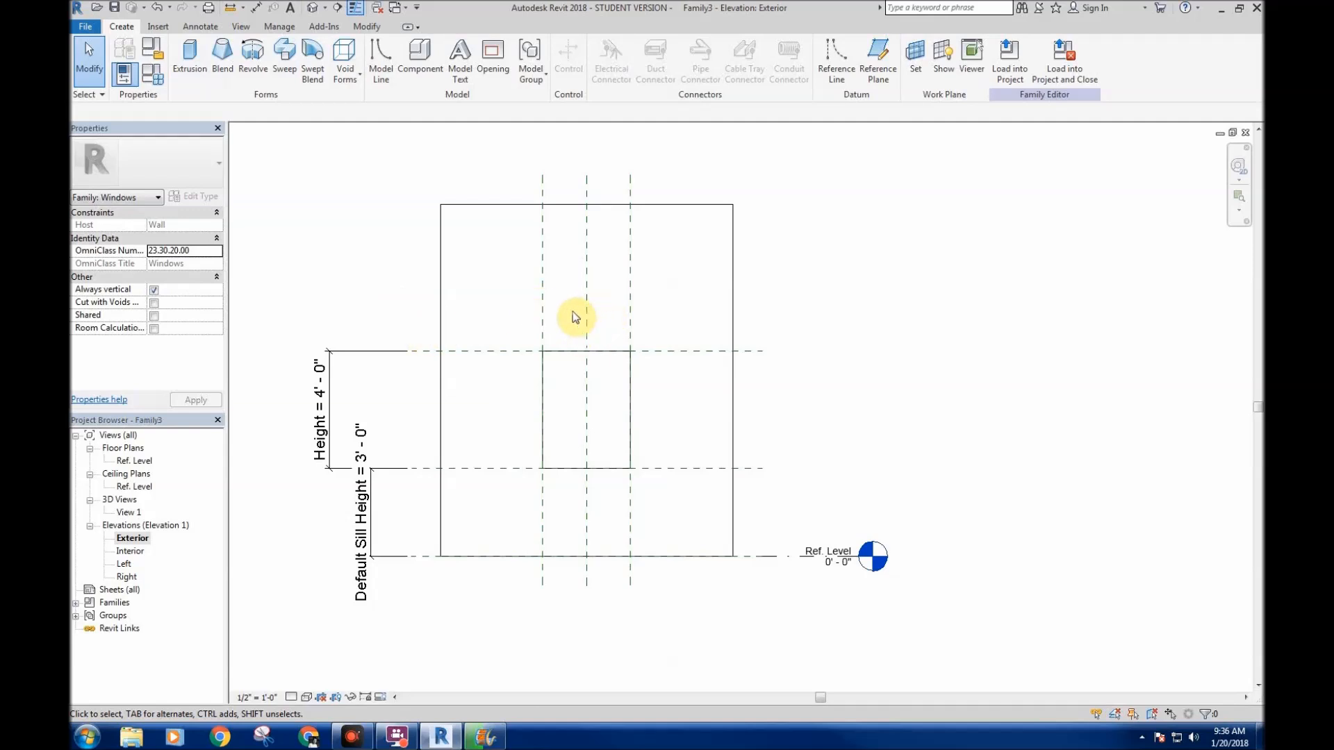
pyautogui.moveTo(660, 387); pyautogui.dragTo(703, 417, button='middle')
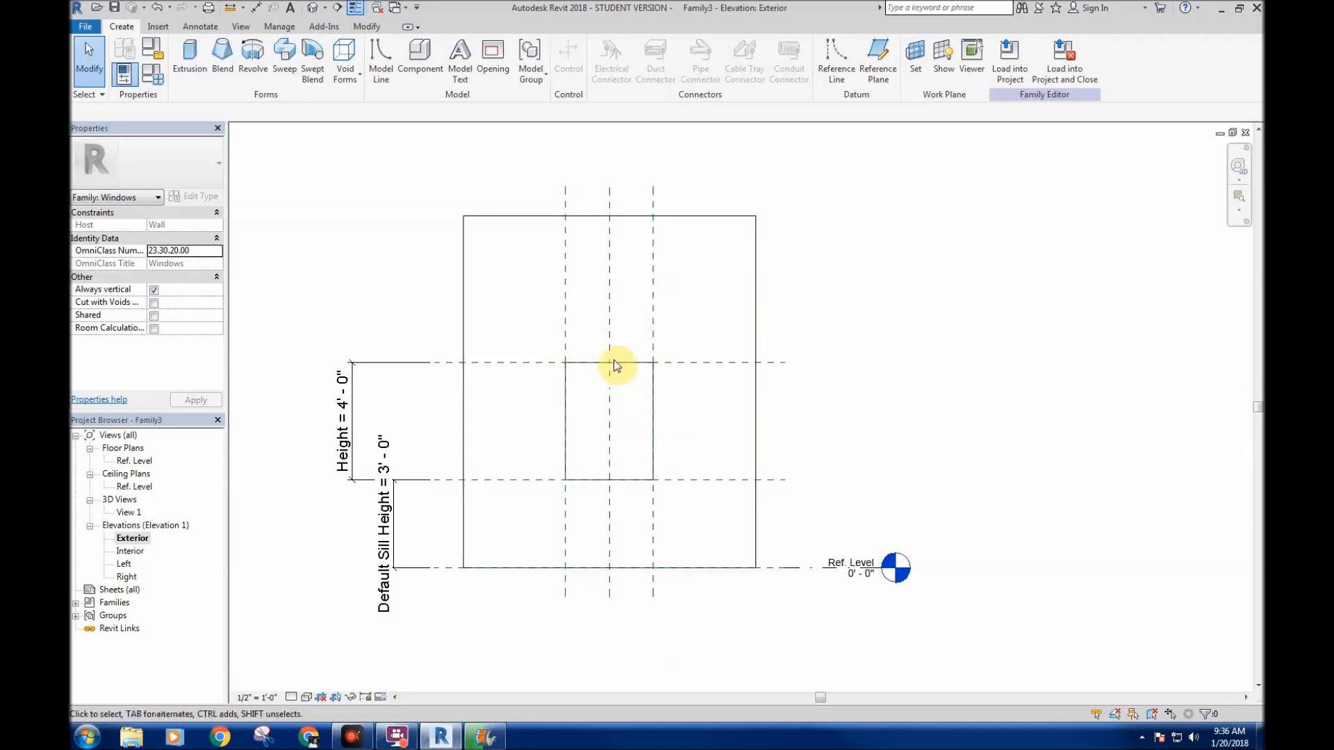
pyautogui.moveTo(648, 422); pyautogui.dragTo(646, 433, button='middle')
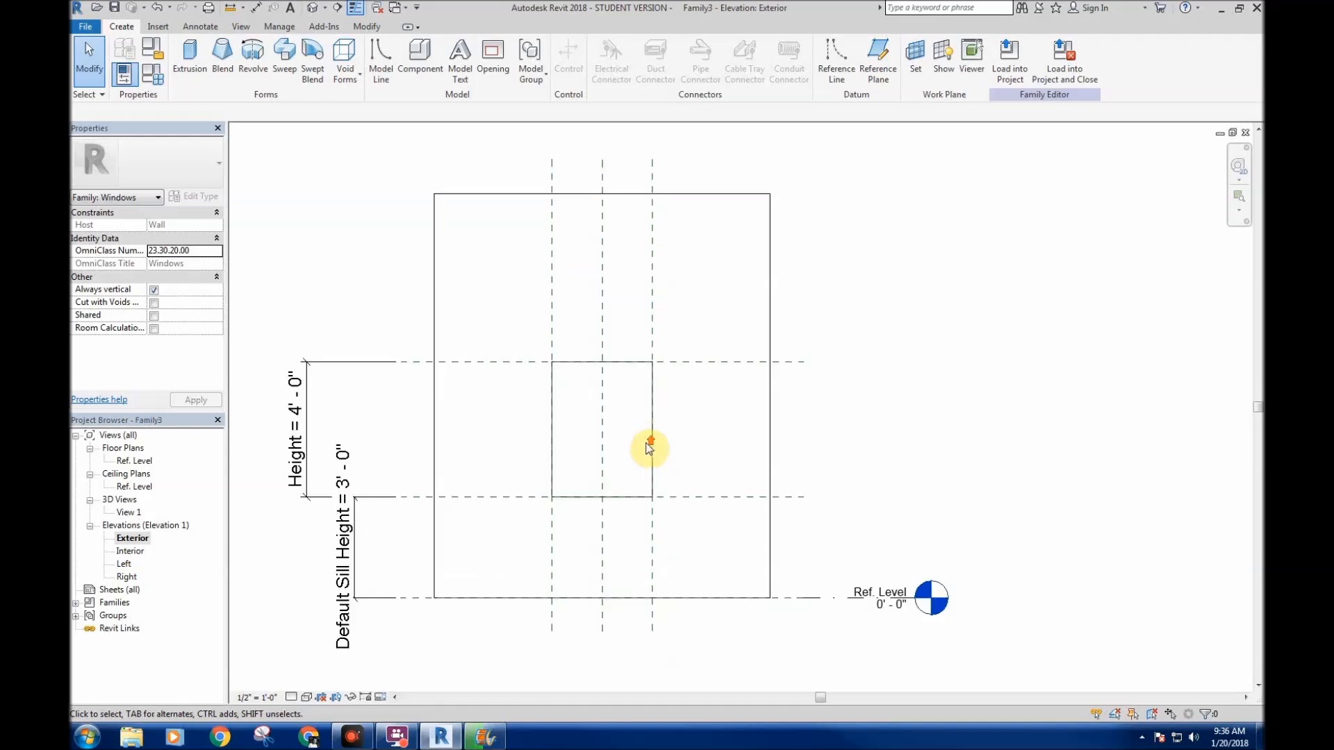
pyautogui.scroll(2, 673, 419)
pyautogui.scroll(1, 641, 385)
pyautogui.moveTo(634, 360)
pyautogui.mouseDown(button='middle')
pyautogui.moveTo(661, 379)
pyautogui.moveTo(718, 377)
pyautogui.moveTo(720, 414)
pyautogui.moveTo(693, 442)
pyautogui.moveTo(707, 448)
pyautogui.mouseUp(button='middle')
pyautogui.scroll(-1, 718, 380)
pyautogui.scroll(2, 696, 440)
pyautogui.scroll(-1, 696, 439)
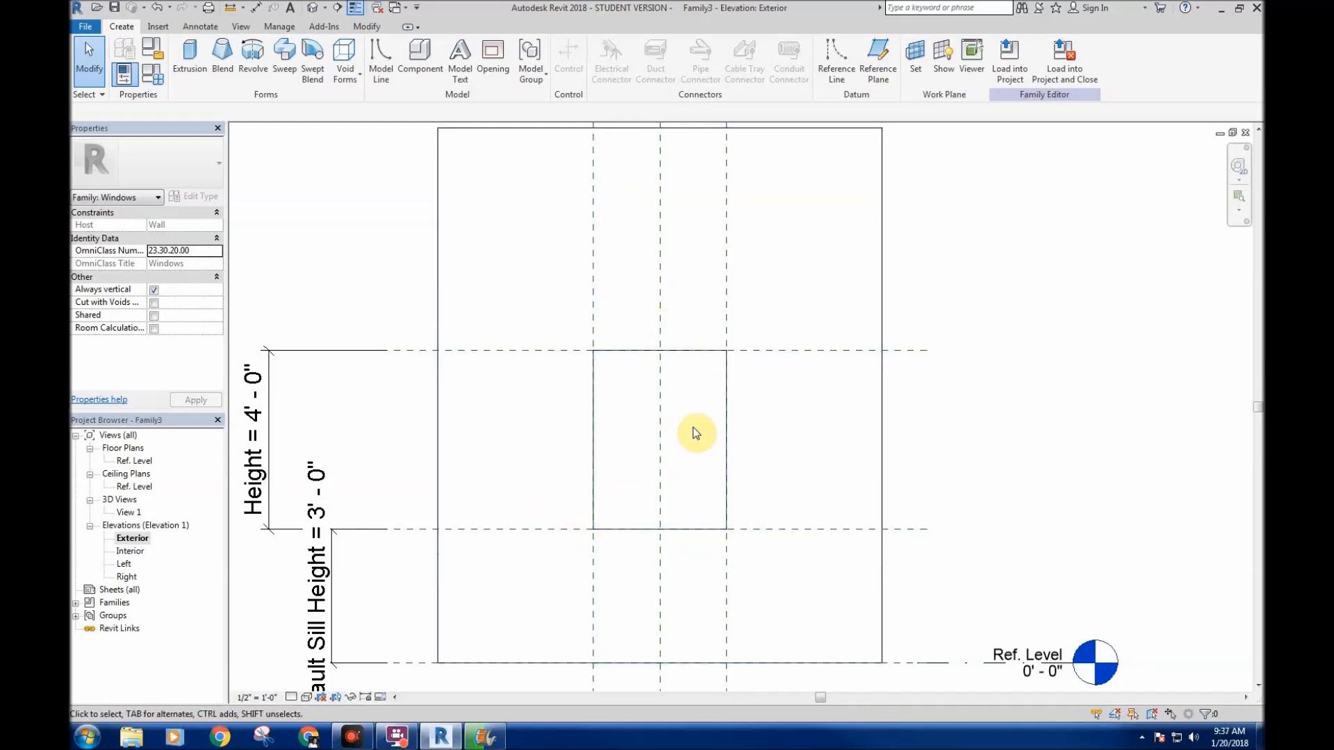
pyautogui.moveTo(720, 439); pyautogui.dragTo(709, 438, button='middle')
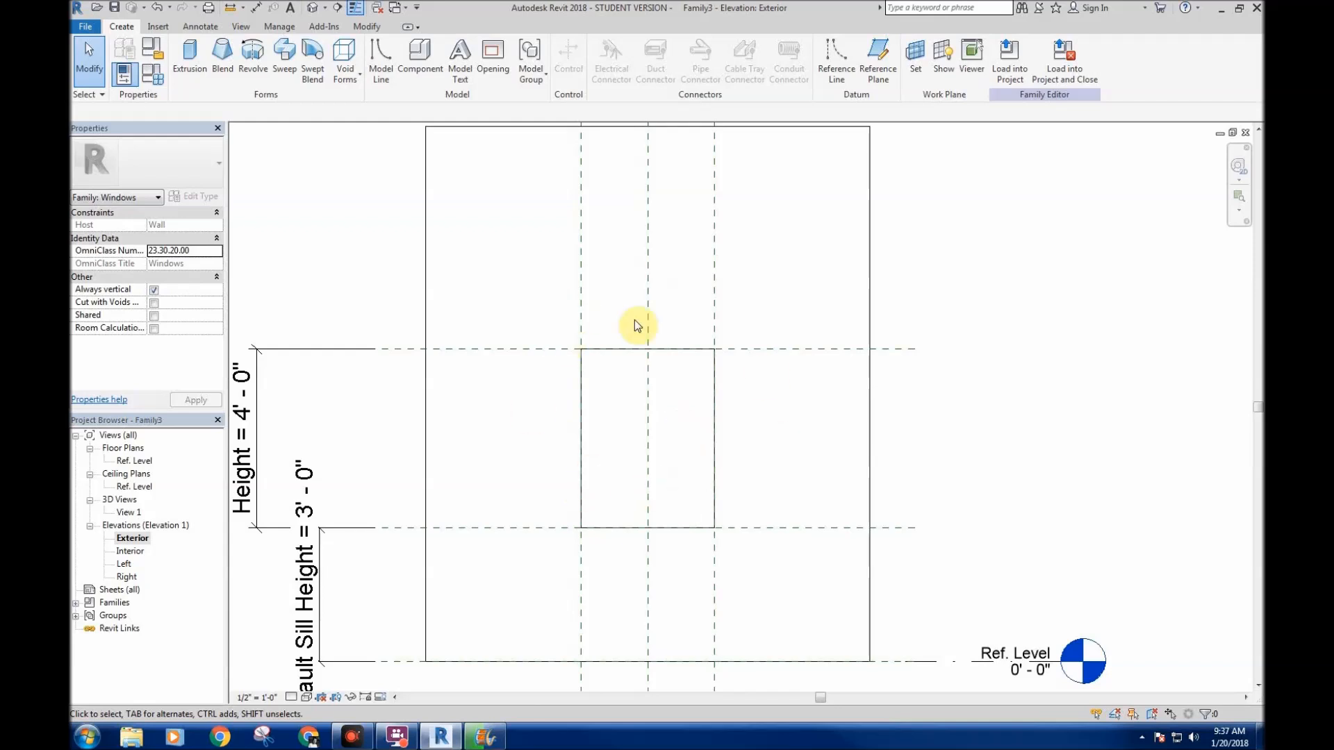
pyautogui.moveTo(655, 405); pyautogui.dragTo(598, 411, button='middle')
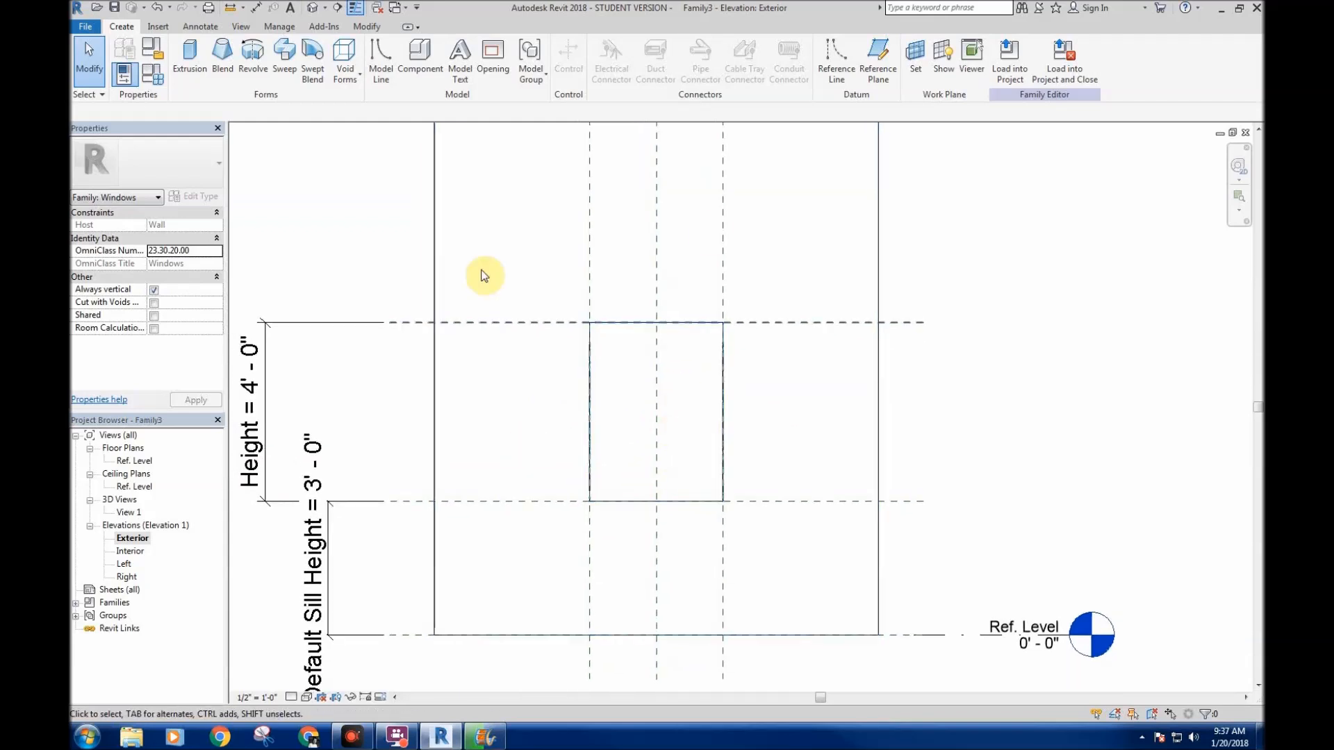
pyautogui.moveTo(578, 458); pyautogui.dragTo(585, 431, button='middle')
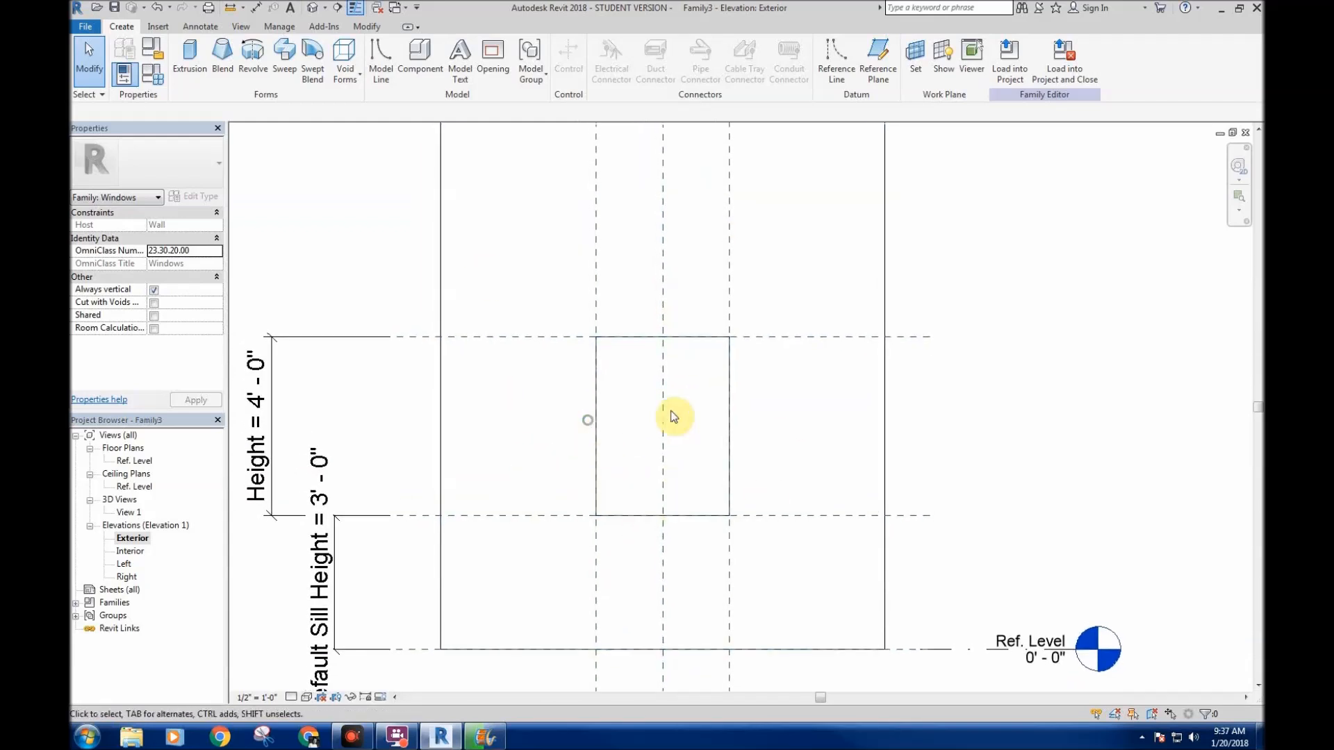
pyautogui.moveTo(668, 410); pyautogui.dragTo(665, 414, button='middle')
pyautogui.scroll(-2, 667, 415)
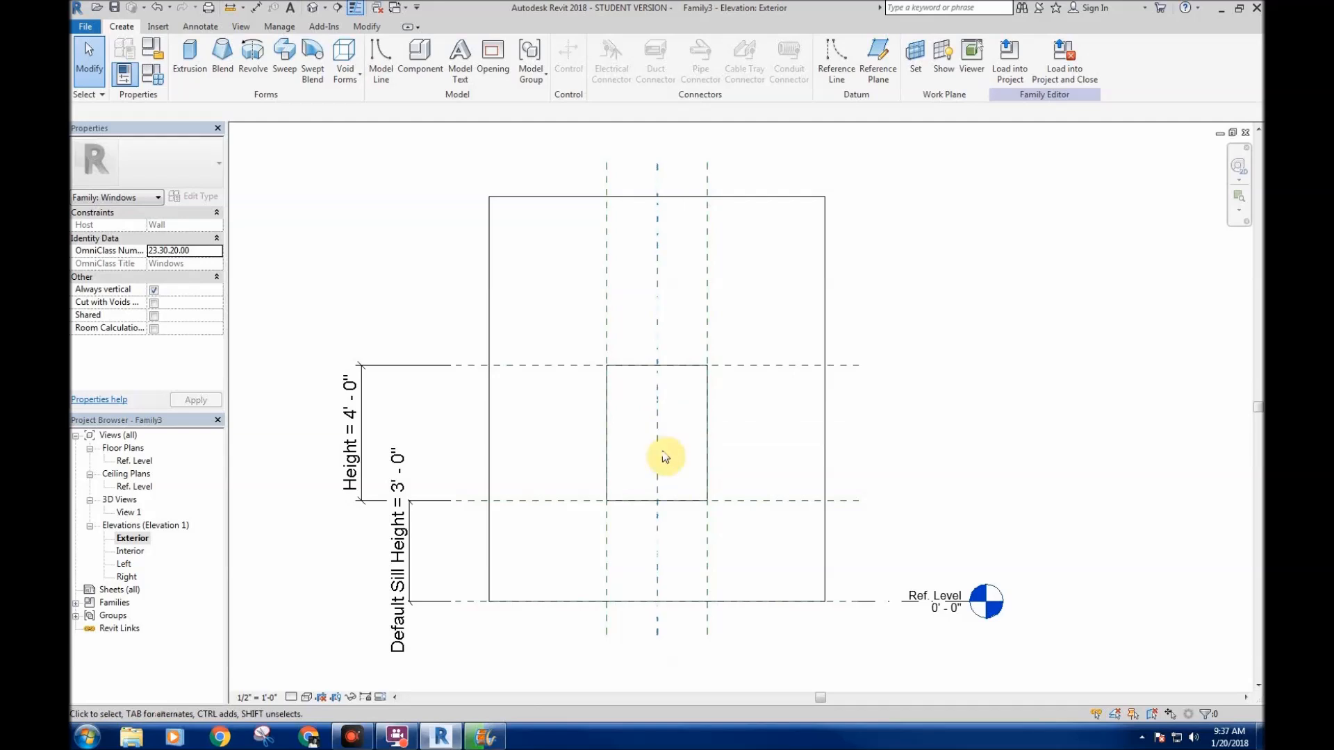
pyautogui.scroll(3, 663, 411)
pyautogui.moveTo(655, 398); pyautogui.dragTo(666, 378, button='middle')
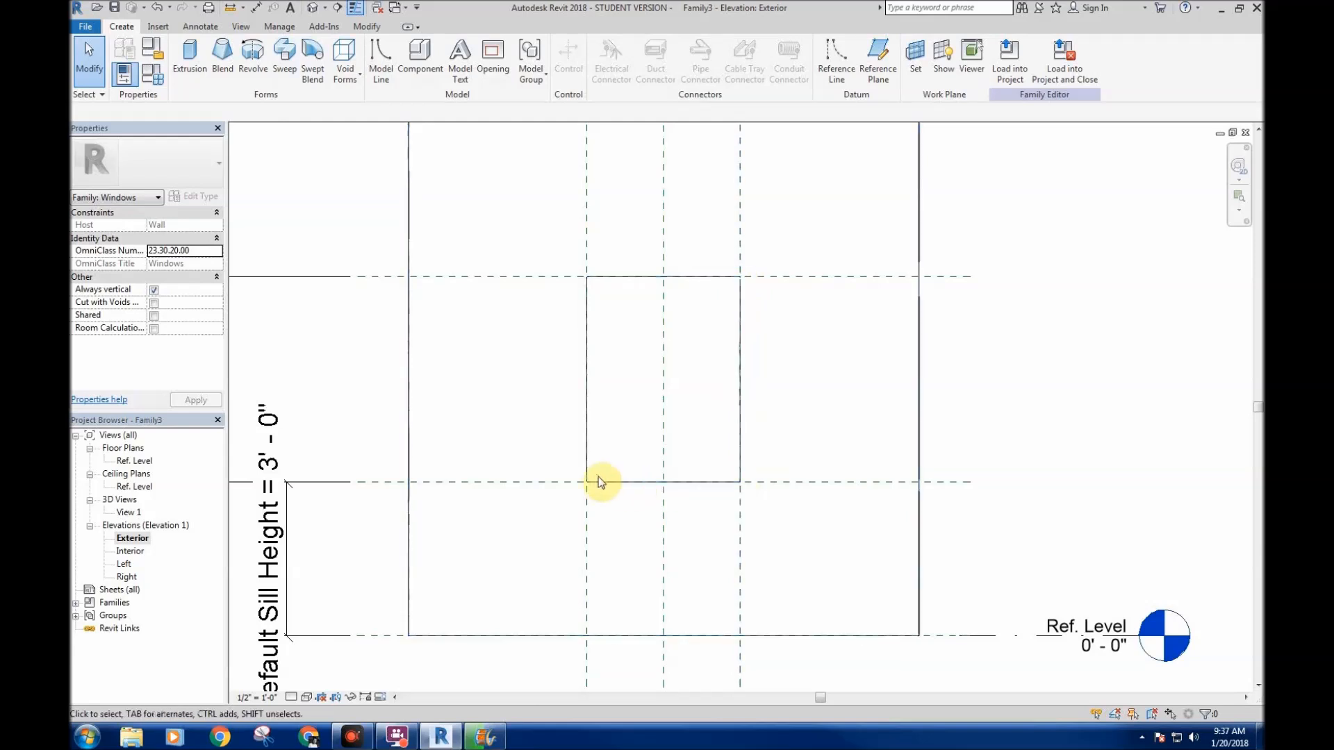
# - Start a sweep with a sketched path, pick the opening's left edge as the first path line and lock it
pyautogui.moveTo(664, 441); pyautogui.dragTo(652, 446, button='middle')
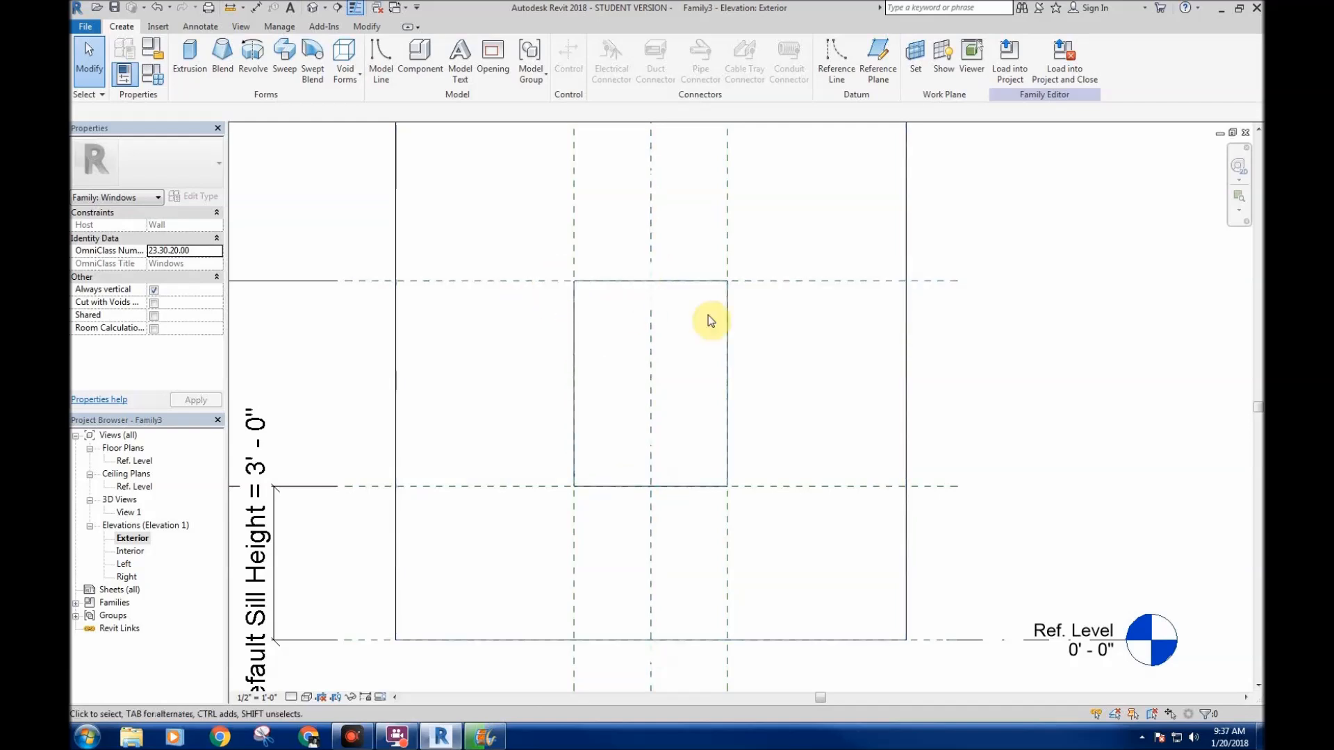
pyautogui.moveTo(641, 375); pyautogui.dragTo(639, 372, button='middle')
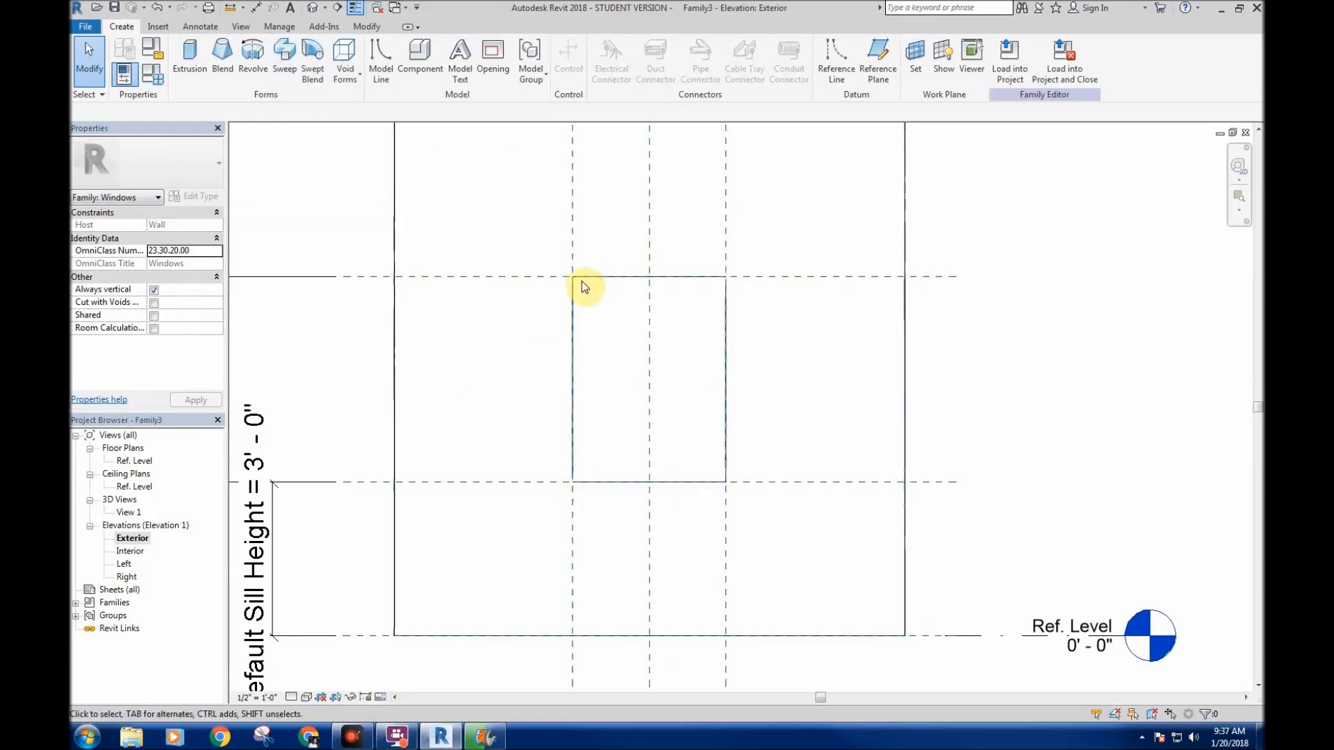
pyautogui.moveTo(605, 339); pyautogui.dragTo(593, 342, button='middle')
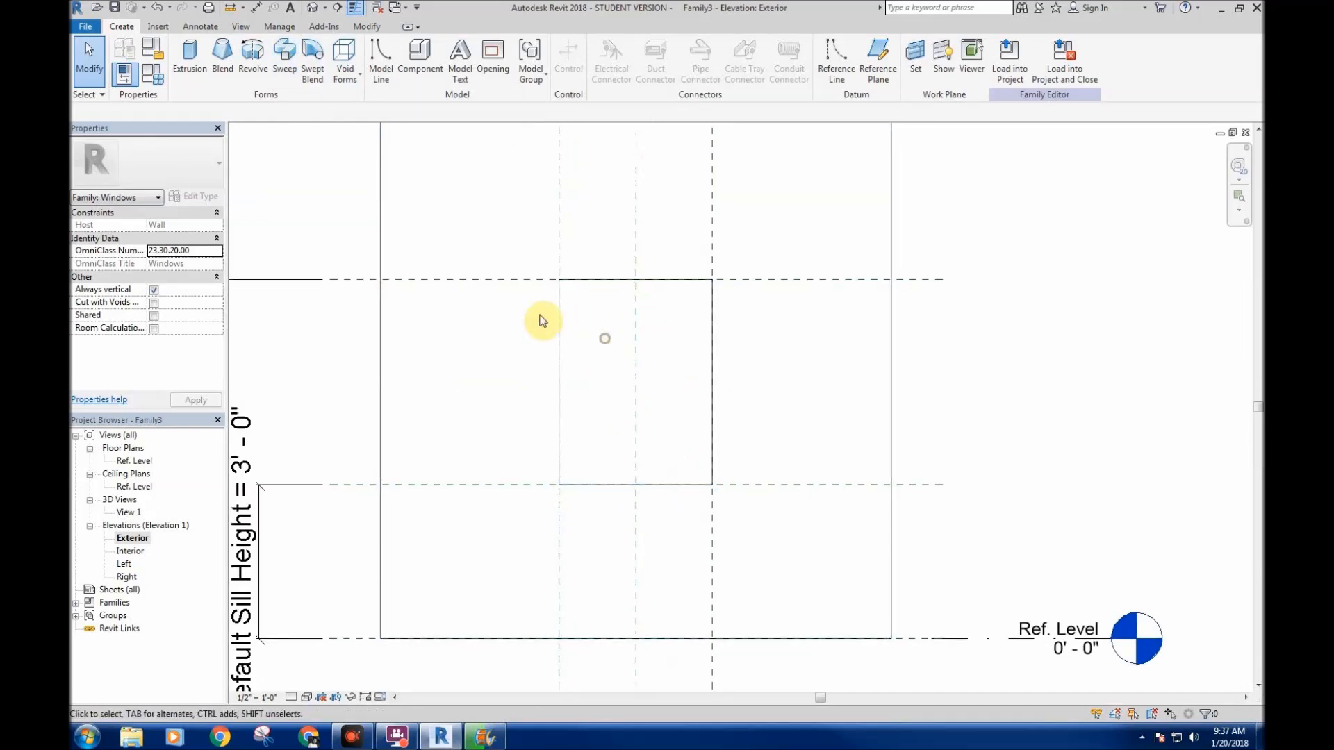
pyautogui.click(281, 61)
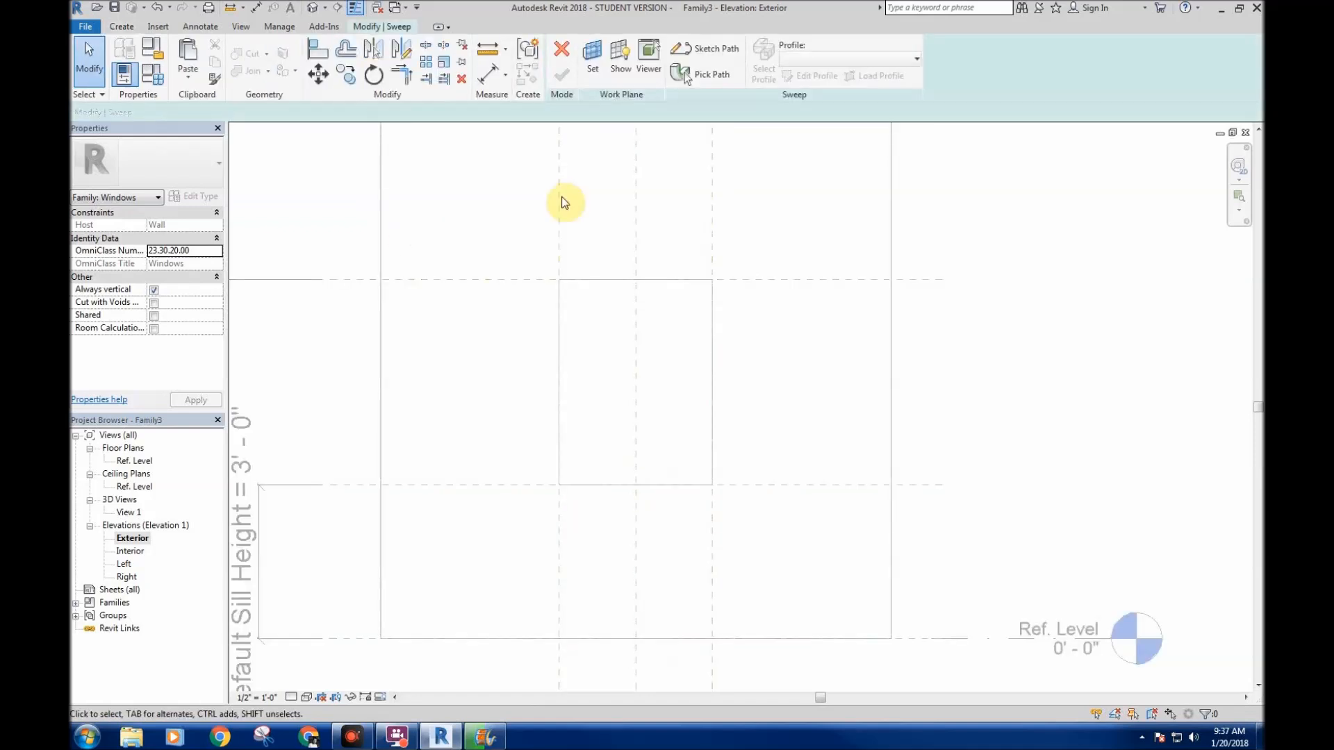
pyautogui.click(707, 48)
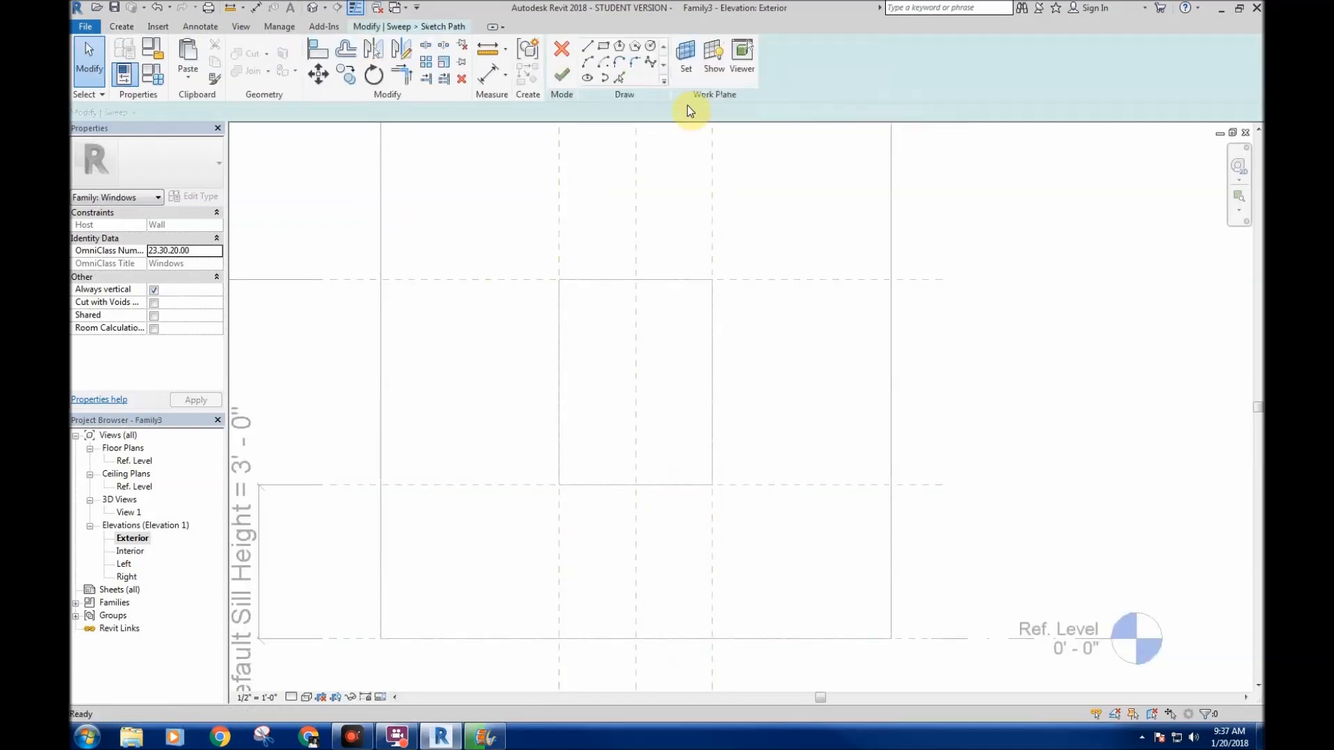
pyautogui.click(619, 80)
pyautogui.click(559, 352)
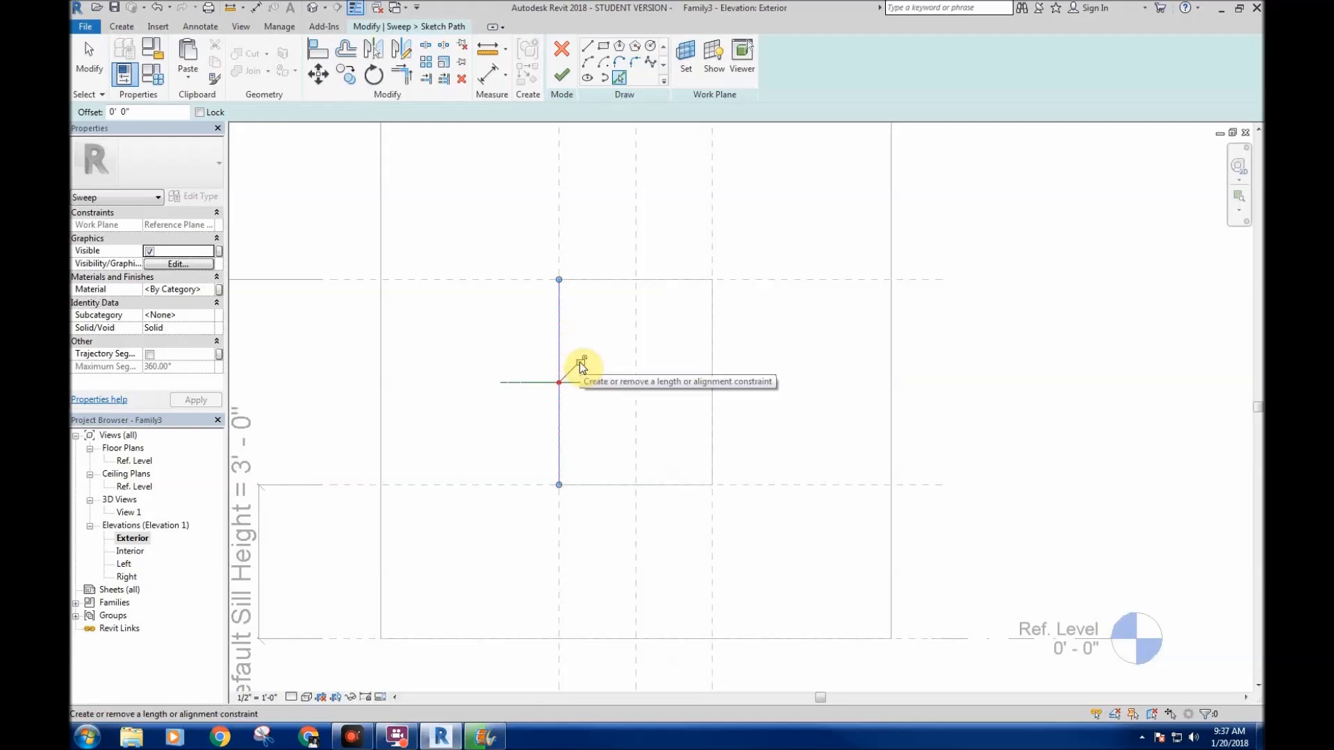
pyautogui.click(581, 361)
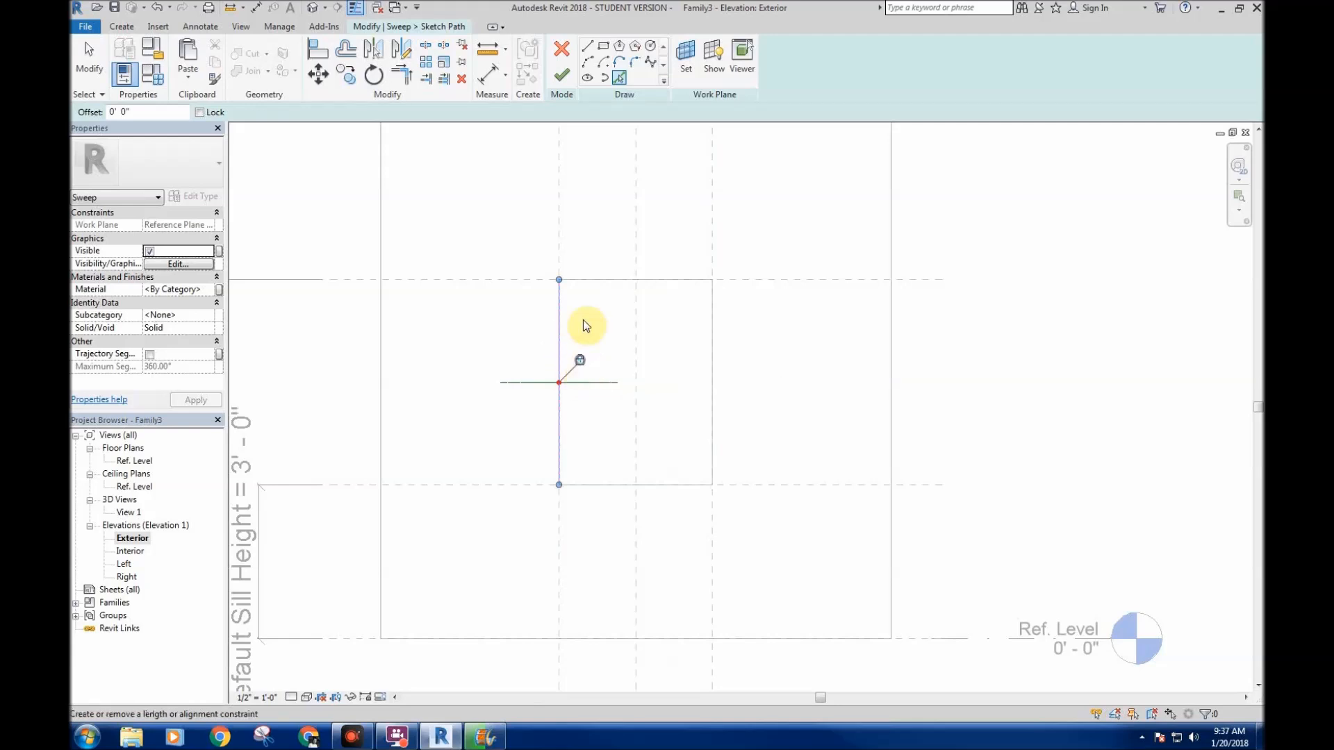
# - Add the opening's top, right and bottom edges to the sweep path, locking them, and end line picking
pyautogui.click(585, 279)
pyautogui.click(711, 329)
pyautogui.click(676, 485)
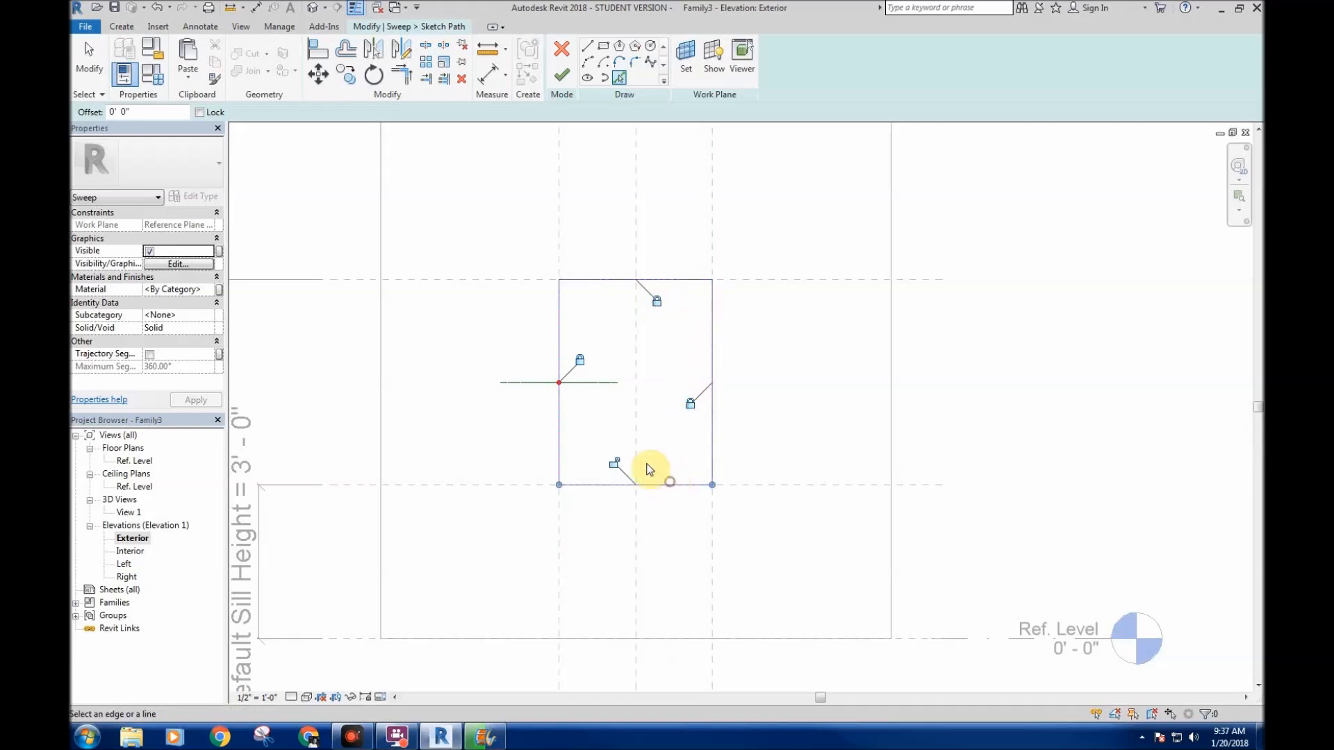
pyautogui.rightClick(658, 365)
pyautogui.click(667, 371)
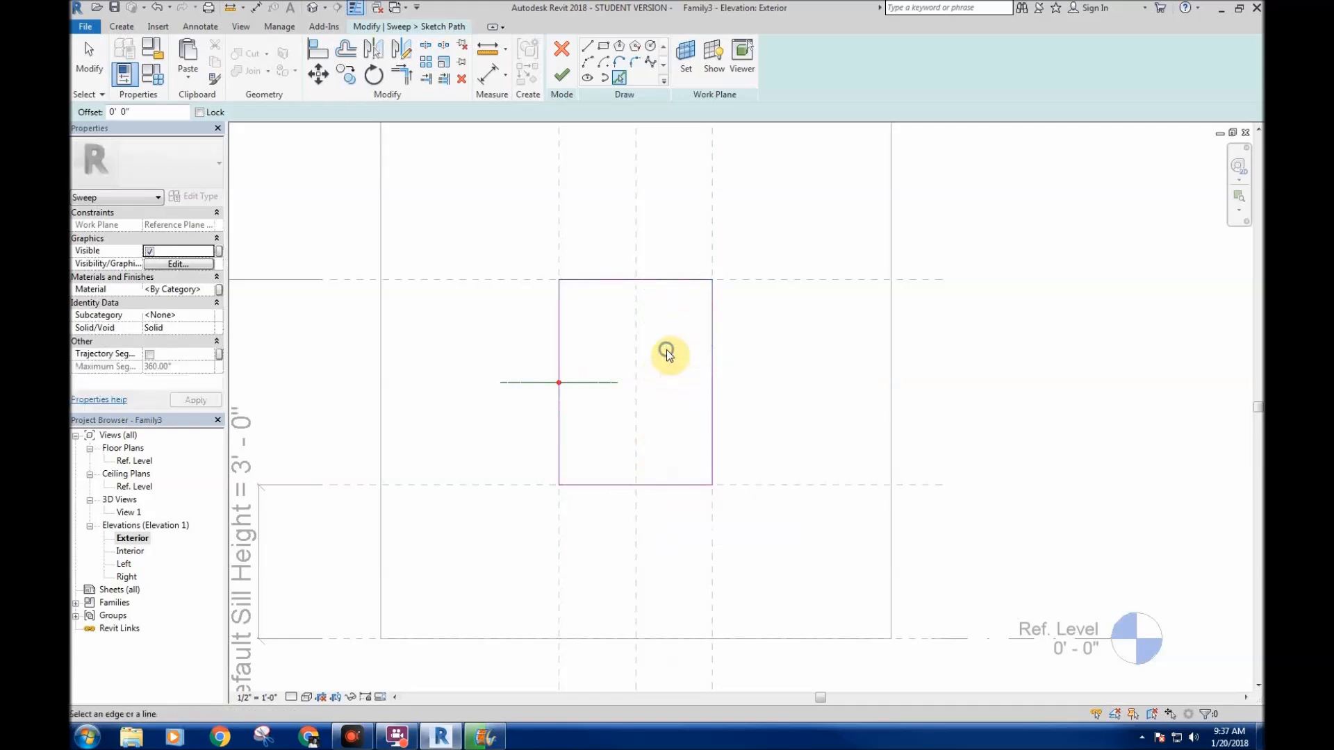
pyautogui.rightClick(665, 349)
pyautogui.click(674, 356)
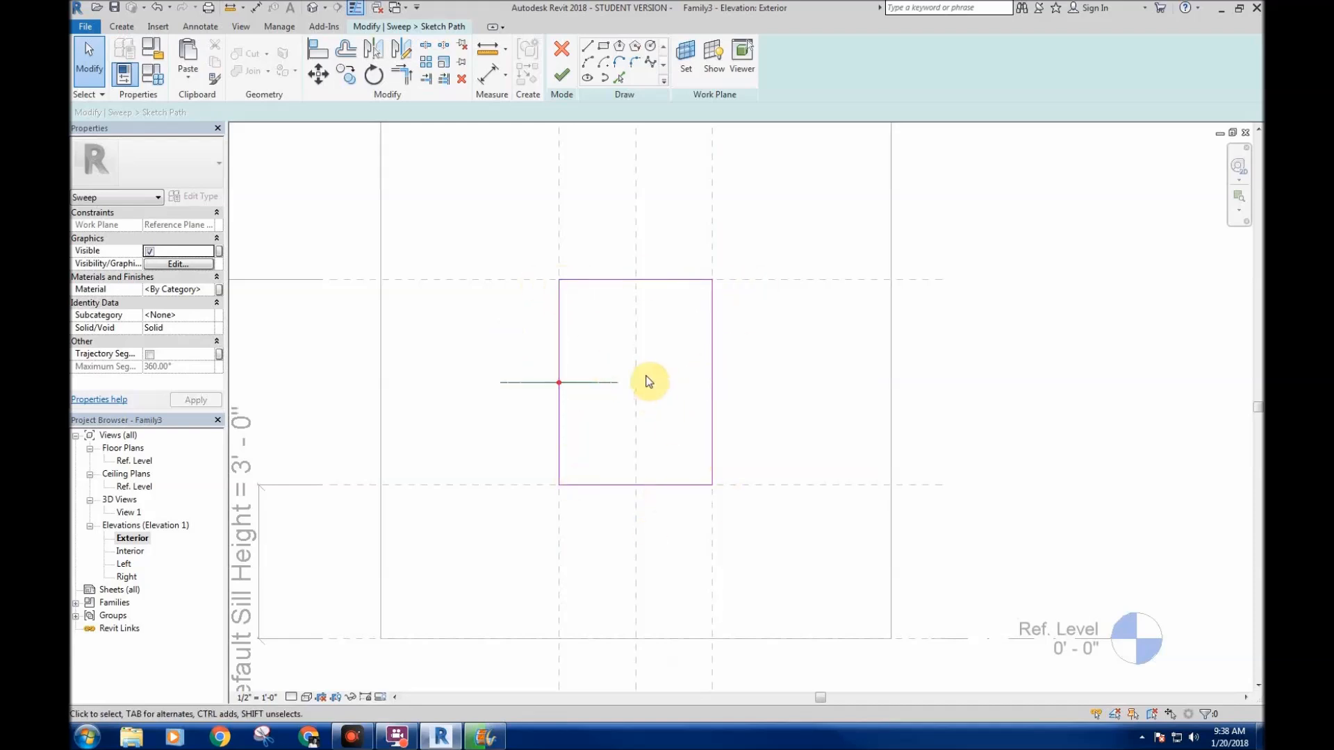
# - Examine the closed sweep path around the opening and the profile plane crossing its left edge
pyautogui.scroll(-3, 620, 354)
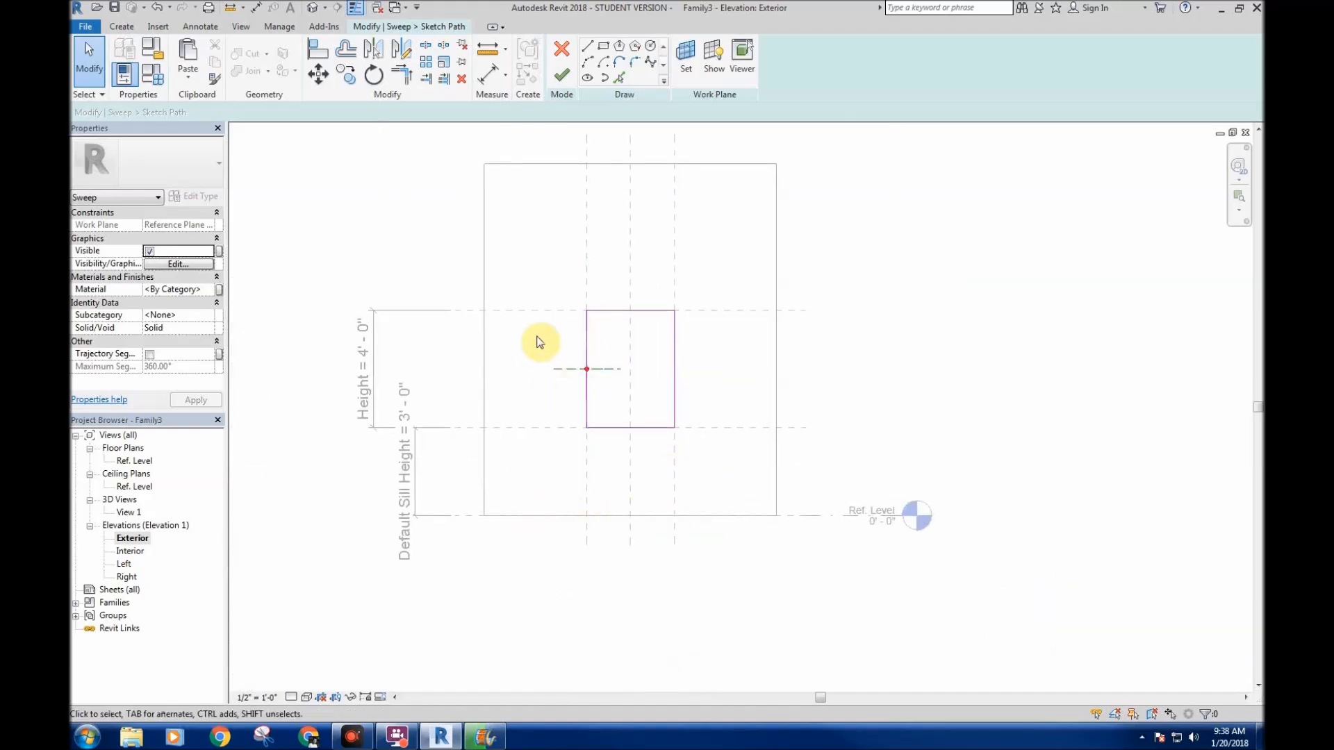
pyautogui.scroll(2, 606, 411)
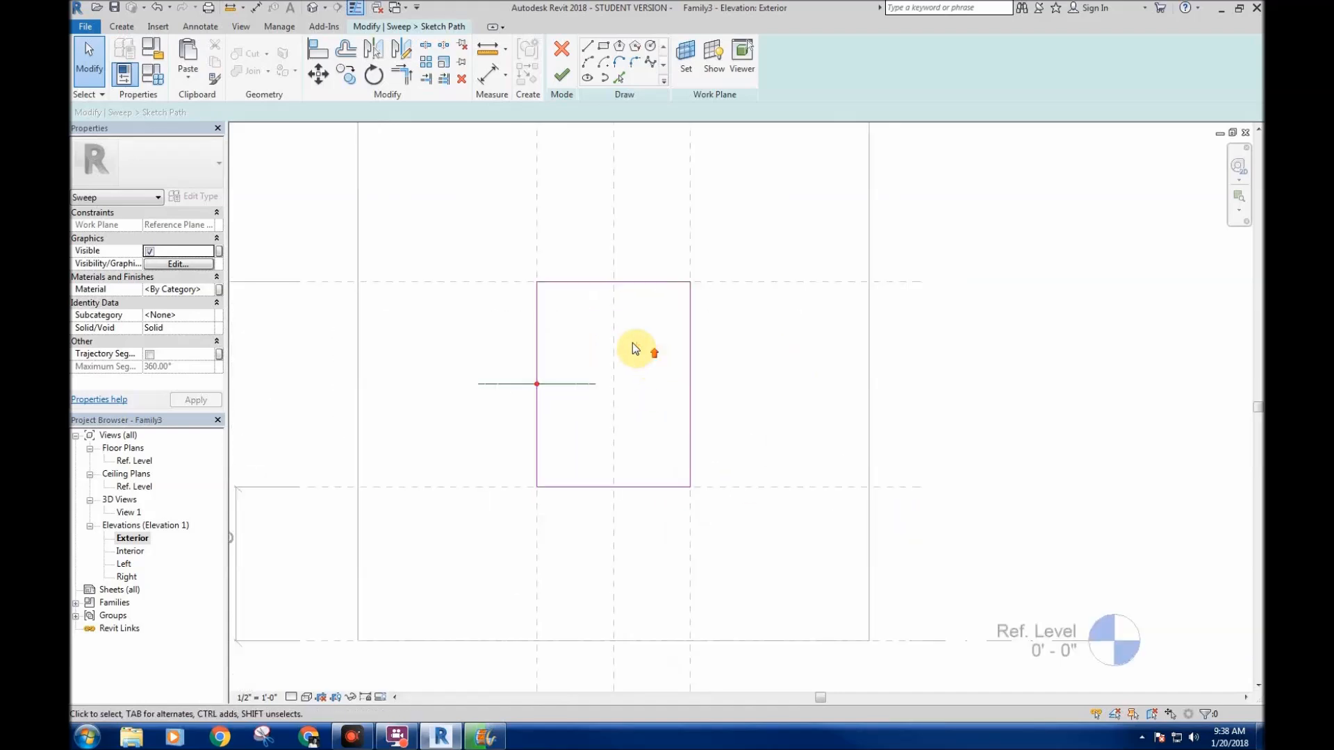
pyautogui.scroll(-1, 559, 373)
pyautogui.scroll(-1, 597, 323)
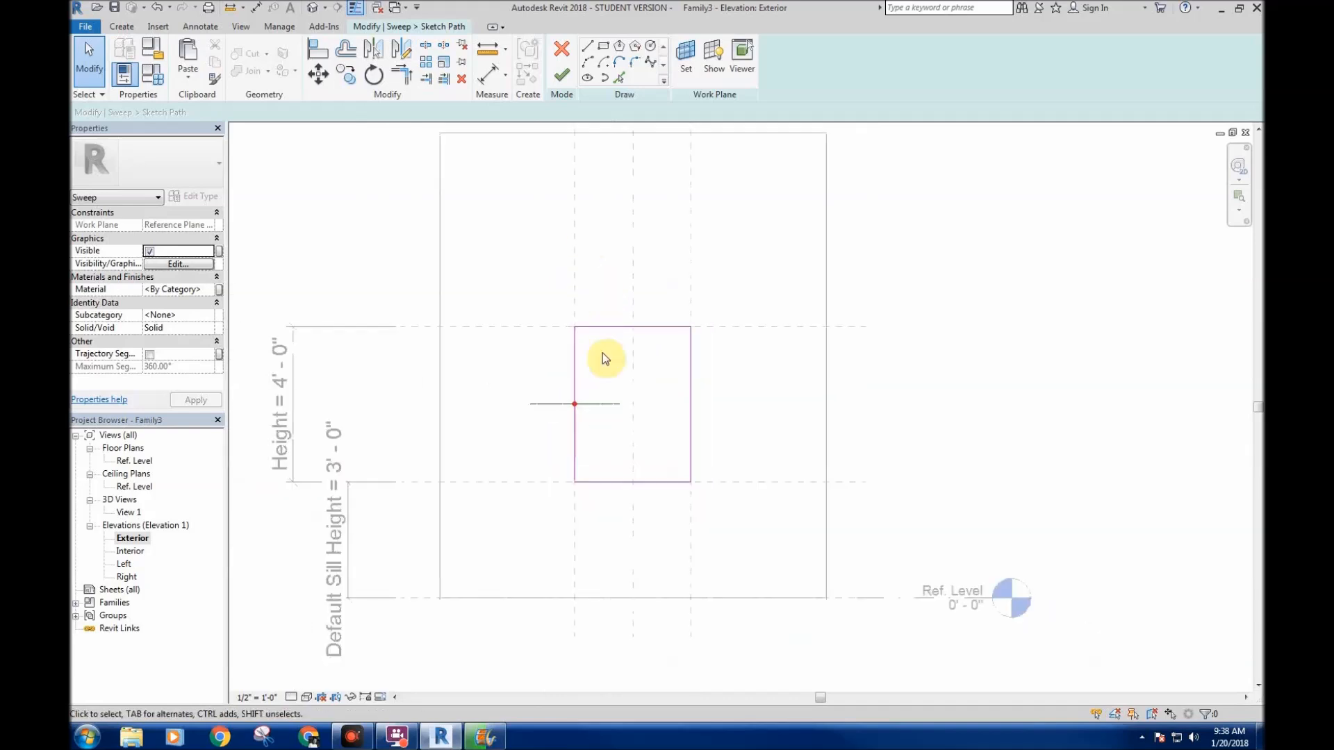
pyautogui.scroll(2, 604, 375)
pyautogui.click(576, 418)
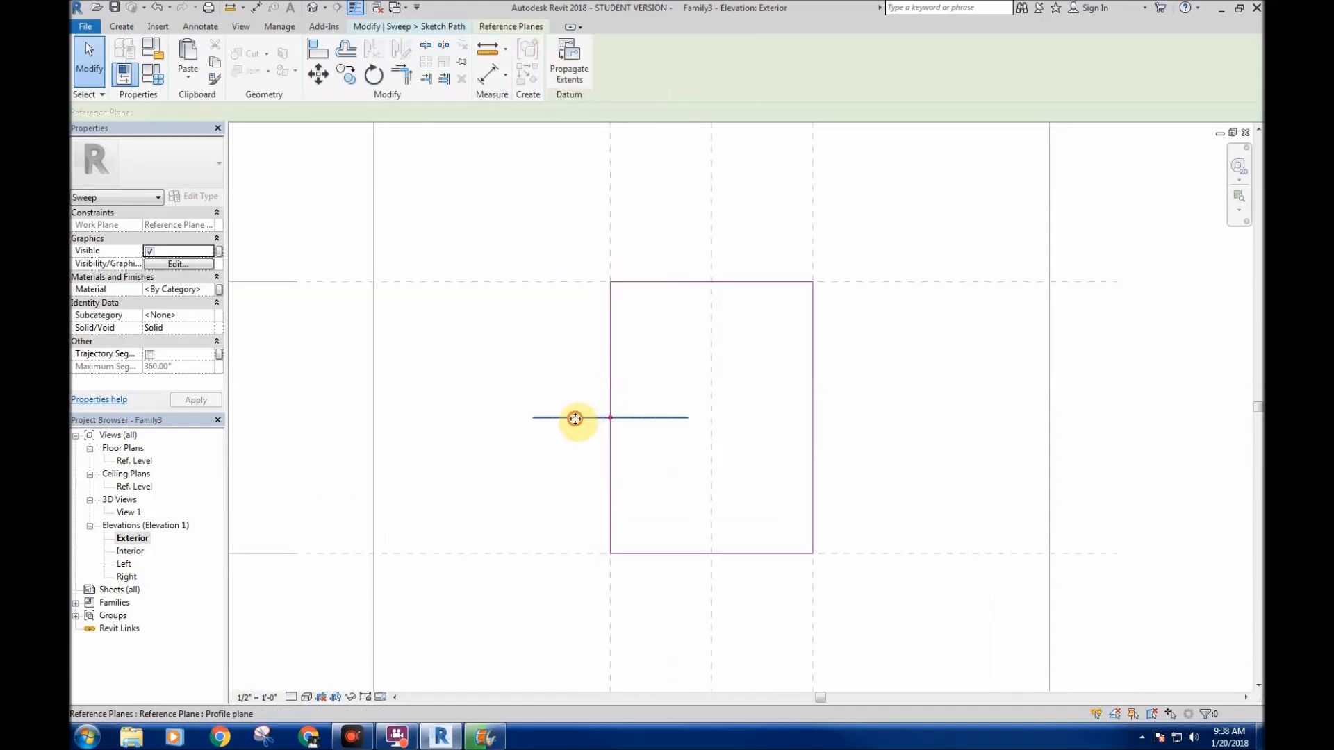
pyautogui.click(563, 515)
# - Finish the sweep path and open the Ref. Level floor plan at the profile plane beside the opening
pyautogui.click(557, 77)
pyautogui.doubleClick(133, 461)
pyautogui.scroll(4, 688, 419)
pyautogui.scroll(4, 777, 415)
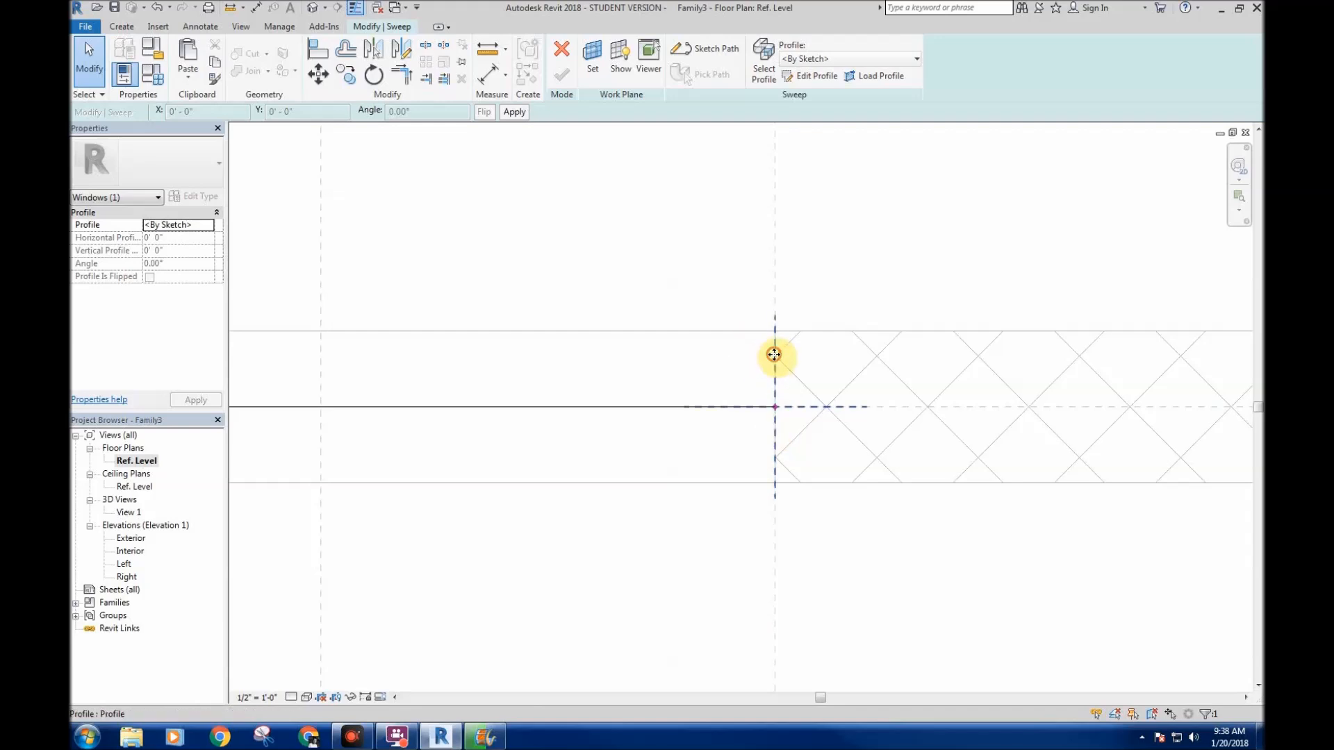
pyautogui.moveTo(659, 285); pyautogui.dragTo(665, 286, button='middle')
pyautogui.scroll(-5, 608, 286)
pyautogui.scroll(3, 616, 285)
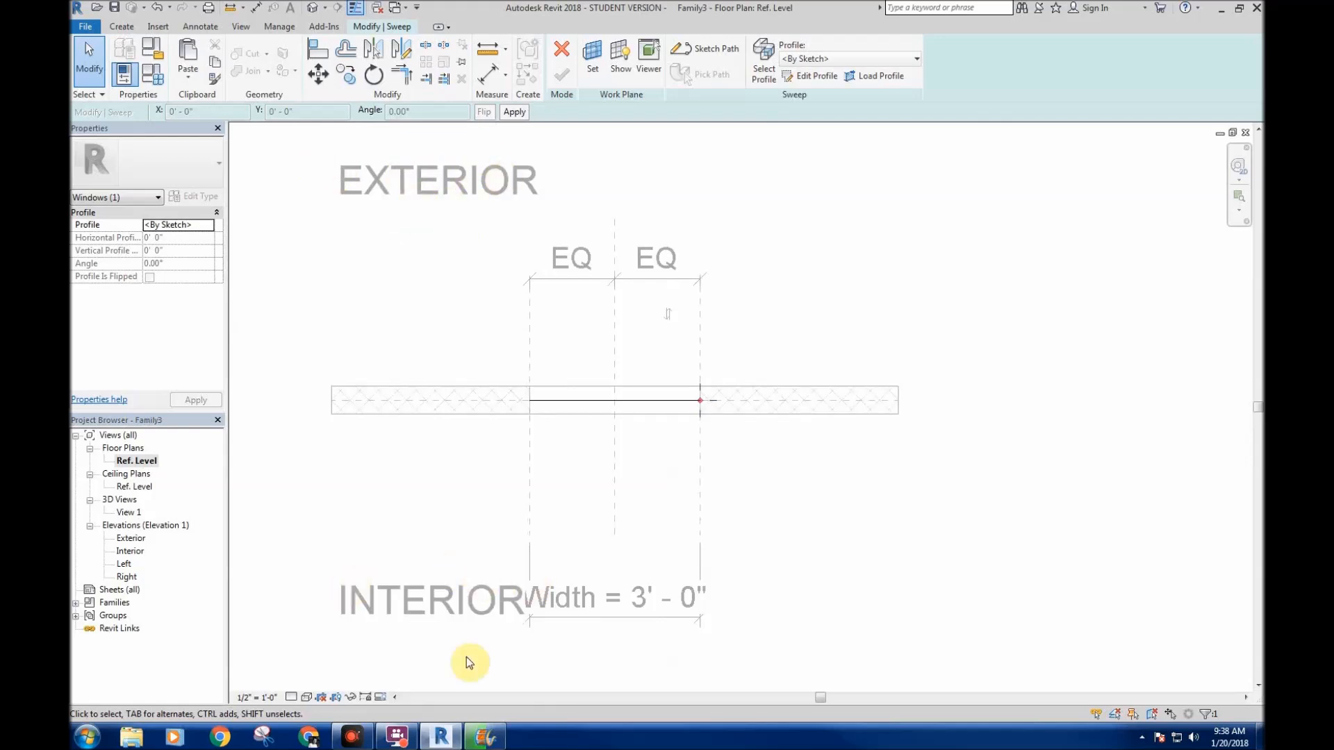
pyautogui.scroll(8, 714, 373)
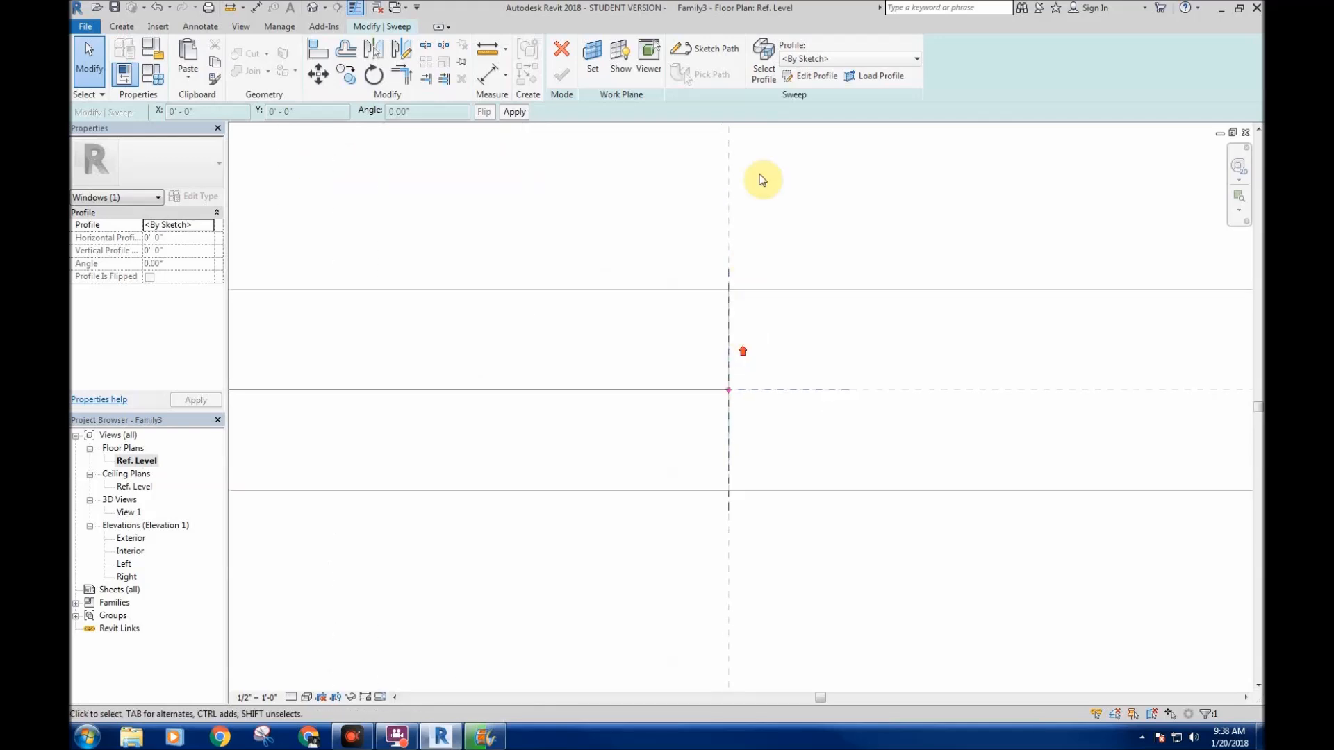
# - Edit the sweep profile, sketching a short line inward from the opening's interior wall corner and a perpendicular line about 2" long toward the exterior
pyautogui.click(818, 78)
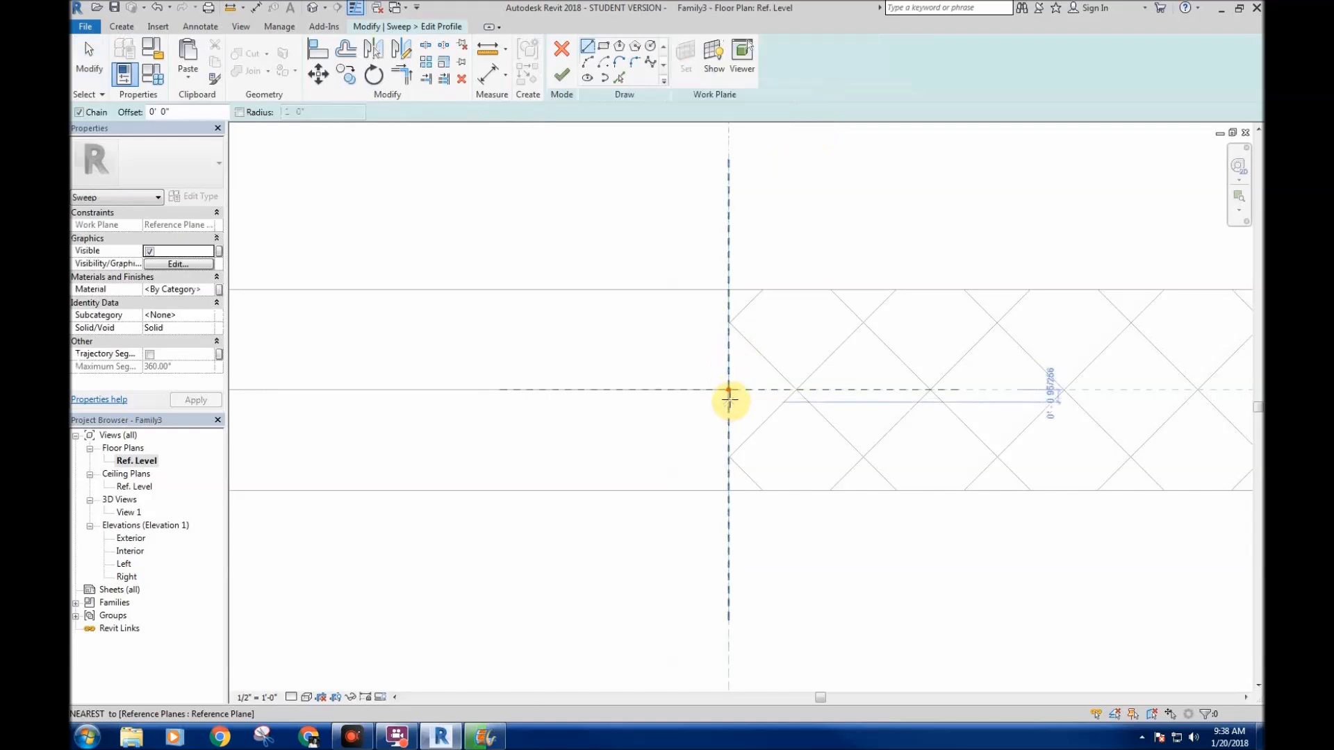
pyautogui.click(728, 490)
pyautogui.scroll(3, 727, 486)
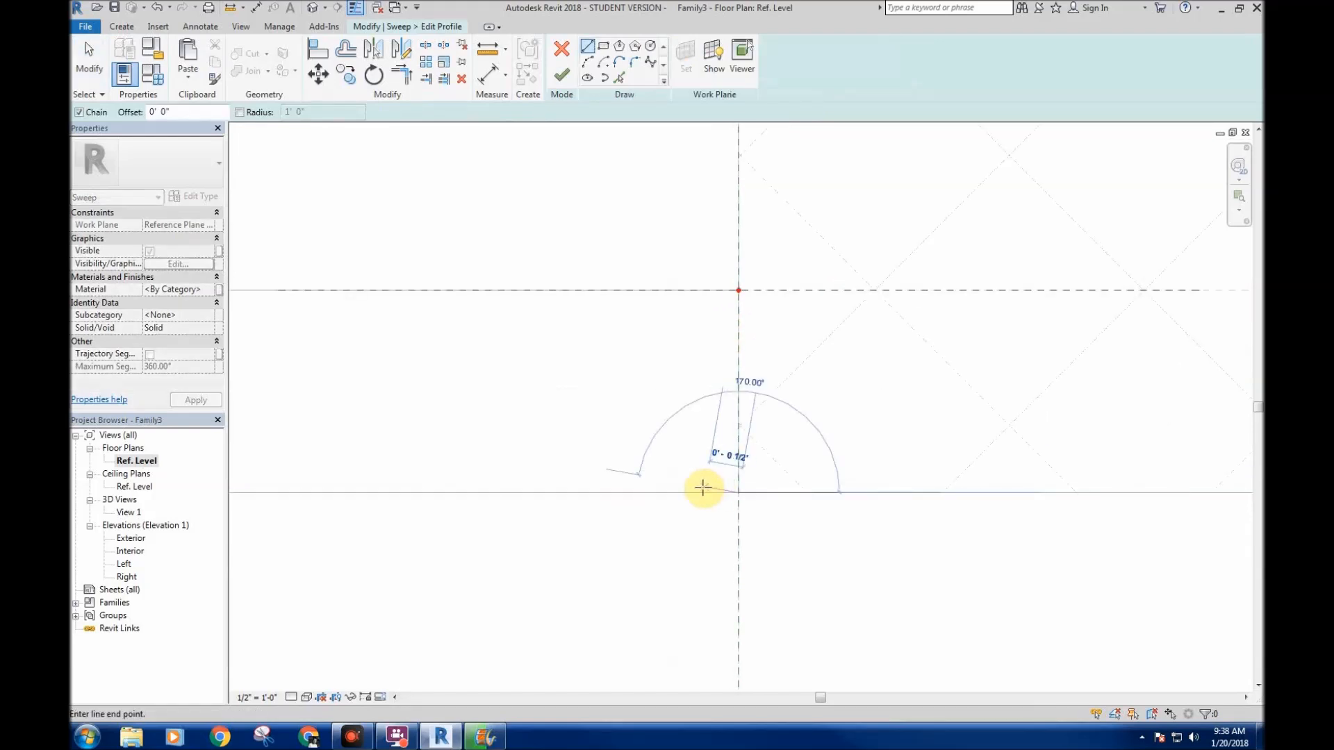
pyautogui.click(691, 492)
pyautogui.scroll(-2, 685, 378)
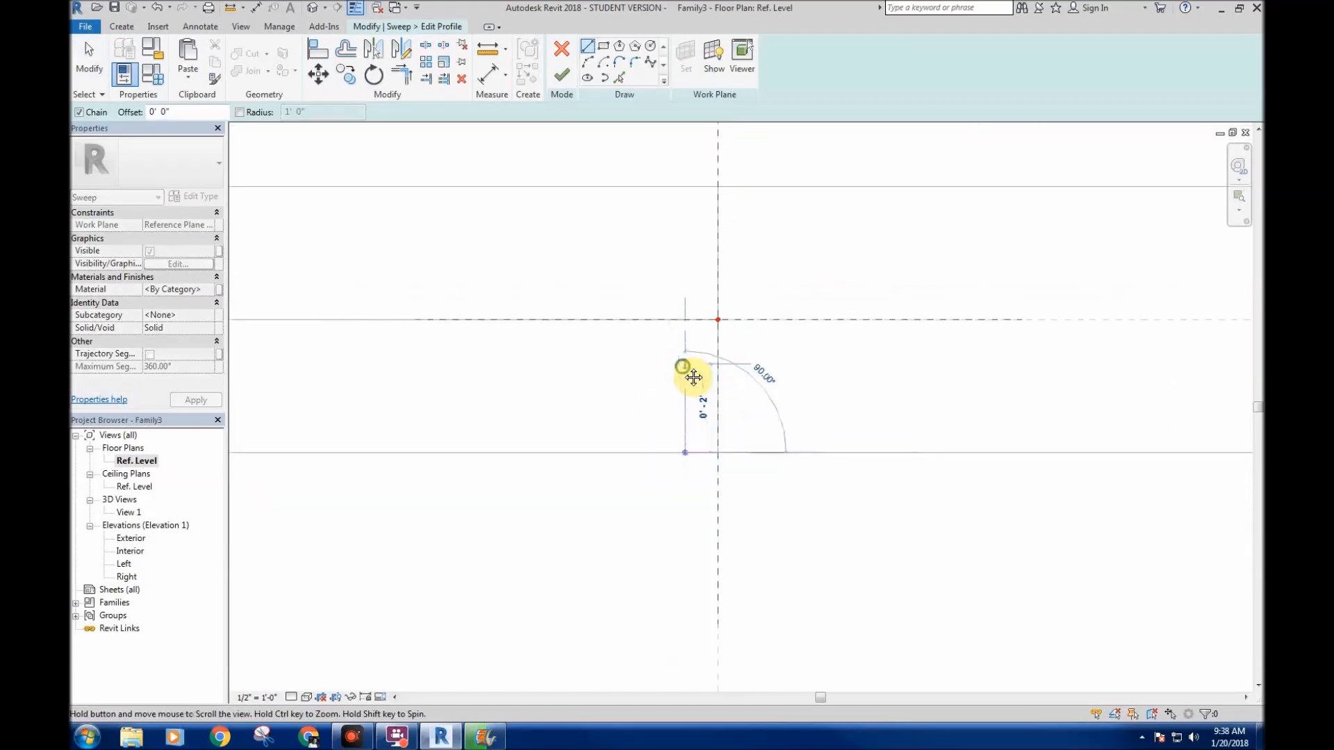
pyautogui.click(685, 368)
# - Inspect the started profile lines against the wall's interior and exterior faces and the opening's side reference plane
pyautogui.scroll(4, 652, 408)
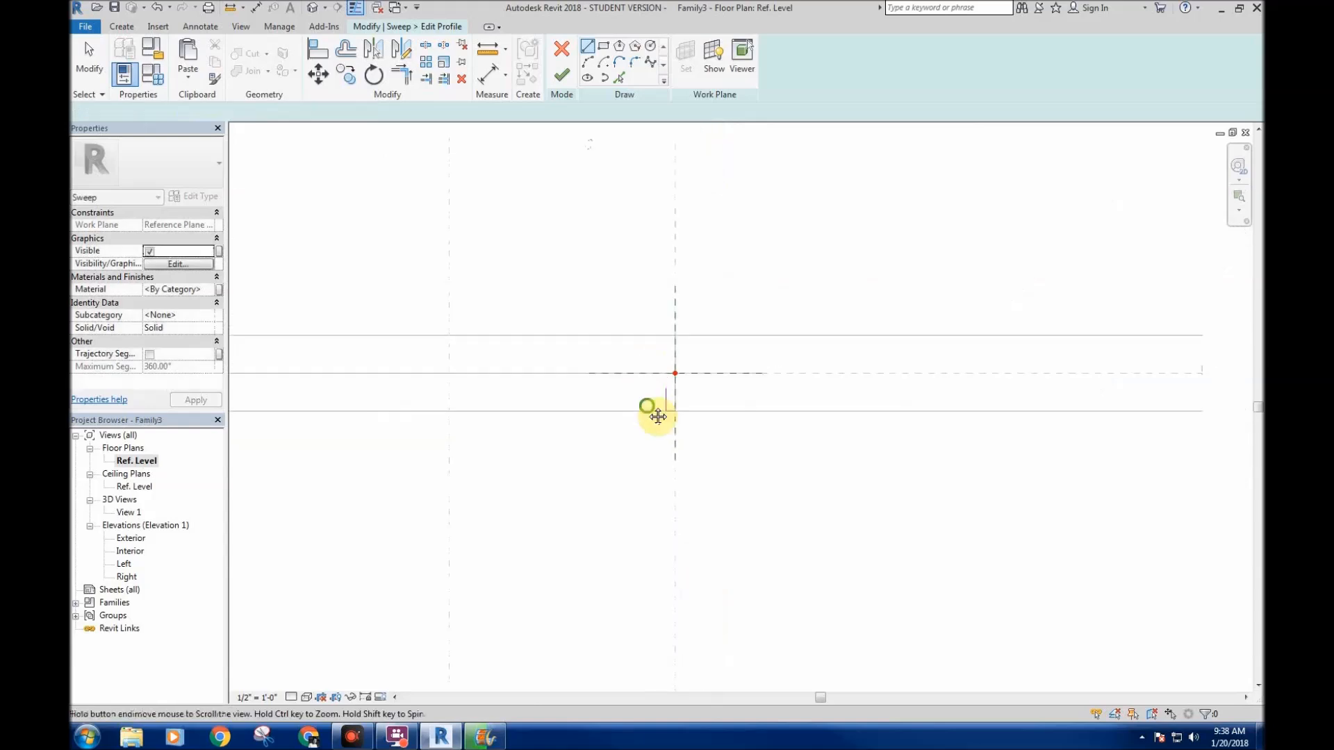
pyautogui.scroll(-3, 862, 288)
pyautogui.scroll(3, 847, 286)
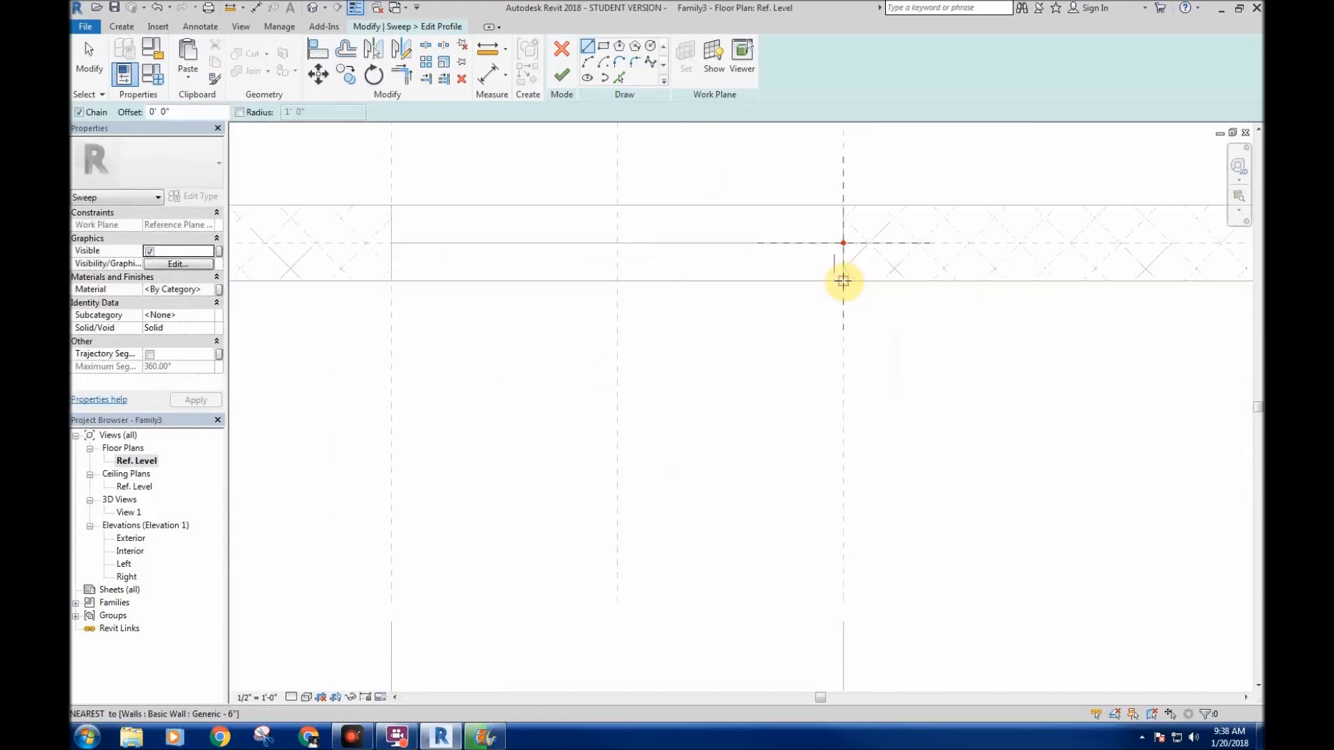
pyautogui.moveTo(966, 282)
pyautogui.mouseDown(button='middle')
pyautogui.moveTo(874, 412)
pyautogui.moveTo(702, 408)
pyautogui.mouseUp(button='middle')
pyautogui.scroll(2, 723, 407)
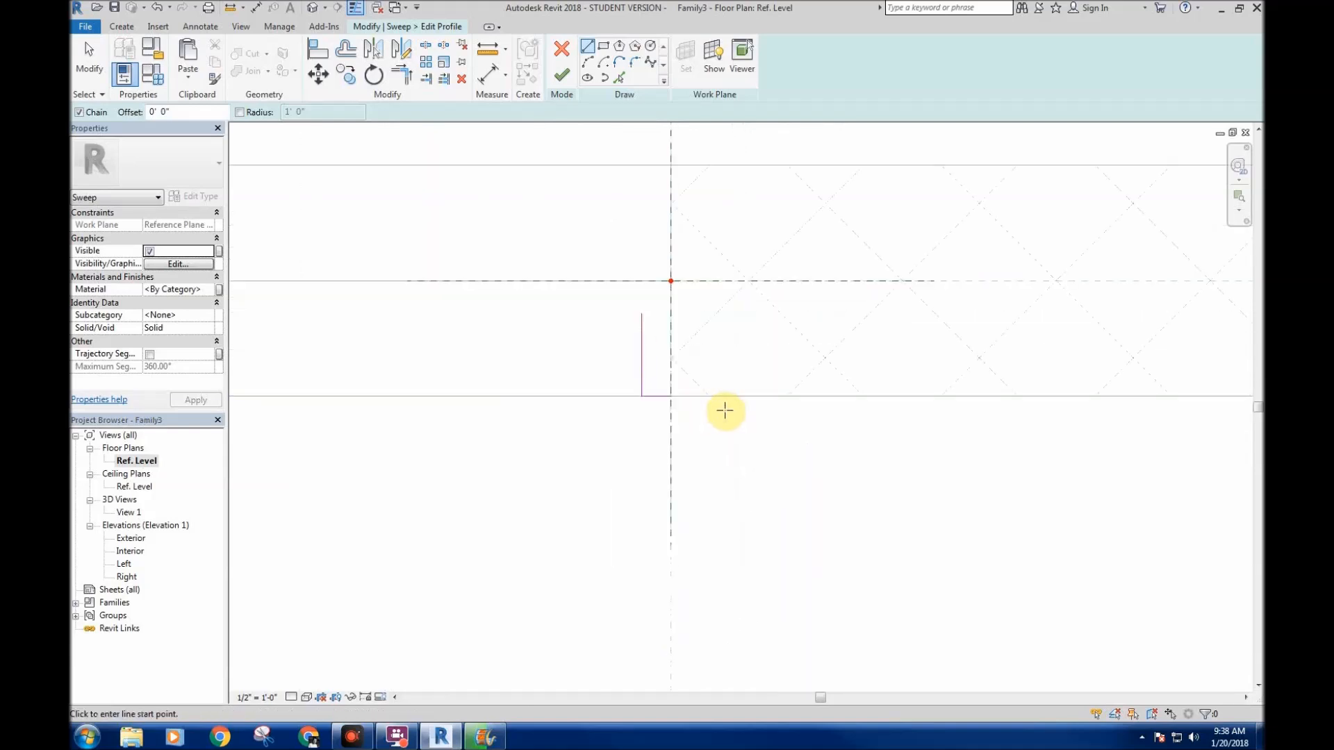
pyautogui.click(671, 396)
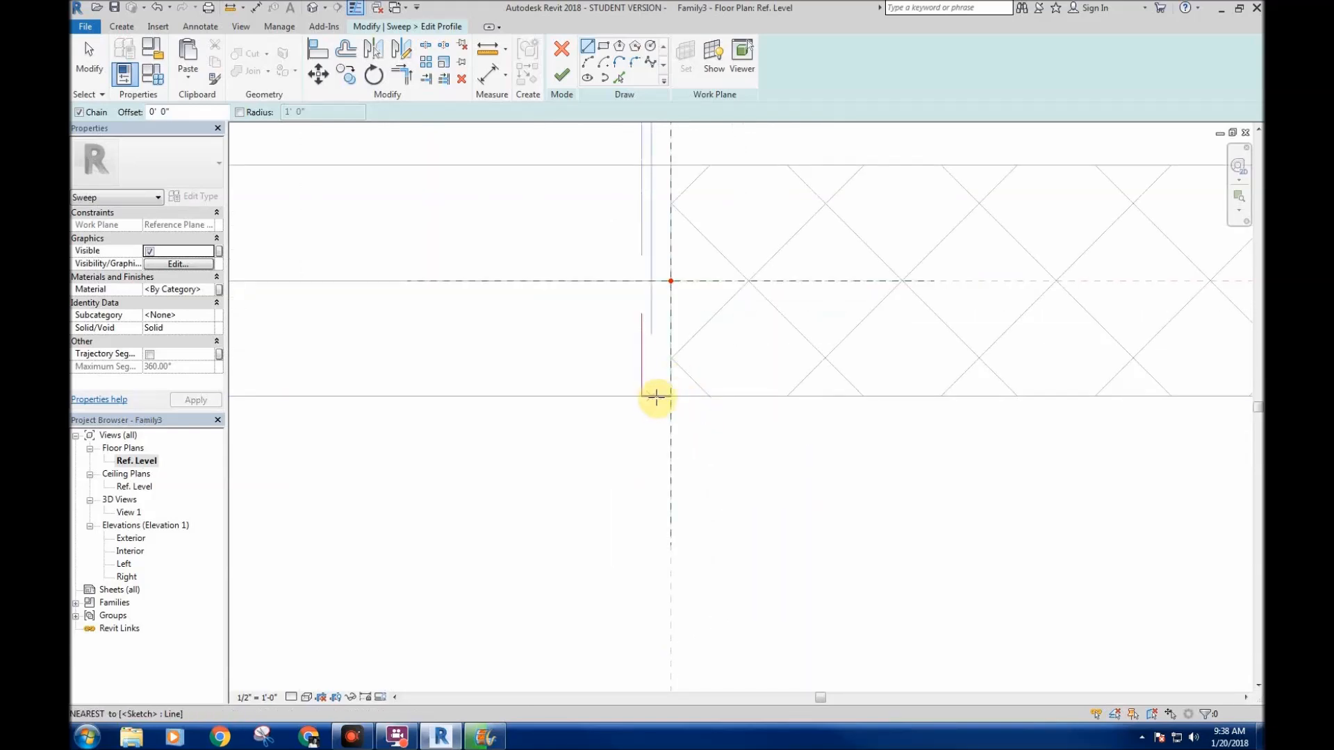
pyautogui.moveTo(681, 352); pyautogui.dragTo(768, 451, button='middle')
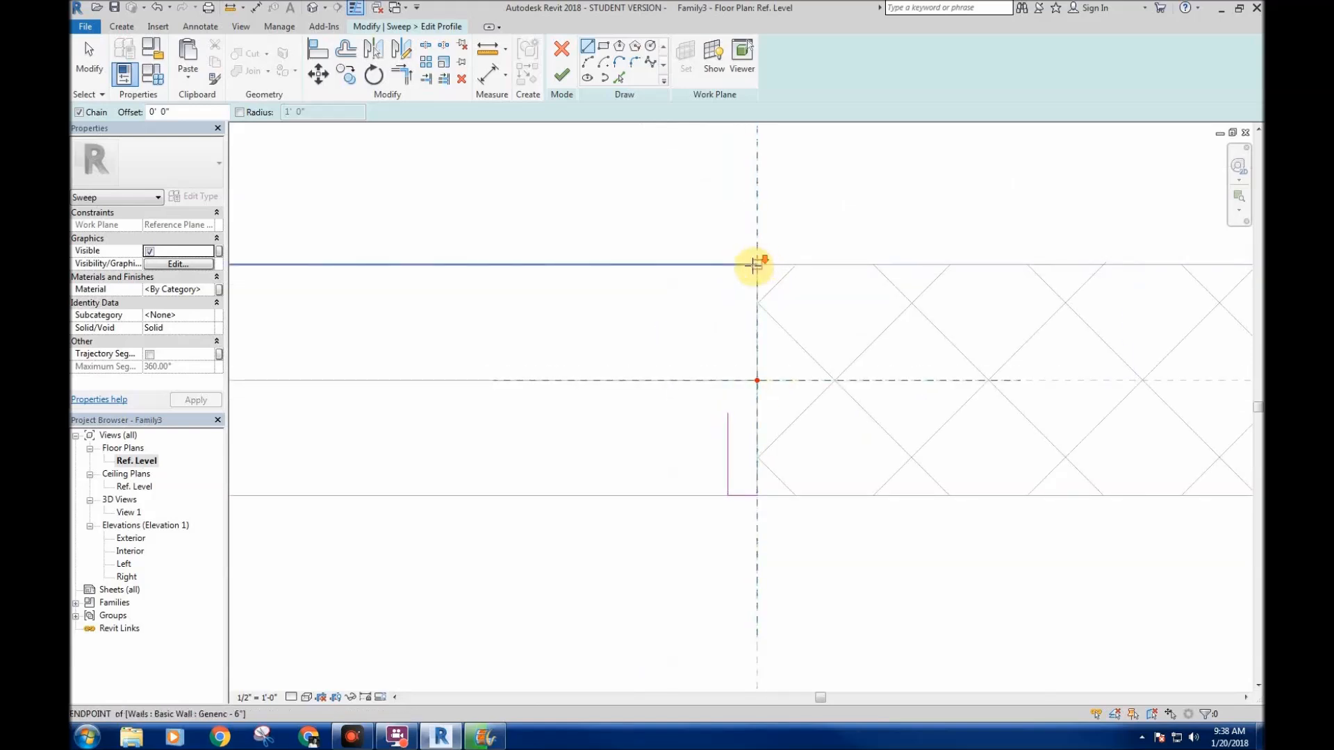
pyautogui.scroll(-2, 753, 266)
pyautogui.moveTo(752, 269); pyautogui.dragTo(839, 330, button='middle')
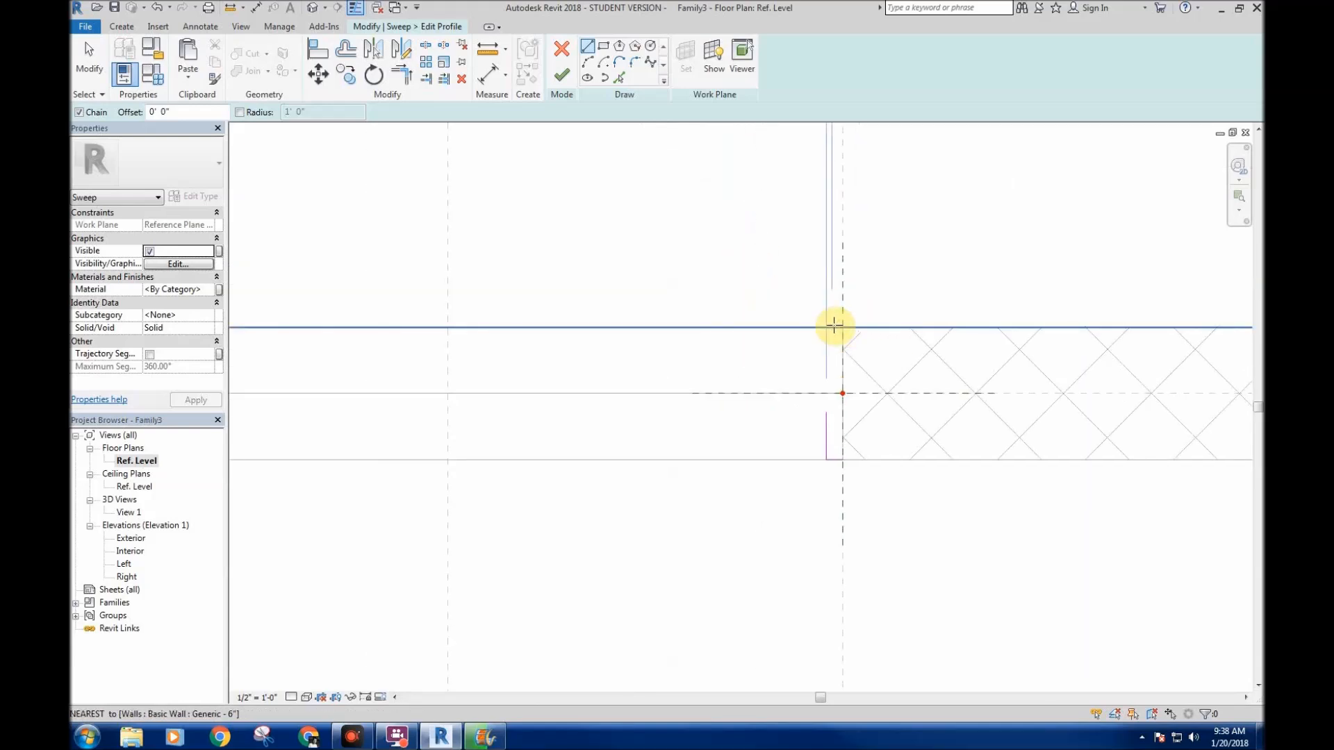
pyautogui.scroll(1, 841, 330)
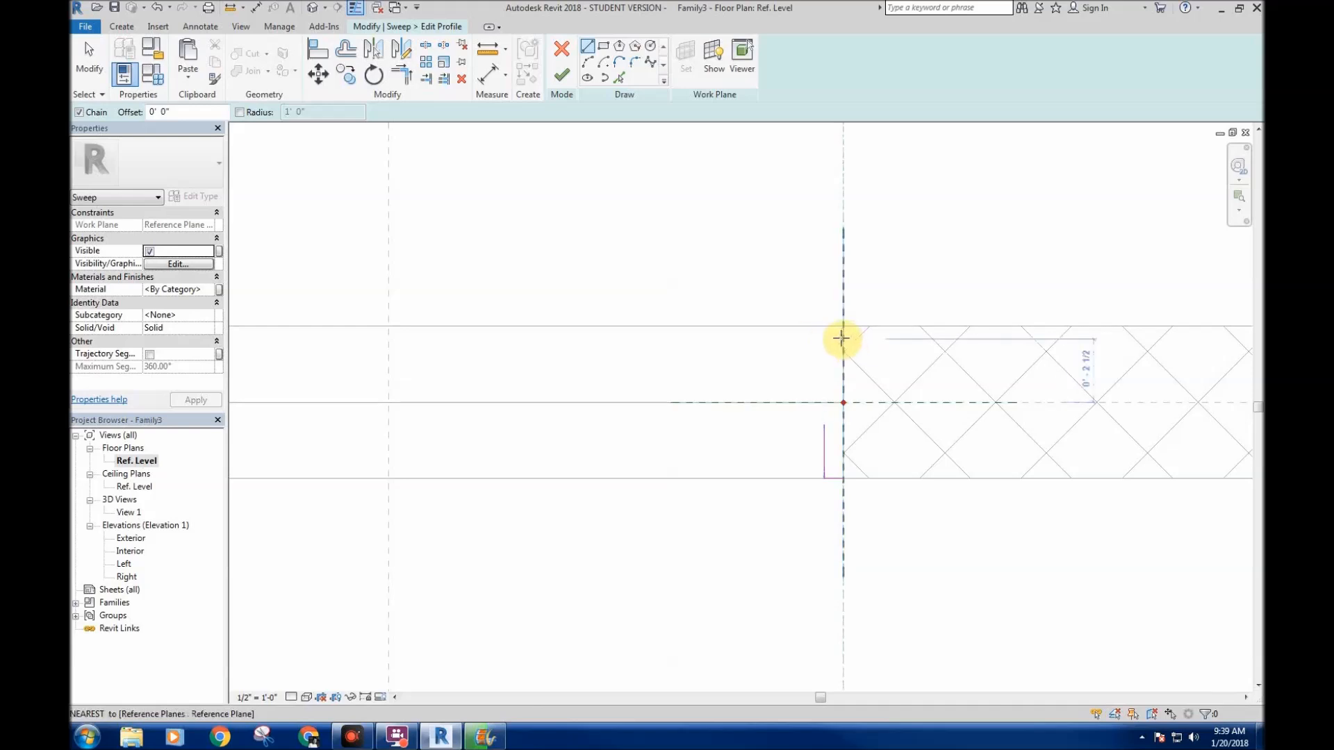
# - Complete the stepped profile with a line about 2" inward, a return of about 1 1/2" and a 1 1/4" rise, closing along the reference plane
pyautogui.click(825, 424)
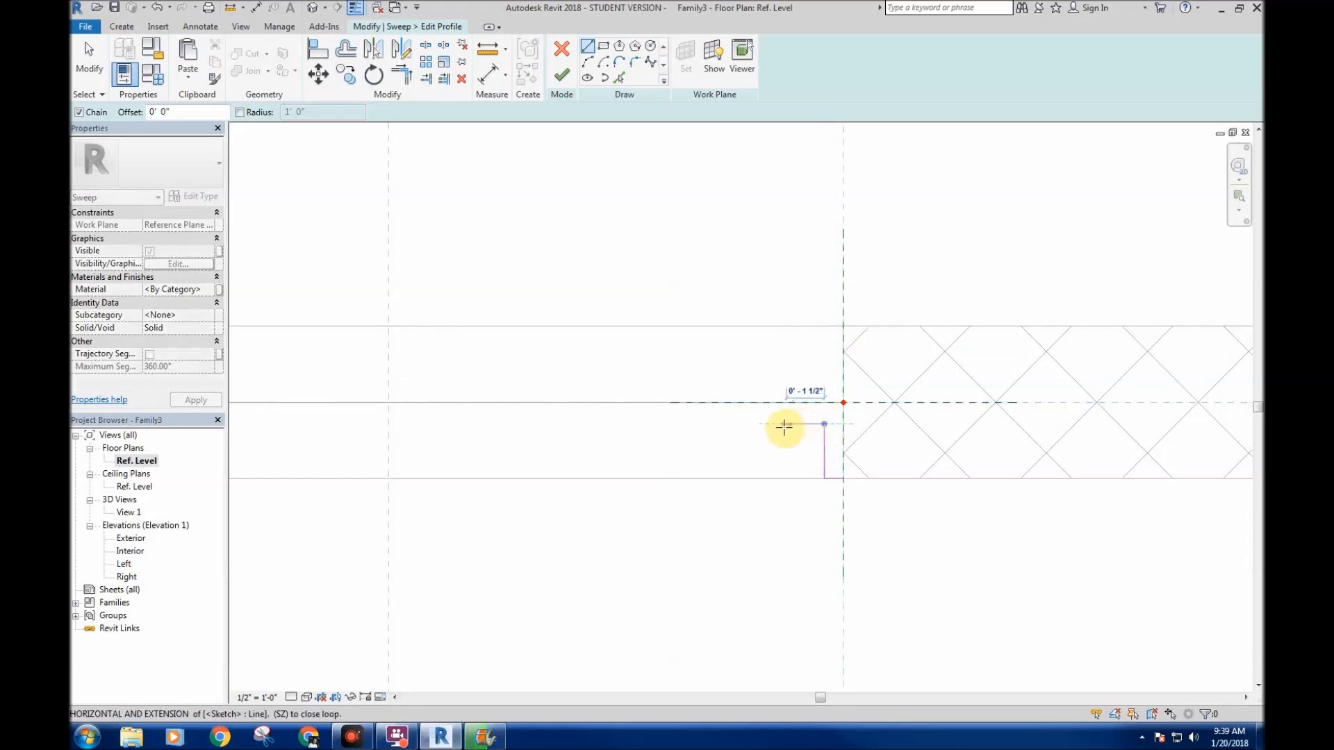
pyautogui.scroll(3, 782, 426)
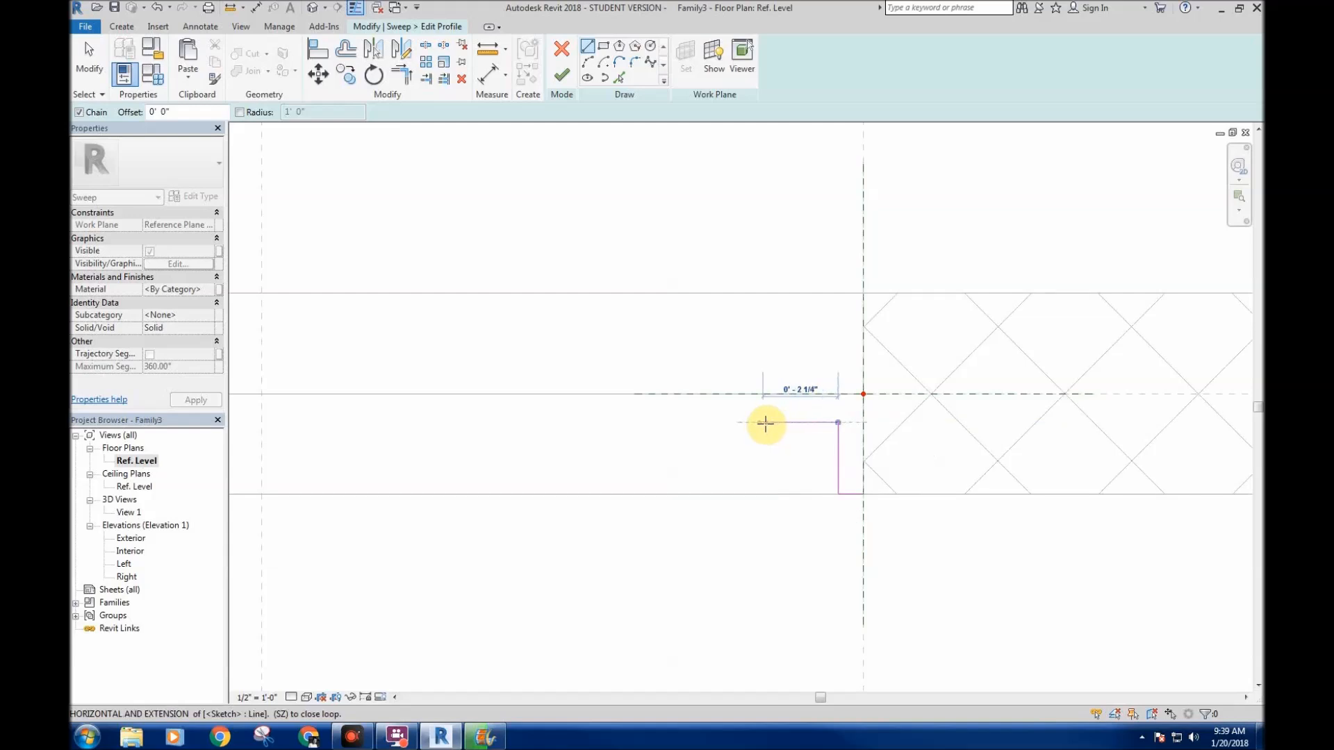
pyautogui.click(770, 423)
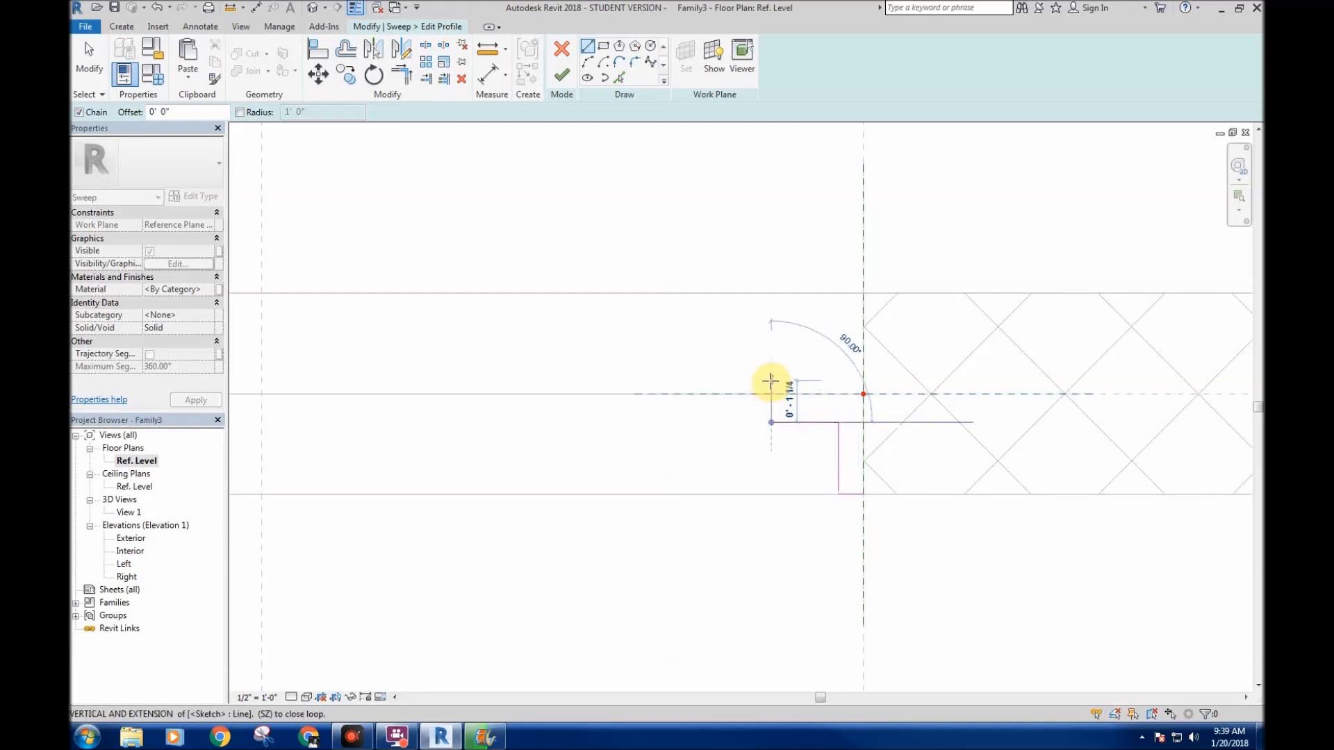
pyautogui.click(771, 373)
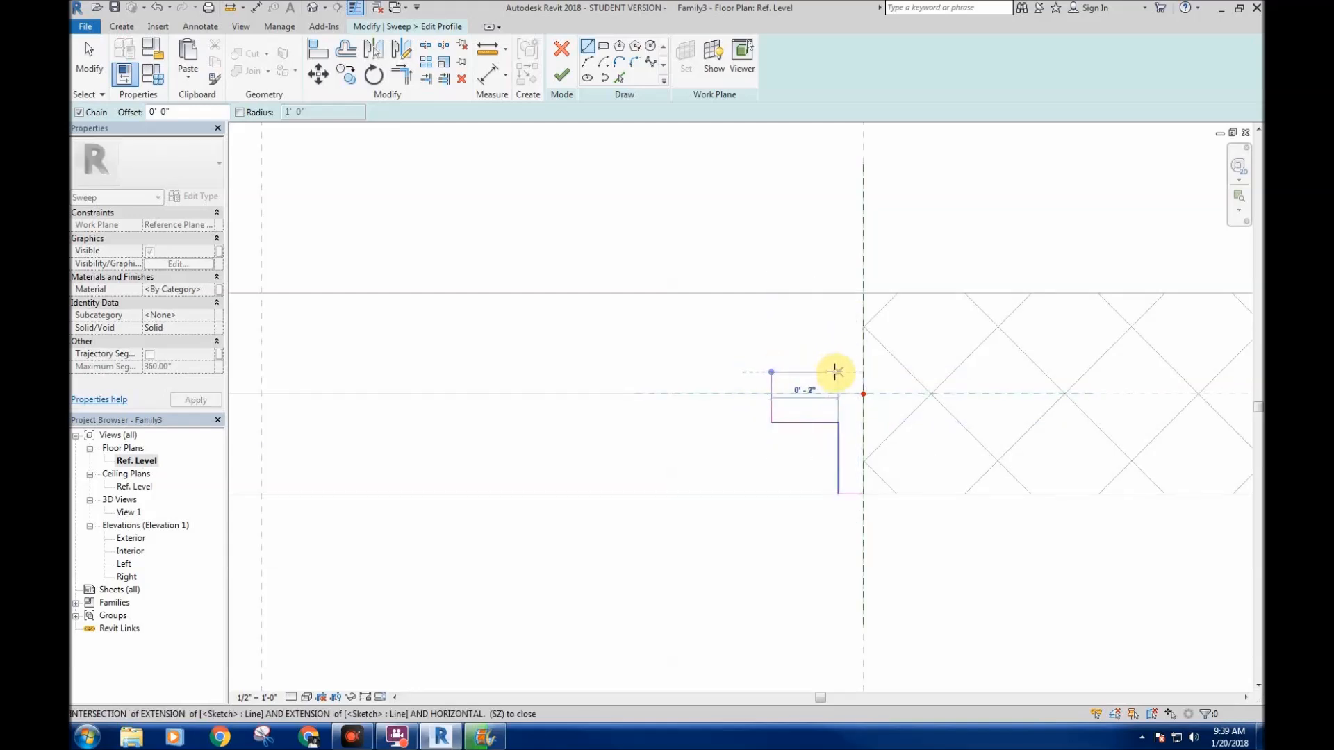
pyautogui.click(820, 339)
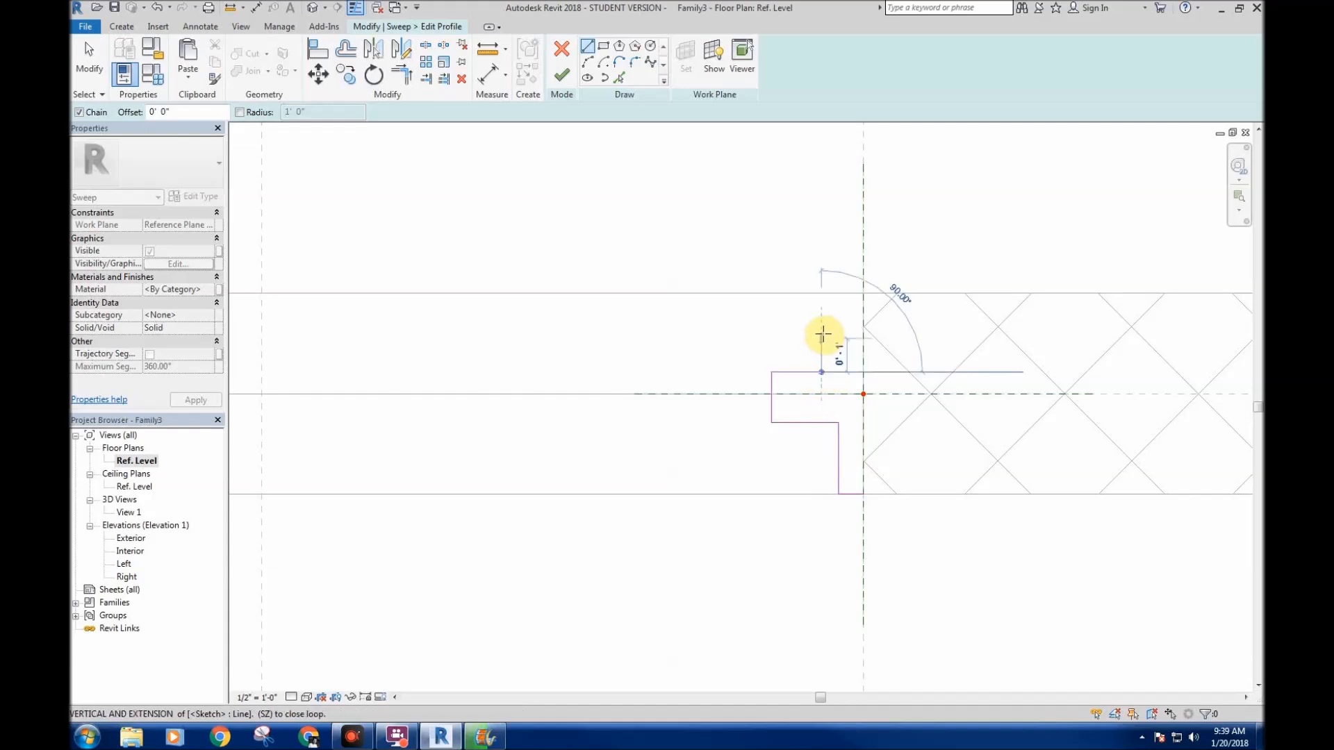
pyautogui.click(821, 329)
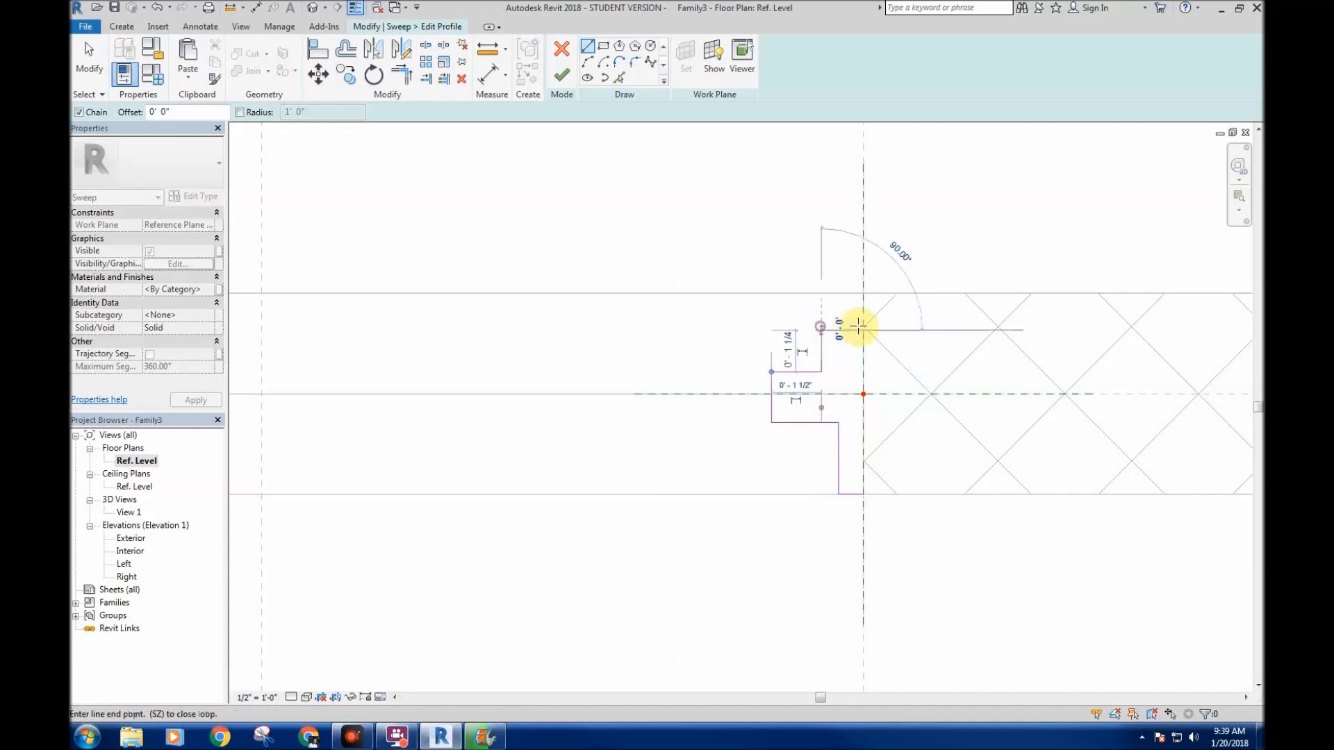
pyautogui.click(862, 493)
pyautogui.rightClick(652, 431)
pyautogui.click(657, 439)
pyautogui.rightClick(657, 441)
pyautogui.click(681, 448)
# - Set the distance from the profile's exterior-side edge to the wall's exterior face to 1"
pyautogui.moveTo(644, 418); pyautogui.dragTo(714, 420, button='middle')
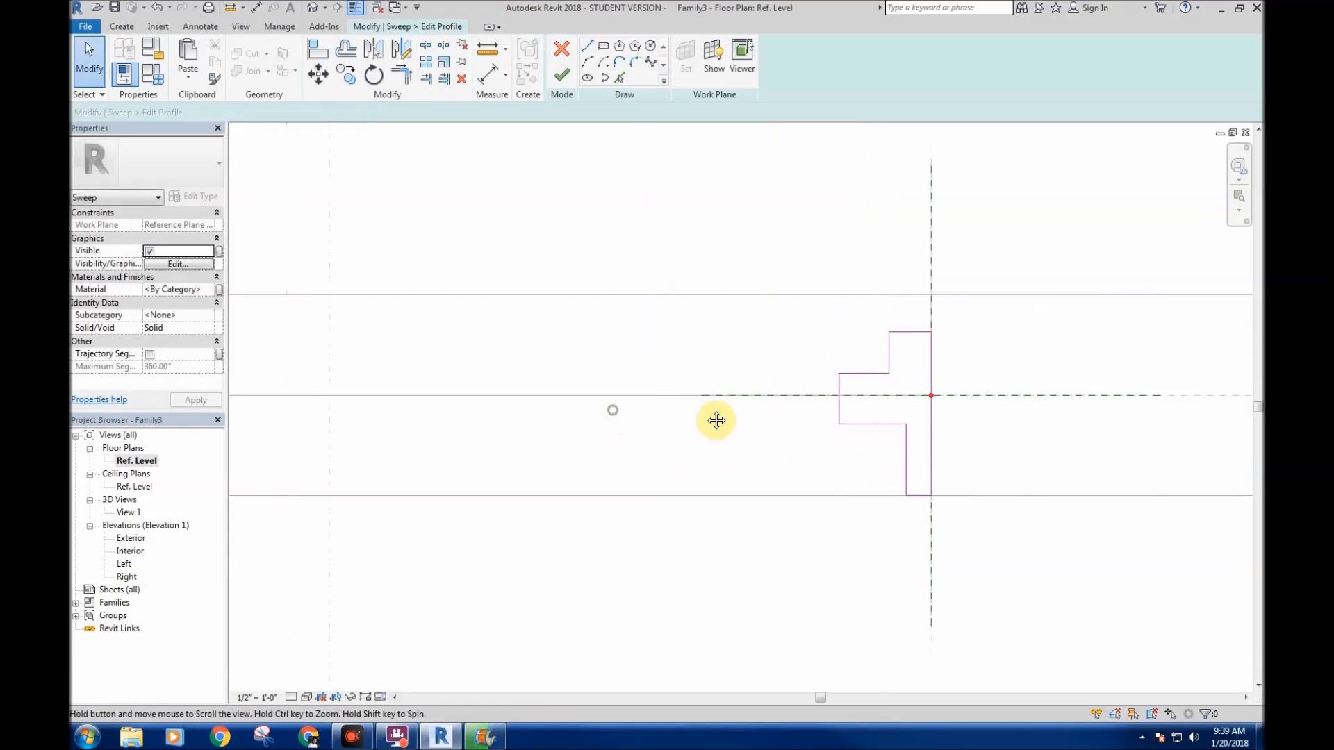
pyautogui.click(891, 354)
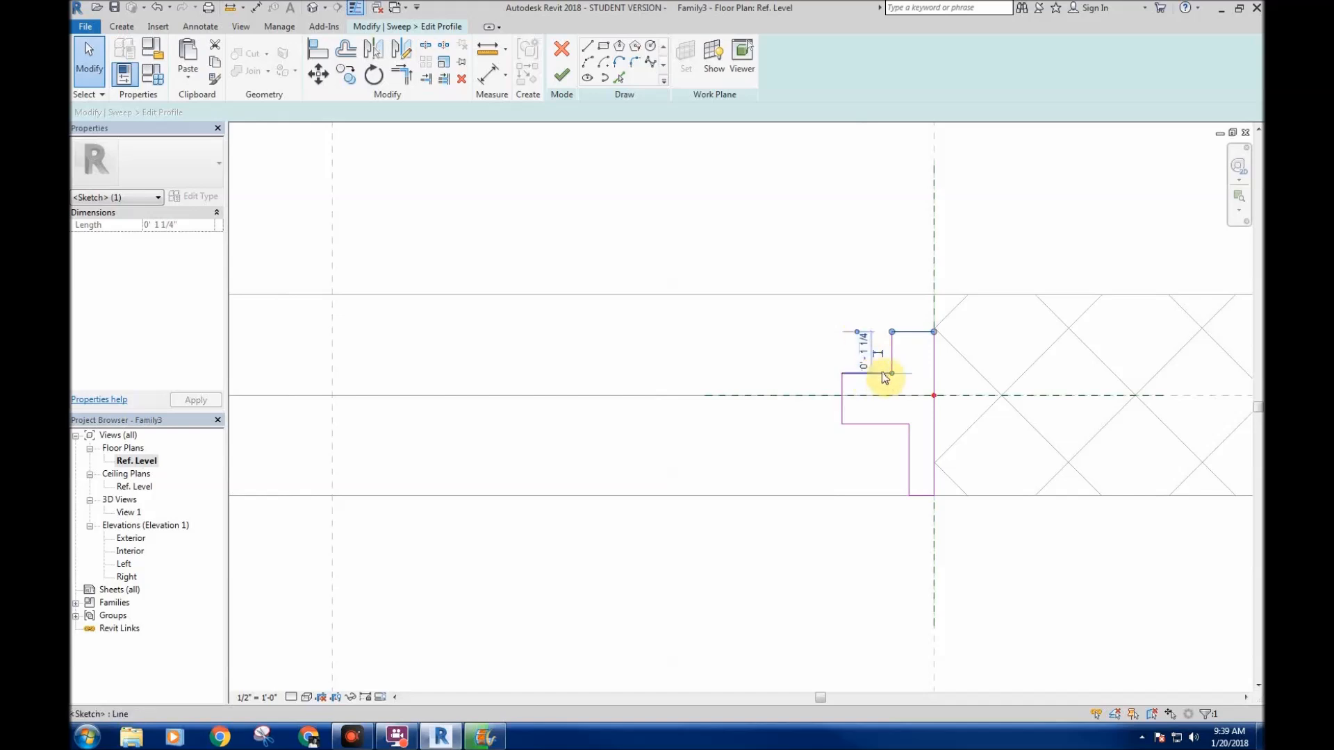
pyautogui.moveTo(890, 379); pyautogui.dragTo(893, 296)
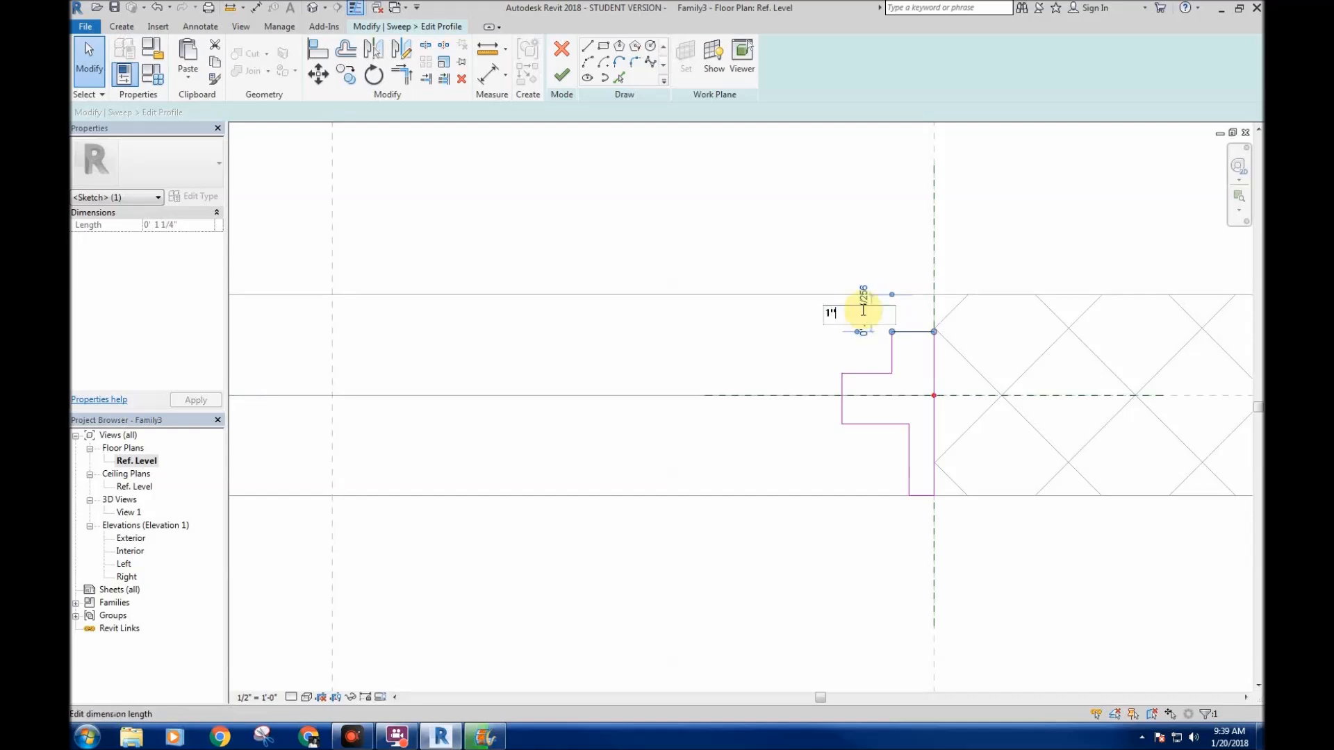
pyautogui.click(731, 339)
# - Select the three lines of the profile's projecting step and set their distance from the wall's interior face to 2"
pyautogui.scroll(-2, 695, 340)
pyautogui.moveTo(695, 339); pyautogui.dragTo(850, 332, button='middle')
pyautogui.scroll(2, 972, 354)
pyautogui.moveTo(923, 337); pyautogui.dragTo(975, 391)
pyautogui.click(937, 371)
pyautogui.moveTo(909, 332); pyautogui.dragTo(1003, 411)
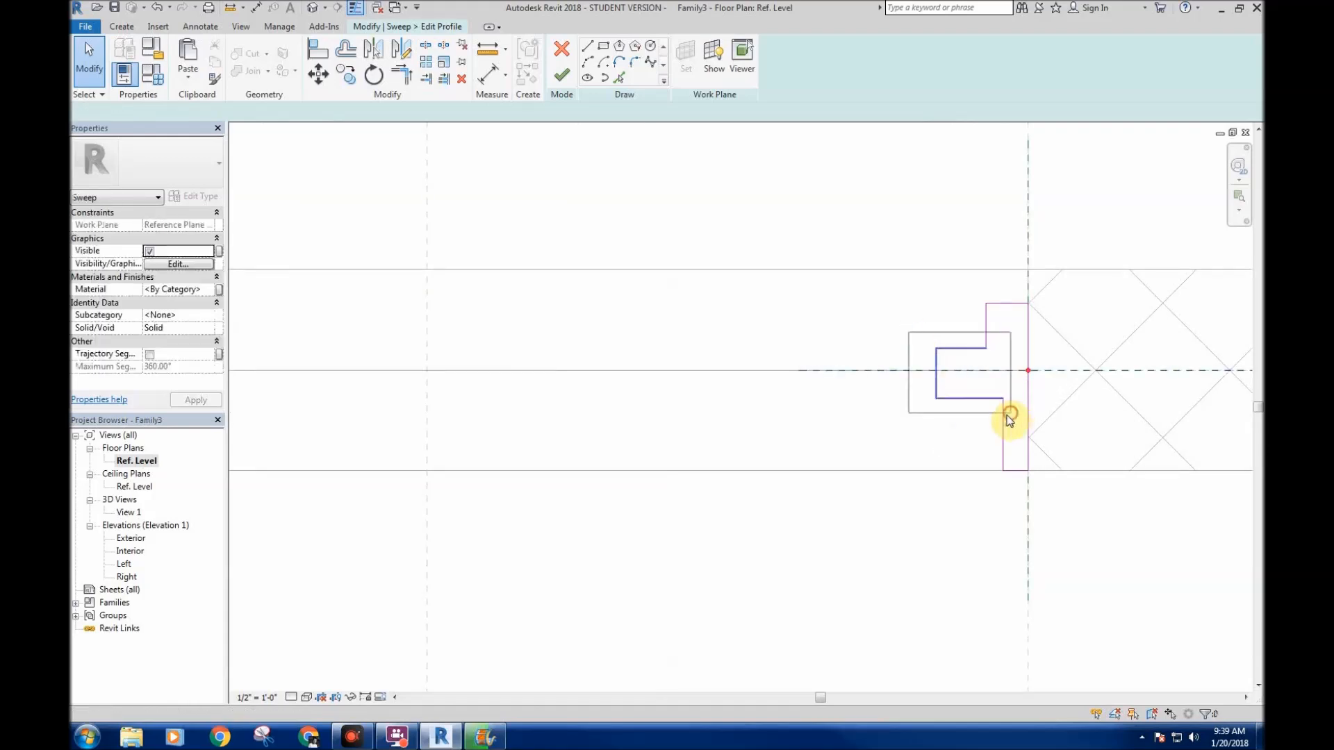
pyautogui.click(258, 112)
pyautogui.click(1017, 424)
pyautogui.write('2')
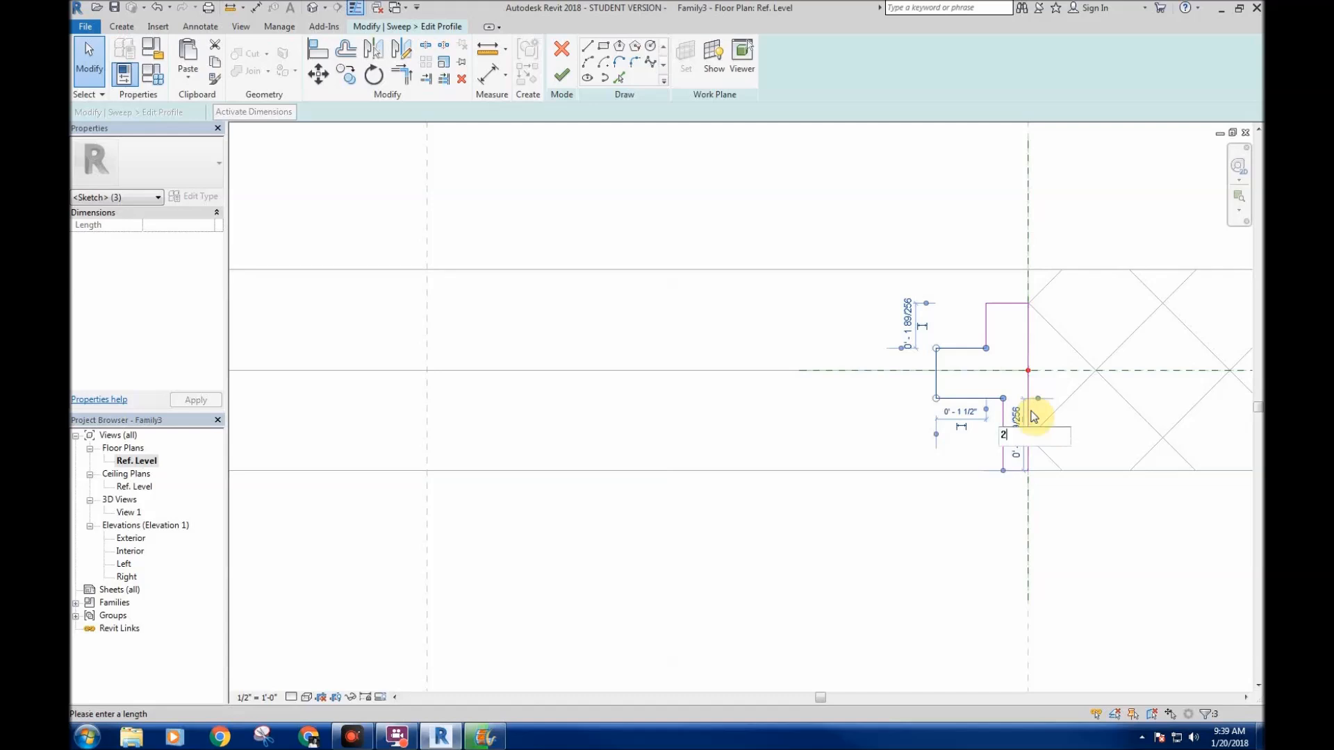
pyautogui.press('Return')
pyautogui.click(730, 342)
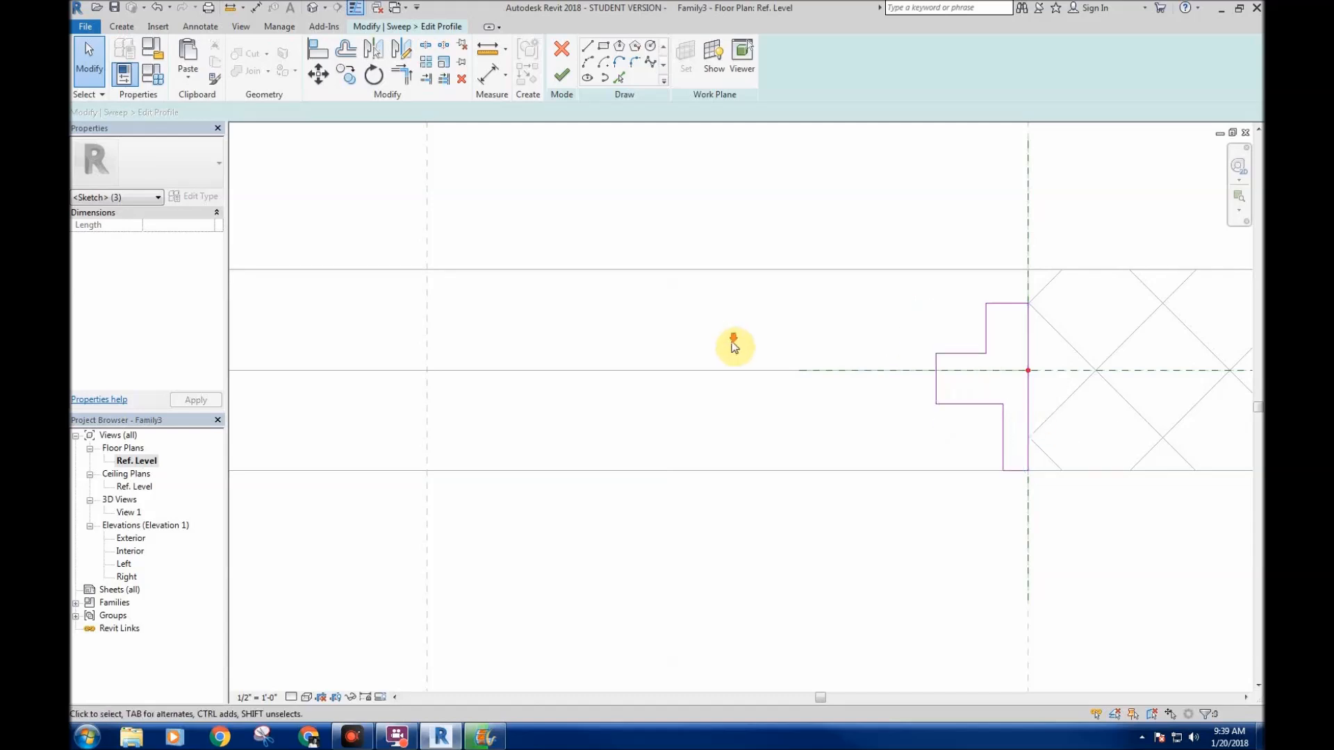
# - Inspect the adjusted profile's position relative to the wall faces, the opening's sides and the side reference plane
pyautogui.scroll(-4, 824, 300)
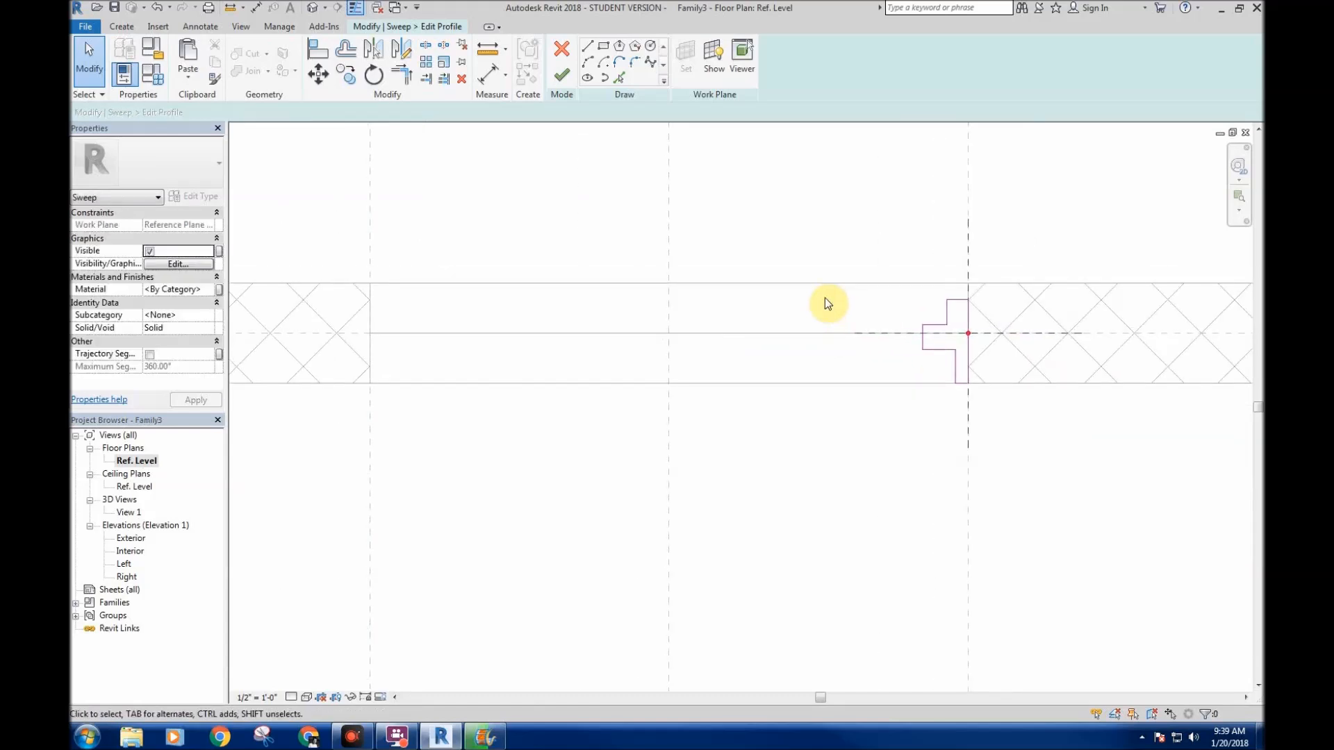
pyautogui.moveTo(833, 301); pyautogui.dragTo(809, 285, button='middle')
pyautogui.scroll(2, 906, 306)
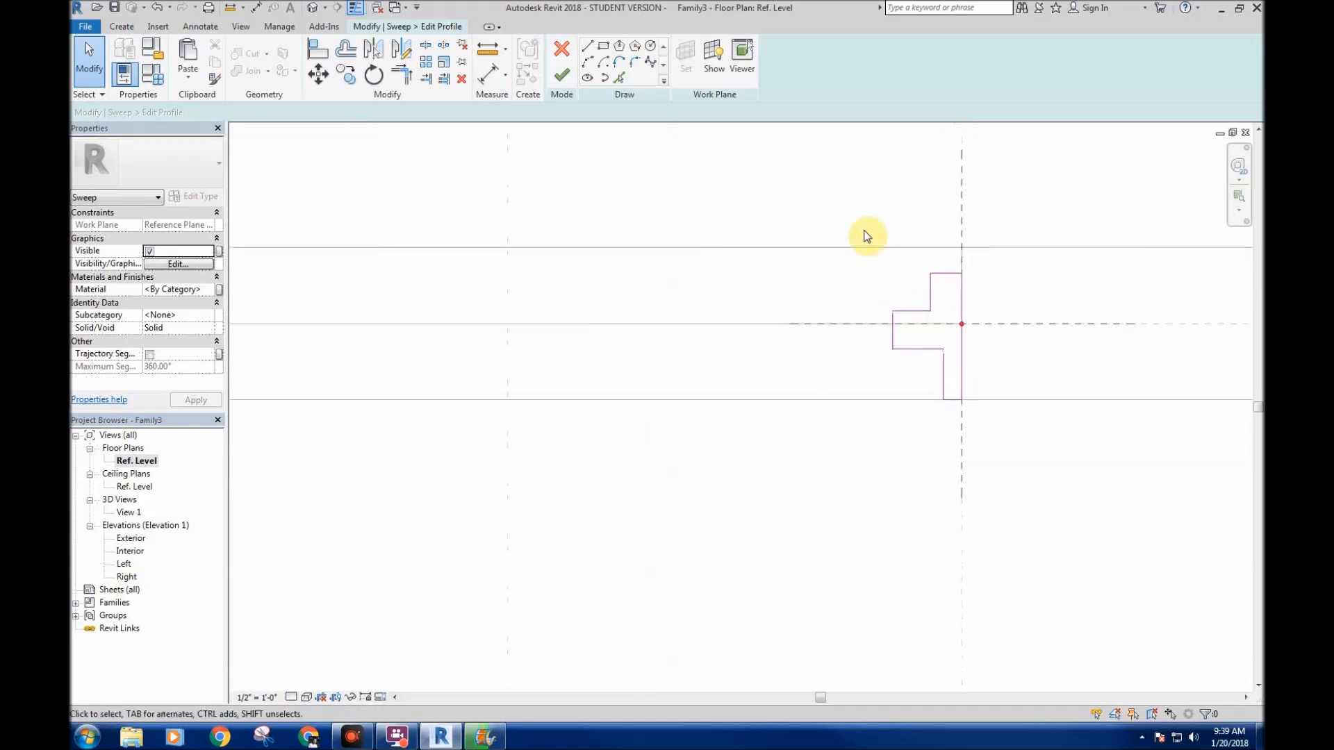
pyautogui.moveTo(871, 320); pyautogui.dragTo(824, 318, button='middle')
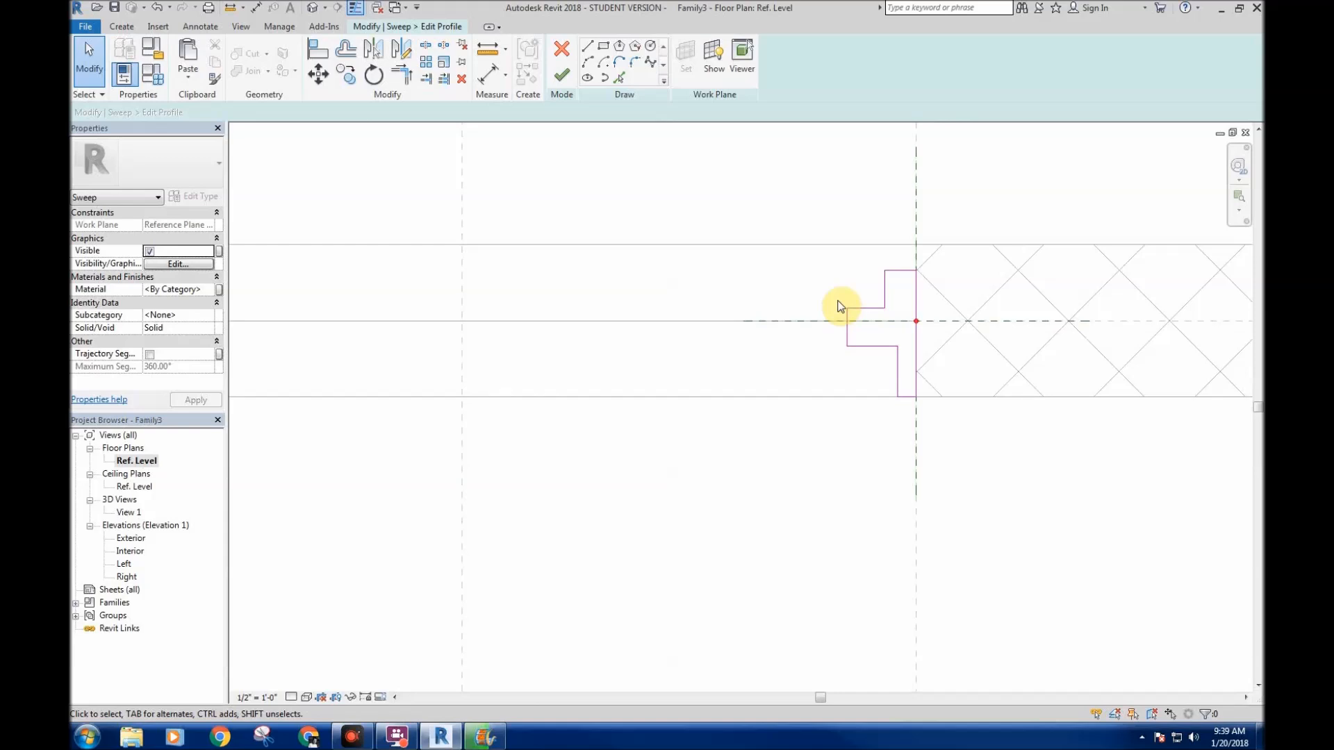
pyautogui.scroll(-2, 694, 300)
pyautogui.moveTo(773, 345); pyautogui.dragTo(804, 351, button='middle')
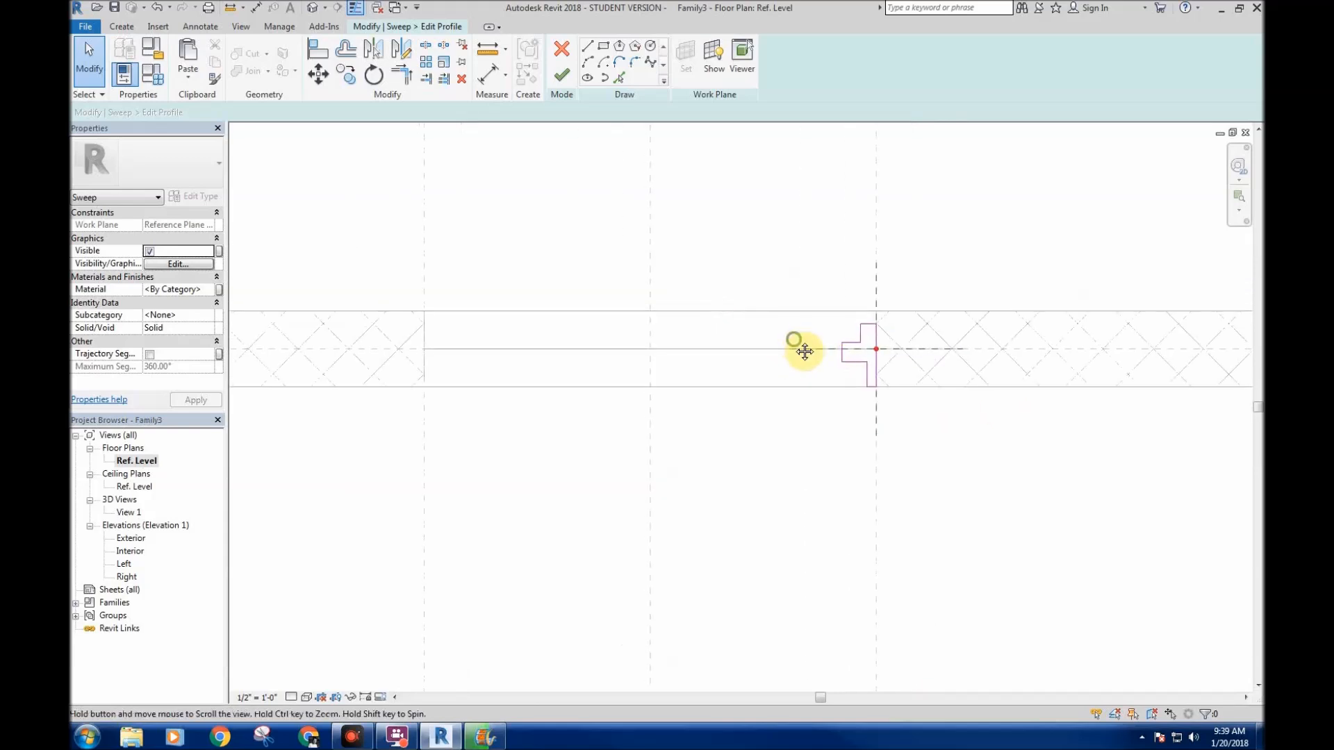
pyautogui.scroll(4, 849, 342)
pyautogui.moveTo(698, 317)
pyautogui.mouseDown(button='middle')
pyautogui.moveTo(704, 336)
pyautogui.moveTo(1013, 325)
pyautogui.mouseUp(button='middle')
pyautogui.scroll(-3, 701, 283)
pyautogui.scroll(-2, 858, 359)
pyautogui.moveTo(860, 381); pyautogui.dragTo(813, 393, button='middle')
pyautogui.scroll(3, 880, 337)
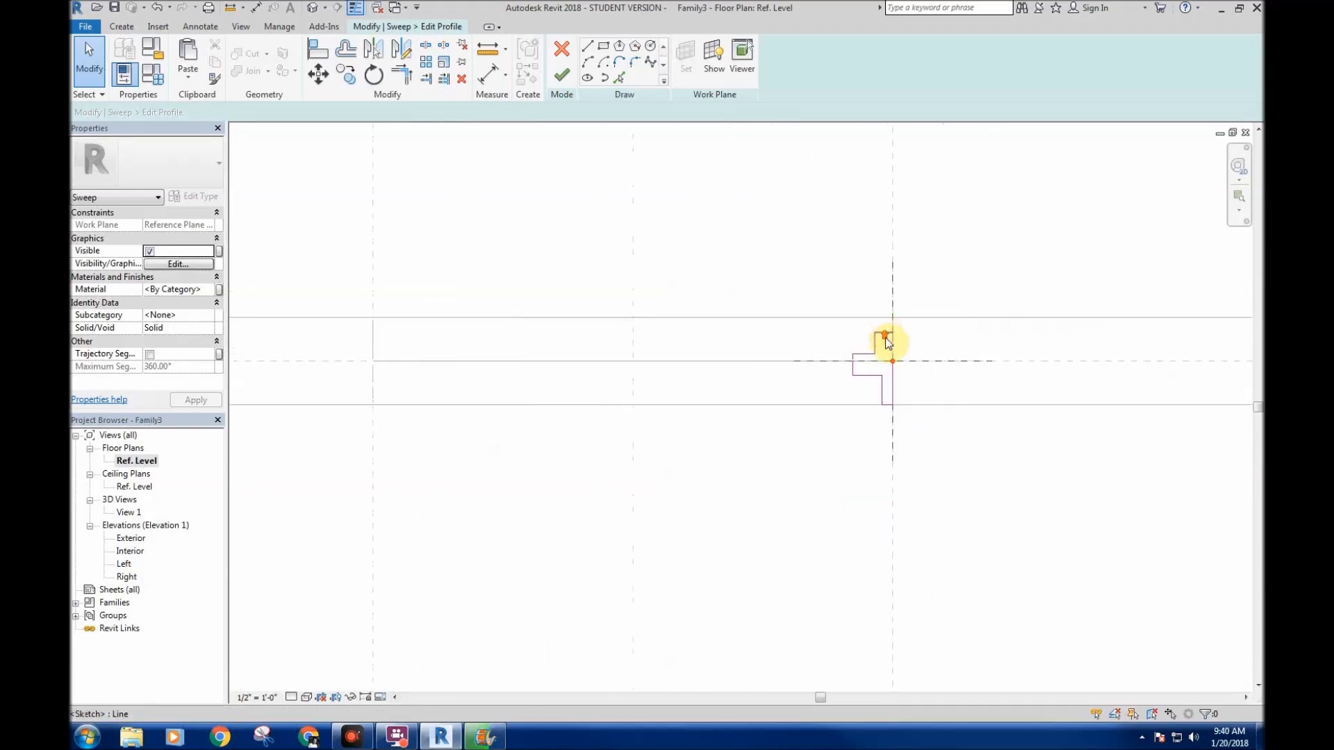
pyautogui.scroll(-1, 681, 377)
pyautogui.moveTo(681, 376); pyautogui.dragTo(580, 396, button='middle')
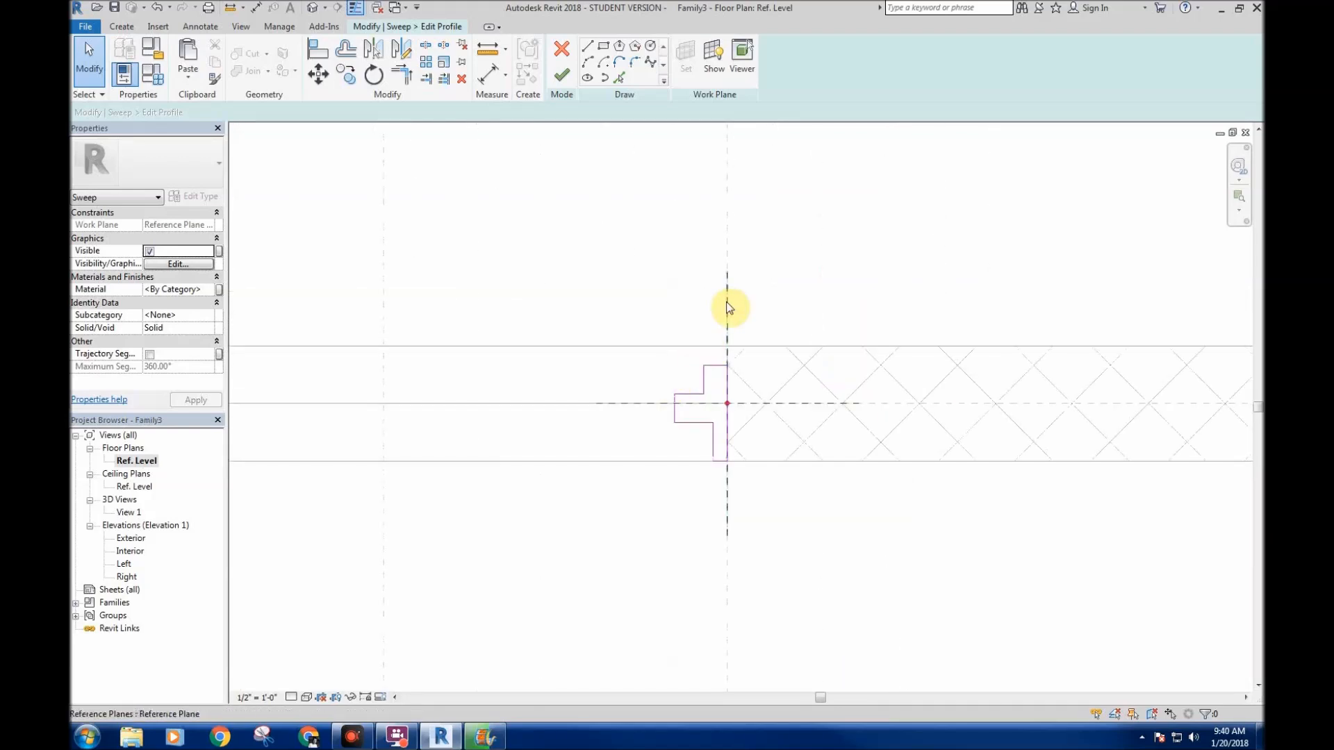
pyautogui.scroll(-1, 674, 380)
pyautogui.moveTo(677, 382); pyautogui.dragTo(660, 368, button='middle')
pyautogui.moveTo(711, 421)
pyautogui.mouseDown(button='middle')
pyautogui.moveTo(727, 431)
pyautogui.moveTo(655, 435)
pyautogui.mouseUp(button='middle')
pyautogui.scroll(2, 689, 377)
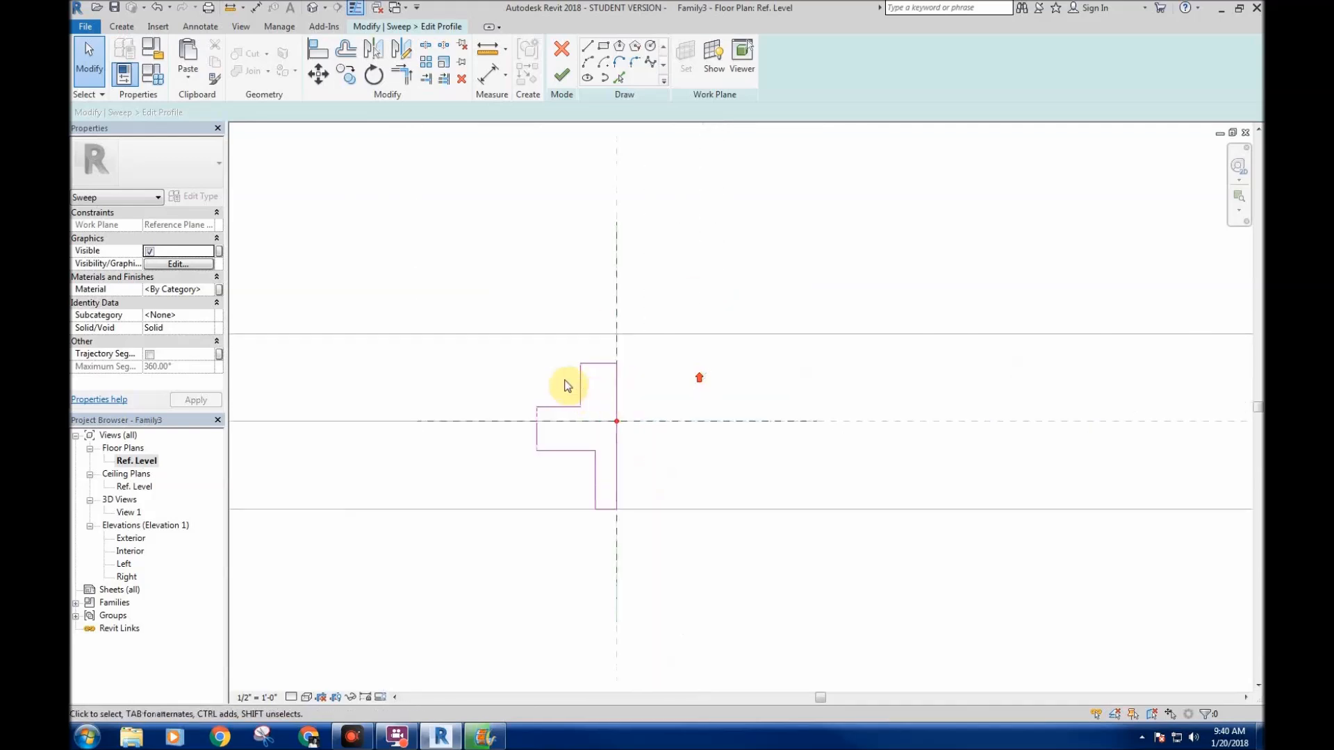
pyautogui.moveTo(545, 381); pyautogui.dragTo(561, 369, button='middle')
pyautogui.scroll(1, 561, 369)
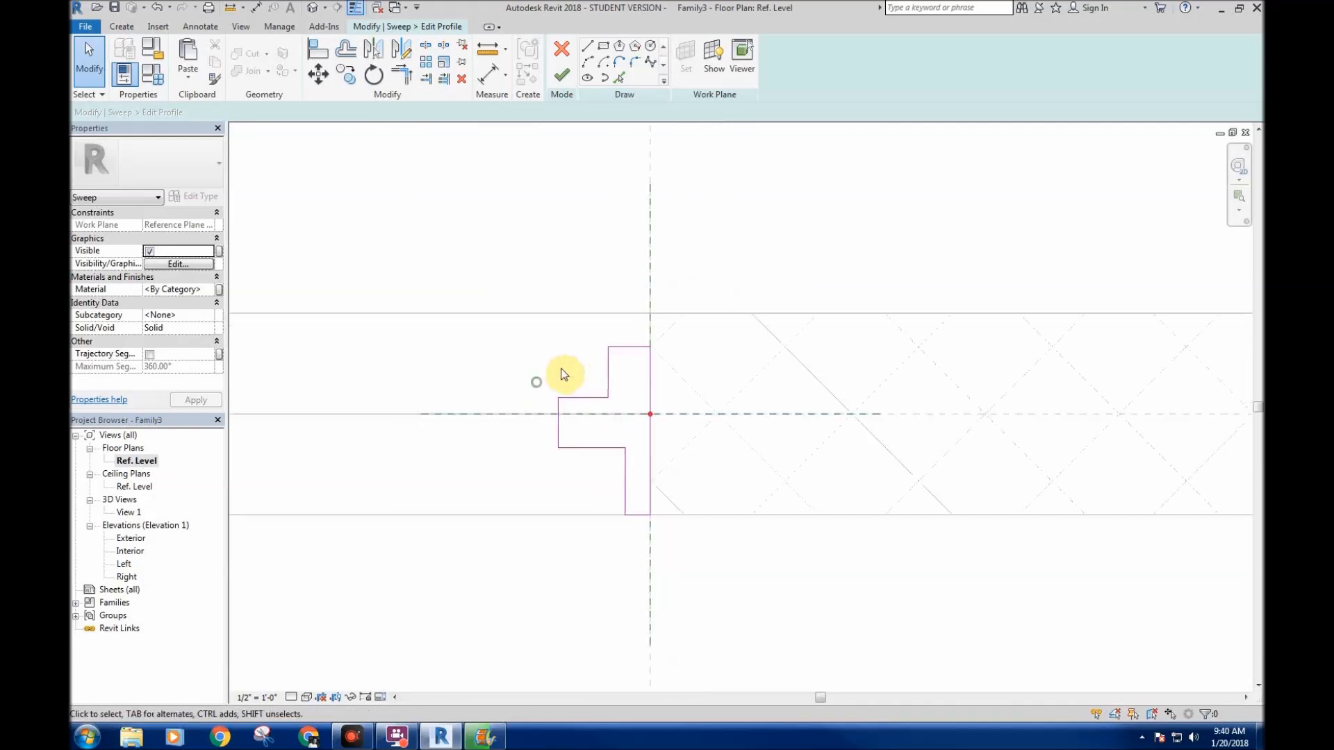
# - Add an aligned dimension between the profile's exterior-side edge and the wall's exterior face, placed beyond the wall's end
pyautogui.click(481, 77)
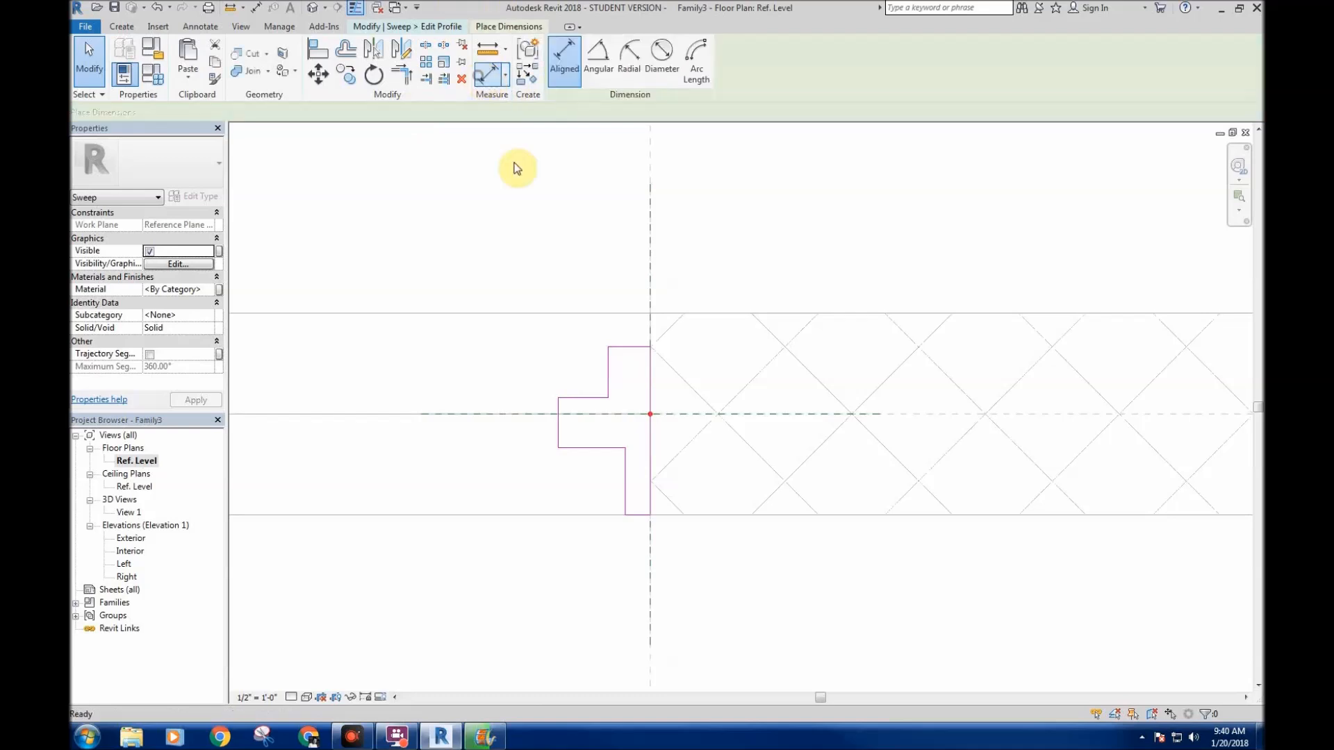
pyautogui.click(623, 348)
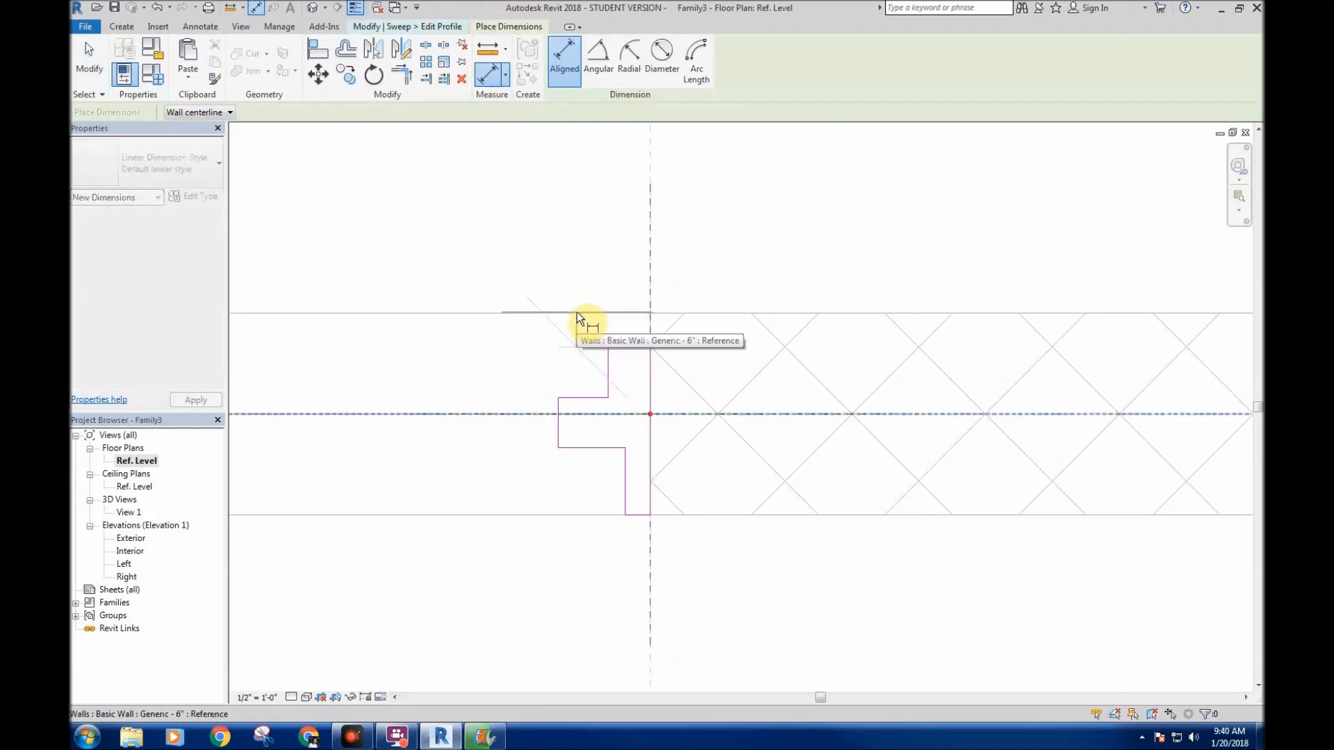
pyautogui.click(577, 311)
pyautogui.scroll(-4, 506, 396)
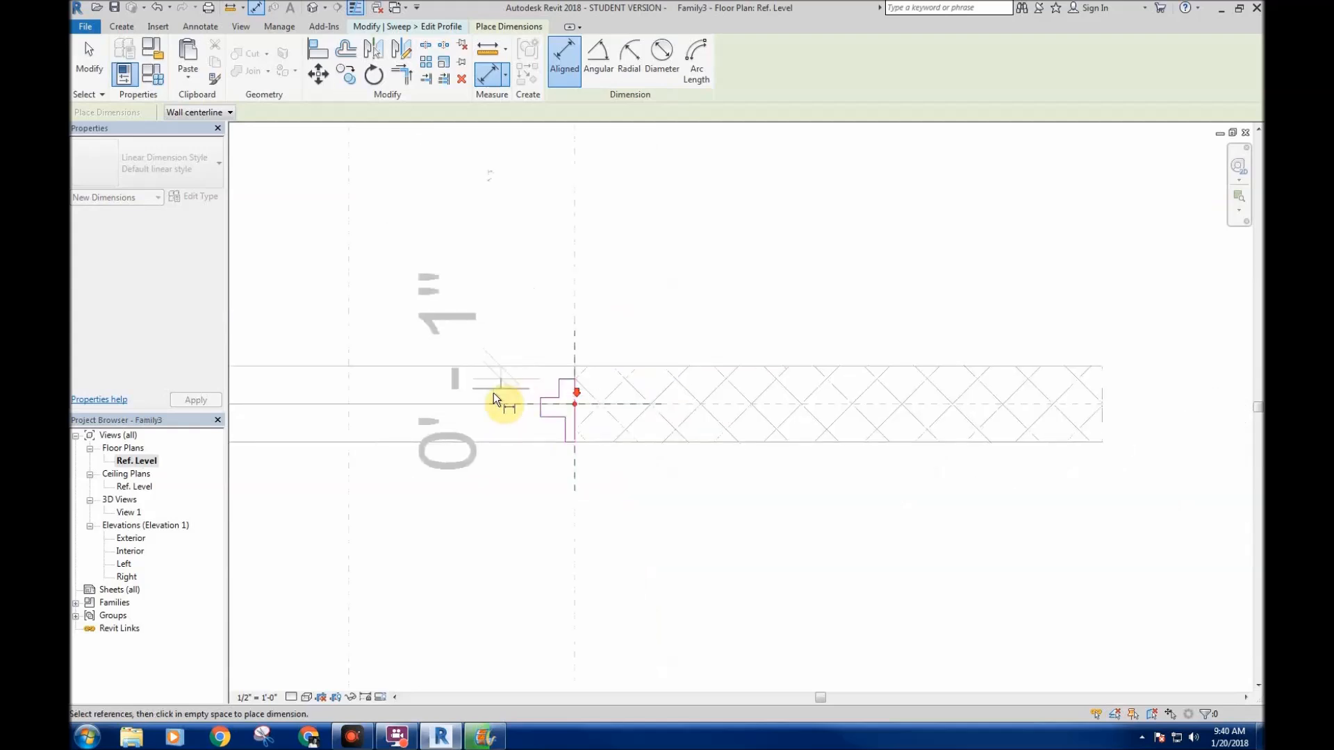
pyautogui.click(935, 395)
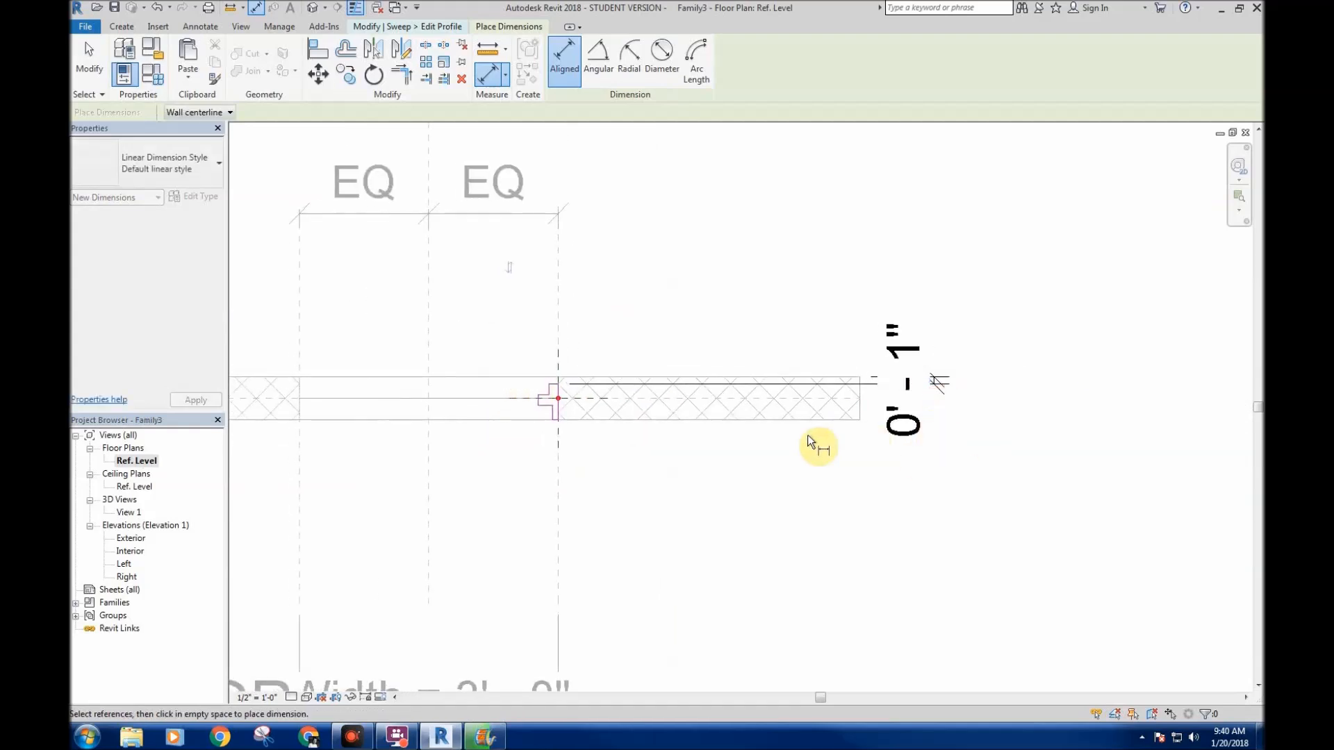
pyautogui.press('Escape')
pyautogui.press('Escape')
# - Examine the new offset dimension against the profile edge, the exterior wall face and the labelled Width dimension
pyautogui.scroll(3, 708, 348)
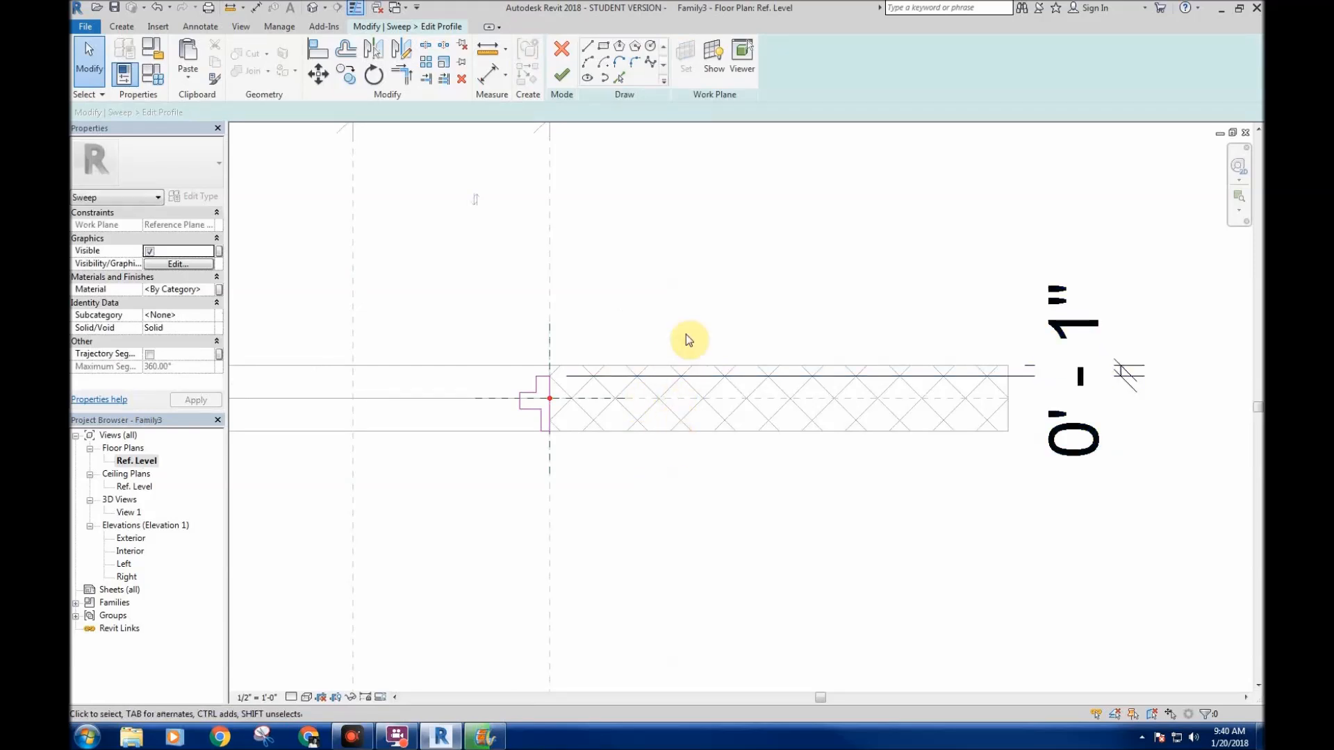
pyautogui.moveTo(666, 399); pyautogui.dragTo(712, 383, button='middle')
pyautogui.moveTo(843, 350); pyautogui.dragTo(795, 349, button='middle')
pyautogui.click(1009, 360)
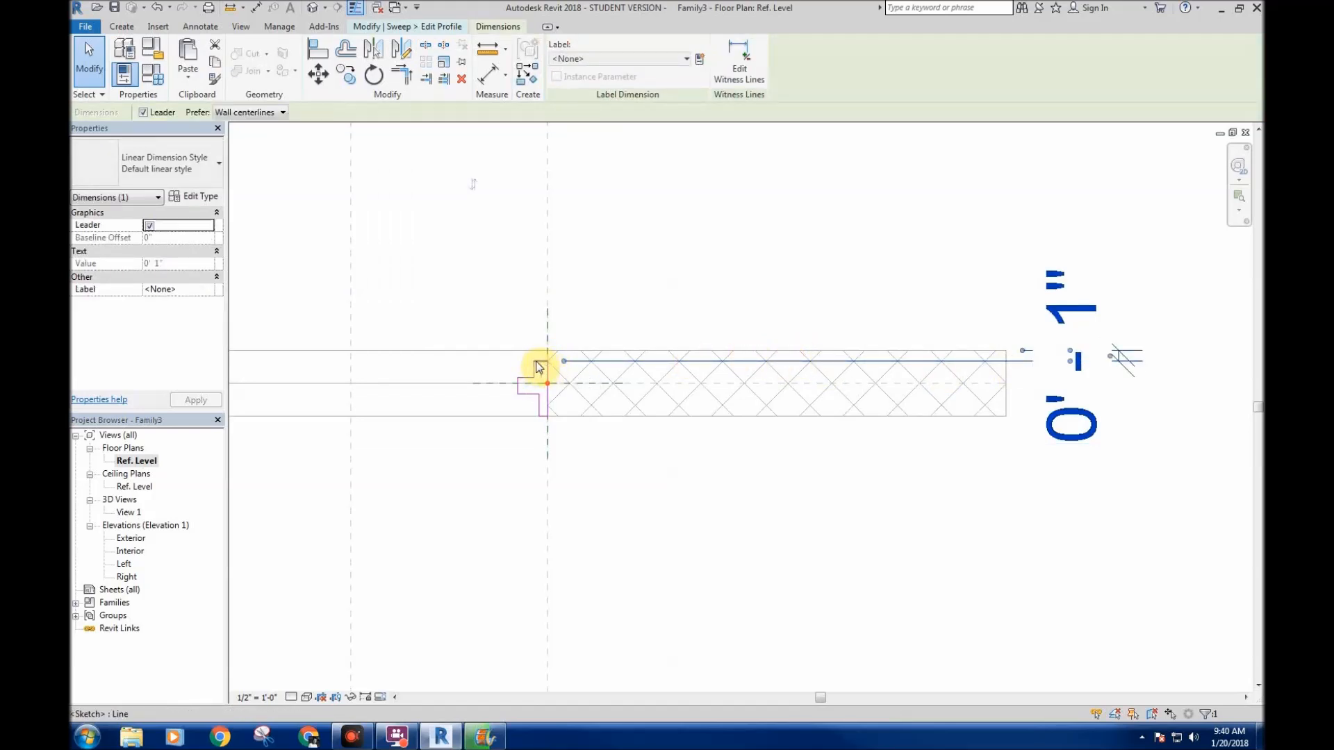
pyautogui.scroll(-2, 848, 337)
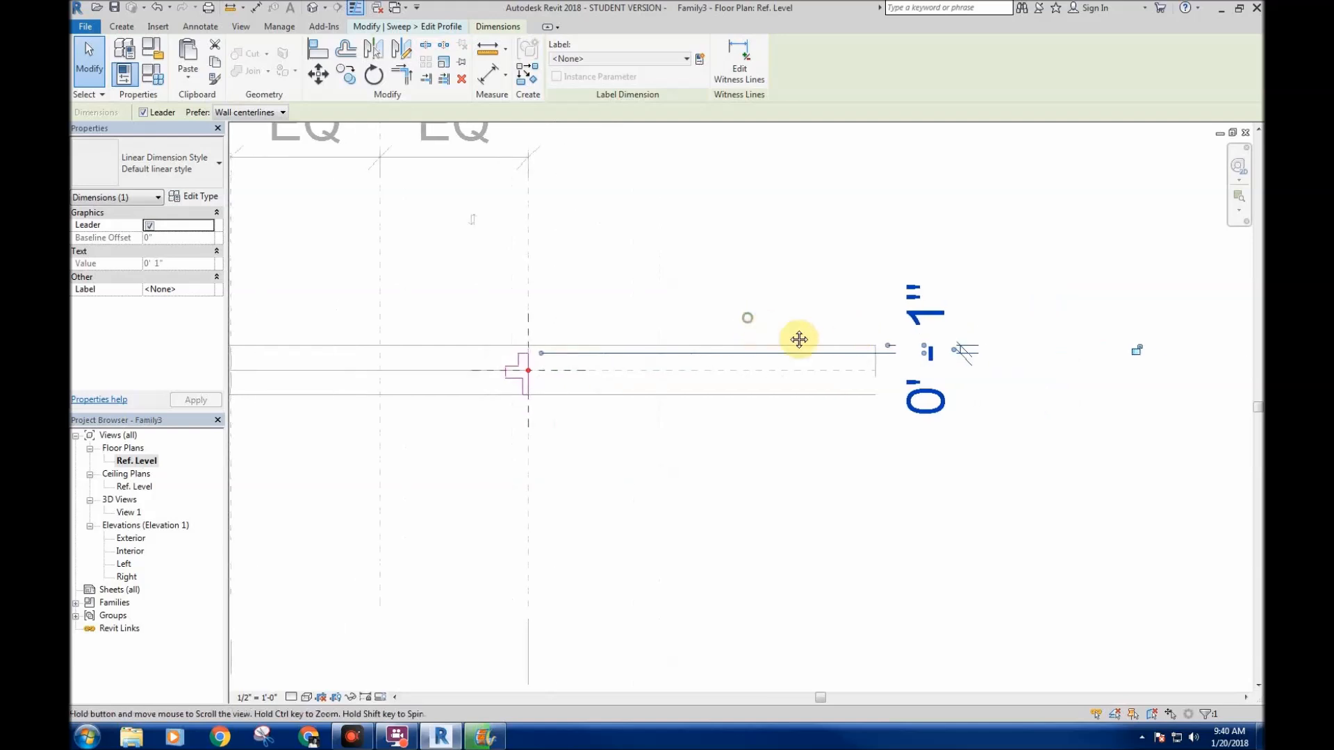
pyautogui.click(810, 304)
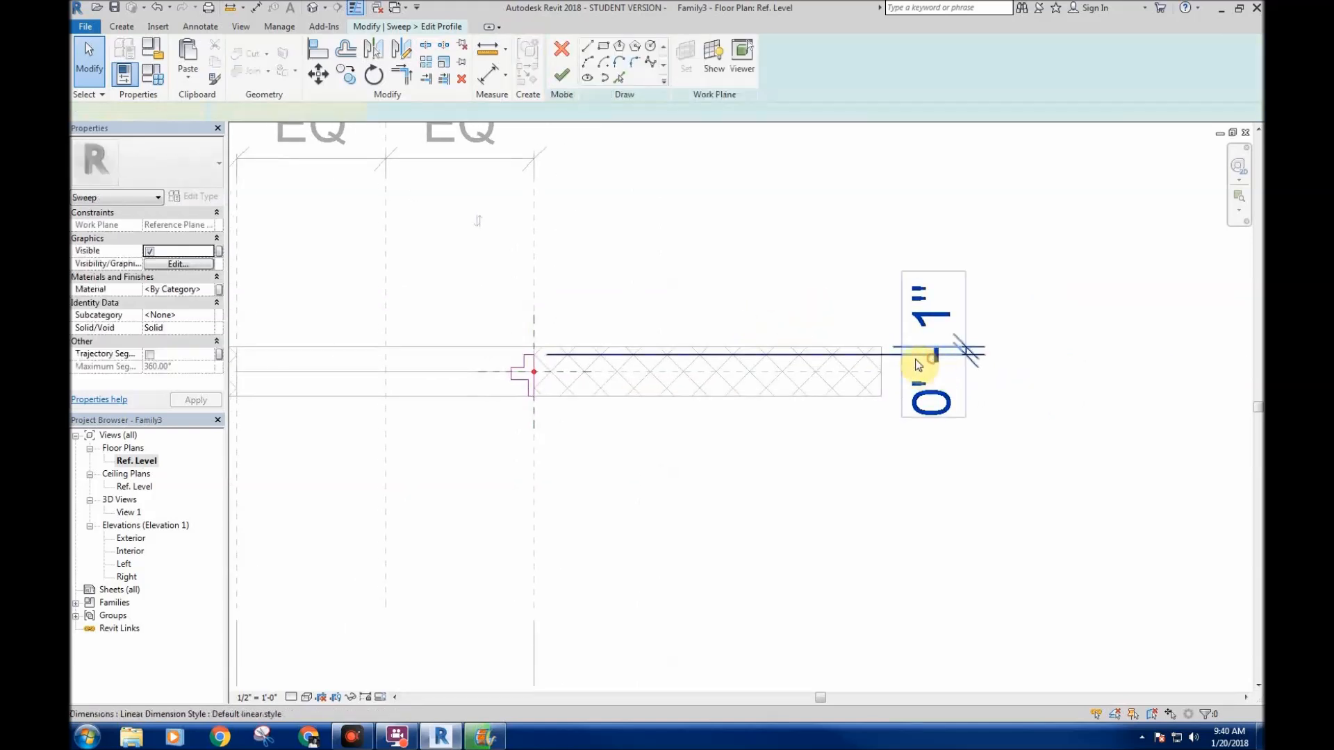
pyautogui.click(914, 362)
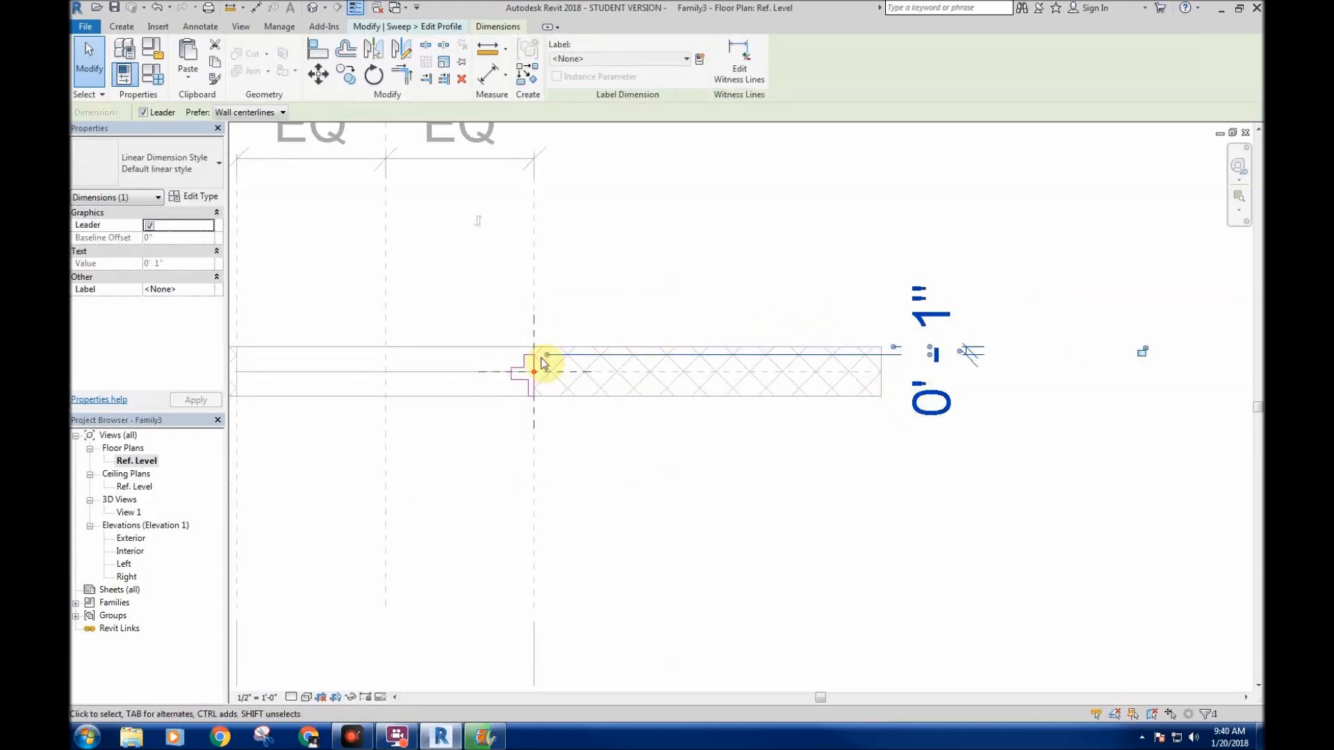
pyautogui.scroll(1, 531, 356)
pyautogui.scroll(-3, 713, 350)
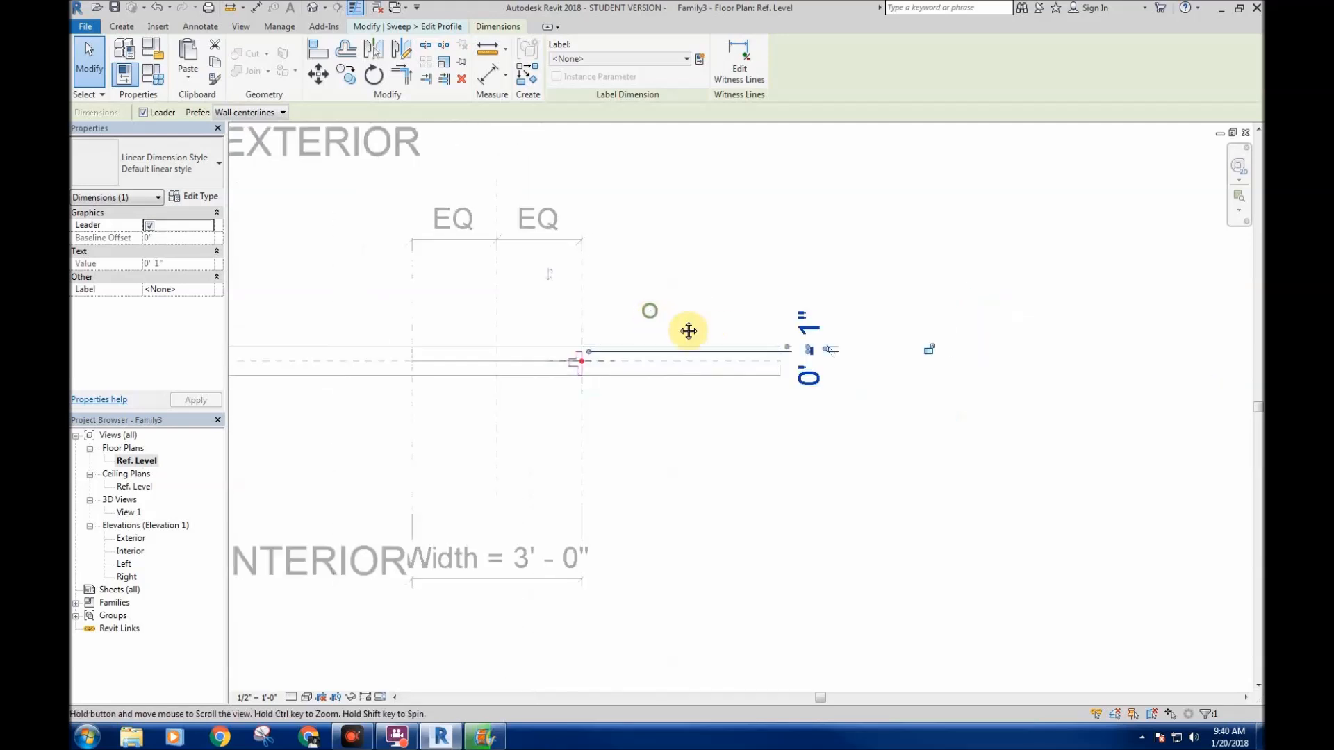
pyautogui.scroll(2, 553, 597)
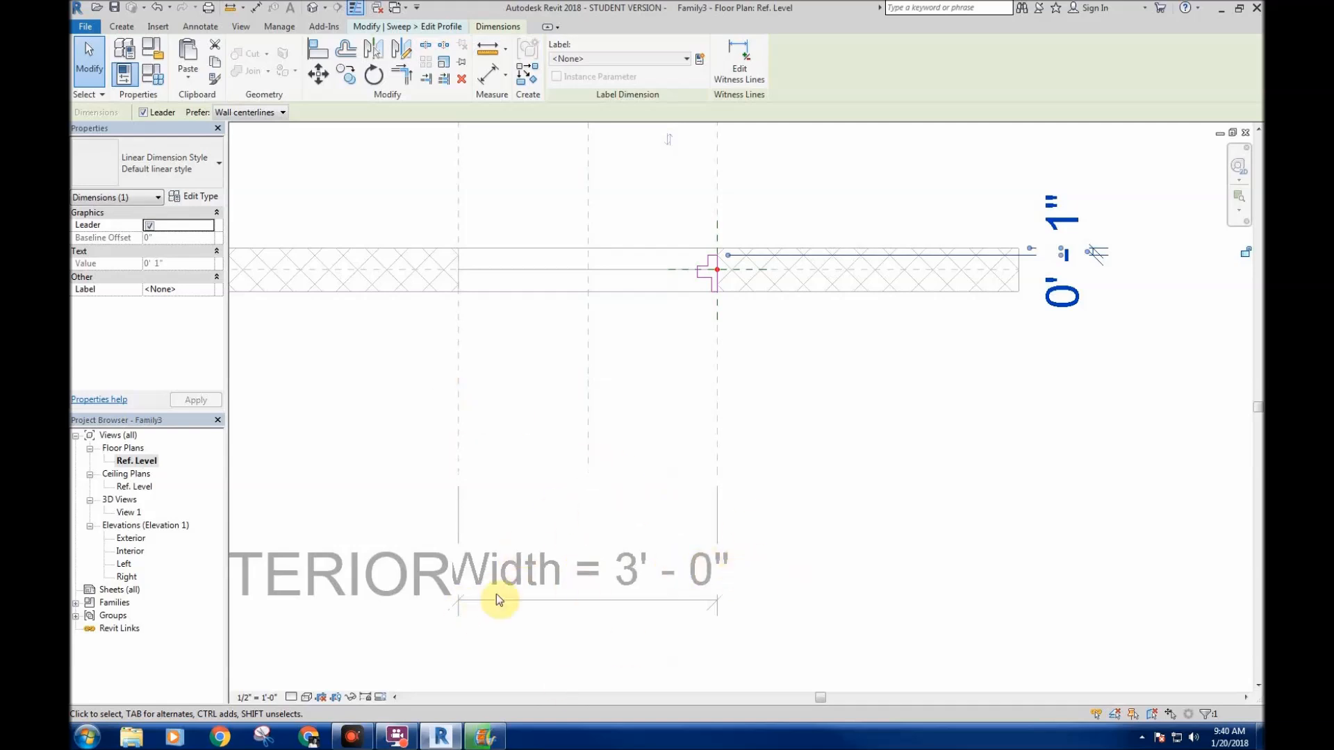
pyautogui.moveTo(664, 586)
pyautogui.mouseDown(button='middle')
pyautogui.moveTo(658, 611)
pyautogui.moveTo(696, 616)
pyautogui.mouseUp(button='middle')
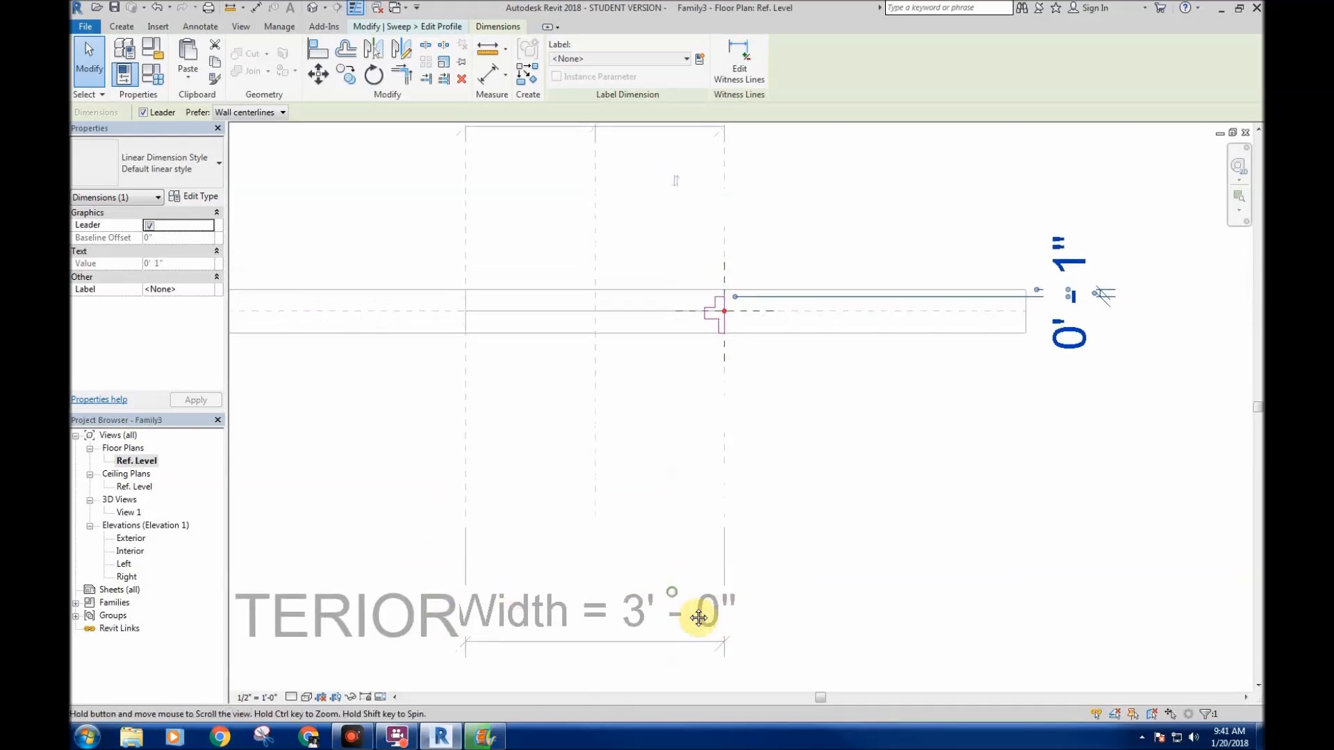
pyautogui.scroll(-2, 661, 377)
pyautogui.moveTo(661, 377); pyautogui.dragTo(673, 417, button='middle')
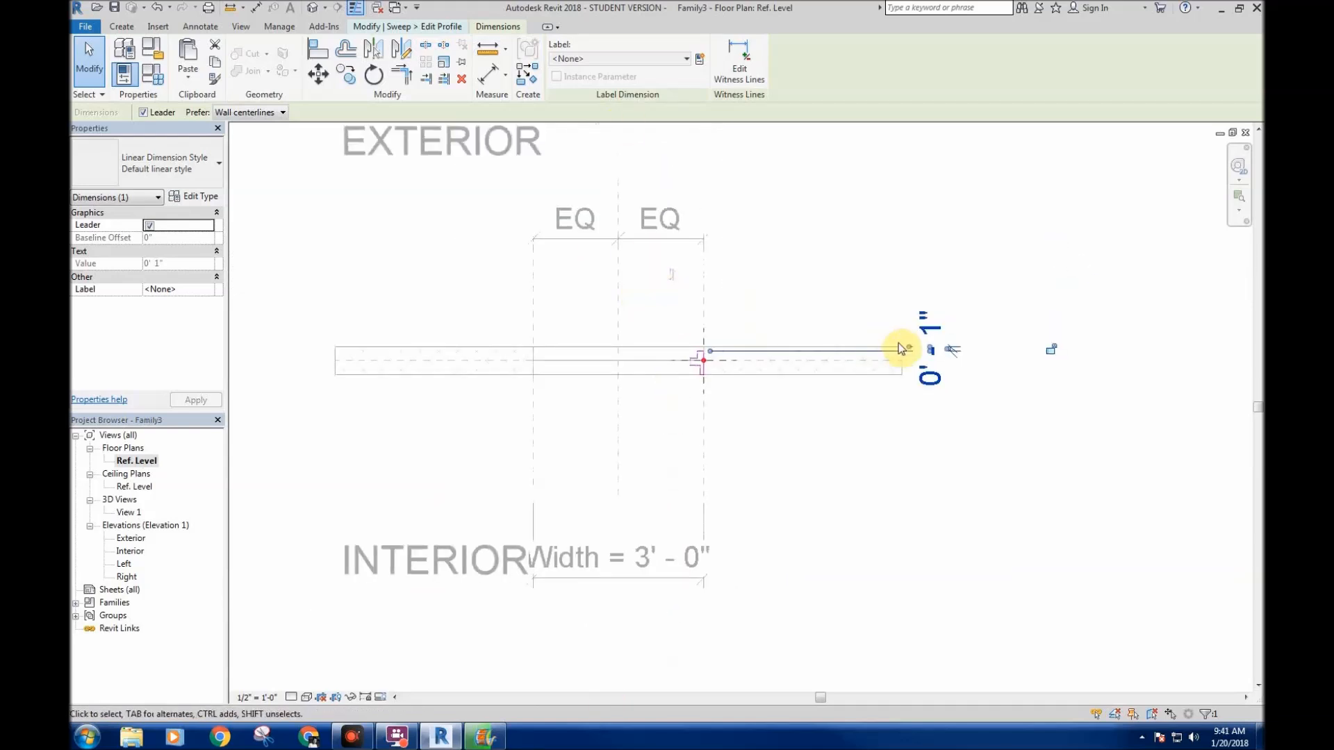
pyautogui.scroll(1, 931, 337)
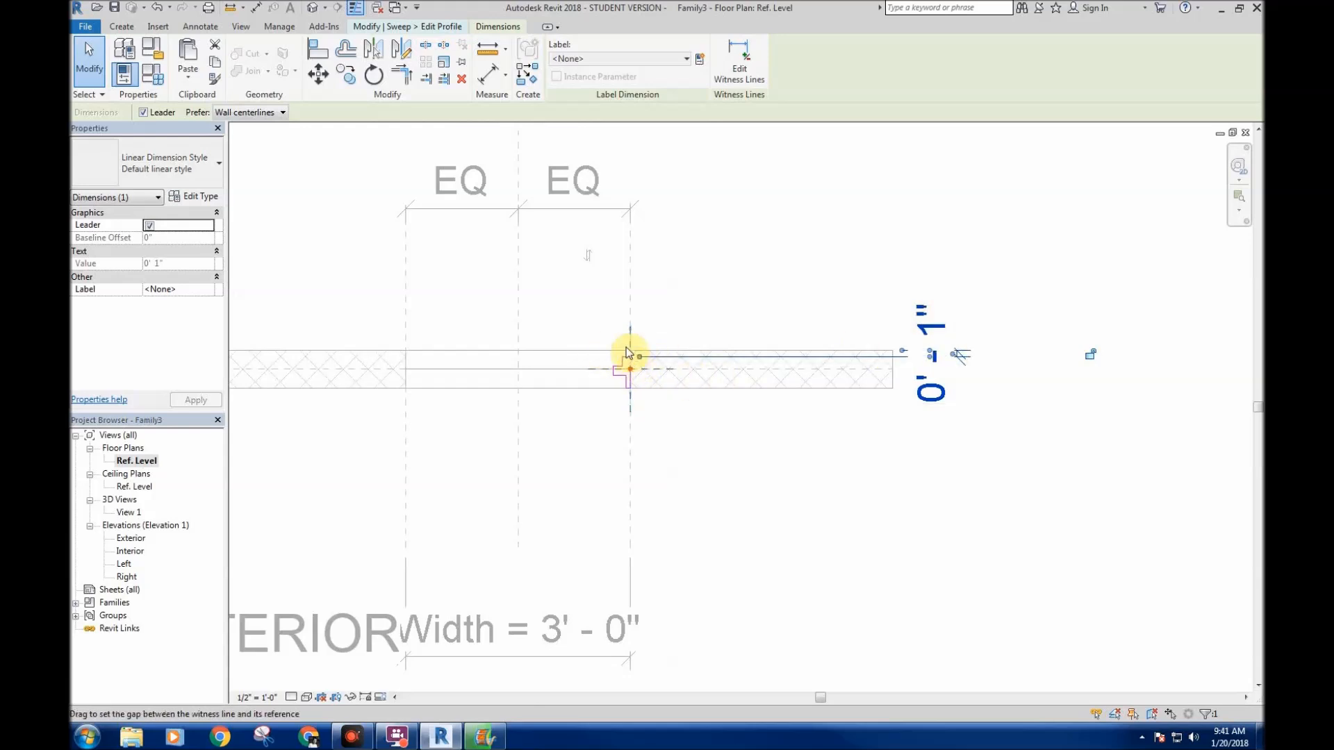
pyautogui.scroll(-1, 637, 384)
pyautogui.scroll(4, 634, 364)
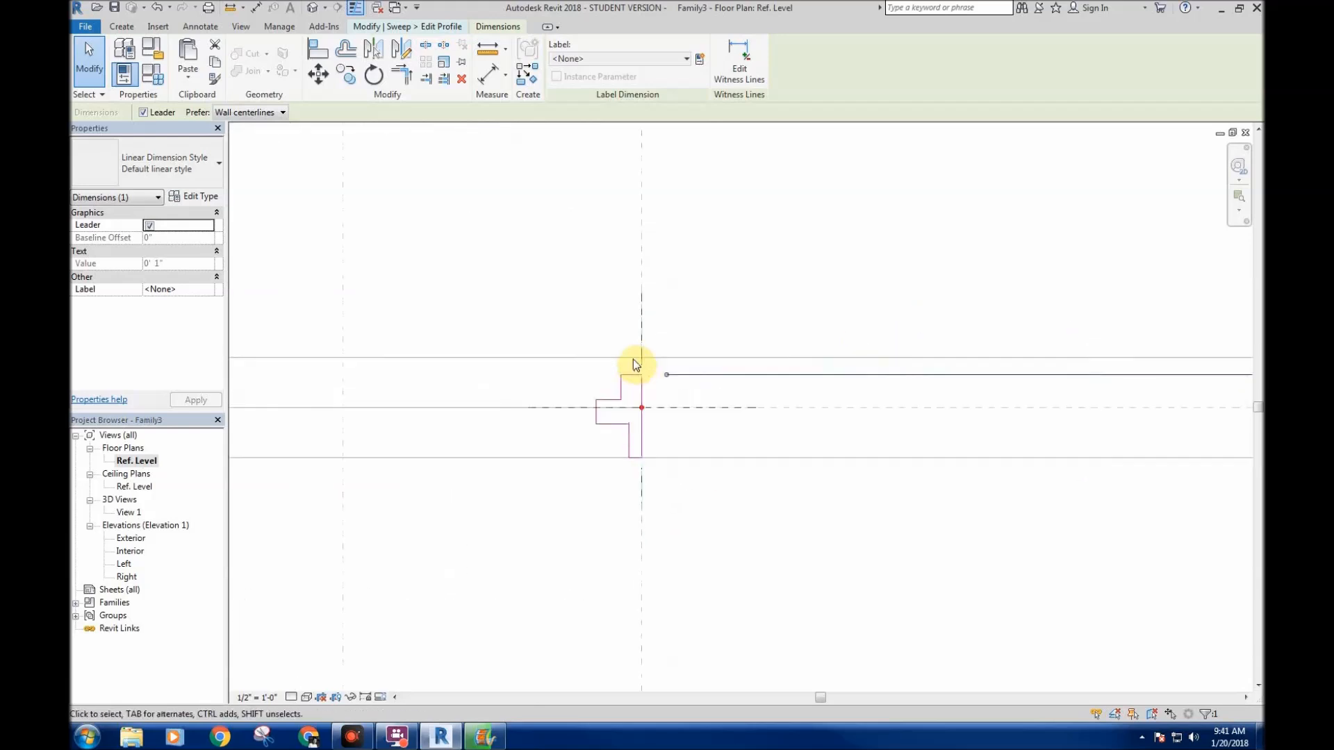
pyautogui.scroll(-2, 768, 455)
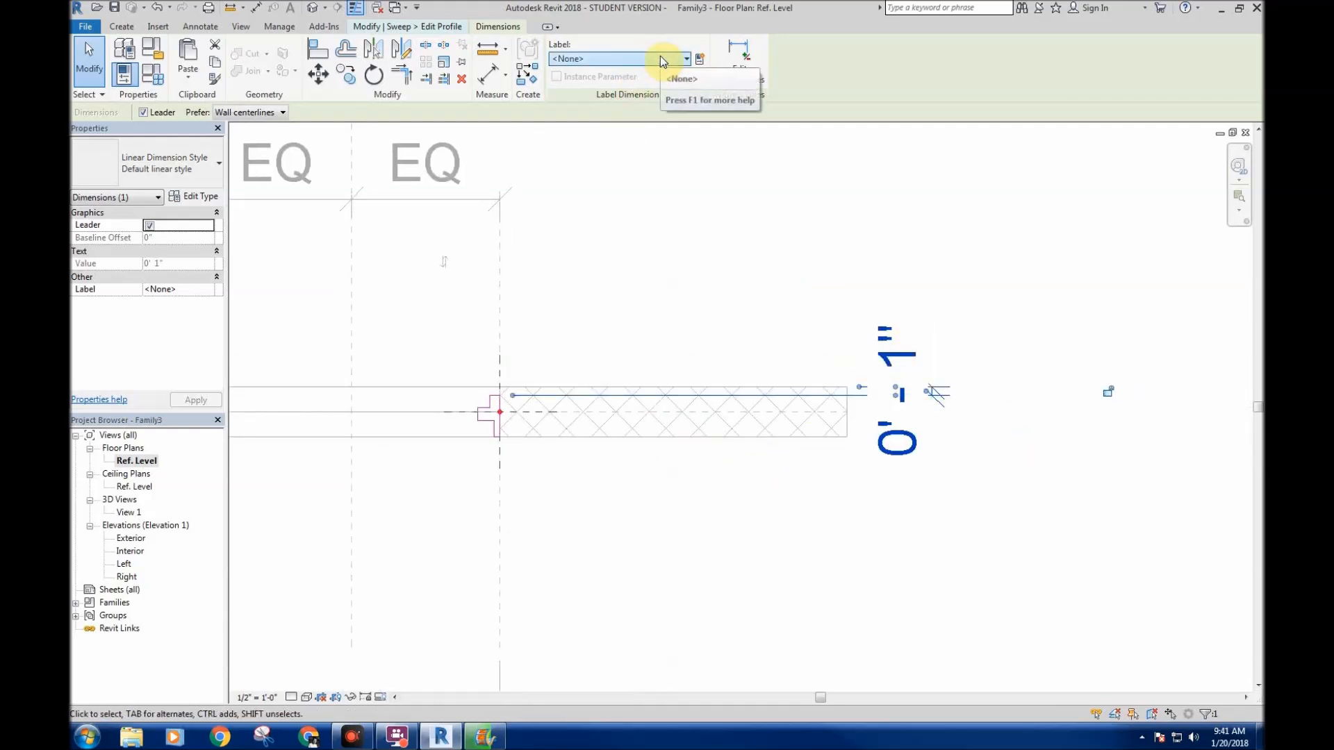
# - Create a new label parameter named "Wall Inset" for the dimension between the profile's edge and the wall's exterior face
pyautogui.click(776, 348)
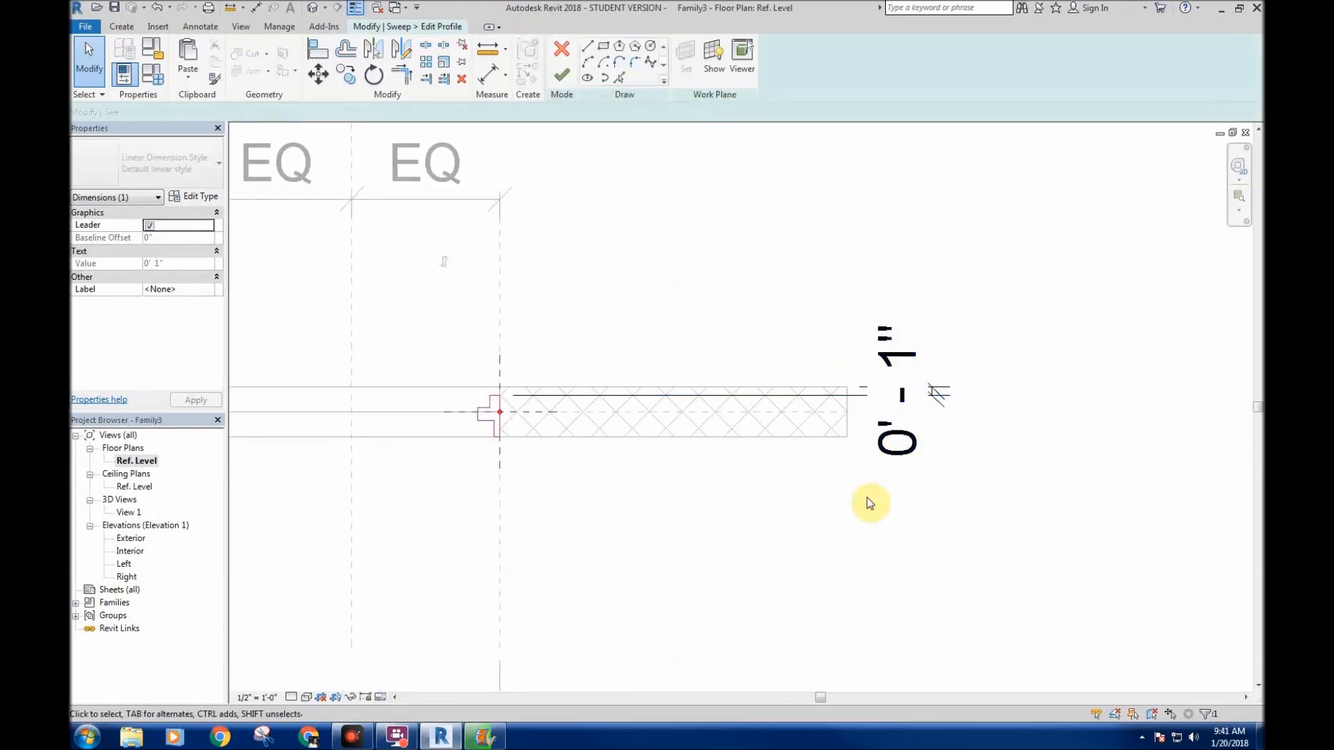
pyautogui.click(905, 441)
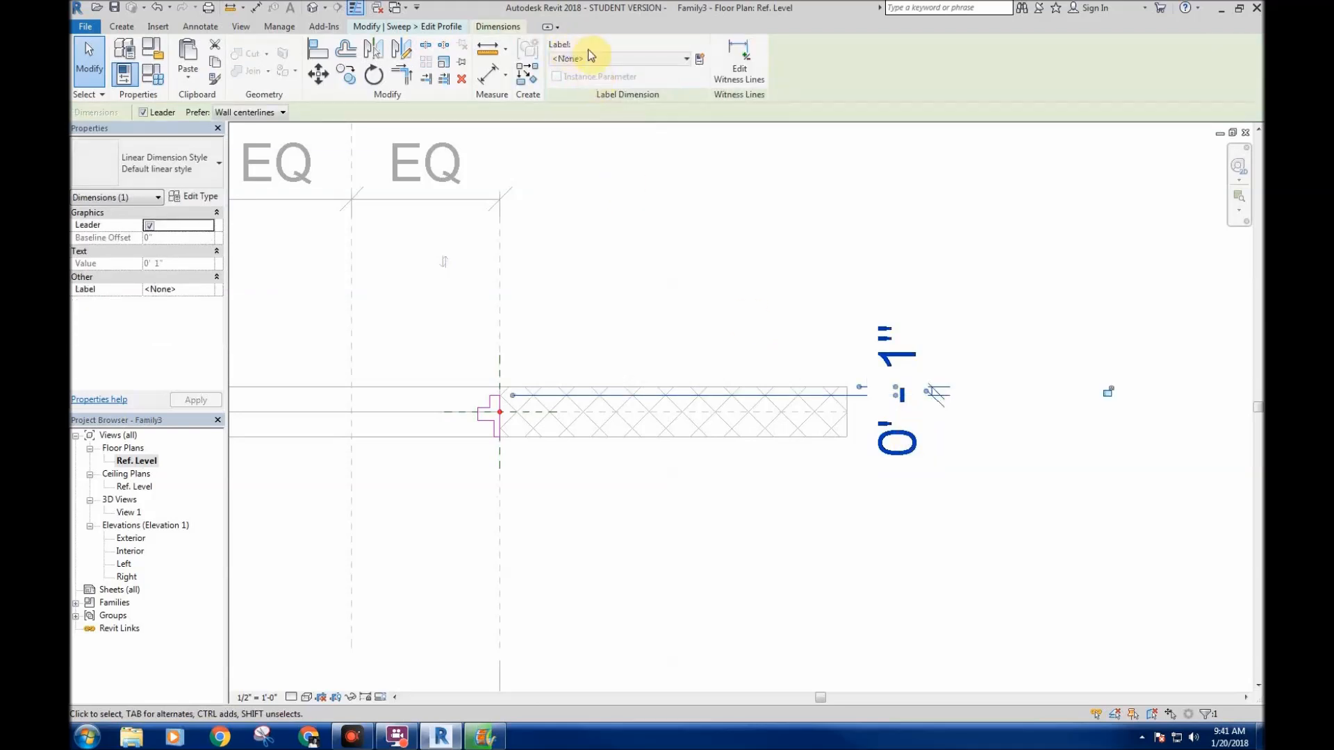
pyautogui.click(610, 59)
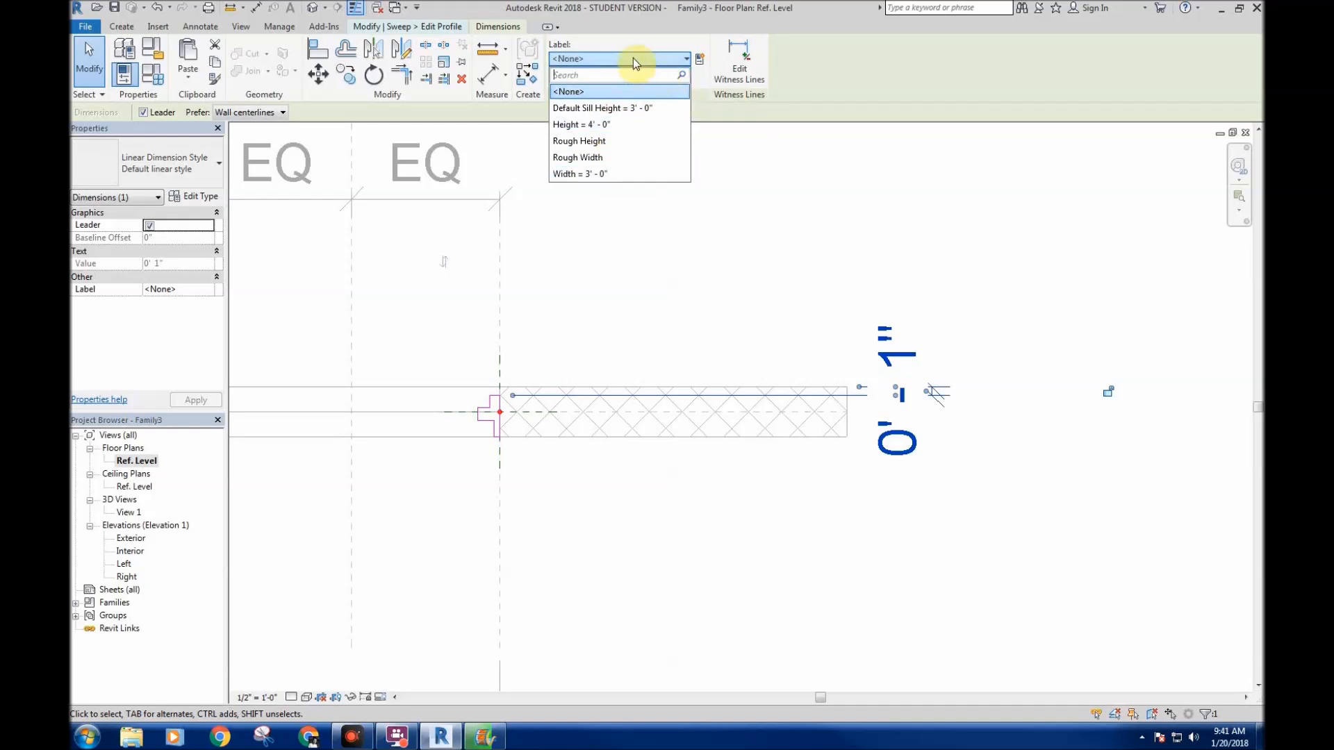
pyautogui.click(682, 60)
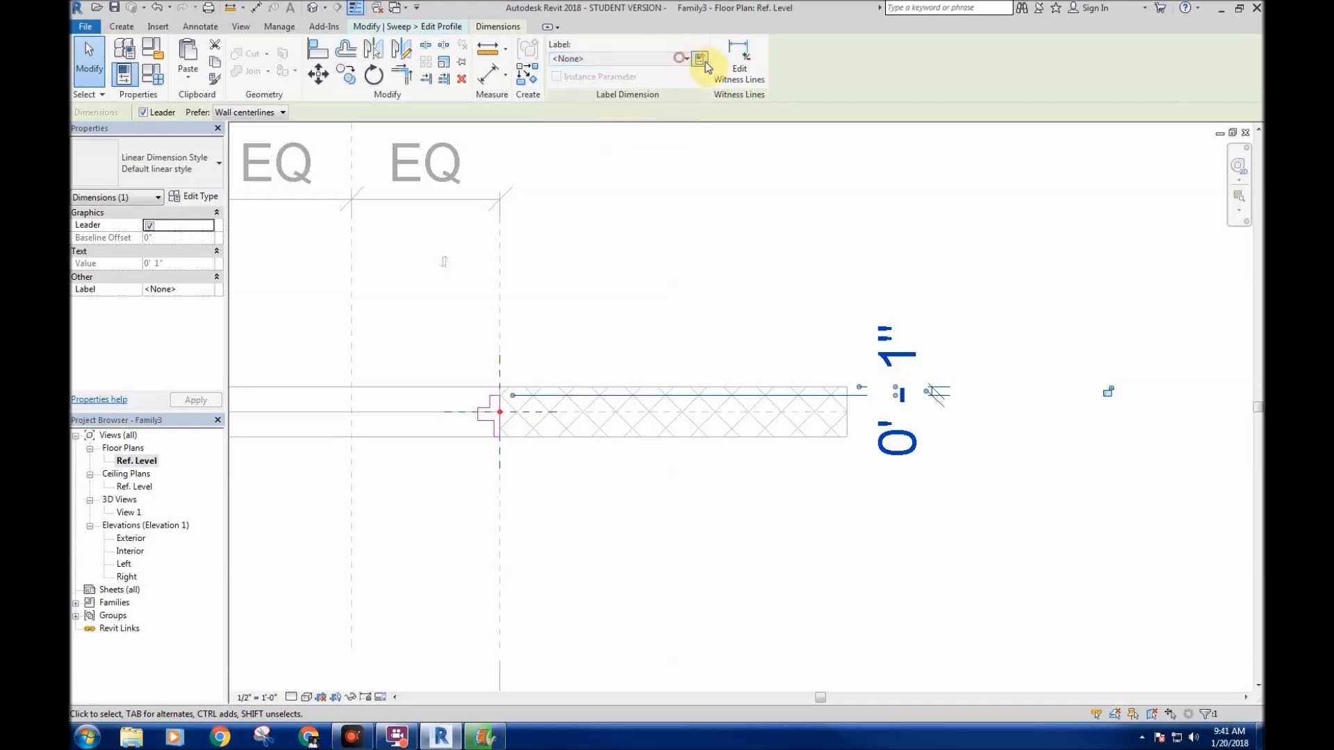
pyautogui.click(699, 59)
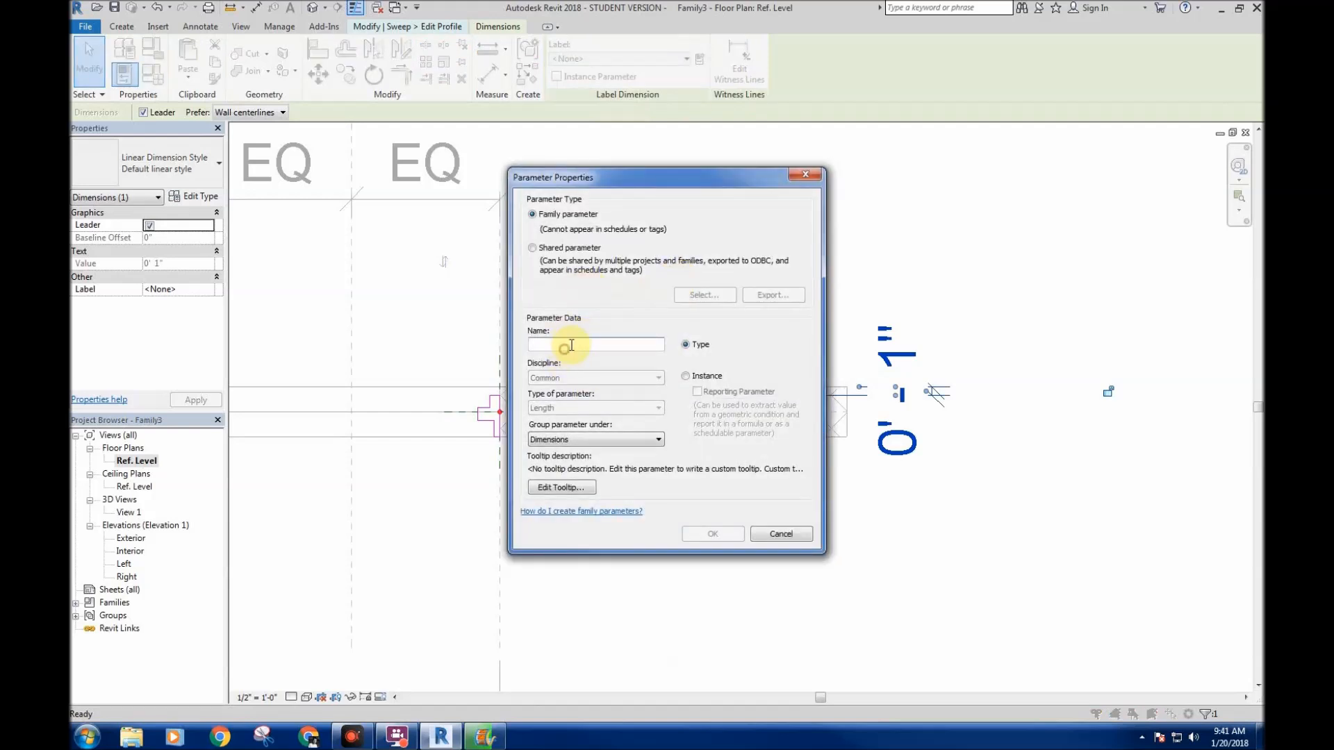
pyautogui.write('Wall Inset')
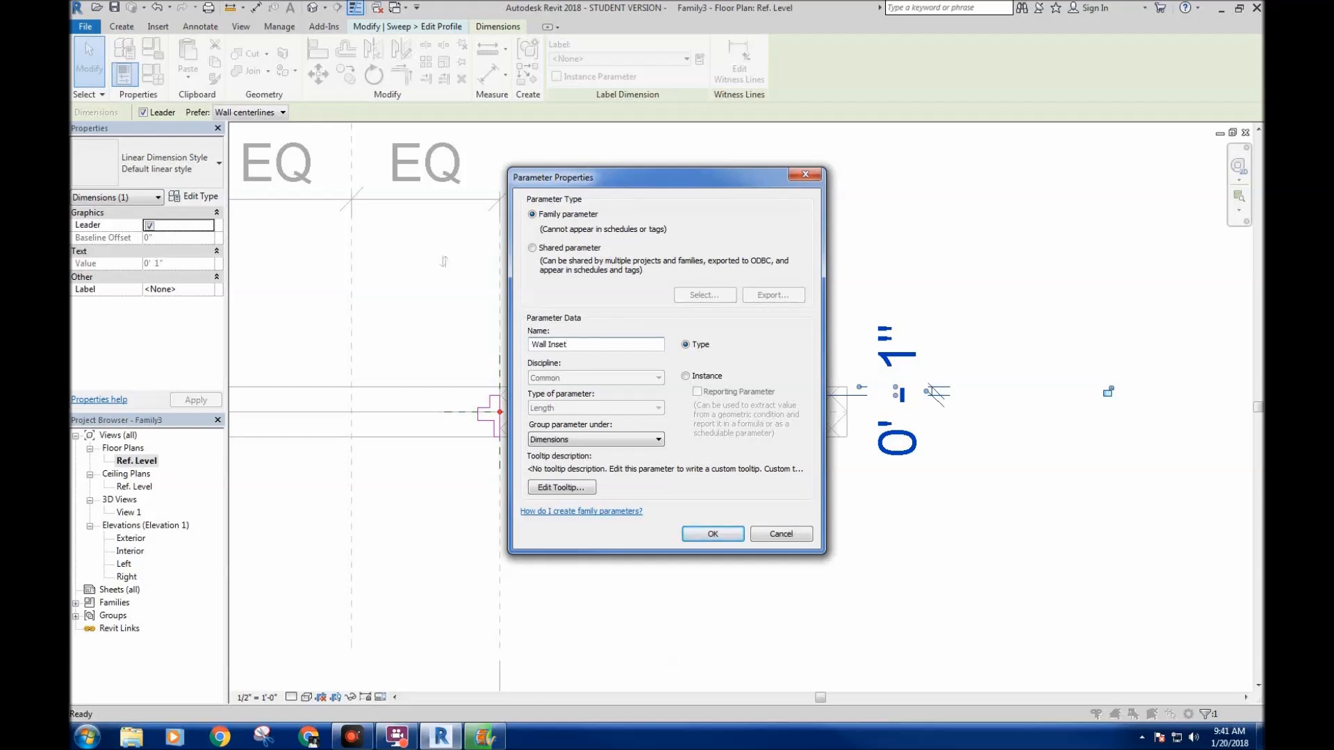
# - Keep Wall Inset grouped under Dimensions, make it an instance parameter and apply it to the offset dimension
pyautogui.click(636, 438)
pyautogui.click(639, 438)
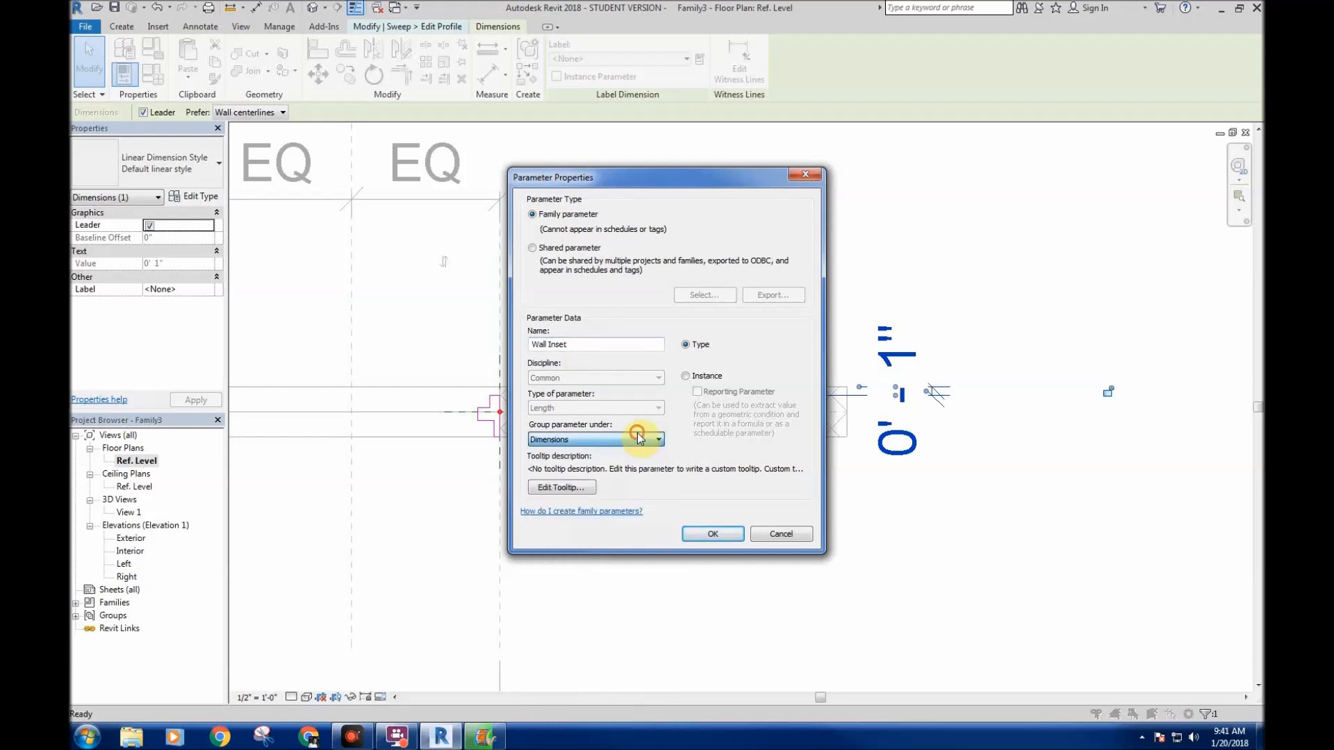
pyautogui.click(639, 438)
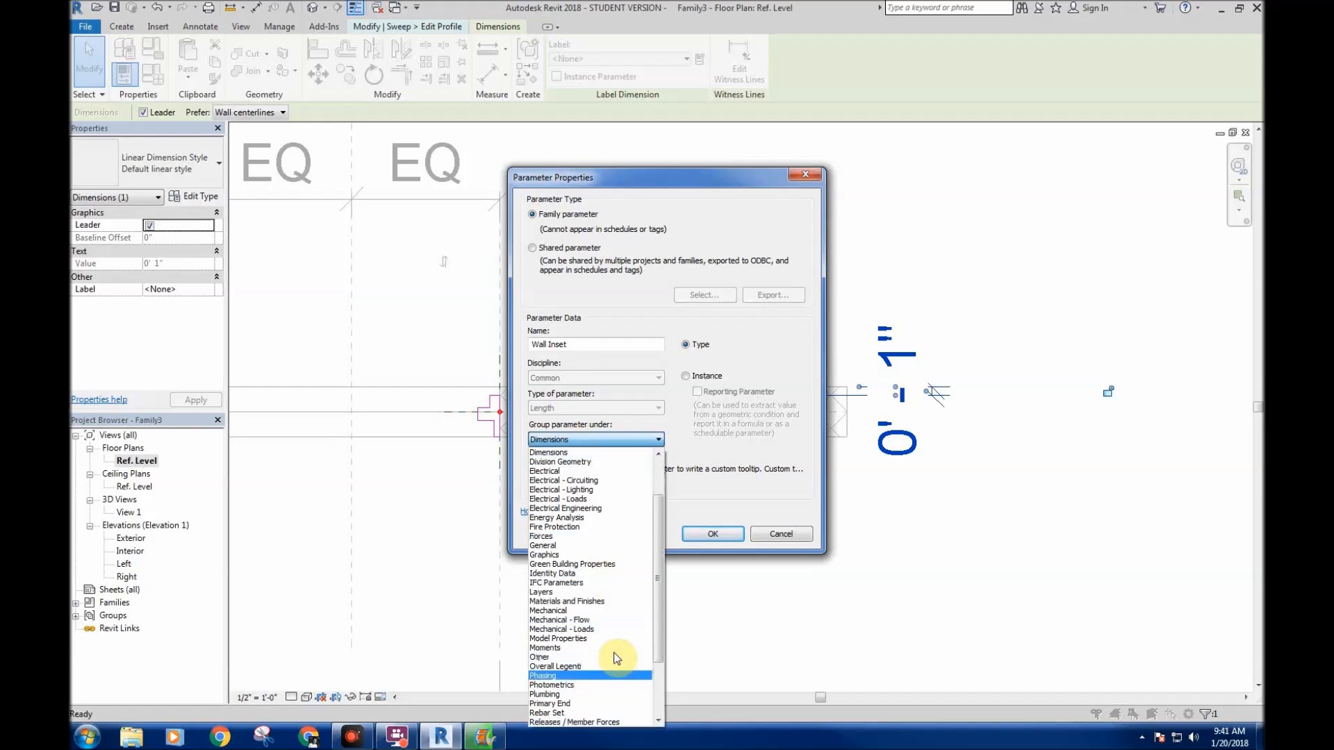
pyautogui.click(657, 440)
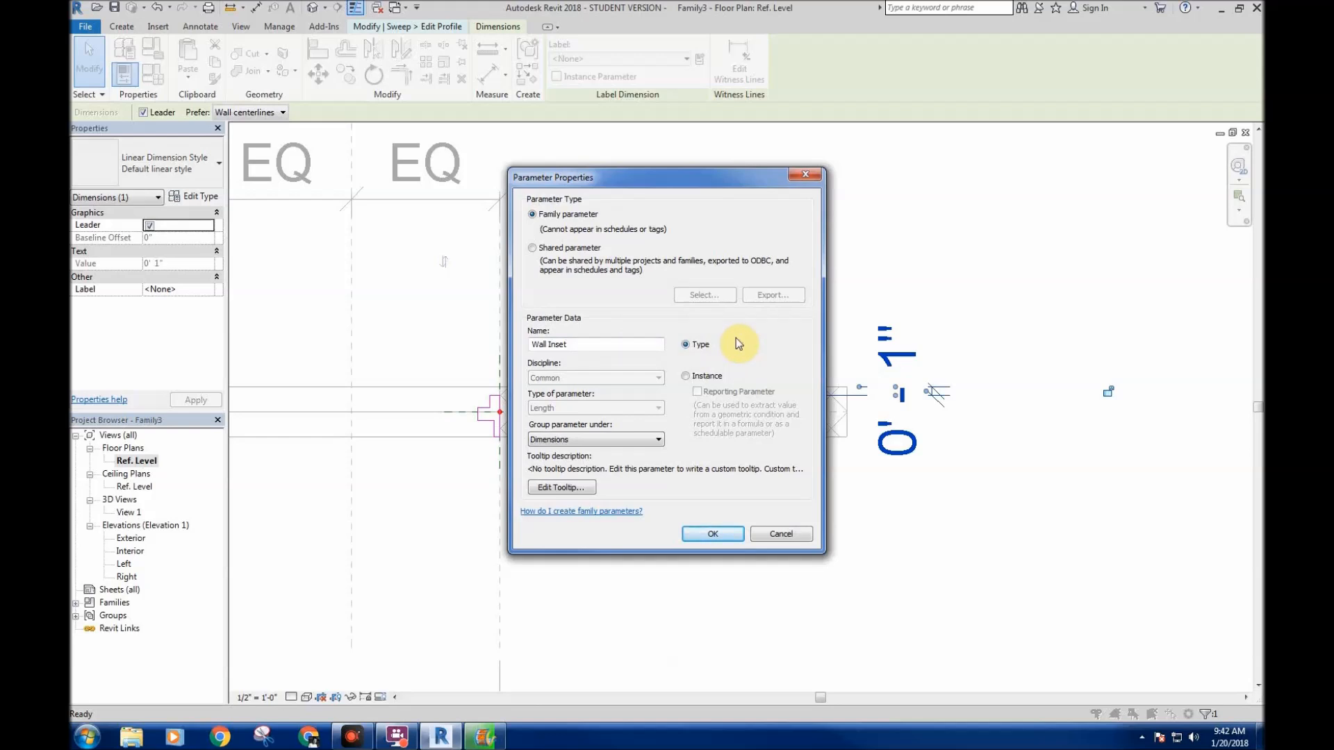
pyautogui.click(573, 346)
pyautogui.click(684, 375)
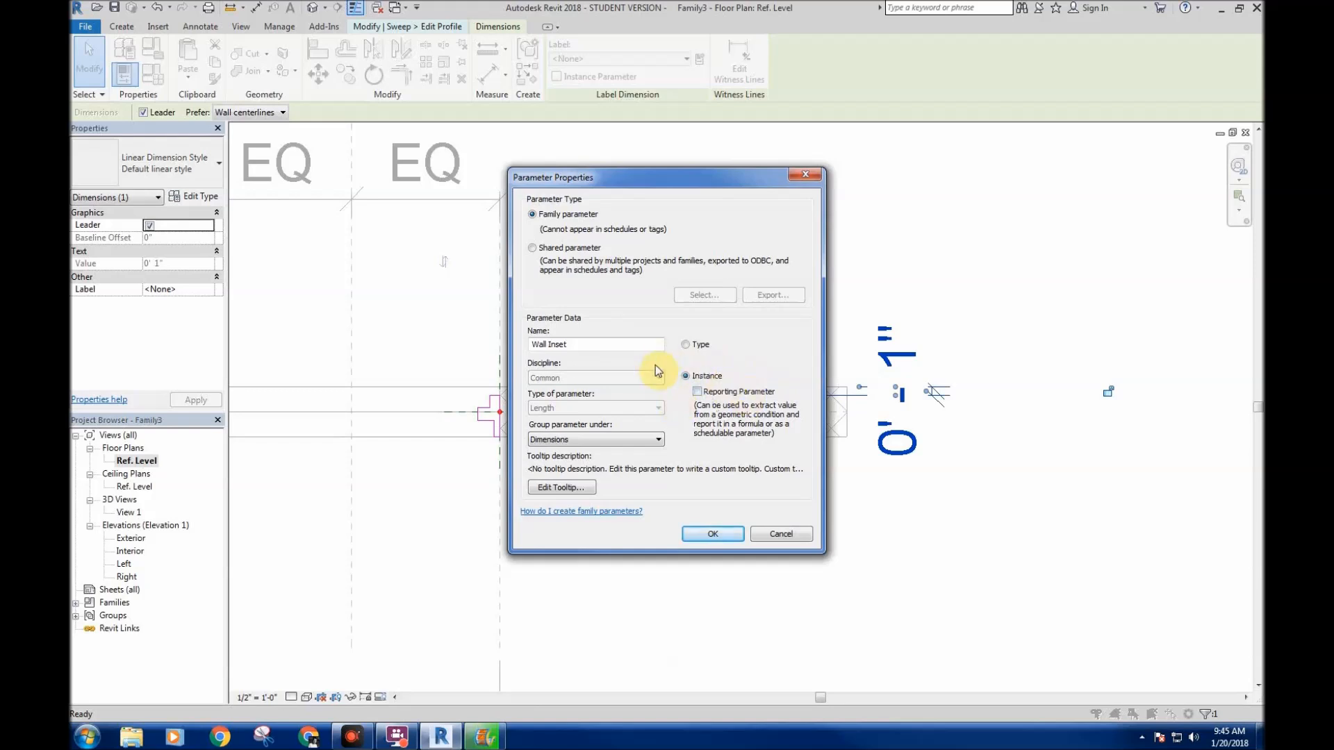
pyautogui.click(617, 343)
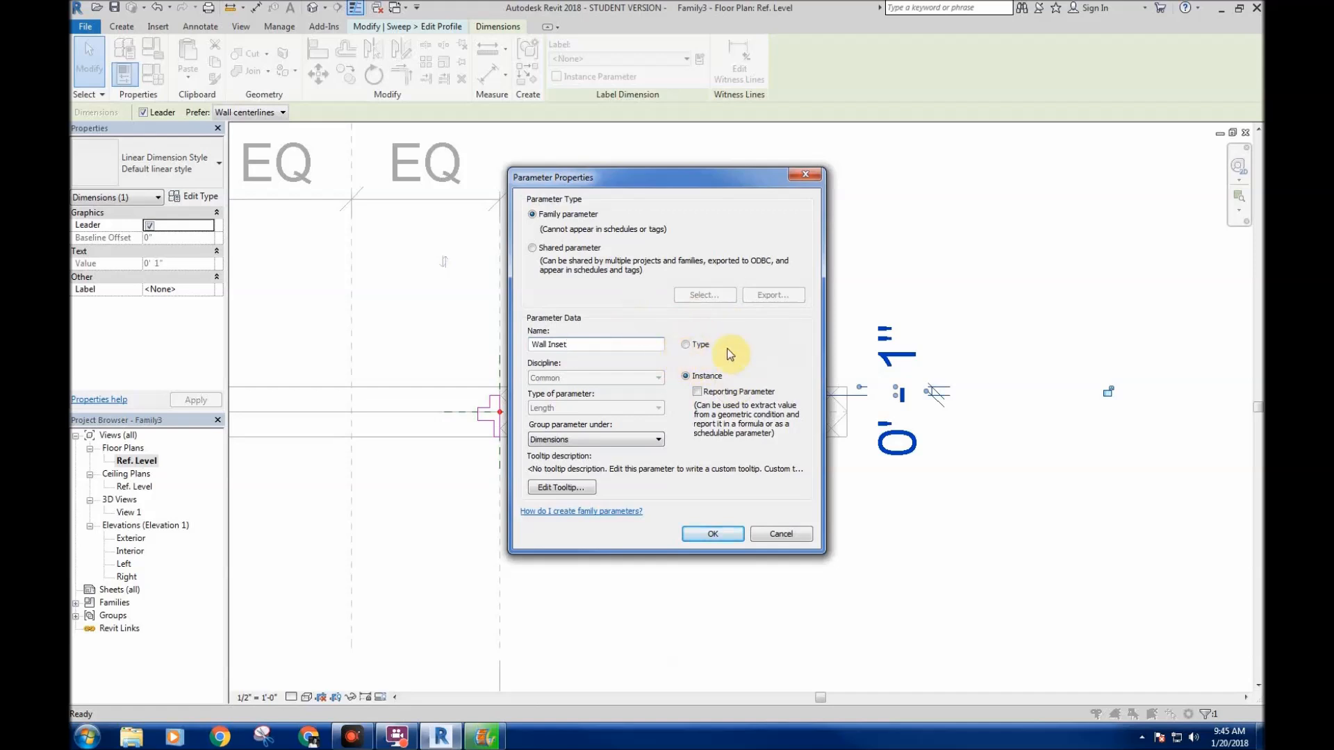
pyautogui.click(727, 534)
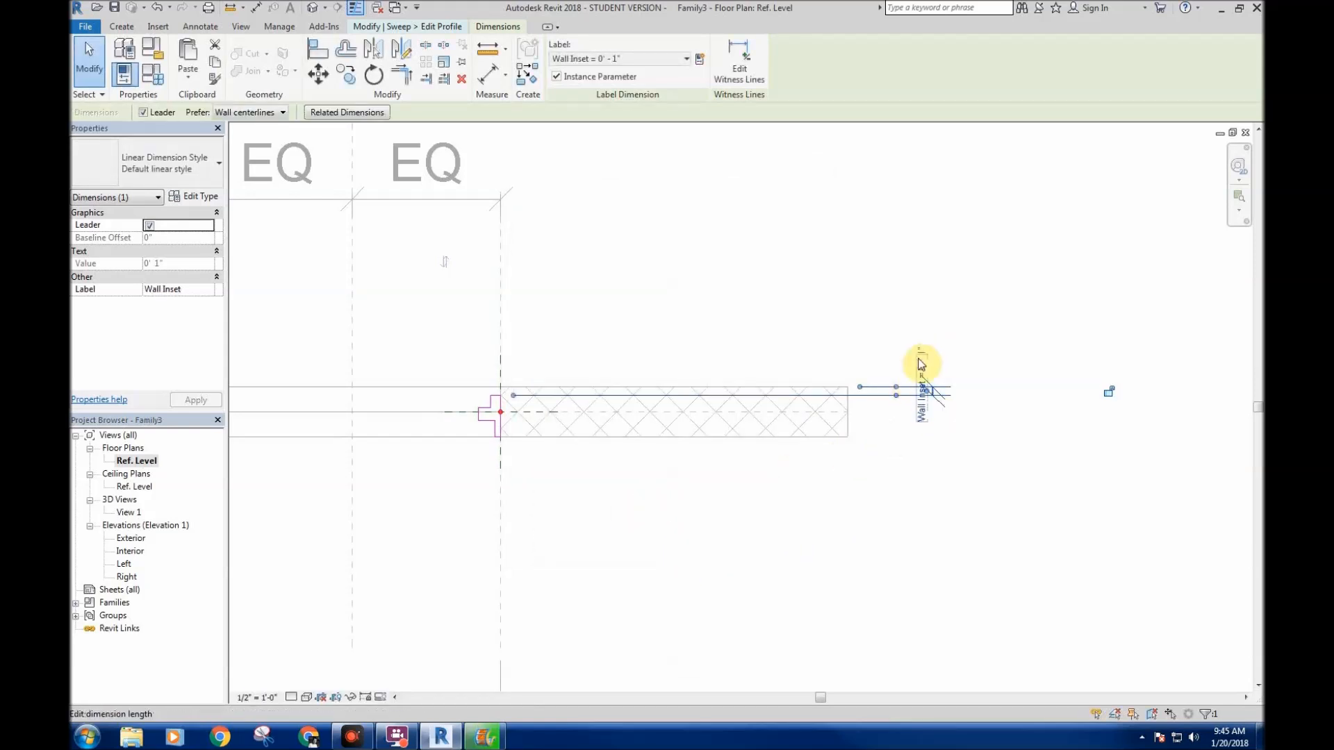
# - Add an aligned dimension between the wall's interior face and the profile's interior-side edge, and lock it
pyautogui.click(690, 316)
pyautogui.moveTo(742, 340); pyautogui.dragTo(813, 325, button='middle')
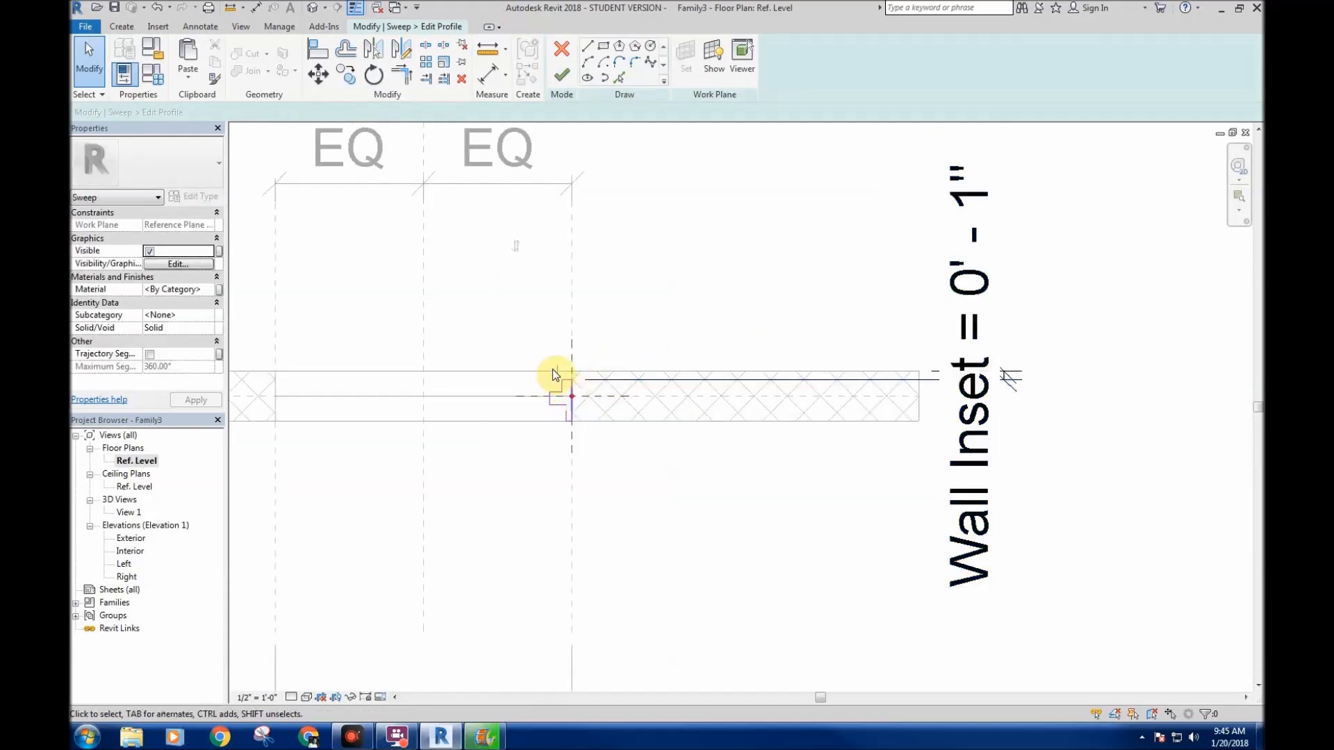
pyautogui.moveTo(542, 379); pyautogui.dragTo(559, 392, button='middle')
pyautogui.scroll(6, 545, 396)
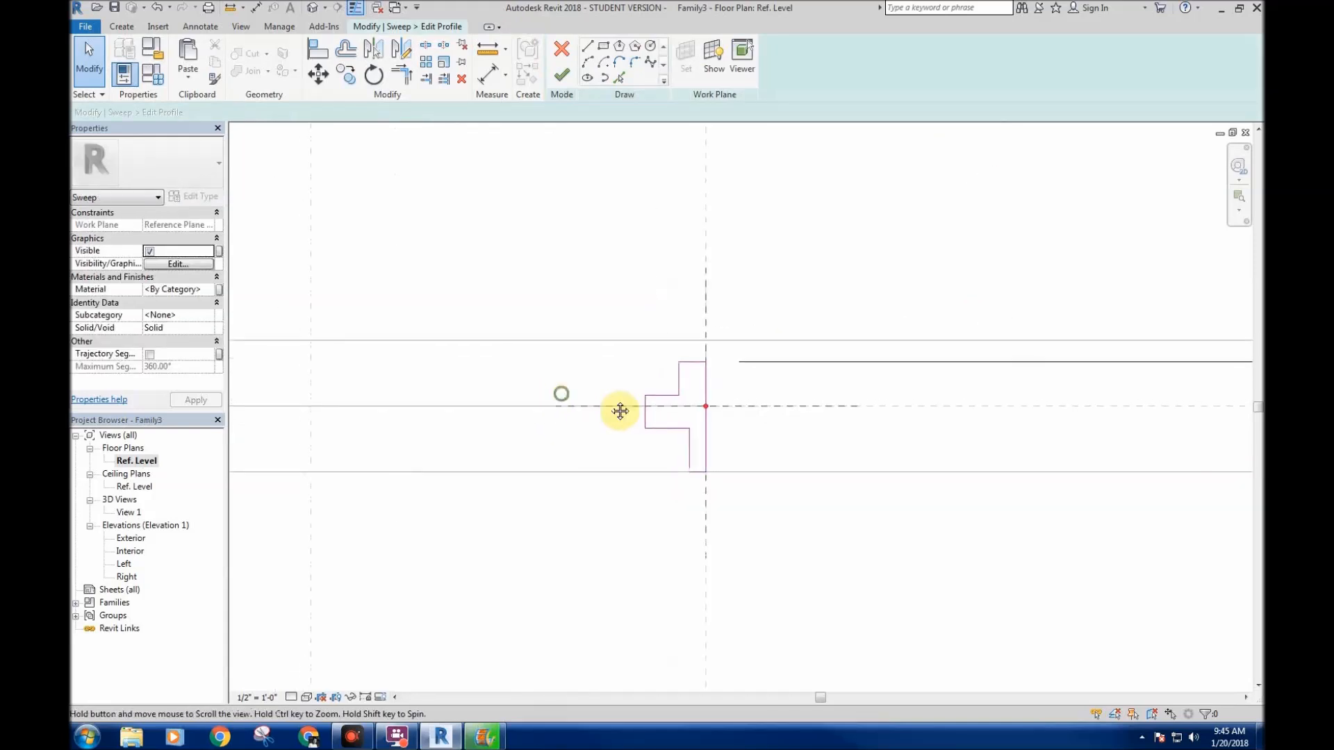
pyautogui.press('i')
pyautogui.moveTo(710, 398); pyautogui.dragTo(779, 370, button='middle')
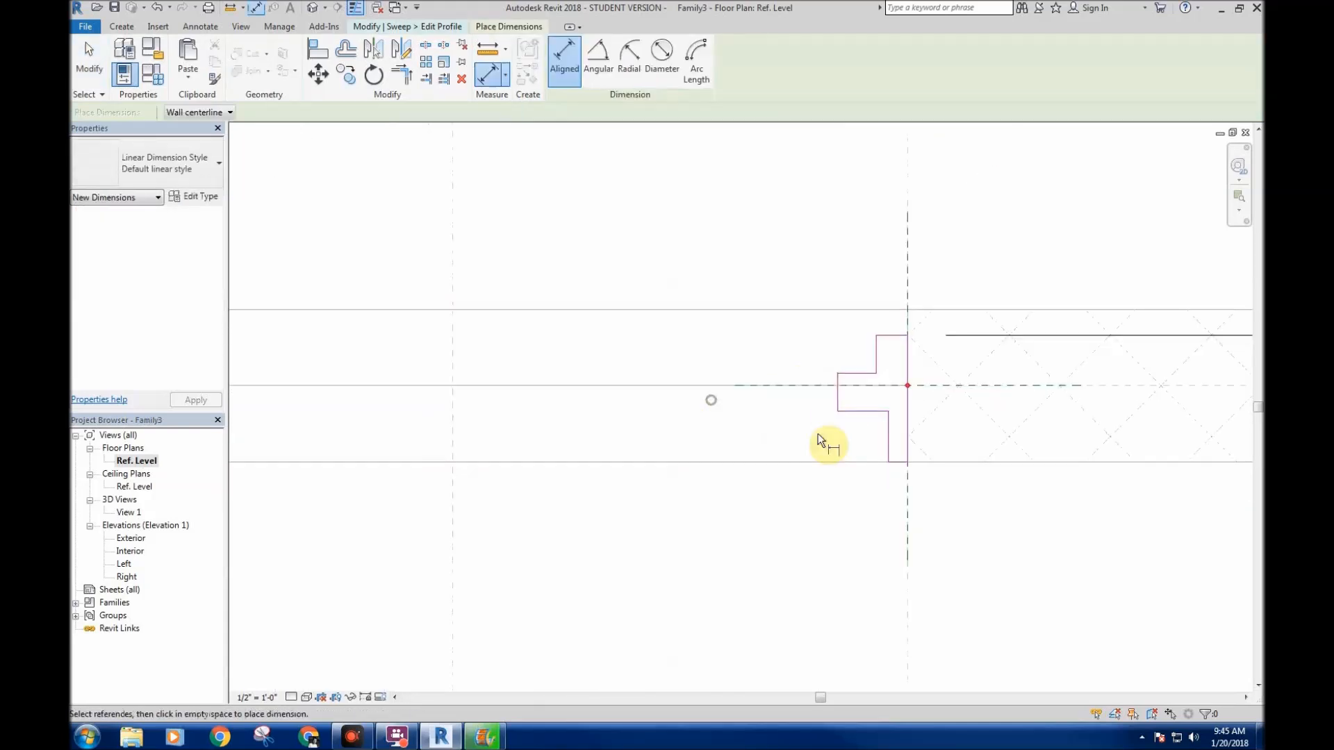
pyautogui.scroll(-5, 896, 469)
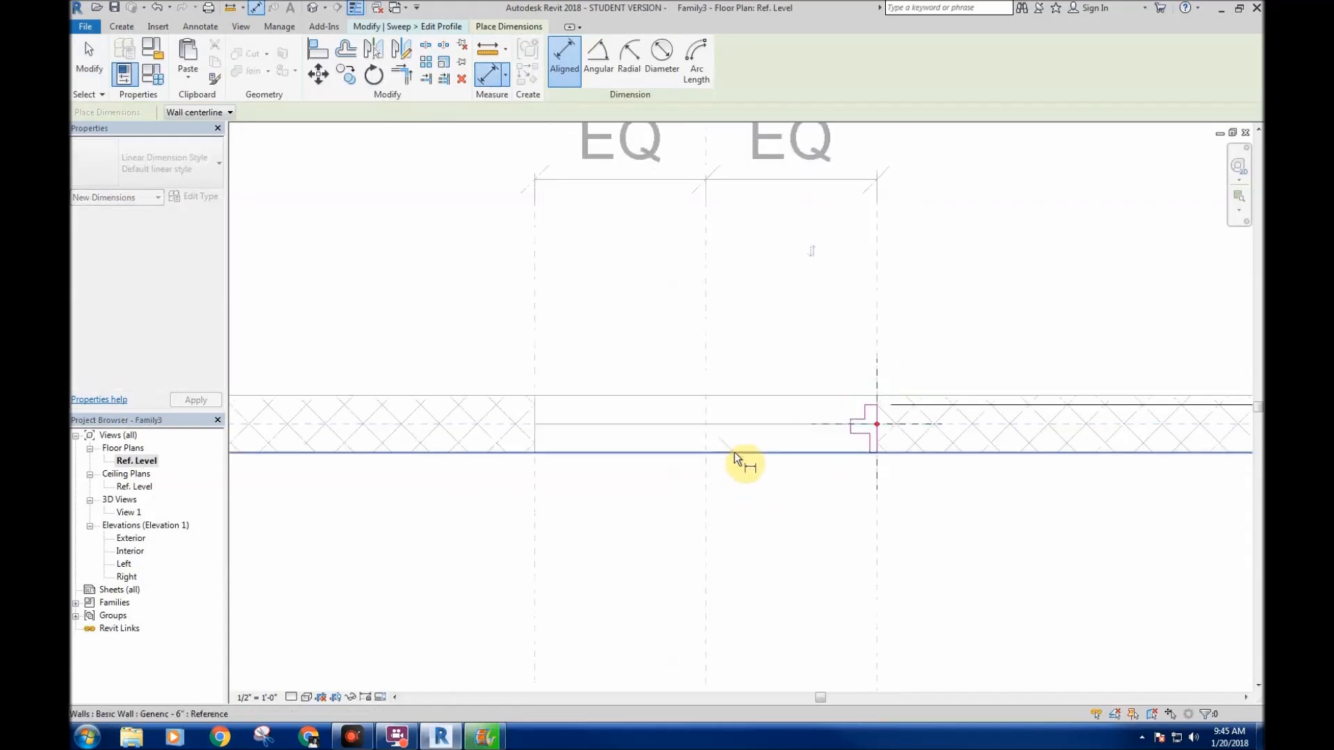
pyautogui.click(737, 455)
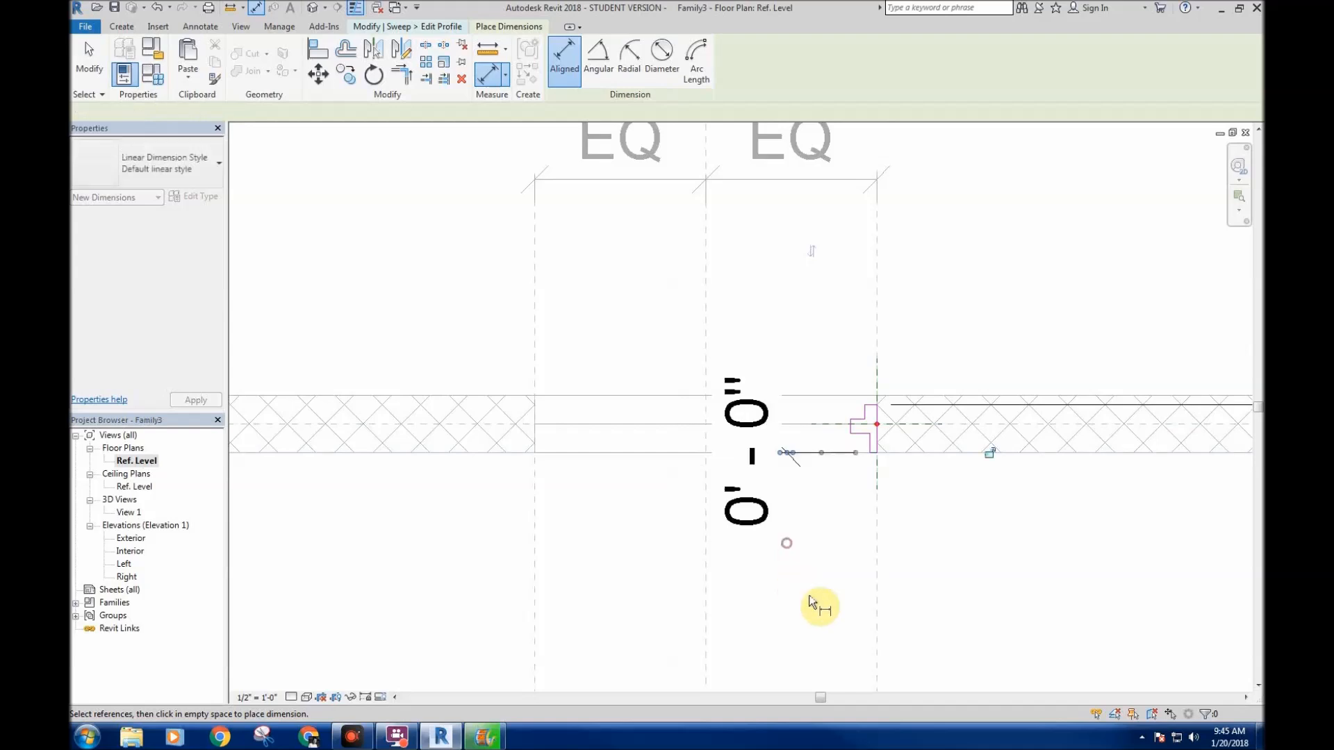
pyautogui.click(992, 454)
pyautogui.click(994, 544)
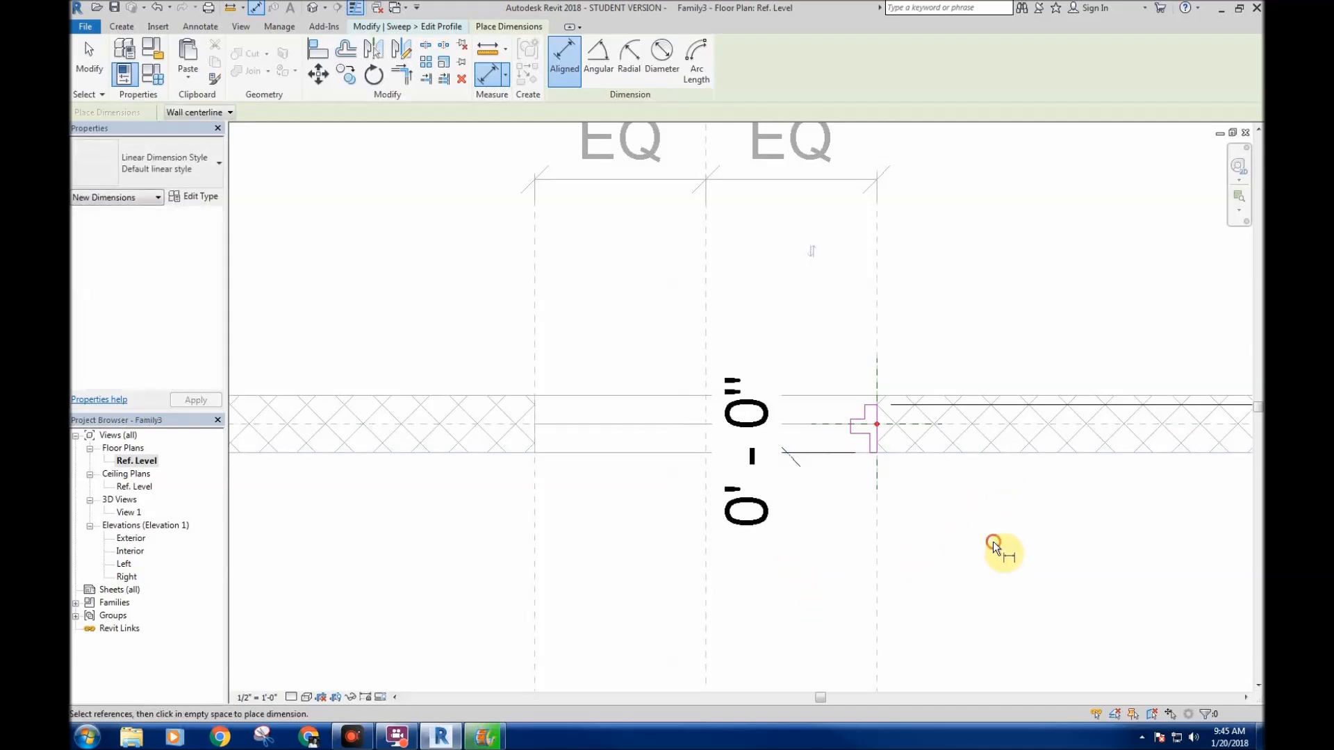
# - Examine the locked interior-face dimension against the profile and the Wall Inset dimension, and leave the Dimension command
pyautogui.scroll(-1, 998, 543)
pyautogui.moveTo(986, 529); pyautogui.dragTo(960, 494, button='middle')
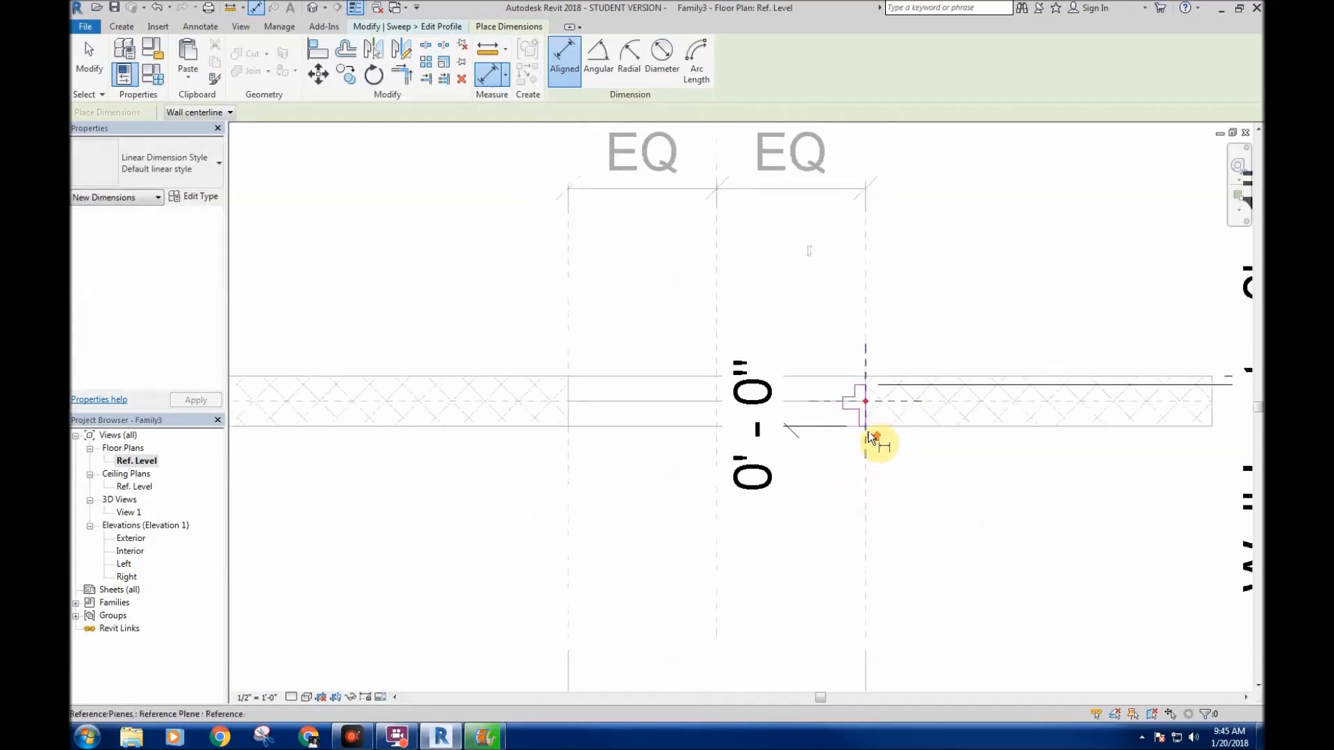
pyautogui.scroll(2, 859, 436)
pyautogui.scroll(2, 859, 434)
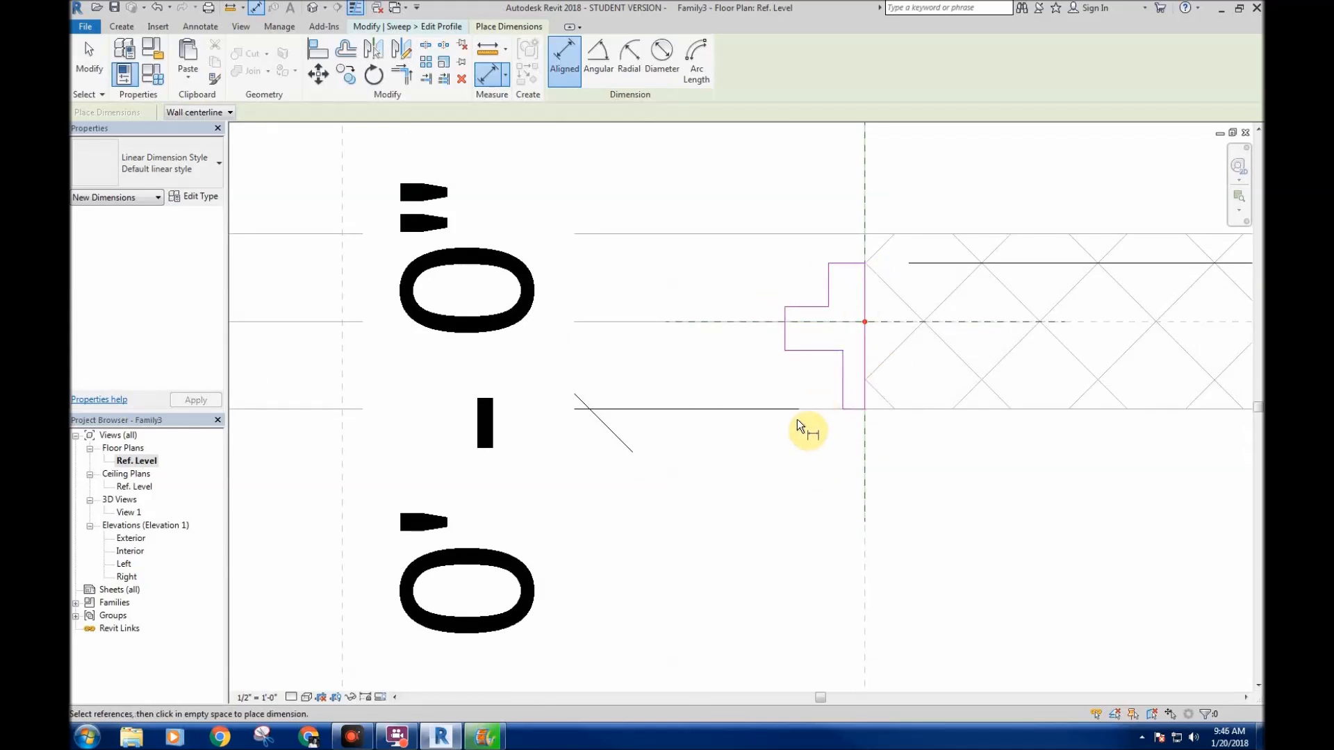
pyautogui.scroll(-2, 855, 459)
pyautogui.moveTo(855, 459); pyautogui.dragTo(784, 459, button='middle')
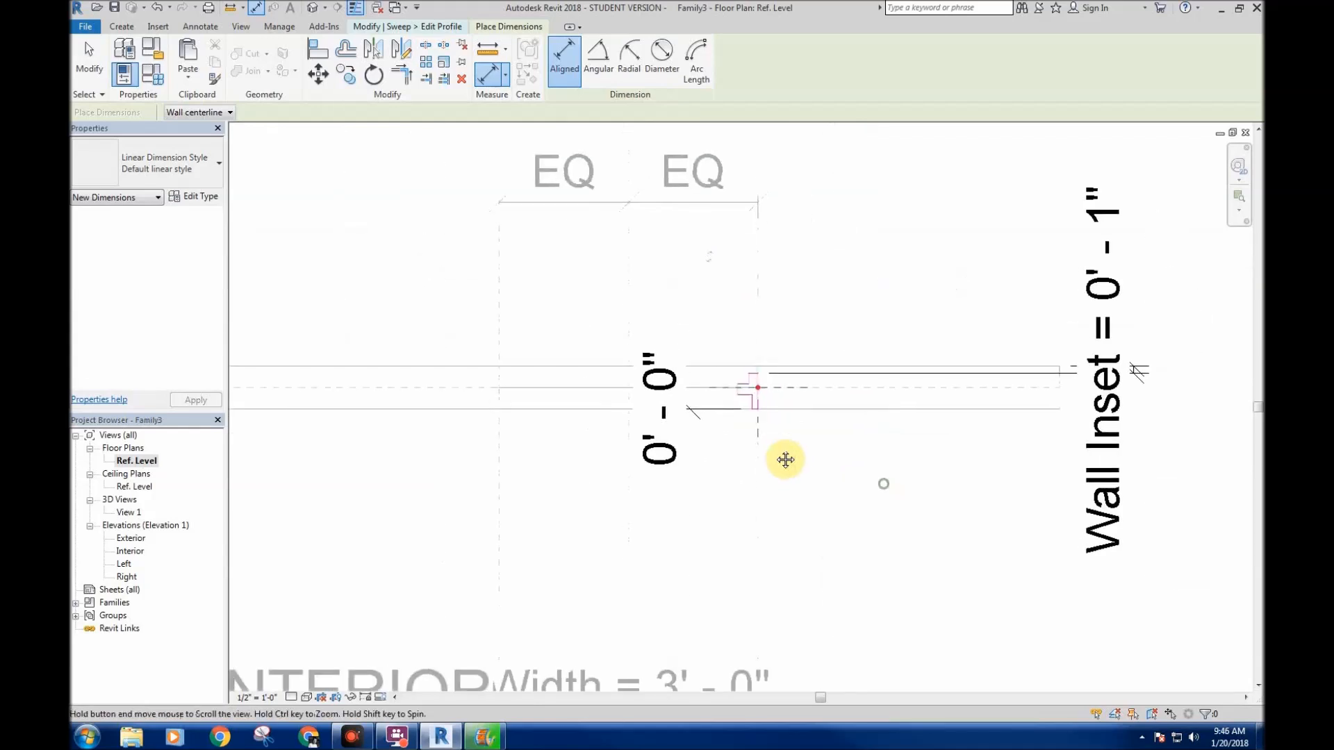
pyautogui.scroll(4, 789, 461)
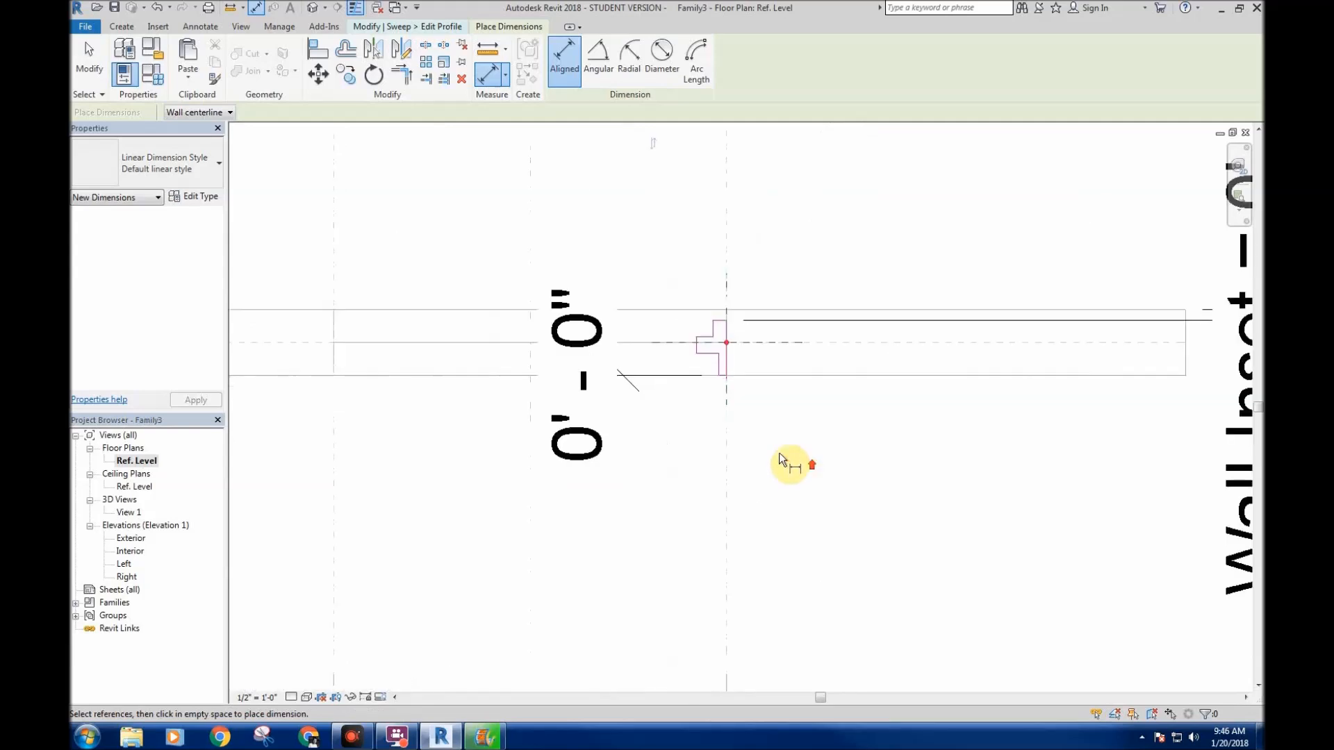
pyautogui.rightClick(663, 319)
pyautogui.click(677, 327)
pyautogui.rightClick(643, 312)
pyautogui.click(658, 324)
# - Finish the profile sketch and complete the sweep that forms the window frame
pyautogui.scroll(-3, 621, 283)
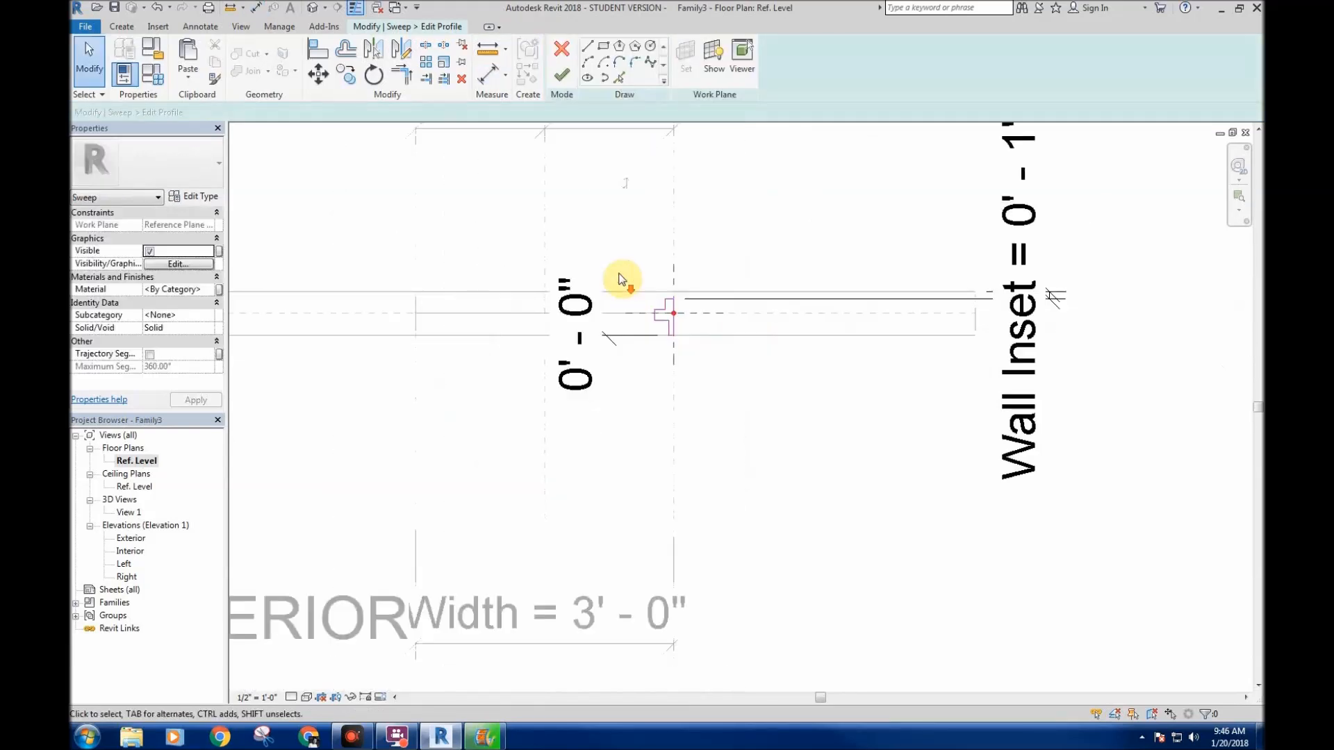
pyautogui.moveTo(619, 275); pyautogui.dragTo(672, 293, button='middle')
pyautogui.click(568, 82)
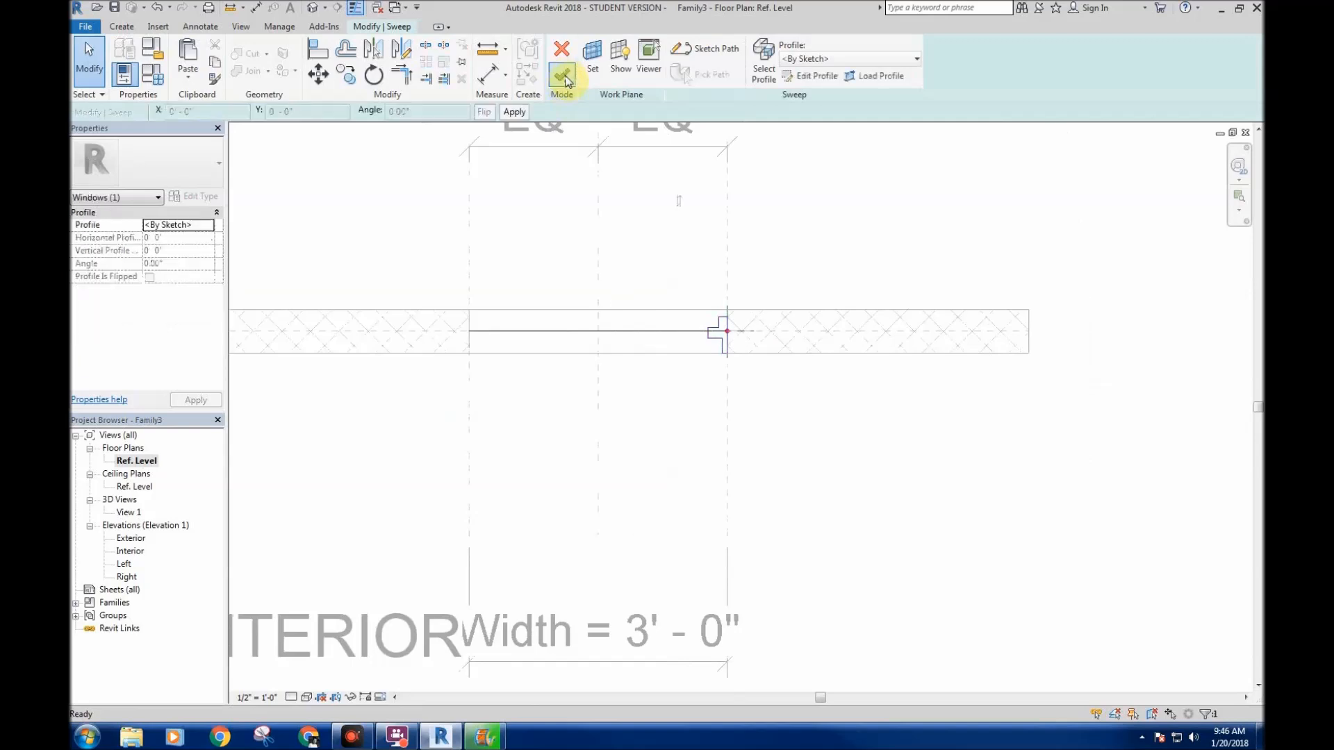
pyautogui.click(559, 78)
pyautogui.click(378, 232)
# - Inspect the swept window frame inside the wall opening in the default 3D view
pyautogui.click(314, 7)
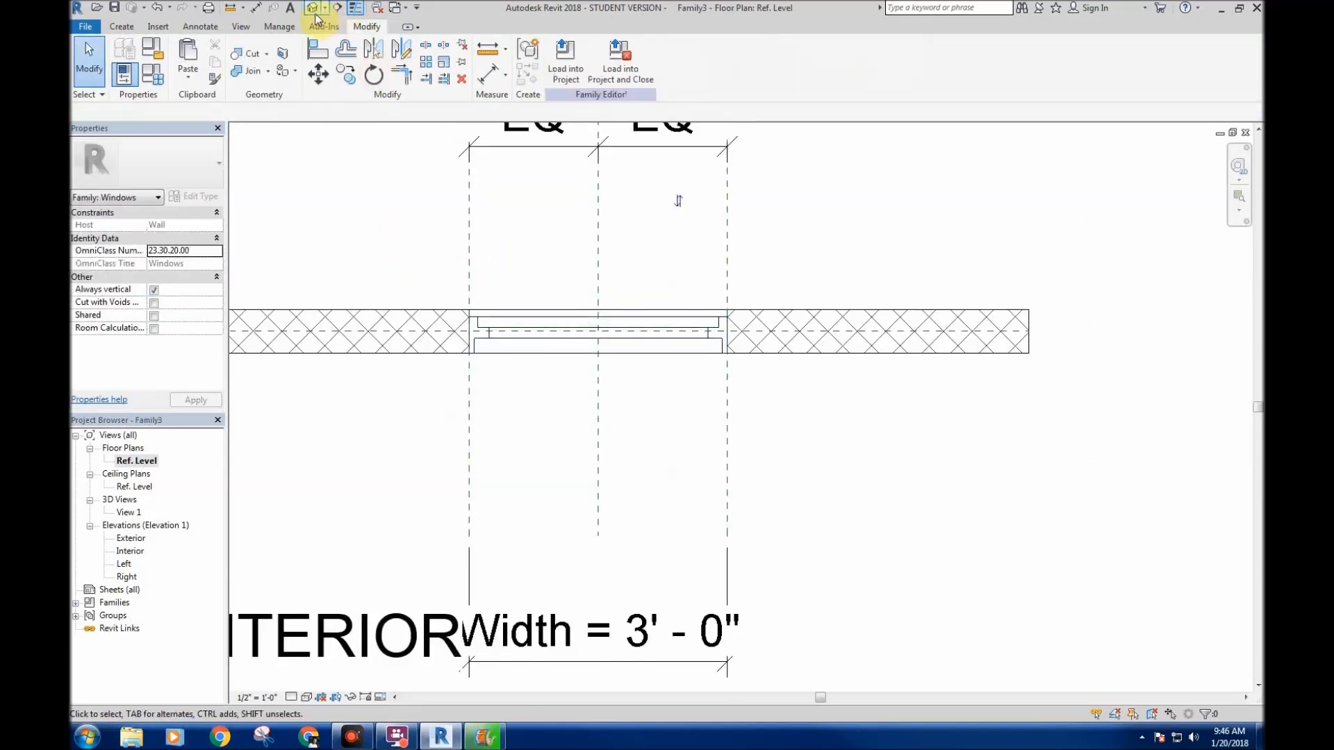
pyautogui.keyDown('shift'); pyautogui.moveTo(887, 471); pyautogui.dragTo(709, 456, button='middle'); pyautogui.keyUp('shift')
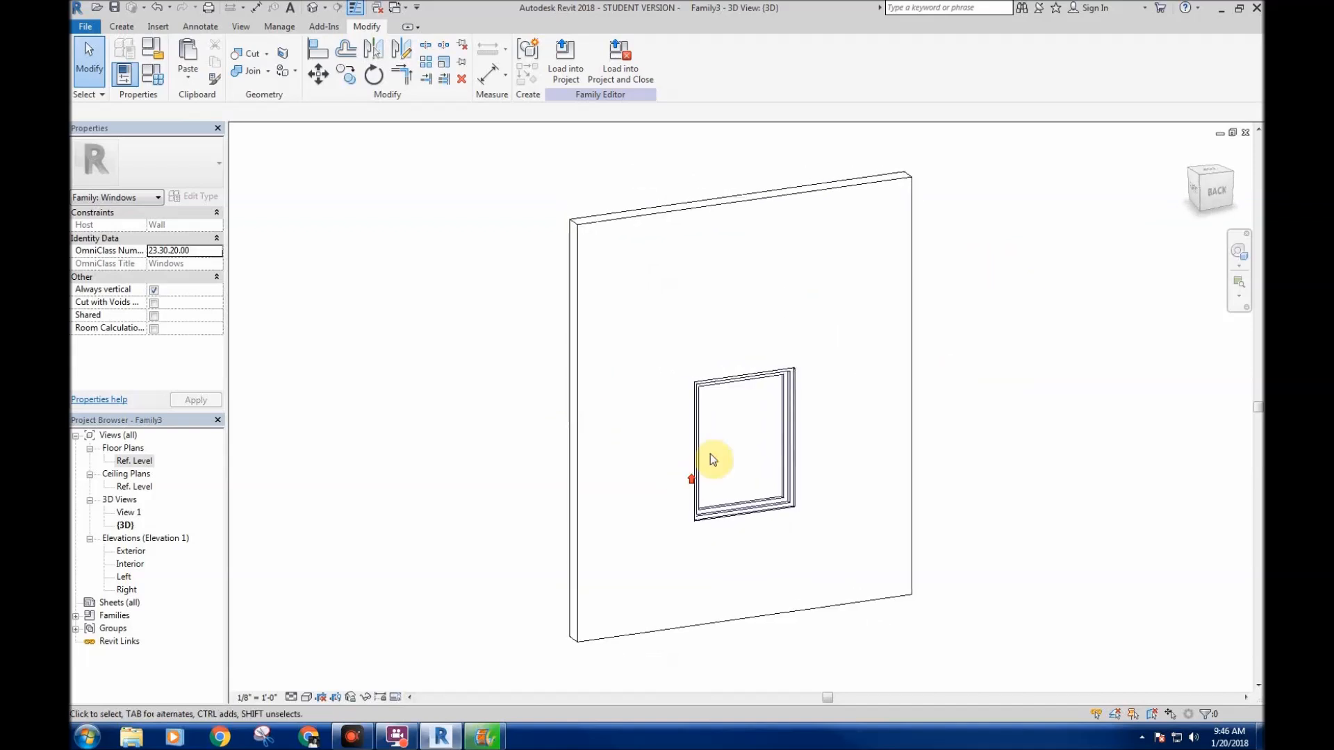
pyautogui.scroll(5, 806, 476)
# - Return to the Ref. Level floor plan, set Wall Inset to 2" in Family Types and apply it to the frame
pyautogui.doubleClick(134, 460)
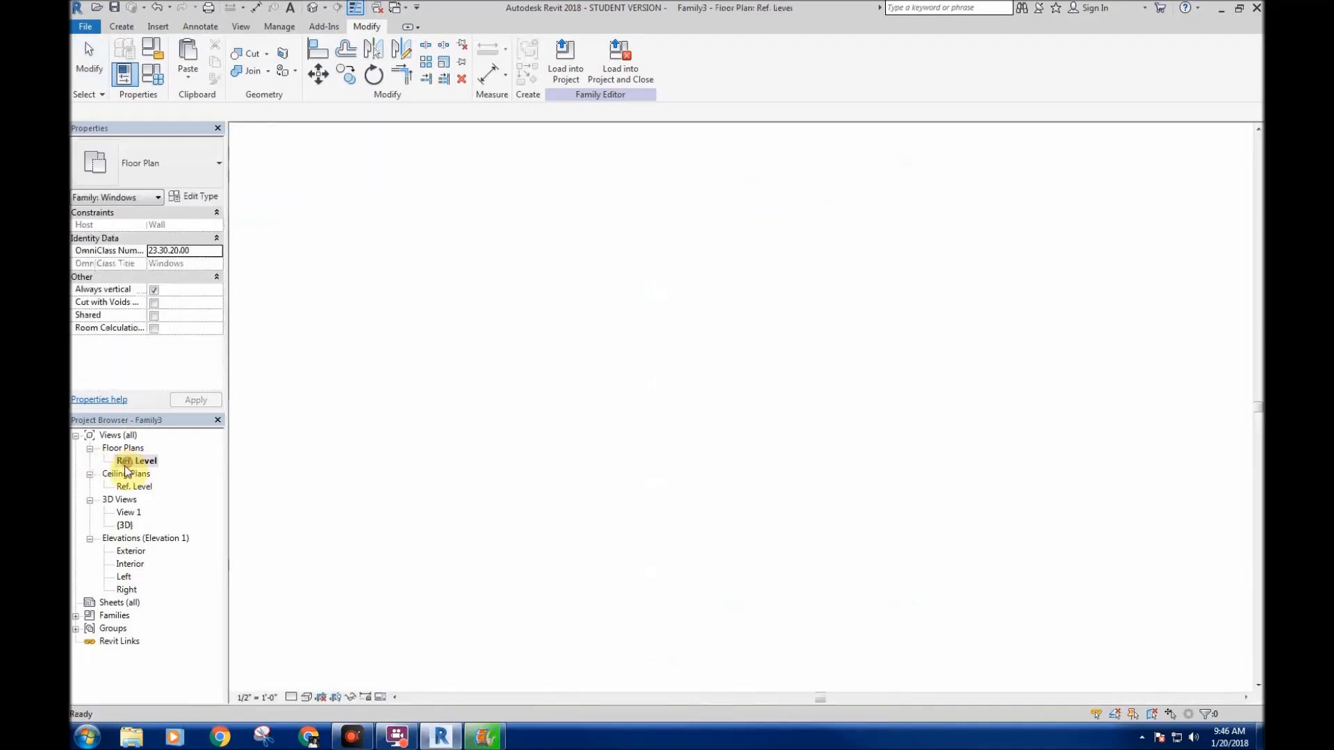
pyautogui.scroll(4, 556, 331)
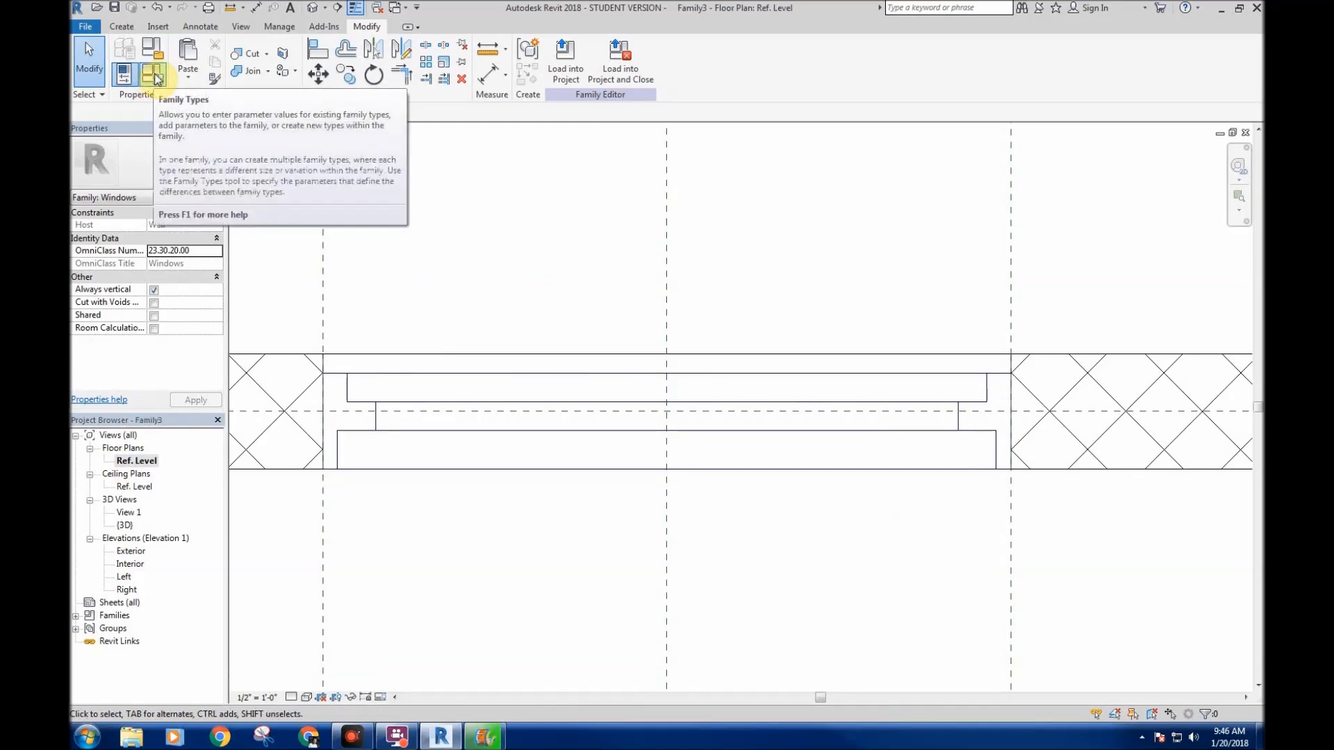
pyautogui.click(154, 74)
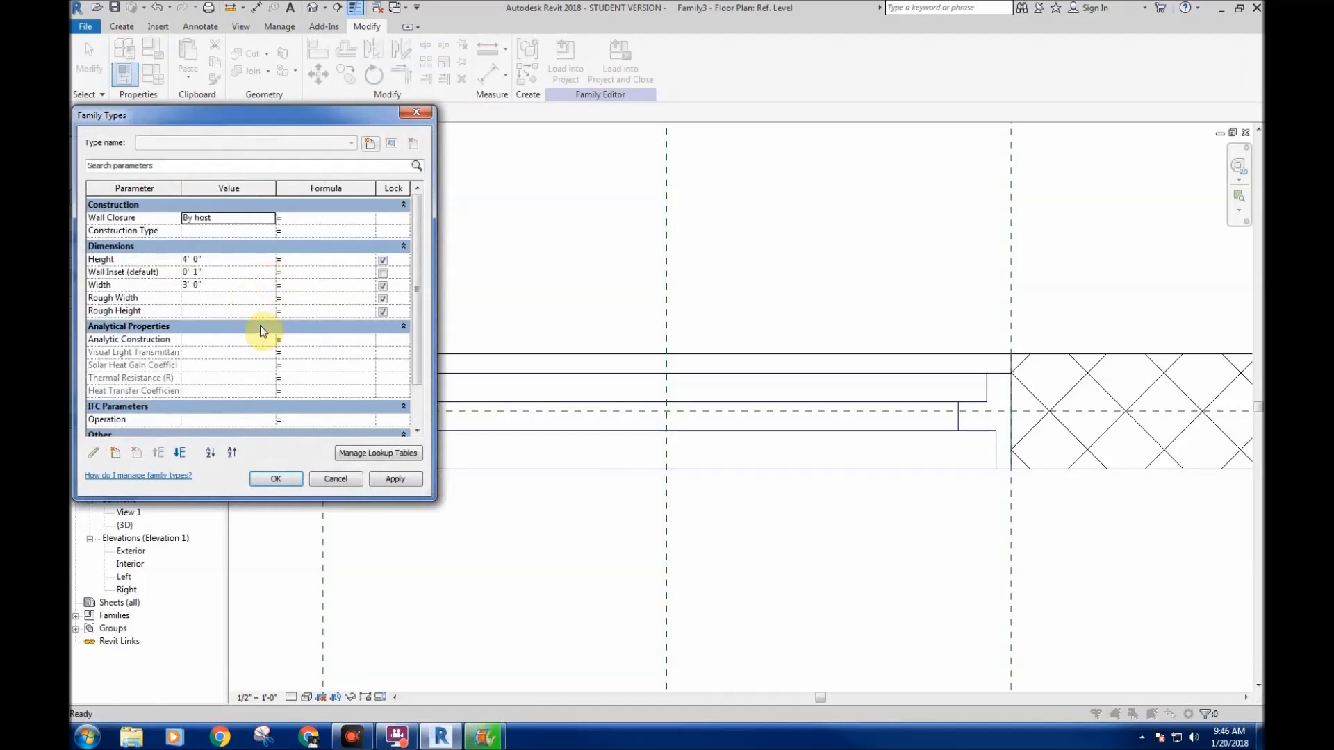
pyautogui.scroll(-1, 421, 264)
pyautogui.scroll(1, 428, 285)
pyautogui.scroll(-1, 429, 278)
pyautogui.scroll(1, 427, 291)
pyautogui.click(204, 258)
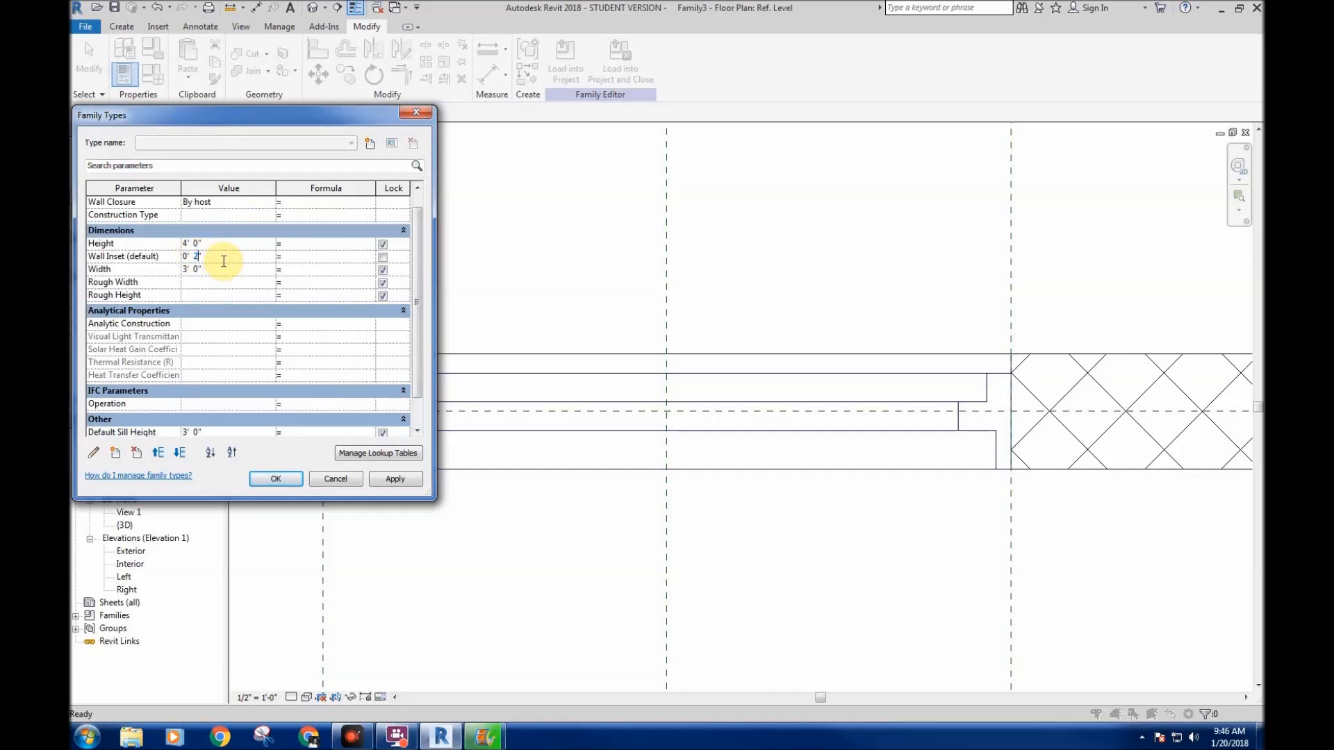
pyautogui.click(395, 479)
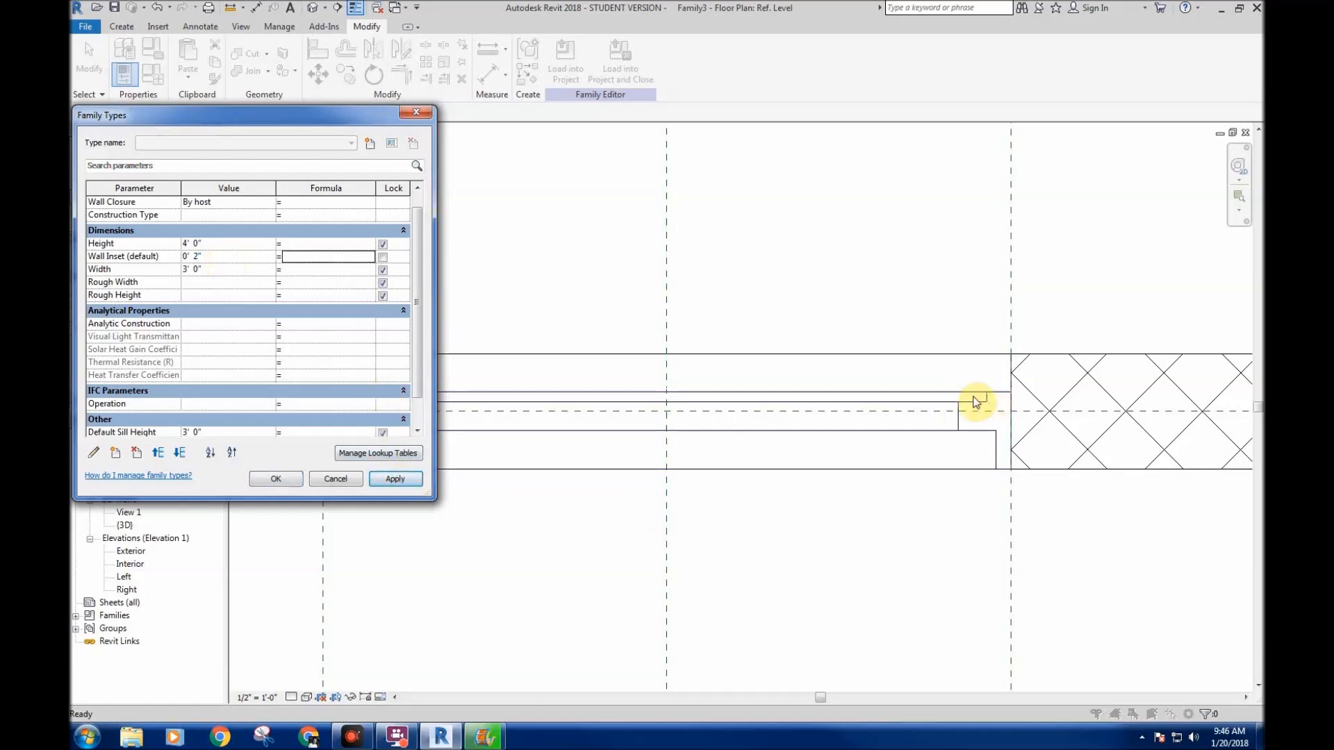
# - Test the frame with Wall Inset at 3" and try 4", applying each value and dismissing the failed change
pyautogui.click(197, 256)
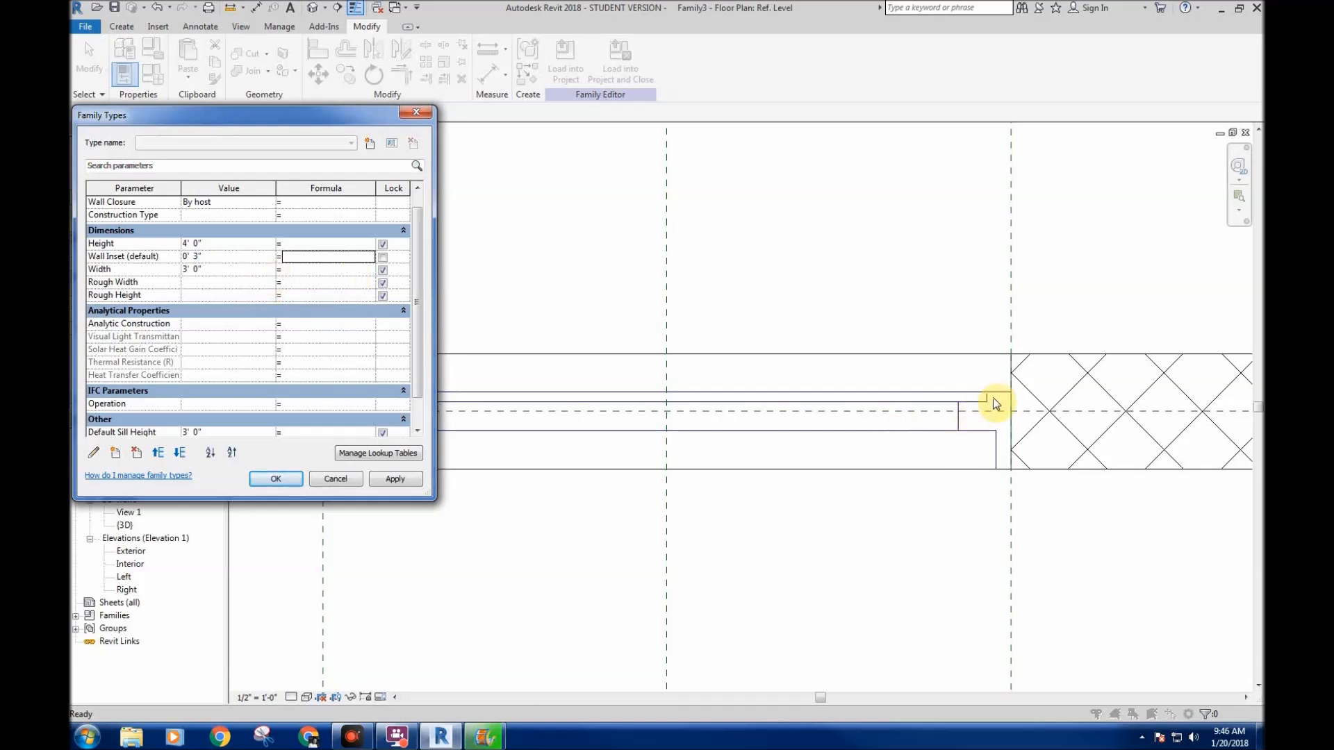
pyautogui.click(395, 480)
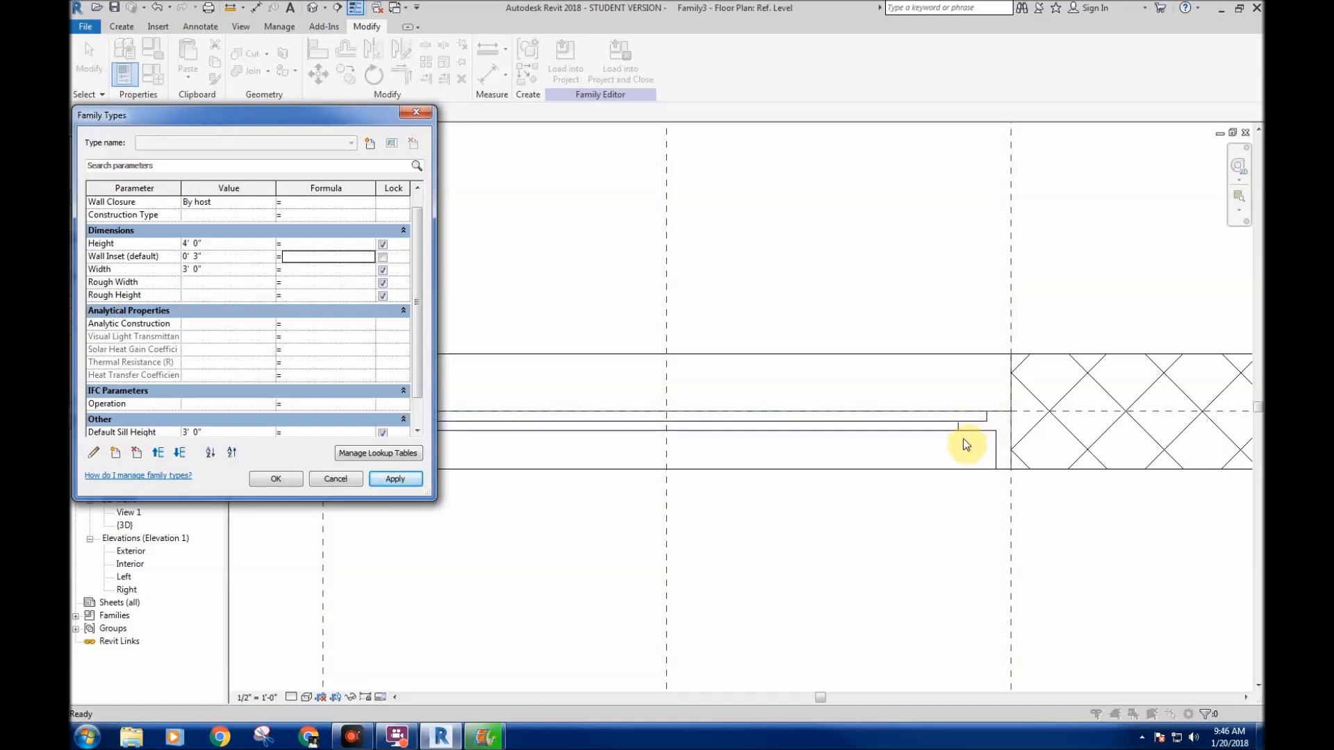
pyautogui.click(201, 256)
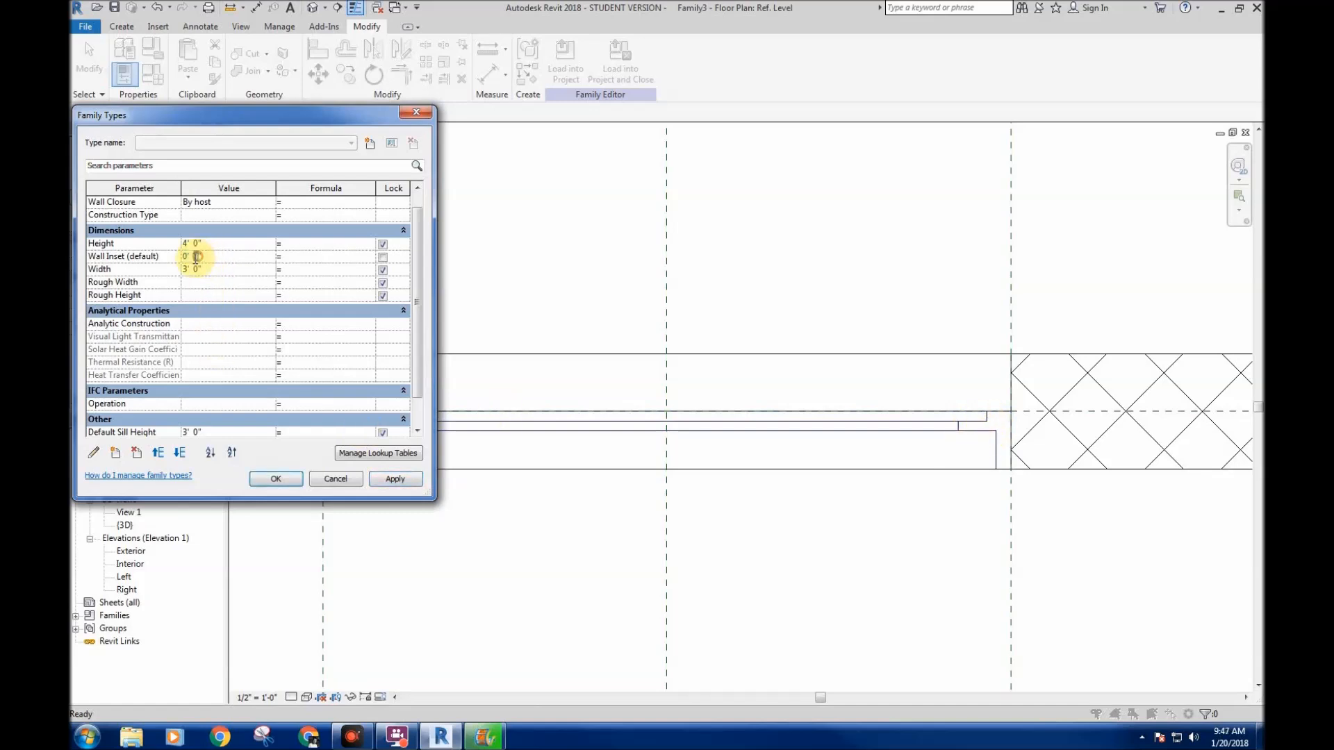
pyautogui.click(391, 479)
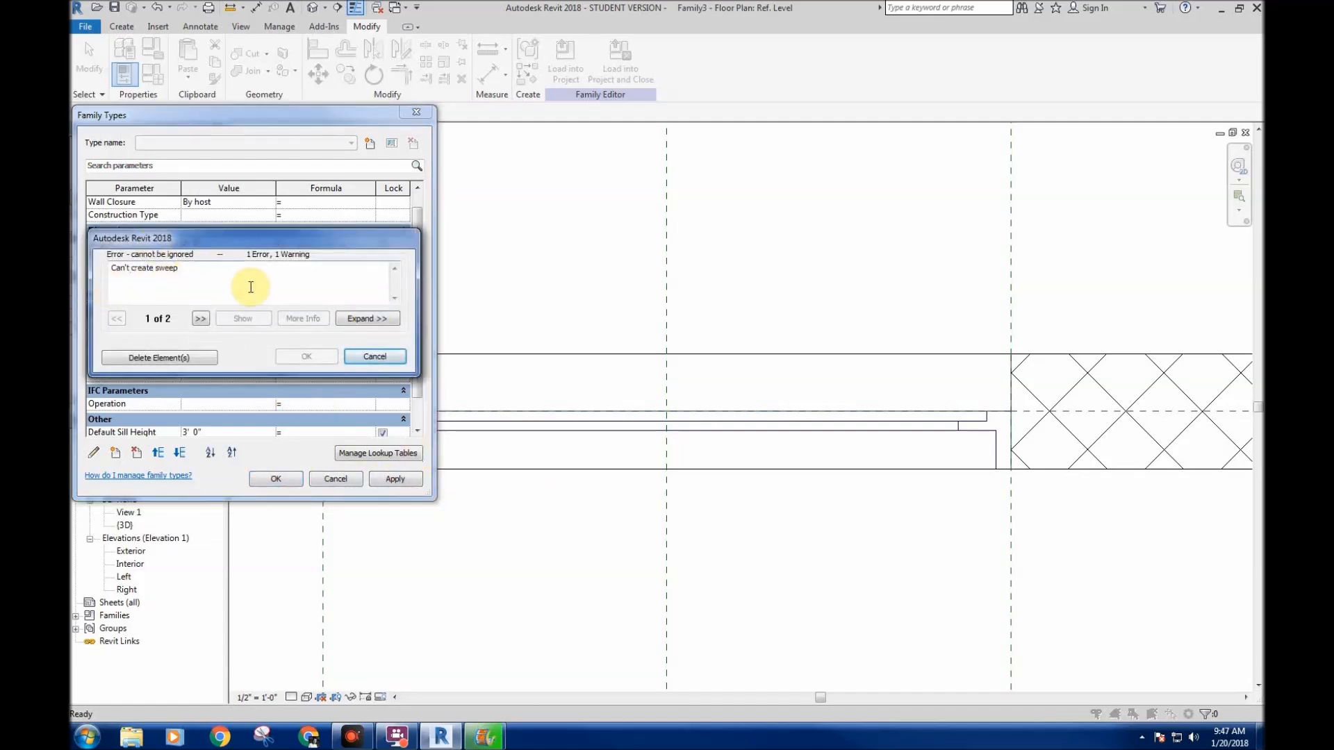
pyautogui.click(389, 361)
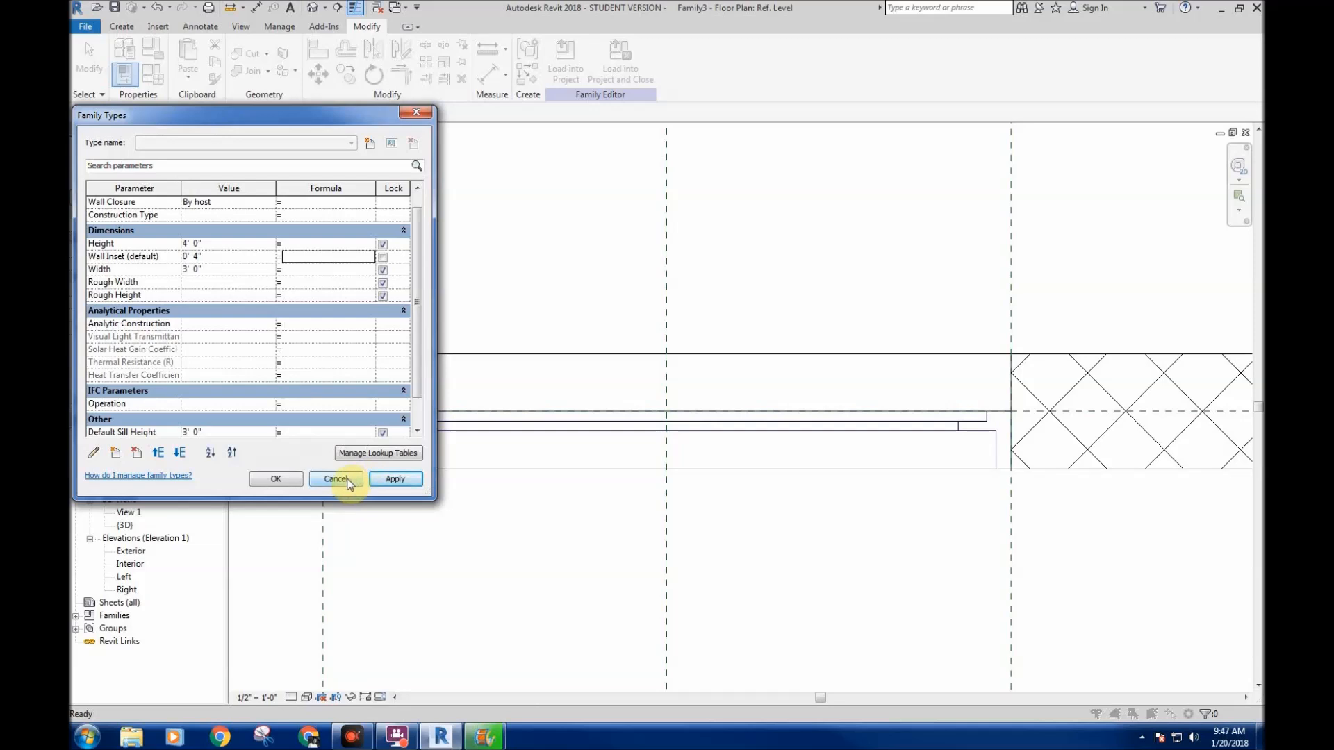
# - Set Wall Inset to 1" and apply it, close Family Types, and undo the recent inset test changes
pyautogui.click(195, 257)
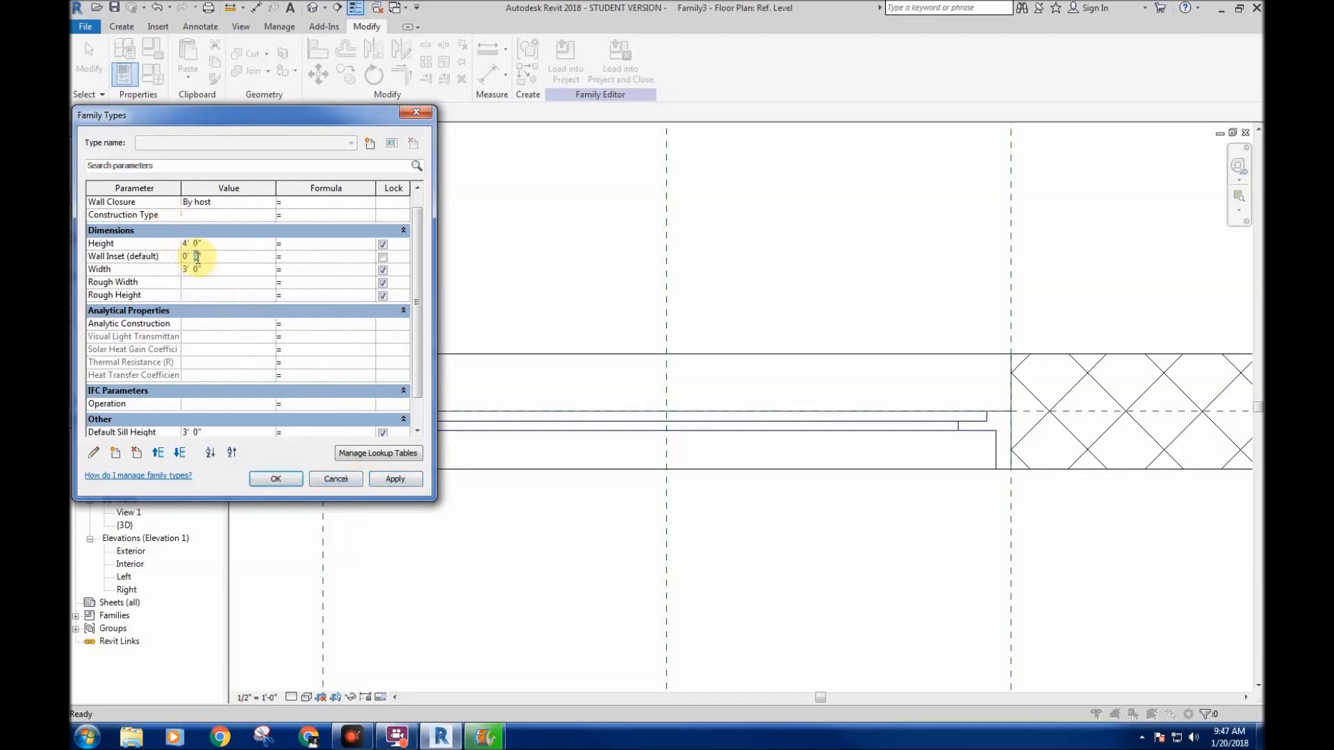
pyautogui.write('1')
pyautogui.click(391, 479)
pyautogui.click(336, 480)
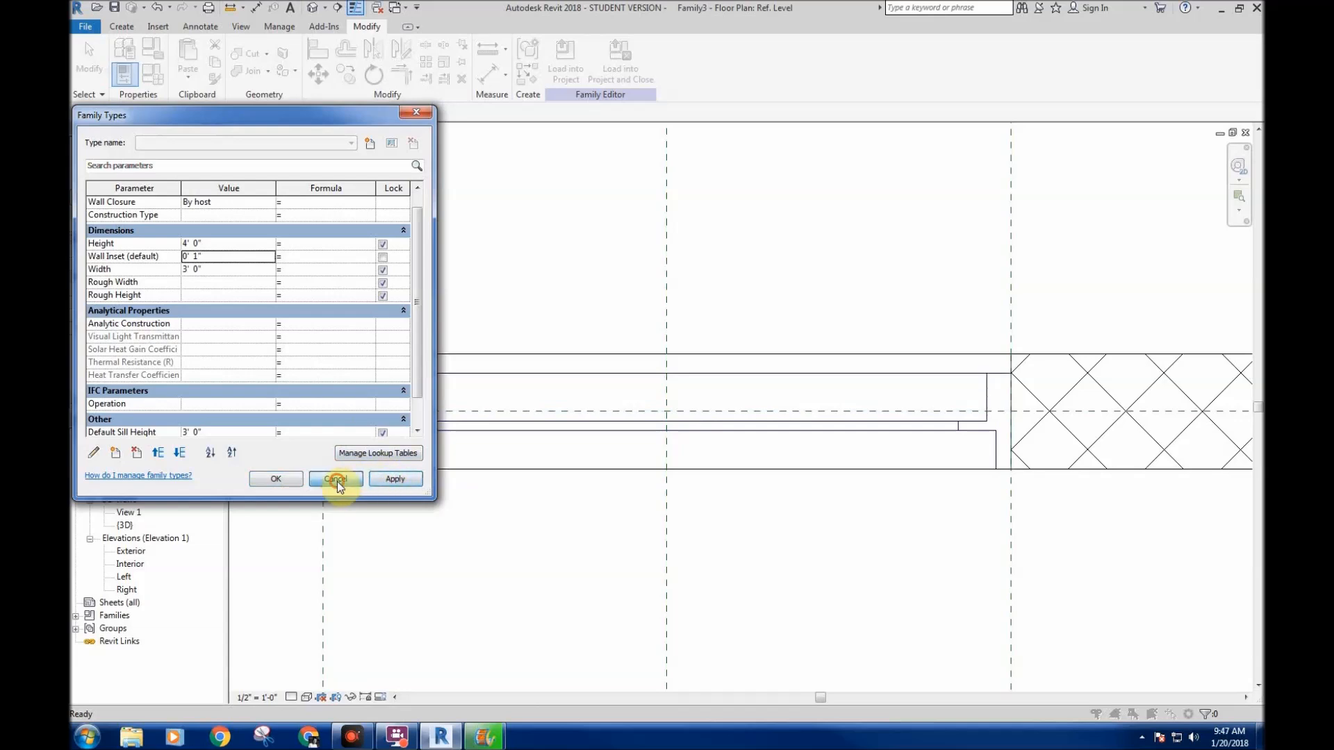
pyautogui.click(155, 9)
pyautogui.click(155, 8)
pyautogui.click(156, 8)
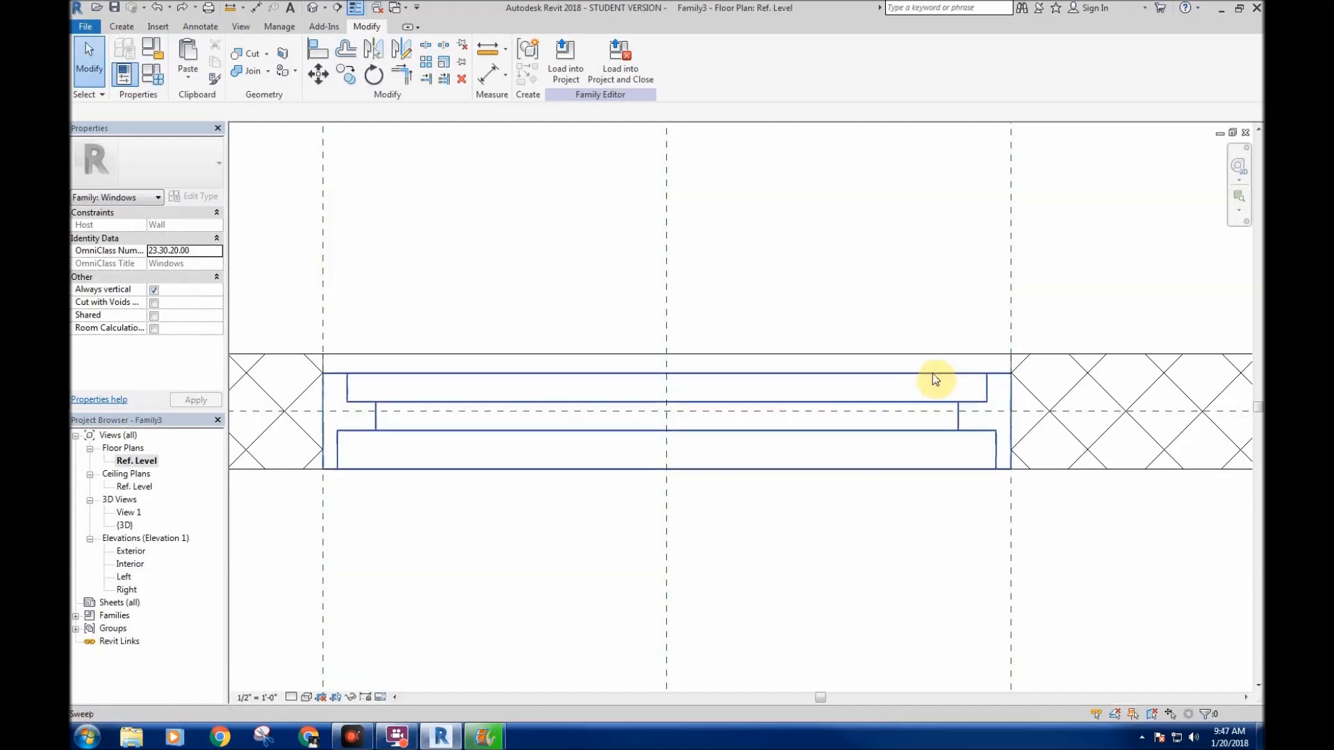
# - Open the window frame sweep for editing and enter the sketch of its profile at the opening's edge
pyautogui.click(929, 375)
pyautogui.doubleClick(914, 364)
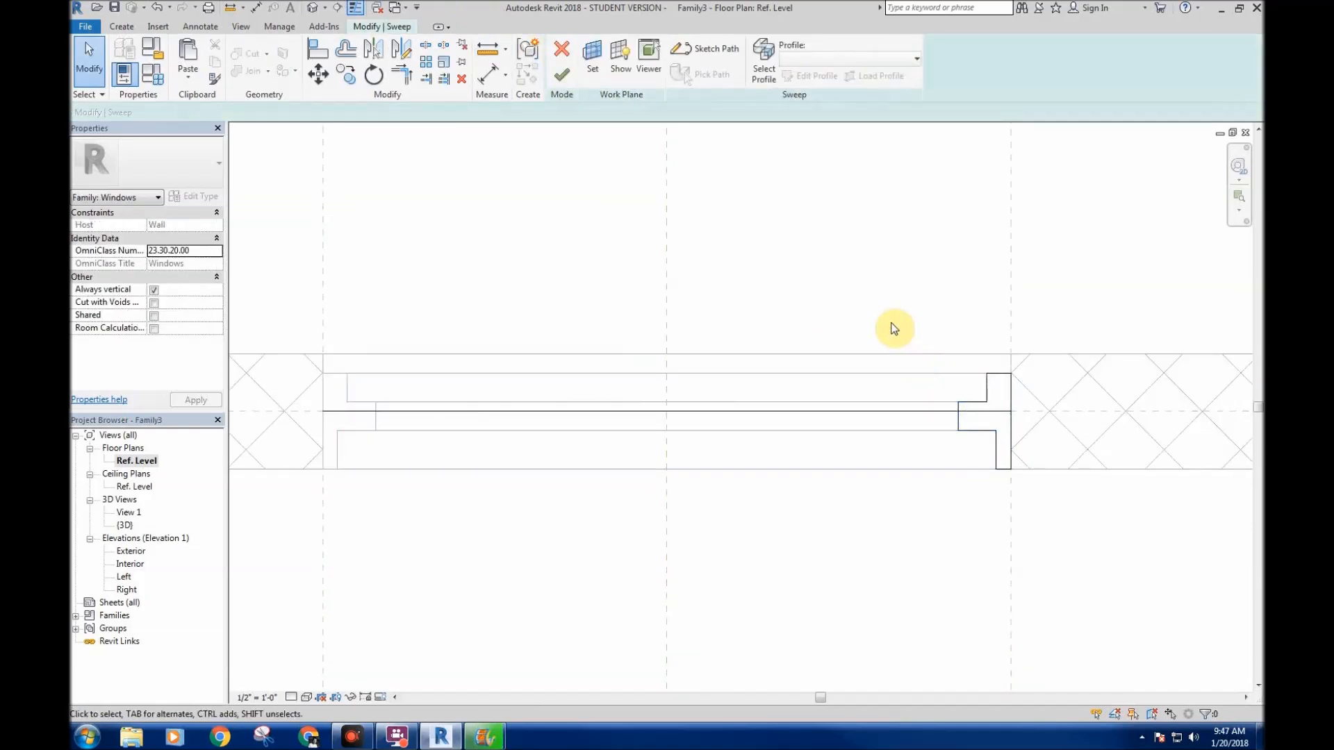
pyautogui.click(809, 80)
pyautogui.scroll(-1, 1090, 321)
pyautogui.moveTo(1070, 332); pyautogui.dragTo(981, 330, button='middle')
pyautogui.moveTo(733, 385); pyautogui.dragTo(694, 420, button='middle')
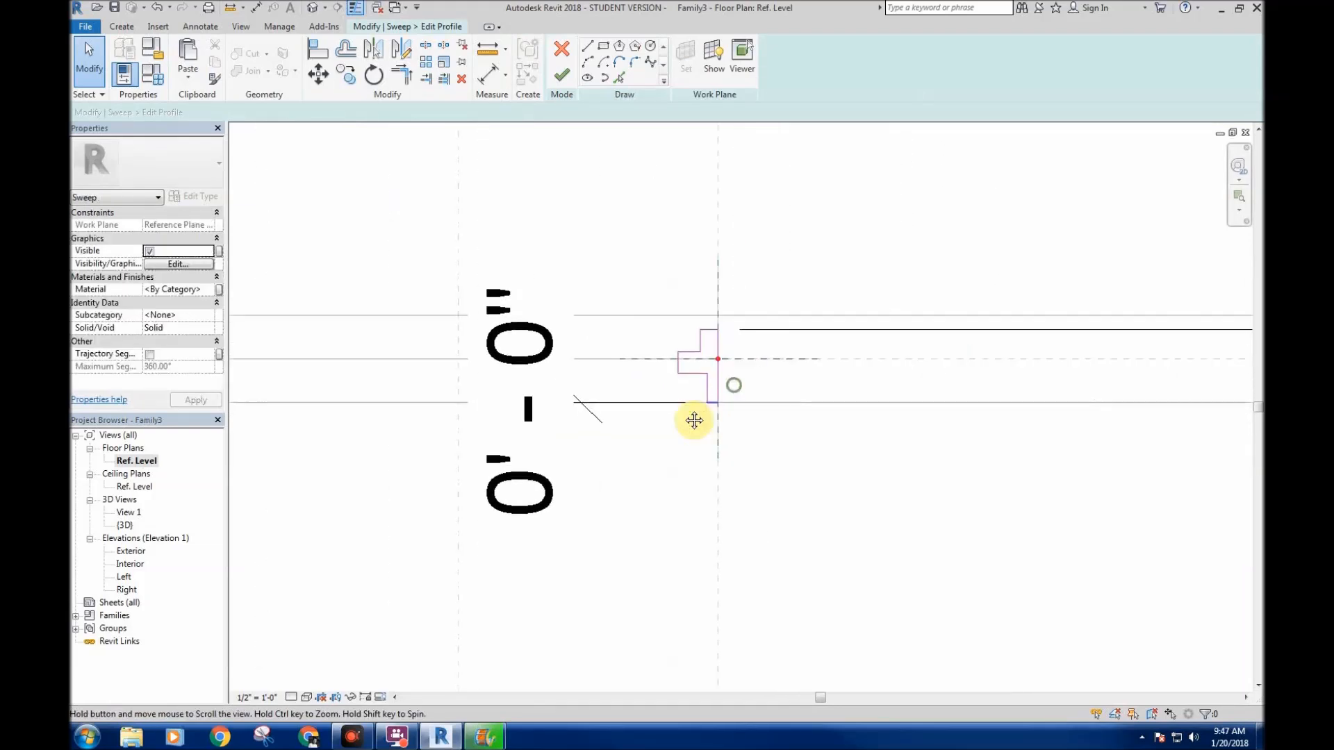
# - Add an aligned dimension across the thickness of the profile's protruding middle section and lock it
pyautogui.scroll(4, 661, 369)
pyautogui.click(484, 78)
pyautogui.click(648, 354)
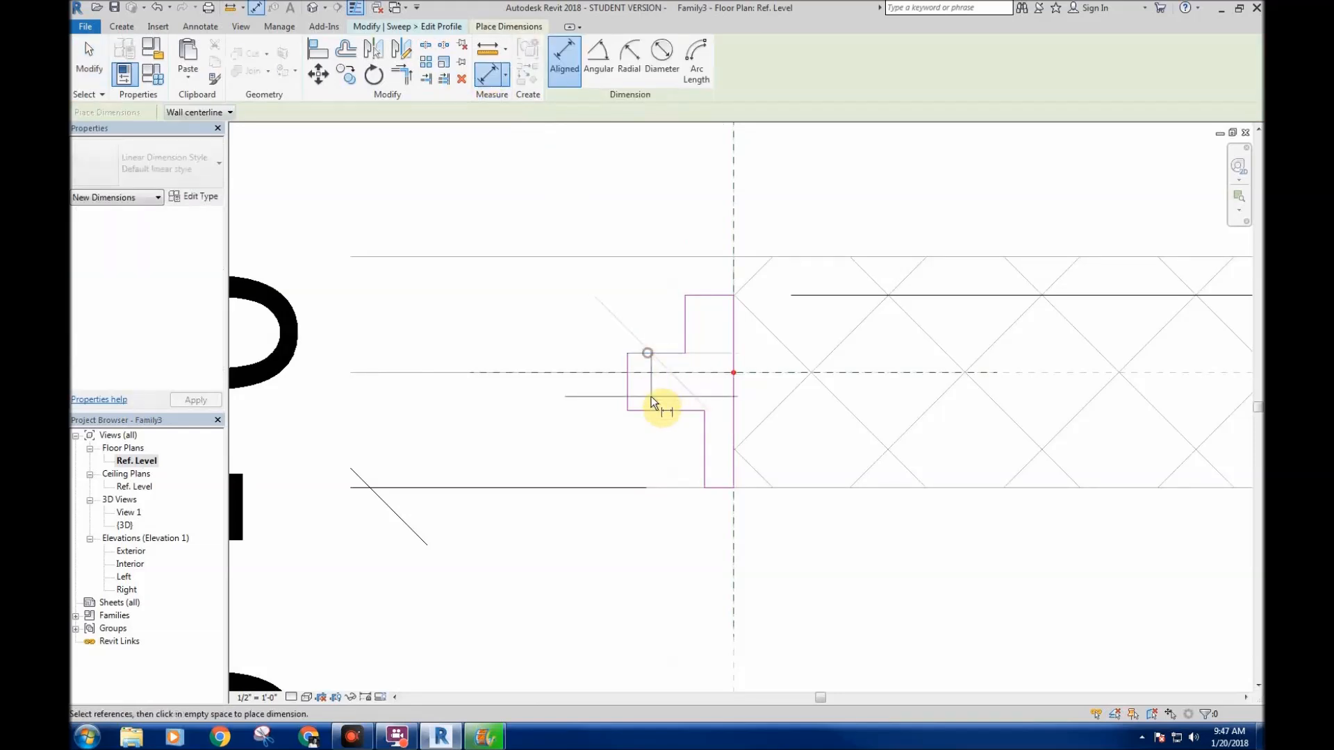
pyautogui.scroll(-5, 660, 414)
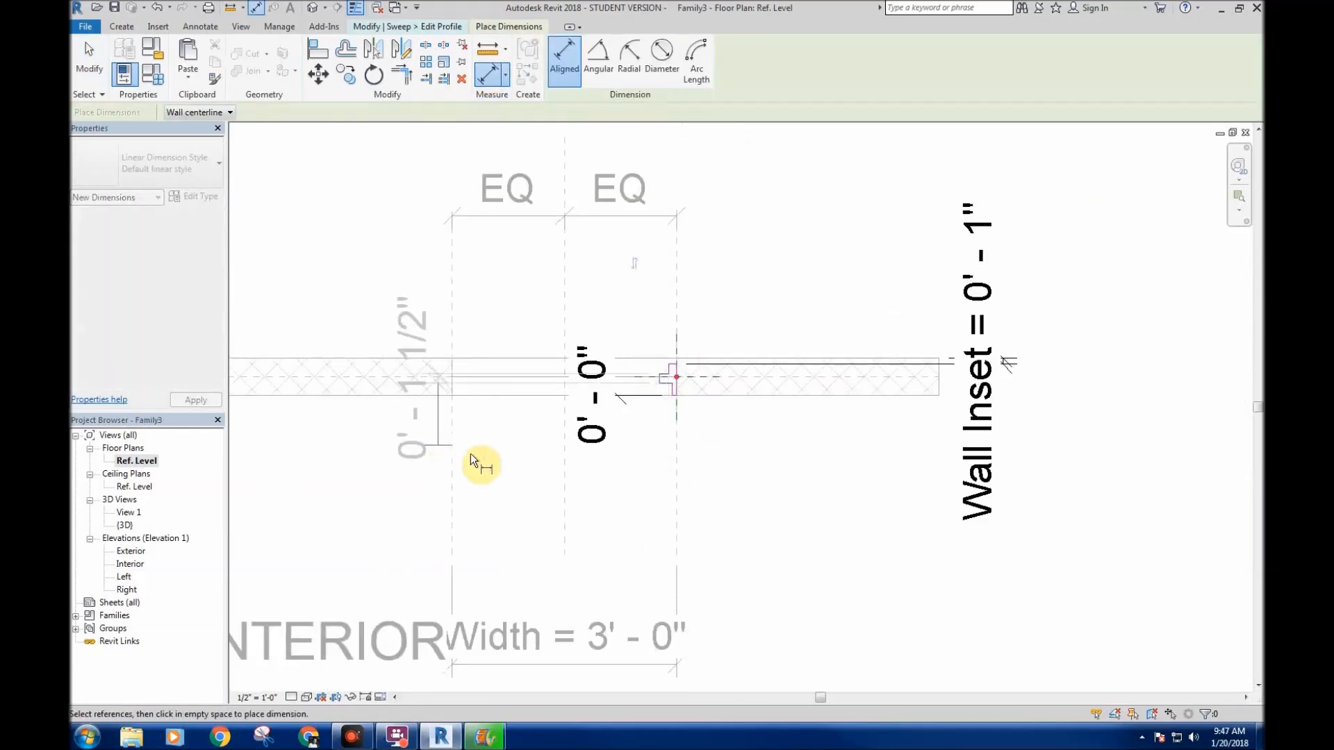
pyautogui.click(511, 447)
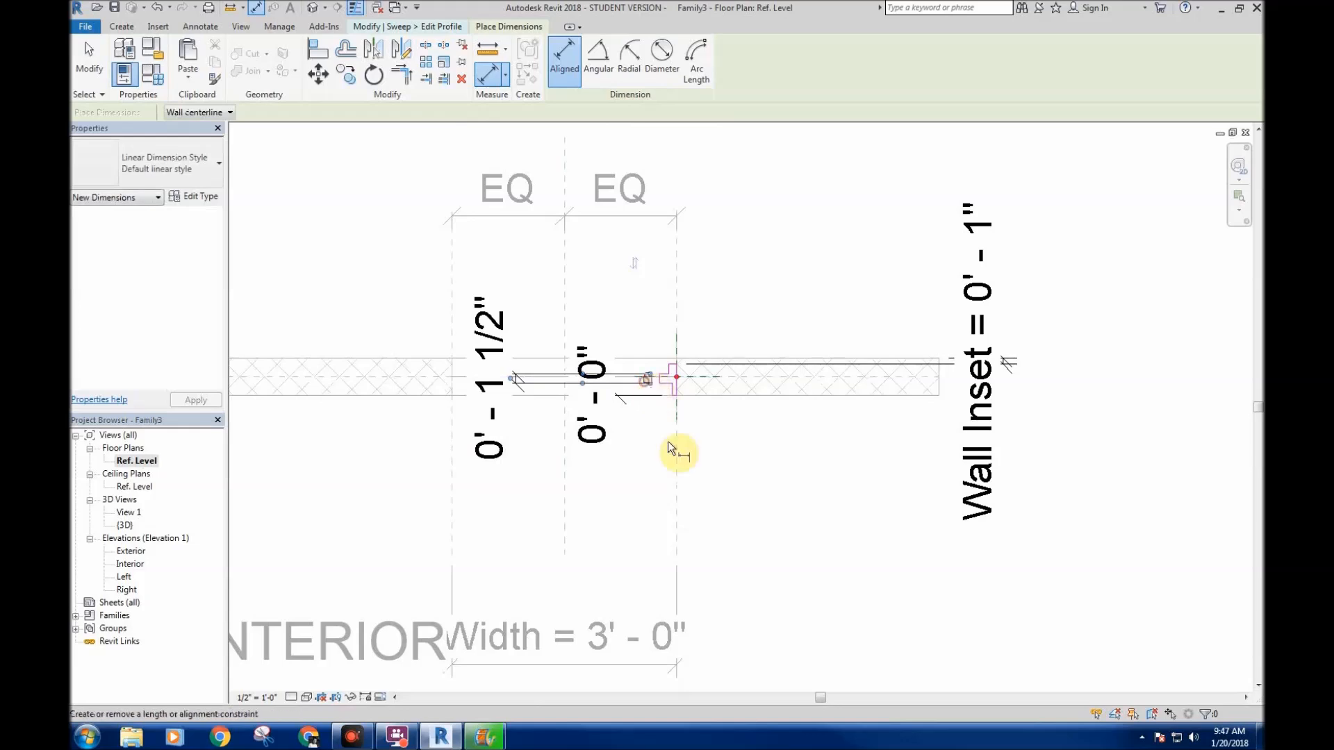
# - Add an aligned dimension between the profile's exterior edge and the exterior side of its protruding middle section
pyautogui.scroll(5, 670, 409)
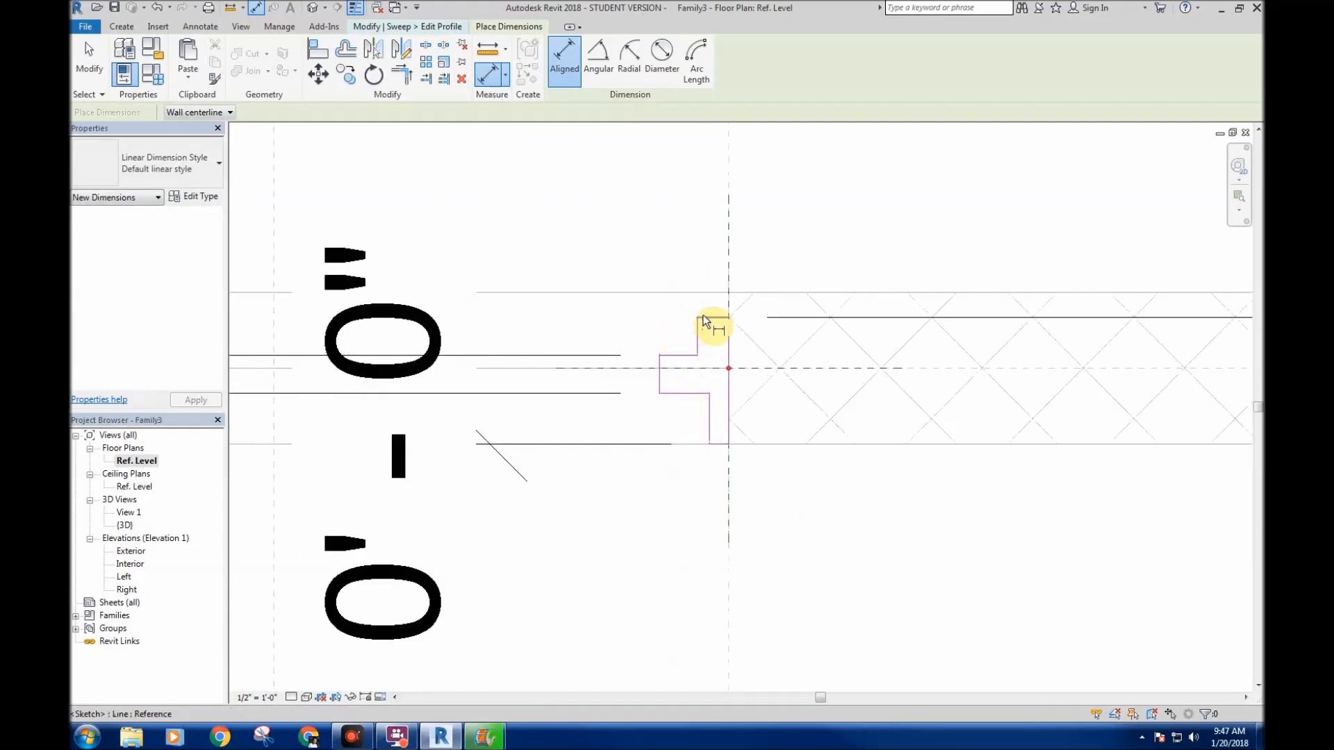
pyautogui.scroll(-3, 632, 411)
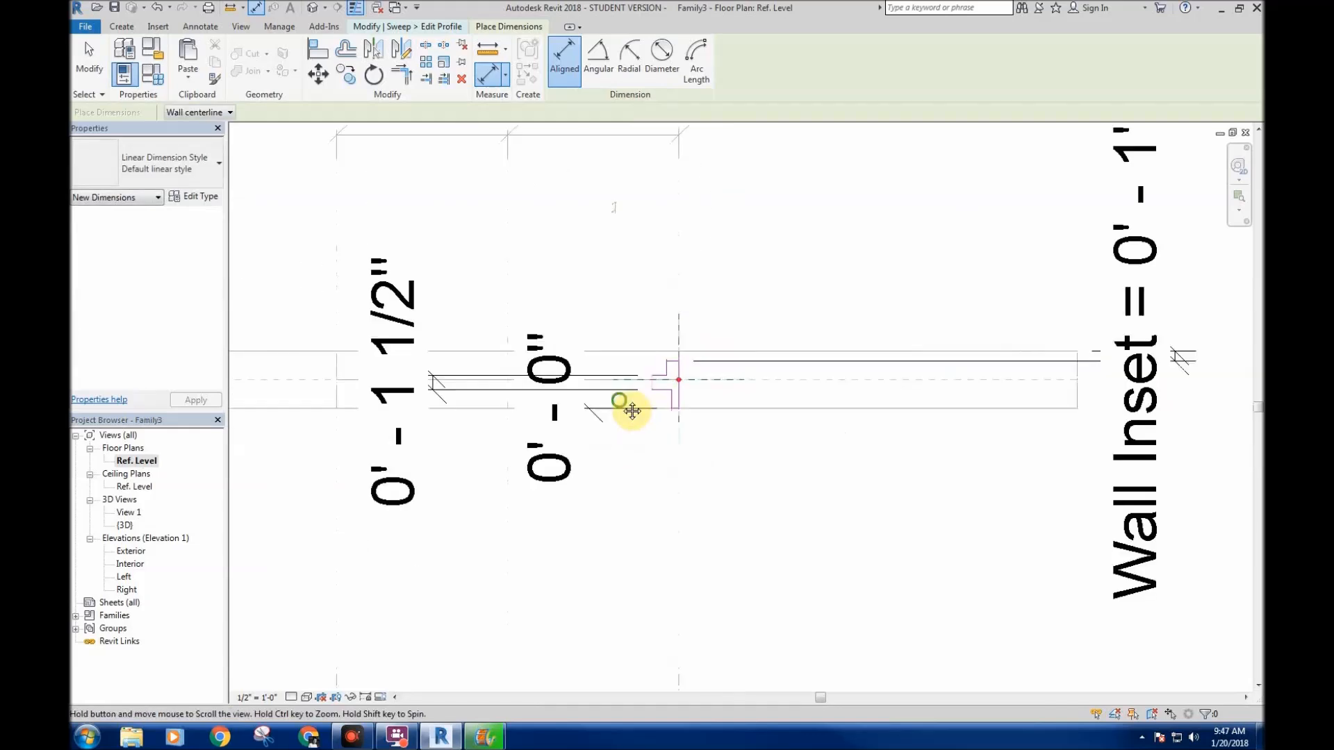
pyautogui.moveTo(632, 411); pyautogui.dragTo(698, 406, button='middle')
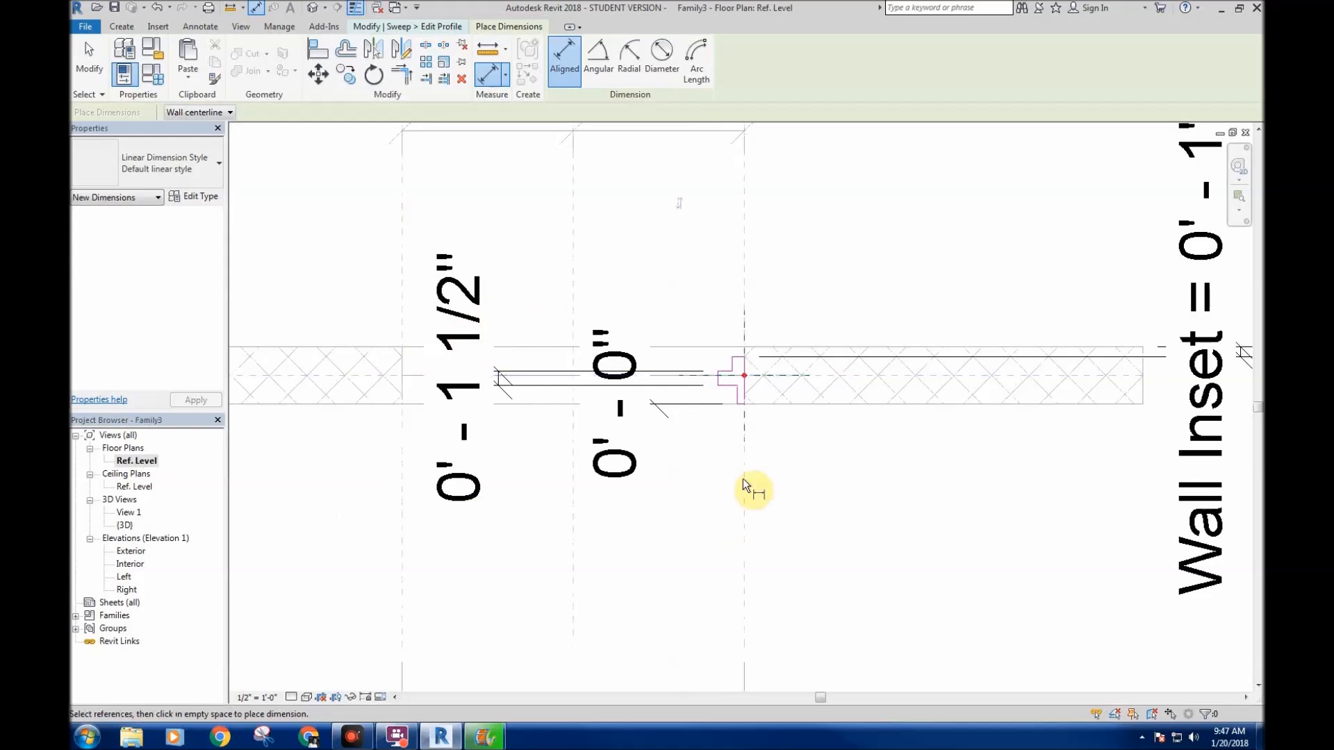
pyautogui.scroll(5, 694, 410)
pyautogui.click(693, 387)
pyautogui.scroll(-4, 723, 381)
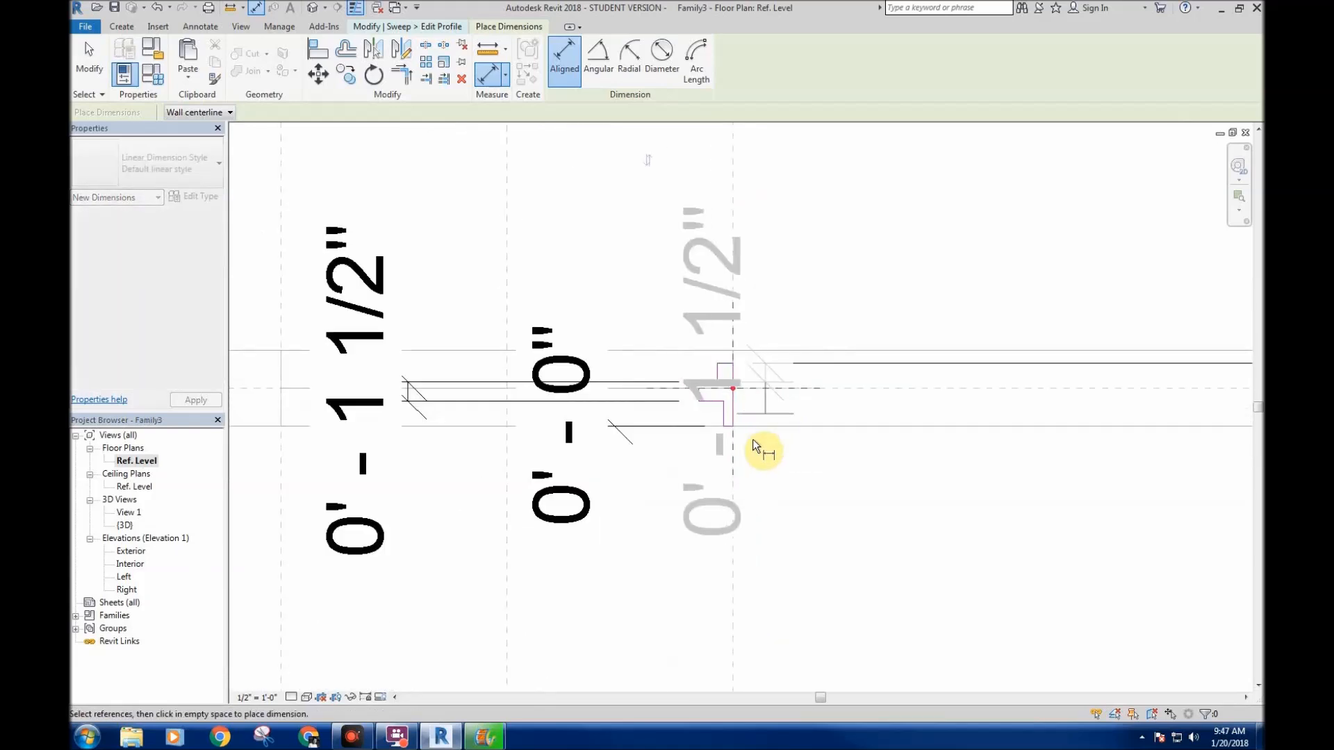
pyautogui.scroll(-4, 753, 441)
pyautogui.scroll(1, 464, 470)
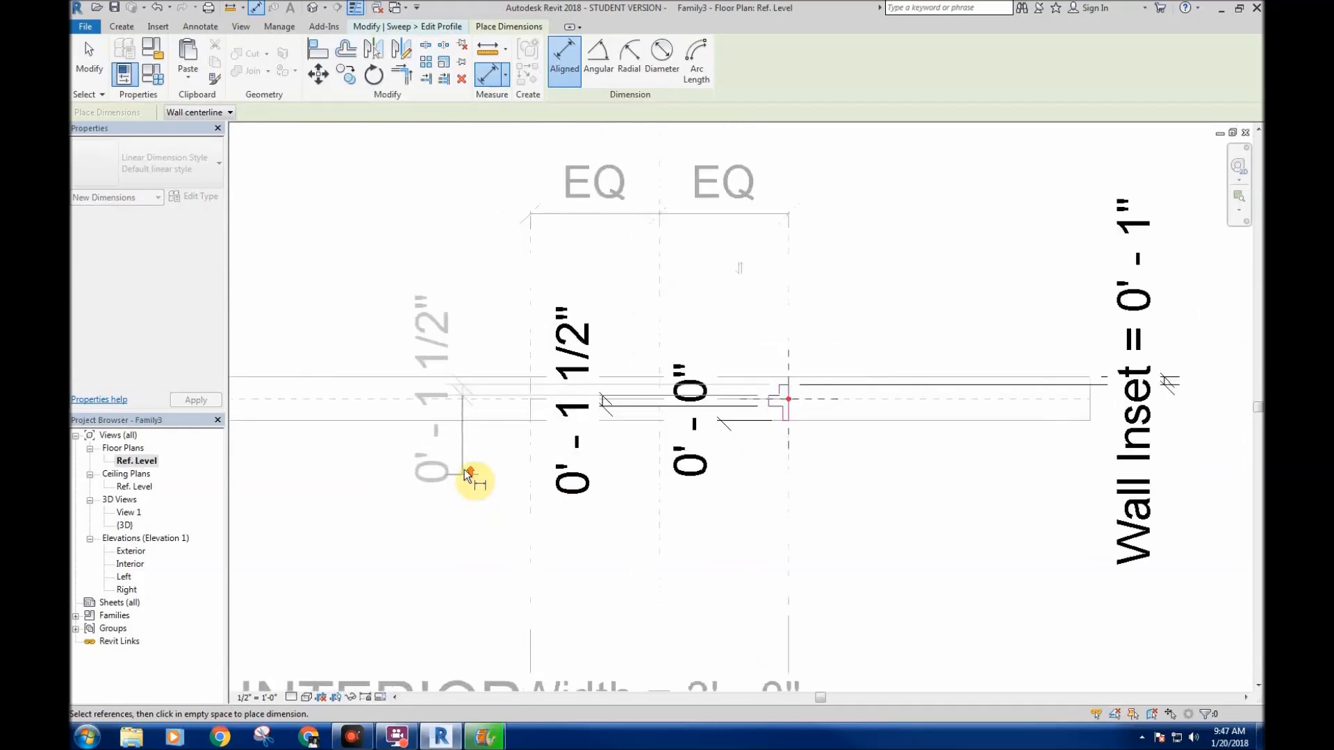
pyautogui.click(479, 481)
pyautogui.scroll(3, 792, 394)
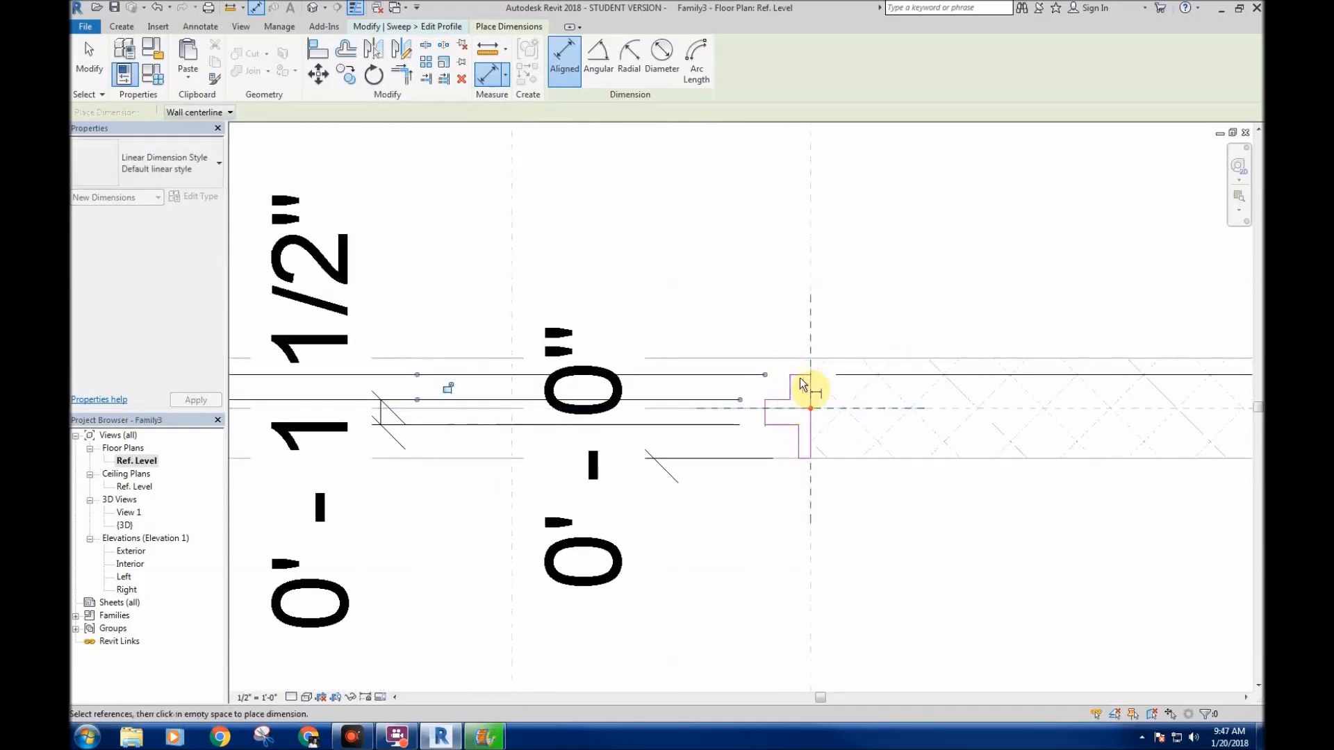
pyautogui.scroll(1, 802, 384)
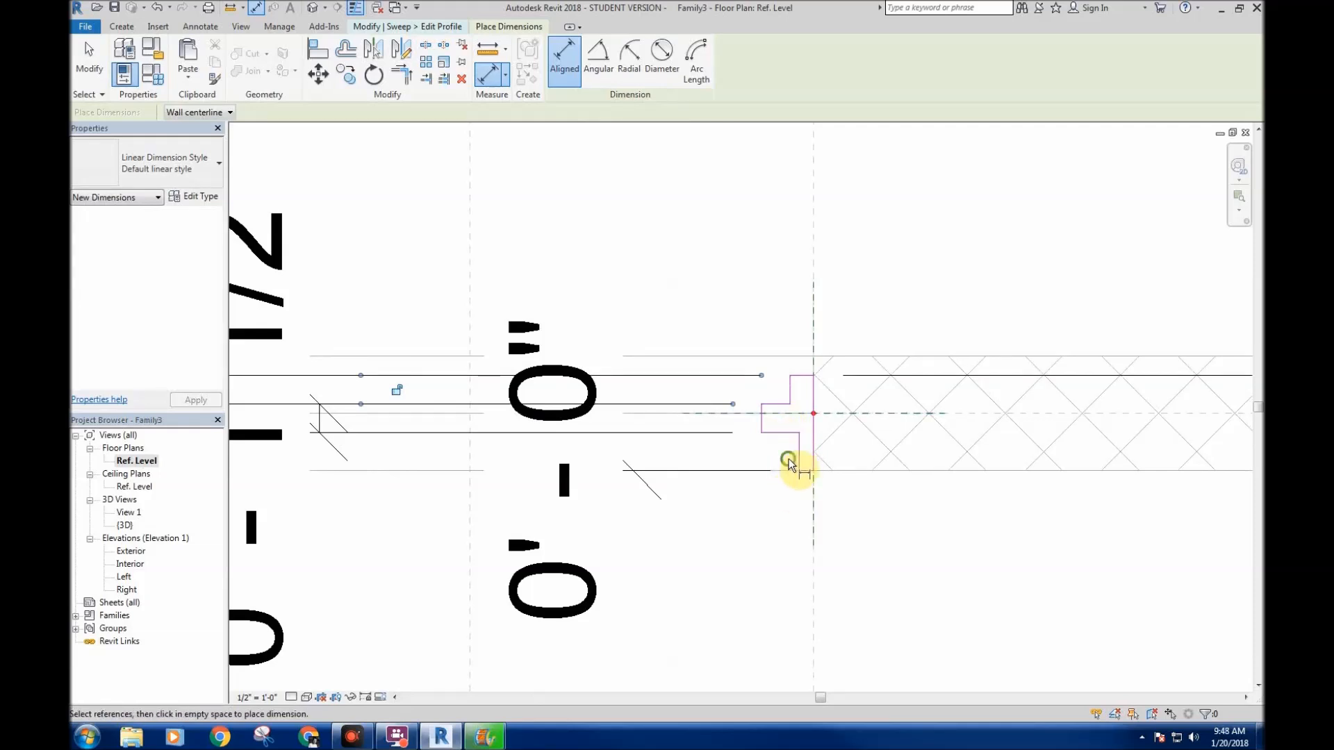
pyautogui.scroll(2, 794, 461)
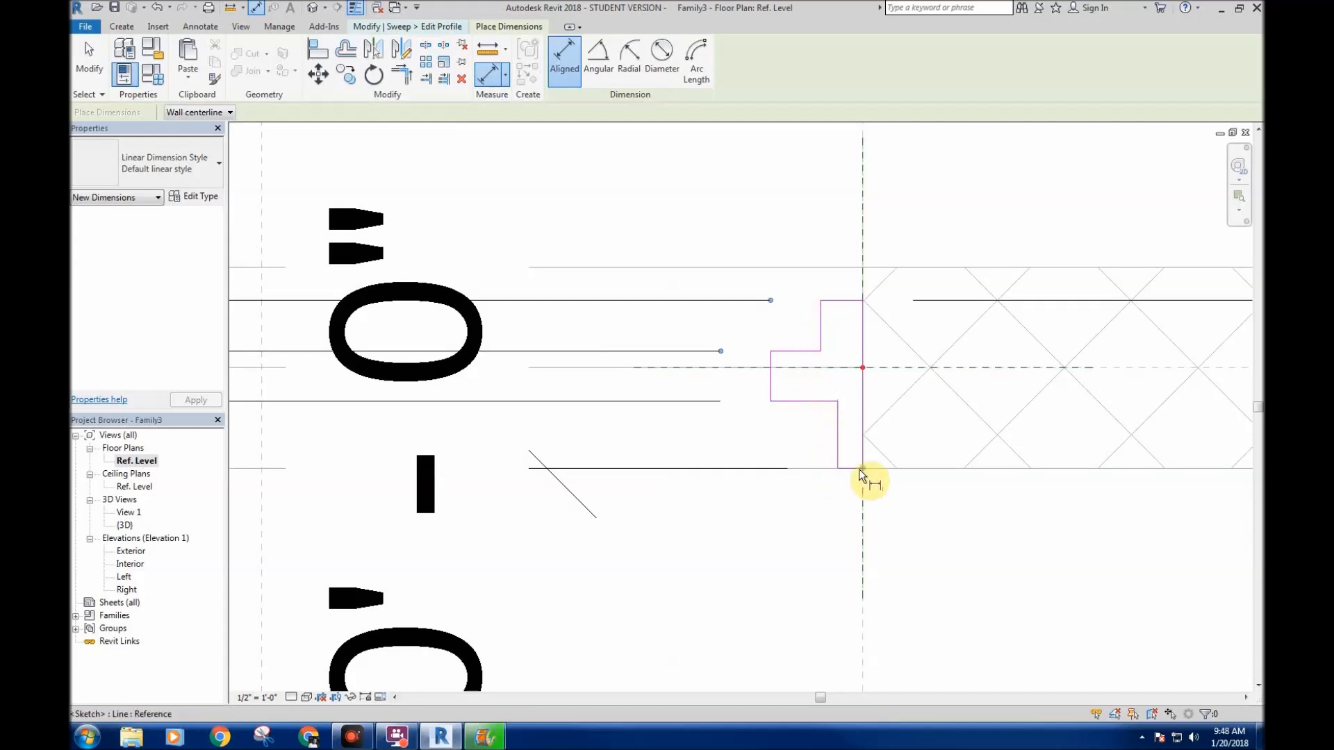
pyautogui.click(841, 302)
pyautogui.click(851, 468)
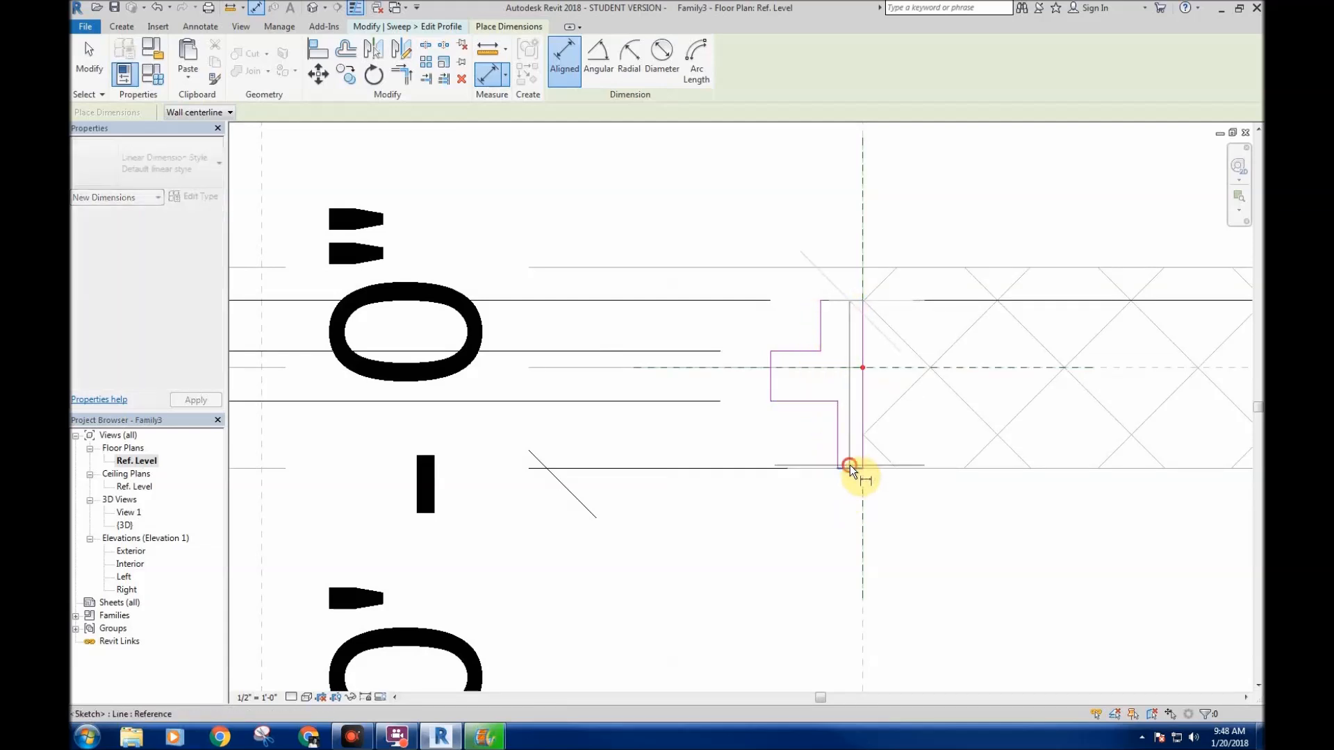
pyautogui.scroll(-3, 903, 461)
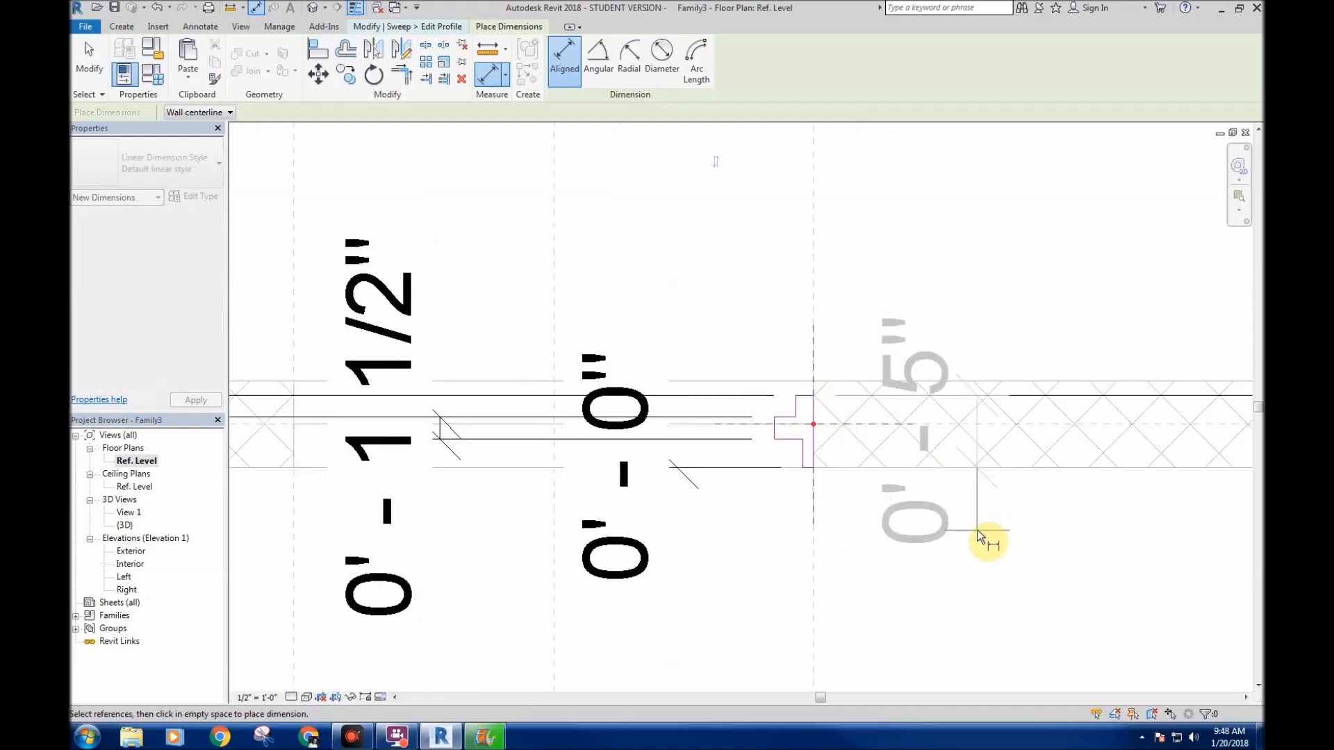
pyautogui.rightClick(941, 506)
pyautogui.click(941, 507)
pyautogui.scroll(3, 776, 468)
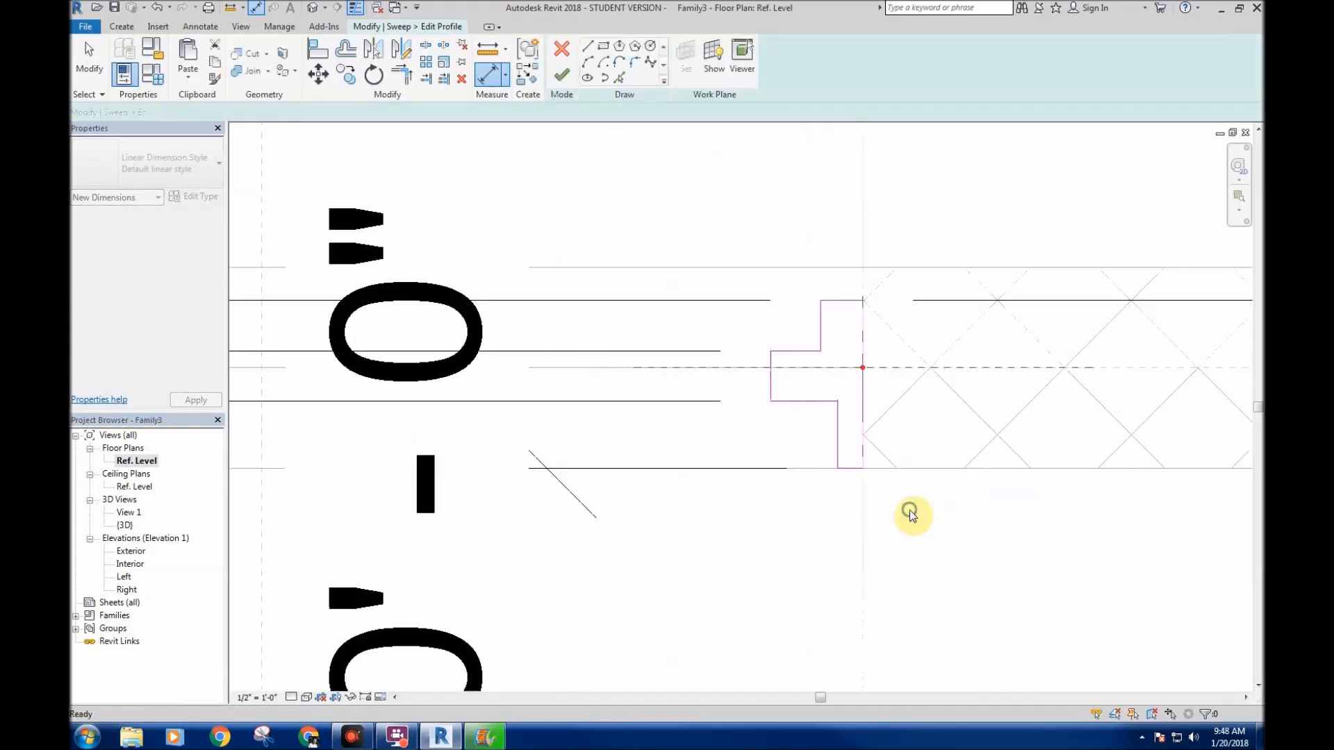
pyautogui.rightClick(1069, 432)
pyautogui.click(1108, 446)
pyautogui.rightClick(910, 511)
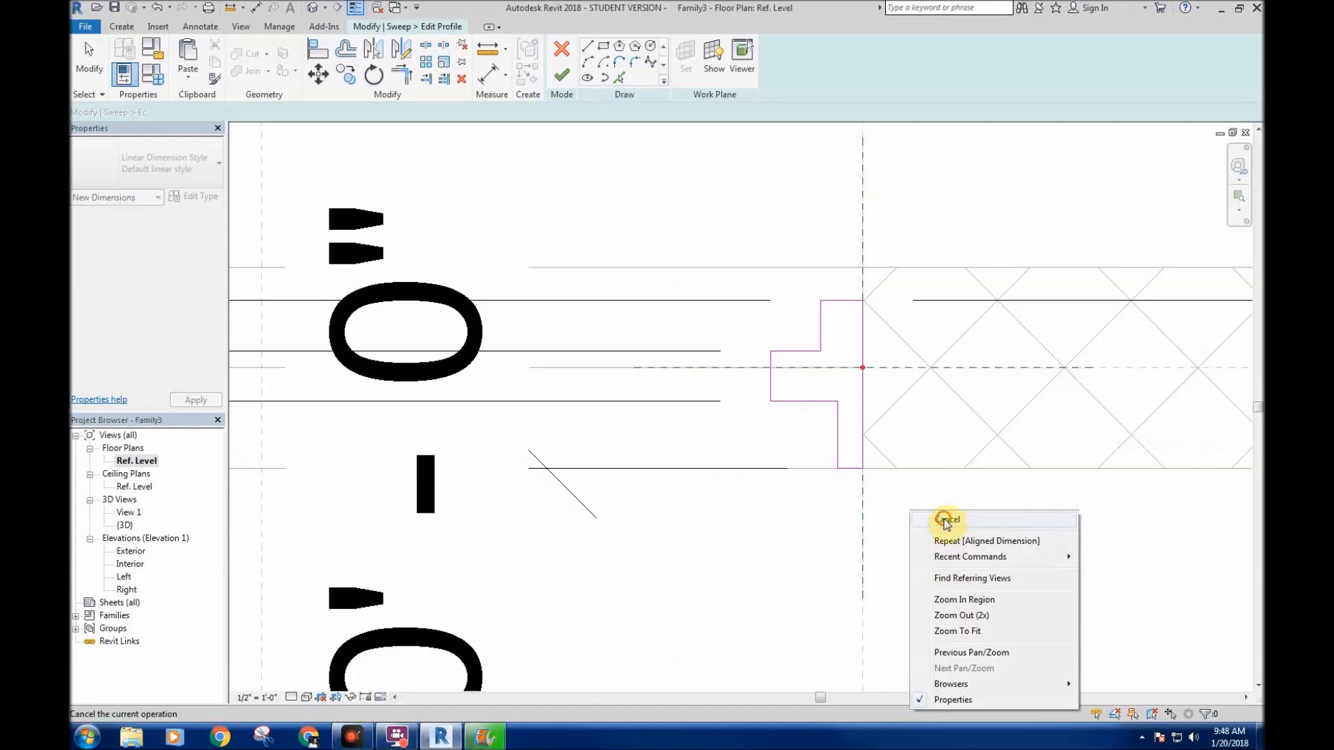
pyautogui.rightClick(1070, 430)
pyautogui.click(1107, 447)
pyautogui.rightClick(679, 289)
pyautogui.click(687, 296)
# - Lock the dimension of the profile's exterior section and finish the profile sketch
pyautogui.scroll(-3, 598, 282)
pyautogui.scroll(-2, 585, 283)
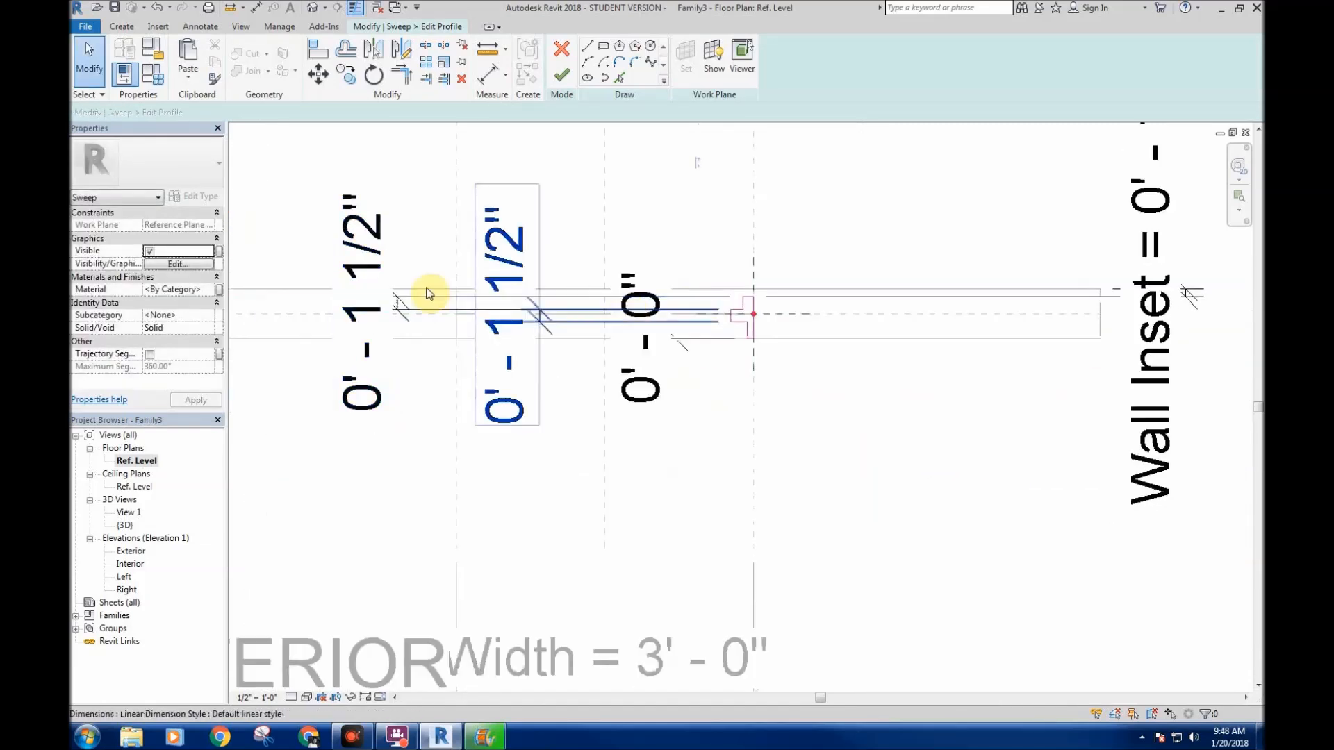
pyautogui.click(386, 259)
pyautogui.click(575, 306)
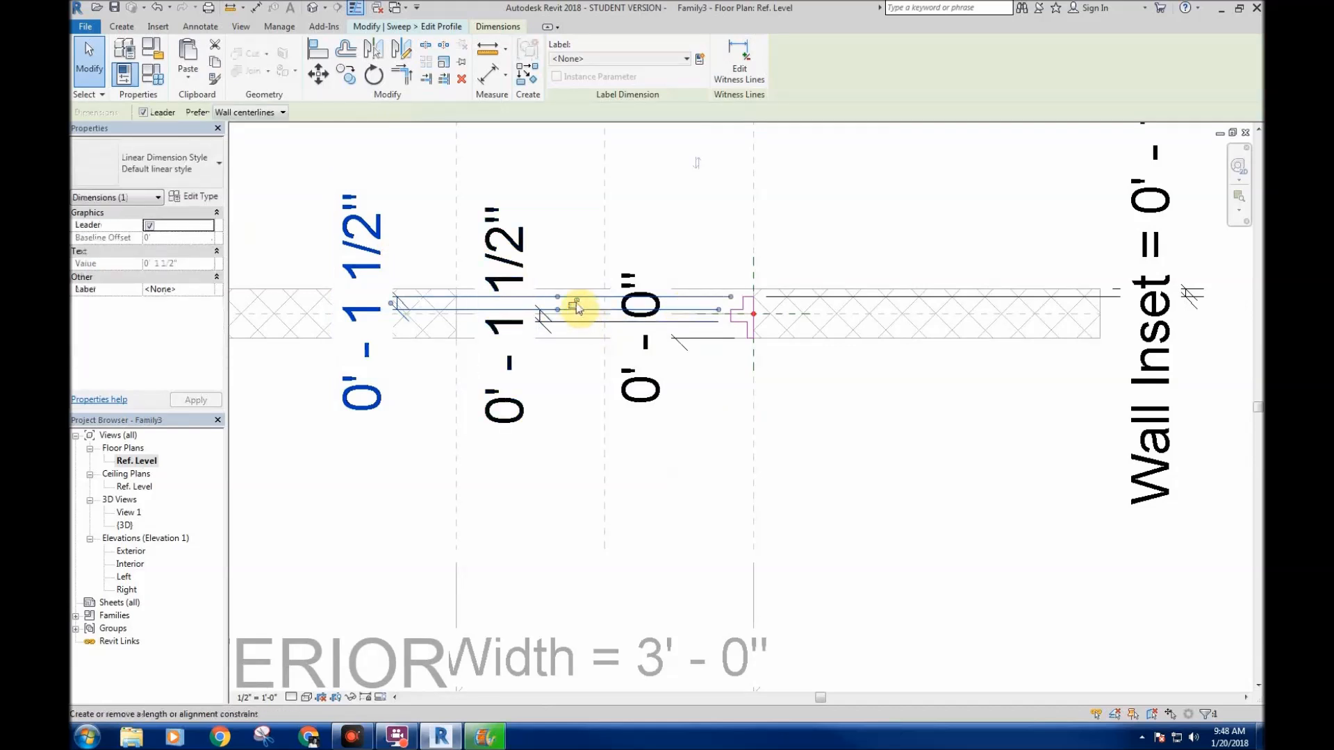
pyautogui.click(698, 472)
pyautogui.moveTo(714, 479); pyautogui.dragTo(698, 484, button='middle')
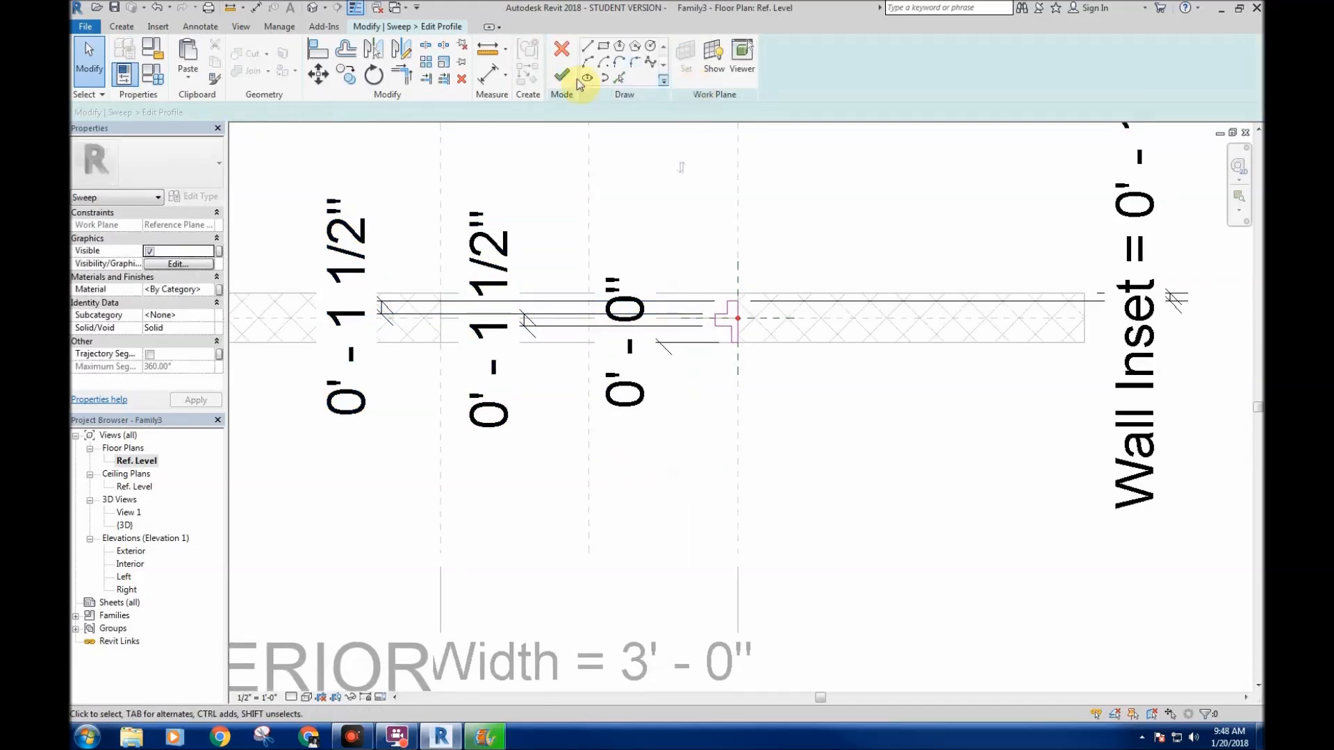
pyautogui.click(554, 81)
# - Set Wall Inset to 2" in Family Types and apply it to the sweep profile, accepting the change
pyautogui.scroll(4, 715, 289)
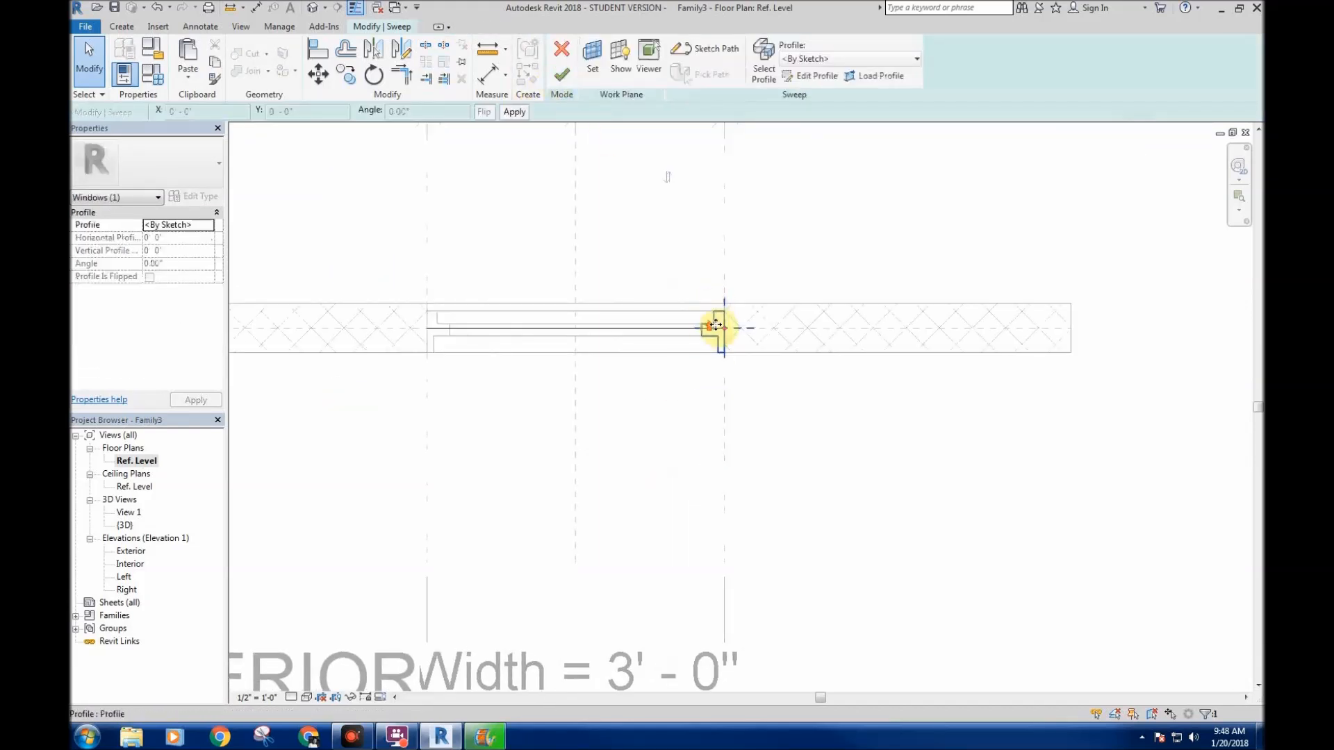
pyautogui.moveTo(667, 300); pyautogui.dragTo(729, 293, button='middle')
pyautogui.moveTo(596, 236); pyautogui.dragTo(665, 249, button='middle')
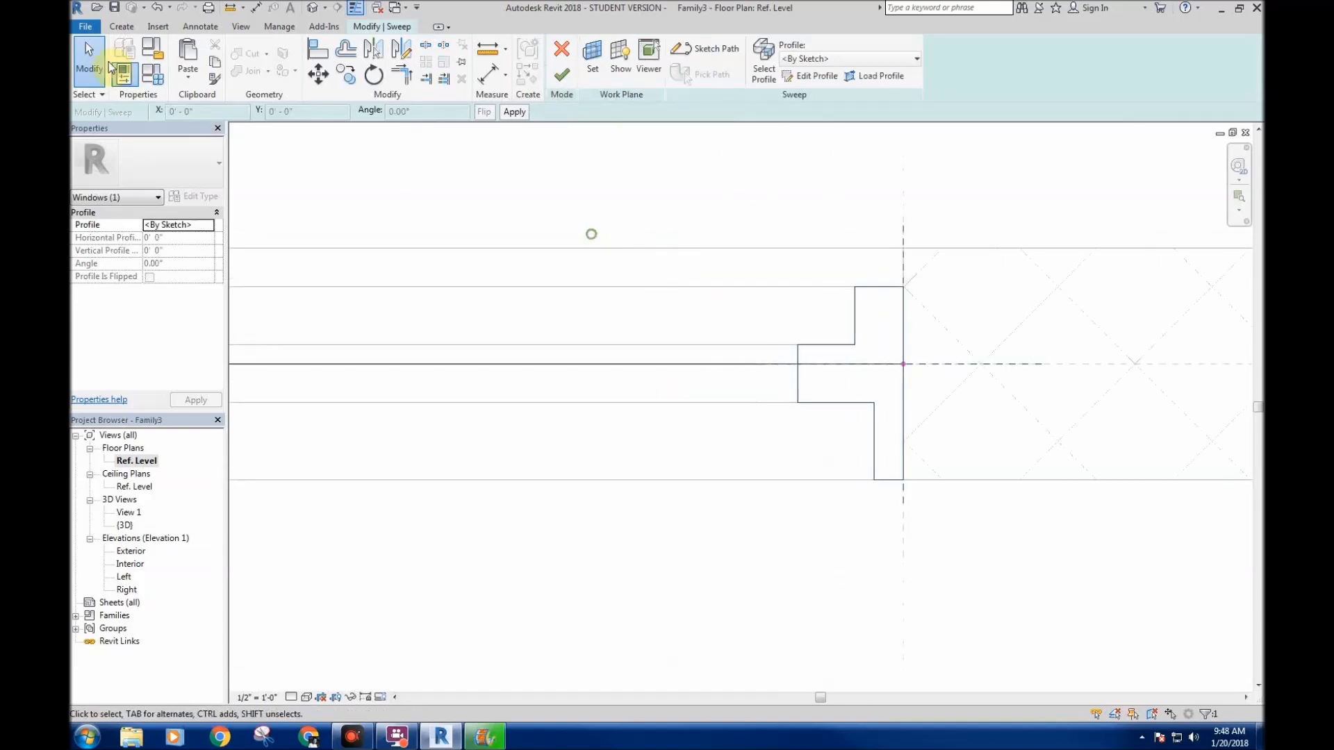
pyautogui.click(156, 79)
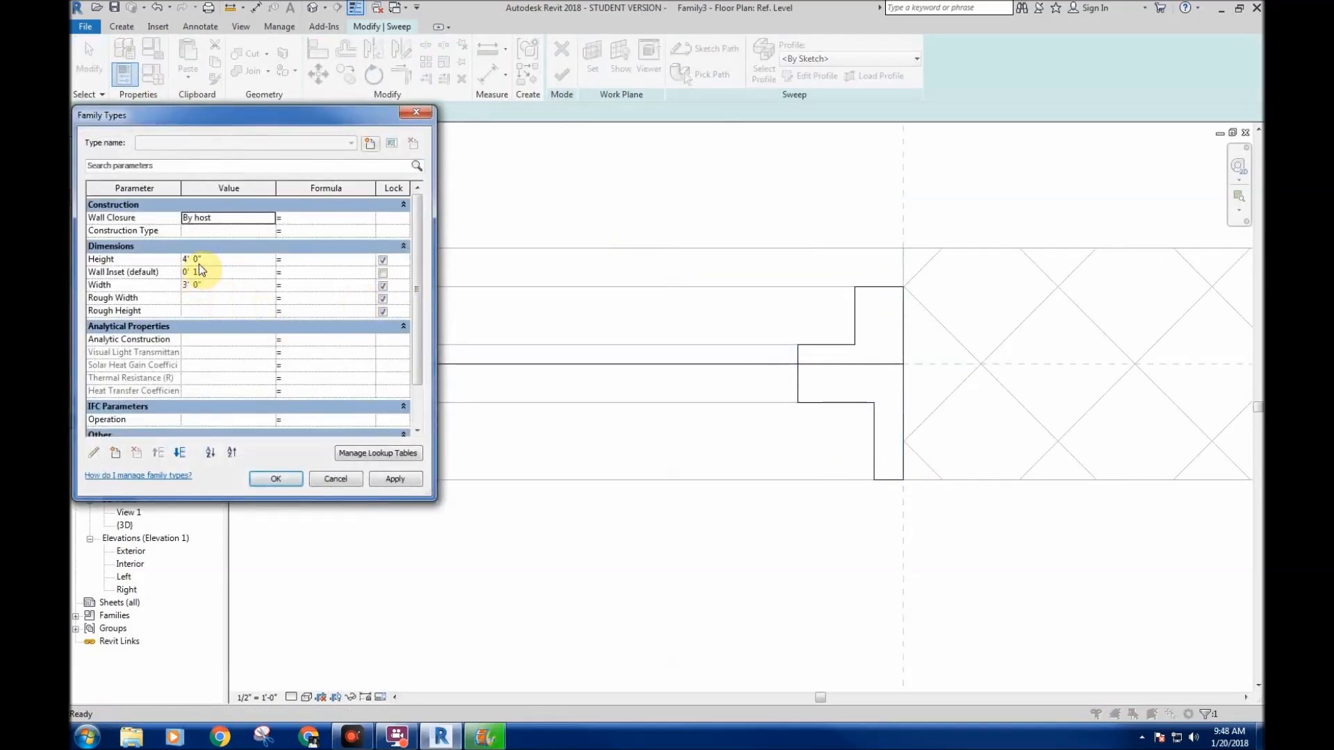
pyautogui.click(195, 273)
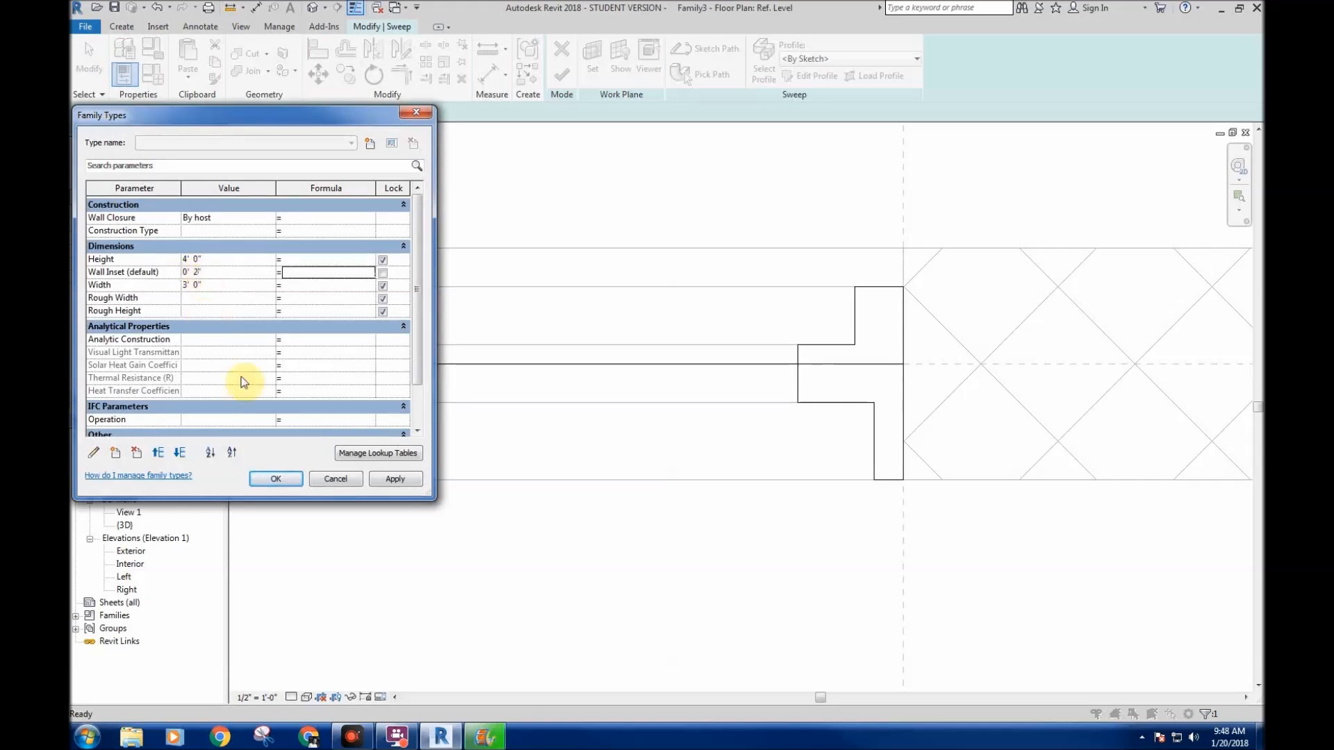
pyautogui.click(406, 480)
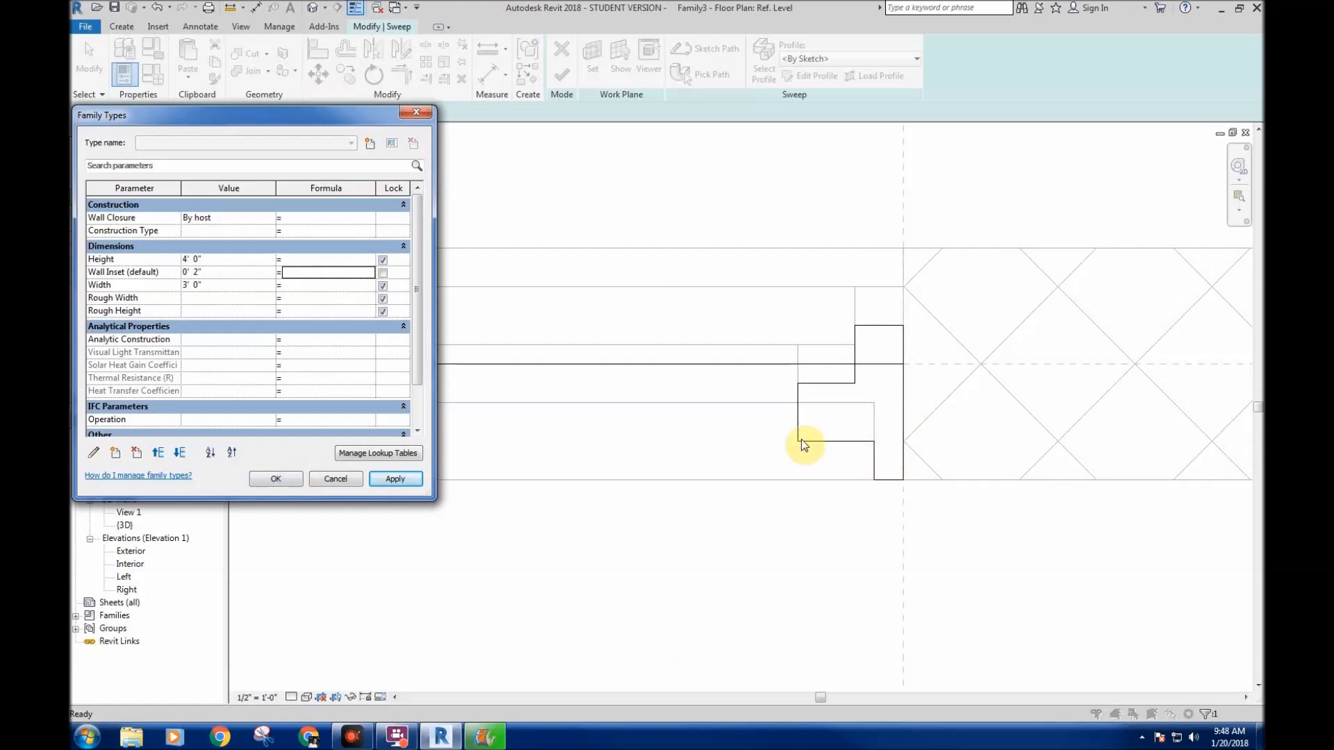
pyautogui.click(268, 479)
# - Measure the wall's thickness between its interior and exterior faces with an aligned dimension without placing it
pyautogui.moveTo(673, 315); pyautogui.dragTo(544, 280, button='middle')
pyautogui.click(490, 73)
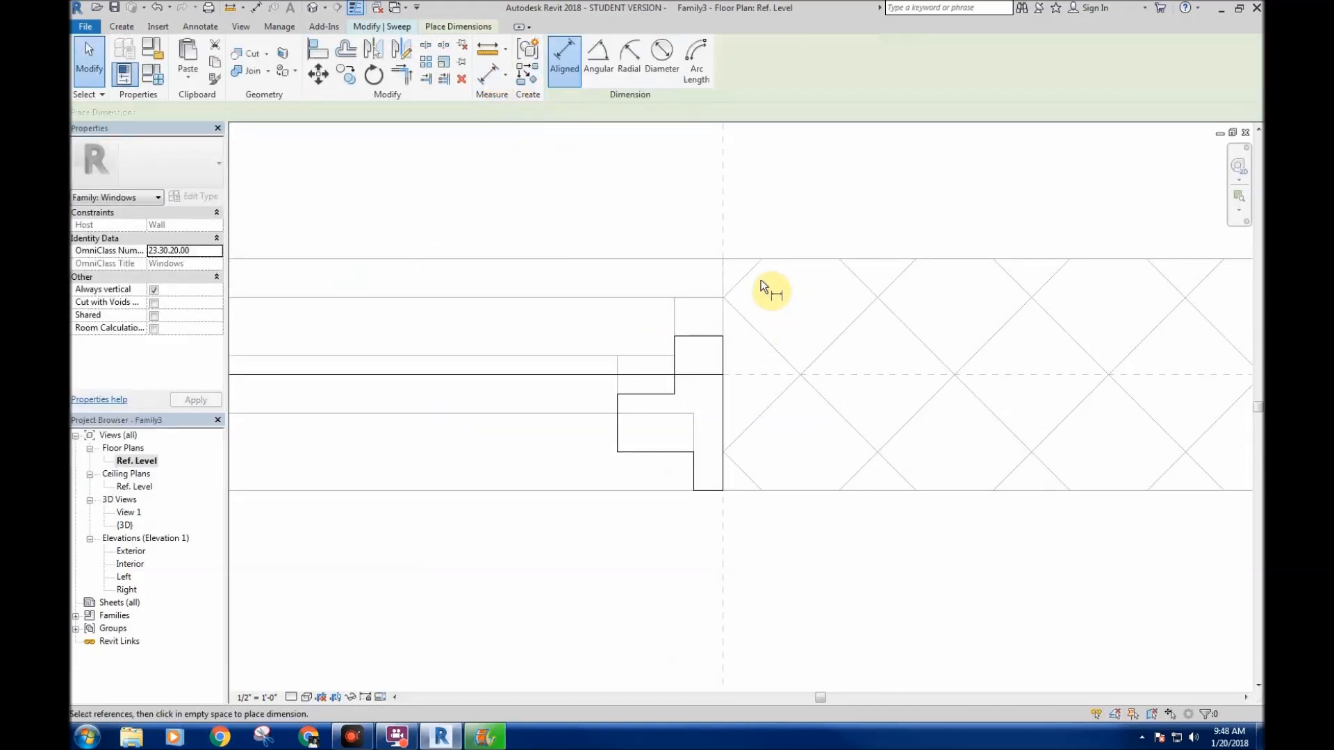
pyautogui.click(743, 261)
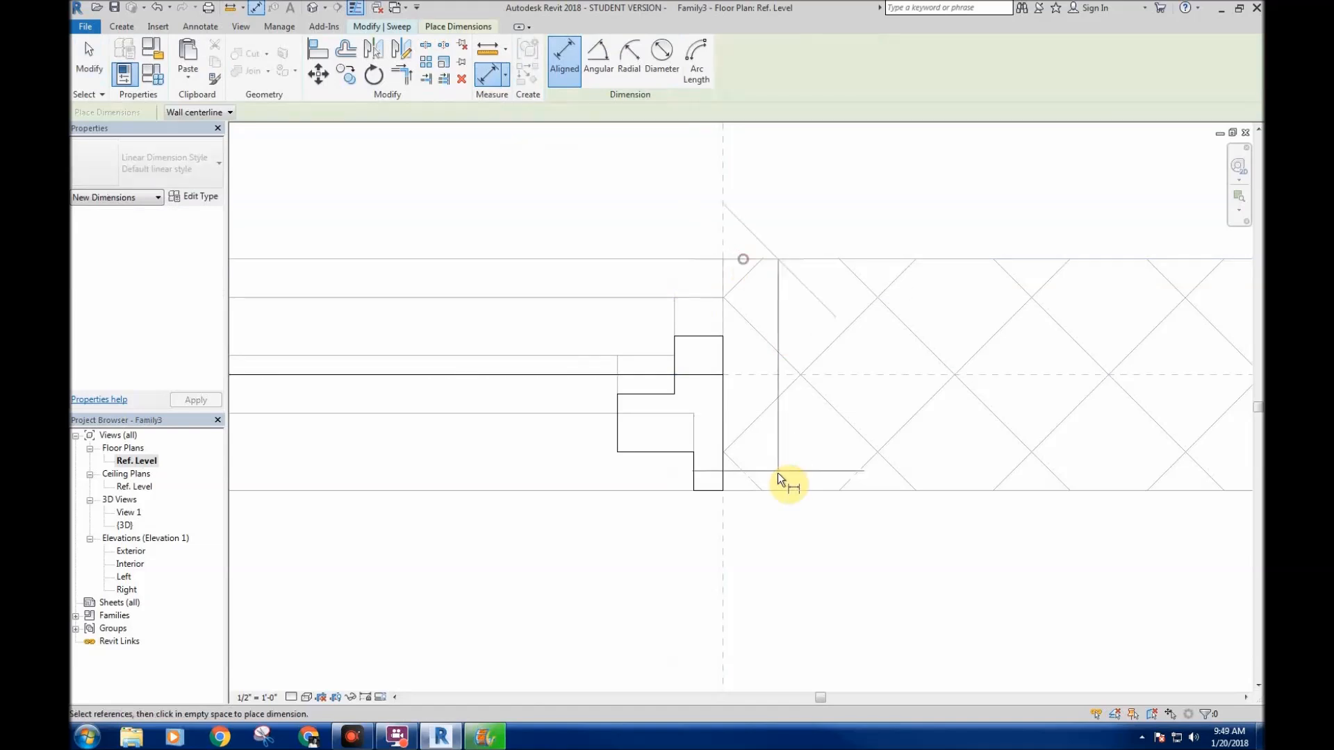
pyautogui.click(782, 491)
pyautogui.scroll(-3, 783, 490)
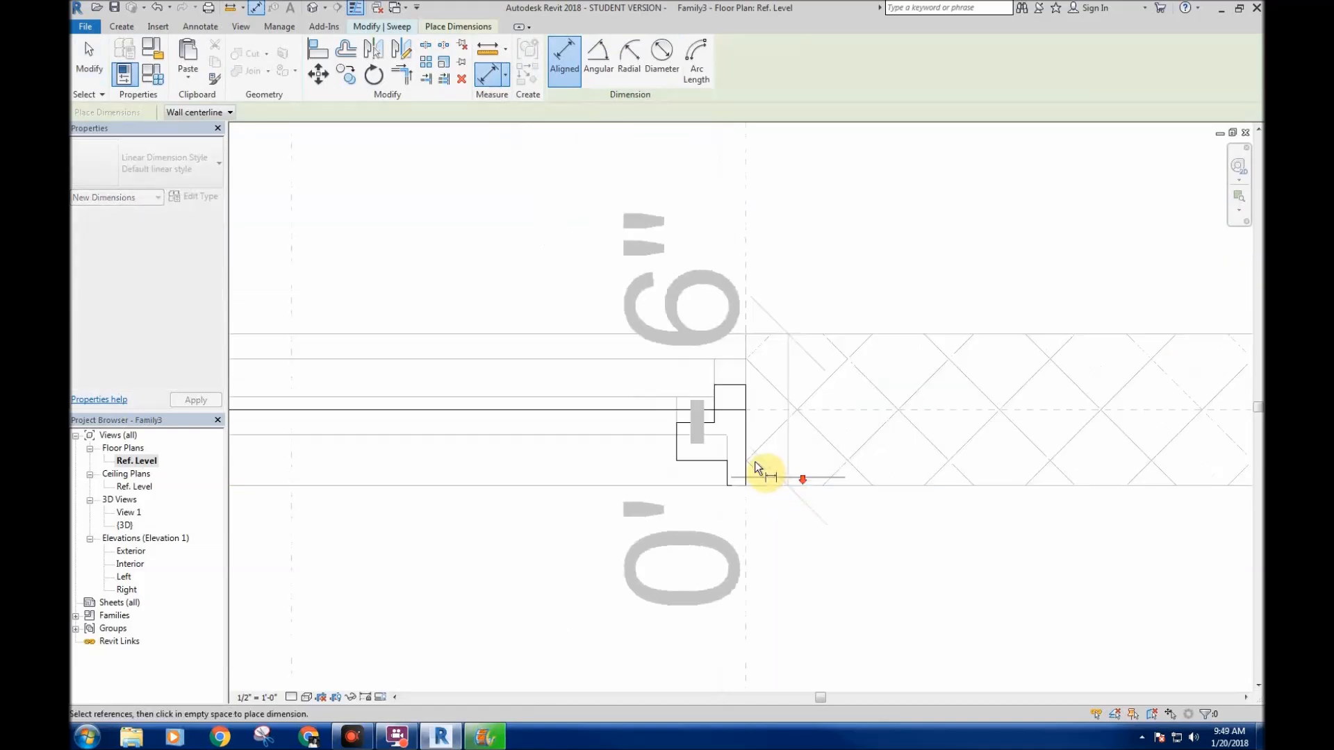
pyautogui.scroll(3, 663, 323)
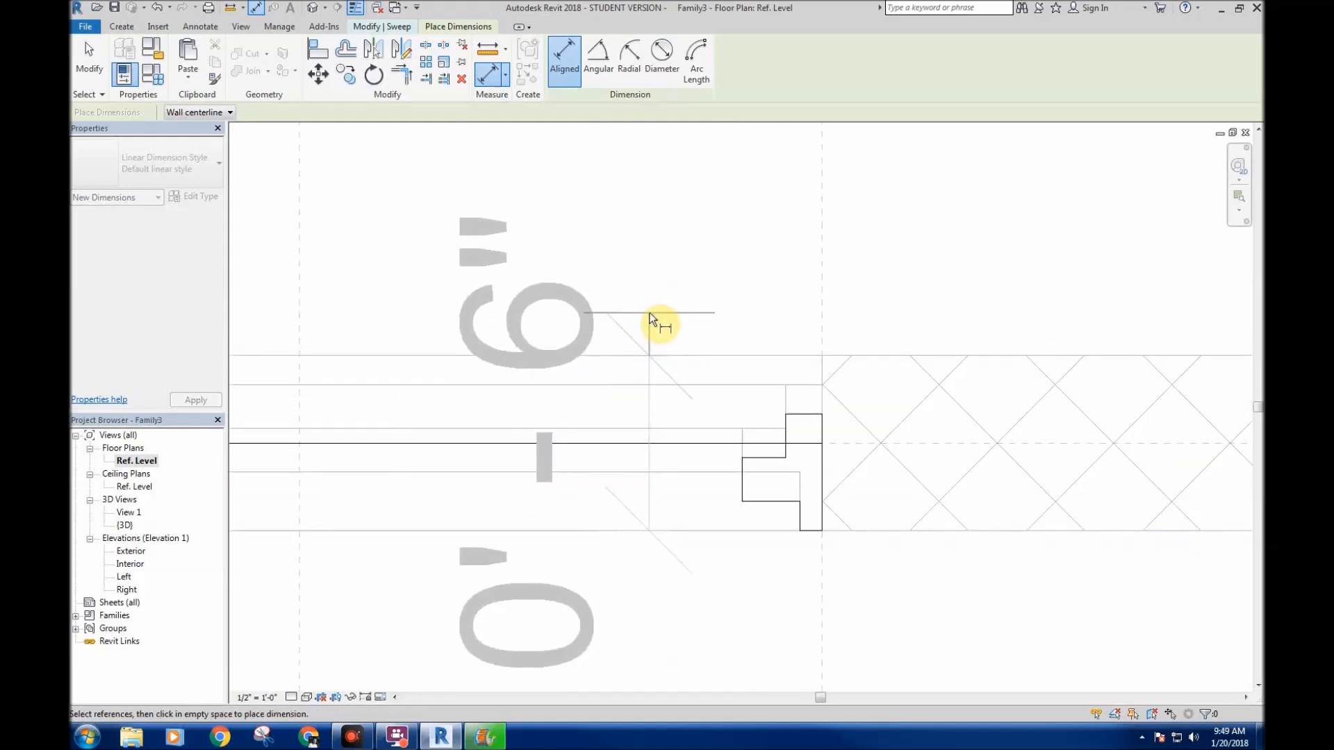
pyautogui.press('Escape')
pyautogui.press('Escape')
pyautogui.scroll(1, 816, 464)
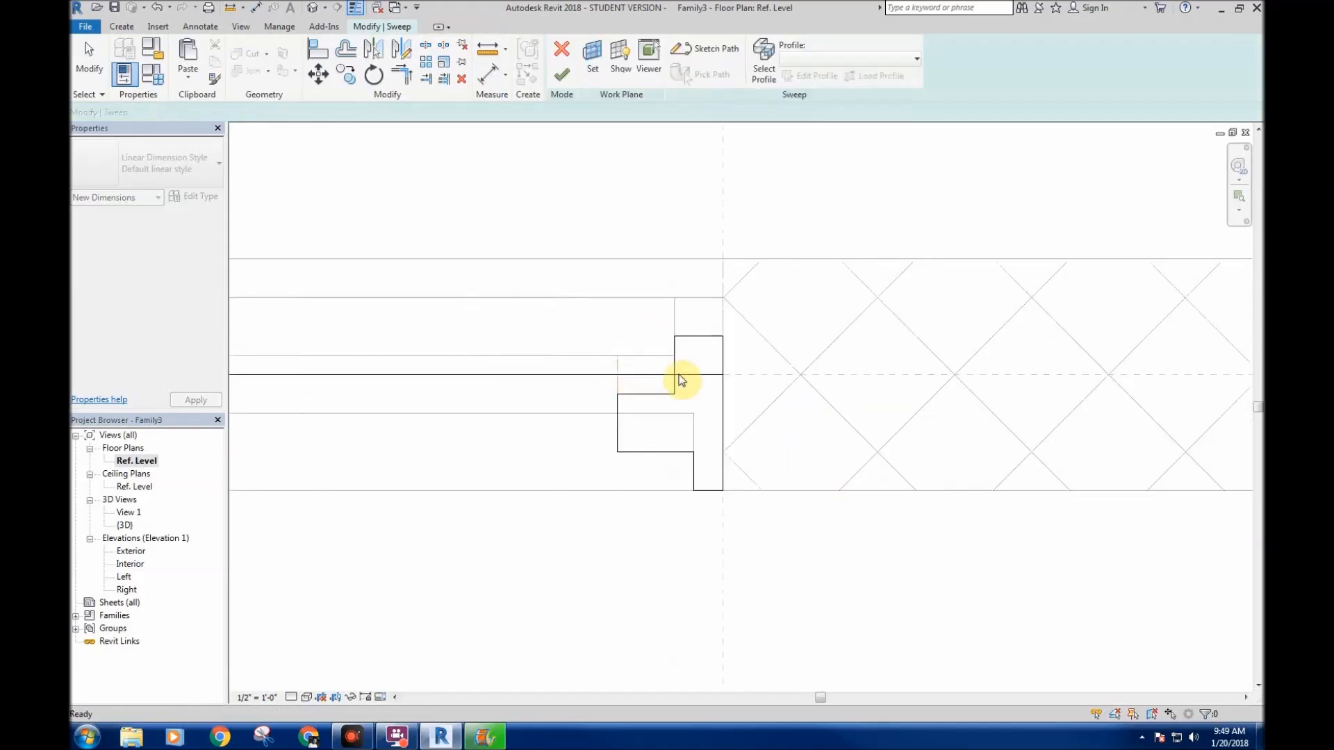
# - Check the frame profile against the wall in plan and finish the sweep
pyautogui.click(676, 358)
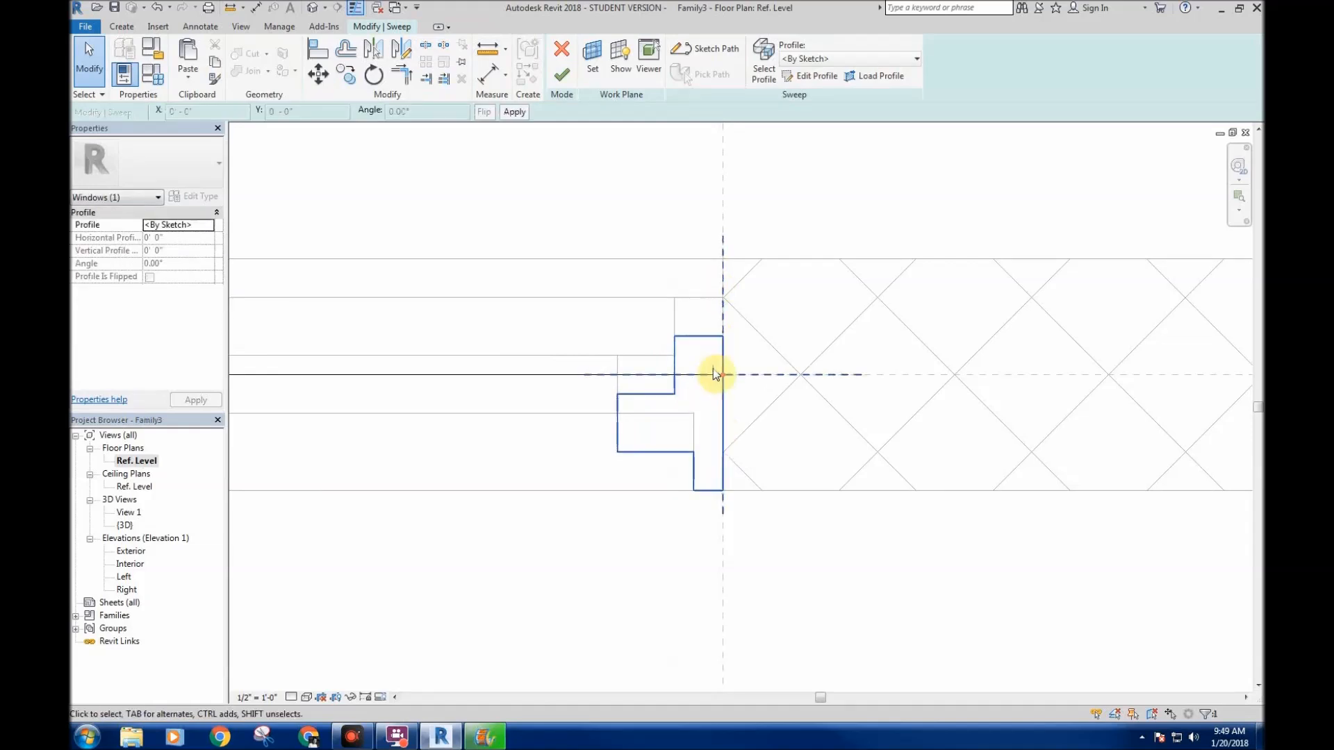
pyautogui.scroll(-2, 679, 327)
pyautogui.scroll(2, 762, 370)
pyautogui.moveTo(685, 369); pyautogui.dragTo(728, 379, button='middle')
pyautogui.scroll(-3, 590, 258)
pyautogui.moveTo(584, 258); pyautogui.dragTo(813, 334, button='middle')
pyautogui.click(637, 264)
pyautogui.scroll(-2, 667, 278)
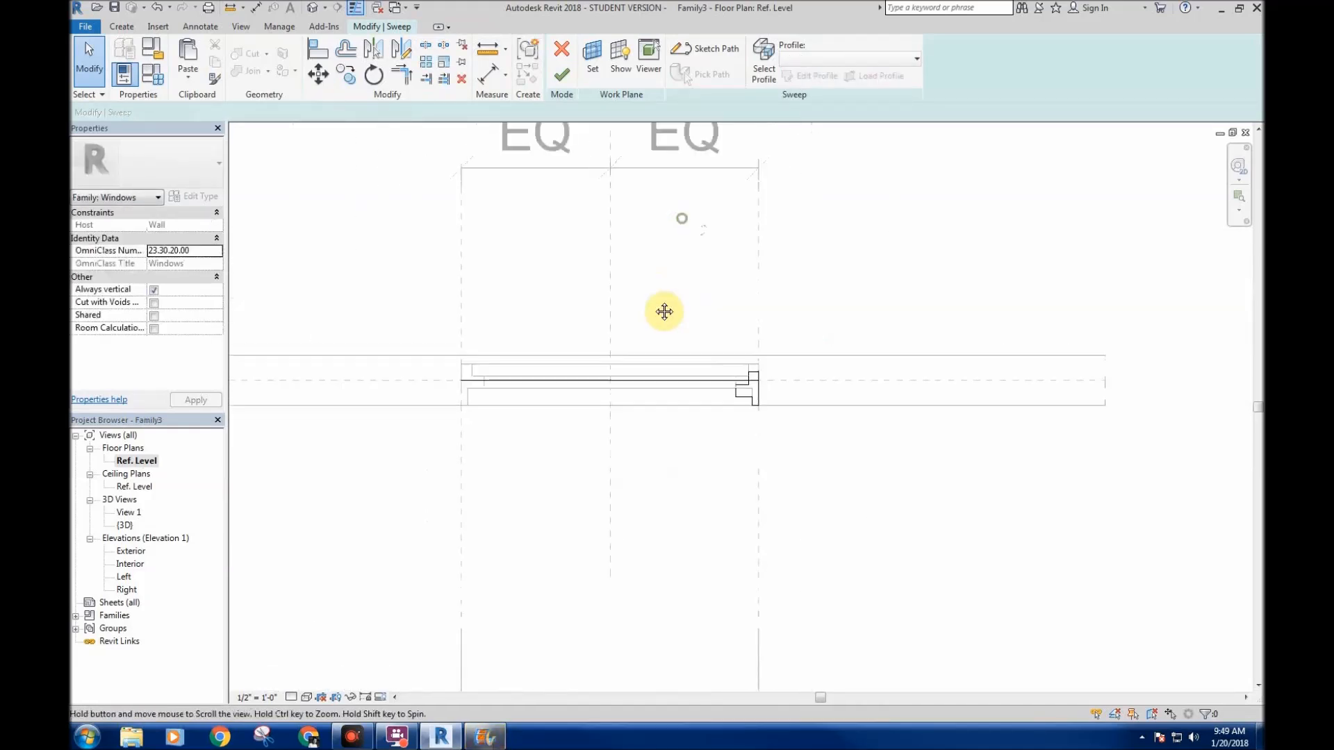
pyautogui.scroll(3, 754, 382)
pyautogui.click(562, 77)
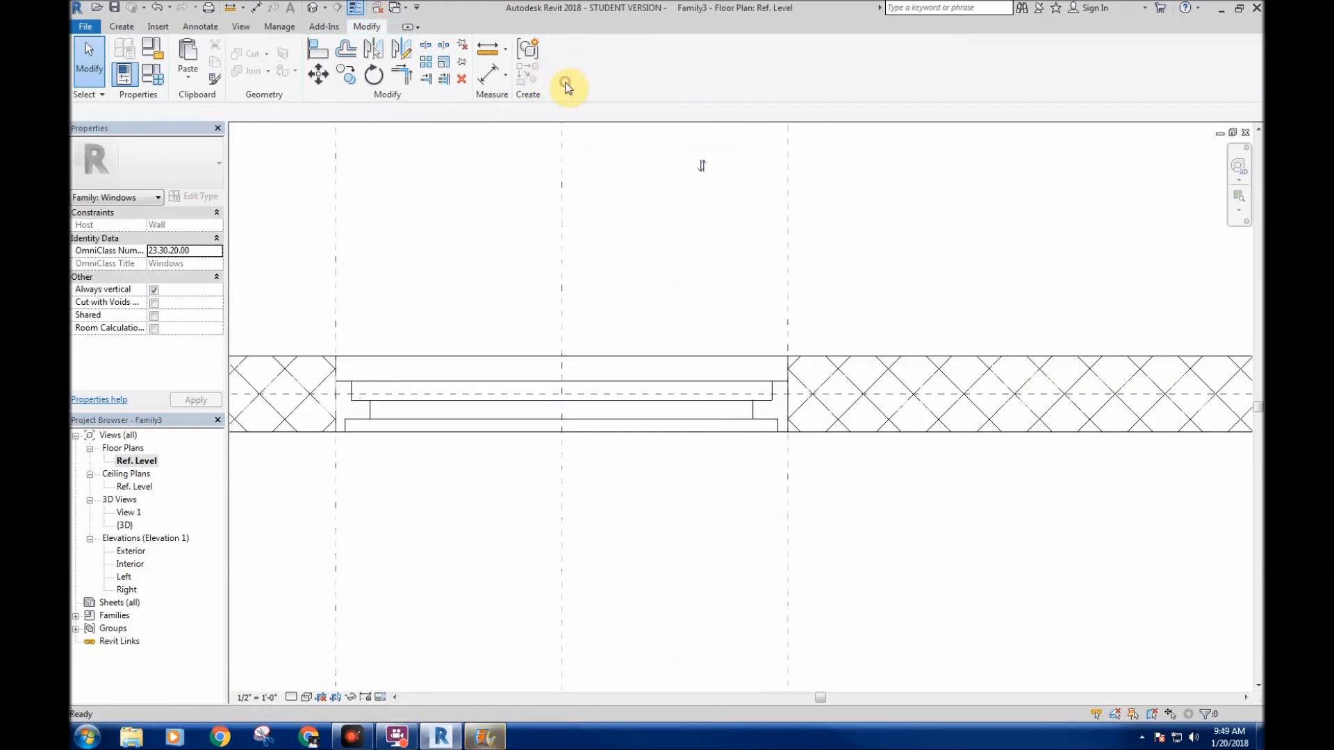
# - Test the frame in the 3D view by setting Height to 6' 0" and changing Width in Family Types
pyautogui.hotkey('ctrl', 'Tab')
pyautogui.keyDown('shift'); pyautogui.moveTo(862, 459); pyautogui.dragTo(759, 334, button='middle'); pyautogui.keyUp('shift')
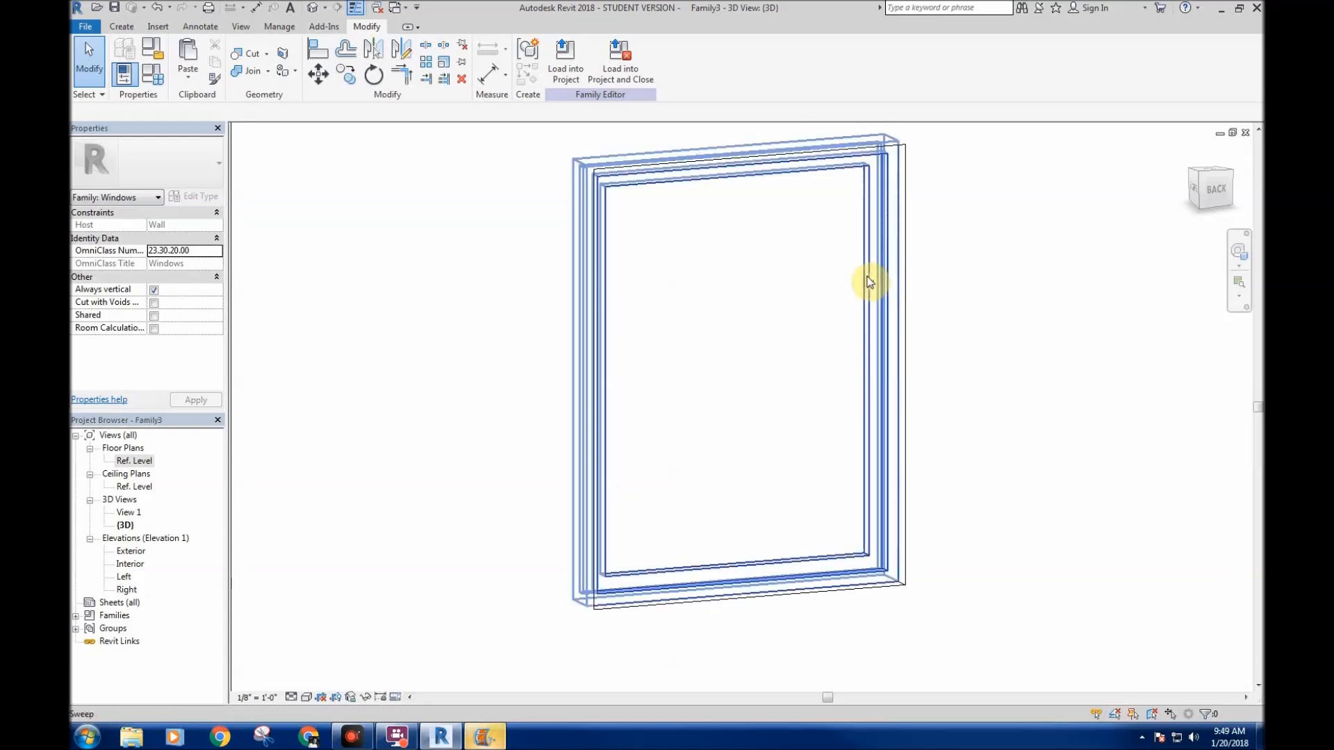
pyautogui.moveTo(744, 319); pyautogui.dragTo(660, 305, button='middle')
pyautogui.scroll(-2, 738, 284)
pyautogui.click(148, 78)
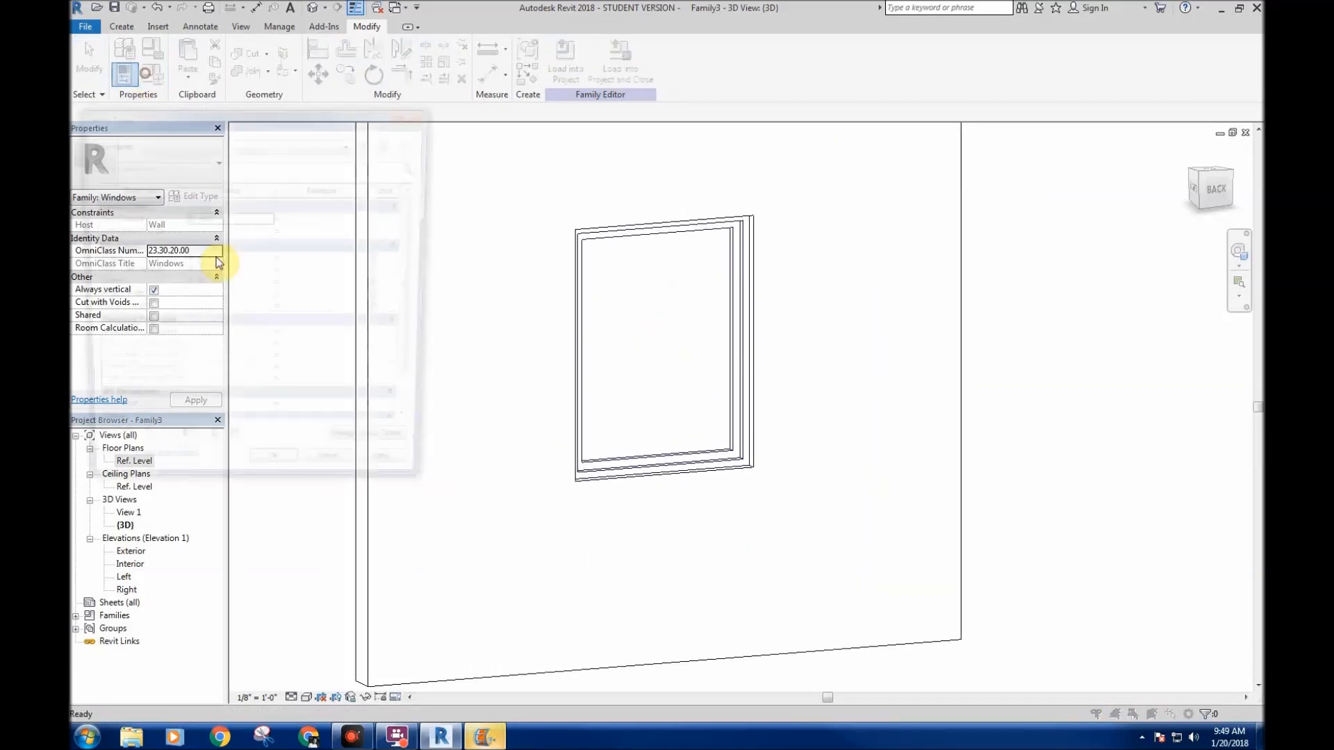
pyautogui.click(225, 259)
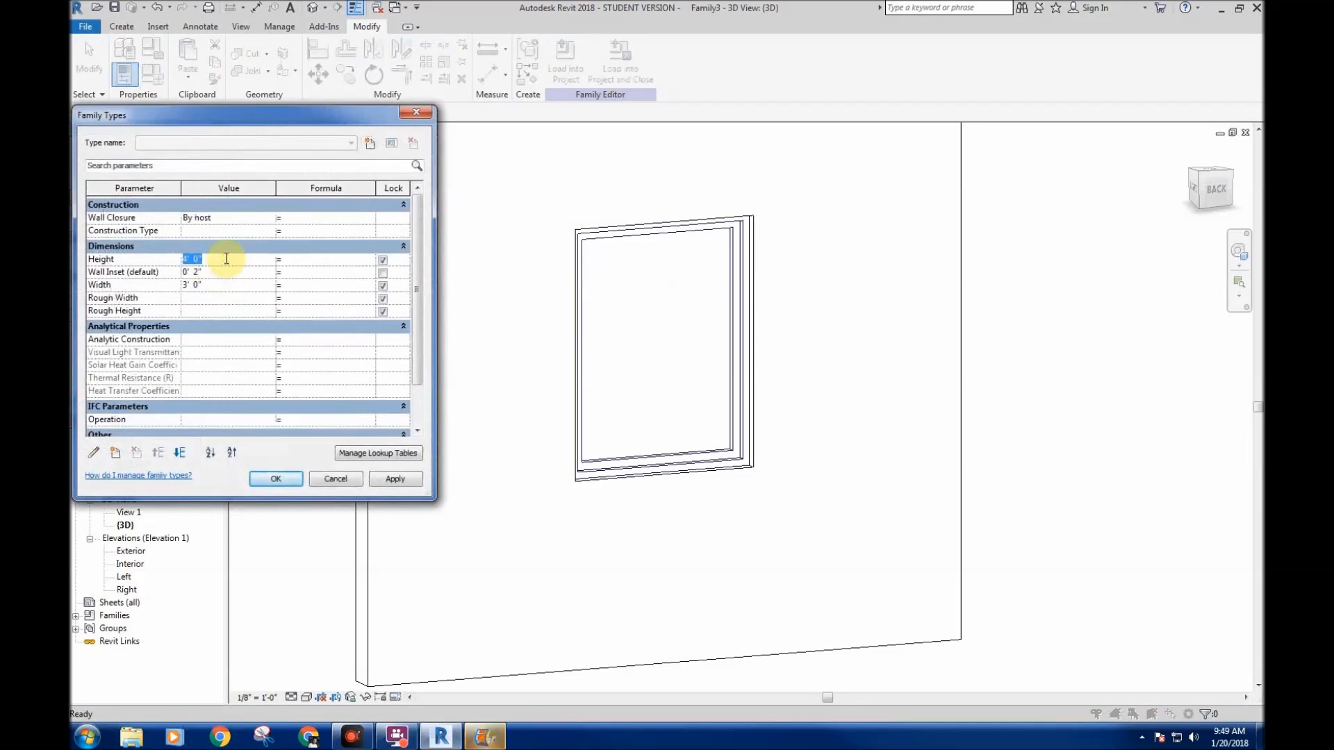
pyautogui.click(214, 287)
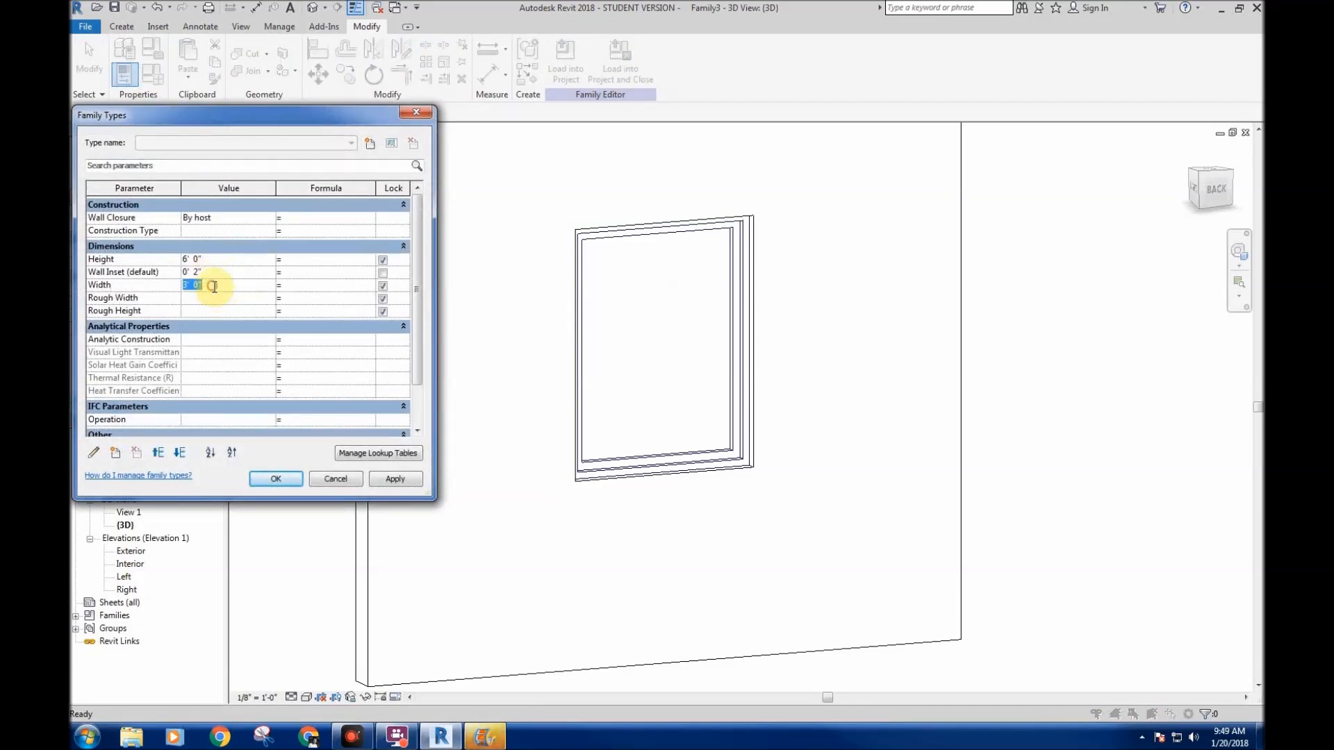
pyautogui.click(399, 484)
pyautogui.moveTo(670, 328); pyautogui.dragTo(685, 462, button='middle')
pyautogui.scroll(-1, 727, 361)
pyautogui.moveTo(727, 362)
pyautogui.mouseDown(button='middle')
pyautogui.moveTo(769, 312)
pyautogui.moveTo(741, 364)
pyautogui.mouseUp(button='middle')
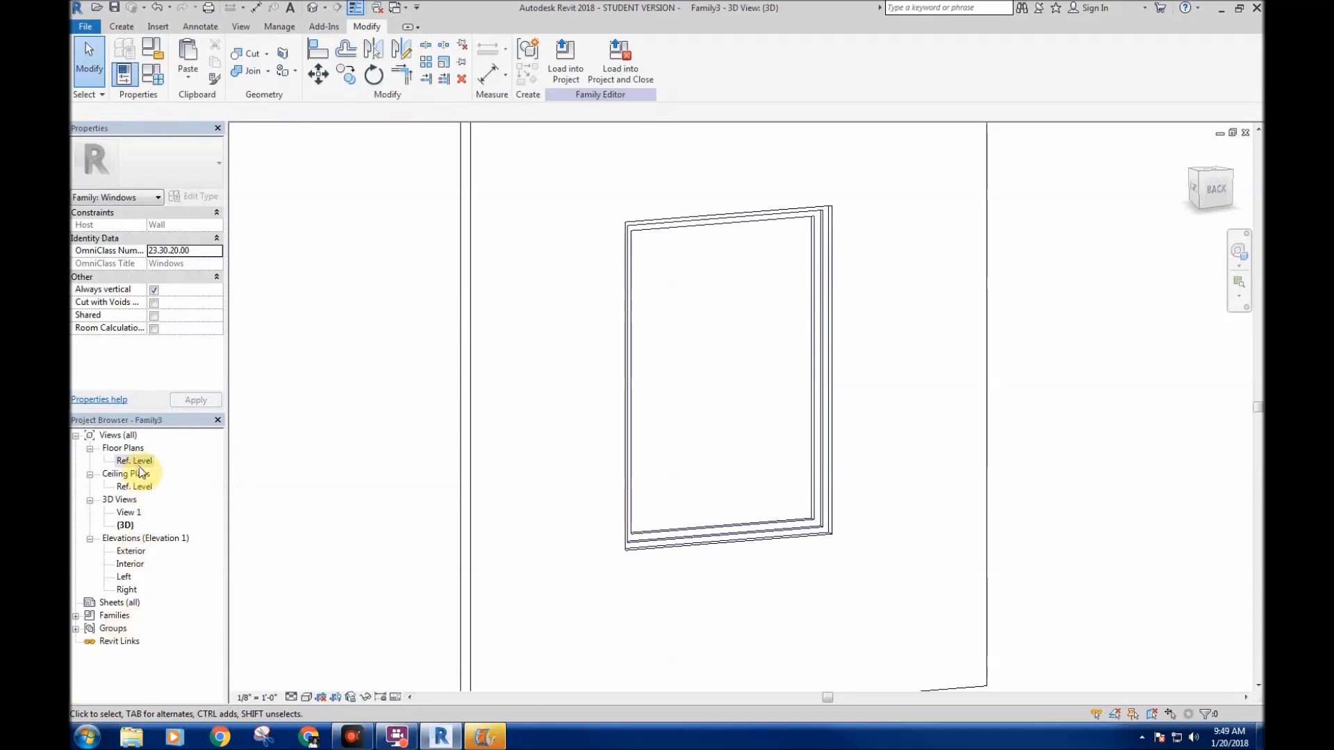
# - Undo the last height and width change and review the window in its wall in 3D
pyautogui.hotkey('ctrl', 'z')
pyautogui.moveTo(634, 411); pyautogui.dragTo(693, 446, button='middle')
pyautogui.scroll(-2, 783, 493)
pyautogui.moveTo(783, 494)
pyautogui.keyDown('shift'); pyautogui.mouseDown(button='middle')
pyautogui.moveTo(634, 417)
pyautogui.moveTo(682, 414)
pyautogui.moveTo(760, 485)
pyautogui.moveTo(926, 479)
pyautogui.moveTo(914, 536)
pyautogui.moveTo(947, 547)
pyautogui.moveTo(791, 494)
pyautogui.mouseUp(button='middle'); pyautogui.keyUp('shift')
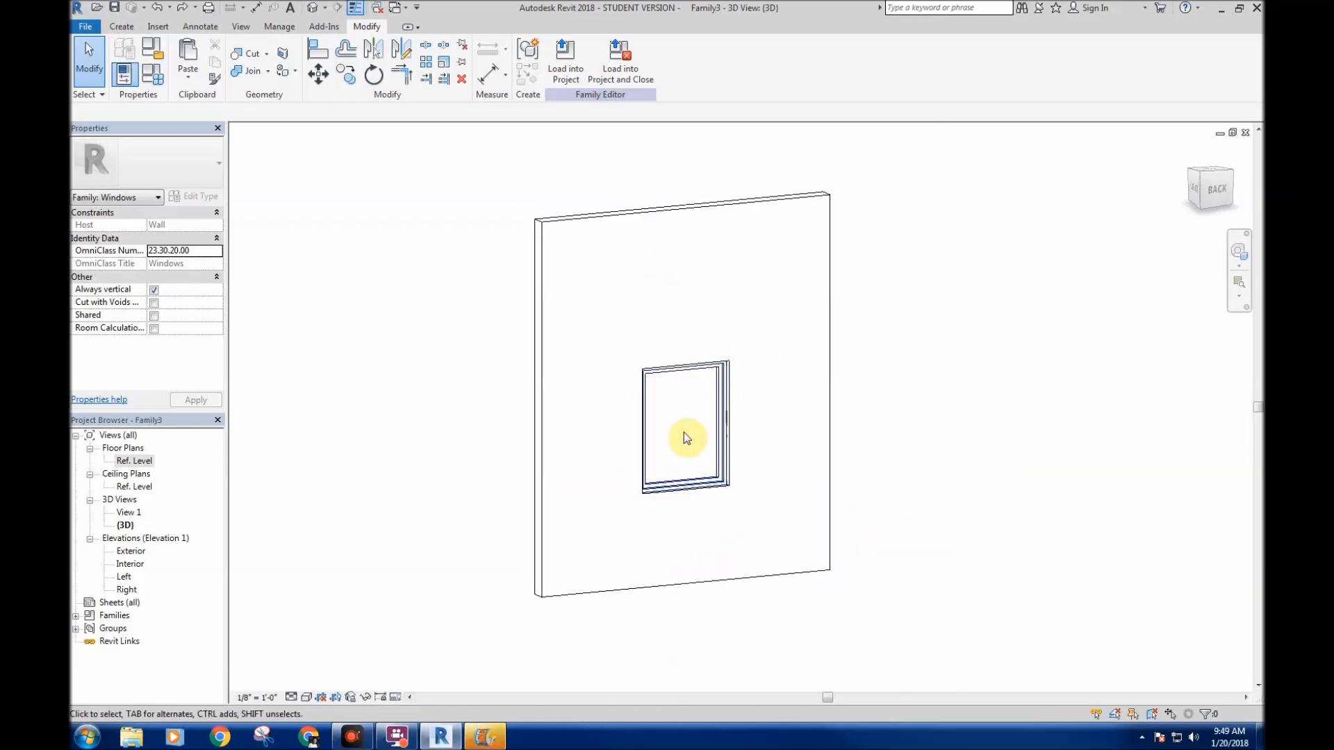
pyautogui.keyDown('shift'); pyautogui.moveTo(684, 436); pyautogui.dragTo(671, 443, button='middle'); pyautogui.keyUp('shift')
# - Start an extrusion in the Exterior elevation, using a picked face of the frame sweep as its work plane
pyautogui.doubleClick(131, 551)
pyautogui.moveTo(649, 505); pyautogui.dragTo(376, 468, button='middle')
pyautogui.click(121, 26)
pyautogui.click(189, 55)
pyautogui.click(683, 61)
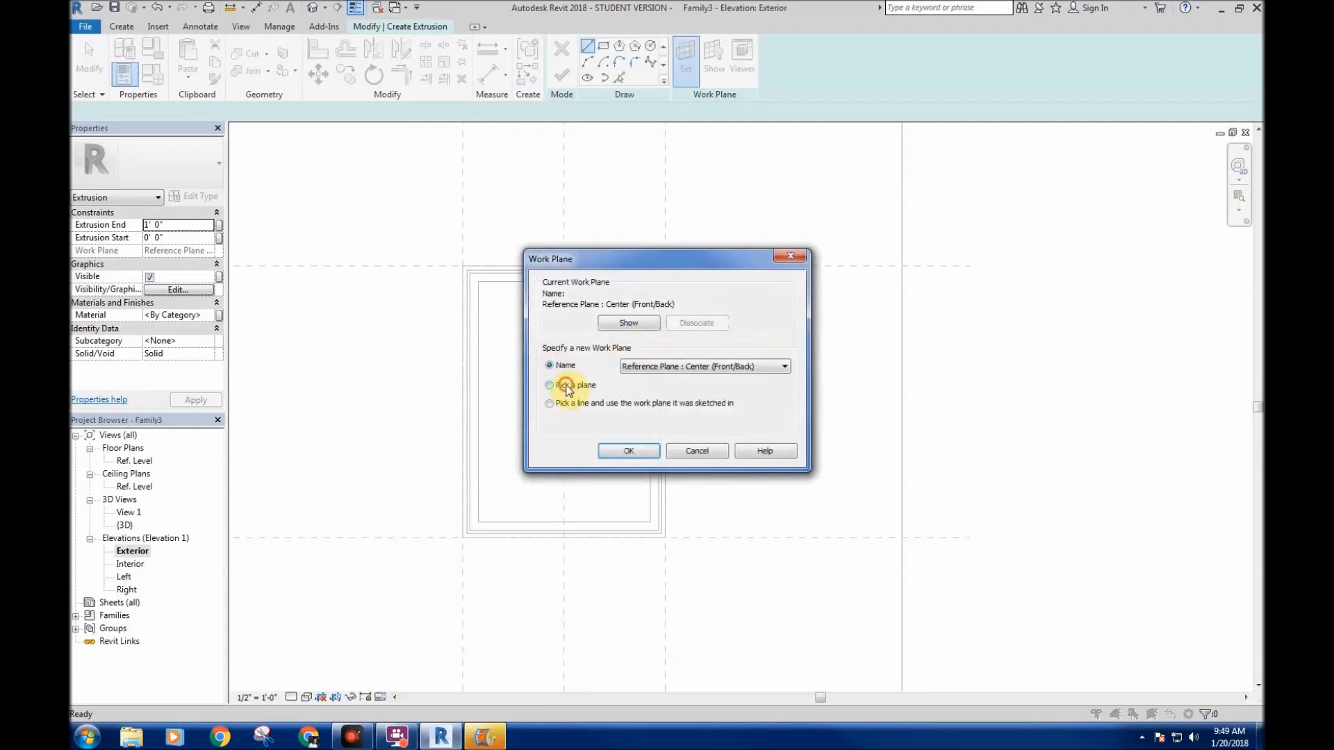
pyautogui.click(628, 451)
pyautogui.scroll(2, 499, 282)
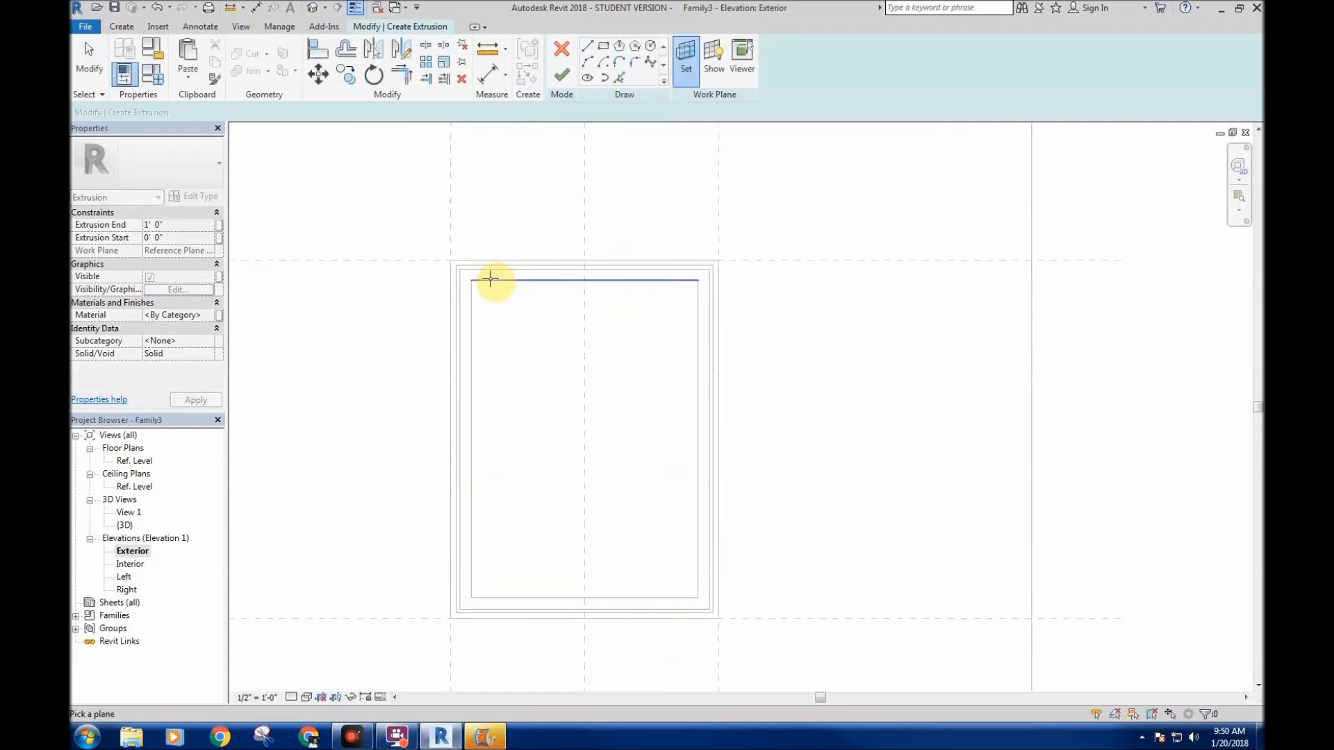
pyautogui.click(490, 279)
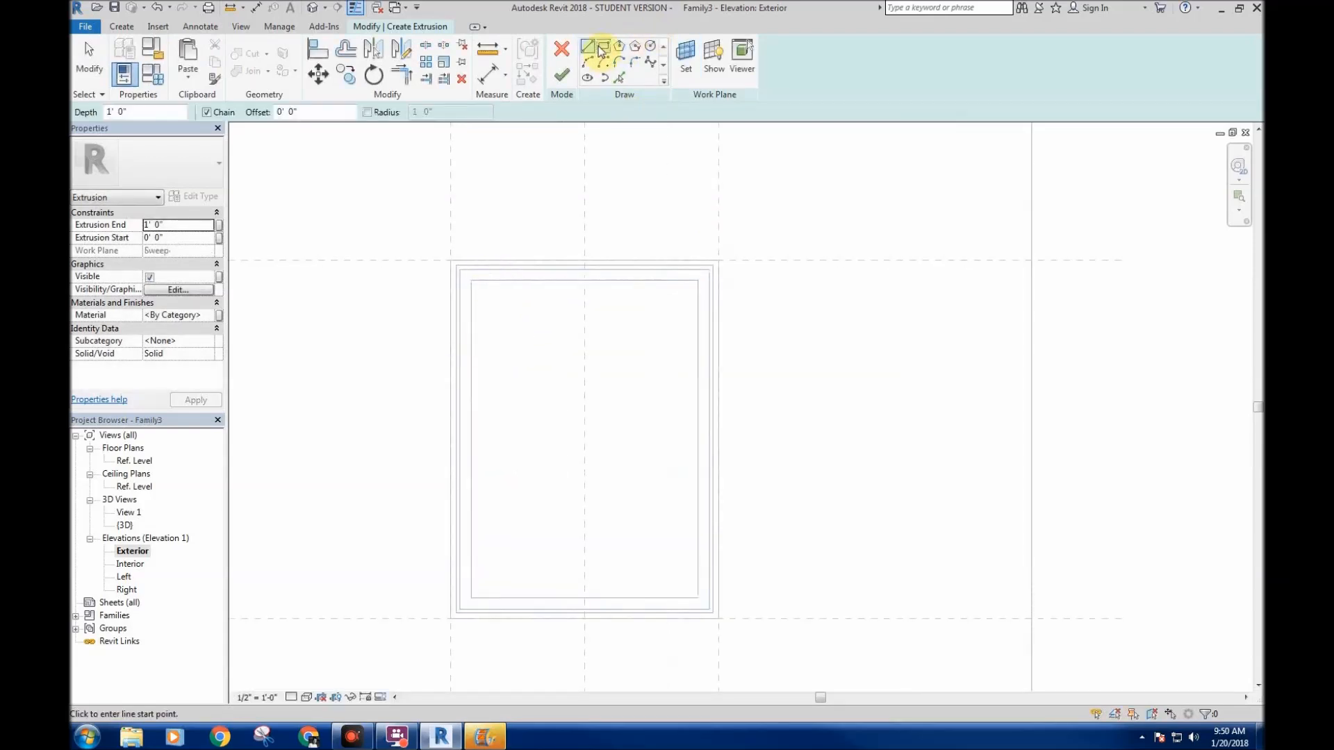
# - Sketch the glass outline by picking the frame's four inner edges and lock each line to its edge
pyautogui.click(624, 78)
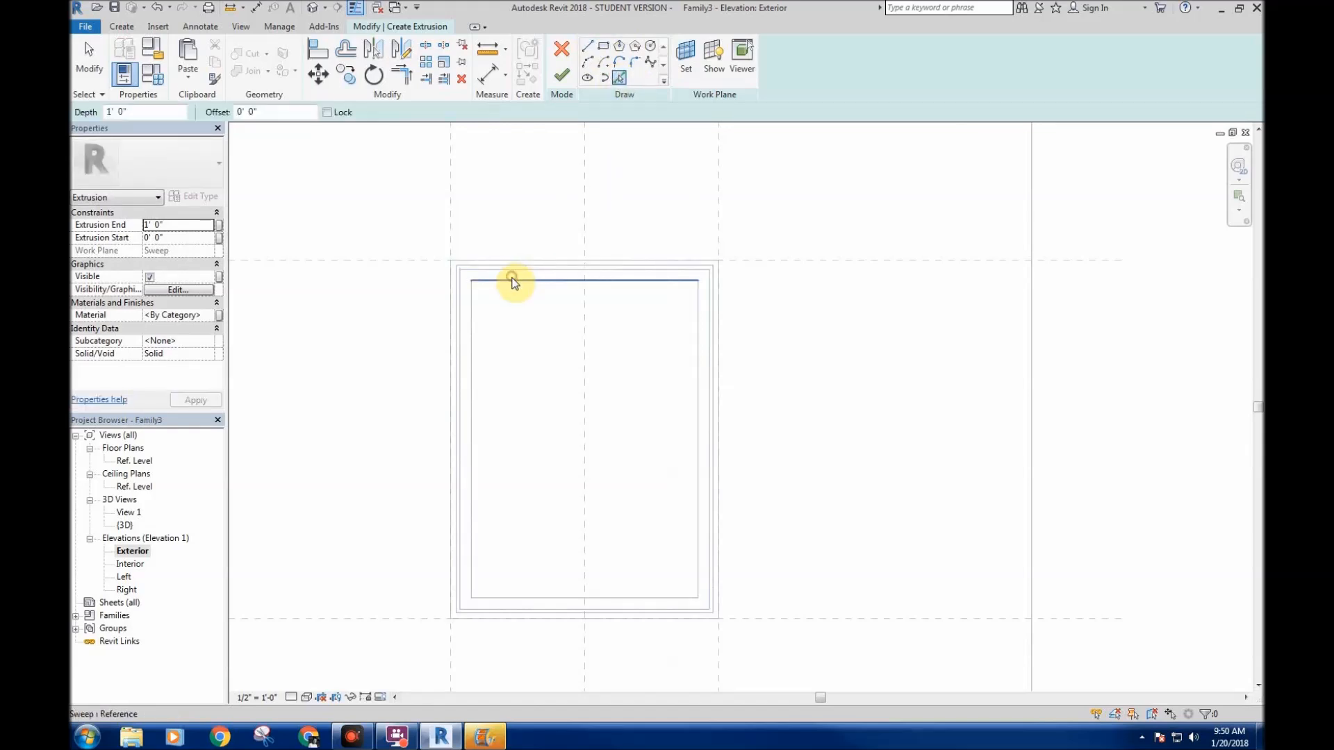
pyautogui.click(697, 316)
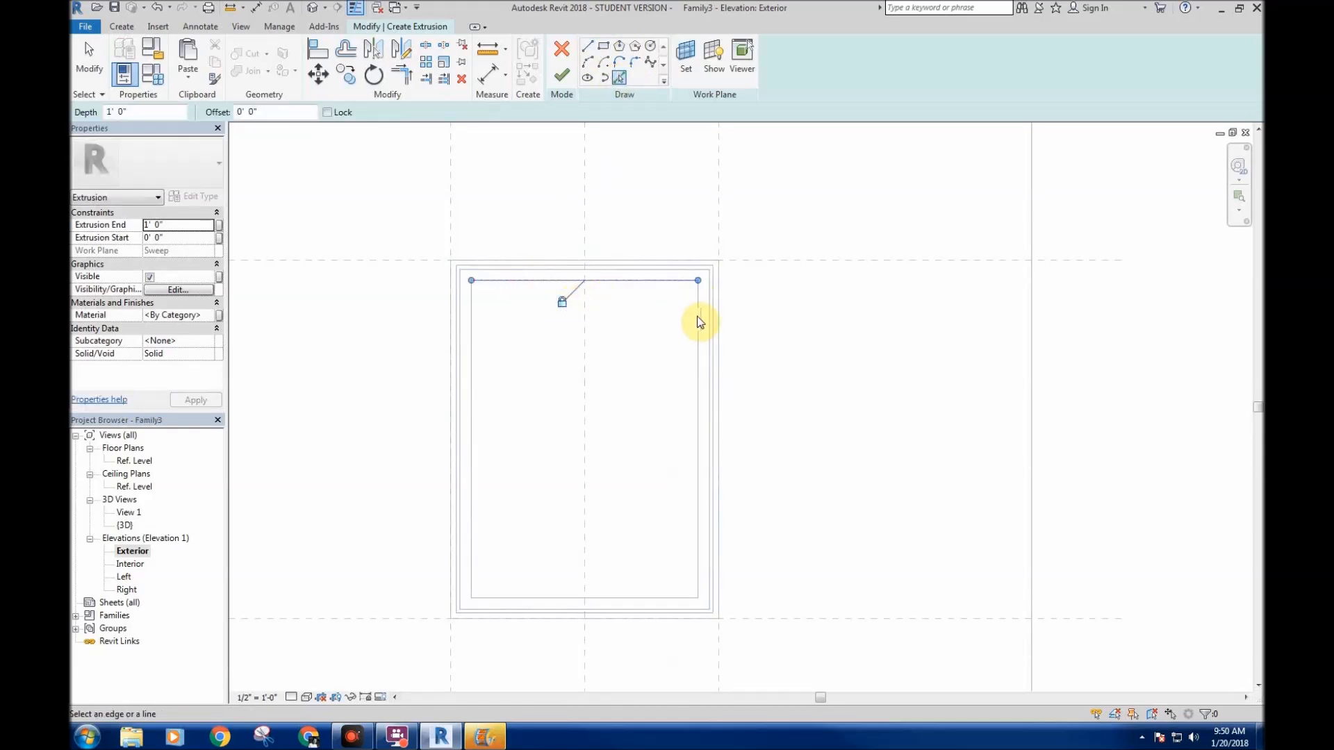
pyautogui.click(628, 601)
pyautogui.click(460, 494)
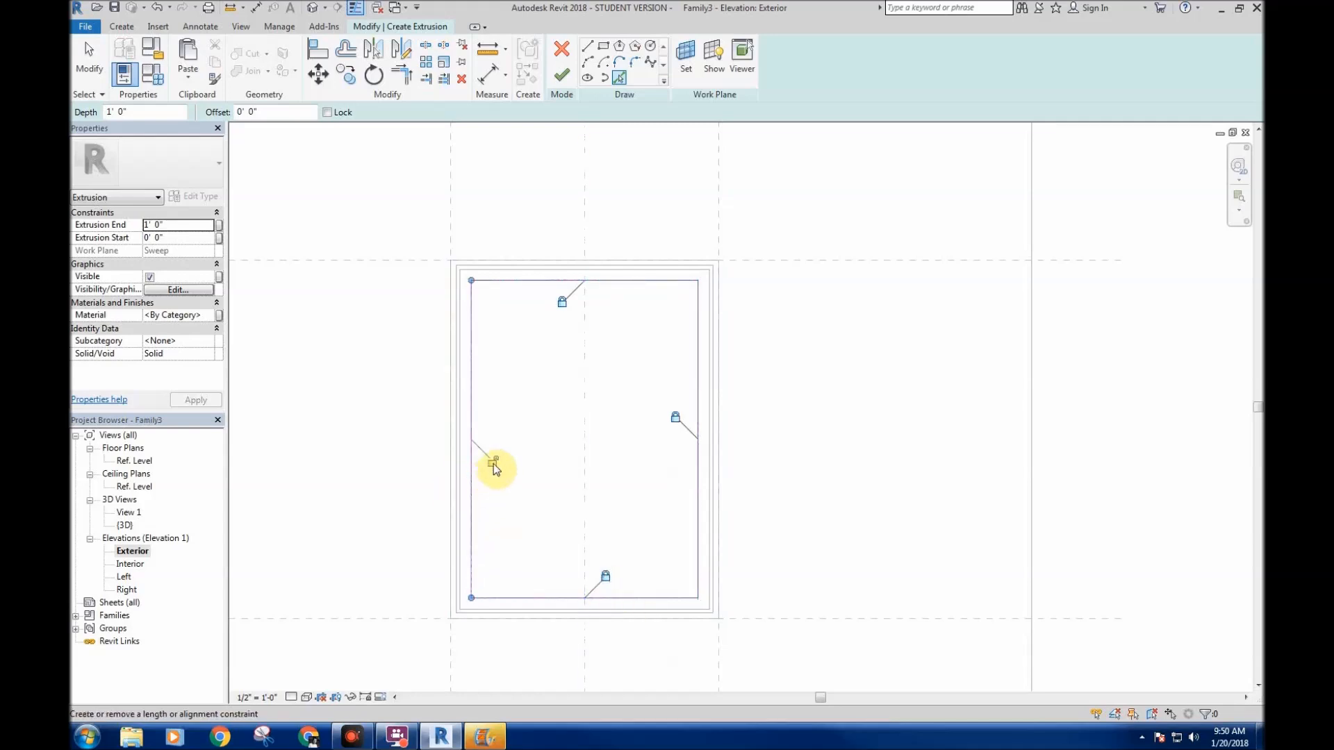
pyautogui.rightClick(530, 378)
pyautogui.click(552, 380)
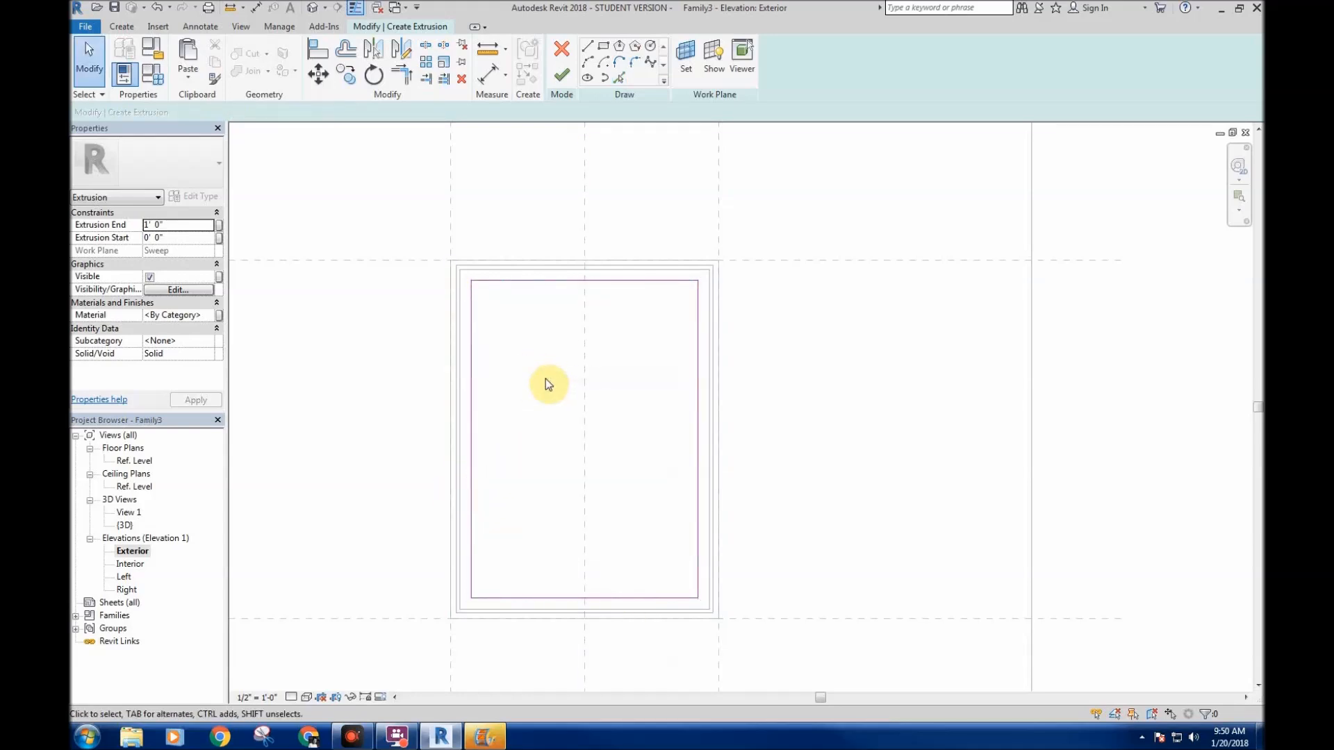
# - Set the glass pane's Extrusion End to -1/2" and Extrusion Start to -3/4", finish the extrusion and show it in 3D
pyautogui.click(187, 223)
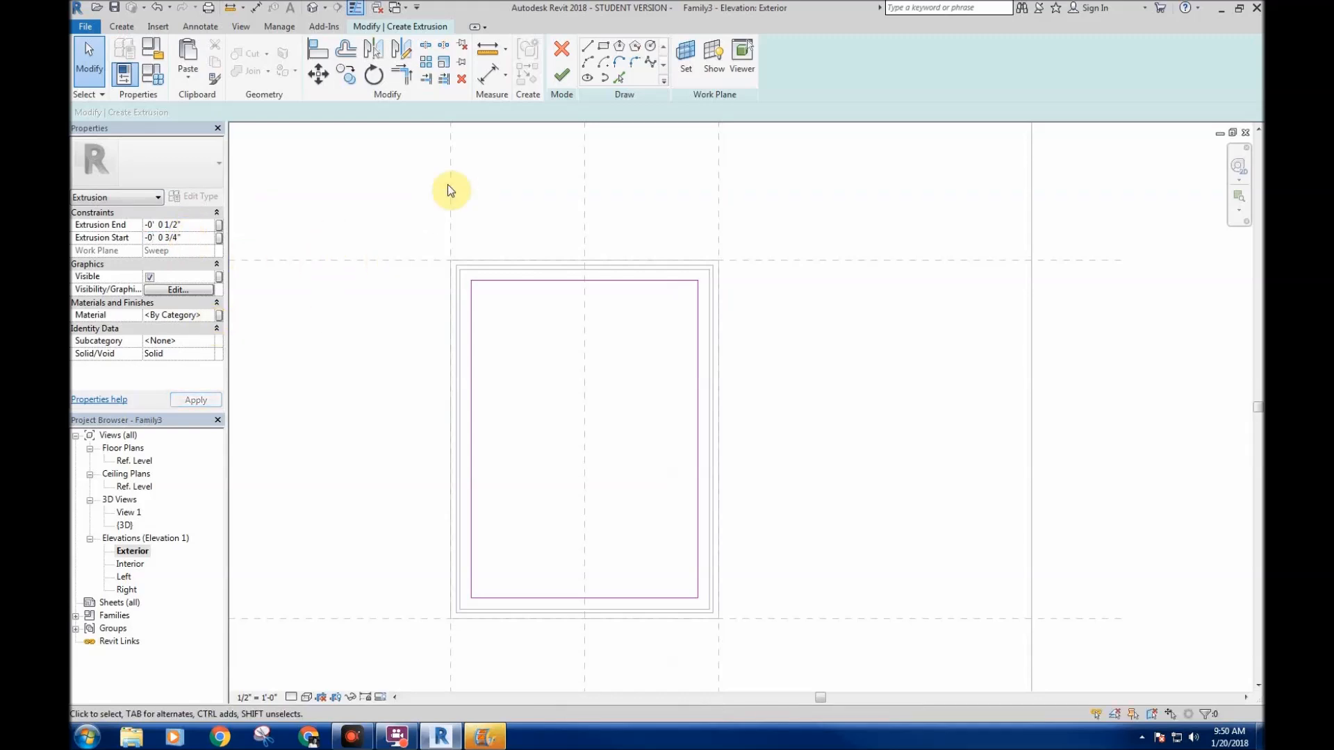
pyautogui.click(561, 77)
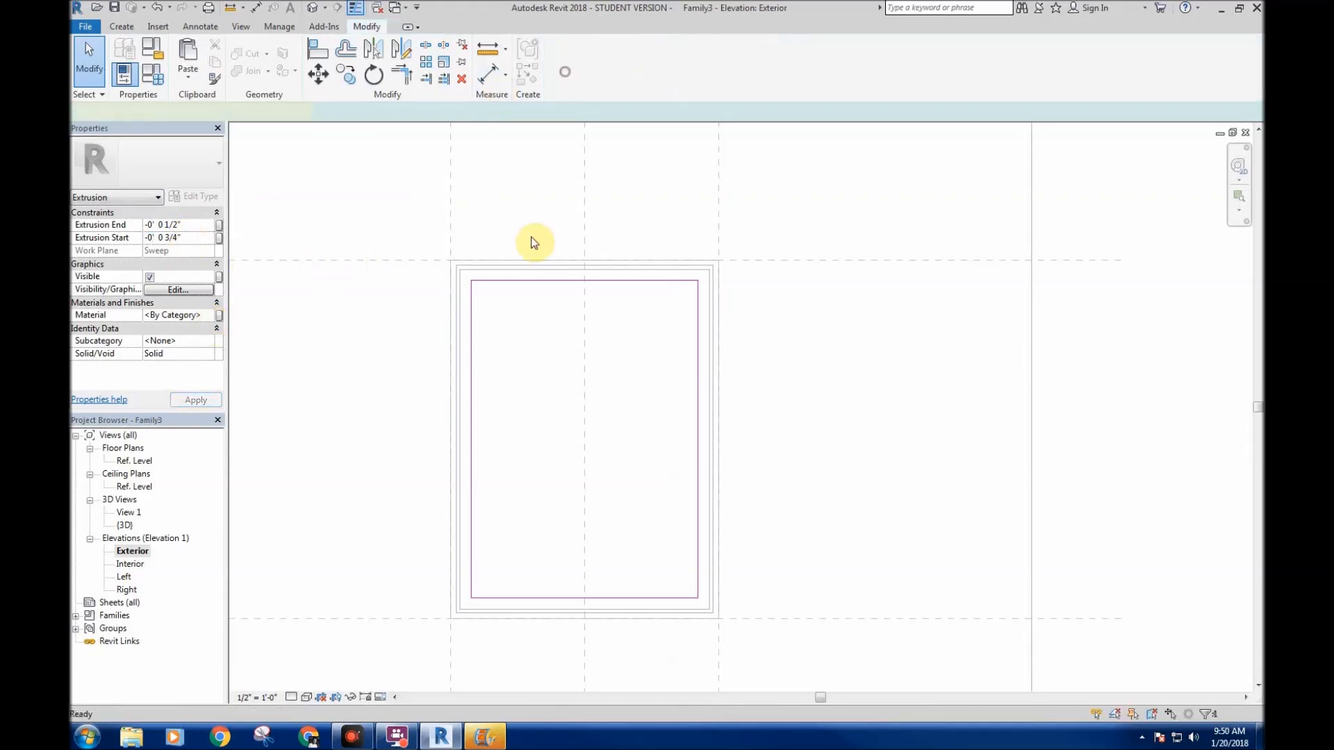
pyautogui.click(312, 8)
pyautogui.keyDown('shift'); pyautogui.moveTo(527, 514); pyautogui.dragTo(727, 558, button='middle'); pyautogui.keyUp('shift')
pyautogui.scroll(3, 694, 552)
# - Test the frame and glass by setting Height to 5' 0" and Width to 4' 0" in Family Types
pyautogui.click(152, 49)
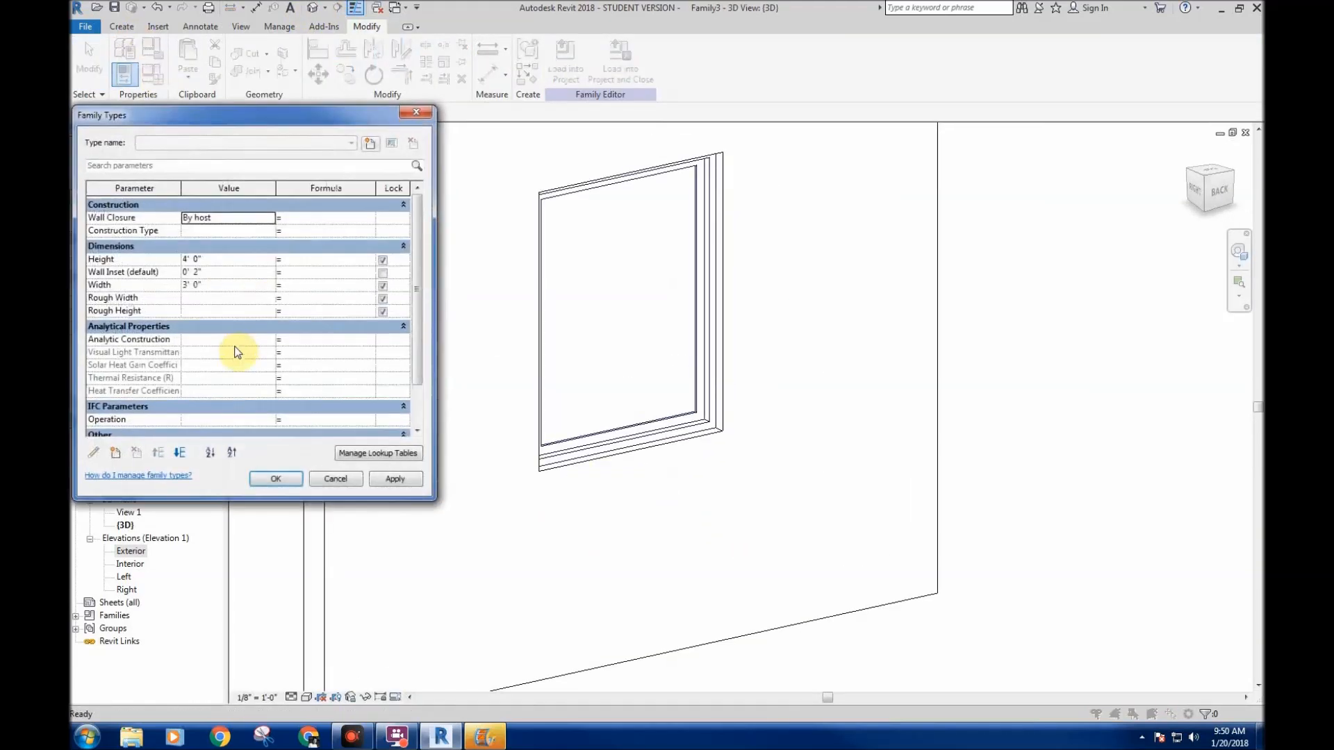
pyautogui.click(213, 260)
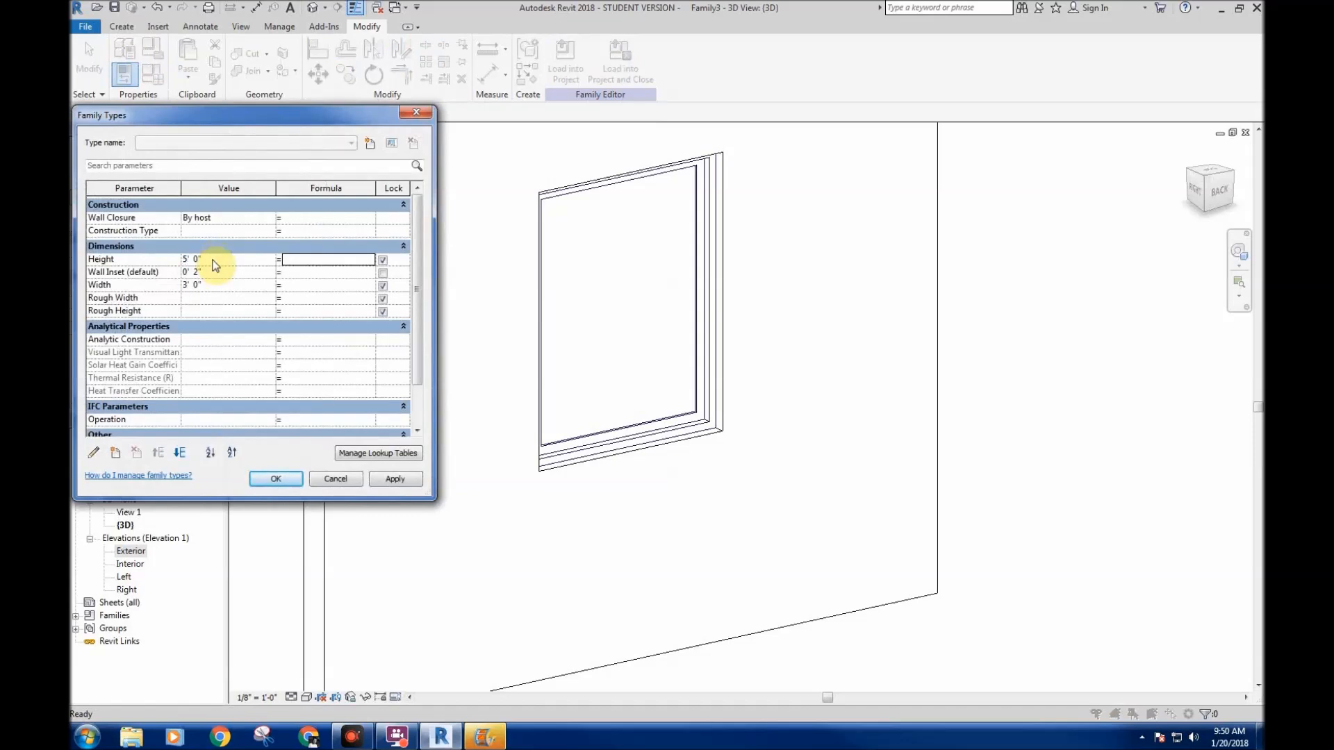
pyautogui.click(222, 285)
pyautogui.press('Tab')
pyautogui.click(396, 478)
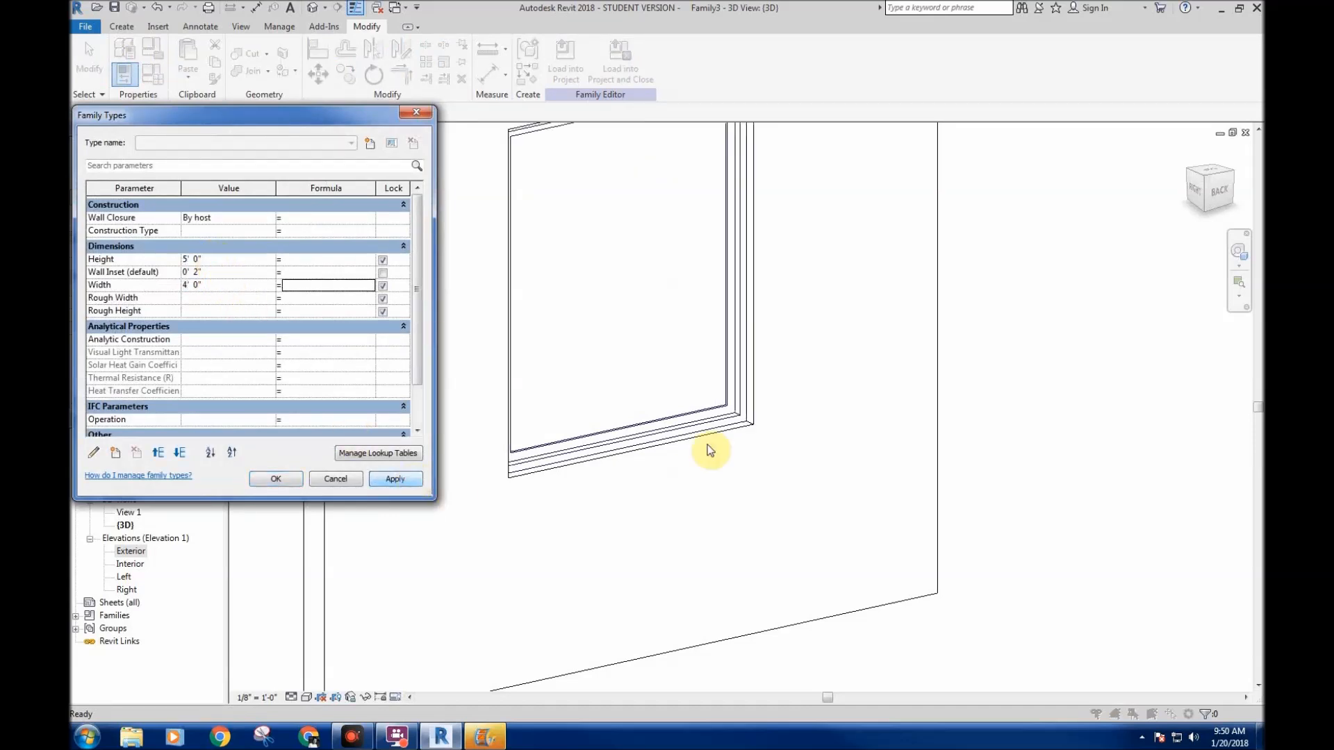
pyautogui.click(281, 478)
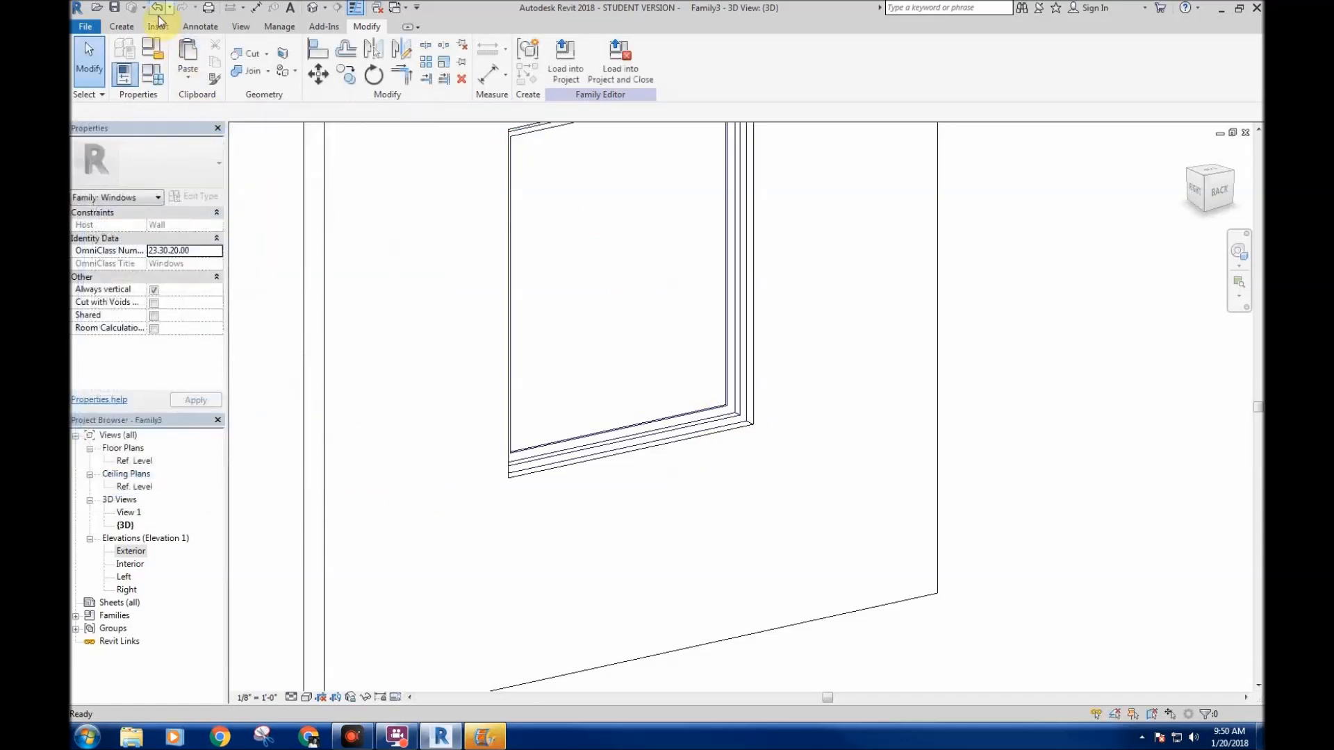
# - Undo the last height and width change and display the 3D view in the Shaded visual style
pyautogui.click(156, 8)
pyautogui.moveTo(650, 321); pyautogui.dragTo(692, 398, button='middle')
pyautogui.click(306, 696)
pyautogui.click(337, 640)
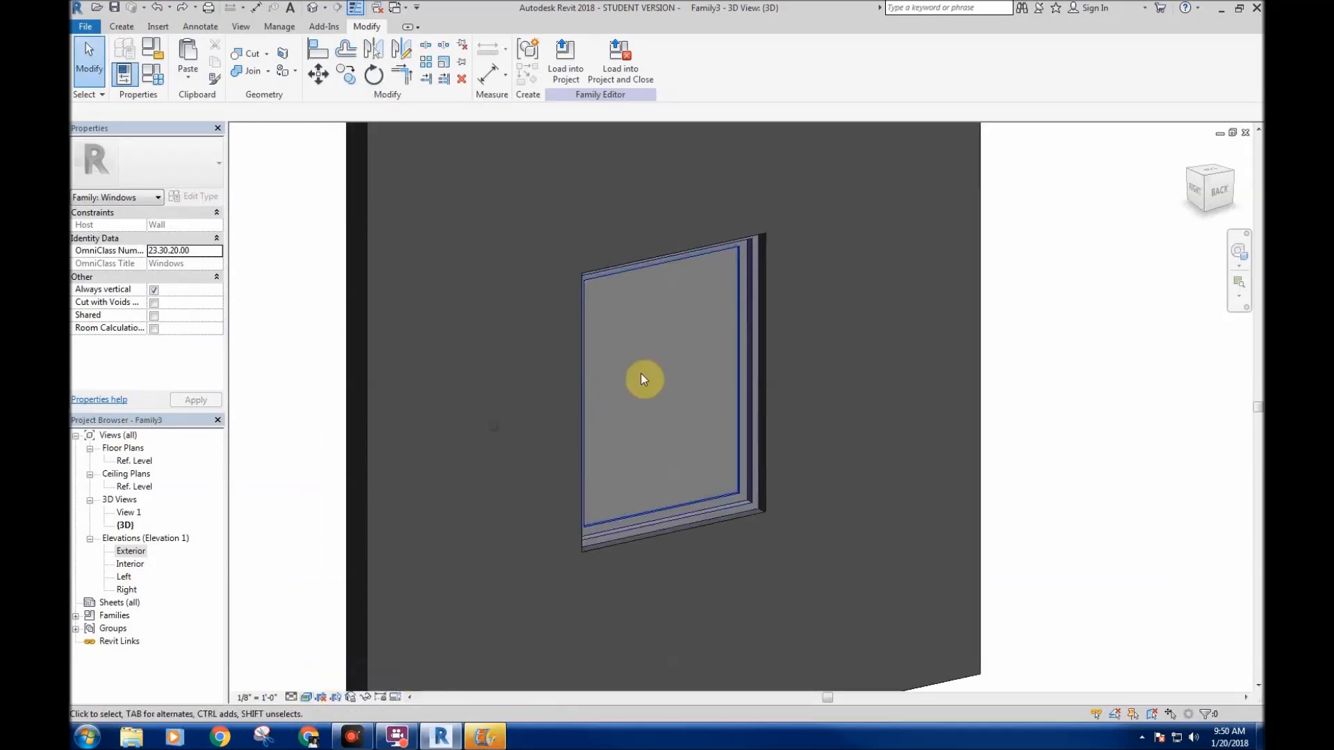
# - Examine the glass pane's Extrusion Start and Extrusion End settings in the 3D view
pyautogui.click(740, 459)
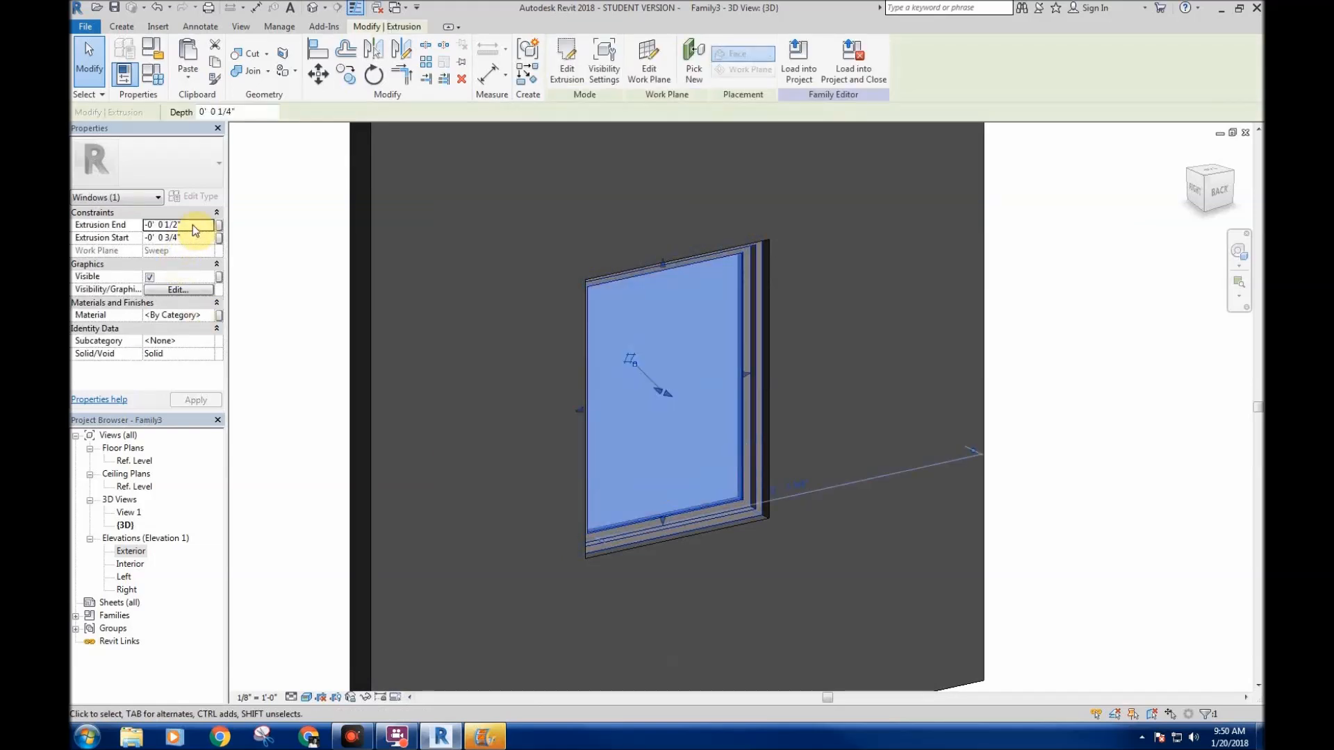
pyautogui.moveTo(819, 324)
pyautogui.keyDown('shift'); pyautogui.mouseDown(button='middle')
pyautogui.moveTo(937, 316)
pyautogui.moveTo(965, 282)
pyautogui.moveTo(842, 319)
pyautogui.mouseUp(button='middle'); pyautogui.keyUp('shift')
pyautogui.press('Escape')
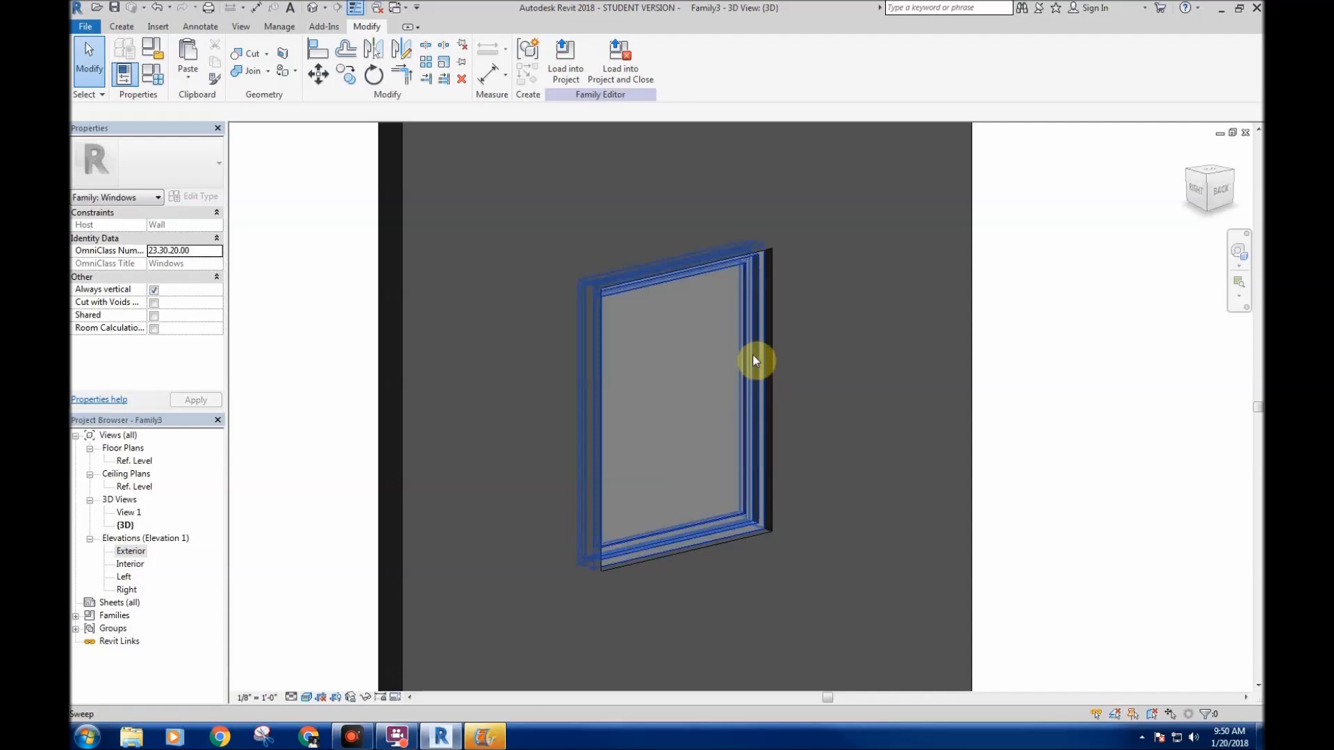
# - Associate the window frame sweep's material with a new type parameter named Window Frame, grouped under Materials and Finishes
pyautogui.click(765, 286)
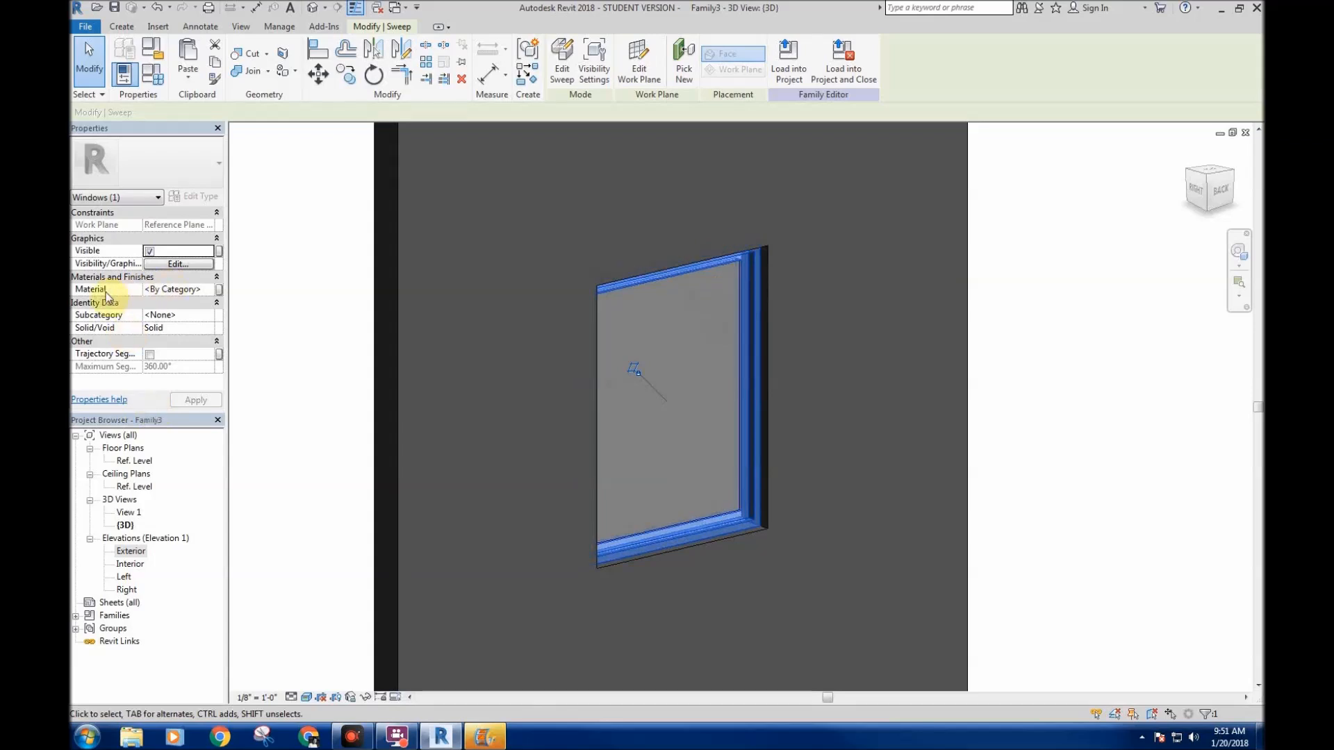
pyautogui.click(218, 290)
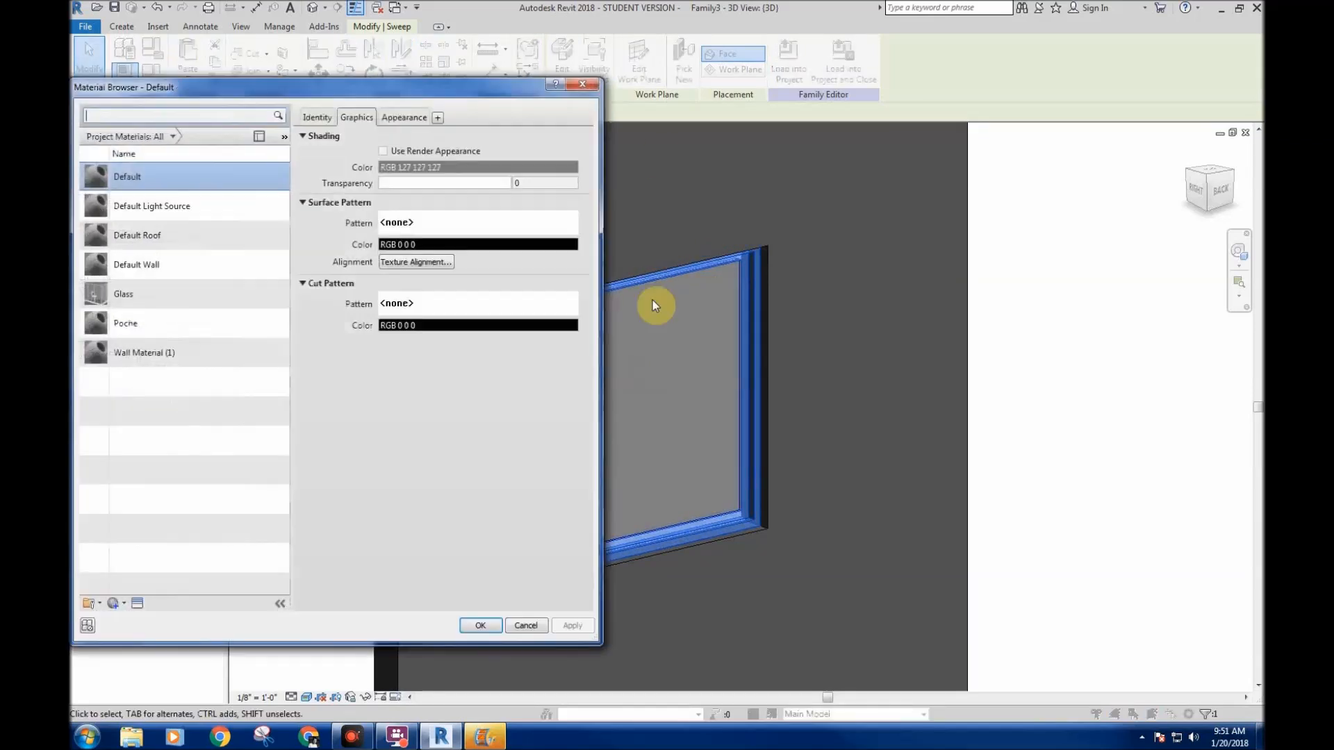
pyautogui.click(523, 625)
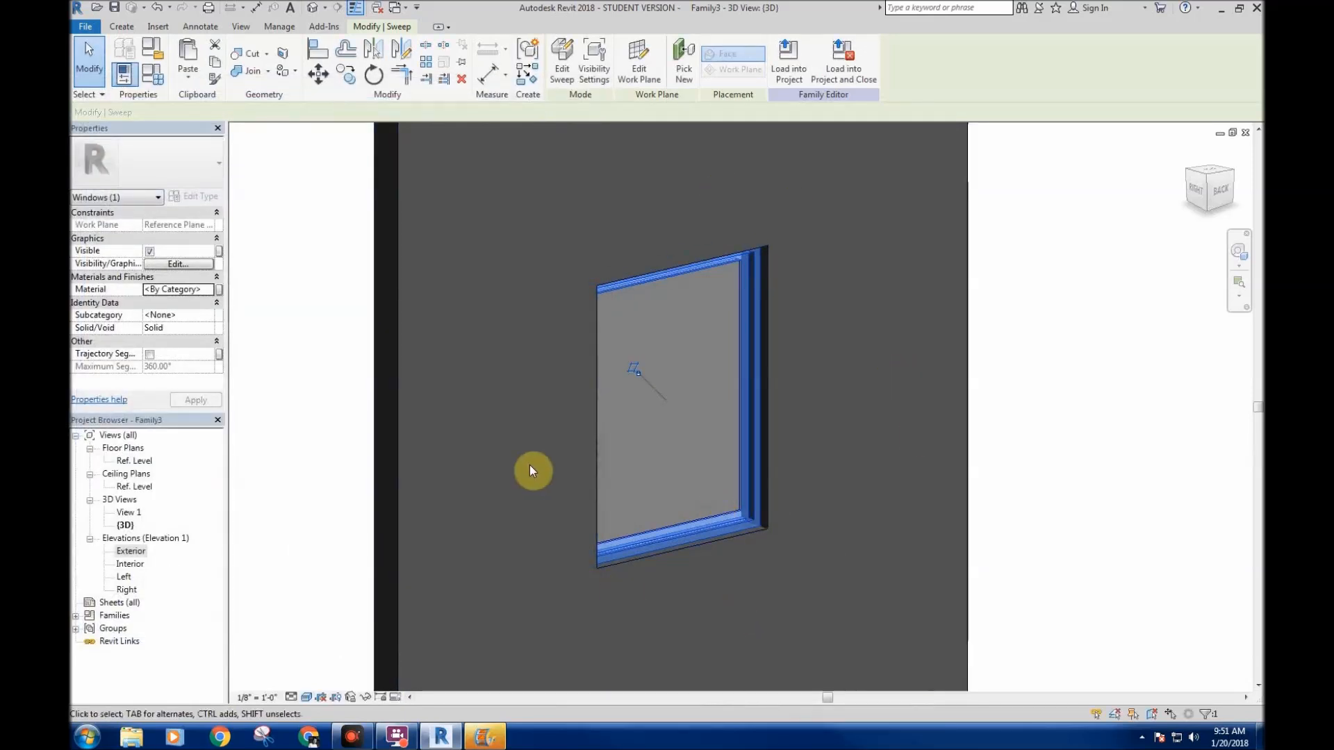
pyautogui.moveTo(529, 465); pyautogui.dragTo(523, 466, button='middle')
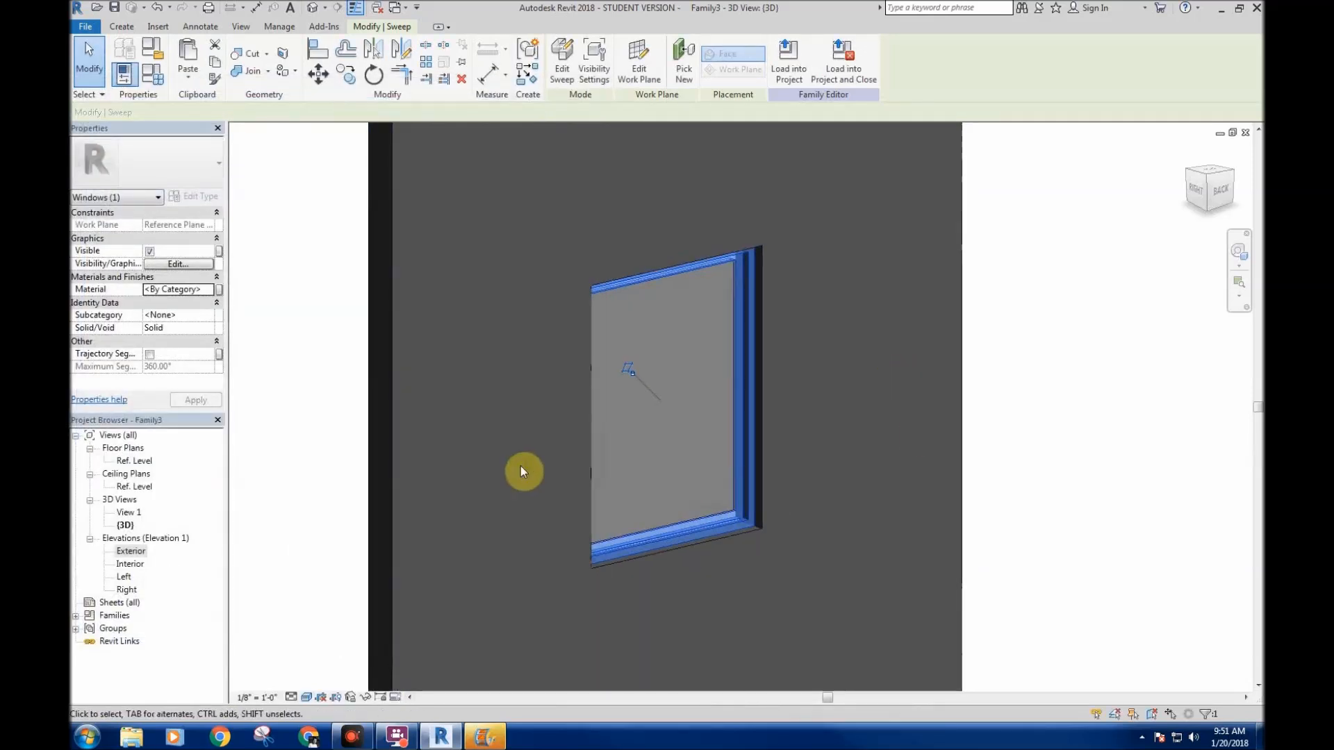
pyautogui.click(219, 290)
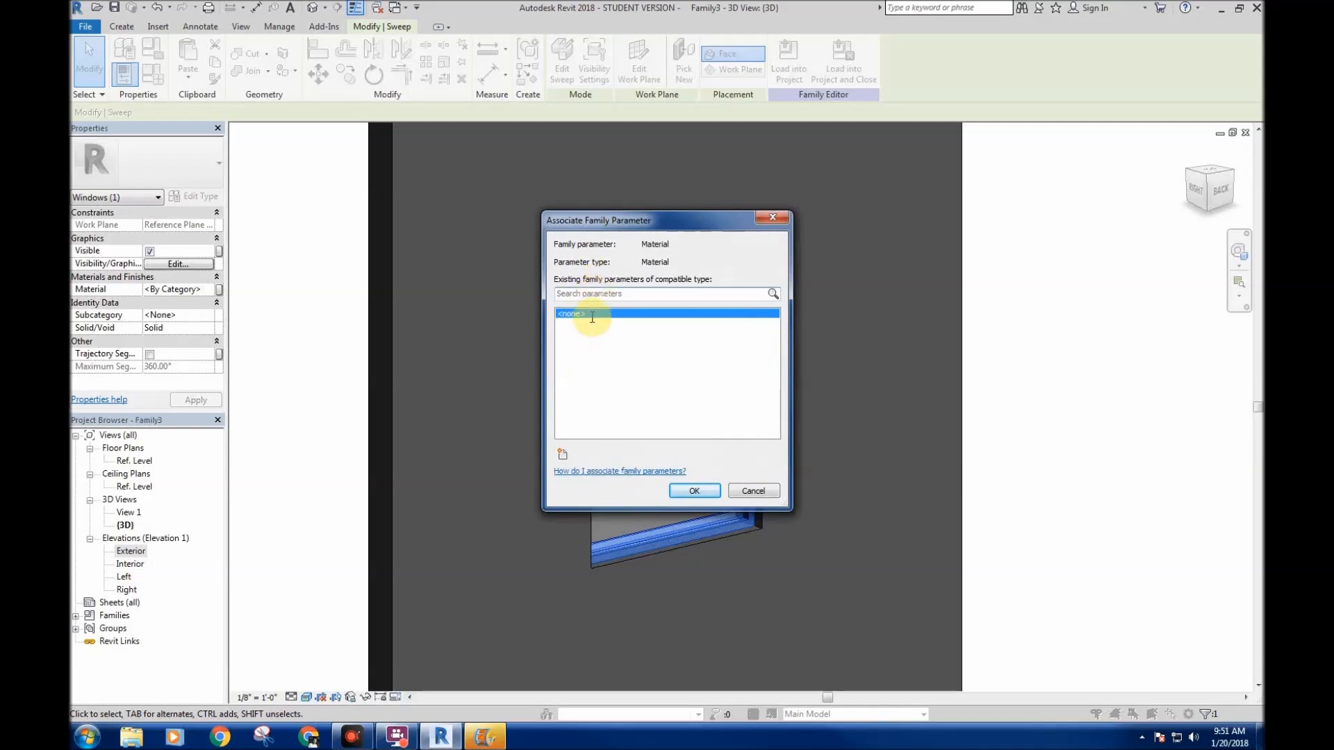
pyautogui.click(562, 455)
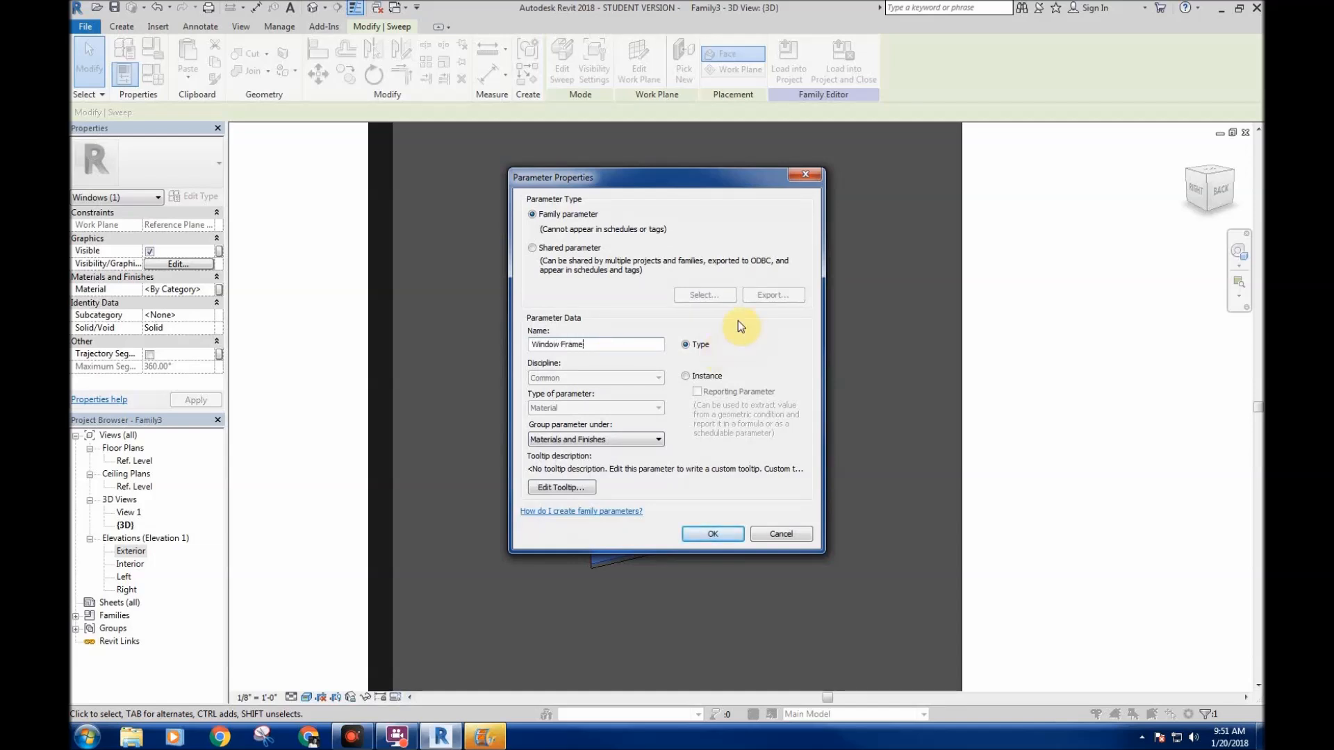
pyautogui.moveTo(642, 178); pyautogui.dragTo(950, 181)
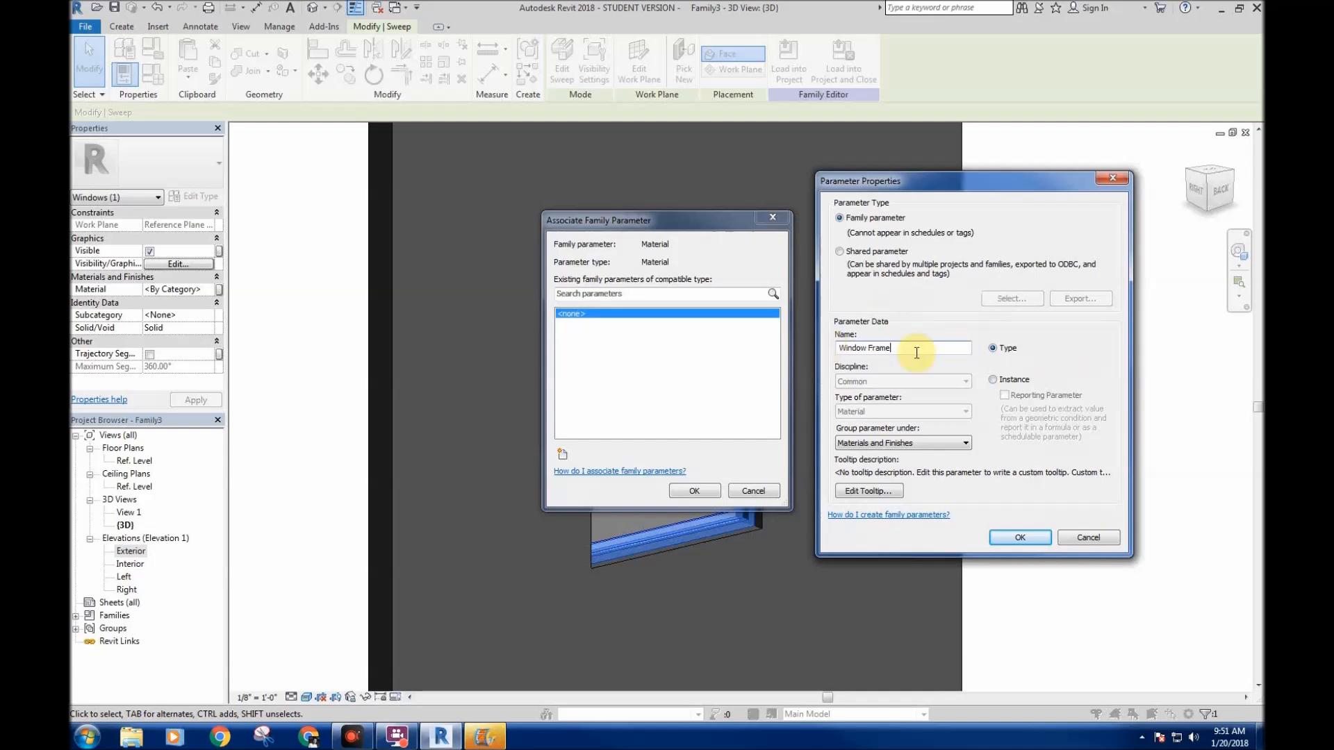
pyautogui.click(1024, 537)
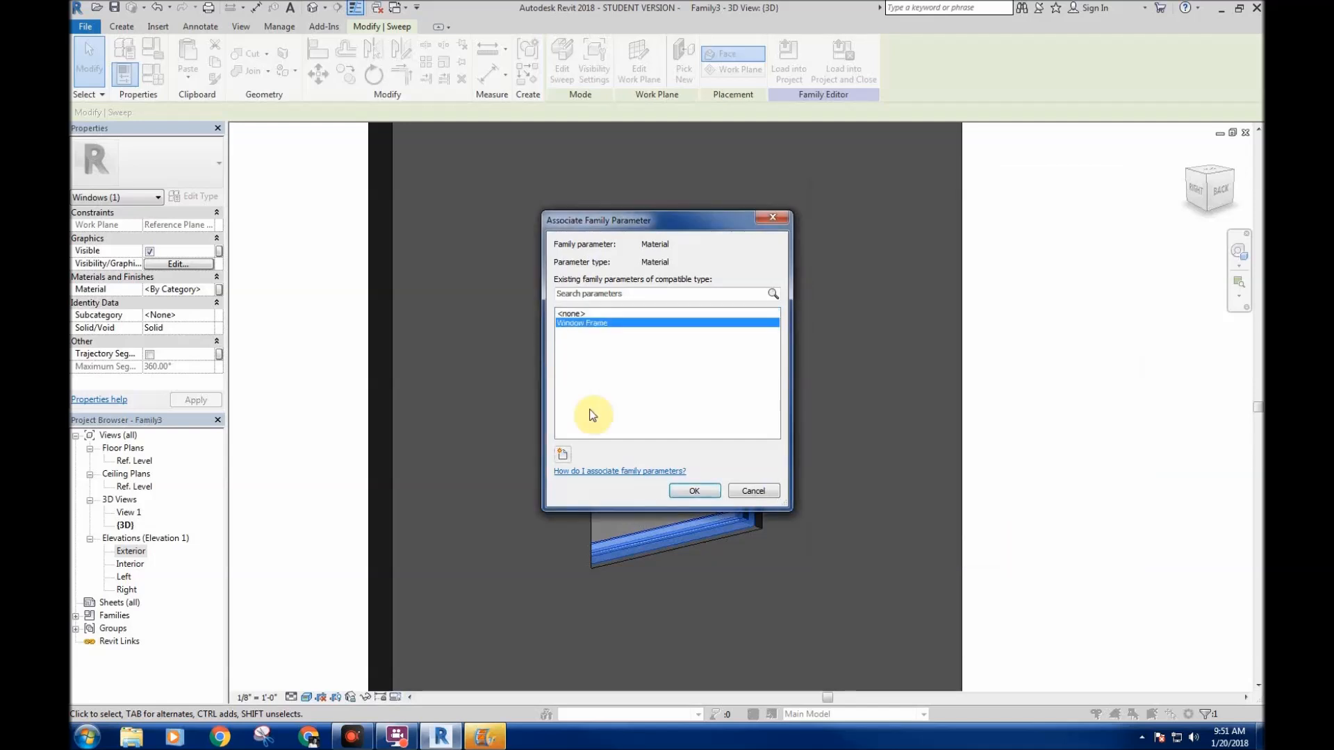
pyautogui.click(695, 491)
pyautogui.click(806, 356)
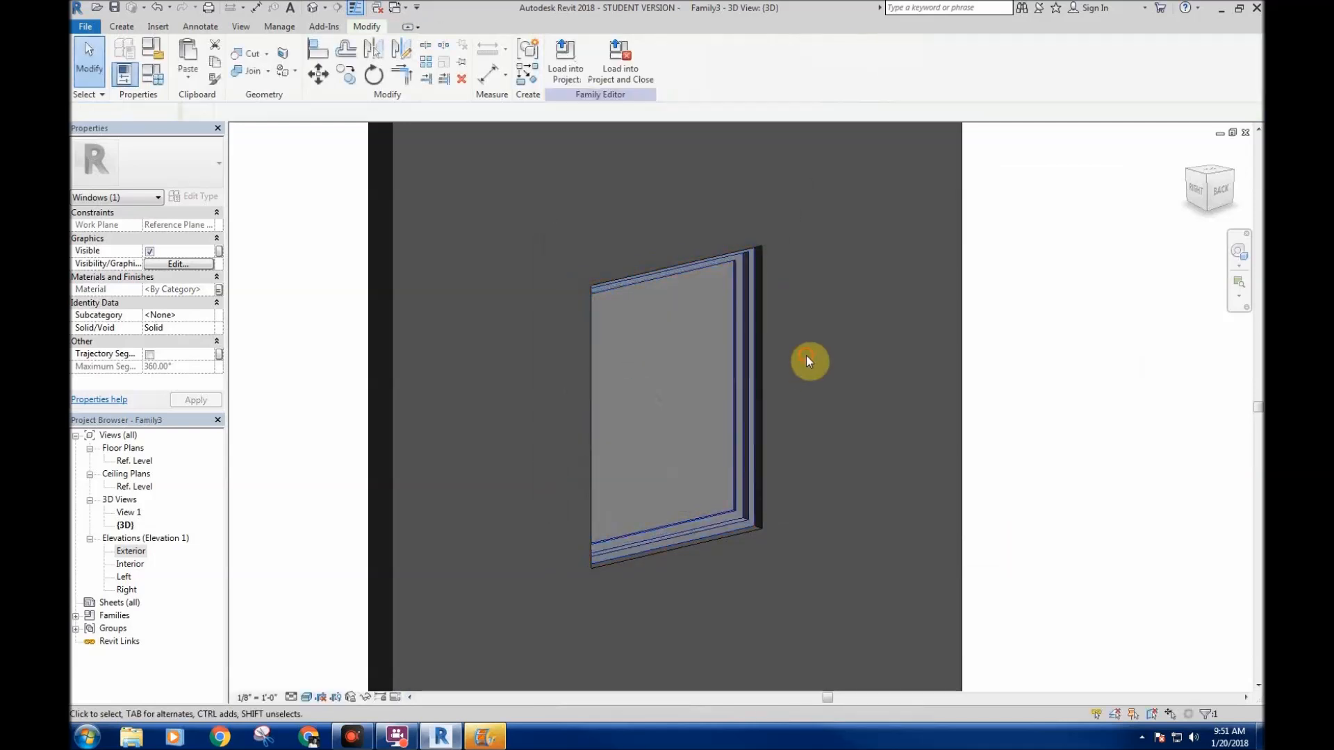
# - Associate the glass pane extrusion's material with a new type parameter named Glazing, grouped under Materials and Finishes
pyautogui.click(735, 344)
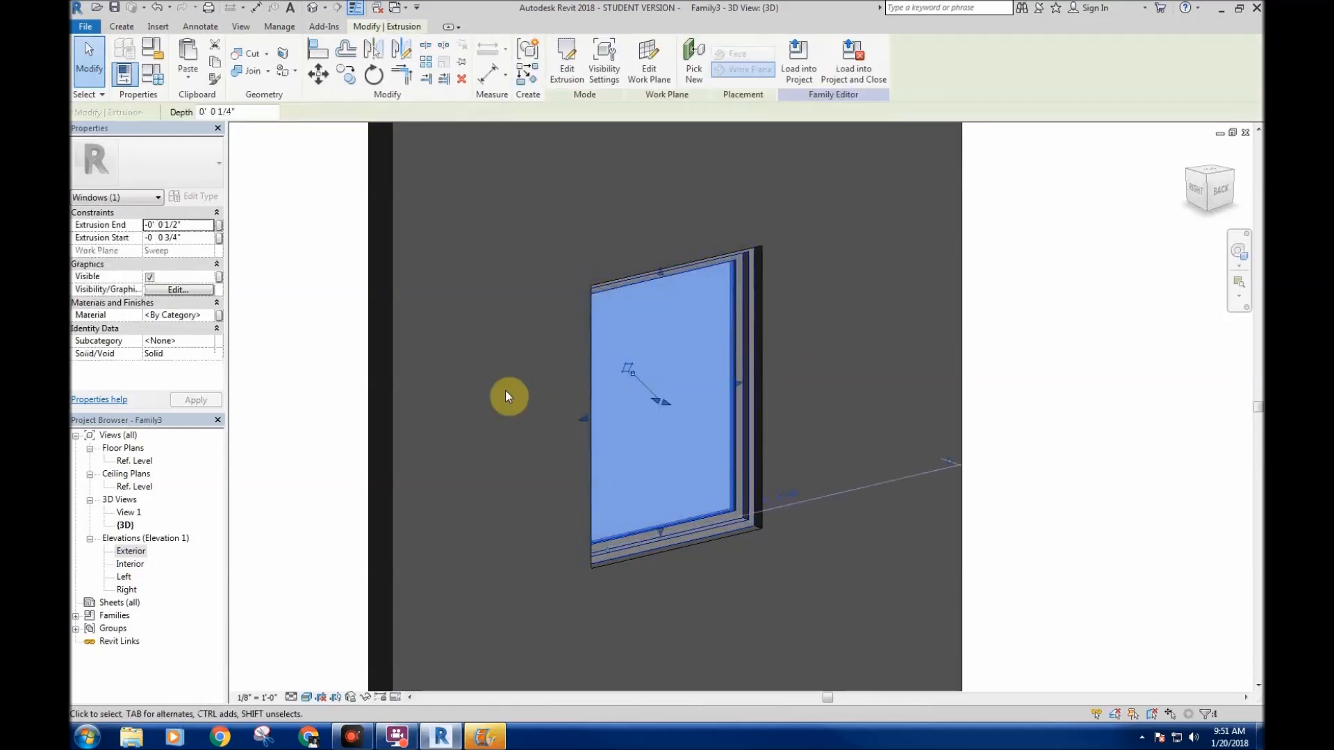
pyautogui.click(219, 317)
pyautogui.click(562, 455)
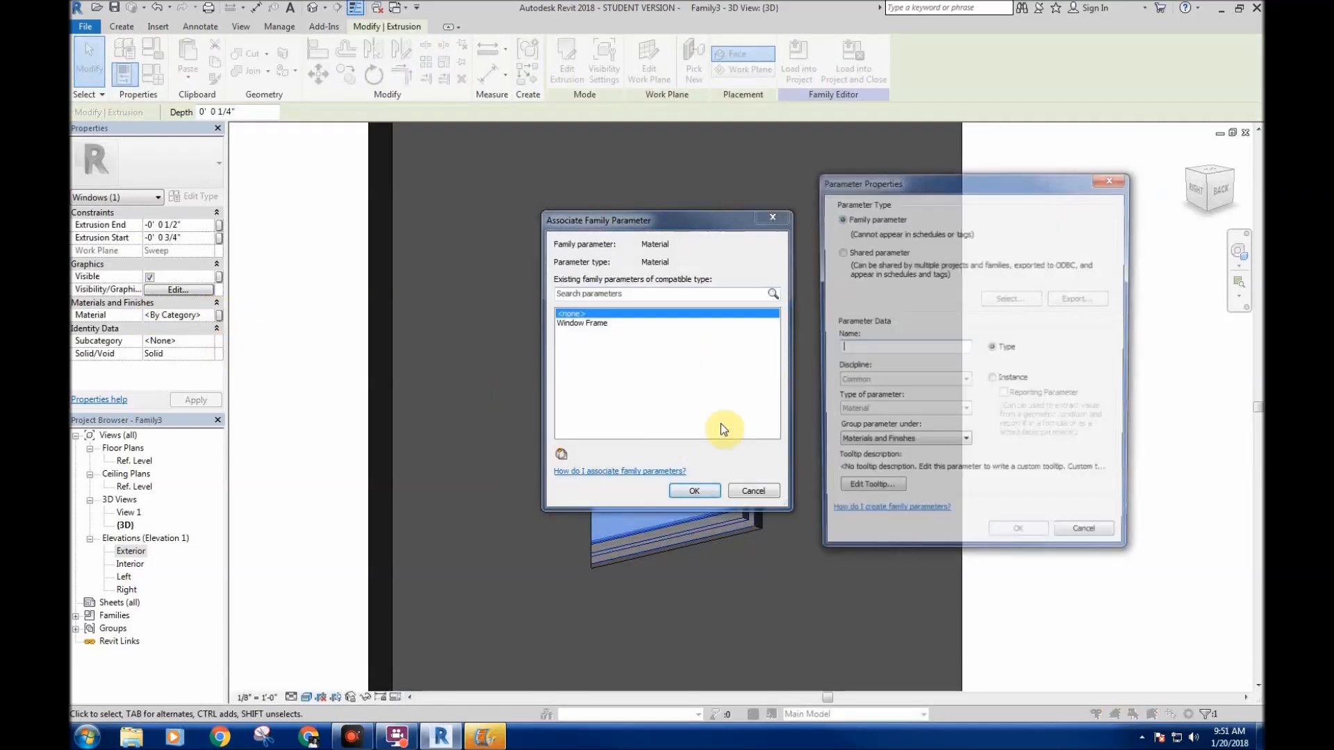
pyautogui.write('Glazing')
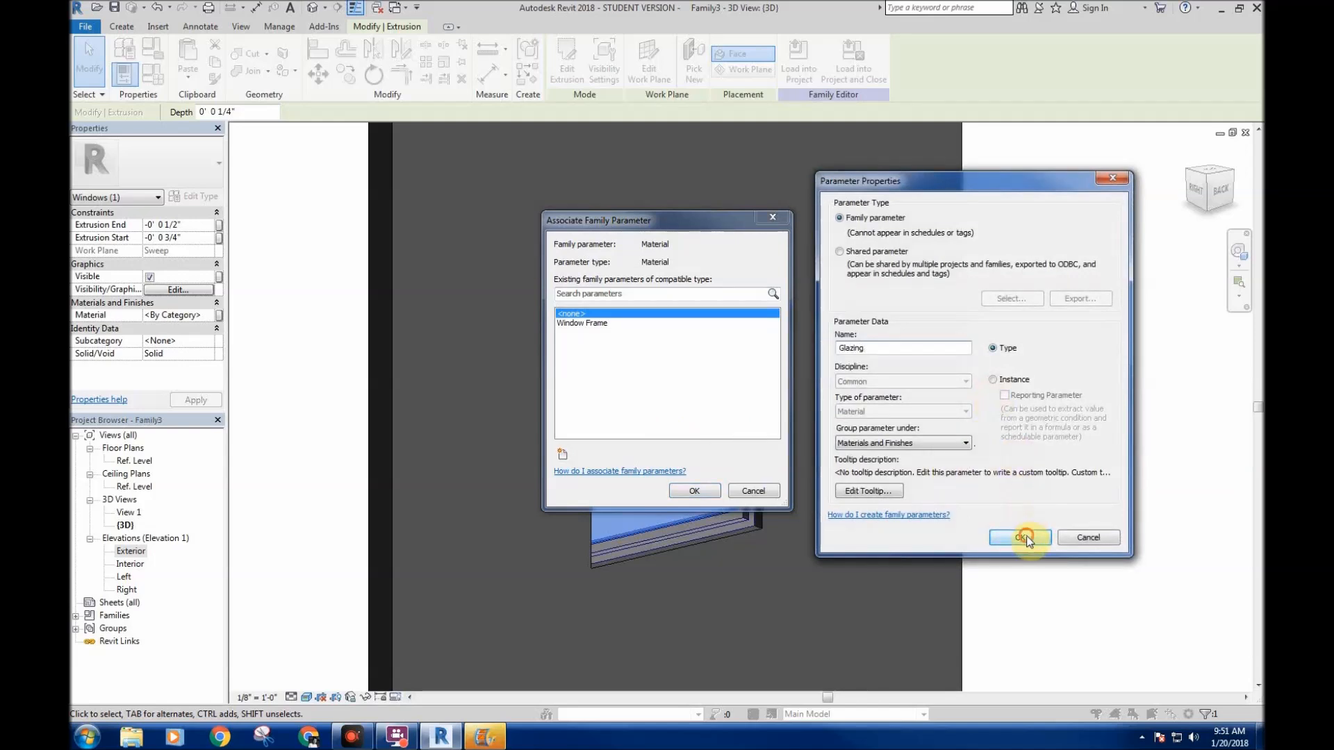
pyautogui.click(1021, 537)
pyautogui.click(694, 492)
pyautogui.click(1078, 346)
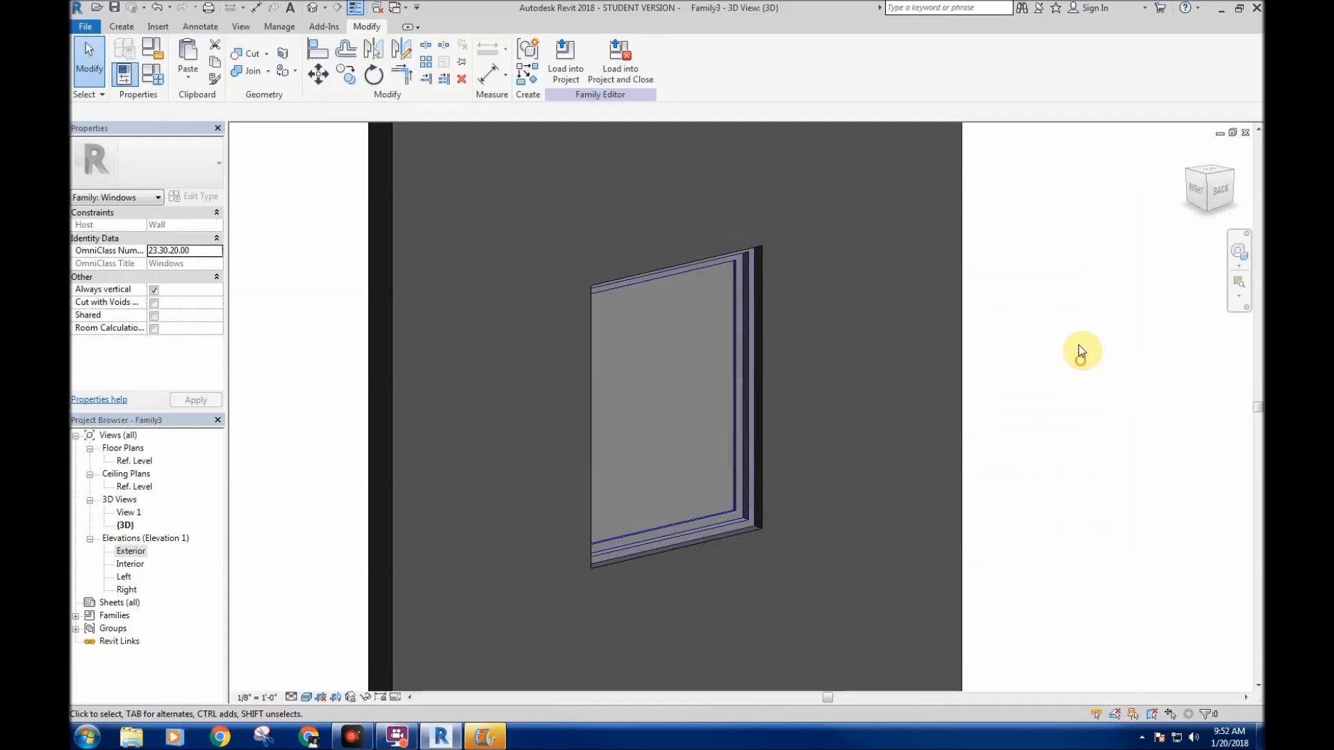
pyautogui.keyDown('shift'); pyautogui.moveTo(892, 375); pyautogui.dragTo(796, 252, button='middle'); pyautogui.keyUp('shift')
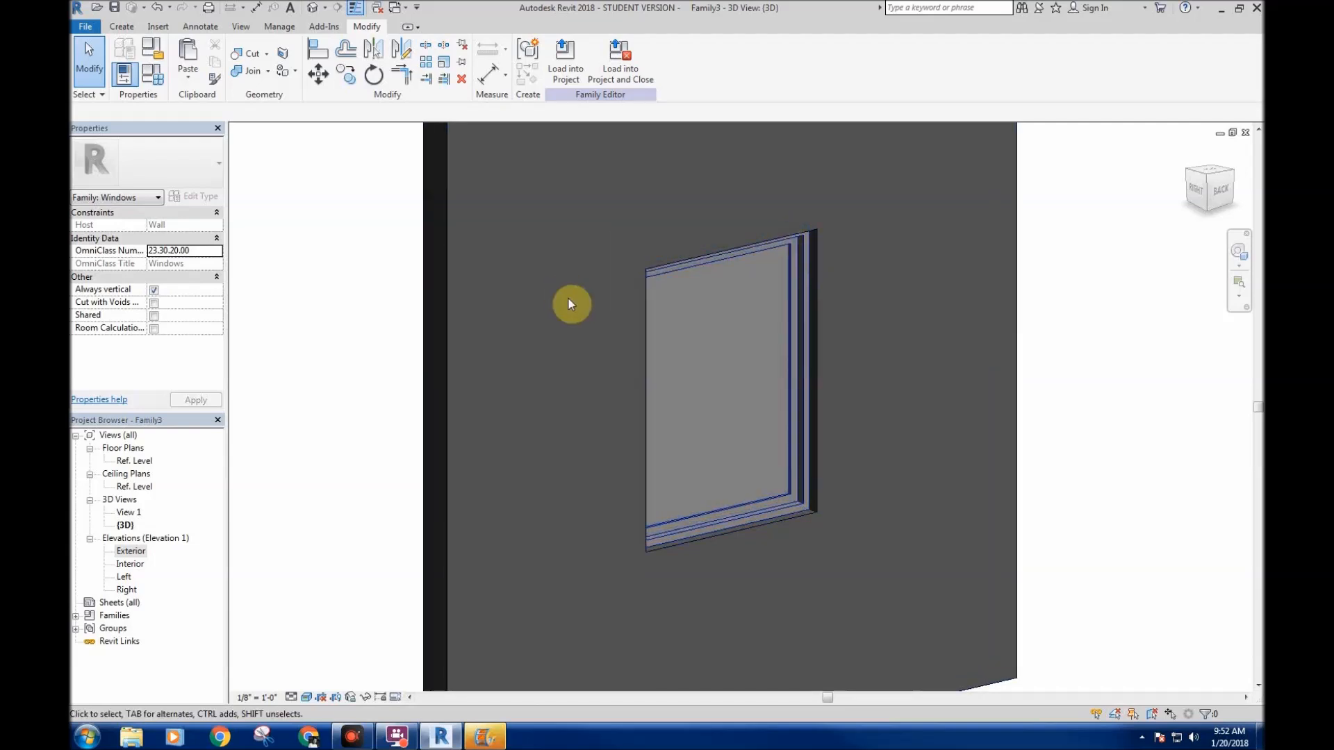
pyautogui.click(788, 293)
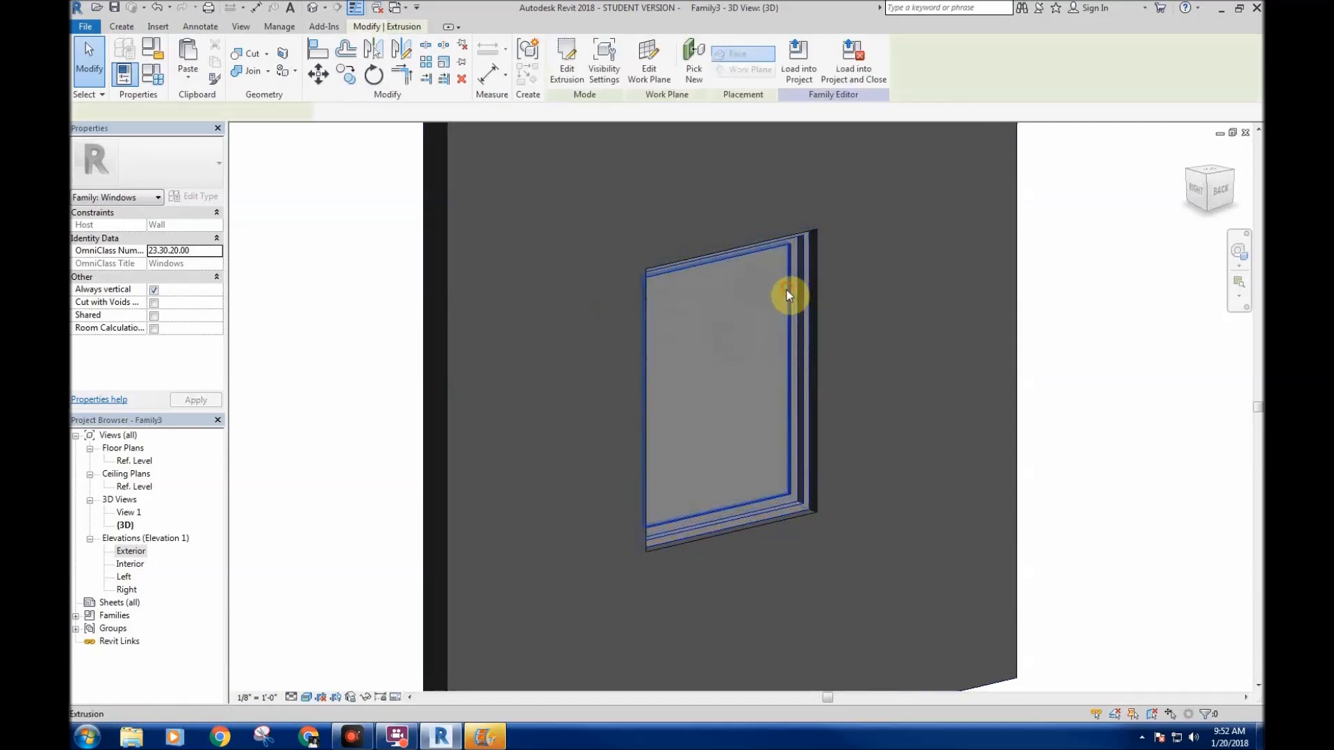
pyautogui.click(723, 318)
pyautogui.moveTo(733, 330); pyautogui.dragTo(712, 310, button='middle')
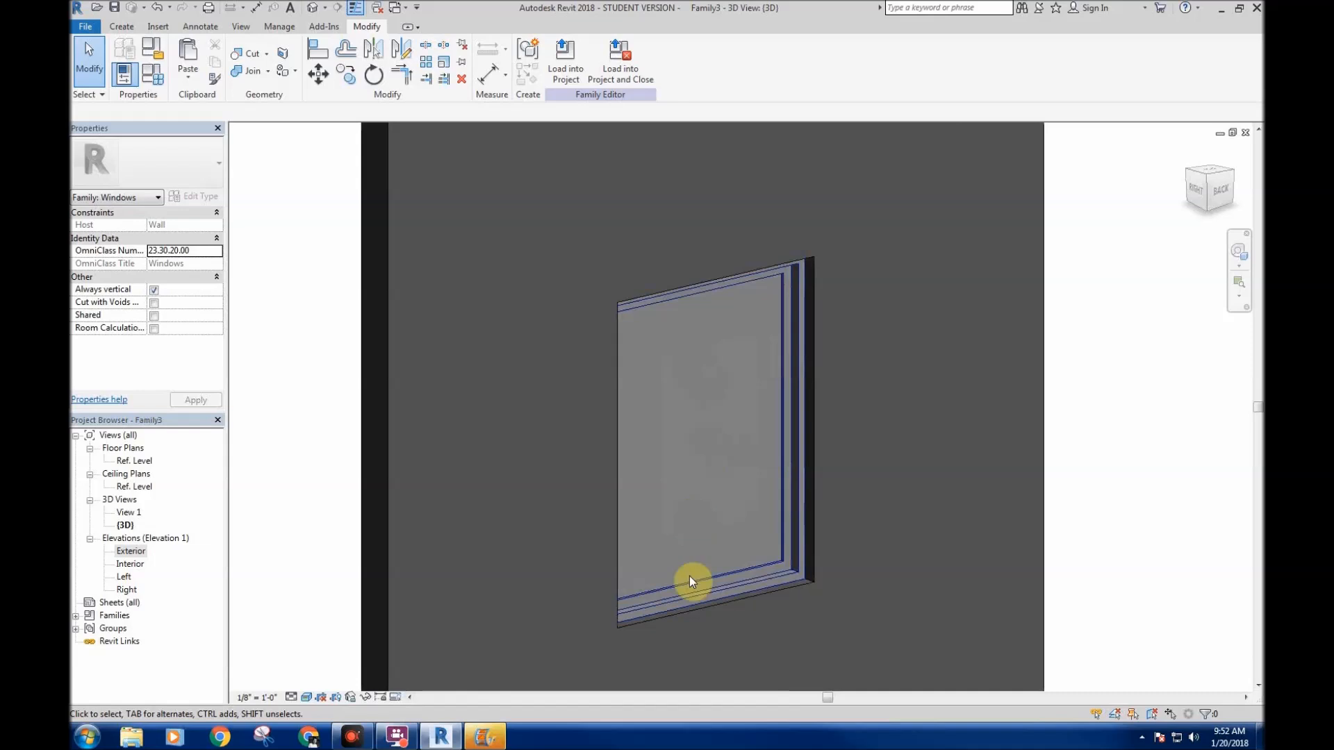
pyautogui.moveTo(680, 421); pyautogui.dragTo(667, 398, button='middle')
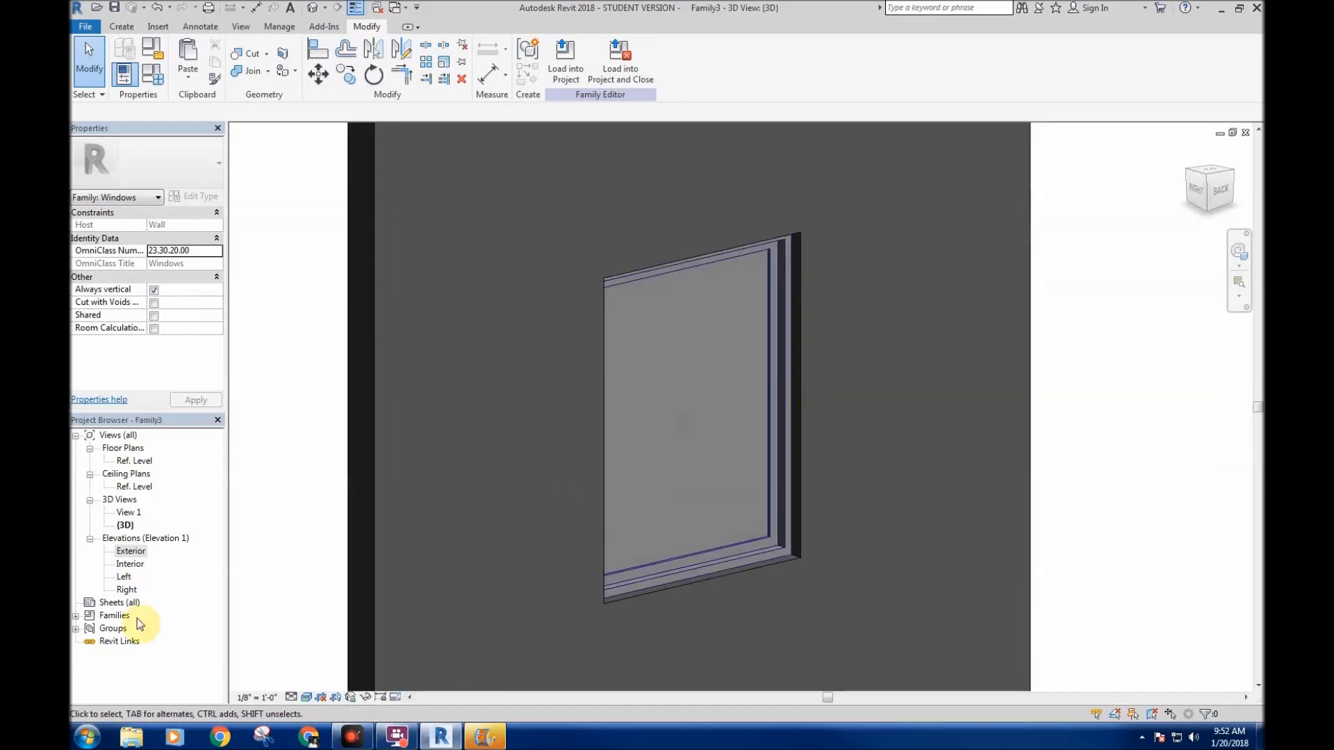
# - Open the Exterior elevation and examine the frame and glass pane in relation to the reference planes
pyautogui.doubleClick(130, 552)
pyautogui.moveTo(632, 470); pyautogui.dragTo(665, 382, button='middle')
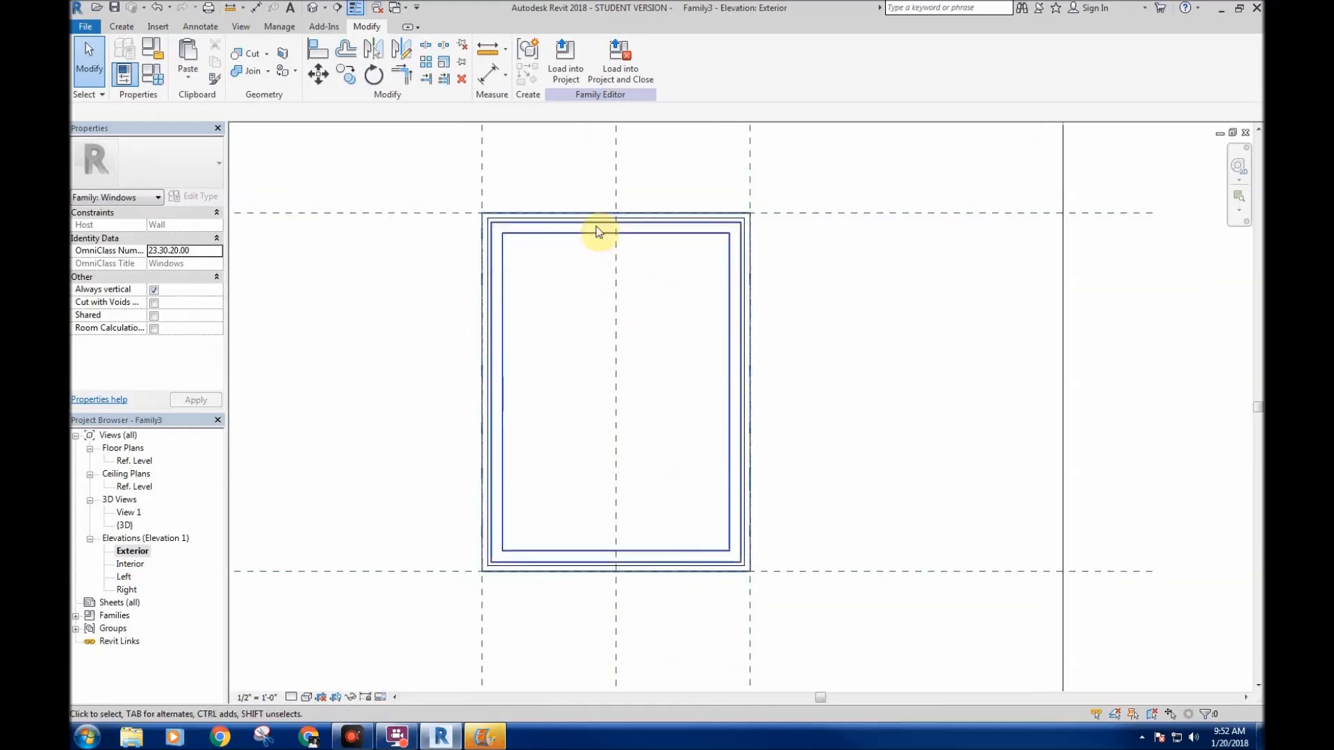
pyautogui.moveTo(796, 392); pyautogui.dragTo(900, 383, button='middle')
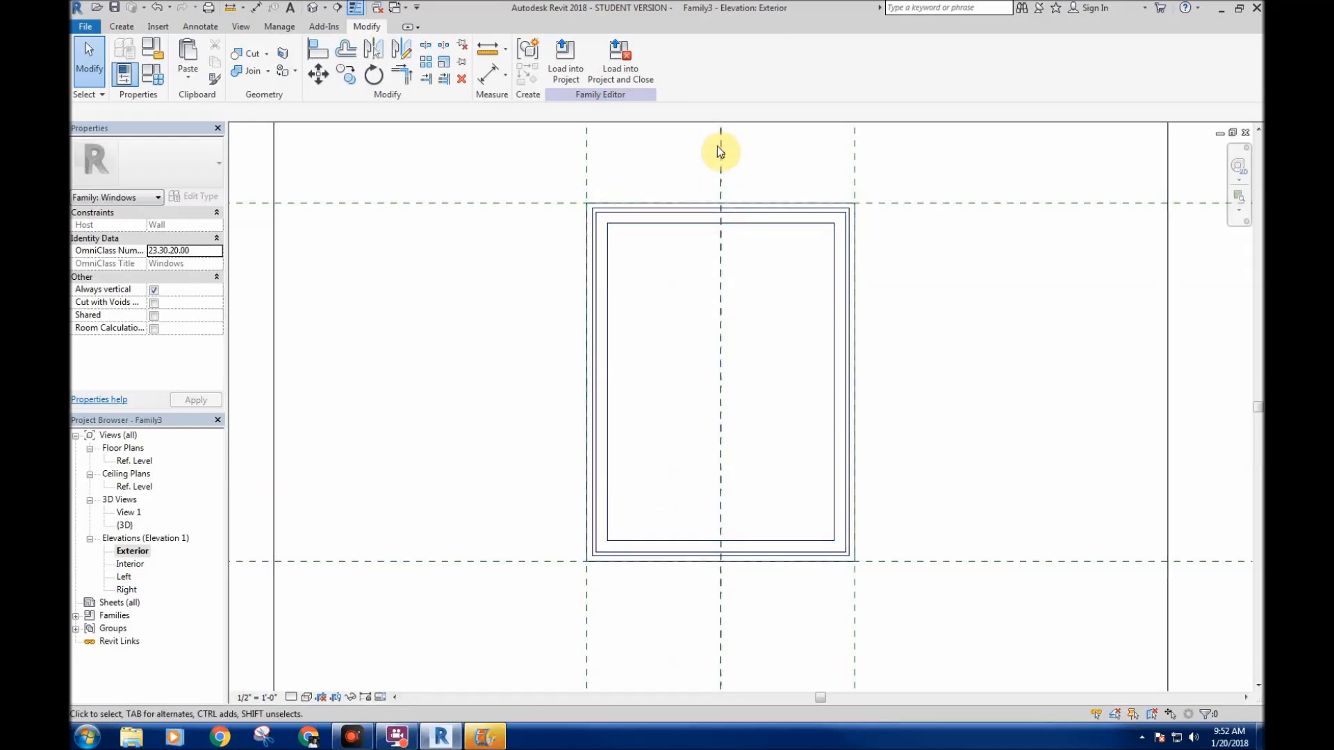
pyautogui.moveTo(769, 479); pyautogui.dragTo(744, 465, button='middle')
pyautogui.moveTo(667, 361); pyautogui.dragTo(663, 395, button='middle')
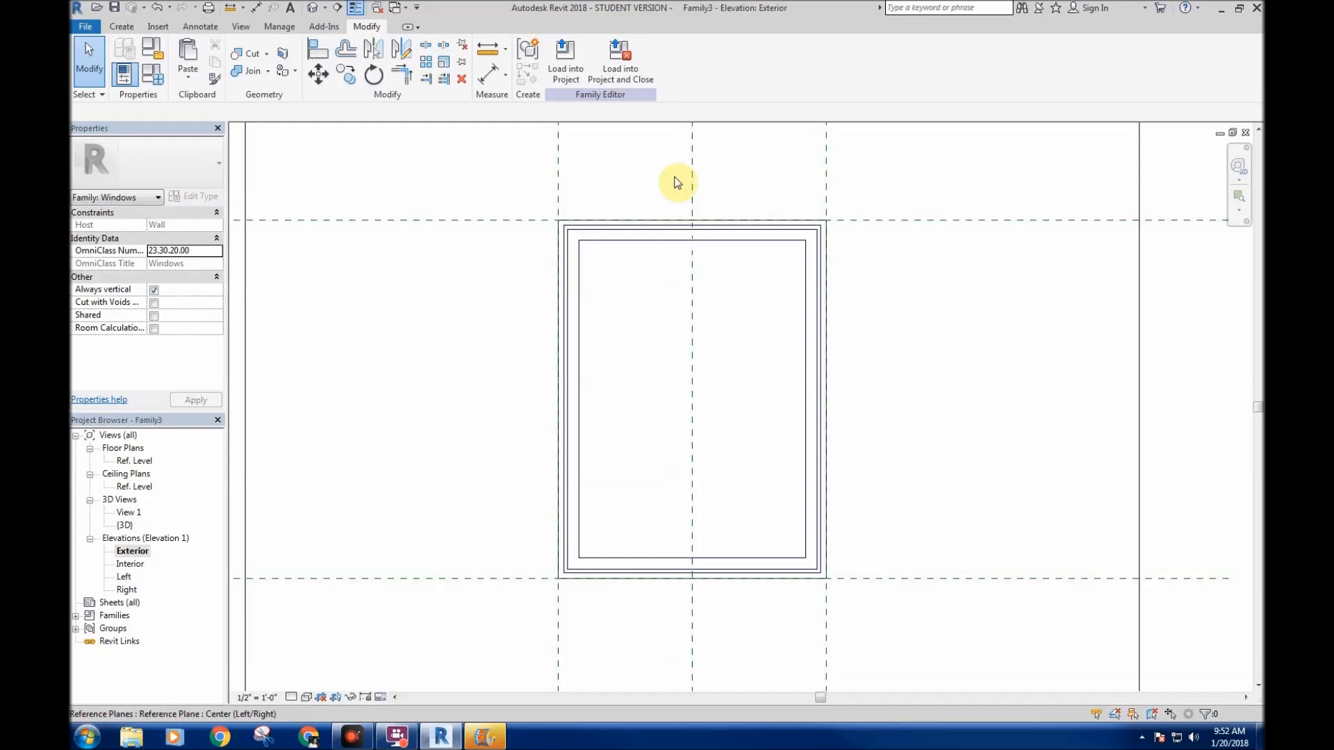
pyautogui.moveTo(675, 445)
pyautogui.mouseDown(button='middle')
pyautogui.moveTo(679, 479)
pyautogui.moveTo(684, 424)
pyautogui.mouseUp(button='middle')
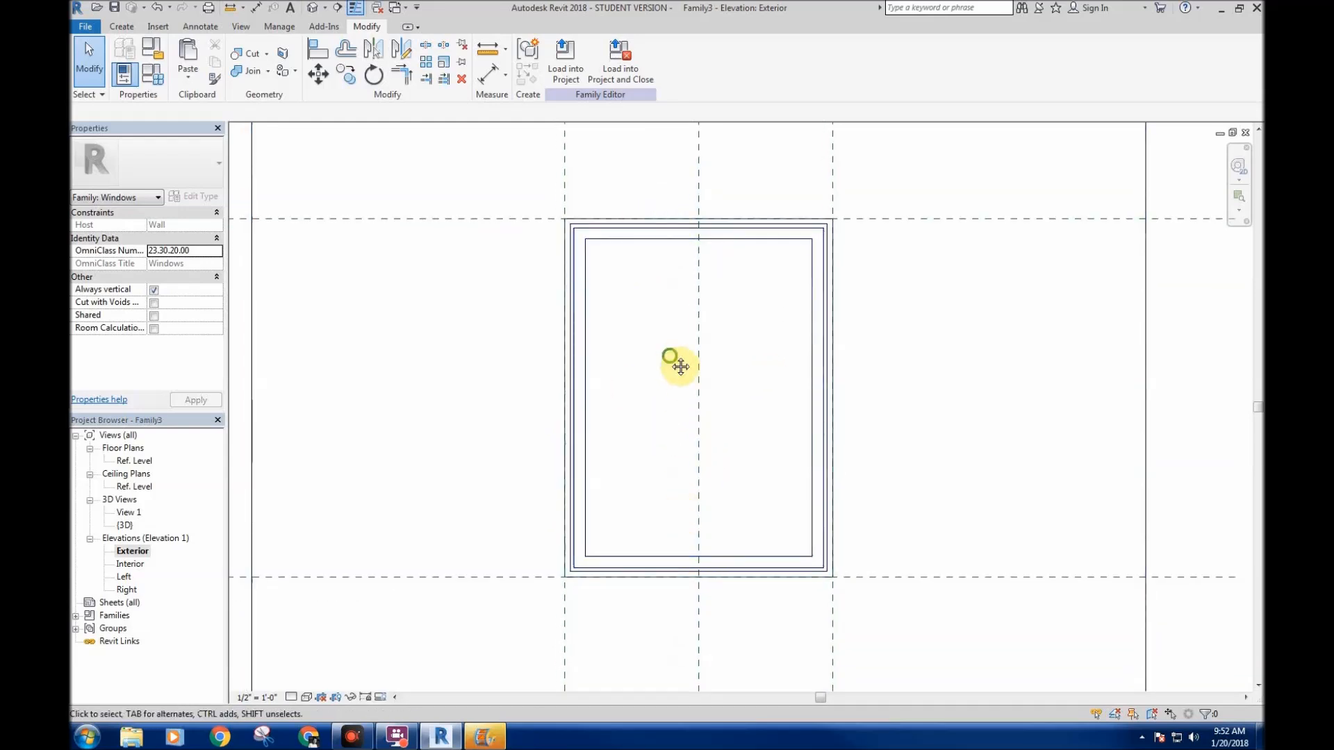
pyautogui.moveTo(668, 362); pyautogui.dragTo(666, 349, button='middle')
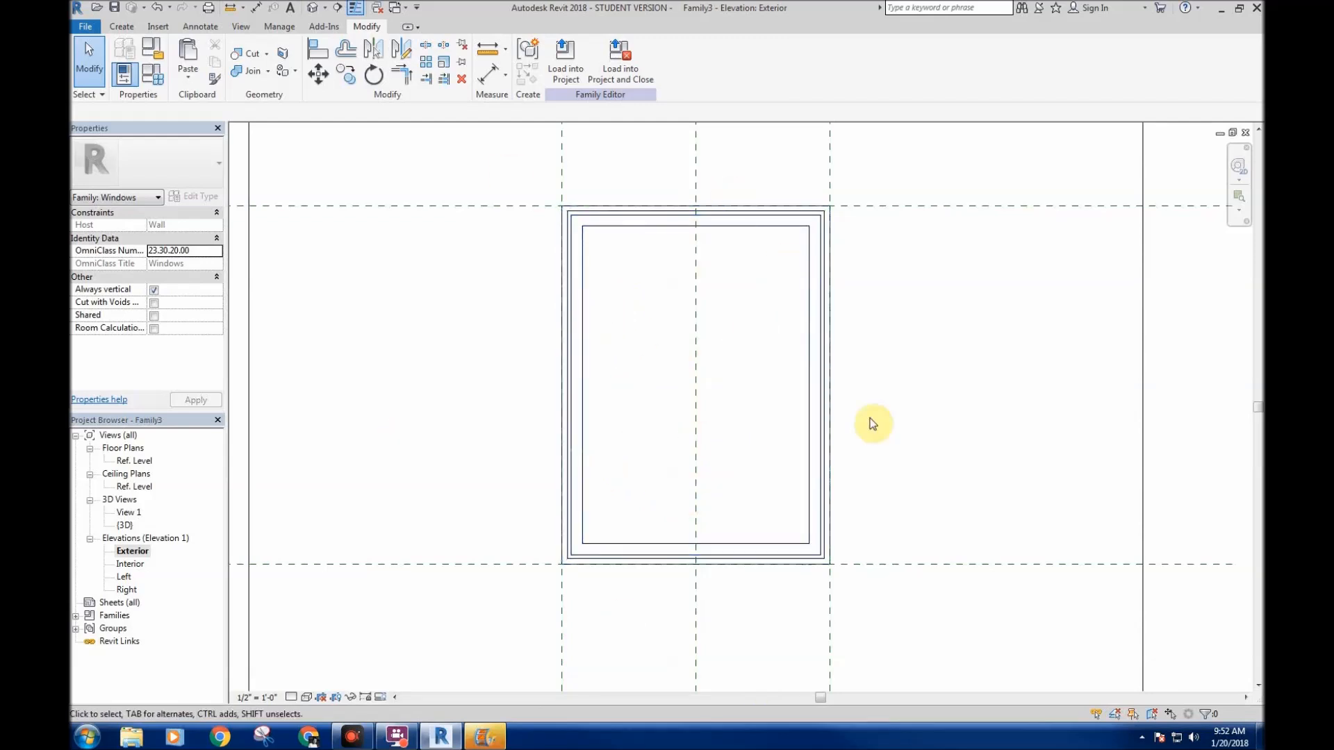
pyautogui.moveTo(640, 411); pyautogui.dragTo(612, 426, button='middle')
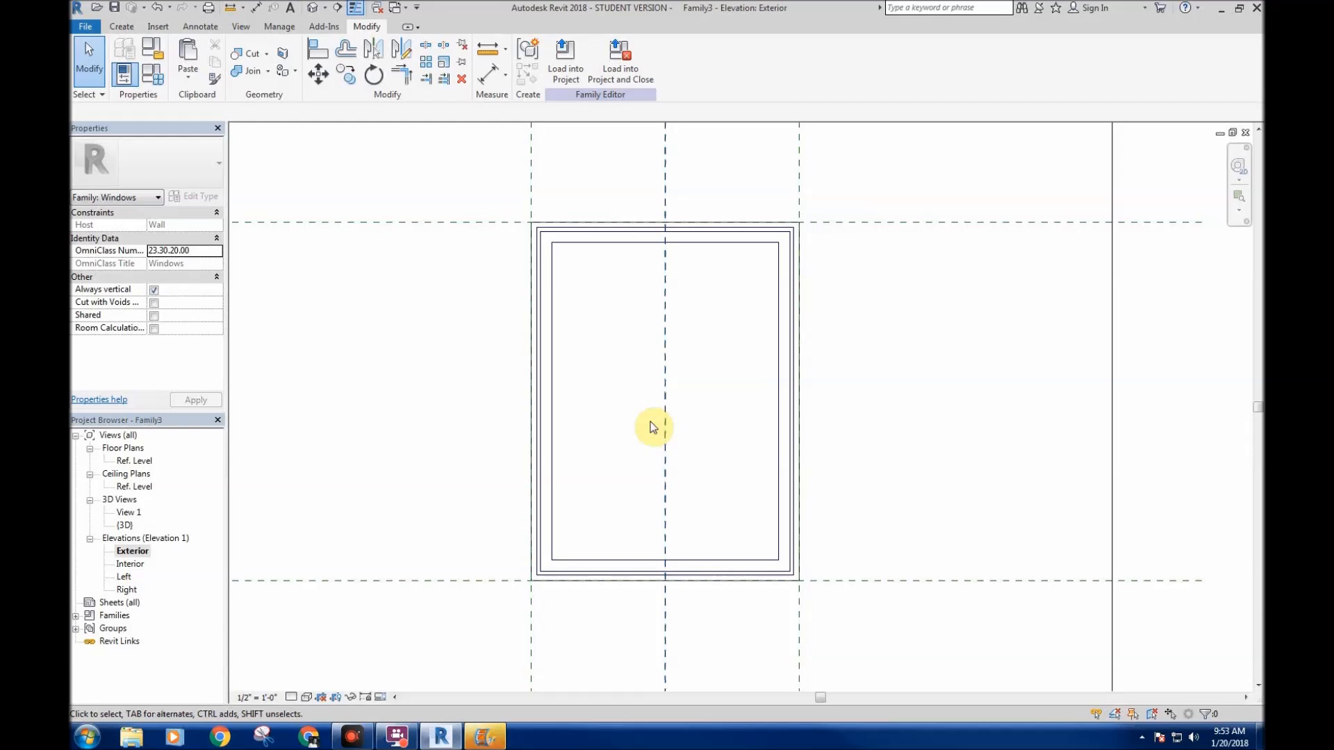
pyautogui.scroll(-3, 635, 389)
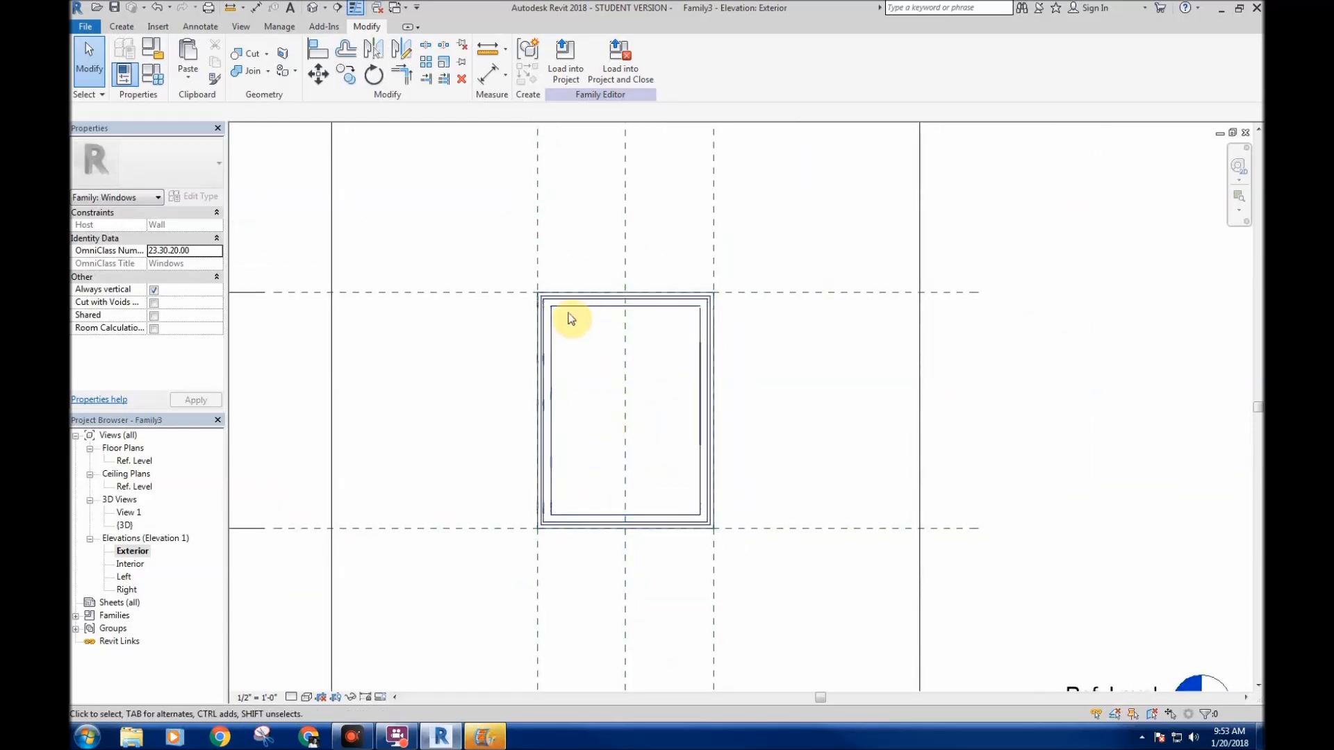
pyautogui.moveTo(588, 414); pyautogui.dragTo(588, 435, button='middle')
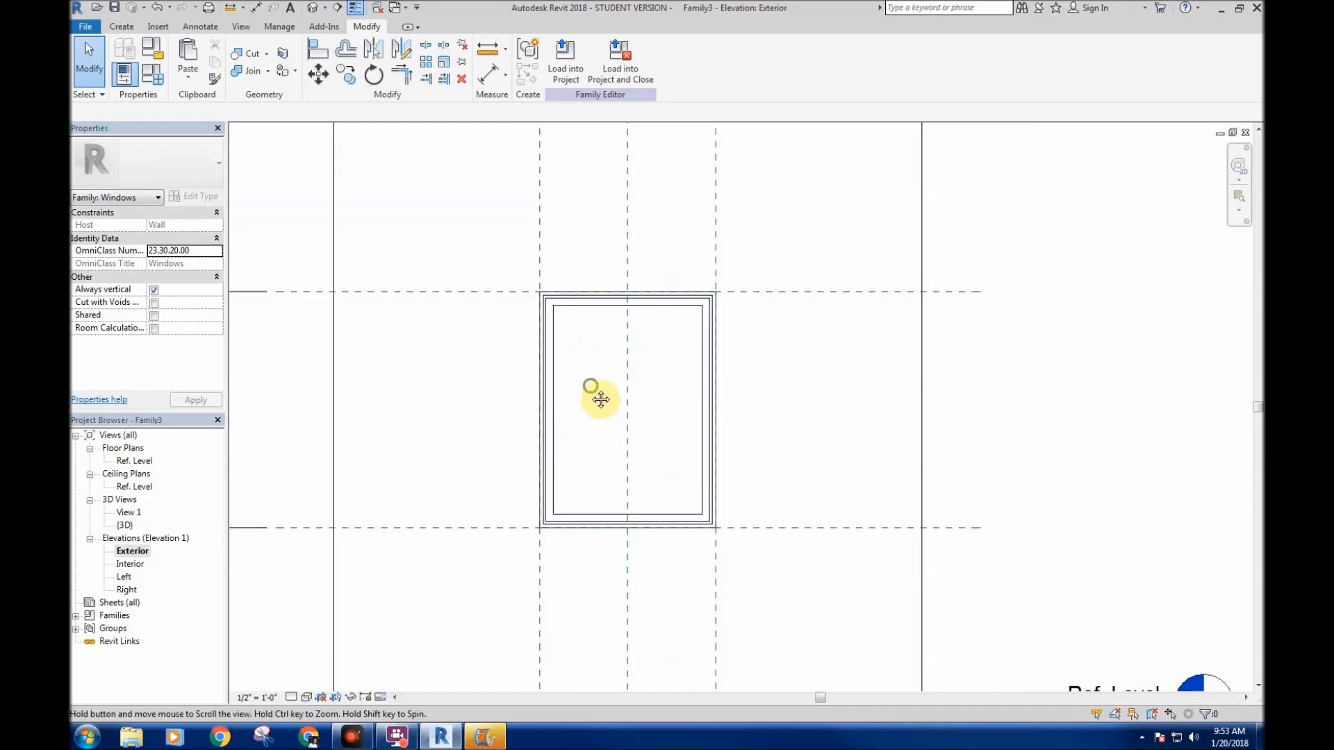
pyautogui.scroll(2, 595, 388)
pyautogui.moveTo(599, 349)
pyautogui.mouseDown(button='middle')
pyautogui.moveTo(585, 307)
pyautogui.moveTo(605, 310)
pyautogui.moveTo(601, 323)
pyautogui.mouseUp(button='middle')
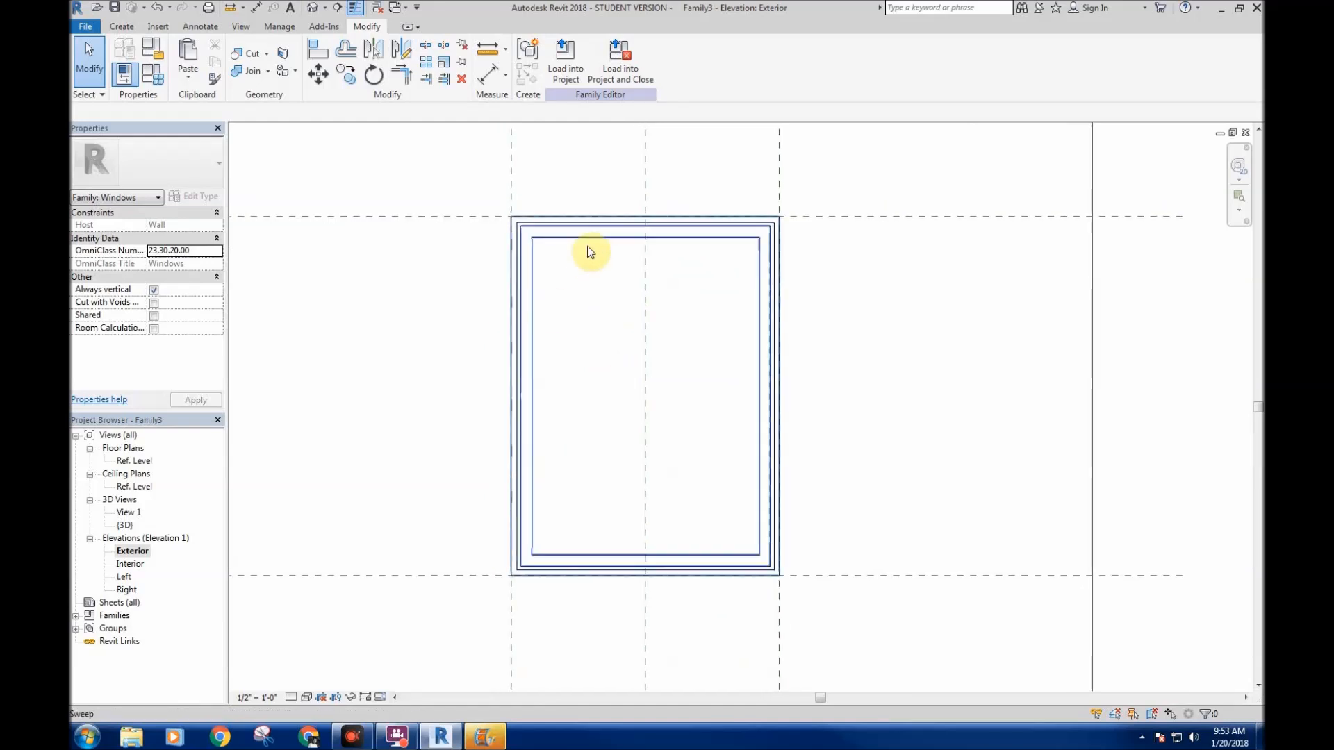
pyautogui.moveTo(736, 314)
pyautogui.mouseDown(button='middle')
pyautogui.moveTo(697, 303)
pyautogui.moveTo(730, 306)
pyautogui.mouseUp(button='middle')
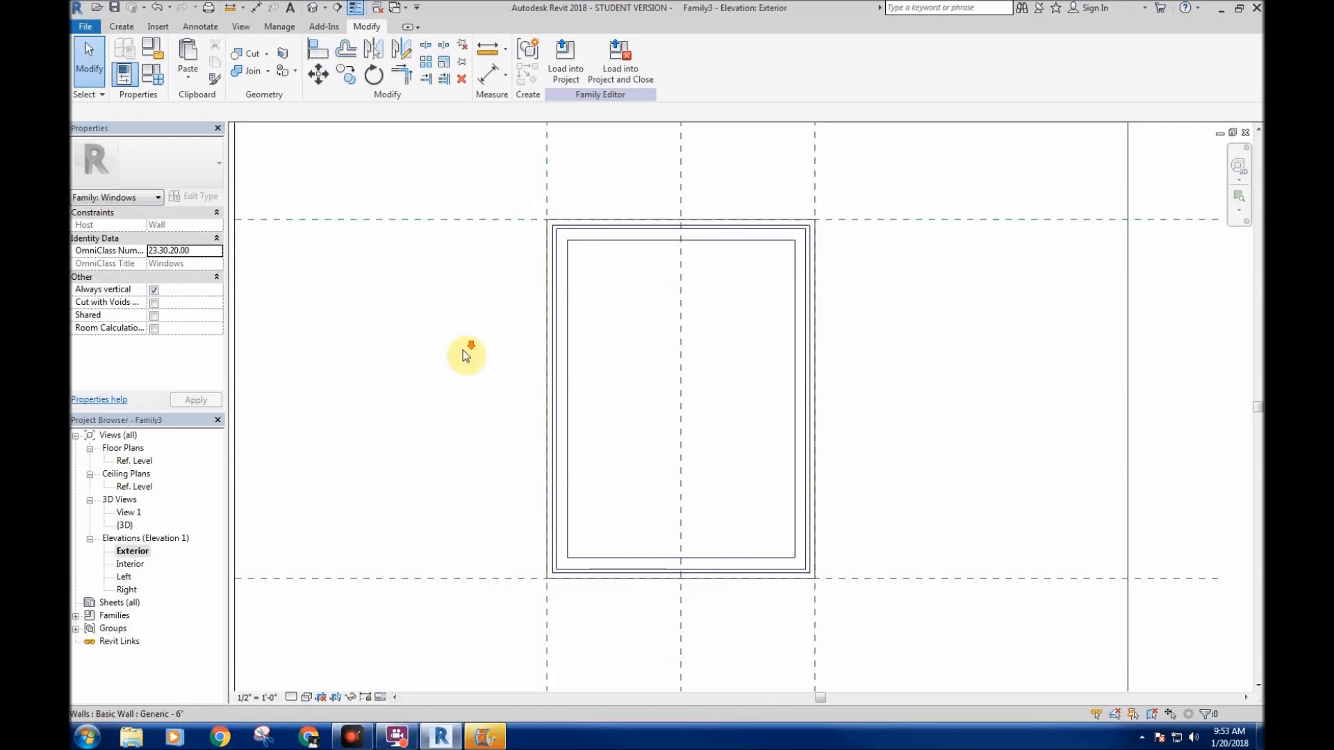
pyautogui.scroll(-1, 461, 351)
pyautogui.click(123, 26)
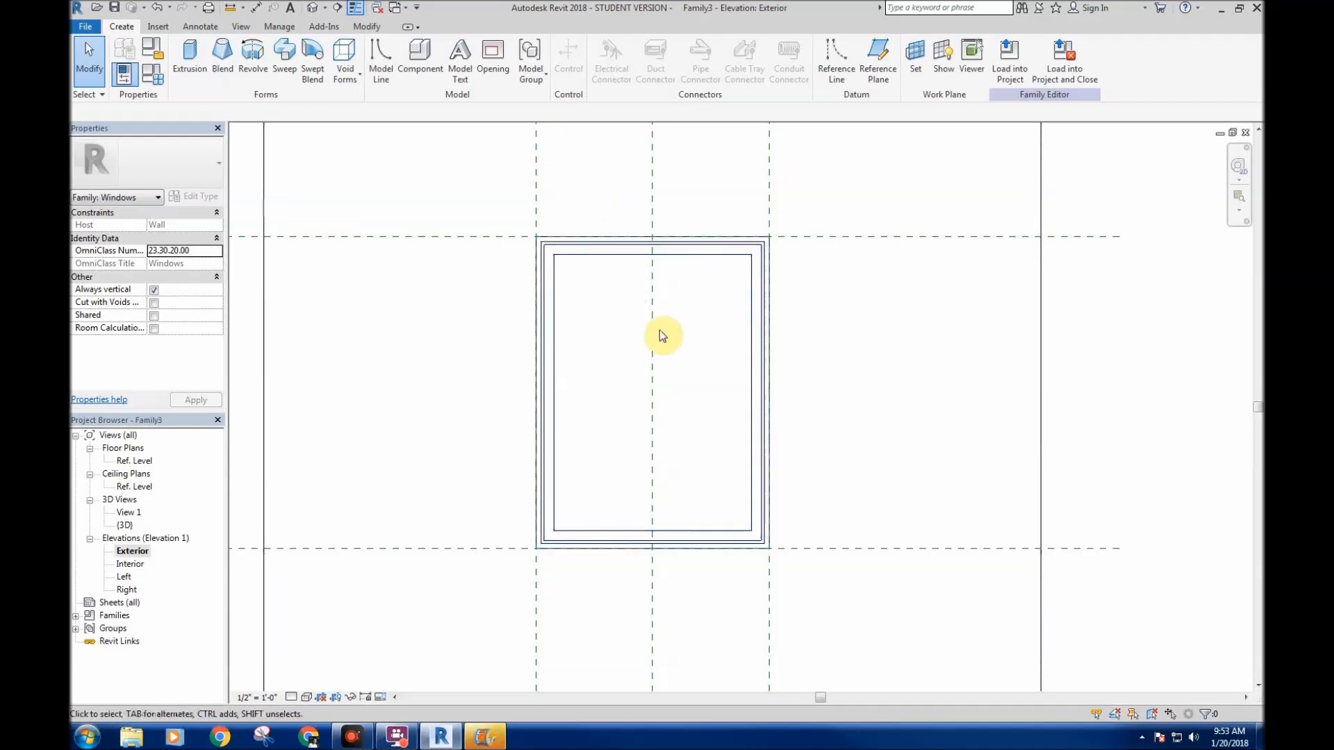
pyautogui.moveTo(660, 330); pyautogui.dragTo(661, 358, button='middle')
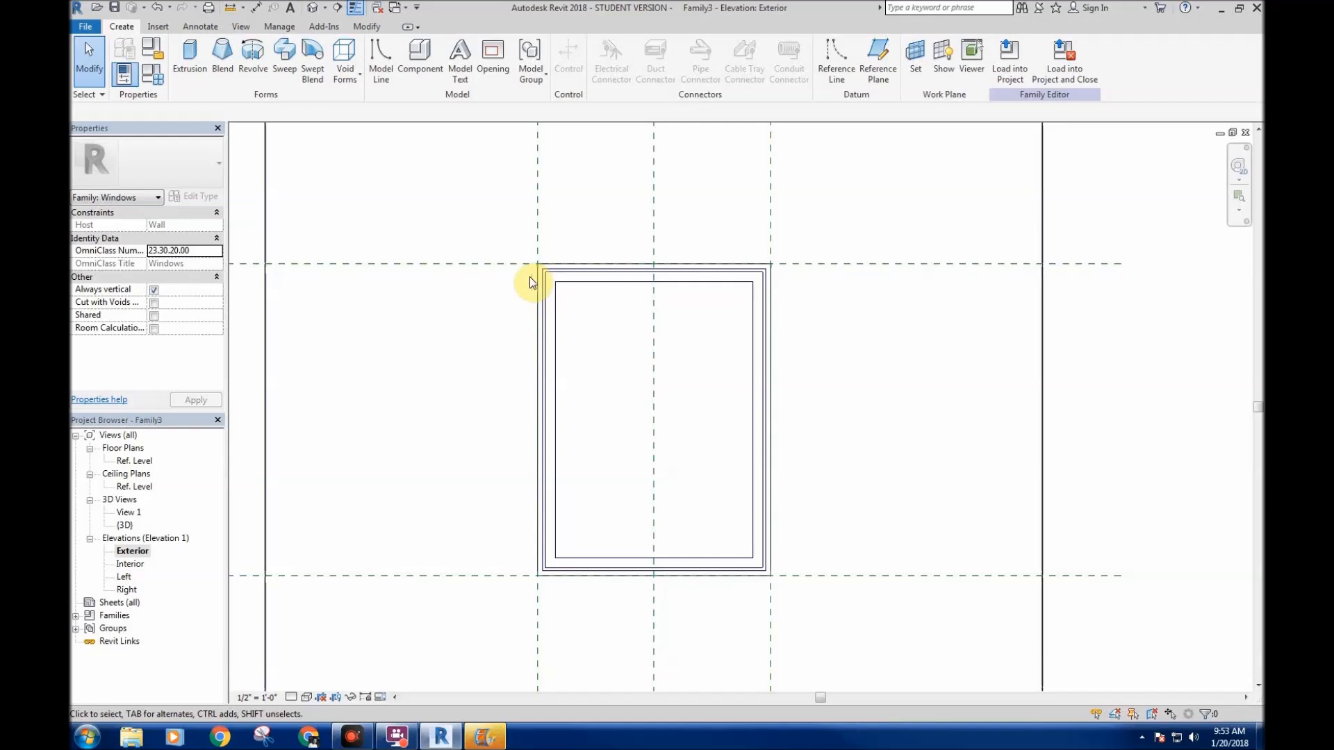
pyautogui.scroll(-3, 494, 368)
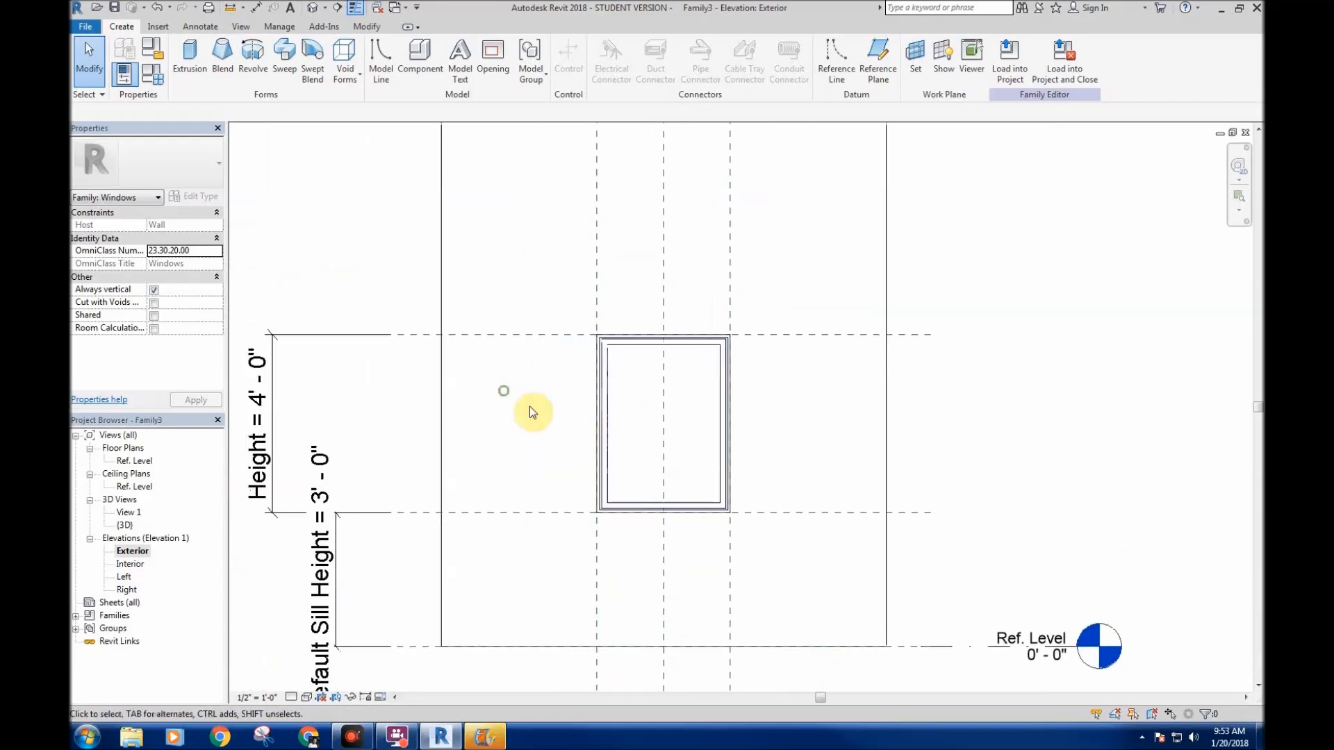
pyautogui.scroll(3, 649, 429)
pyautogui.moveTo(483, 366); pyautogui.dragTo(457, 373, button='middle')
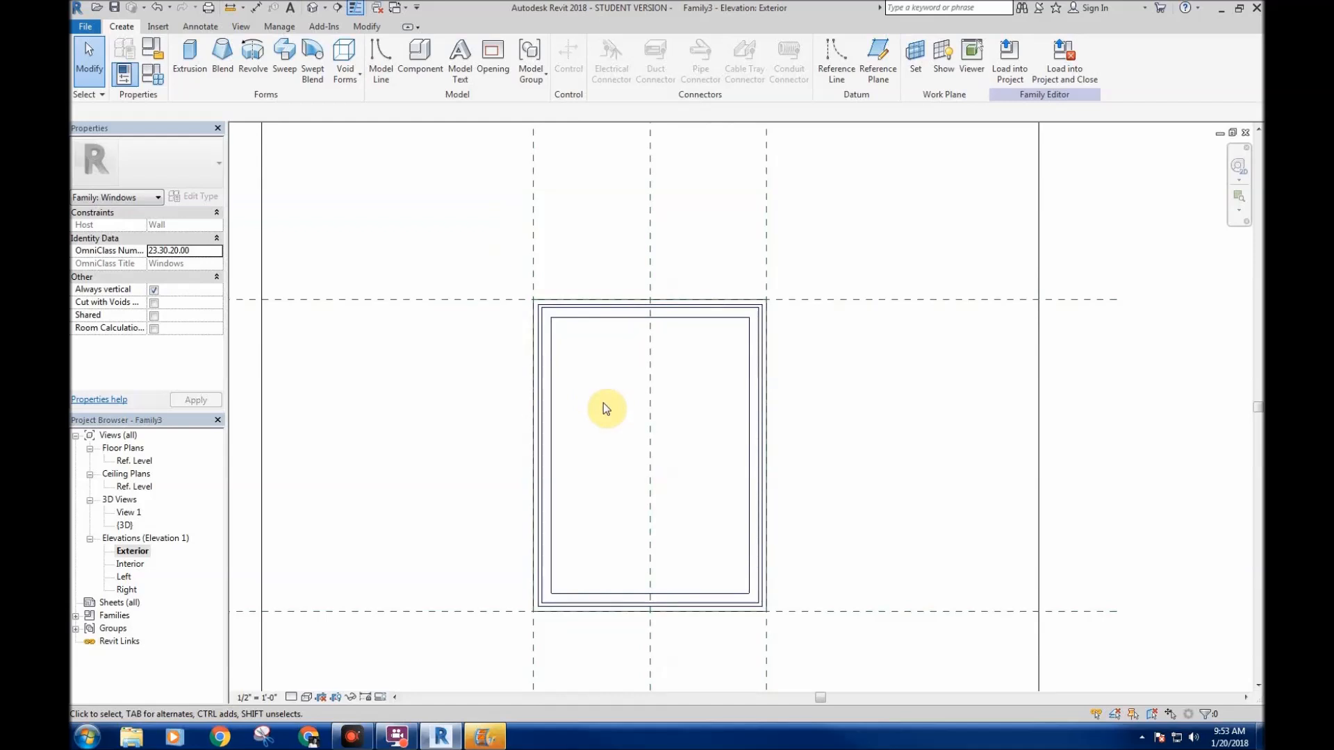
pyautogui.moveTo(652, 434); pyautogui.dragTo(644, 417, button='middle')
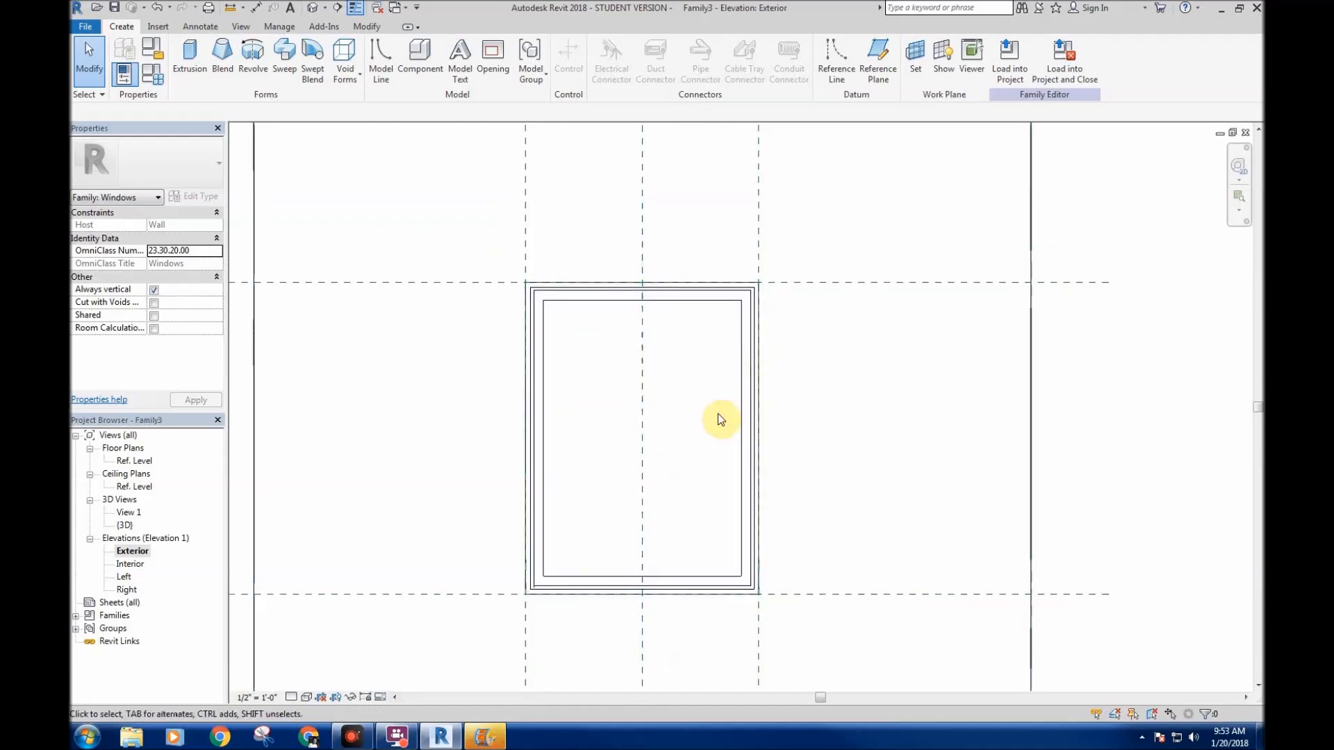
pyautogui.moveTo(607, 514); pyautogui.dragTo(574, 458, button='middle')
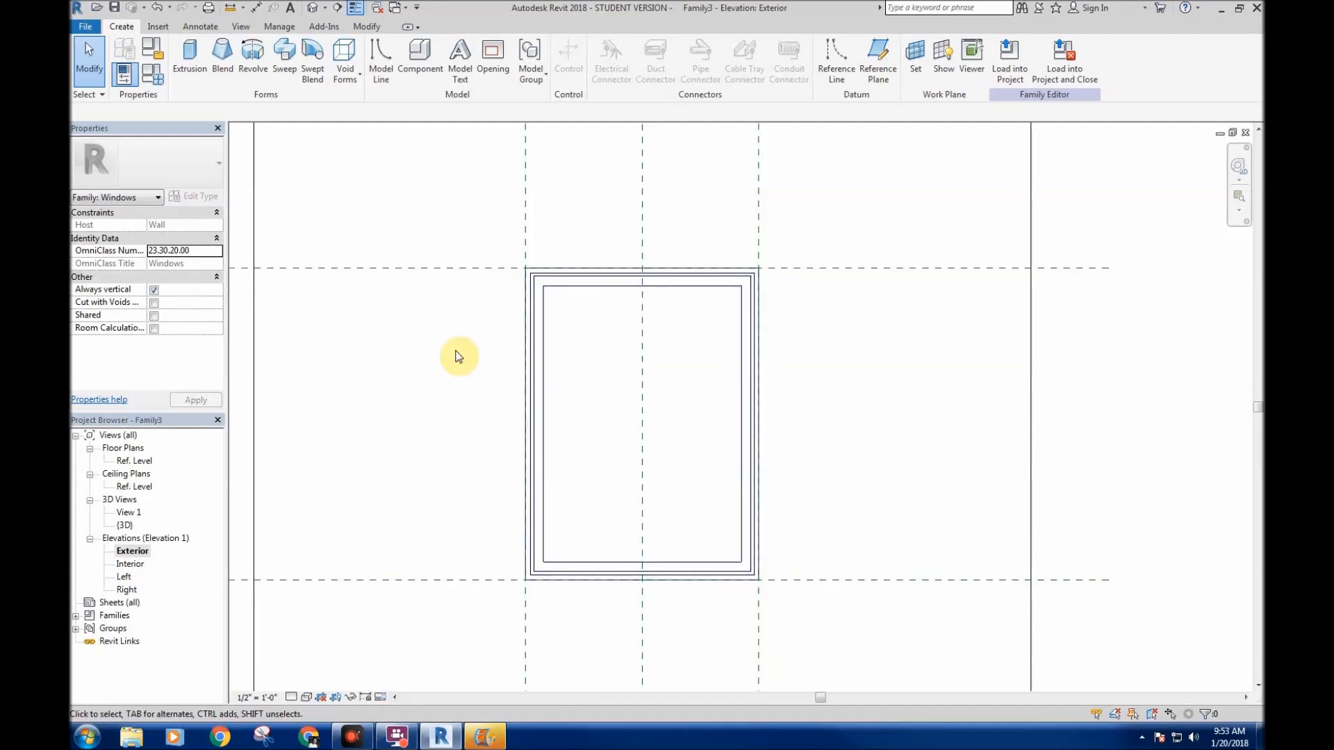
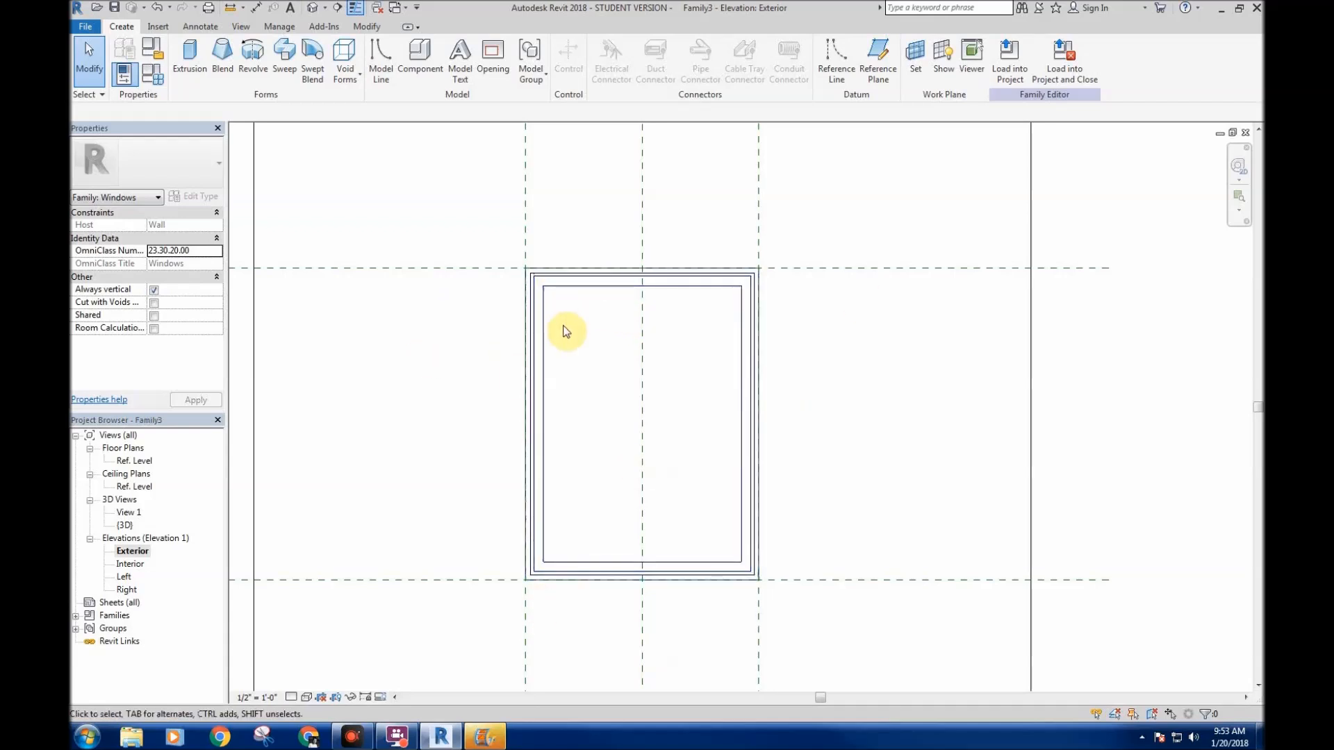
pyautogui.moveTo(448, 386); pyautogui.dragTo(450, 384, button='middle')
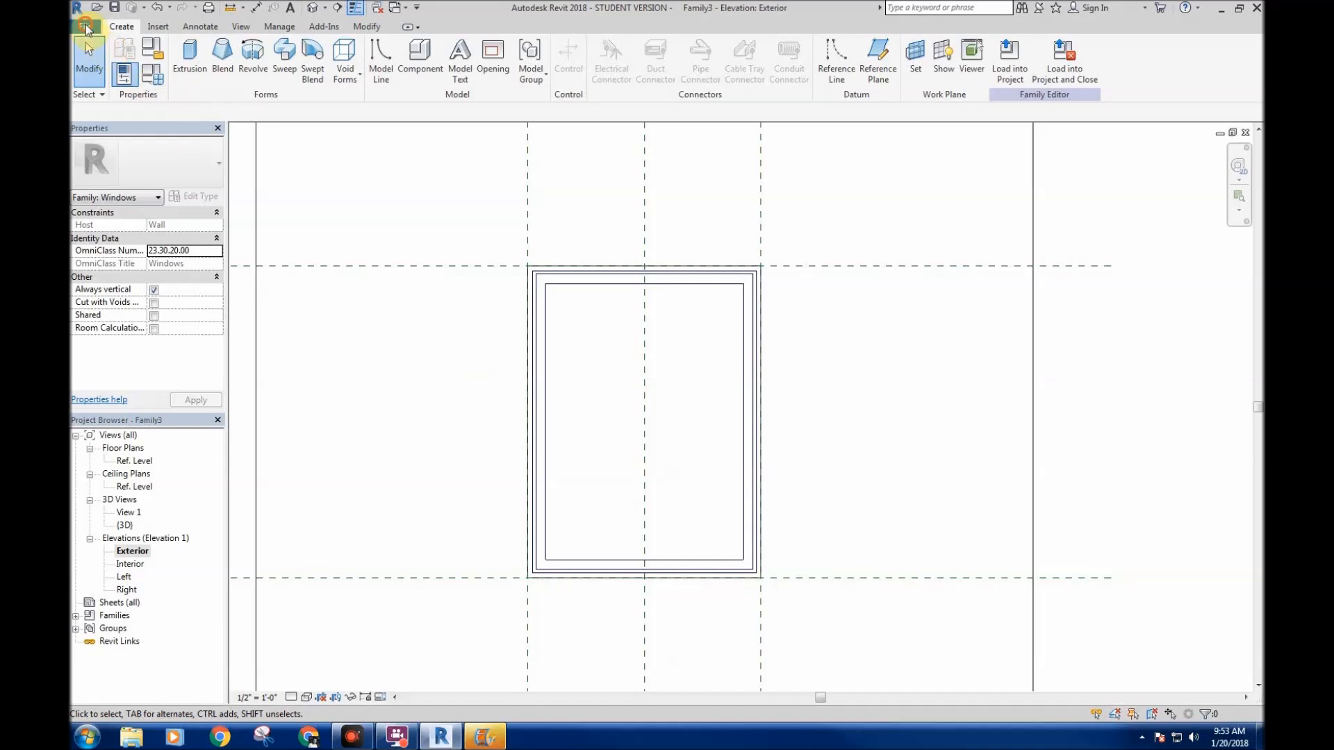
# - Create a new family from the Generic Model.rft template
pyautogui.click(85, 26)
pyautogui.moveTo(161, 84)
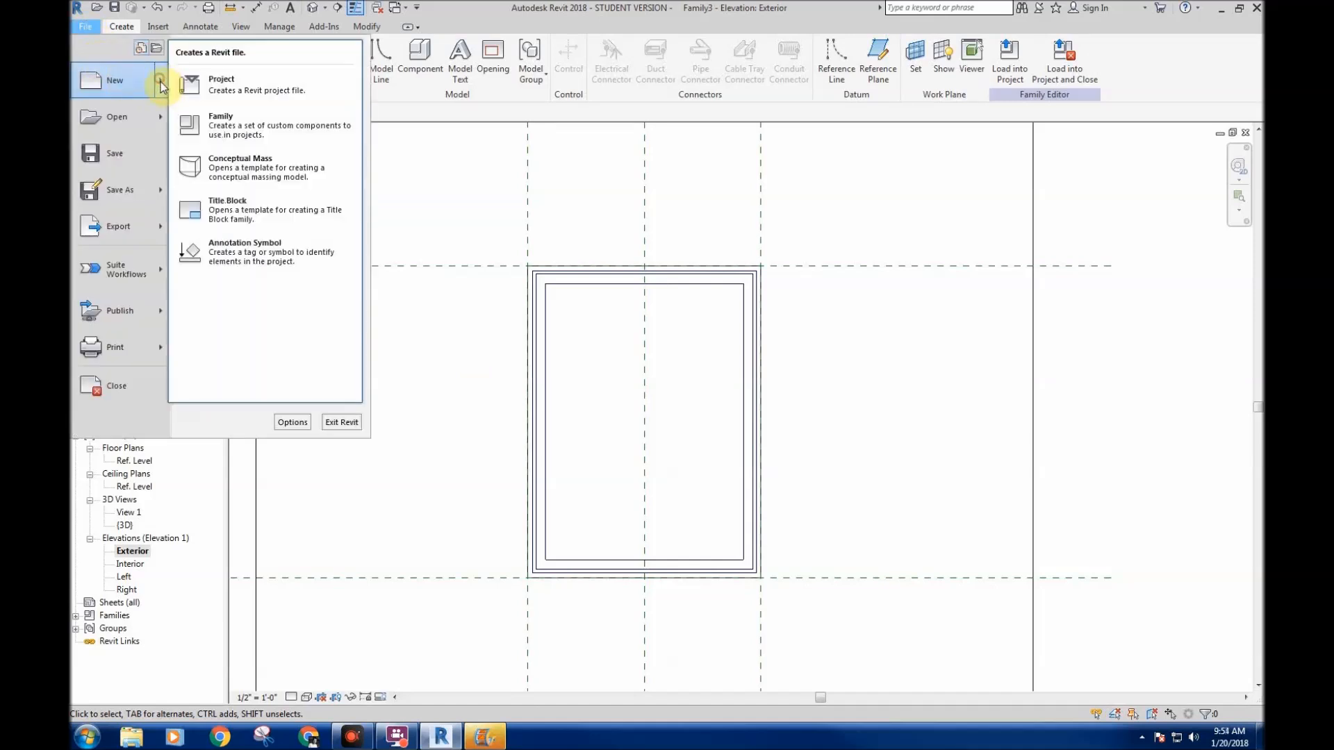
pyautogui.click(255, 123)
pyautogui.moveTo(815, 272); pyautogui.dragTo(817, 345)
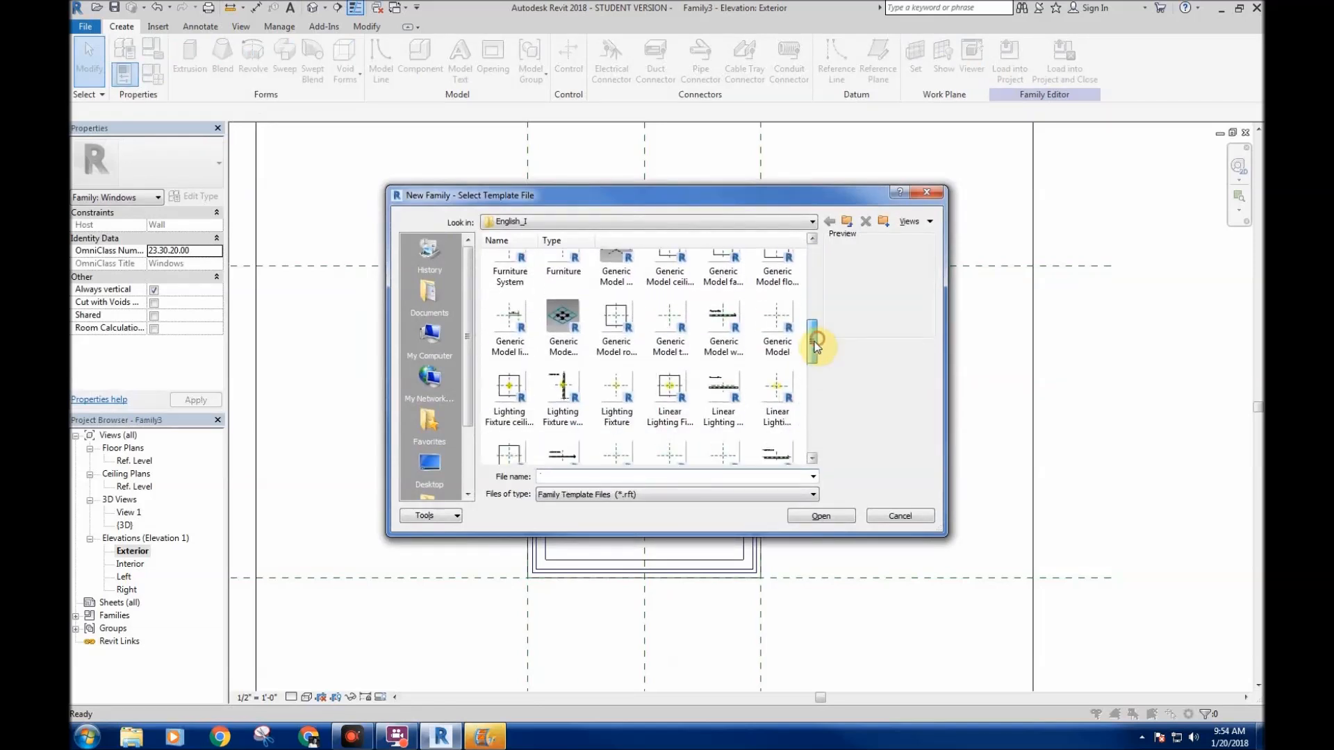
pyautogui.click(773, 327)
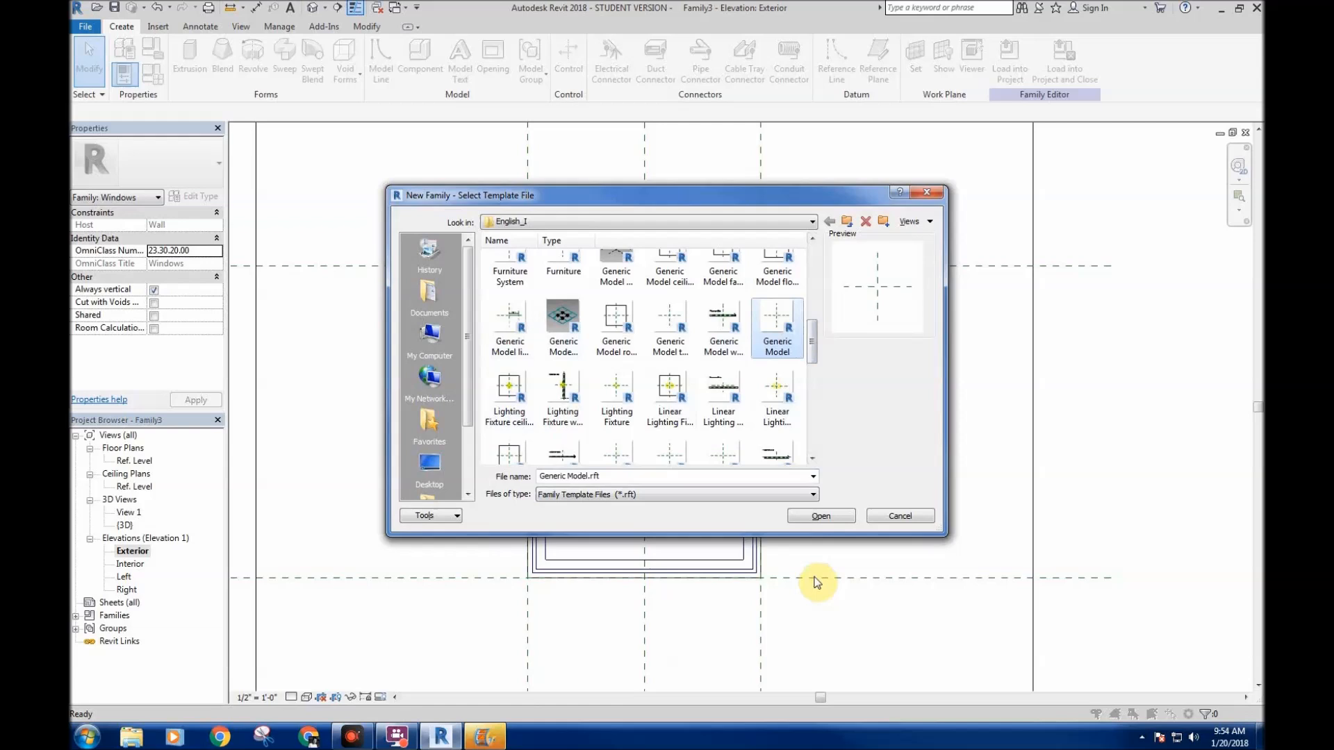
pyautogui.click(837, 515)
# - Start an extrusion on the Ref. Level plan and sketch a 3/4" by 1/4" rectangle cornered on the reference planes' intersection
pyautogui.moveTo(673, 410); pyautogui.dragTo(721, 452, button='middle')
pyautogui.scroll(4, 587, 332)
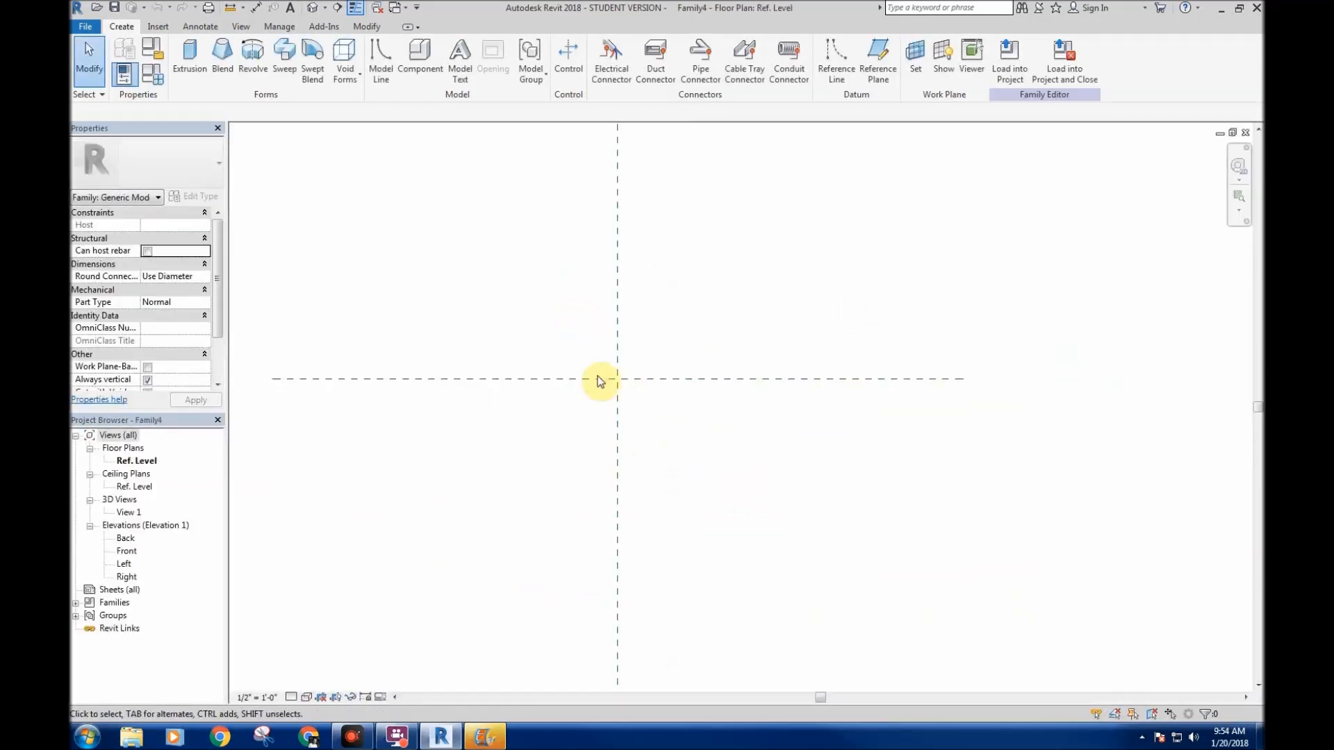
pyautogui.moveTo(518, 310)
pyautogui.mouseDown(button='middle')
pyautogui.moveTo(542, 348)
pyautogui.moveTo(554, 340)
pyautogui.moveTo(542, 331)
pyautogui.mouseUp(button='middle')
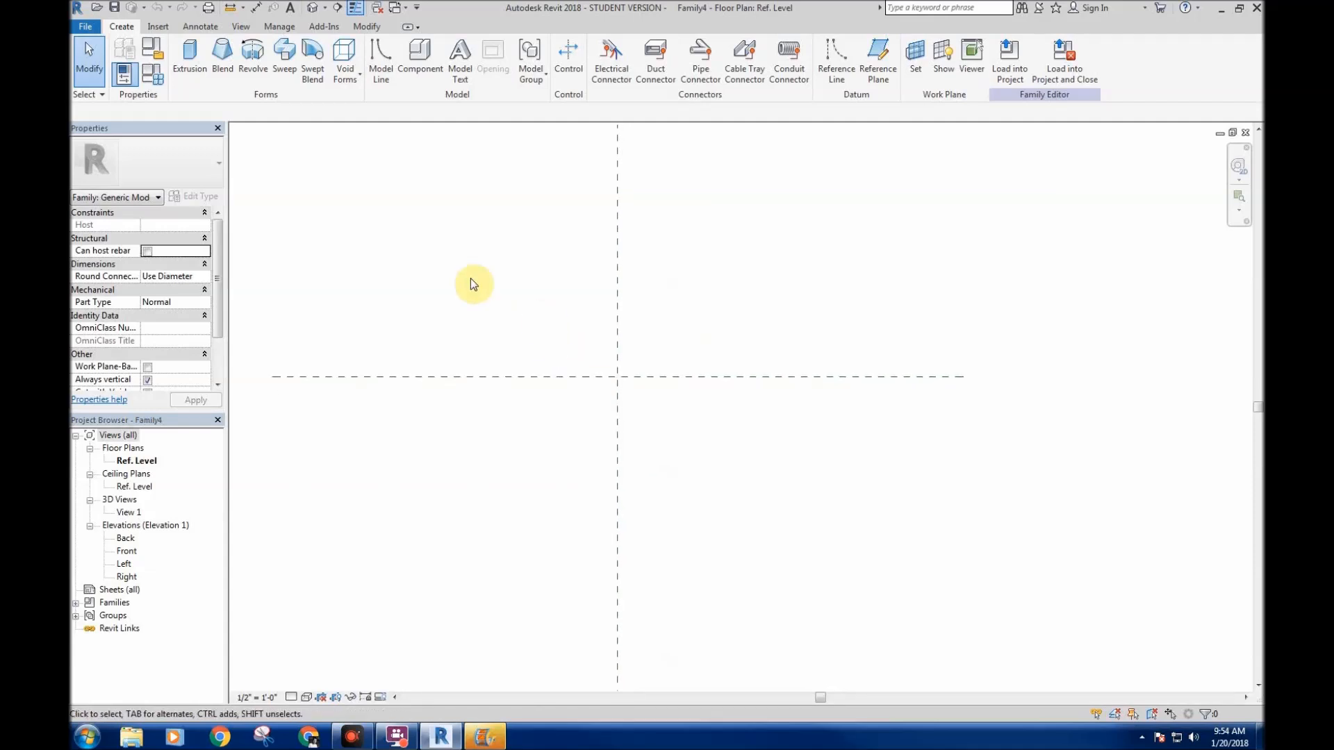
pyautogui.click(187, 54)
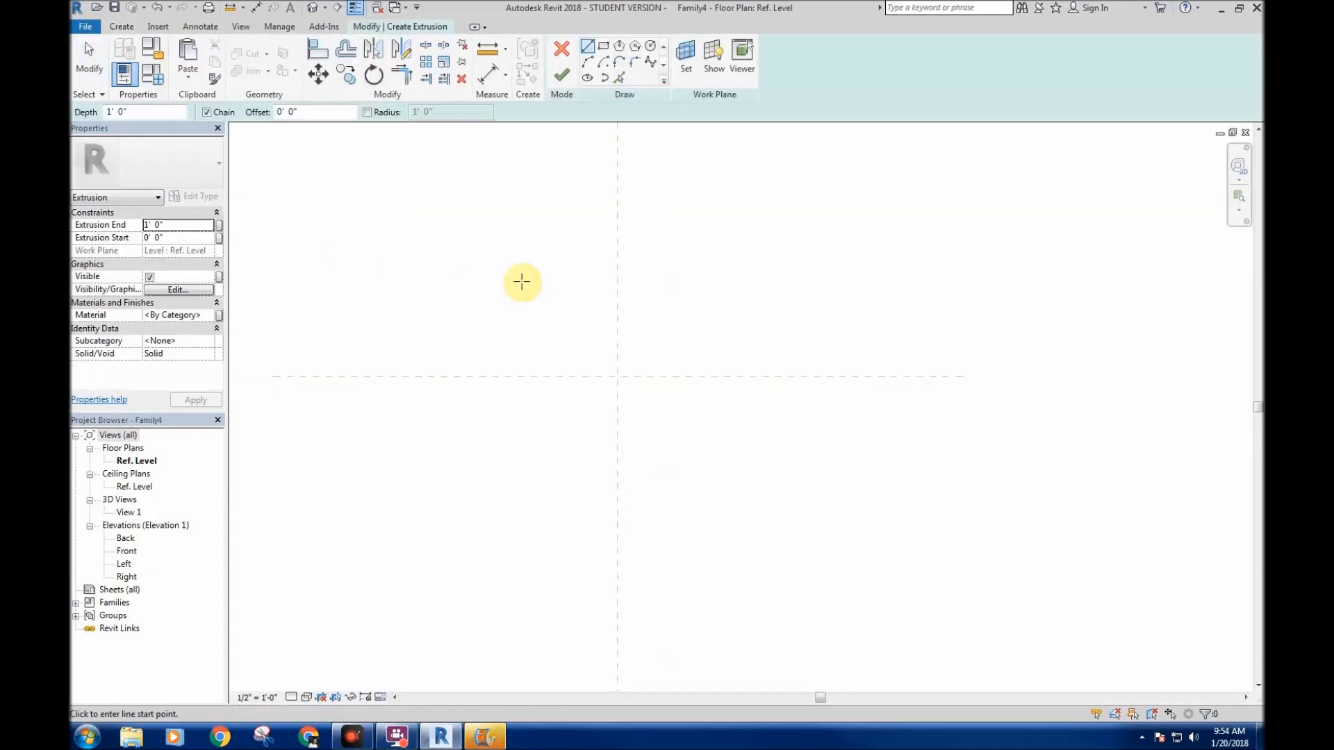
pyautogui.scroll(2, 606, 325)
pyautogui.click(617, 422)
pyautogui.click(625, 424)
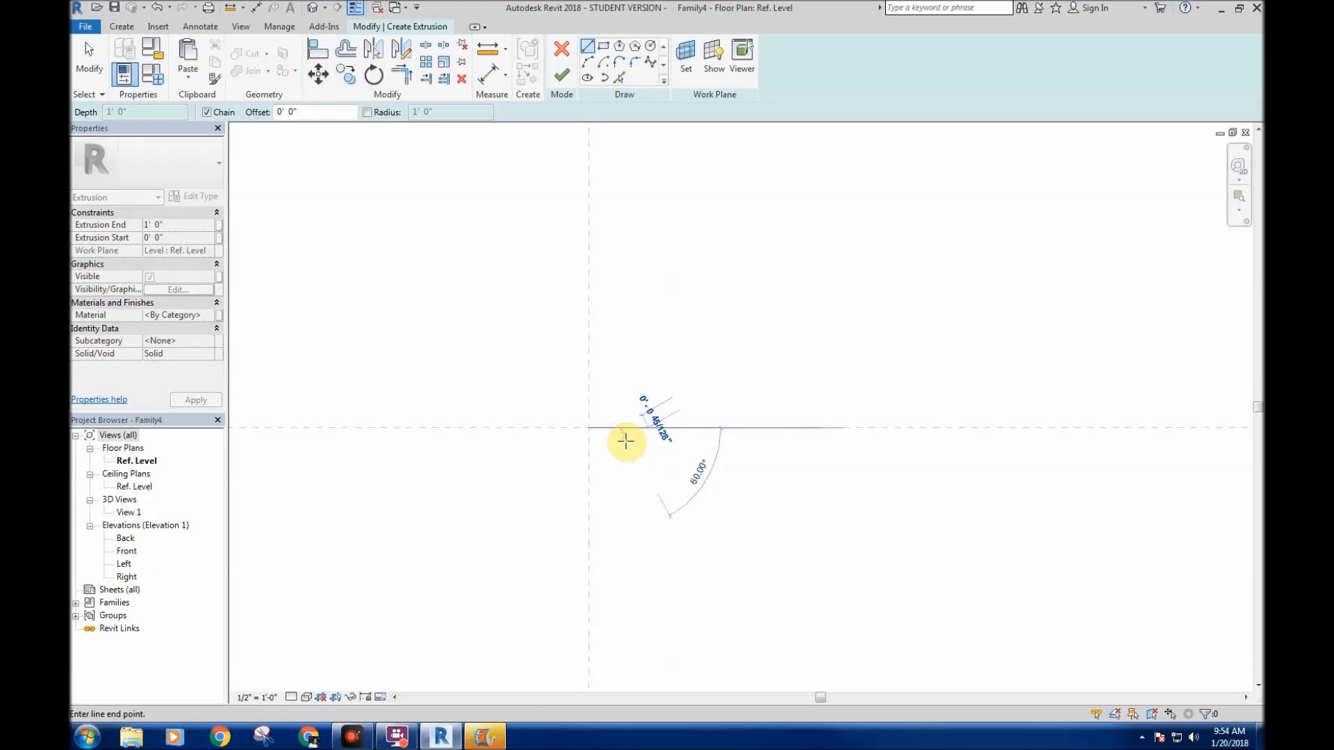
pyautogui.click(620, 439)
pyautogui.click(589, 438)
pyautogui.click(589, 427)
pyautogui.rightClick(530, 376)
pyautogui.click(561, 387)
pyautogui.rightClick(522, 377)
pyautogui.click(554, 389)
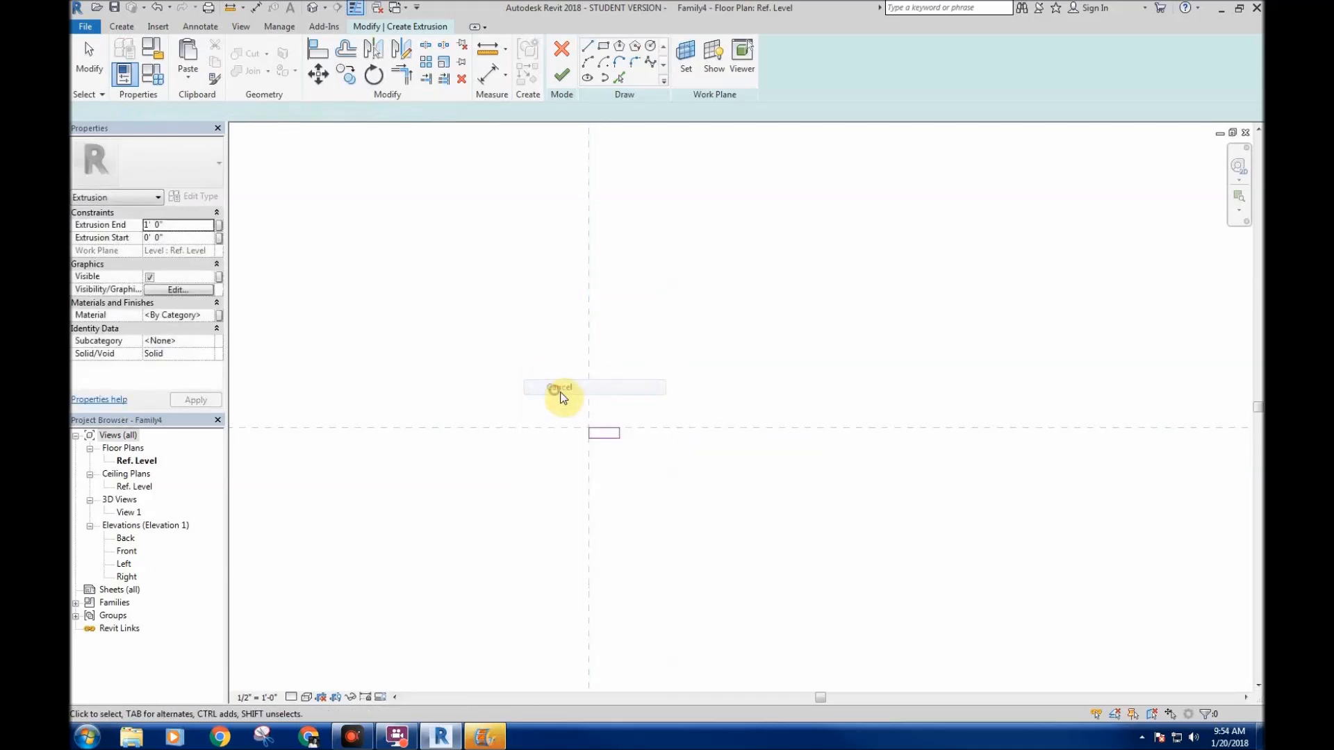
# - Move the rectangle by its long edge's midpoint to centre it on the Center (Left/Right) reference plane
pyautogui.scroll(1, 572, 389)
pyautogui.moveTo(527, 396); pyautogui.dragTo(677, 490)
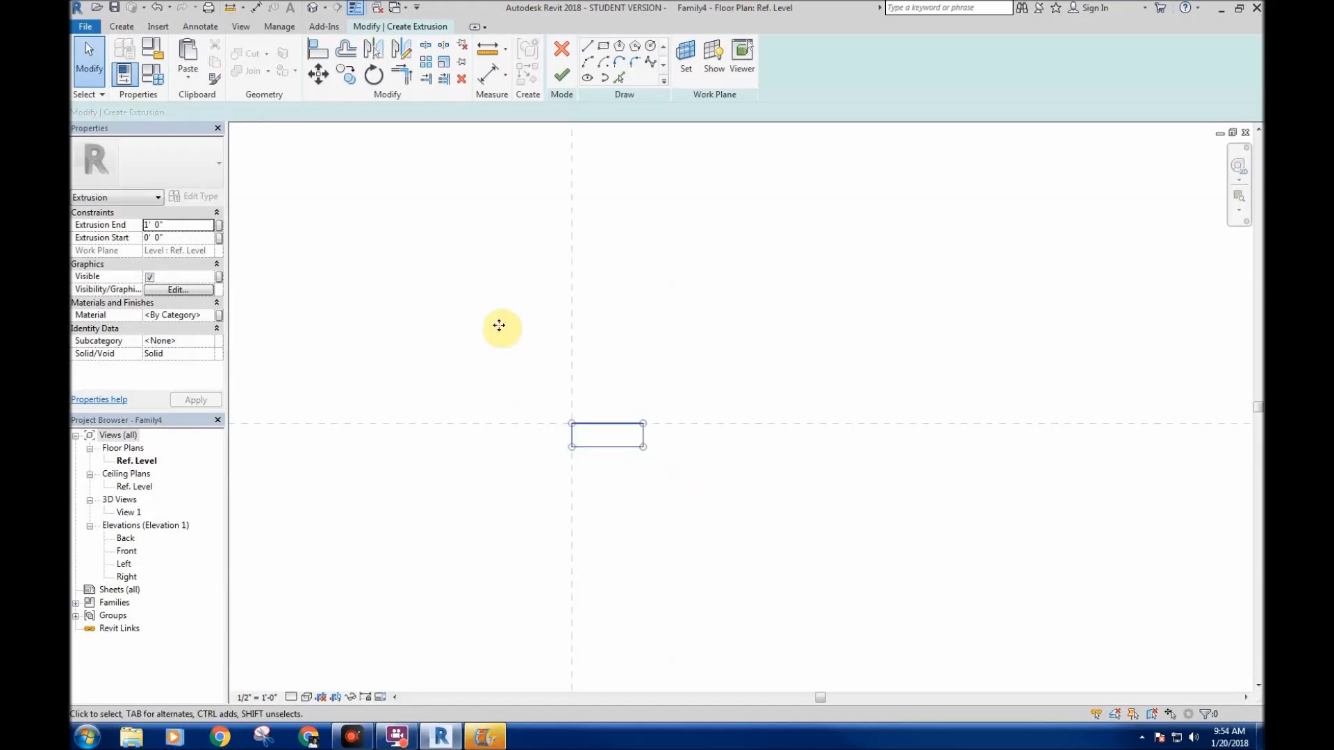
pyautogui.click(318, 74)
pyautogui.click(609, 437)
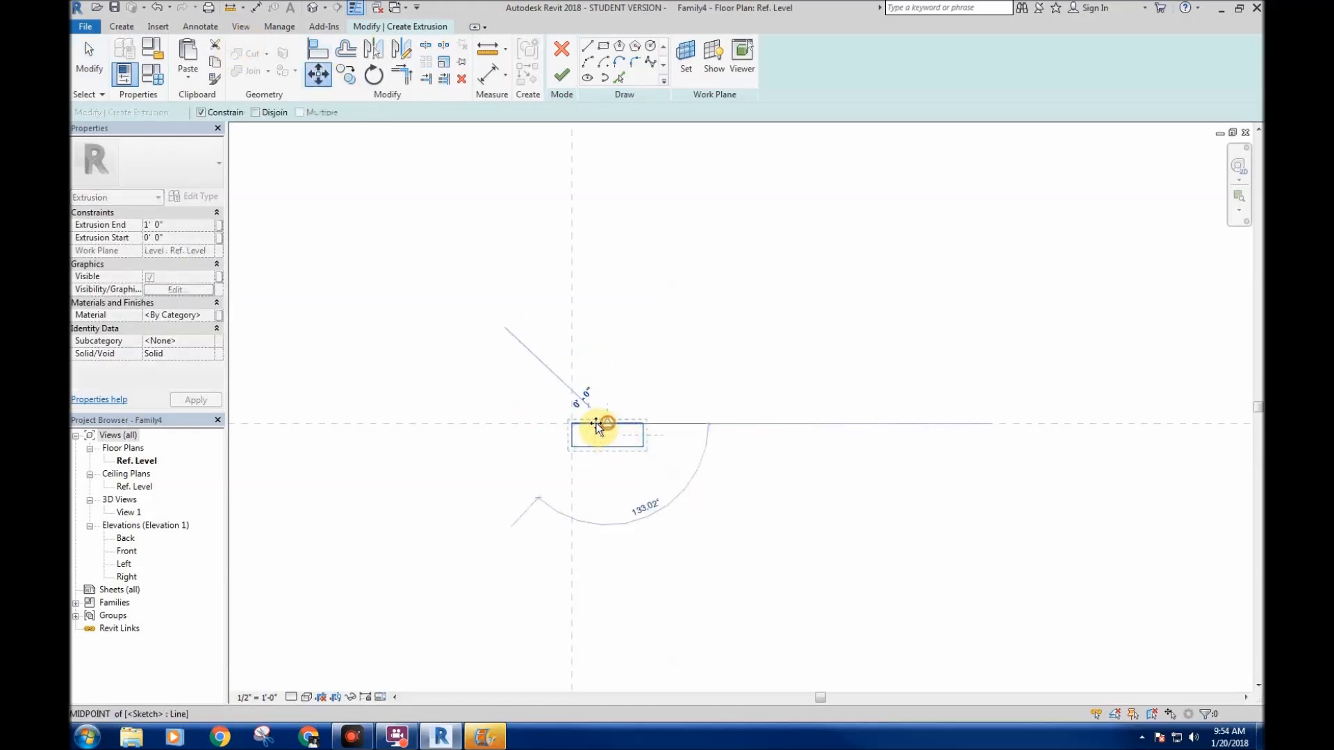
pyautogui.click(575, 427)
pyautogui.click(486, 352)
# - Move the rectangle by its short edge's midpoint to centre it on the horizontal reference plane
pyautogui.moveTo(549, 377); pyautogui.dragTo(522, 350, button='middle')
pyautogui.moveTo(508, 332); pyautogui.dragTo(553, 373)
pyautogui.moveTo(511, 264); pyautogui.dragTo(509, 263)
pyautogui.moveTo(486, 309); pyautogui.dragTo(726, 489)
pyautogui.click(318, 74)
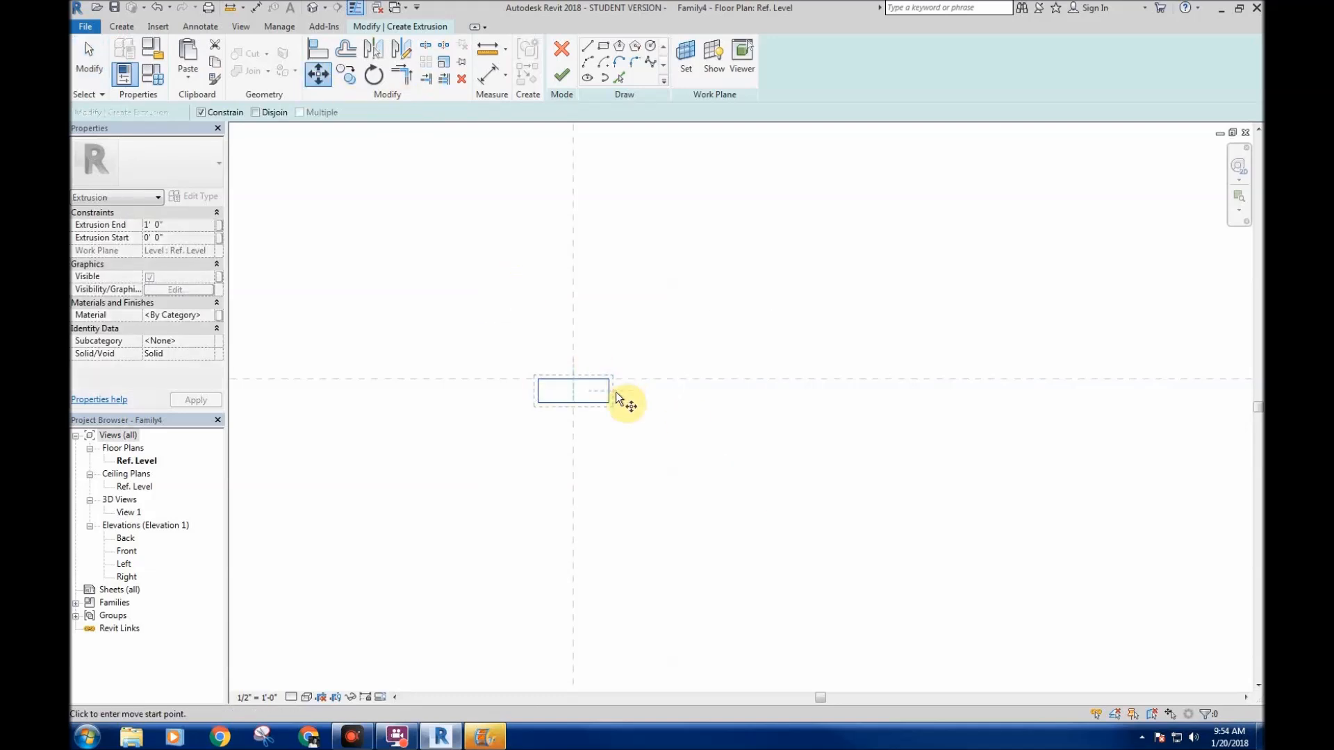
pyautogui.click(609, 391)
pyautogui.click(609, 380)
pyautogui.click(481, 275)
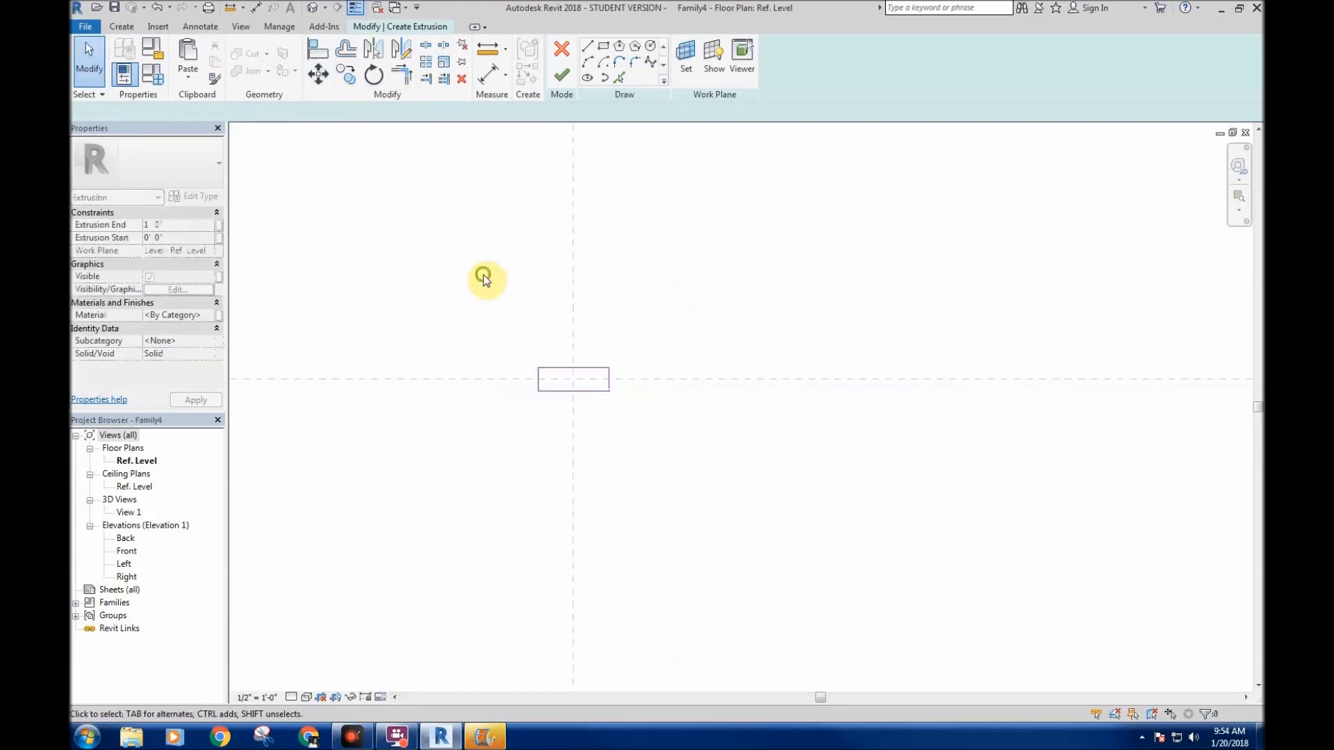
# - Finish the rectangle's extrusion with an Extrusion End of 1' 0"
pyautogui.moveTo(564, 374); pyautogui.dragTo(563, 378, button='middle')
pyautogui.moveTo(426, 310)
pyautogui.mouseDown(button='middle')
pyautogui.moveTo(464, 324)
pyautogui.moveTo(451, 317)
pyautogui.mouseUp(button='middle')
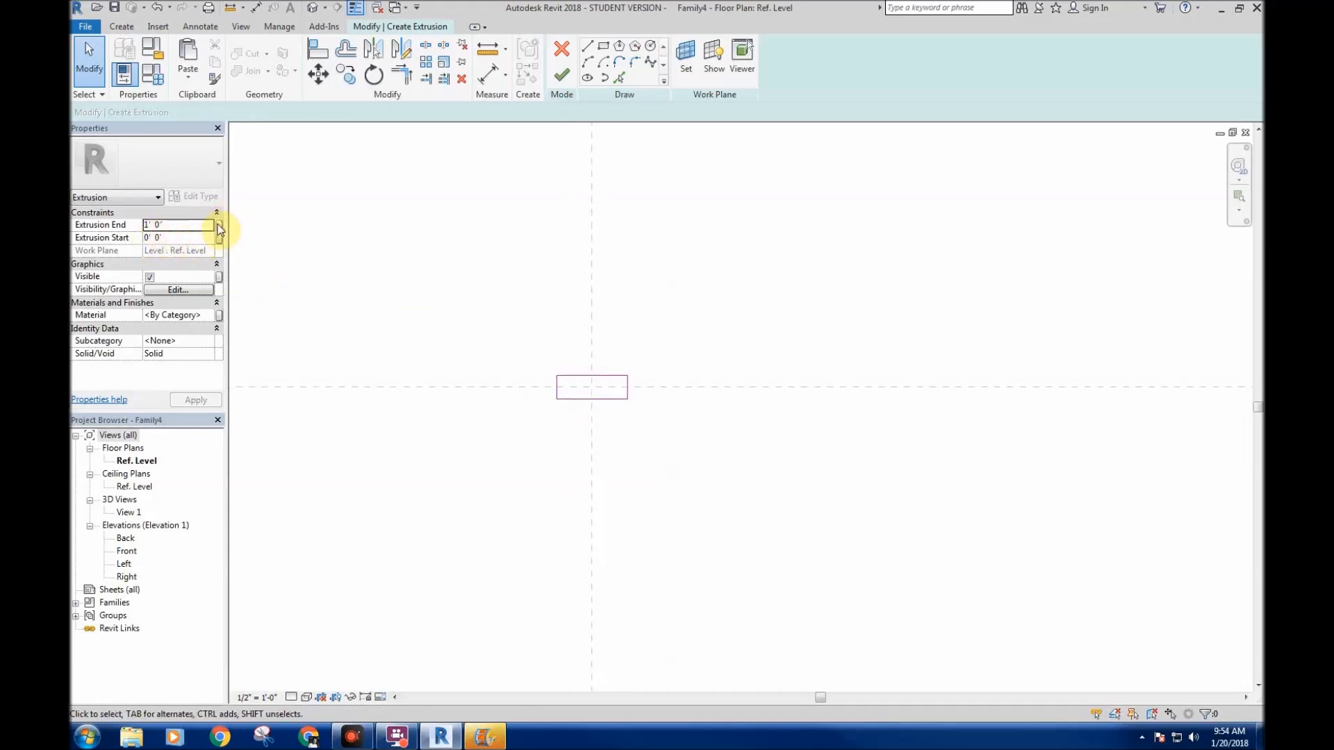
pyautogui.click(560, 76)
pyautogui.click(511, 267)
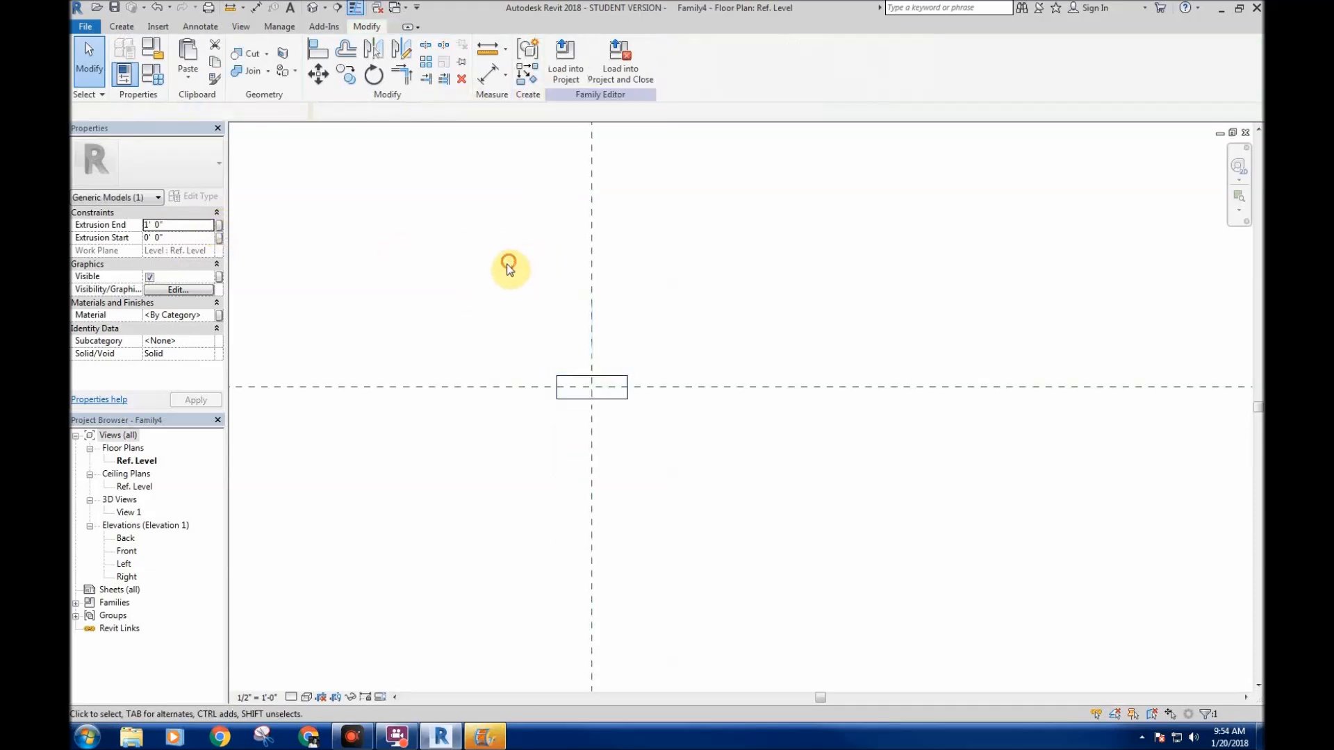
# - Reopen the extrusion's sketch and place an aligned dimension across the rectangle's 3/4" width
pyautogui.doubleClick(579, 378)
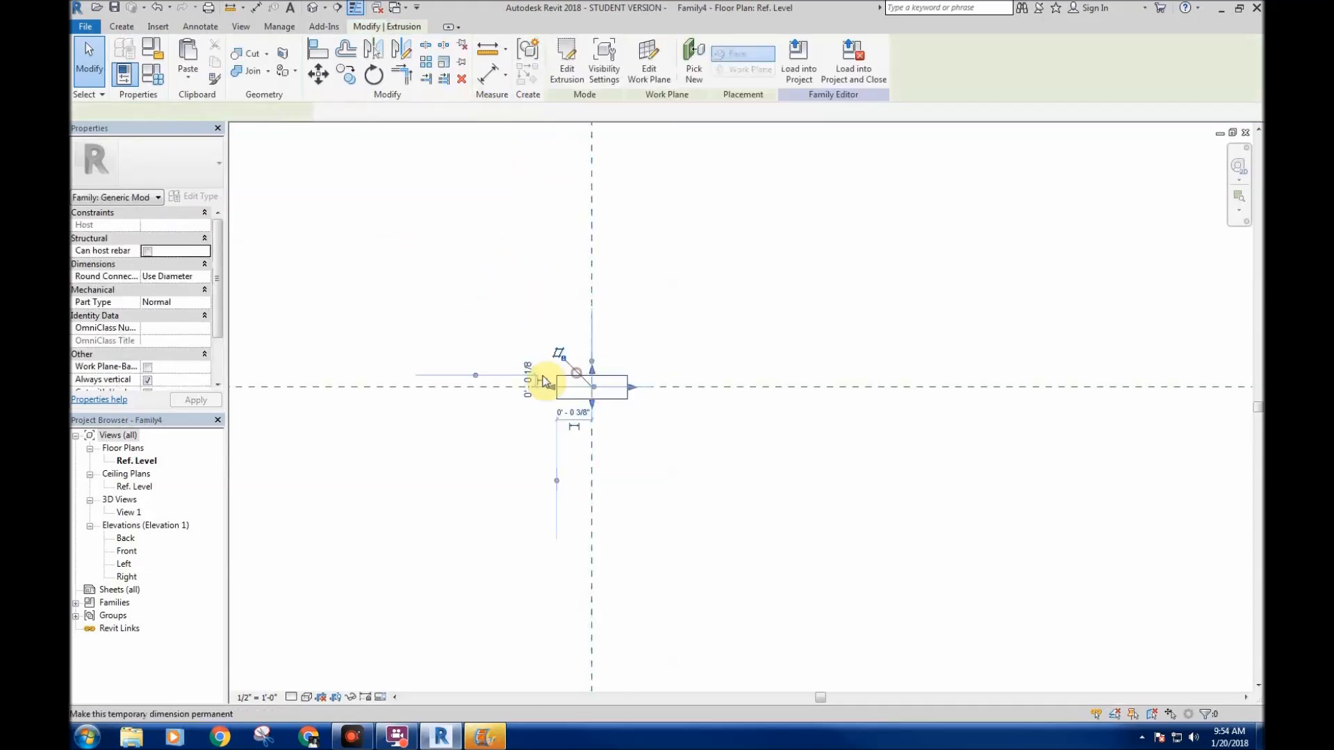
pyautogui.click(489, 75)
pyautogui.click(548, 395)
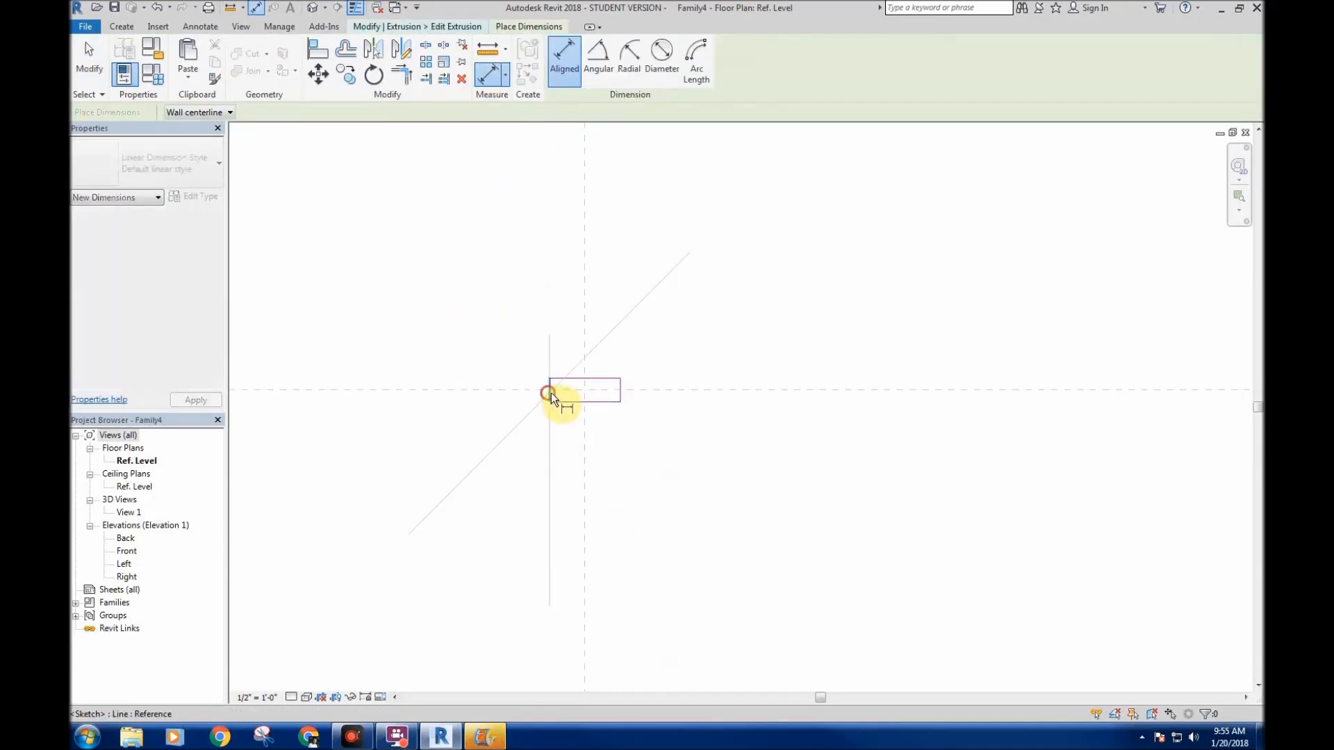
pyautogui.click(622, 392)
pyautogui.scroll(-5, 614, 439)
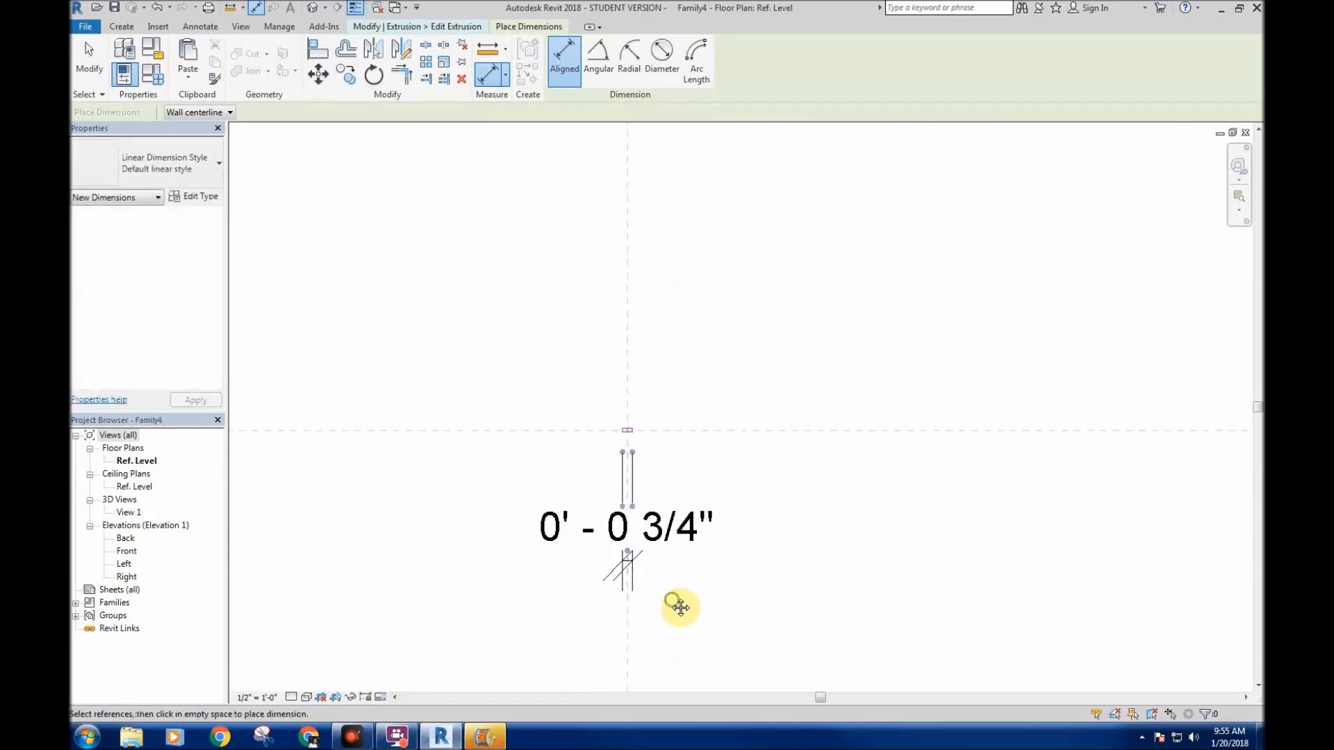
pyautogui.moveTo(680, 607); pyautogui.dragTo(667, 463, button='middle')
# - Place an aligned dimension between the rectangle's two long edges
pyautogui.scroll(6, 601, 258)
pyautogui.click(689, 426)
pyautogui.click(693, 407)
pyautogui.scroll(-4, 657, 448)
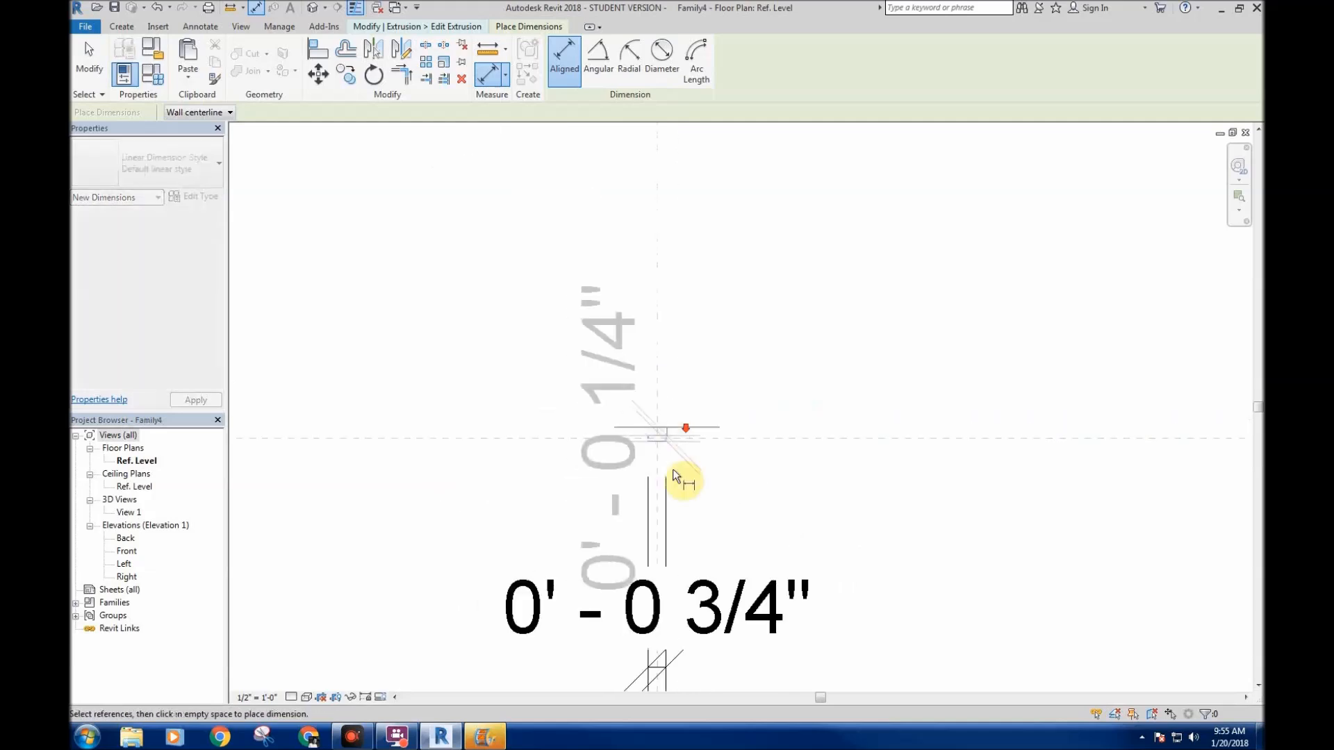
pyautogui.scroll(-3, 672, 469)
pyautogui.click(847, 486)
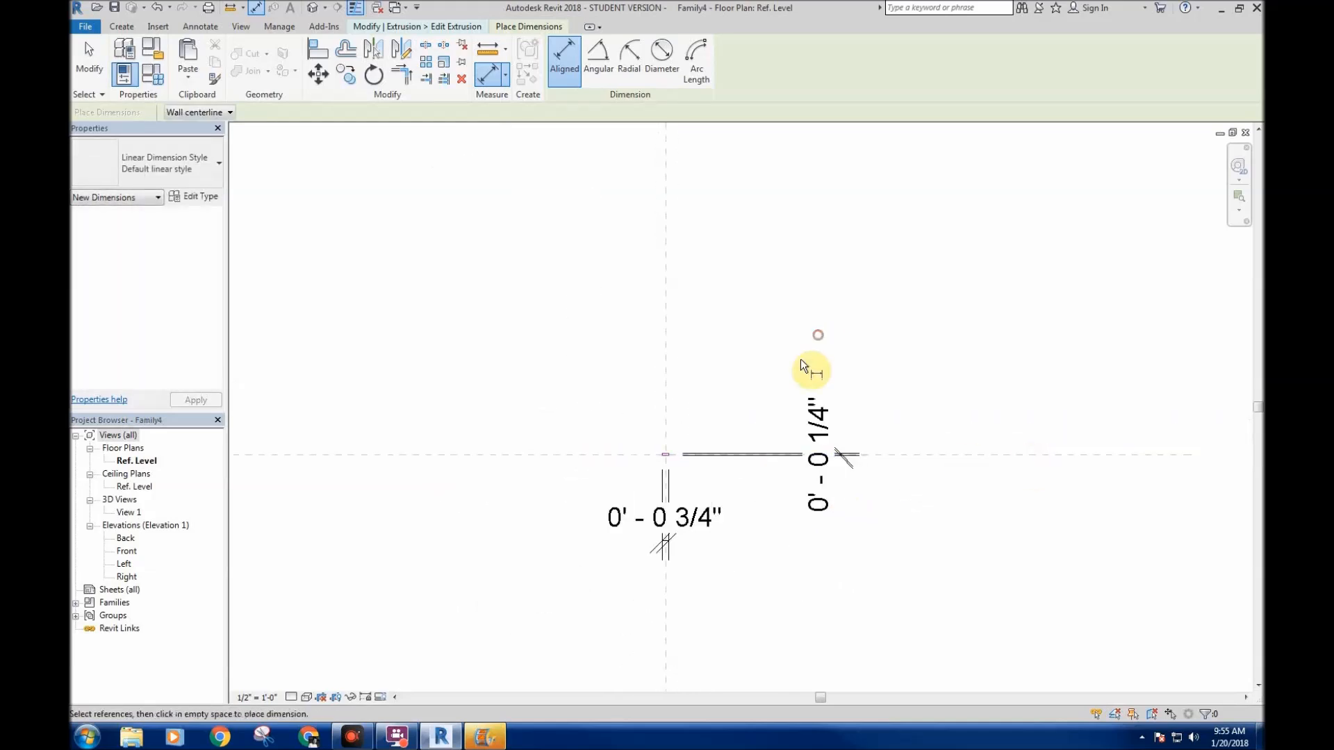
# - Dimension both long edges to the horizontal reference plane and constrain the segments as equal (EQ)
pyautogui.scroll(2, 659, 473)
pyautogui.scroll(1, 652, 441)
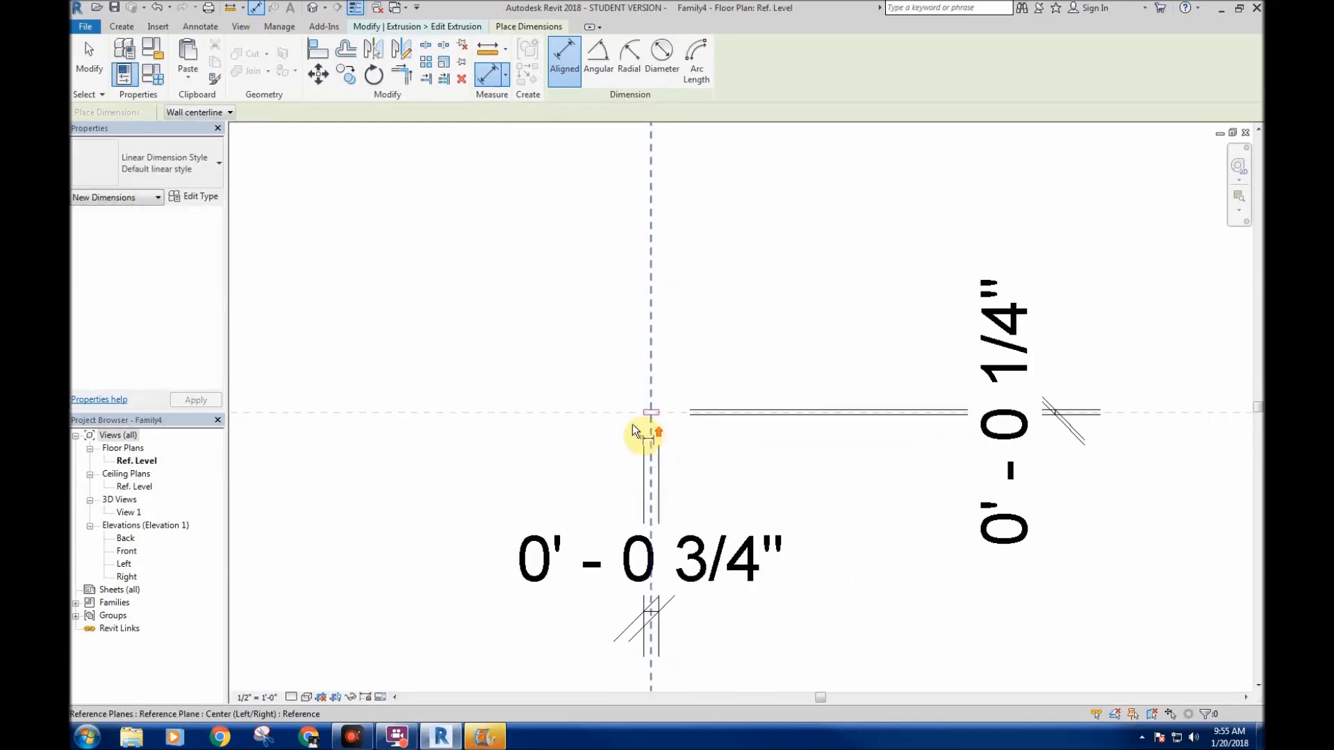
pyautogui.scroll(3, 653, 420)
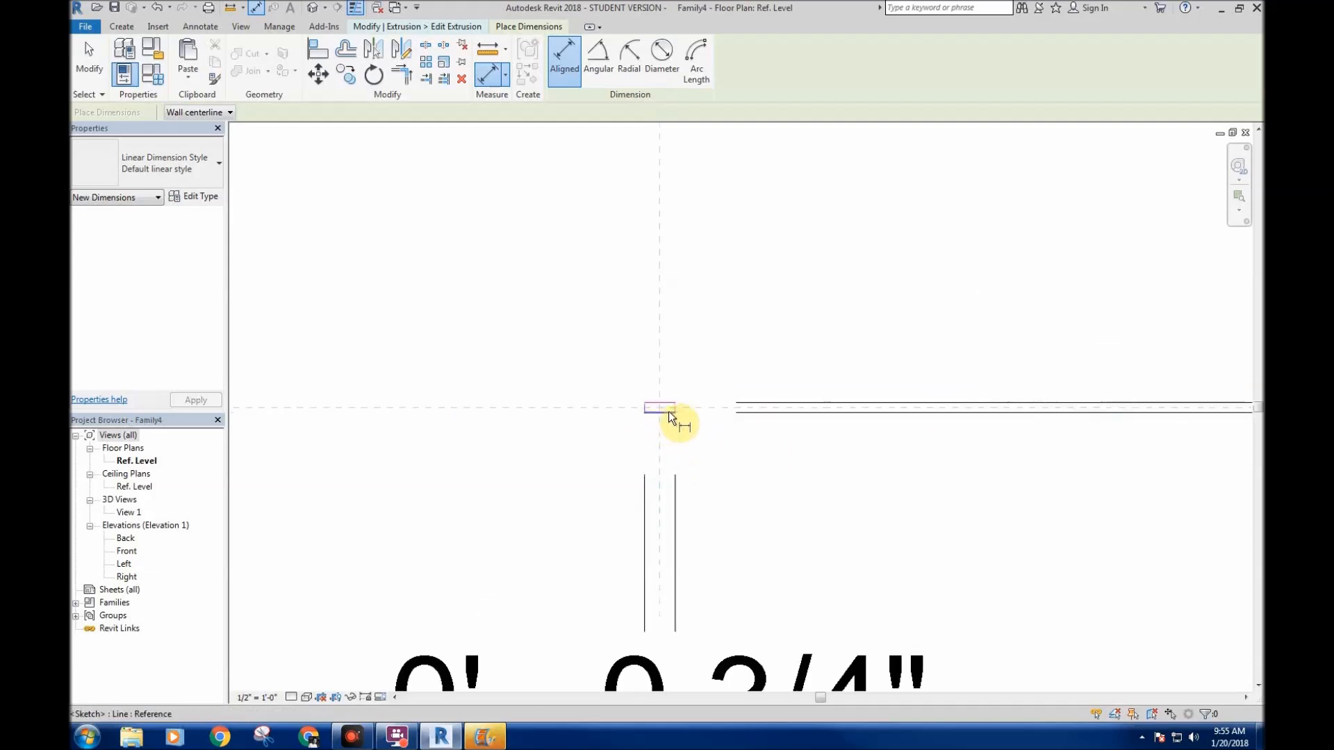
pyautogui.click(671, 408)
pyautogui.scroll(-4, 702, 504)
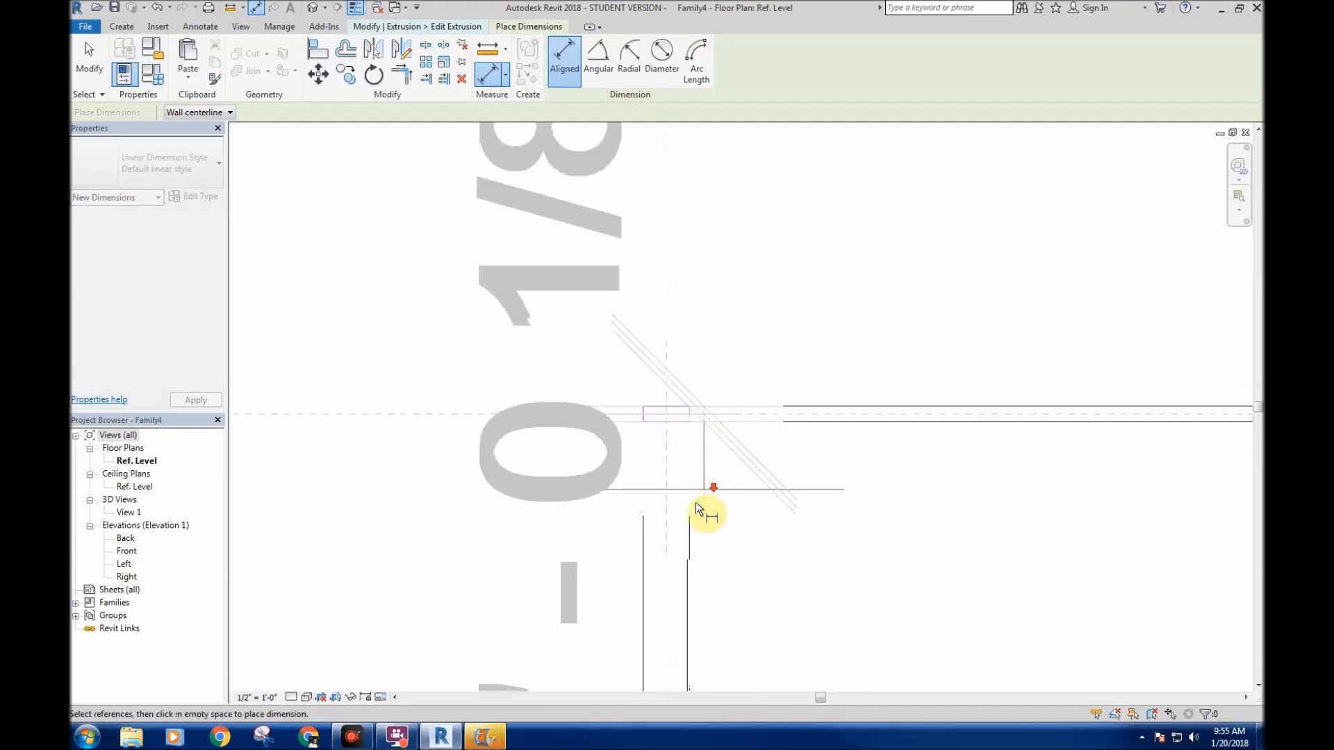
pyautogui.click(1051, 560)
pyautogui.click(1178, 481)
# - Dimension both short edges to the Center (Left/Right) reference plane and constrain the segments as equal (EQ)
pyautogui.moveTo(1080, 560); pyautogui.dragTo(1006, 553, button='middle')
pyautogui.scroll(2, 948, 477)
pyautogui.scroll(-1, 907, 517)
pyautogui.moveTo(871, 540); pyautogui.dragTo(972, 521, button='middle')
pyautogui.scroll(6, 572, 465)
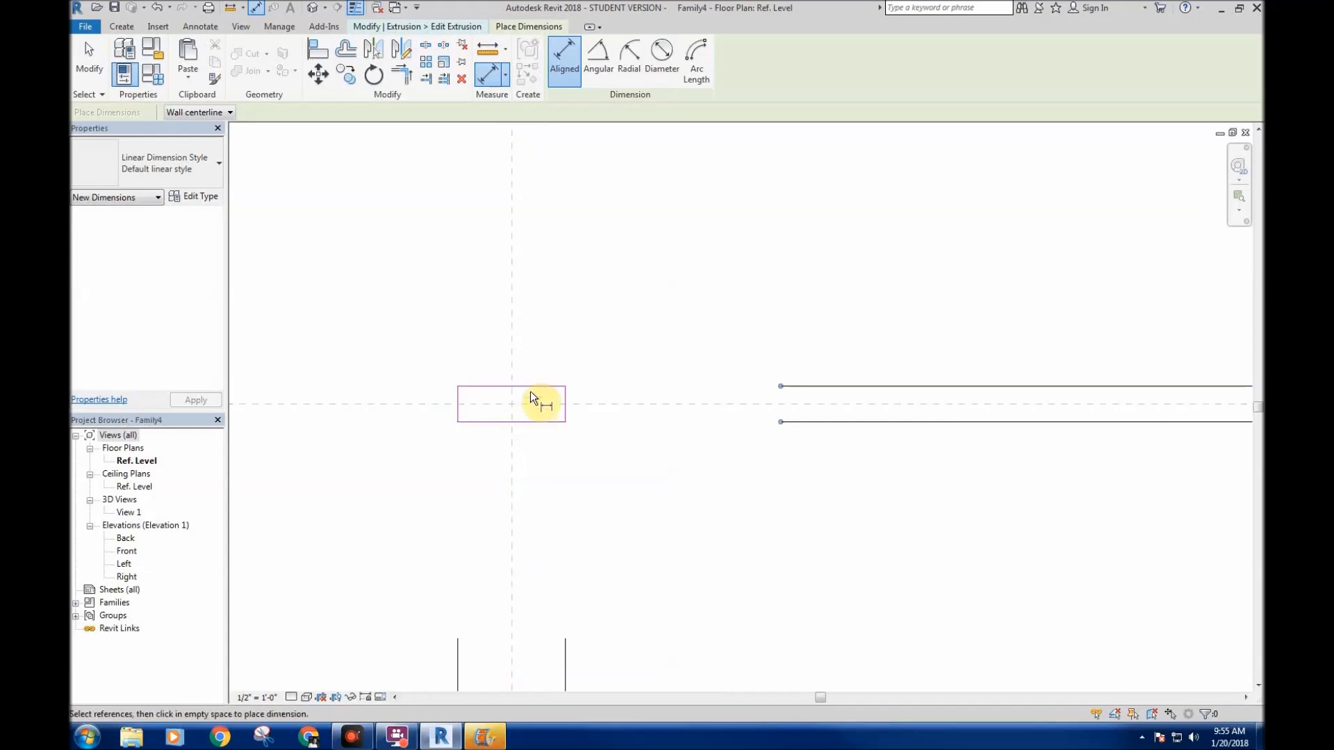
pyautogui.scroll(-5, 625, 389)
pyautogui.moveTo(526, 389); pyautogui.dragTo(661, 402, button='middle')
pyautogui.scroll(4, 694, 402)
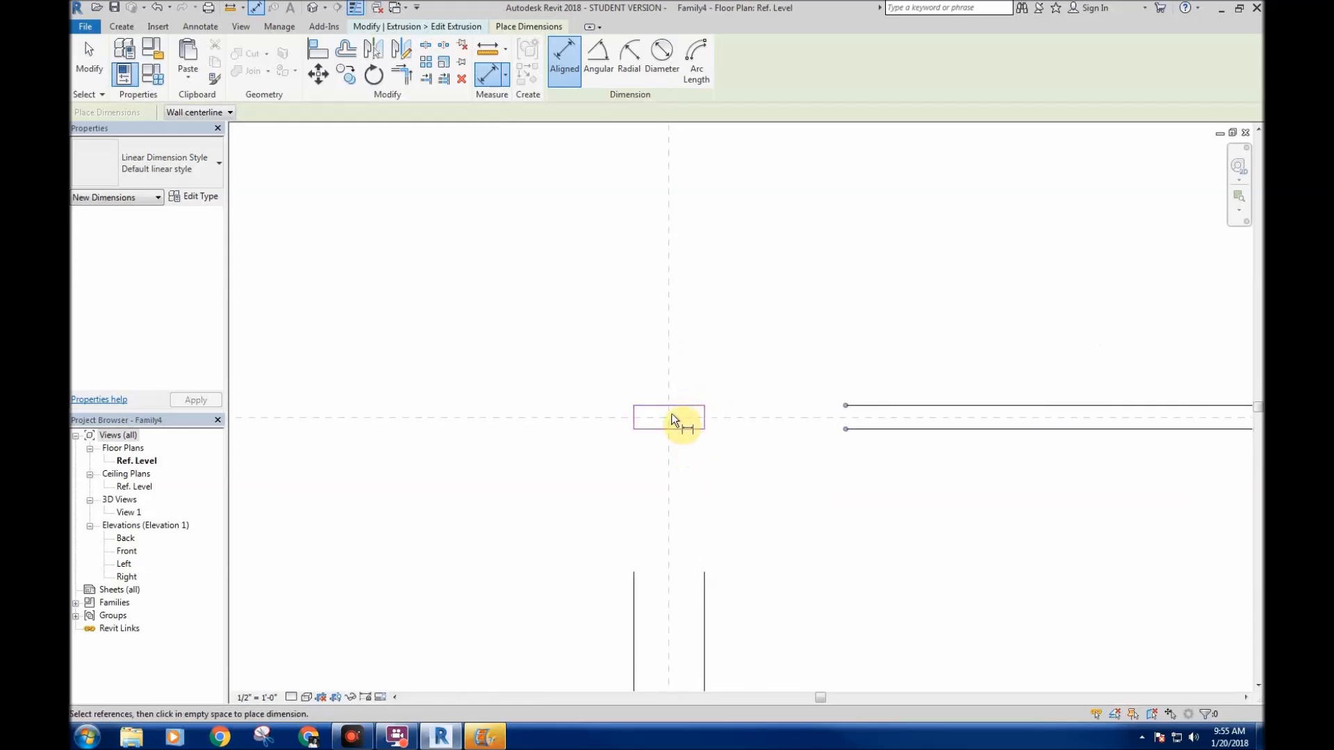
pyautogui.click(636, 417)
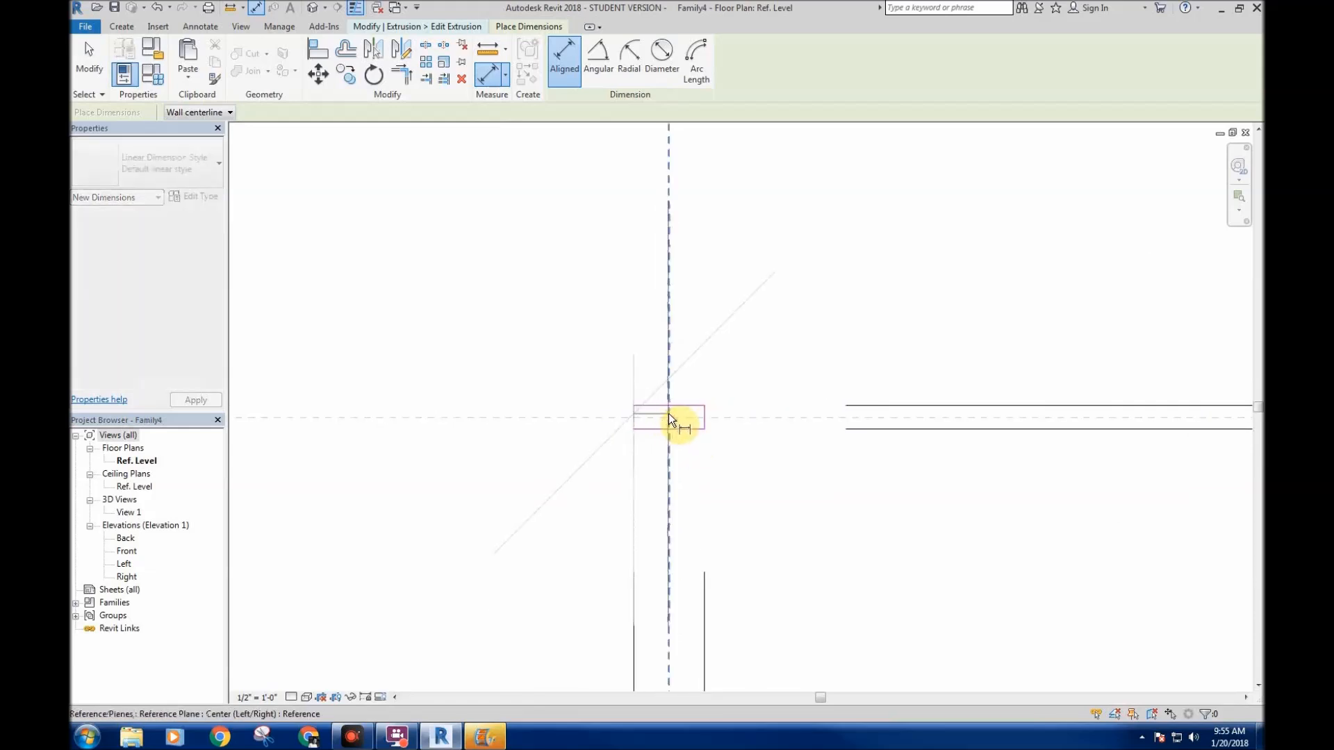
pyautogui.click(707, 418)
pyautogui.scroll(-5, 712, 444)
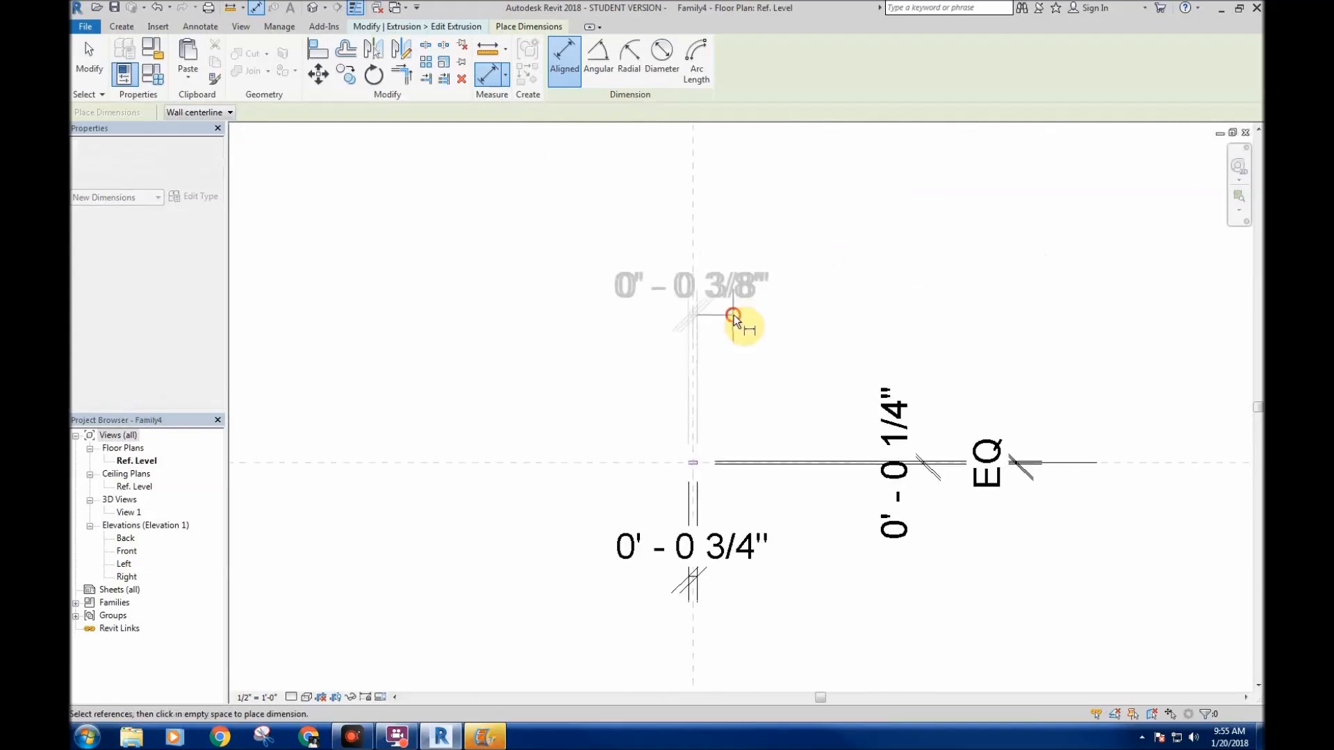
pyautogui.click(730, 309)
pyautogui.click(693, 179)
# - End dimensioning and finish editing the extrusion's sketch
pyautogui.rightClick(715, 382)
pyautogui.click(729, 390)
pyautogui.click(562, 76)
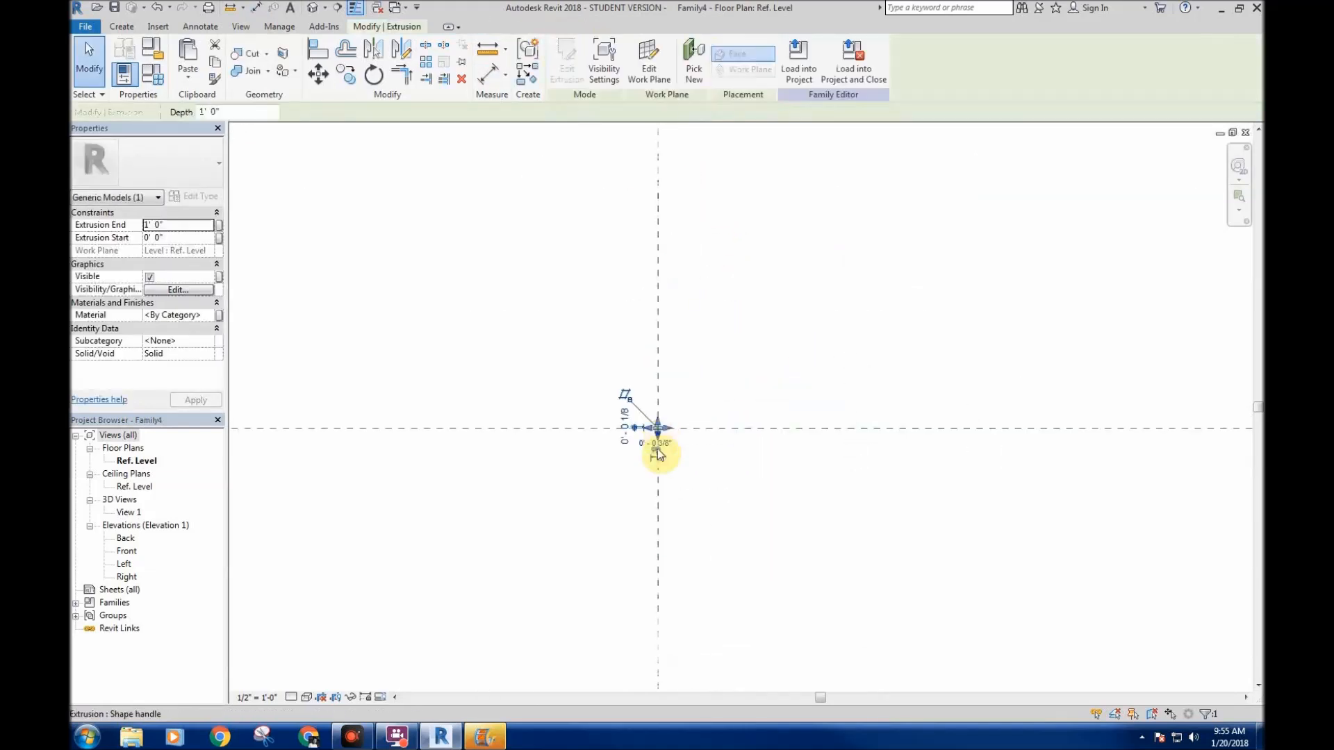
pyautogui.scroll(-2, 539, 382)
pyautogui.scroll(3, 578, 427)
pyautogui.click(491, 220)
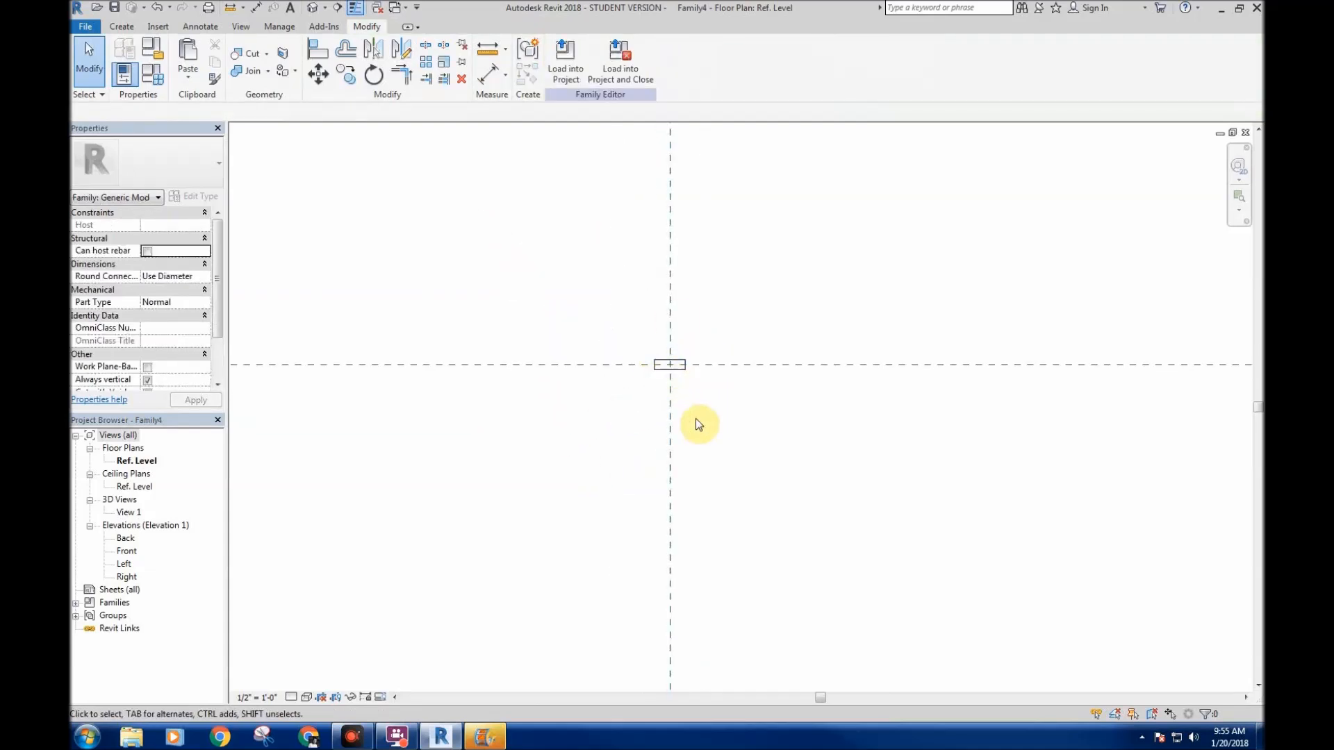
# - Open the Front elevation and dimension the extrusion's height from the Ref. Level to its top edge
pyautogui.doubleClick(131, 552)
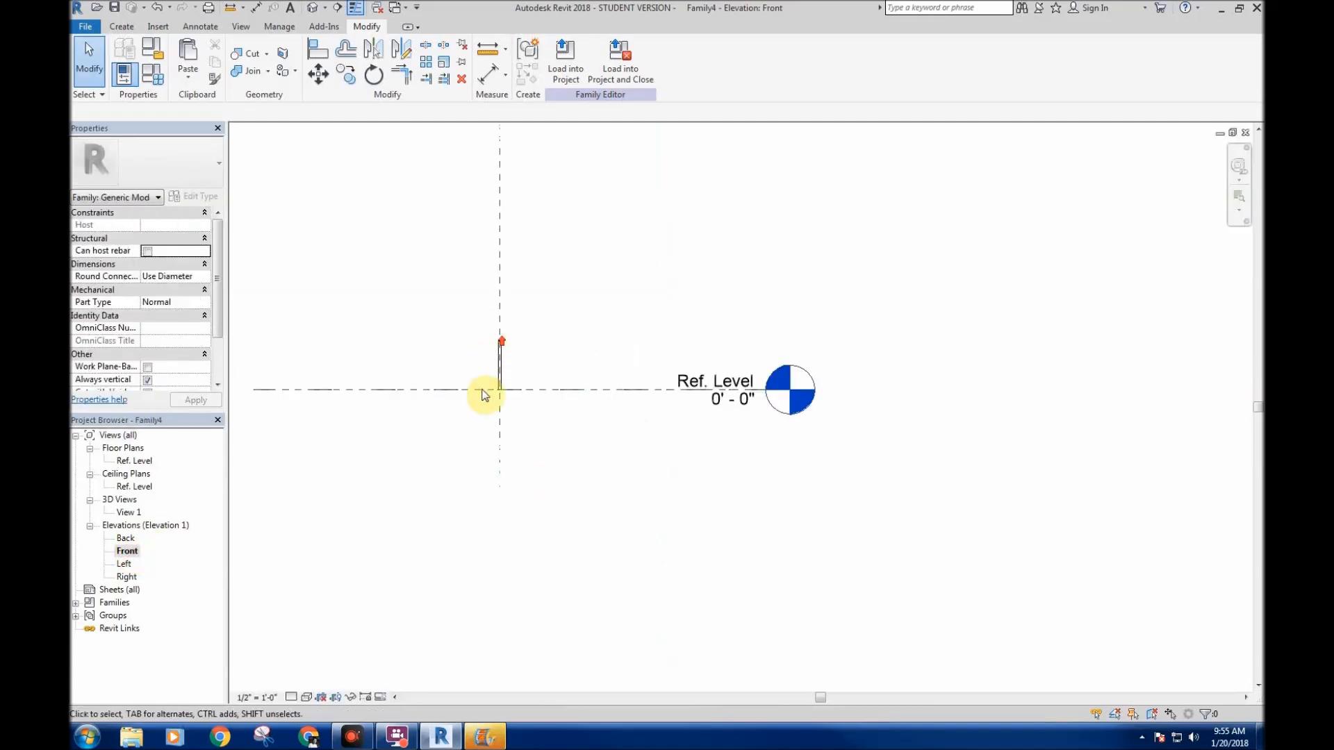
pyautogui.scroll(4, 488, 382)
pyautogui.moveTo(410, 226); pyautogui.dragTo(440, 297, button='middle')
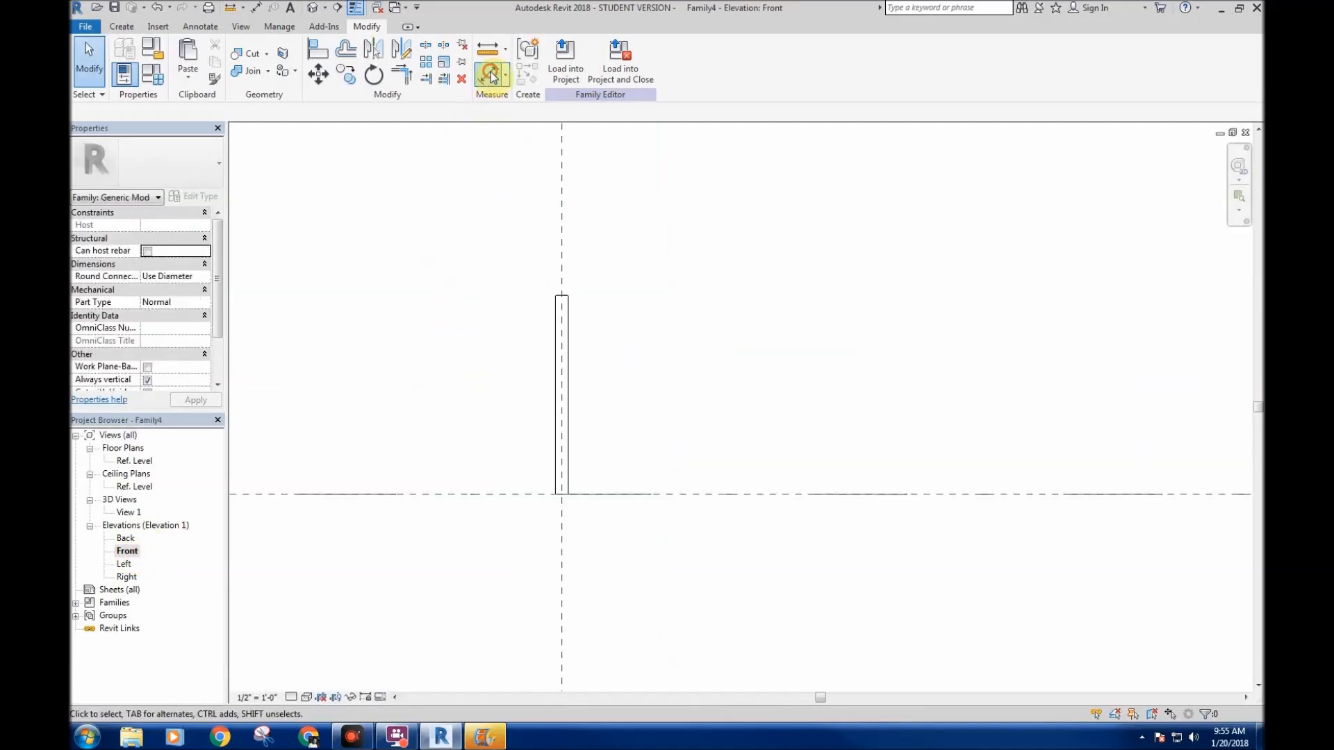
pyautogui.click(490, 72)
pyautogui.scroll(2, 557, 289)
pyautogui.scroll(-2, 549, 457)
pyautogui.moveTo(555, 615); pyautogui.dragTo(582, 423, button='middle')
pyautogui.scroll(2, 582, 421)
pyautogui.click(582, 353)
pyautogui.scroll(-3, 546, 451)
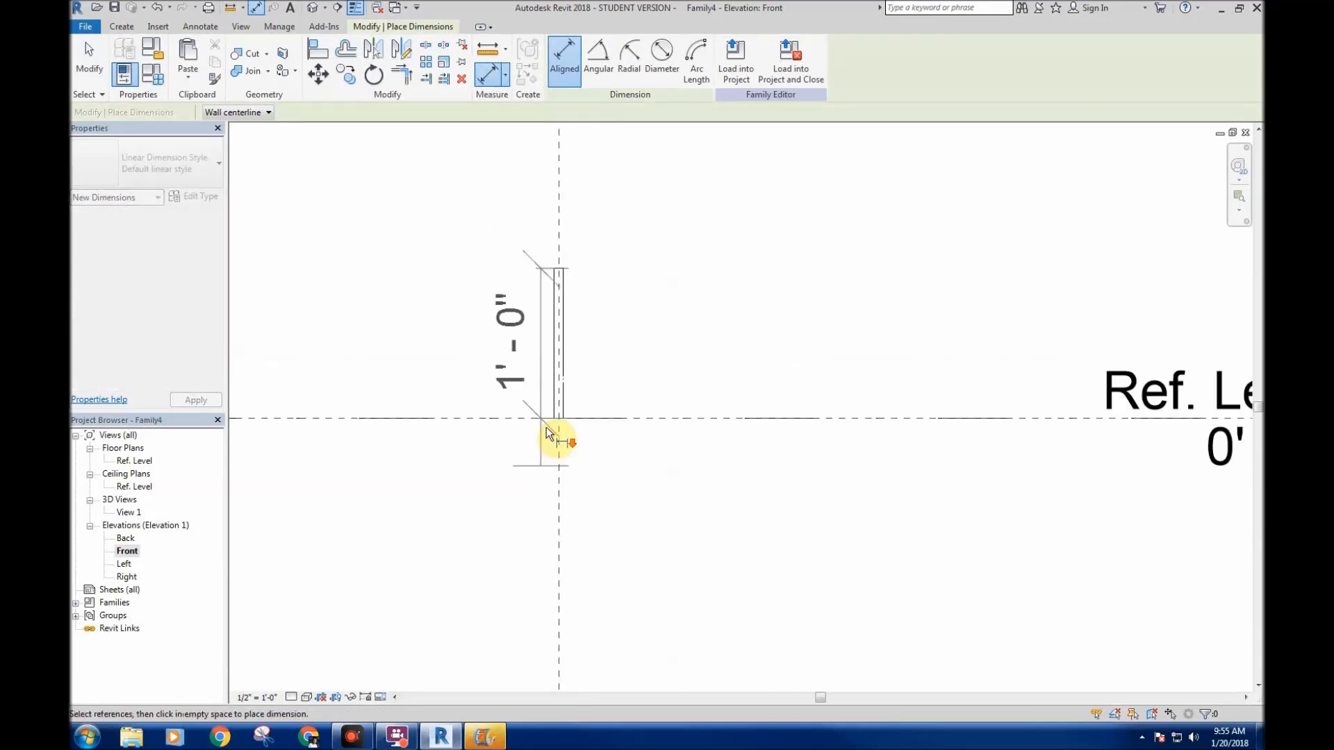
pyautogui.scroll(-2, 546, 432)
pyautogui.click(515, 360)
pyautogui.rightClick(450, 247)
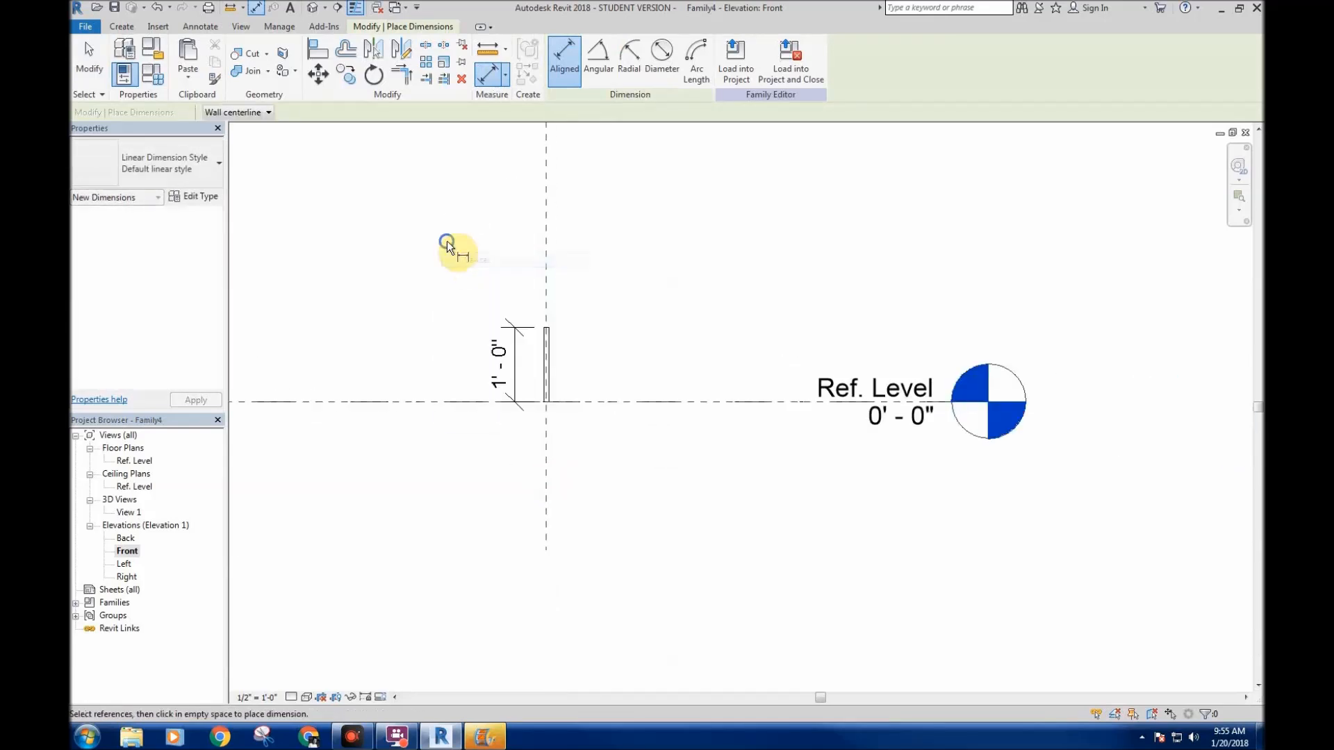
pyautogui.click(475, 244)
# - Label the extrusion's height dimension with a new instance family parameter named Height
pyautogui.click(514, 337)
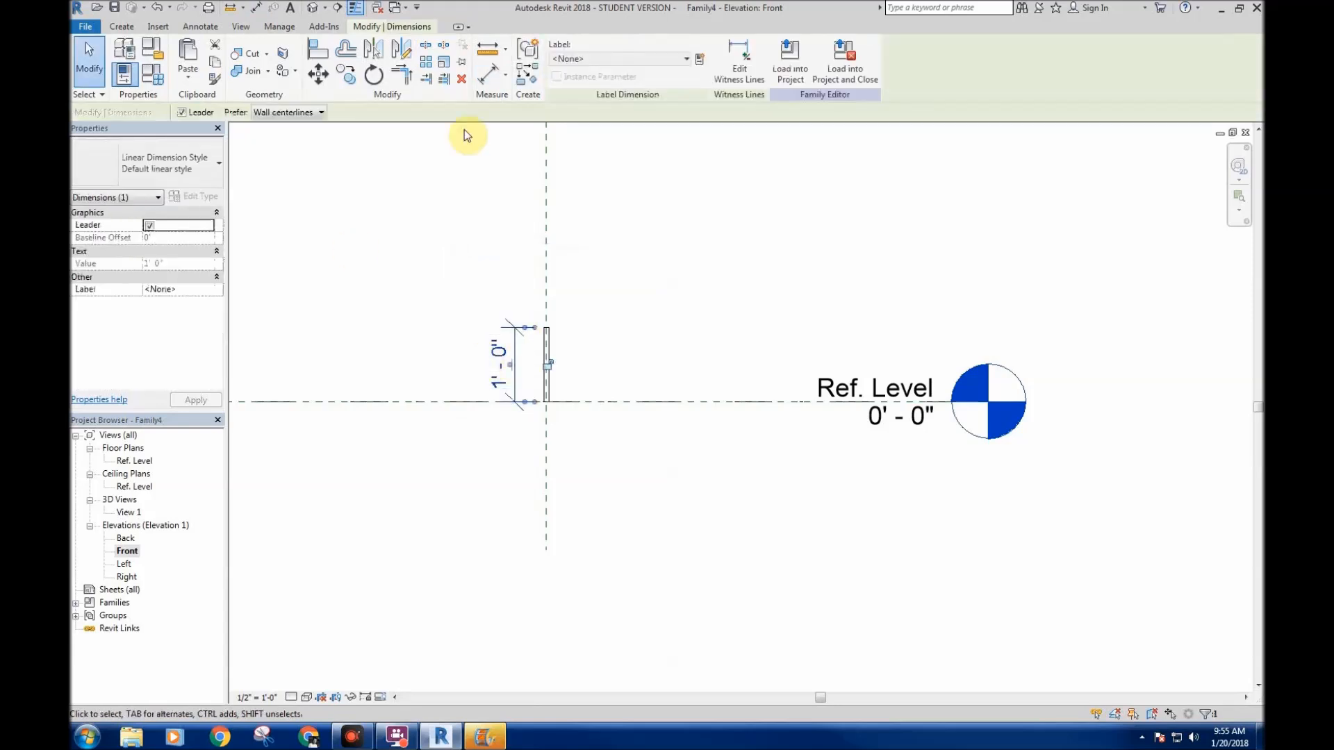
pyautogui.click(700, 60)
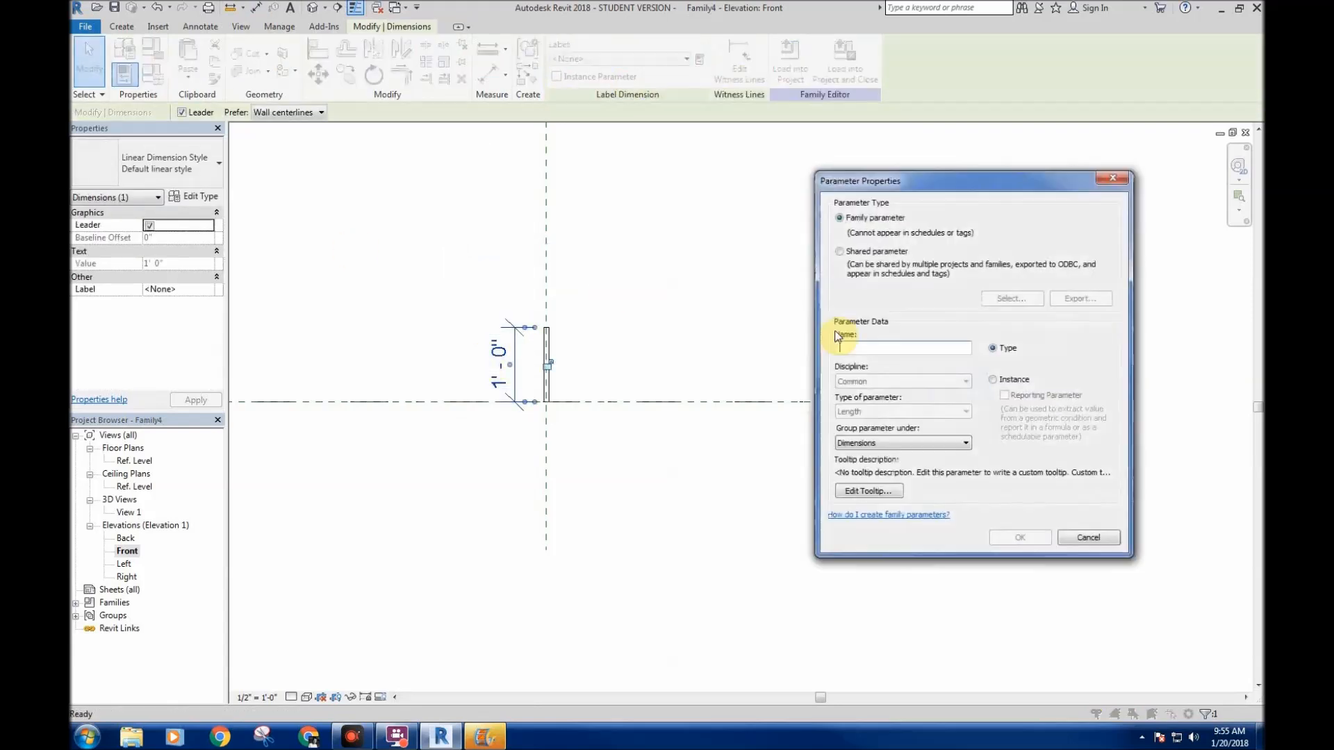
pyautogui.click(993, 379)
pyautogui.click(944, 349)
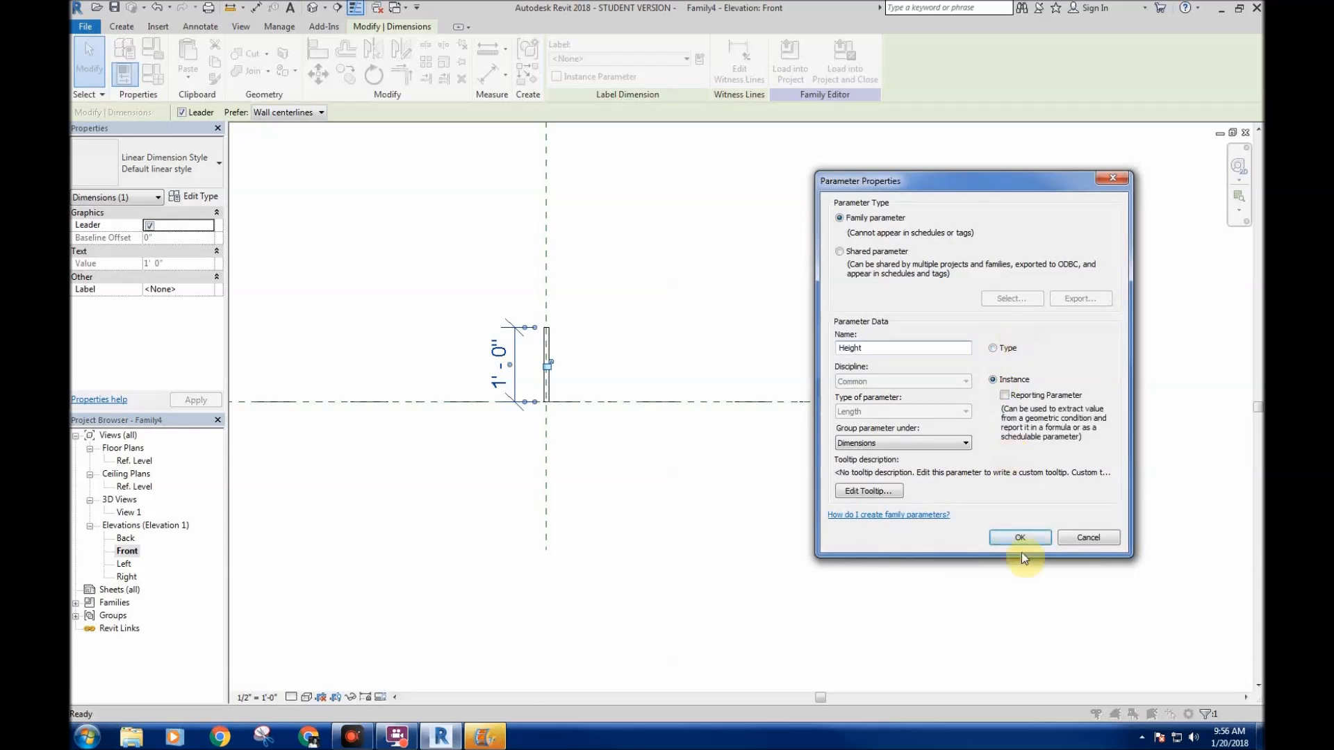
pyautogui.click(1019, 537)
pyautogui.click(695, 259)
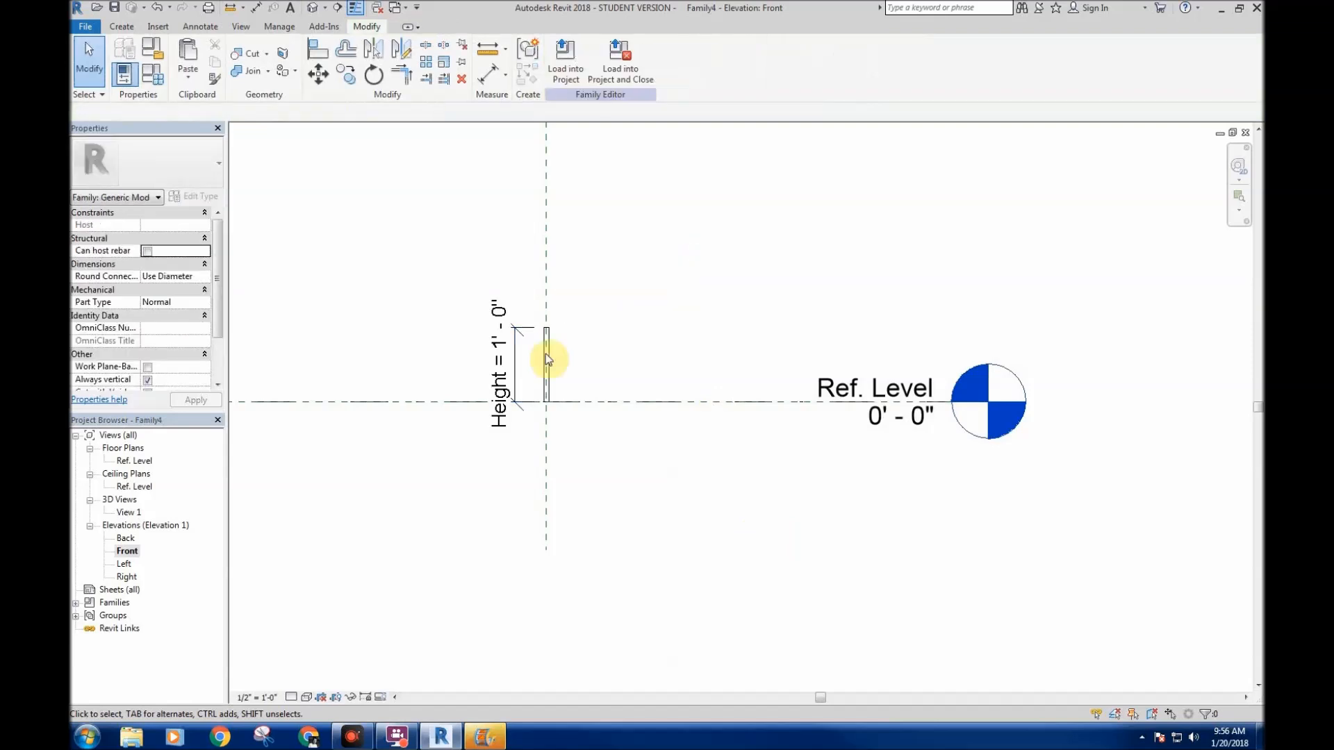
pyautogui.scroll(3, 548, 348)
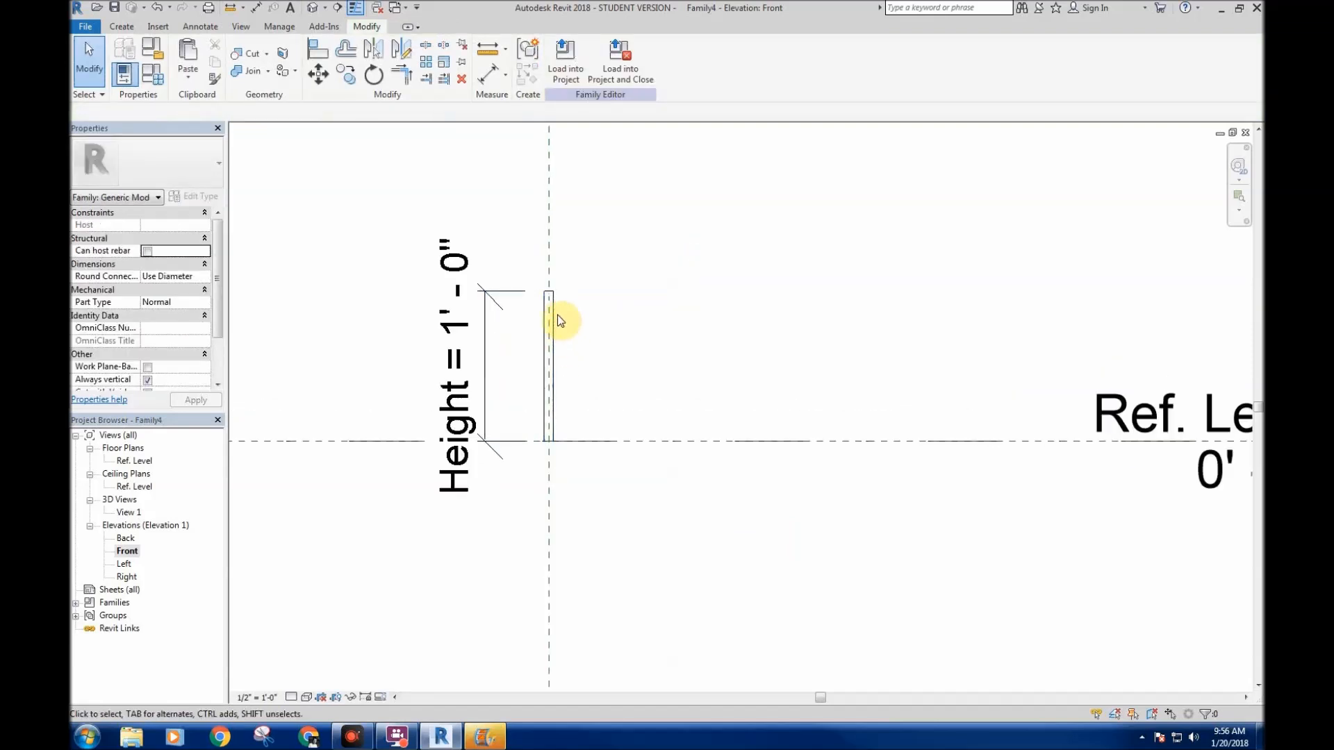
pyautogui.click(555, 319)
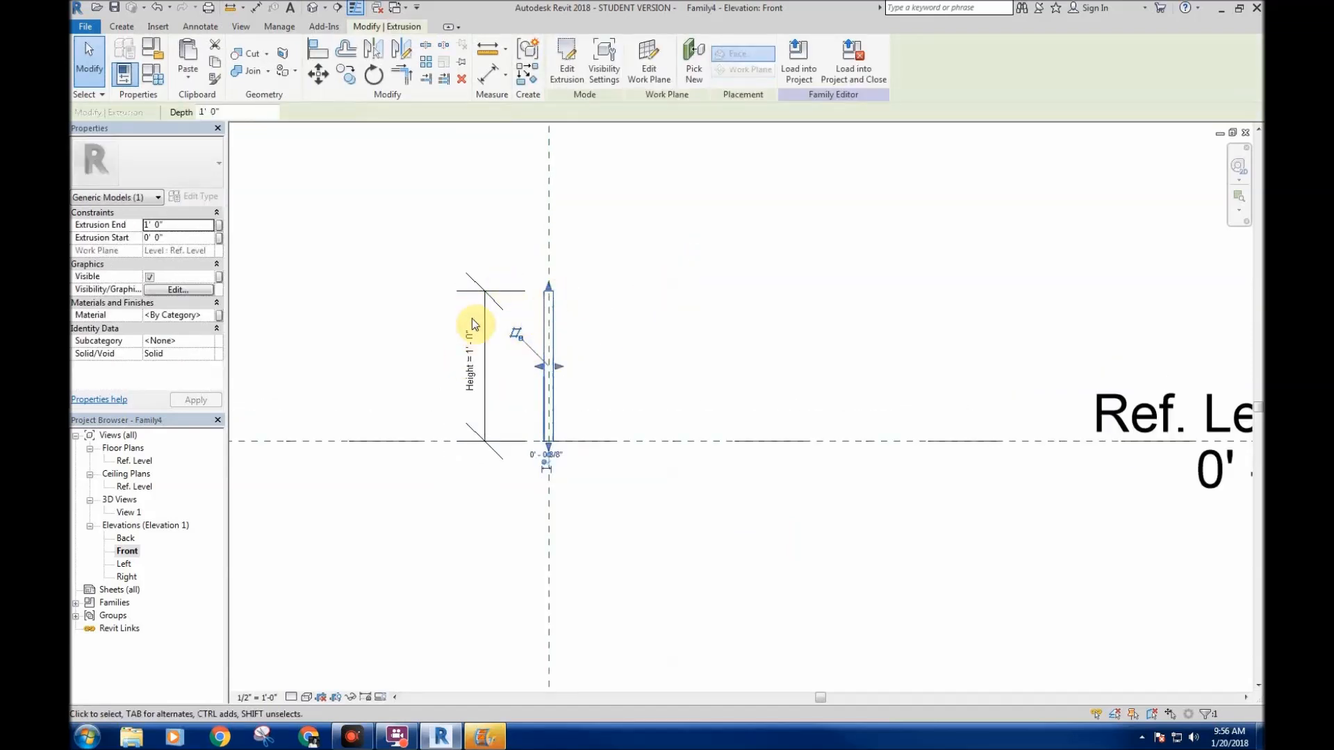
pyautogui.click(792, 316)
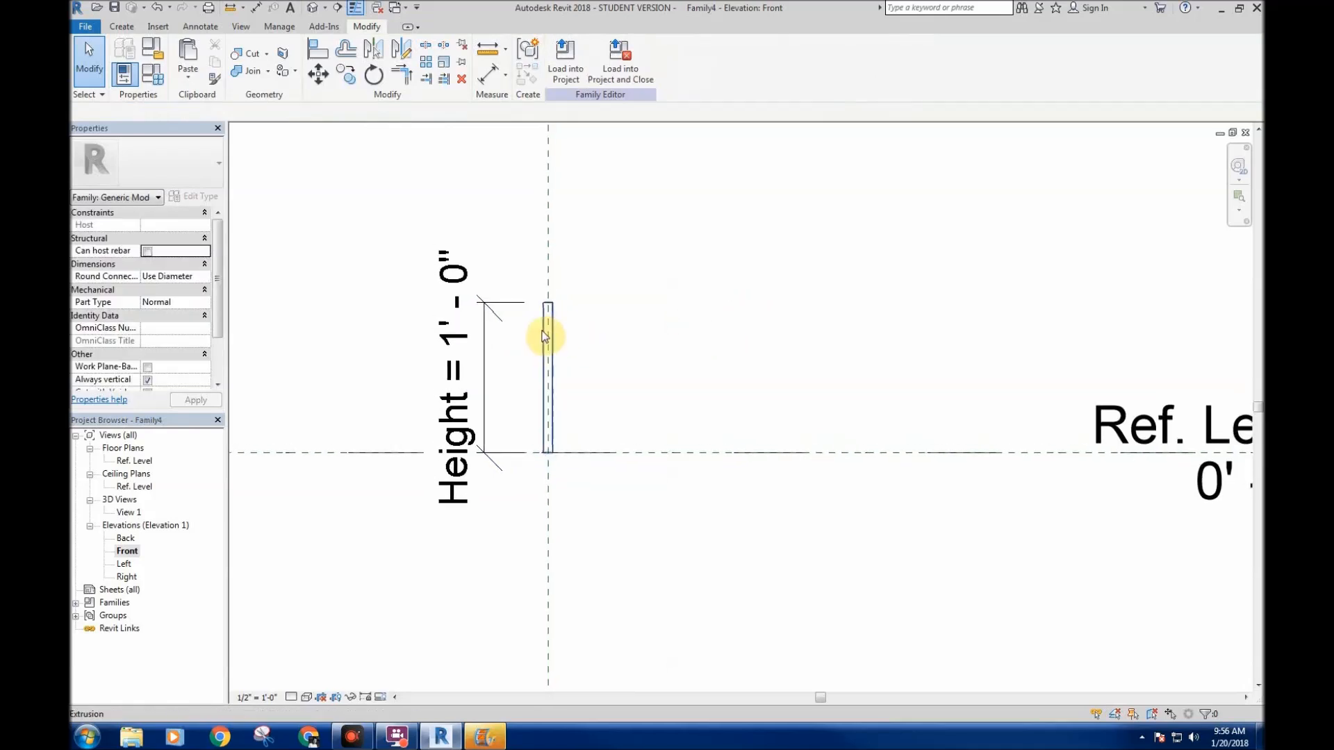
pyautogui.scroll(-2, 625, 344)
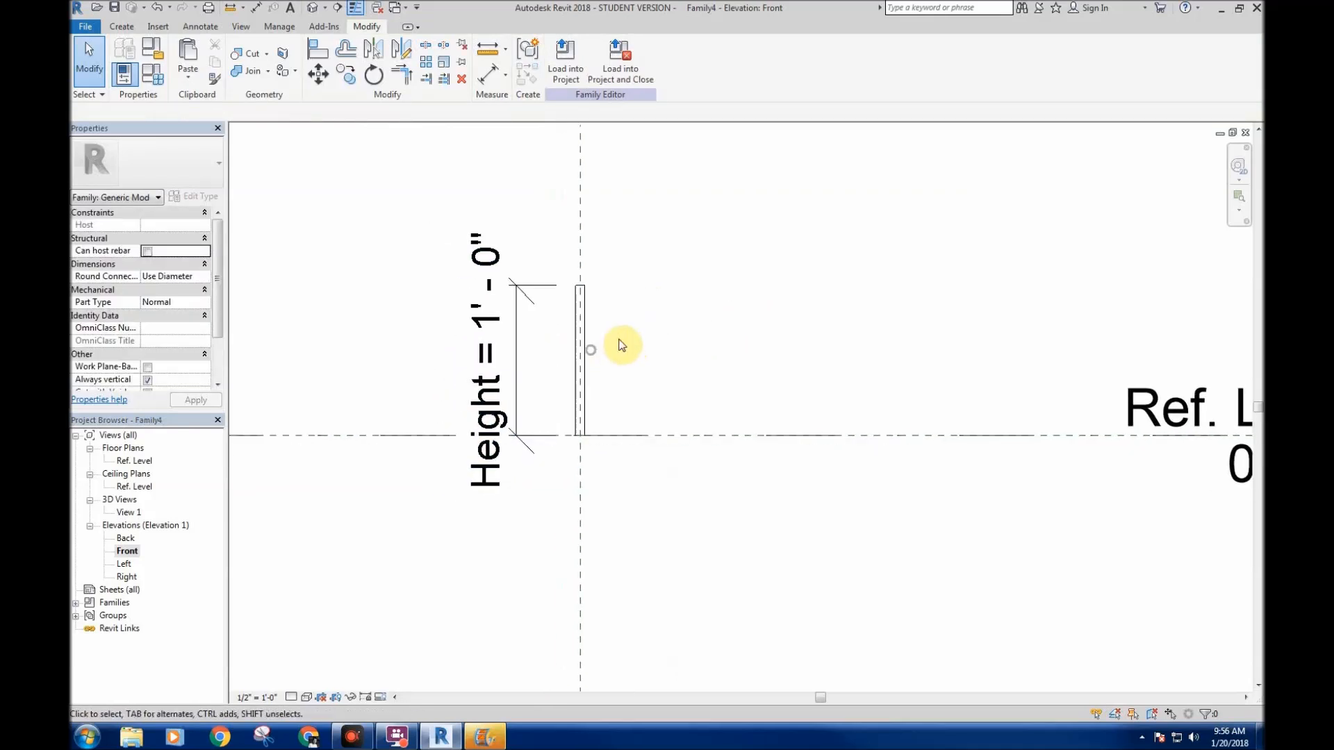
pyautogui.scroll(-2, 706, 405)
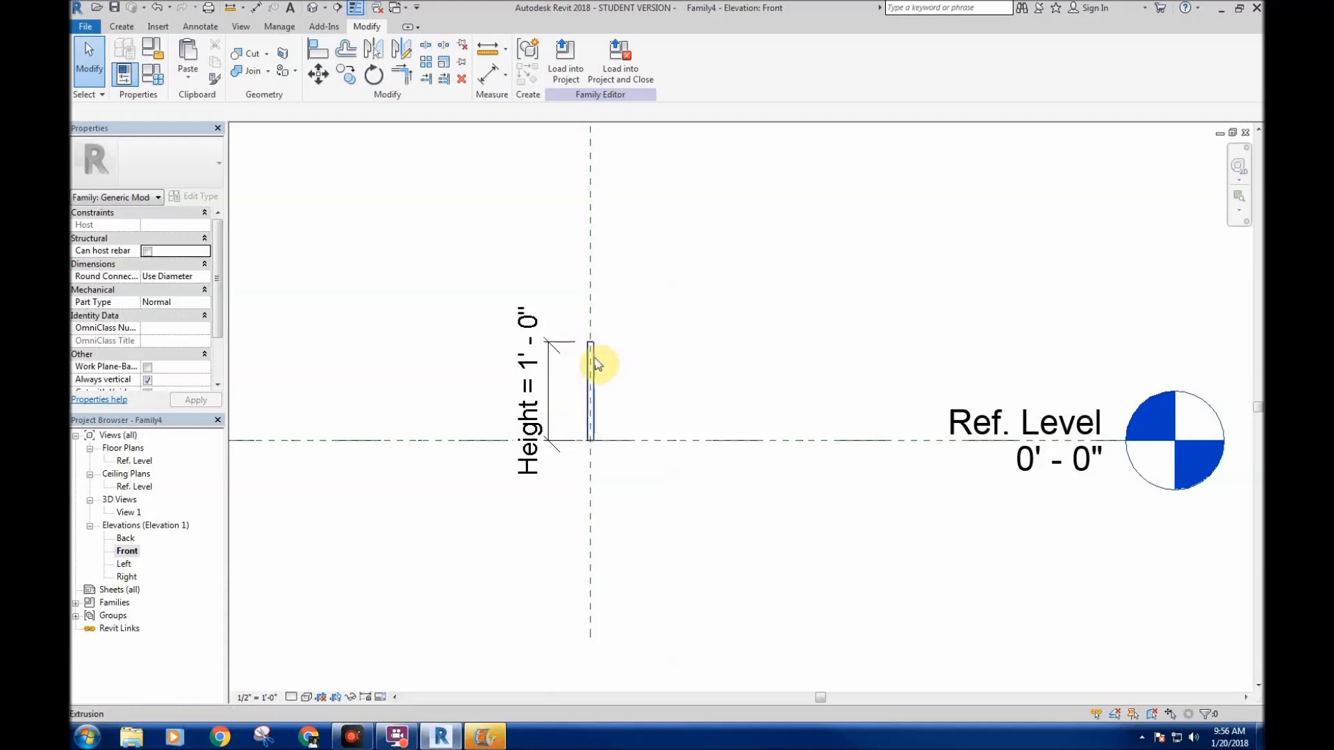
pyautogui.moveTo(657, 329); pyautogui.dragTo(656, 329, button='middle')
pyautogui.scroll(1, 592, 361)
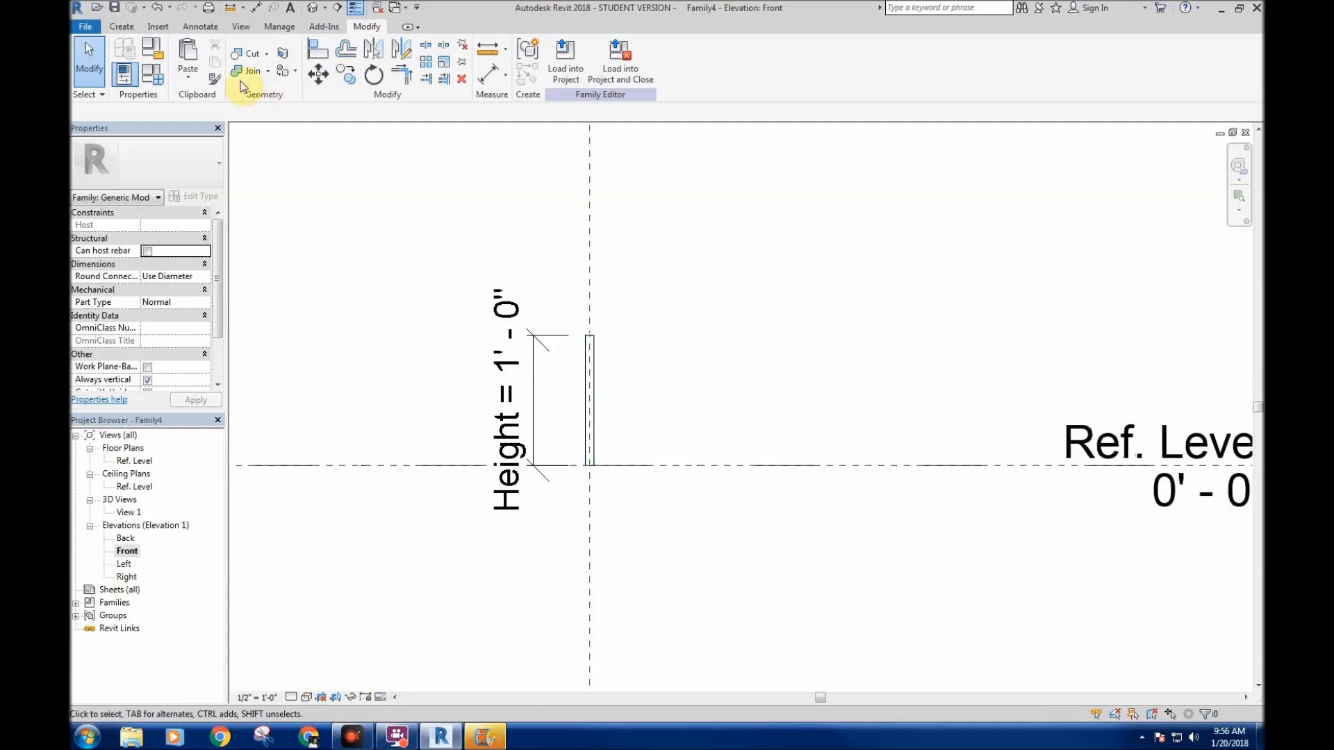
# - Flex the bar family by setting its Height parameter to 1' 6" and apply the change
pyautogui.click(160, 75)
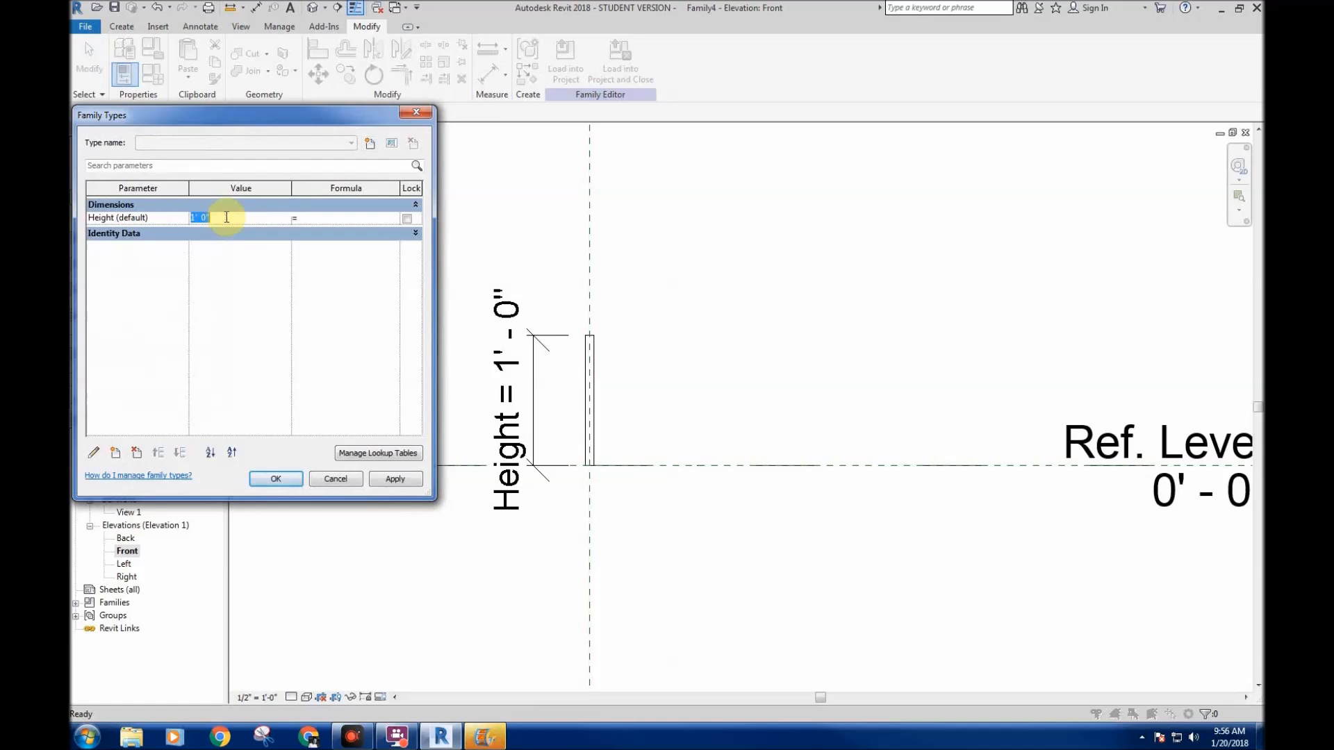
pyautogui.press('Tab')
pyautogui.click(414, 479)
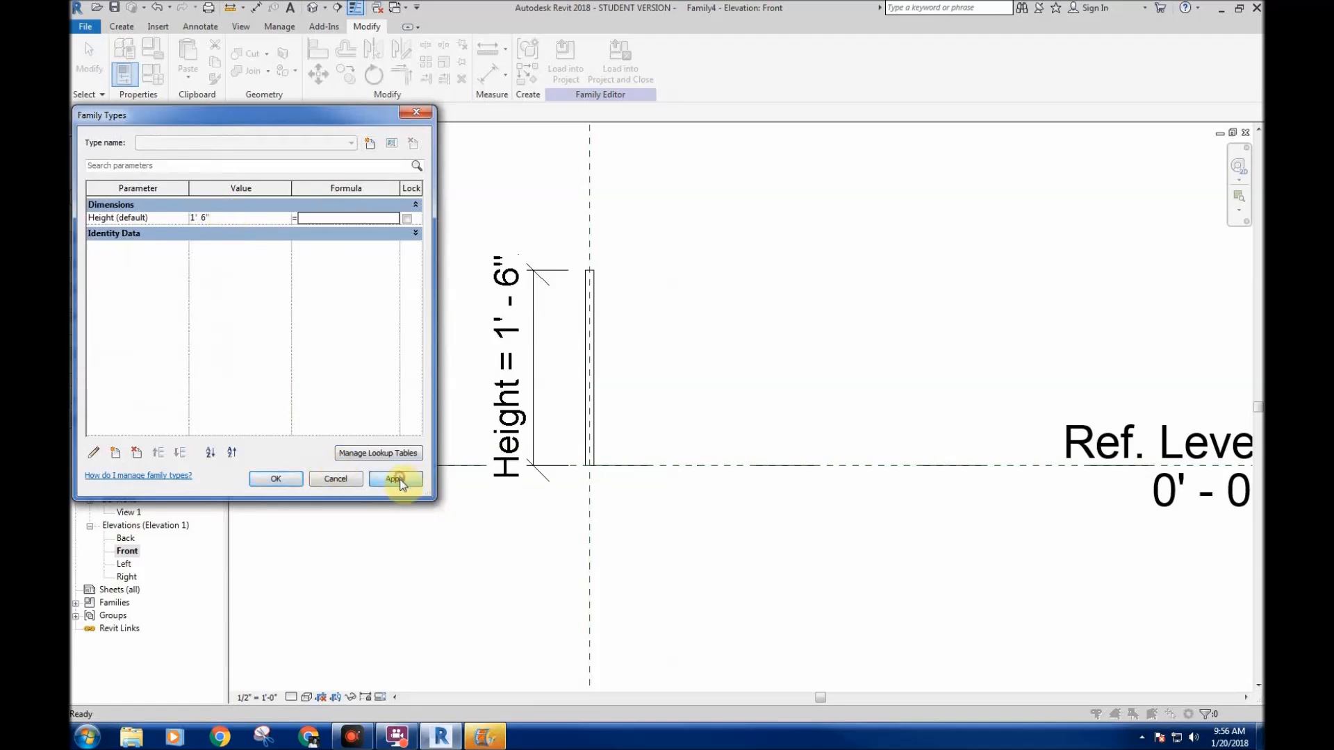
pyautogui.click(277, 479)
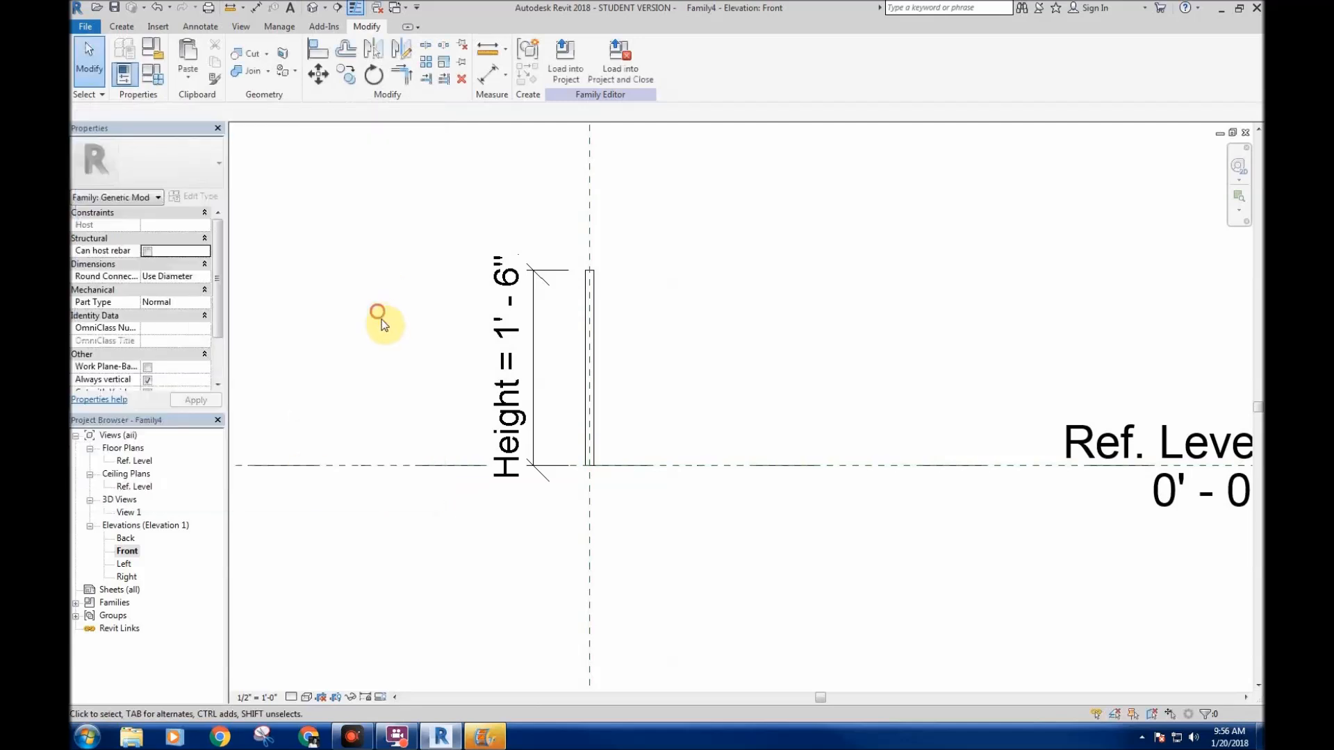
pyautogui.moveTo(420, 283); pyautogui.dragTo(480, 355, button='middle')
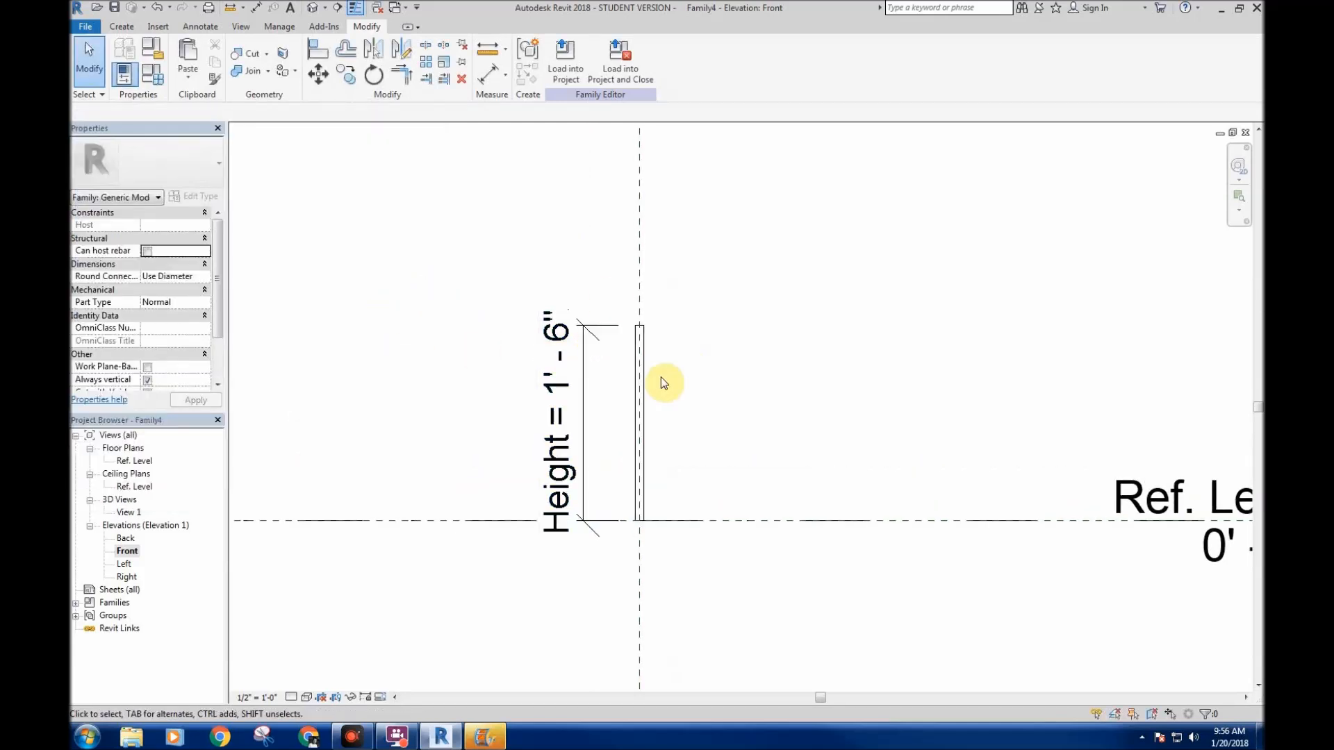
pyautogui.moveTo(535, 289); pyautogui.dragTo(493, 298, button='middle')
pyautogui.moveTo(576, 359); pyautogui.dragTo(552, 349, button='middle')
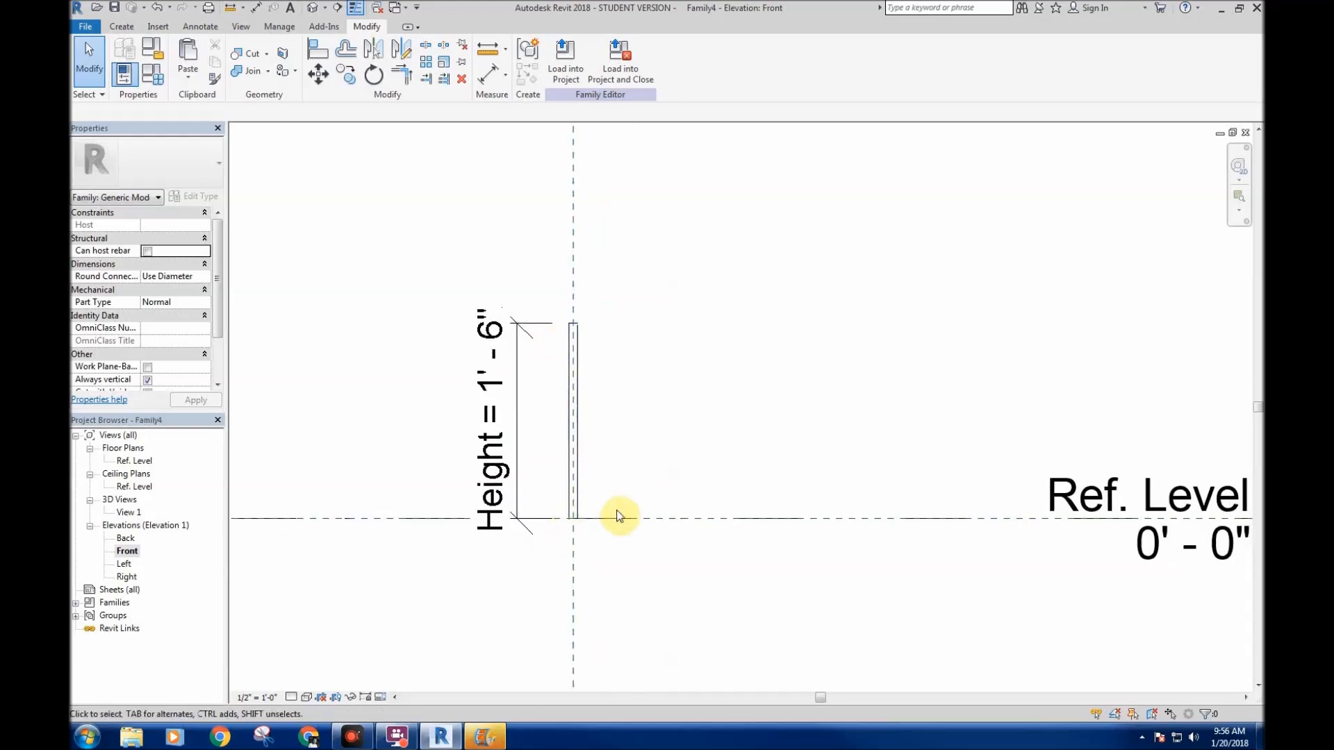
pyautogui.moveTo(435, 365); pyautogui.dragTo(435, 389, button='middle')
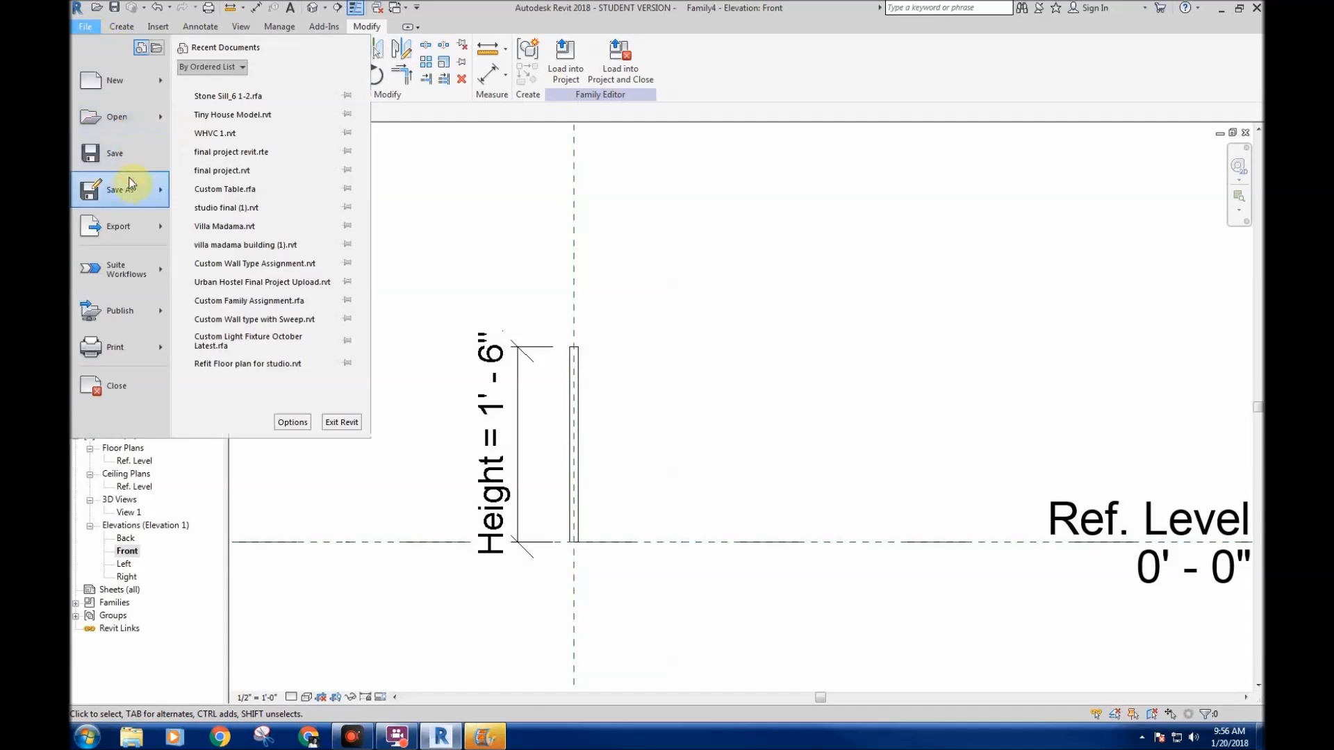
# - Save the family as Vertical Muntin in the Tiny House Tutorials folder
pyautogui.moveTo(142, 184)
pyautogui.click(233, 137)
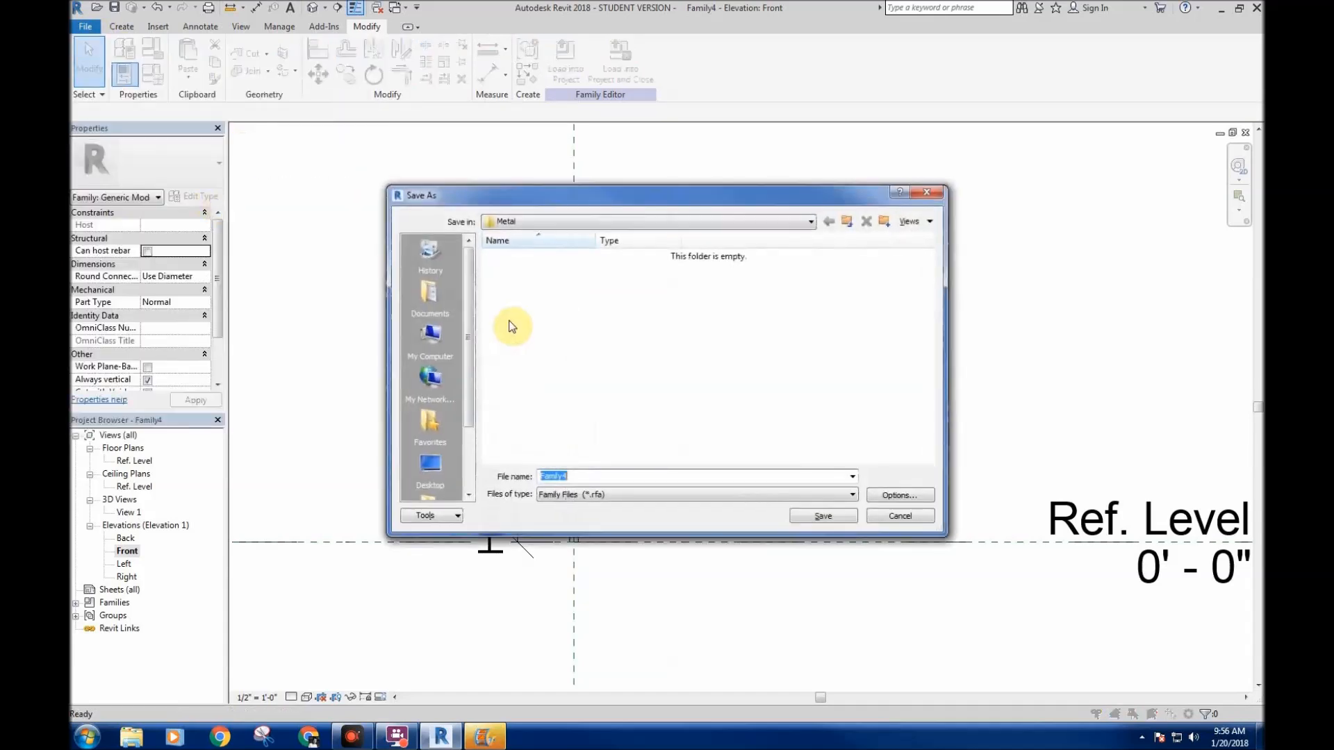
pyautogui.click(431, 369)
pyautogui.doubleClick(564, 287)
pyautogui.doubleClick(526, 296)
pyautogui.doubleClick(524, 297)
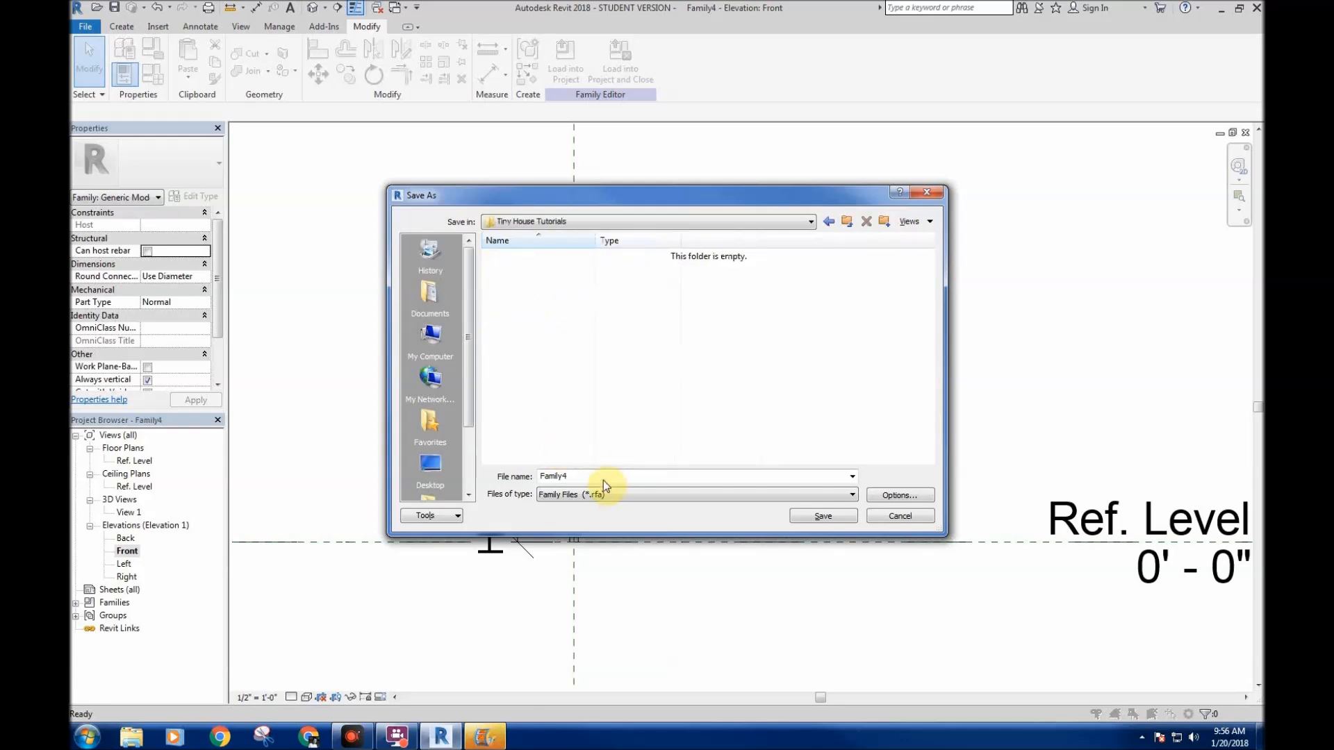
pyautogui.click(543, 475)
pyautogui.write('Vertical Munntin')
pyautogui.press('Return')
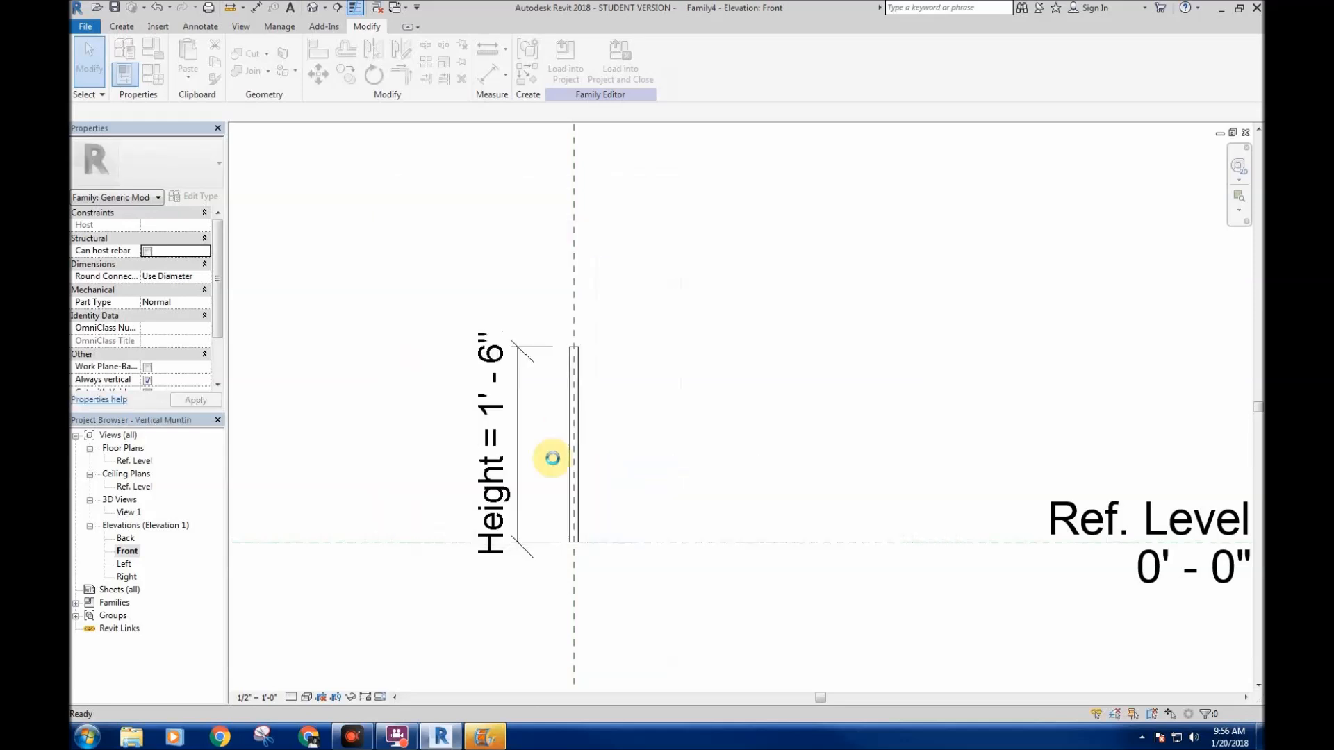
# - Load the muntin family into Family3 and place one instance on the Center (Left/Right) reference plane within the window frame's plan
pyautogui.click(569, 68)
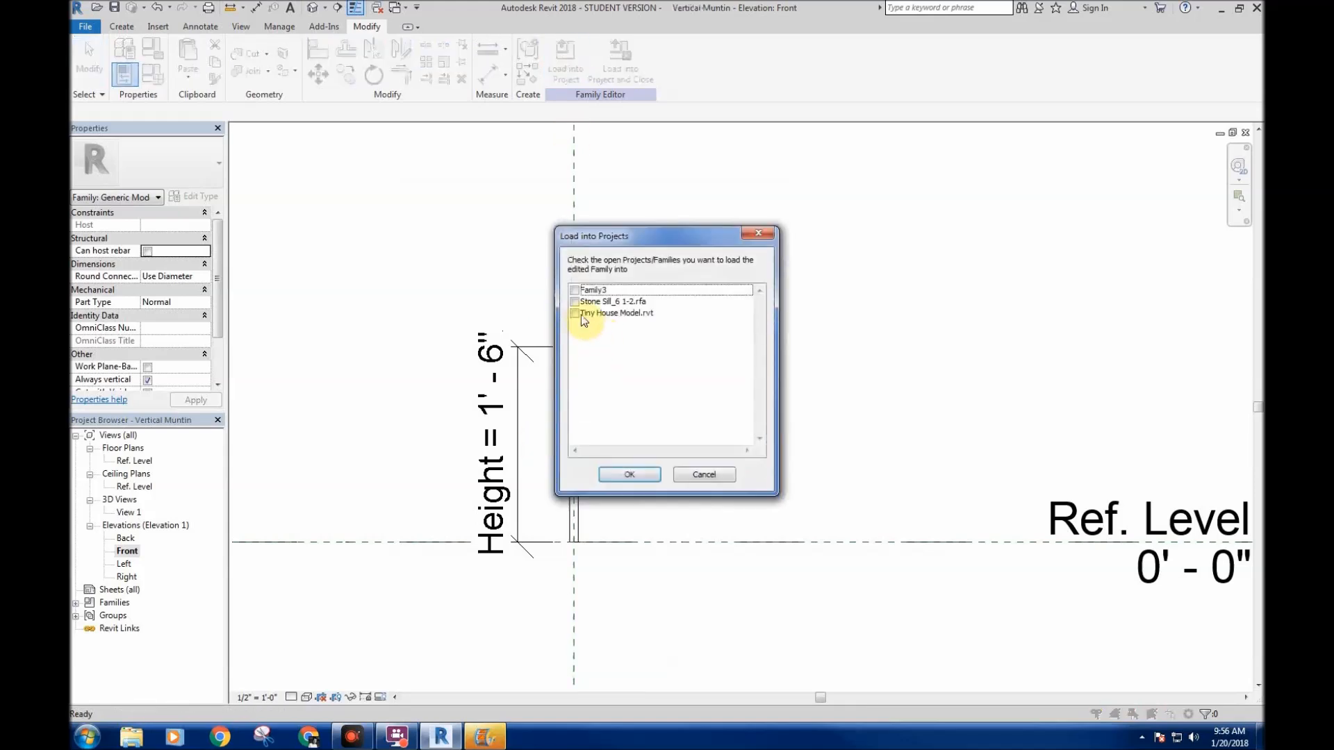
pyautogui.click(574, 291)
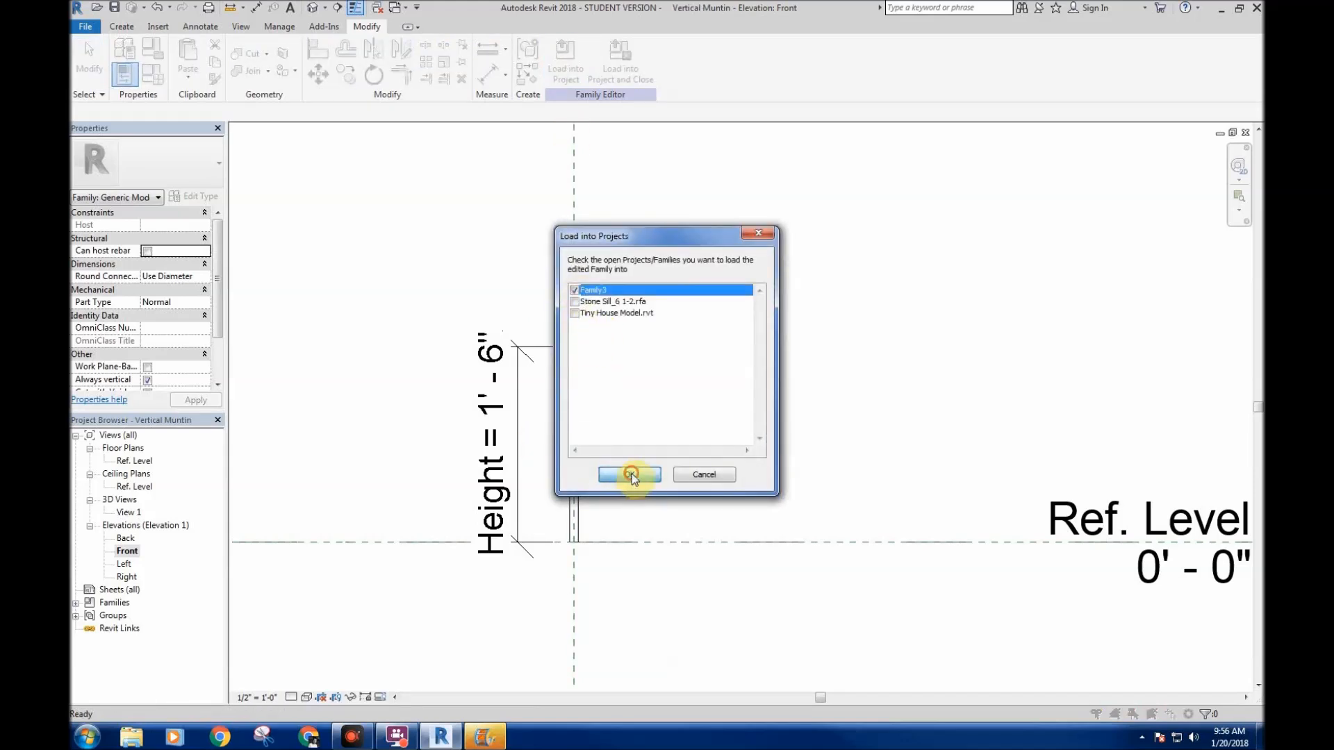
pyautogui.click(631, 475)
pyautogui.scroll(5, 488, 404)
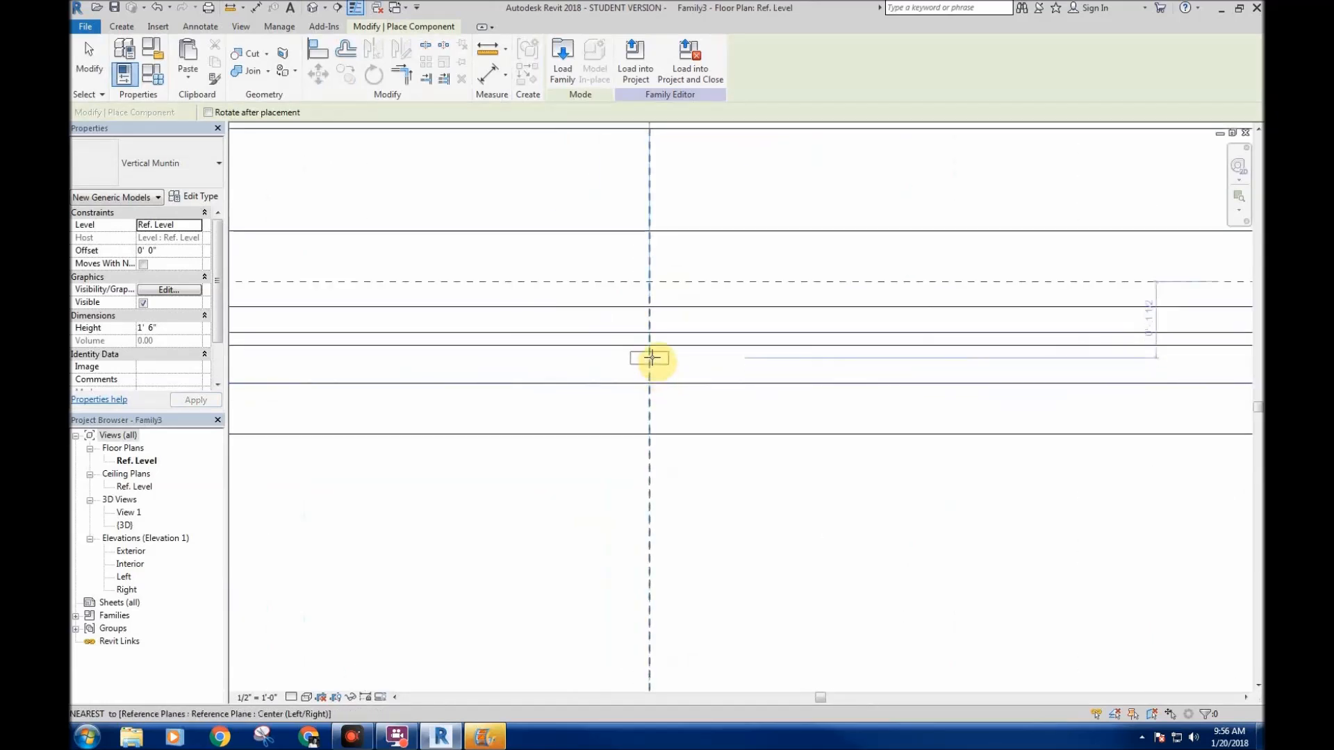
pyautogui.click(650, 364)
pyautogui.rightClick(524, 390)
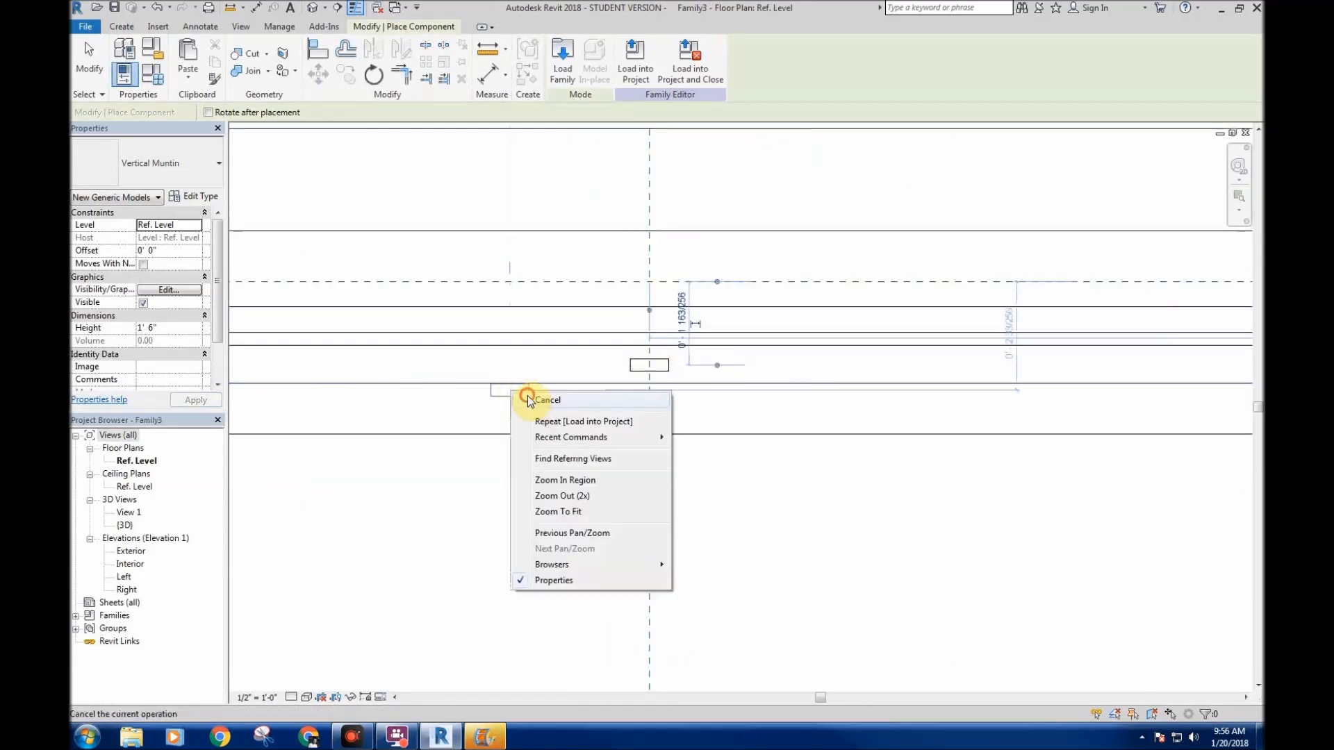
pyautogui.click(538, 396)
# - Move the muntin along the center reference plane so its edge midpoint rests on the glass extrusion's edge
pyautogui.click(646, 364)
pyautogui.click(317, 72)
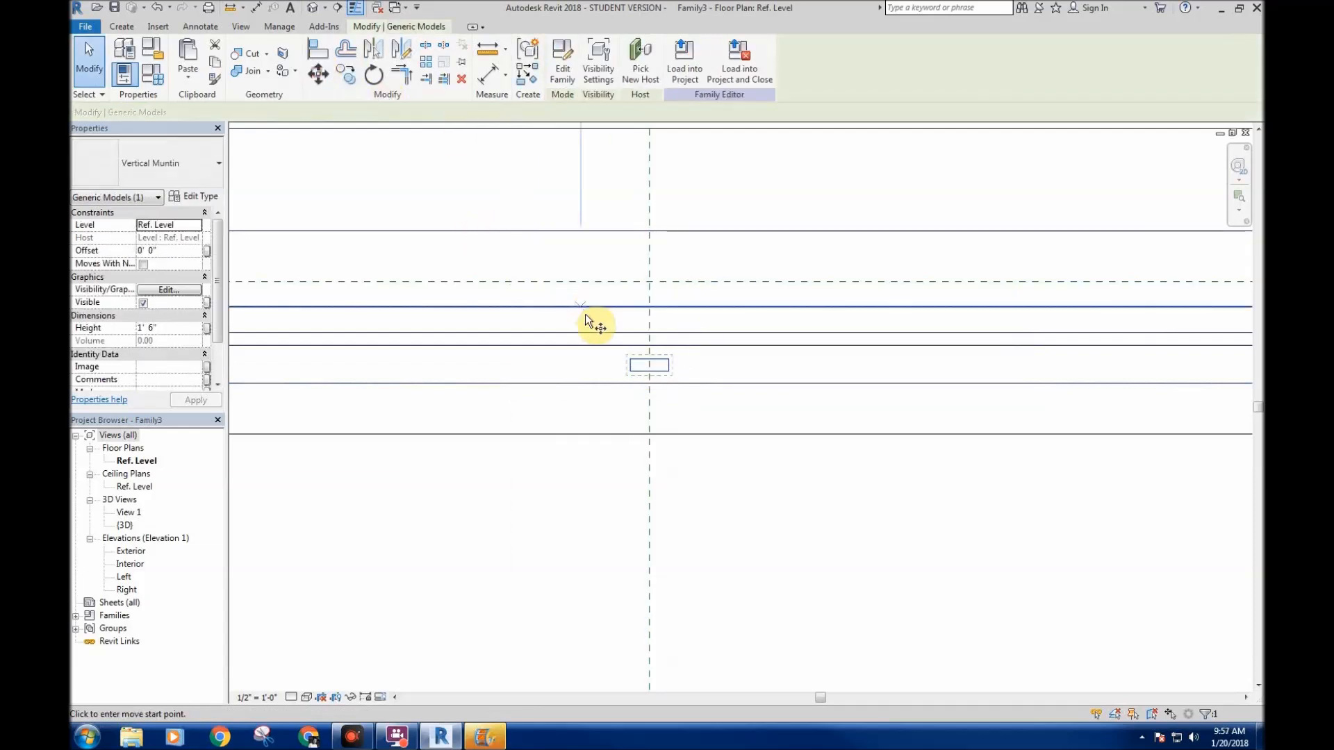
pyautogui.click(650, 373)
pyautogui.click(651, 308)
pyautogui.scroll(1, 673, 435)
pyautogui.scroll(1, 652, 372)
pyautogui.click(318, 76)
pyautogui.click(643, 336)
pyautogui.click(642, 362)
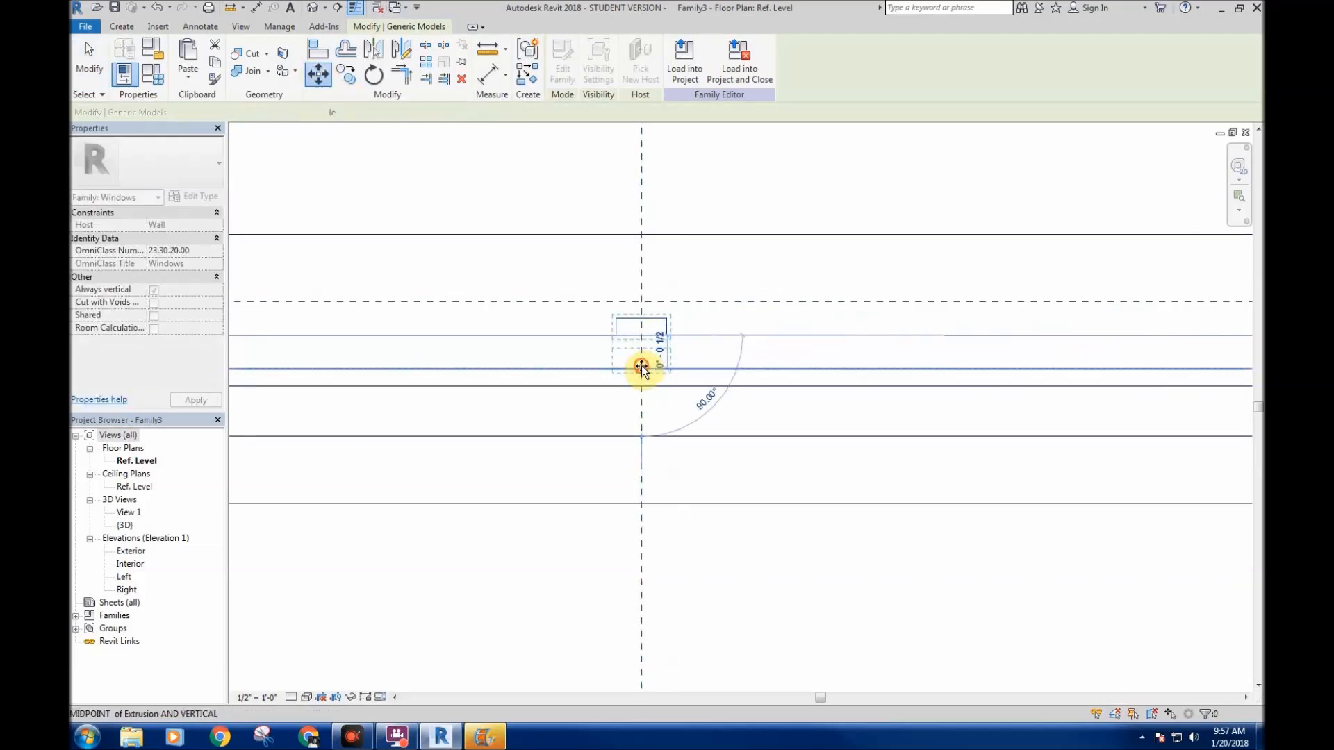
pyautogui.scroll(-4, 753, 494)
pyautogui.click(726, 519)
# - In the Exterior elevation, move the muntin up from the Ref. Level to the frame's lower inner edge
pyautogui.moveTo(723, 513); pyautogui.dragTo(637, 196, button='middle')
pyautogui.doubleClick(130, 554)
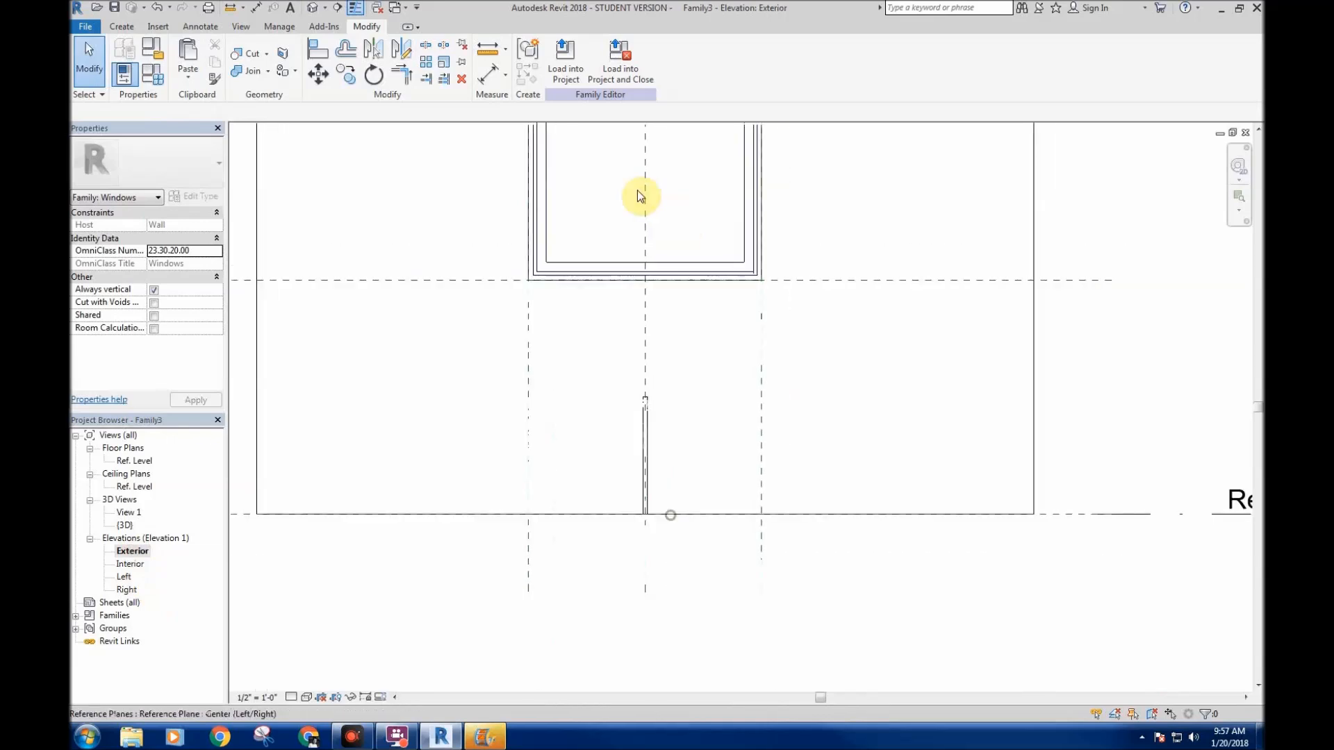
pyautogui.click(651, 431)
pyautogui.scroll(2, 674, 510)
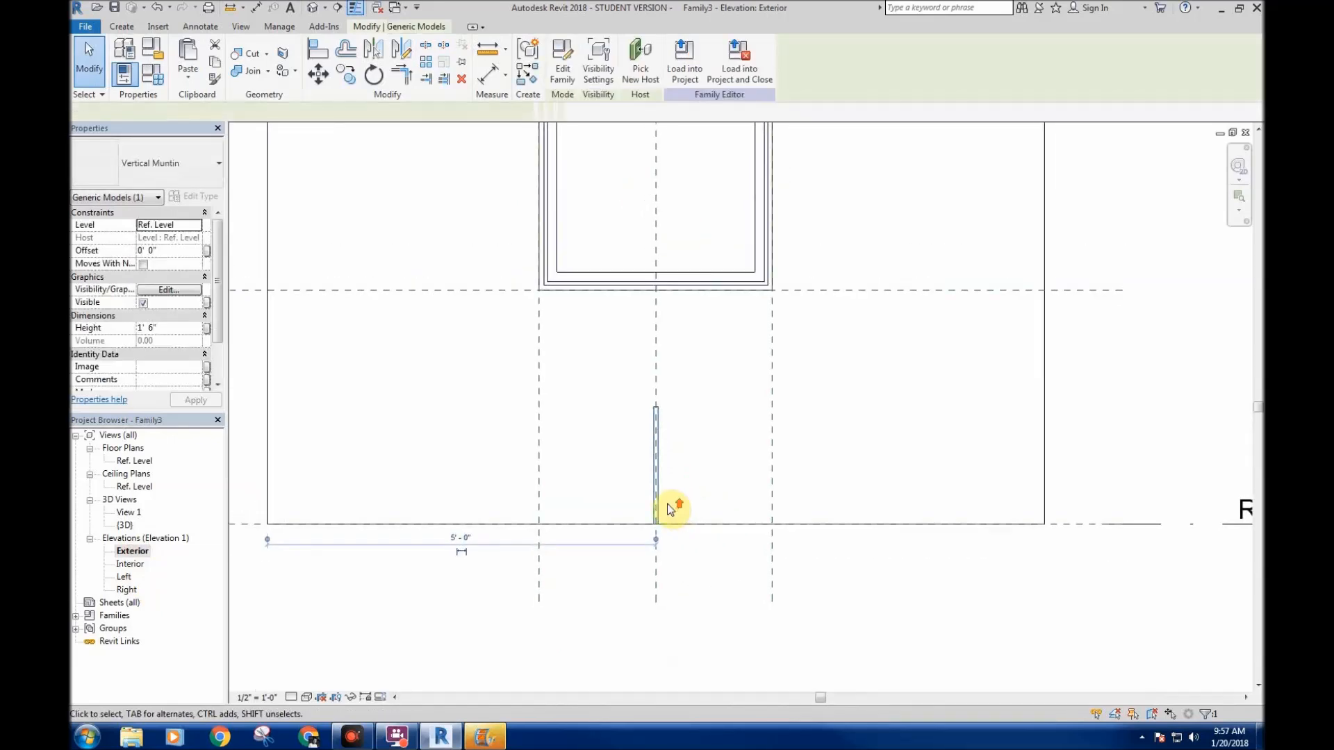
pyautogui.press('m')
pyautogui.press('v')
pyautogui.click(651, 532)
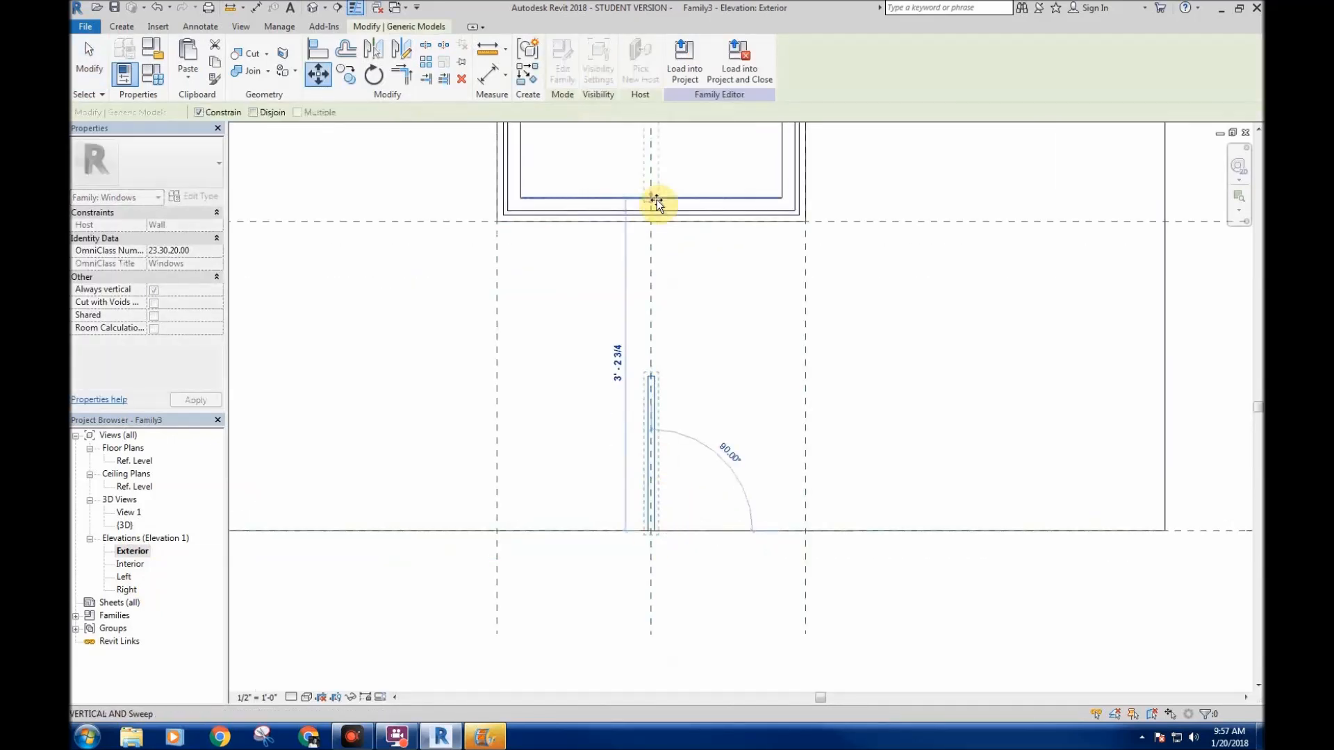
pyautogui.click(652, 199)
pyautogui.click(722, 306)
# - Examine the muntin's height against the clear opening inside the window frame
pyautogui.moveTo(725, 318); pyautogui.dragTo(726, 556, button='middle')
pyautogui.scroll(-2, 655, 417)
pyautogui.moveTo(707, 374); pyautogui.dragTo(673, 374, button='middle')
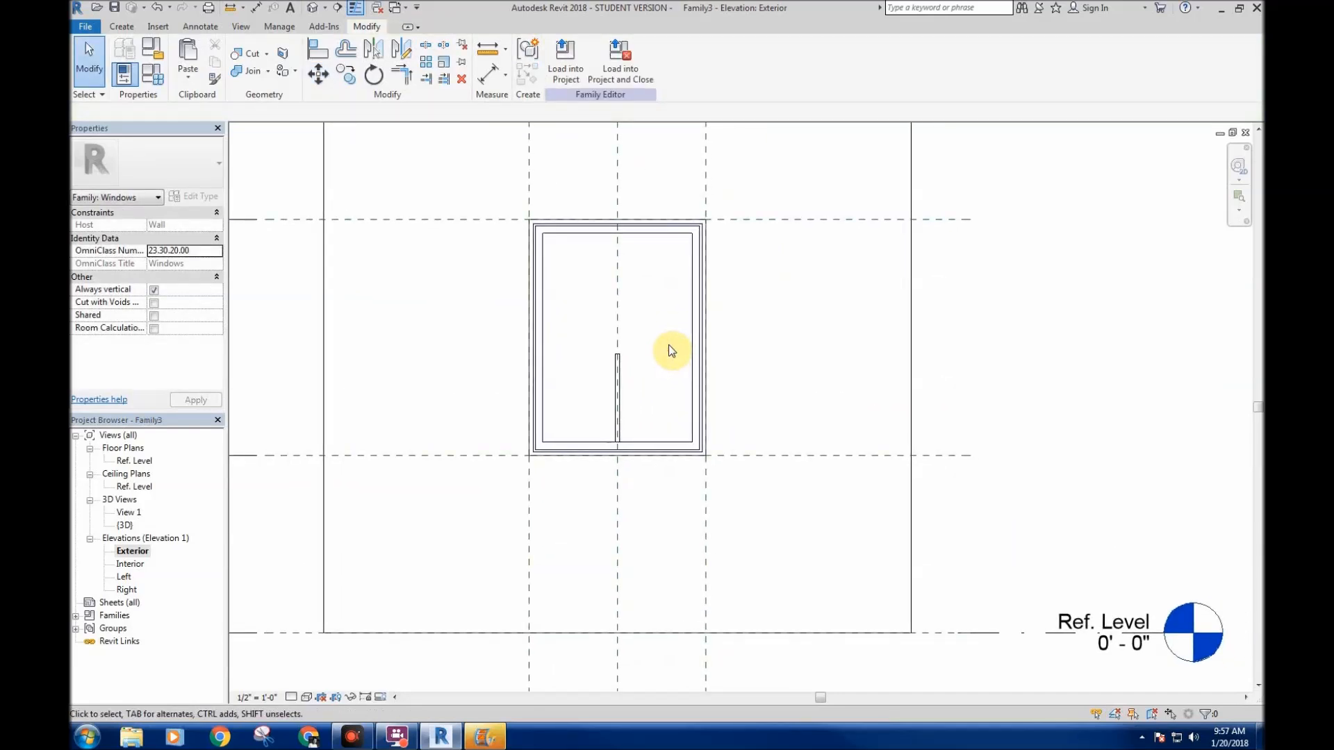
pyautogui.scroll(2, 618, 372)
pyautogui.click(615, 353)
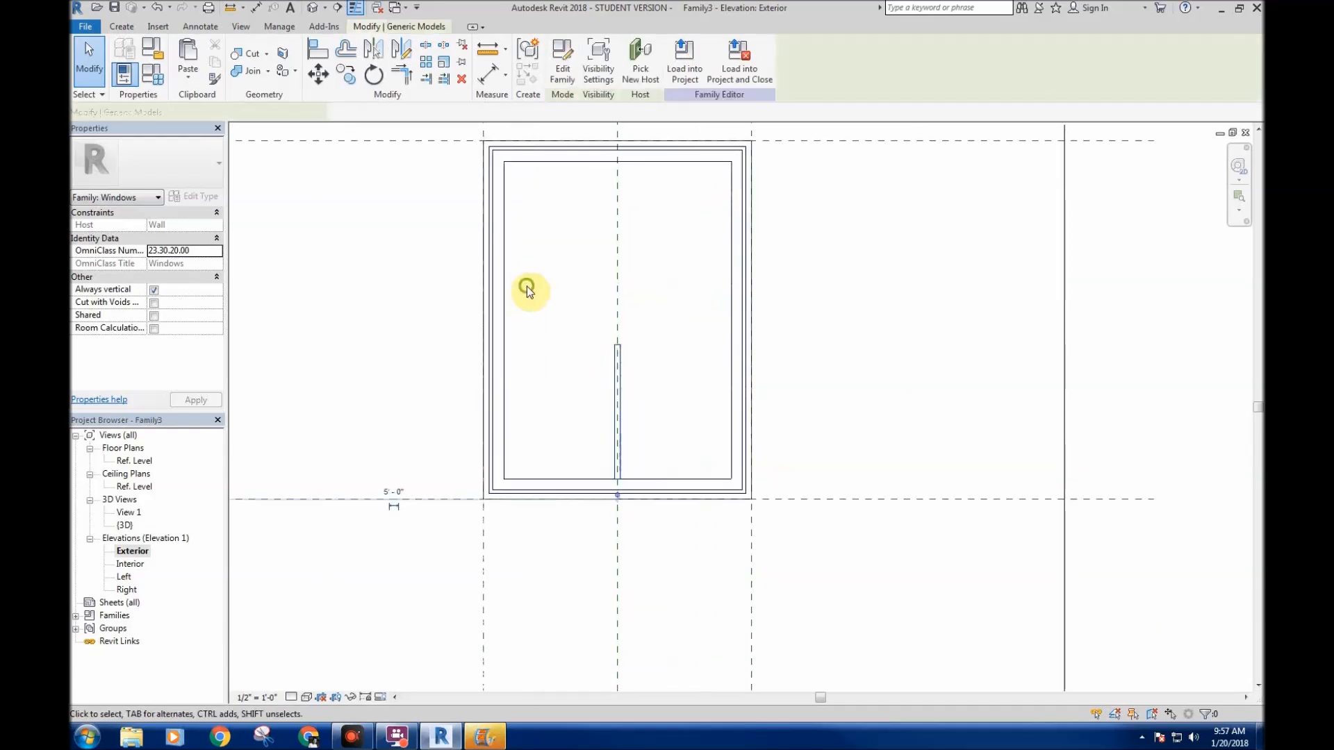
pyautogui.moveTo(629, 314); pyautogui.dragTo(649, 357, button='middle')
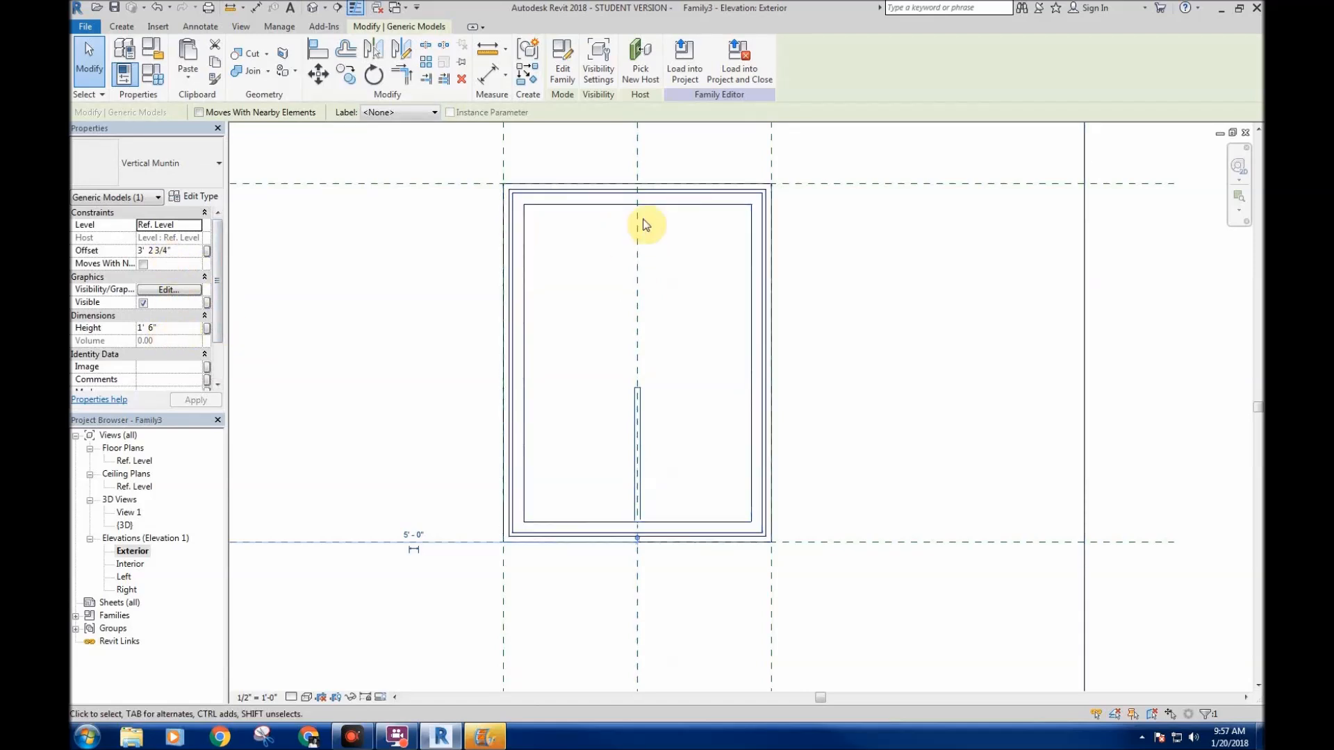
pyautogui.scroll(-2, 591, 285)
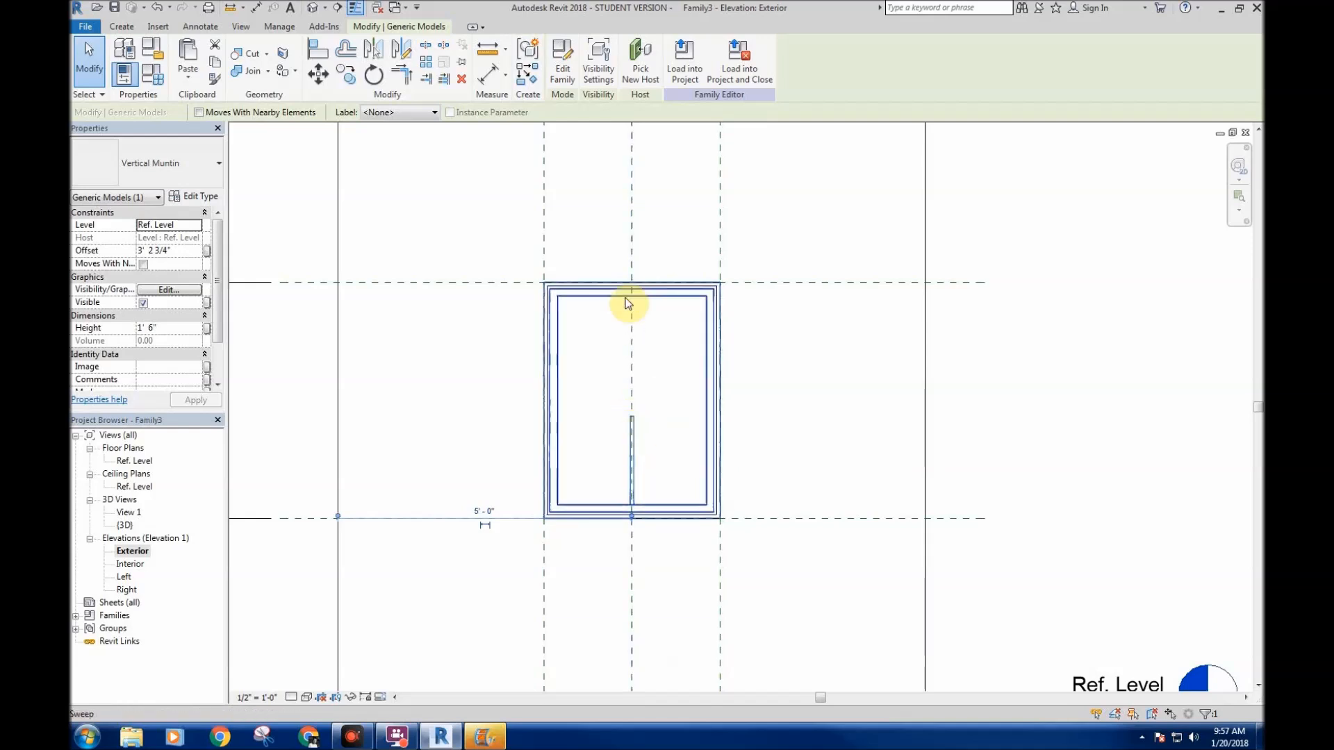
pyautogui.click(668, 382)
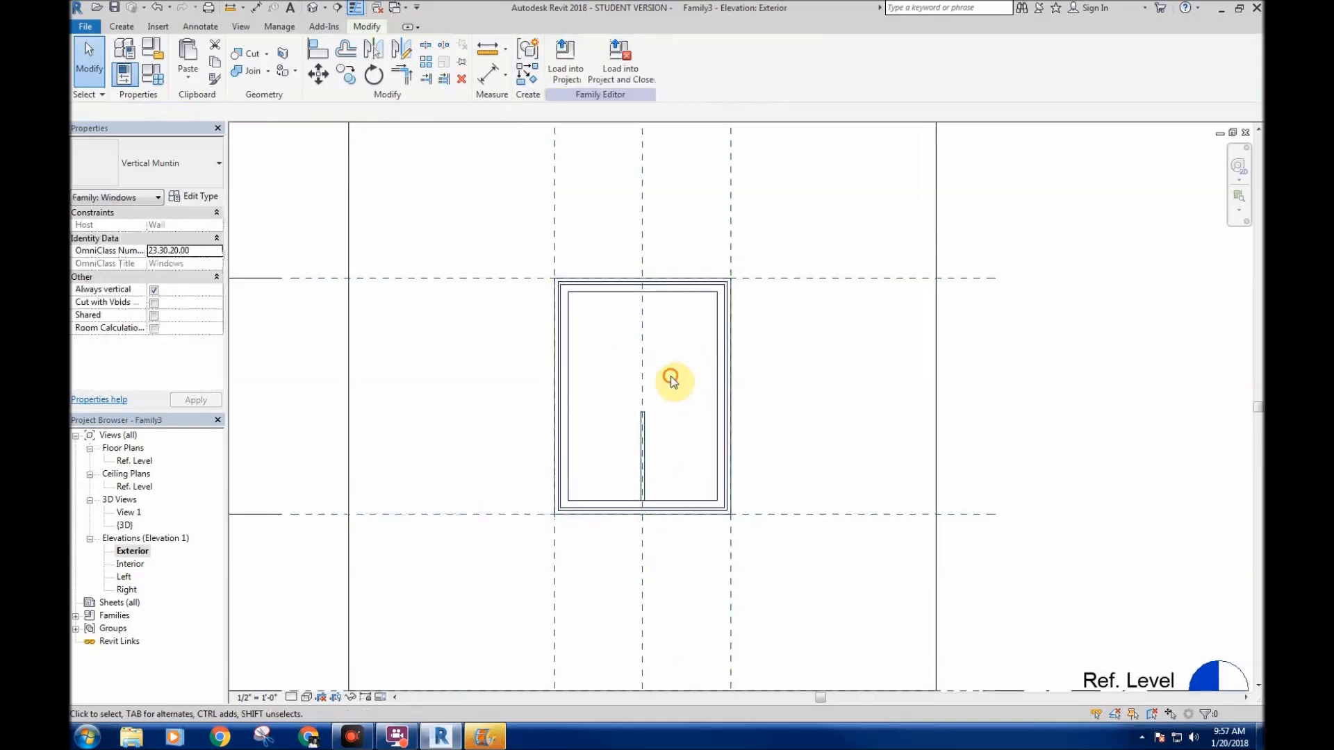
# - Measure from the window frame's top outer edge to its inner edge with an aligned dimension, without placing it
pyautogui.click(489, 72)
pyautogui.scroll(3, 683, 276)
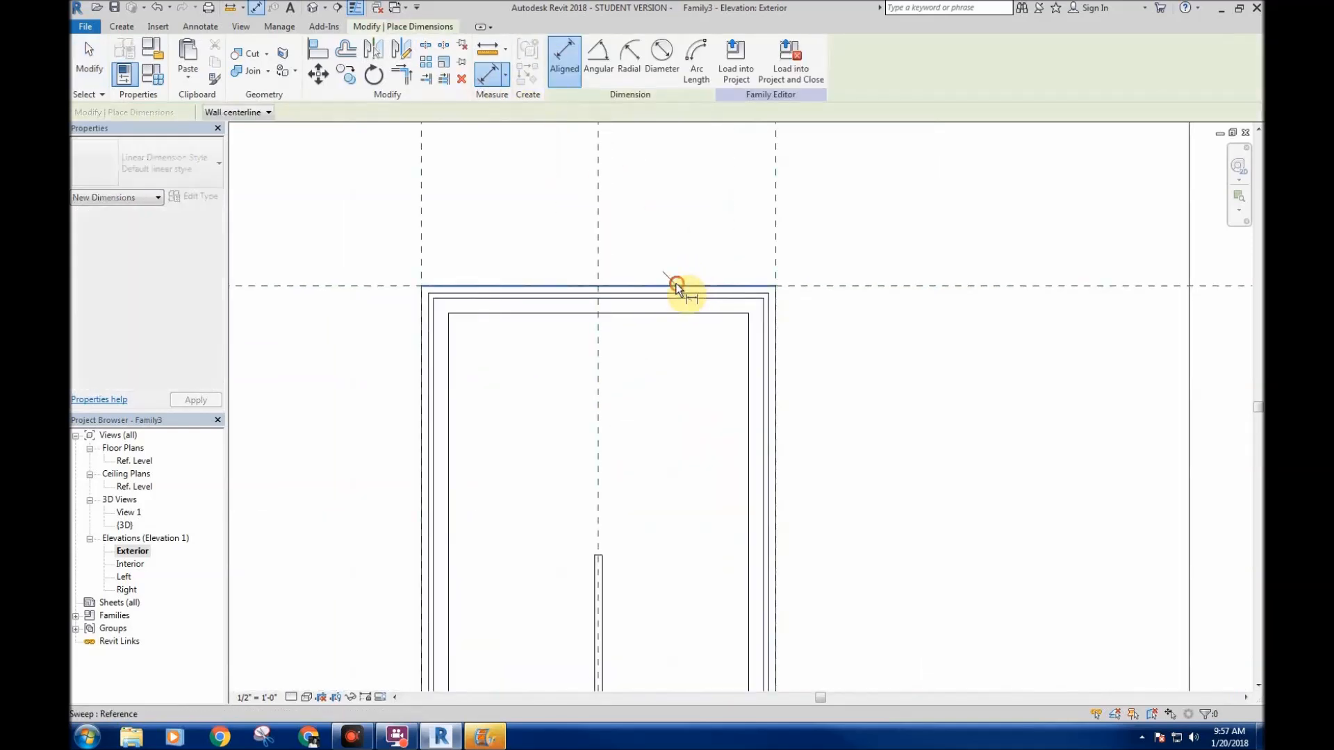
pyautogui.click(679, 314)
pyautogui.scroll(-3, 686, 383)
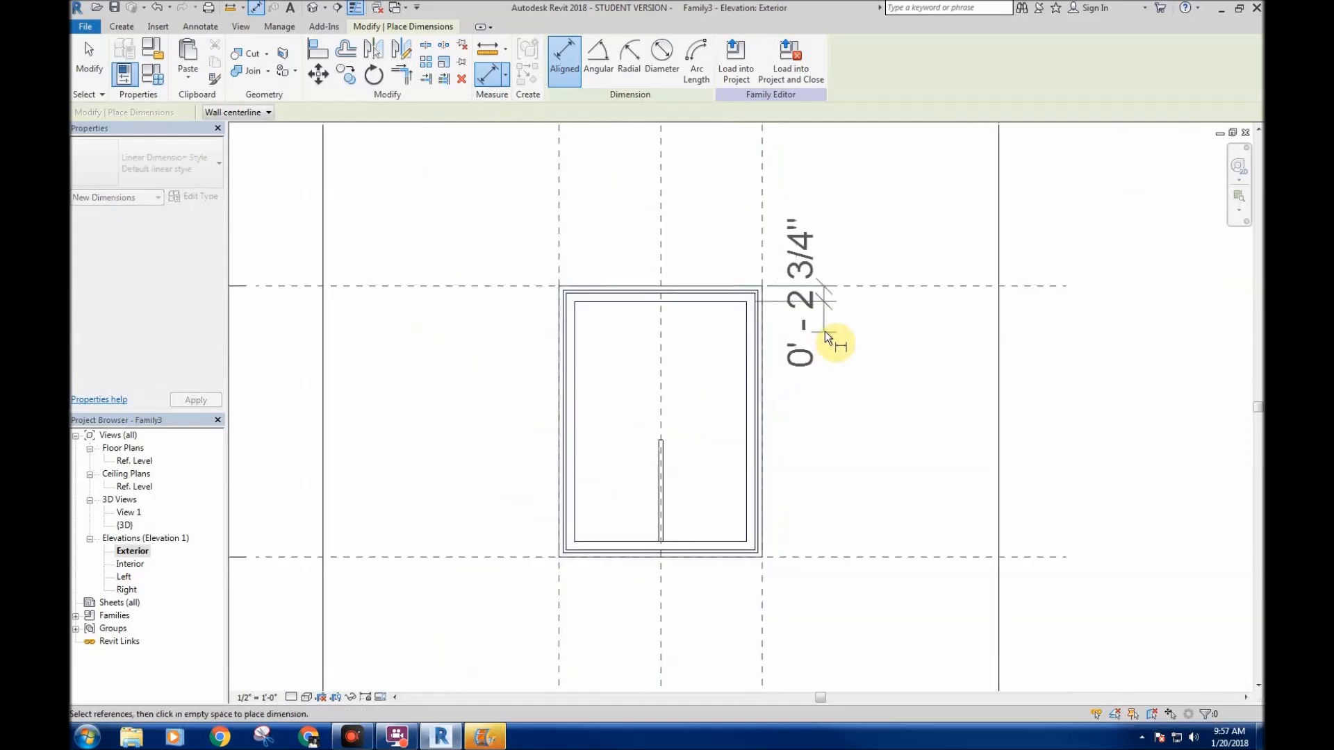
pyautogui.rightClick(824, 331)
pyautogui.click(828, 338)
# - Measure the frame's bottom member between its outer and inner edges, cancel the dimension and end dimensioning
pyautogui.scroll(2, 700, 556)
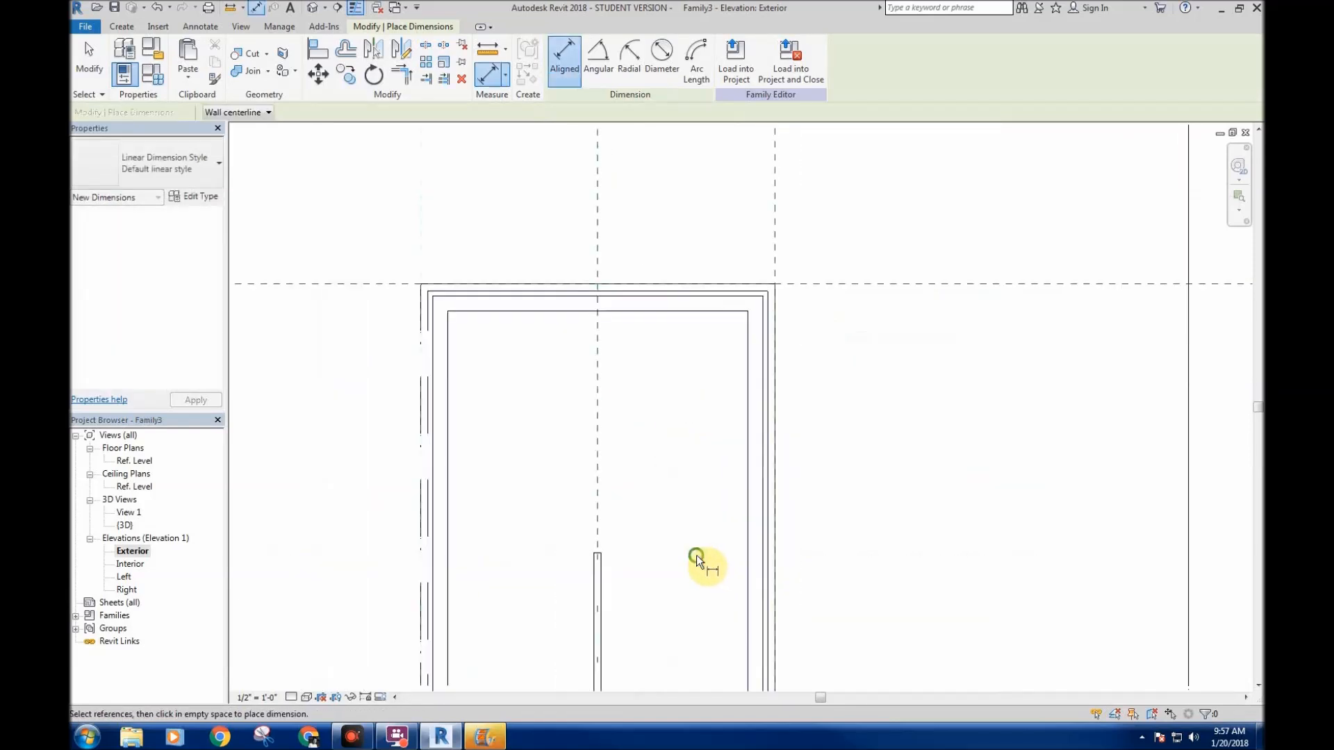
pyautogui.click(729, 524)
pyautogui.click(732, 498)
pyautogui.scroll(-3, 741, 503)
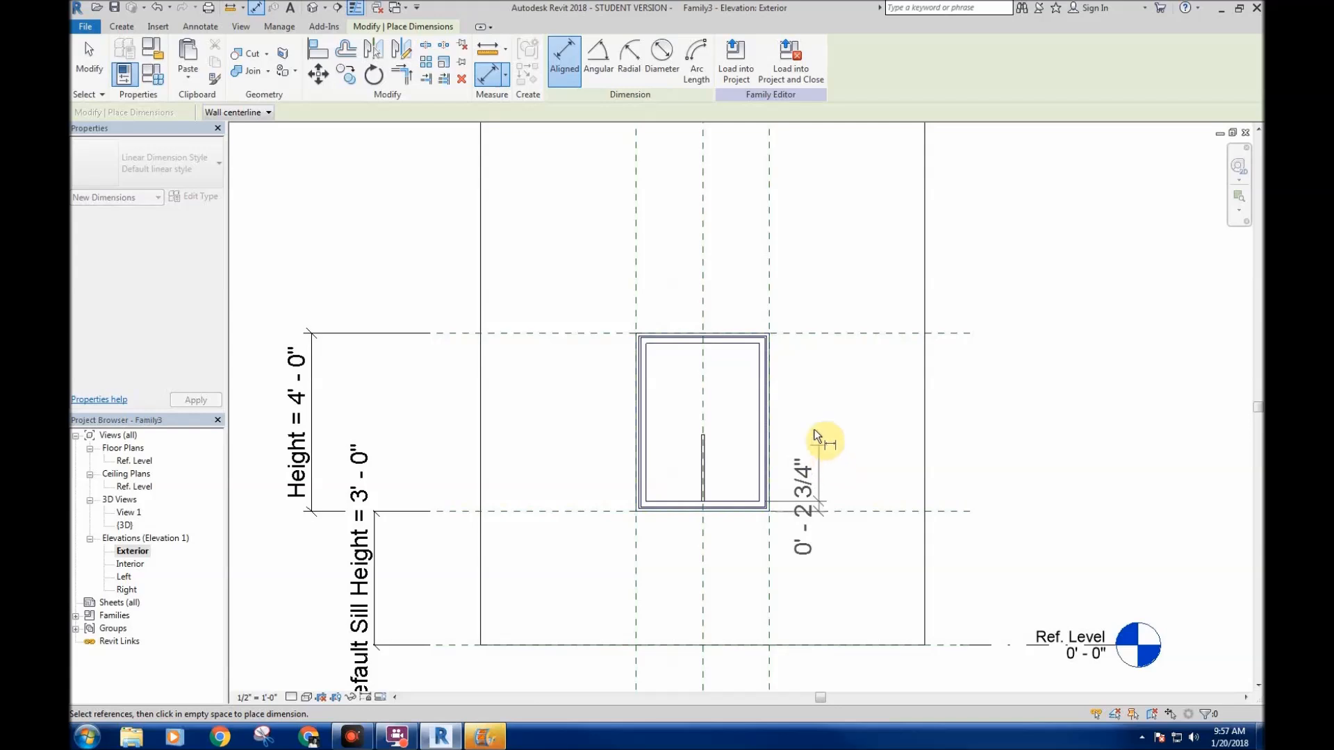
pyautogui.rightClick(819, 427)
pyautogui.click(834, 435)
pyautogui.rightClick(818, 410)
pyautogui.click(837, 418)
# - Select the window's overall Height dimension for inspection
pyautogui.scroll(-3, 861, 440)
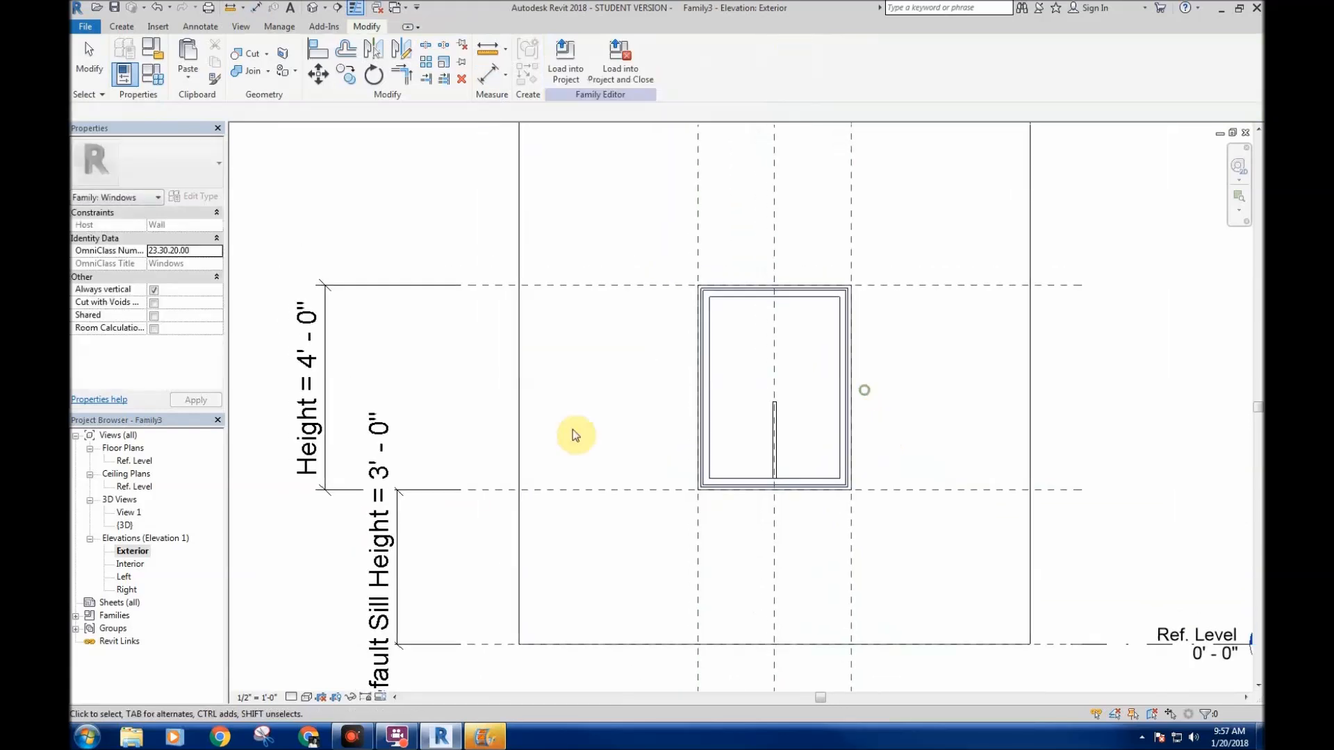
pyautogui.click(347, 384)
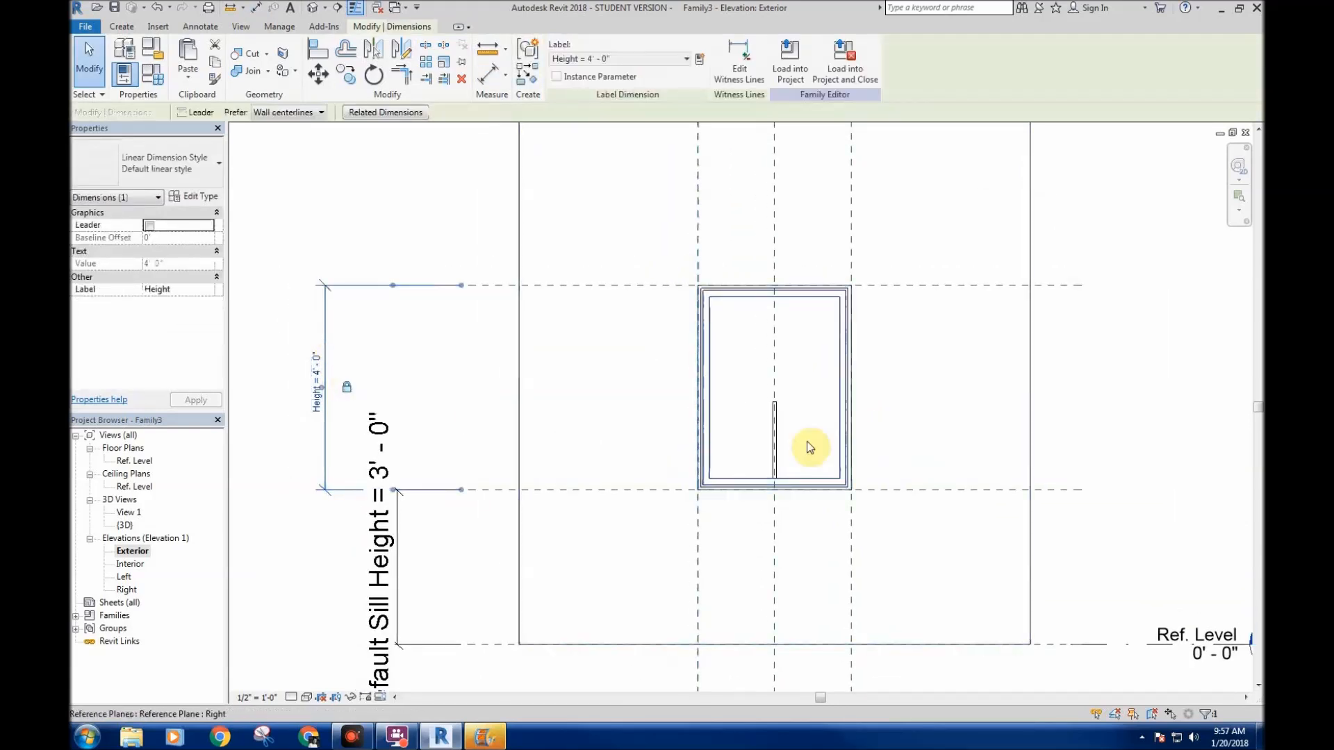
# - Associate the vertical muntin's Height with a new instance family parameter named Muntin Height
pyautogui.click(776, 423)
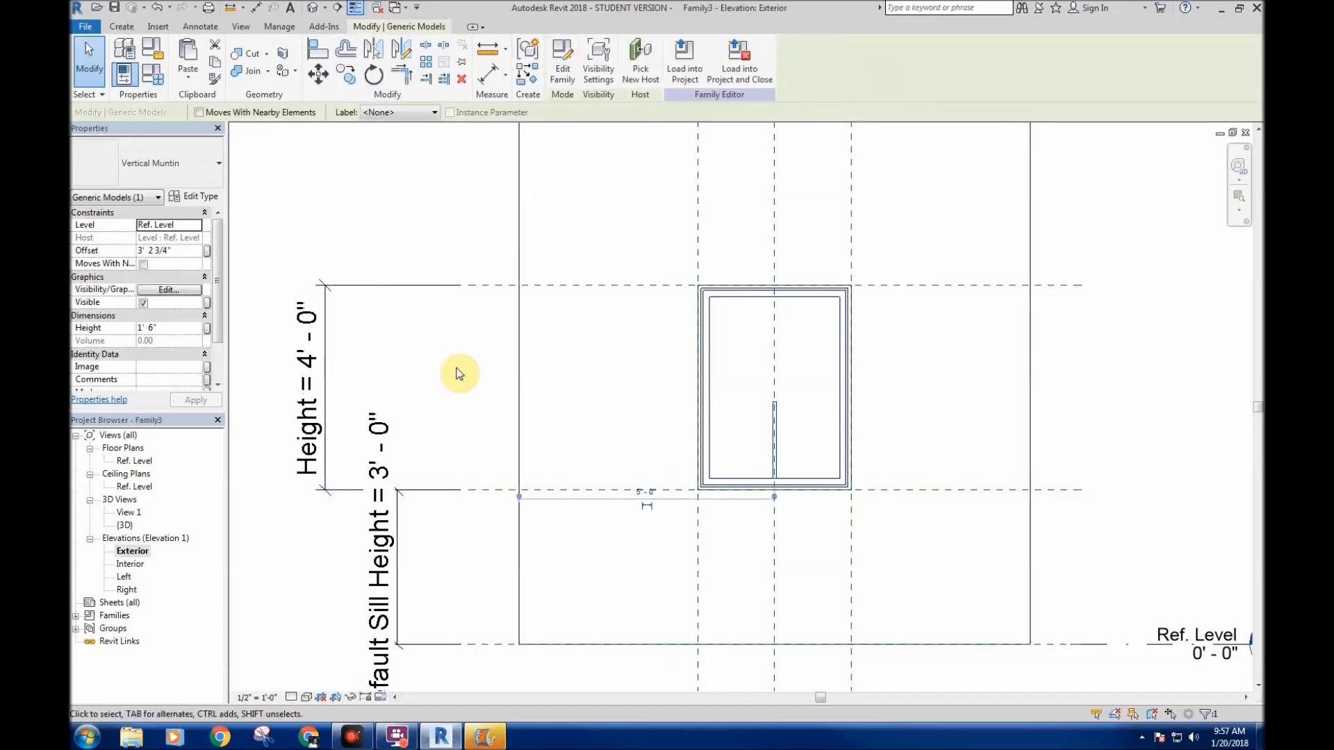
pyautogui.click(207, 331)
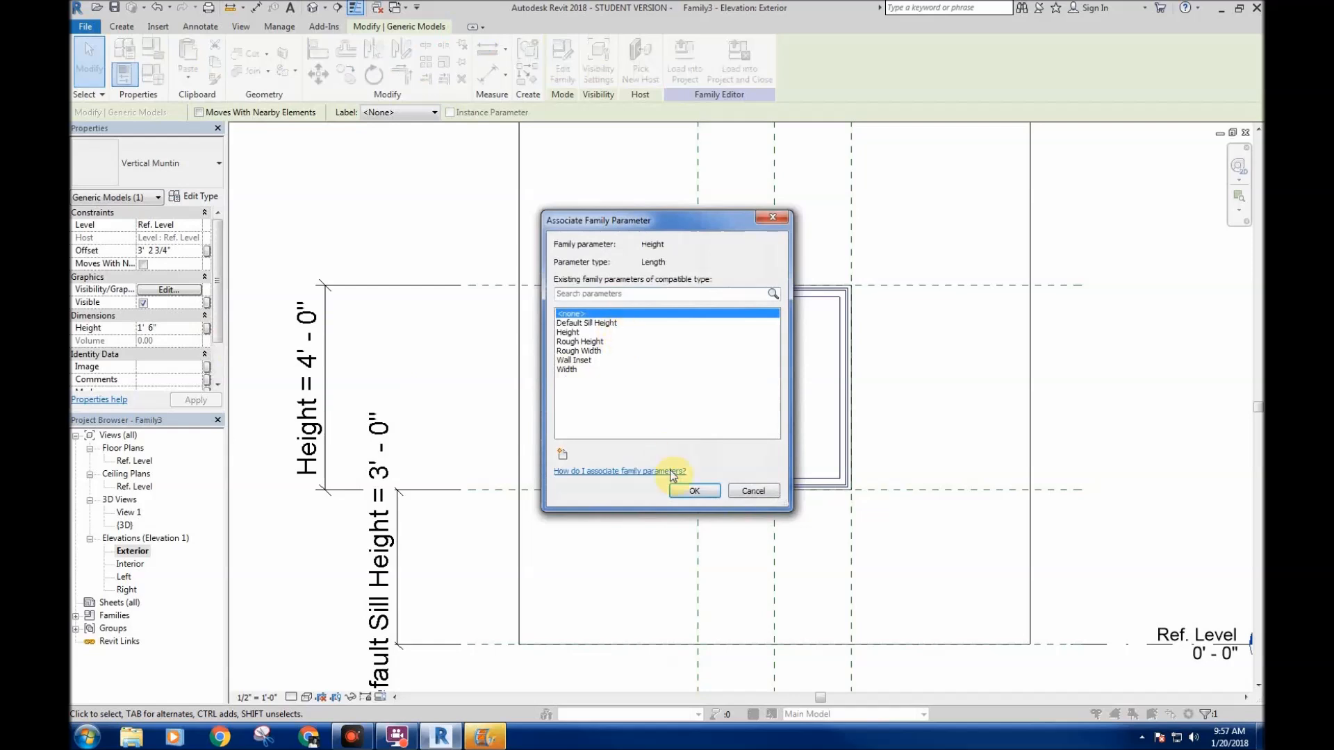
pyautogui.click(562, 454)
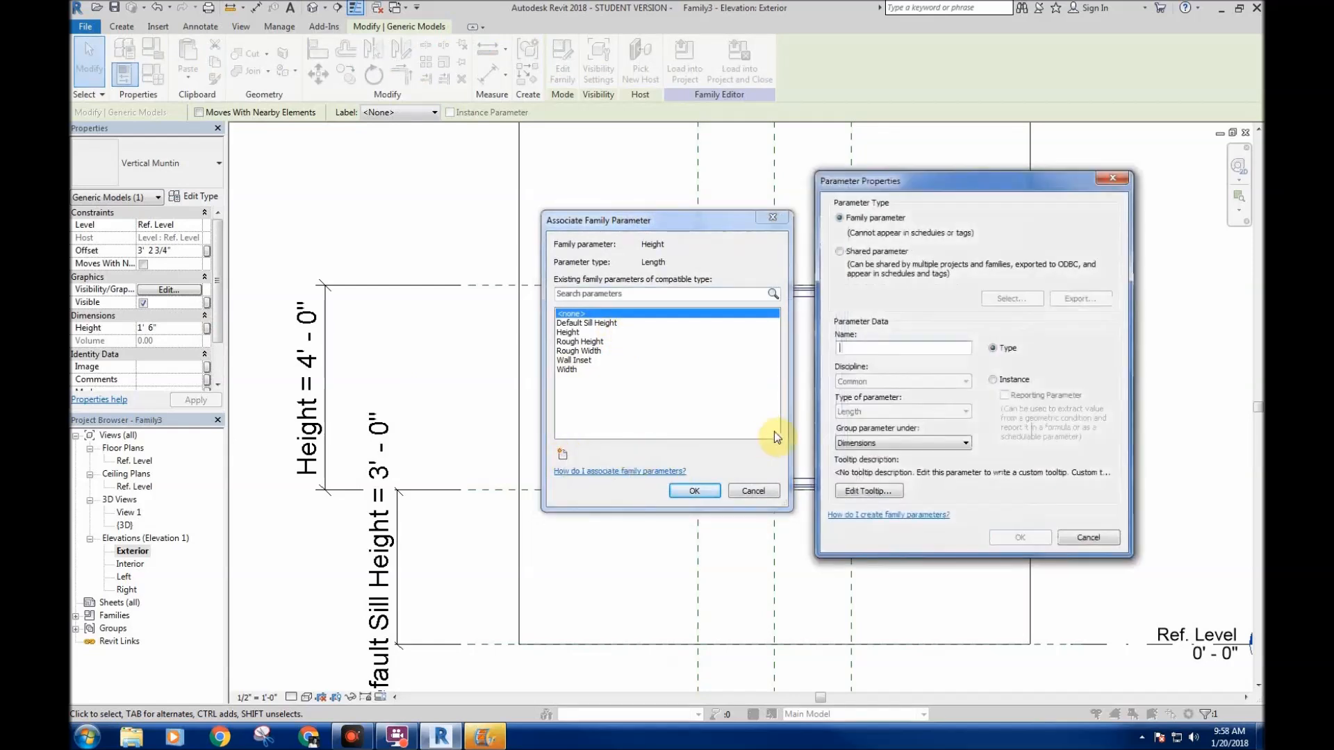
pyautogui.click(992, 379)
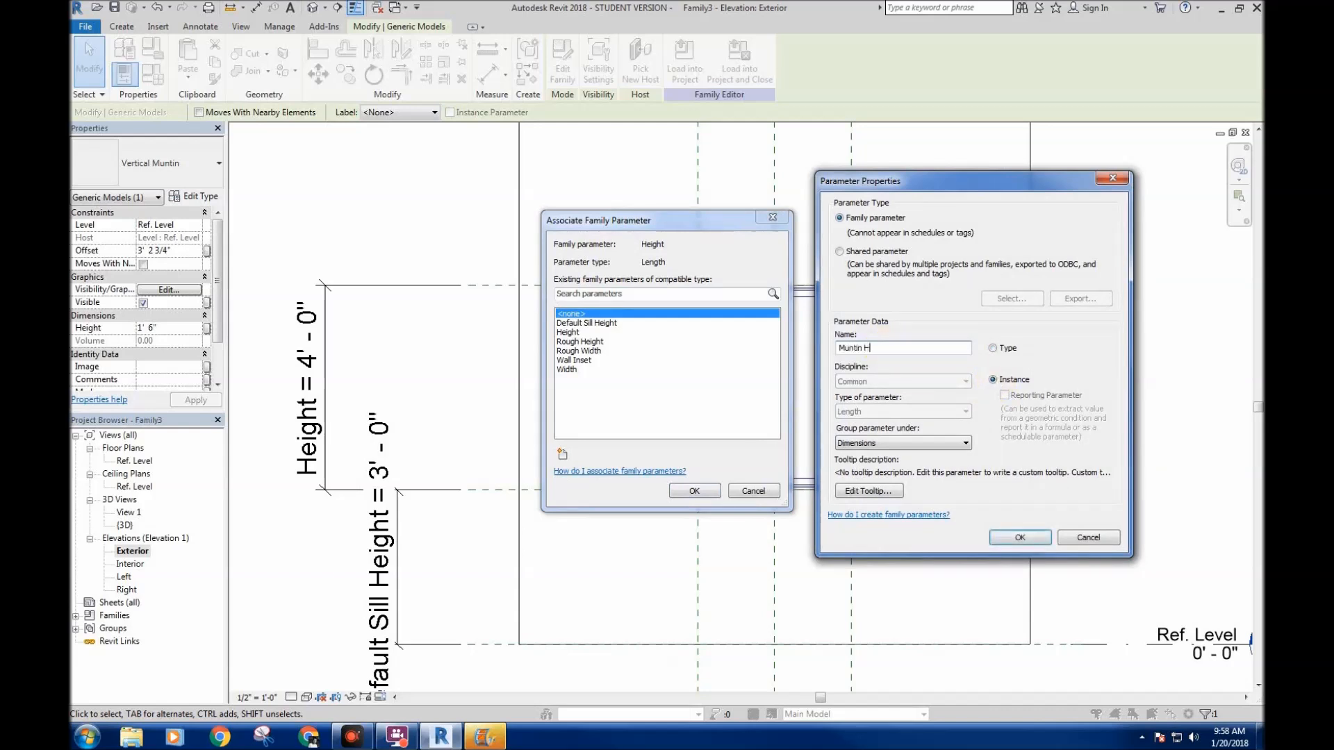
pyautogui.press('Return')
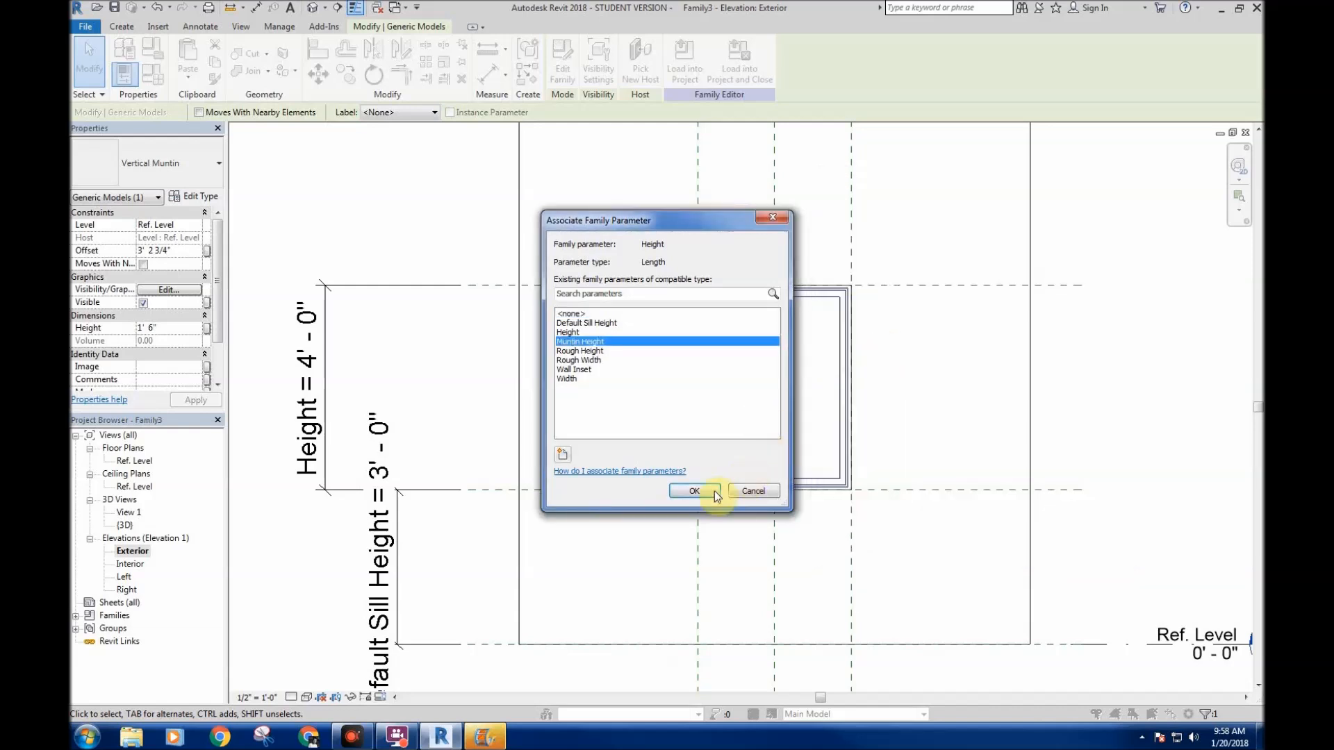
pyautogui.click(695, 491)
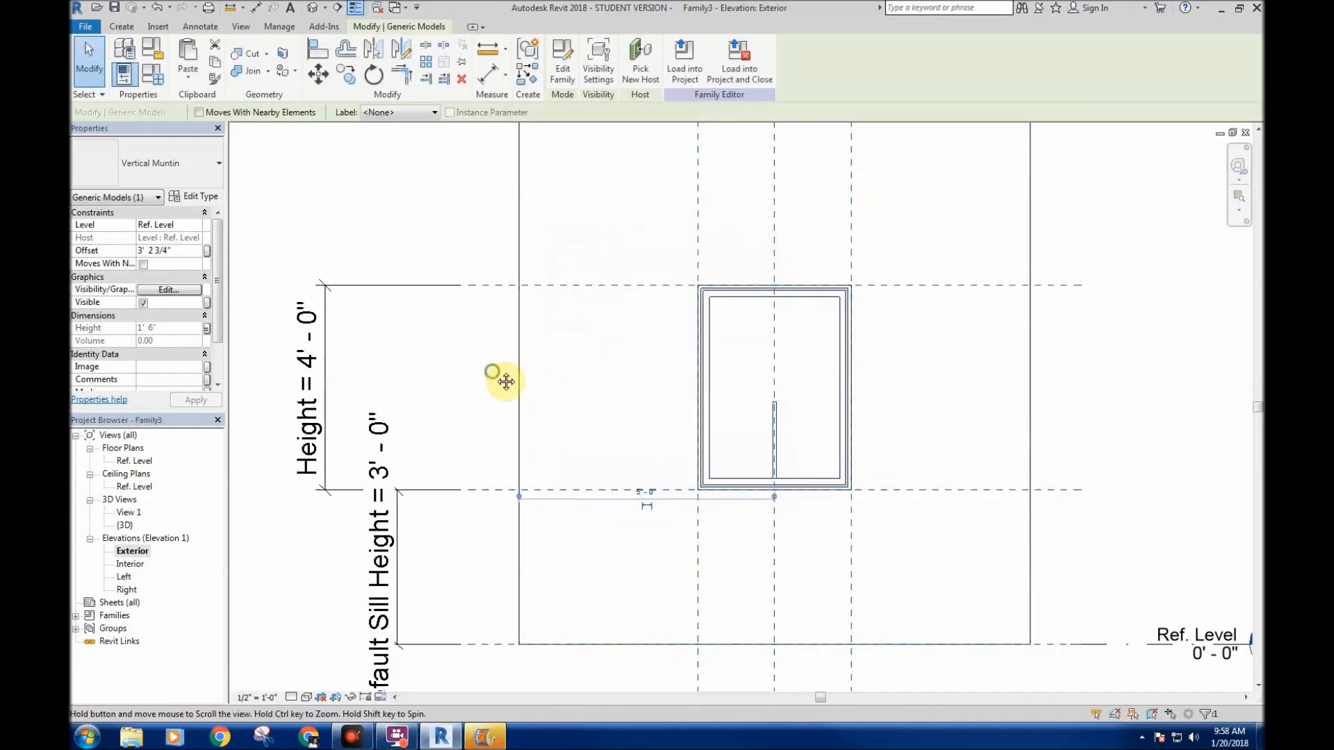
pyautogui.click(381, 243)
# - Give the Muntin Height parameter the formula Height - 0' 5 1/2" in the family types and accept it
pyautogui.click(152, 84)
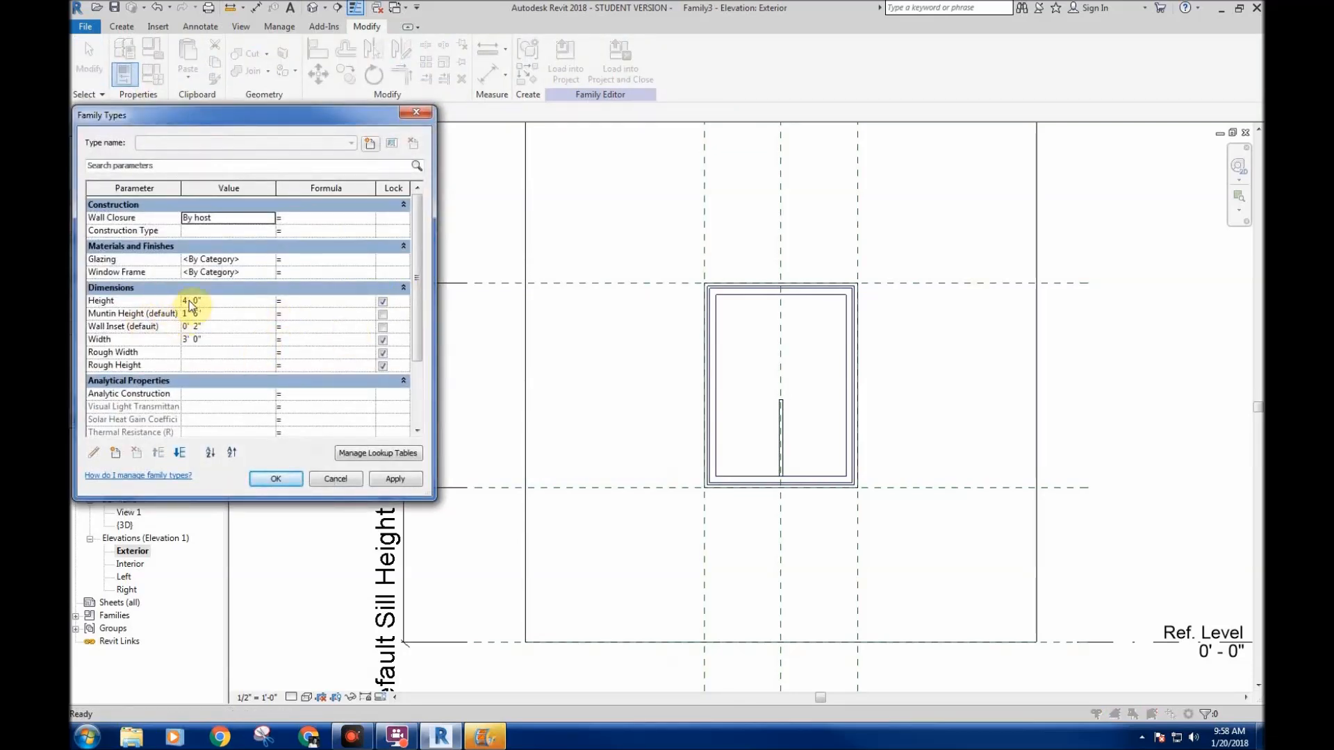
pyautogui.click(209, 313)
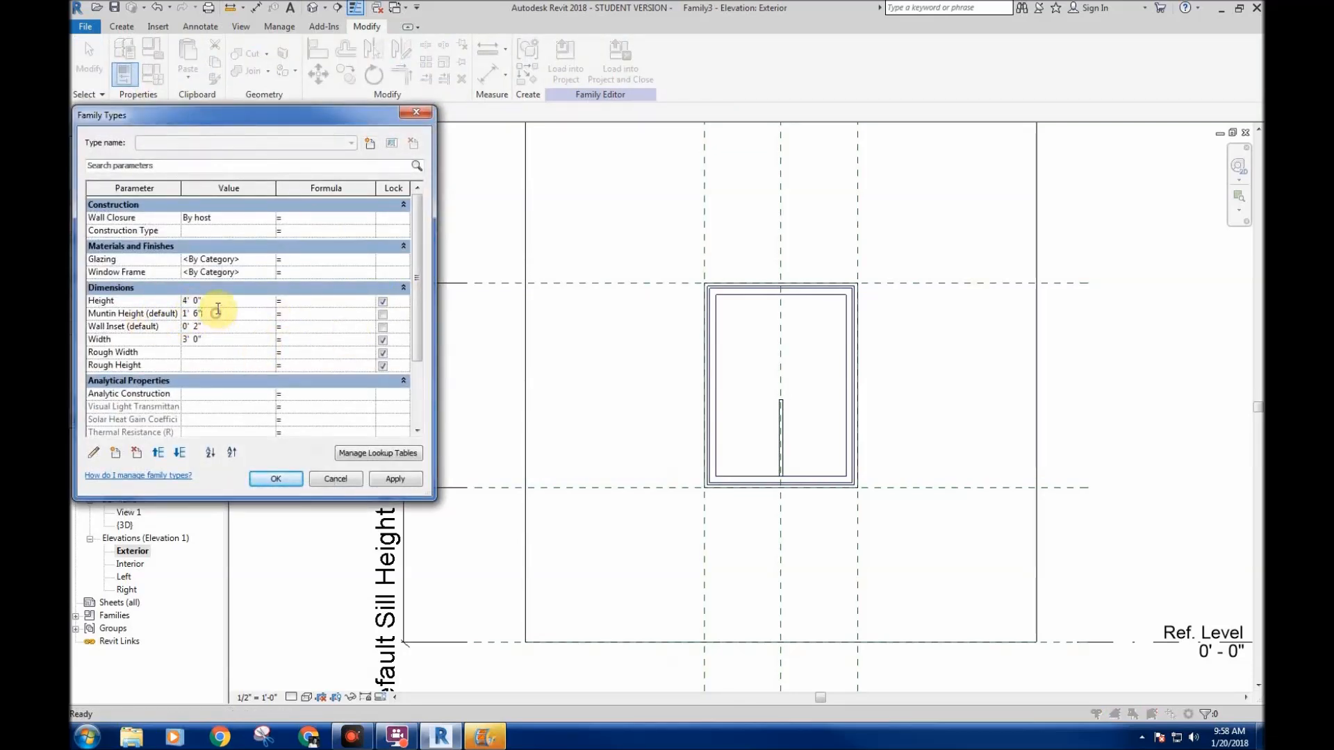
pyautogui.click(307, 315)
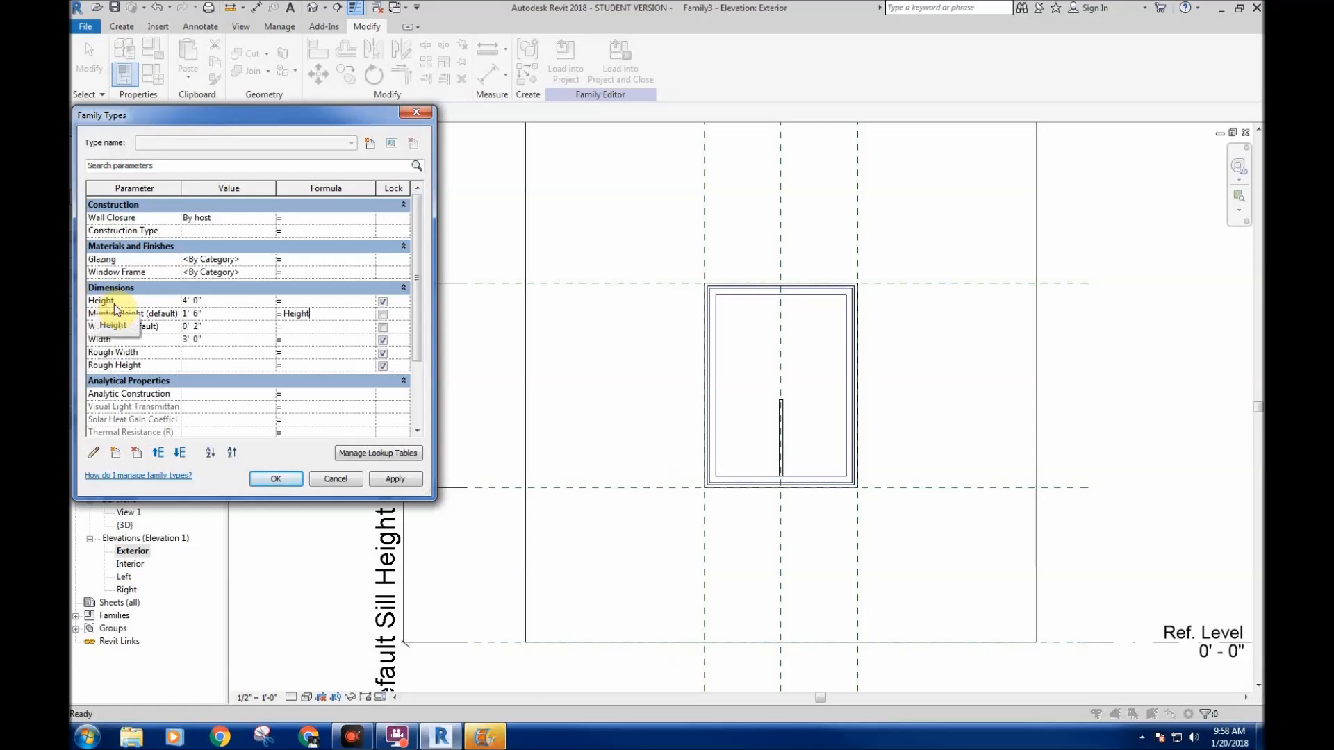
pyautogui.write('- 0\' 5 1/2"')
pyautogui.click(275, 481)
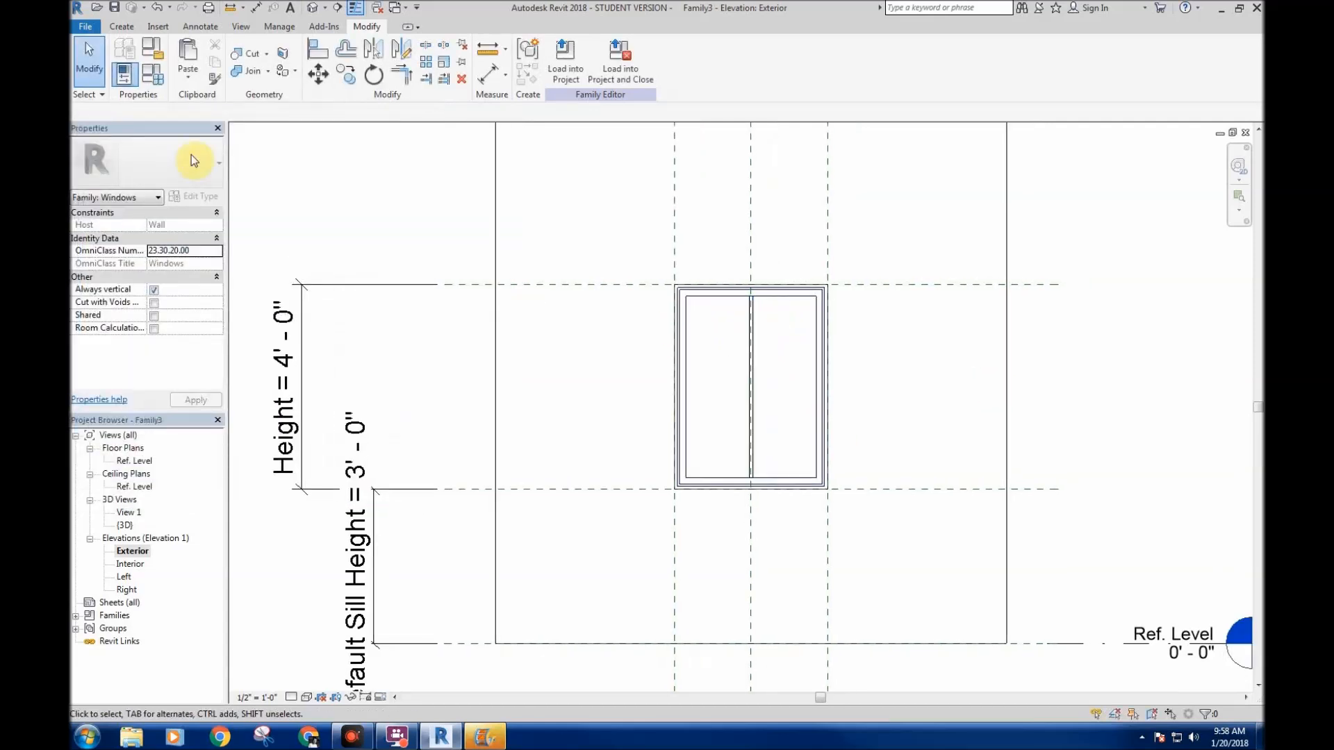
# - Set the window's Height parameter to 6' 0" in the family types and apply it
pyautogui.click(153, 77)
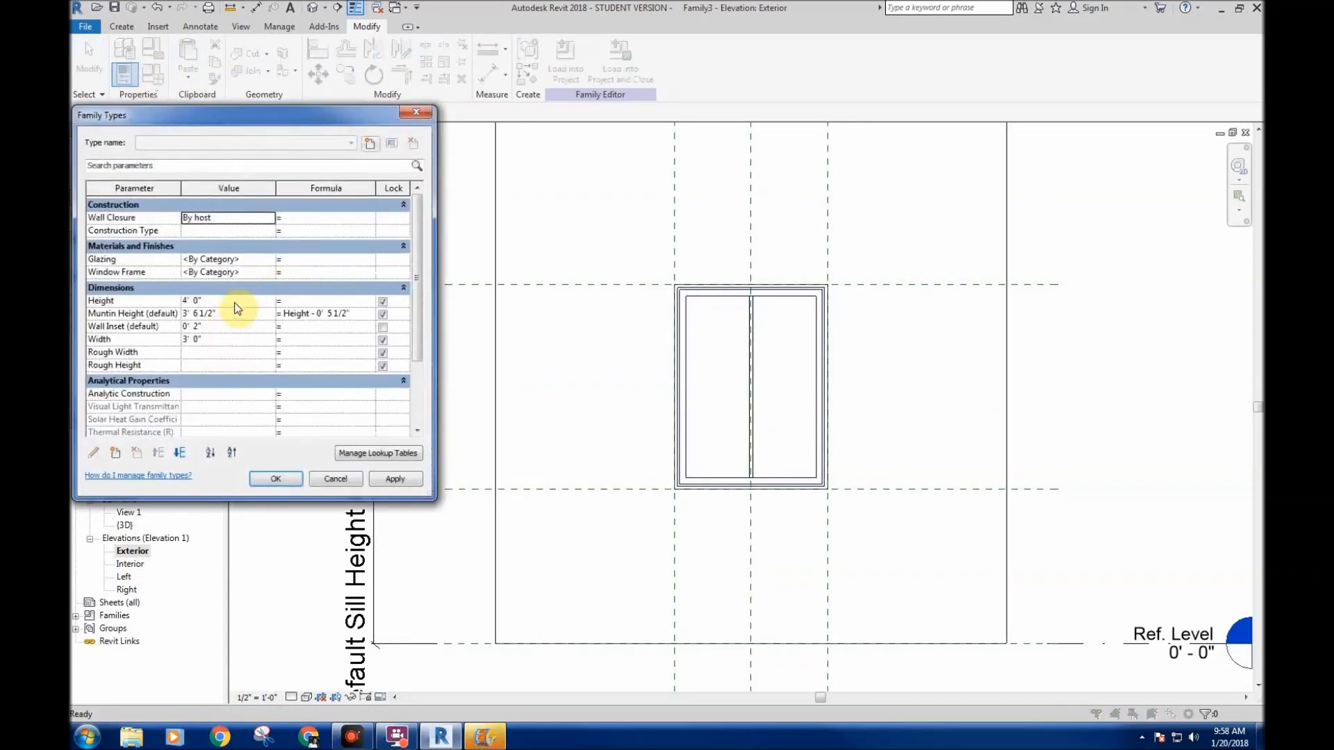
pyautogui.click(235, 302)
pyautogui.click(394, 479)
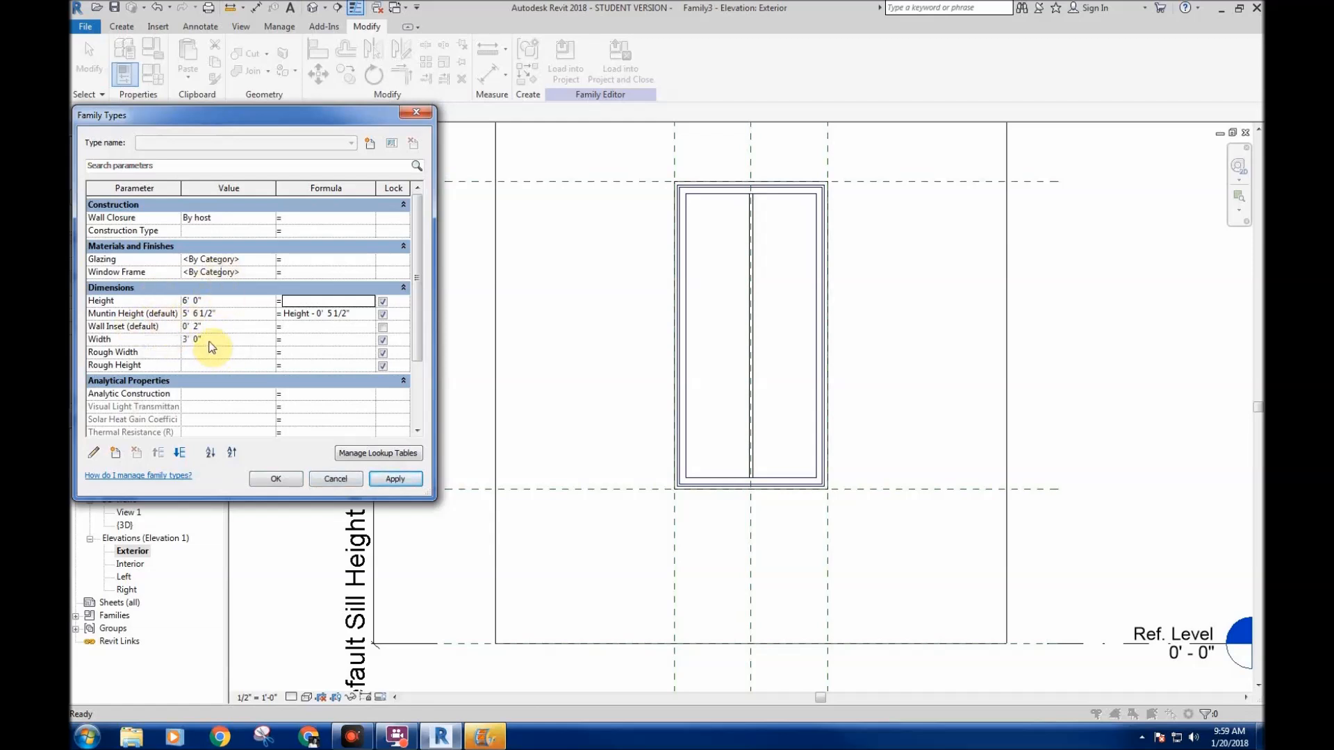
# - Try a Default Sill Height of 2' 0" to test the muntin, close the family types and undo the change
pyautogui.moveTo(412, 315); pyautogui.dragTo(421, 389)
pyautogui.click(212, 391)
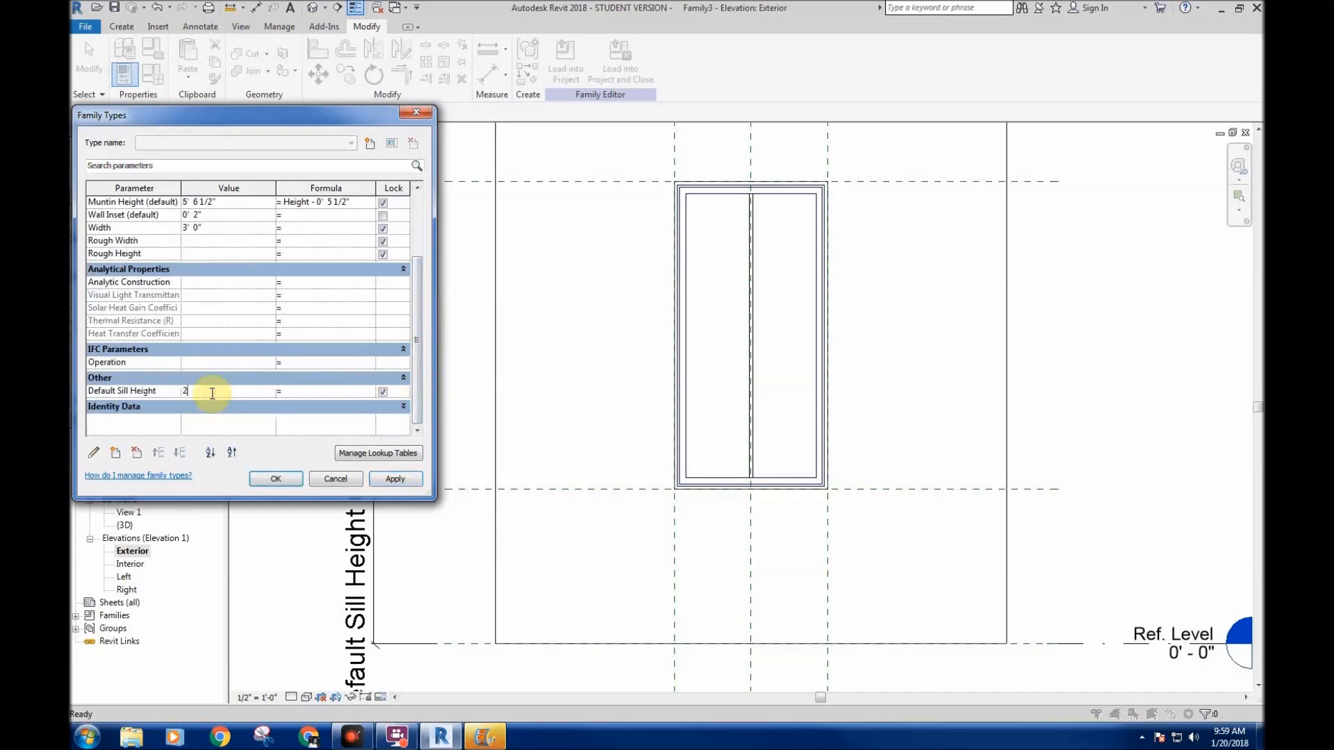
pyautogui.click(396, 481)
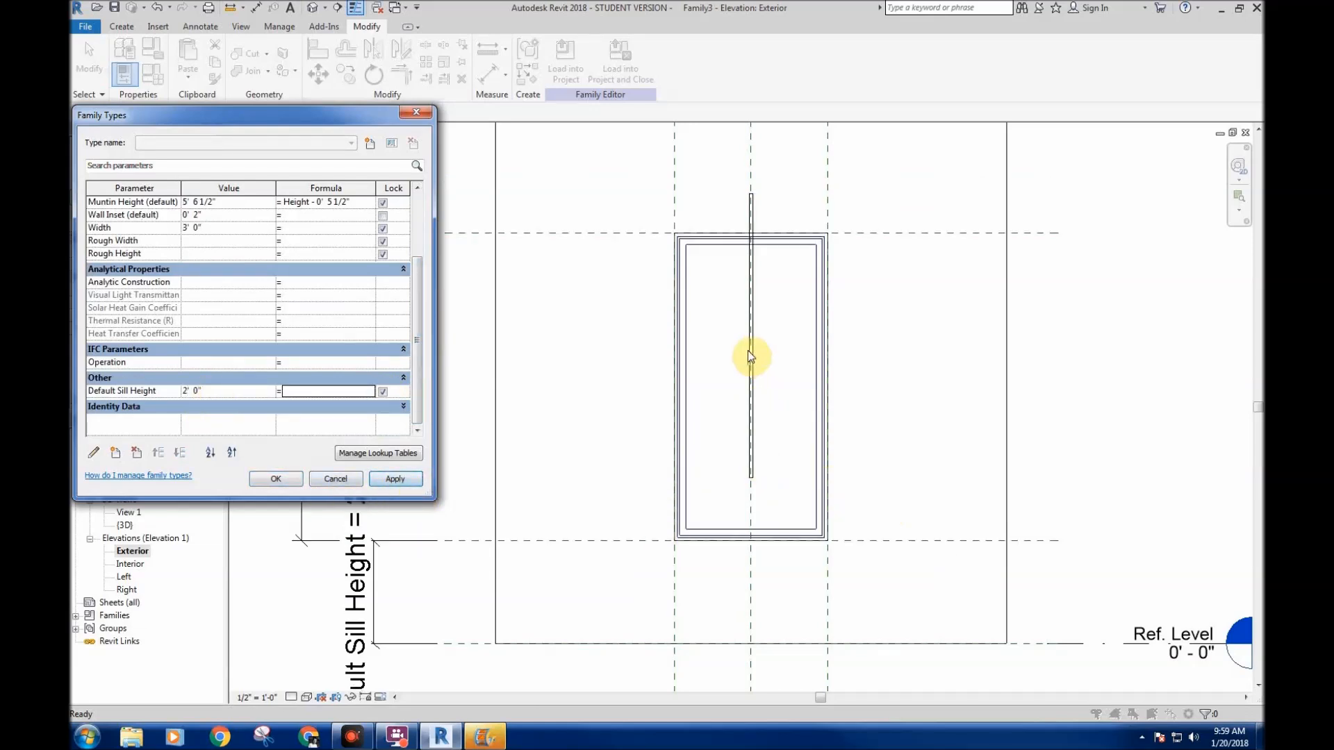
pyautogui.click(354, 482)
pyautogui.click(165, 14)
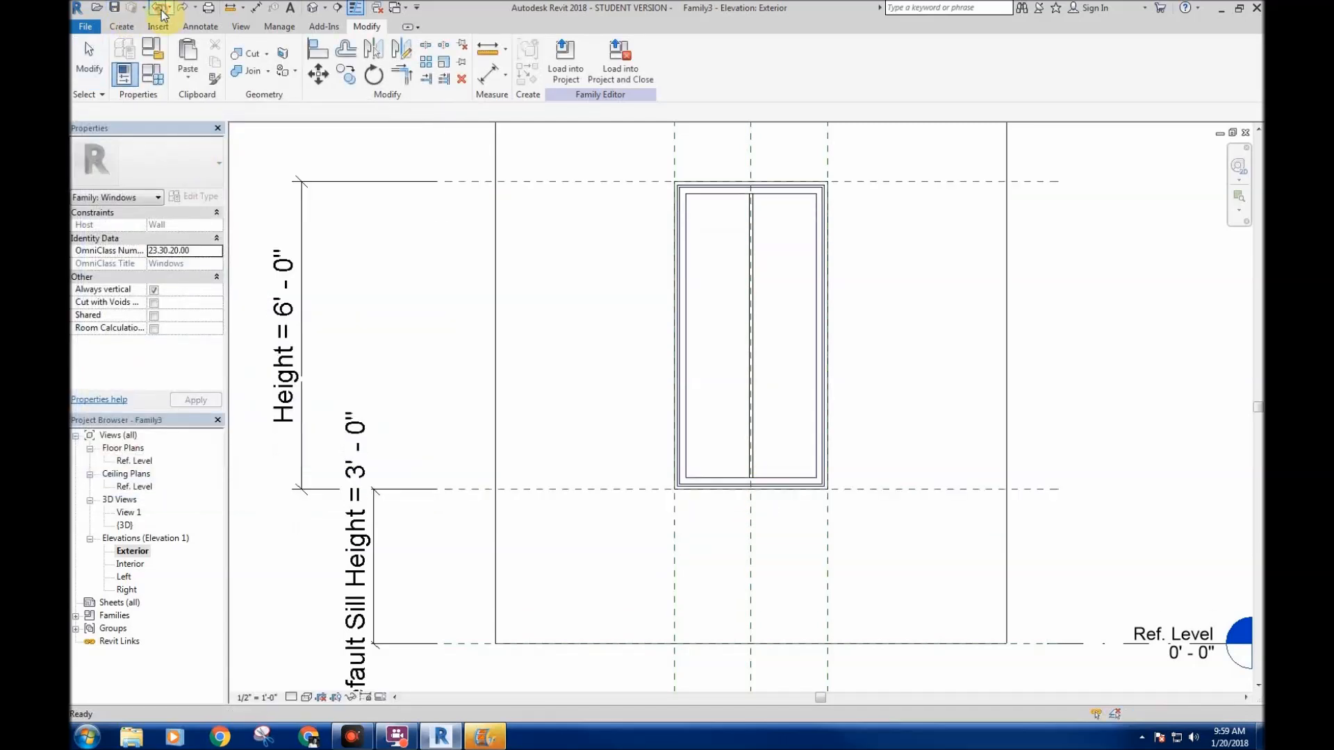
# - Align the vertical muntin's bottom reference to the lower inner edge of the window frame and lock the alignment
pyautogui.scroll(4, 740, 473)
pyautogui.scroll(4, 740, 472)
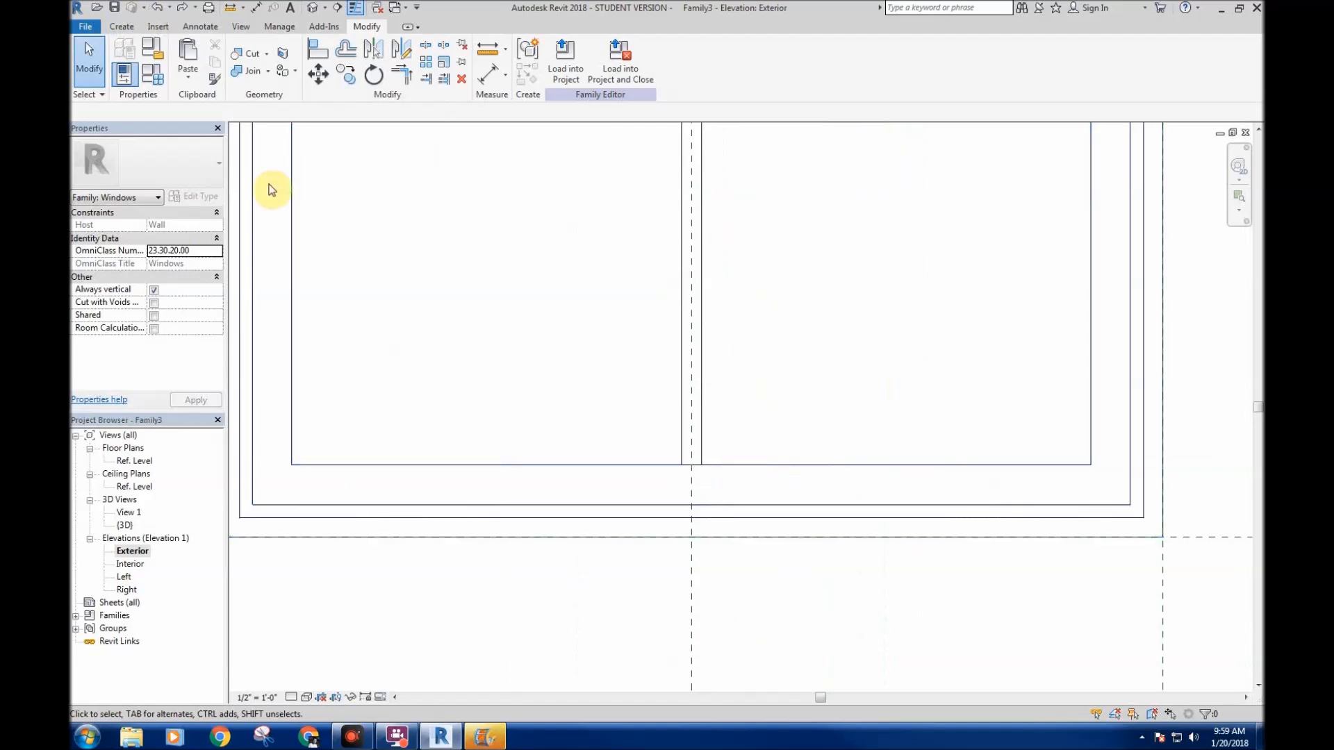
pyautogui.click(318, 50)
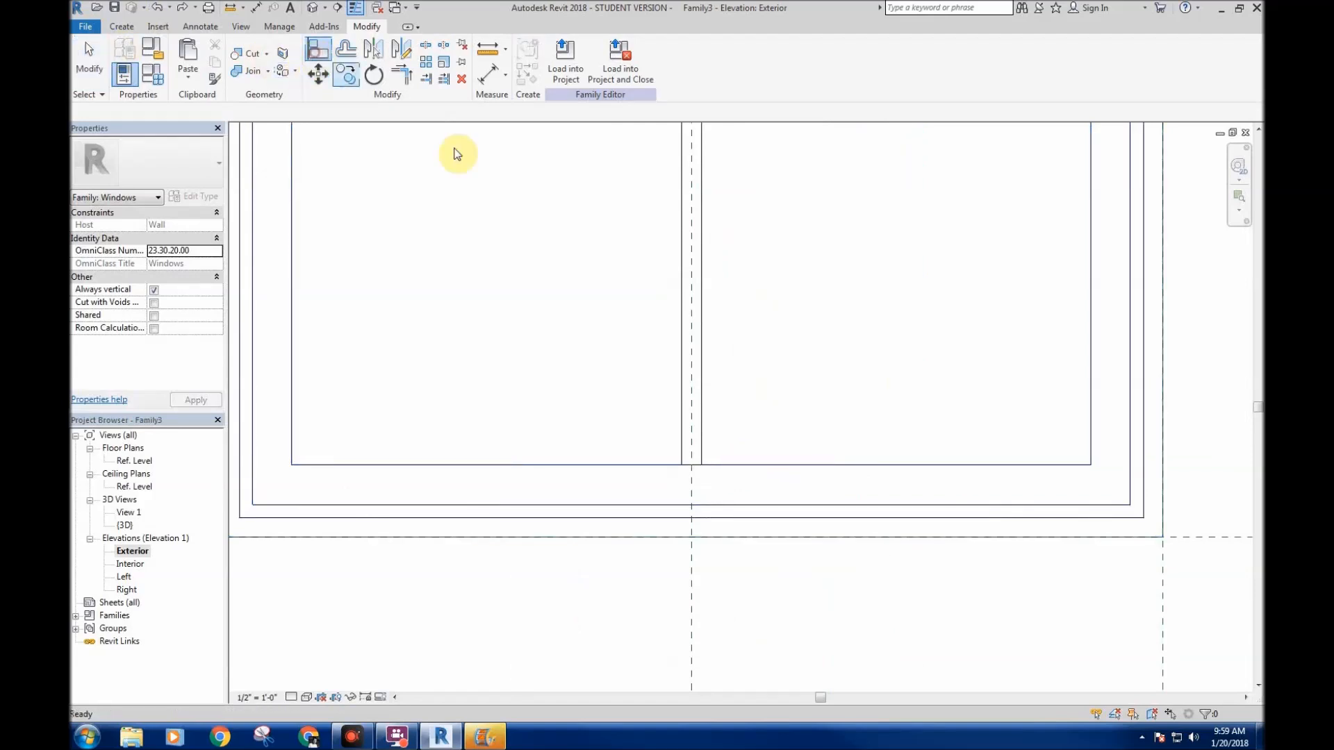
pyautogui.click(734, 466)
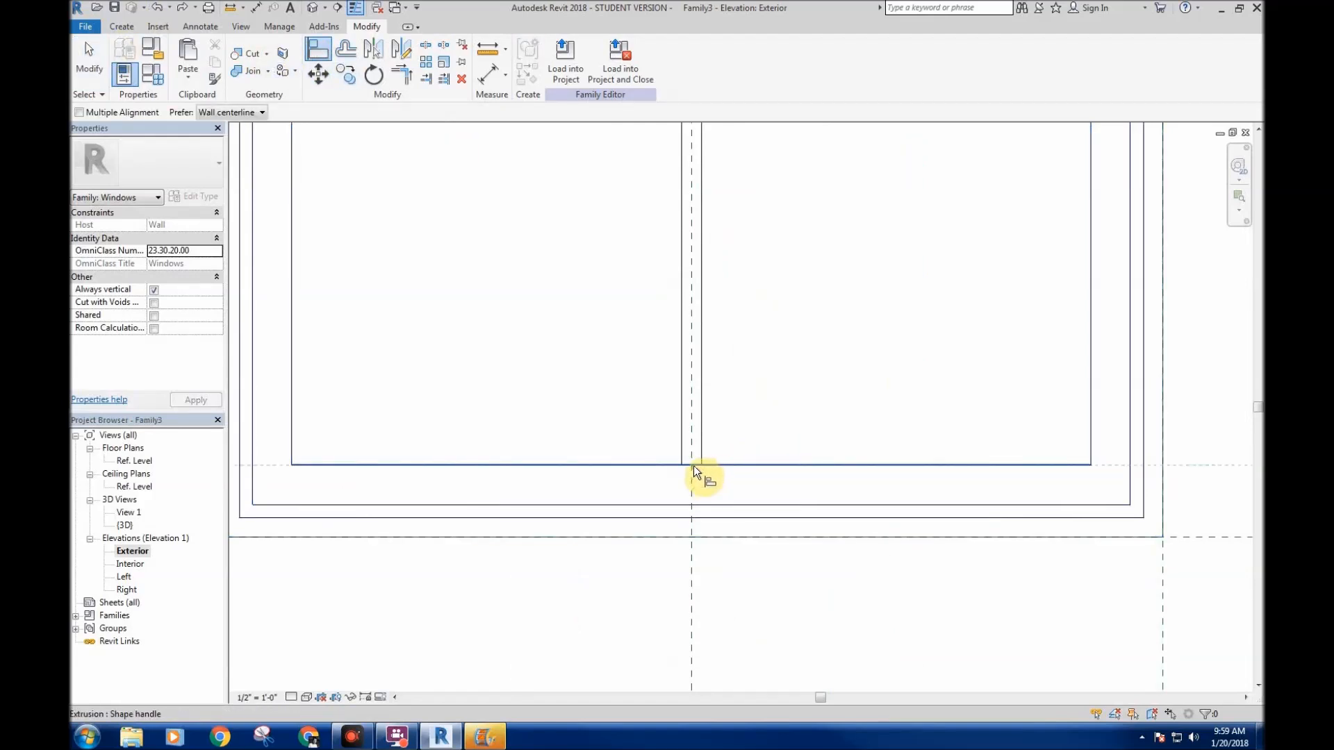
pyautogui.press('Tab')
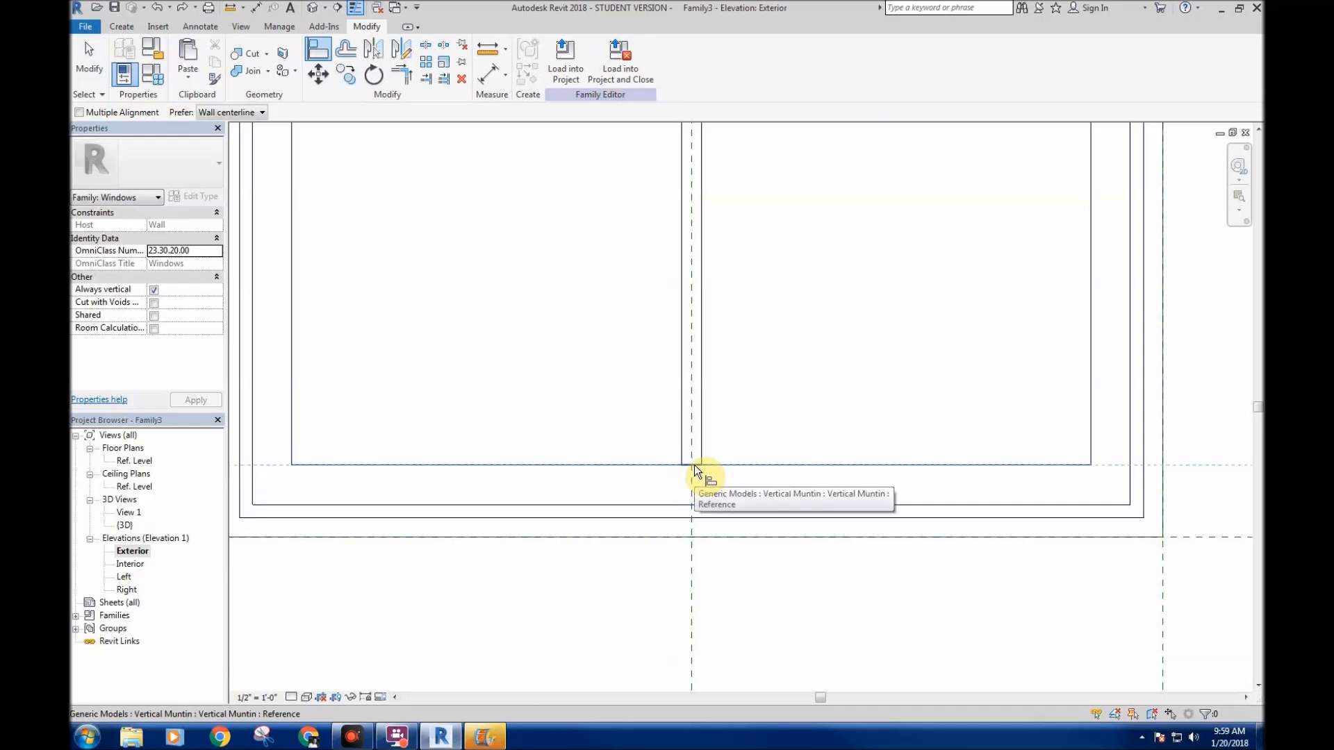
pyautogui.click(695, 470)
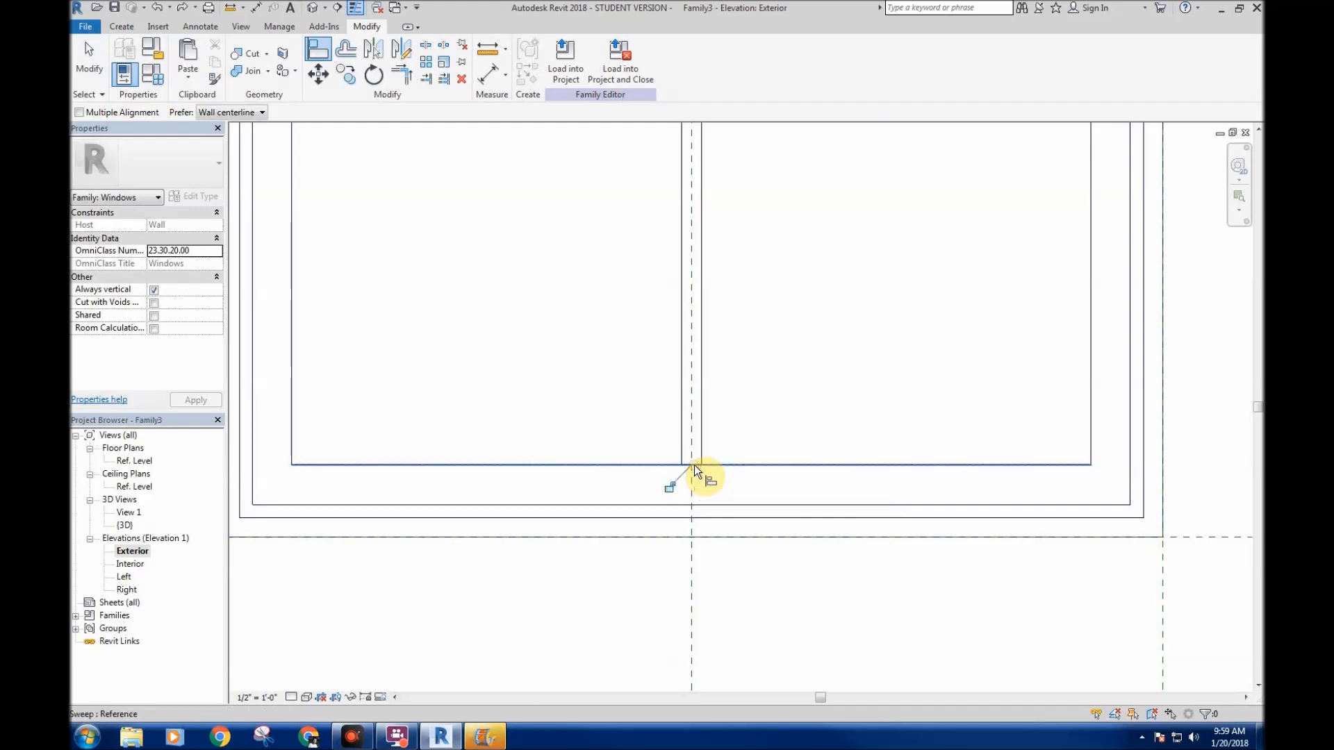
pyautogui.scroll(-5, 555, 333)
pyautogui.rightClick(585, 340)
pyautogui.click(597, 339)
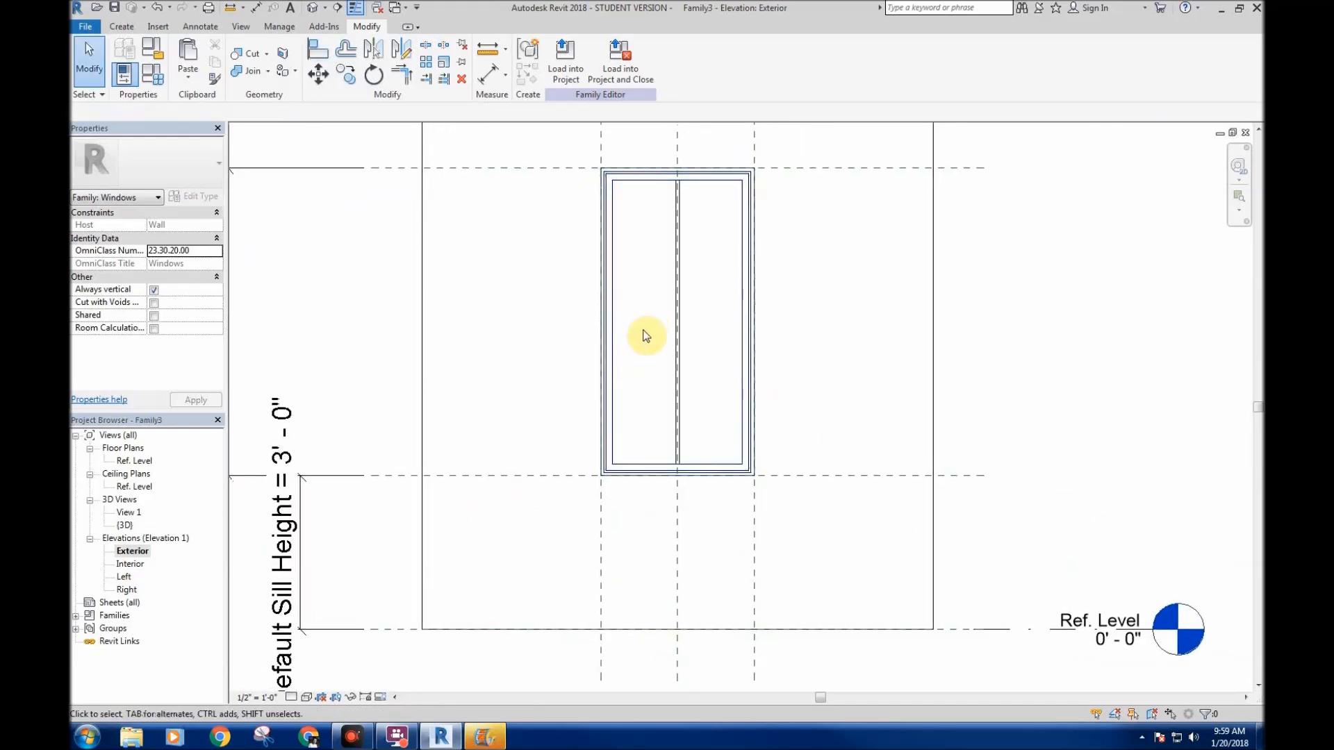
# - Retest the locked muntin with a Default Sill Height of 2' 0", and undo that sill height change
pyautogui.click(151, 75)
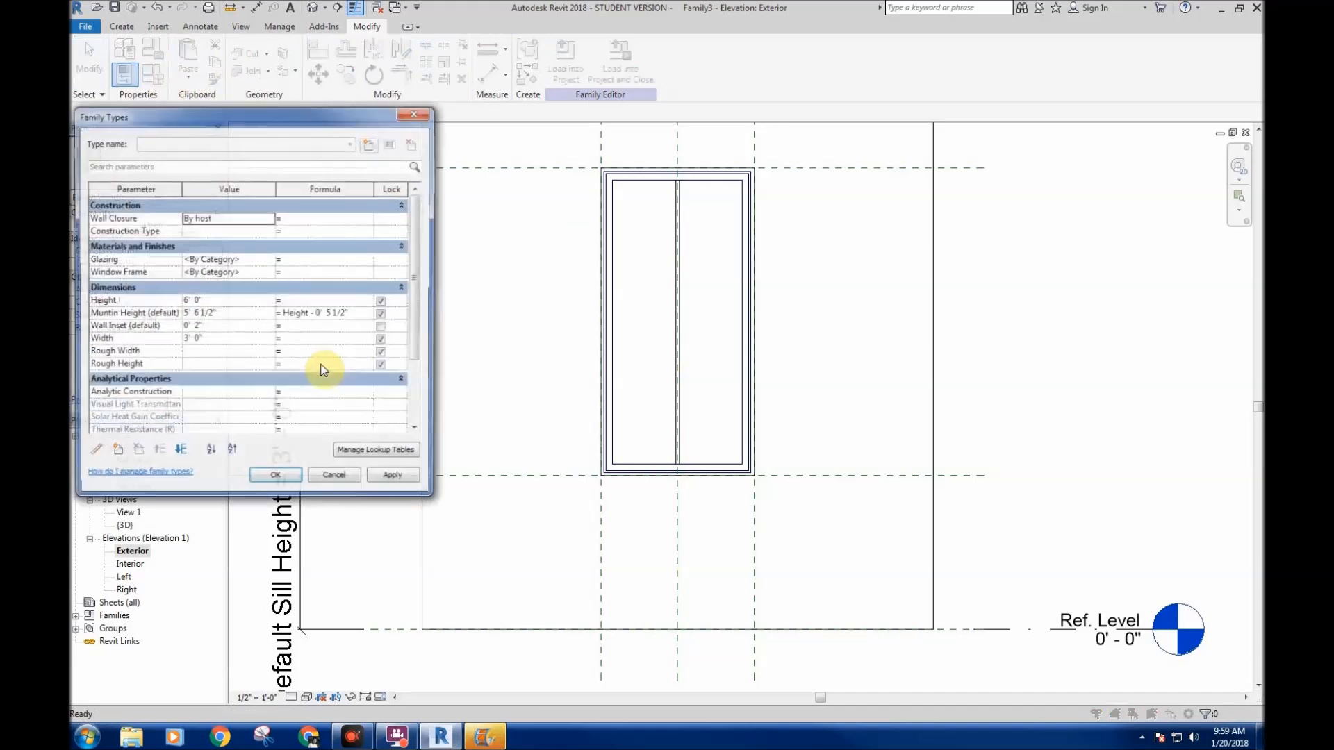
pyautogui.scroll(-3, 417, 294)
pyautogui.click(222, 391)
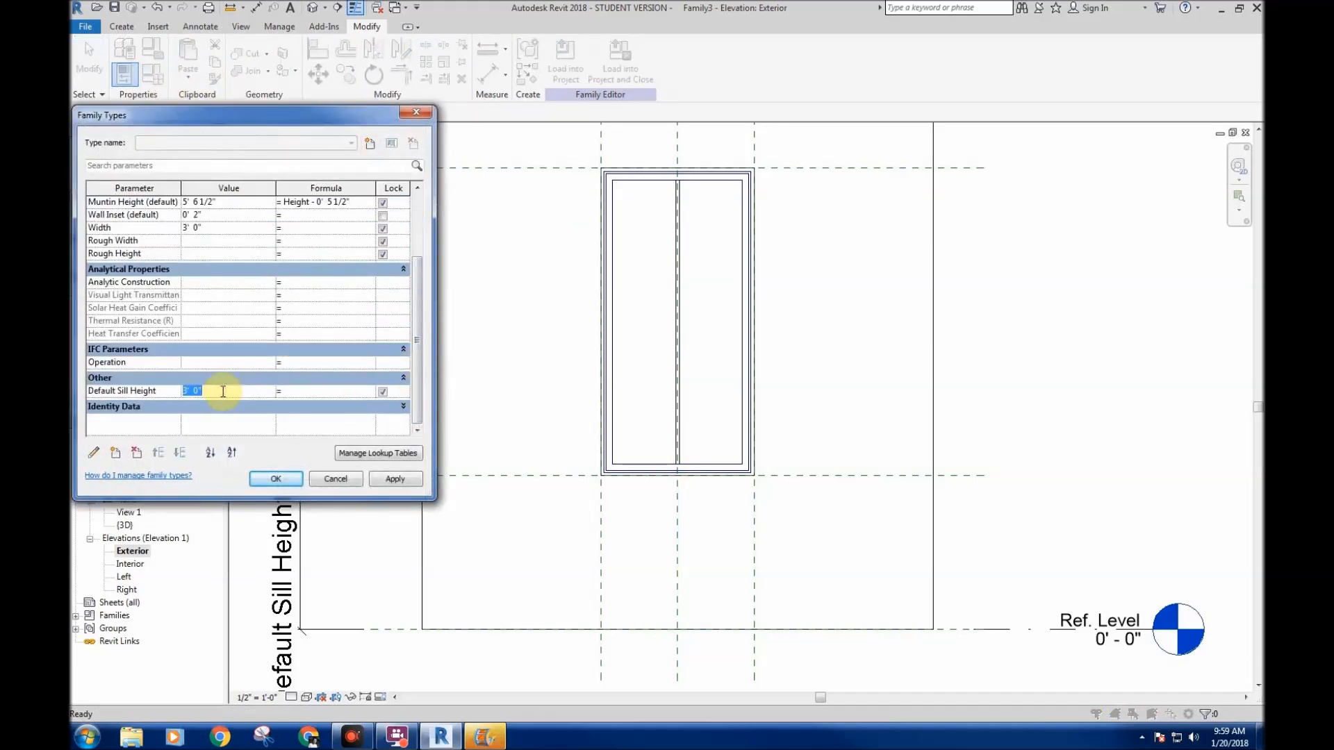
pyautogui.press('Tab')
pyautogui.click(395, 479)
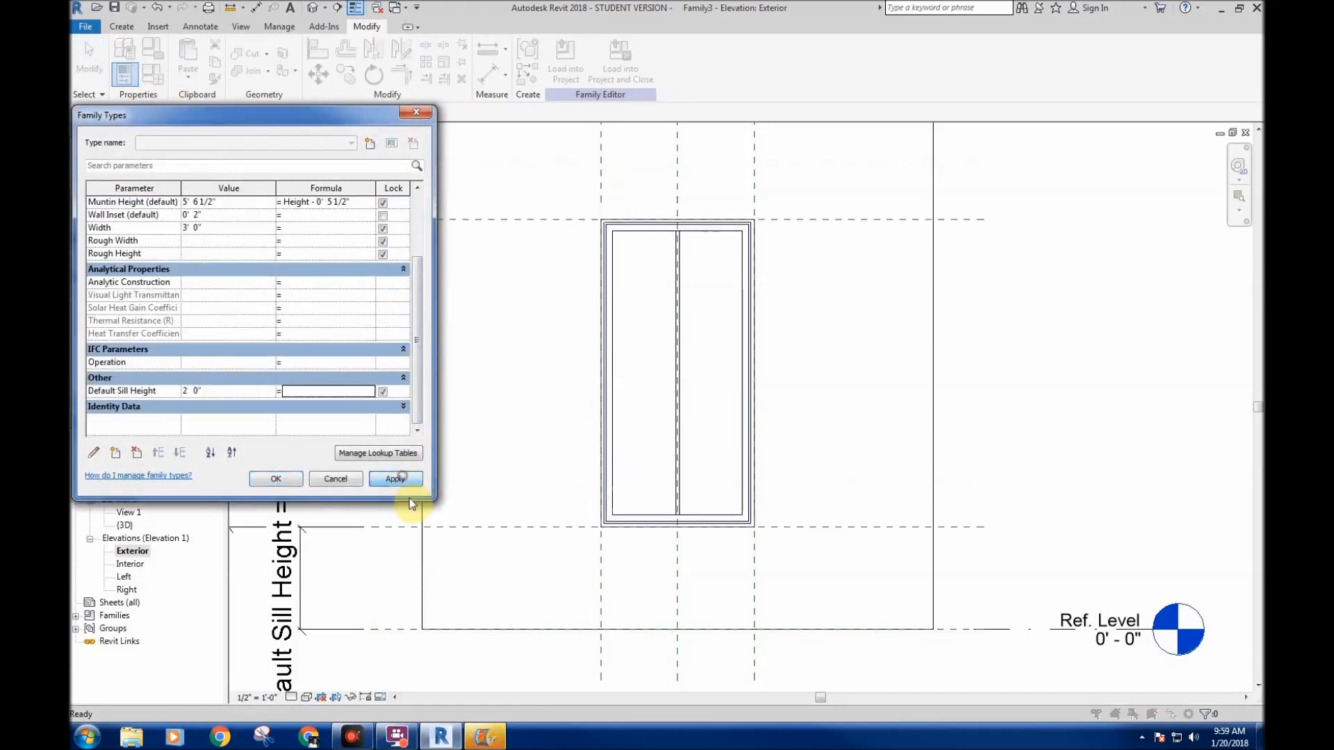
pyautogui.click(345, 479)
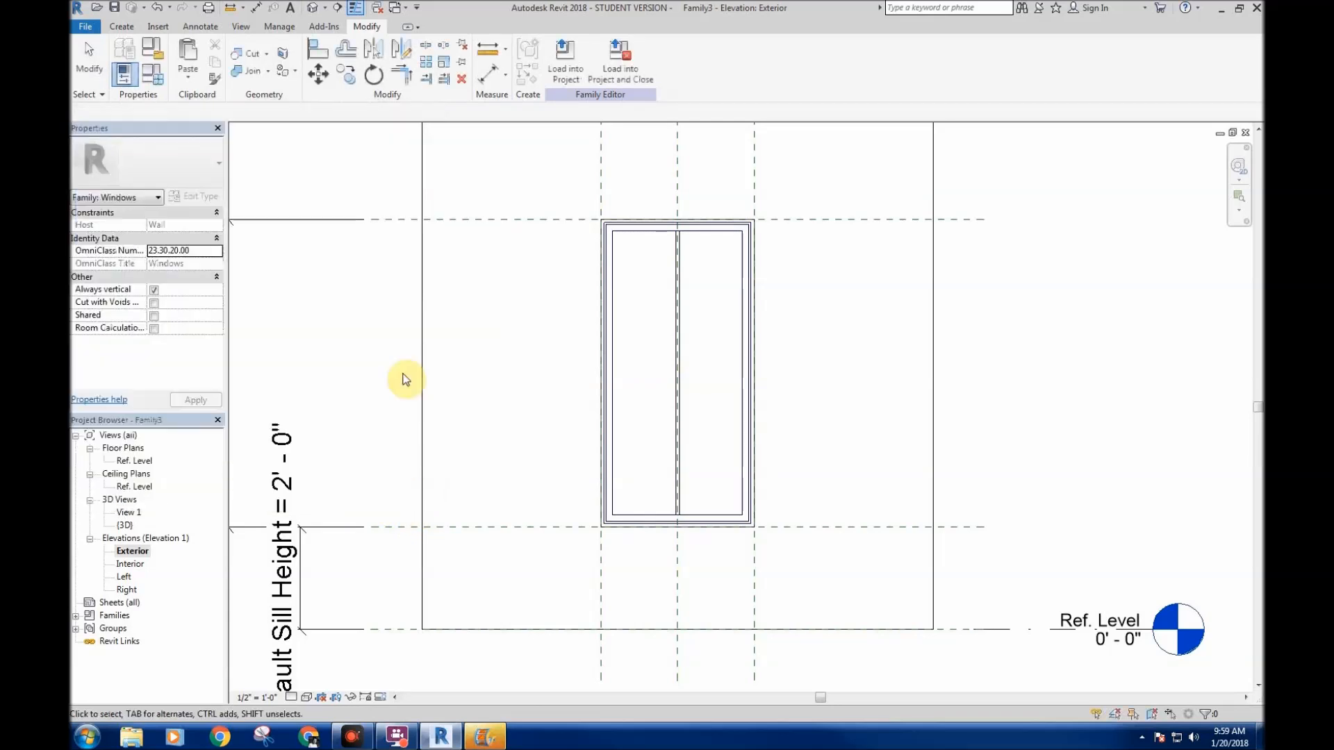
pyautogui.click(156, 9)
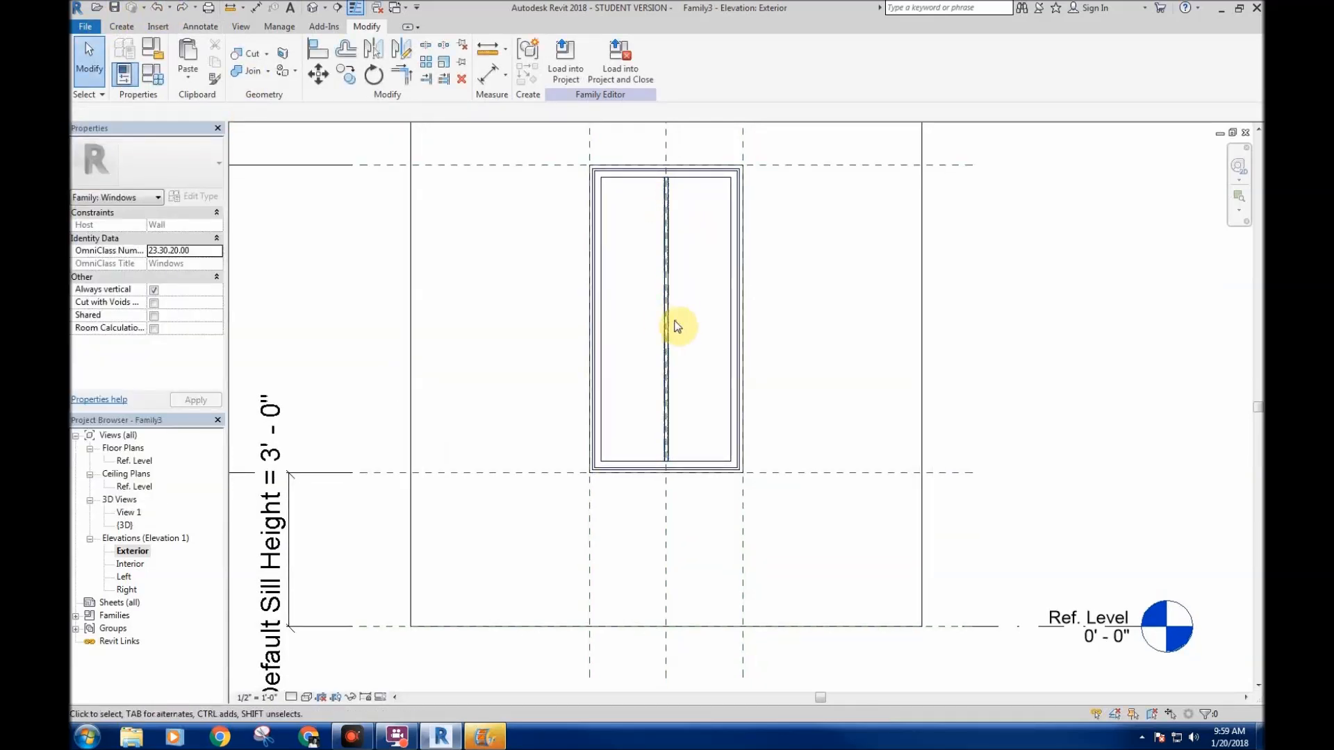
# - Select the vertical muntin at the center of the window
pyautogui.scroll(1, 679, 323)
pyautogui.moveTo(698, 323); pyautogui.dragTo(700, 340, button='middle')
pyautogui.moveTo(662, 426); pyautogui.dragTo(640, 384, button='middle')
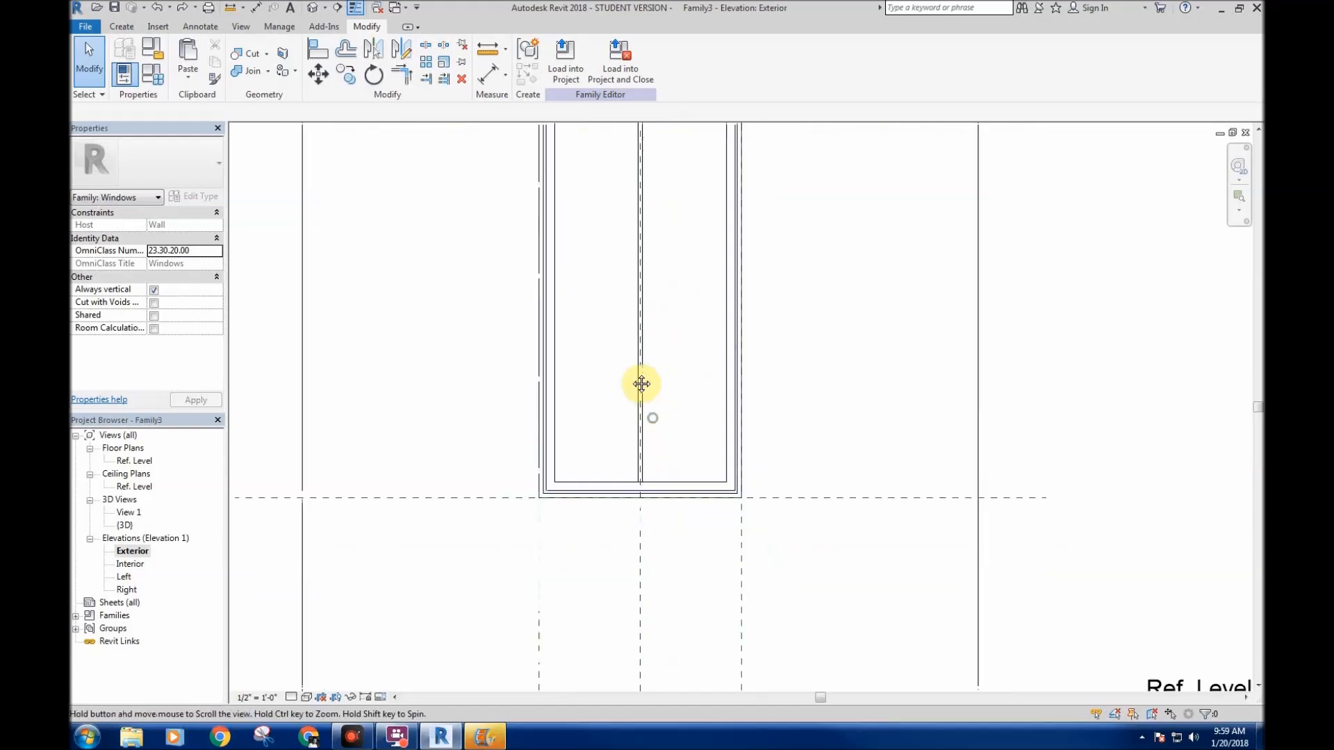
pyautogui.scroll(1, 627, 380)
pyautogui.moveTo(601, 314); pyautogui.dragTo(574, 312, button='middle')
pyautogui.click(660, 255)
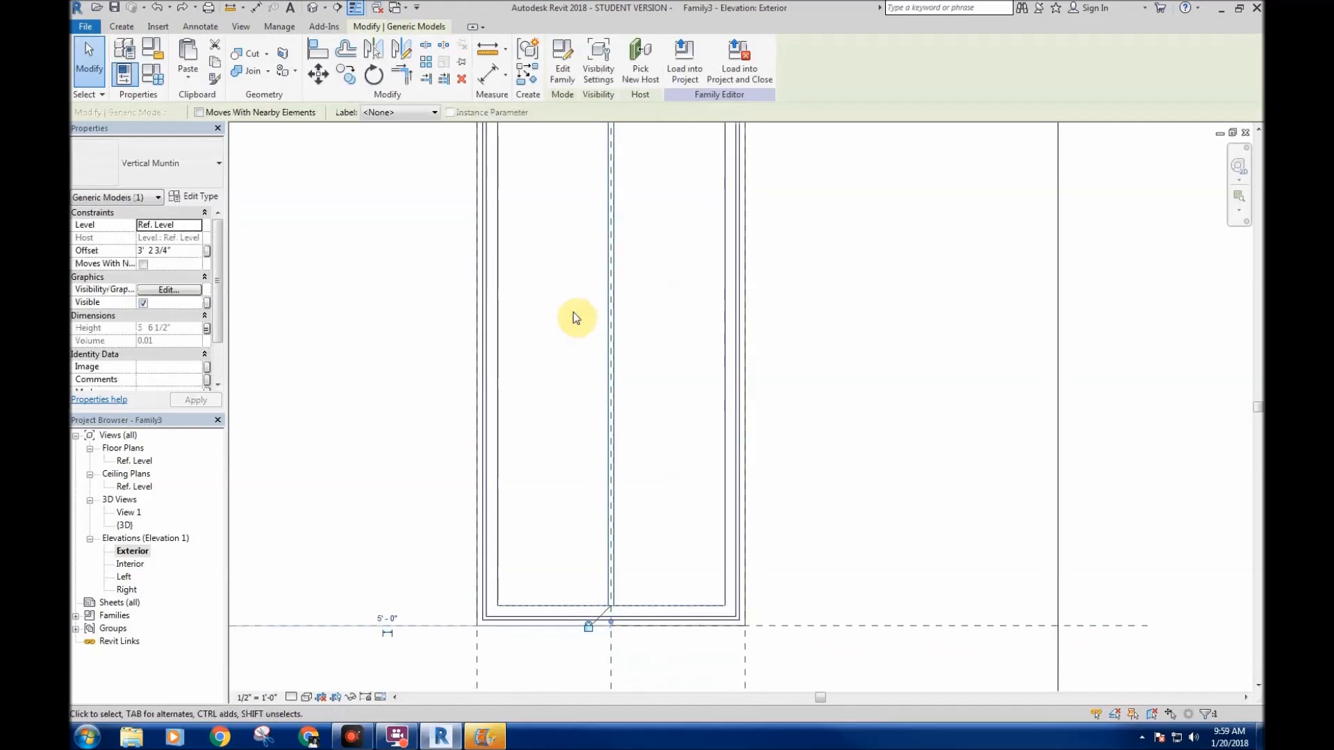
pyautogui.press('c')
pyautogui.press('o')
pyautogui.click(573, 311)
pyautogui.rightClick(528, 306)
pyautogui.click(549, 310)
# - Move the vertical muntin horizontally off the center reference plane to about 4' 7" from the wall's left edge
pyautogui.moveTo(555, 316); pyautogui.dragTo(562, 314, button='middle')
pyautogui.press('m')
pyautogui.press('v')
pyautogui.click(561, 313)
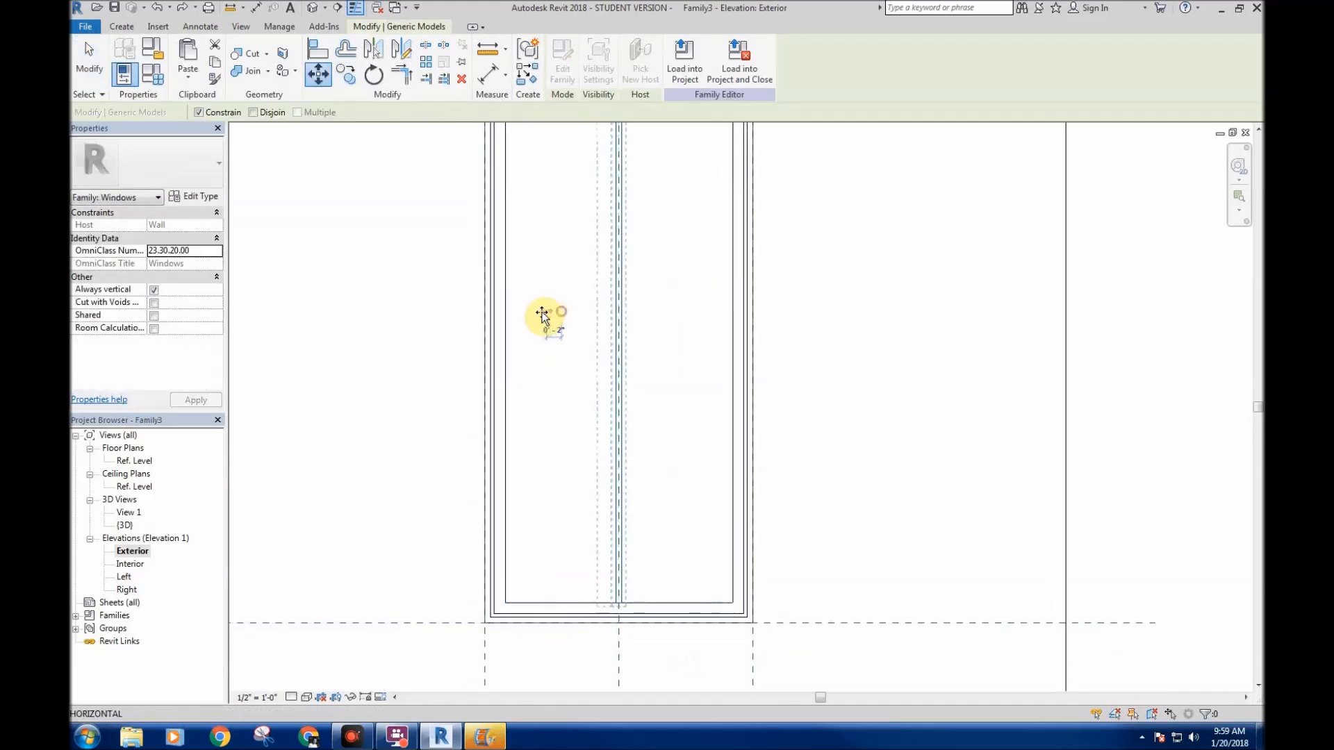
pyautogui.click(525, 313)
pyautogui.moveTo(622, 278); pyautogui.dragTo(634, 322, button='middle')
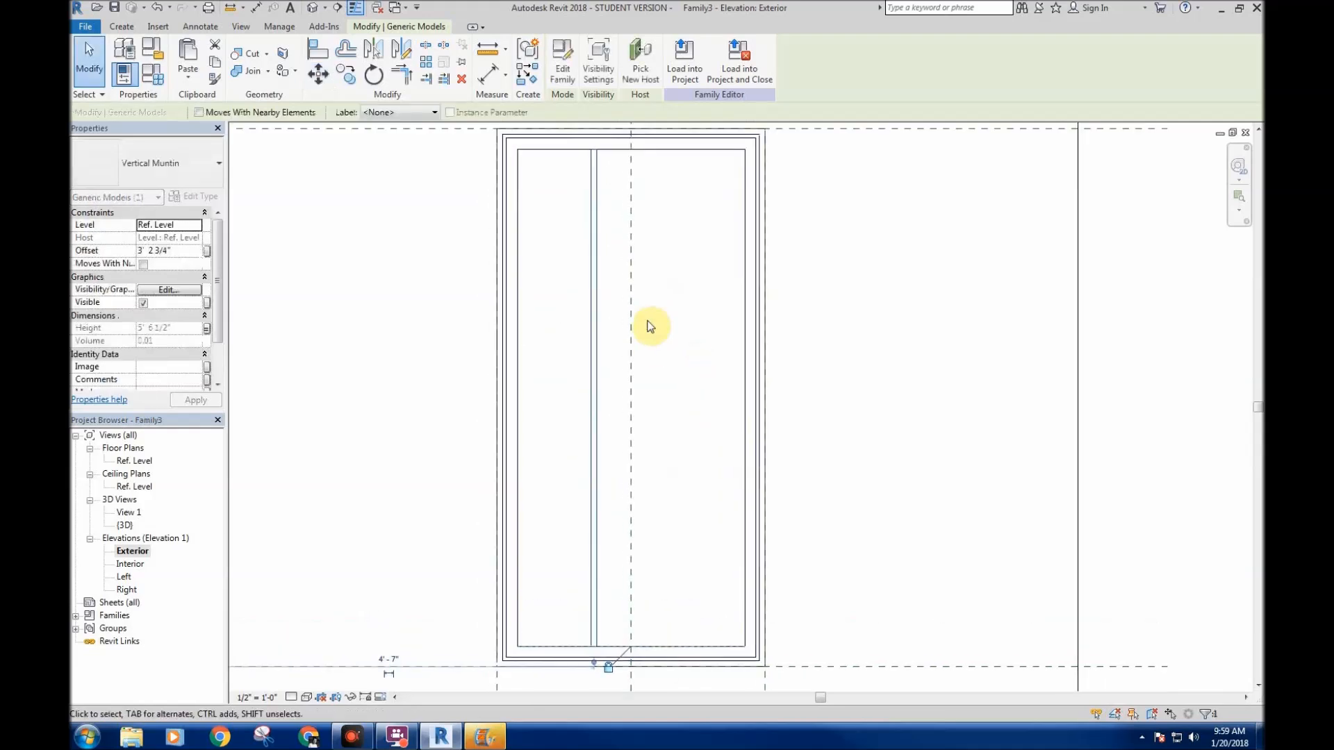
pyautogui.click(554, 345)
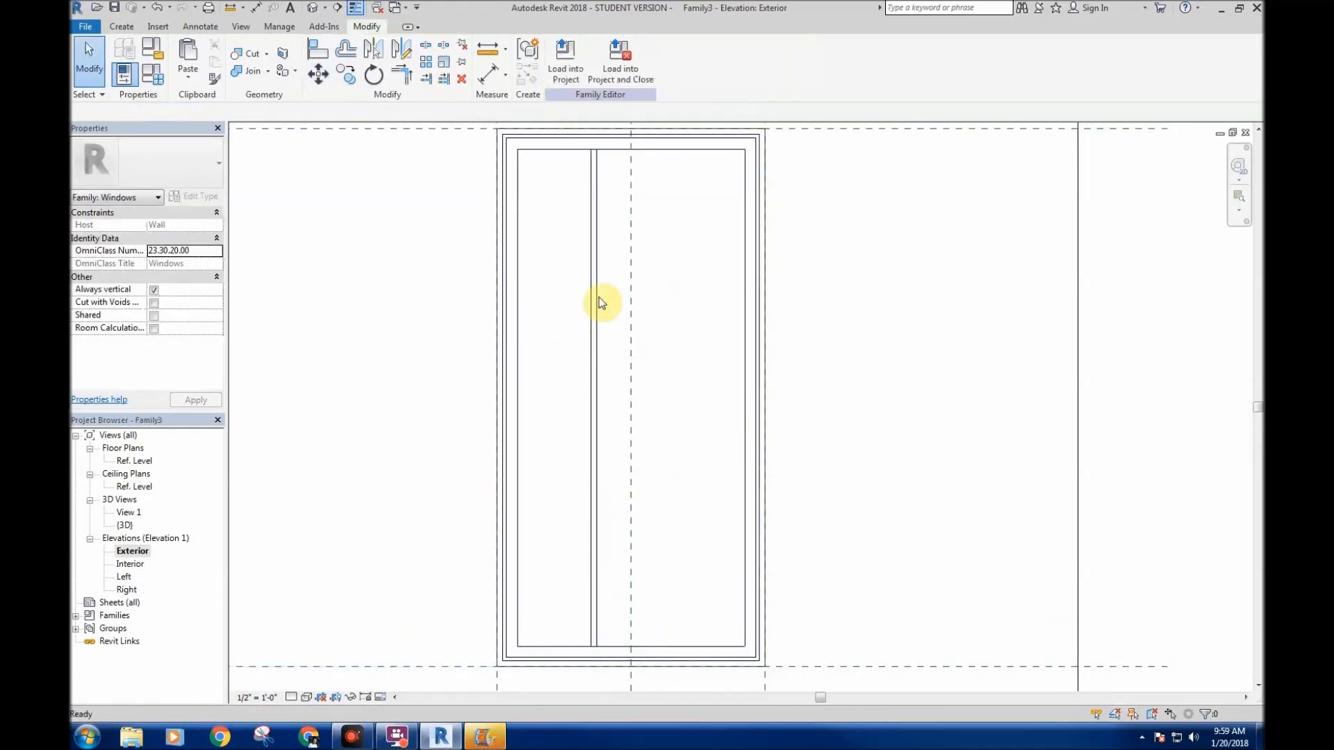
pyautogui.press('d')
pyautogui.press('i')
pyautogui.scroll(2, 597, 298)
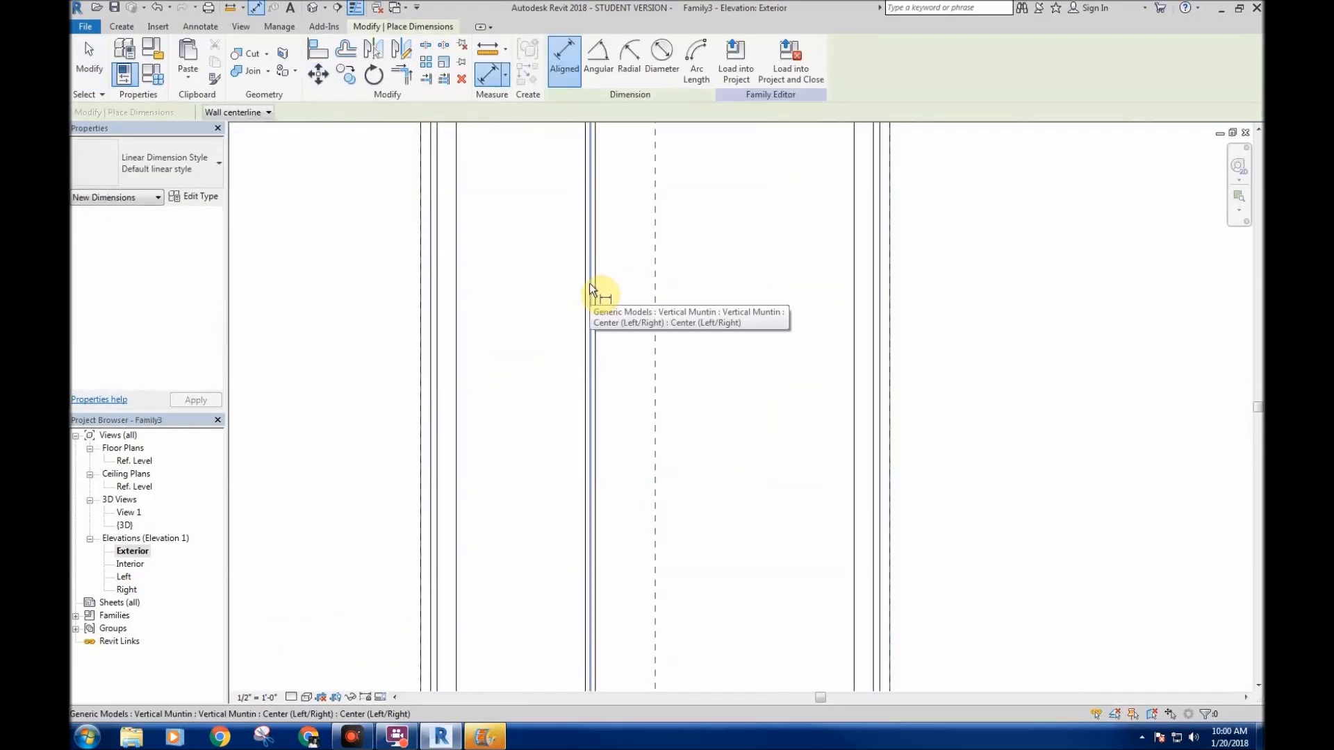
pyautogui.scroll(-2, 590, 287)
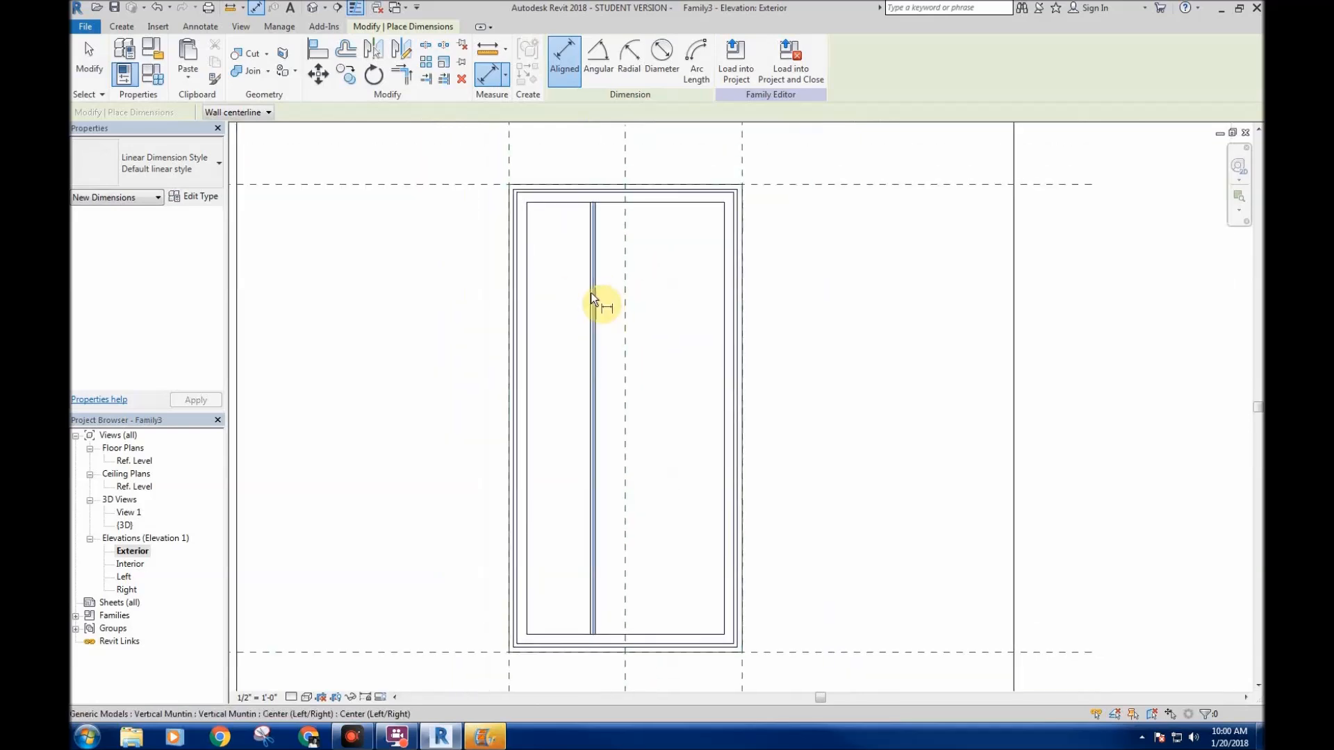
pyautogui.scroll(2, 591, 293)
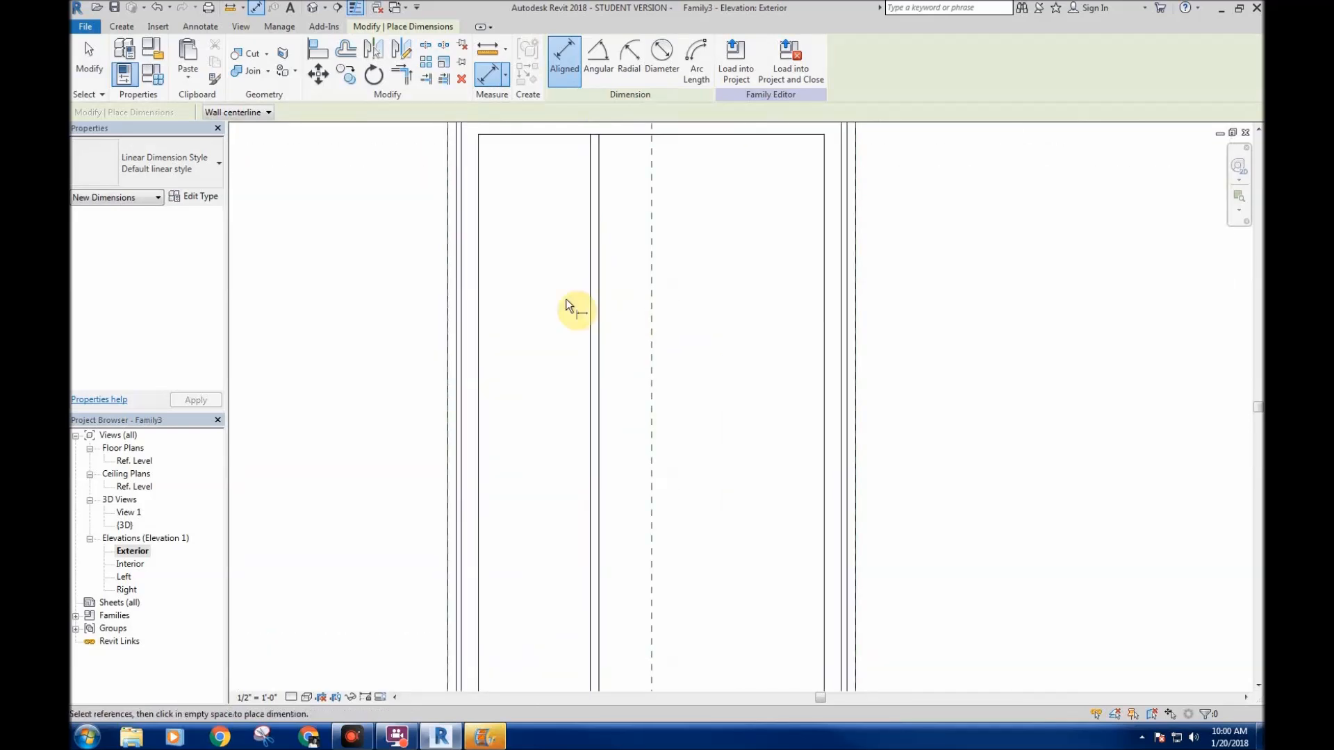
pyautogui.scroll(2, 603, 234)
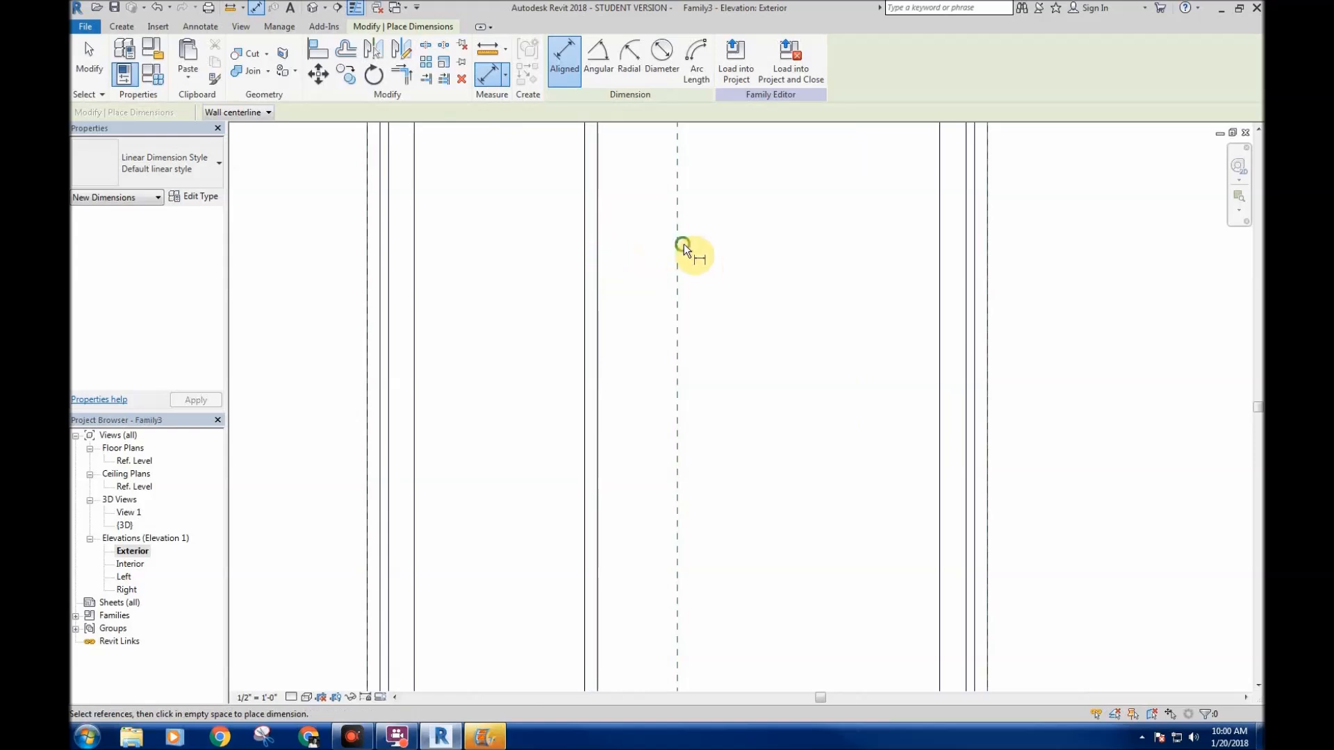
pyautogui.moveTo(682, 245); pyautogui.dragTo(674, 368, button='middle')
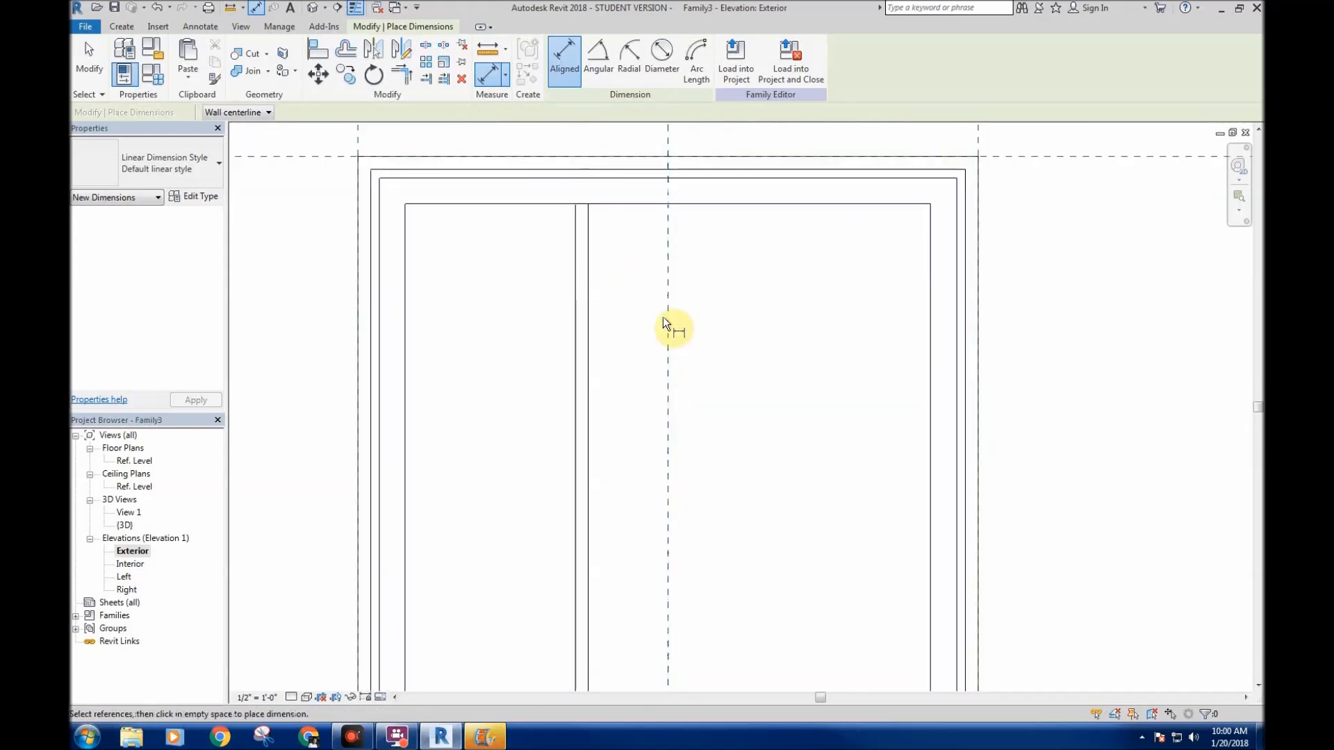
pyautogui.click(581, 285)
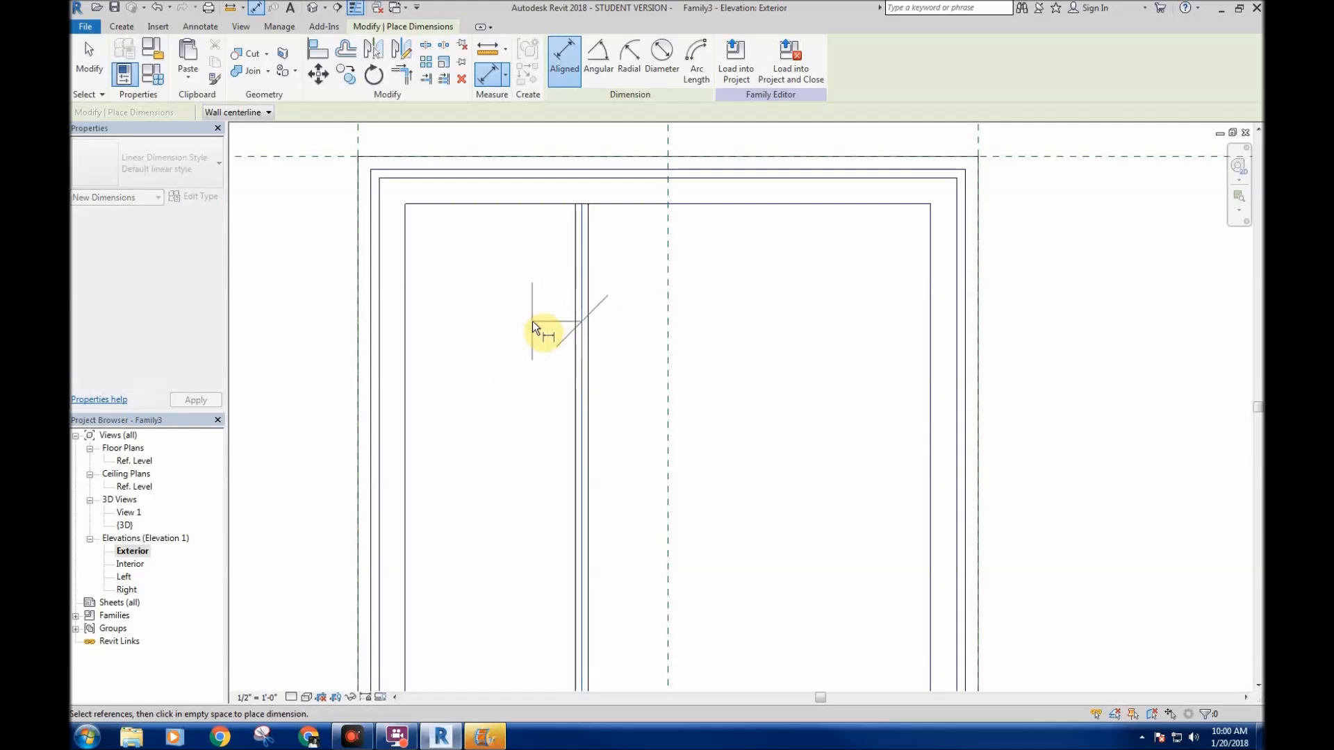
pyautogui.press('Escape')
pyautogui.press('Escape')
pyautogui.scroll(-3, 533, 322)
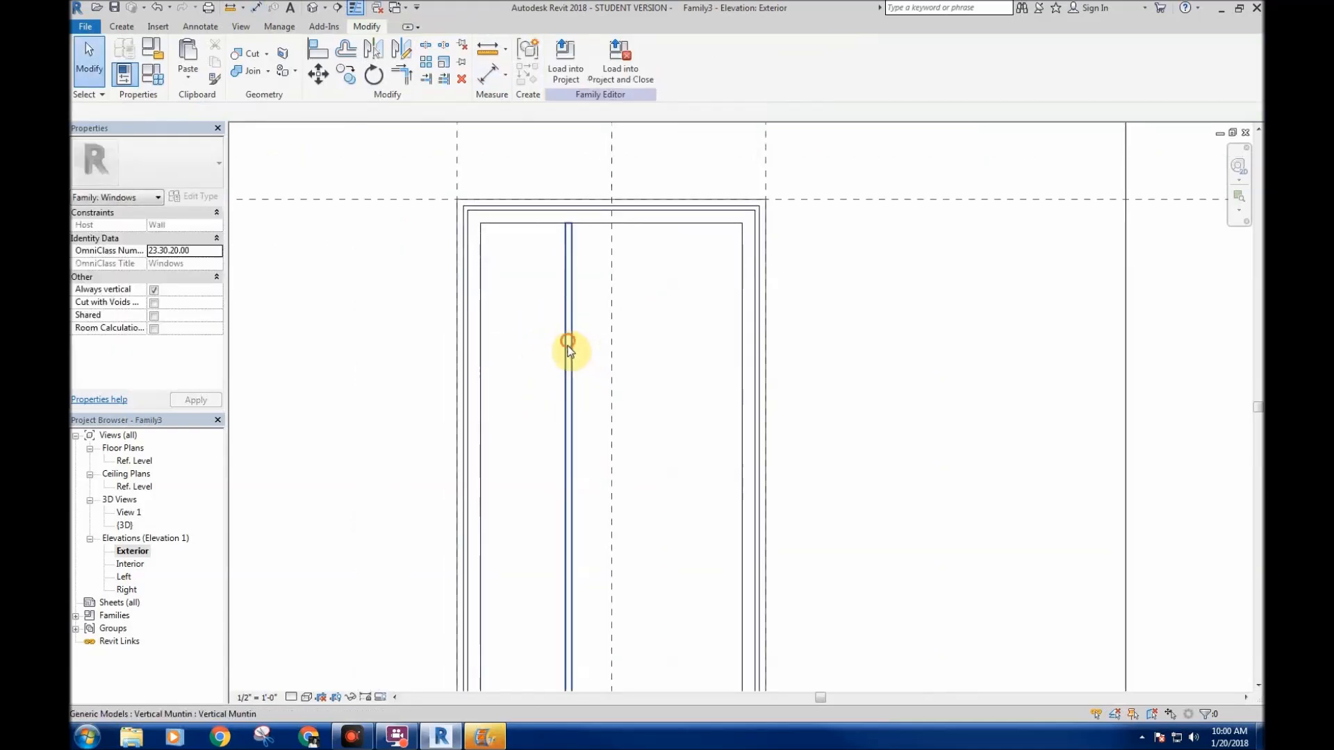
pyautogui.click(559, 344)
pyautogui.scroll(3, 559, 343)
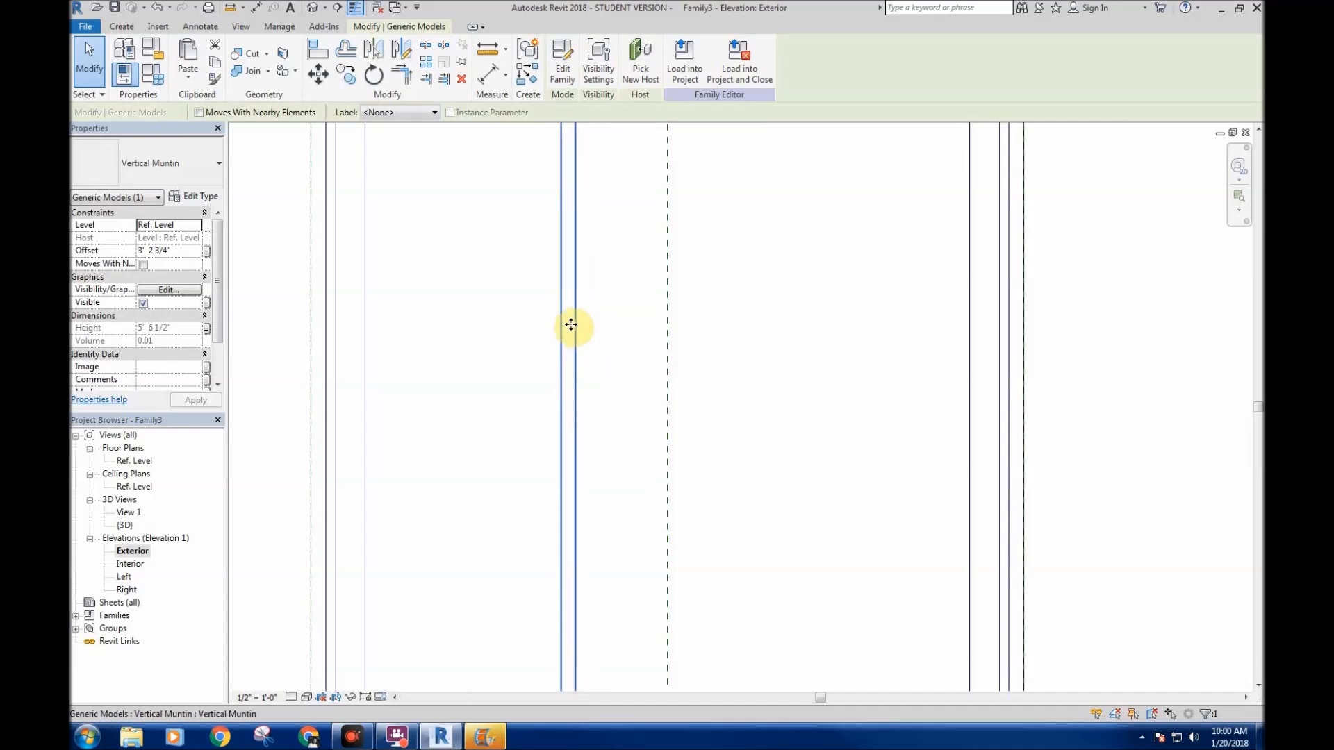
pyautogui.scroll(-4, 501, 375)
pyautogui.moveTo(494, 375); pyautogui.dragTo(536, 367, button='middle')
pyautogui.click(532, 311)
pyautogui.scroll(-2, 543, 321)
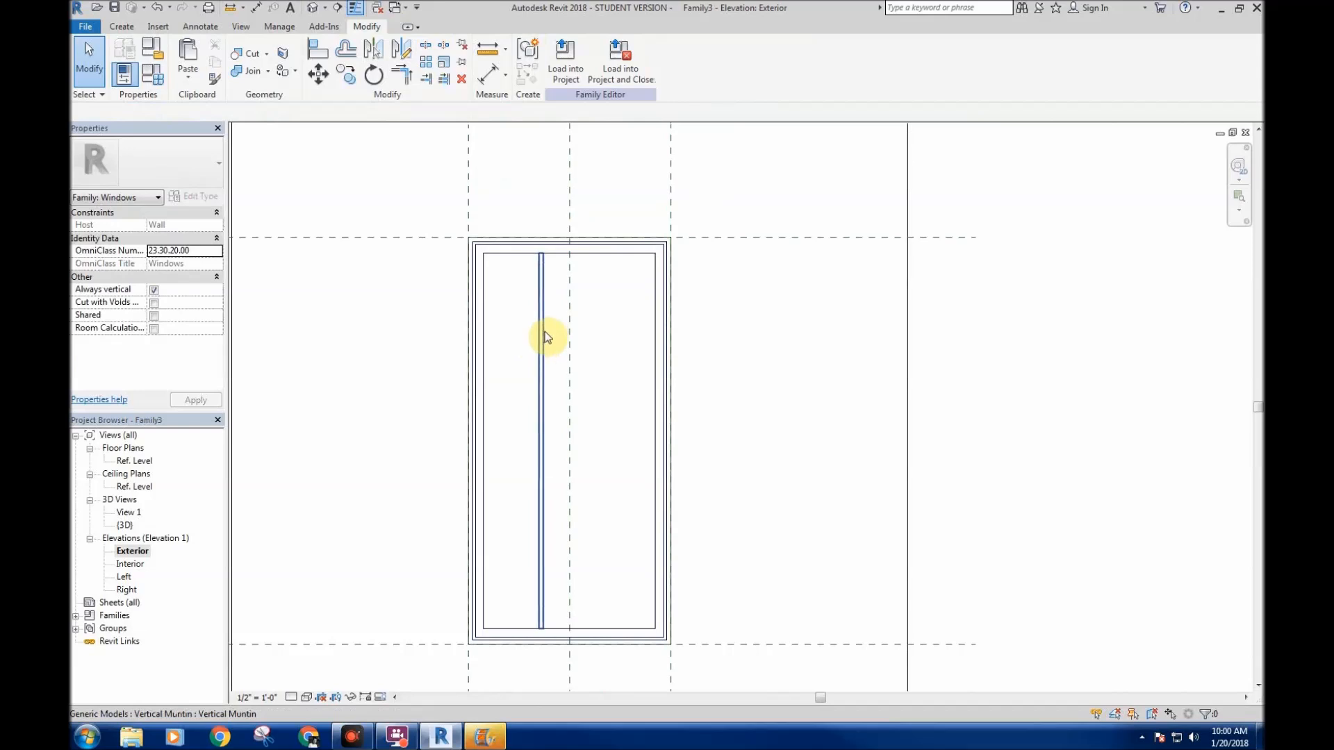
# - Create a horizontal linear array of three vertical muntins from the existing muntin, grouped and associated, with spacing set to the second member
pyautogui.click(545, 286)
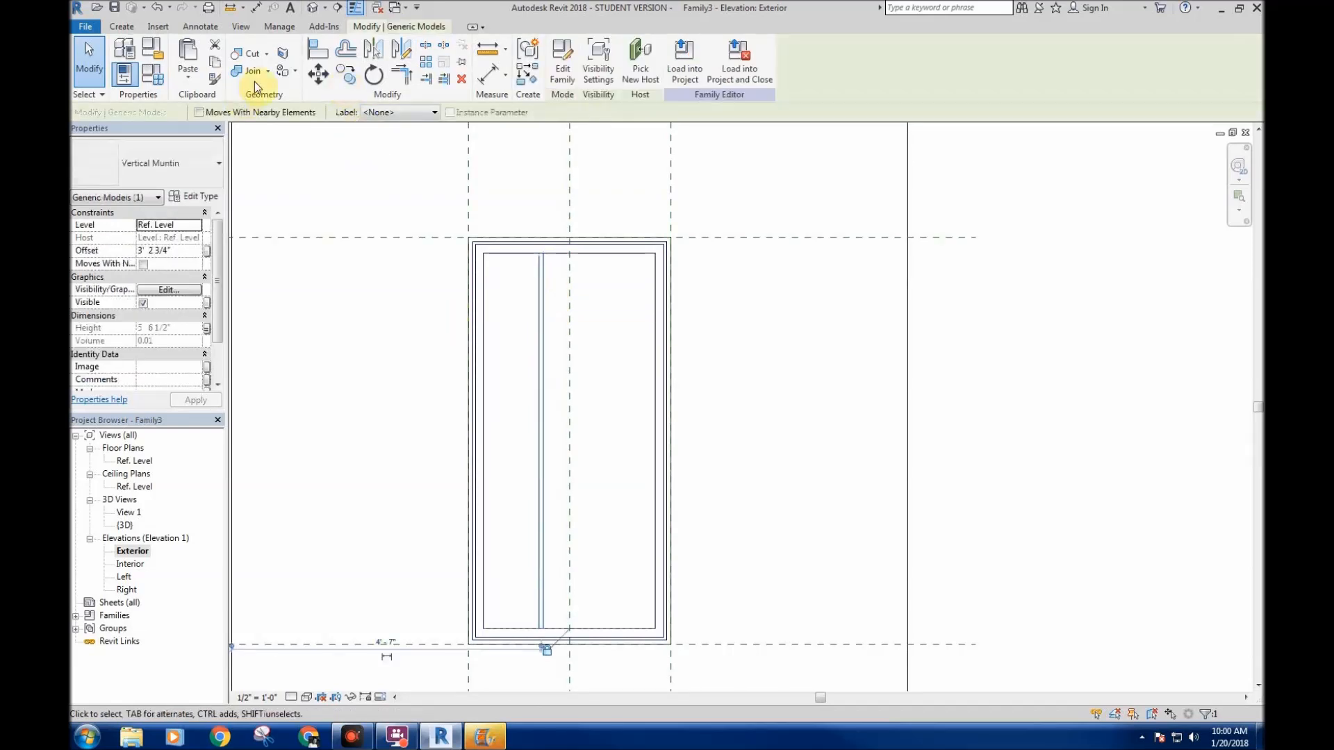
pyautogui.click(427, 63)
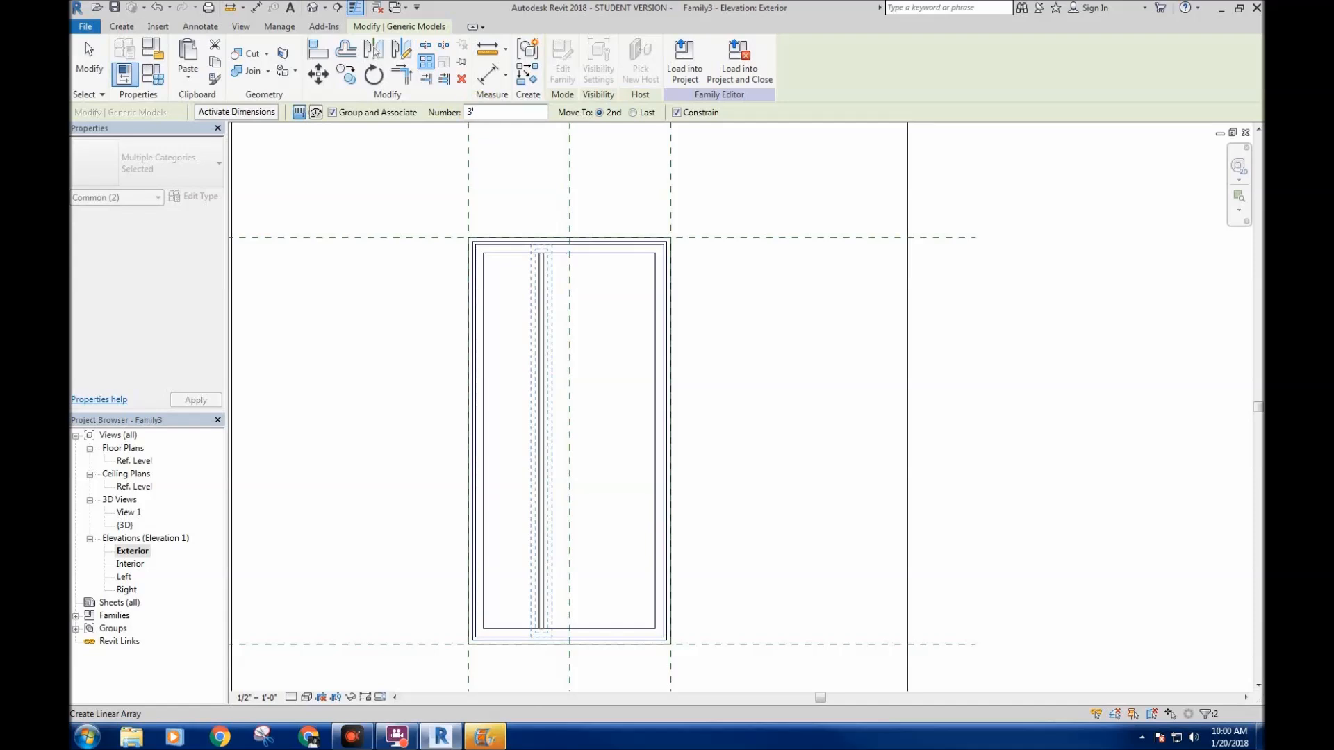
pyautogui.moveTo(497, 227); pyautogui.dragTo(494, 215, button='middle')
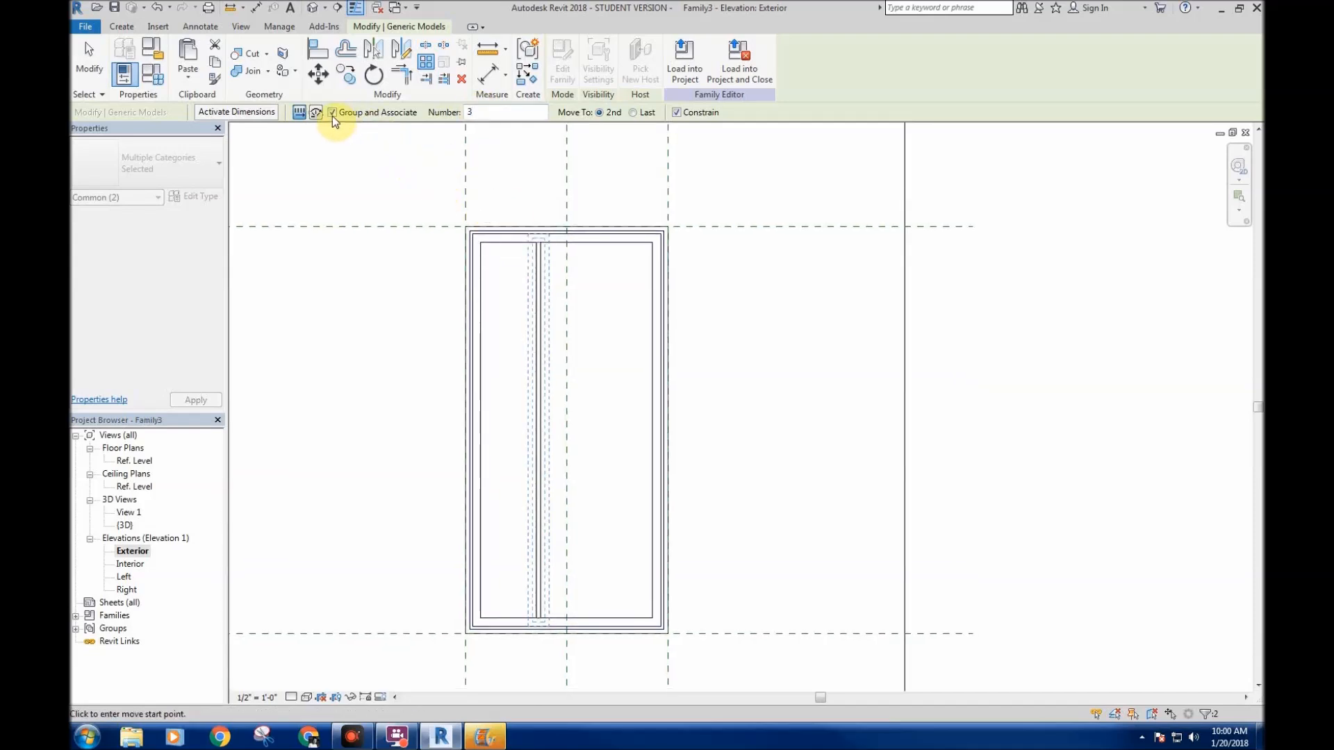
pyautogui.moveTo(611, 178); pyautogui.dragTo(599, 180, button='middle')
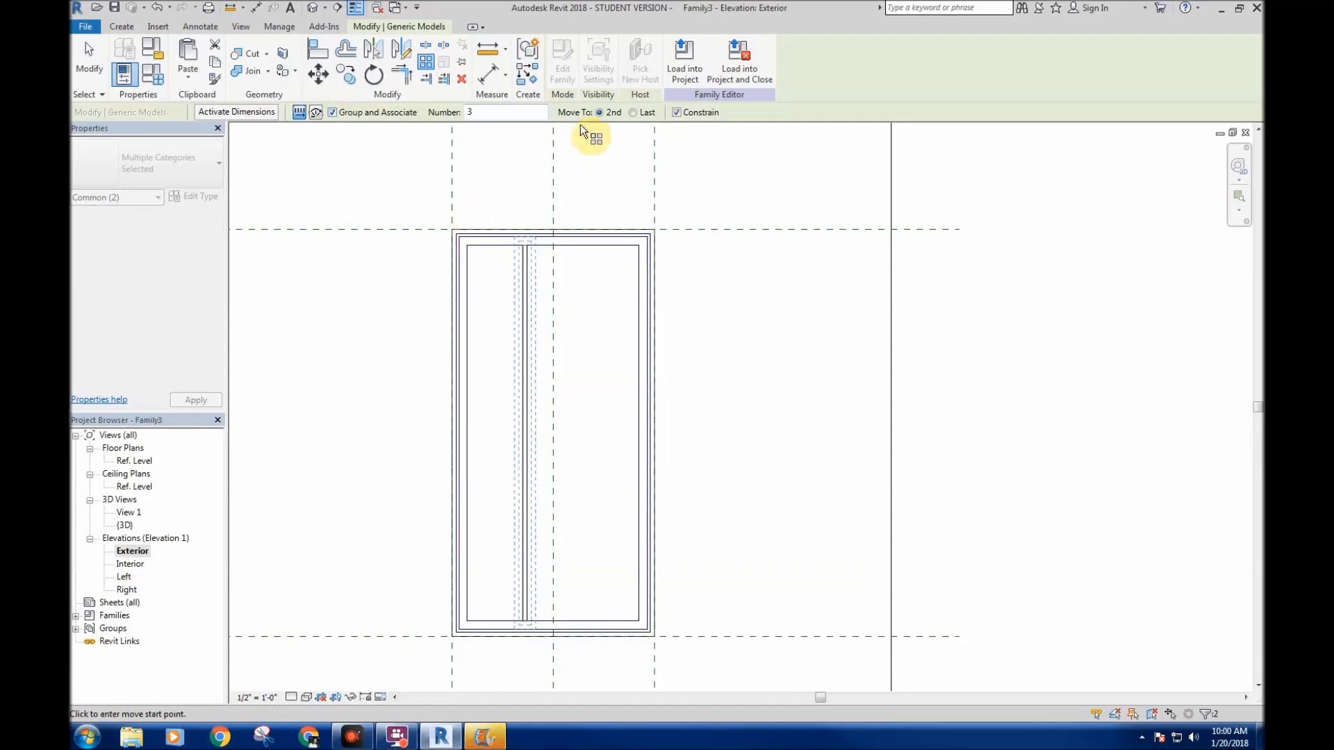
pyautogui.scroll(3, 482, 255)
pyautogui.click(568, 237)
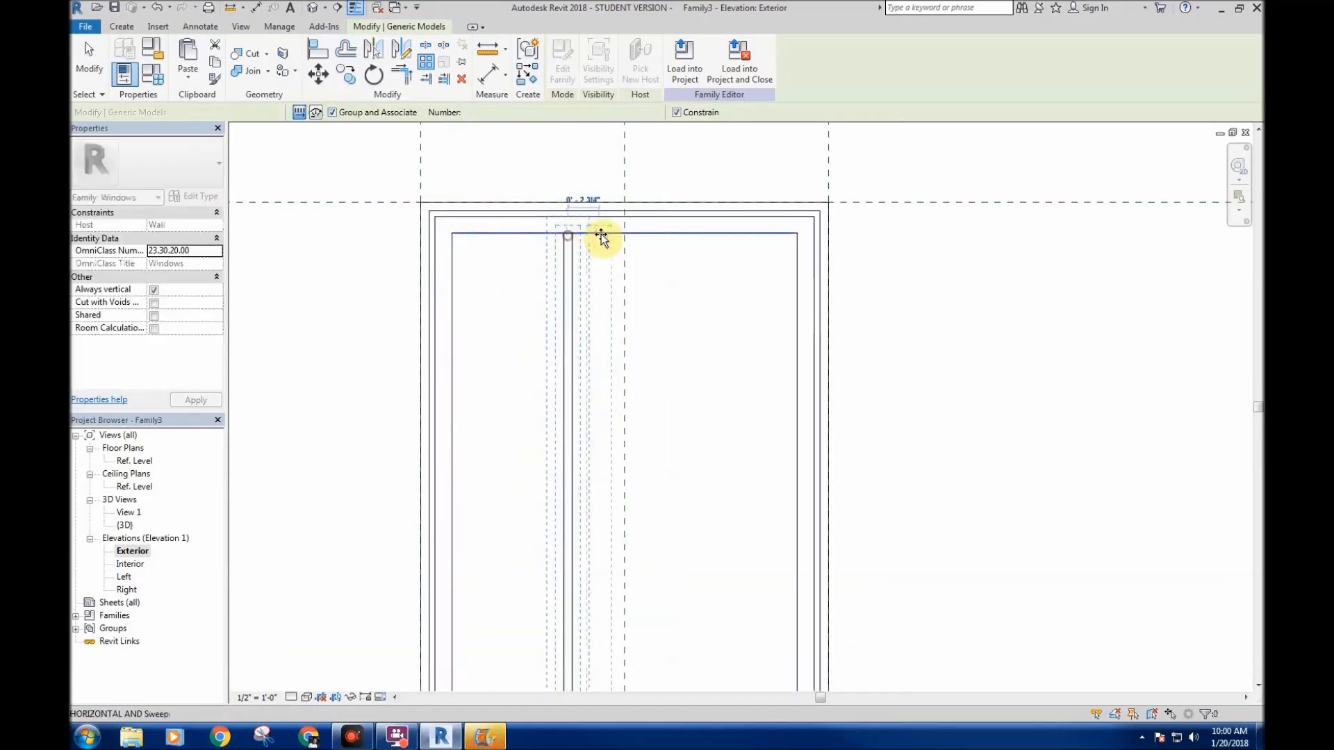
pyautogui.click(610, 237)
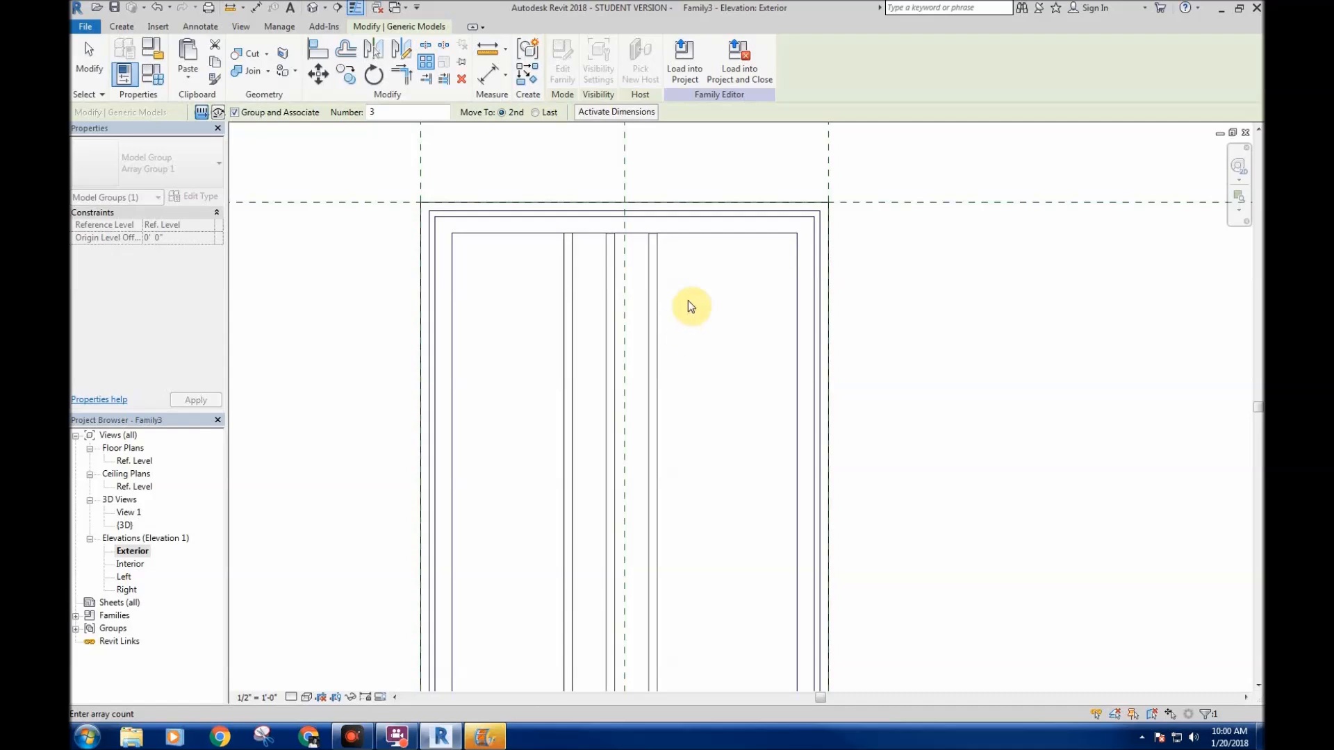
pyautogui.press('Return')
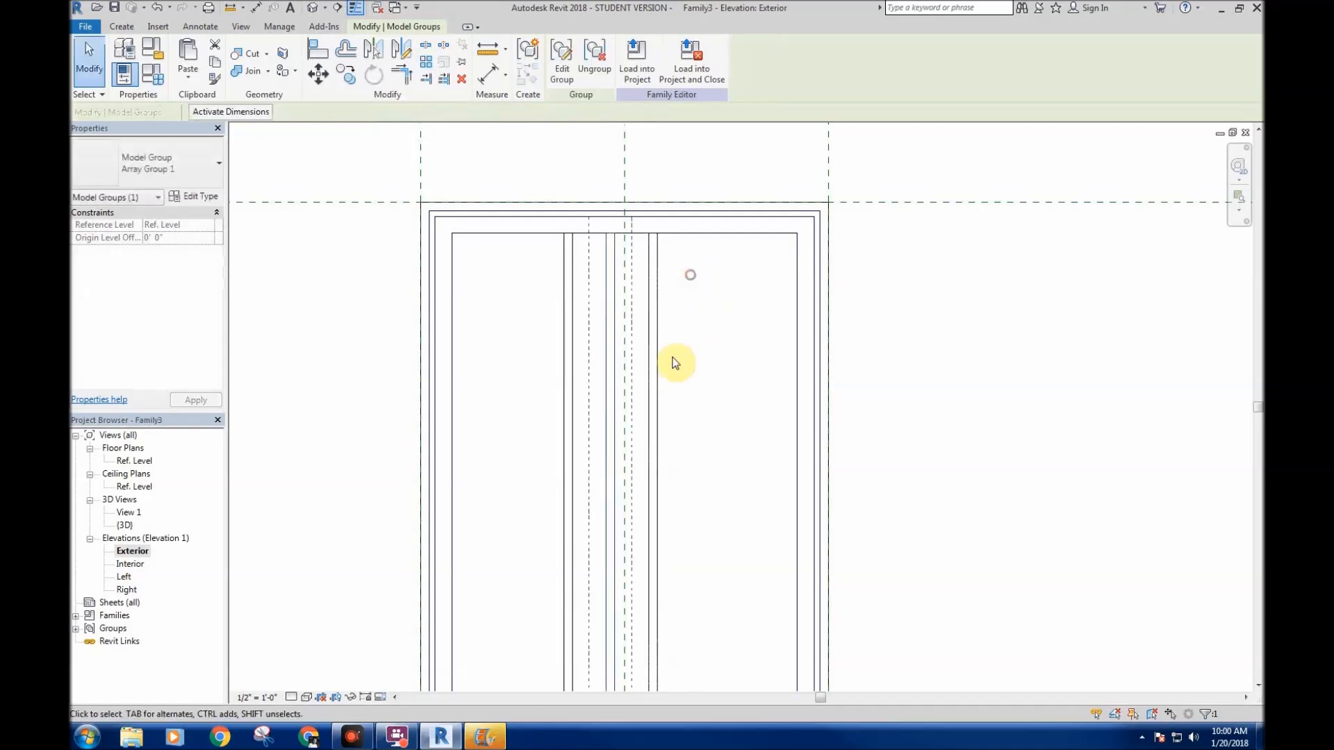
# - Dimension from the frame's left inner edge to the first two muntin centers above the window, and constrain the segments as equal
pyautogui.scroll(-2, 632, 319)
pyautogui.press('d')
pyautogui.press('i')
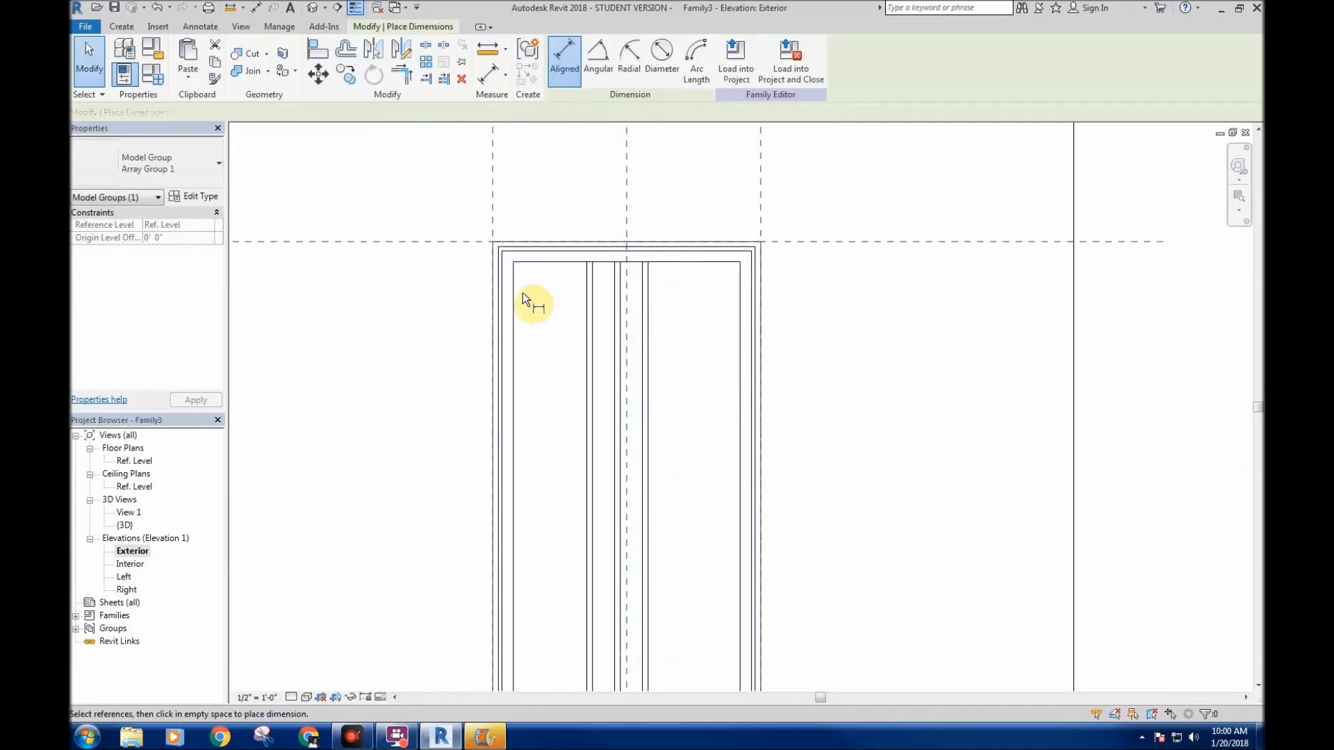
pyautogui.scroll(2, 517, 291)
pyautogui.click(512, 283)
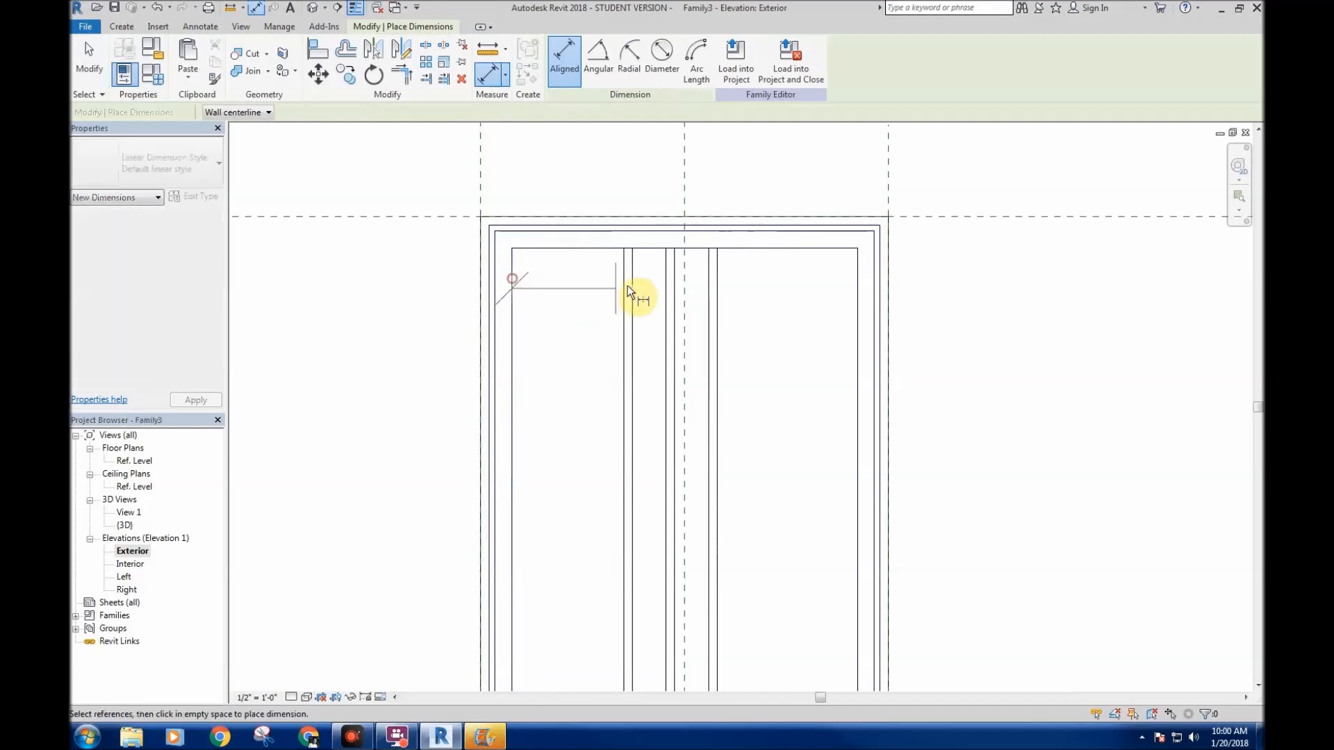
pyautogui.click(630, 286)
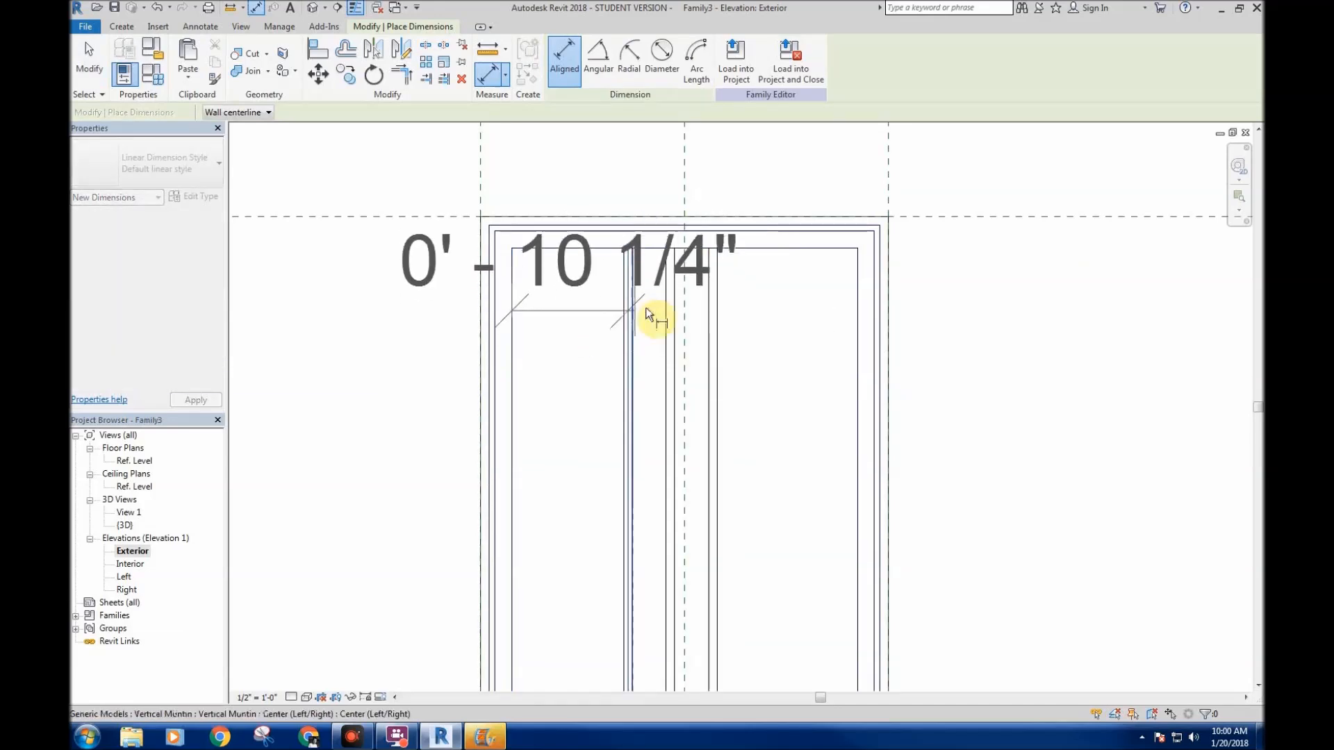
pyautogui.click(673, 301)
pyautogui.click(605, 170)
pyautogui.scroll(-2, 618, 208)
pyautogui.moveTo(619, 212); pyautogui.dragTo(634, 306, button='middle')
pyautogui.click(617, 366)
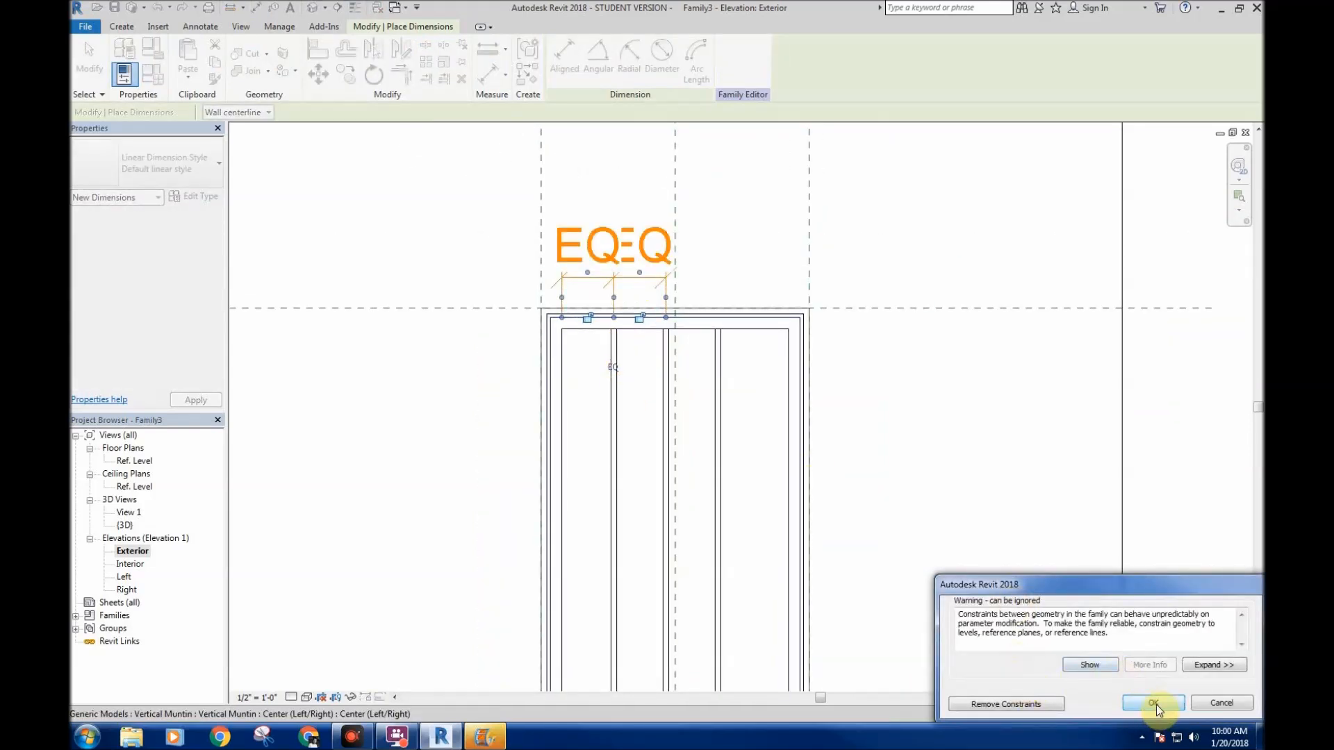
pyautogui.click(1153, 703)
pyautogui.scroll(-2, 688, 347)
pyautogui.rightClick(697, 264)
pyautogui.click(697, 261)
pyautogui.scroll(2, 653, 348)
pyautogui.click(607, 395)
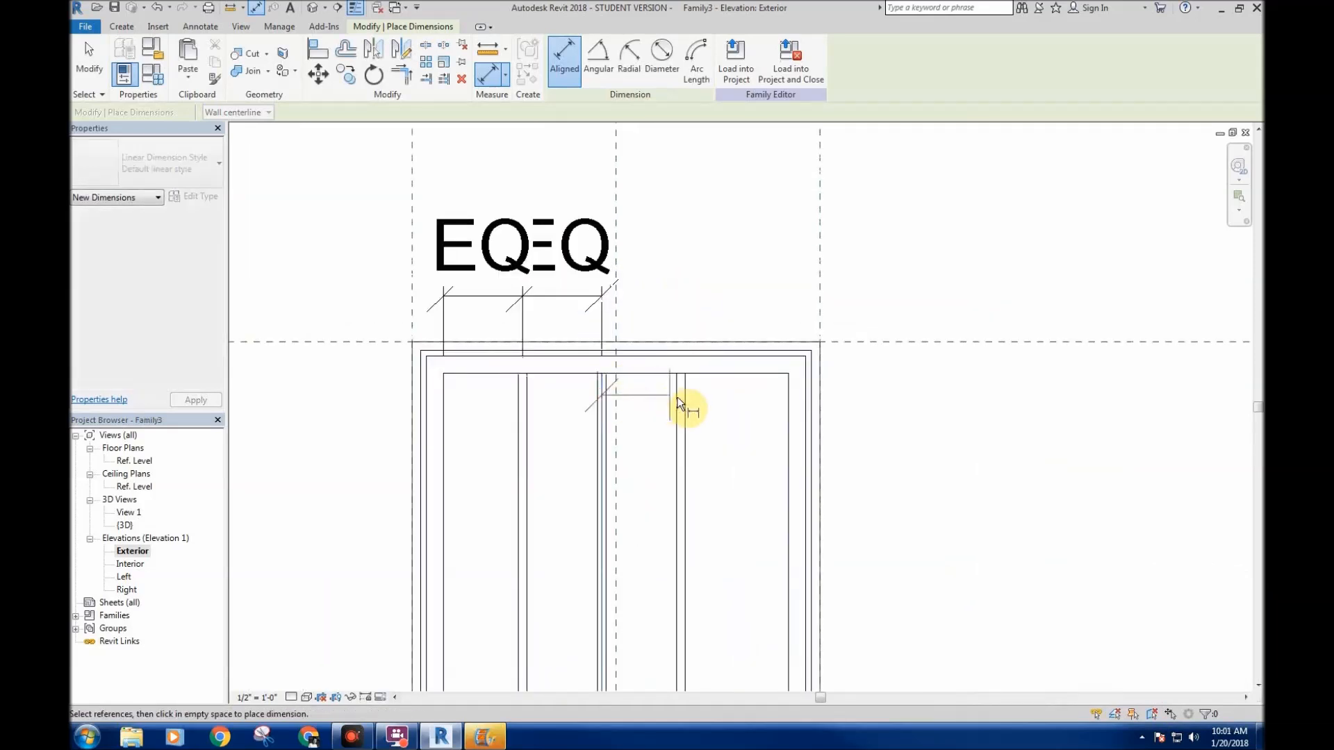
pyautogui.rightClick(682, 283)
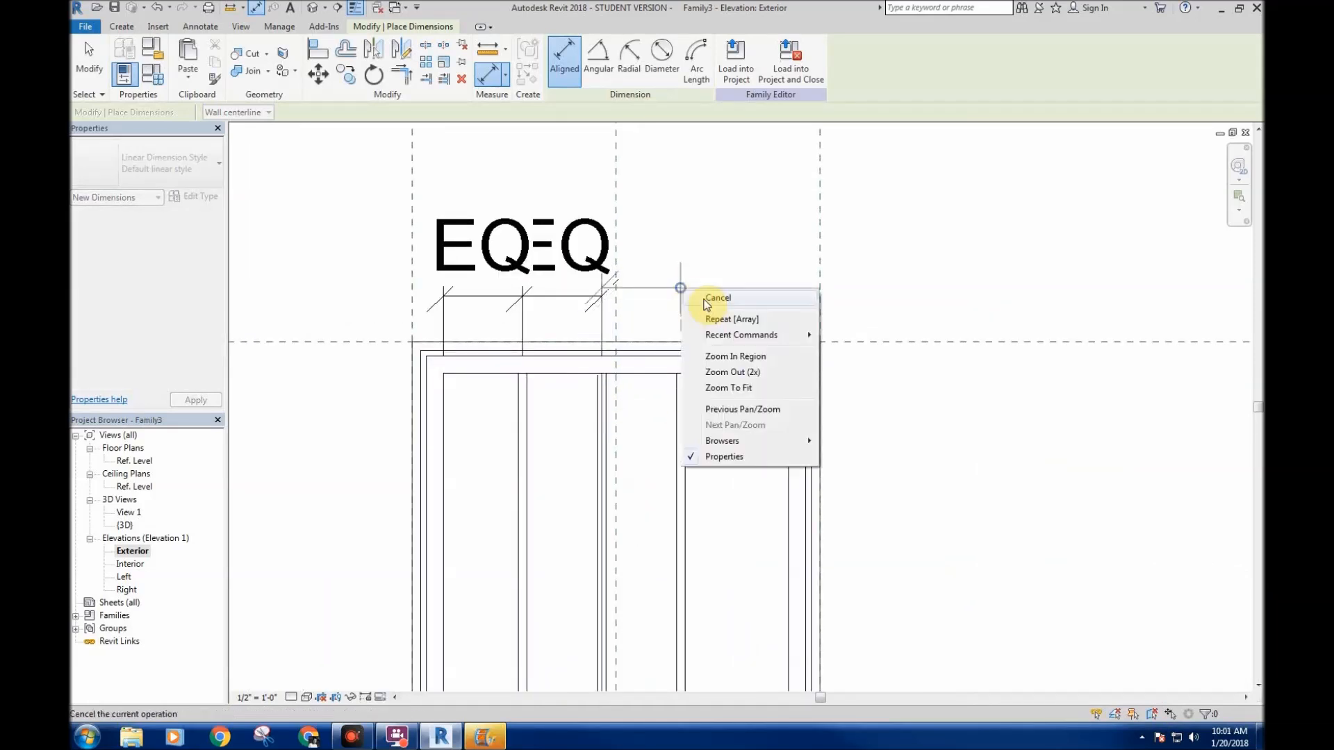
pyautogui.click(708, 295)
pyautogui.scroll(-2, 701, 251)
pyautogui.rightClick(694, 231)
pyautogui.click(710, 242)
pyautogui.moveTo(670, 362); pyautogui.dragTo(653, 331, button='middle')
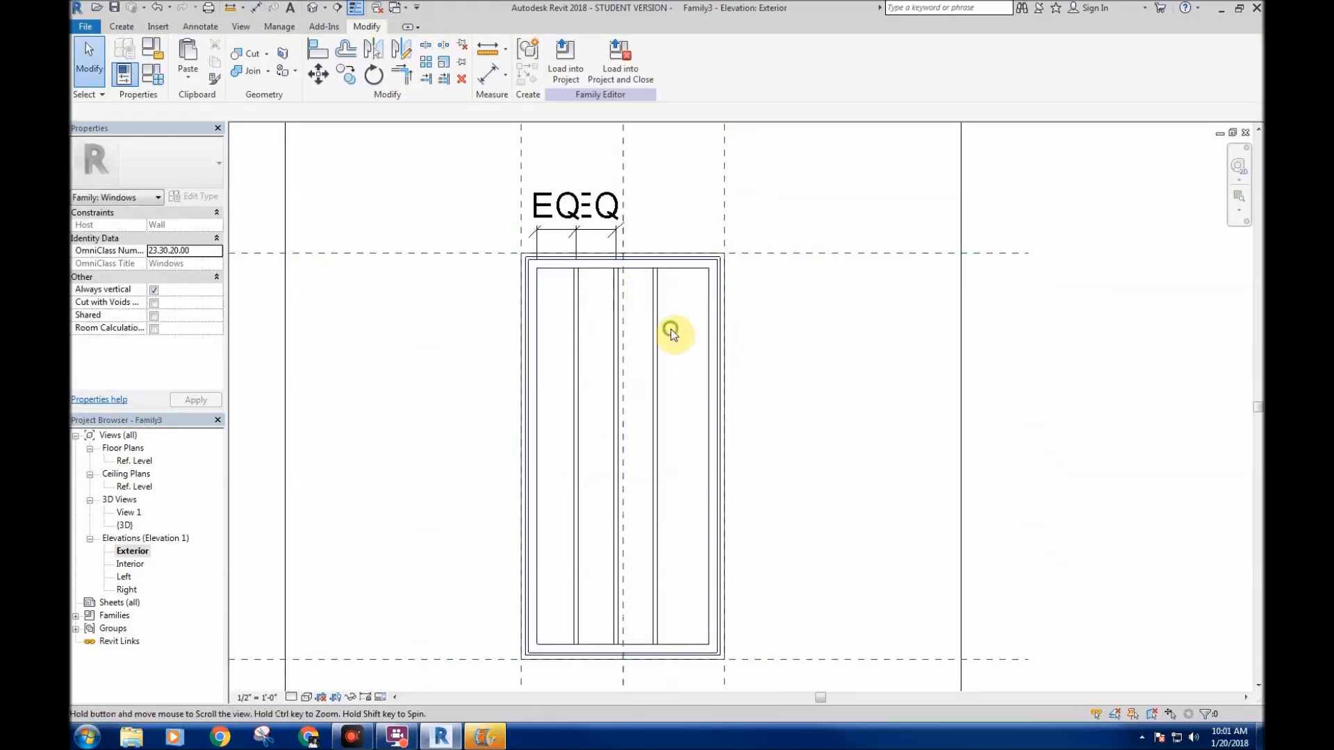
# - Extend the equal dimension's witness lines to the third muntin's center and the frame's right inner edge
pyautogui.scroll(3, 663, 328)
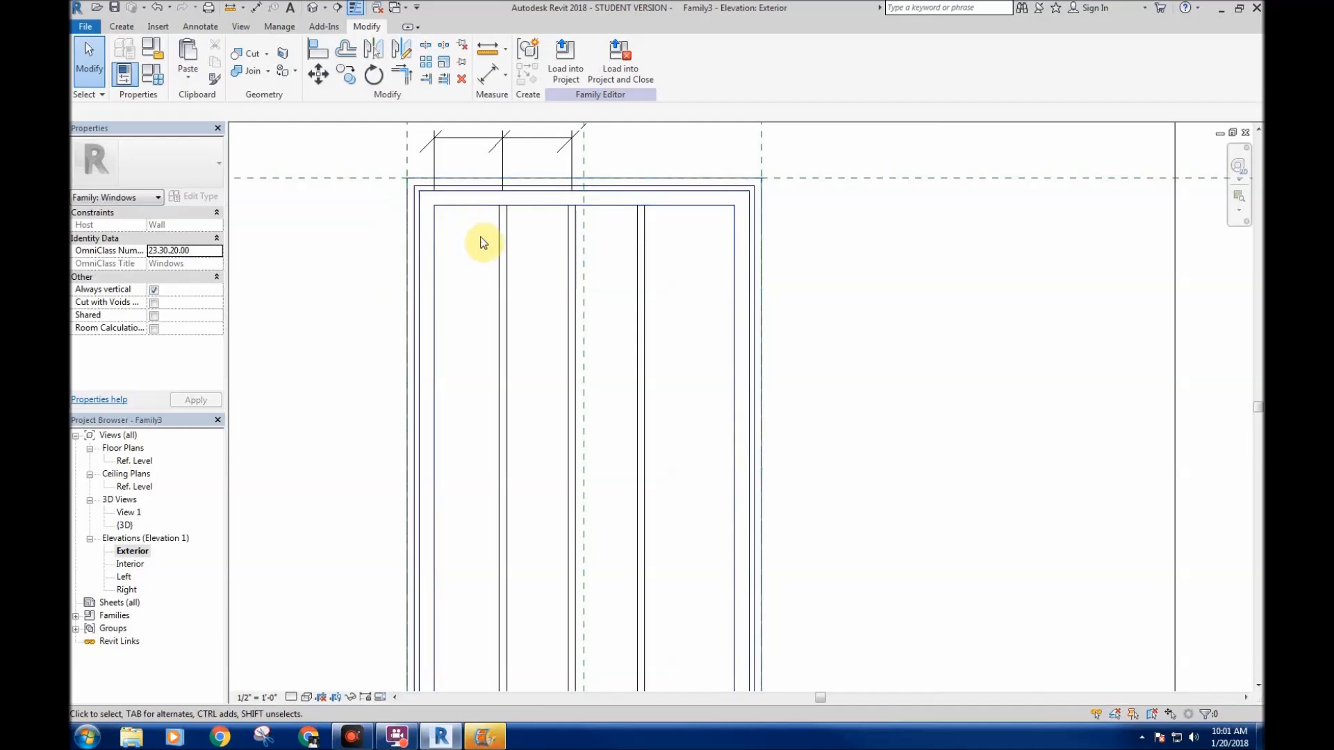
pyautogui.scroll(-1, 556, 292)
pyautogui.click(535, 232)
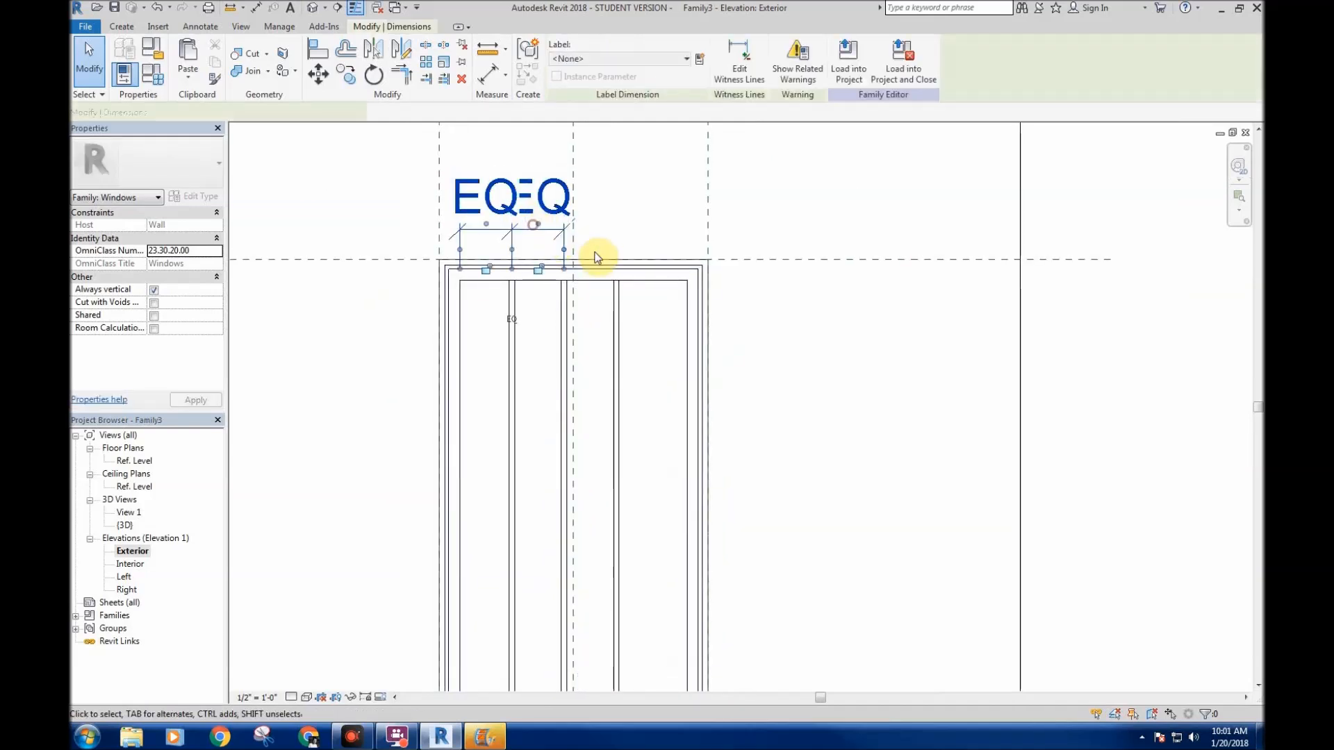
pyautogui.click(739, 59)
pyautogui.click(618, 315)
pyautogui.click(686, 323)
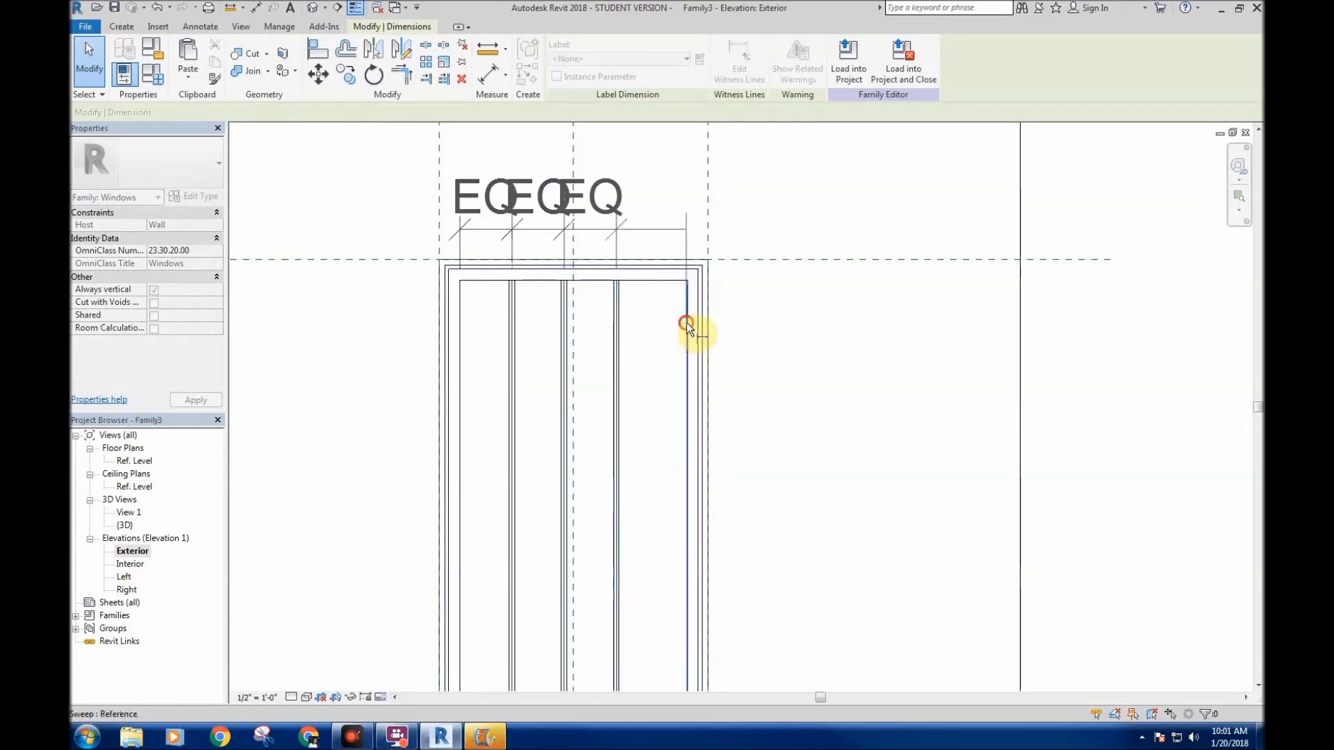
pyautogui.click(660, 317)
pyautogui.scroll(-1, 600, 214)
pyautogui.scroll(-1, 595, 416)
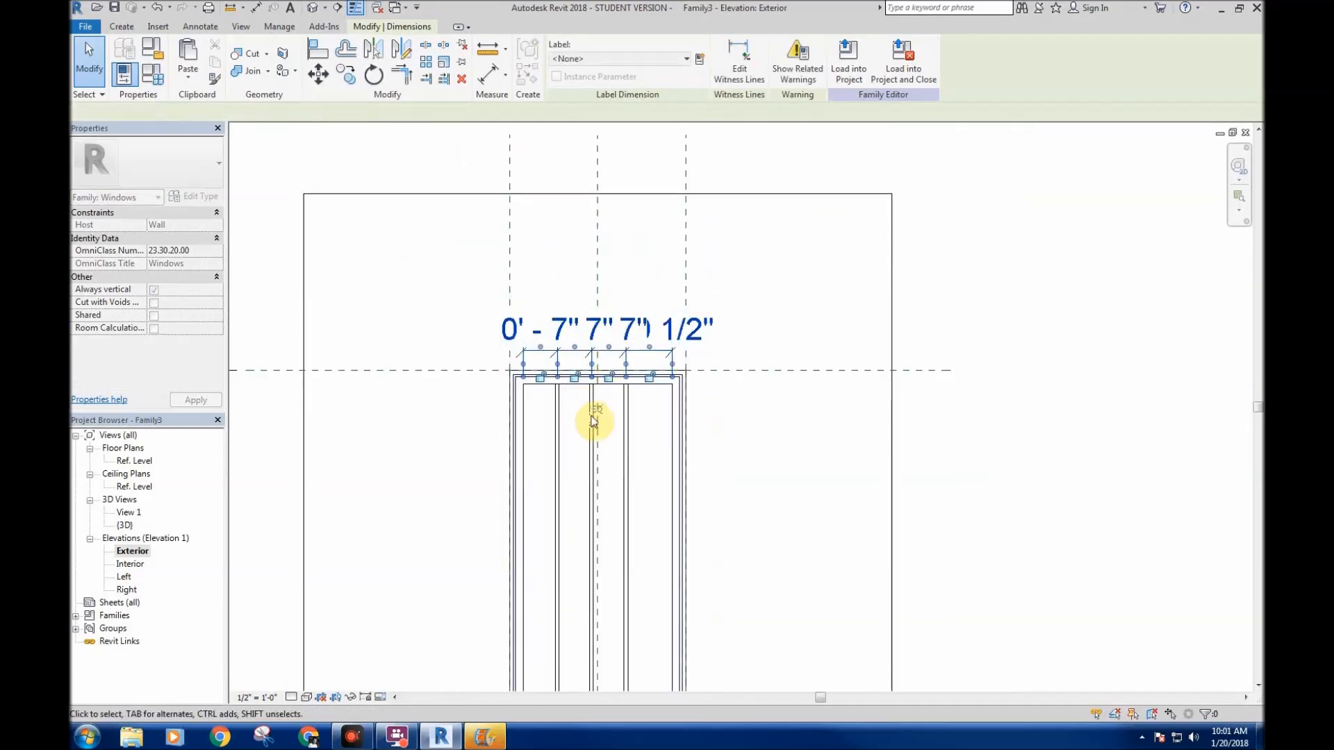
# - Constrain all segments of the extended muntin dimension as equal, and move the dimension string higher above the window
pyautogui.click(598, 410)
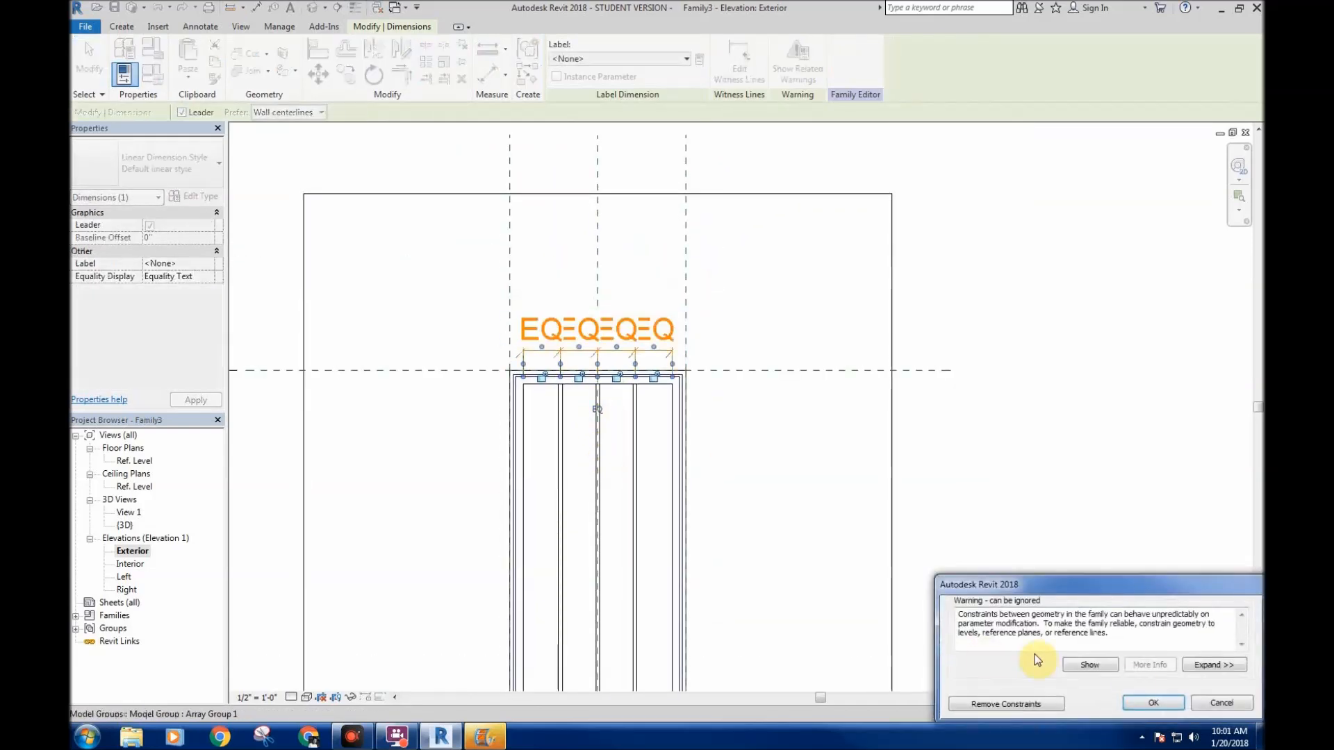
pyautogui.click(1159, 702)
pyautogui.click(796, 288)
pyautogui.moveTo(633, 366); pyautogui.dragTo(628, 274)
pyautogui.click(609, 415)
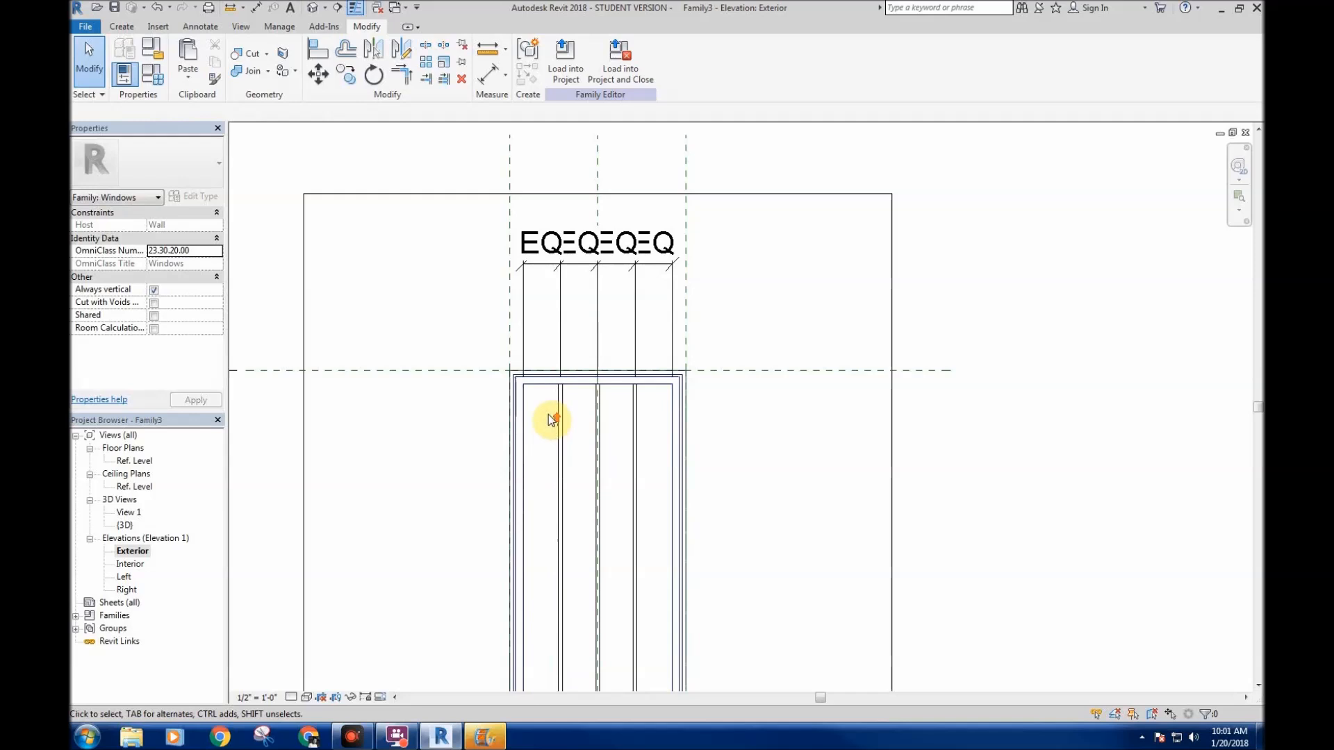
# - Set the muntin array's count to 2 to test the equal spacing
pyautogui.scroll(2, 550, 417)
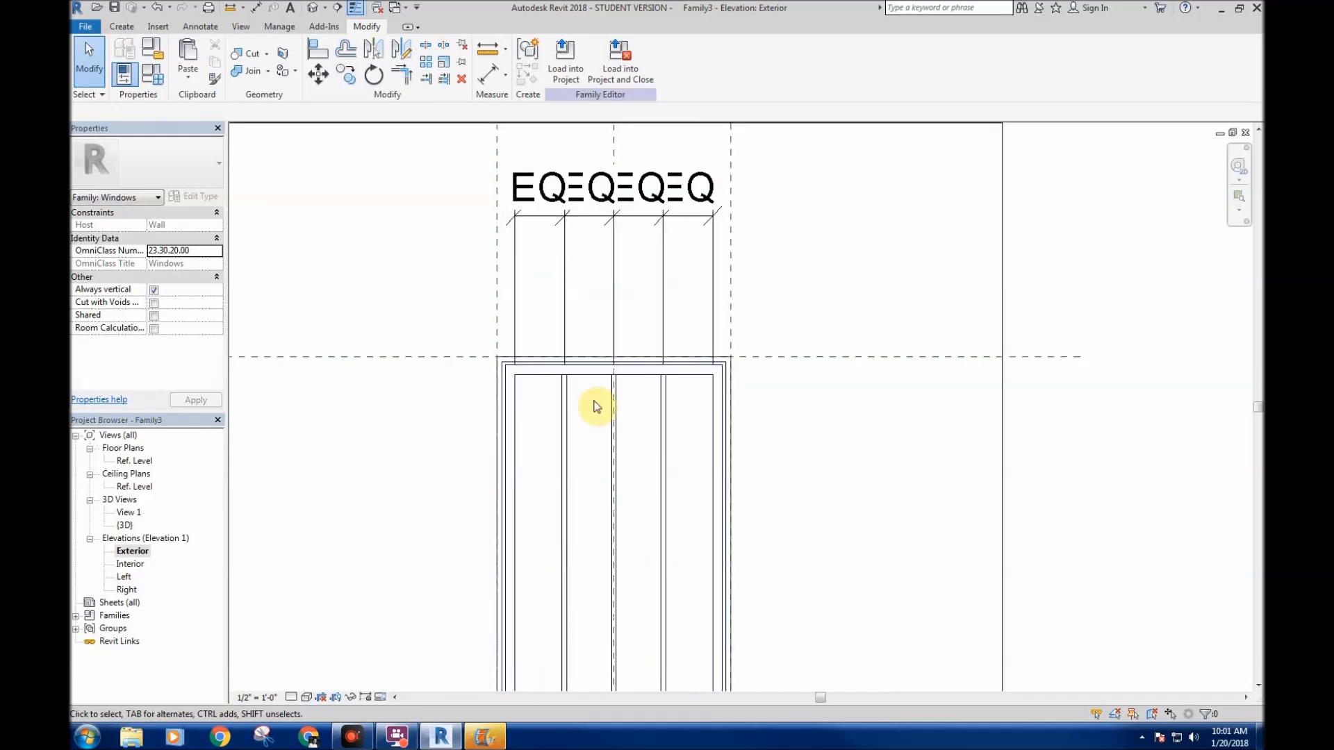
pyautogui.click(660, 407)
pyautogui.scroll(-1, 426, 445)
pyautogui.moveTo(426, 444); pyautogui.dragTo(433, 409, button='middle')
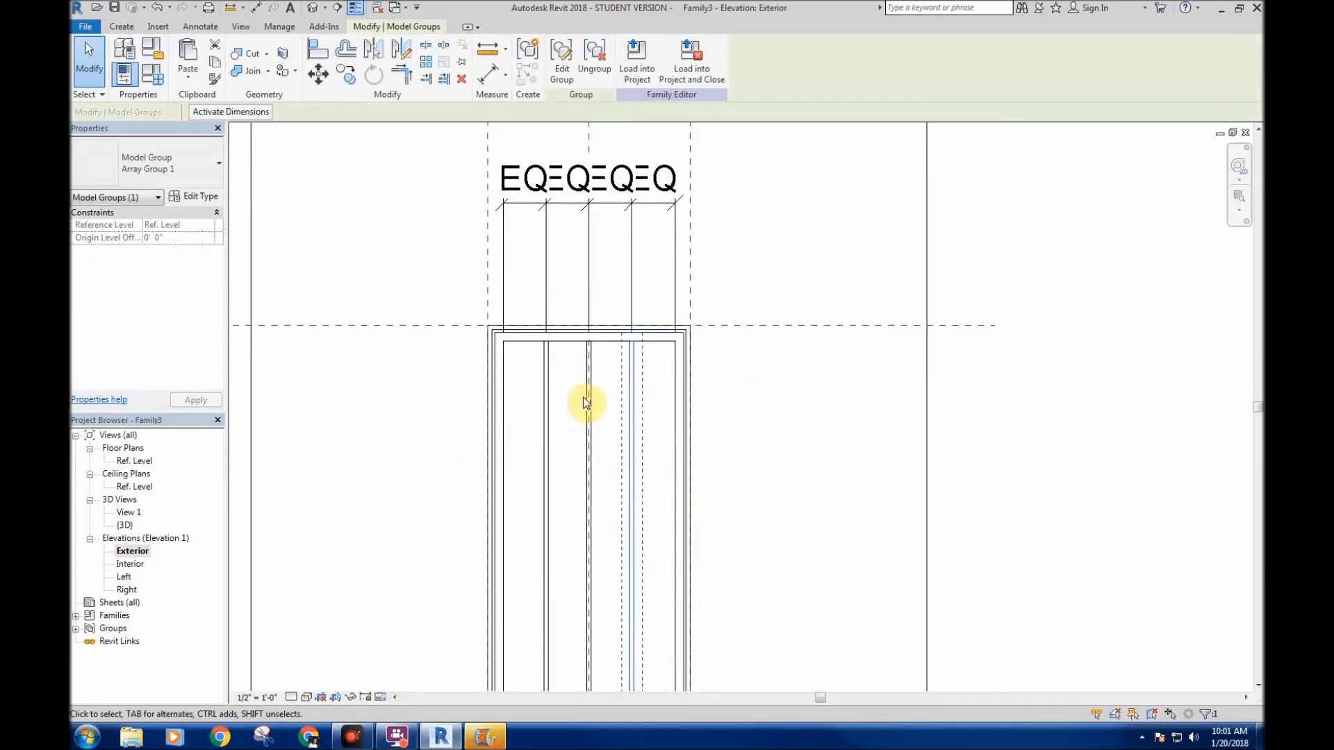
pyautogui.scroll(-2, 586, 398)
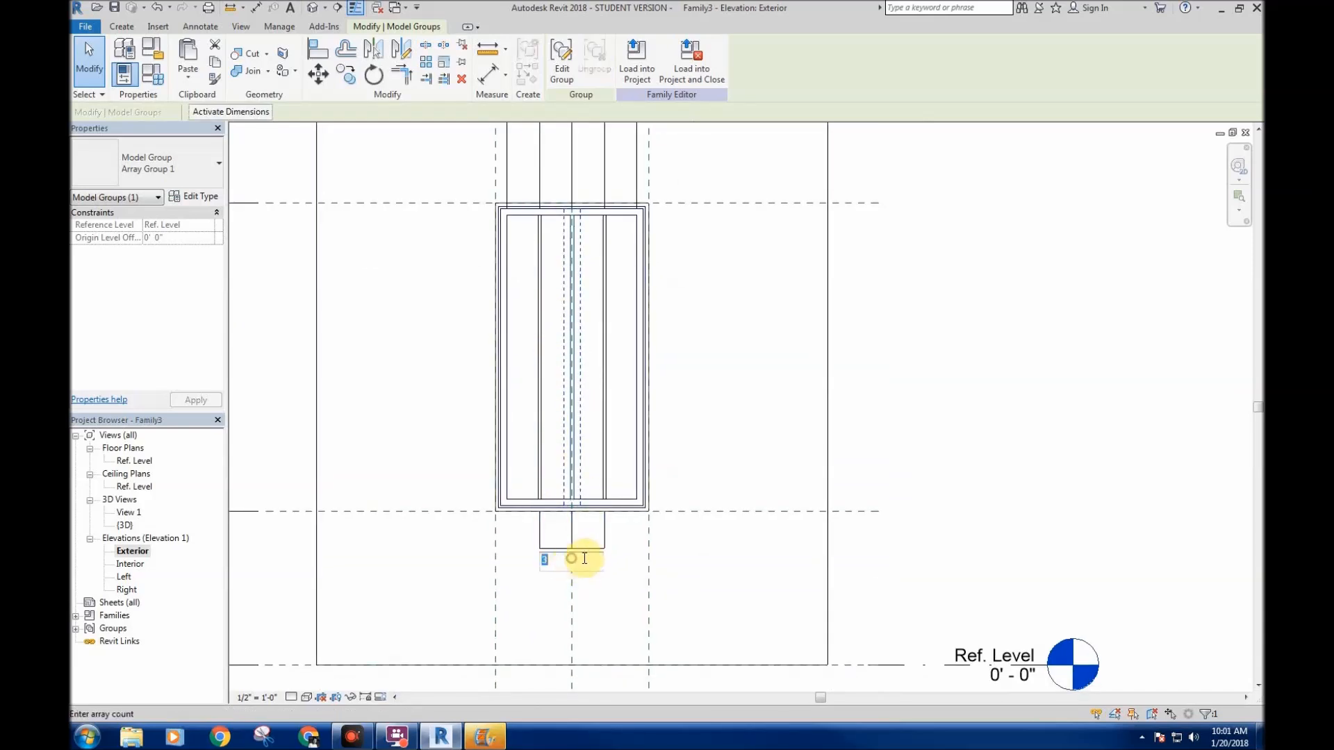
pyautogui.write('2')
pyautogui.press('Return')
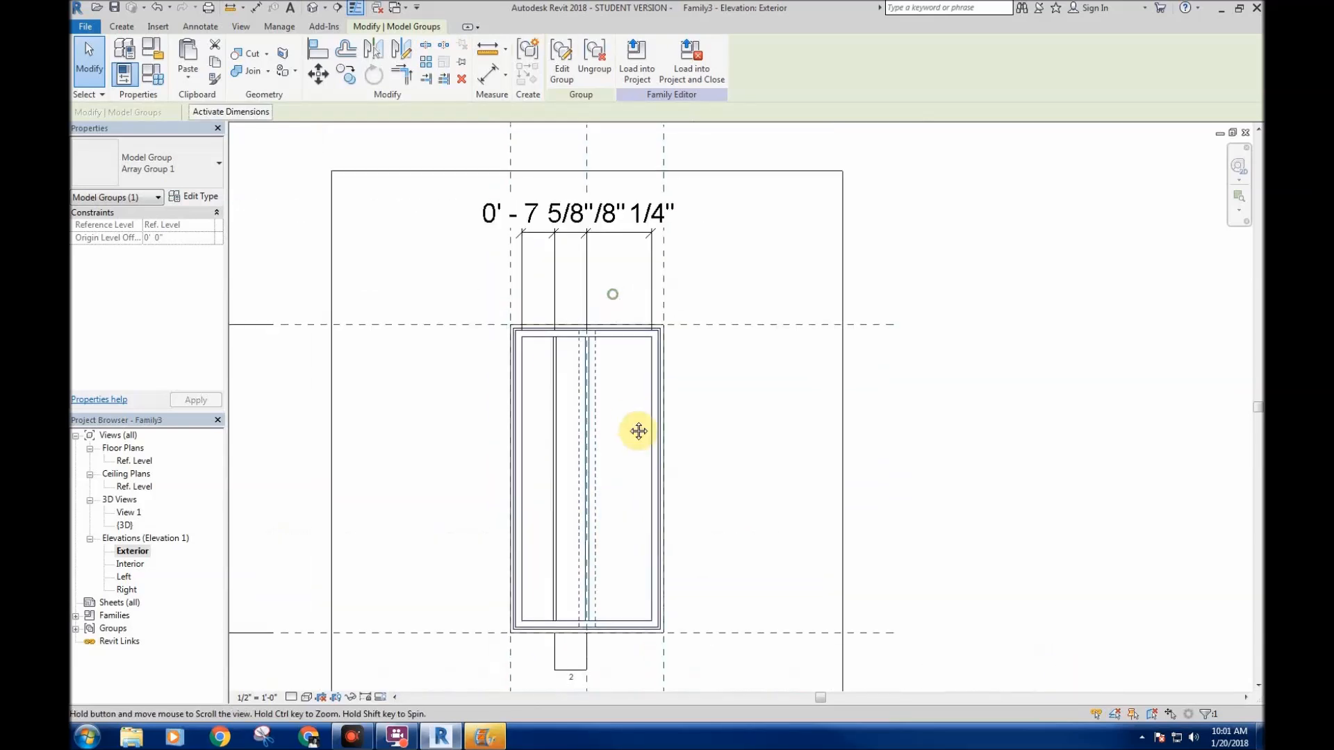
pyautogui.moveTo(626, 429); pyautogui.dragTo(621, 372, button='middle')
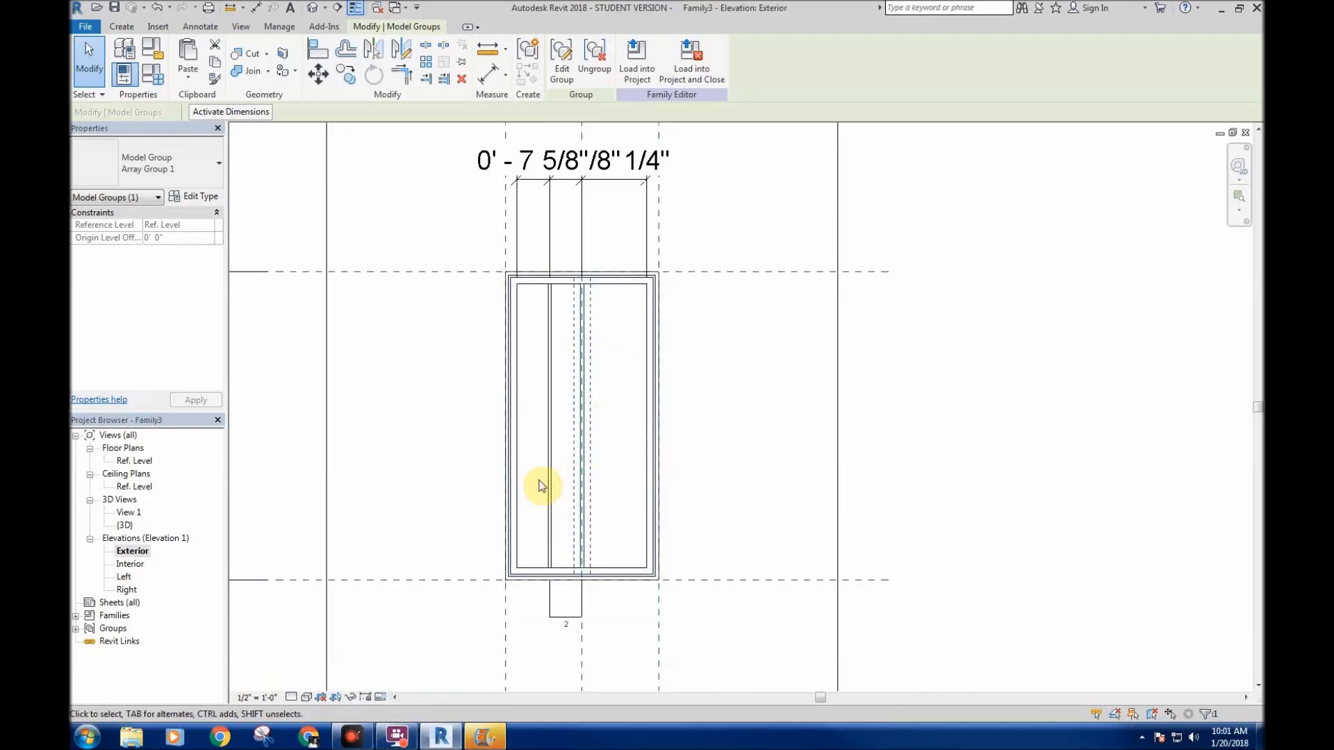
pyautogui.moveTo(603, 435); pyautogui.dragTo(616, 425, button='middle')
pyautogui.click(632, 407)
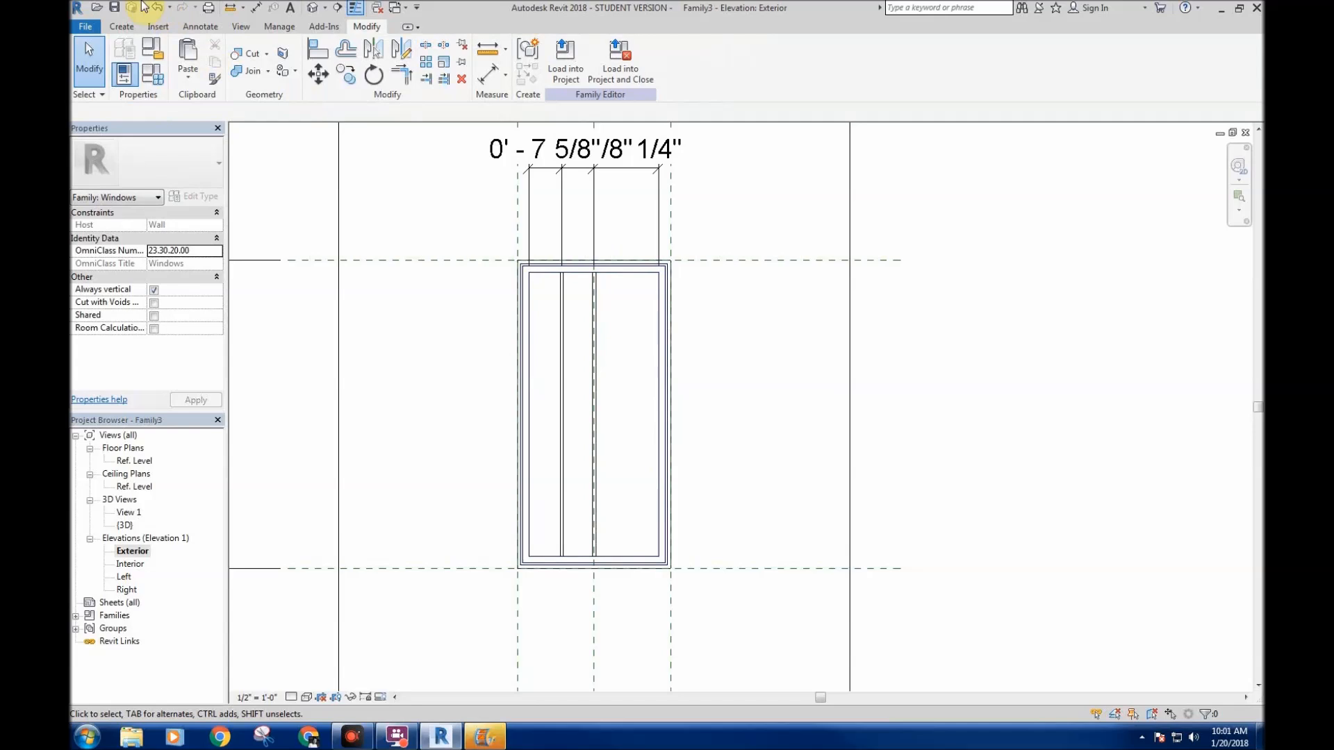
# - Delete the muntin dimension string above the window
pyautogui.click(596, 168)
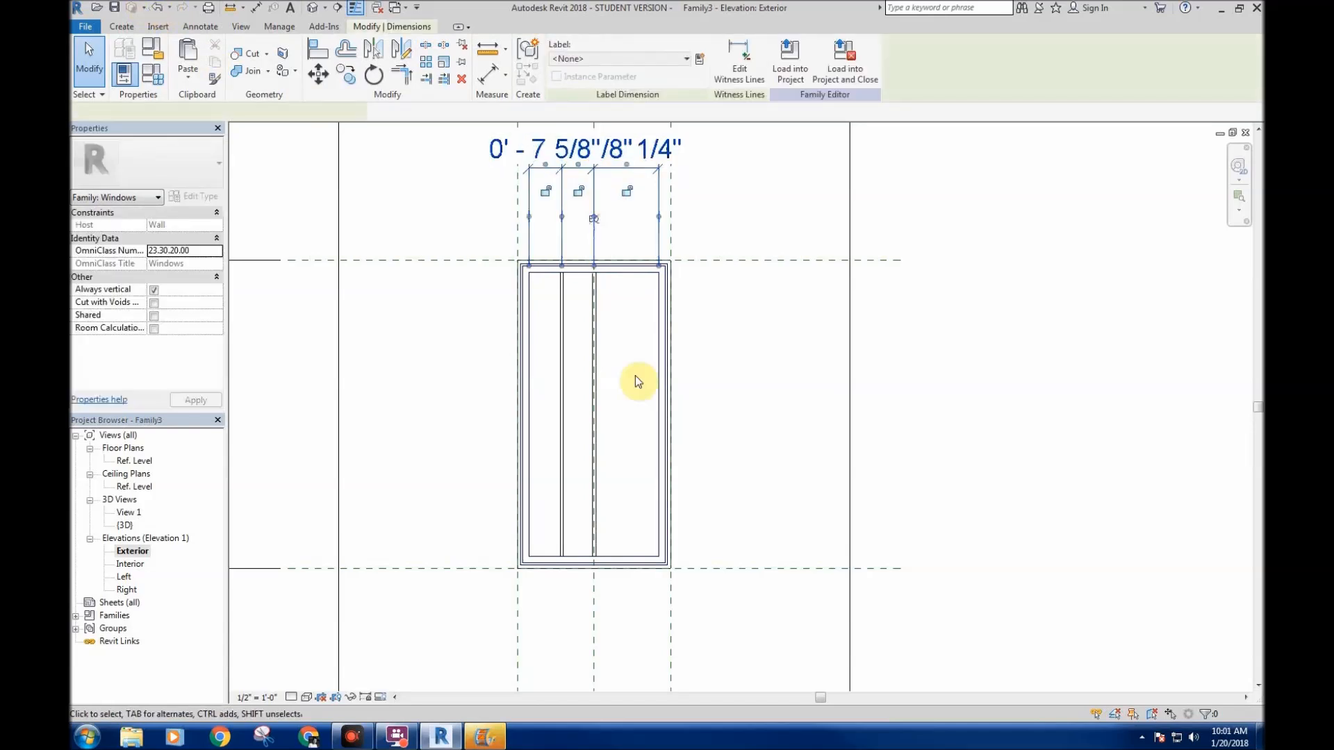
pyautogui.click(590, 387)
pyautogui.moveTo(593, 459); pyautogui.dragTo(612, 359, button='middle')
pyautogui.scroll(2, 603, 507)
pyautogui.moveTo(685, 481); pyautogui.dragTo(679, 510, button='middle')
pyautogui.click(672, 372)
pyautogui.scroll(-1, 671, 365)
pyautogui.moveTo(669, 360); pyautogui.dragTo(653, 432, button='middle')
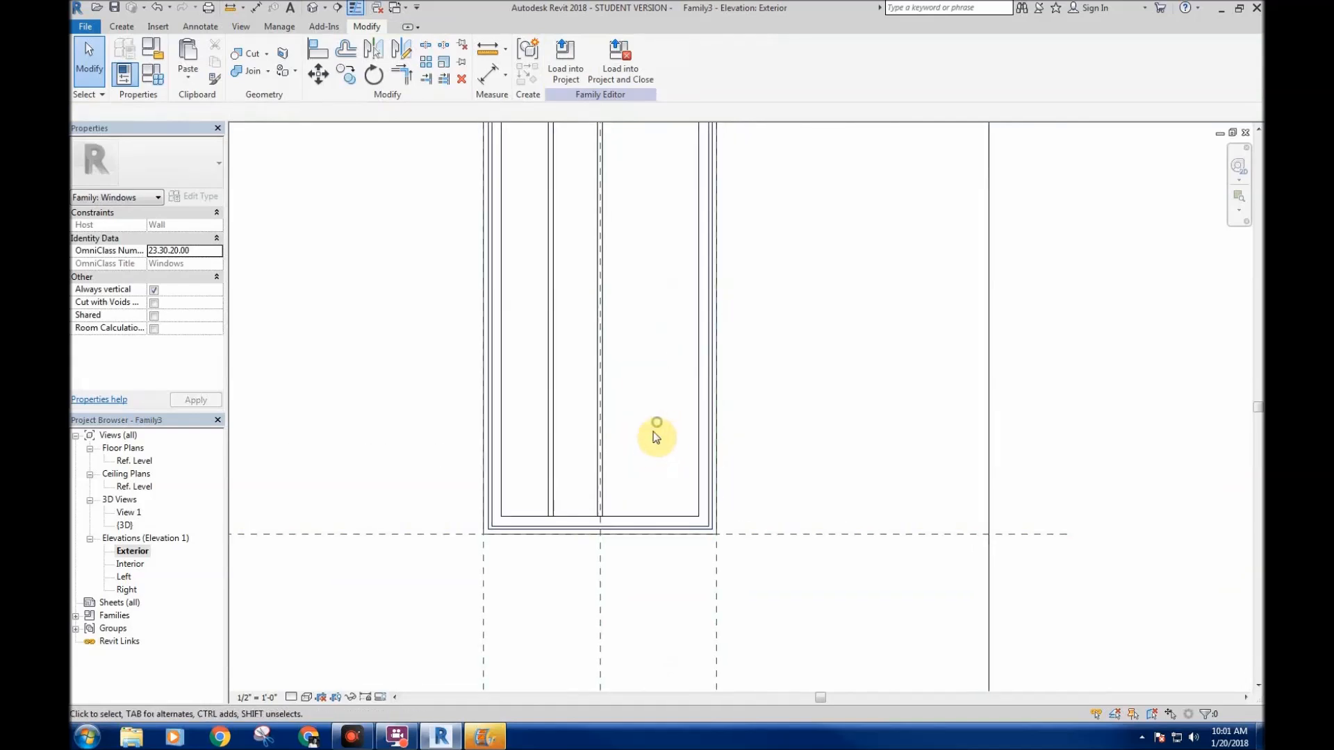
# - Dimension from the frame's left inner edge through both muntin centers to the right inner edge below the window, and constrain the segments as equal
pyautogui.press('i')
pyautogui.click(502, 406)
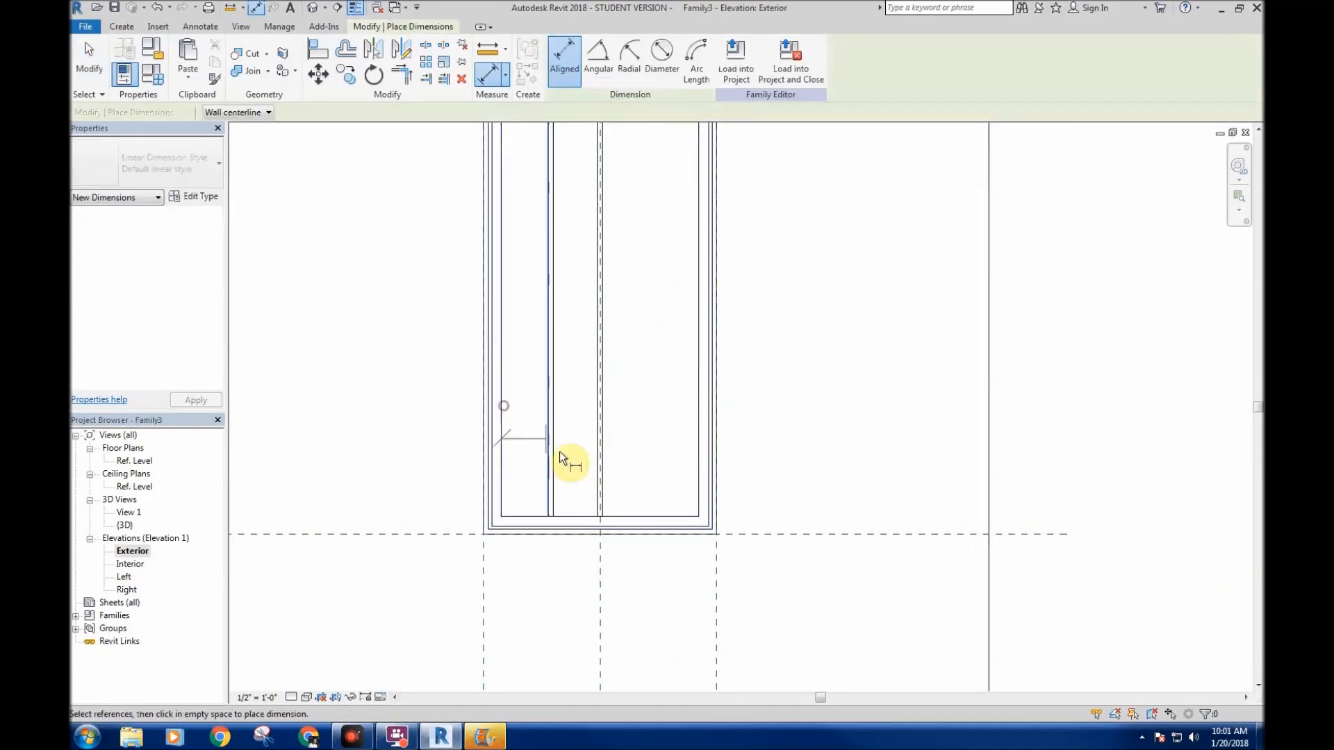
pyautogui.click(553, 460)
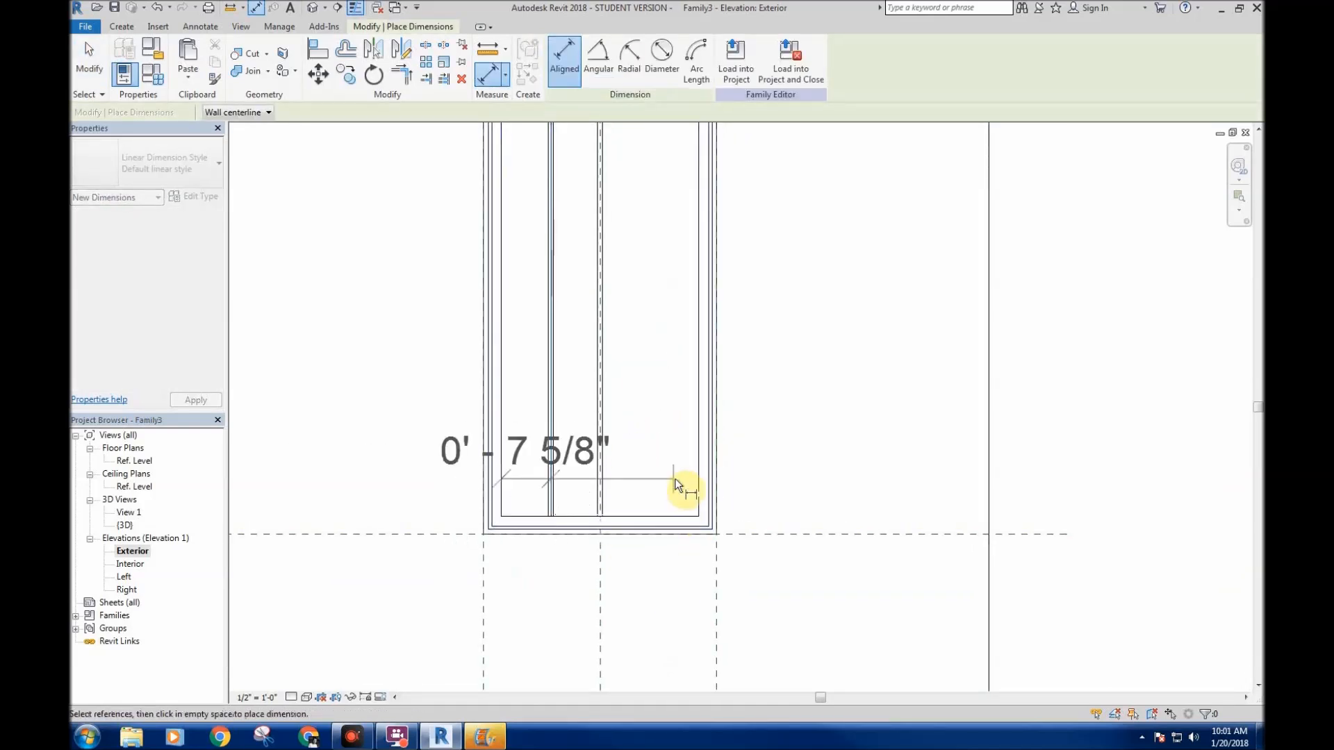
pyautogui.click(602, 486)
pyautogui.click(706, 478)
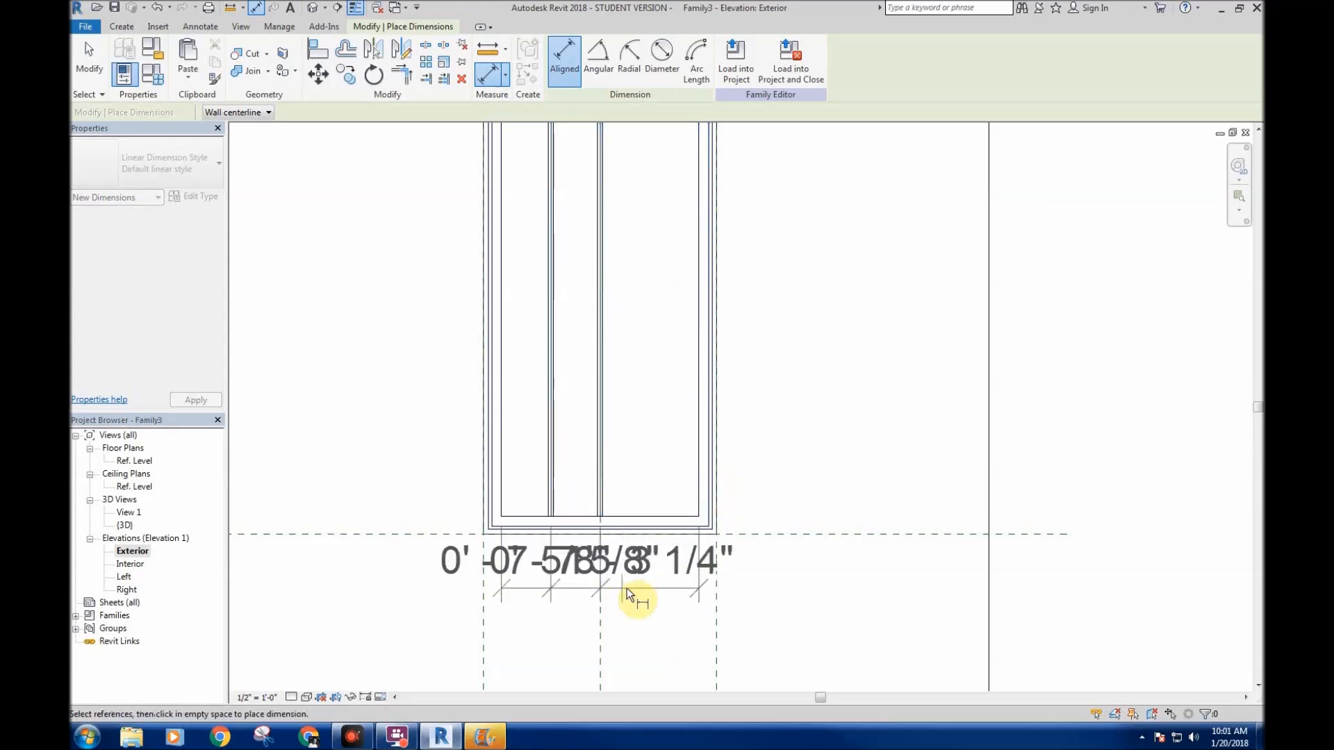
pyautogui.click(641, 602)
pyautogui.click(603, 678)
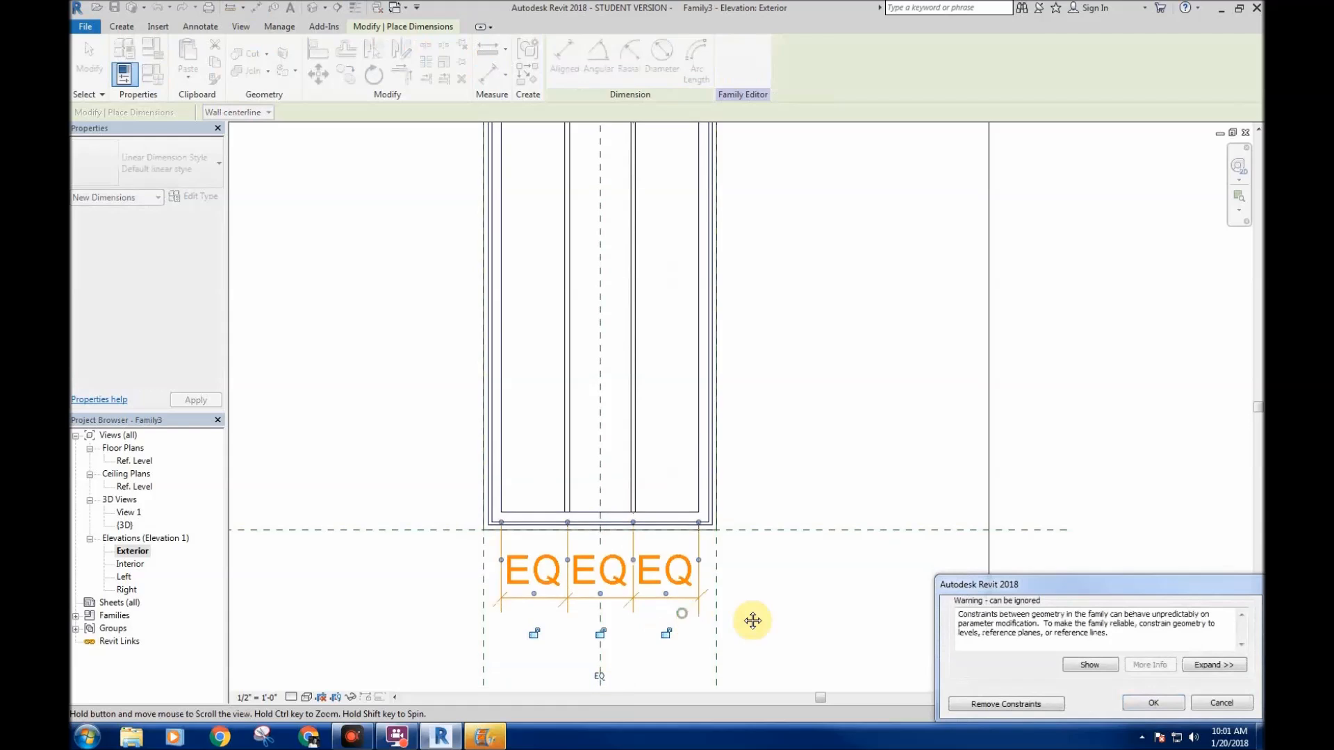
pyautogui.click(1153, 703)
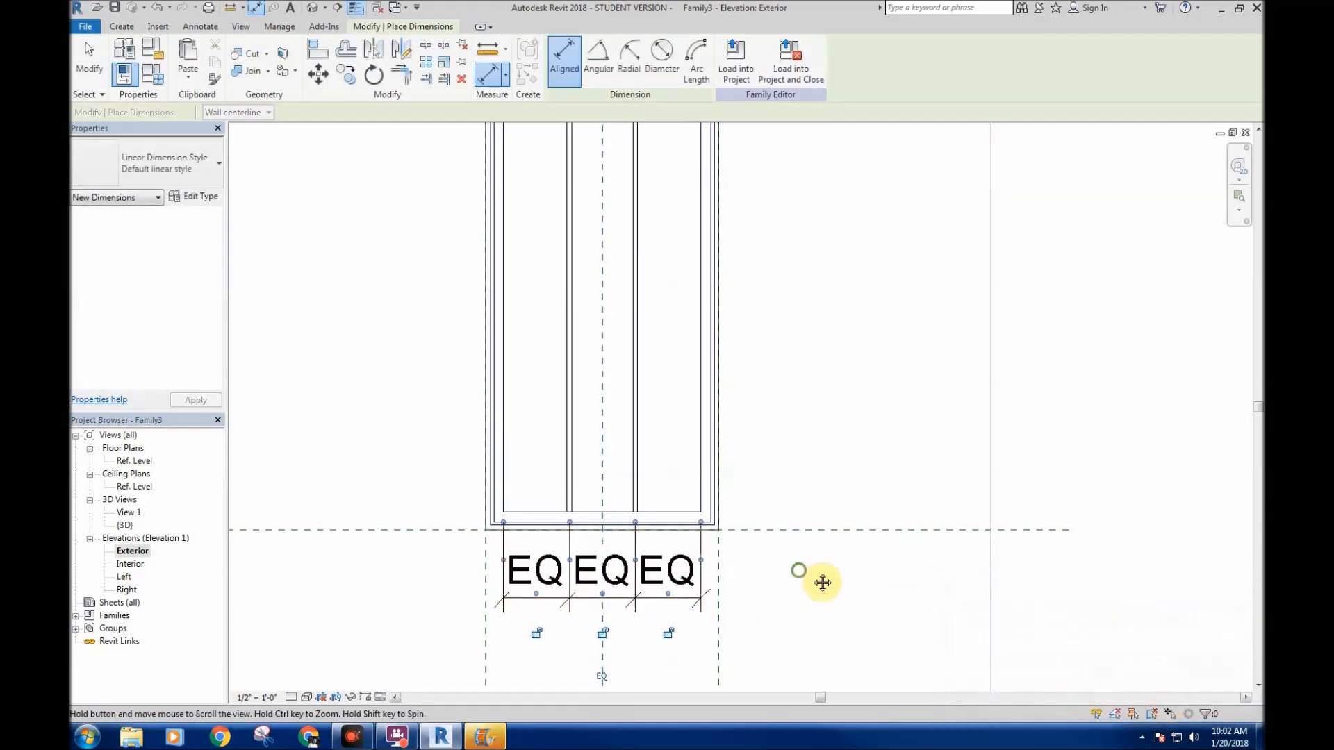
pyautogui.press('Escape')
pyautogui.press('Escape')
# - Move the equal dimension string farther down, away from the window's lower edge
pyautogui.click(656, 495)
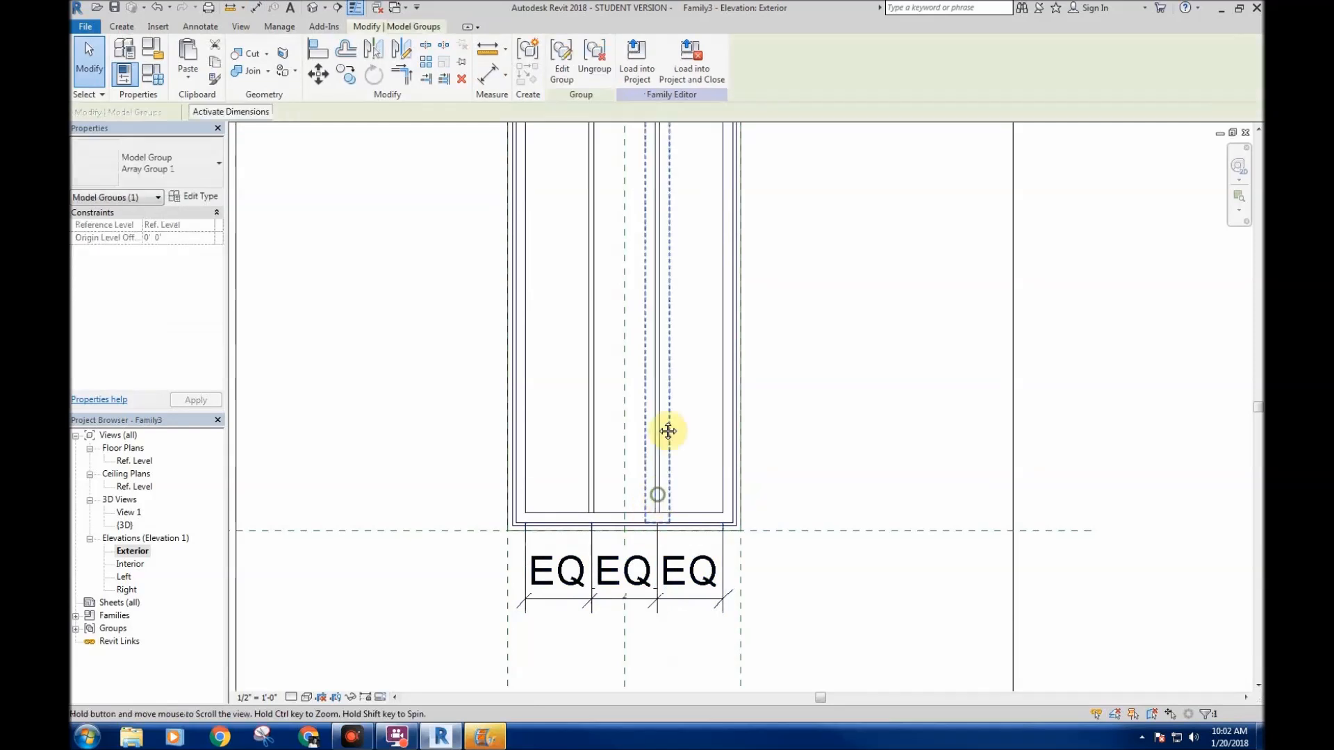
pyautogui.scroll(5, 642, 487)
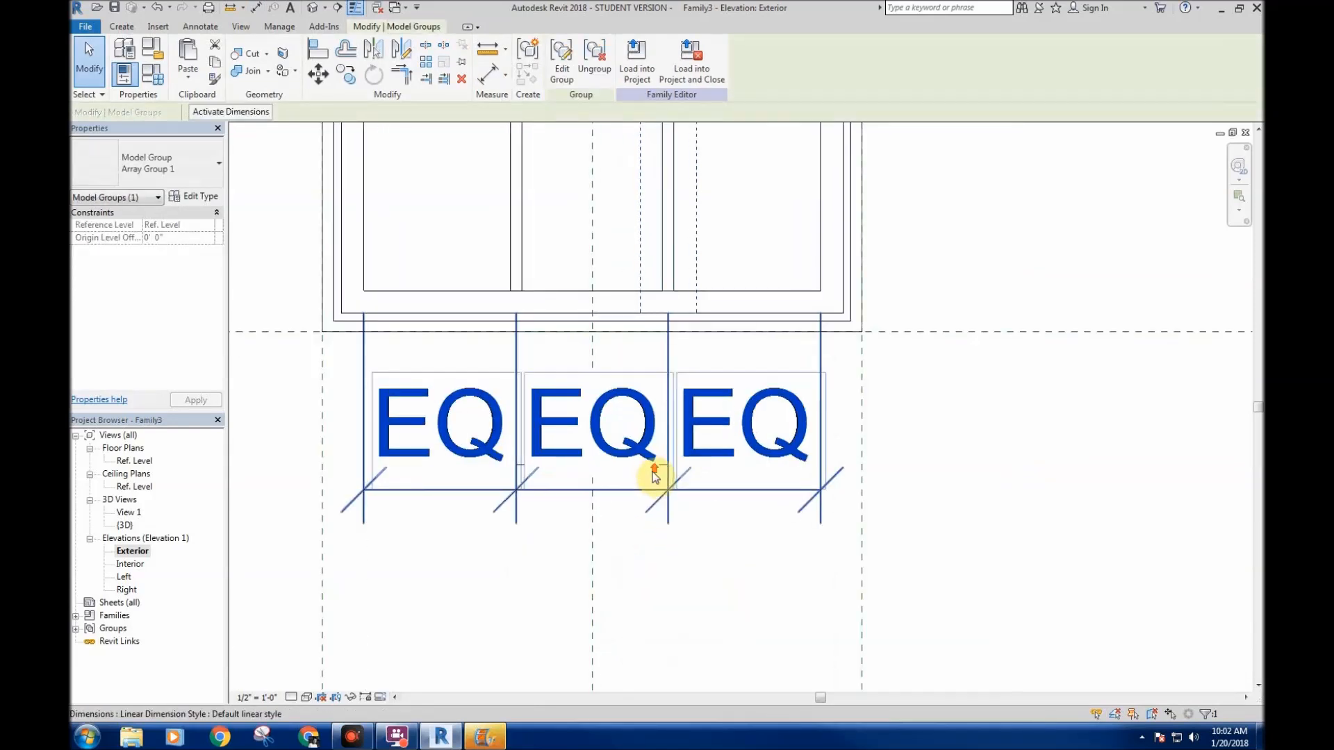
pyautogui.click(665, 502)
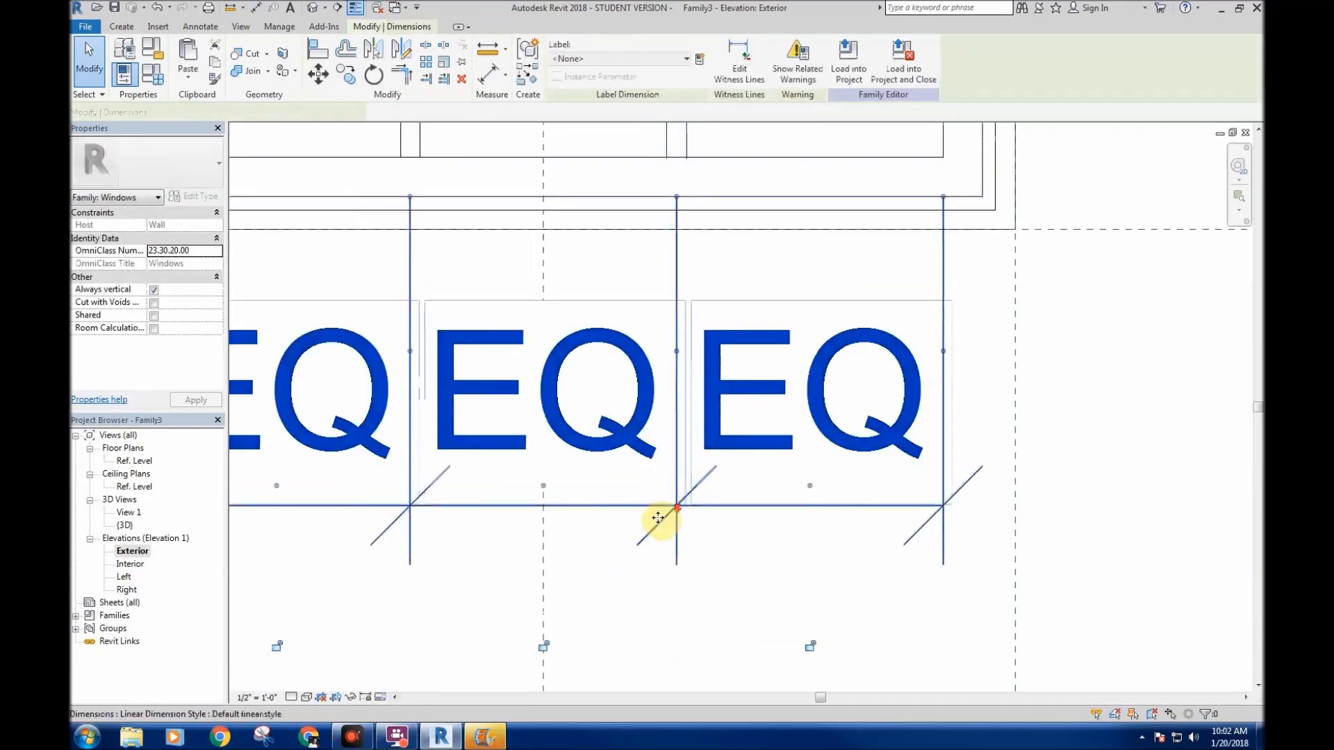
pyautogui.scroll(-5, 665, 514)
pyautogui.moveTo(680, 734); pyautogui.dragTo(681, 736)
pyautogui.click(789, 543)
pyautogui.scroll(2, 630, 414)
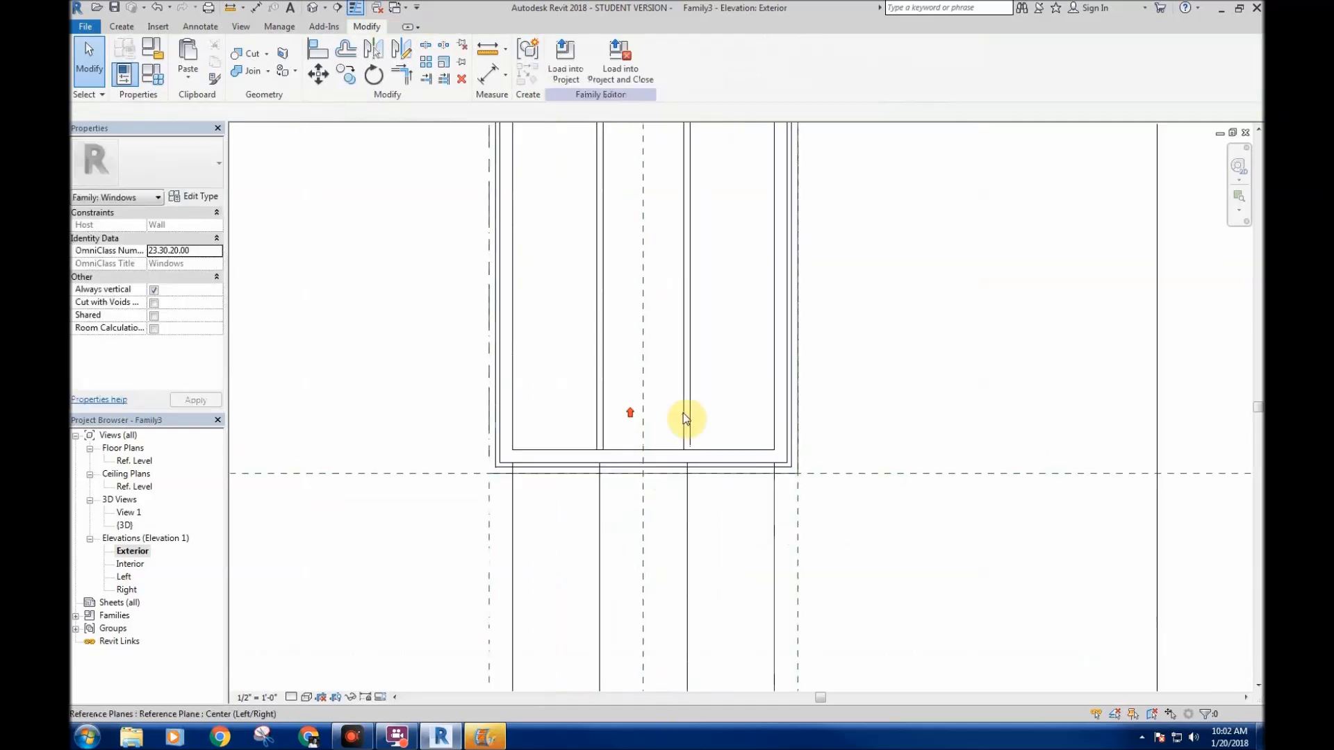
# - Label the muntin array's count with a new instance family parameter named Number of Muntins (Vertical)
pyautogui.click(682, 414)
pyautogui.click(663, 547)
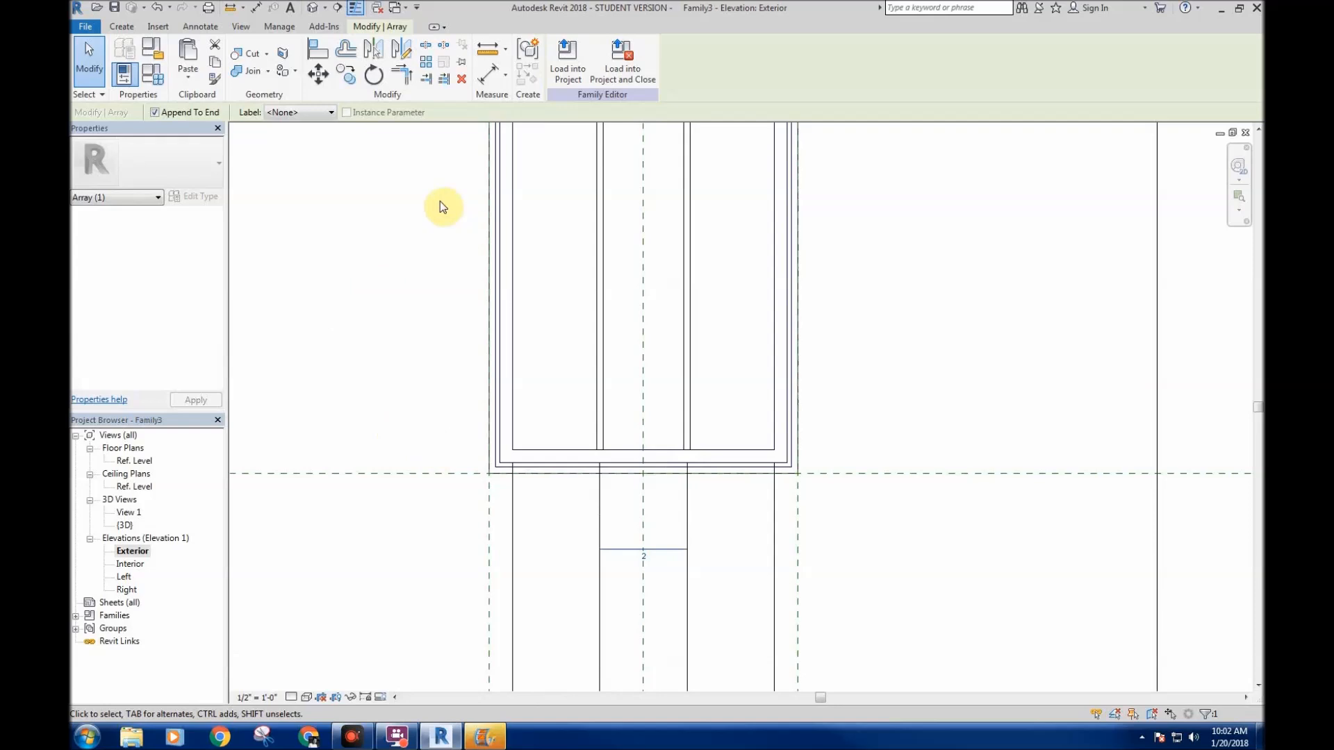
pyautogui.click(306, 112)
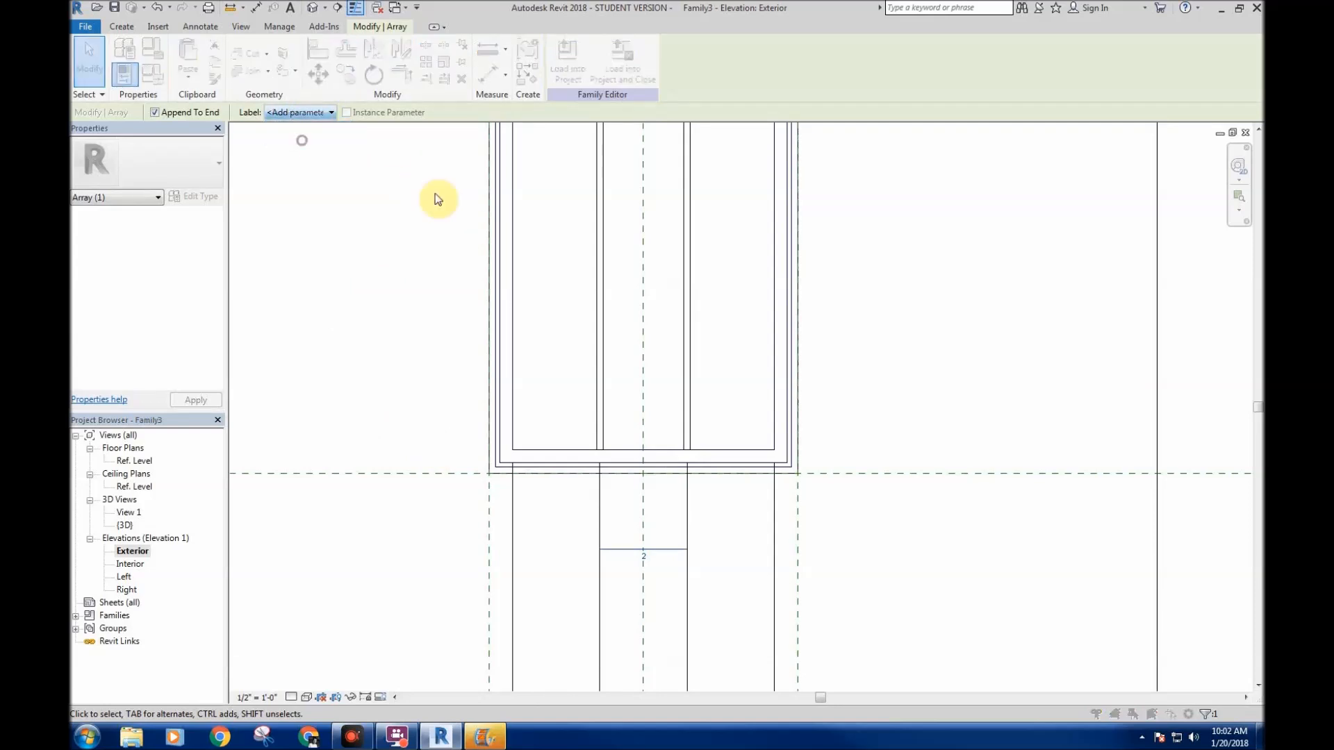
pyautogui.click(302, 138)
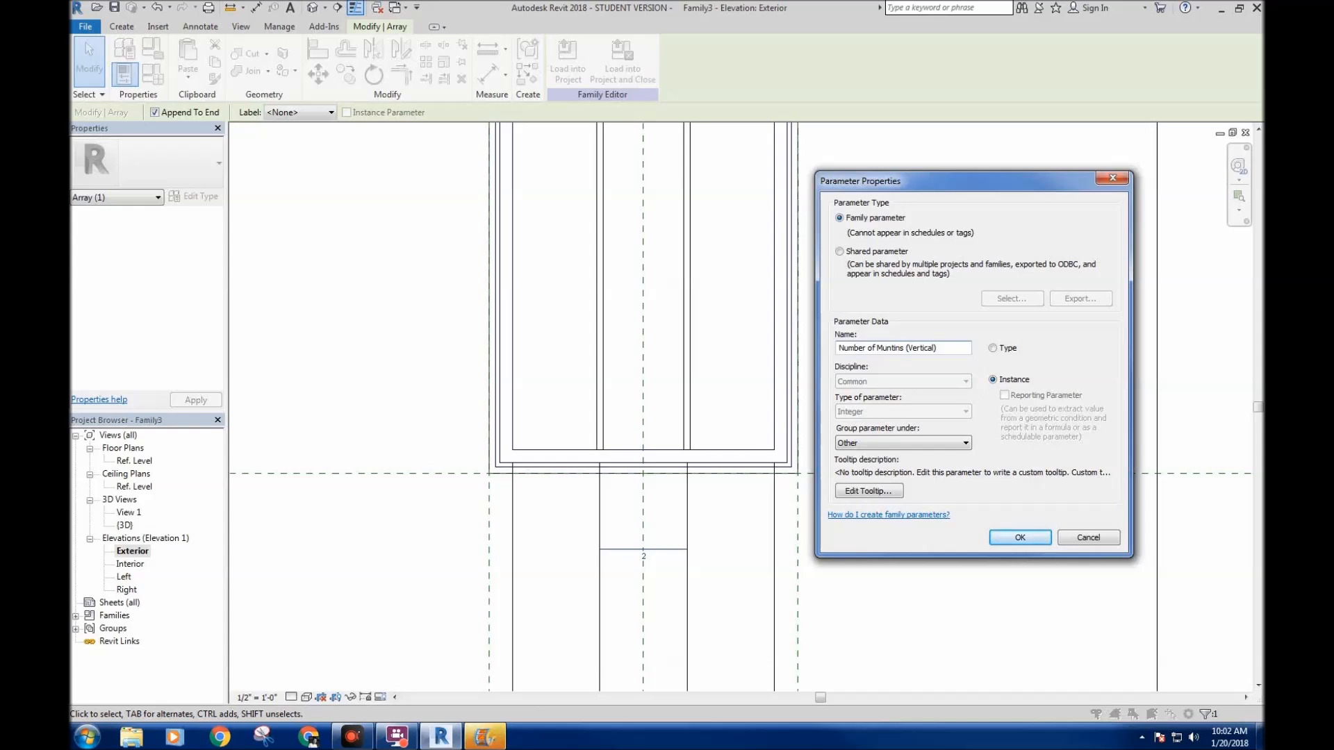
pyautogui.press('Return')
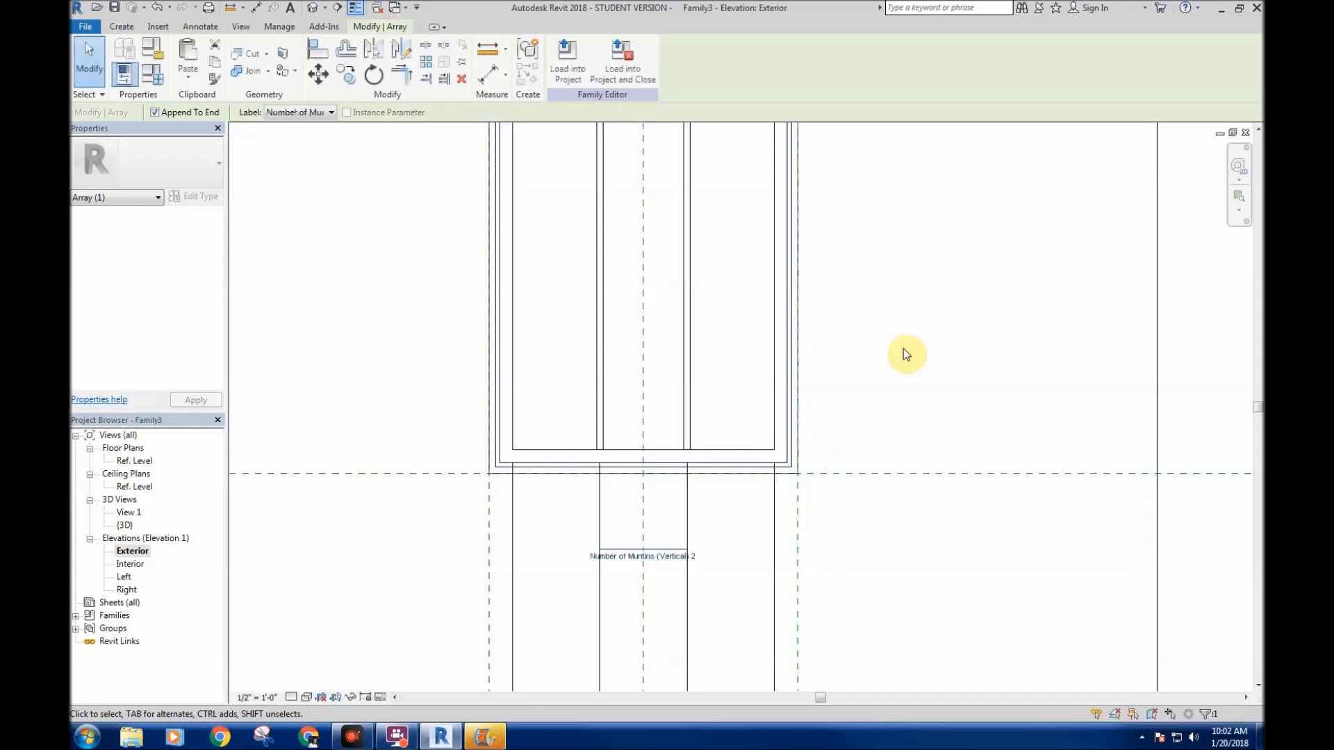
pyautogui.click(905, 333)
# - Test the Number of Muntins (Vertical) parameter in the family types with values 3 and 4
pyautogui.scroll(-2, 902, 283)
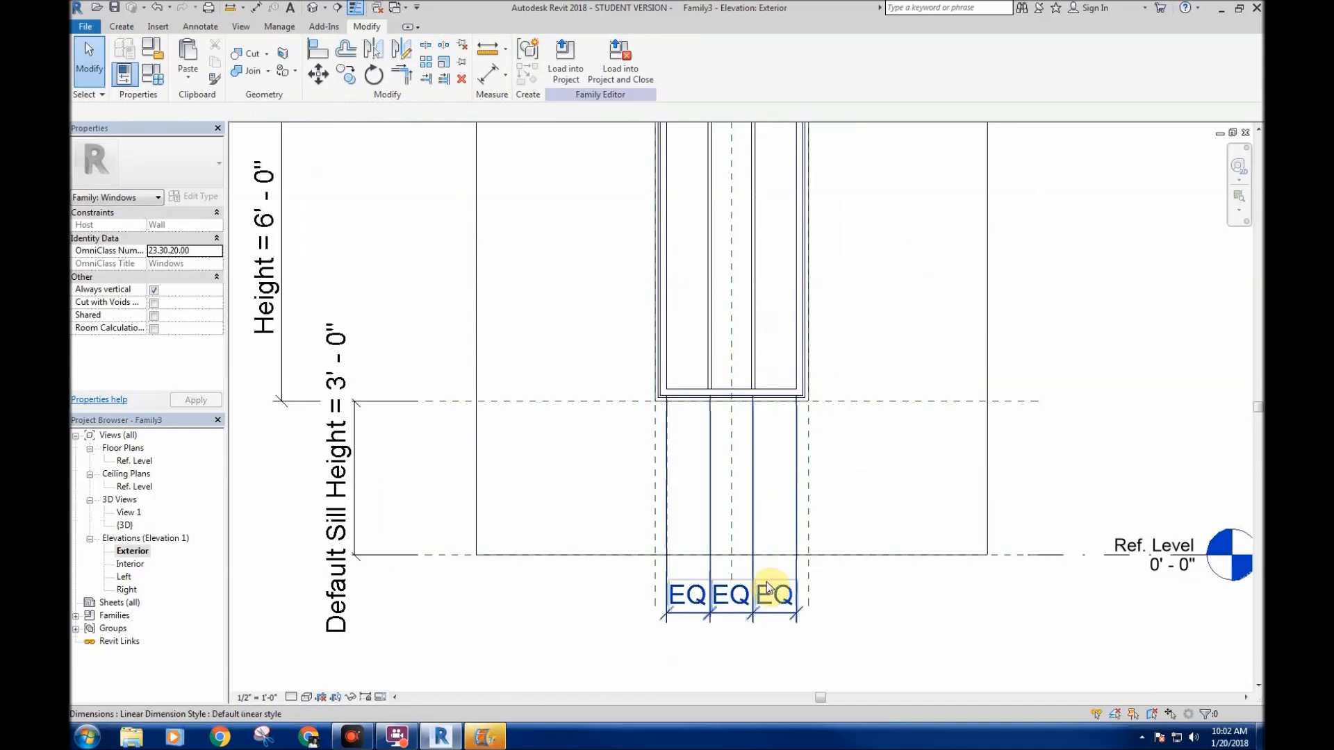
pyautogui.moveTo(735, 440); pyautogui.dragTo(690, 458, button='middle')
pyautogui.moveTo(468, 310); pyautogui.dragTo(436, 337, button='middle')
pyautogui.click(148, 76)
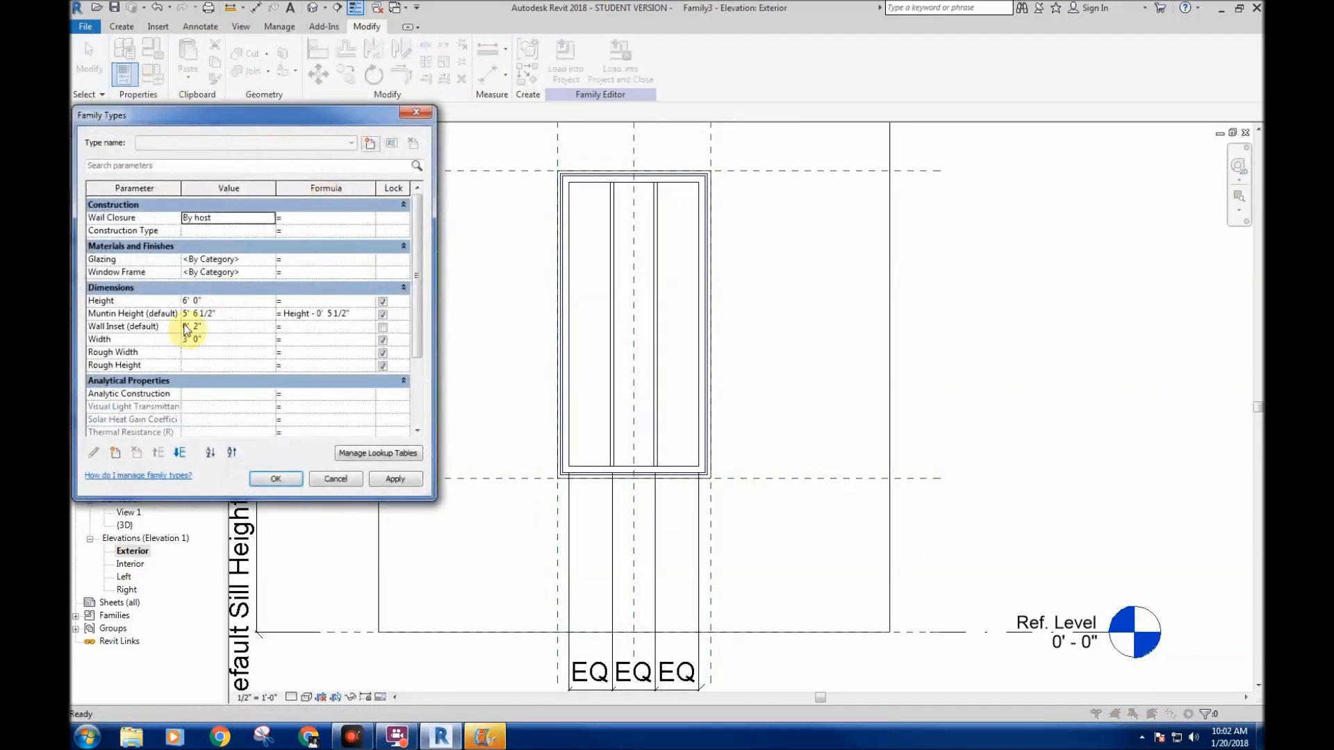
pyautogui.moveTo(421, 287); pyautogui.dragTo(416, 323)
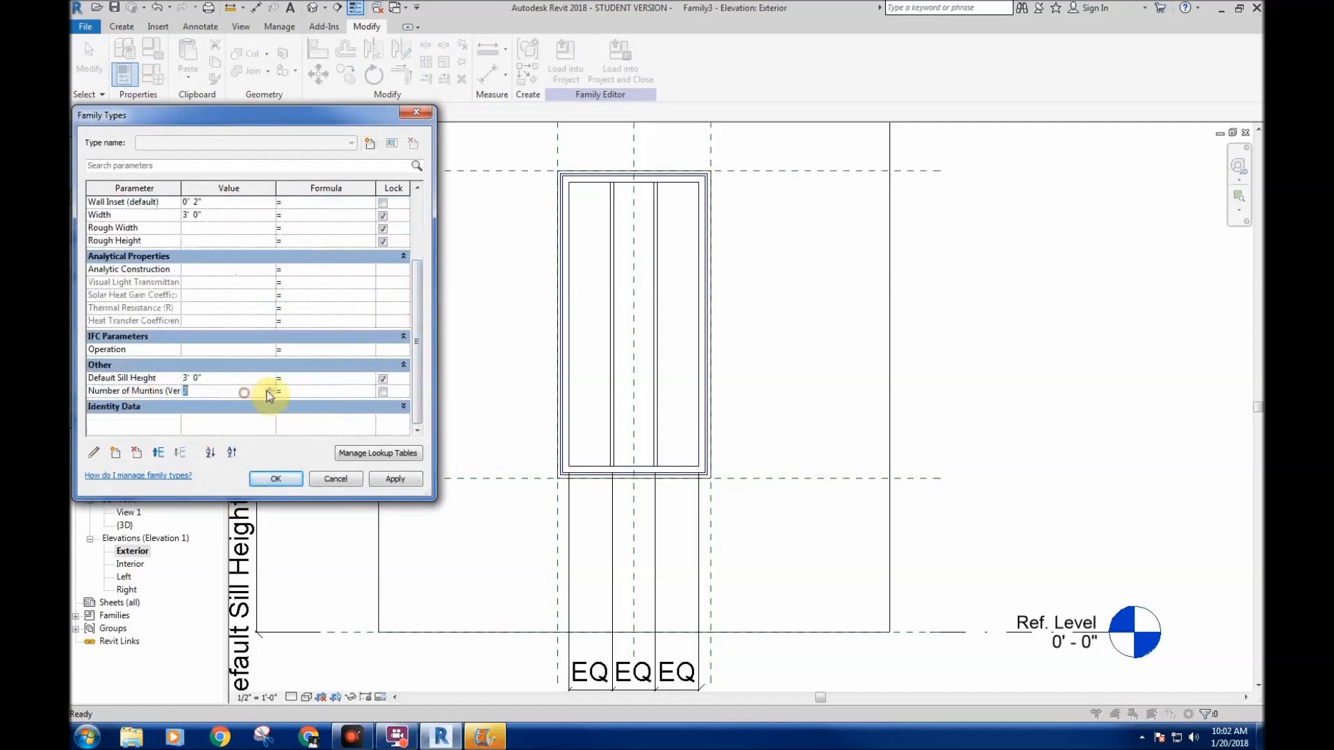
pyautogui.click(405, 484)
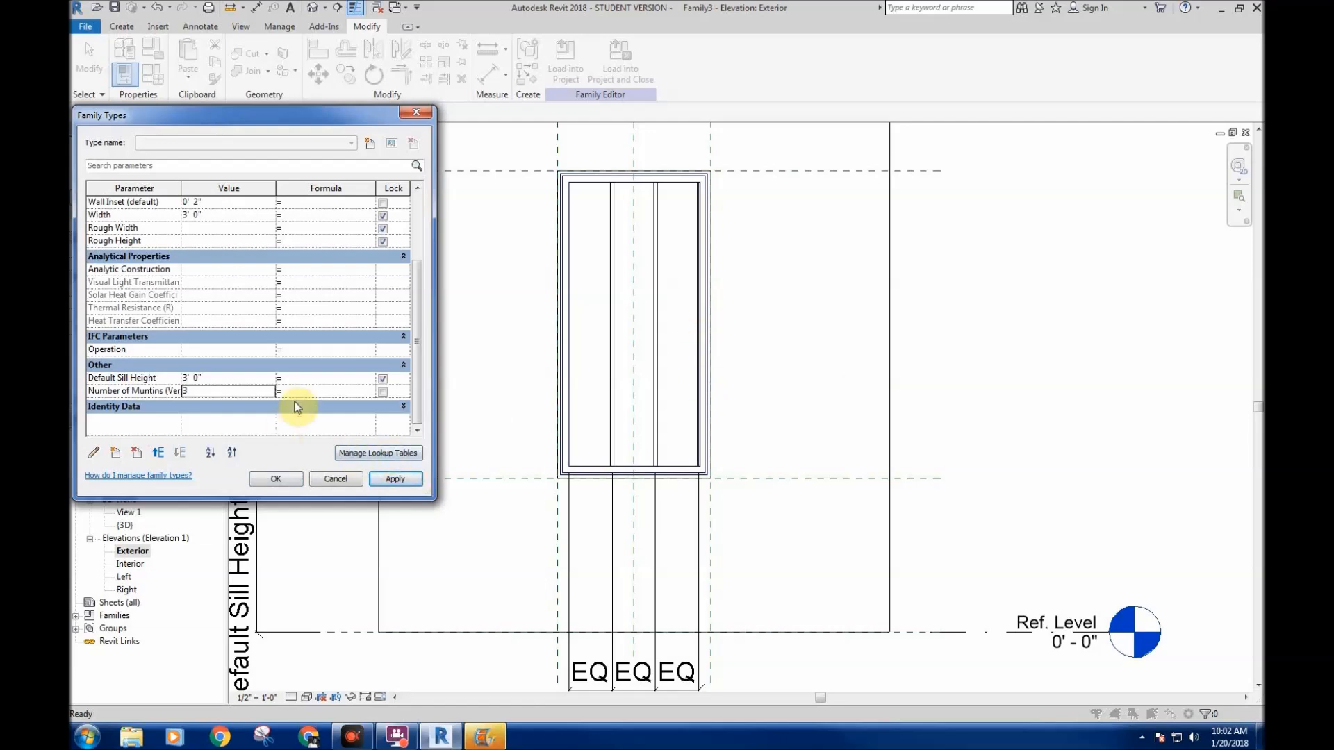
pyautogui.write('4')
pyautogui.click(393, 478)
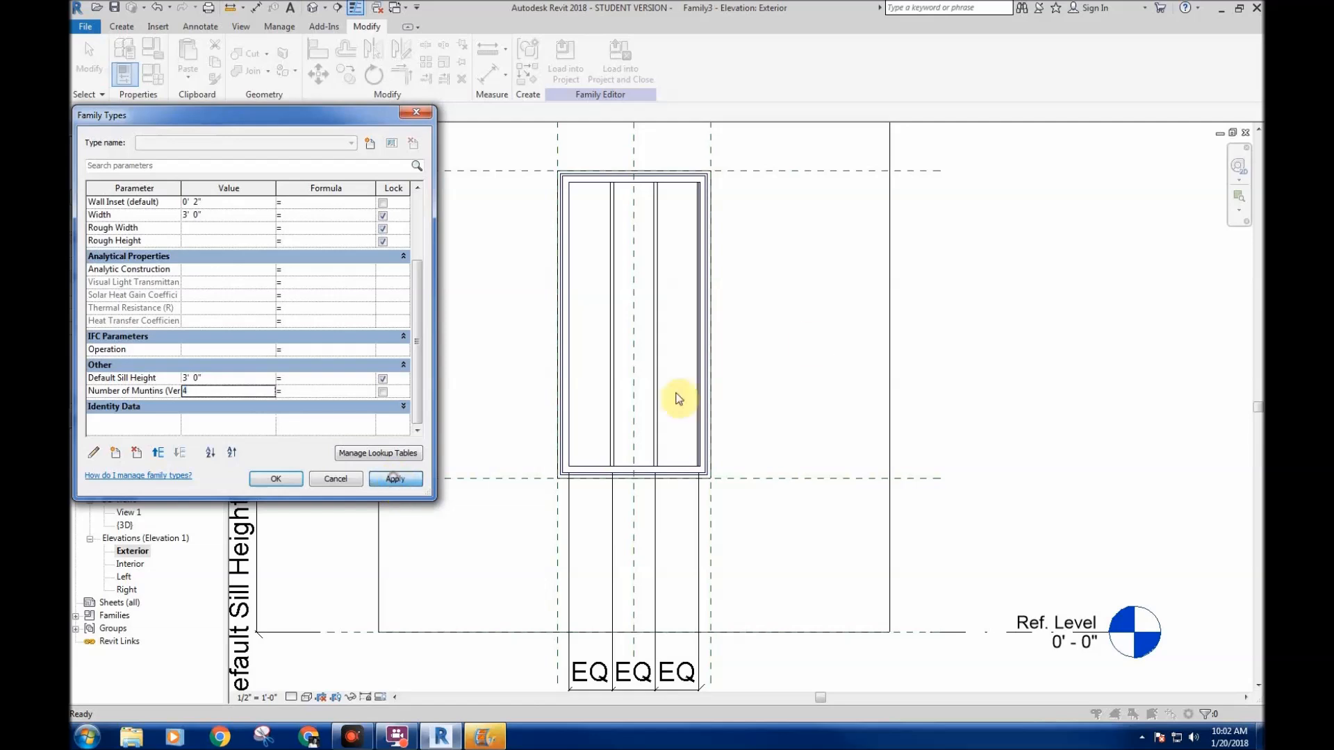
pyautogui.click(346, 480)
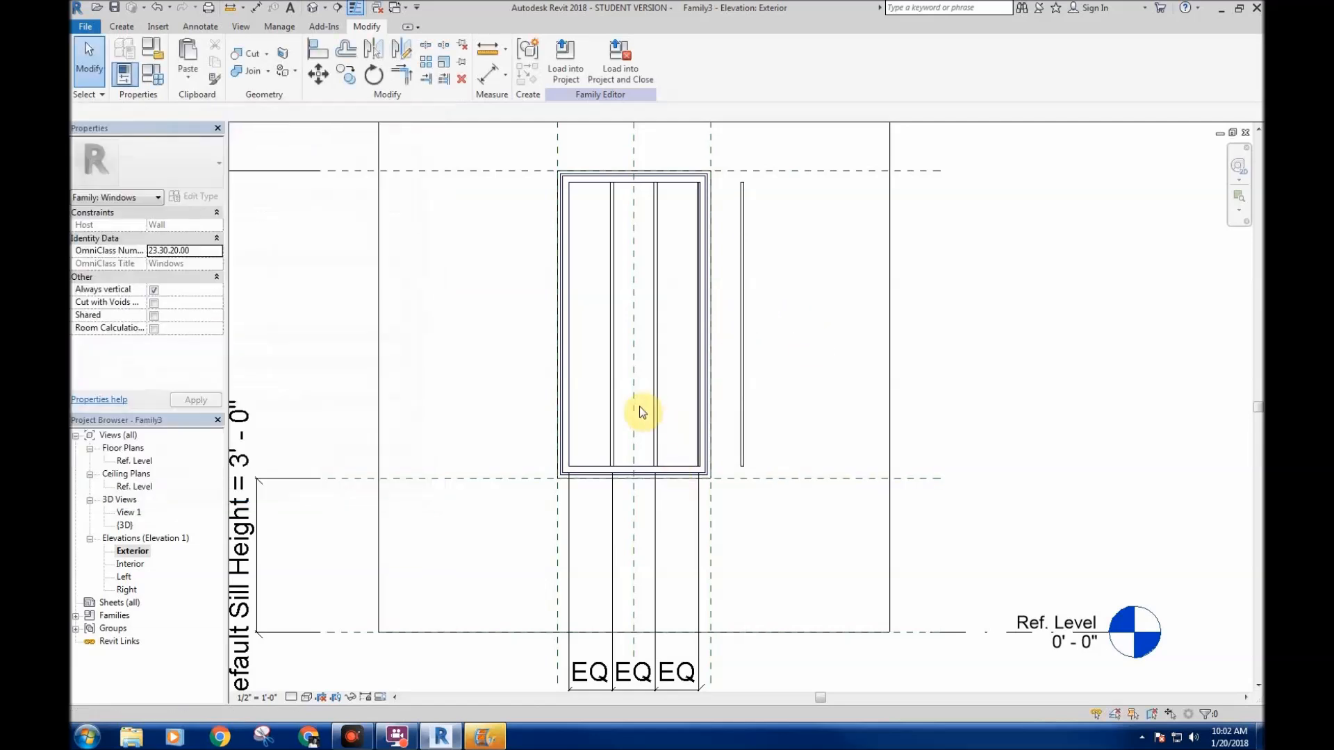
# - Undo the muntin count test and the array's count parameter label
pyautogui.click(741, 333)
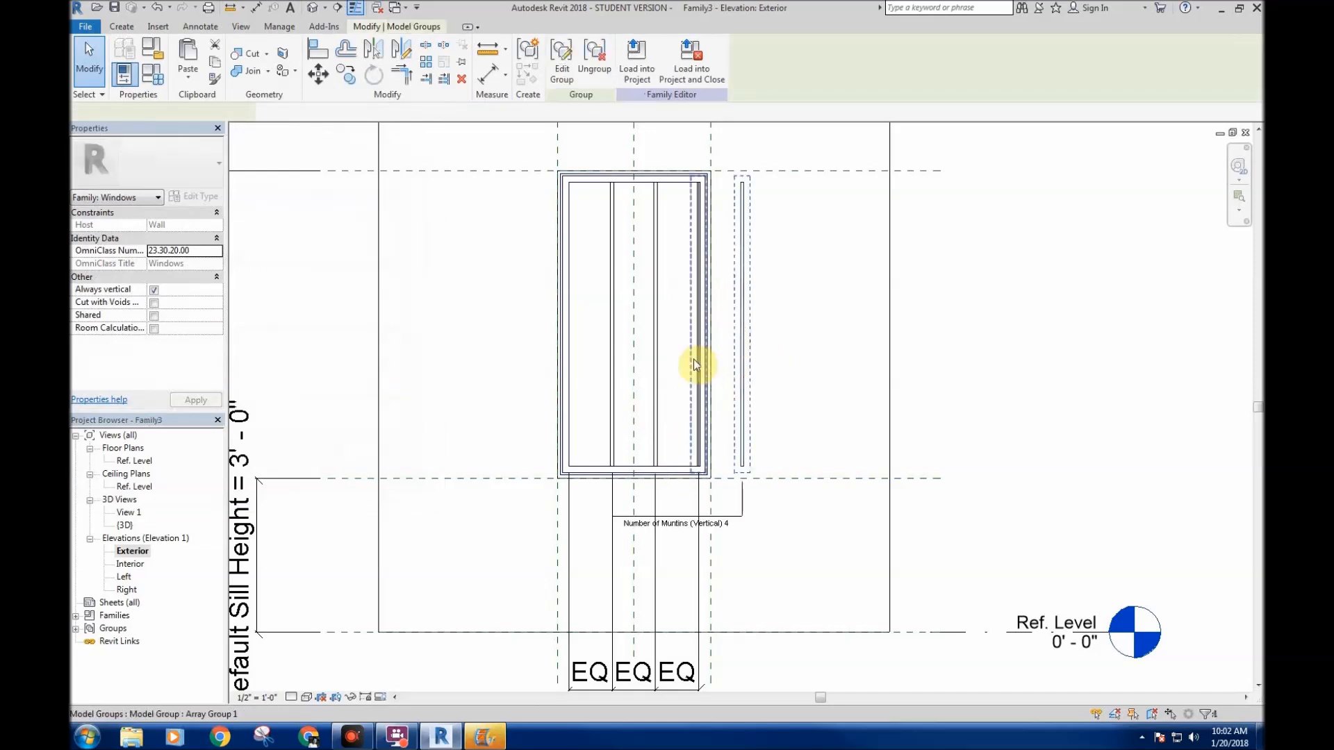
pyautogui.click(158, 8)
pyautogui.click(158, 7)
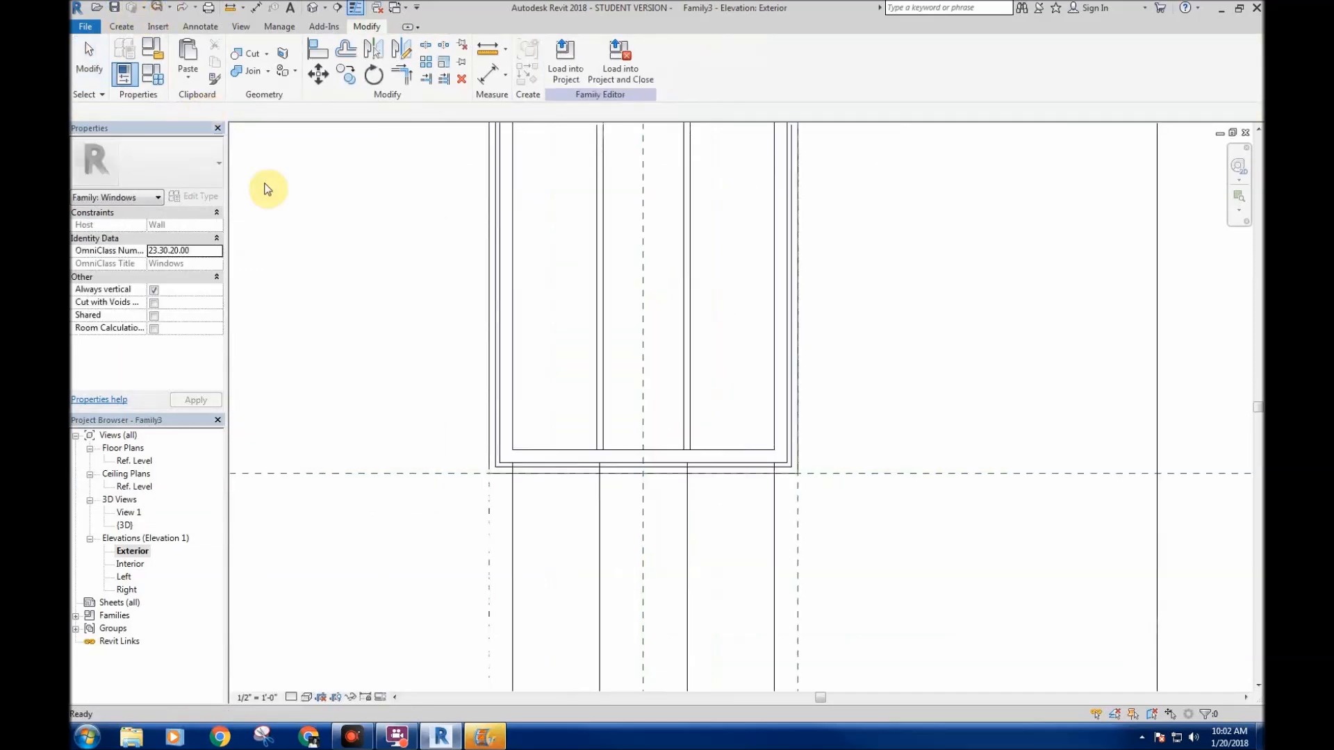
# - Delete the second muntin of the array and the leftover dimension string below the window
pyautogui.scroll(-2, 687, 389)
pyautogui.click(686, 385)
pyautogui.scroll(-2, 689, 386)
pyautogui.moveTo(693, 401); pyautogui.dragTo(686, 394, button='middle')
pyautogui.press('Delete')
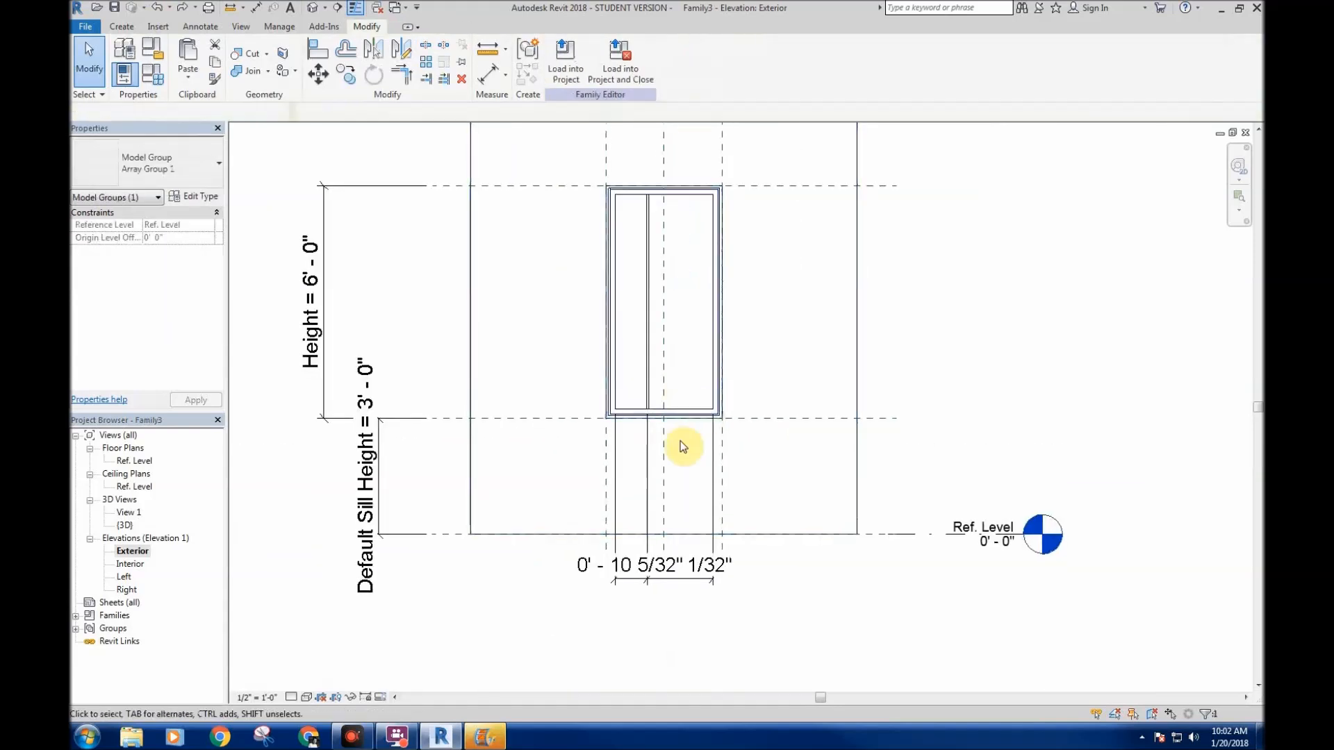
pyautogui.click(648, 366)
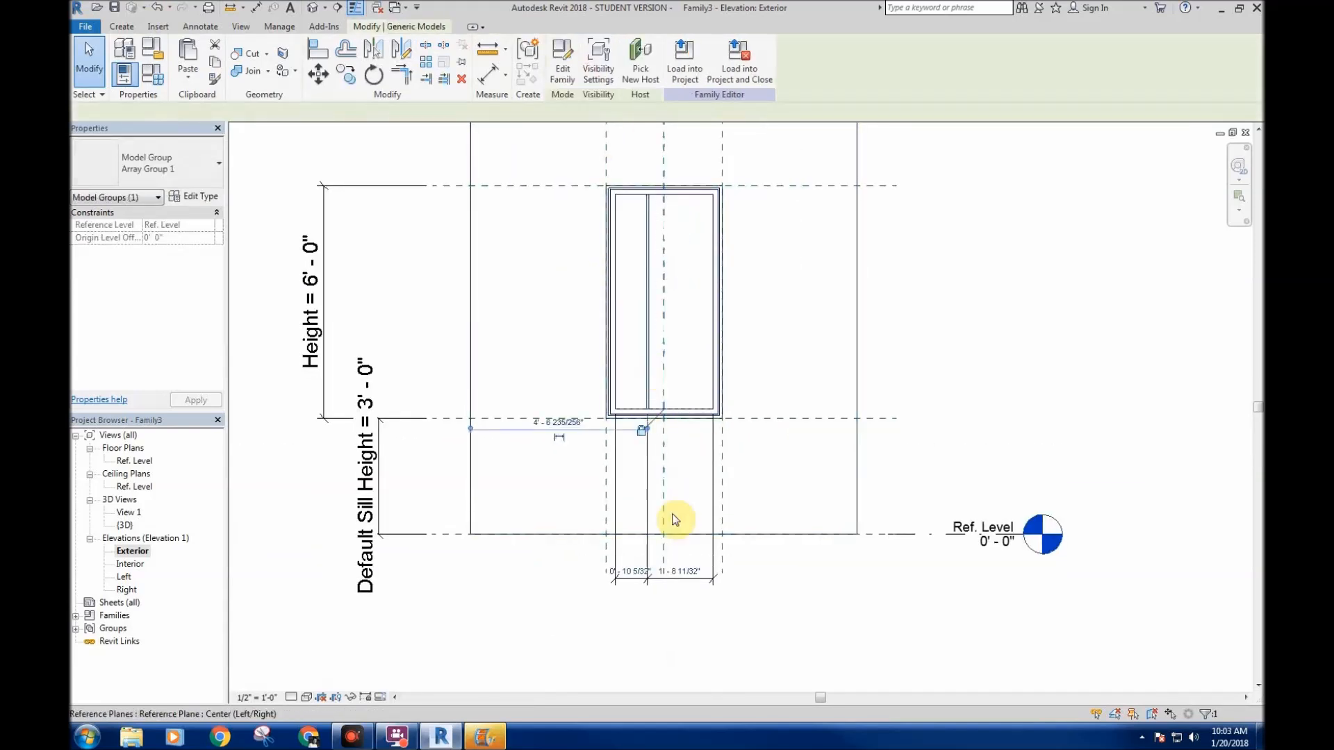
pyautogui.click(685, 584)
pyautogui.press('Delete')
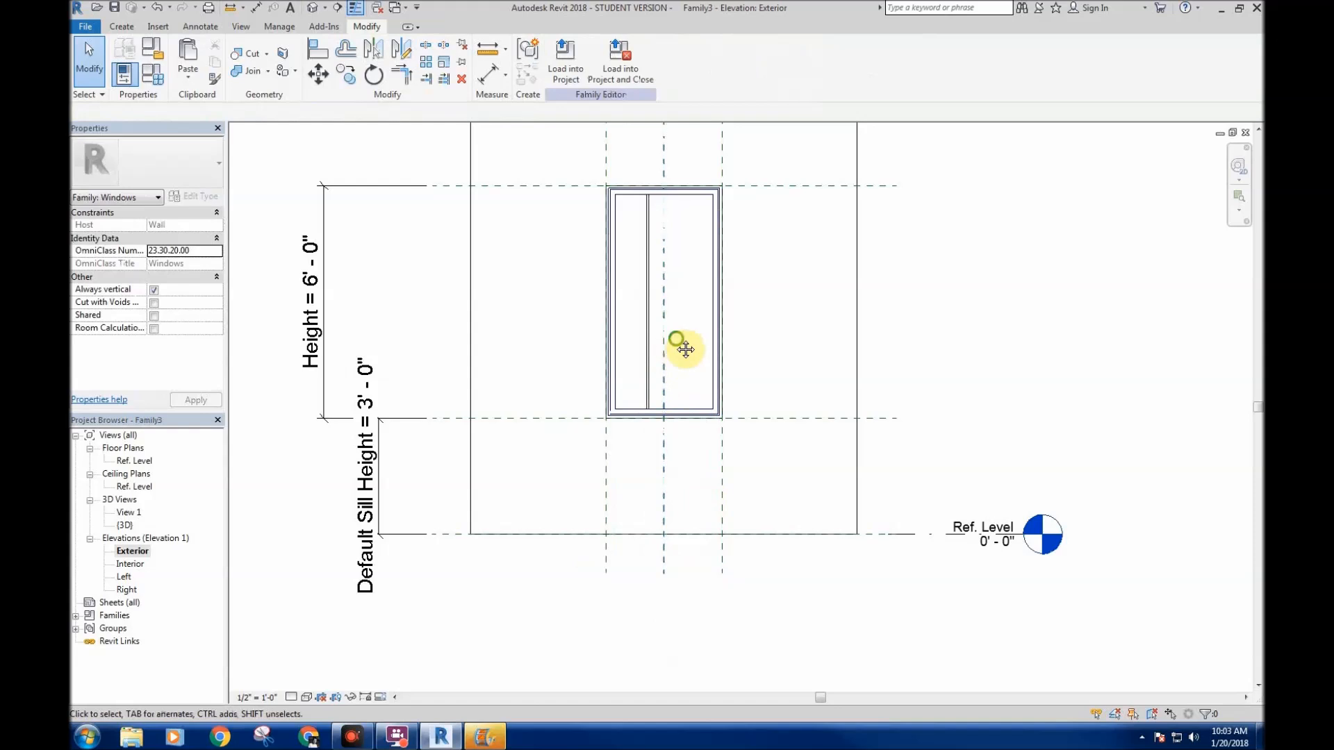
# - Center the remaining muntin by dimensioning from the frame's left inner edge through its center to the right inner edge with equal segments
pyautogui.scroll(5, 673, 339)
pyautogui.moveTo(611, 332); pyautogui.dragTo(558, 353, button='middle')
pyautogui.press('d')
pyautogui.press('i')
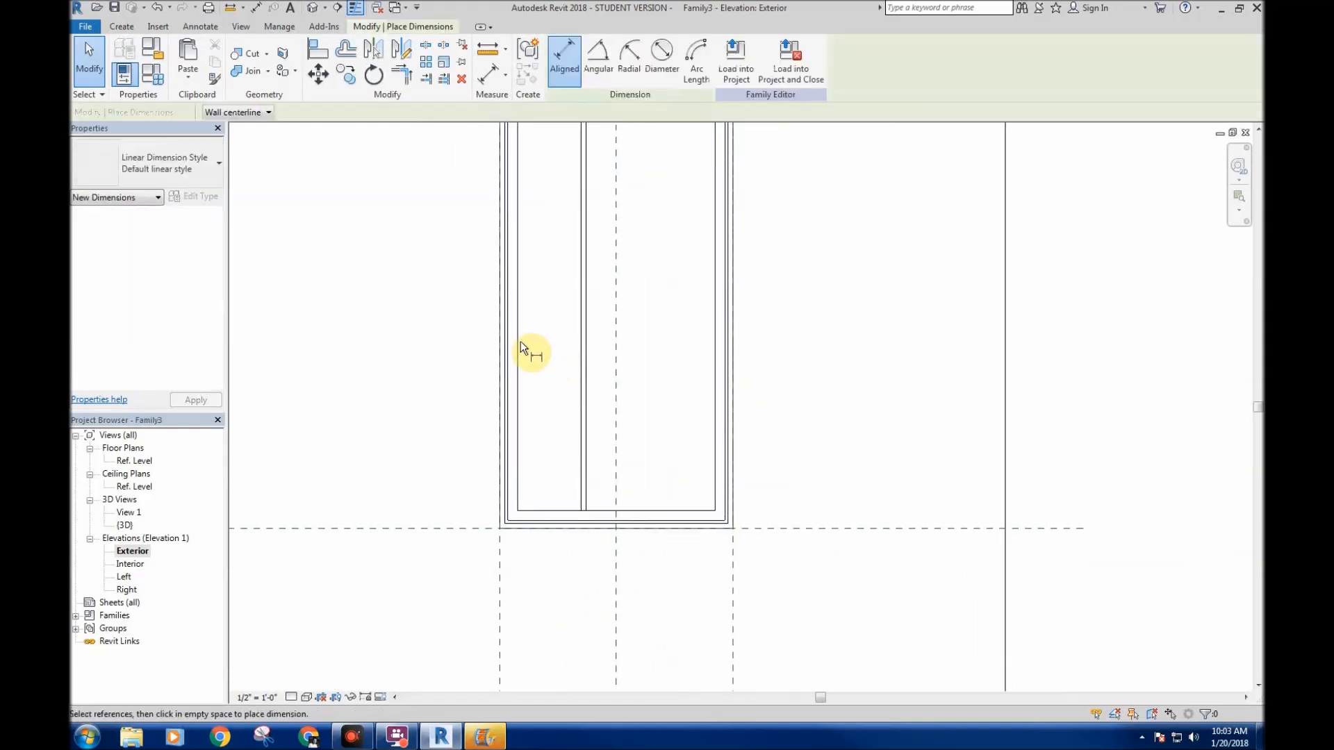
pyautogui.click(519, 340)
pyautogui.click(584, 340)
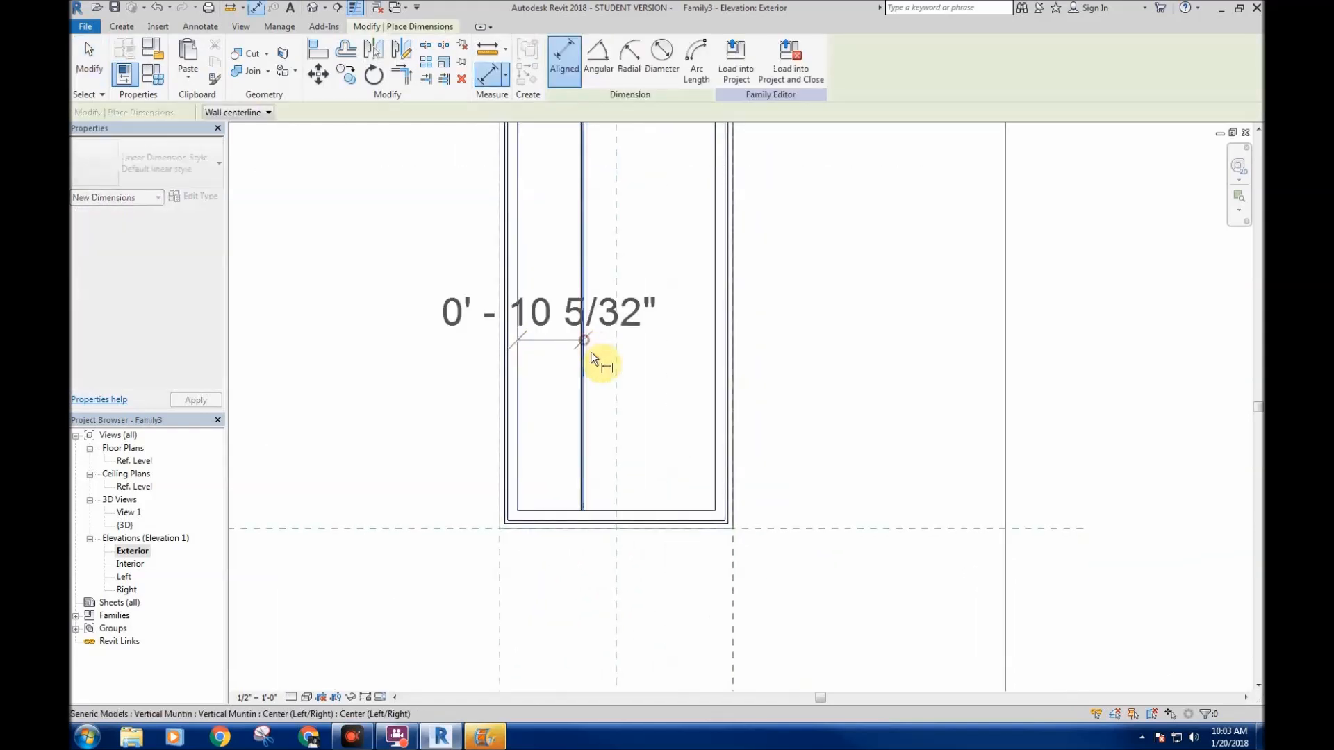
pyautogui.click(716, 354)
pyautogui.scroll(-3, 689, 625)
pyautogui.scroll(2, 677, 549)
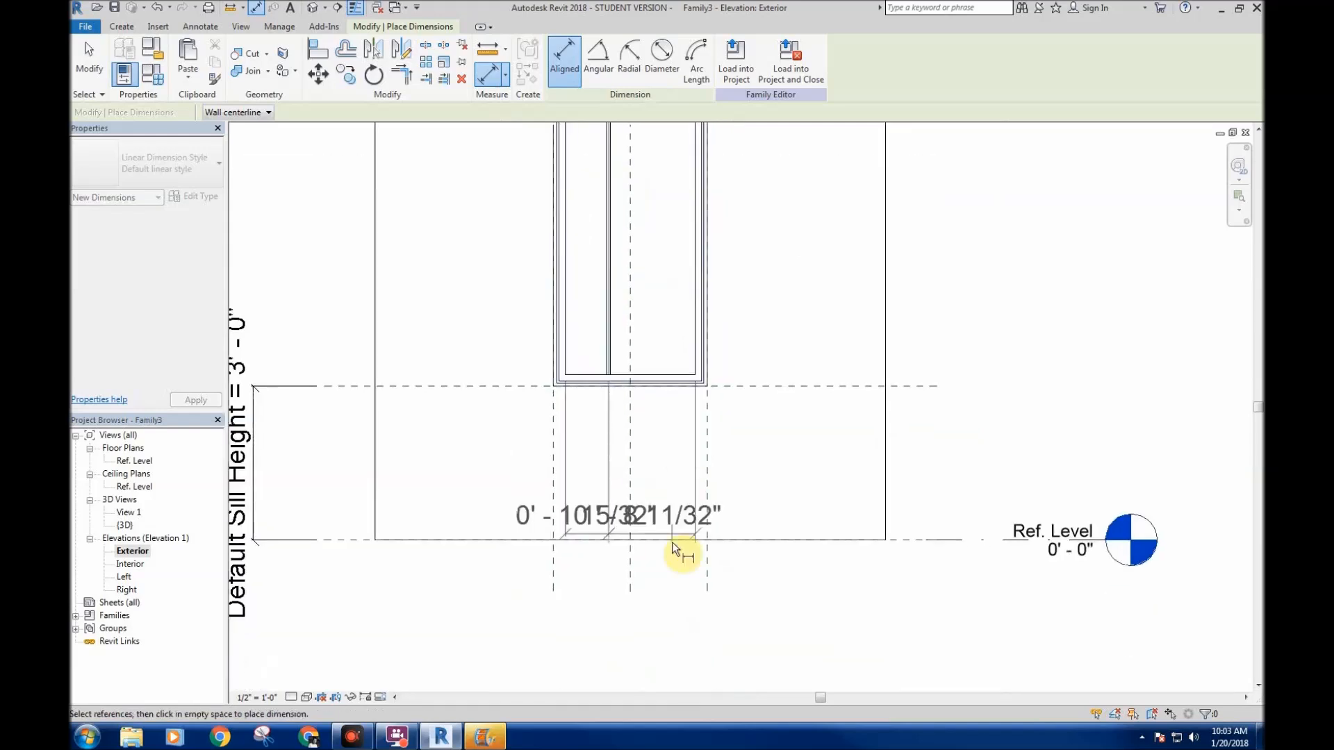
pyautogui.click(677, 625)
pyautogui.click(632, 673)
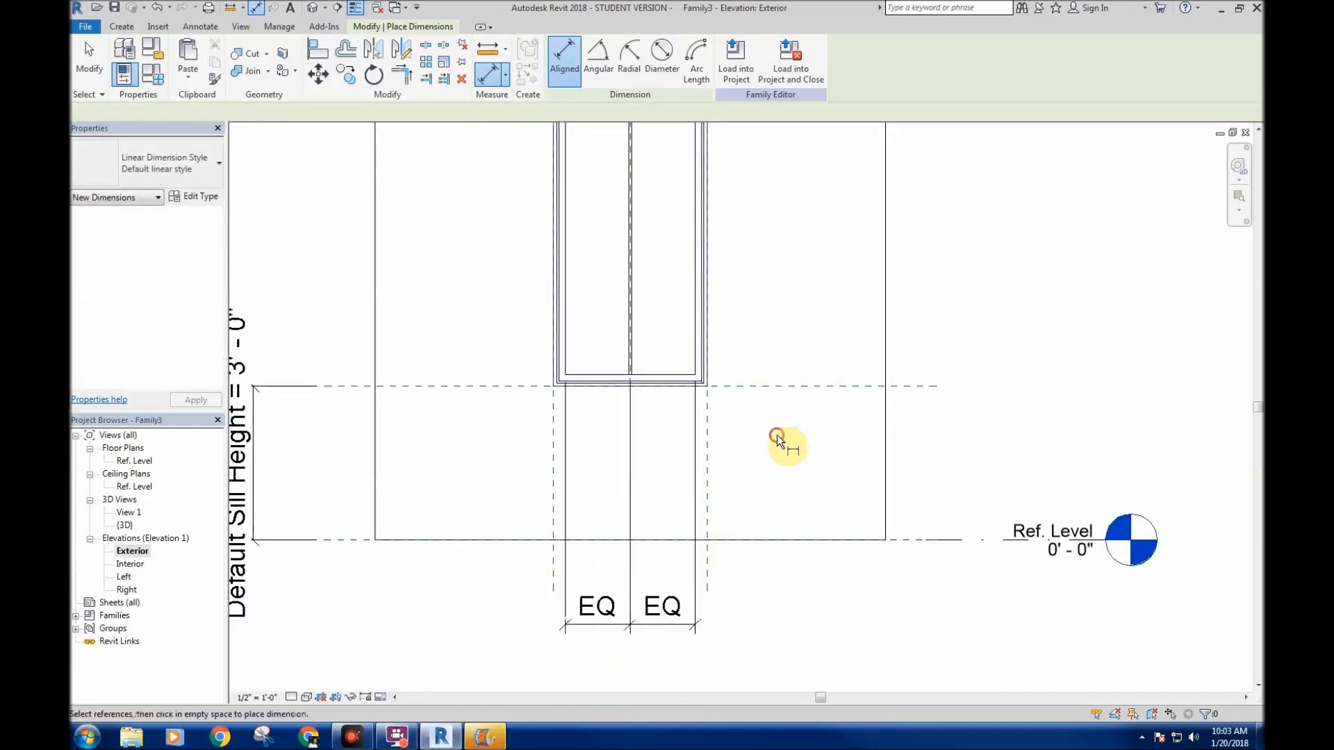
pyautogui.moveTo(777, 435); pyautogui.dragTo(774, 456, button='middle')
pyautogui.press('Escape')
pyautogui.press('Escape')
pyautogui.scroll(1, 625, 382)
pyautogui.scroll(-3, 618, 375)
pyautogui.click(609, 348)
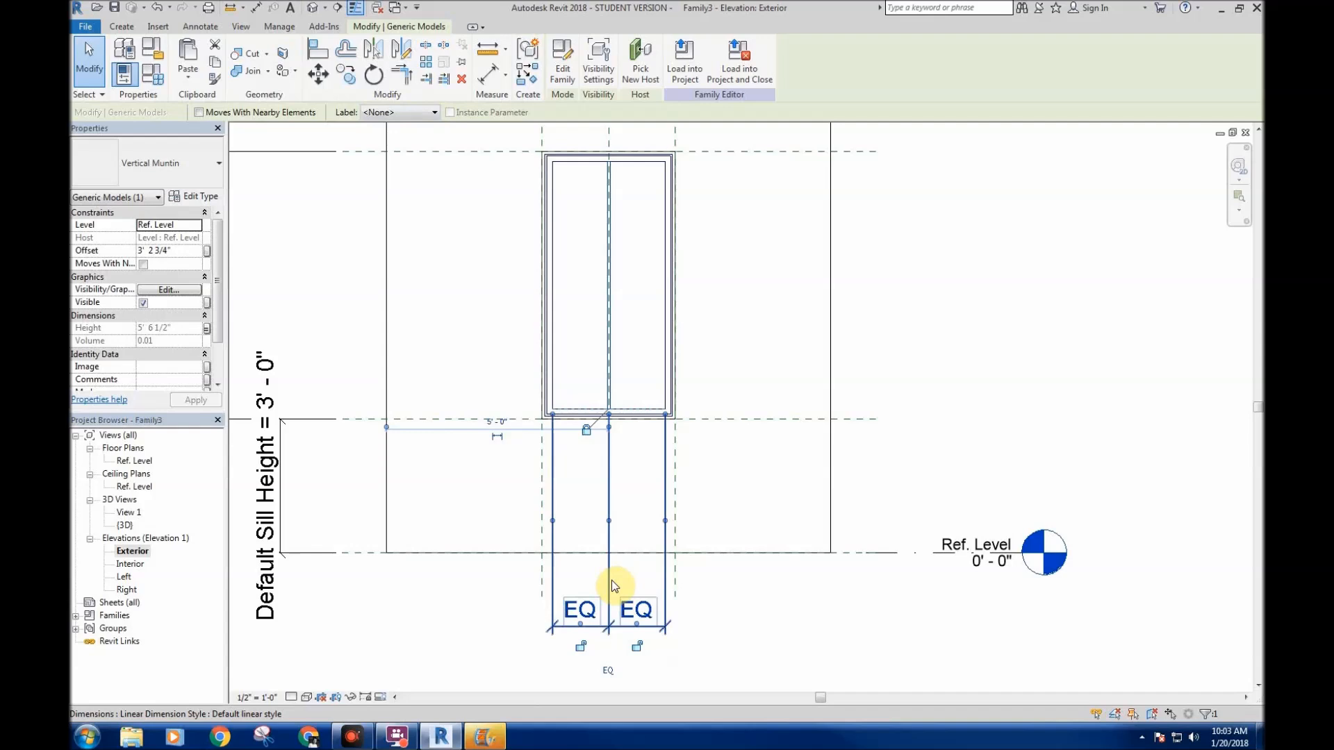
pyautogui.moveTo(536, 410); pyautogui.dragTo(525, 422, button='middle')
pyautogui.scroll(1, 625, 363)
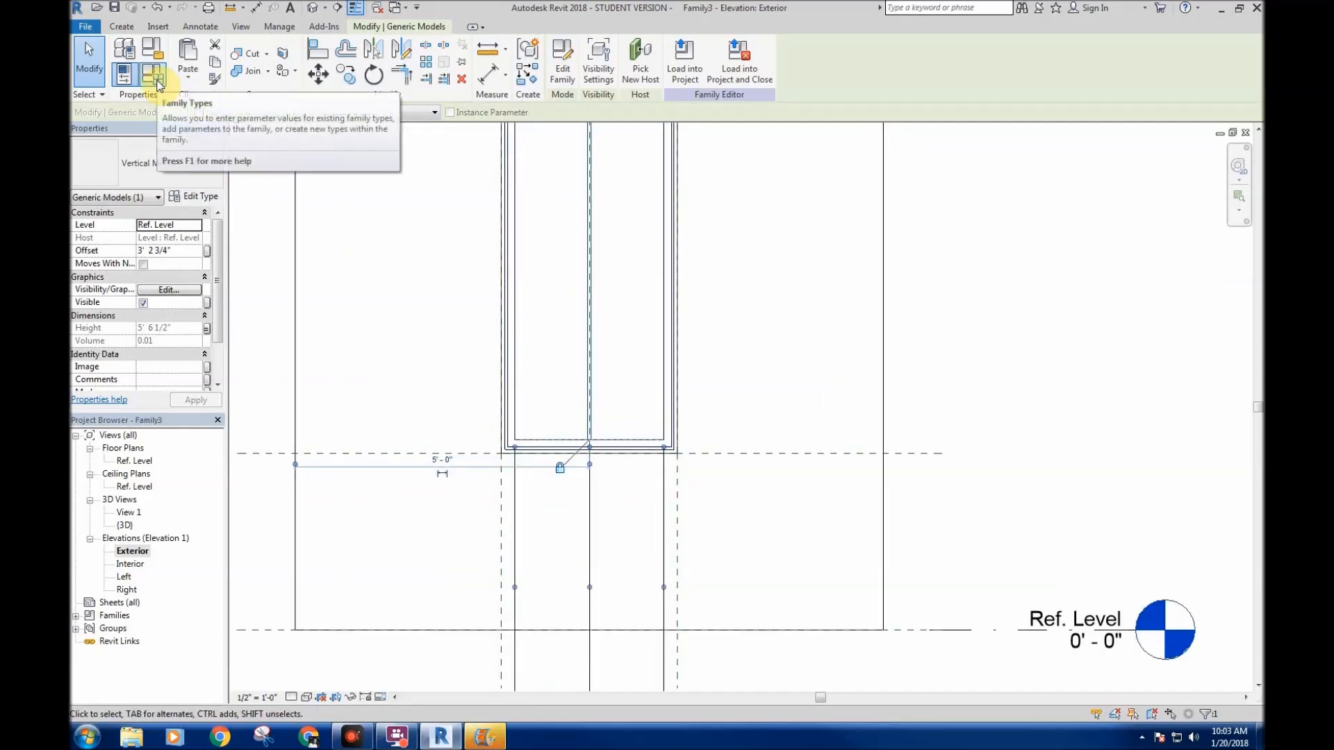
# - Delete the equal dimension string below the window
pyautogui.scroll(-2, 584, 348)
pyautogui.click(580, 542)
pyautogui.moveTo(676, 551); pyautogui.dragTo(673, 559, button='middle')
pyautogui.click(585, 562)
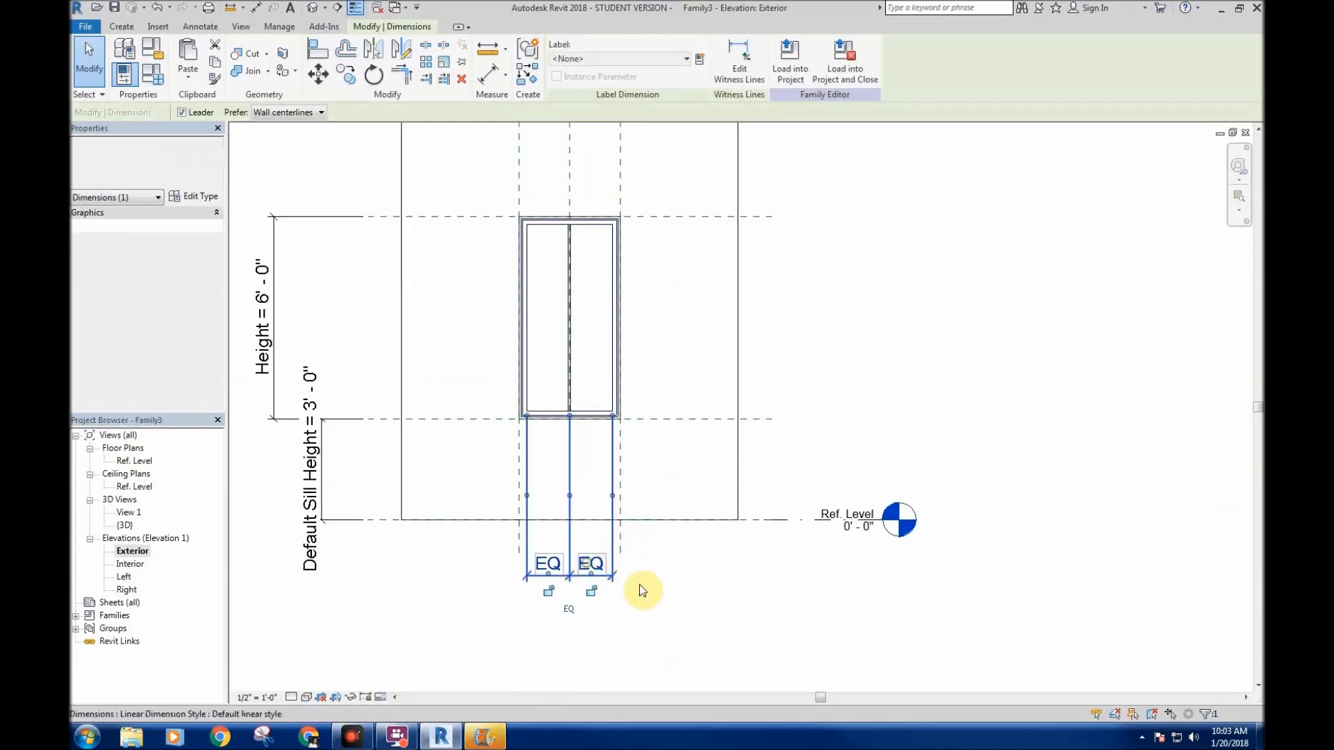
pyautogui.scroll(1, 637, 585)
pyautogui.press('Delete')
pyautogui.moveTo(583, 456); pyautogui.dragTo(602, 490, button='middle')
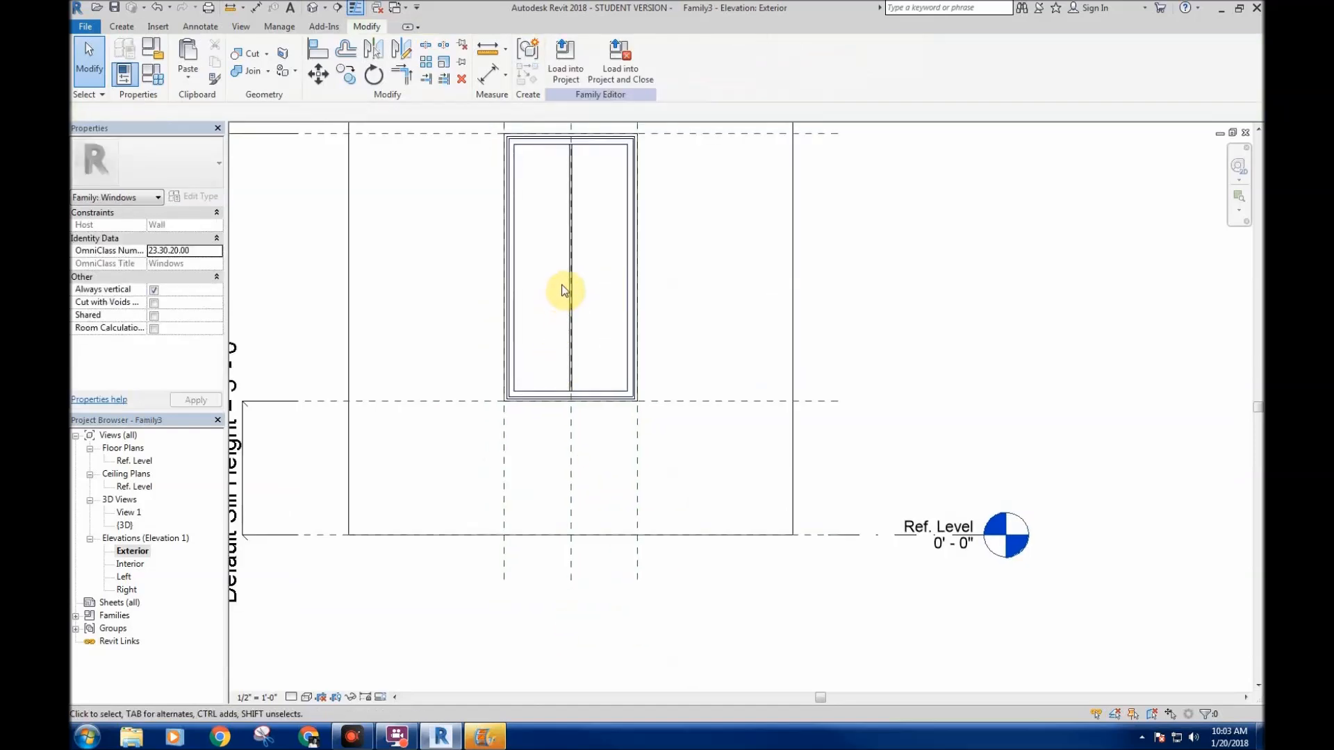
# - Move the vertical muntin from the window's center plane to the left half of the window opening
pyautogui.click(567, 286)
pyautogui.scroll(2, 536, 333)
pyautogui.moveTo(536, 334); pyautogui.dragTo(542, 441, button='middle')
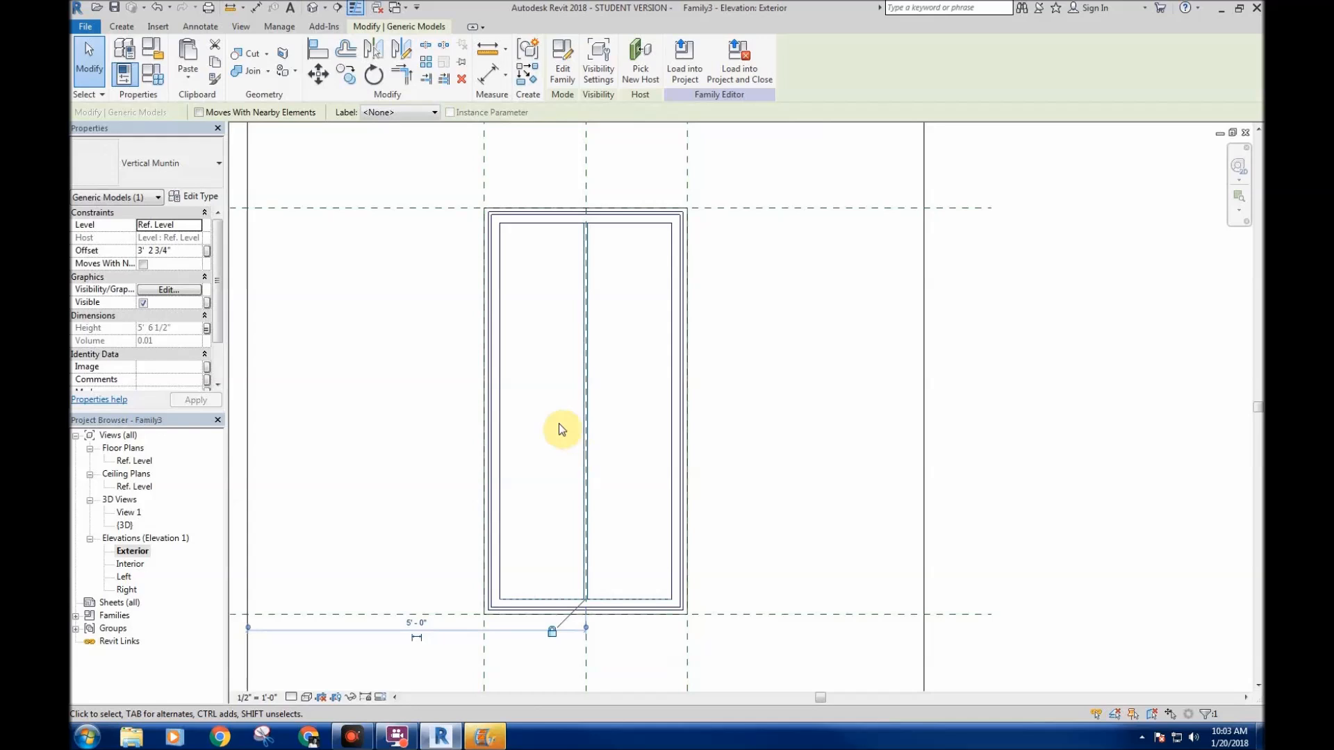
pyautogui.press('m')
pyautogui.press('v')
pyautogui.click(545, 426)
pyautogui.click(522, 423)
pyautogui.moveTo(595, 460); pyautogui.dragTo(590, 439, button='middle')
# - Try copying the muntin to the right of the window's center plane, and delete the copy
pyautogui.press('c')
pyautogui.press('o')
pyautogui.scroll(2, 539, 572)
pyautogui.moveTo(542, 590); pyautogui.dragTo(560, 530, button='middle')
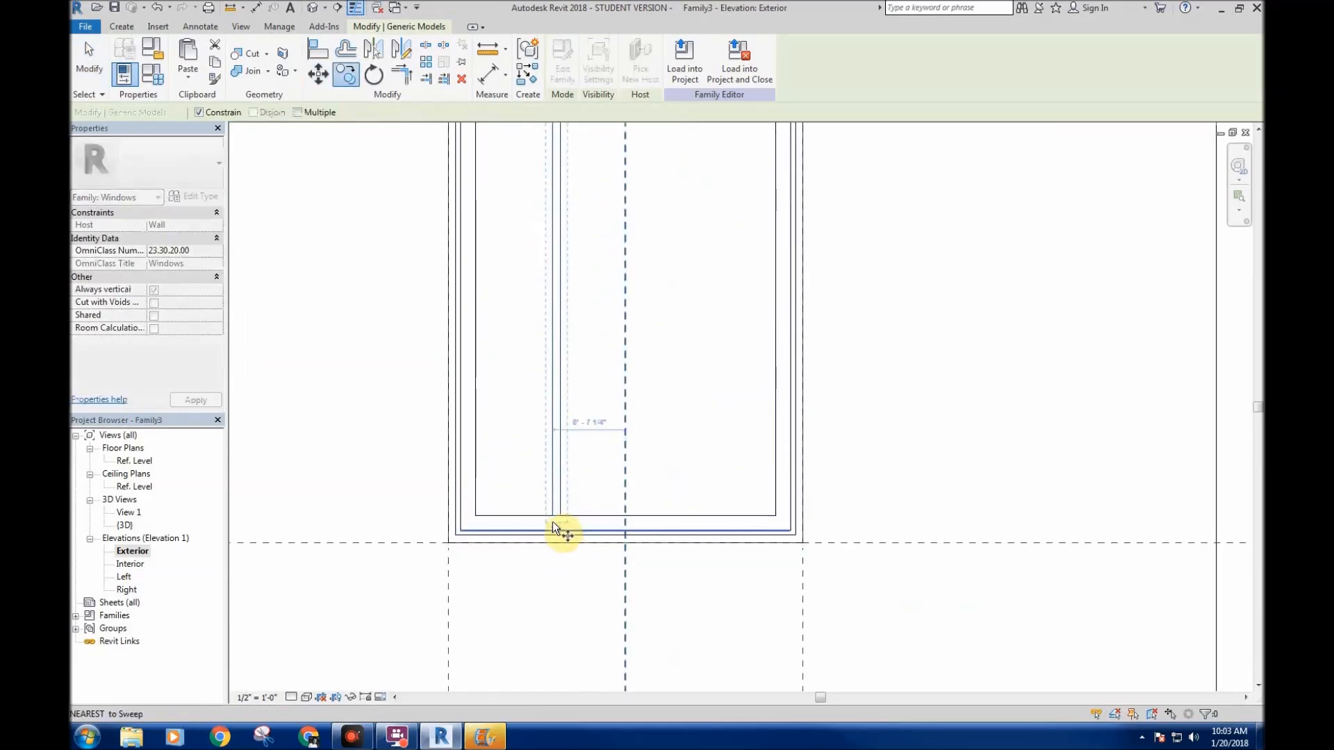
pyautogui.click(561, 522)
pyautogui.click(683, 511)
pyautogui.scroll(-3, 681, 514)
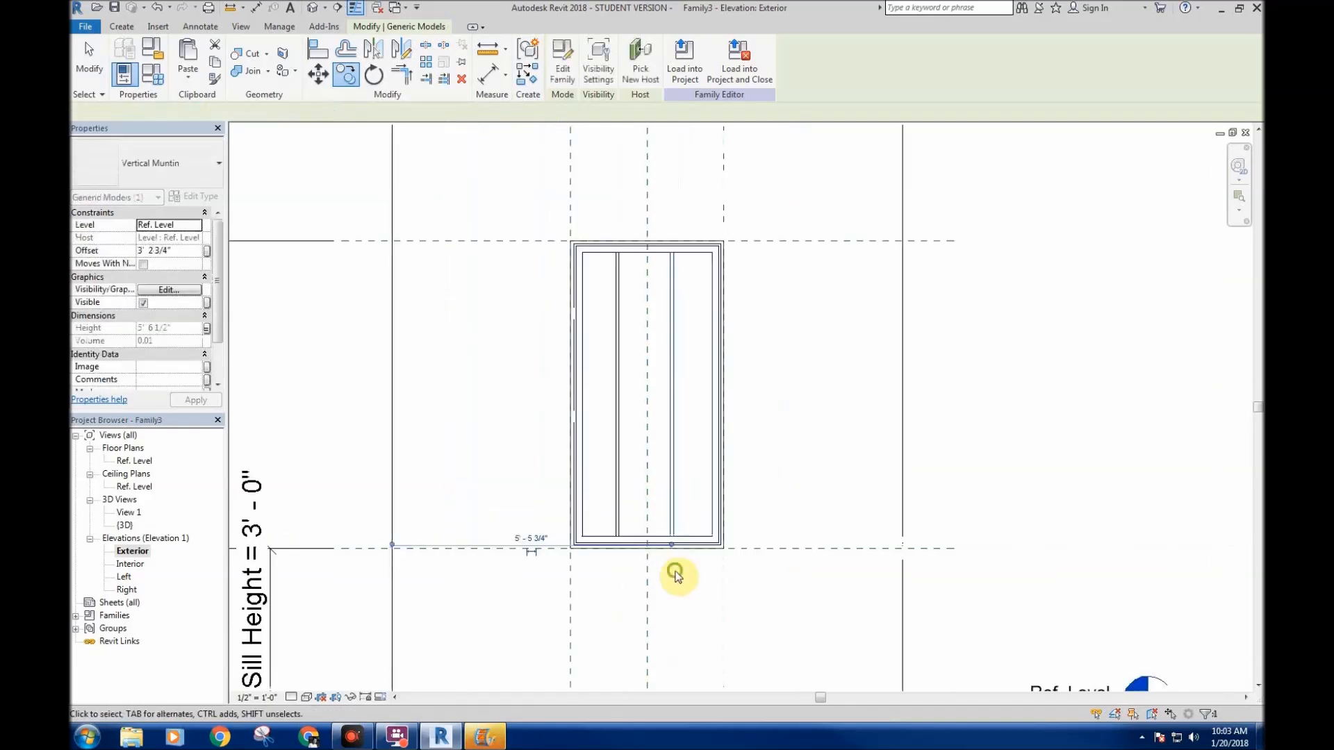
pyautogui.press('Escape')
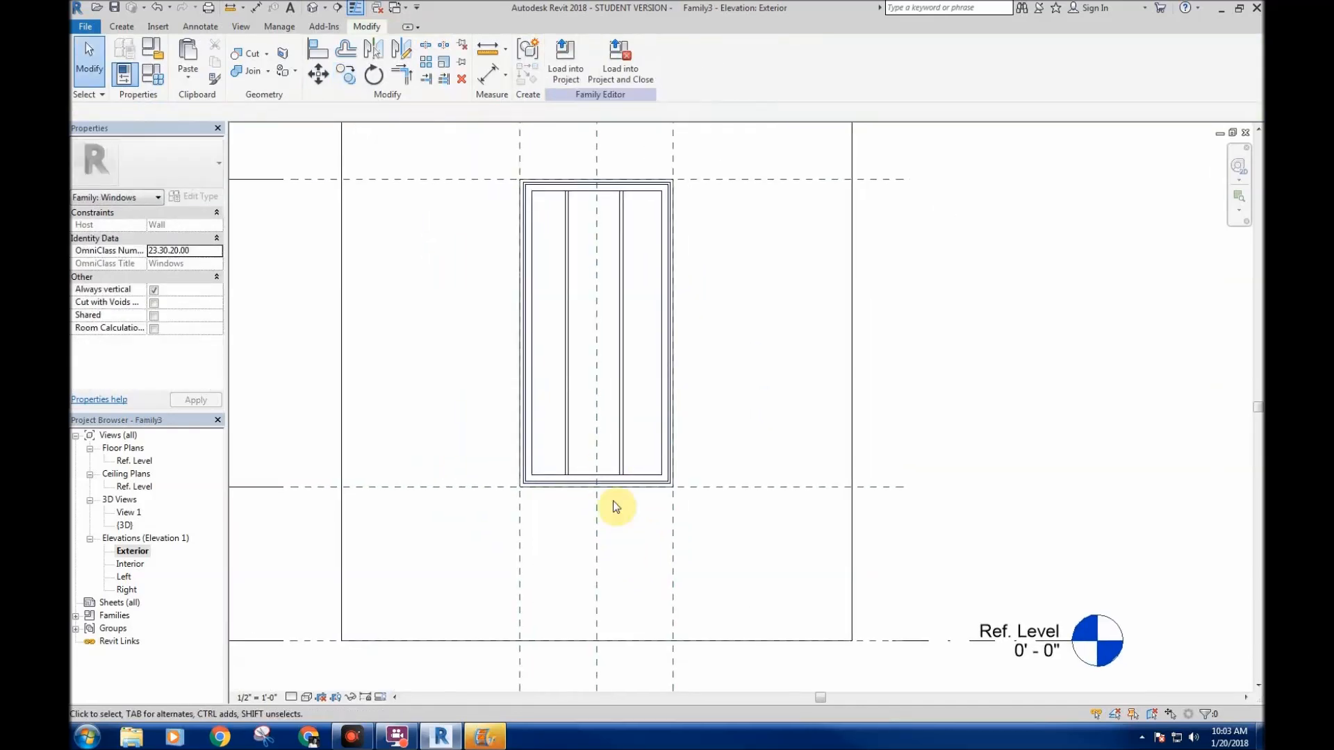
pyautogui.click(627, 377)
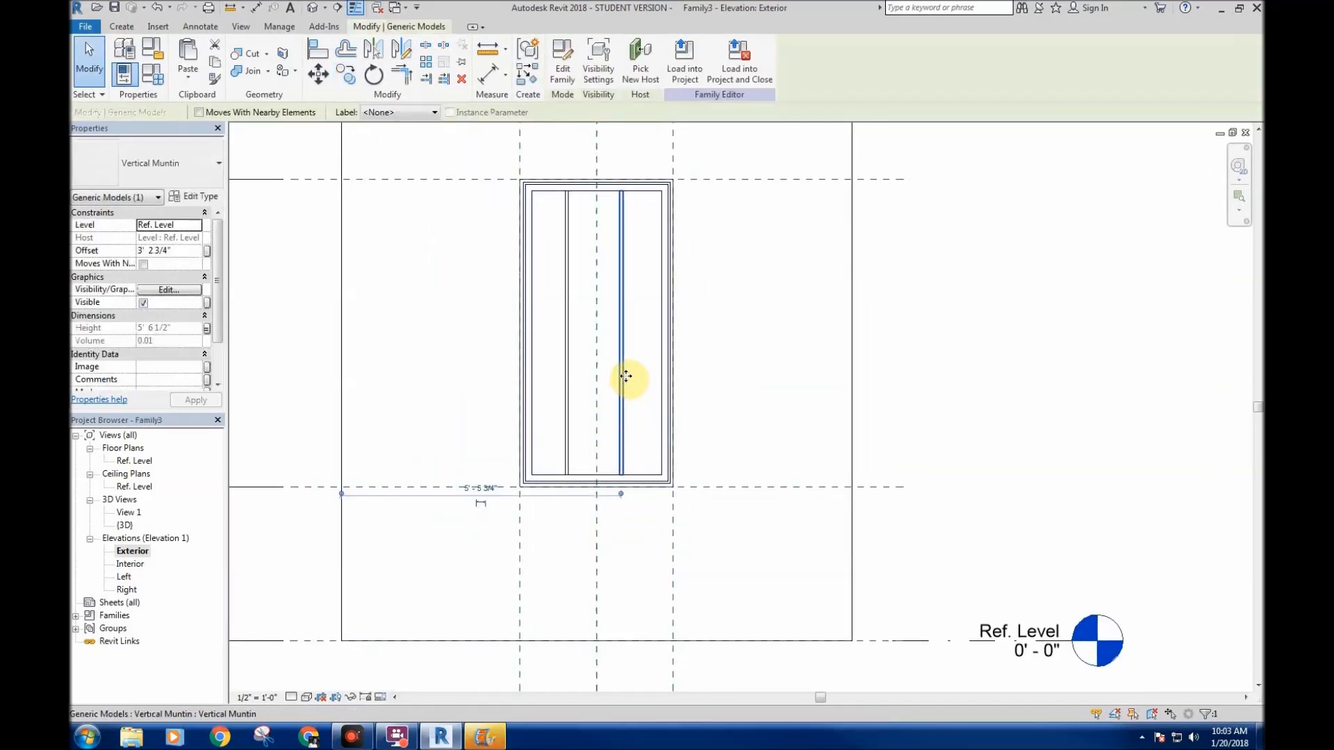
pyautogui.press('Delete')
# - Array the left muntin horizontally with a count of 2, placing the second muntin about 1'-0" to its right
pyautogui.click(568, 292)
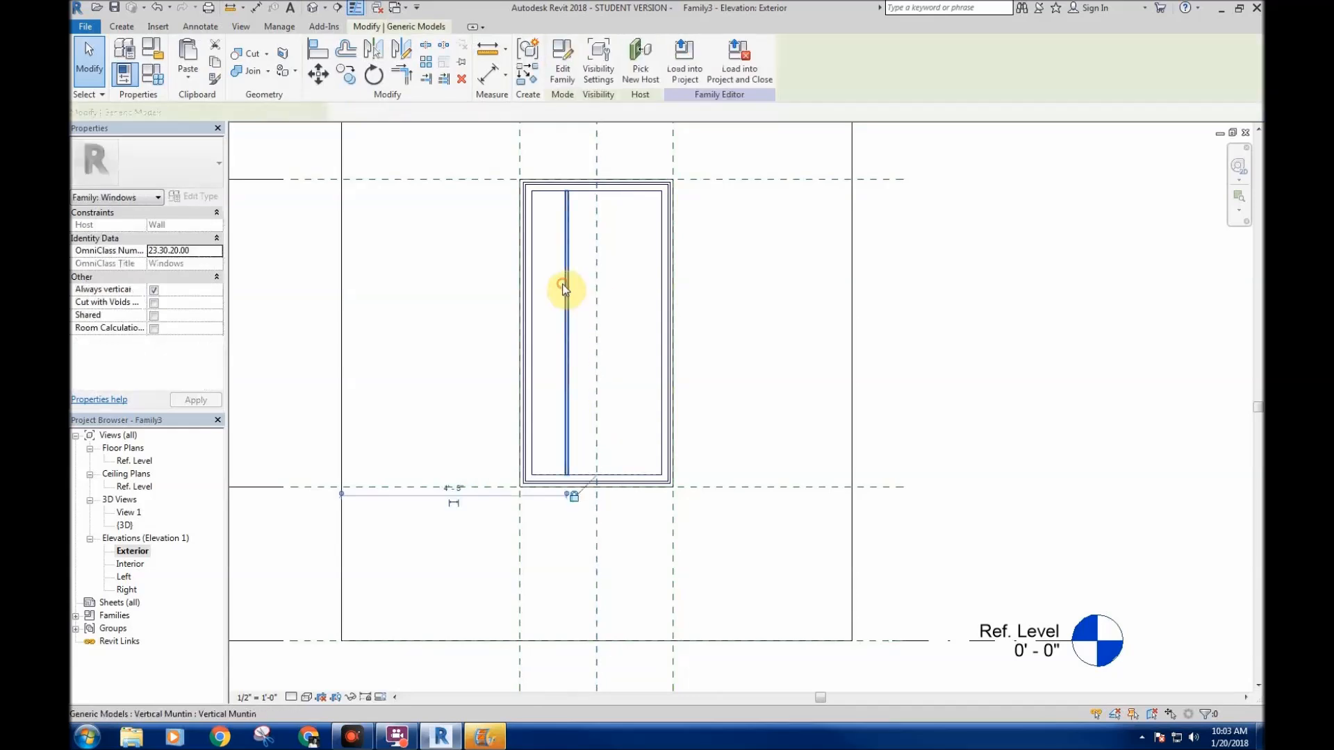
pyautogui.click(427, 64)
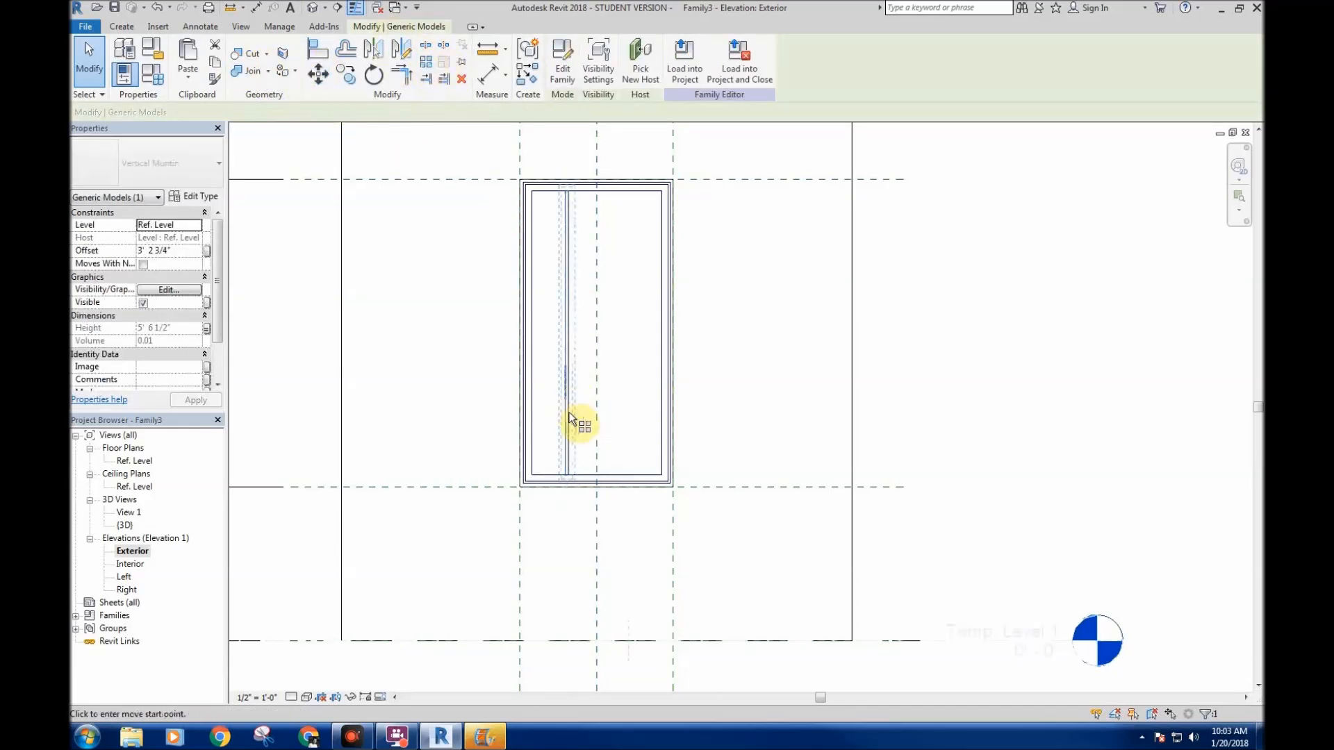
pyautogui.click(573, 537)
pyautogui.click(617, 542)
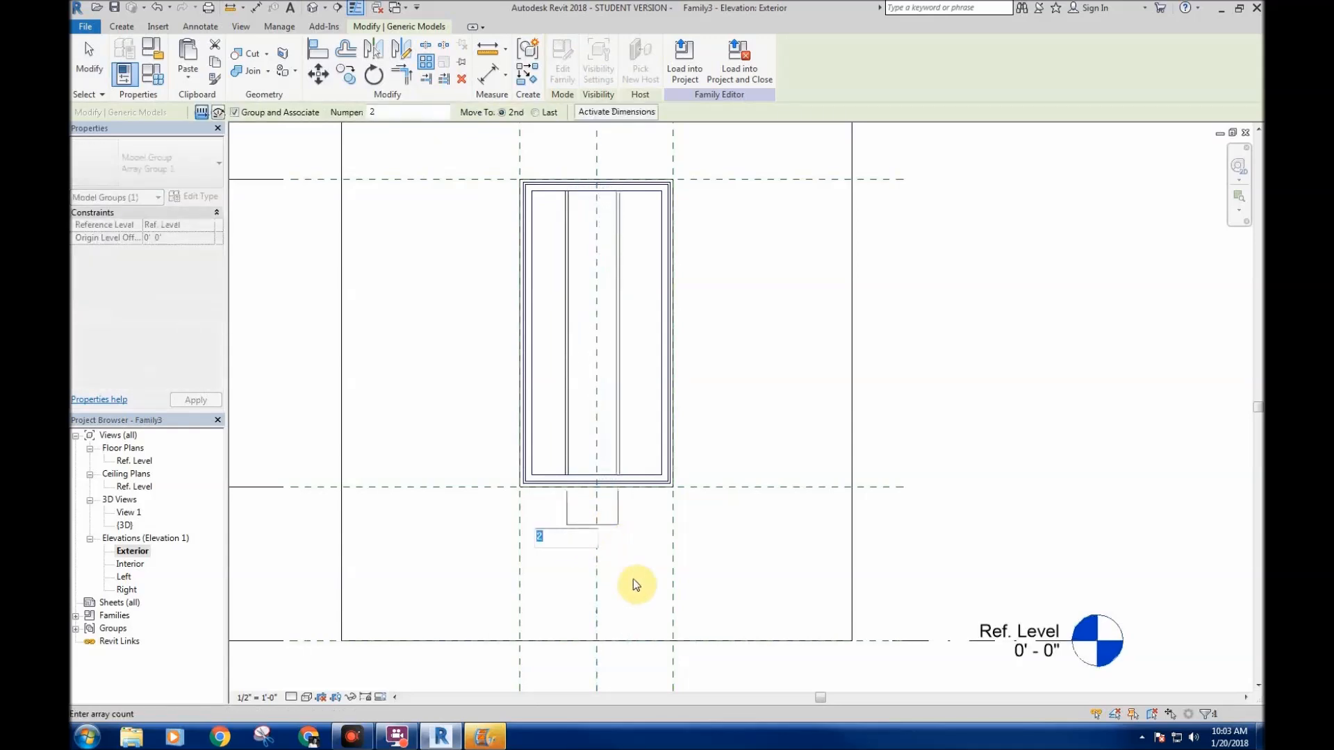
pyautogui.press('Return')
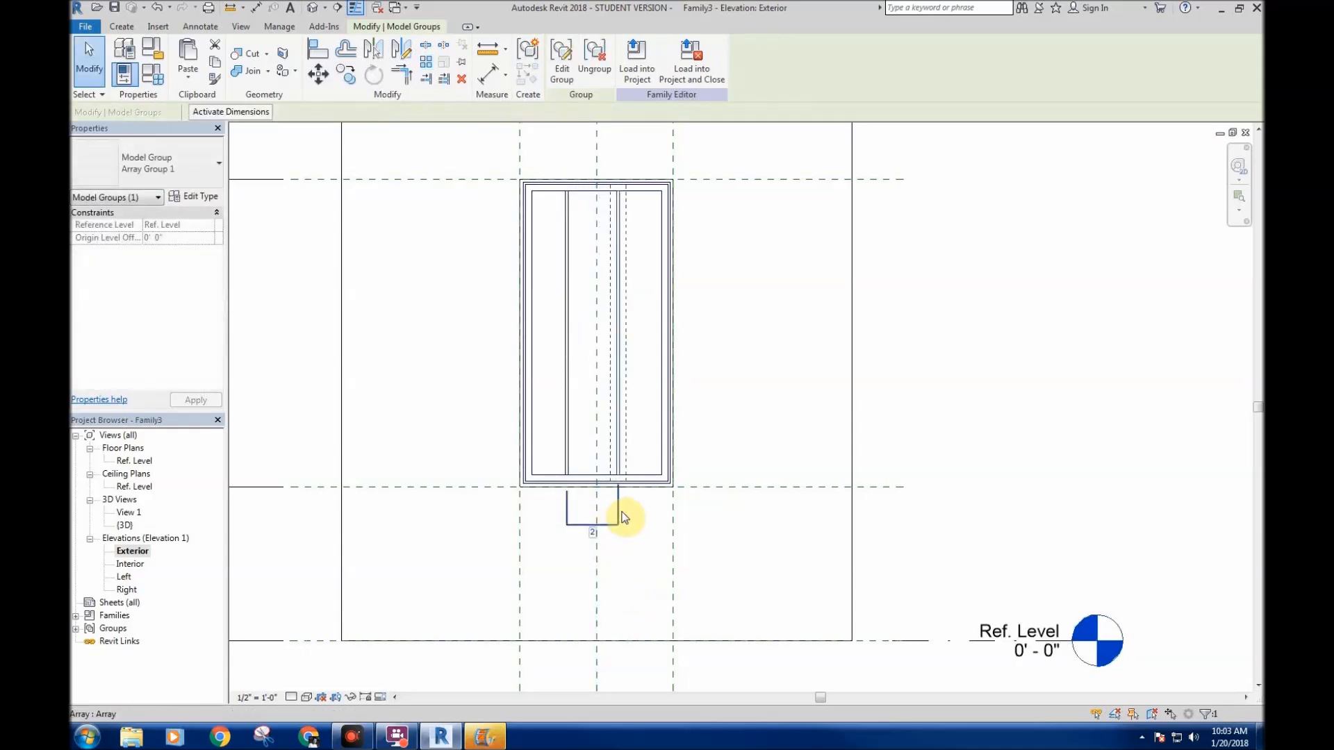
# - Label the muntin array's count with a new instance parameter named Vertical Muntins
pyautogui.click(622, 517)
pyautogui.click(320, 112)
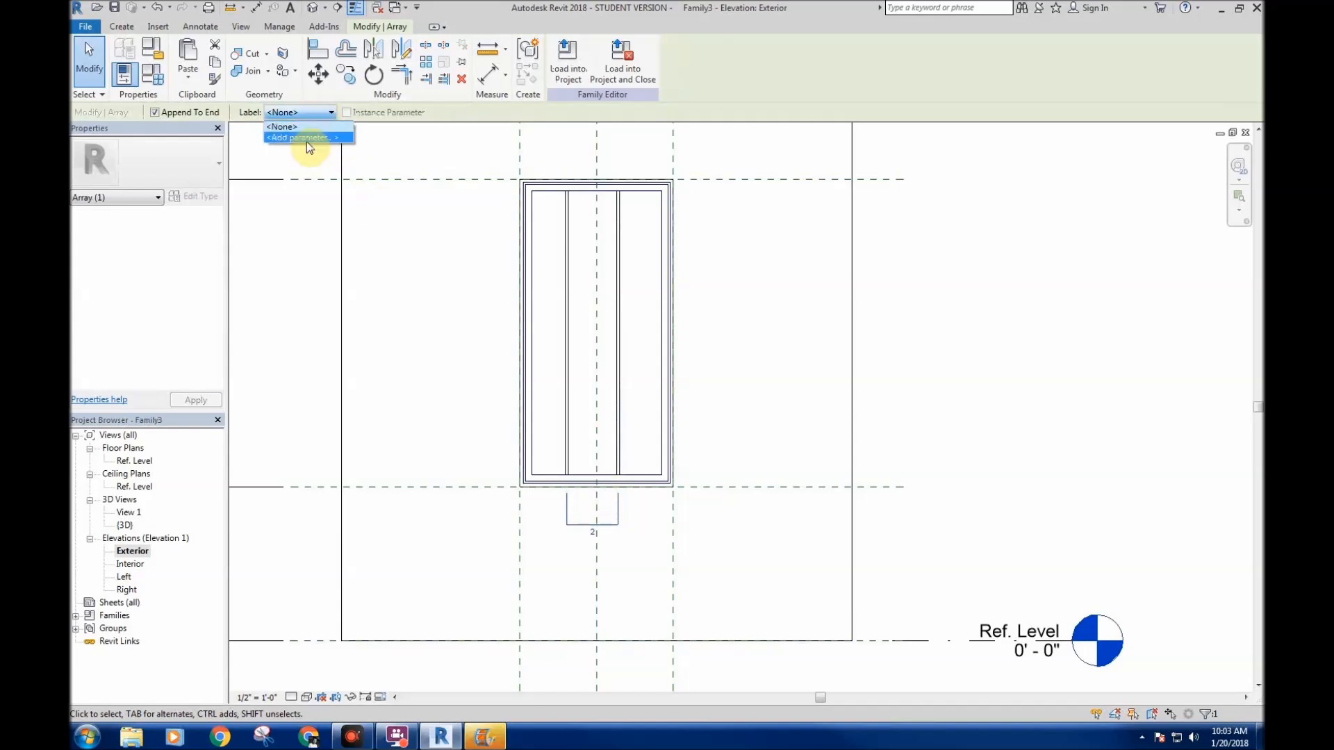
pyautogui.click(311, 138)
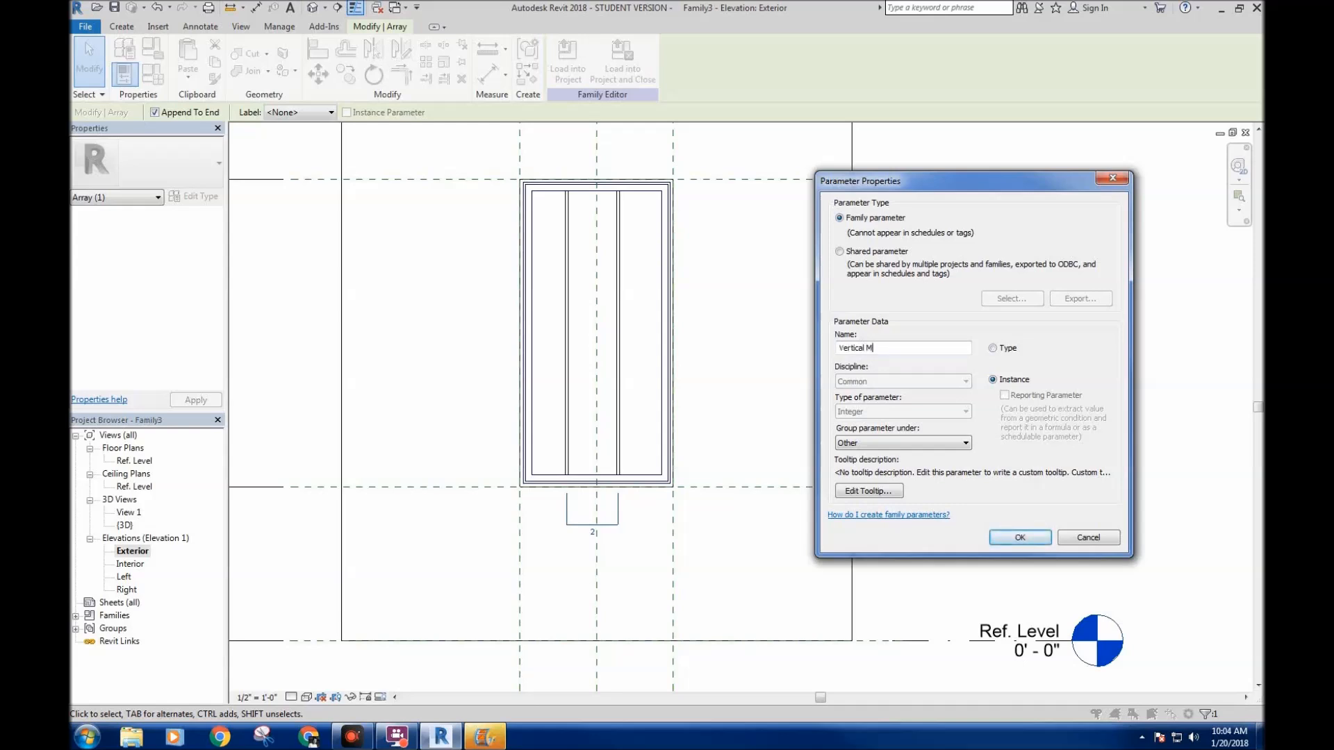
pyautogui.press('Return')
pyautogui.click(806, 383)
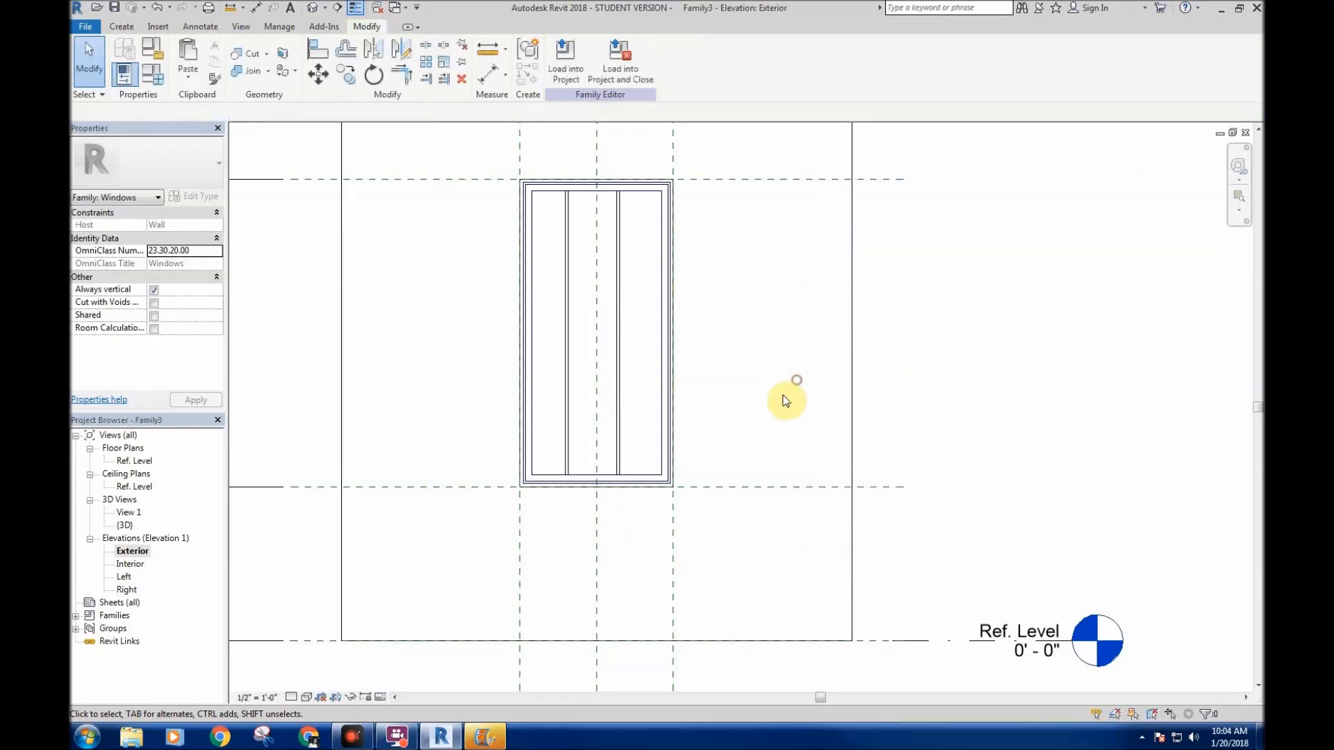
# - Dimension from the frame's left inner edge to the first muntin's center, placing the dimension above the window
pyautogui.scroll(1, 695, 375)
pyautogui.press('d')
pyautogui.press('i')
pyautogui.scroll(3, 528, 291)
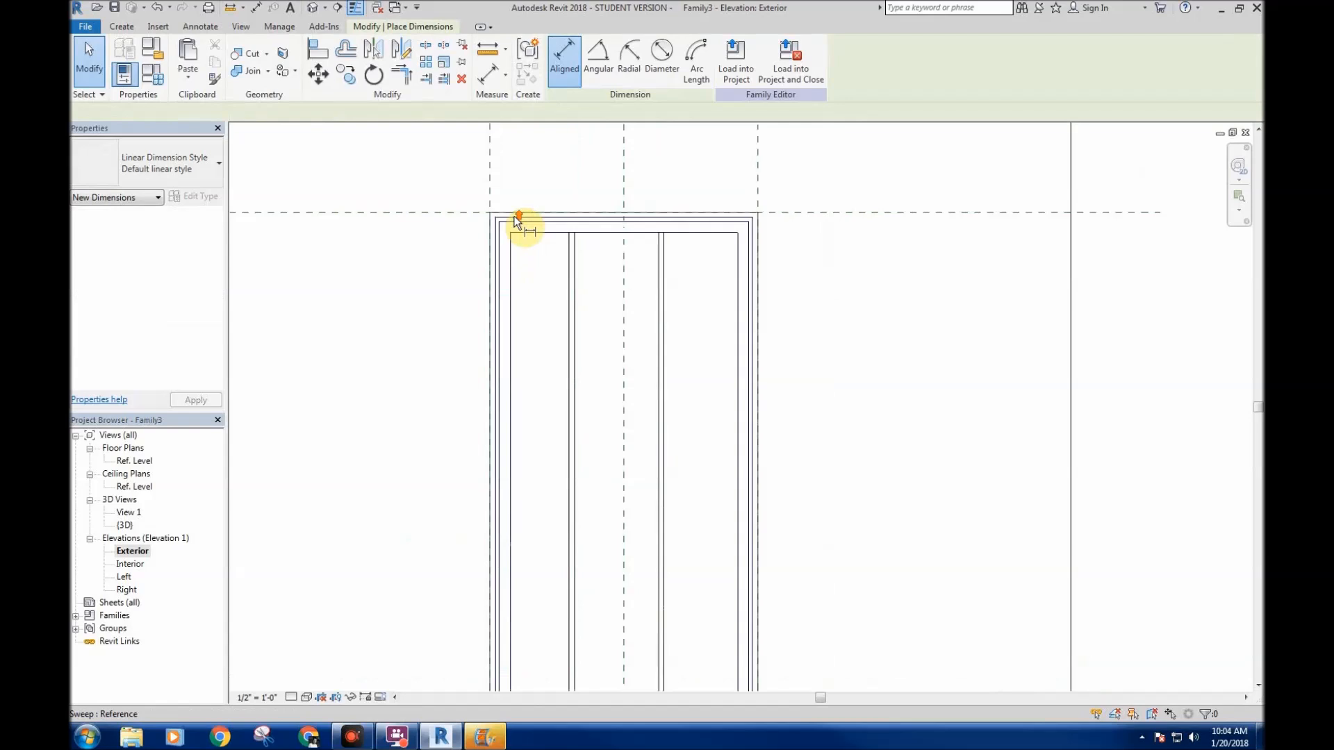
pyautogui.click(509, 266)
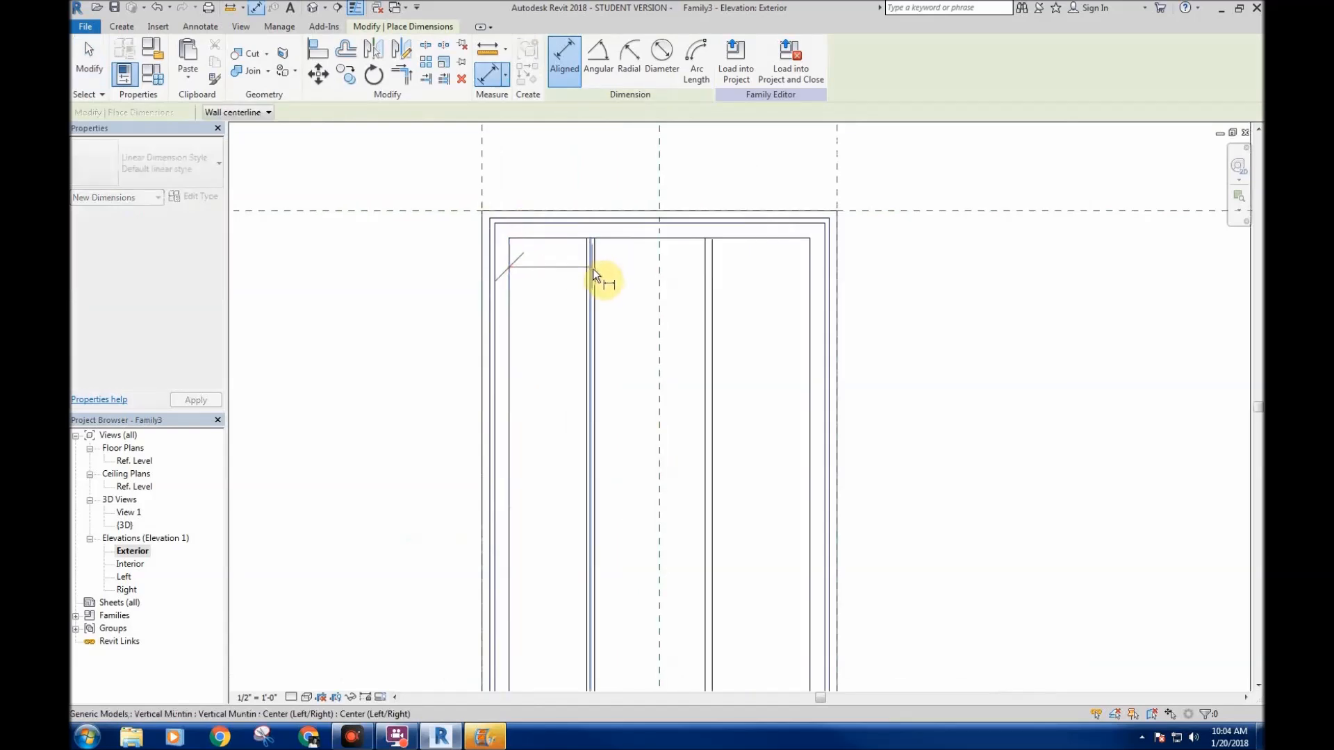
pyautogui.click(593, 279)
pyautogui.scroll(-3, 556, 306)
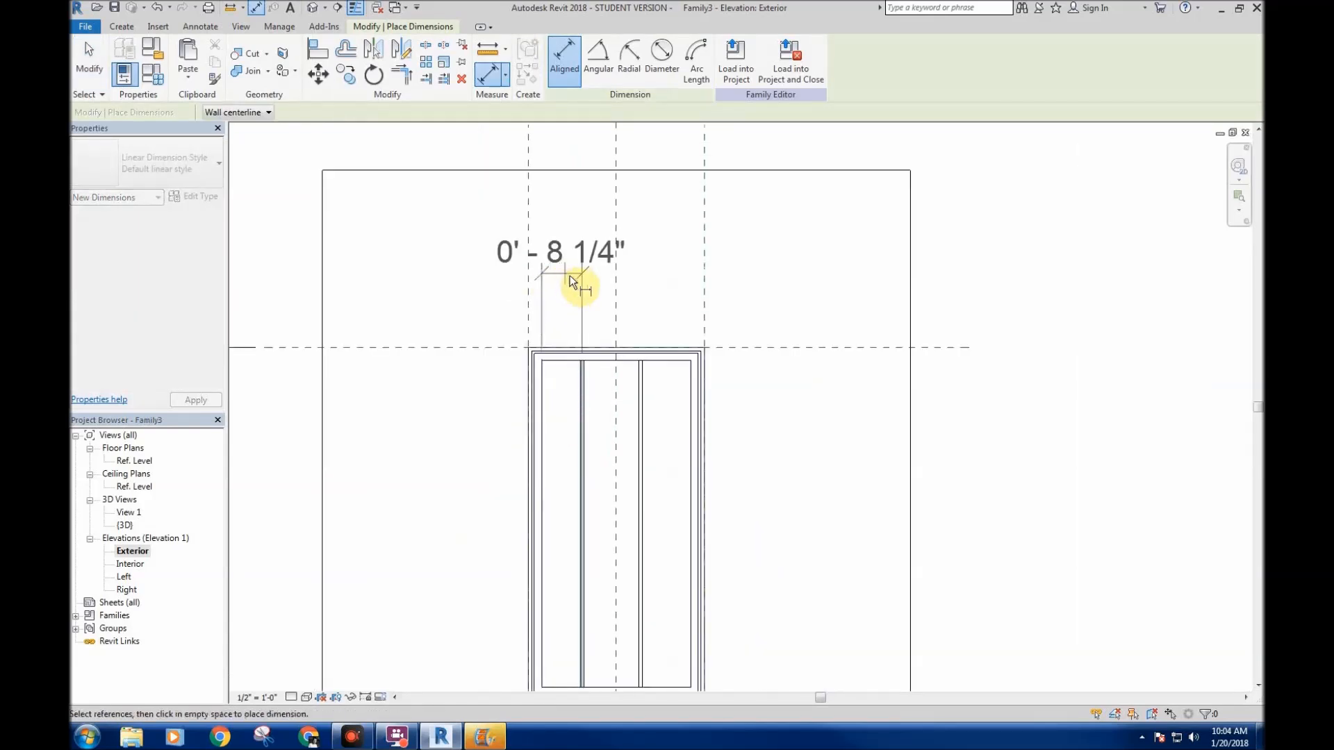
pyautogui.click(565, 280)
pyautogui.moveTo(580, 267); pyautogui.dragTo(578, 268, button='middle')
pyautogui.press('Escape')
pyautogui.press('Escape')
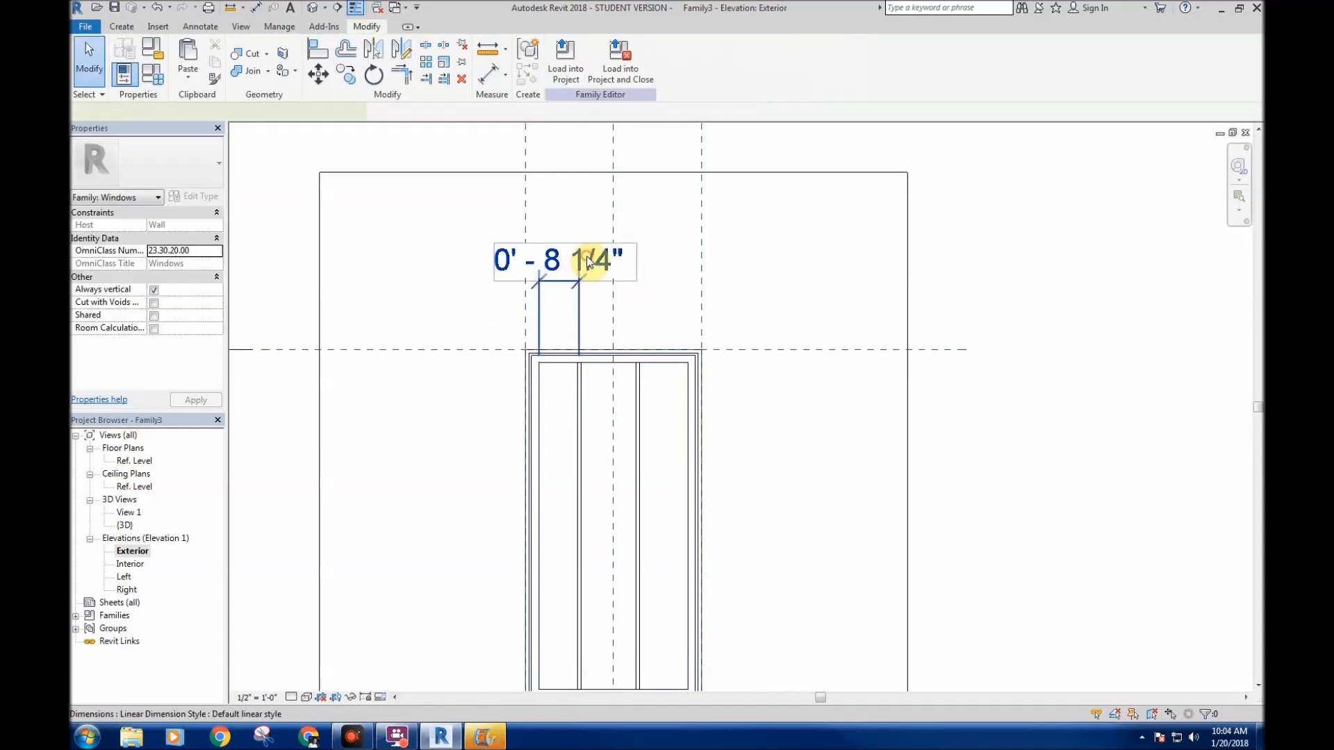
# - Label the dimension between the frame and first muntin with a new instance parameter named Vertical Muntin Spacing
pyautogui.click(580, 258)
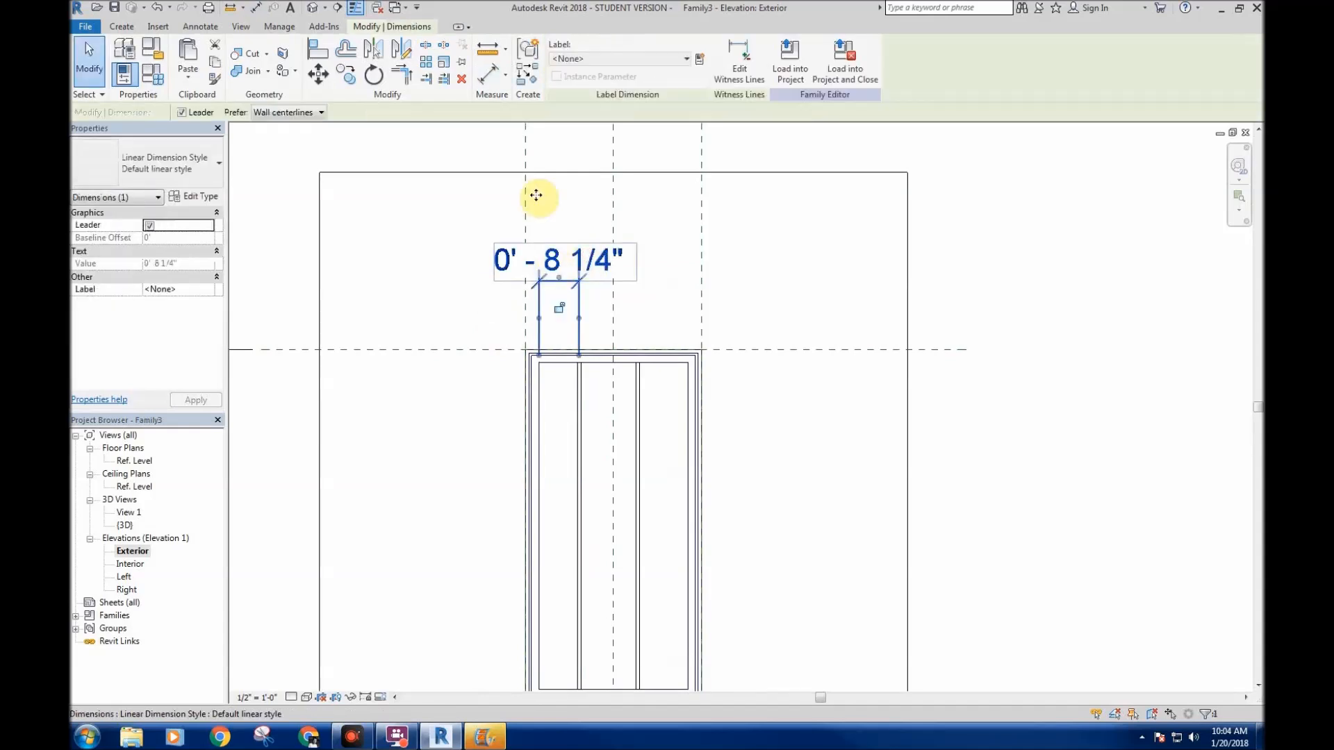
pyautogui.click(700, 58)
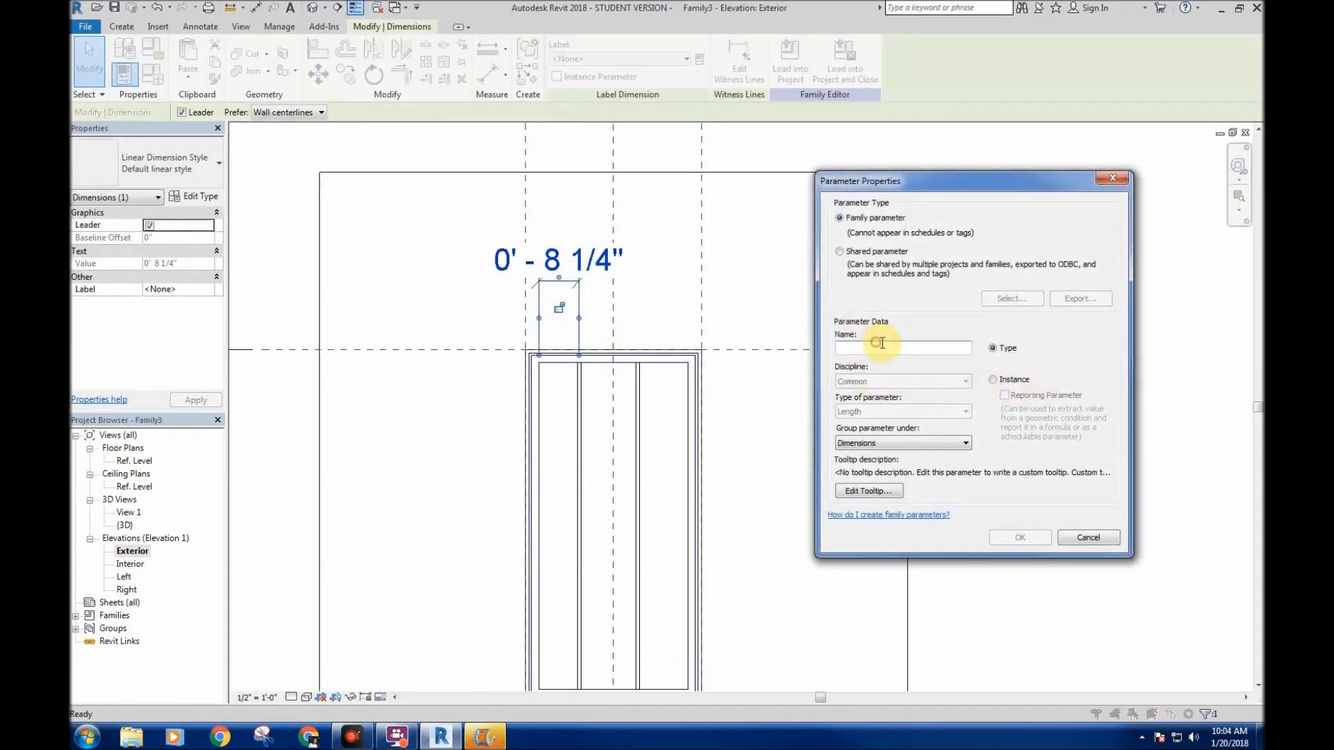
pyautogui.click(998, 379)
pyautogui.click(1041, 536)
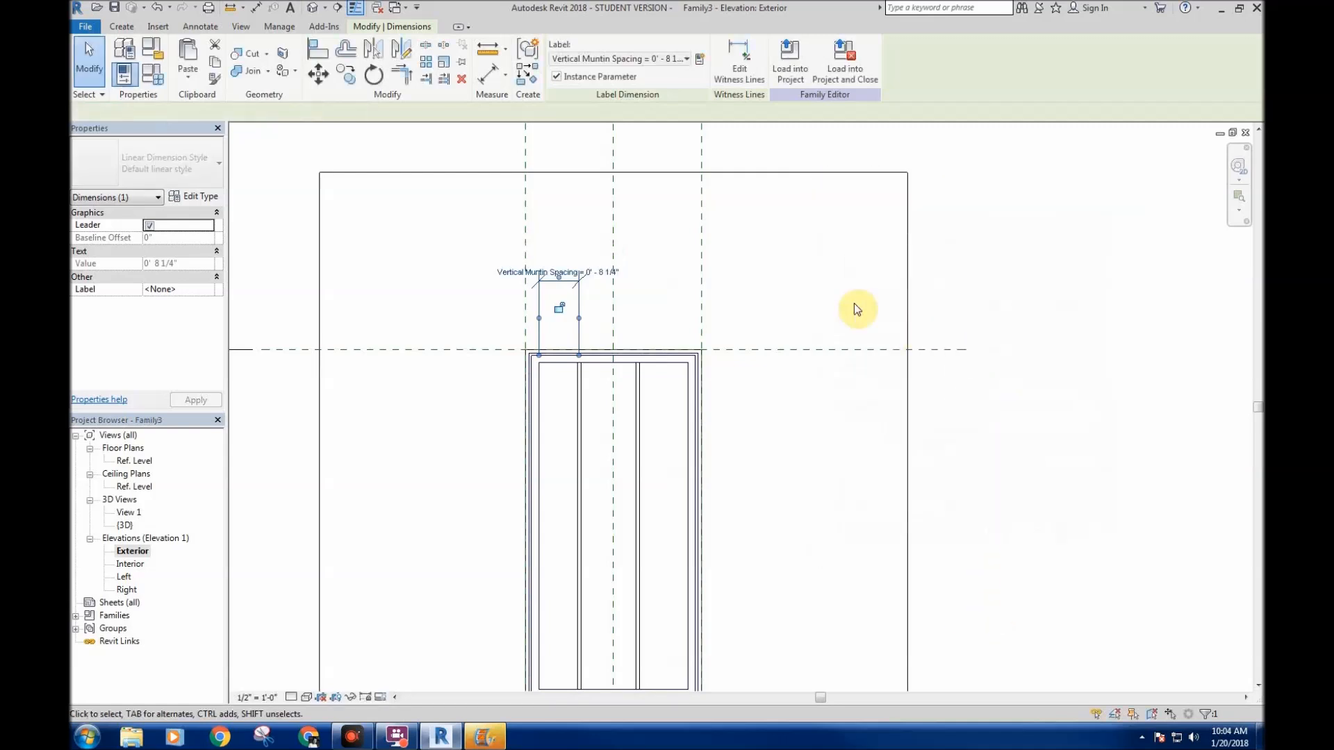
pyautogui.click(840, 304)
# - Dimension the distance between the centers of the two muntins above the window
pyautogui.scroll(3, 646, 381)
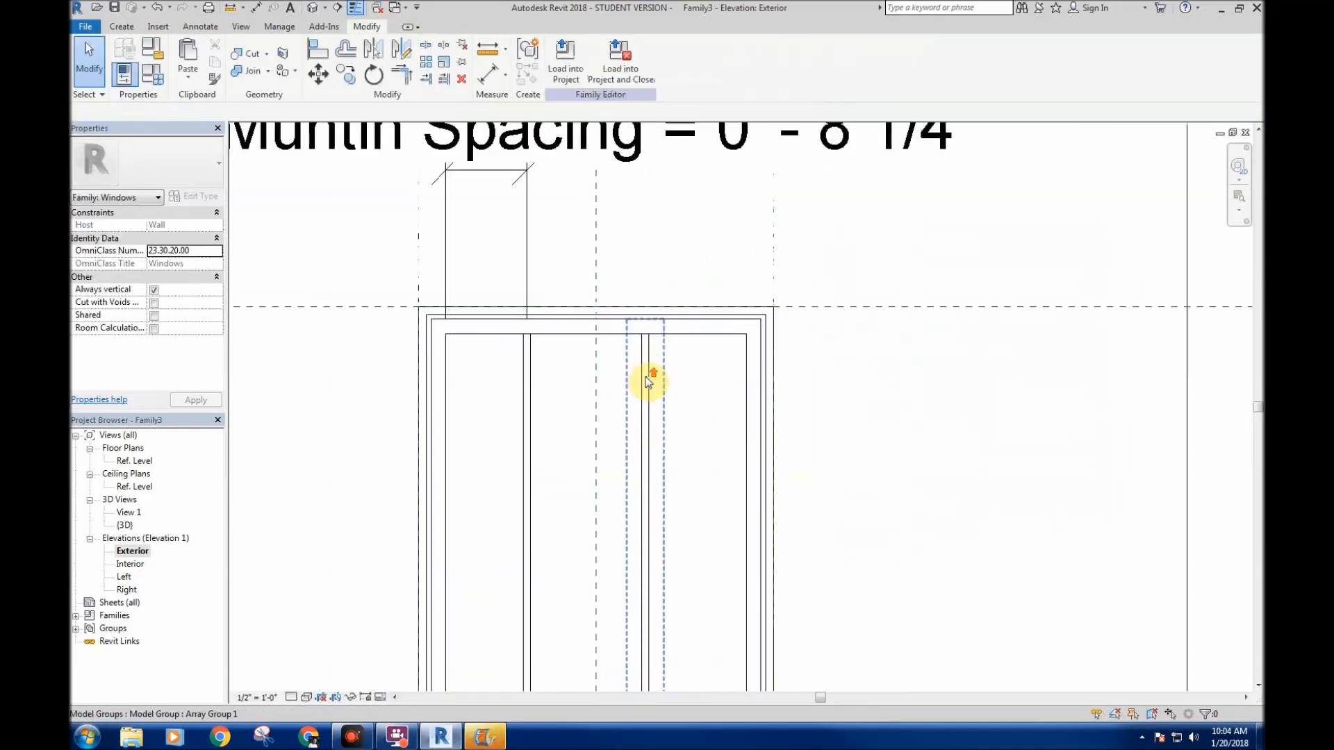
pyautogui.press('d')
pyautogui.press('i')
pyautogui.click(527, 357)
pyautogui.click(642, 357)
pyautogui.scroll(-2, 625, 326)
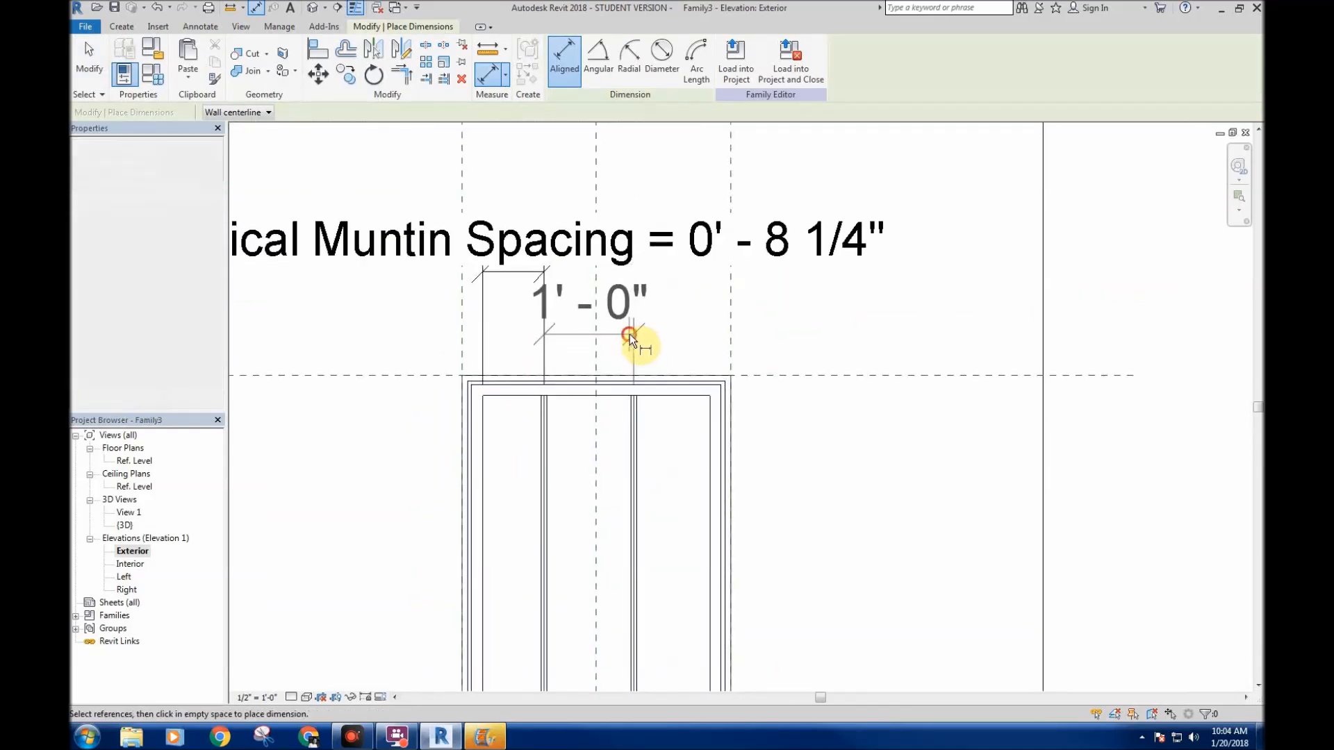
pyautogui.click(630, 335)
pyautogui.press('Escape')
# - Label the dimension between the two muntins with the Vertical Muntin Spacing parameter and accept the constraint warning
pyautogui.click(627, 341)
pyautogui.click(609, 59)
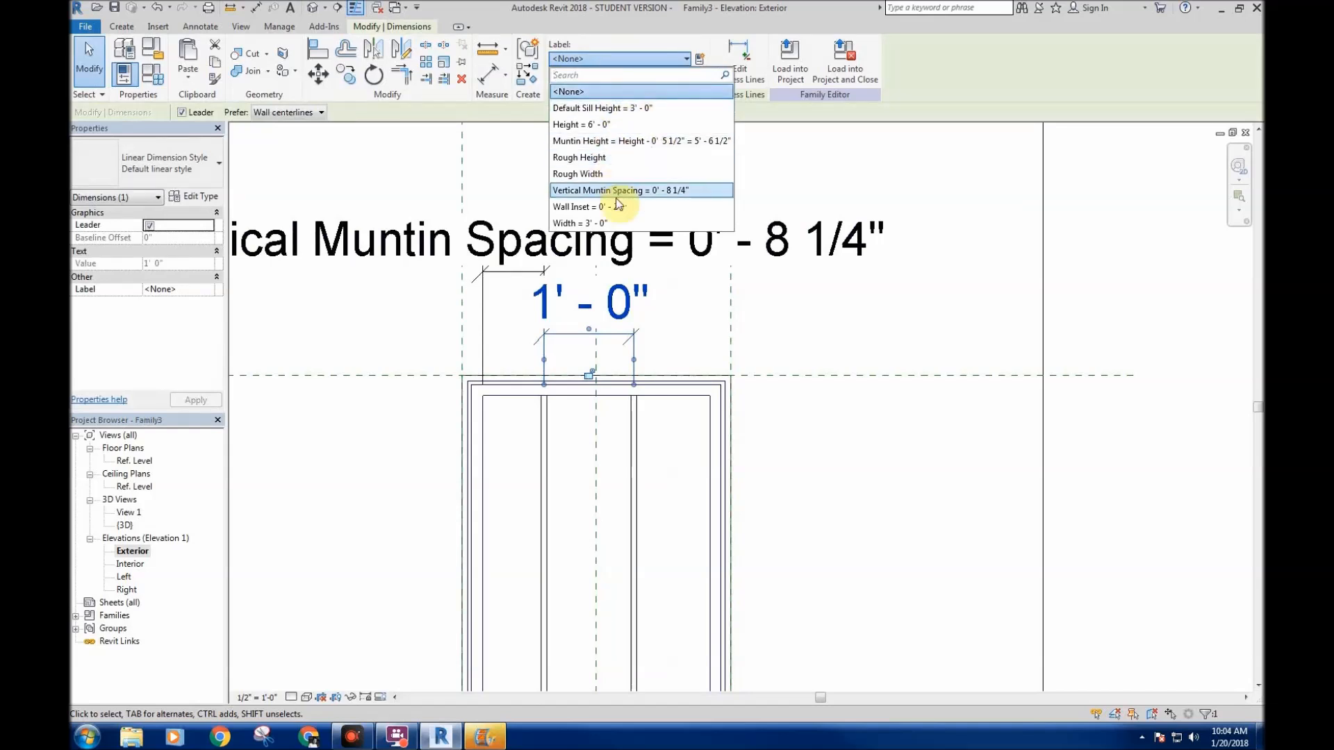
pyautogui.click(617, 190)
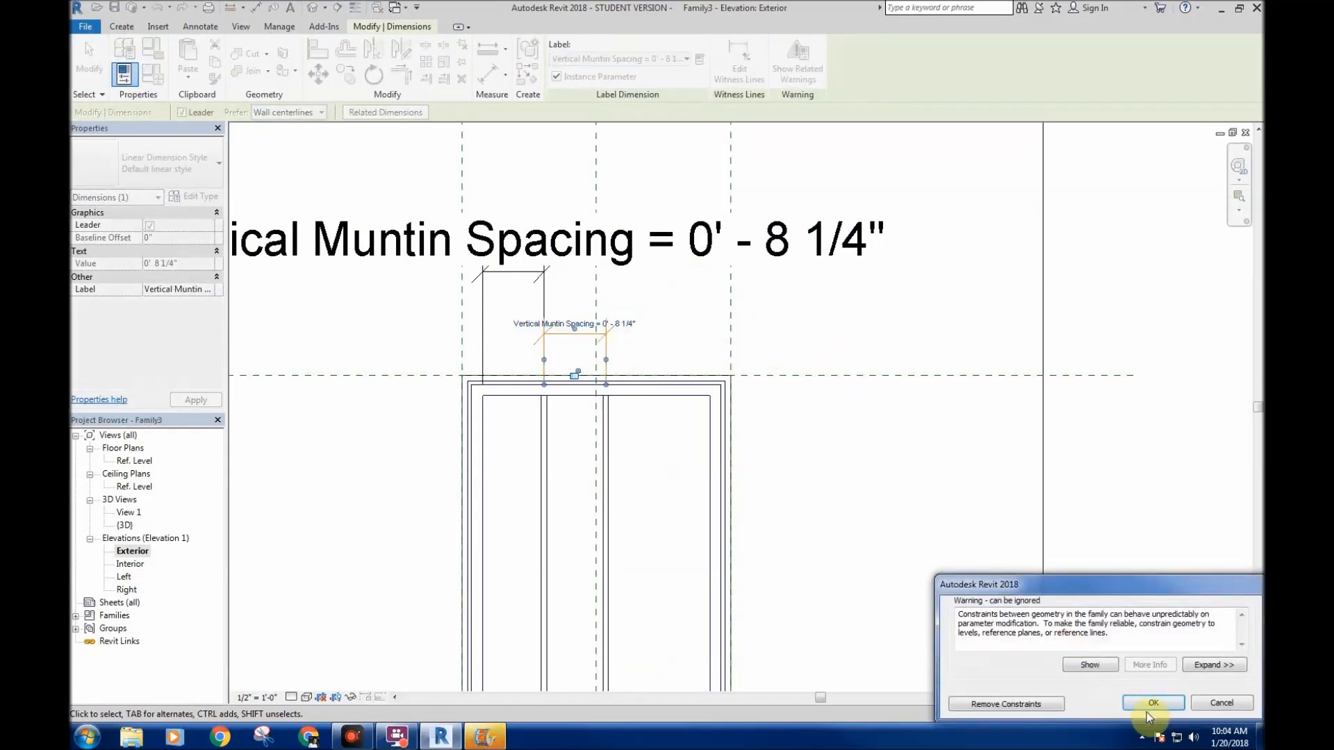
pyautogui.click(1152, 703)
pyautogui.click(848, 327)
# - Set the Vertical Muntin Spacing formula to (Width - 5.5") / (Vertical Muntins + 1) in the family types and apply it
pyautogui.scroll(-3, 848, 331)
pyautogui.scroll(-1, 849, 373)
pyautogui.moveTo(795, 304); pyautogui.dragTo(574, 207, button='middle')
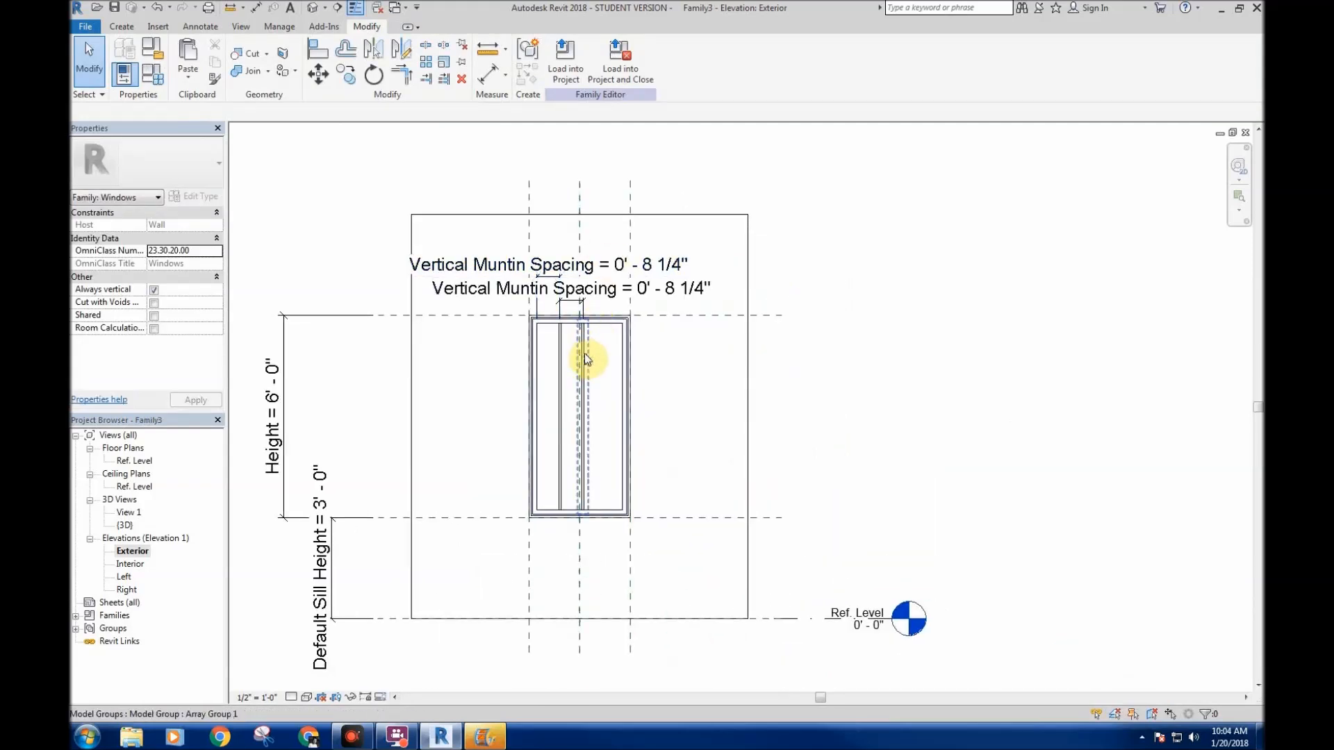
pyautogui.scroll(2, 560, 581)
pyautogui.scroll(-2, 556, 298)
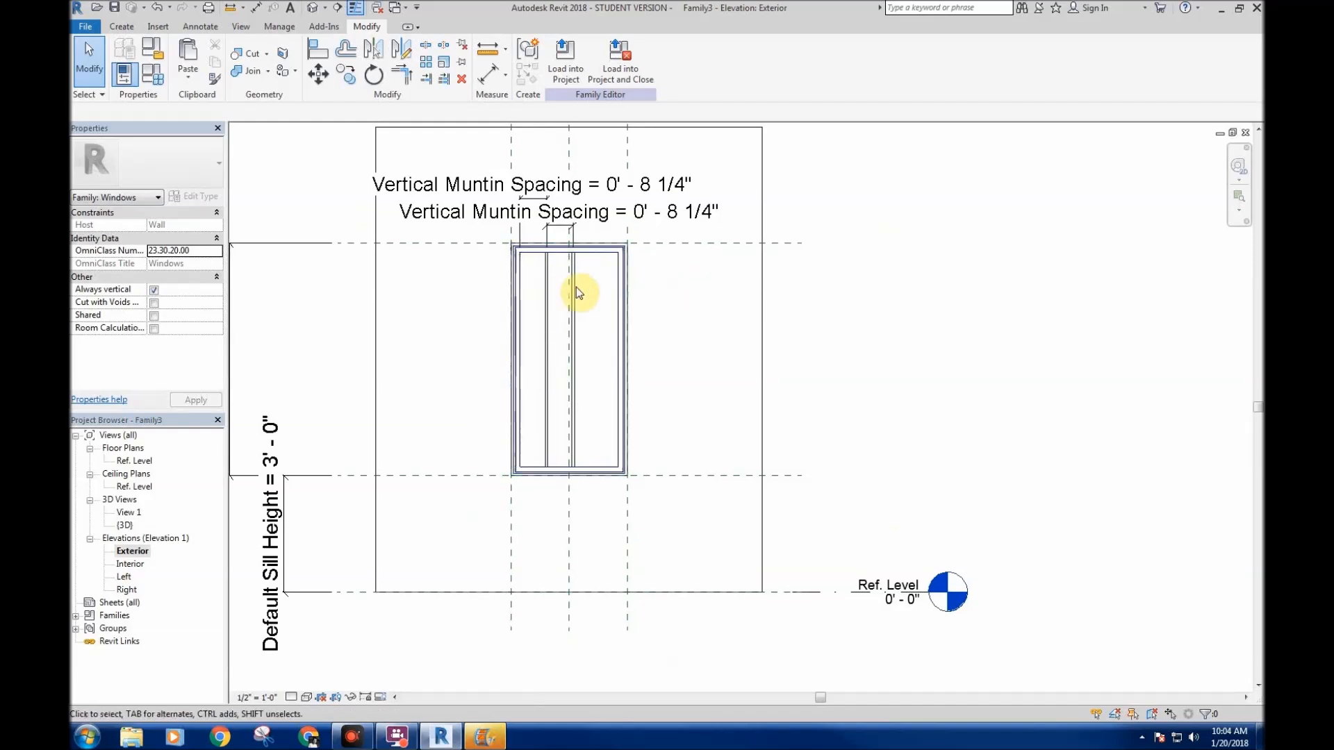
pyautogui.moveTo(571, 281); pyautogui.dragTo(554, 289, button='middle')
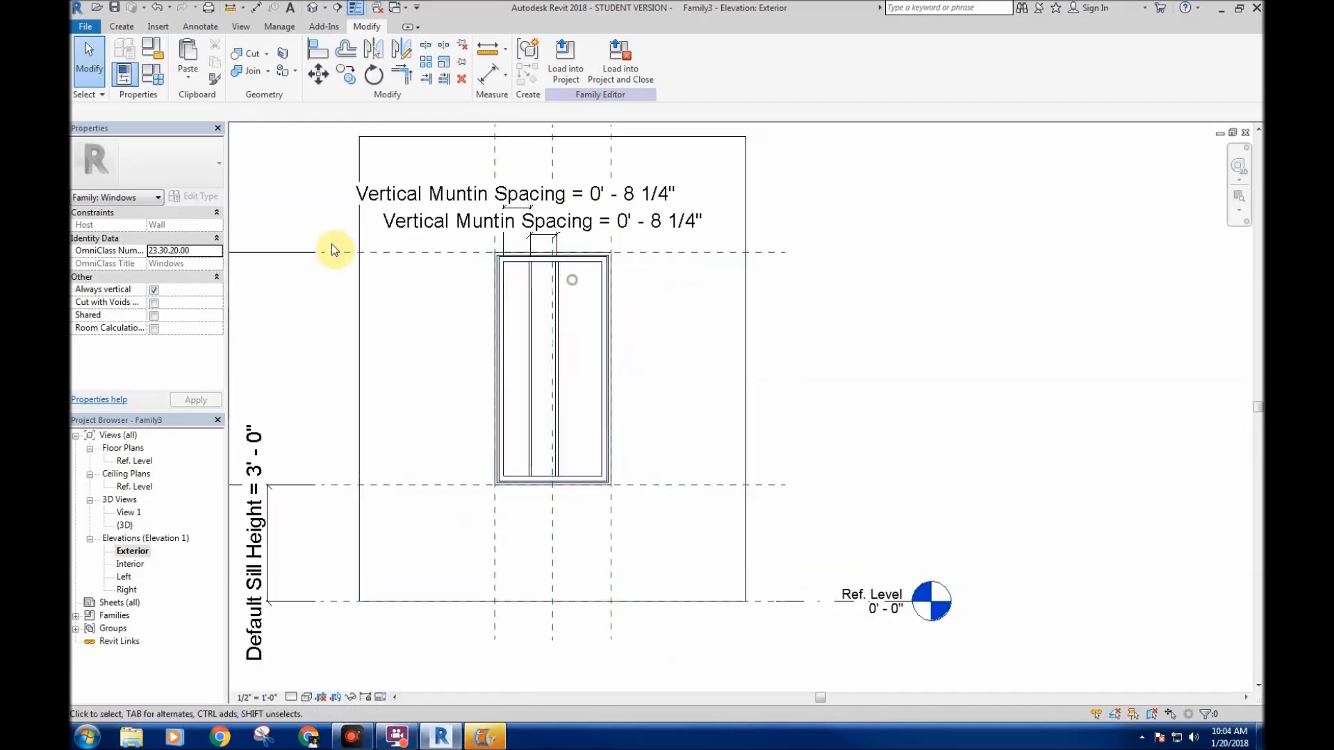
pyautogui.click(154, 75)
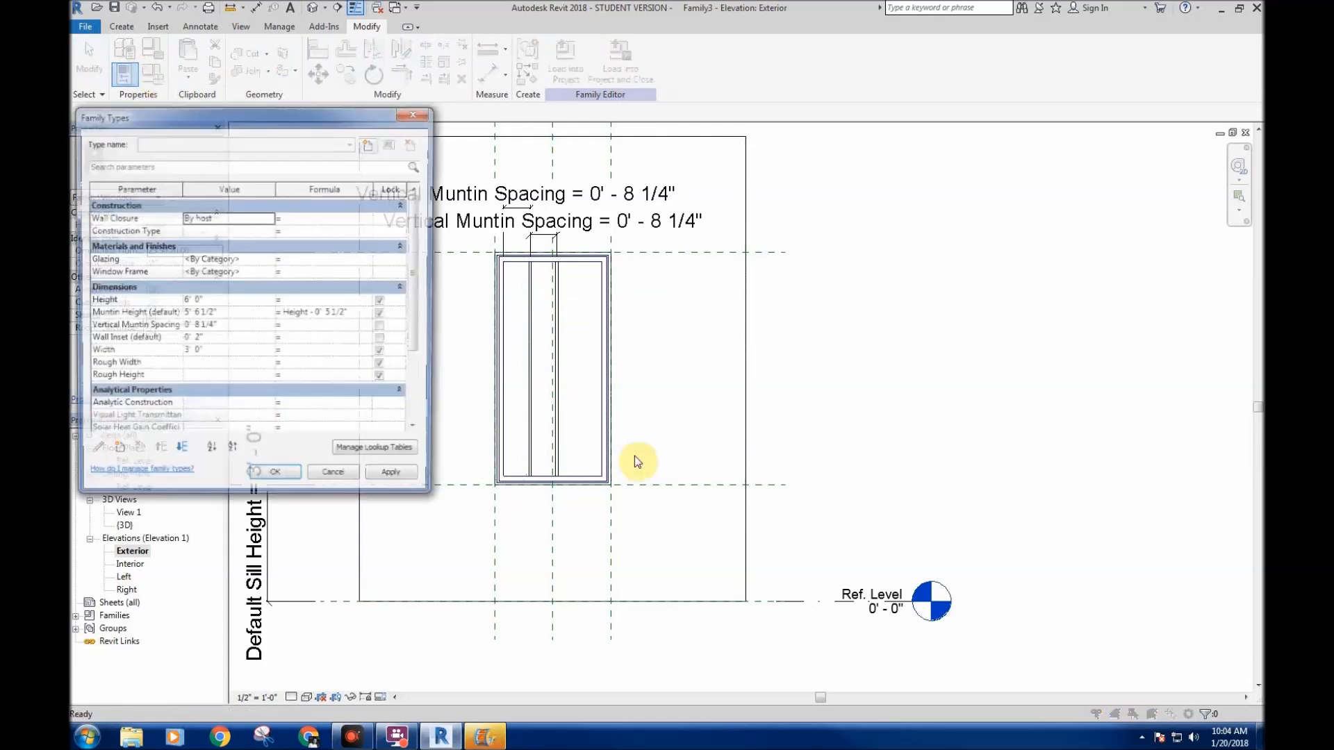
pyautogui.moveTo(328, 115); pyautogui.dragTo(956, 115)
pyautogui.click(953, 328)
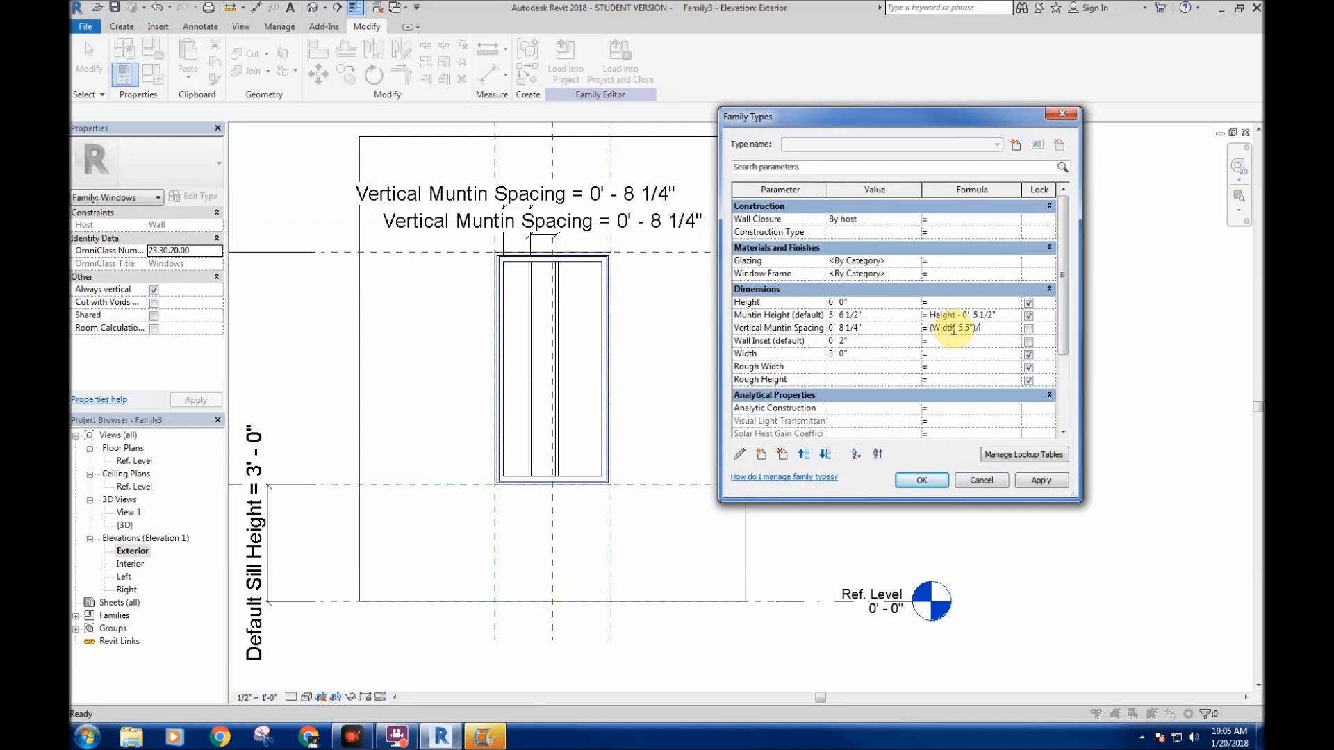
pyautogui.moveTo(1062, 298)
pyautogui.mouseDown()
pyautogui.moveTo(1066, 355)
pyautogui.moveTo(1066, 324)
pyautogui.mouseUp()
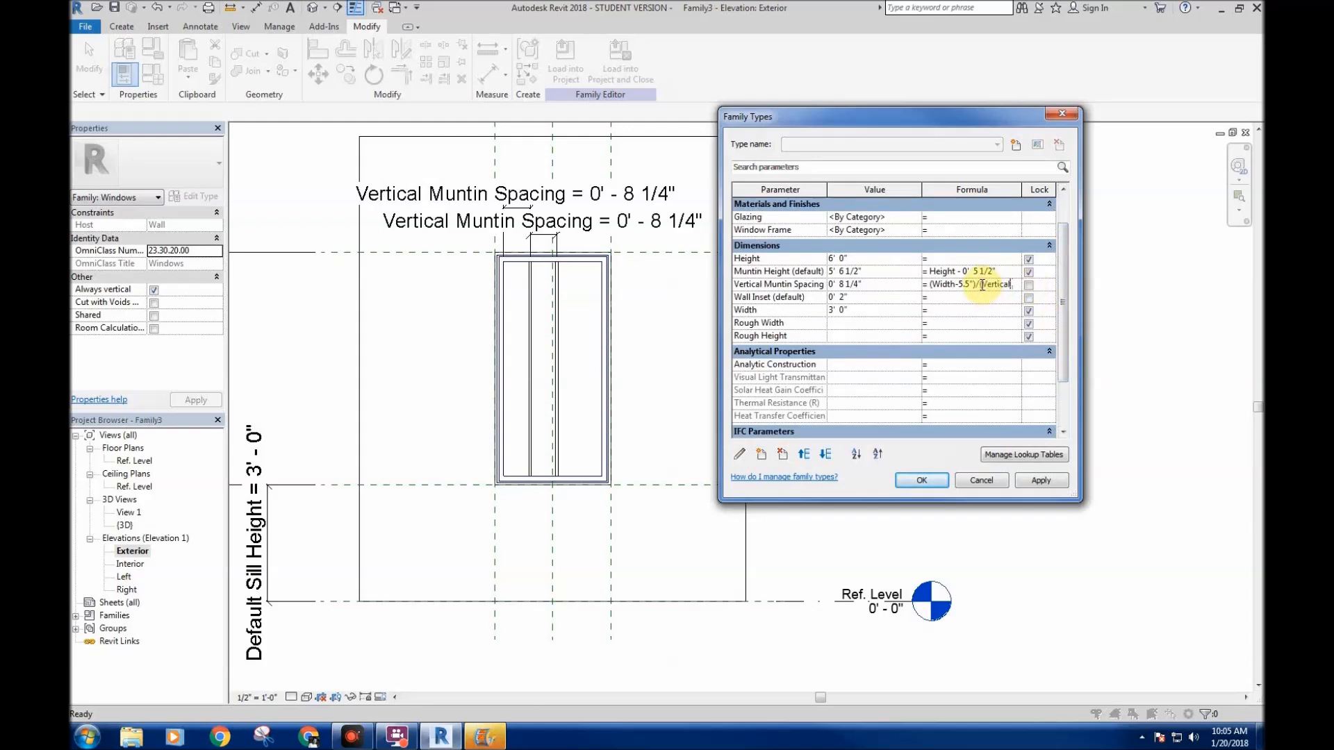
pyautogui.write('Muntins')
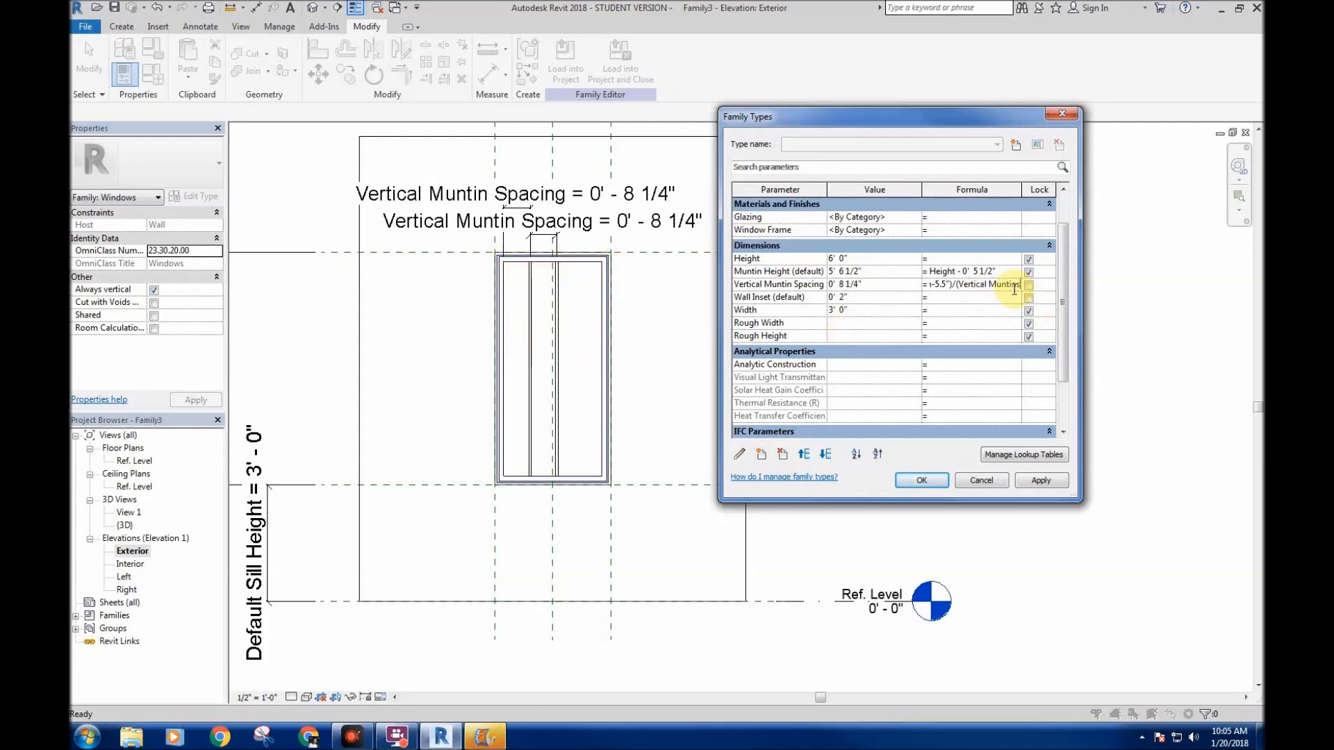
pyautogui.write('-1')
pyautogui.write(')')
pyautogui.press('Tab')
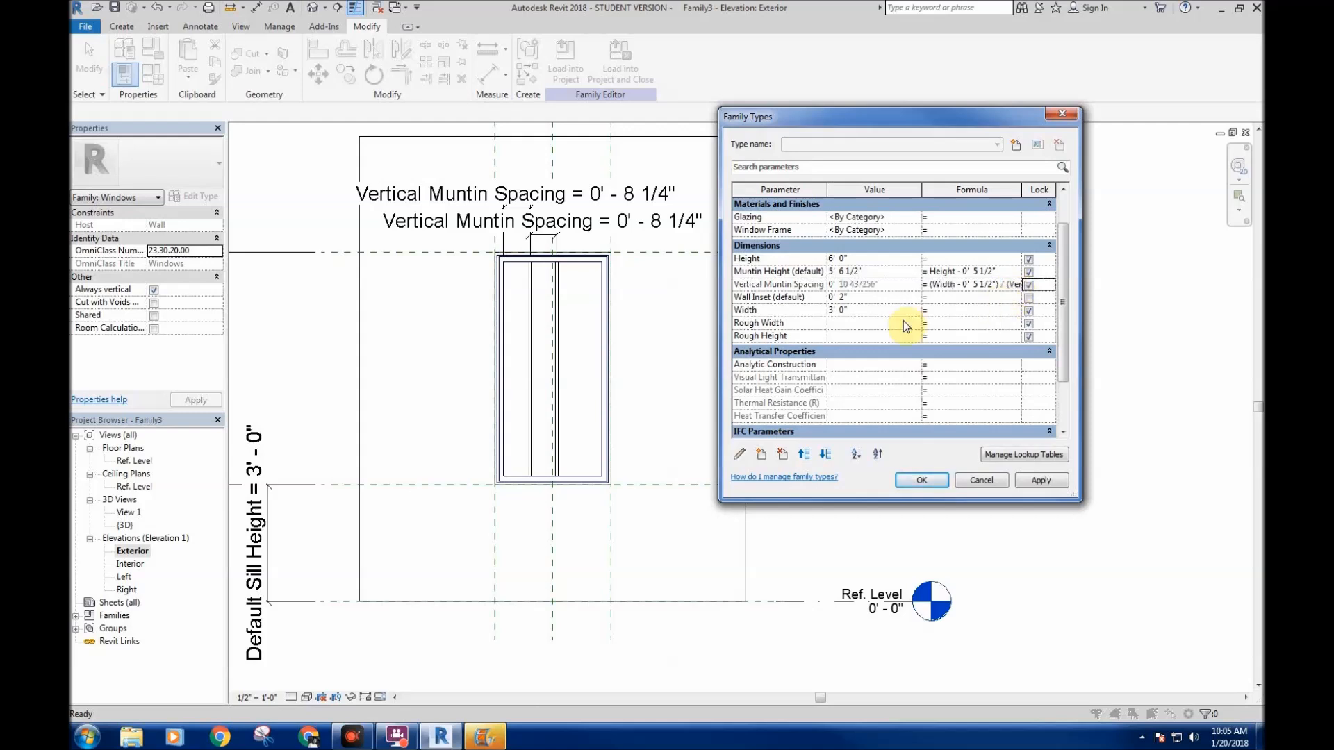
pyautogui.click(1040, 480)
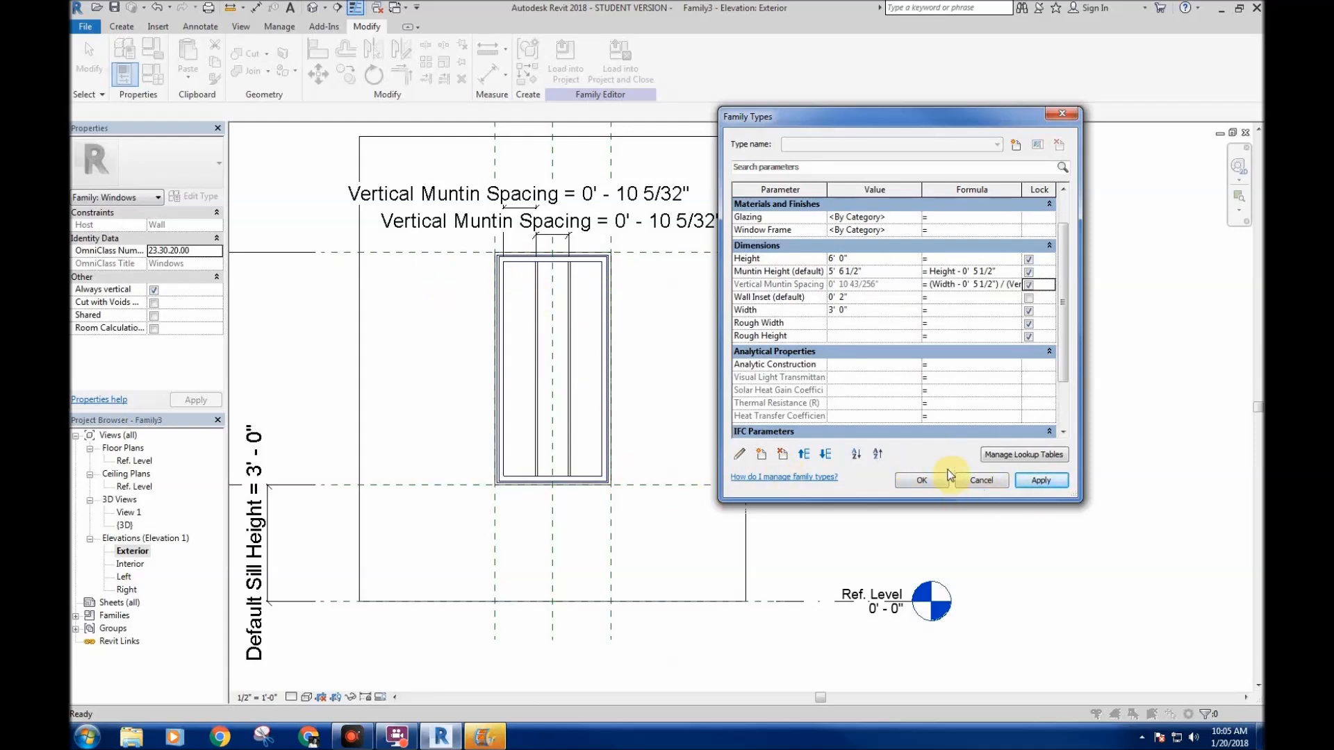
# - Test the array by setting Vertical Muntins to 3, 4 and 2 in the family types, applying each value
pyautogui.moveTo(1064, 295); pyautogui.dragTo(1063, 336)
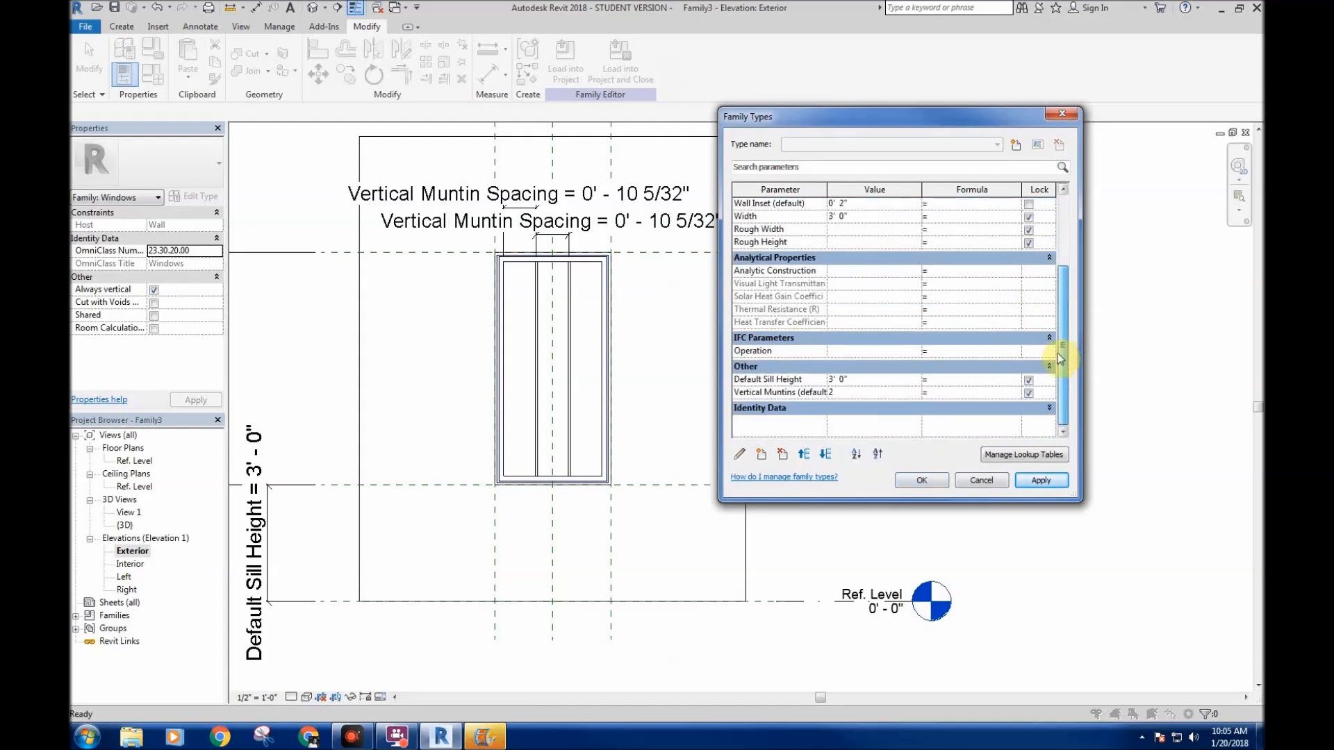
pyautogui.click(915, 393)
pyautogui.write('3')
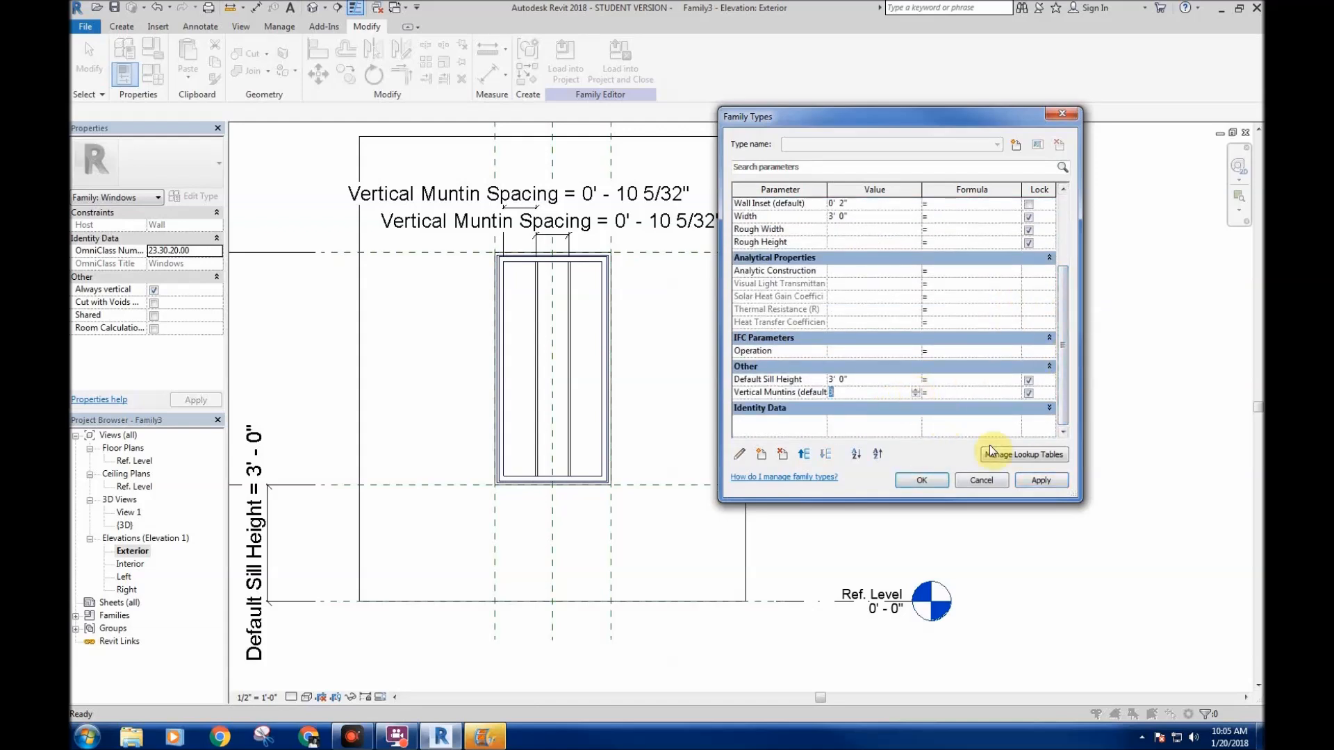
pyautogui.click(1047, 479)
pyautogui.click(917, 392)
pyautogui.write('4')
pyautogui.click(1040, 481)
pyautogui.click(915, 394)
pyautogui.write('2')
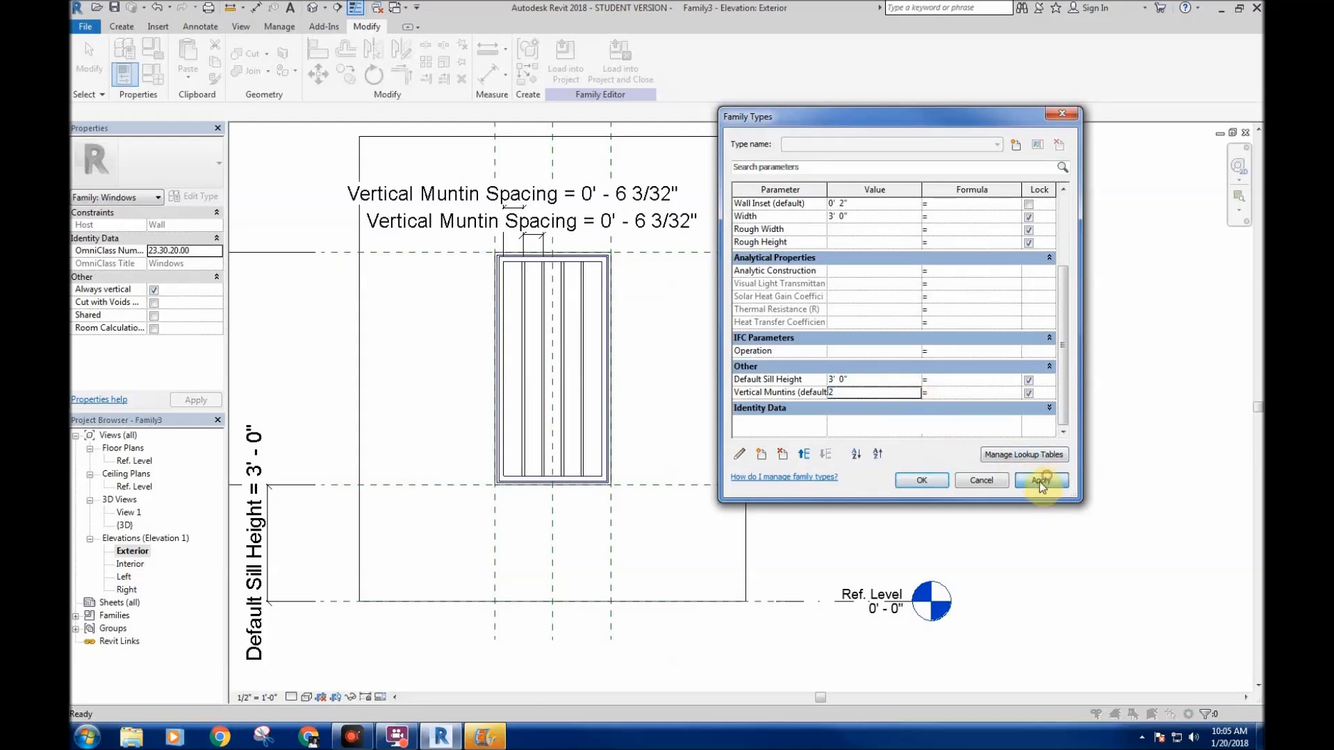
pyautogui.click(1039, 480)
# - Try a Vertical Muntins value of 1, check the spacing parameters and cancel the family type changes
pyautogui.click(916, 393)
pyautogui.write('1')
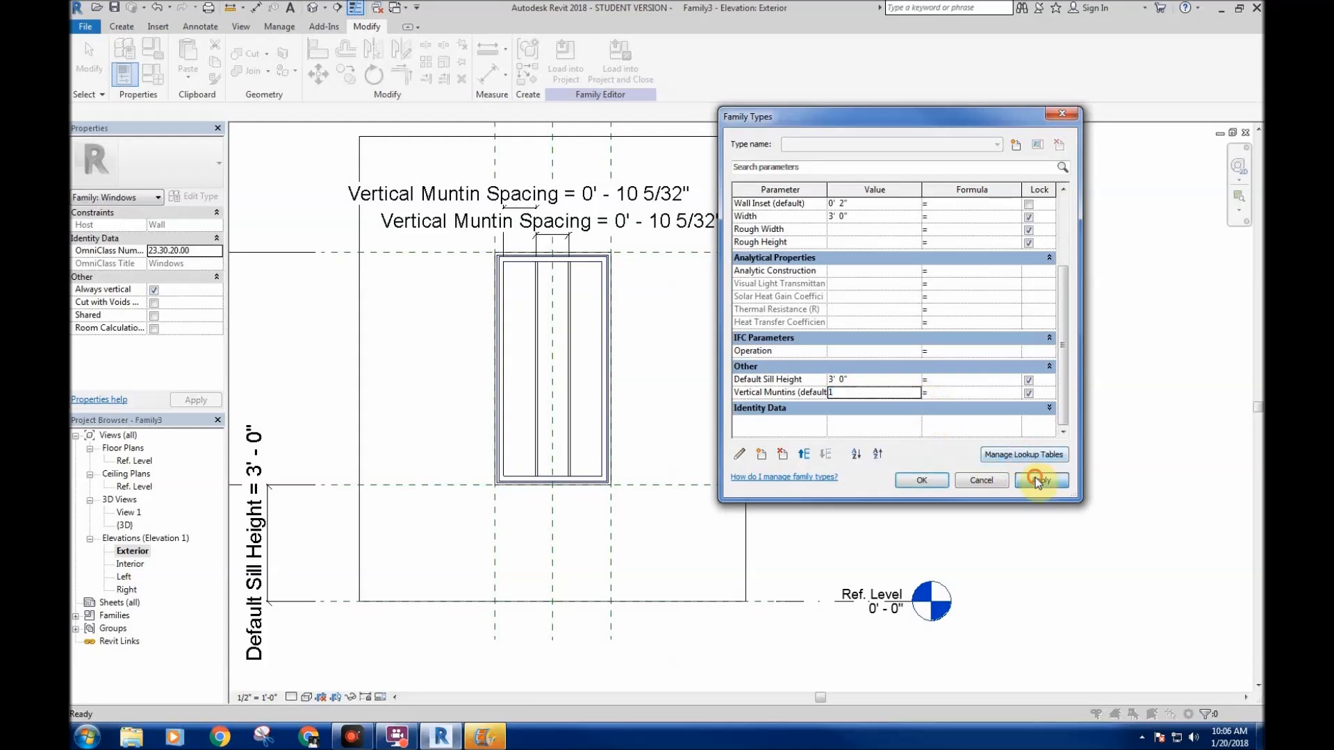
pyautogui.click(1039, 481)
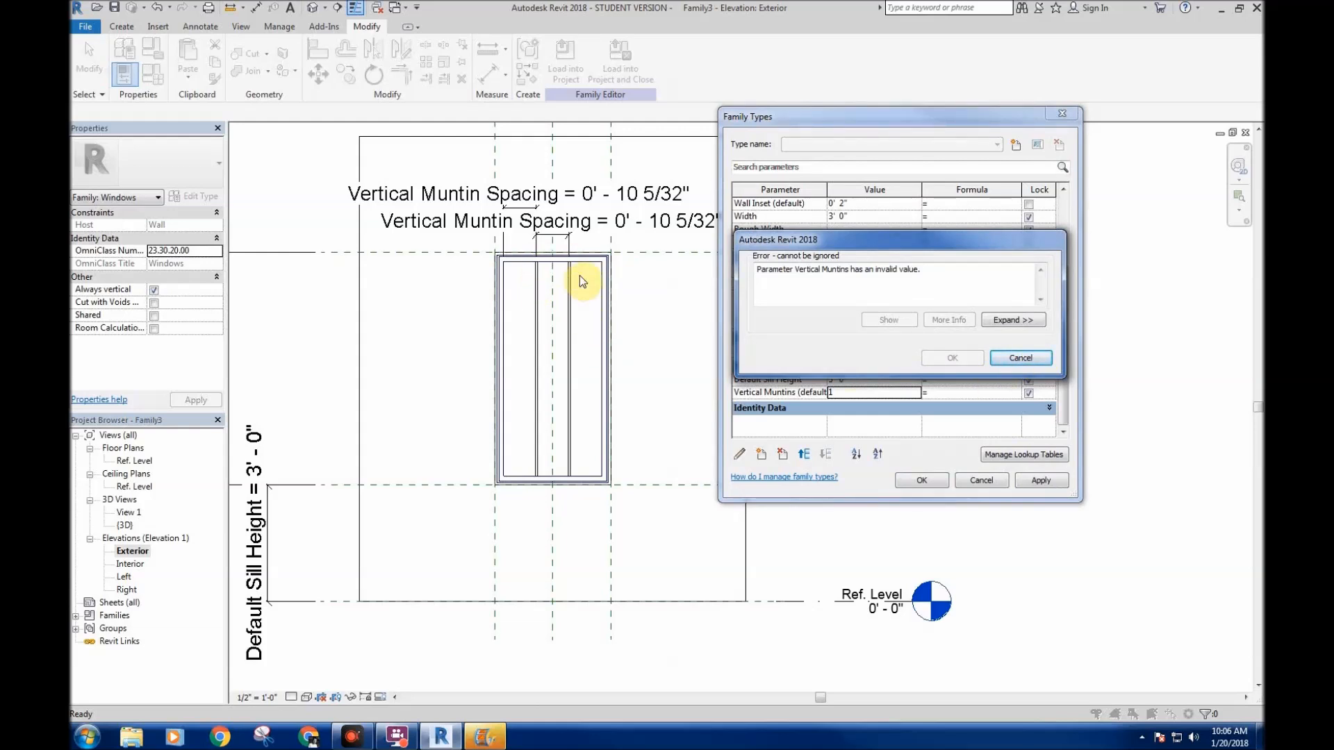
pyautogui.click(1046, 362)
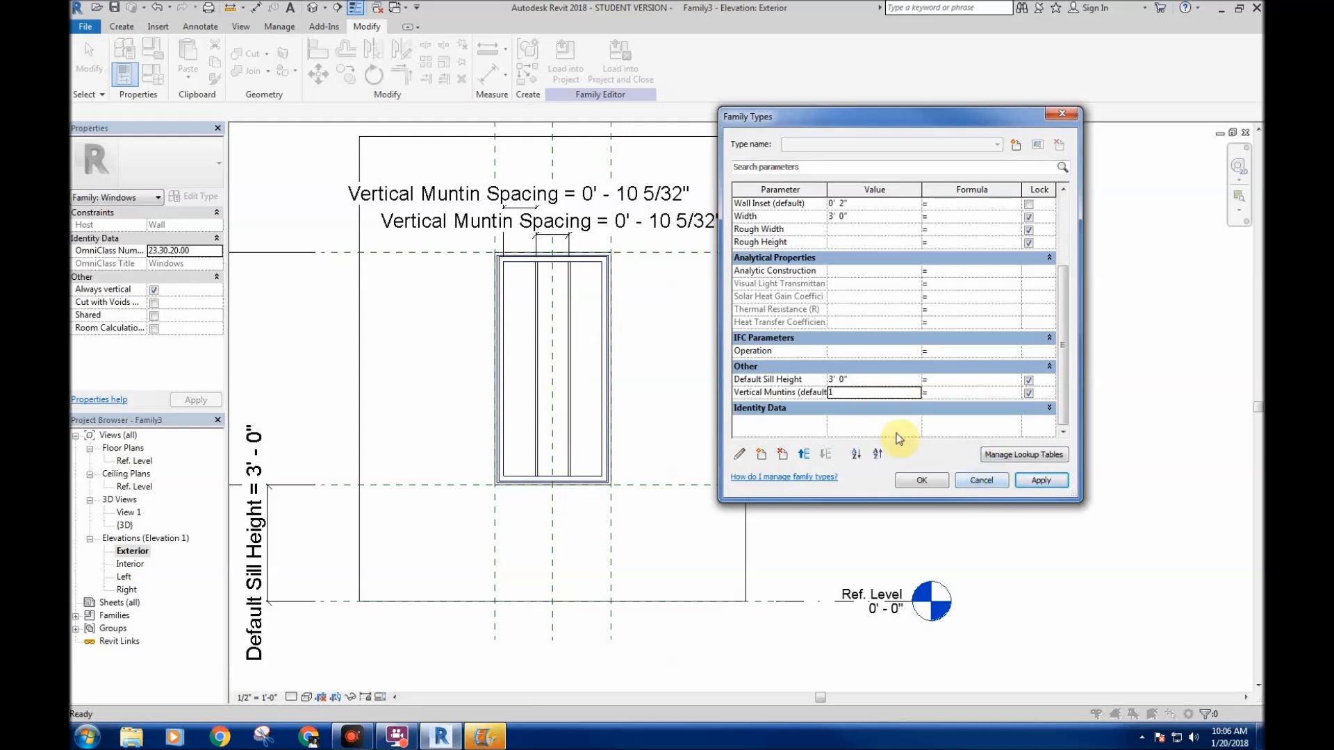
pyautogui.moveTo(1066, 361); pyautogui.dragTo(1072, 290)
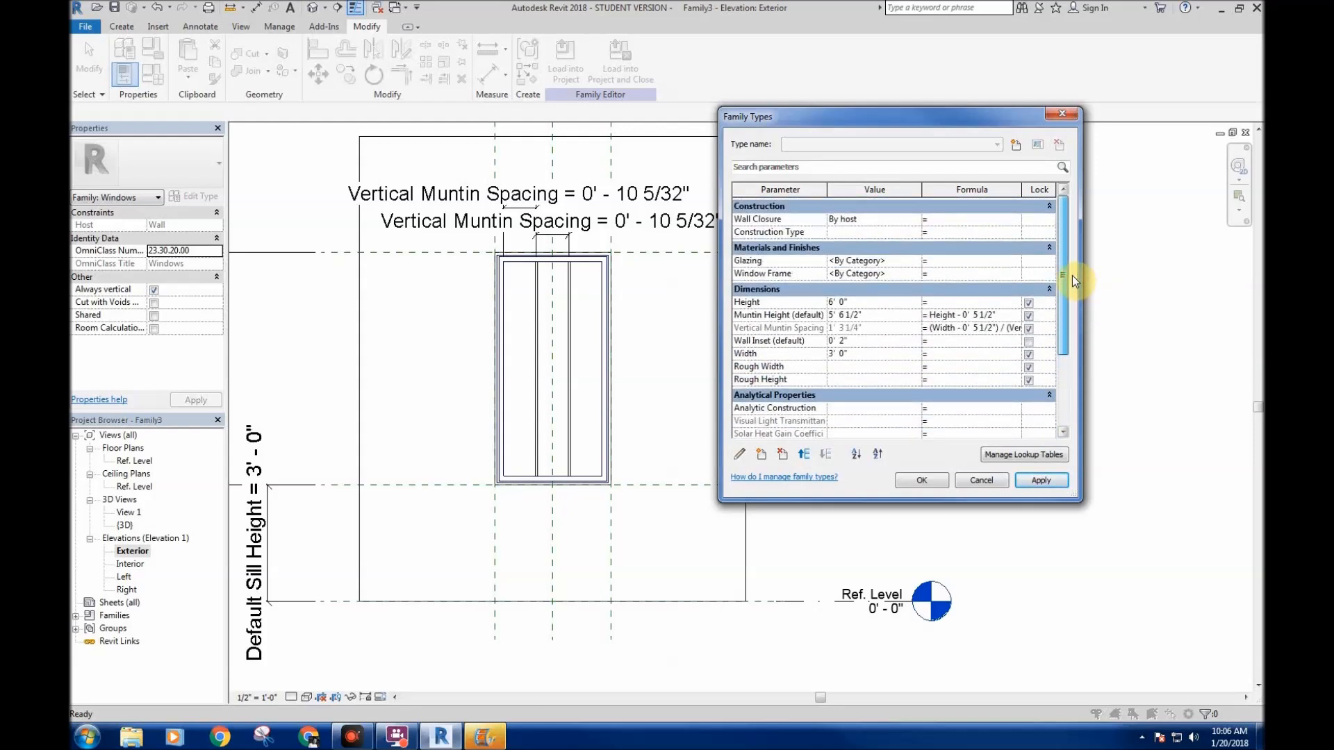
pyautogui.moveTo(1072, 275); pyautogui.dragTo(987, 484)
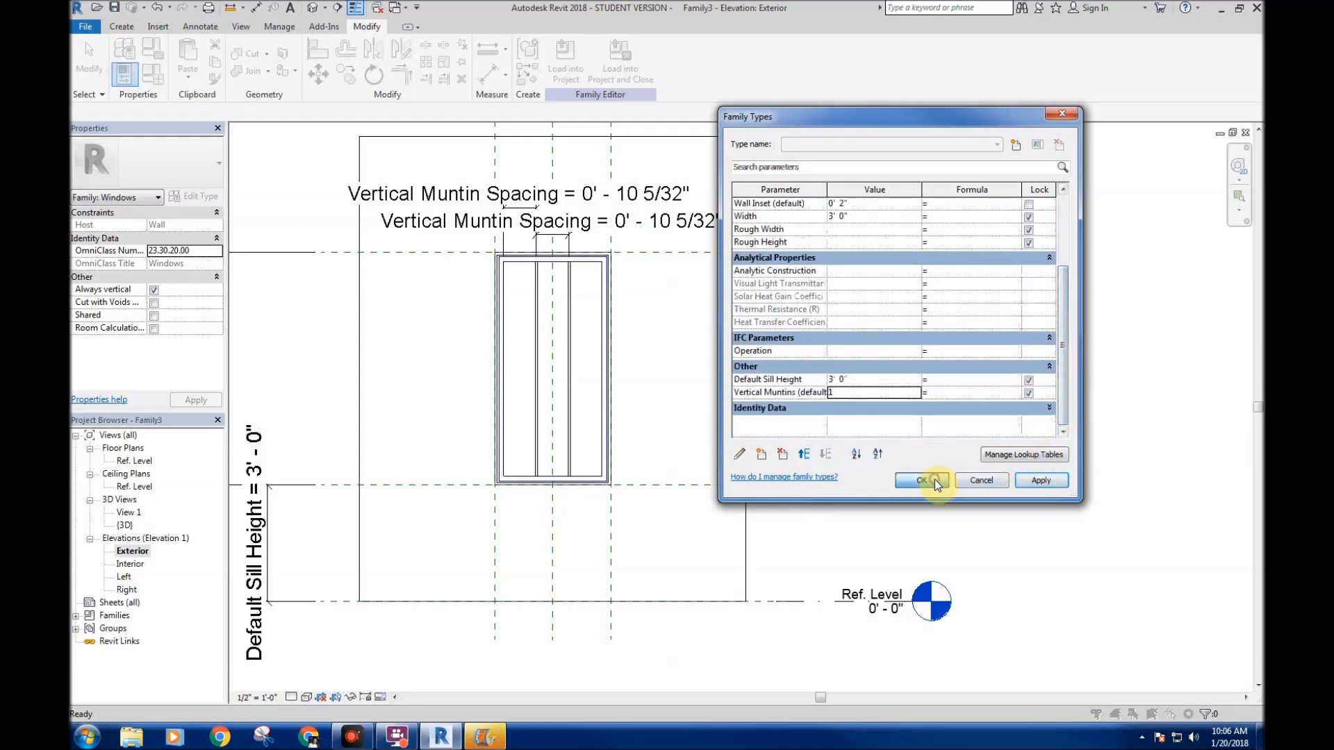
pyautogui.click(930, 480)
pyautogui.click(1017, 356)
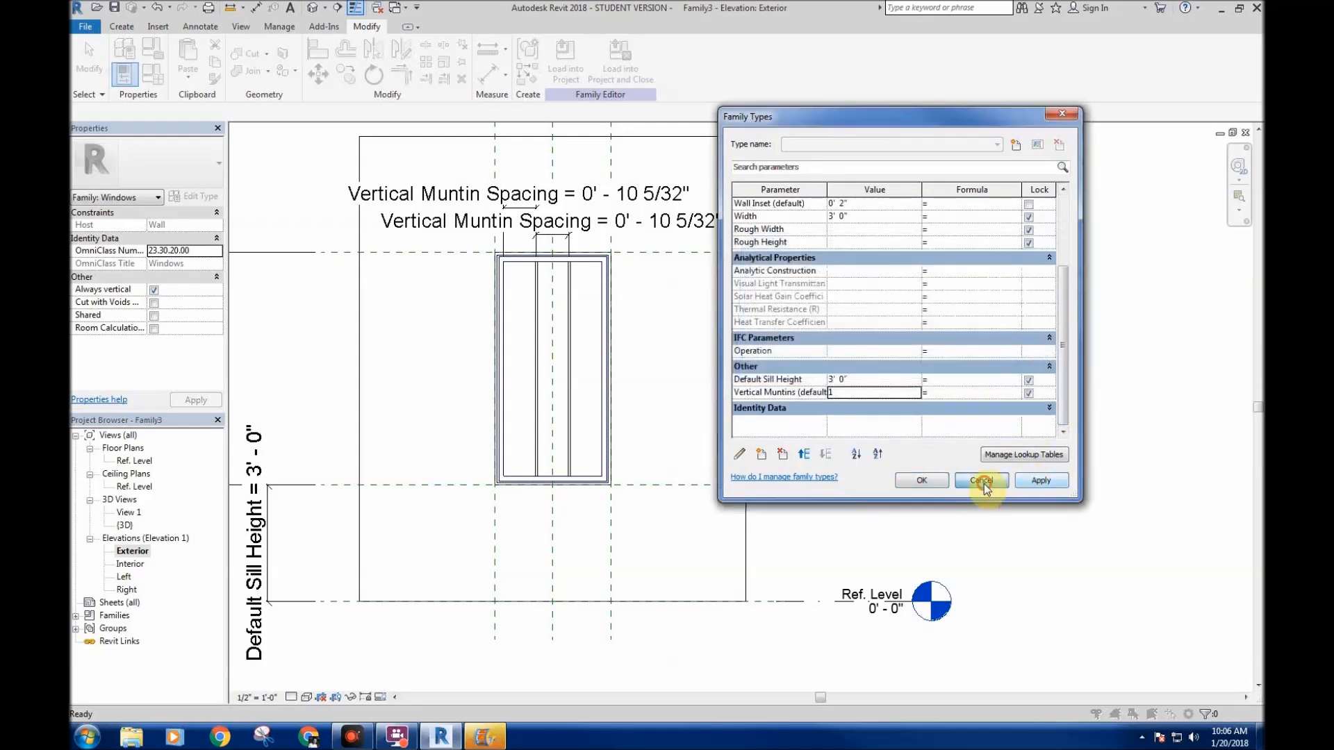
pyautogui.click(982, 480)
# - Set the window Width to 4' 0" in the family types, apply it and close the dialog
pyautogui.moveTo(610, 295); pyautogui.dragTo(770, 271, button='middle')
pyautogui.scroll(-2, 674, 296)
pyautogui.moveTo(654, 303); pyautogui.dragTo(566, 294, button='middle')
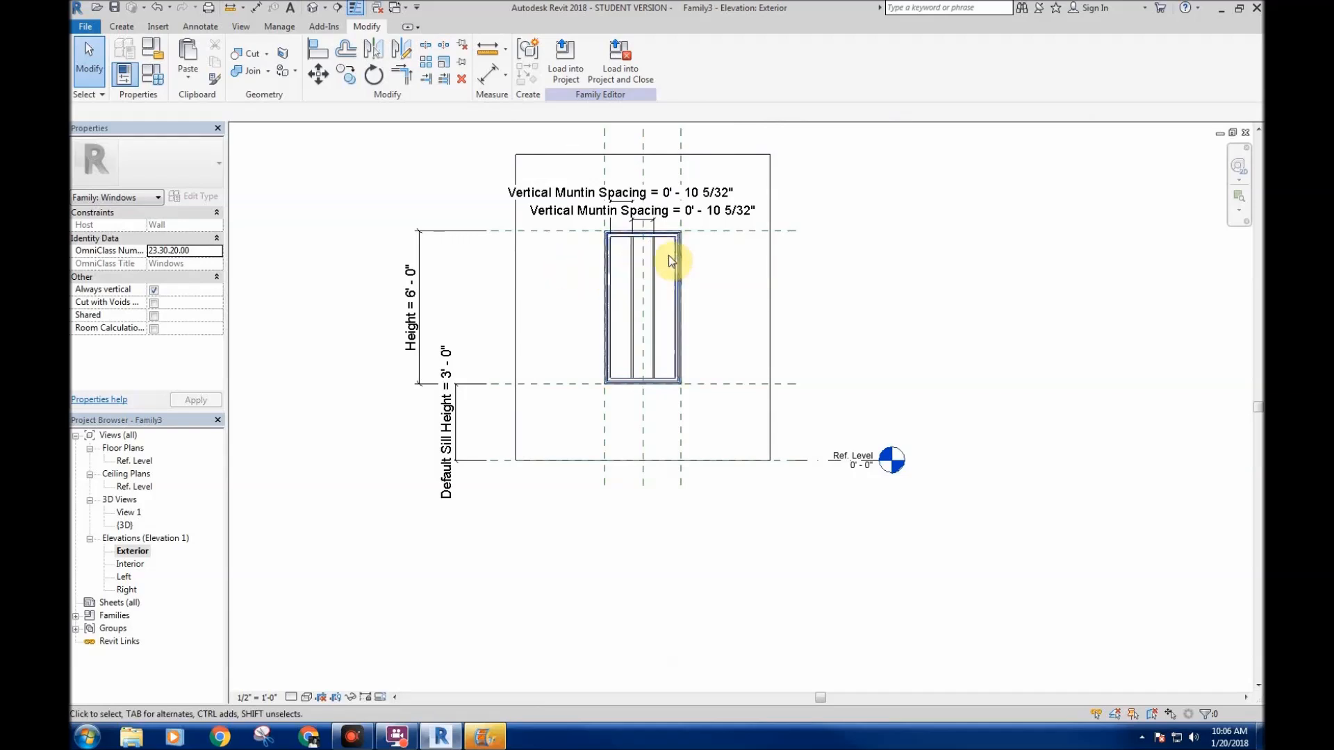
pyautogui.scroll(3, 671, 261)
pyautogui.click(156, 78)
pyautogui.click(865, 354)
pyautogui.press('Tab')
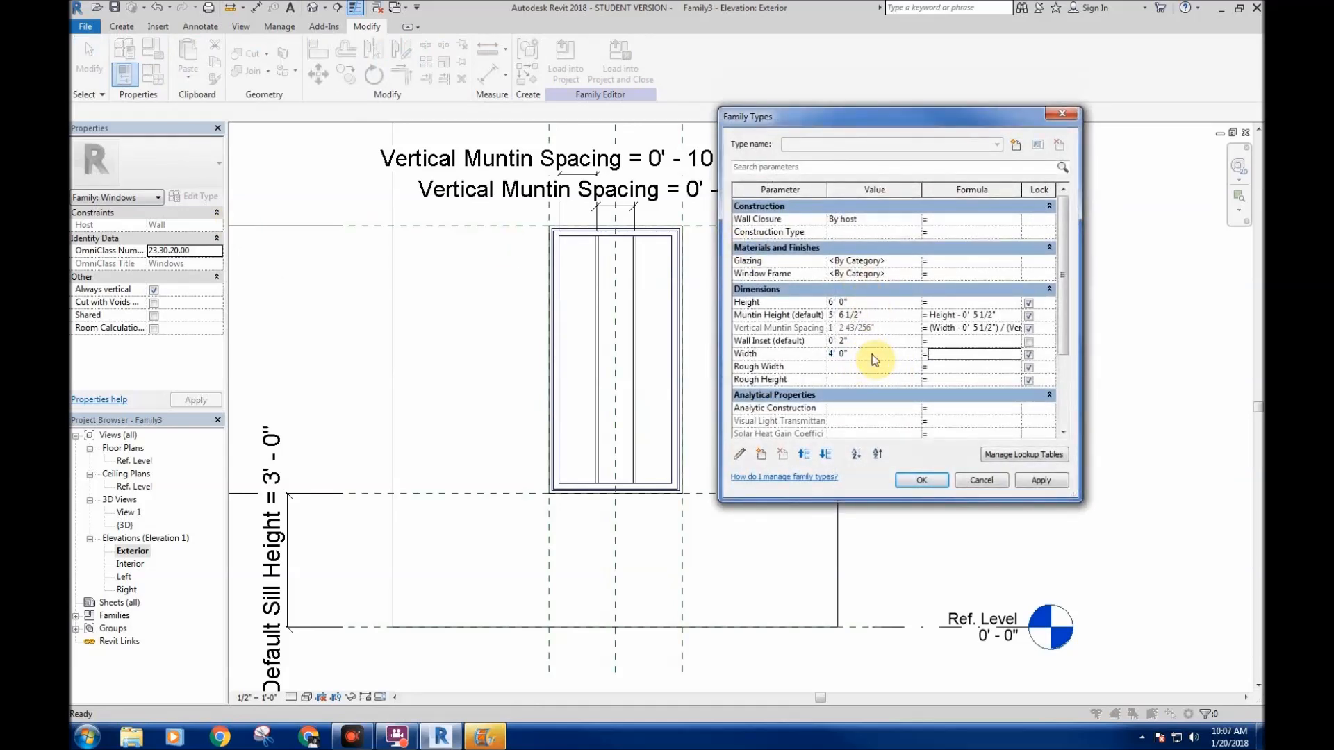
pyautogui.click(1042, 481)
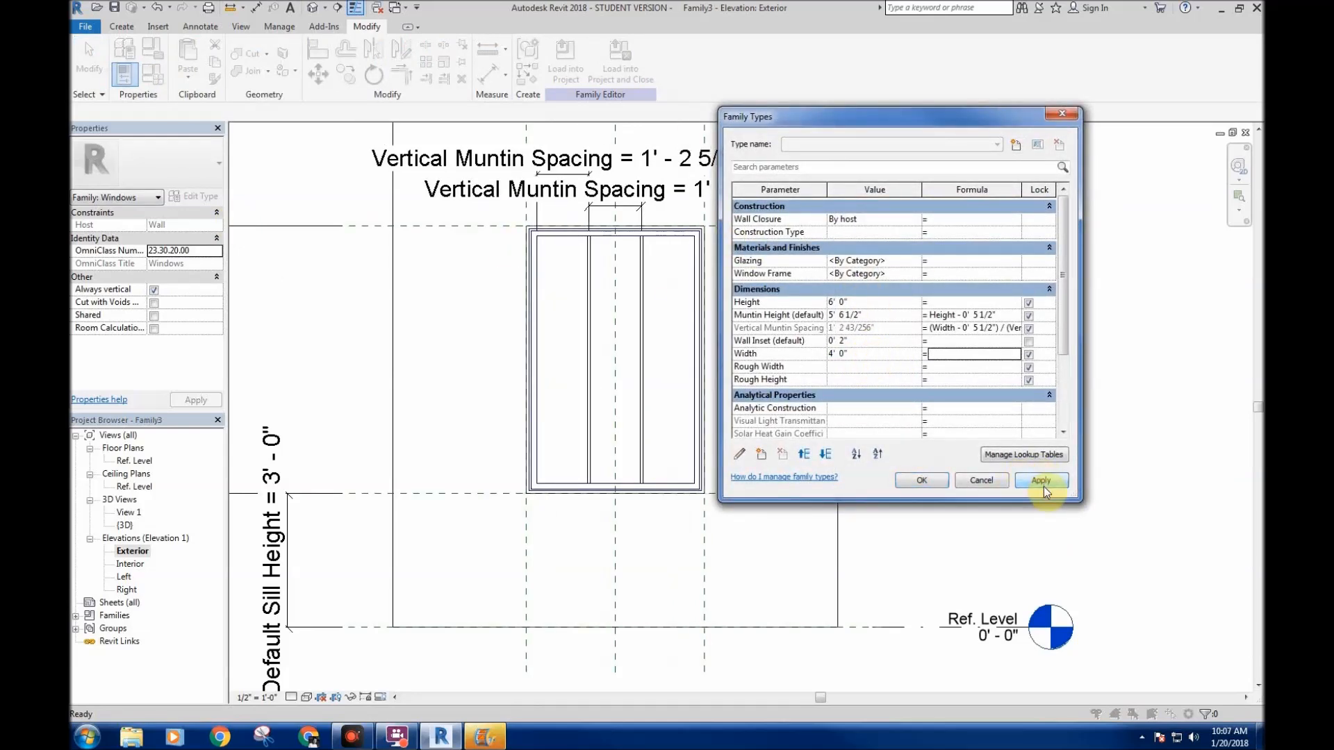
pyautogui.click(984, 481)
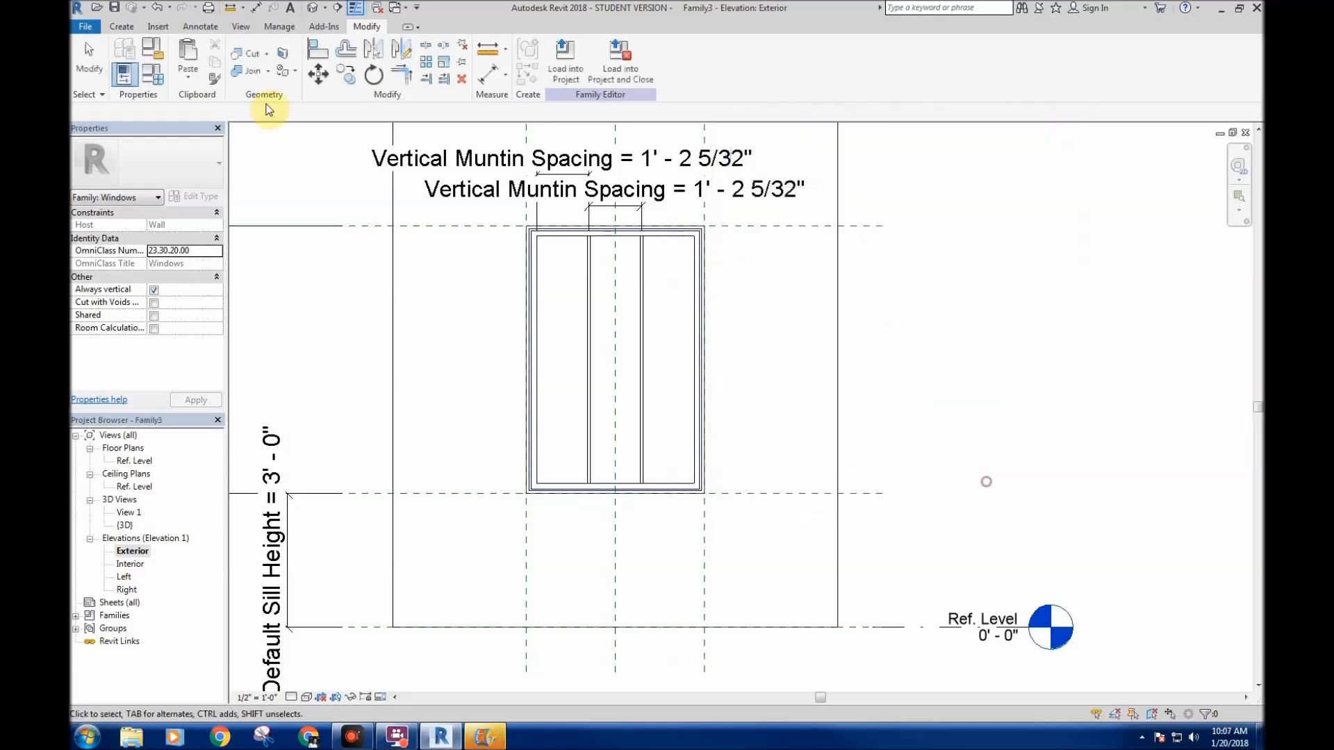
# - Undo the window width change
pyautogui.click(157, 7)
pyautogui.moveTo(470, 358); pyautogui.dragTo(486, 385, button='middle')
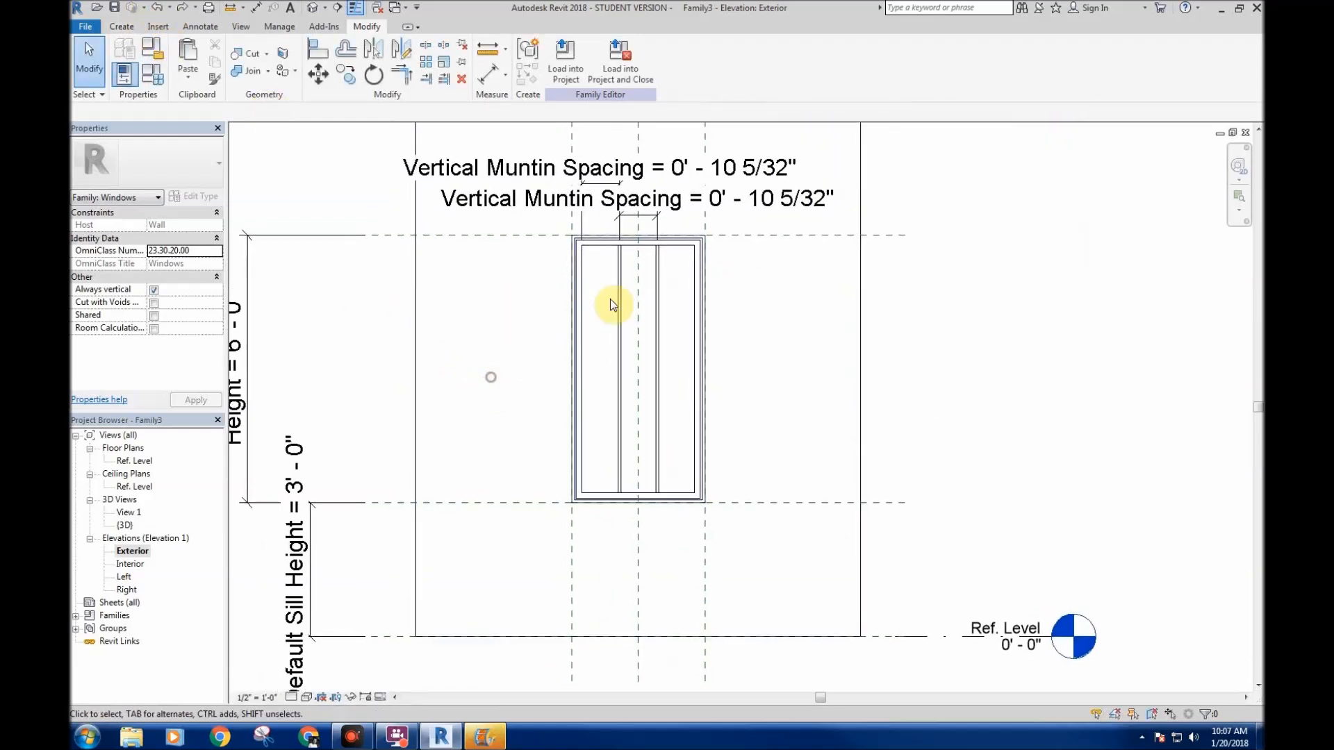
pyautogui.scroll(-1, 570, 362)
pyautogui.moveTo(553, 342); pyautogui.dragTo(537, 345, button='middle')
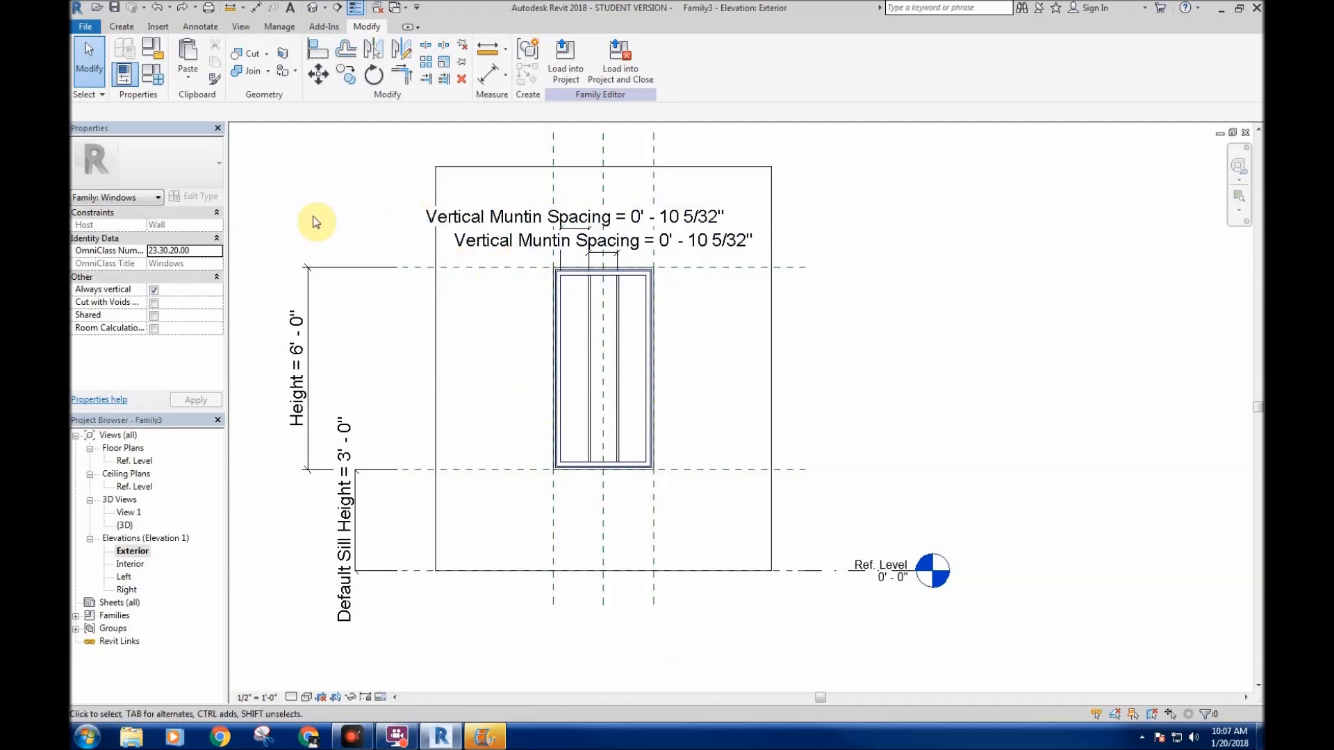
# - Create a new family from the Generic Model template
pyautogui.click(122, 27)
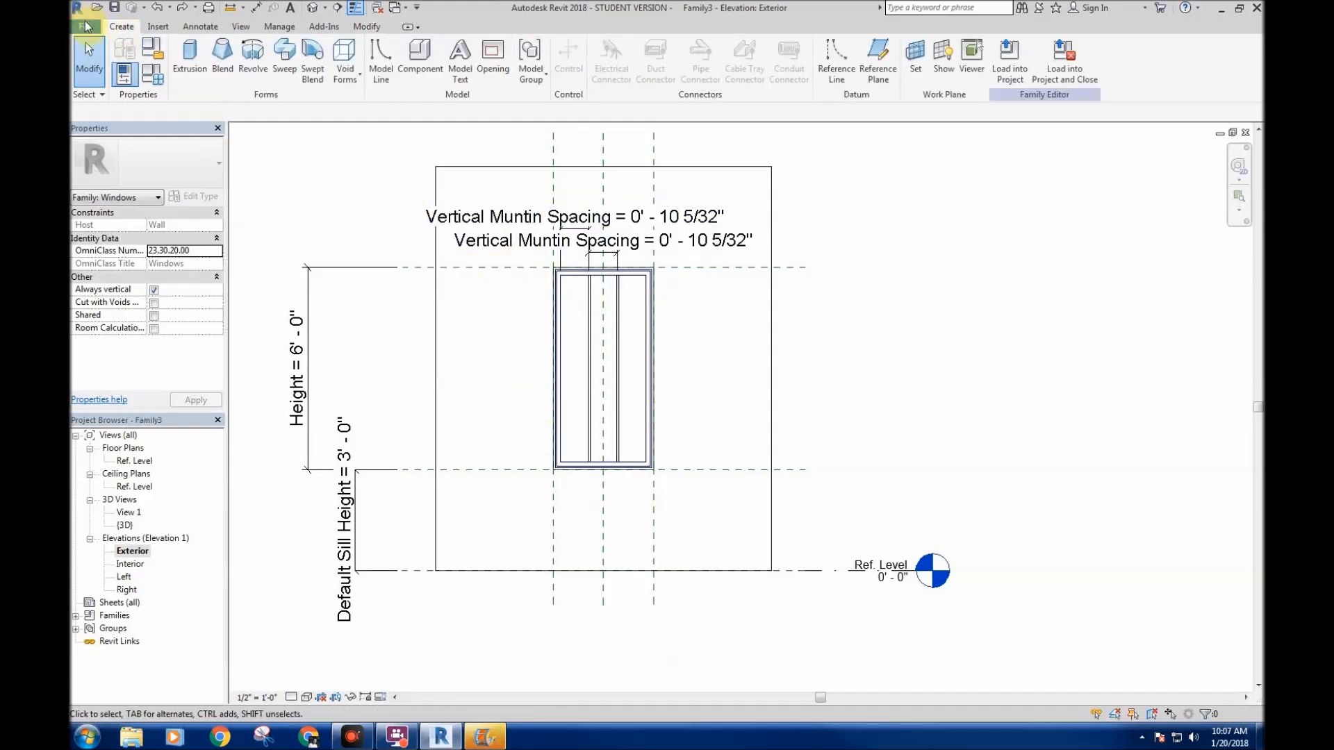
pyautogui.click(84, 27)
pyautogui.moveTo(161, 86)
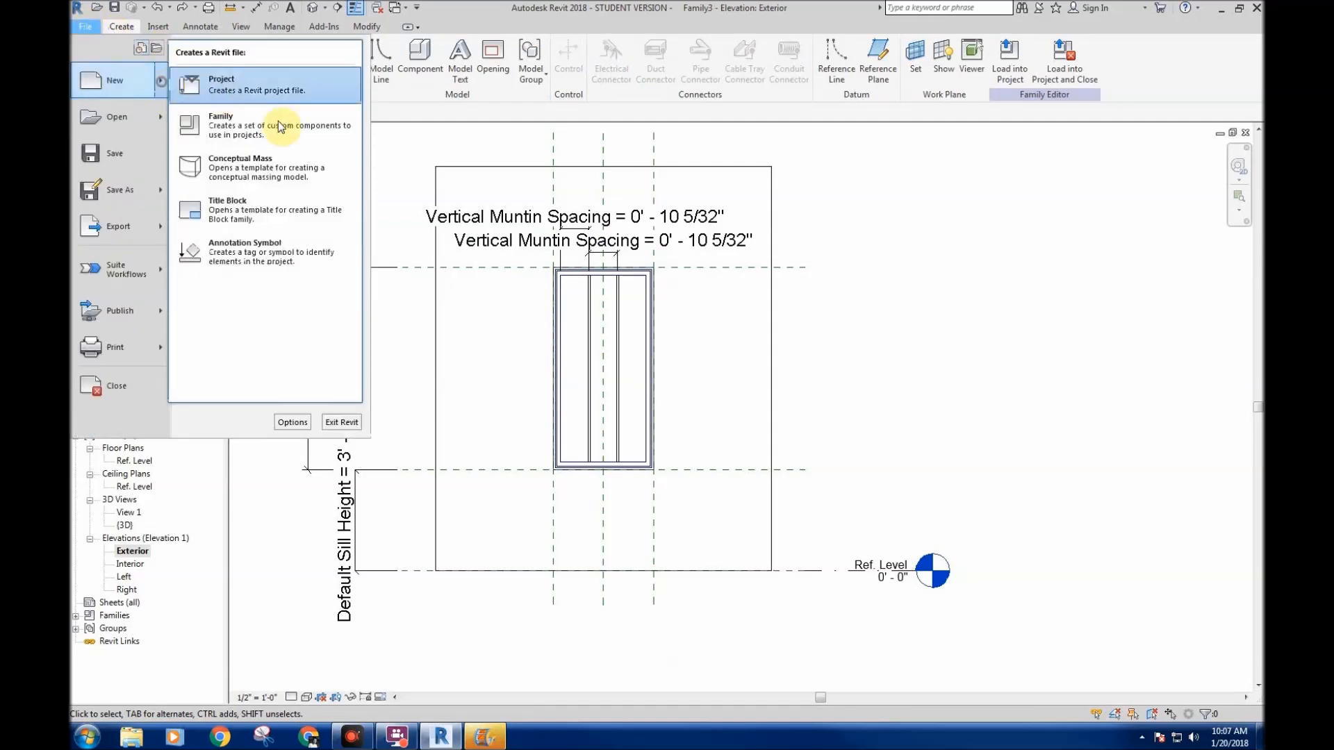
pyautogui.click(275, 126)
pyautogui.moveTo(812, 268); pyautogui.dragTo(825, 337)
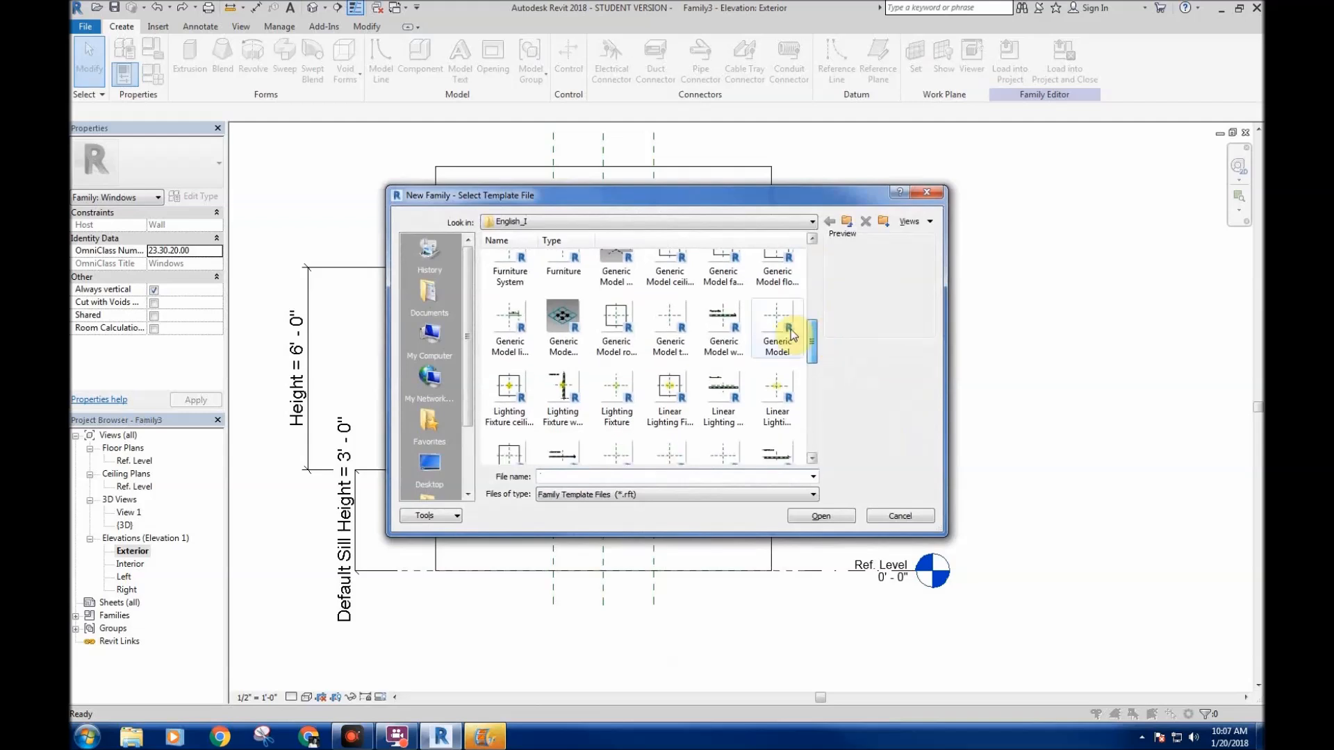
pyautogui.doubleClick(782, 332)
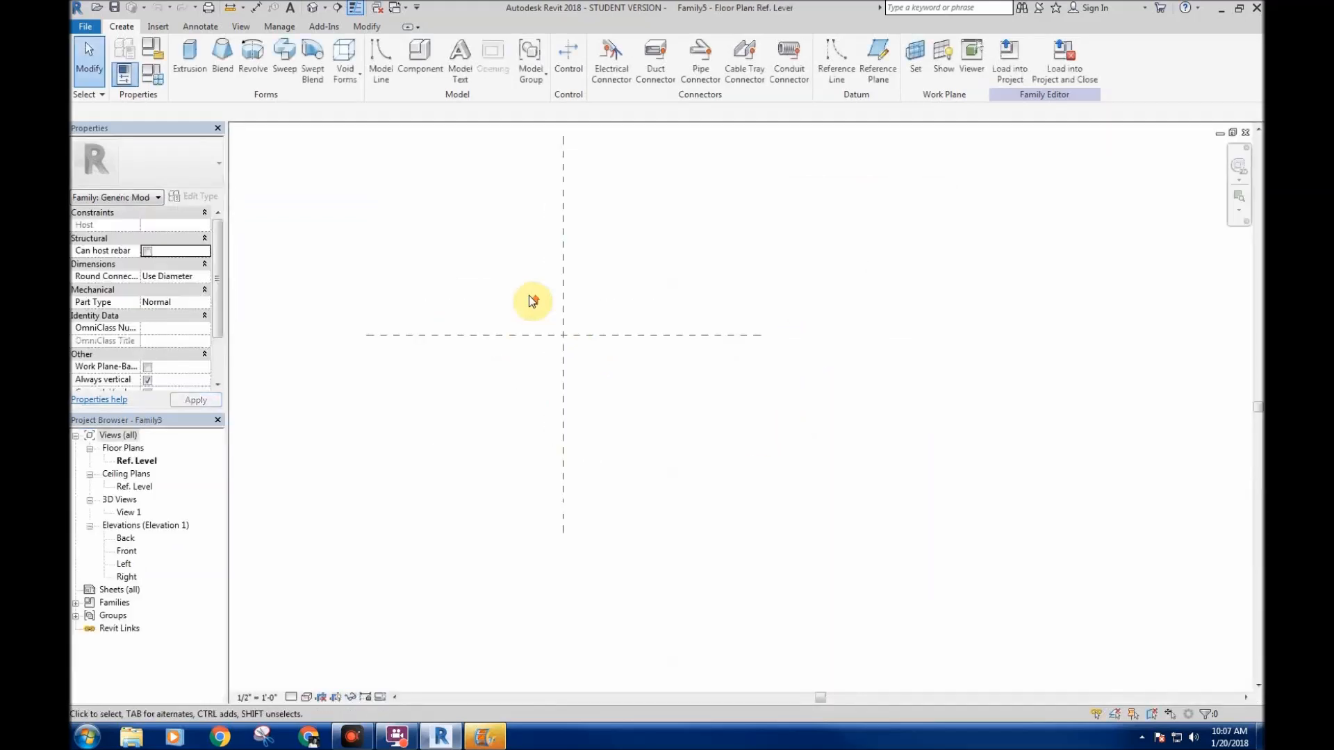
# - Start an extrusion and sketch a thin horizontal rectangle about 2' 0" long along the front/back center reference plane
pyautogui.click(192, 54)
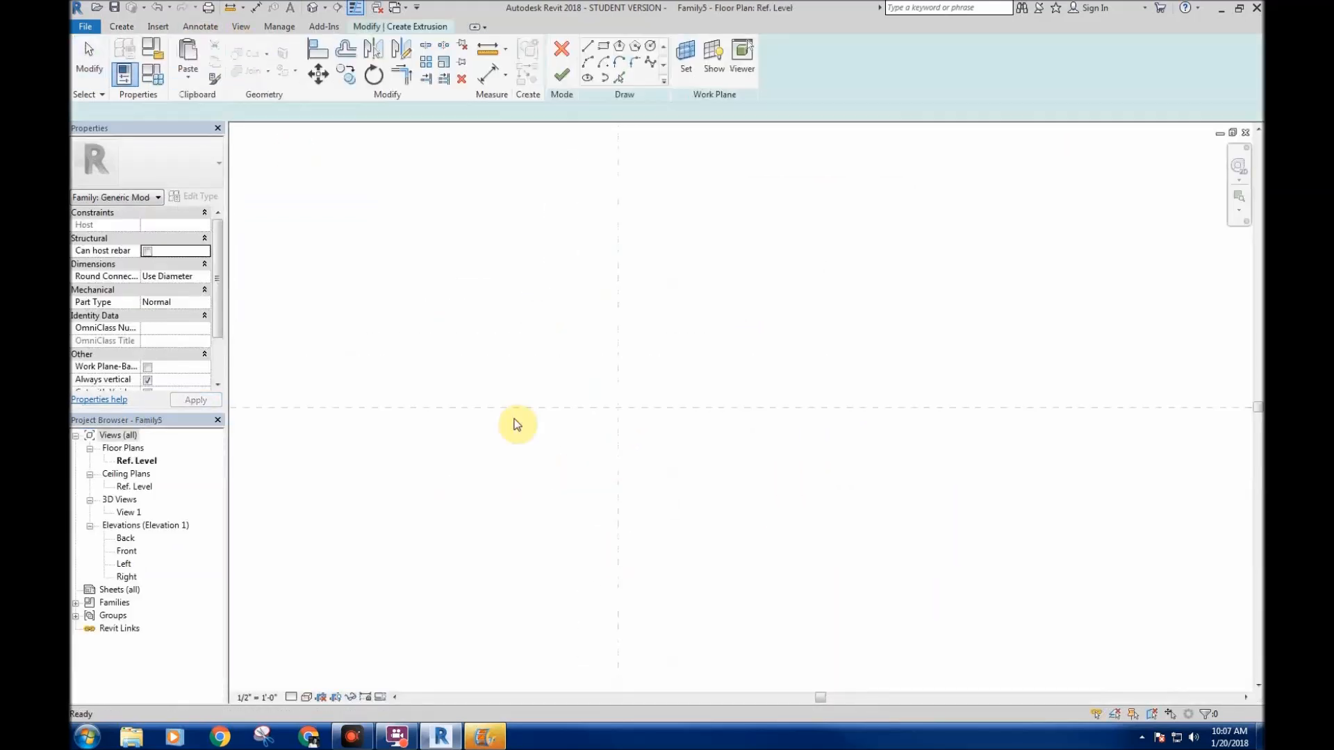
pyautogui.click(442, 407)
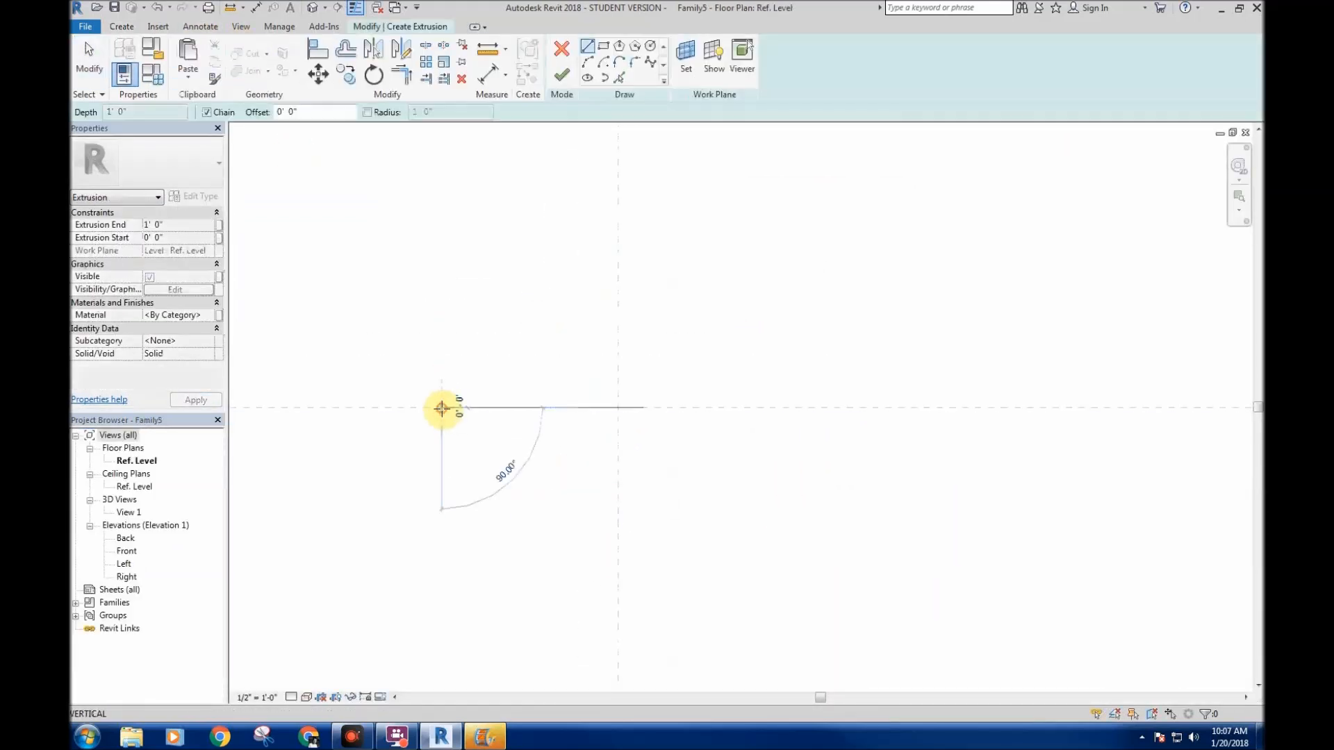
pyautogui.click(719, 407)
pyautogui.scroll(2, 723, 414)
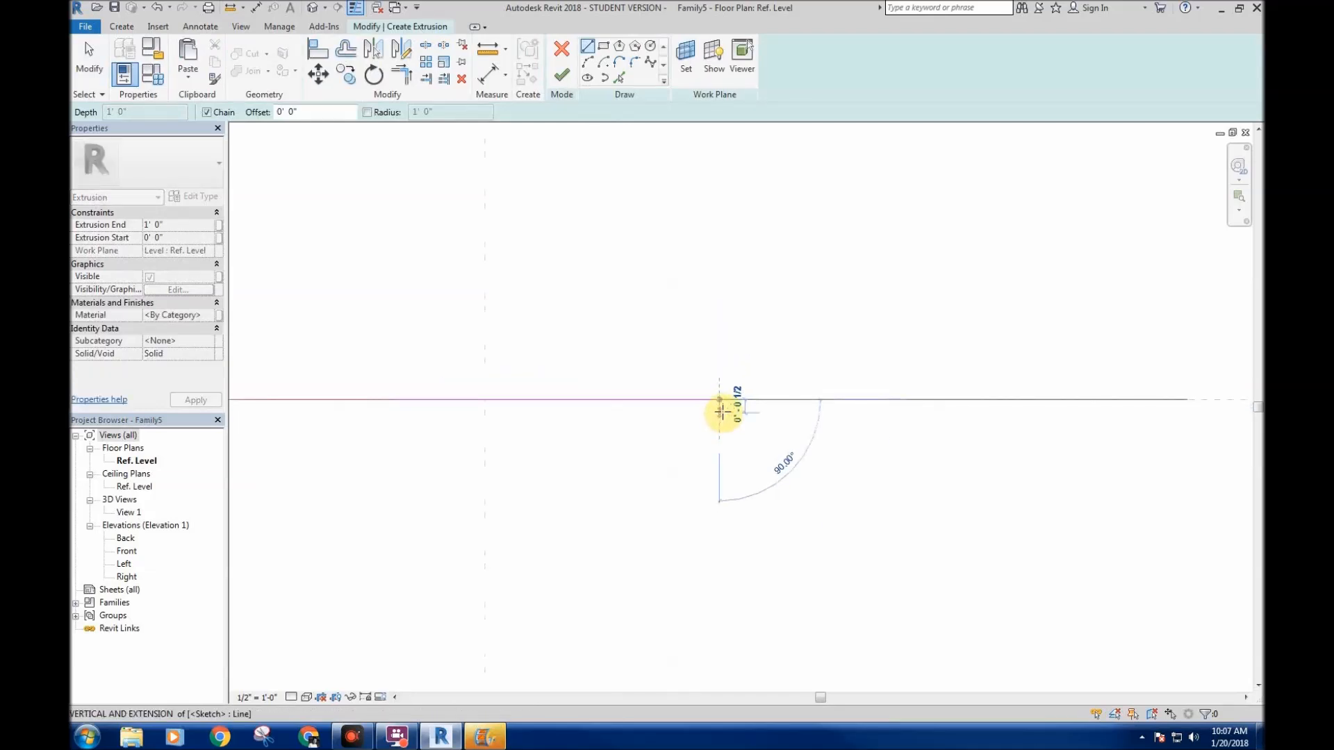
pyautogui.click(719, 437)
pyautogui.scroll(-2, 465, 444)
pyautogui.moveTo(399, 444); pyautogui.dragTo(667, 436, button='middle')
pyautogui.scroll(1, 473, 420)
pyautogui.click(515, 412)
pyautogui.click(515, 407)
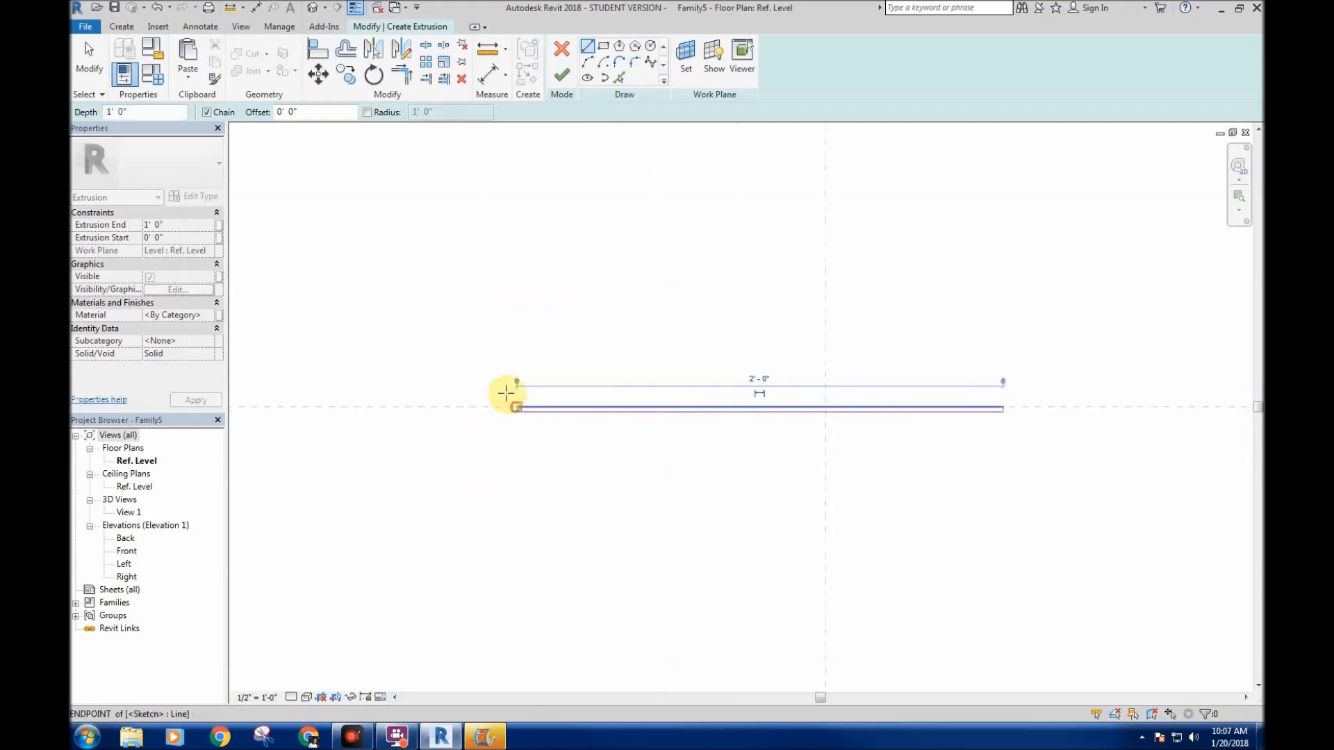
pyautogui.press('Escape')
# - Set the extrusion end of the thin rectangle to 3/4"
pyautogui.moveTo(462, 347); pyautogui.dragTo(1111, 492)
pyautogui.scroll(-1, 1045, 478)
pyautogui.moveTo(983, 489); pyautogui.dragTo(795, 491, button='middle')
pyautogui.scroll(2, 809, 426)
pyautogui.scroll(-3, 846, 334)
pyautogui.moveTo(848, 332)
pyautogui.mouseDown(button='middle')
pyautogui.moveTo(845, 319)
pyautogui.moveTo(806, 348)
pyautogui.moveTo(767, 325)
pyautogui.mouseUp(button='middle')
pyautogui.click(295, 289)
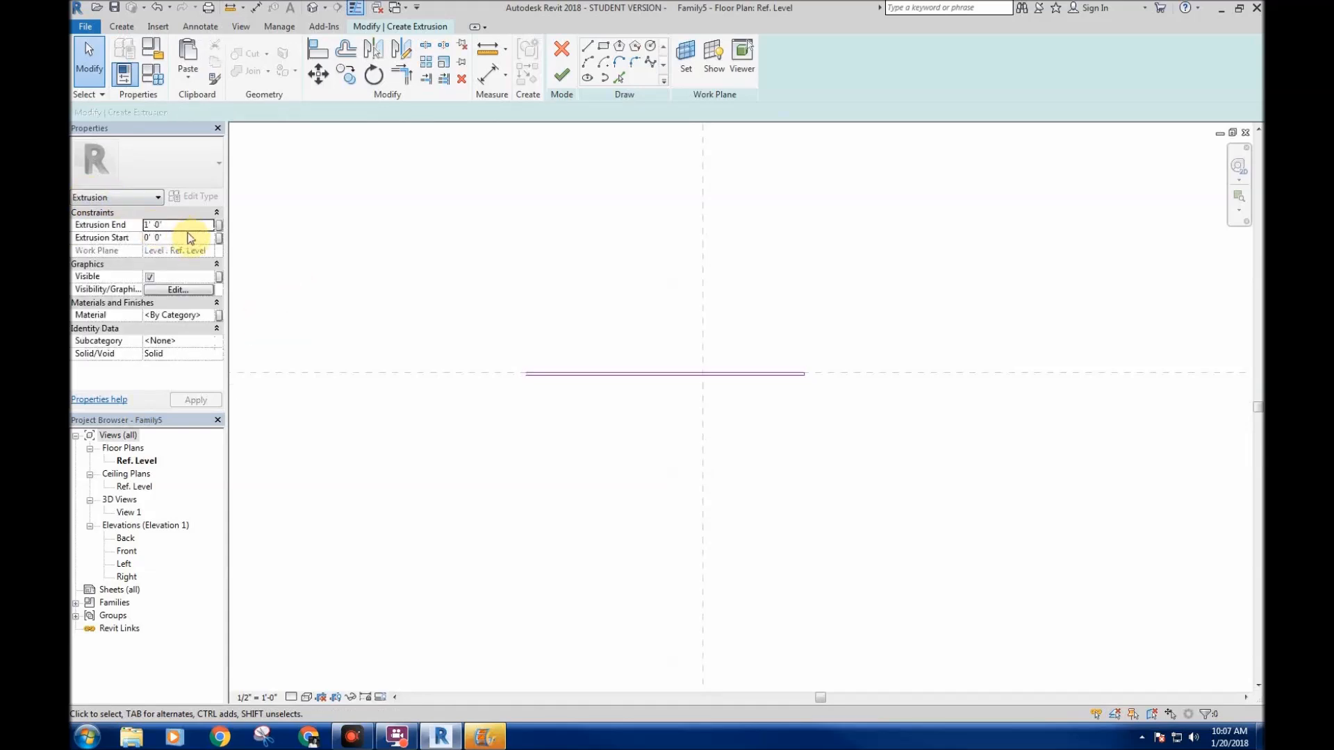
pyautogui.click(178, 224)
pyautogui.write('0 3/4')
pyautogui.press('Return')
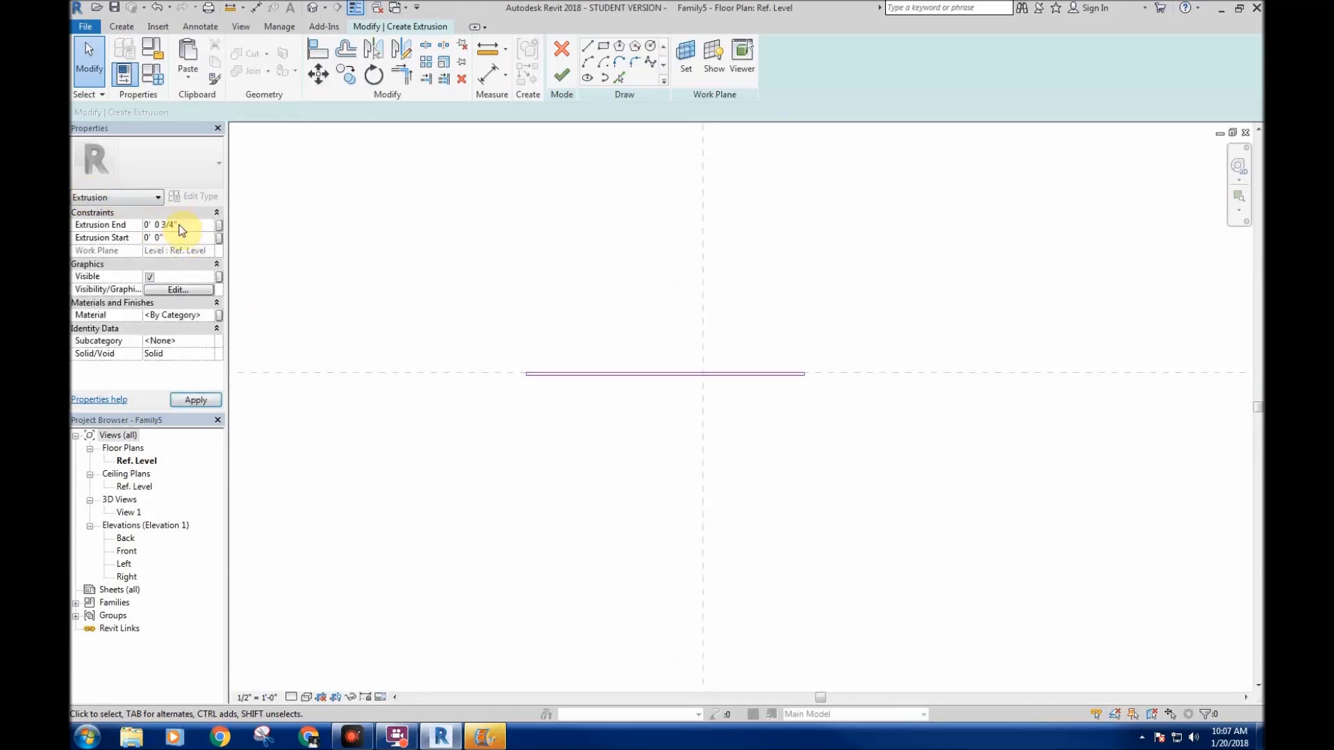
pyautogui.click(580, 239)
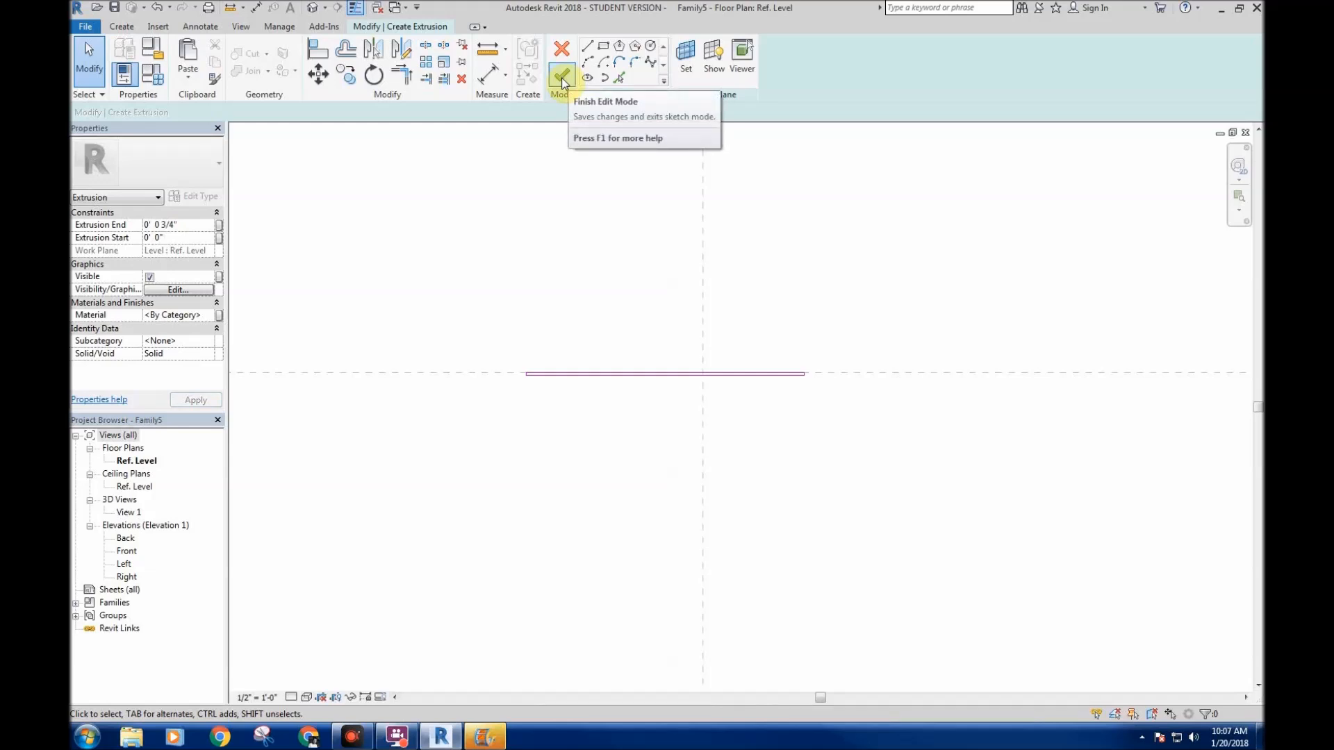
# - Move the sketched rectangle's midpoint to the intersection of the center reference planes and finish the extrusion
pyautogui.moveTo(426, 331)
pyautogui.mouseDown()
pyautogui.moveTo(560, 393)
pyautogui.moveTo(975, 502)
pyautogui.mouseUp()
pyautogui.scroll(2, 665, 400)
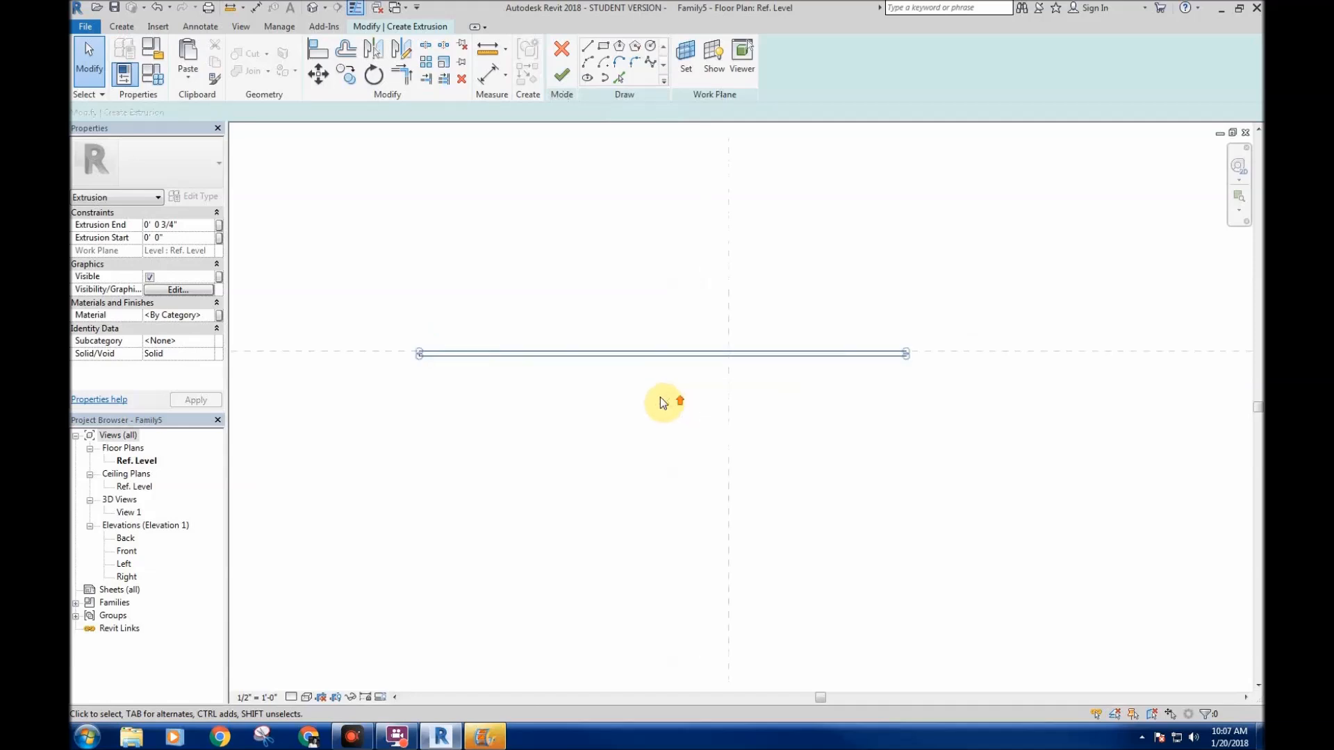
pyautogui.press('m')
pyautogui.press('v')
pyautogui.click(664, 352)
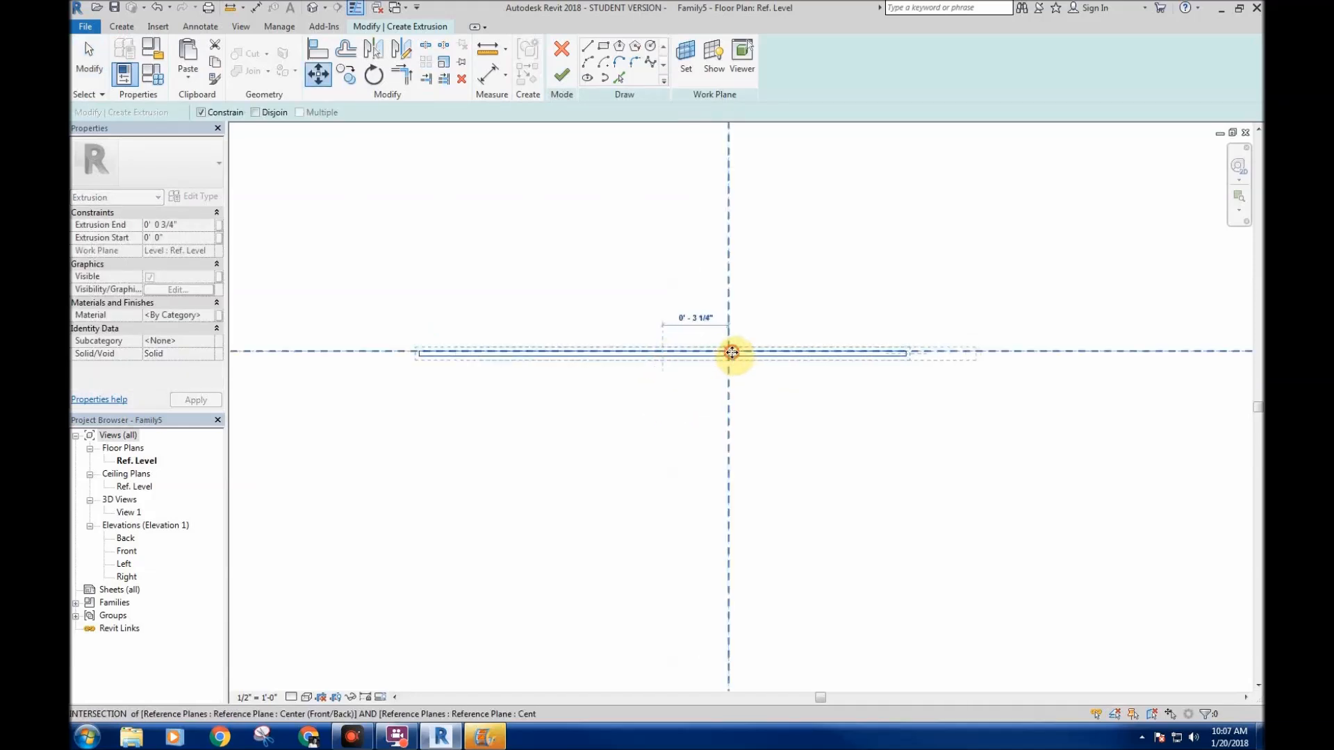
pyautogui.click(729, 353)
pyautogui.press('Escape')
pyautogui.scroll(-3, 604, 275)
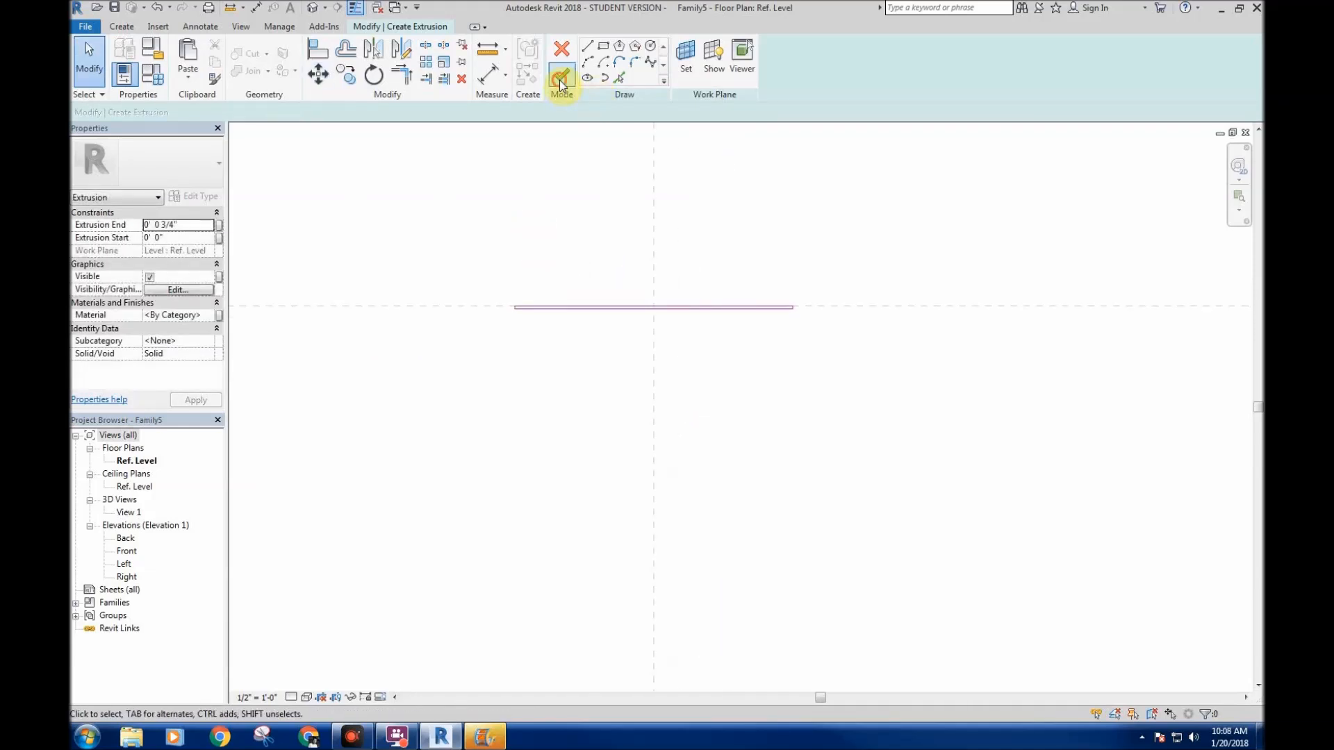
pyautogui.click(559, 82)
# - In the Front elevation, dissociate the extrusion from its work plane and move it to center its thickness on the Ref. Level
pyautogui.doubleClick(126, 550)
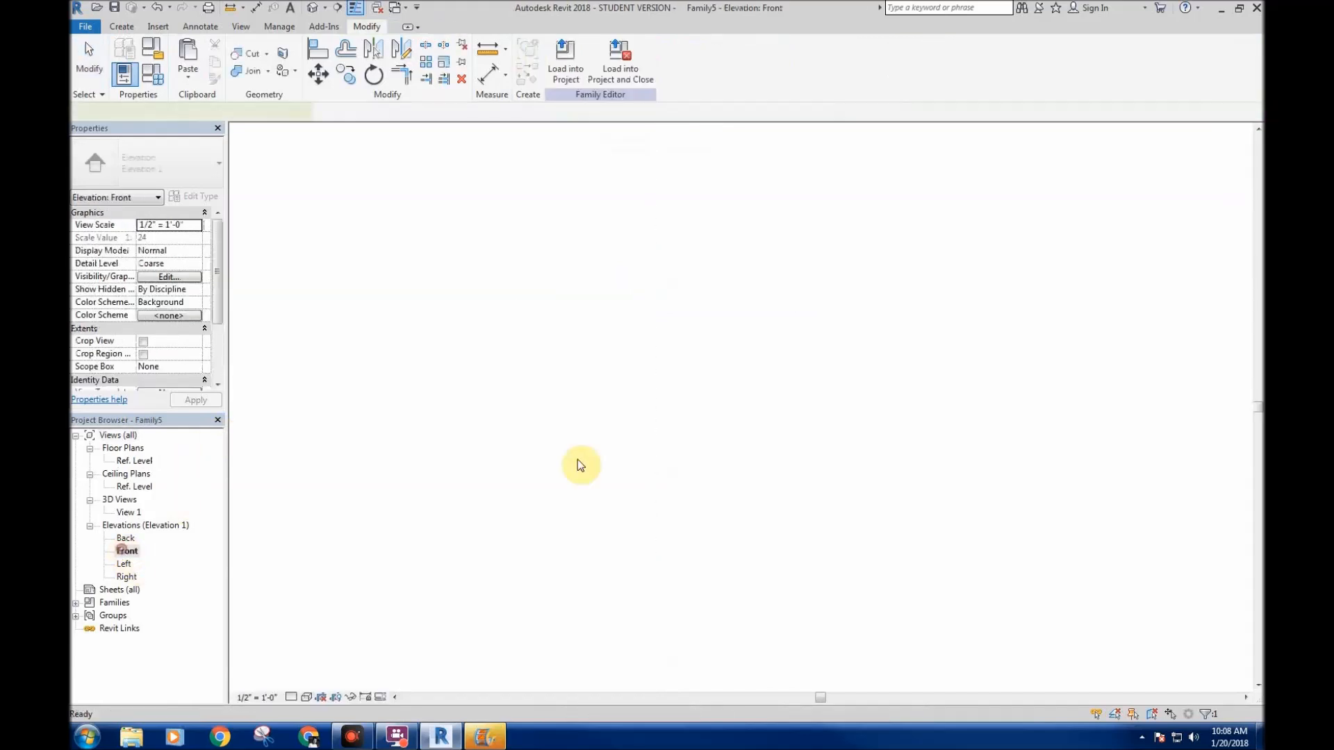
pyautogui.scroll(5, 500, 307)
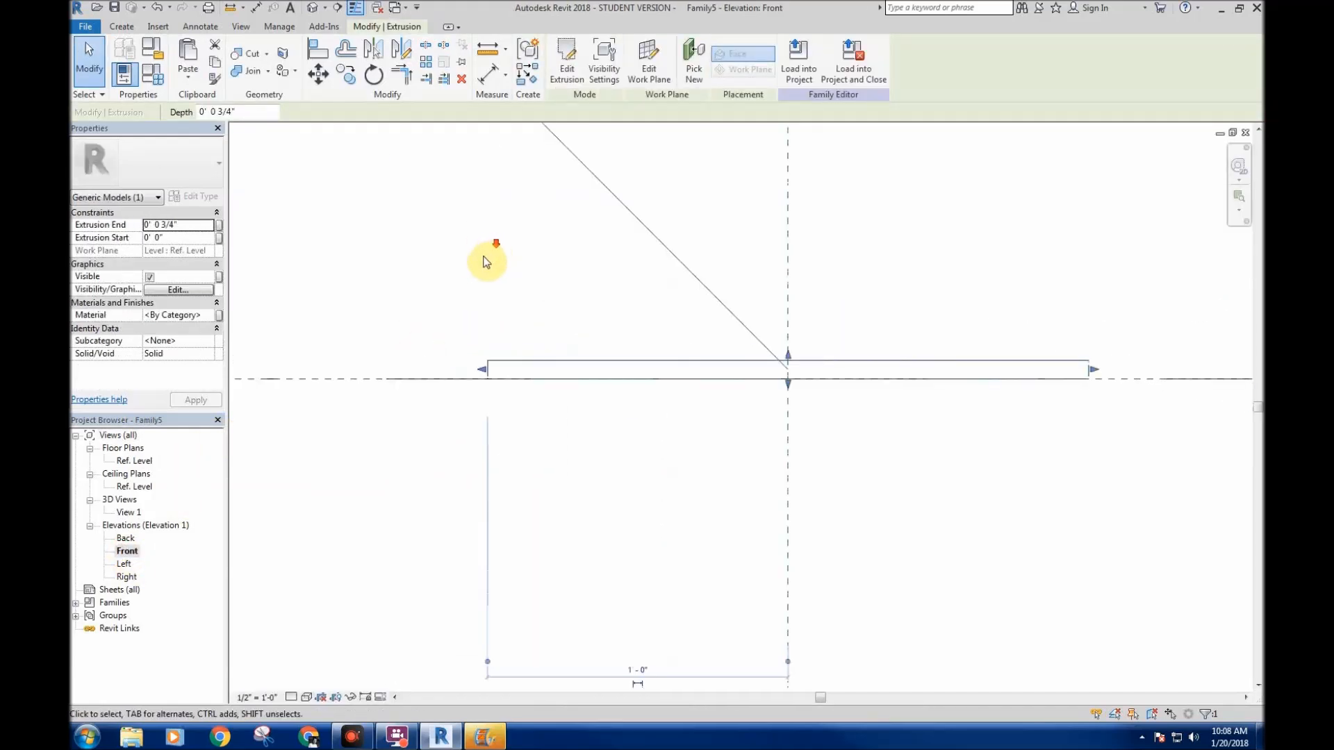
pyautogui.scroll(-5, 484, 262)
pyautogui.scroll(1, 497, 415)
pyautogui.click(446, 176)
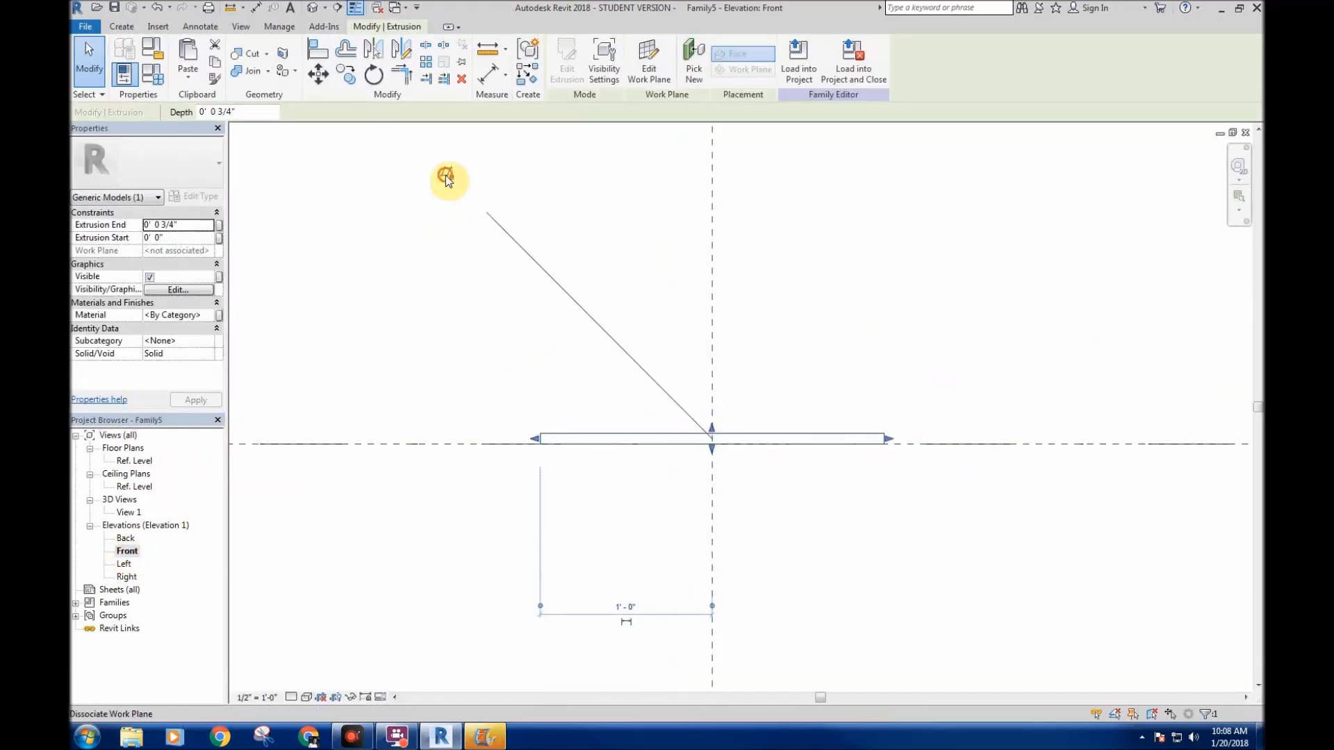
pyautogui.scroll(2, 517, 409)
pyautogui.scroll(1, 539, 464)
pyautogui.press('m')
pyautogui.press('v')
pyautogui.click(568, 484)
pyautogui.click(595, 315)
pyautogui.scroll(-3, 611, 338)
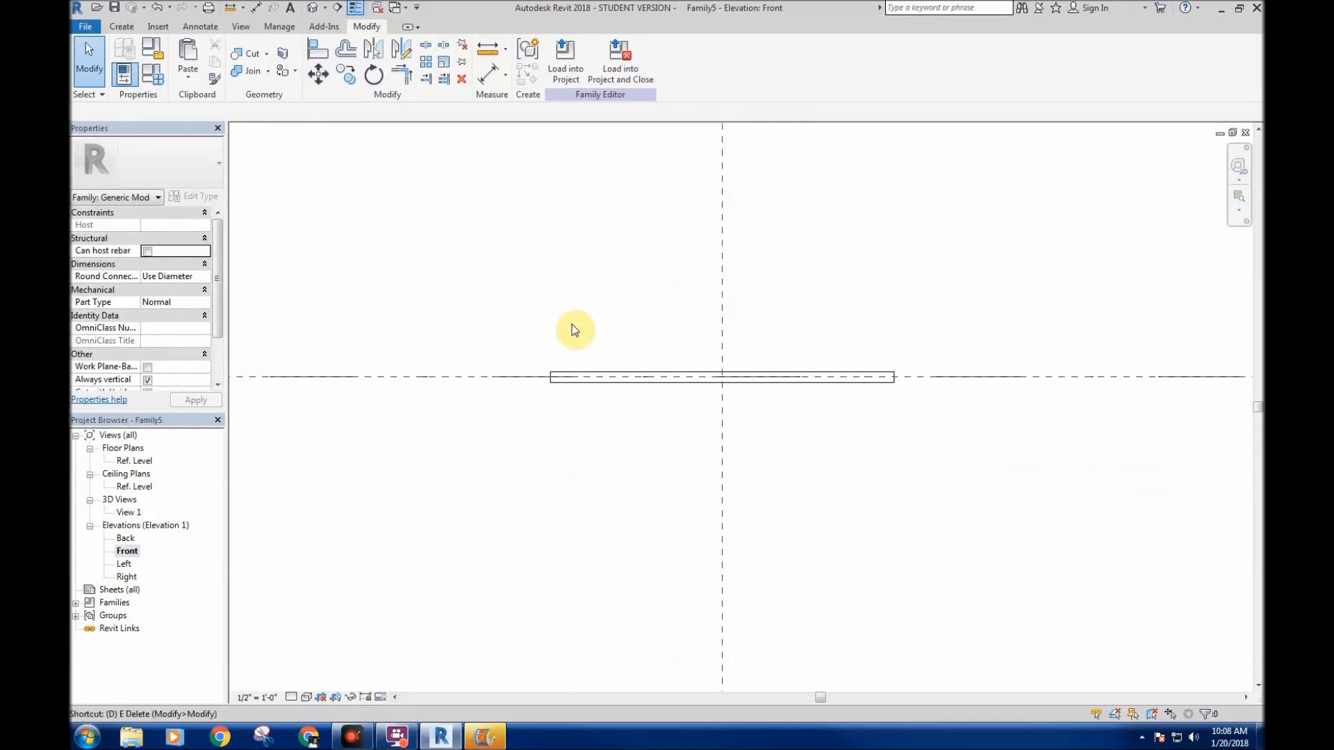
# - Dimension the bar's top and bottom edges to the Ref. Level in the Front elevation and make the two segments equal (EQ)
pyautogui.press('i')
pyautogui.click(575, 377)
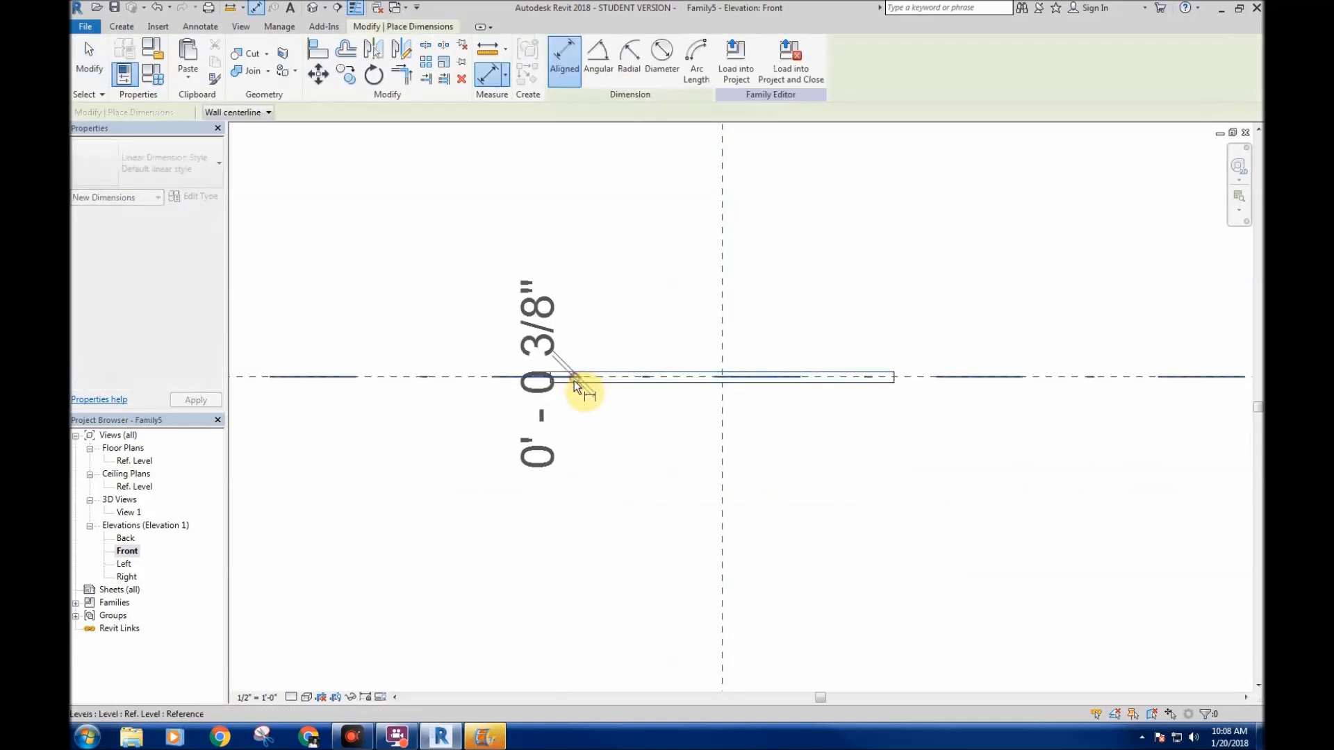
pyautogui.rightClick(555, 306)
pyautogui.click(576, 315)
pyautogui.scroll(2, 571, 380)
pyautogui.click(568, 357)
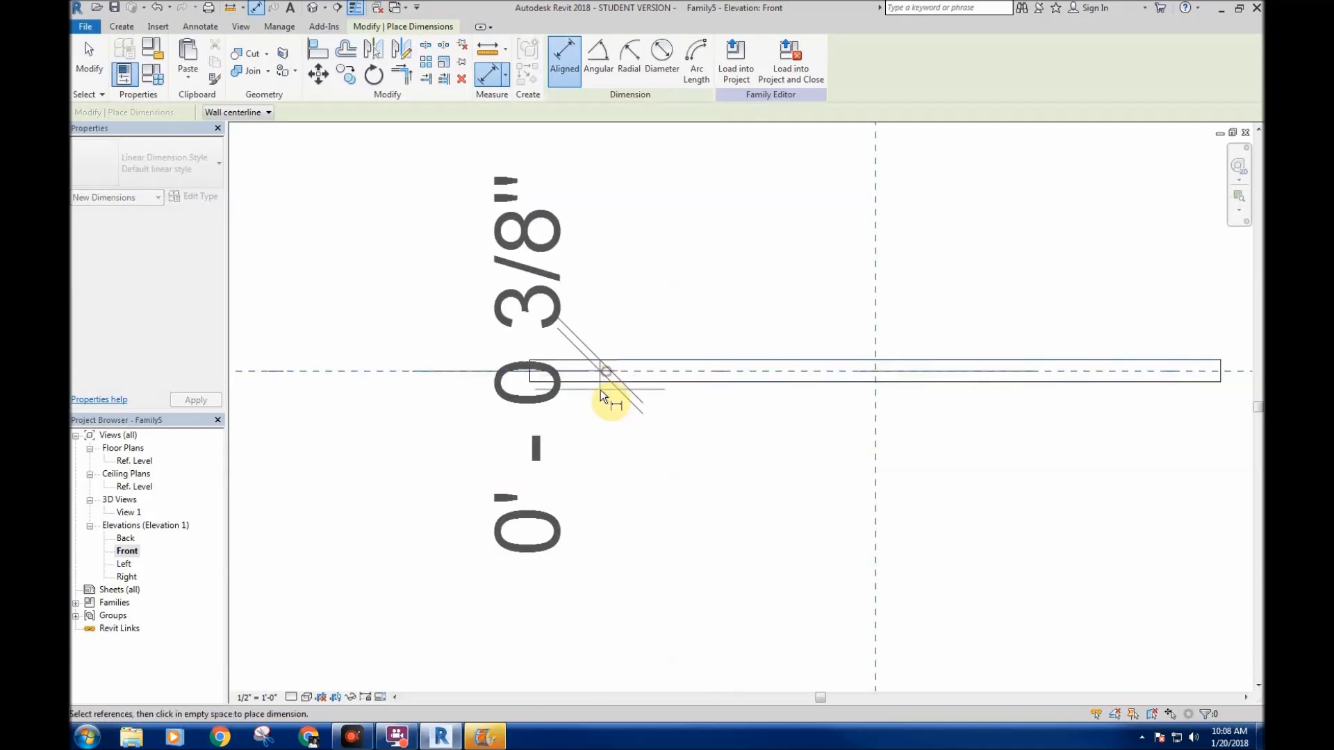
pyautogui.scroll(-3, 501, 441)
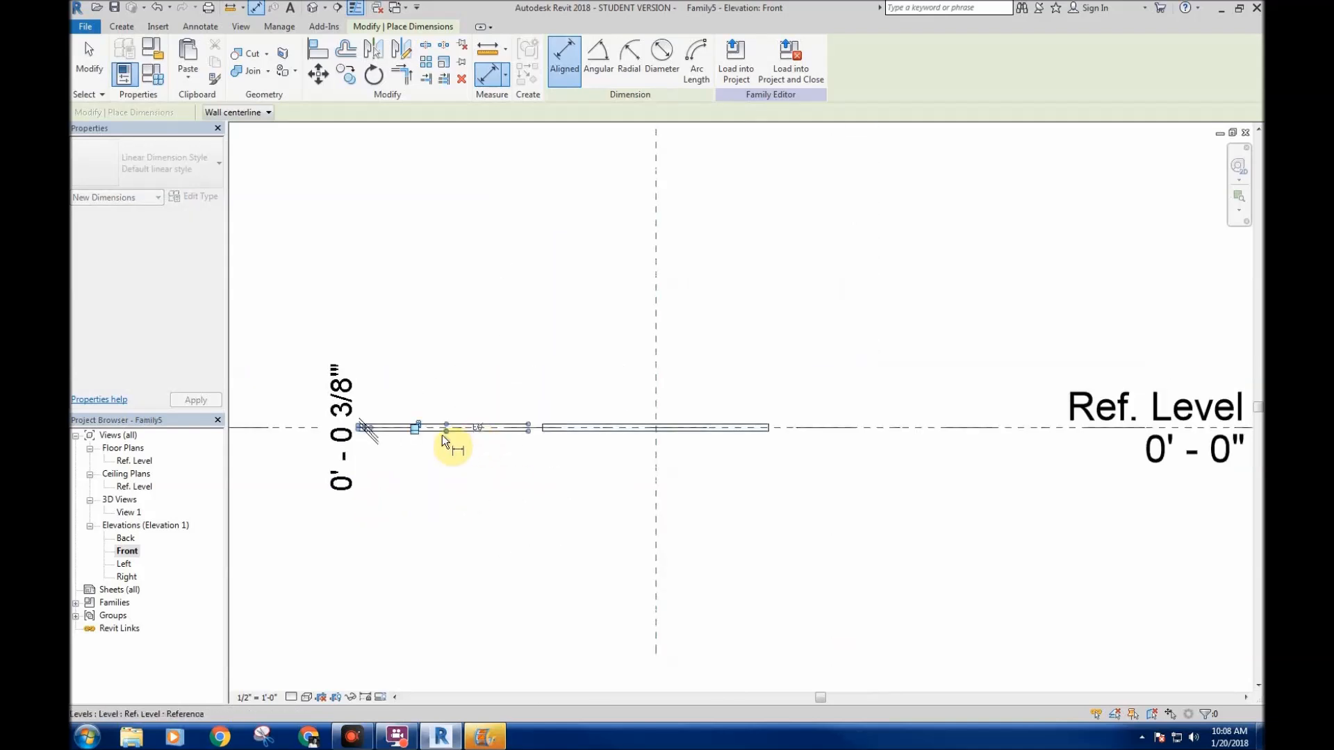
pyautogui.press('Escape')
# - Dimension the bar's overall thickness between its top and bottom edges and lock it
pyautogui.scroll(3, 574, 432)
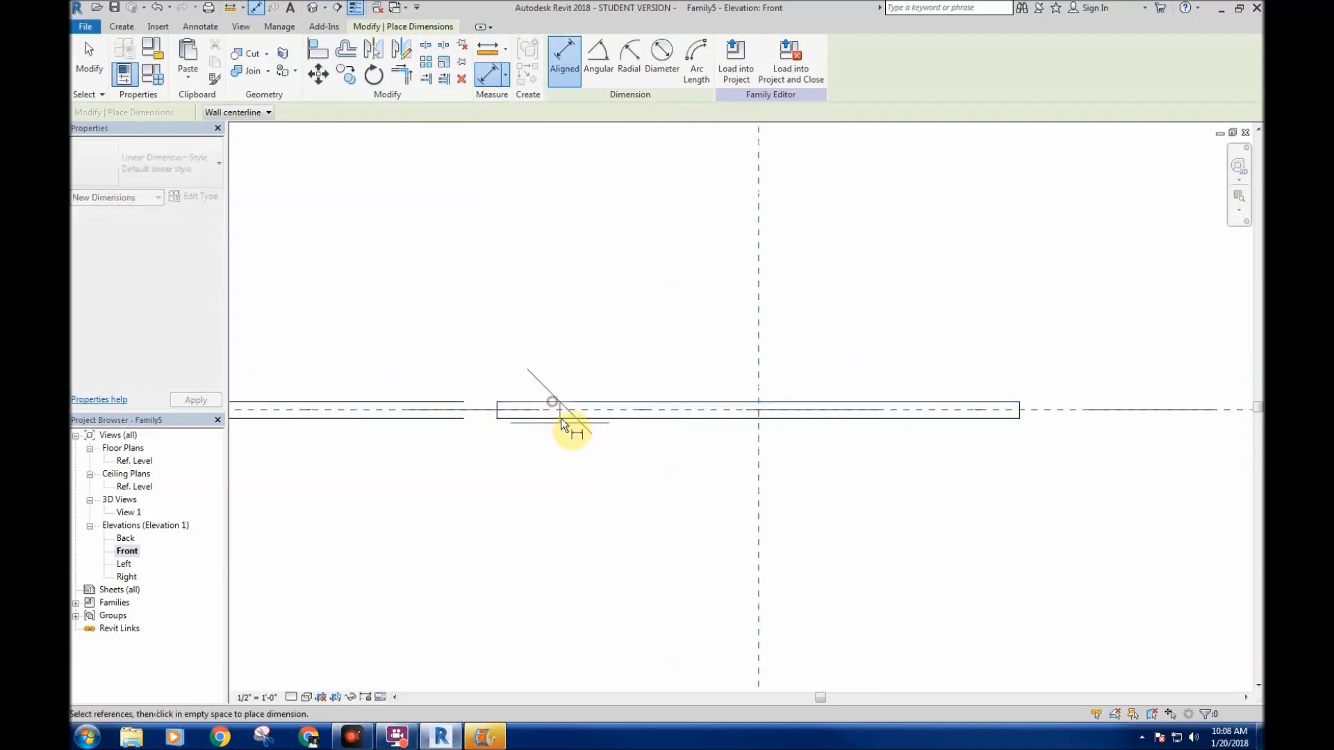
pyautogui.click(561, 419)
pyautogui.scroll(-5, 488, 484)
pyautogui.click(348, 512)
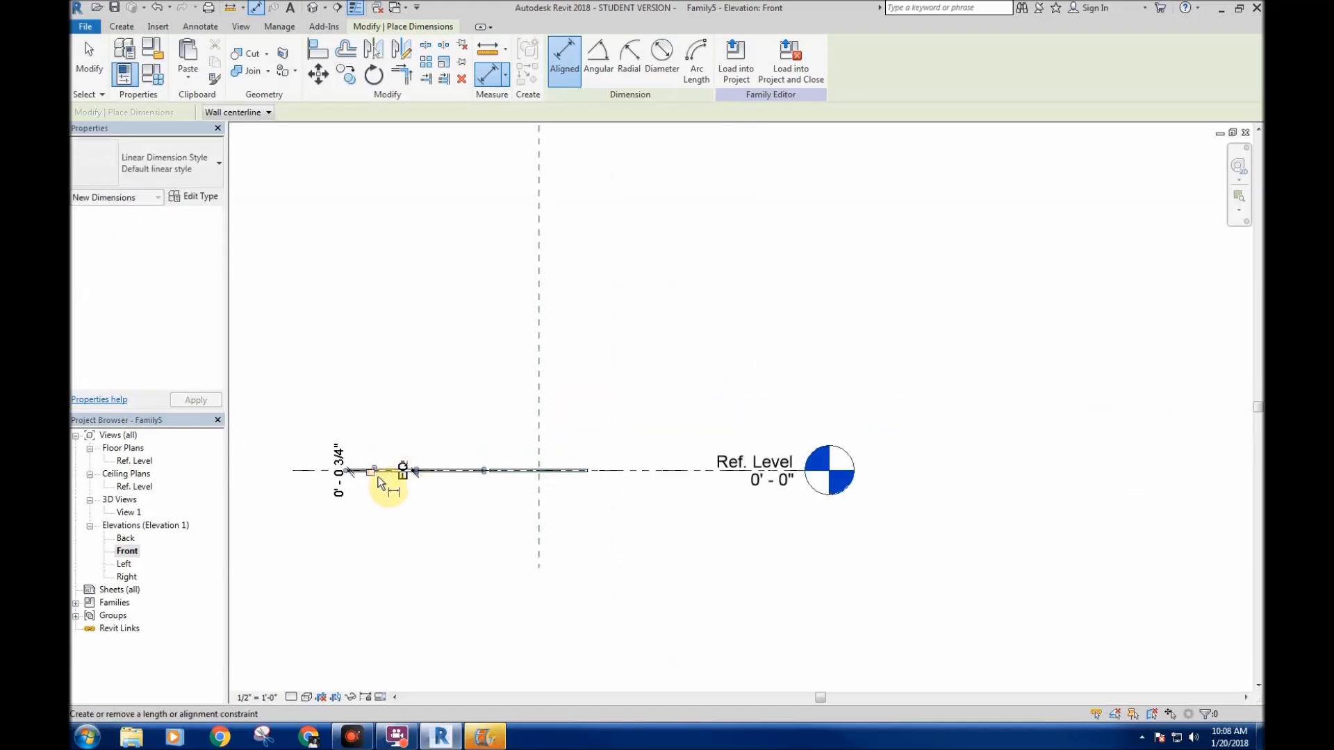
pyautogui.scroll(2, 526, 488)
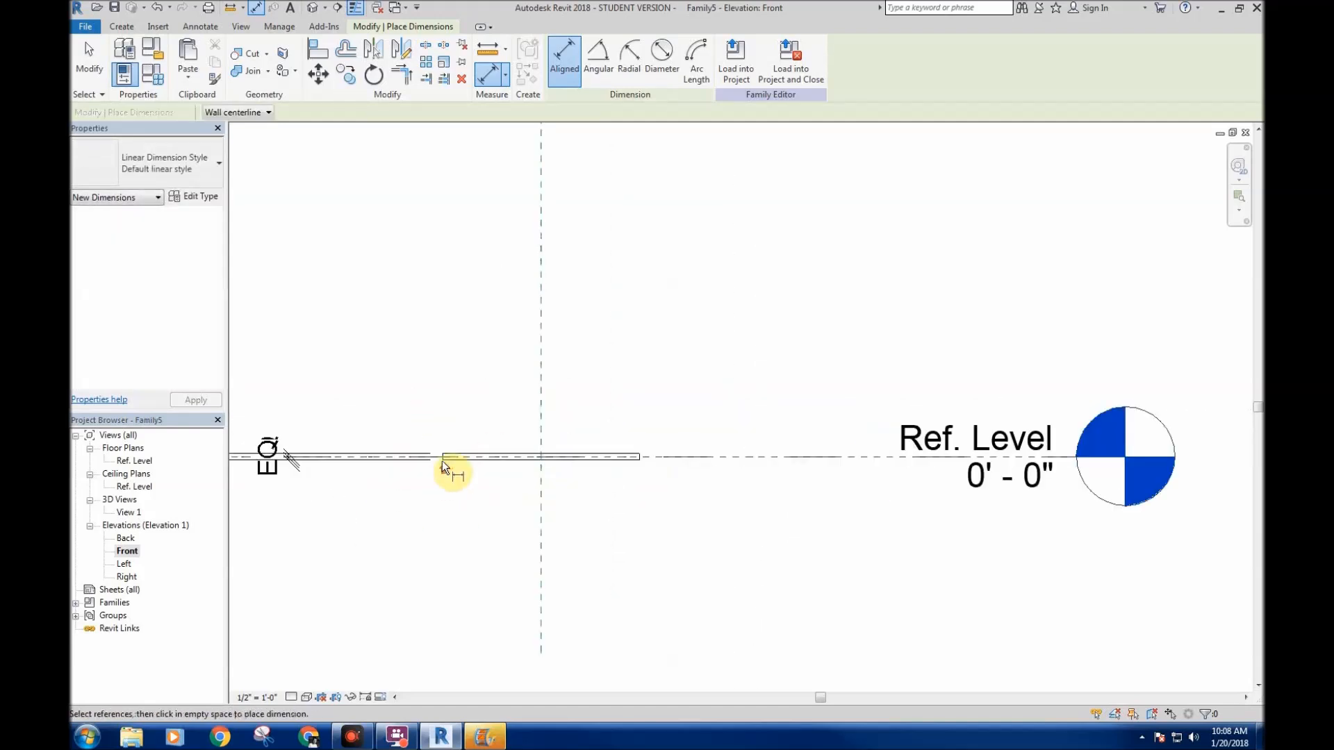
# - Dimension the bar's full length between its two ends, placing the dimension above the bar
pyautogui.scroll(3, 445, 455)
pyautogui.click(455, 448)
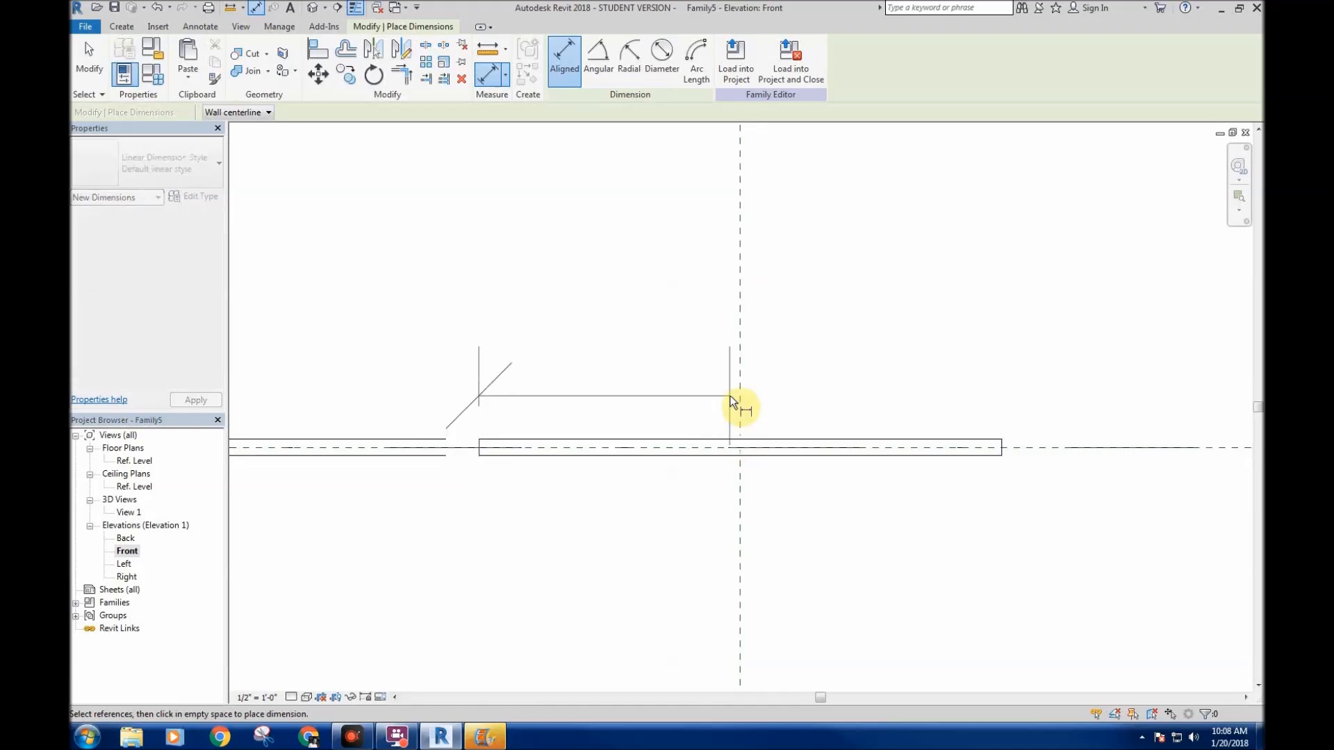
pyautogui.click(1000, 450)
pyautogui.scroll(-3, 910, 462)
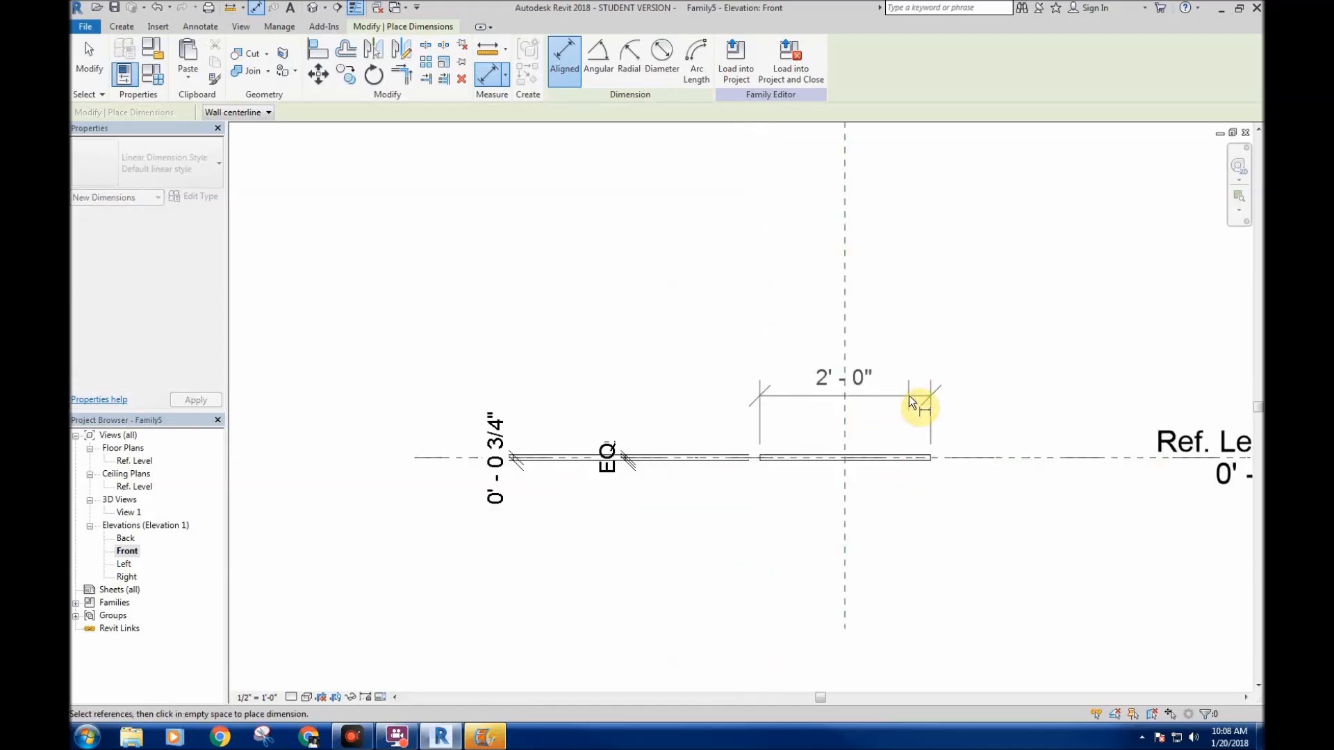
pyautogui.click(909, 395)
pyautogui.rightClick(871, 346)
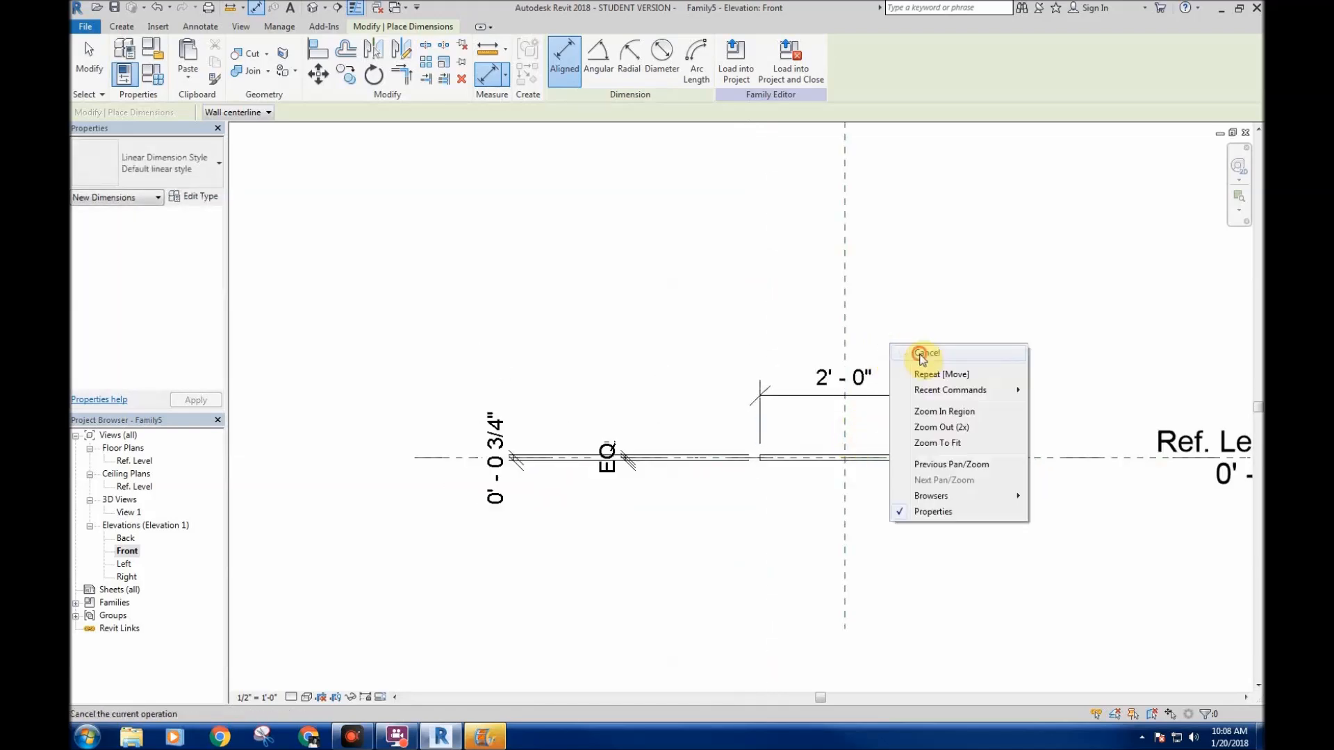
pyautogui.click(907, 355)
# - Label the bar's length dimension with a new instance family parameter named Muntin Width
pyautogui.click(865, 397)
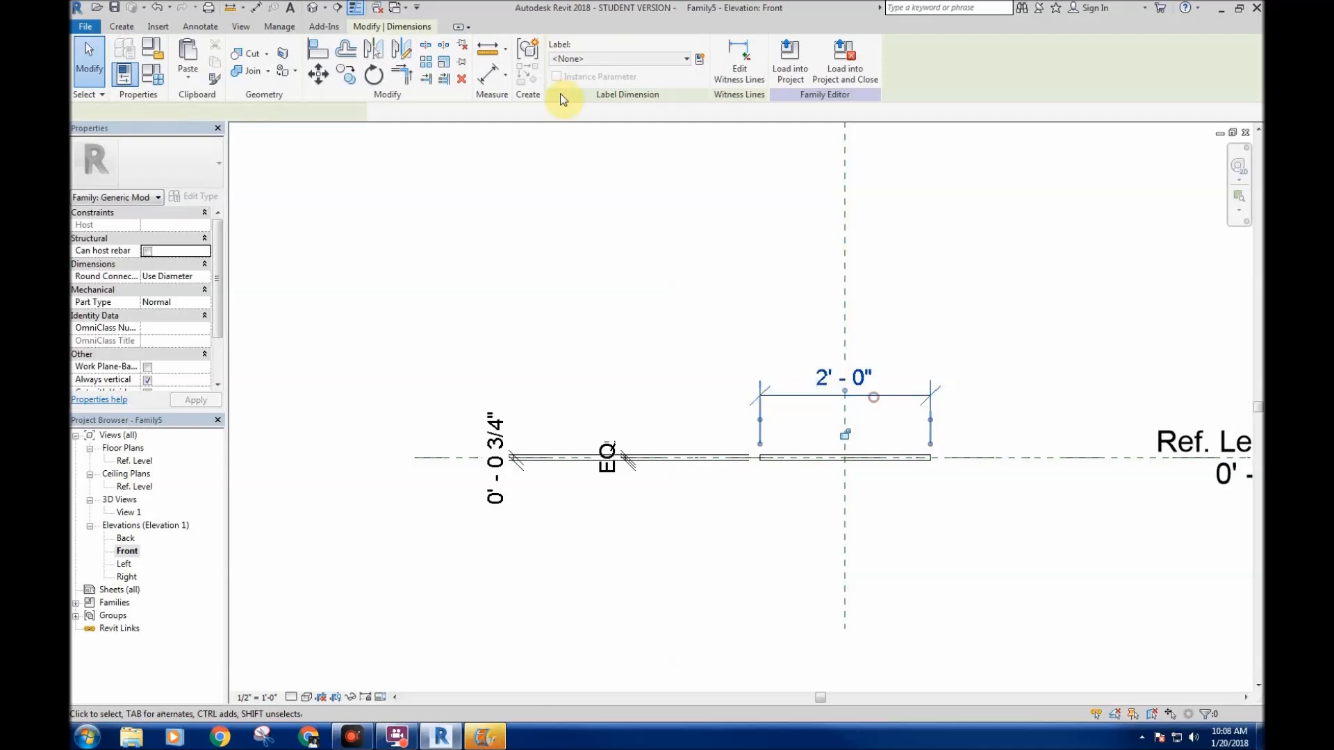
pyautogui.click(698, 60)
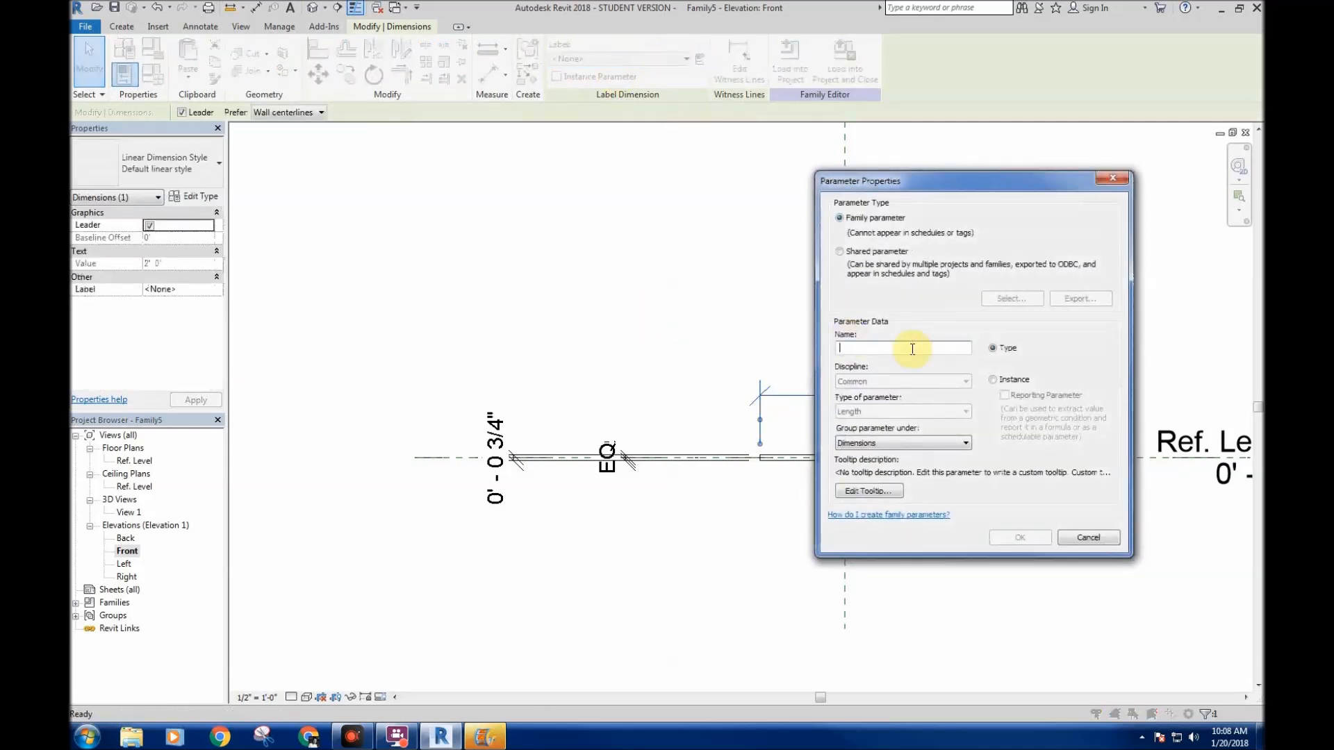
pyautogui.click(994, 379)
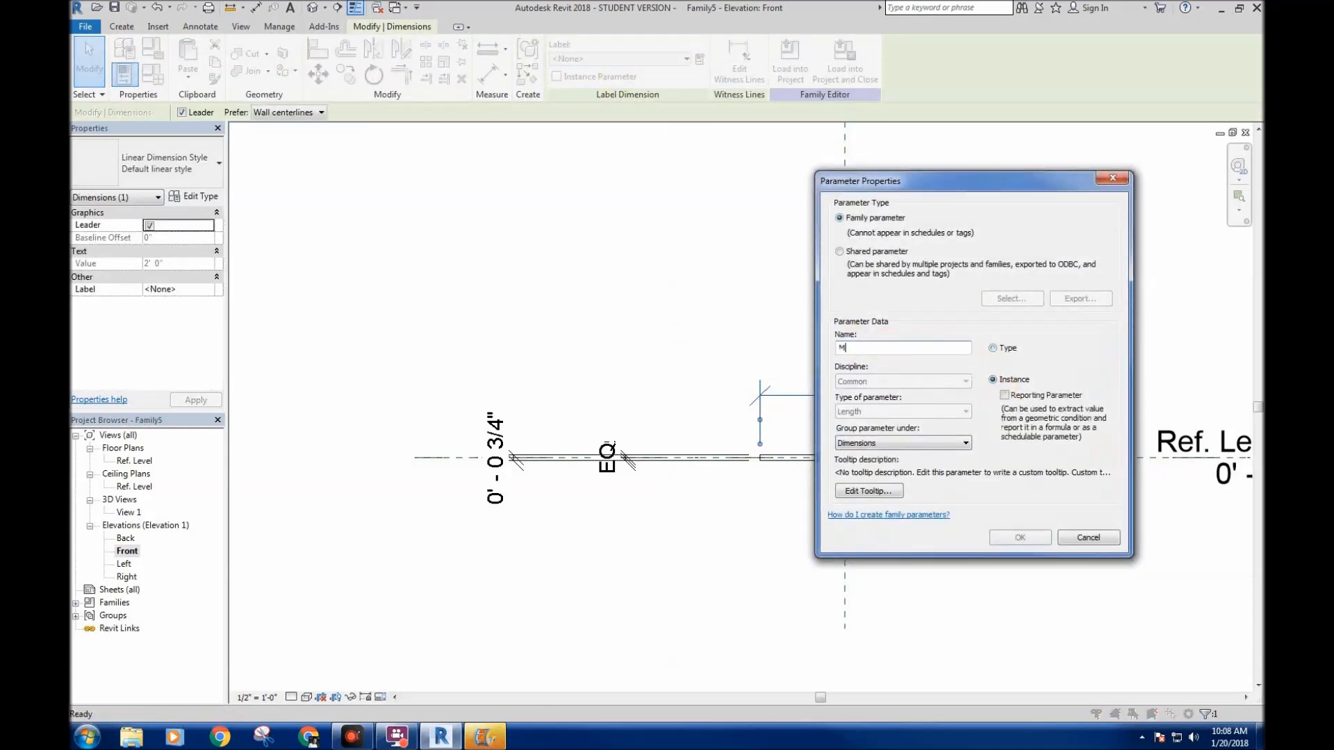
pyautogui.click(864, 347)
pyautogui.write('Muntin Width')
pyautogui.press('Return')
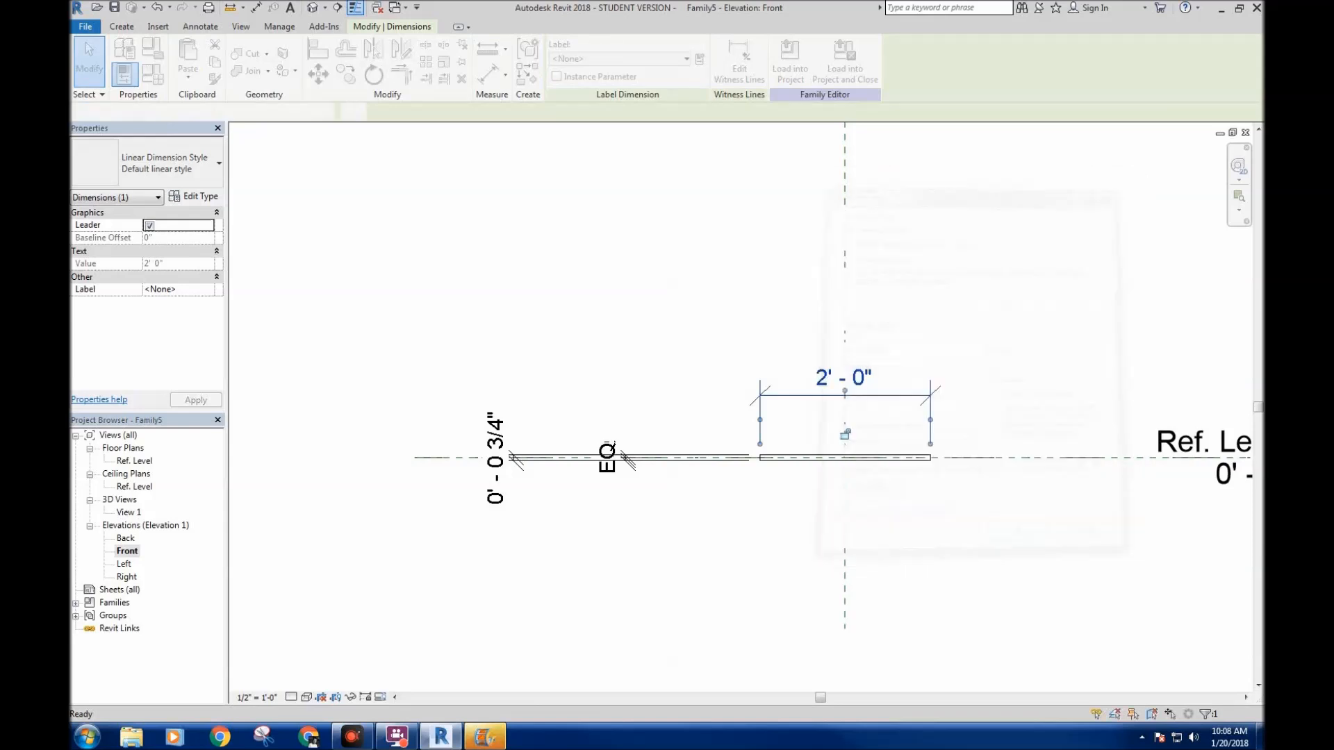
pyautogui.press('Escape')
# - In the Ref. Level floor plan, dimension the bar's depth between its front and back edges
pyautogui.moveTo(792, 378); pyautogui.dragTo(727, 347, button='middle')
pyautogui.scroll(2, 798, 428)
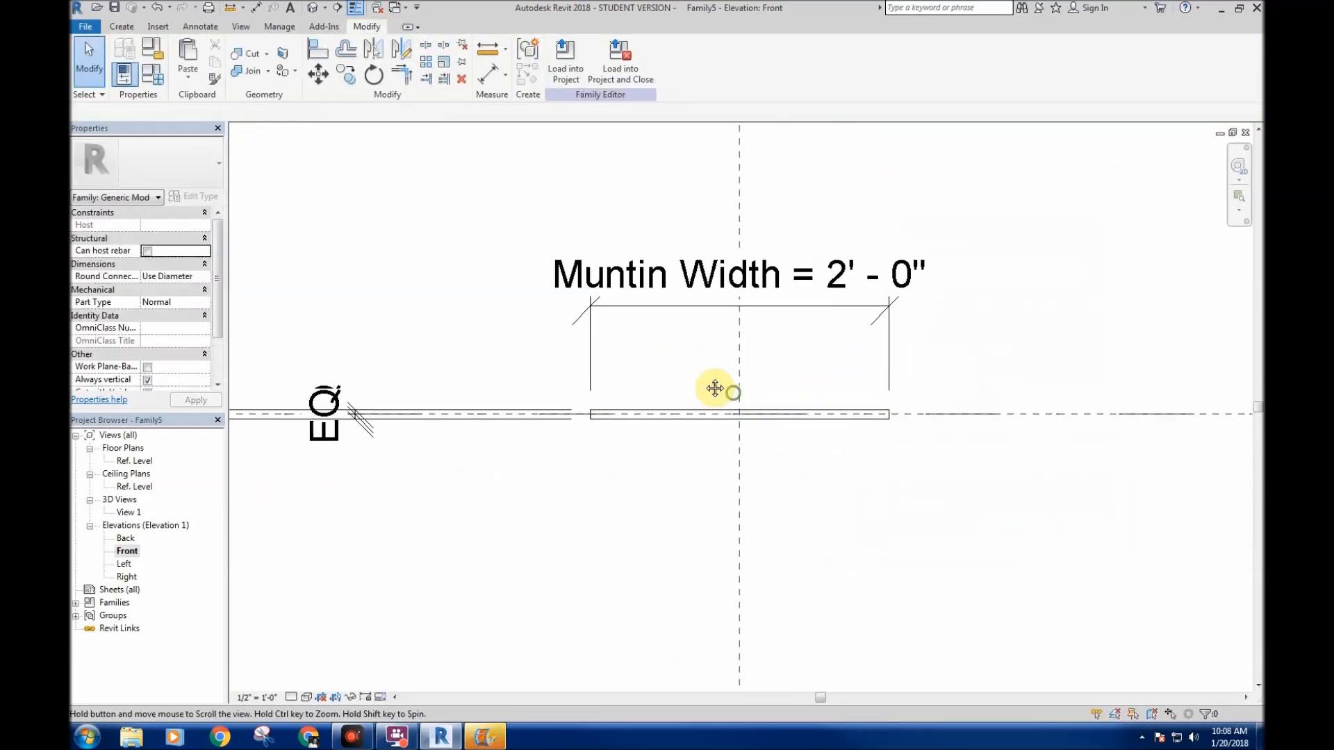
pyautogui.doubleClick(134, 462)
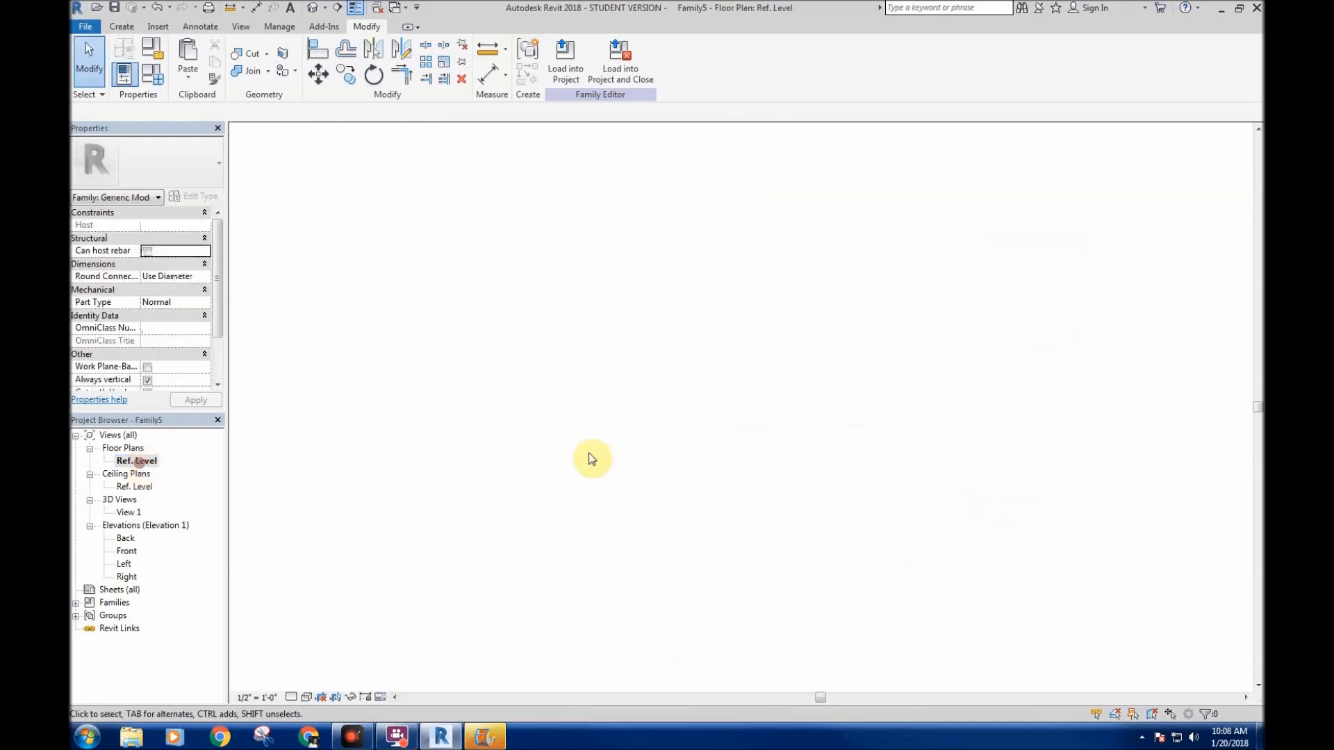
pyautogui.scroll(4, 775, 477)
pyautogui.press('i')
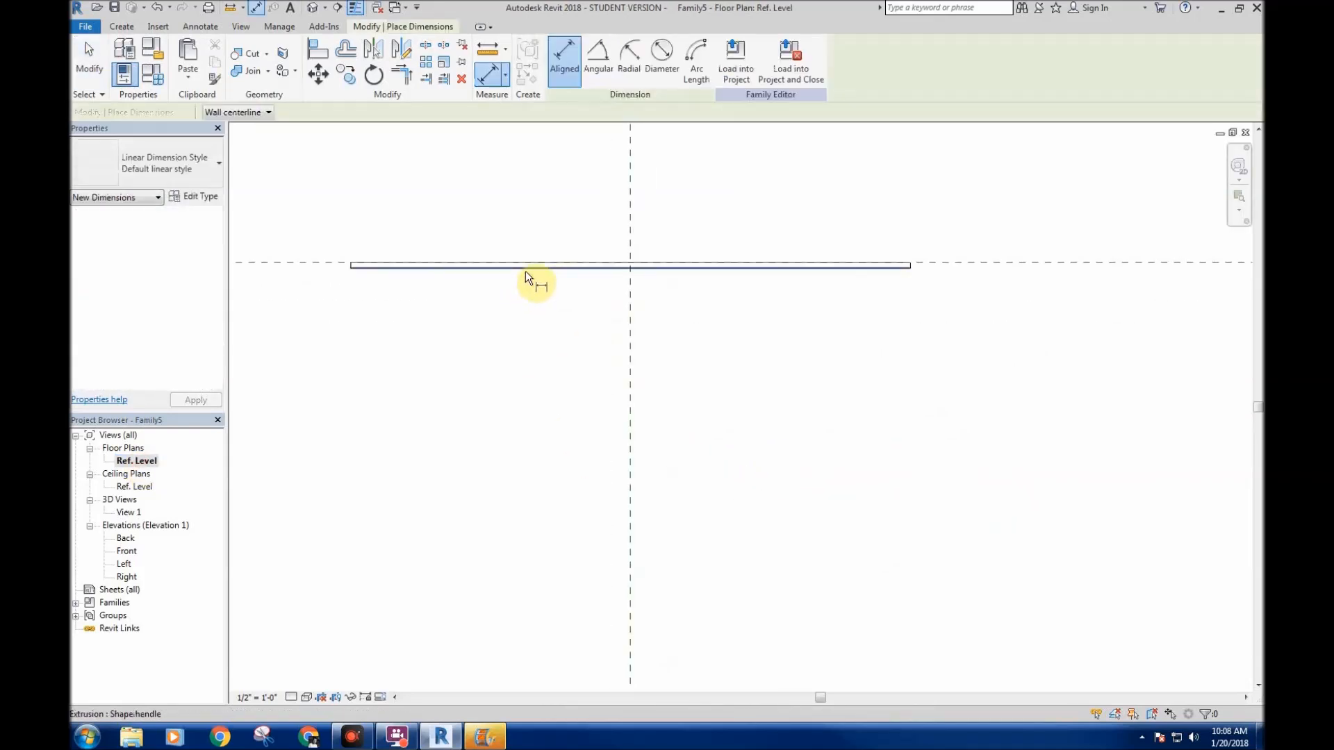
pyautogui.click(525, 268)
pyautogui.click(527, 261)
pyautogui.scroll(-3, 416, 360)
pyautogui.click(309, 373)
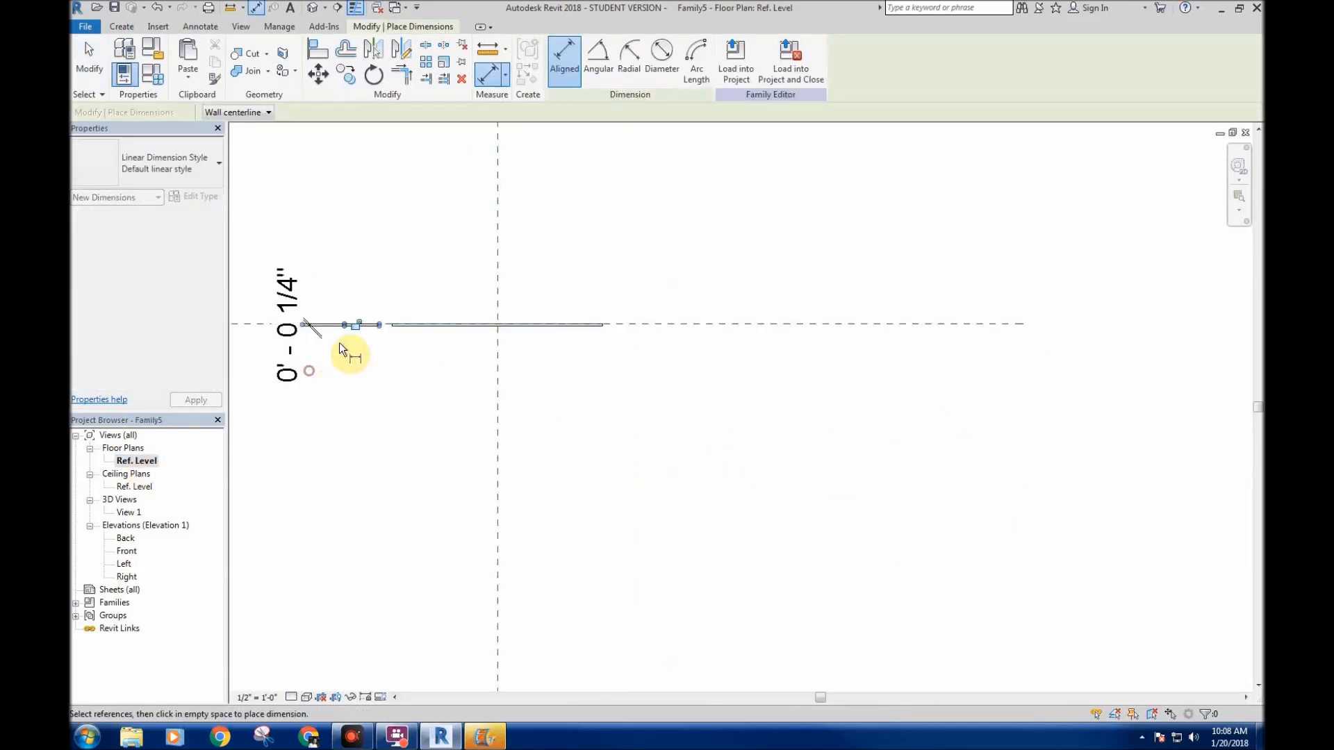
pyautogui.moveTo(431, 427); pyautogui.dragTo(522, 419, button='middle')
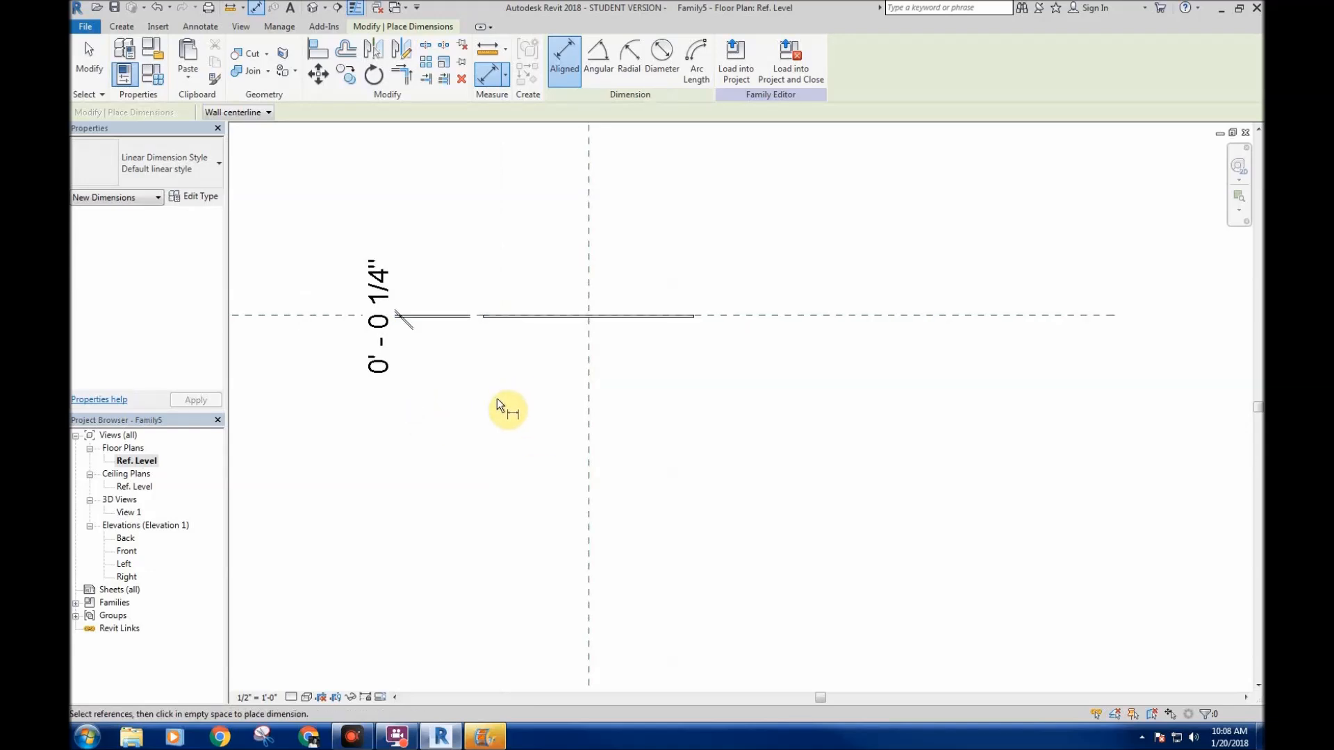
pyautogui.moveTo(493, 384); pyautogui.dragTo(490, 389, button='middle')
pyautogui.scroll(2, 520, 345)
pyautogui.rightClick(518, 372)
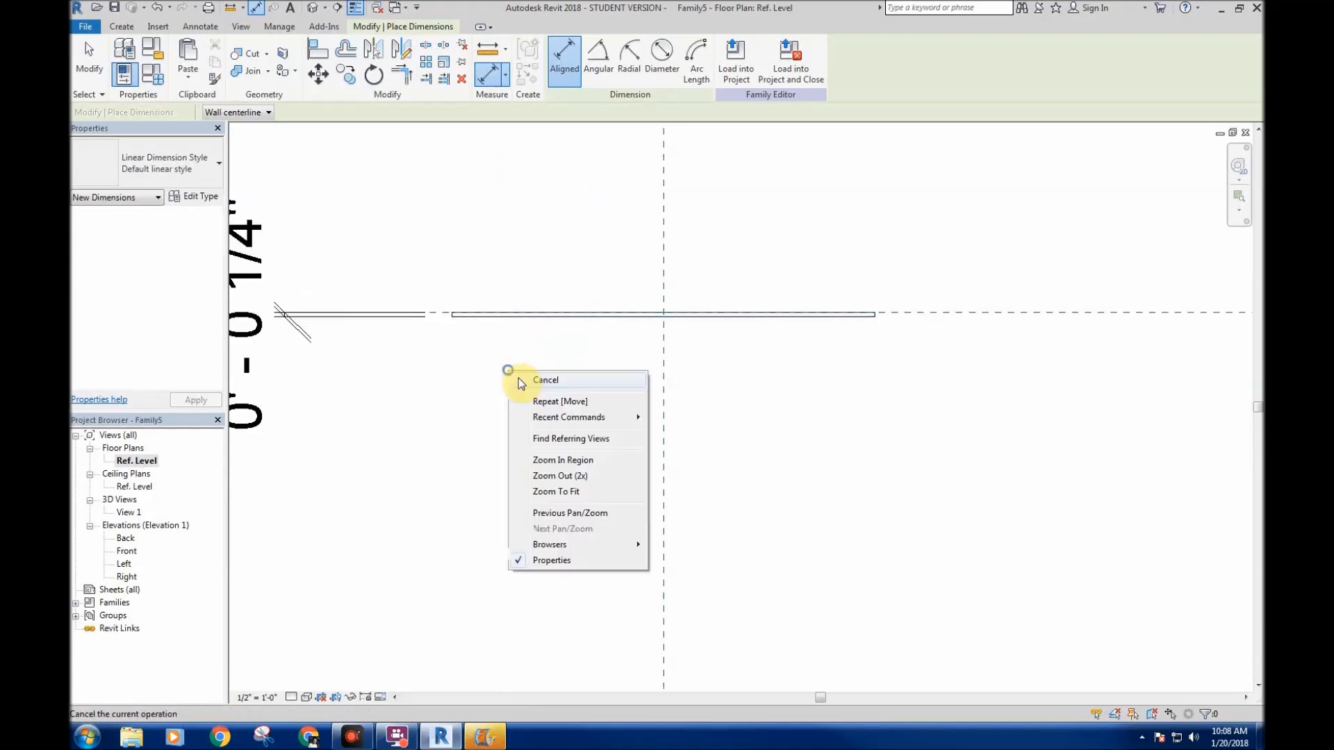
pyautogui.click(523, 378)
# - Load the bar family into Family3 and place one instance on the center left/right plane near the window's exterior face
pyautogui.click(576, 70)
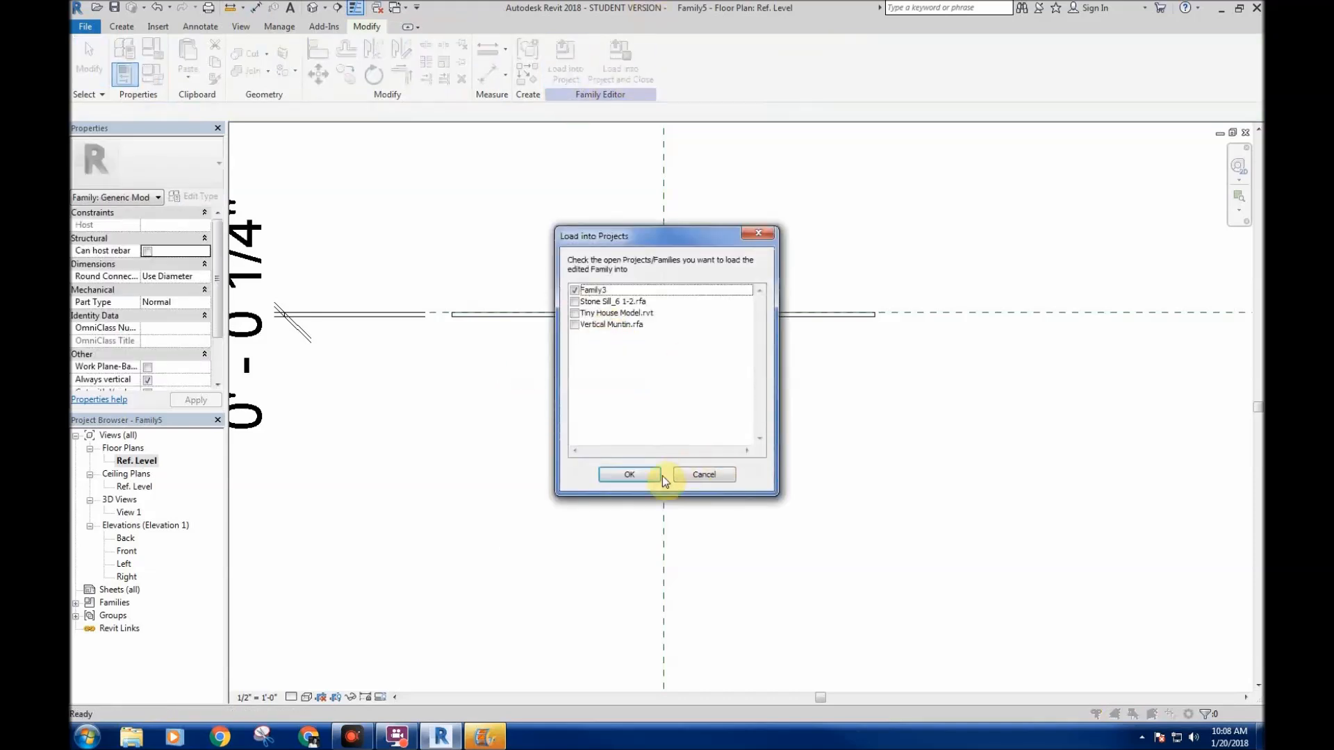
pyautogui.click(631, 474)
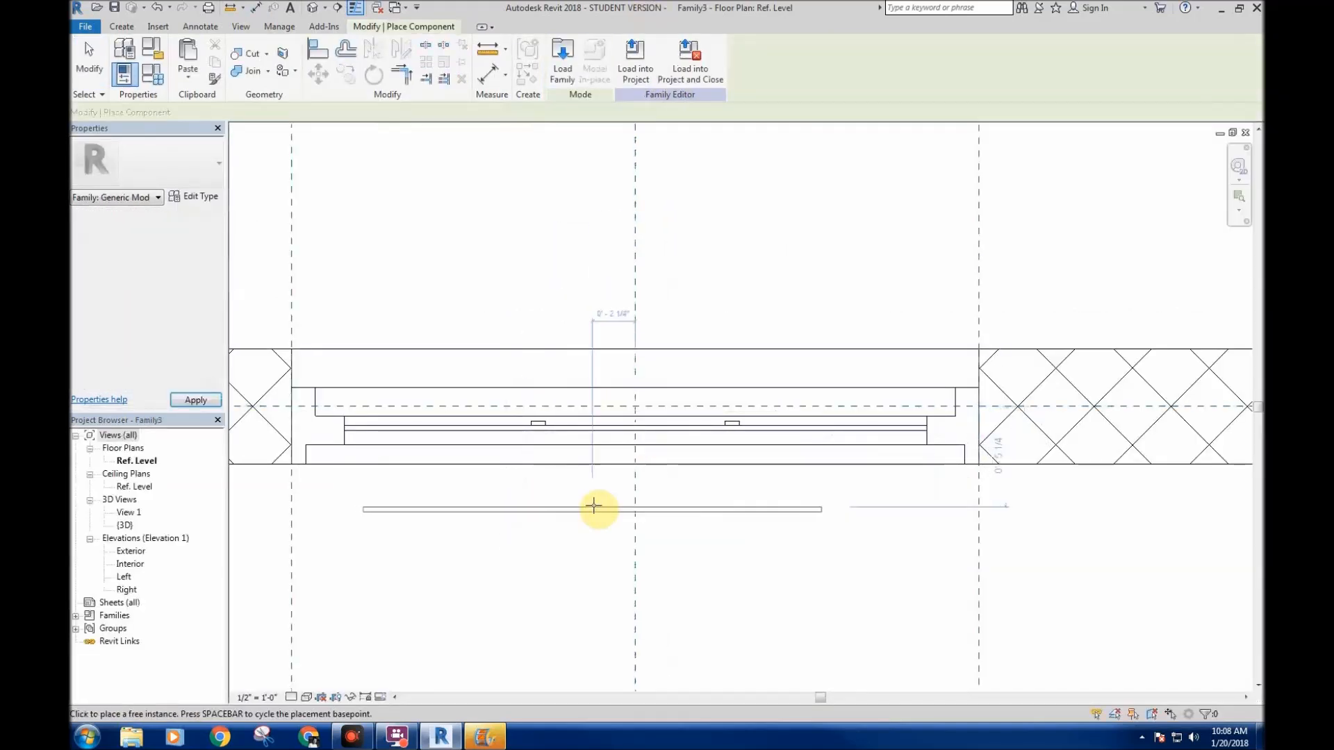
pyautogui.click(635, 456)
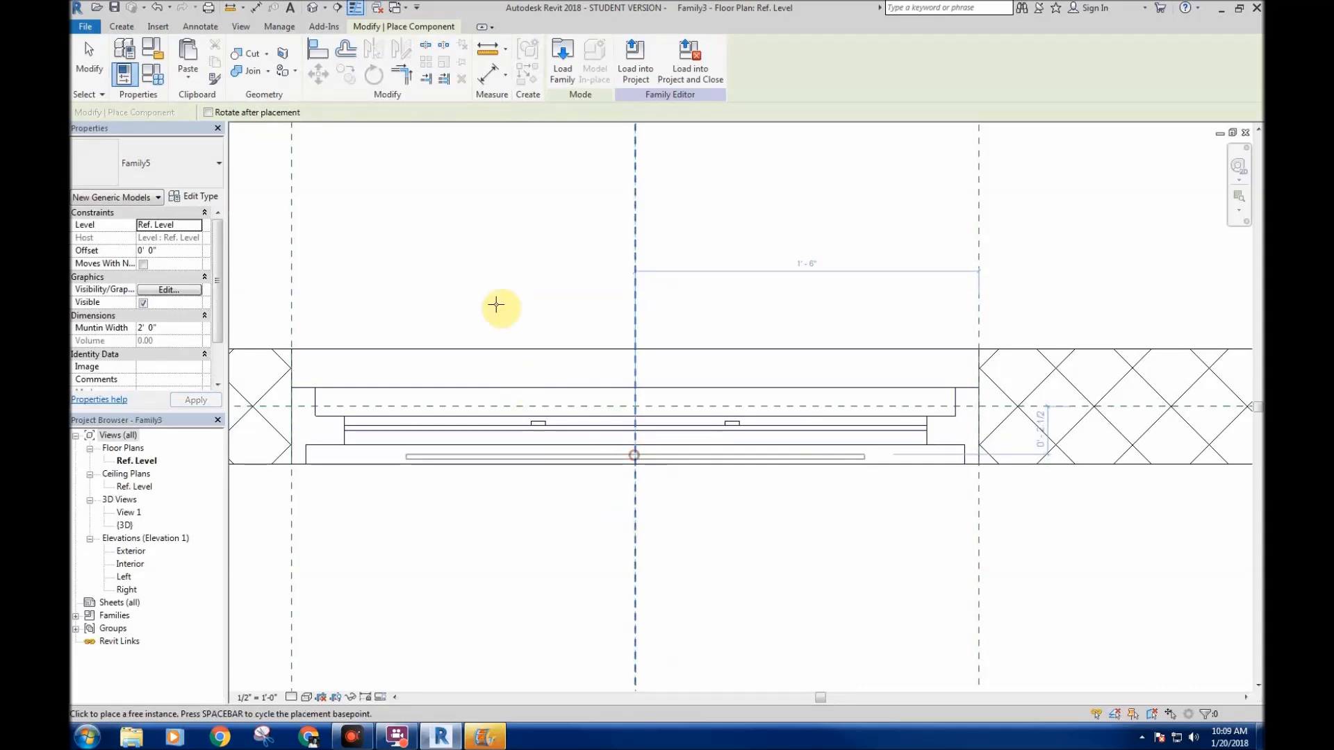
pyautogui.rightClick(499, 298)
pyautogui.click(520, 309)
pyautogui.rightClick(472, 298)
pyautogui.click(510, 311)
# - Align the left end of the placed bar with the left end of the glass pane in plan
pyautogui.moveTo(405, 482); pyautogui.dragTo(459, 461, button='middle')
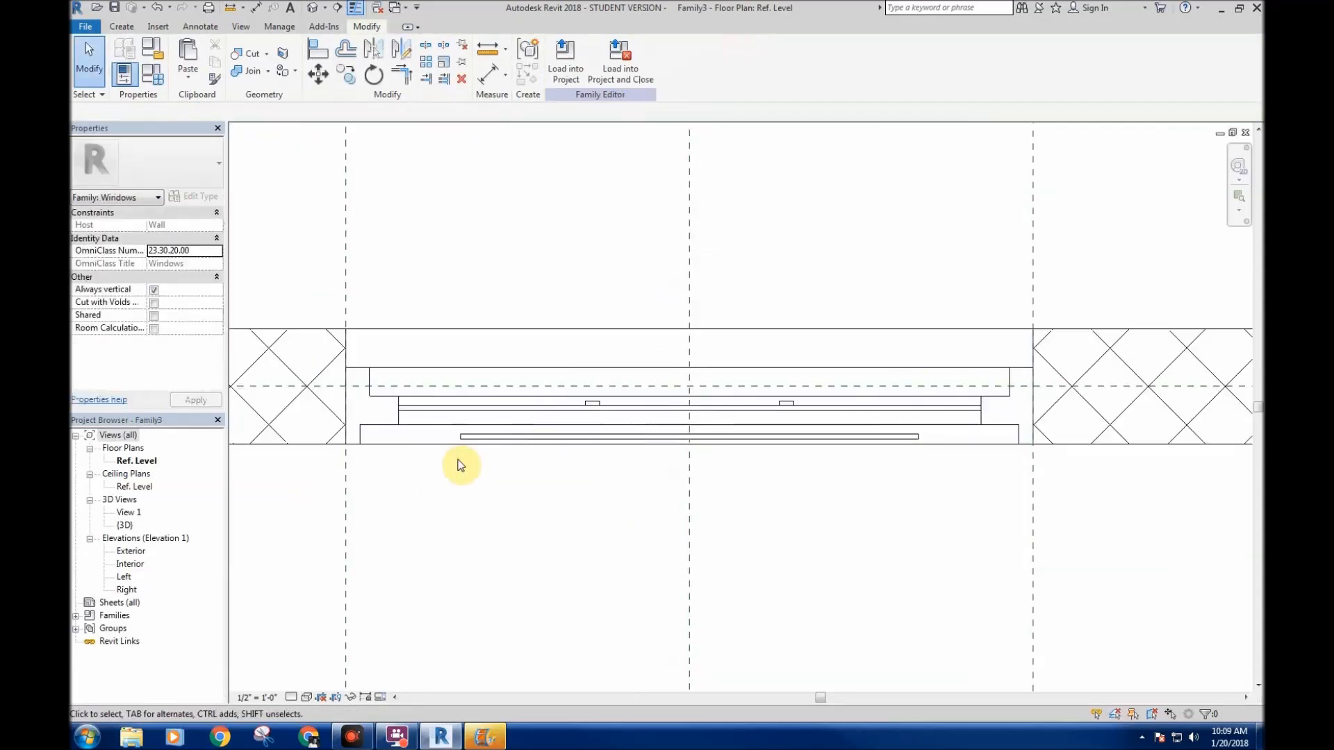
pyautogui.click(760, 424)
pyautogui.press('a')
pyautogui.press('l')
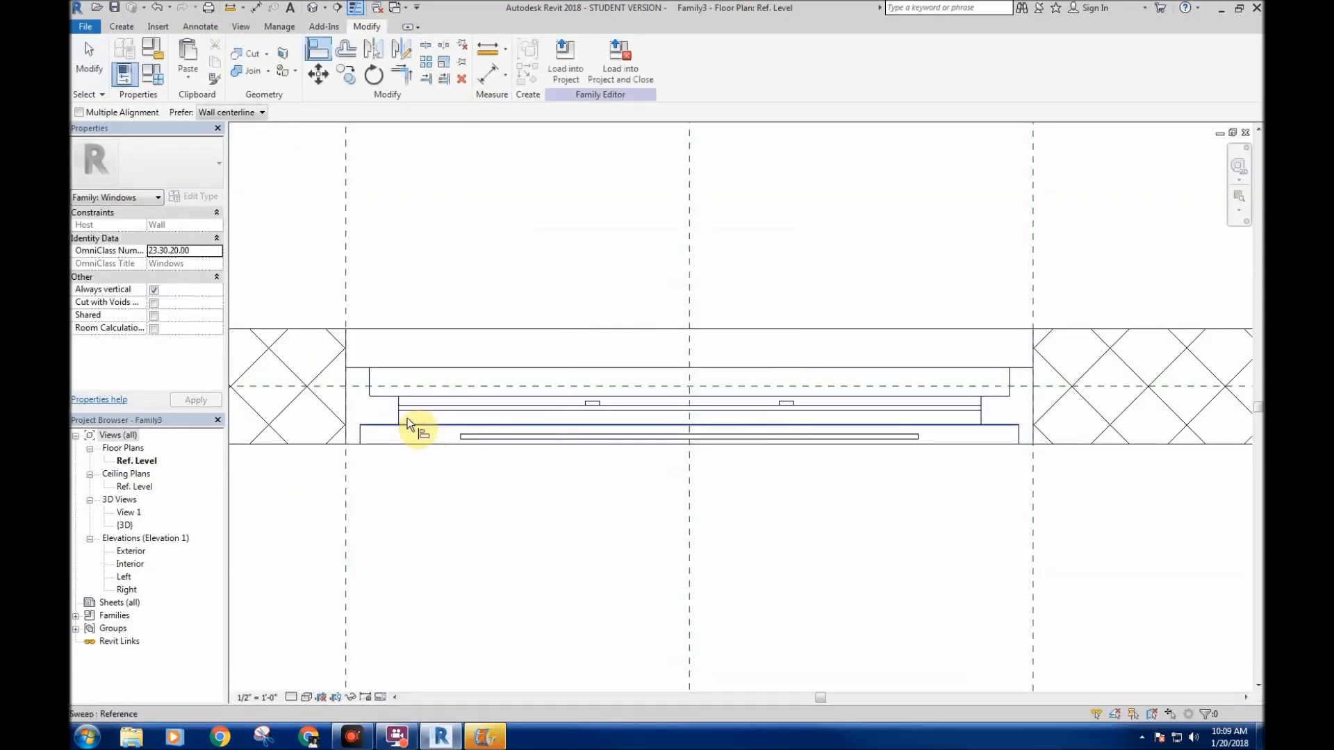
pyautogui.click(400, 418)
pyautogui.scroll(2, 465, 439)
pyautogui.click(465, 440)
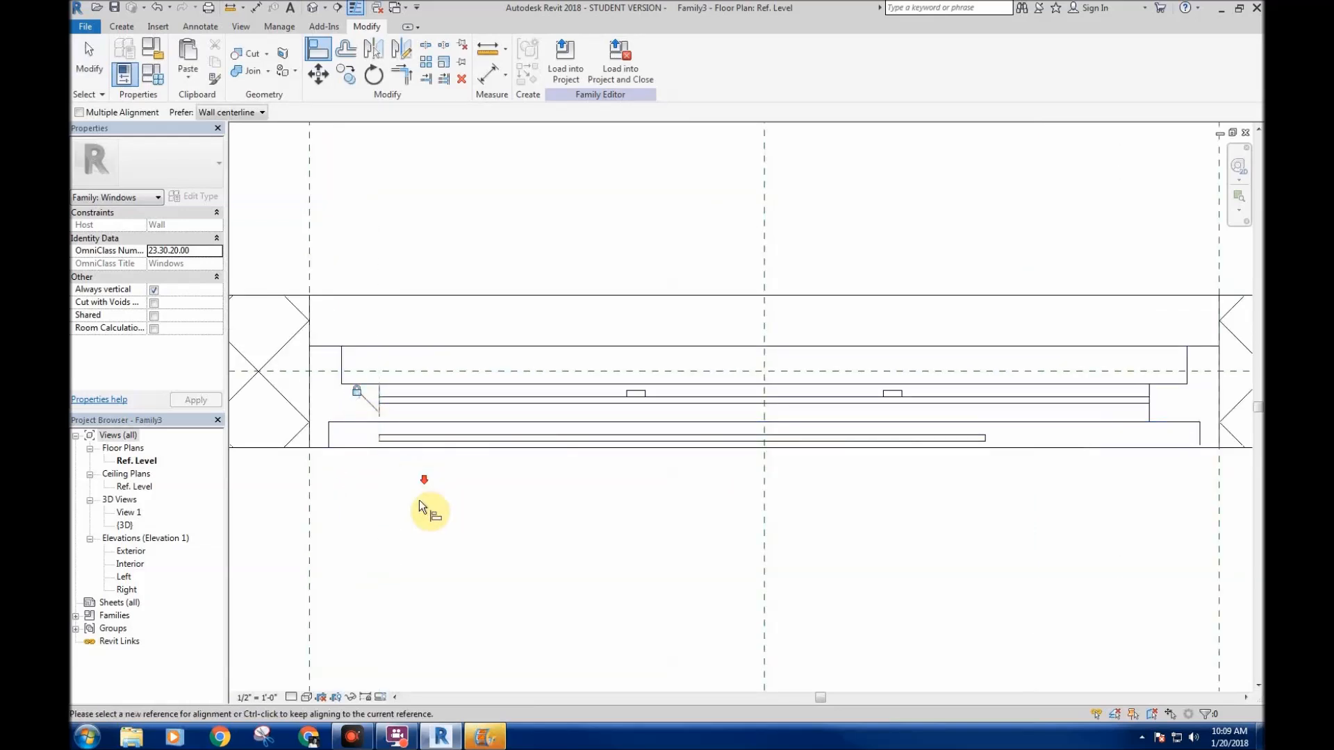
pyautogui.scroll(-2, 427, 486)
pyautogui.press('Escape')
pyautogui.scroll(2, 499, 440)
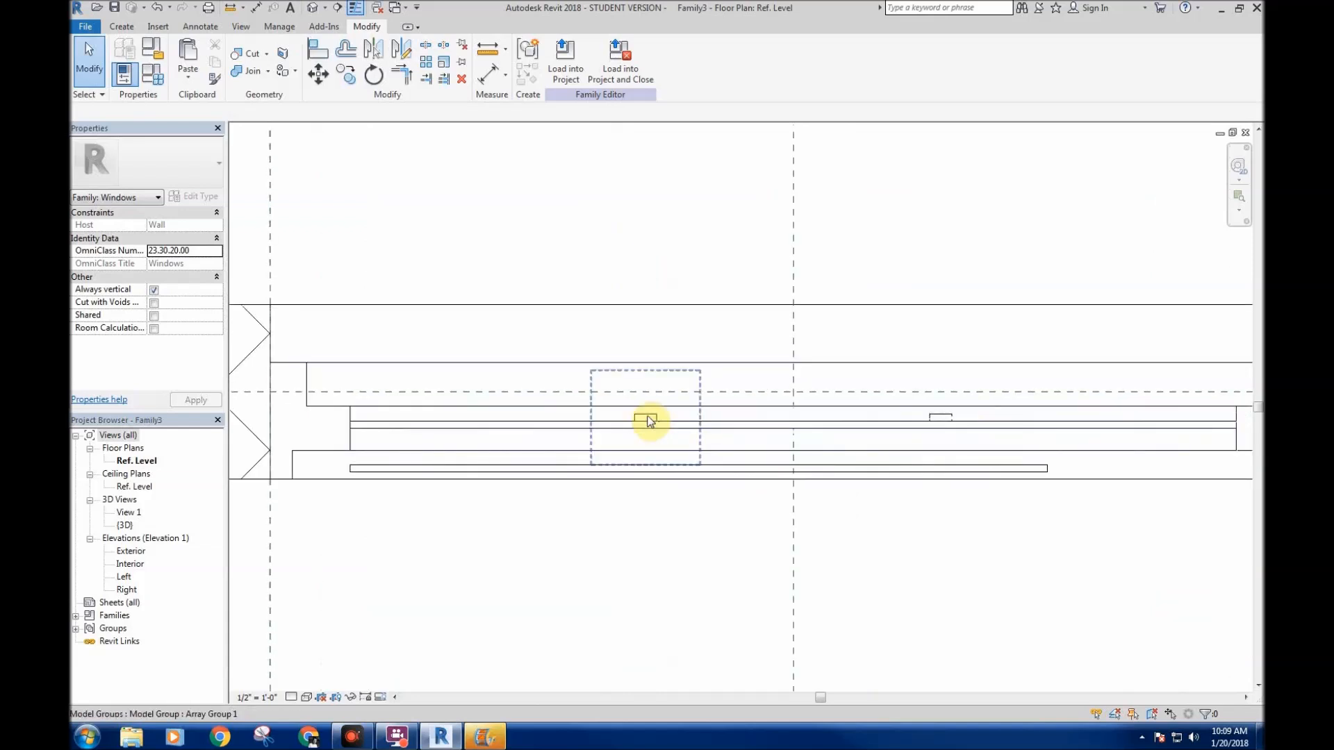
# - Move the bar by its left corners until it sits against the glass face, in line with the vertical muntins
pyautogui.click(390, 468)
pyautogui.moveTo(403, 470); pyautogui.dragTo(511, 459, button='middle')
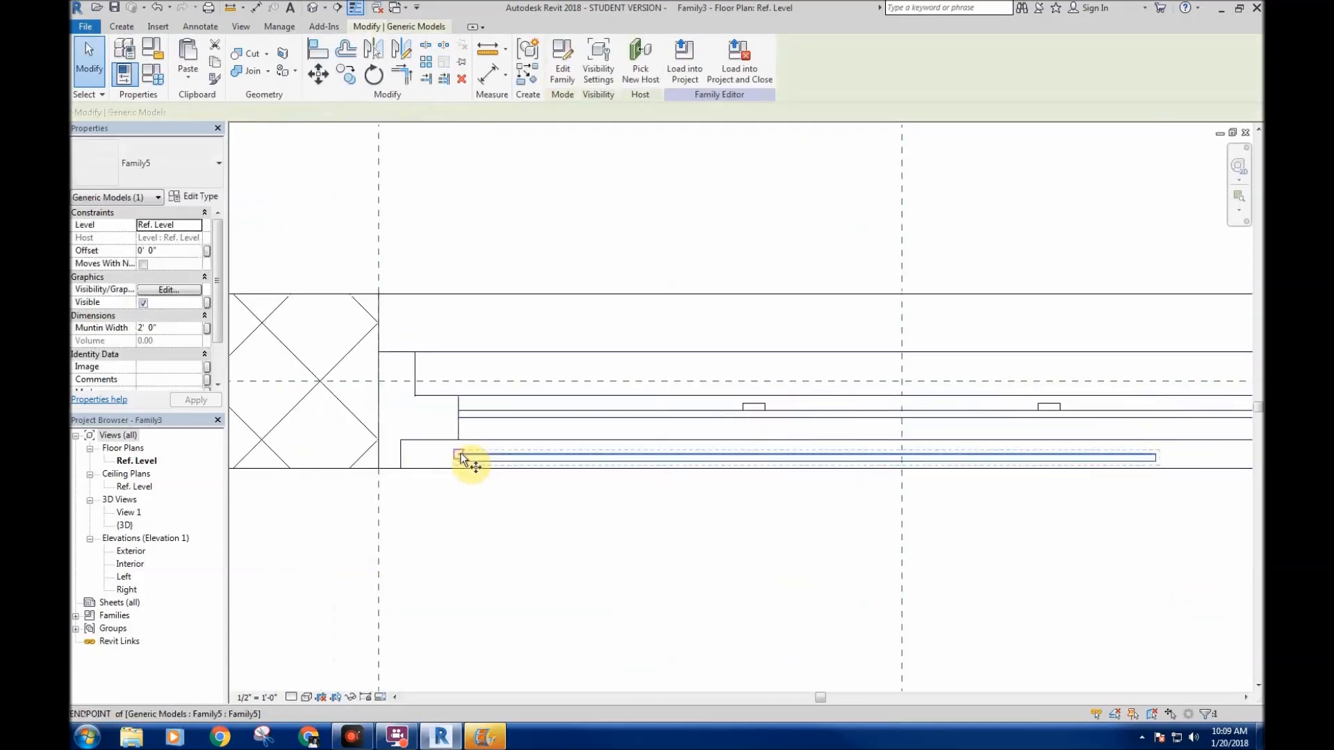
pyautogui.press('m')
pyautogui.press('v')
pyautogui.click(459, 453)
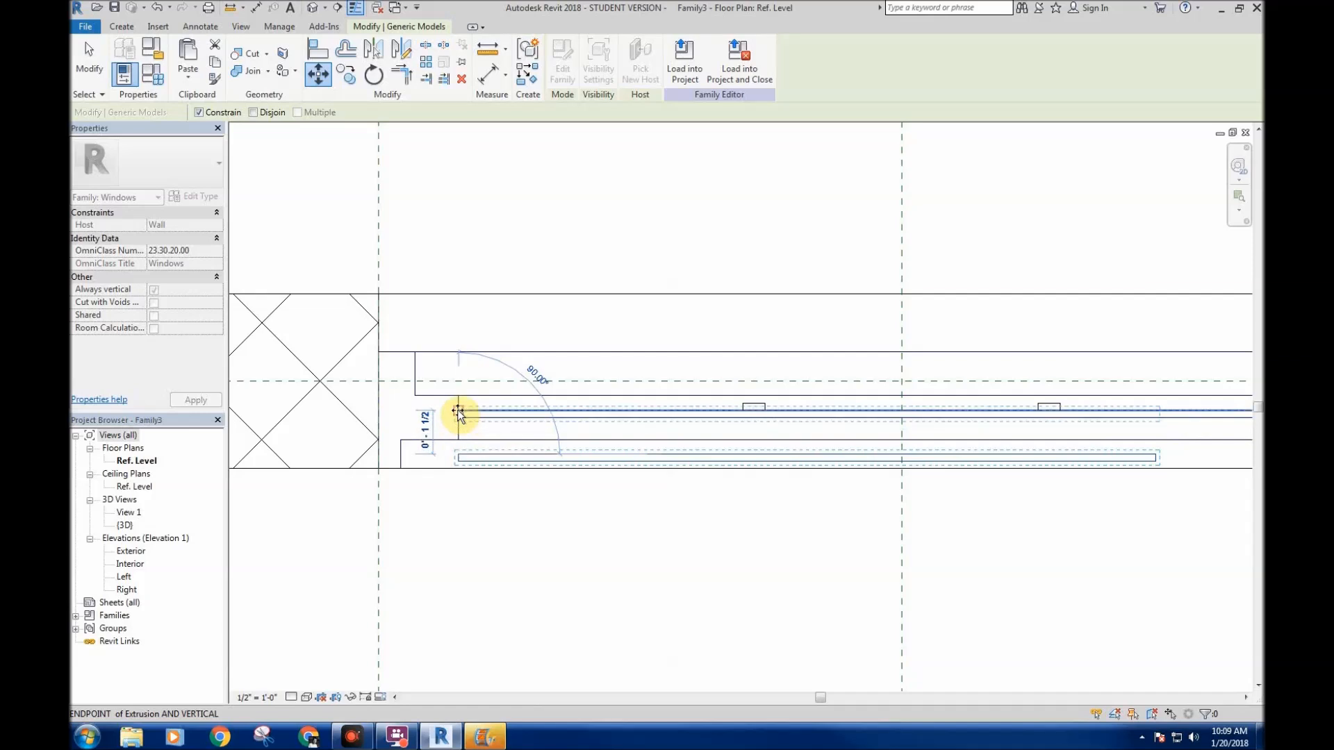
pyautogui.click(459, 401)
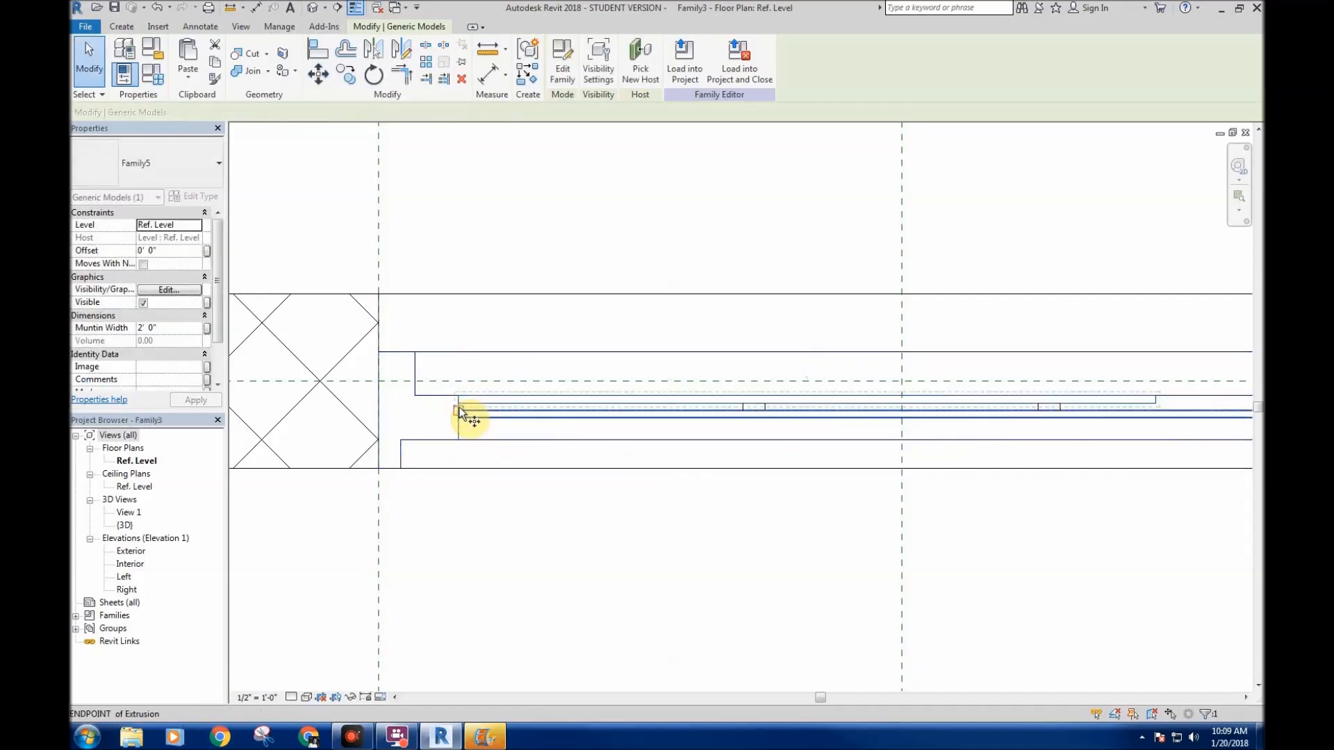
pyautogui.press('m')
pyautogui.press('v')
pyautogui.click(460, 408)
pyautogui.click(460, 410)
pyautogui.scroll(-3, 695, 507)
pyautogui.moveTo(697, 506); pyautogui.dragTo(594, 491, button='middle')
pyautogui.click(545, 277)
# - In the Exterior elevation, move the bar straight up about 4' 0 1/2" from the Ref. Level into the lower part of the window
pyautogui.click(310, 8)
pyautogui.keyDown('shift'); pyautogui.moveTo(785, 455); pyautogui.dragTo(695, 472, button='middle'); pyautogui.keyUp('shift')
pyautogui.doubleClick(131, 551)
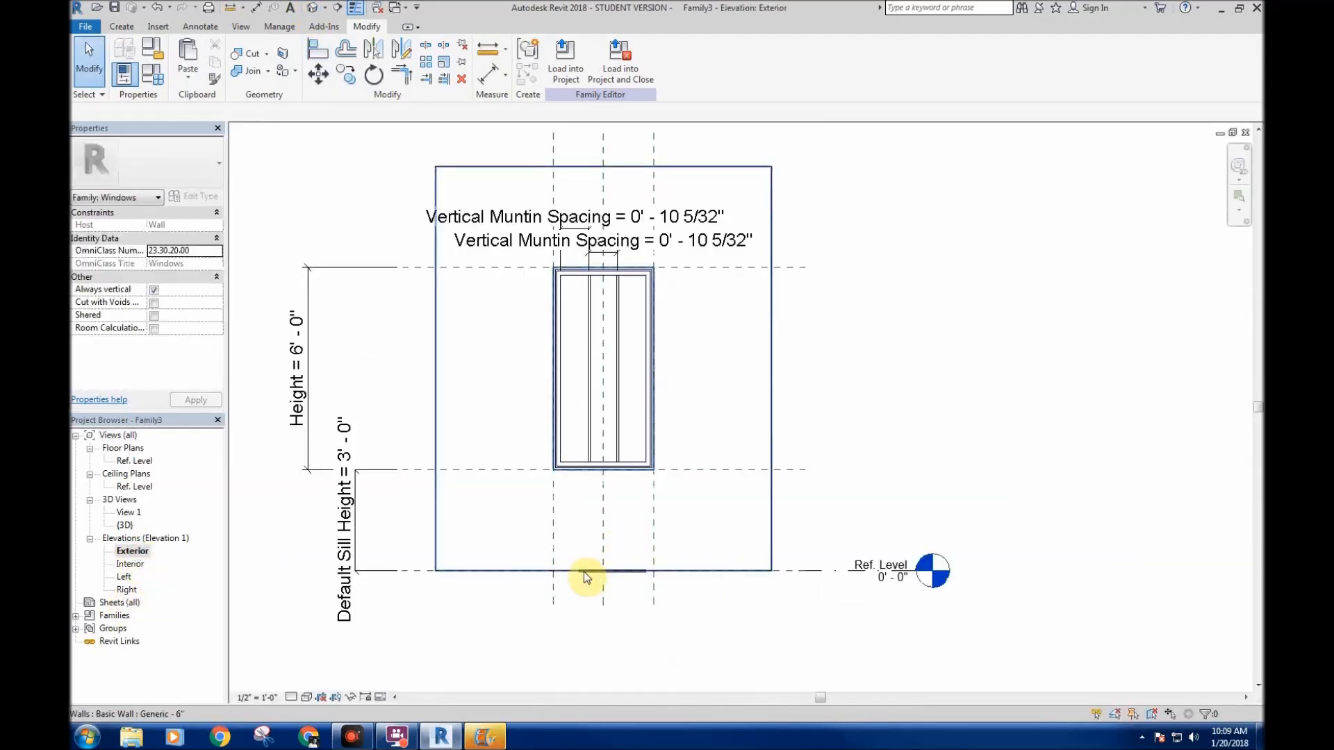
pyautogui.scroll(5, 576, 559)
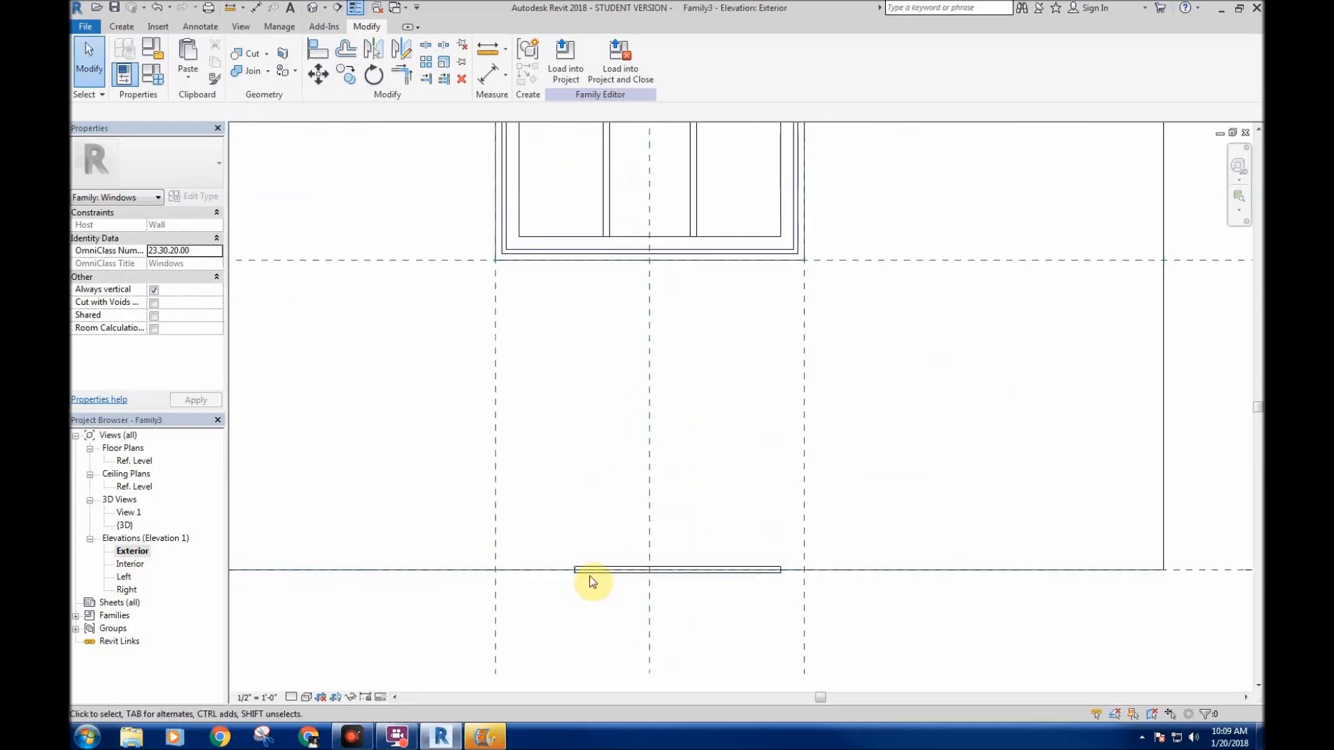
pyautogui.click(590, 576)
pyautogui.press('m')
pyautogui.press('v')
pyautogui.click(649, 574)
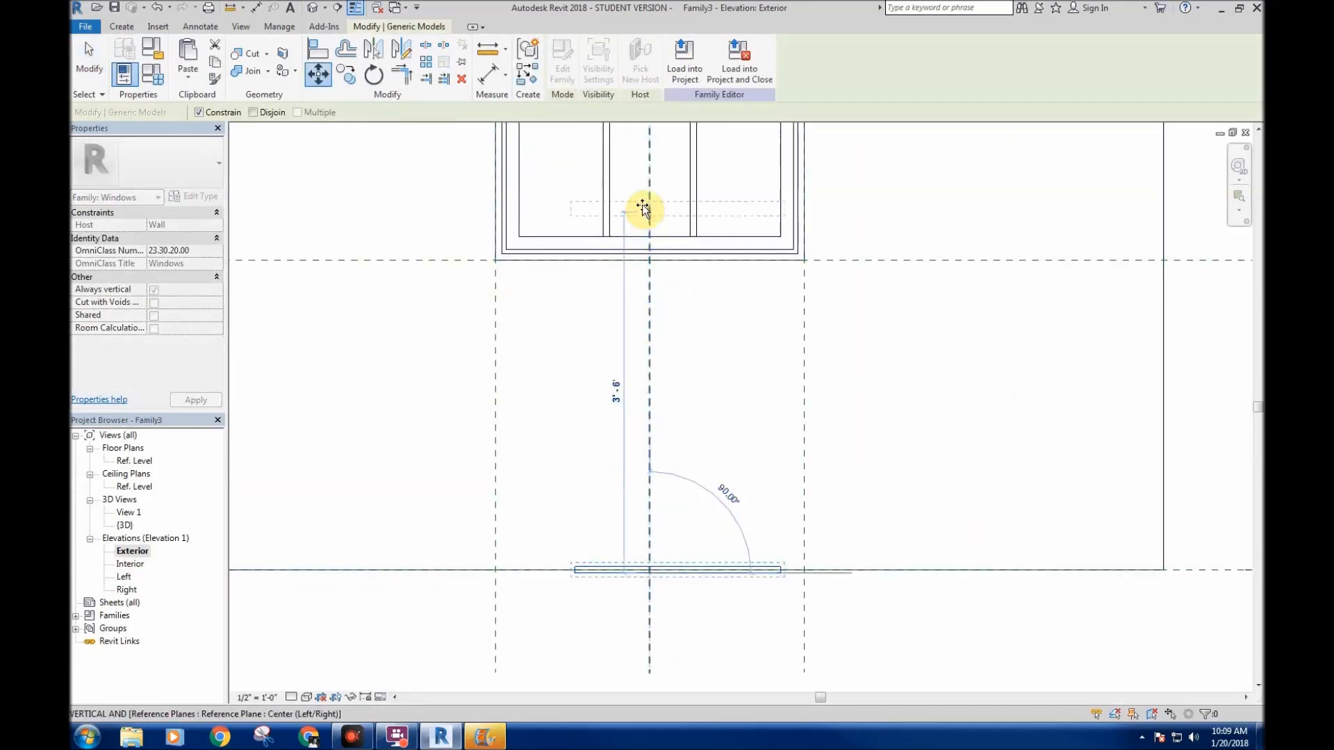
pyautogui.click(649, 156)
pyautogui.scroll(-5, 698, 414)
pyautogui.moveTo(699, 414); pyautogui.dragTo(697, 552, button='middle')
pyautogui.click(848, 404)
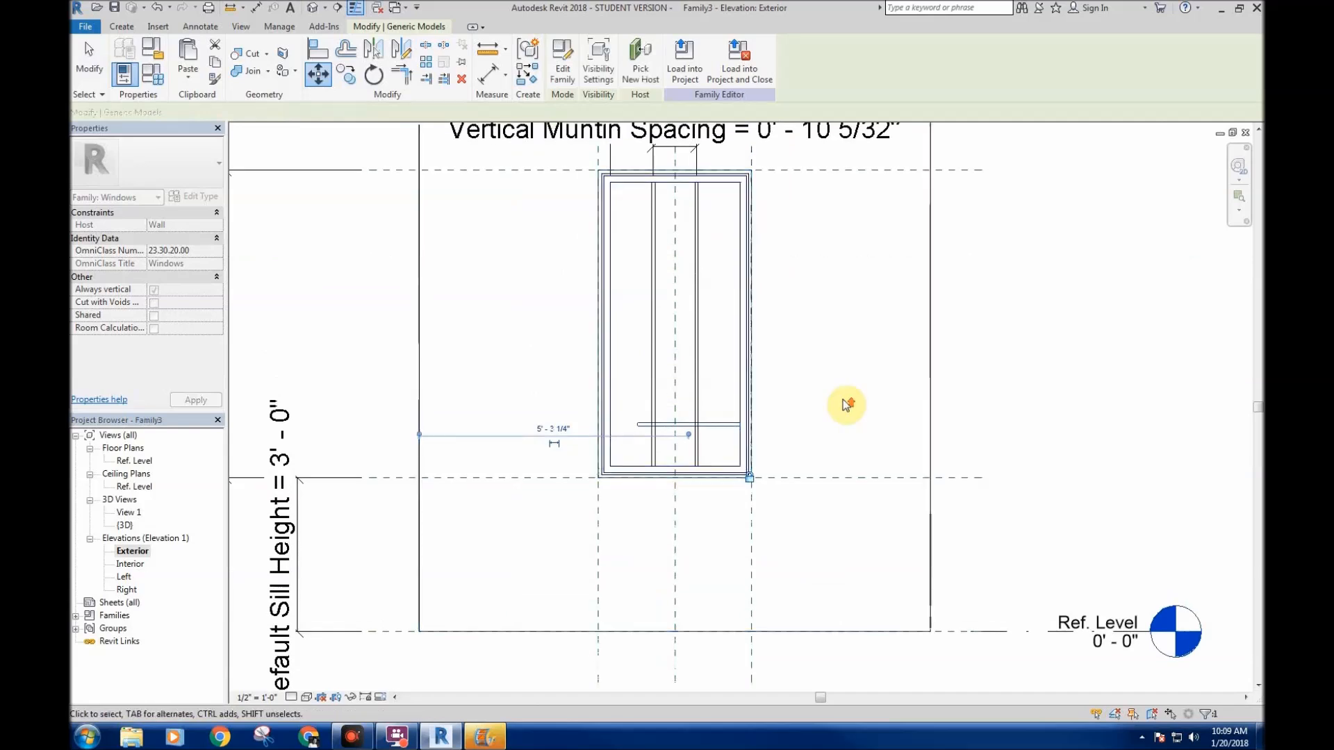
# - Associate the placed horizontal bar's Muntin Width with a new instance family parameter named Muntin Width, grouped under Dimensions
pyautogui.scroll(1, 848, 401)
pyautogui.moveTo(846, 403); pyautogui.dragTo(811, 314, button='middle')
pyautogui.scroll(-2, 650, 344)
pyautogui.moveTo(651, 344); pyautogui.dragTo(670, 350, button='middle')
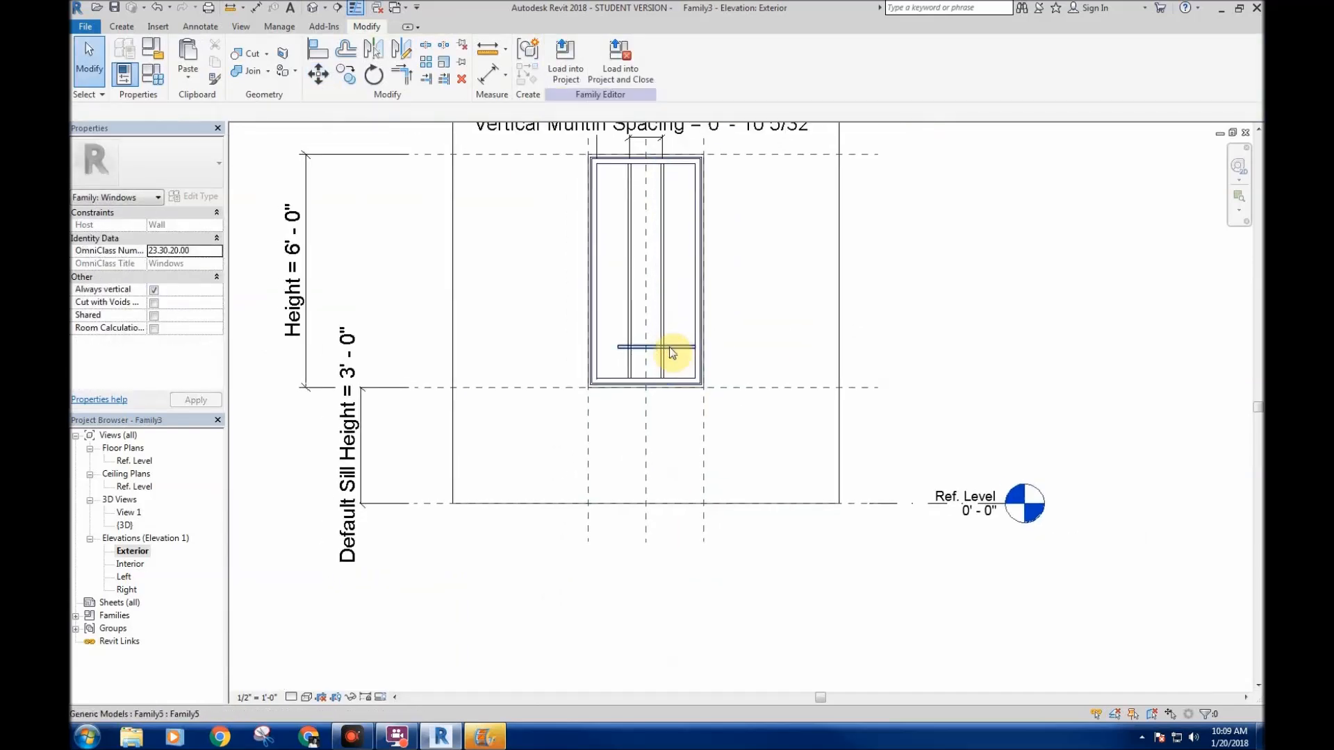
pyautogui.click(687, 349)
pyautogui.scroll(3, 689, 347)
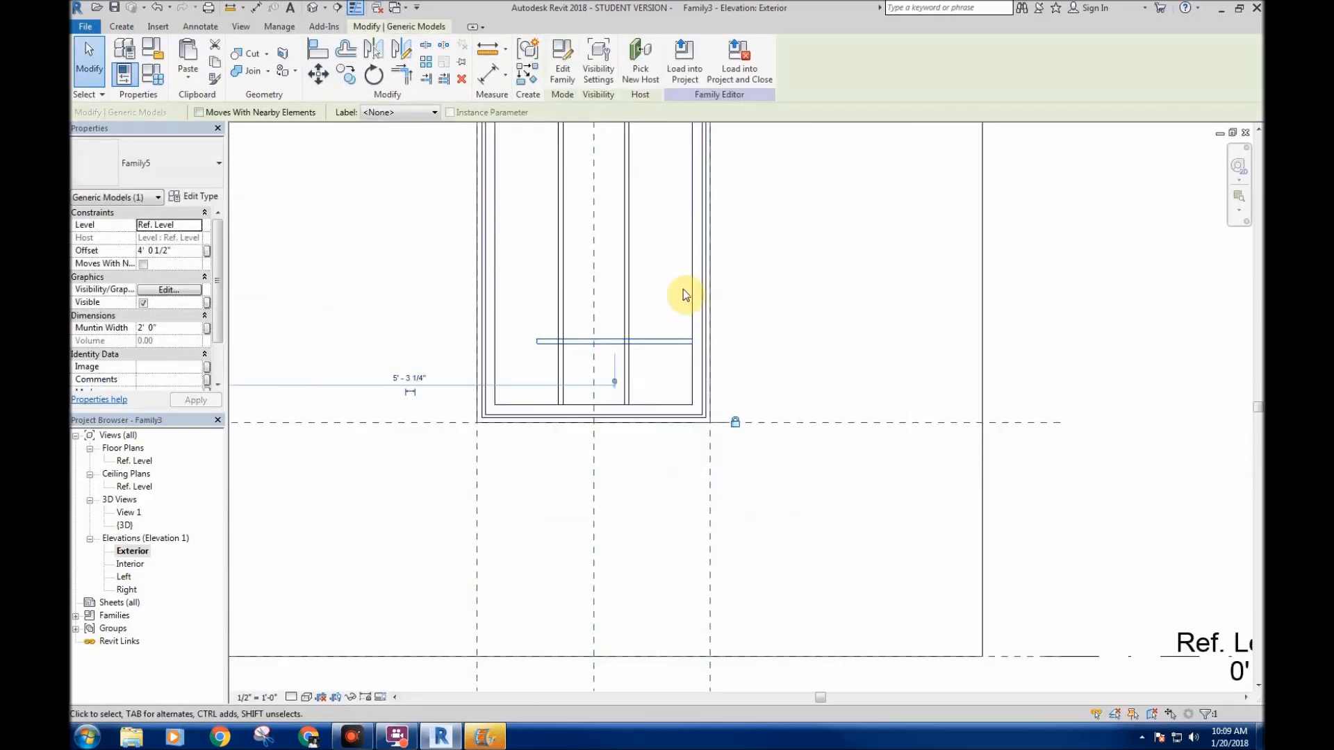
pyautogui.click(667, 278)
pyautogui.moveTo(672, 301); pyautogui.dragTo(662, 328, button='middle')
pyautogui.click(656, 369)
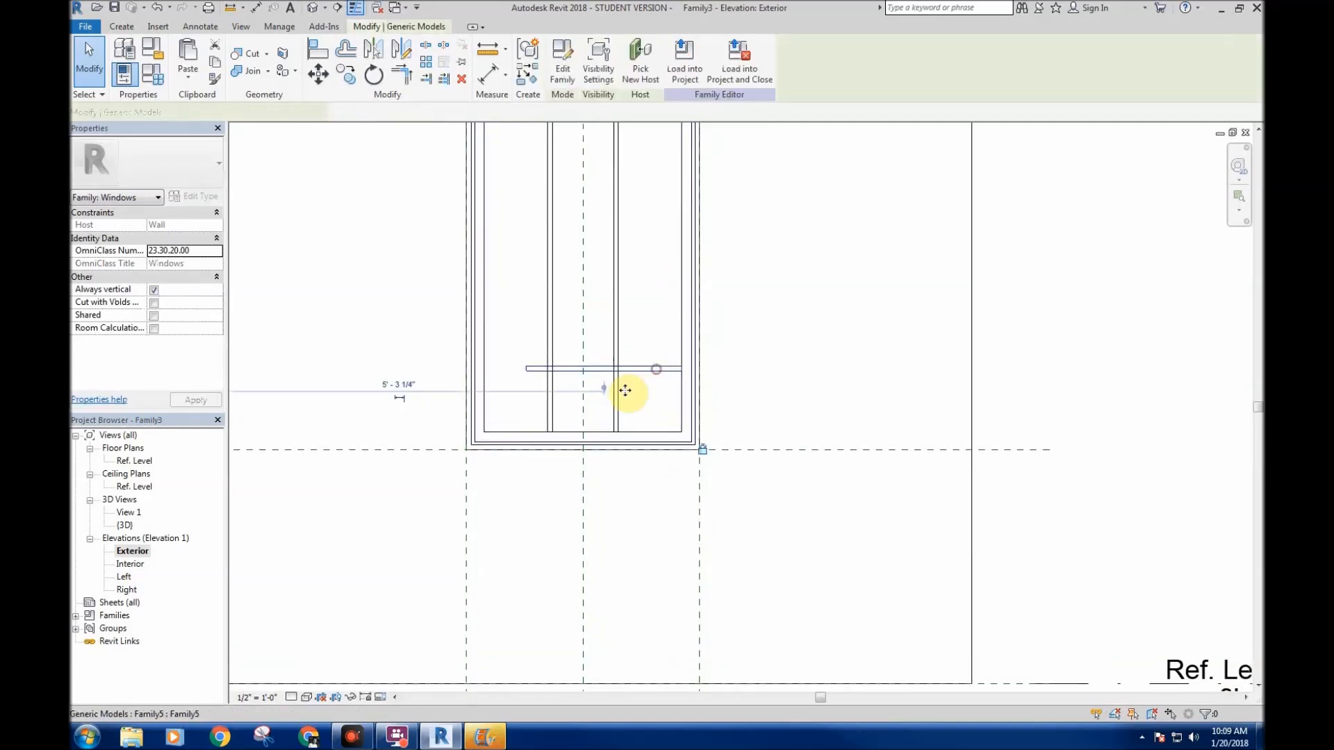
pyautogui.click(206, 328)
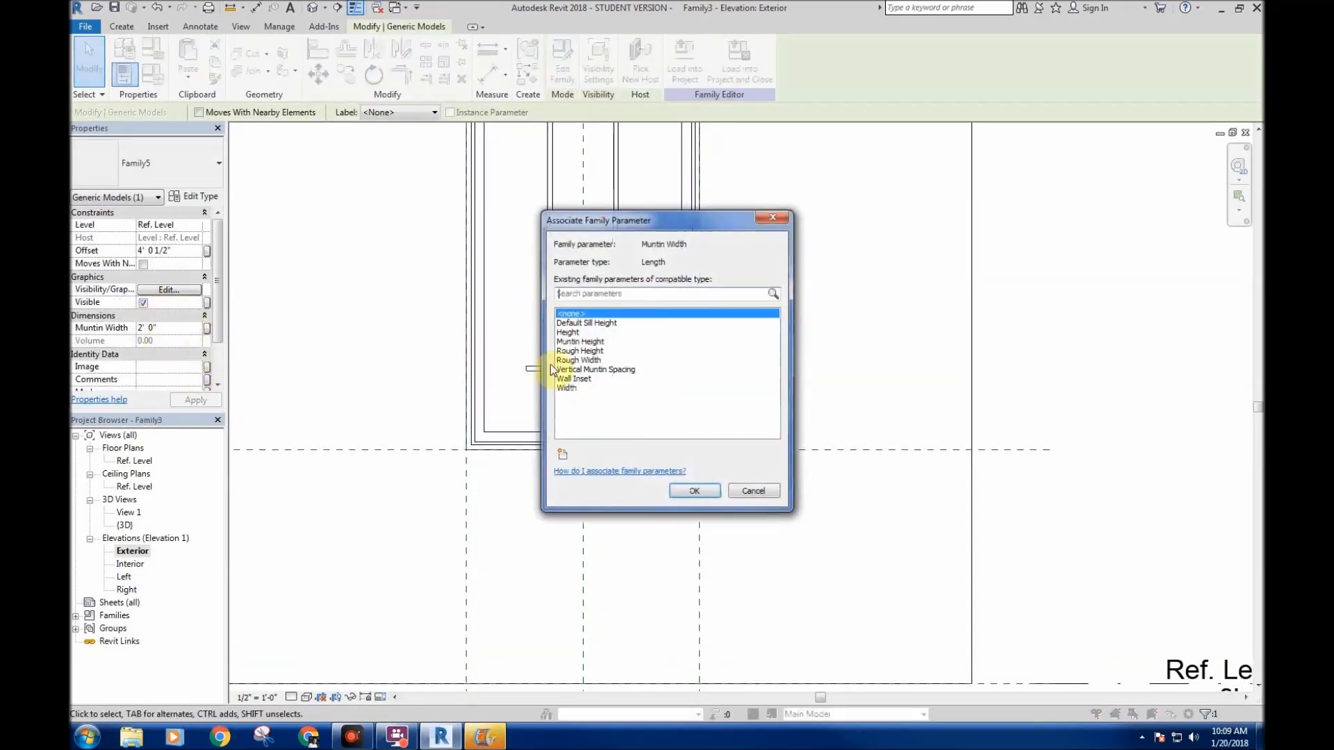
pyautogui.click(563, 455)
pyautogui.write('<un')
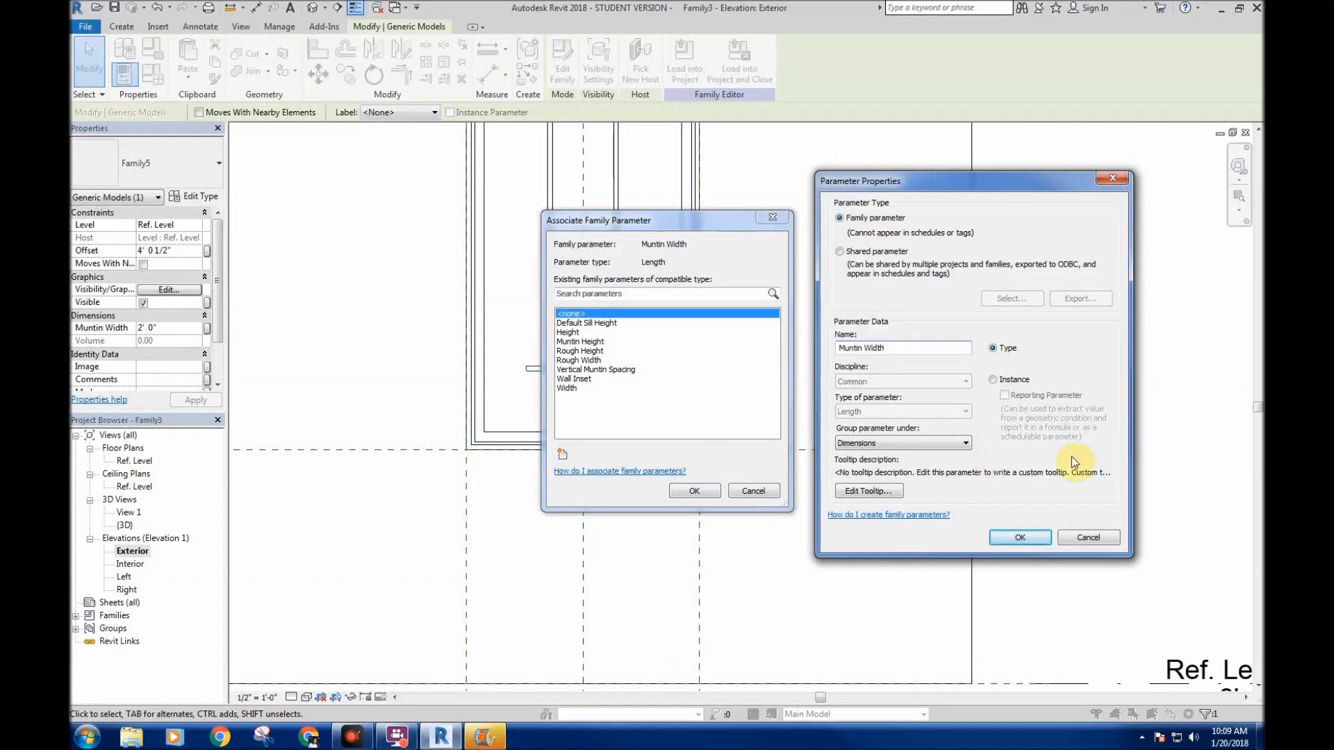
pyautogui.click(1018, 539)
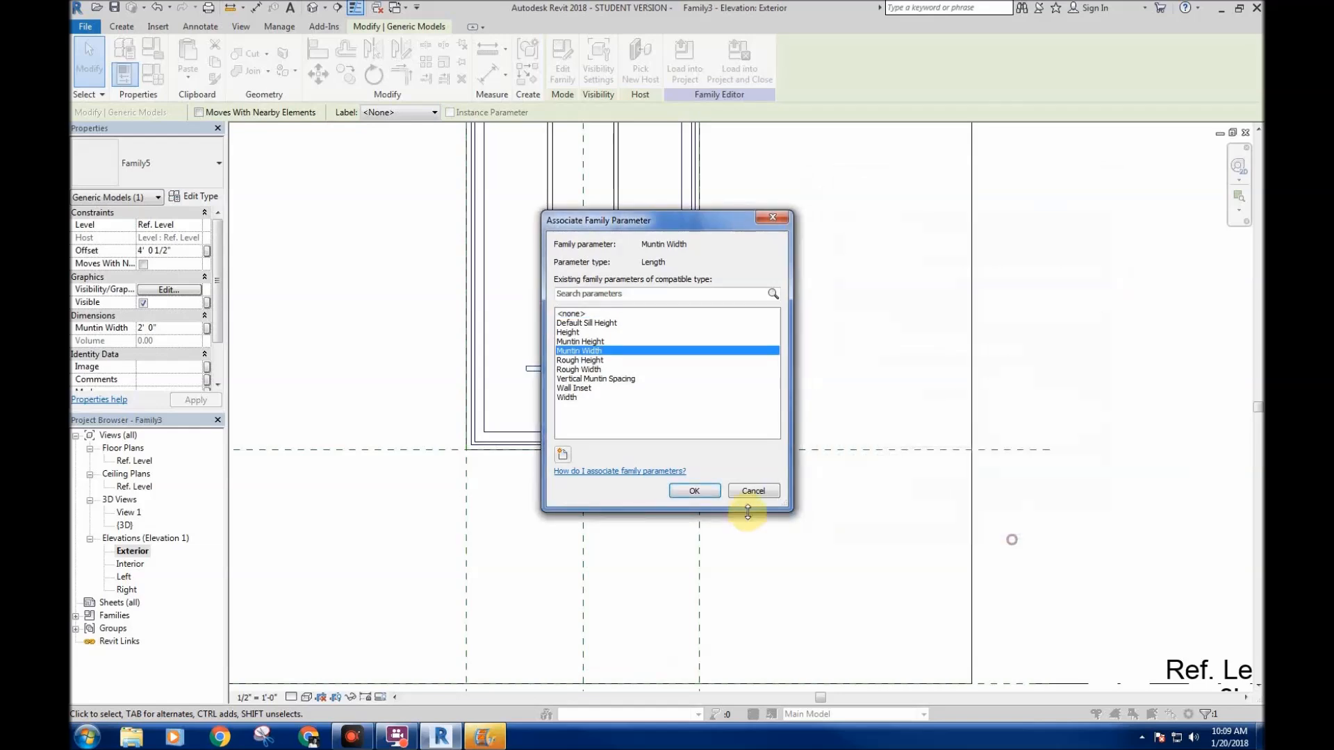
pyautogui.click(707, 491)
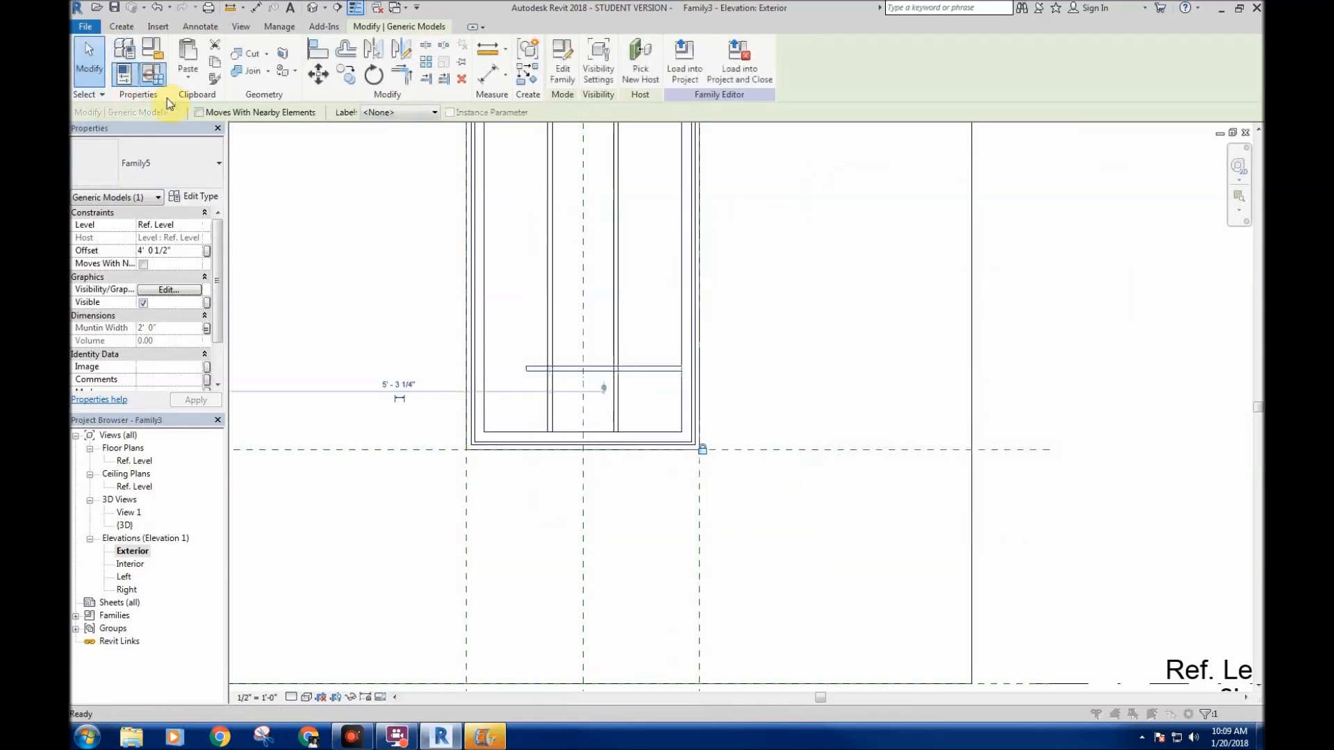
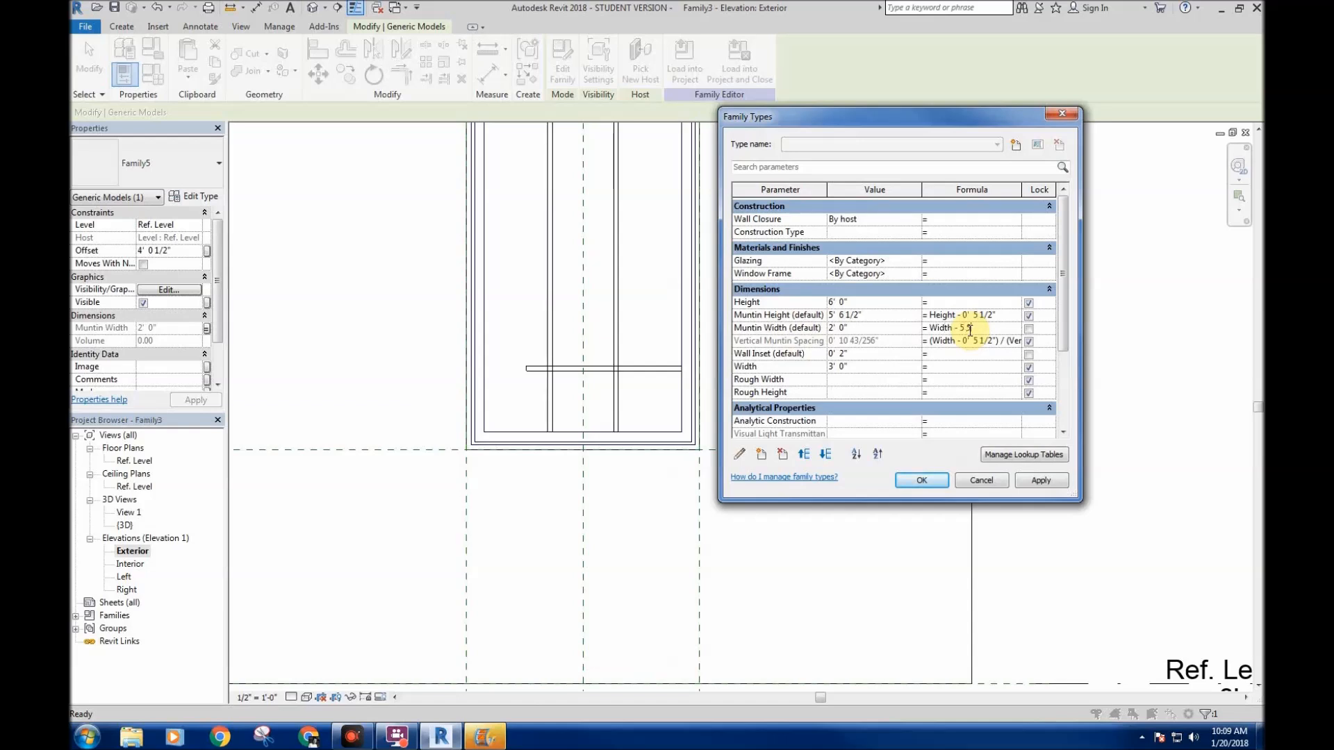
# - Set the Muntin Width formula to Width - 5.5" in the family types so the bar spans the glass
pyautogui.click(911, 481)
pyautogui.click(512, 473)
pyautogui.scroll(-2, 523, 369)
pyautogui.moveTo(531, 385); pyautogui.dragTo(518, 417, button='middle')
pyautogui.scroll(2, 514, 418)
pyautogui.click(484, 396)
pyautogui.scroll(-2, 486, 390)
pyautogui.moveTo(529, 307); pyautogui.dragTo(567, 207, button='middle')
pyautogui.click(709, 277)
pyautogui.scroll(-1, 705, 261)
pyautogui.moveTo(705, 261); pyautogui.dragTo(694, 333, button='middle')
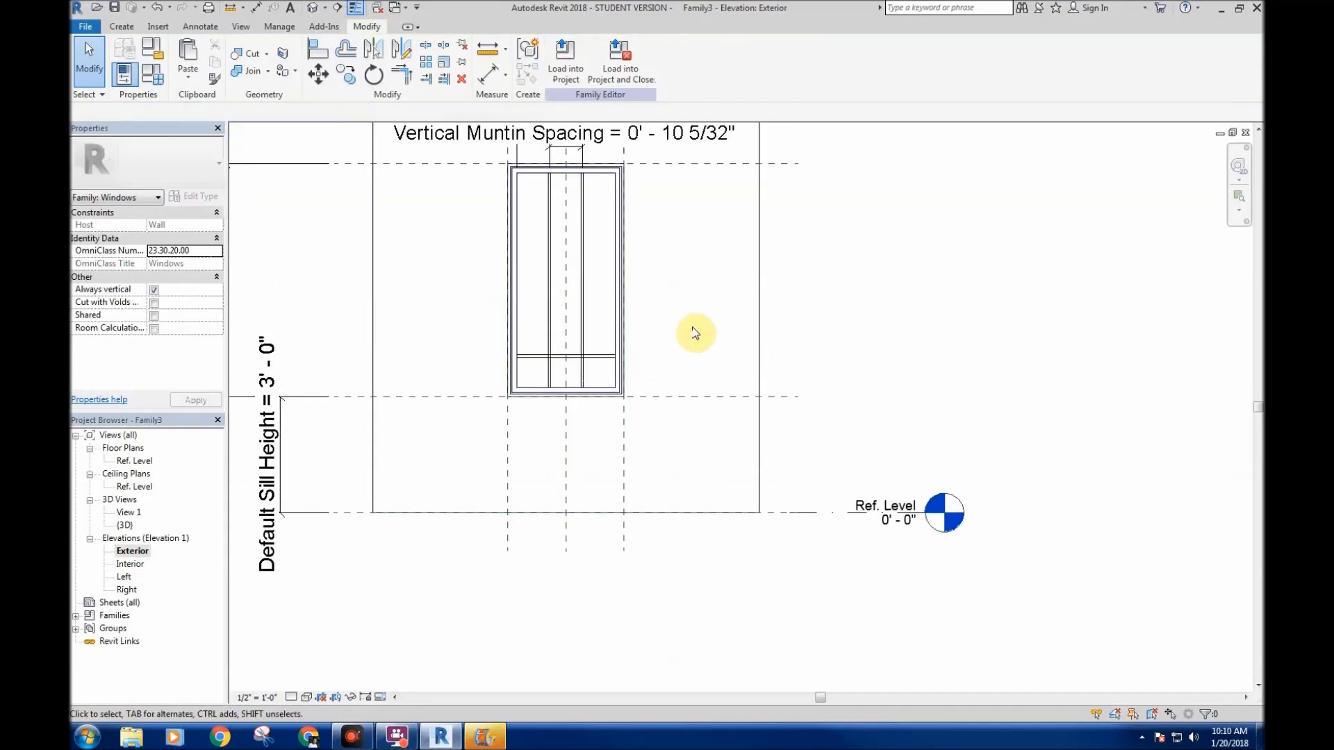
pyautogui.moveTo(689, 274); pyautogui.dragTo(679, 317, button='middle')
pyautogui.moveTo(535, 271); pyautogui.dragTo(566, 304, button='middle')
# - Array the horizontal bar straight upward as two grouped and associated members about 1' 6" apart
pyautogui.click(628, 434)
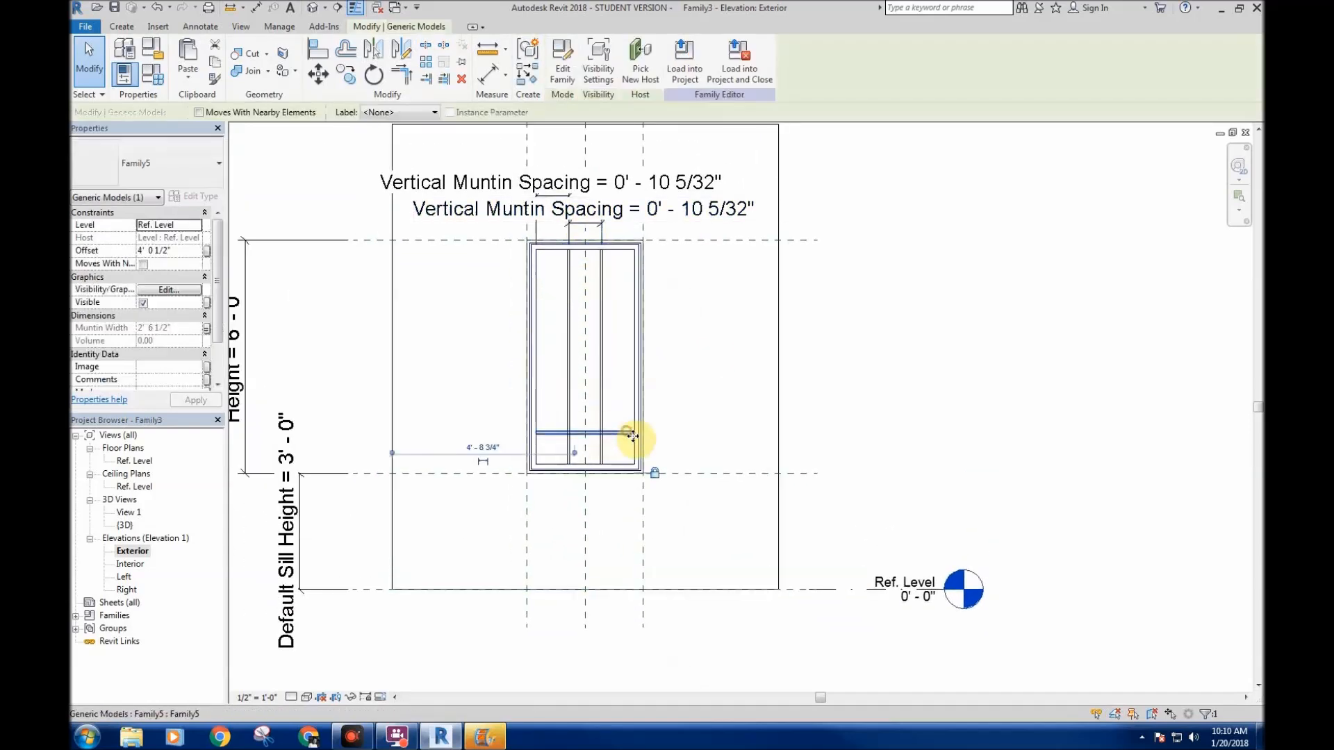
pyautogui.scroll(2, 625, 448)
pyautogui.scroll(-2, 565, 423)
pyautogui.moveTo(565, 423); pyautogui.dragTo(590, 417, button='middle')
pyautogui.scroll(5, 590, 415)
pyautogui.moveTo(673, 393); pyautogui.dragTo(754, 464, button='middle')
pyautogui.scroll(-2, 709, 403)
pyautogui.moveTo(493, 319); pyautogui.dragTo(475, 296, button='middle')
pyautogui.moveTo(381, 241); pyautogui.dragTo(421, 314, button='middle')
pyautogui.scroll(-1, 435, 298)
pyautogui.click(424, 64)
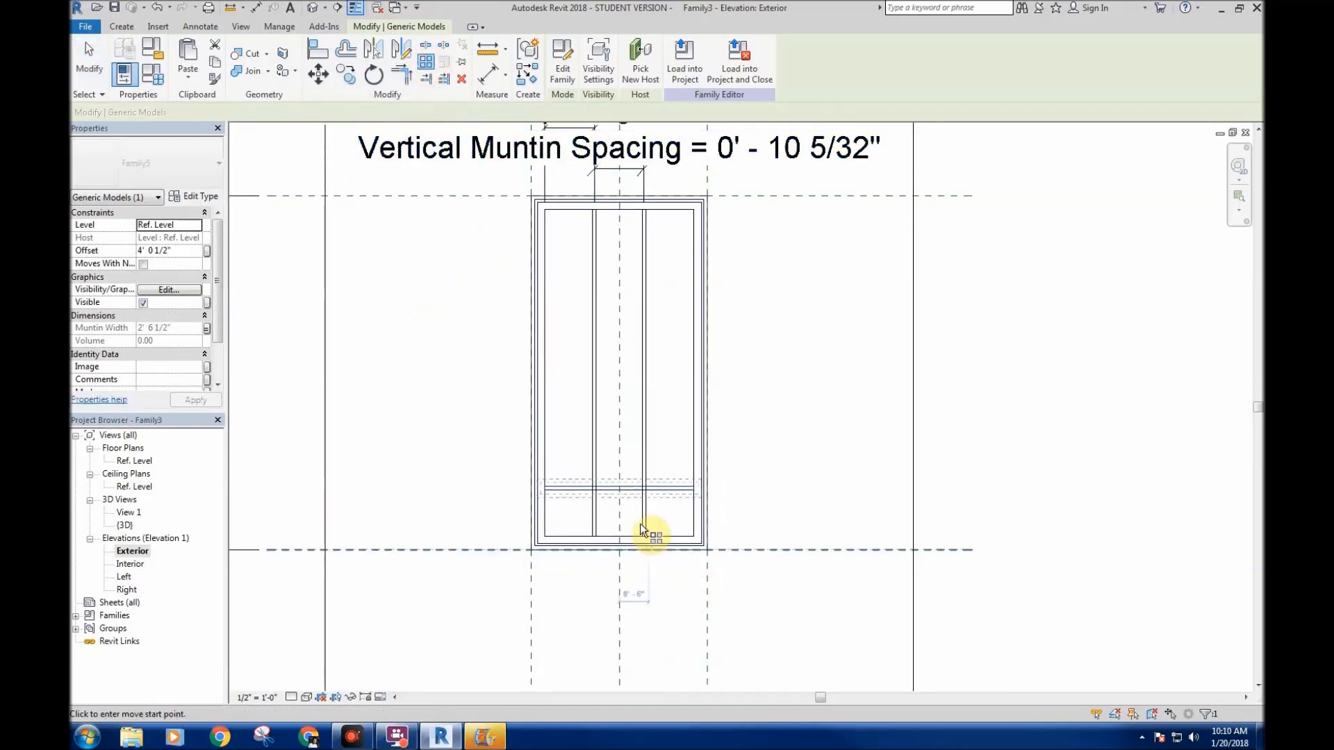
pyautogui.click(695, 536)
pyautogui.click(693, 467)
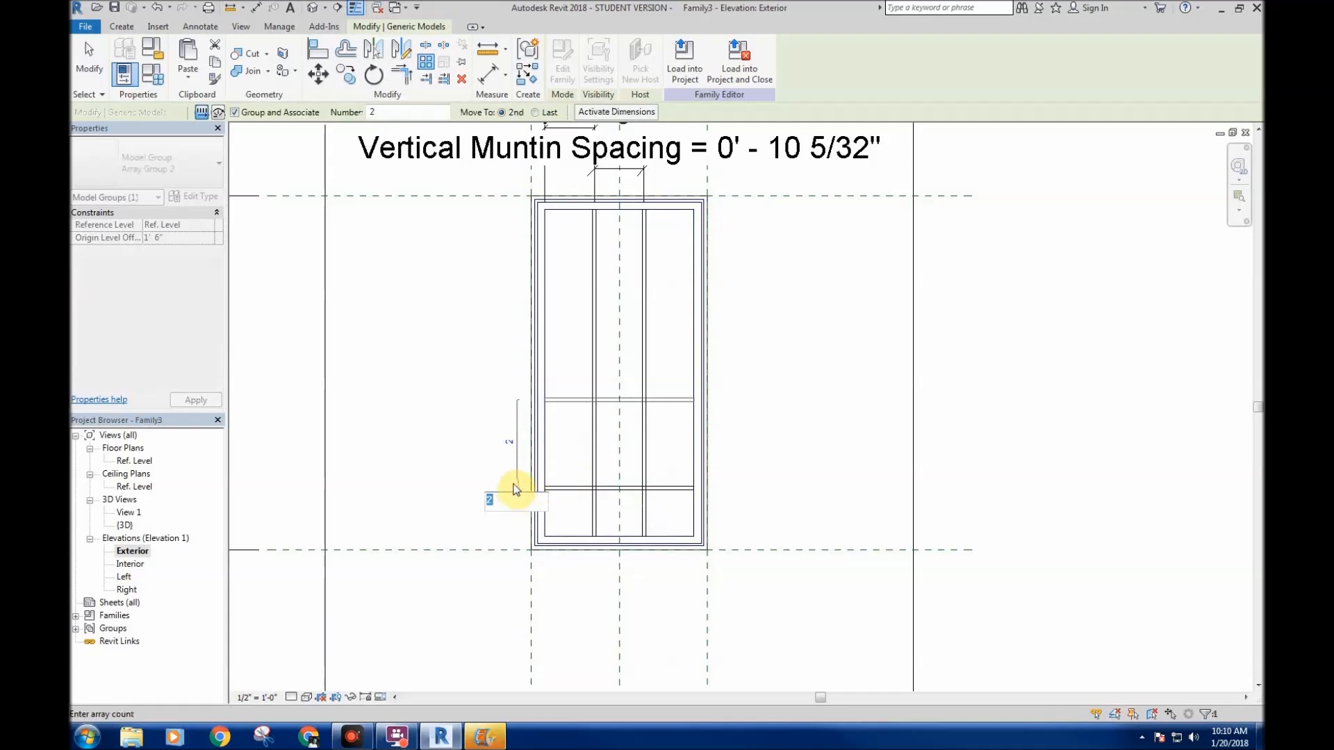
pyautogui.click(466, 491)
pyautogui.click(443, 421)
pyautogui.moveTo(448, 420); pyautogui.dragTo(485, 423, button='middle')
pyautogui.scroll(-2, 486, 429)
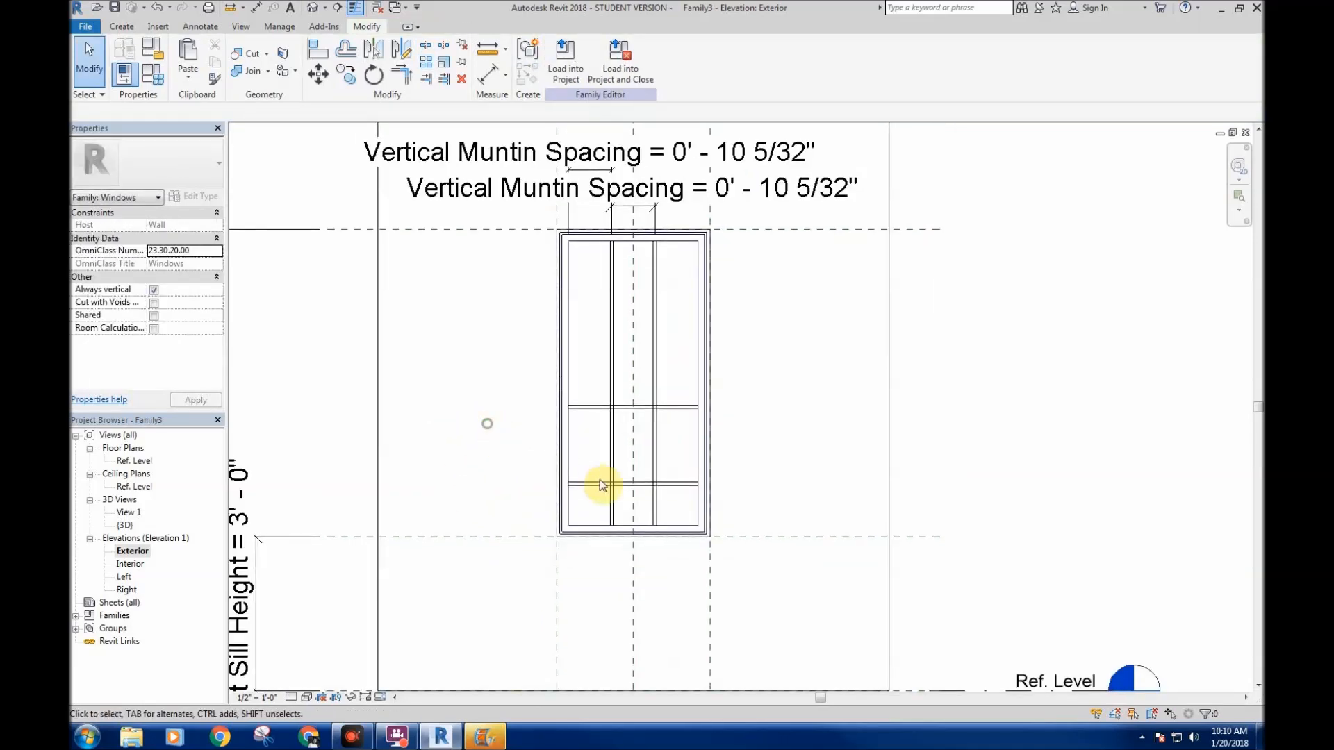
# - Try to dimension from the glass's bottom edge to the centre of the lower horizontal bar
pyautogui.press('d')
pyautogui.press('i')
pyautogui.scroll(2, 636, 507)
pyautogui.click(642, 526)
pyautogui.scroll(4, 639, 478)
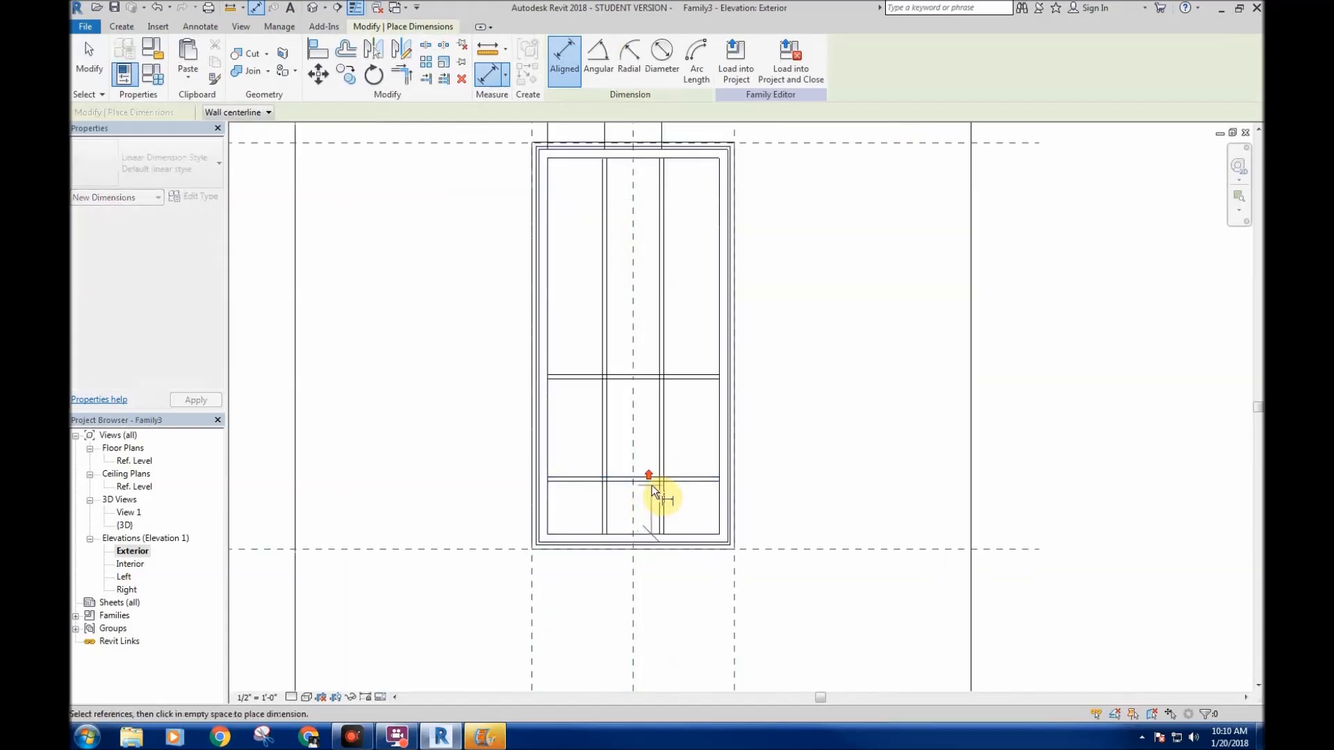
pyautogui.scroll(1, 653, 475)
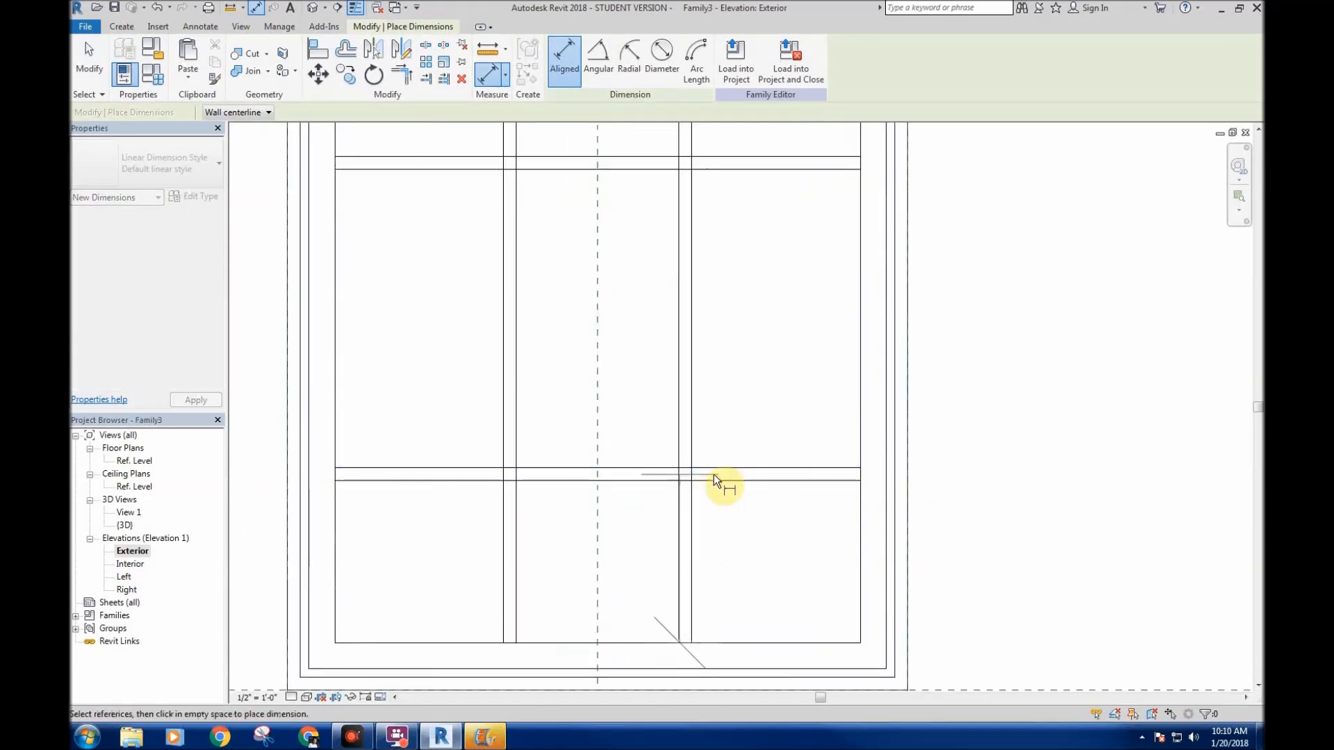
pyautogui.middleClick(794, 473)
pyautogui.middleClick(794, 473)
pyautogui.press('Escape')
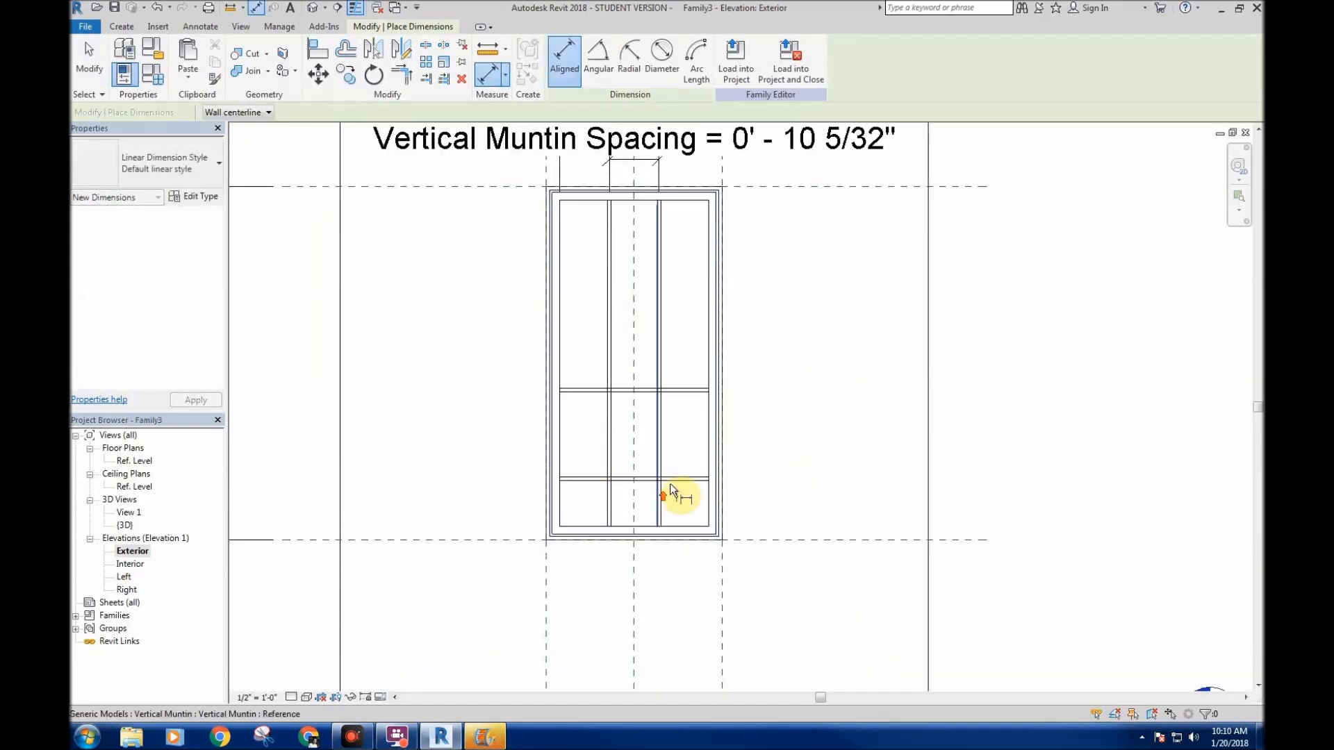
pyautogui.scroll(5, 670, 484)
pyautogui.press('Escape')
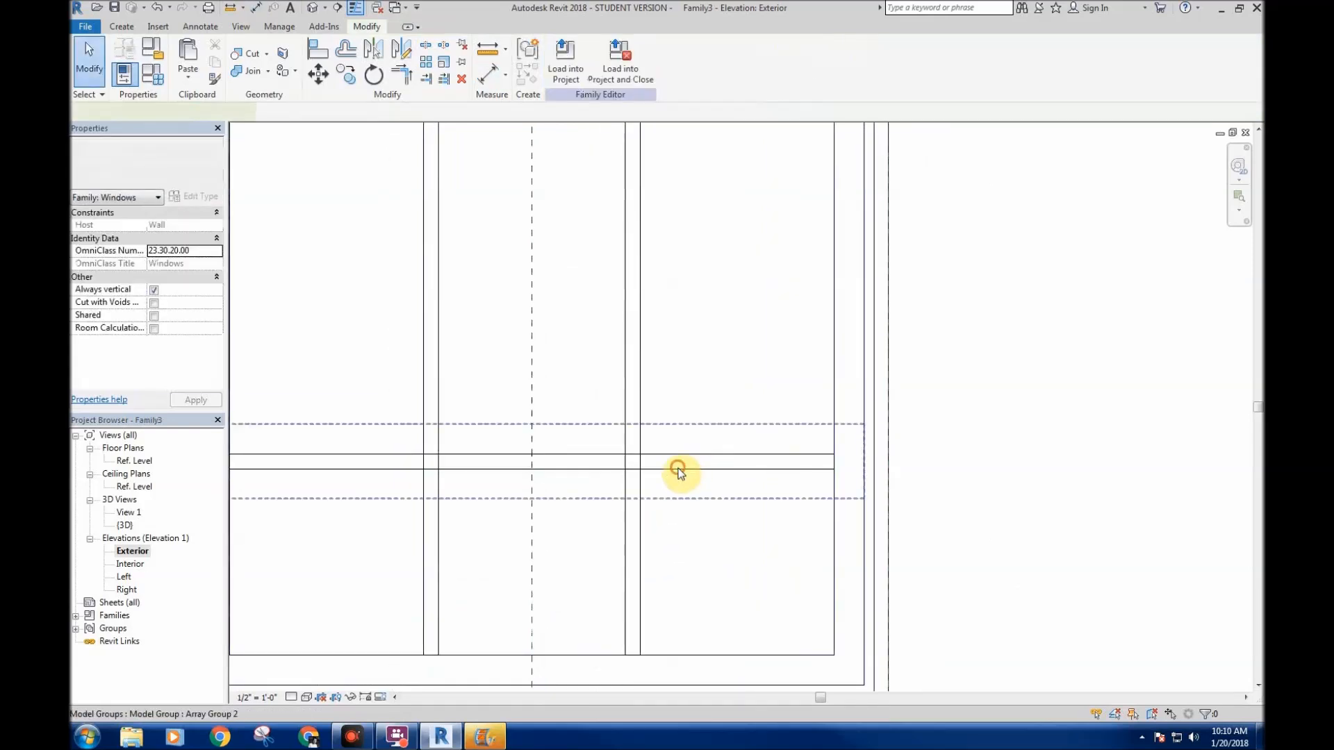
# - Check the lower bar's array group and retry an aligned dimension from the glass's bottom edge to the bar's centre
pyautogui.click(676, 471)
pyautogui.scroll(-1, 562, 471)
pyautogui.moveTo(463, 460); pyautogui.dragTo(629, 446, button='middle')
pyautogui.scroll(3, 702, 456)
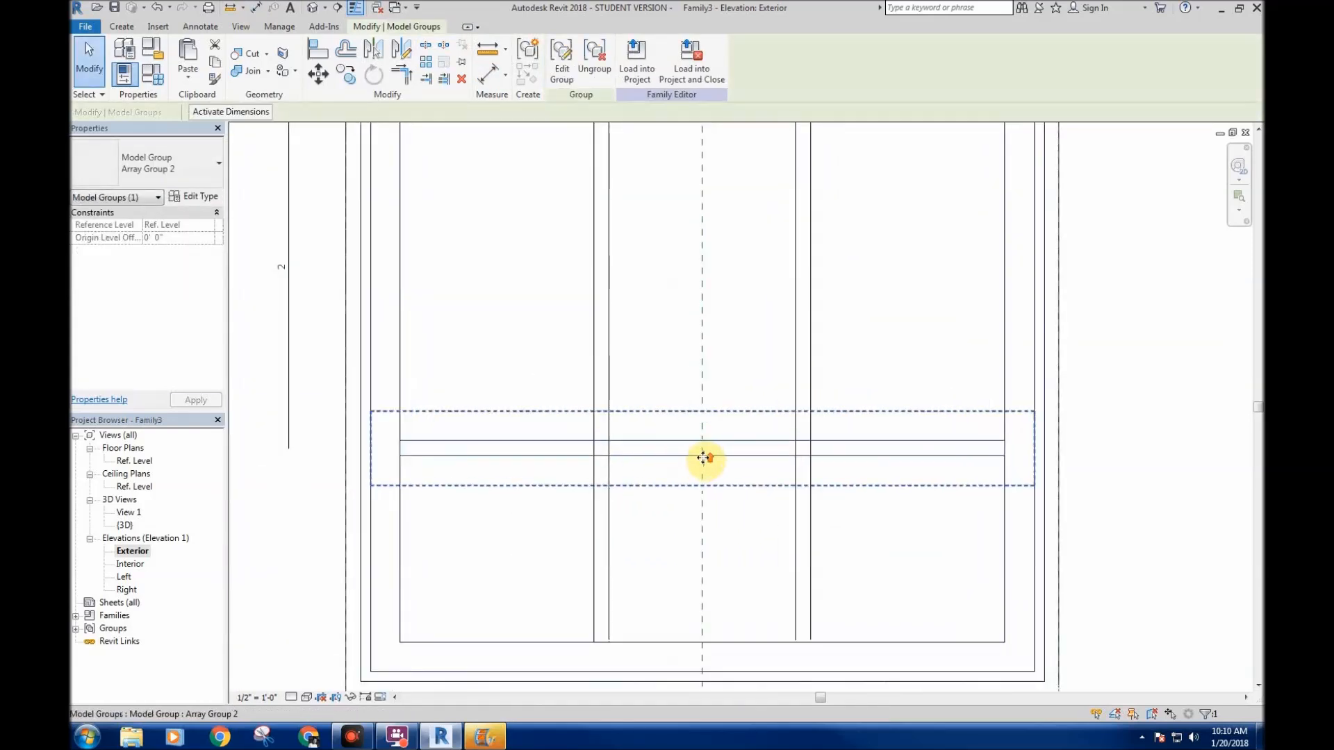
pyautogui.click(752, 539)
pyautogui.moveTo(761, 550); pyautogui.dragTo(718, 479, button='middle')
pyautogui.press('d')
pyautogui.press('i')
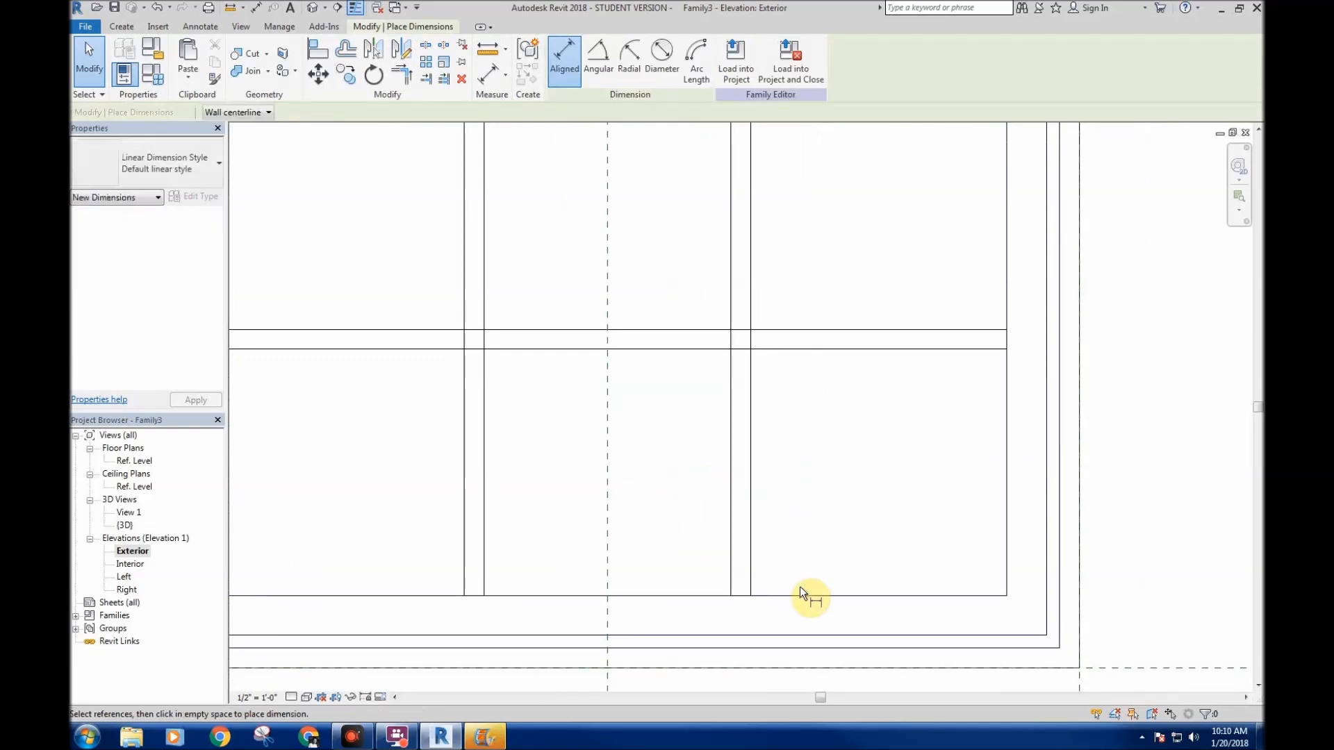
pyautogui.click(794, 594)
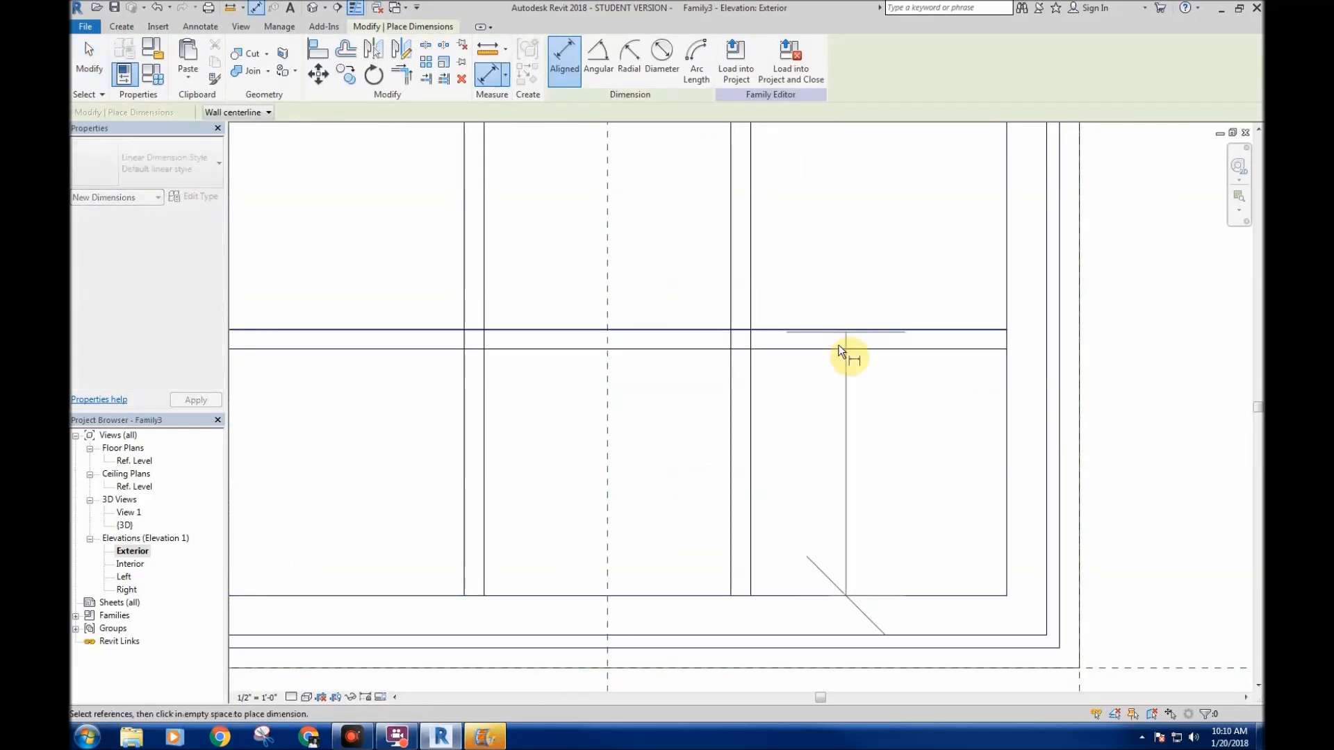
pyautogui.moveTo(348, 343); pyautogui.dragTo(481, 343, button='middle')
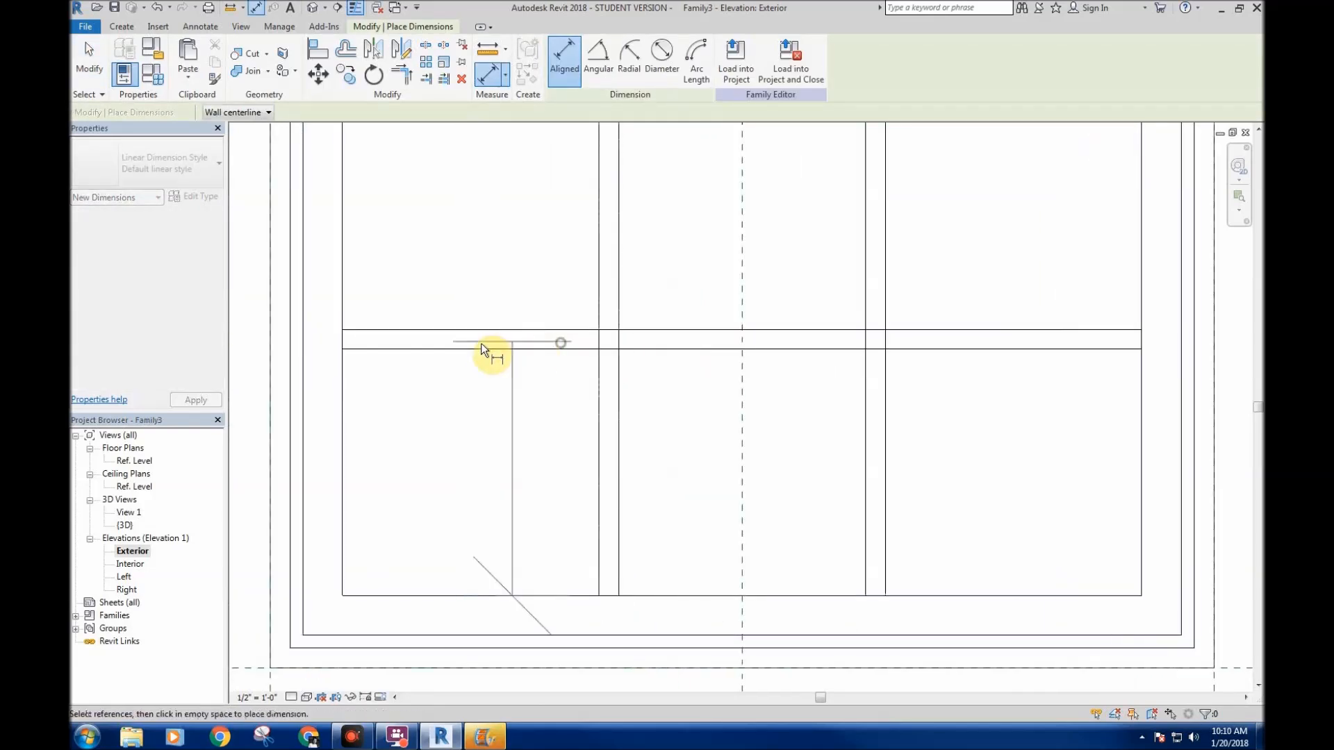
pyautogui.press('Escape')
pyautogui.press('Escape')
pyautogui.click(545, 356)
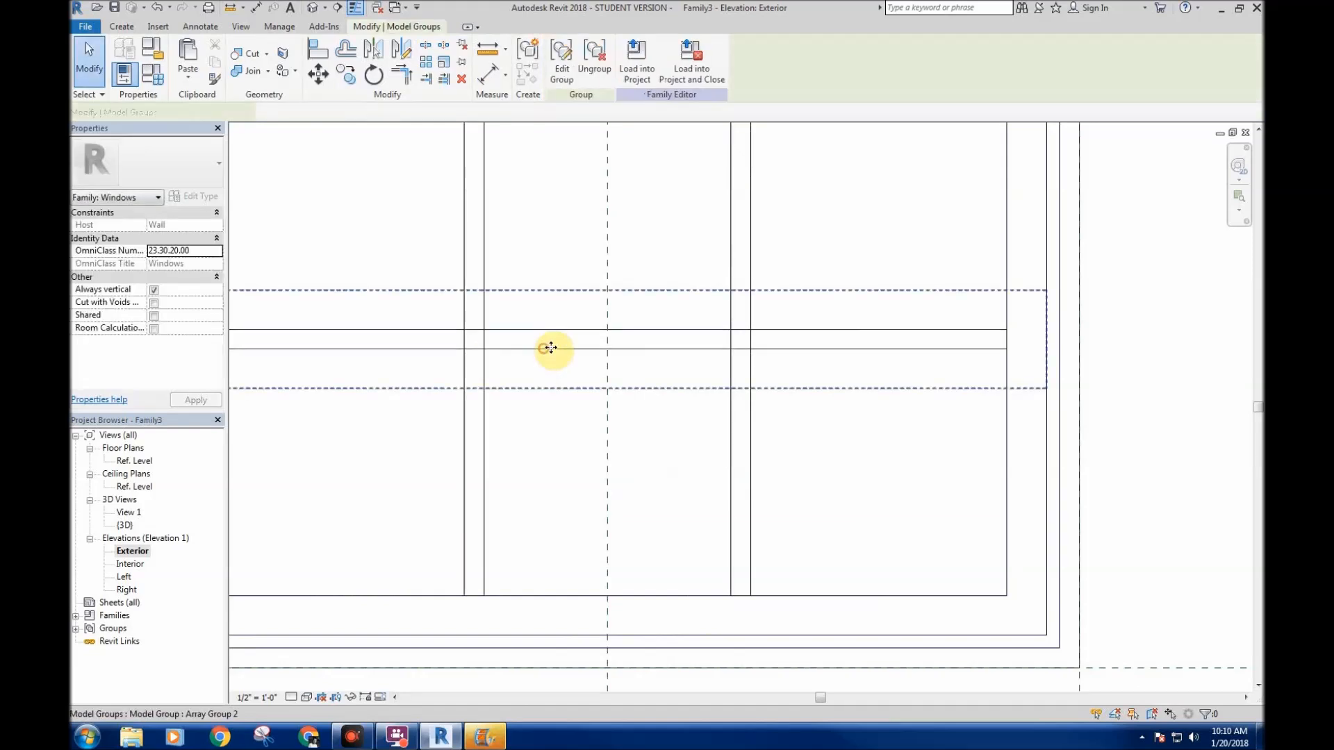
pyautogui.scroll(-2, 554, 253)
pyautogui.click(584, 243)
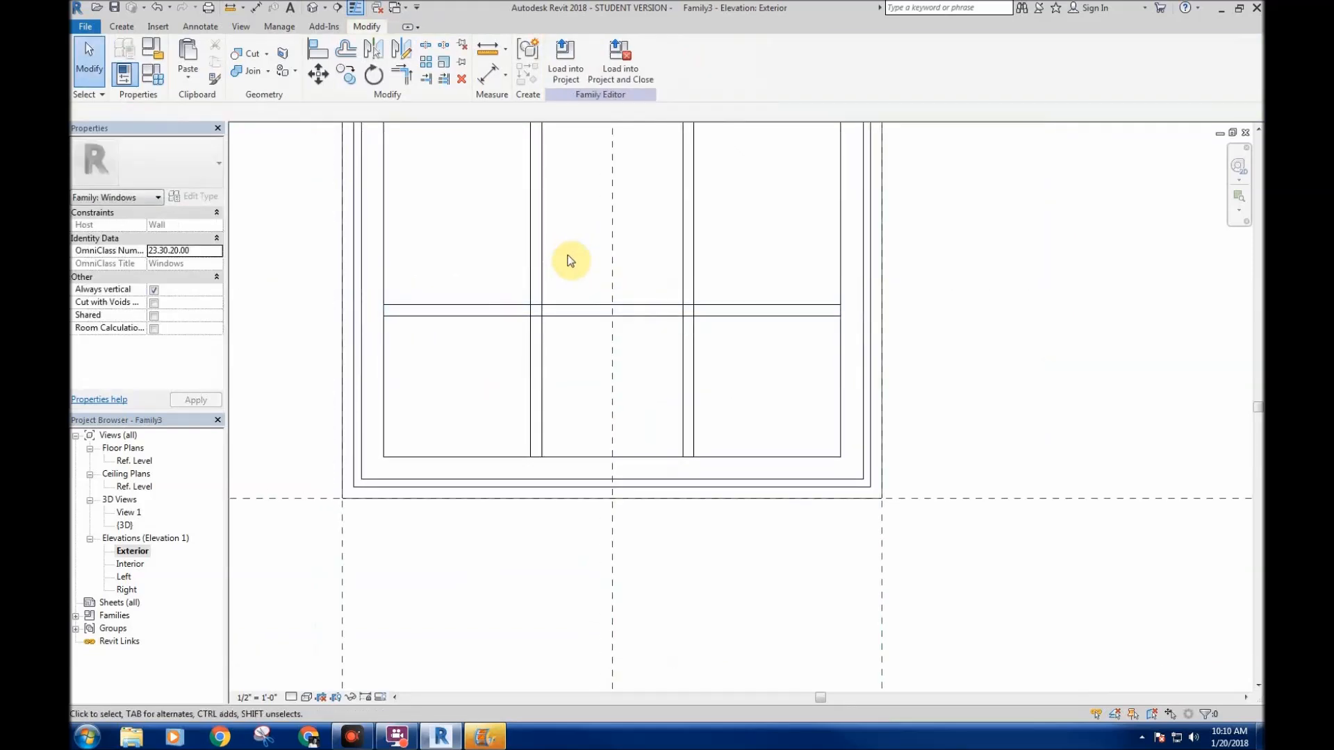
# - Switch to the horizontal bar family, Family5, and open its Front elevation around the bar
pyautogui.hotkey('ctrl', 'Tab')
pyautogui.hotkey('ctrl', 'Tab')
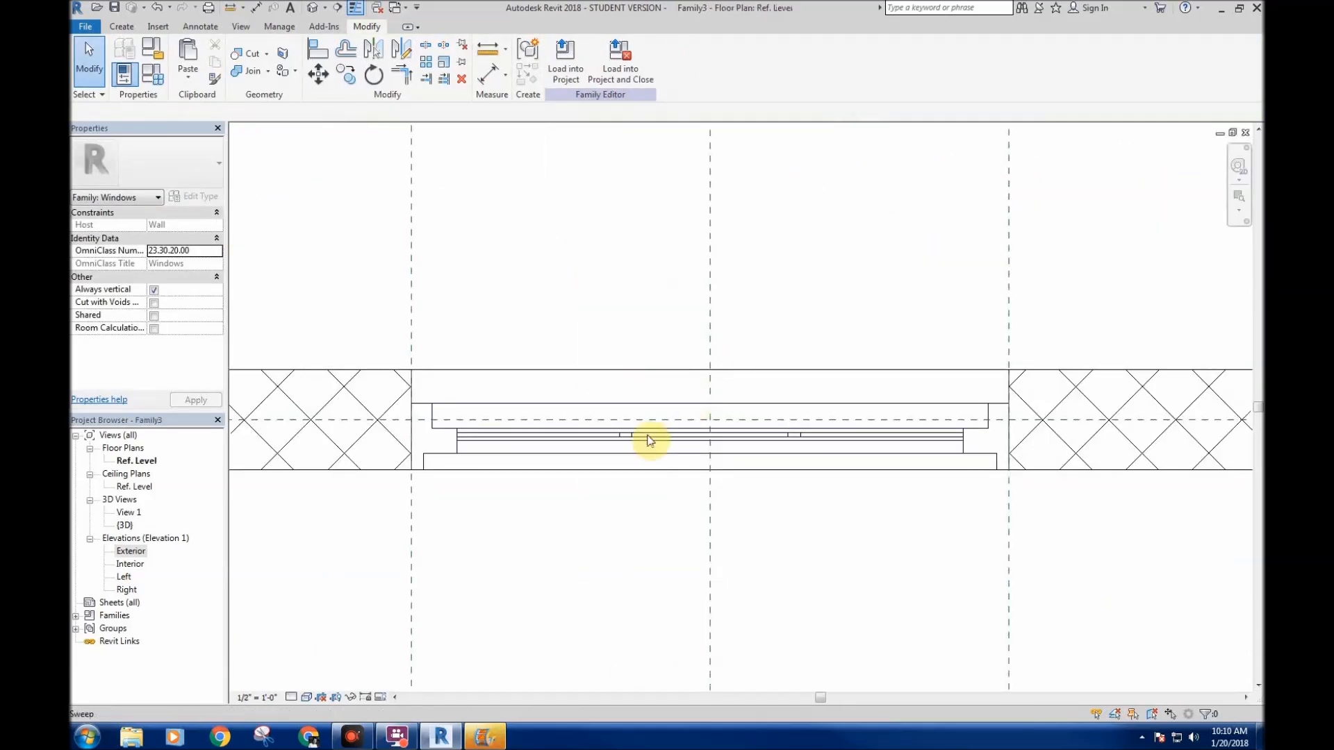
pyautogui.hotkey('ctrl', 'Tab')
pyautogui.scroll(-2, 593, 282)
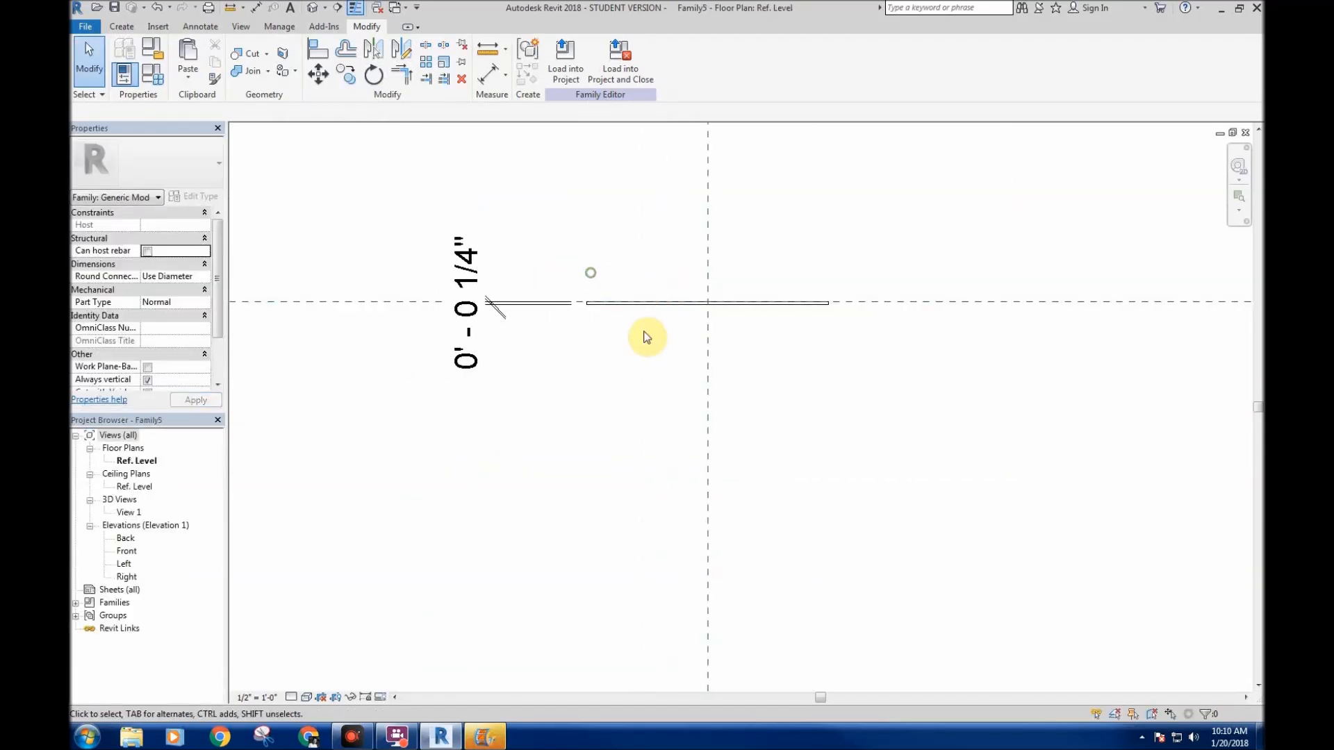
pyautogui.doubleClick(124, 552)
pyautogui.scroll(3, 625, 417)
pyautogui.scroll(3, 686, 432)
pyautogui.moveTo(543, 345); pyautogui.dragTo(589, 348, button='middle')
pyautogui.scroll(-1, 365, 258)
pyautogui.moveTo(368, 259); pyautogui.dragTo(421, 287, button='middle')
pyautogui.scroll(-1, 349, 394)
# - Draw a 2' 0" model line with the <Invisible lines> subcategory along the bar's horizontal centerline from end to end
pyautogui.click(122, 27)
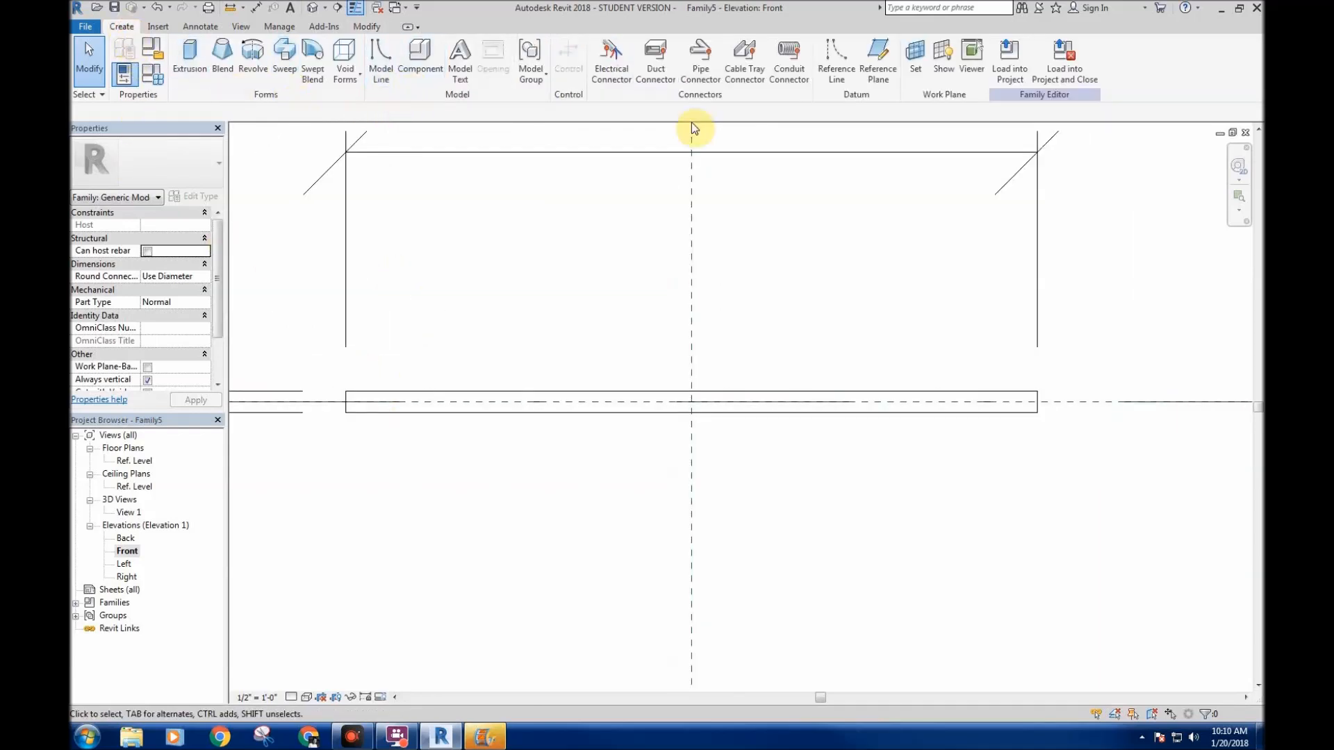
pyautogui.click(380, 72)
pyautogui.click(705, 72)
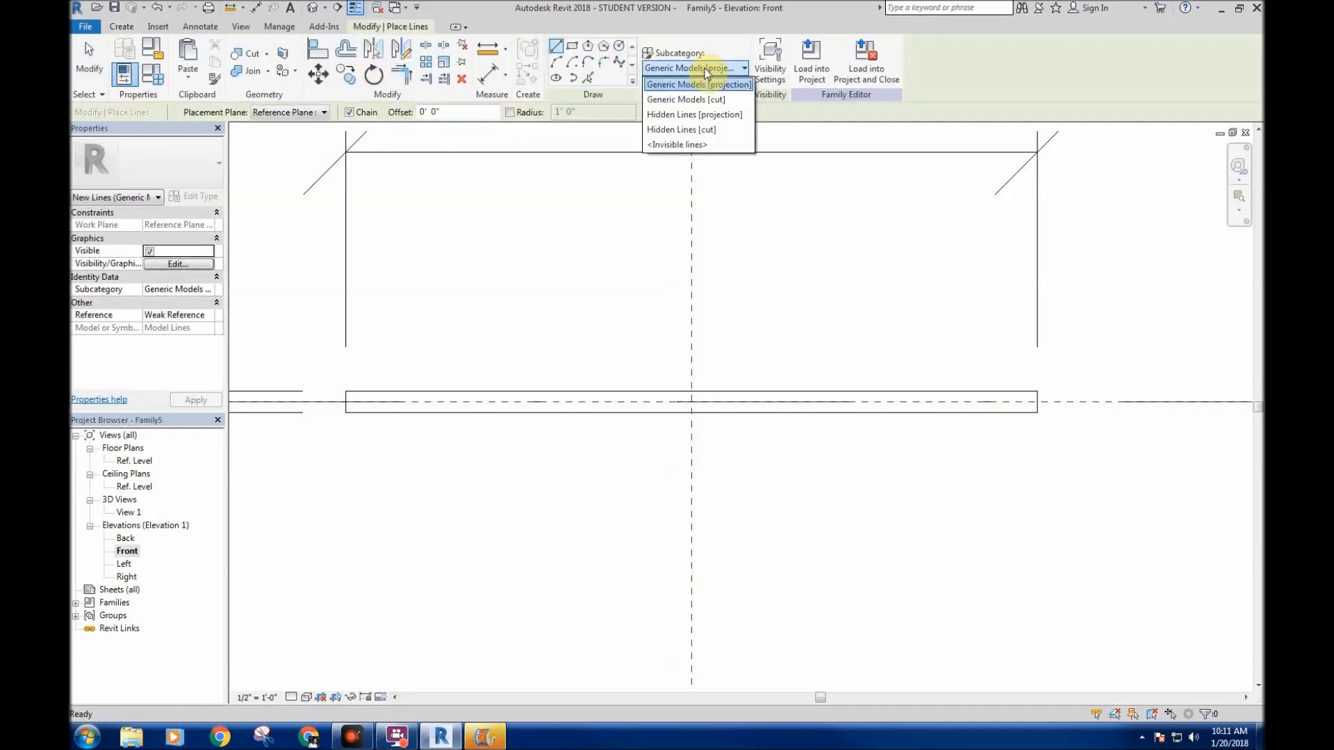
pyautogui.click(692, 143)
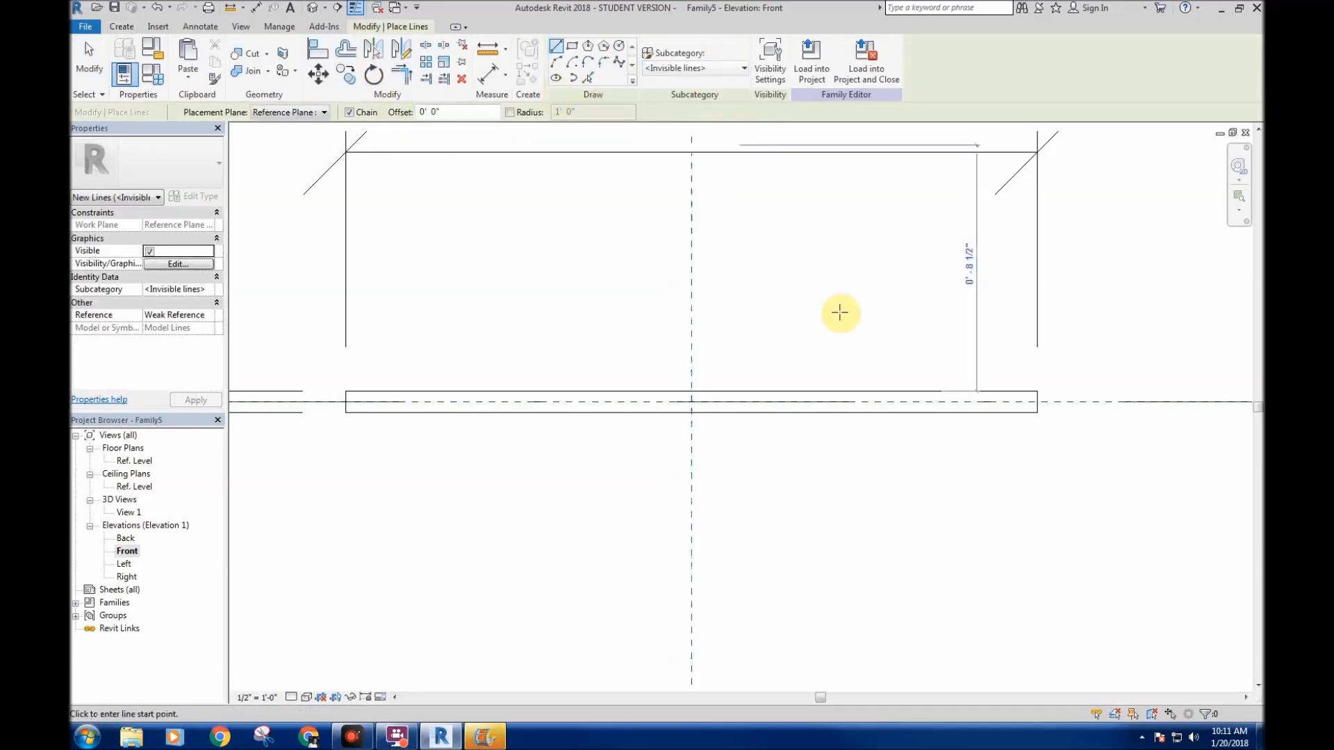
pyautogui.click(1039, 401)
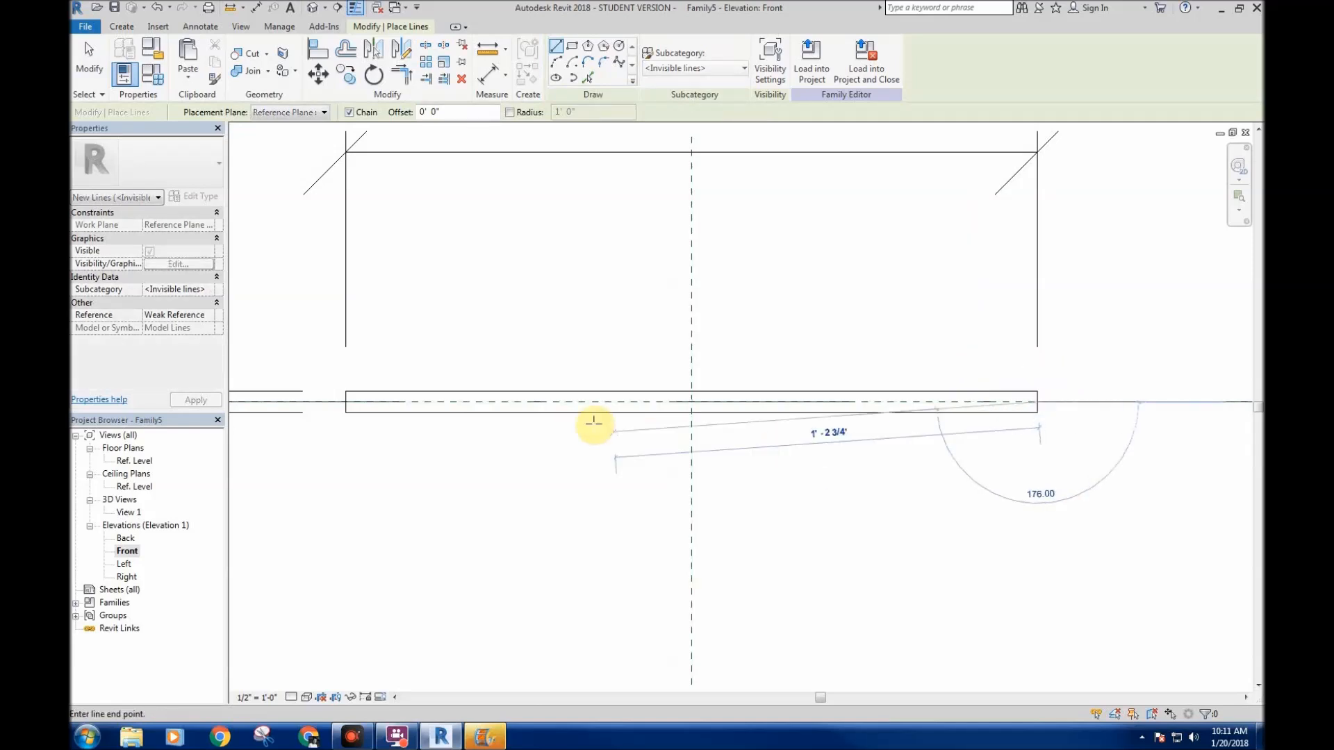
pyautogui.rightClick(348, 405)
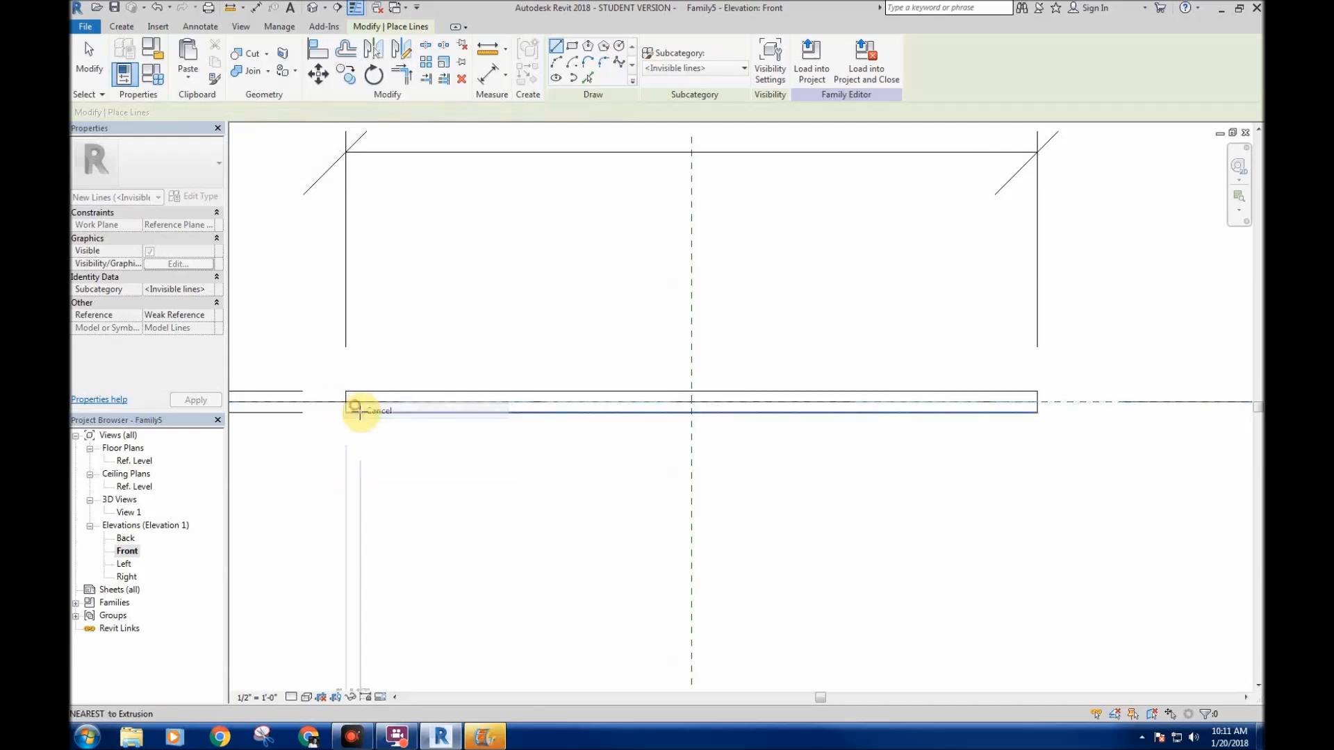
pyautogui.rightClick(348, 407)
pyautogui.click(384, 416)
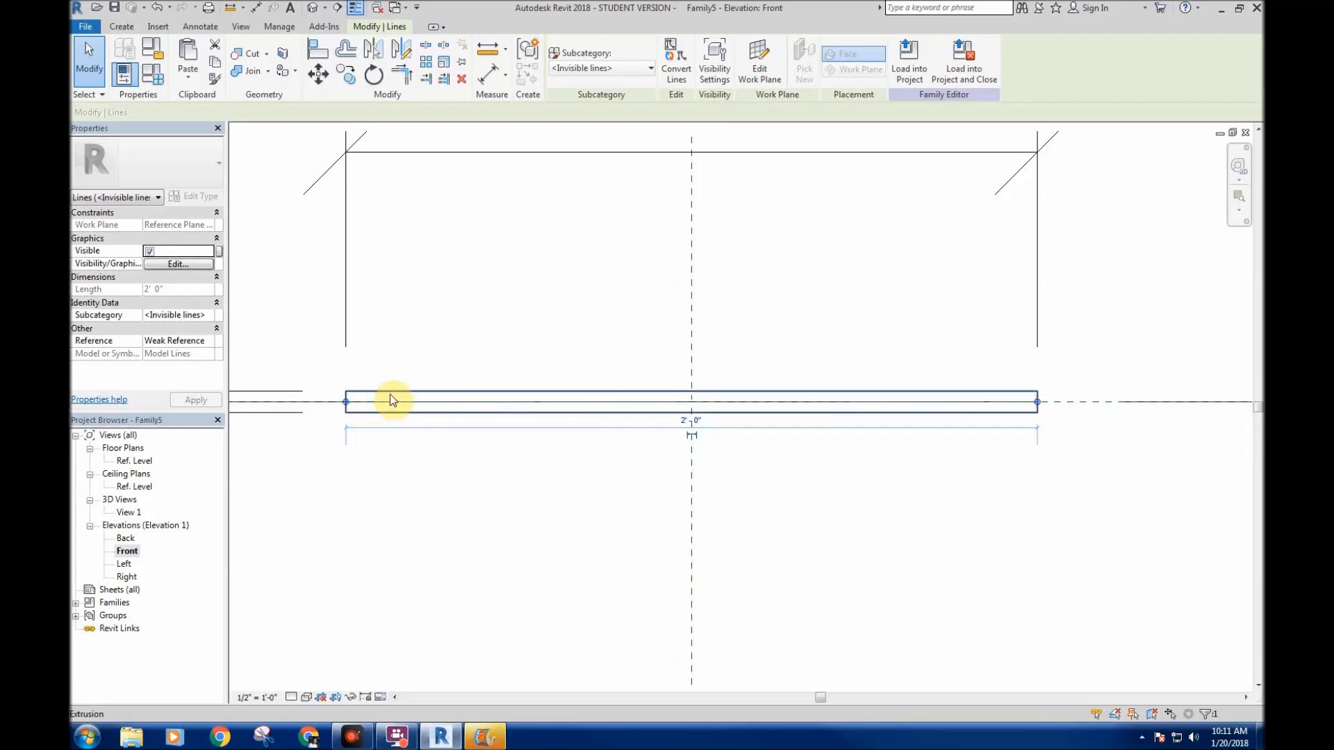
pyautogui.click(491, 294)
# - Reload the bar family into Family3, overwriting the existing version
pyautogui.click(561, 63)
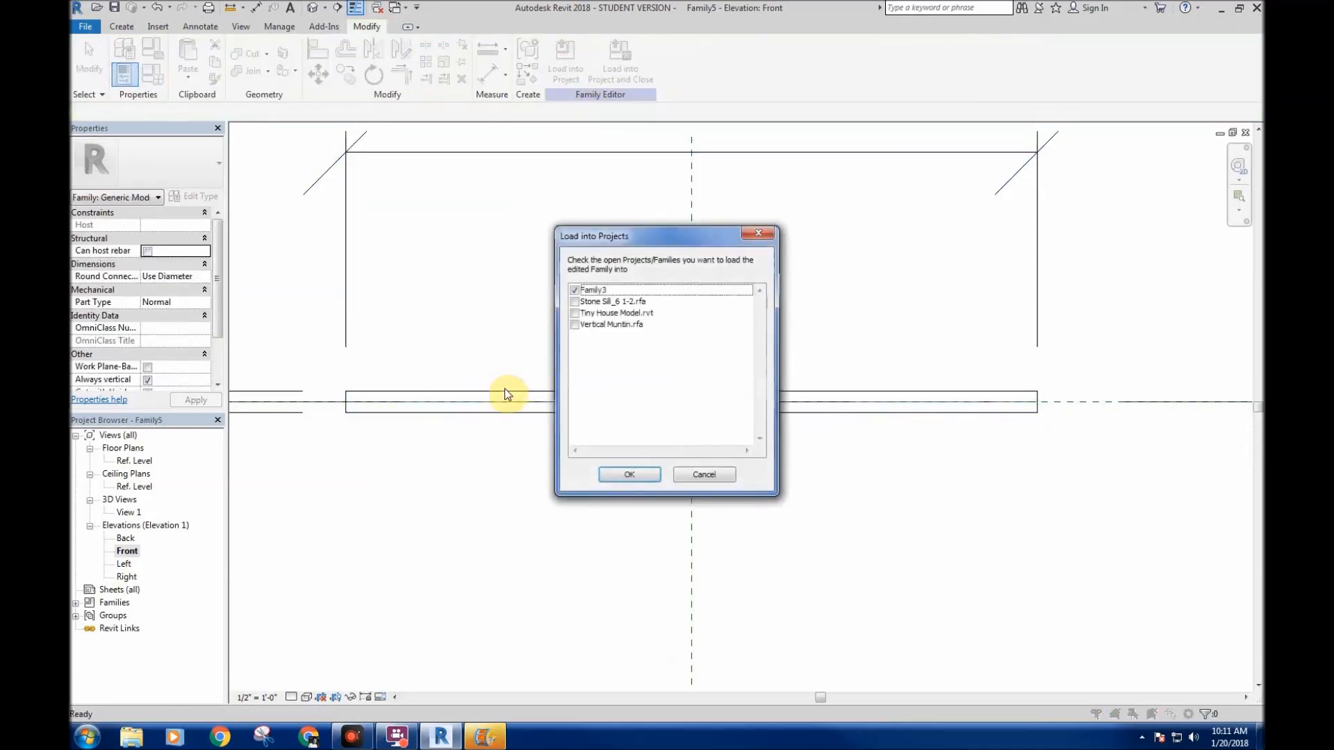
pyautogui.click(636, 477)
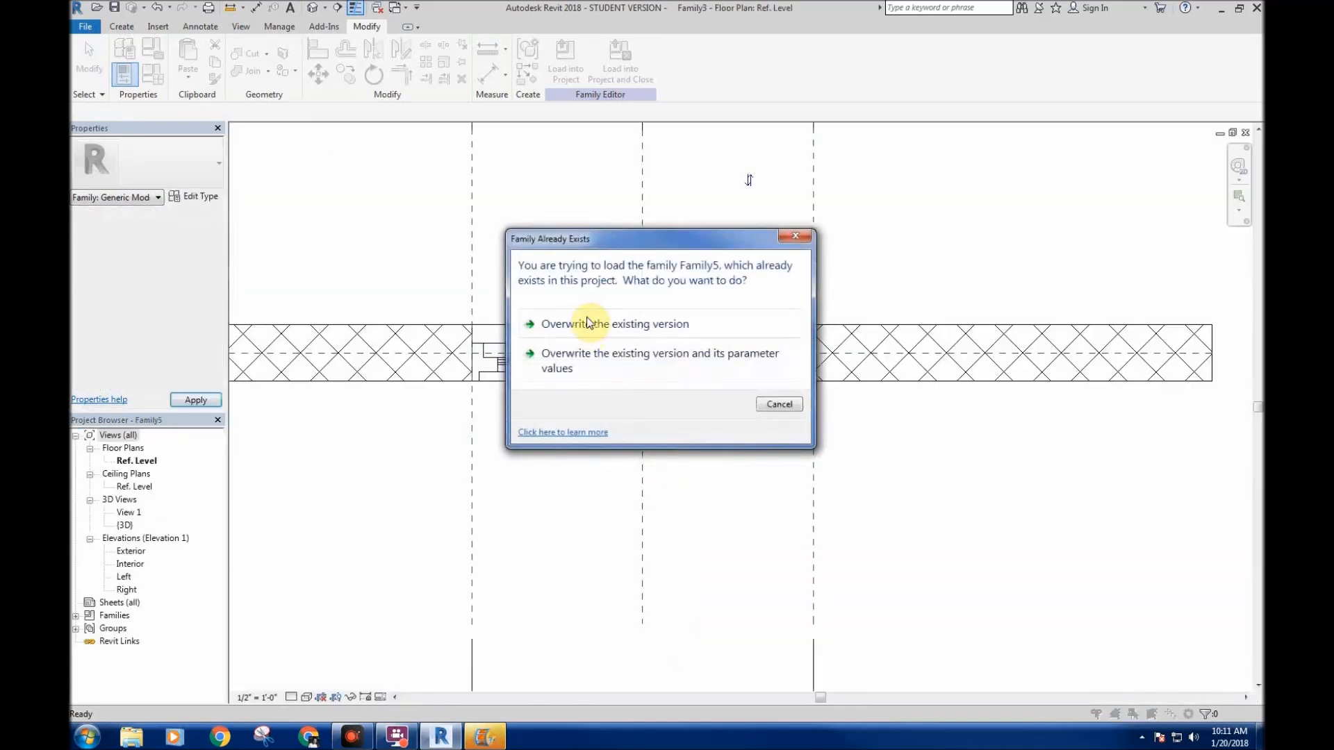
pyautogui.click(615, 332)
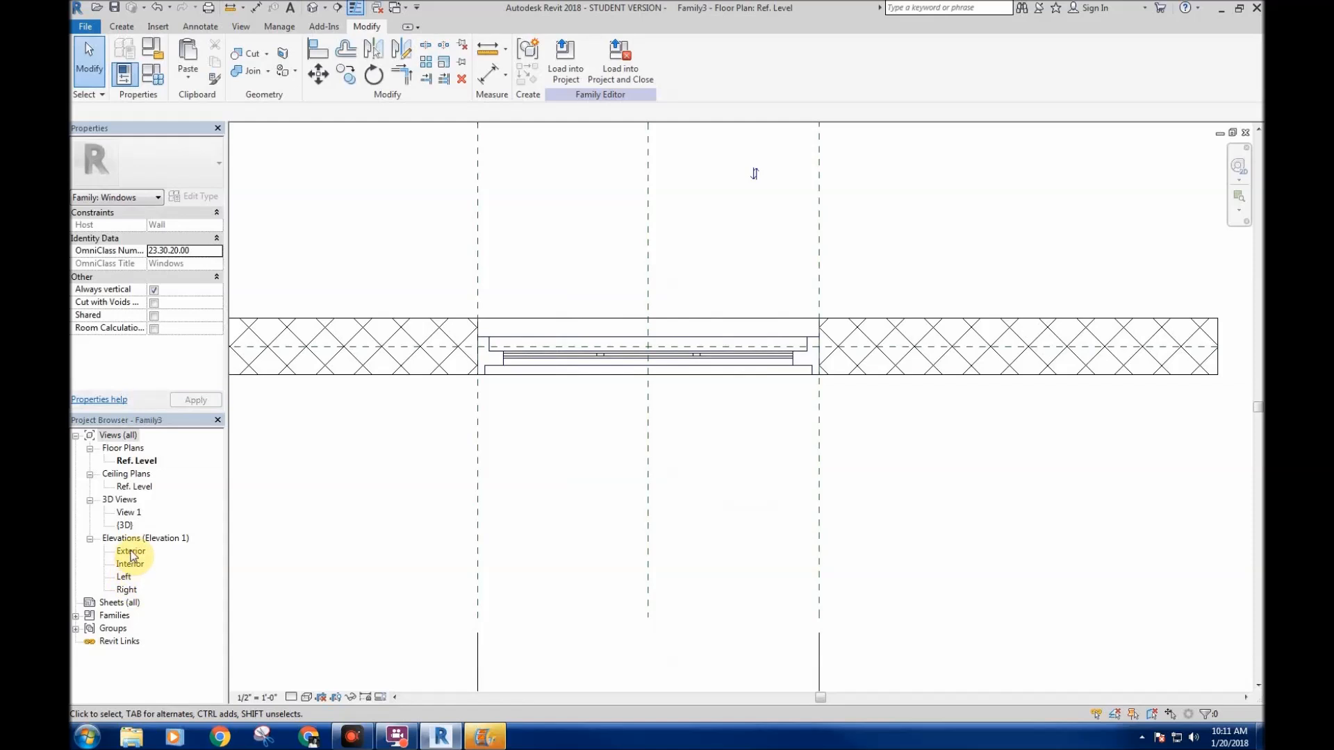
# - Switch back to Family5 and try to lock an aligned dimension across the bar's edges and centerline, removing the dimension at the end
pyautogui.hotkey('ctrl', 'Tab')
pyautogui.moveTo(591, 464); pyautogui.dragTo(585, 464, button='middle')
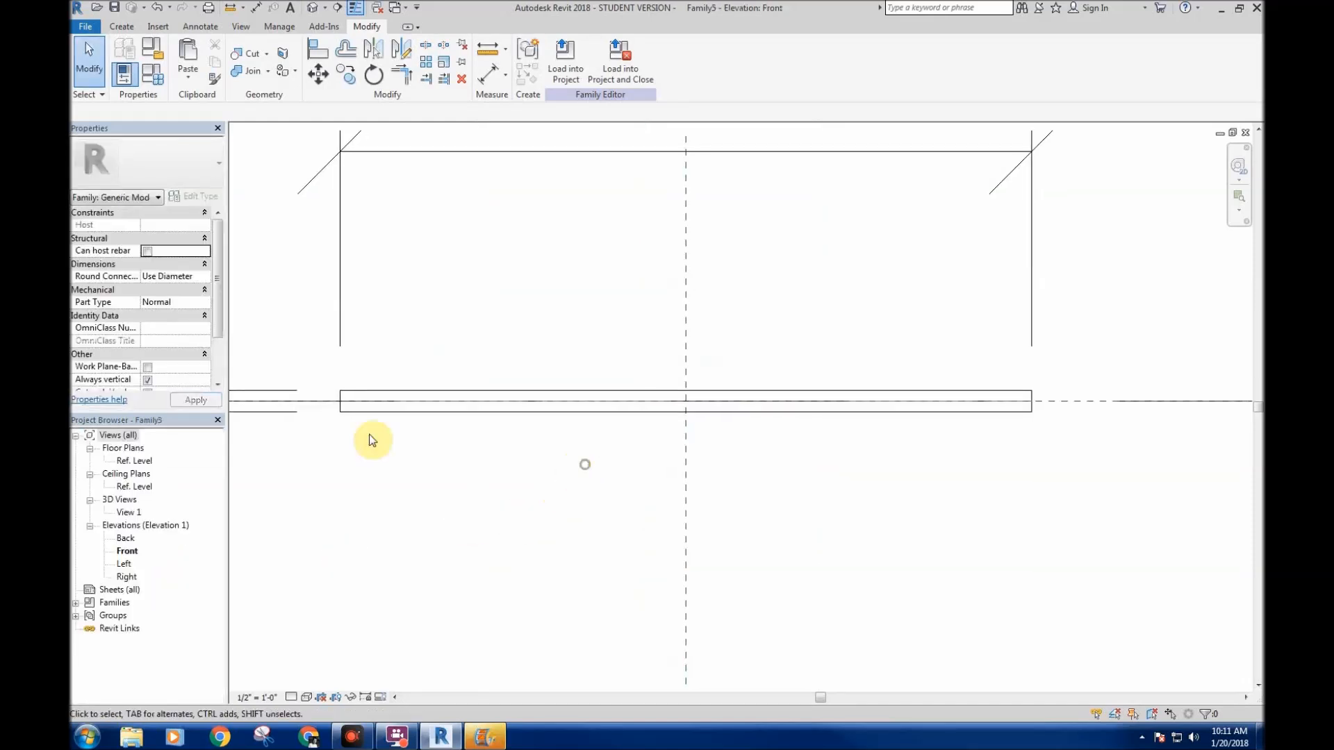
pyautogui.press('d')
pyautogui.press('i')
pyautogui.click(358, 400)
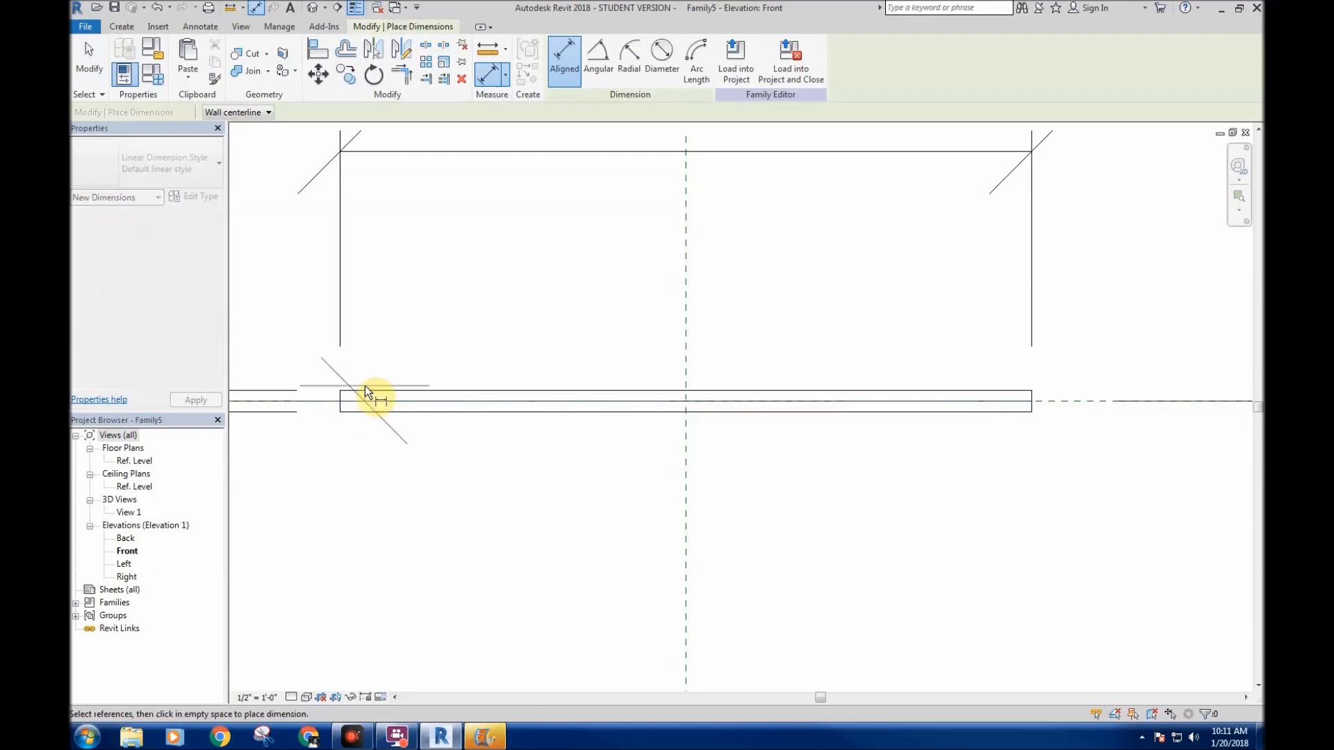
pyautogui.click(386, 414)
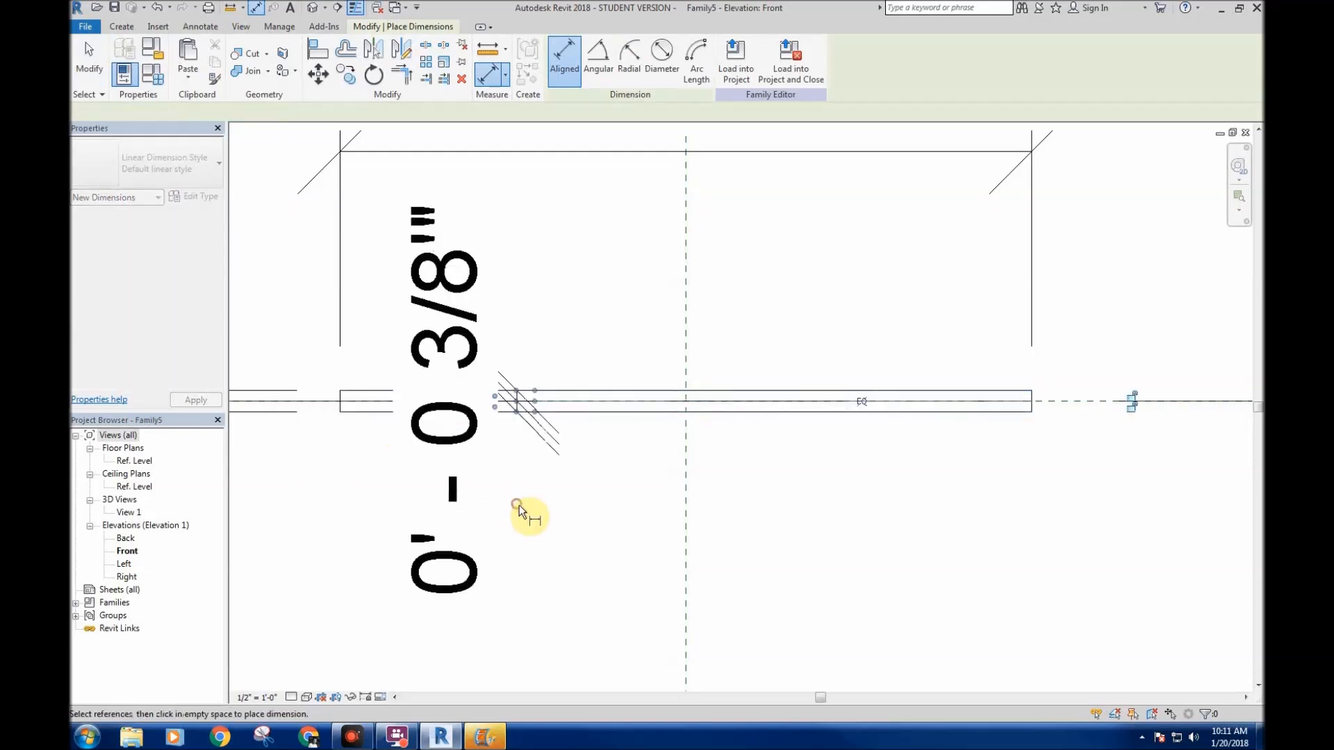
pyautogui.click(519, 506)
pyautogui.click(1131, 402)
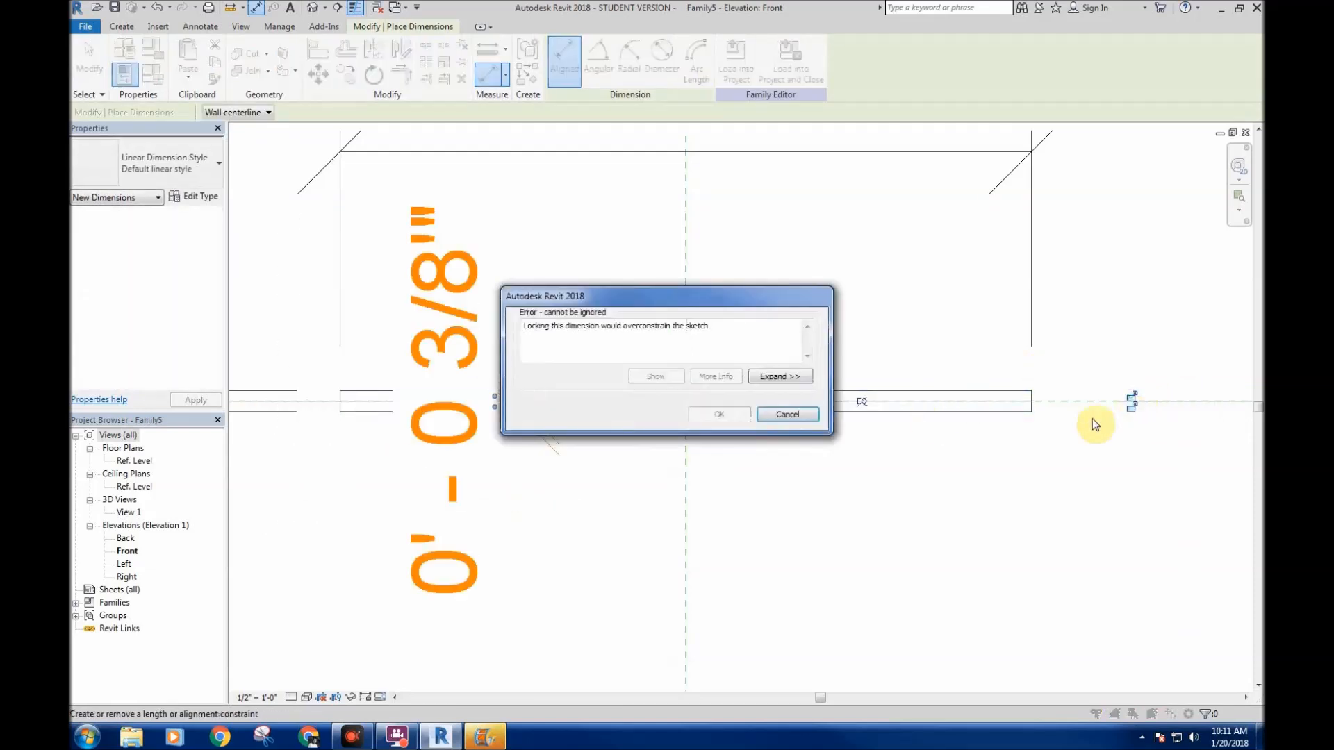
pyautogui.click(796, 411)
pyautogui.press('Escape')
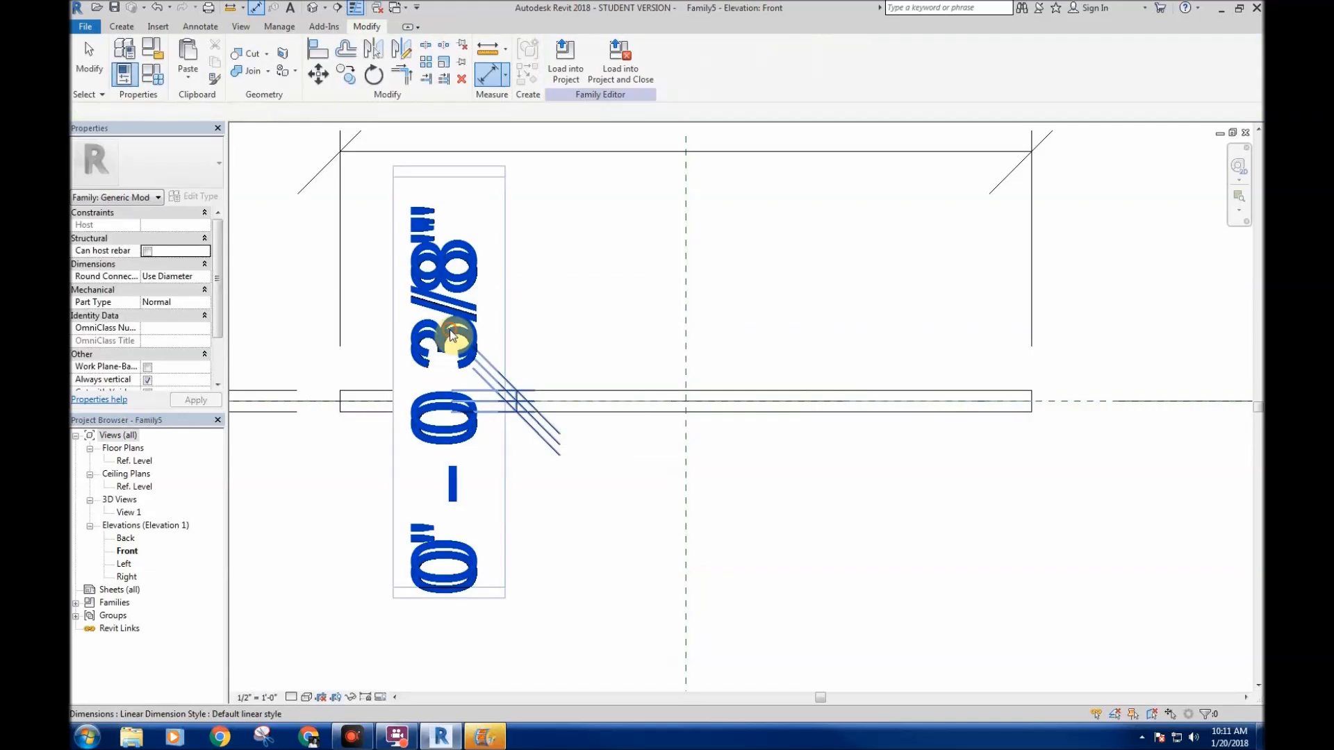
pyautogui.click(448, 330)
pyautogui.press('Delete')
# - Check the bar's invisible centerline in Family5 and load the family into Family3 again, overwriting the existing version
pyautogui.click(616, 402)
pyautogui.moveTo(496, 363); pyautogui.dragTo(546, 365, button='middle')
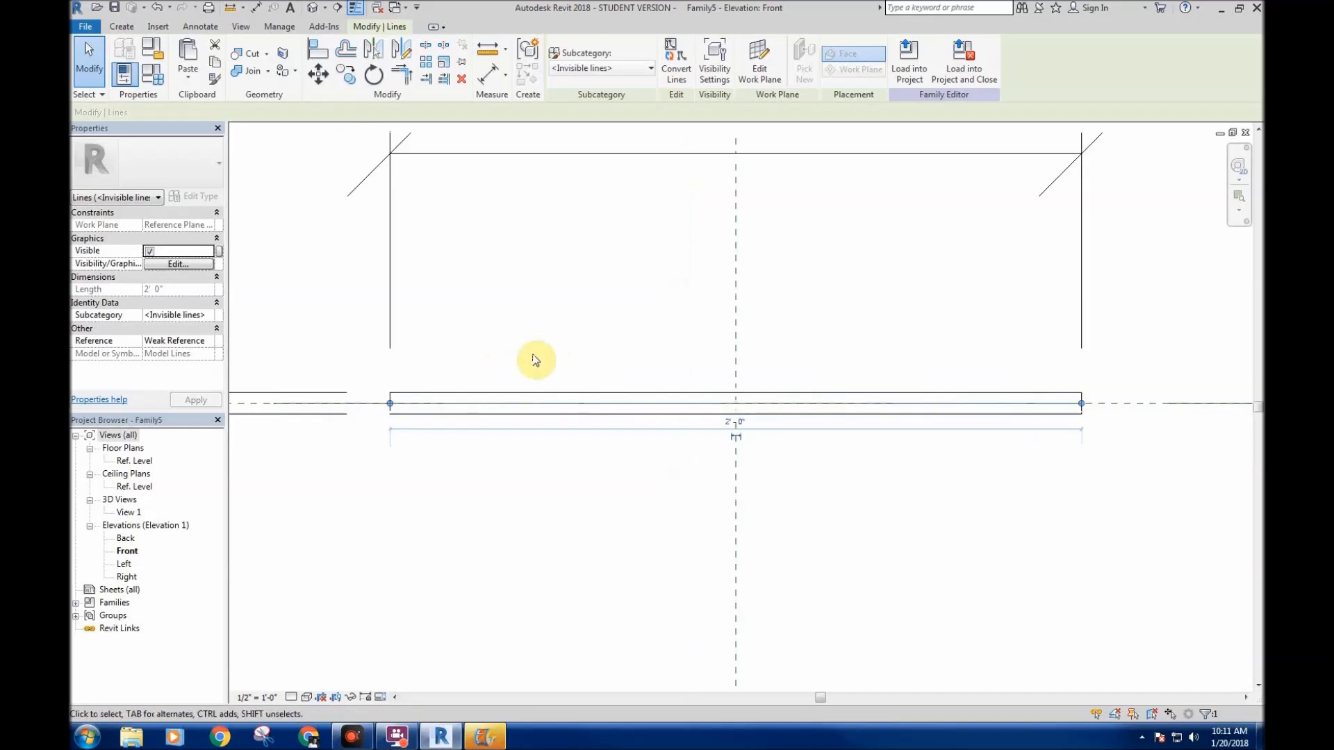
pyautogui.click(533, 354)
pyautogui.click(566, 65)
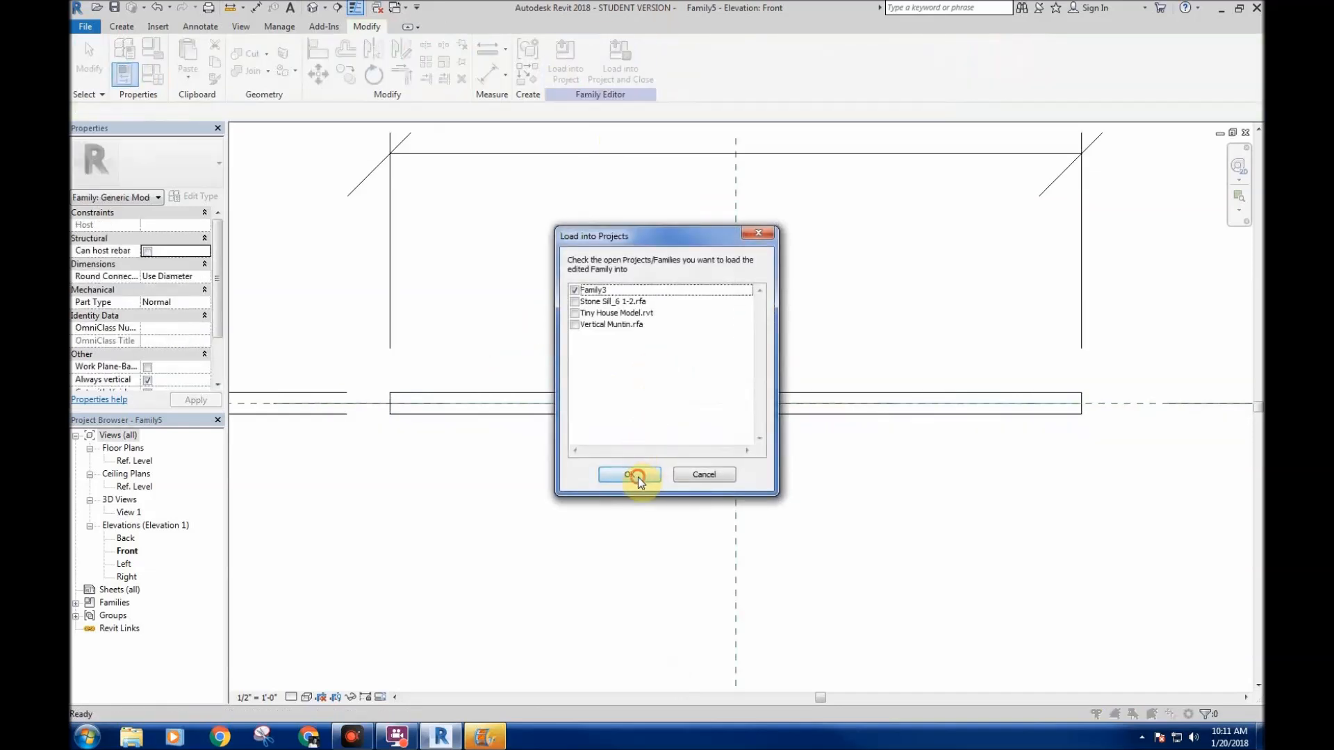
pyautogui.click(633, 474)
pyautogui.click(642, 324)
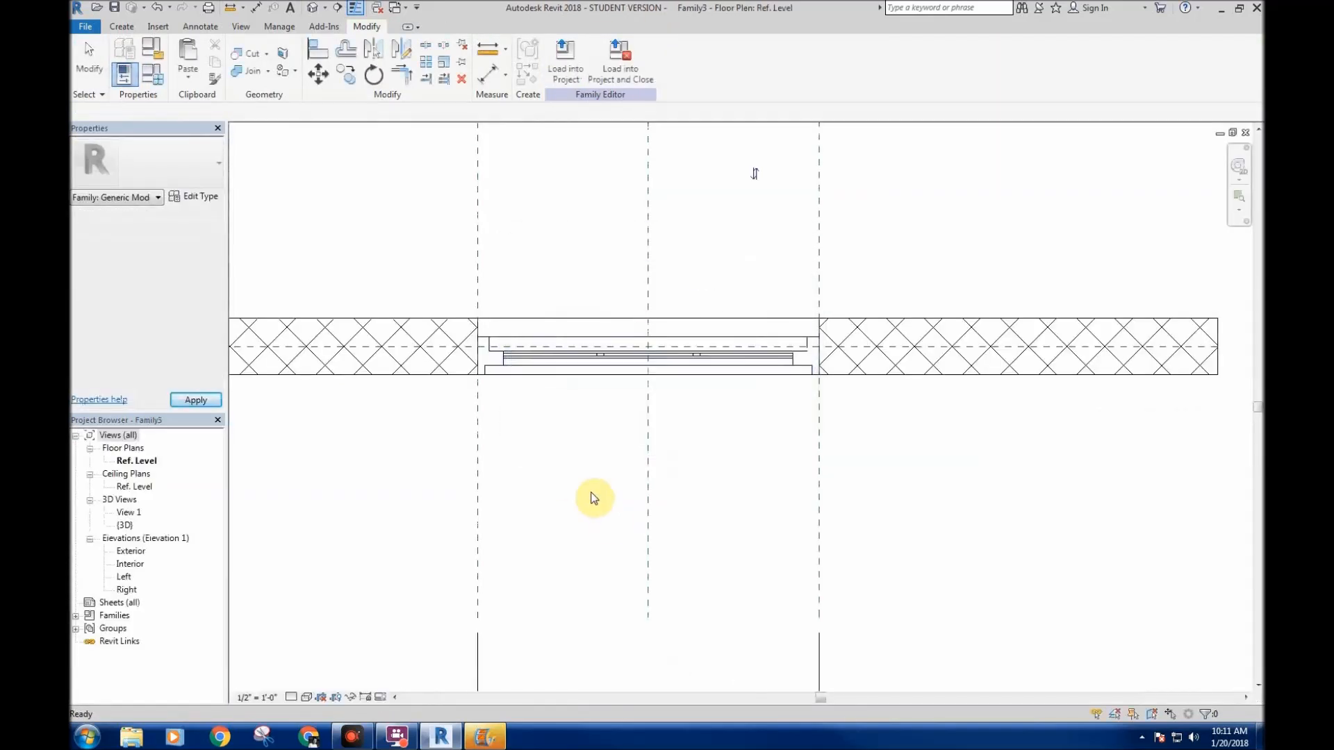
# - In Family3's Exterior elevation, place an aligned dimension from the lower bar's centerline to the glass's bottom edge, beside the window
pyautogui.doubleClick(132, 551)
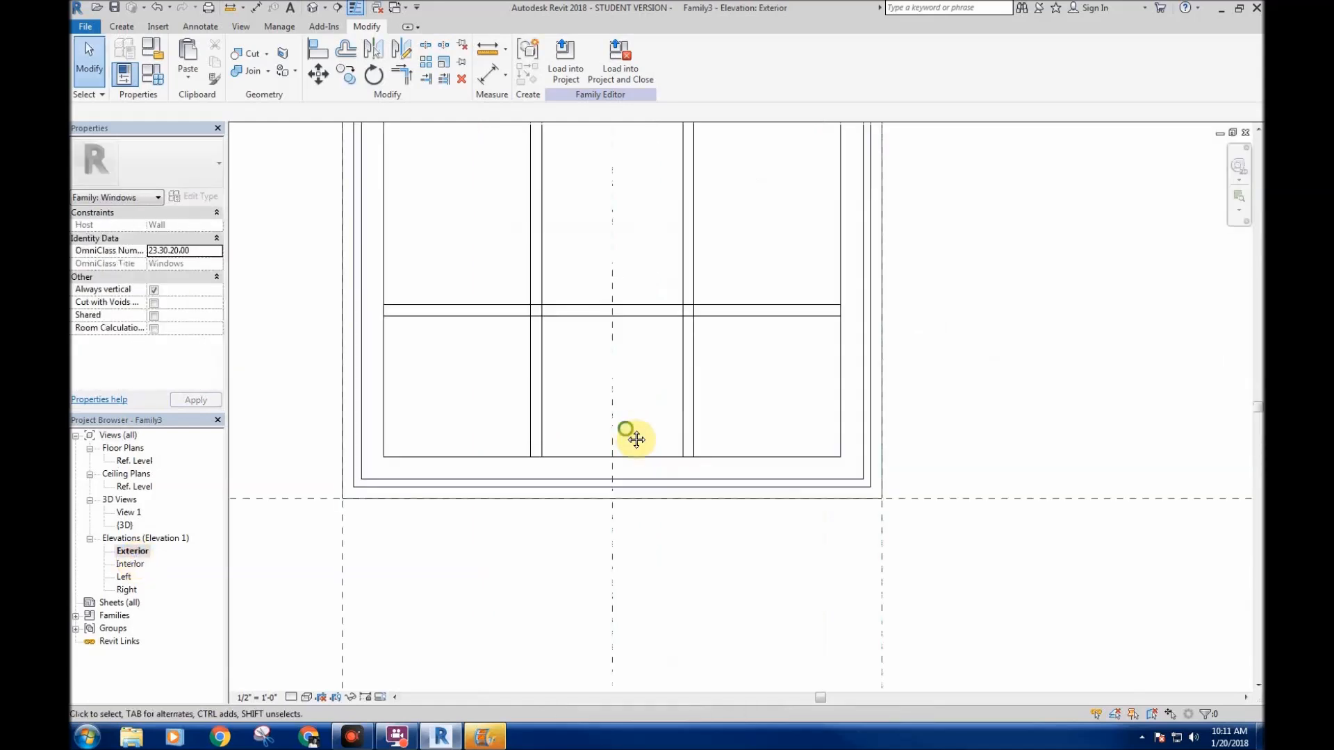
pyautogui.press('d')
pyautogui.press('i')
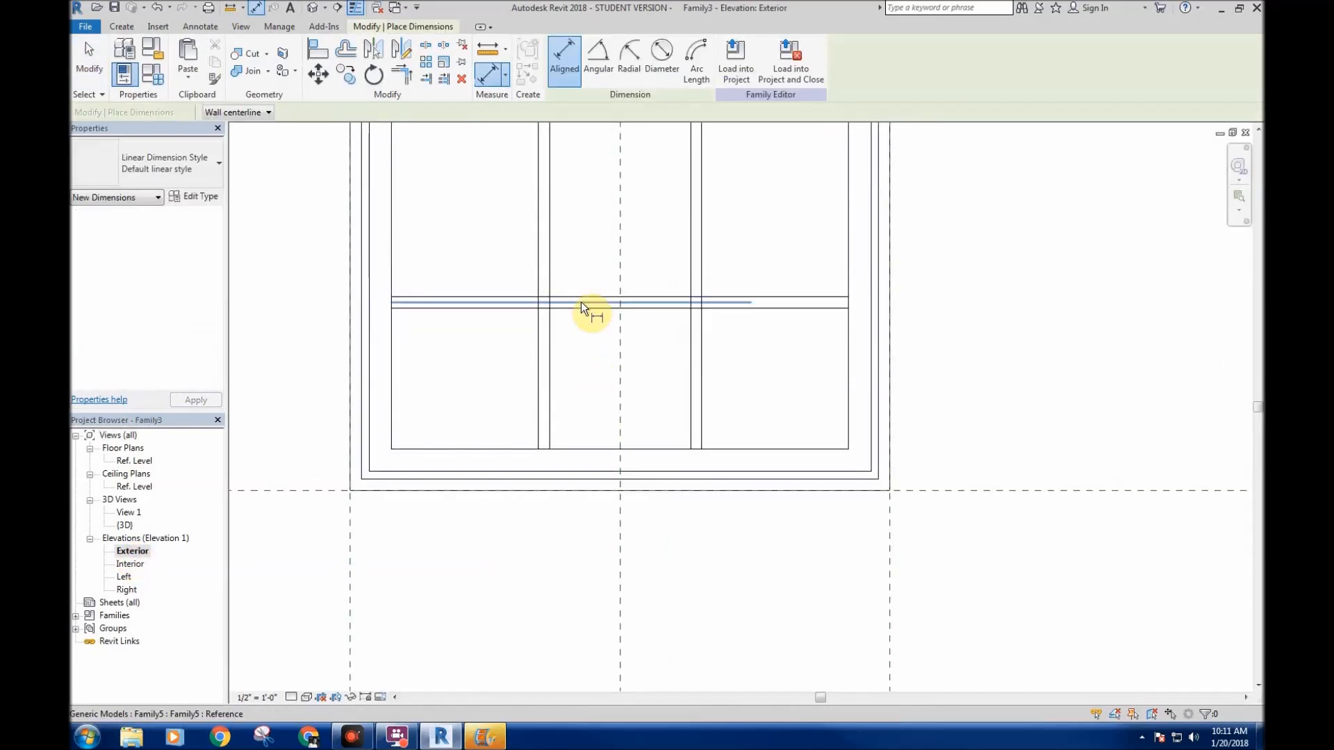
pyautogui.click(581, 302)
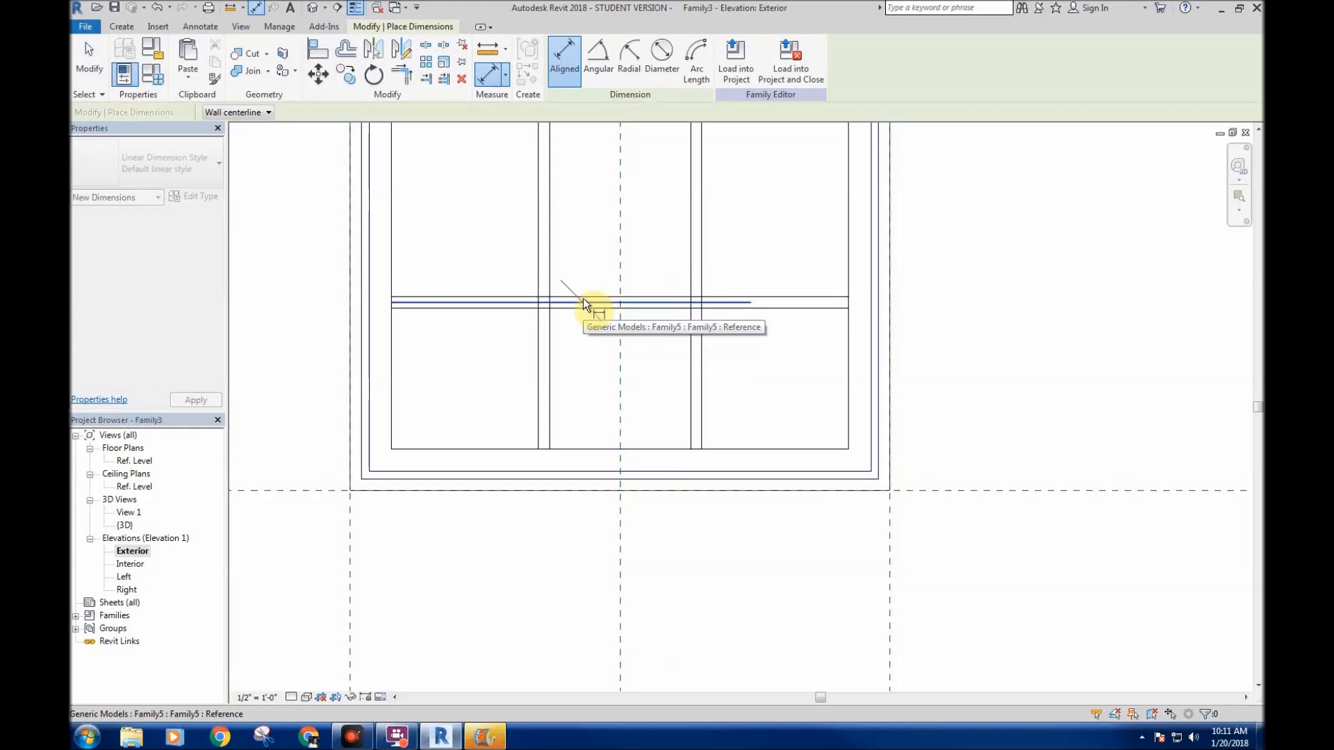
pyautogui.click(585, 452)
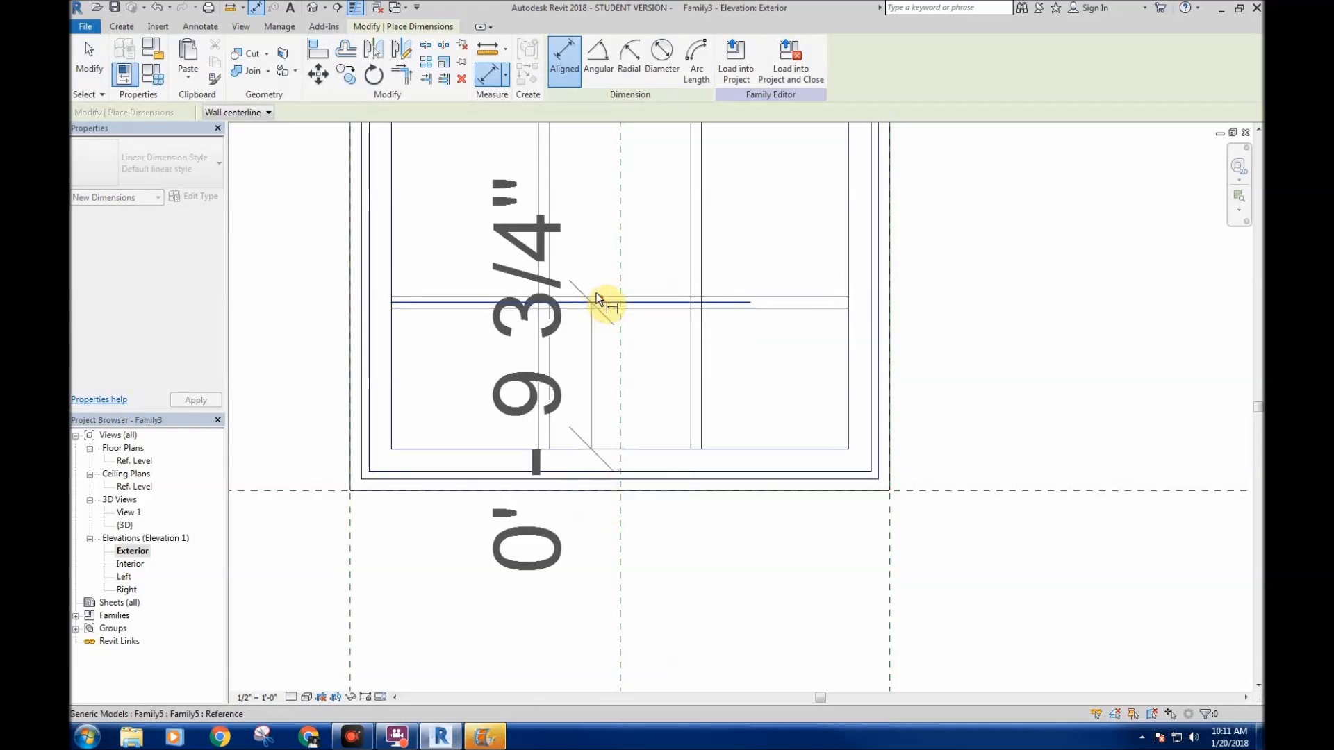
pyautogui.scroll(-3, 596, 293)
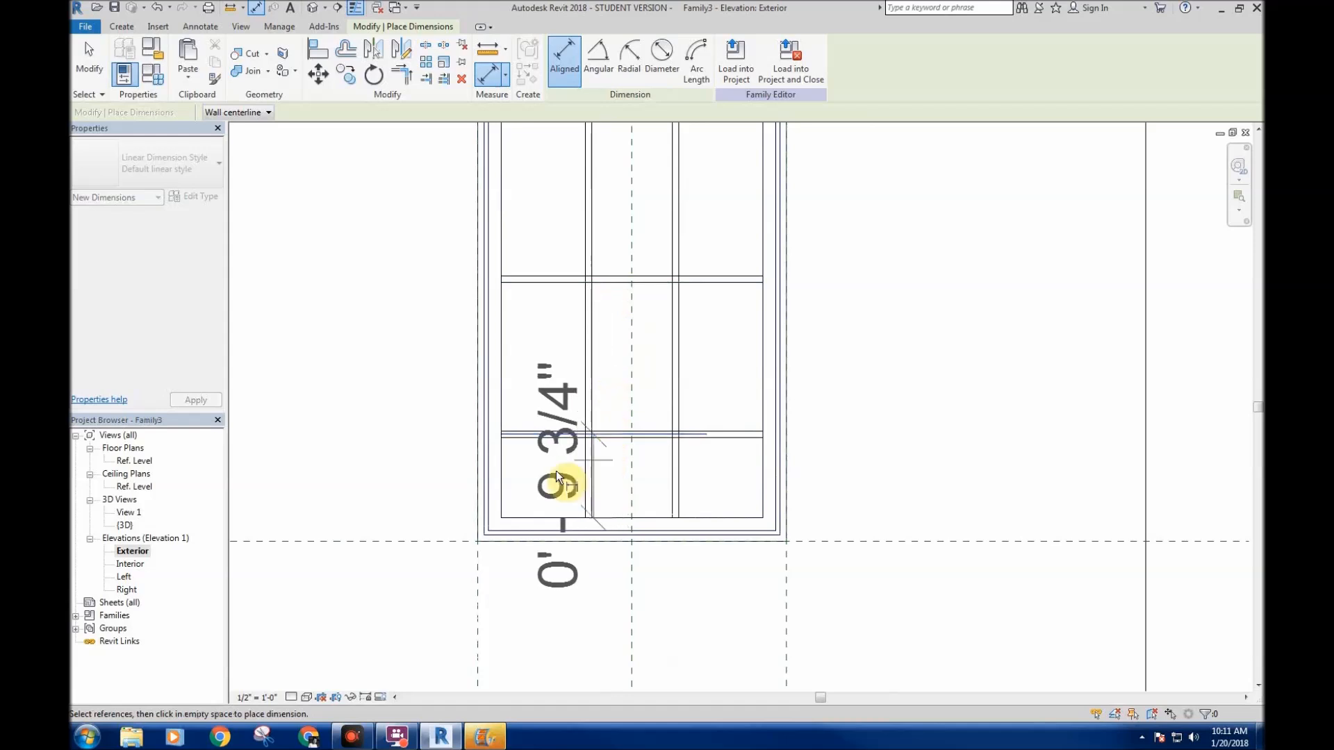
pyautogui.click(367, 472)
pyautogui.moveTo(357, 360); pyautogui.dragTo(418, 368, button='middle')
pyautogui.rightClick(400, 342)
pyautogui.click(436, 352)
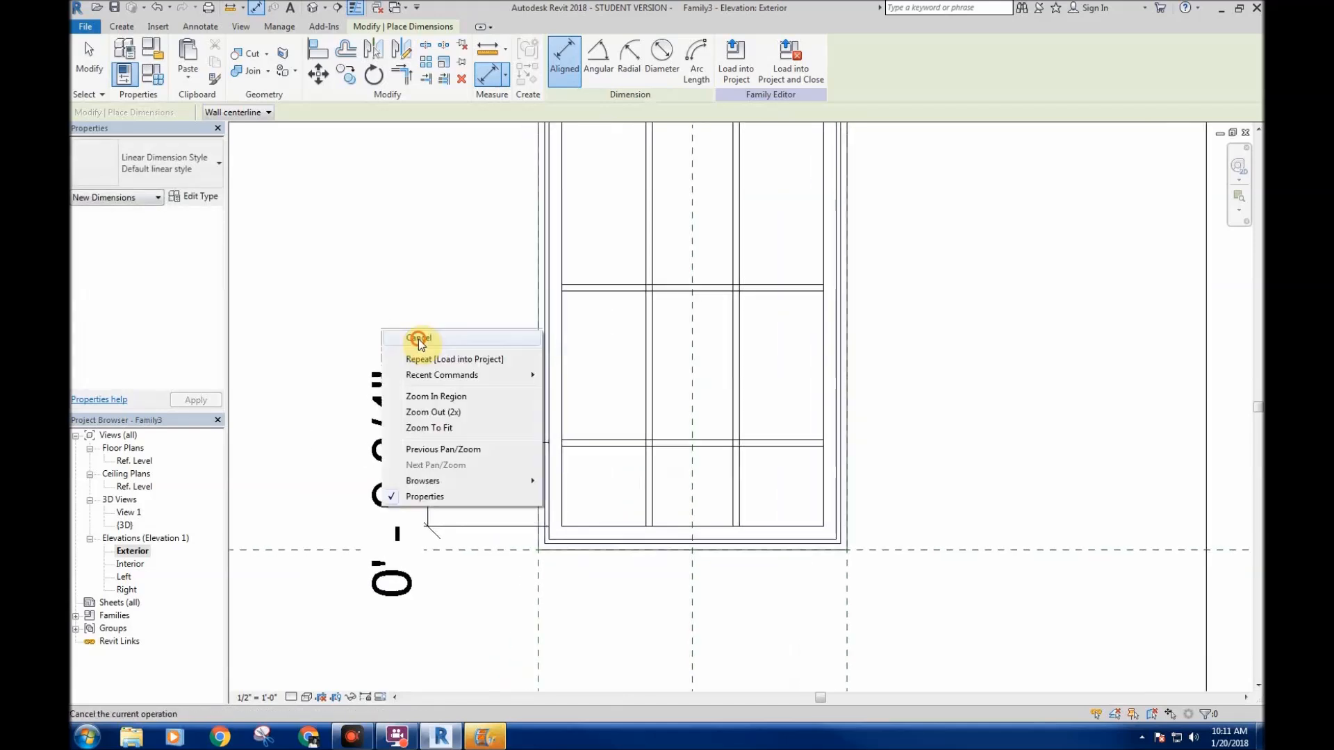
# - Label the lower bar's dimension with a new type parameter named Horizontal Muntin Spacing
pyautogui.click(406, 438)
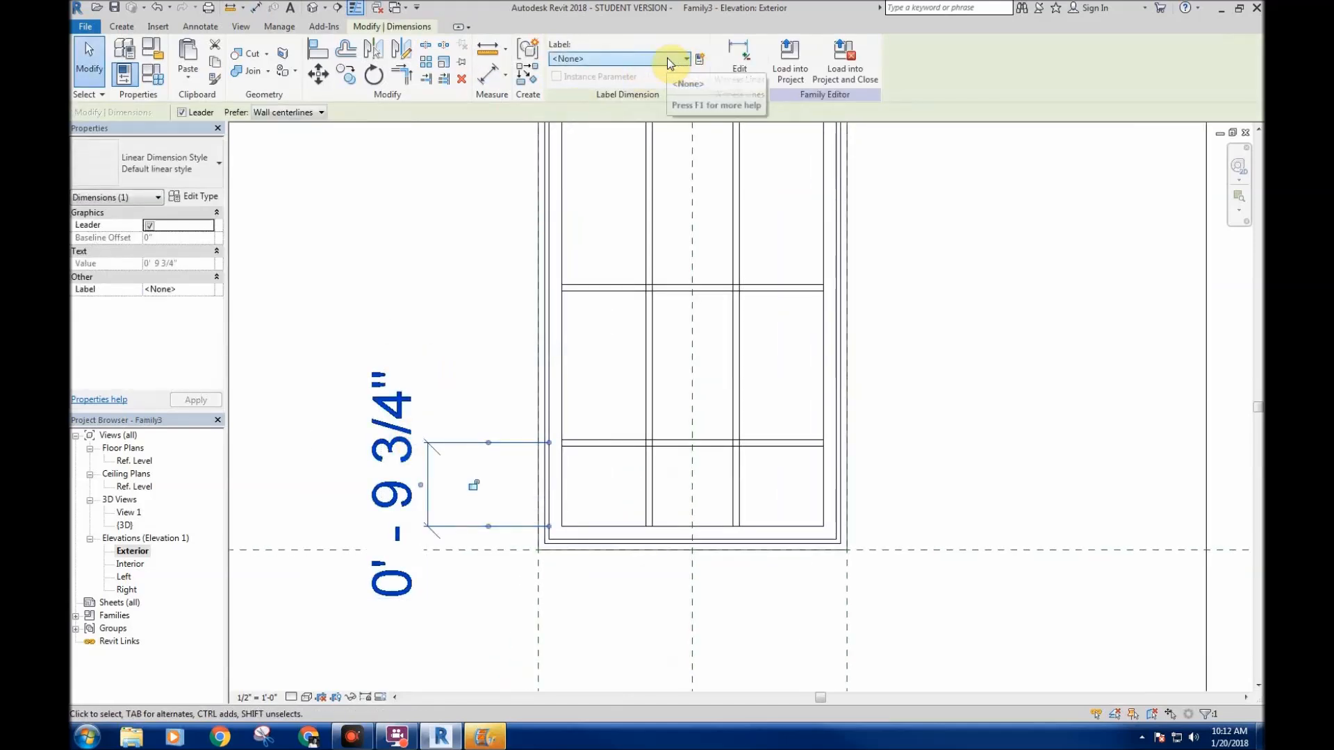
pyautogui.click(699, 58)
pyautogui.write('Horizontal Muntin Spacing')
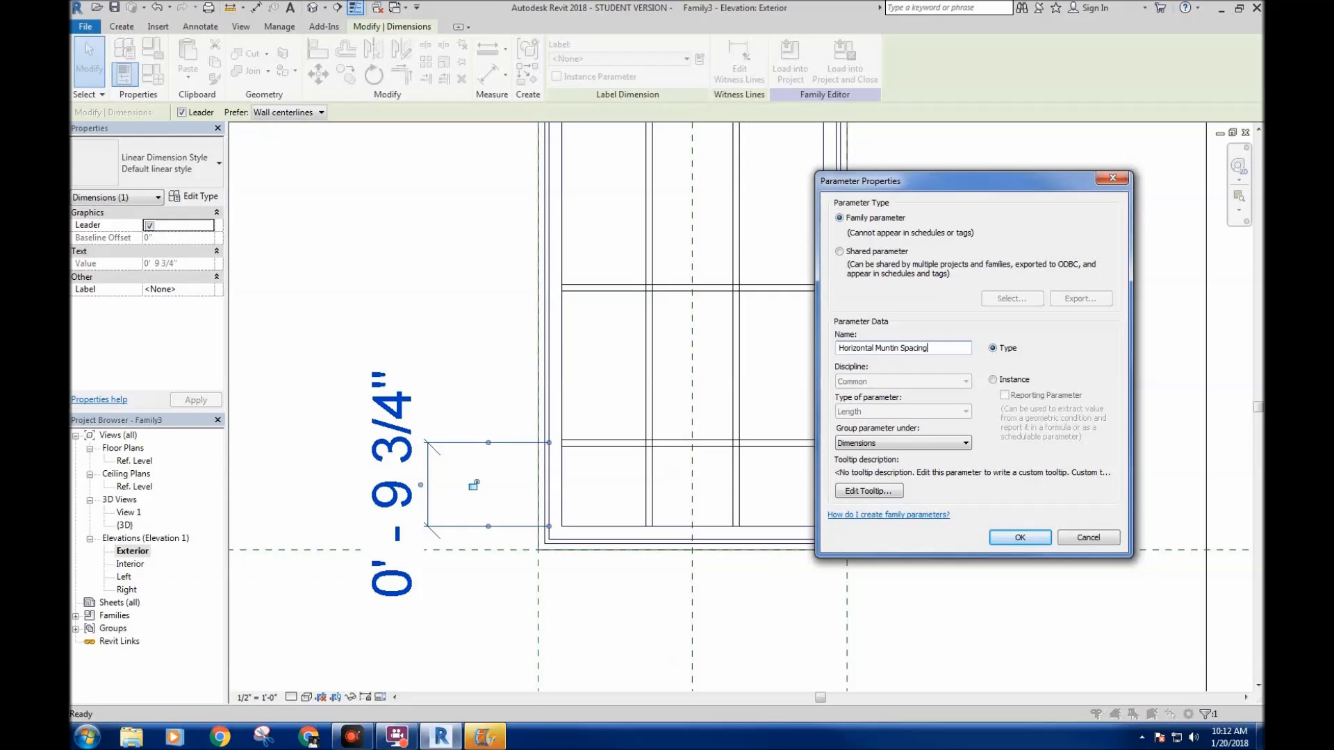
pyautogui.press('Return')
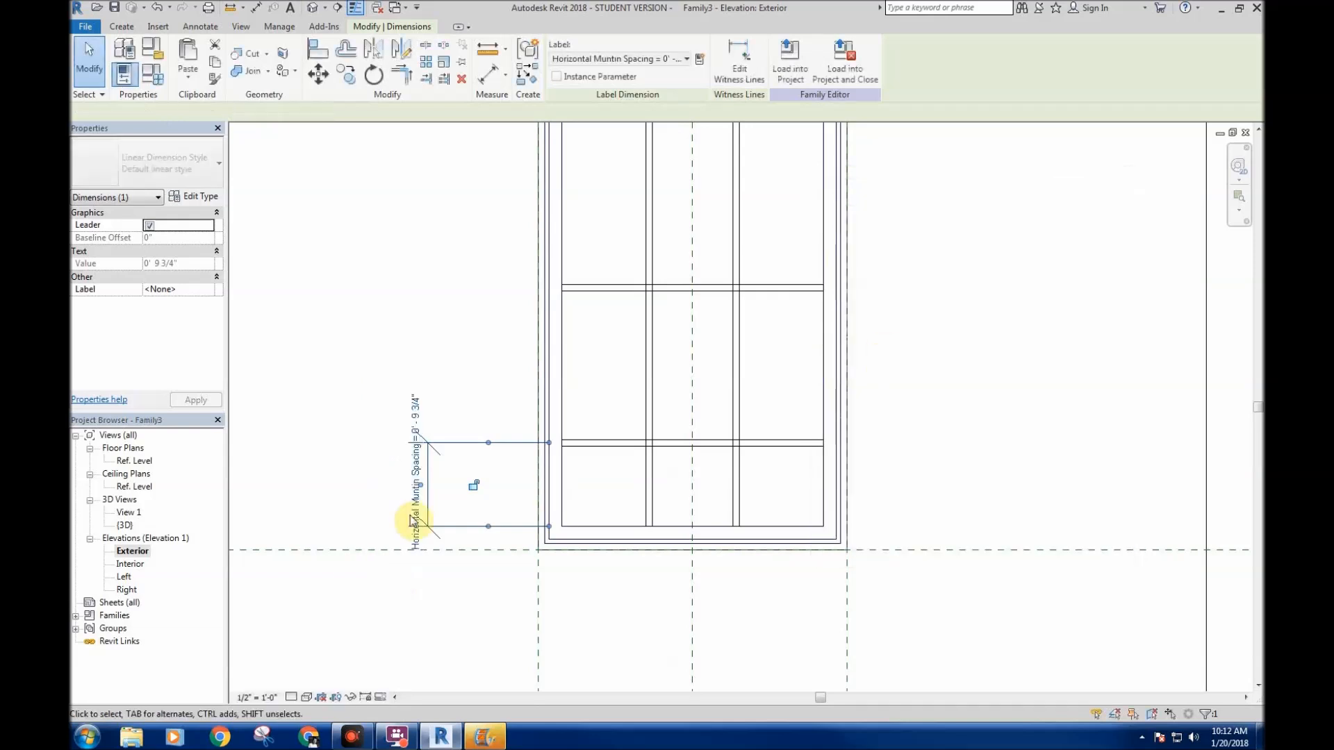
pyautogui.click(515, 319)
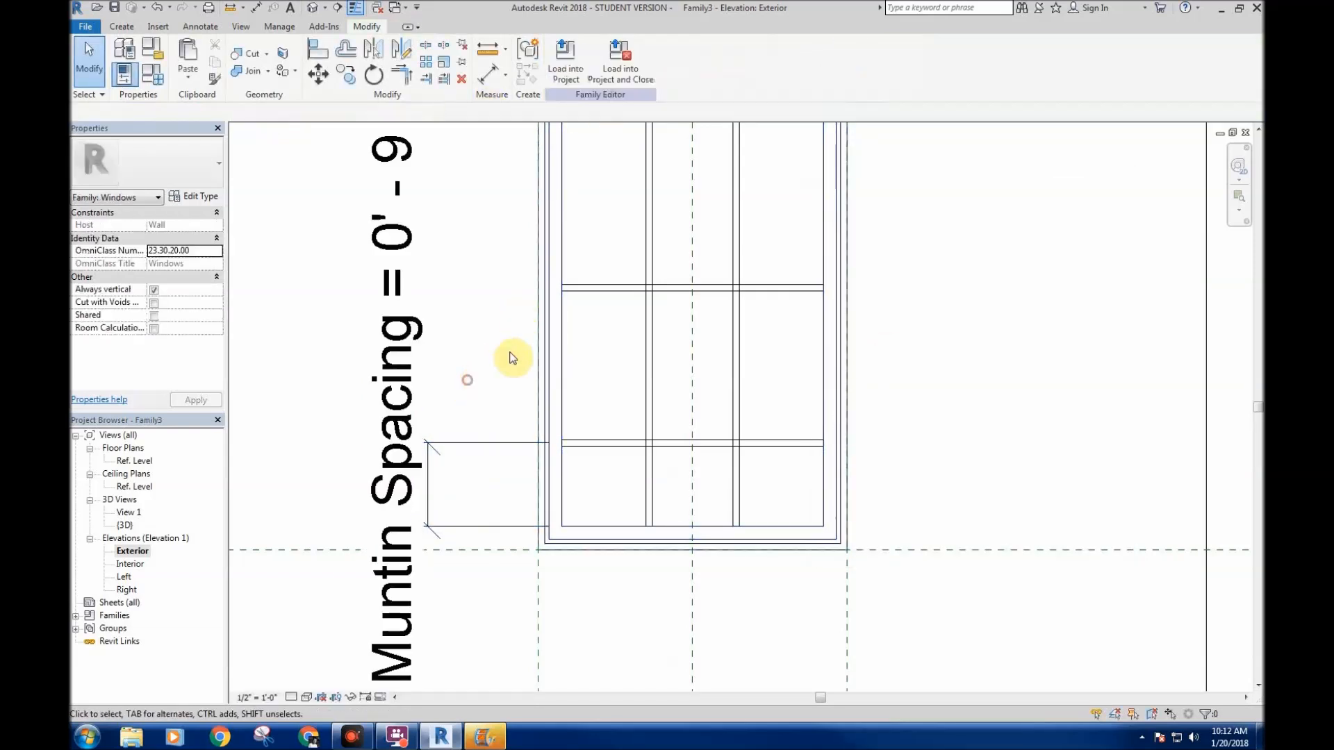
# - Place an aligned dimension between the centerlines of the two horizontal bars, beside the window
pyautogui.press('d')
pyautogui.press('i')
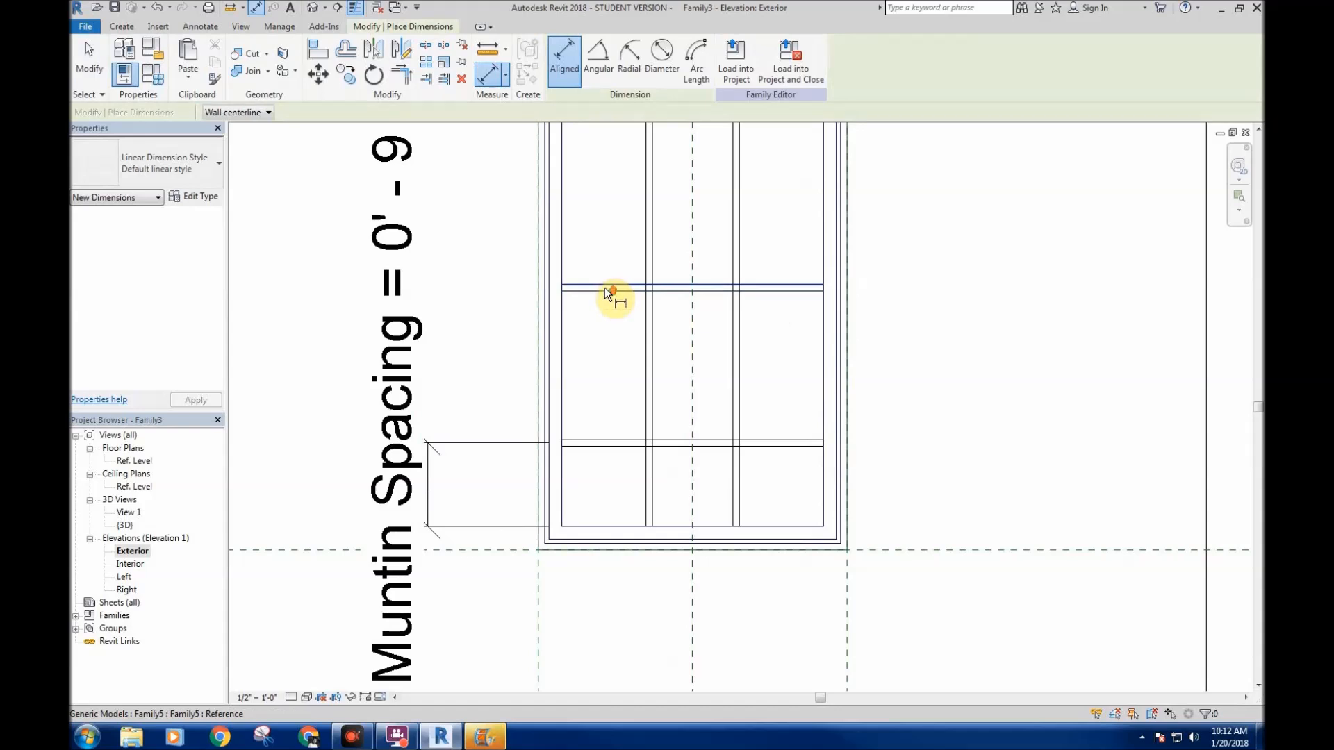
pyautogui.scroll(2, 604, 287)
pyautogui.click(639, 288)
pyautogui.click(617, 562)
pyautogui.scroll(-3, 564, 510)
pyautogui.click(490, 439)
pyautogui.press('Escape')
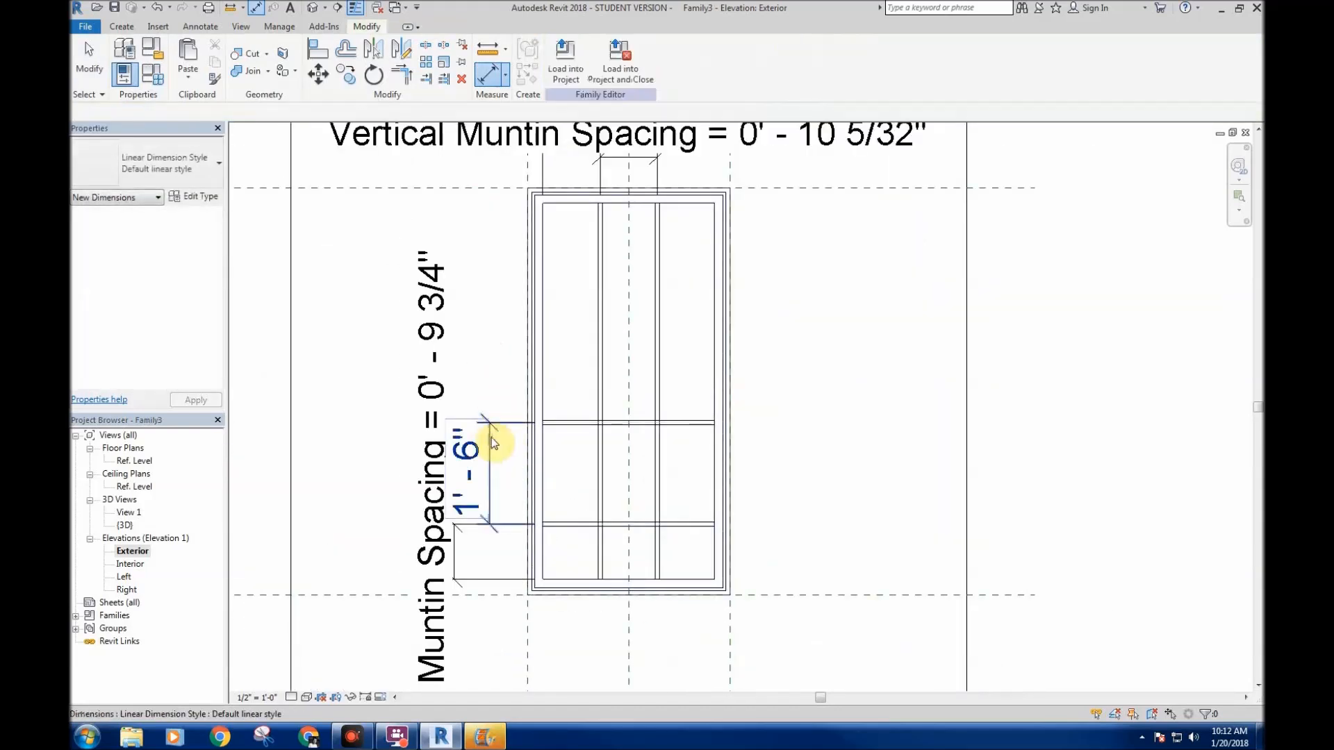
# - Label the dimension between the two horizontal bars with Horizontal Muntin Spacing and accept the constraint warning
pyautogui.click(660, 59)
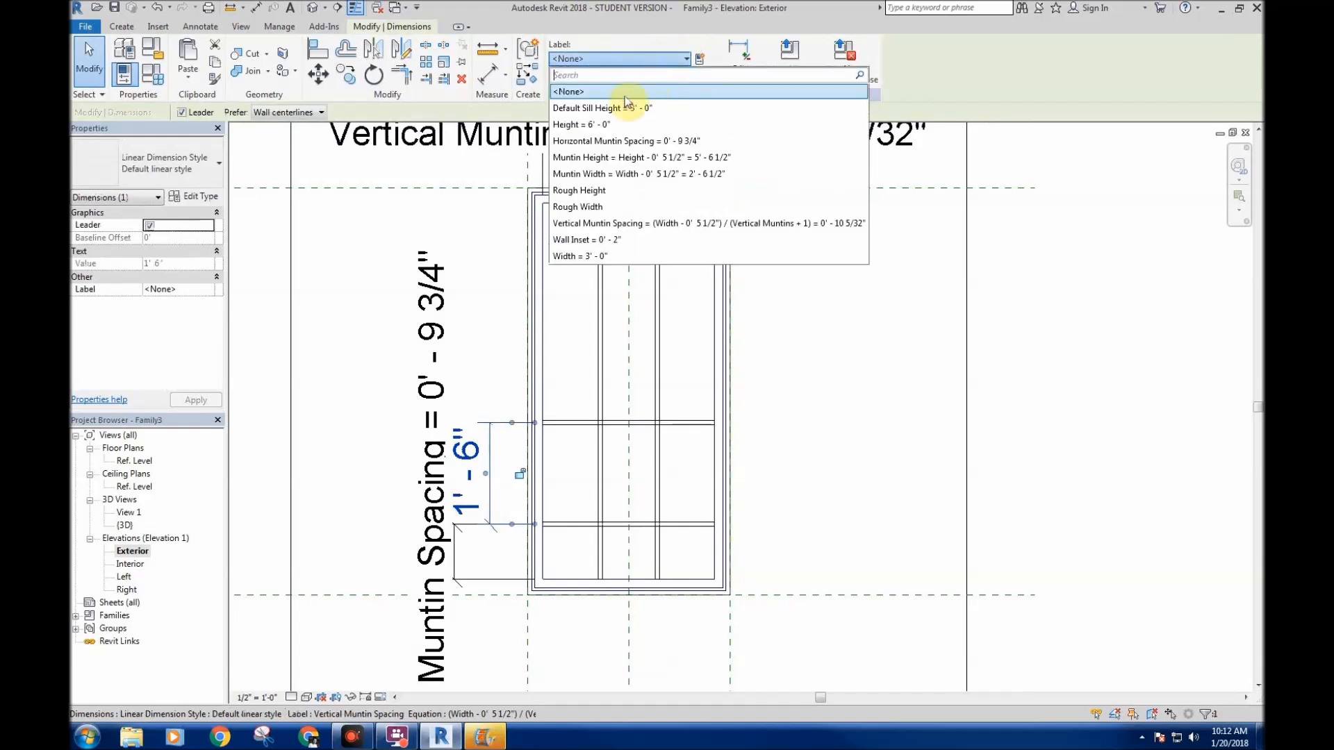
pyautogui.click(672, 141)
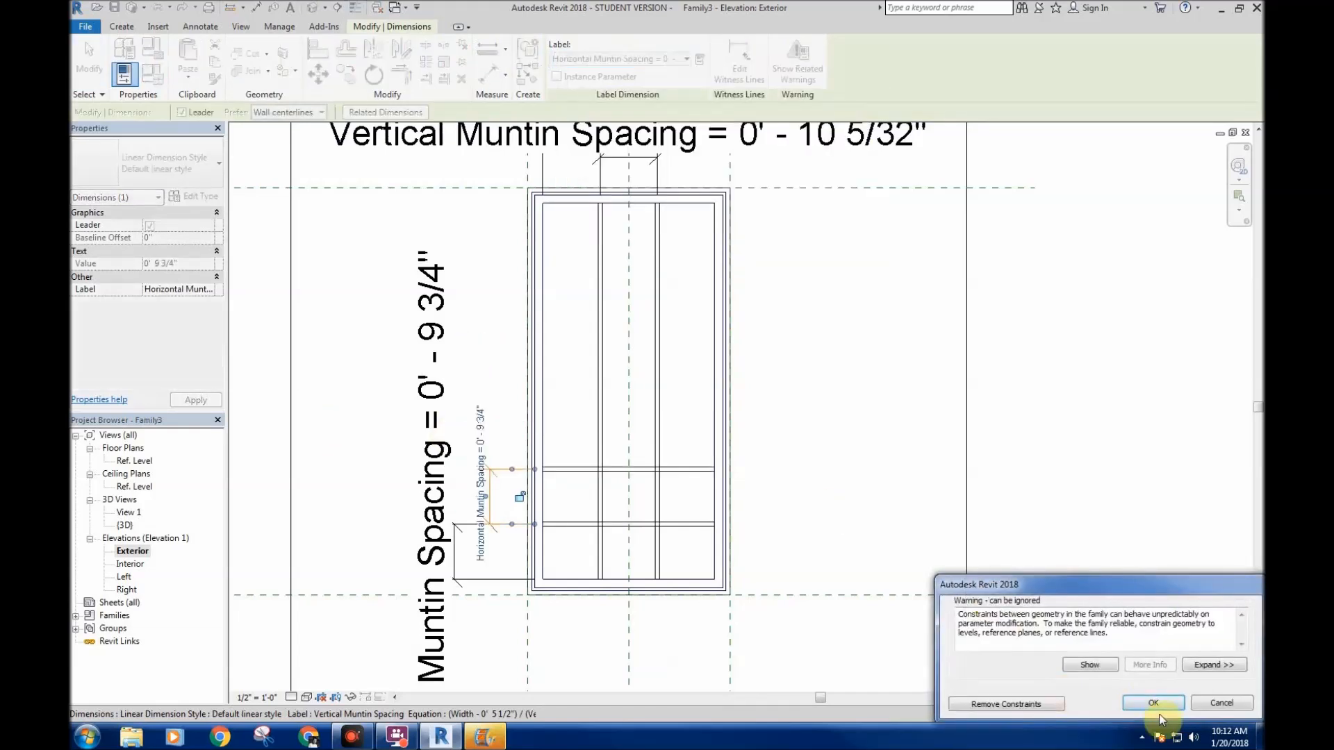
pyautogui.click(1155, 700)
pyautogui.click(400, 329)
pyautogui.moveTo(421, 322); pyautogui.dragTo(451, 294, button='middle')
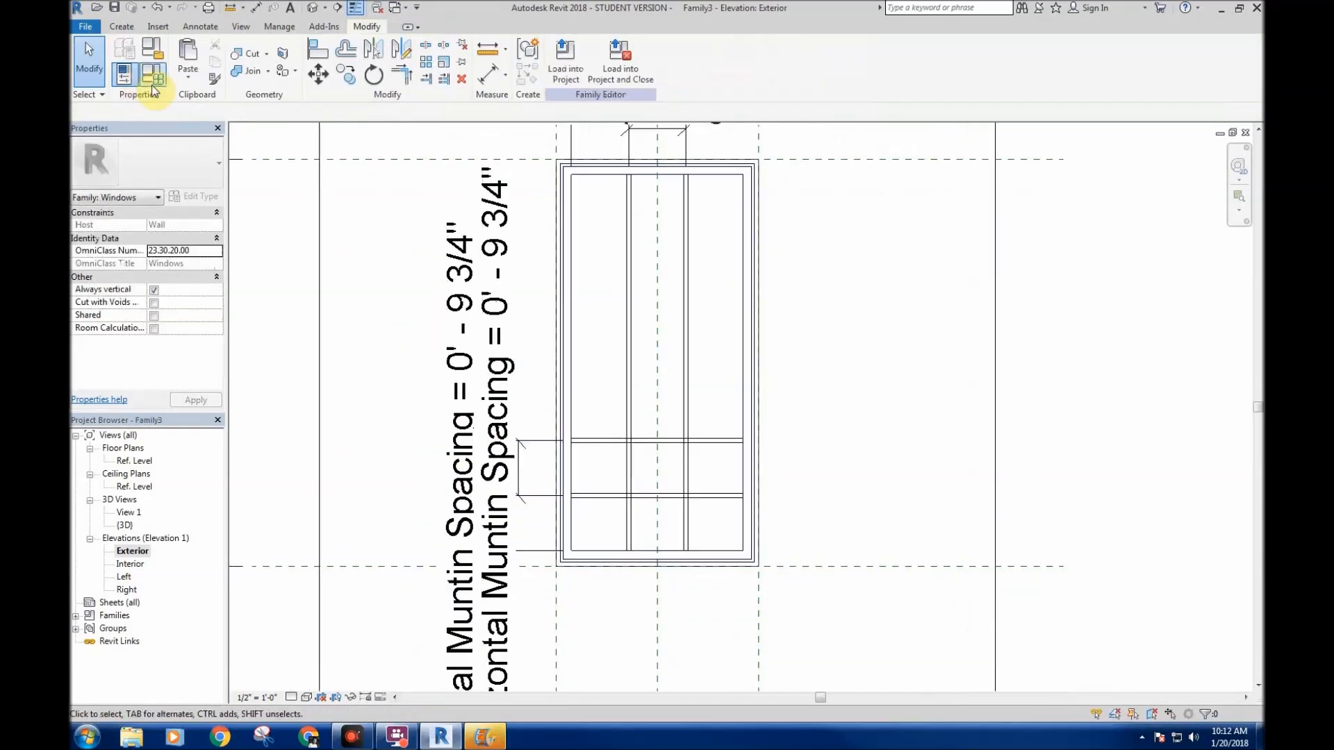
pyautogui.click(154, 78)
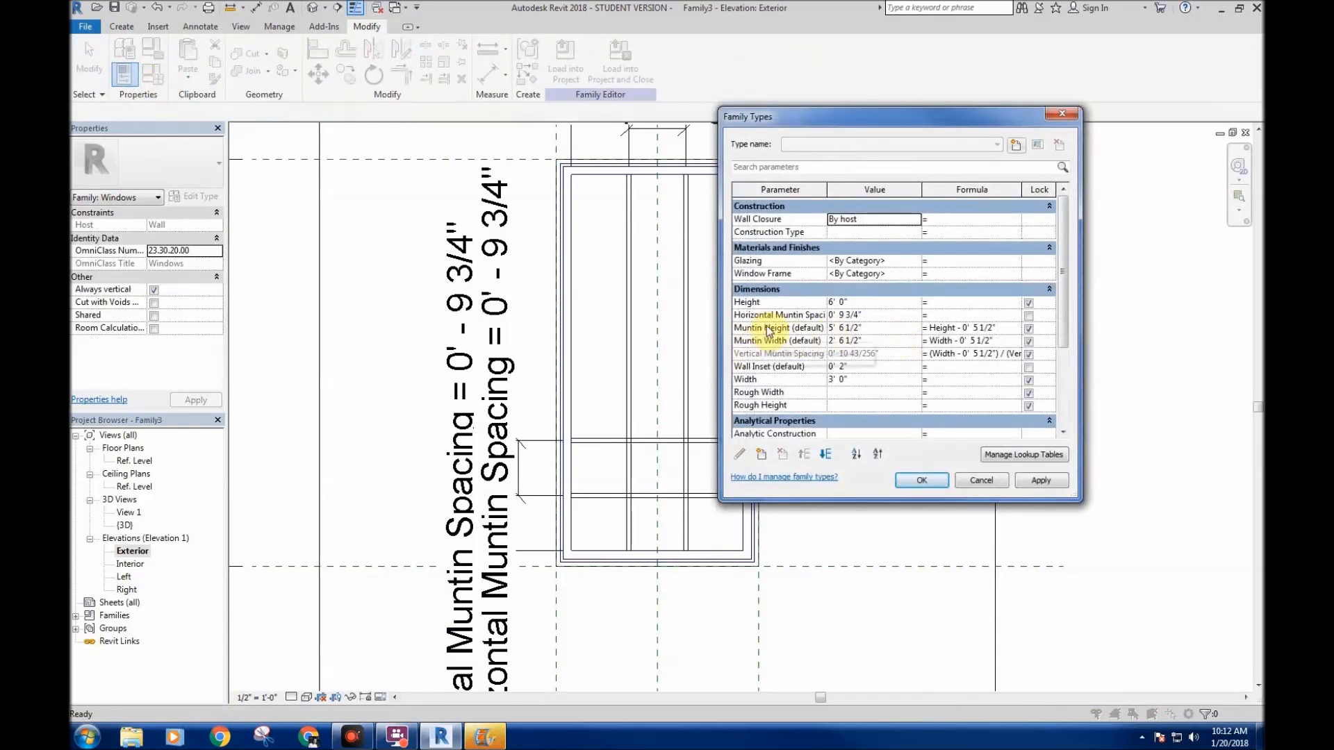
pyautogui.click(768, 315)
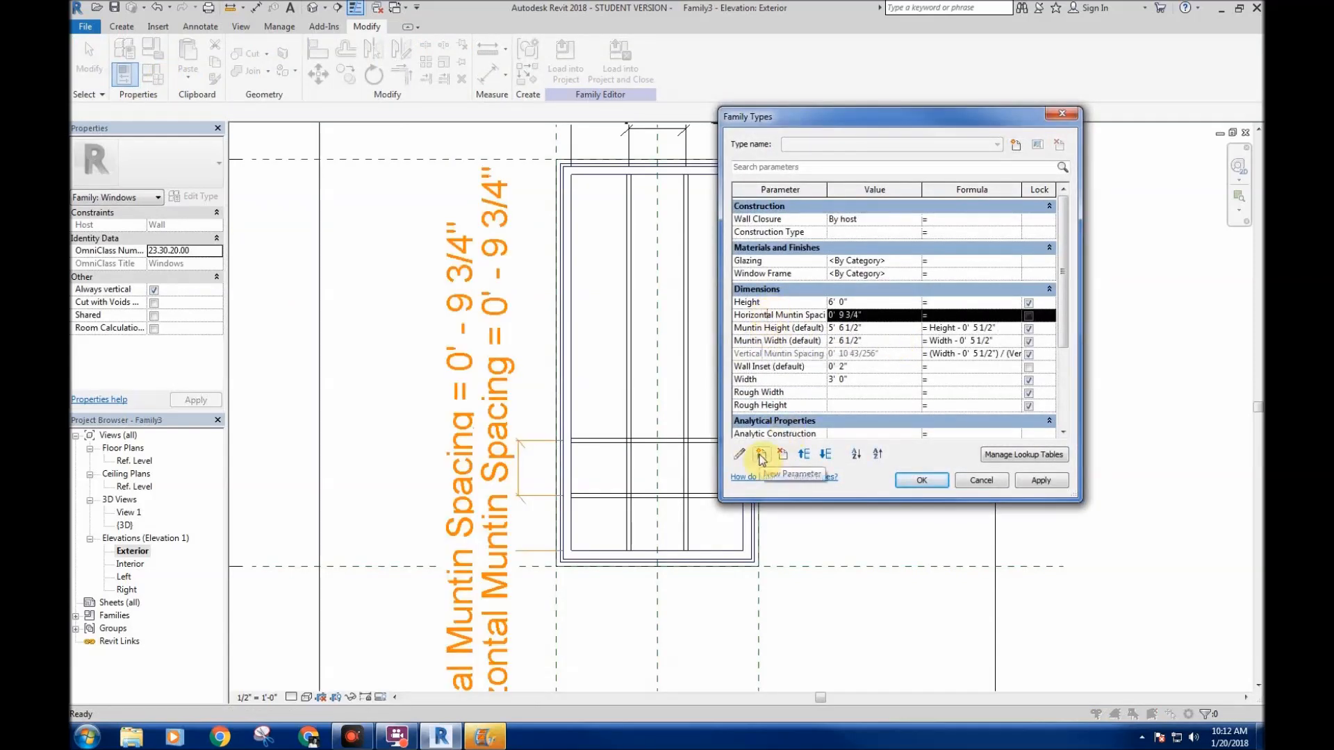
pyautogui.click(740, 455)
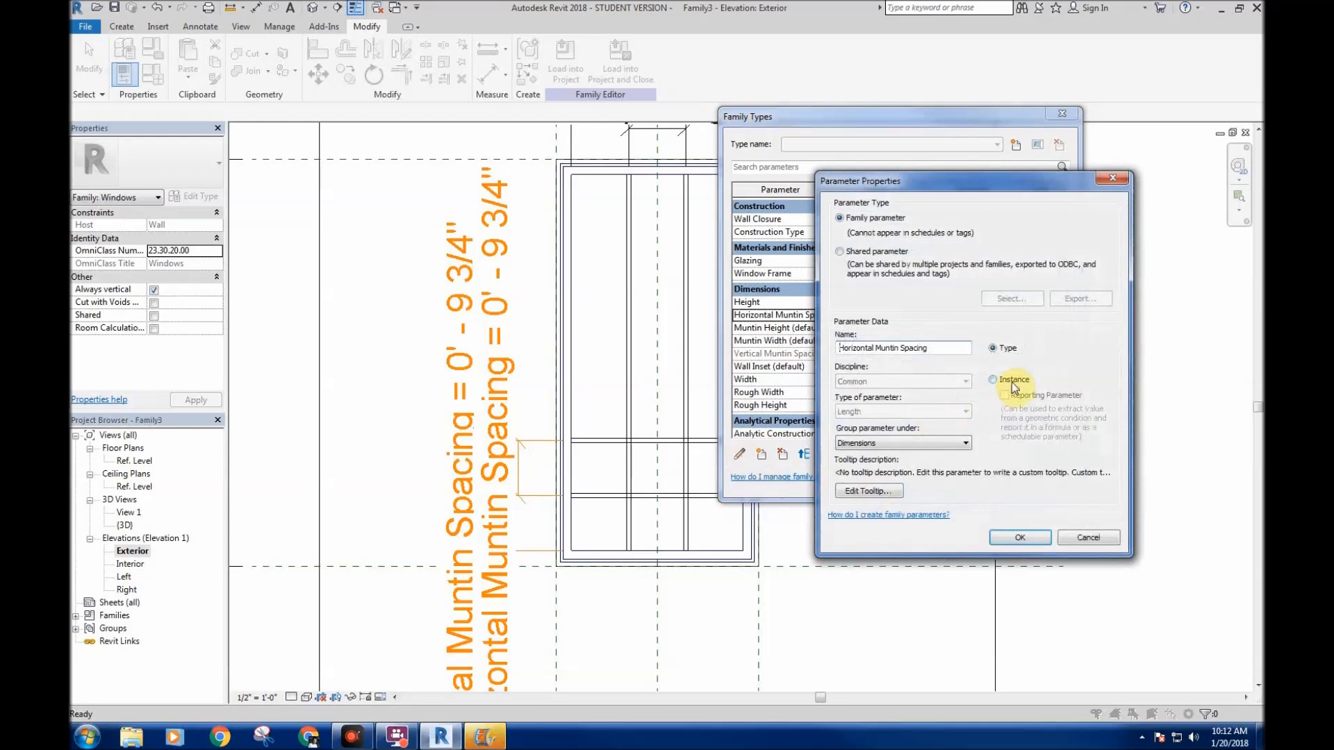
pyautogui.click(993, 380)
pyautogui.click(1018, 538)
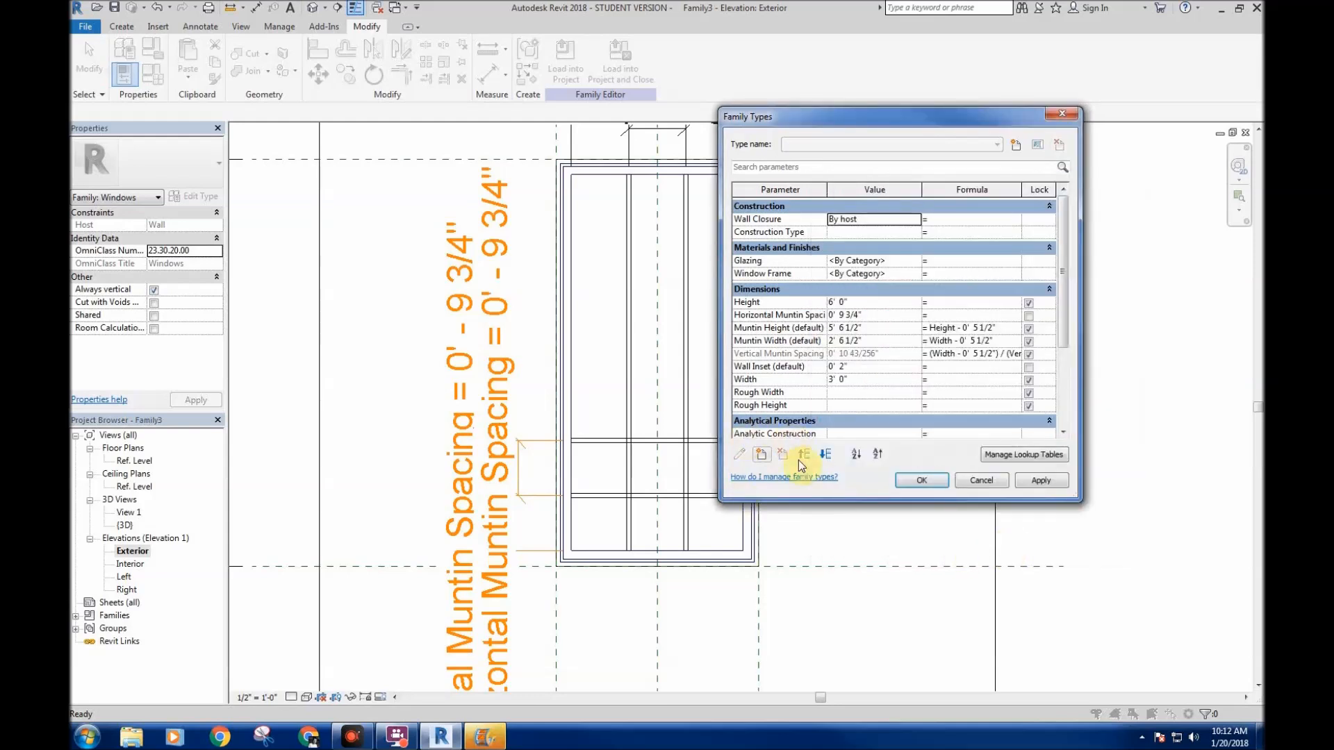
pyautogui.click(756, 318)
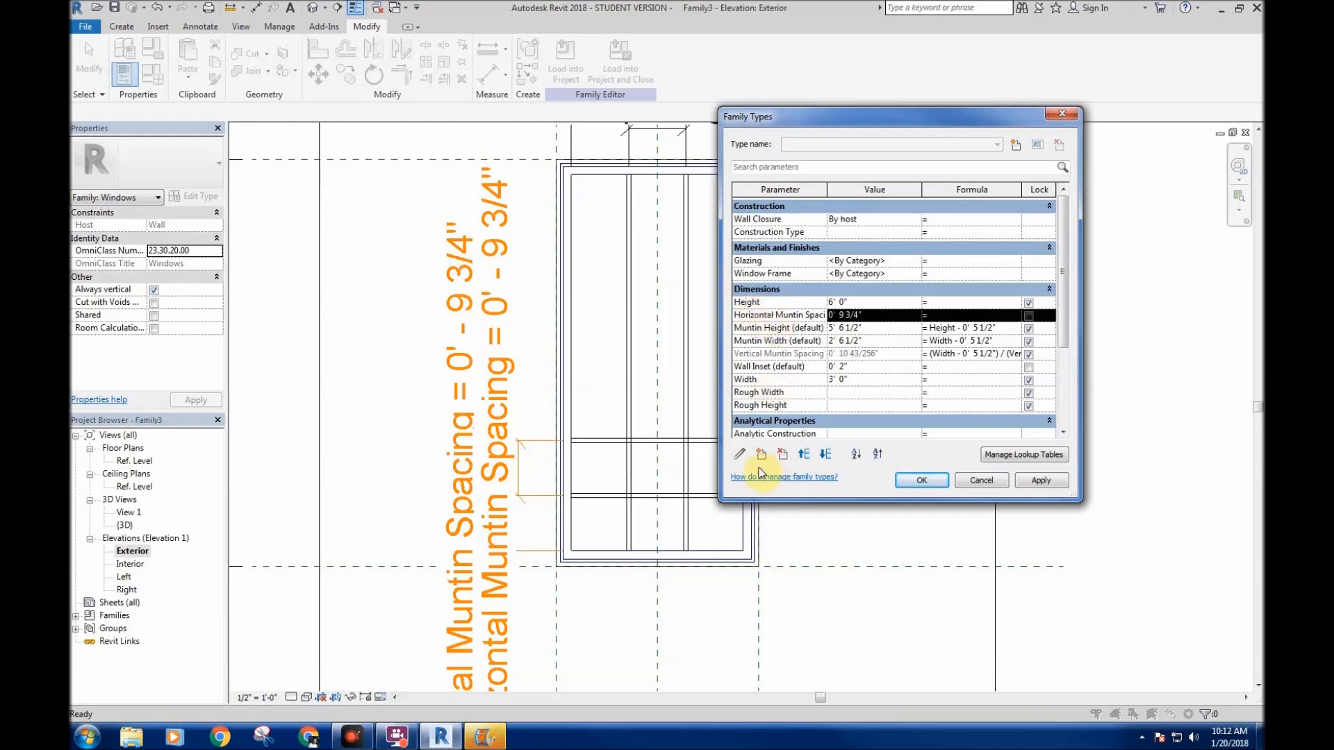
pyautogui.click(940, 315)
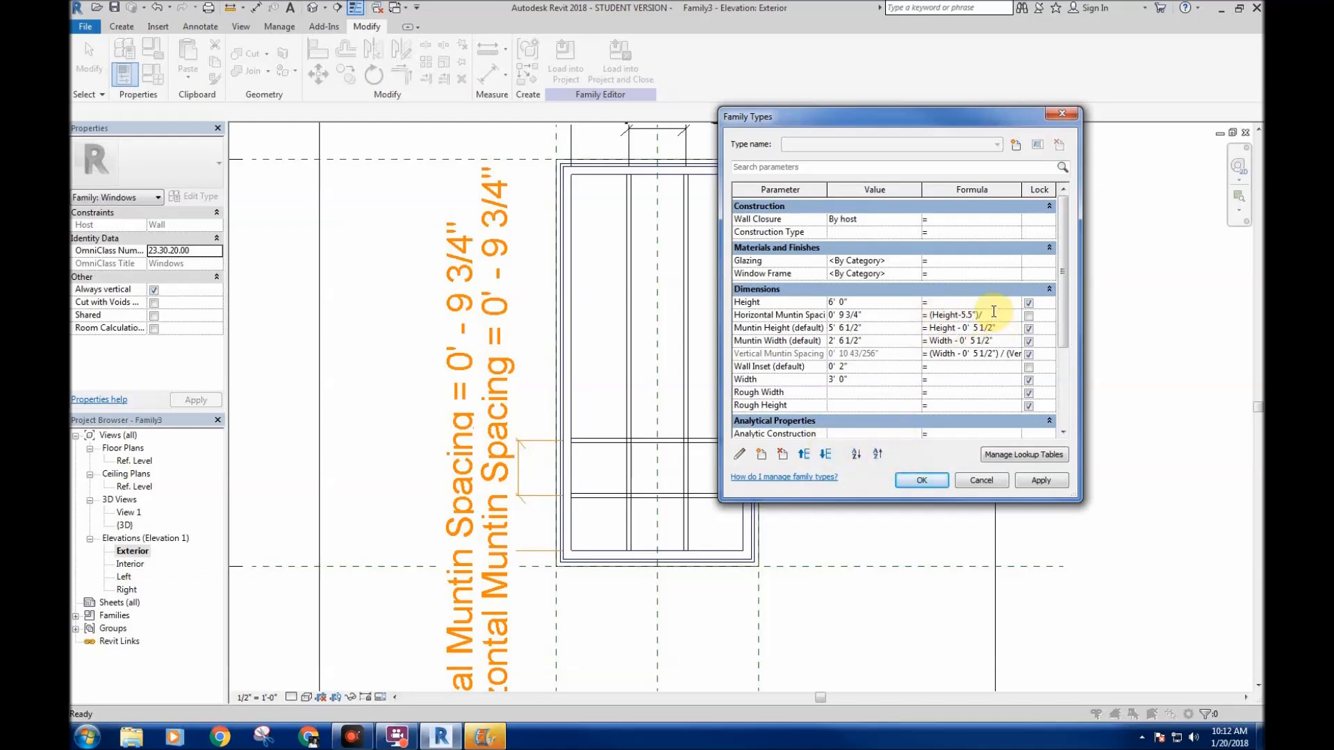
pyautogui.click(1004, 482)
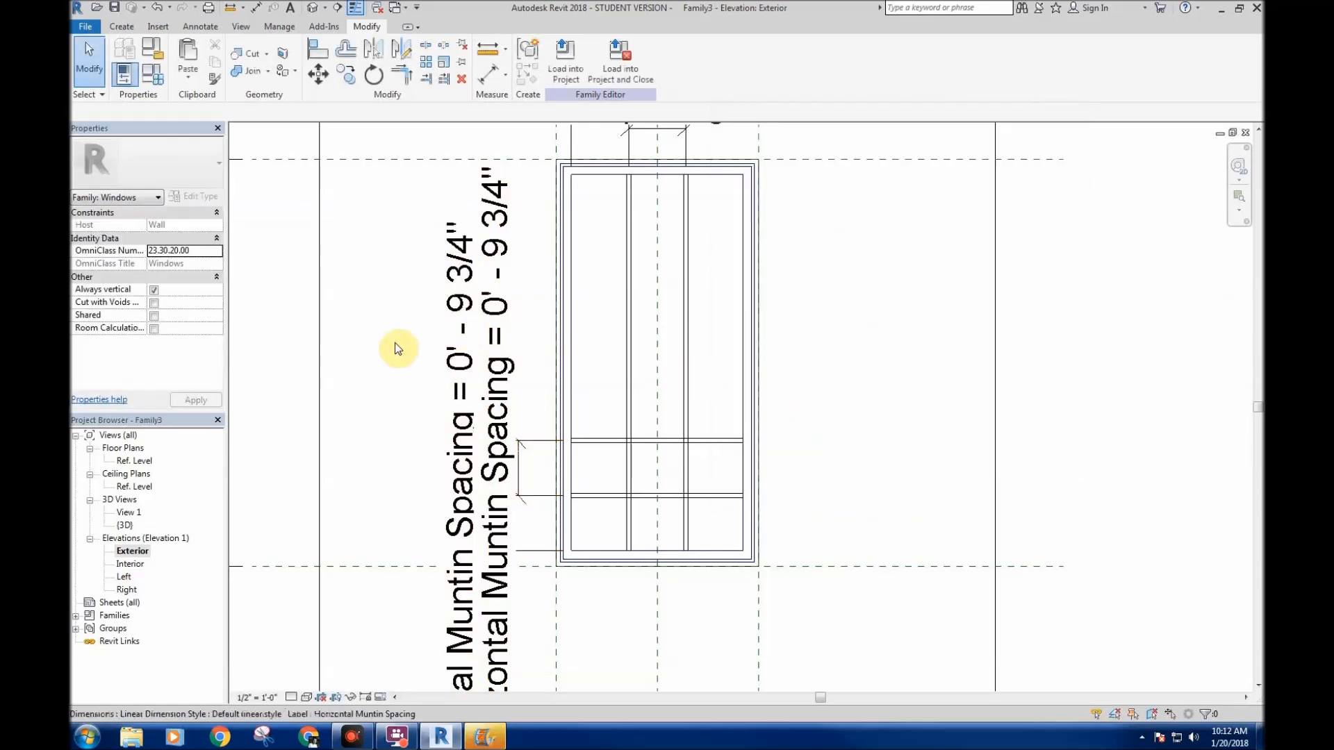
# - Label the horizontal bar array's count with a new instance parameter named Horizontal Muntins
pyautogui.scroll(-3, 431, 342)
pyautogui.click(596, 262)
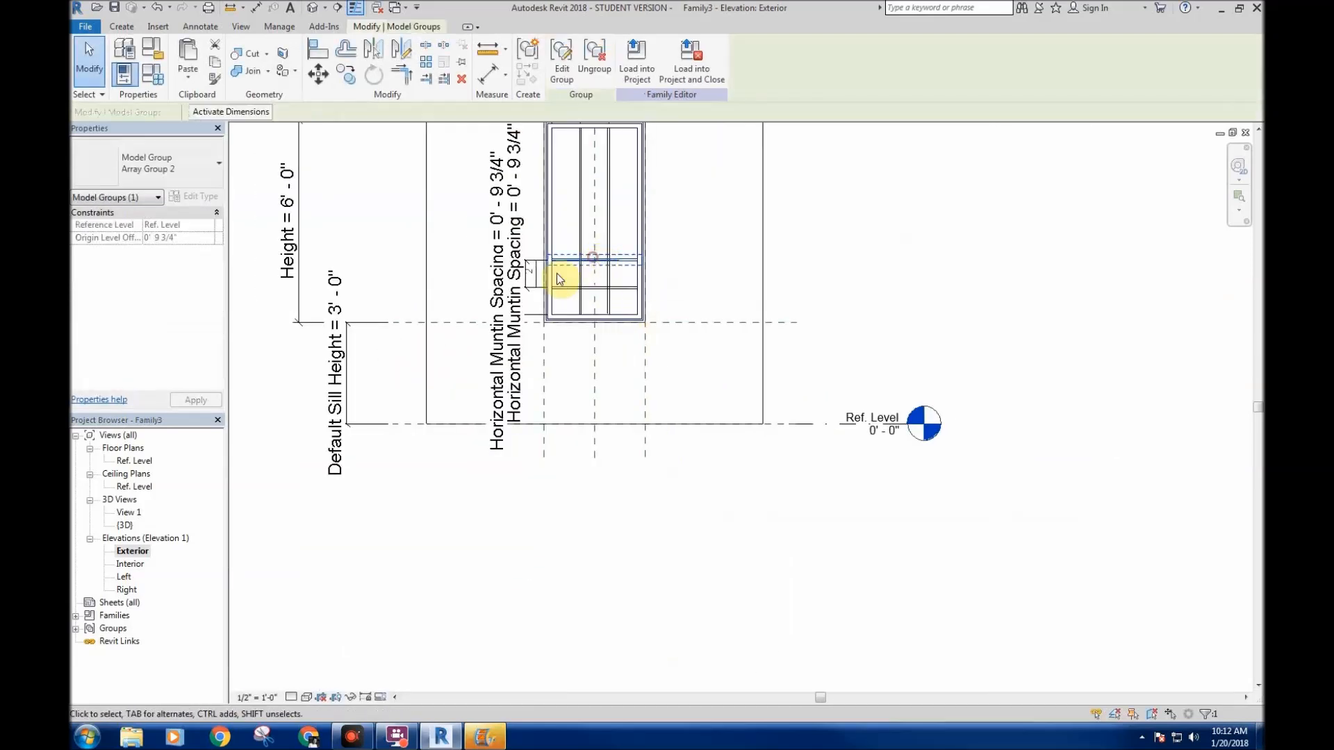
pyautogui.scroll(5, 549, 275)
pyautogui.click(514, 250)
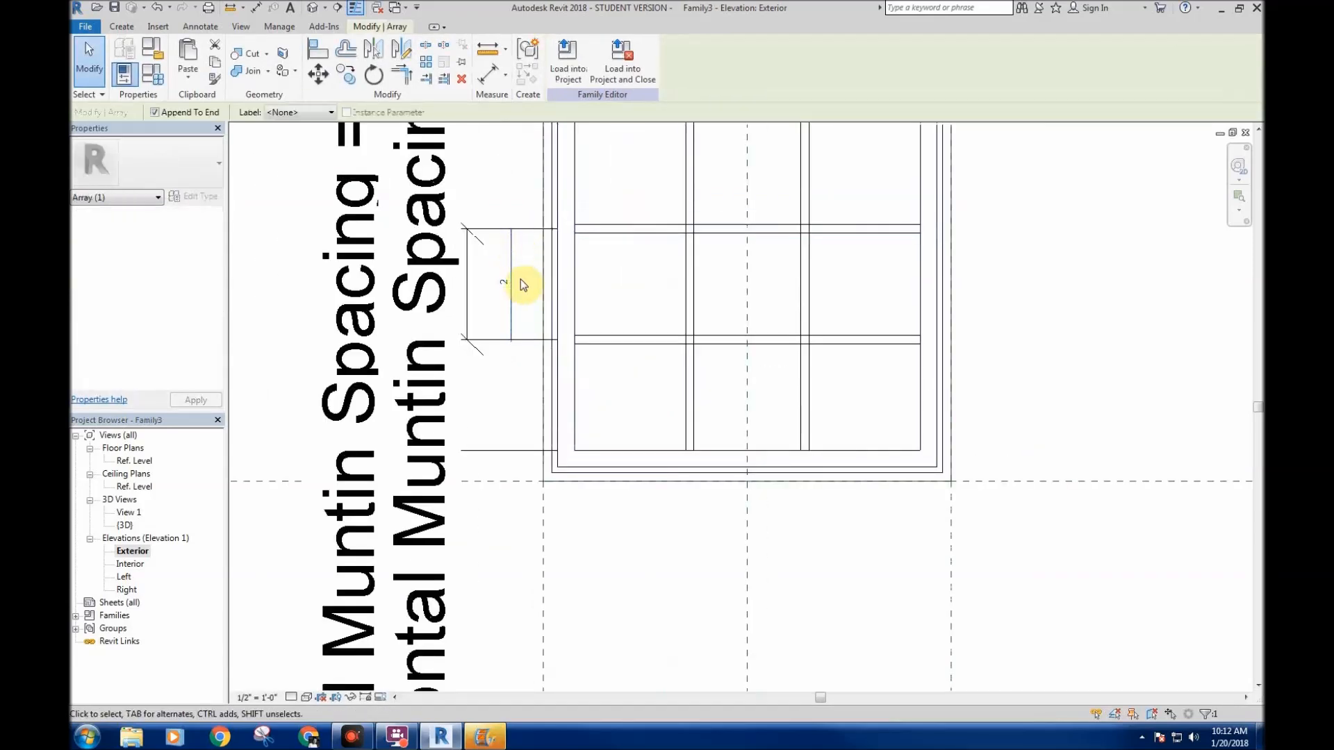
pyautogui.click(327, 111)
pyautogui.click(305, 137)
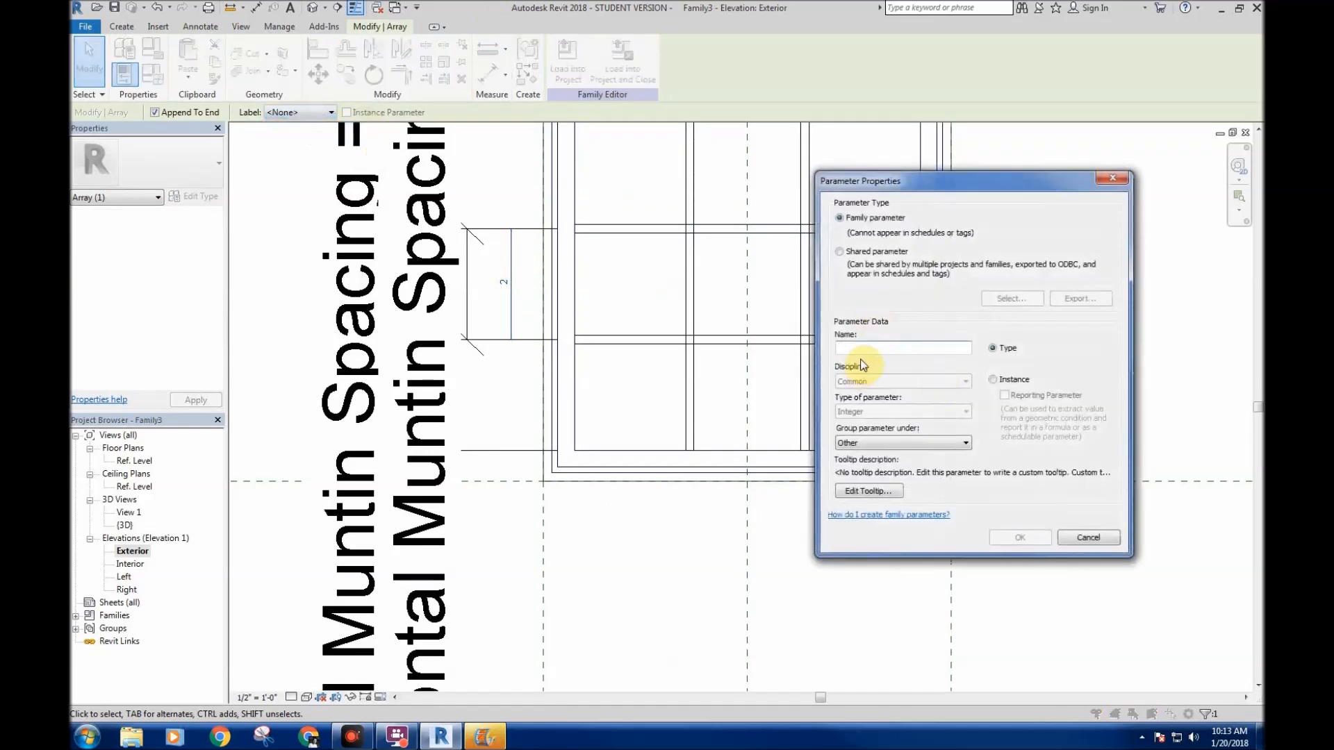
pyautogui.write('Horizontal M')
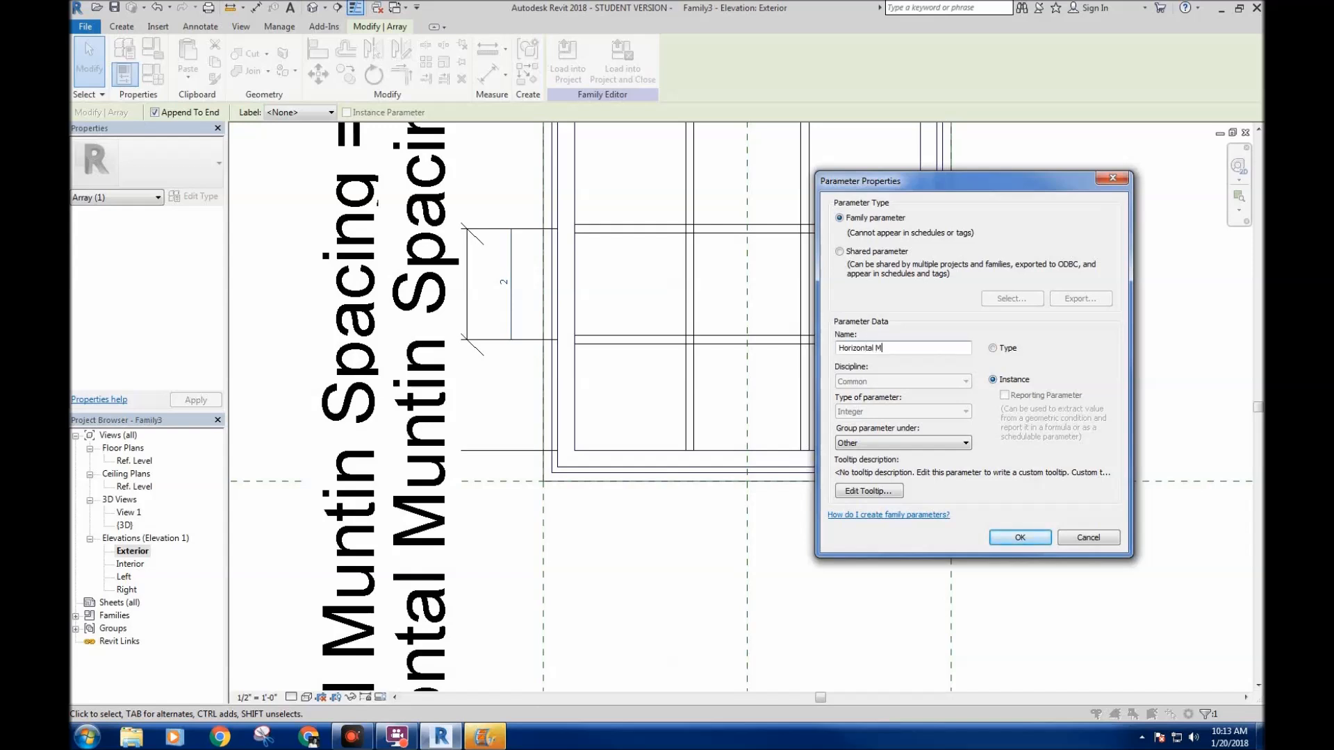
pyautogui.write('untins')
pyautogui.press('Return')
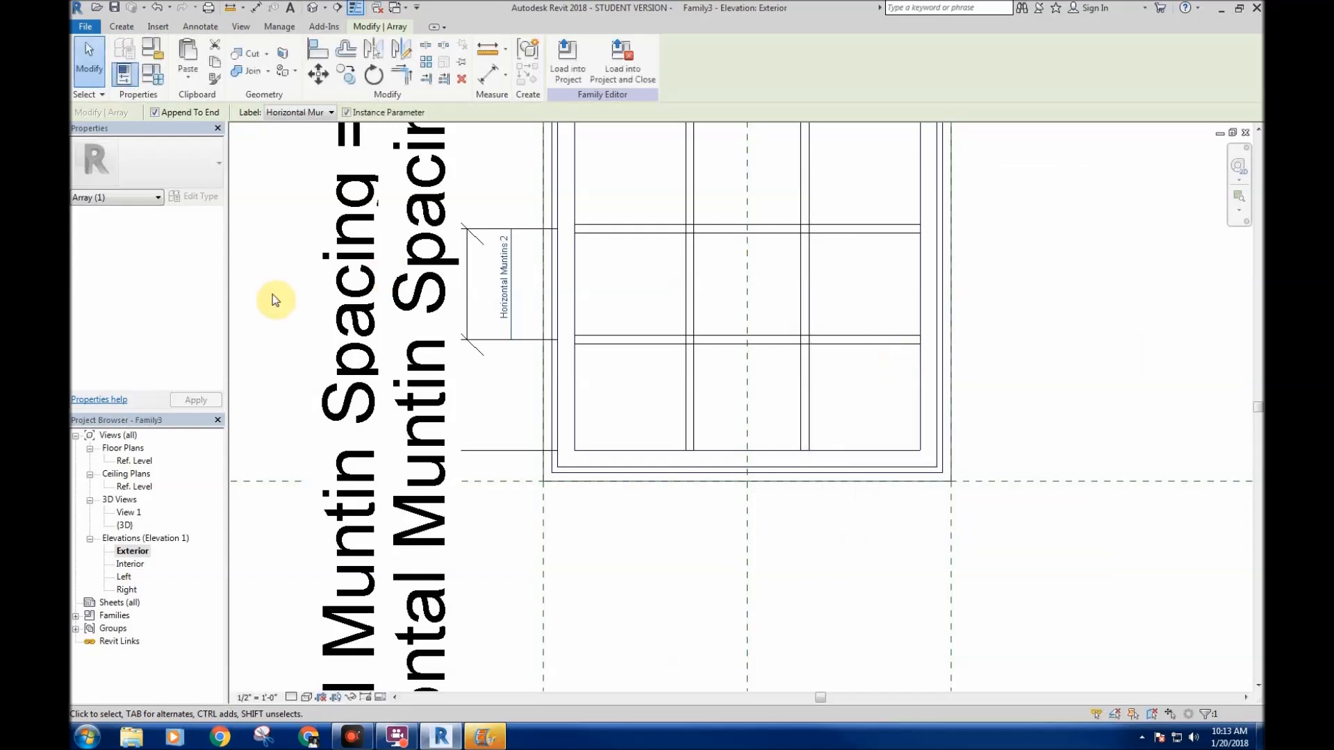
# - Give the Horizontal Muntin Spacing parameter the formula (Height-5.5")/(Horizontal Muntins+1) in the family types and try to accept it
pyautogui.click(280, 294)
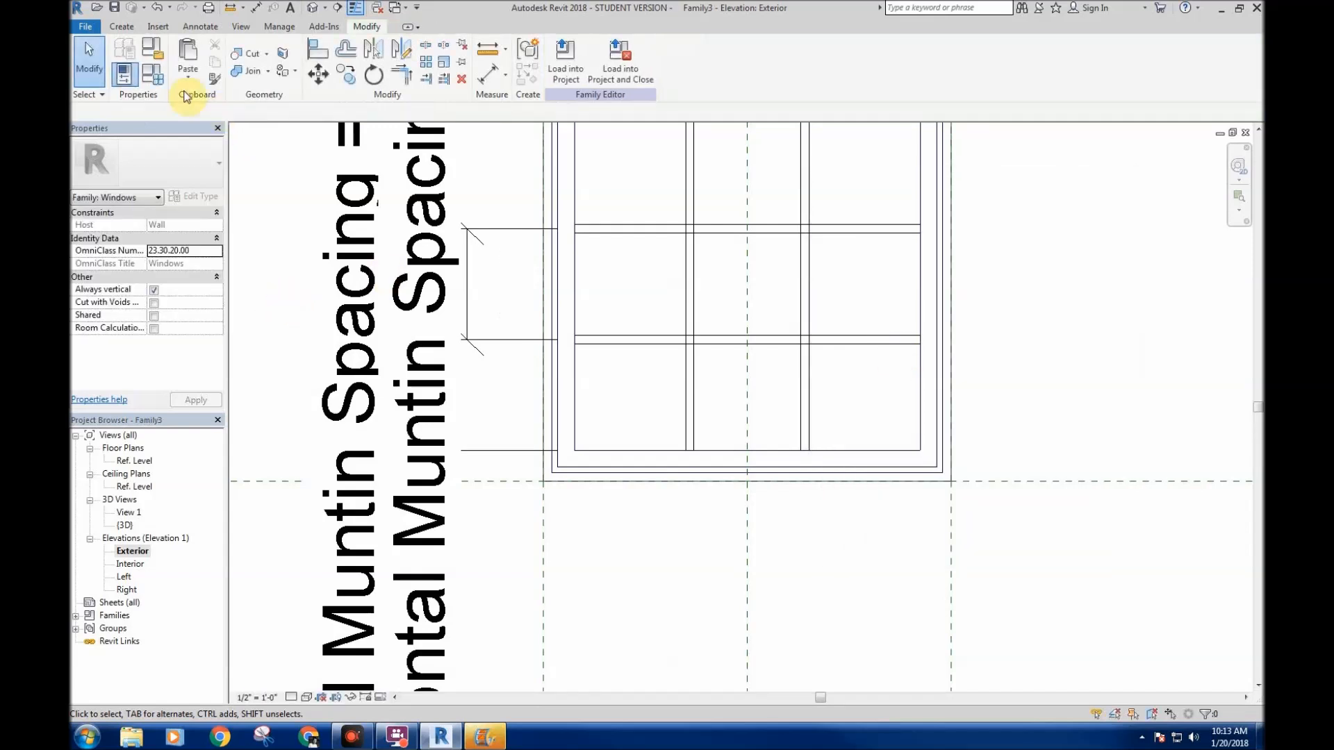
pyautogui.click(152, 73)
pyautogui.click(940, 316)
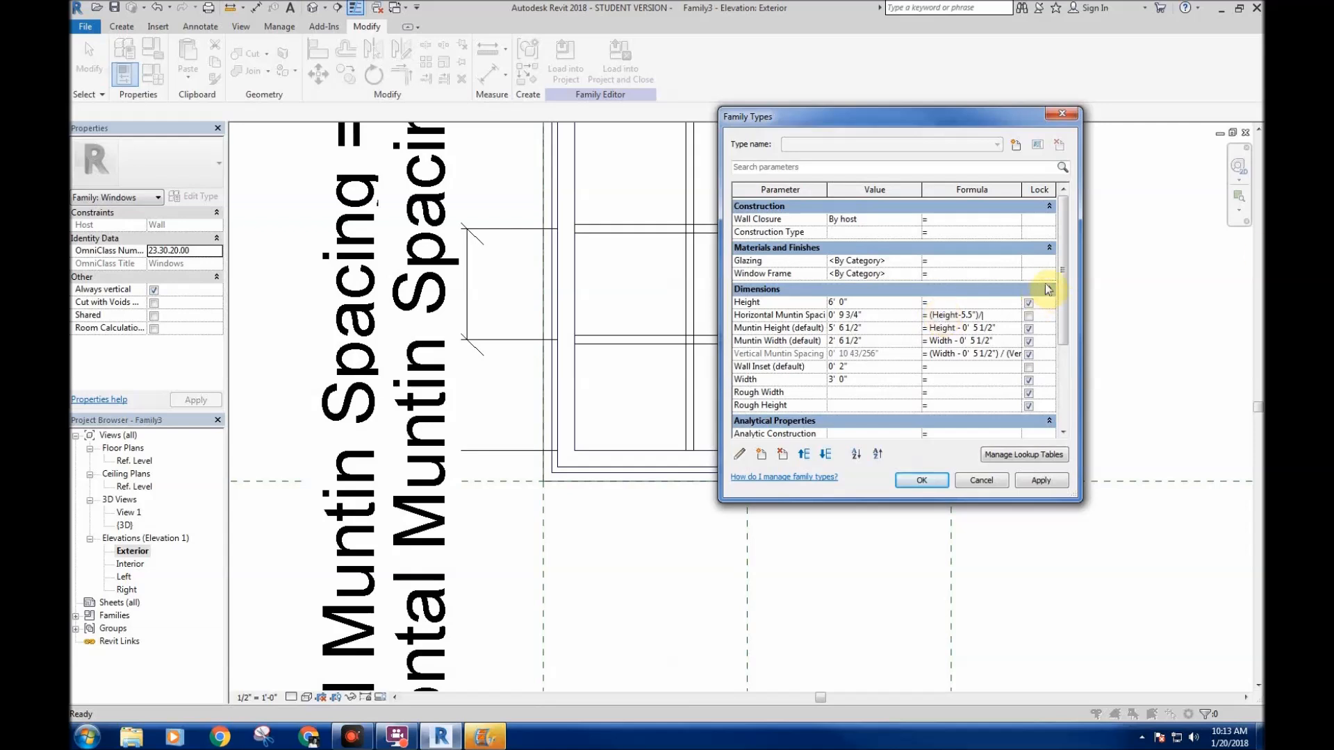
pyautogui.moveTo(1063, 264); pyautogui.dragTo(1067, 346)
pyautogui.scroll(3, 1066, 340)
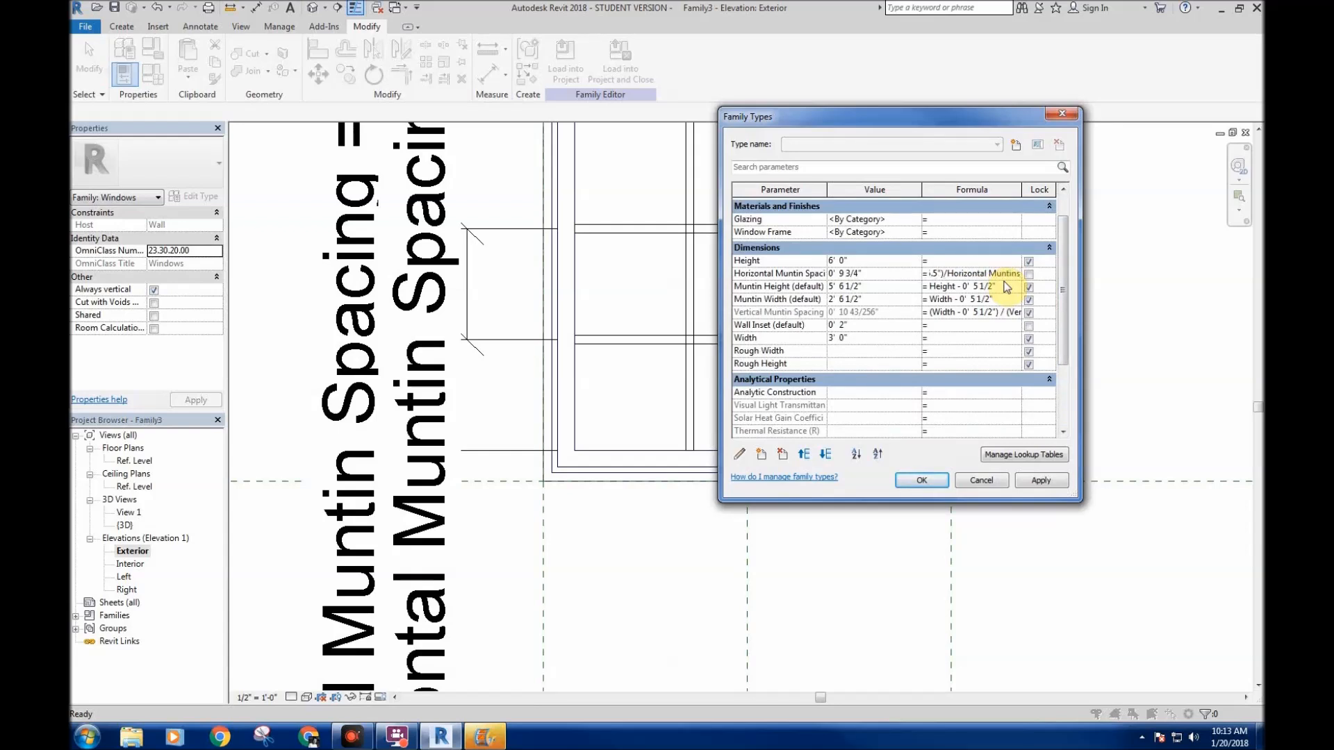
pyautogui.click(1006, 287)
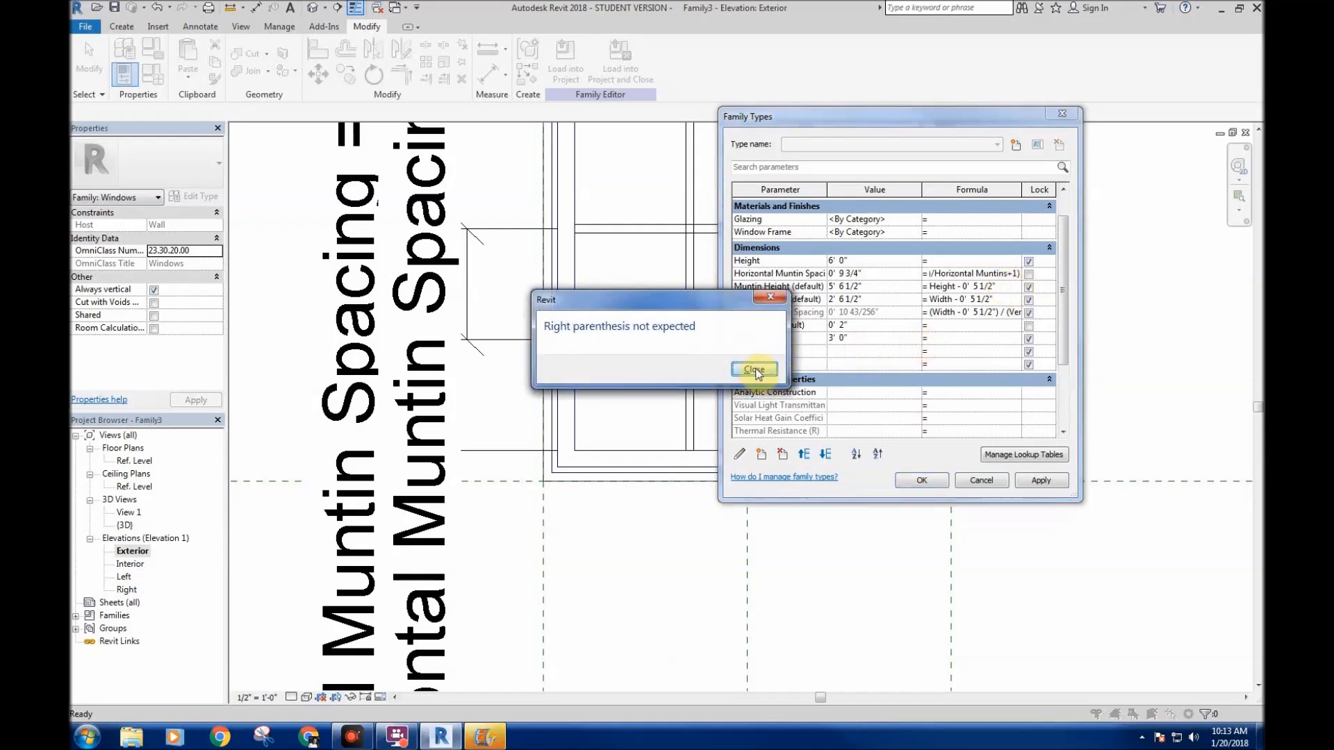
pyautogui.click(755, 370)
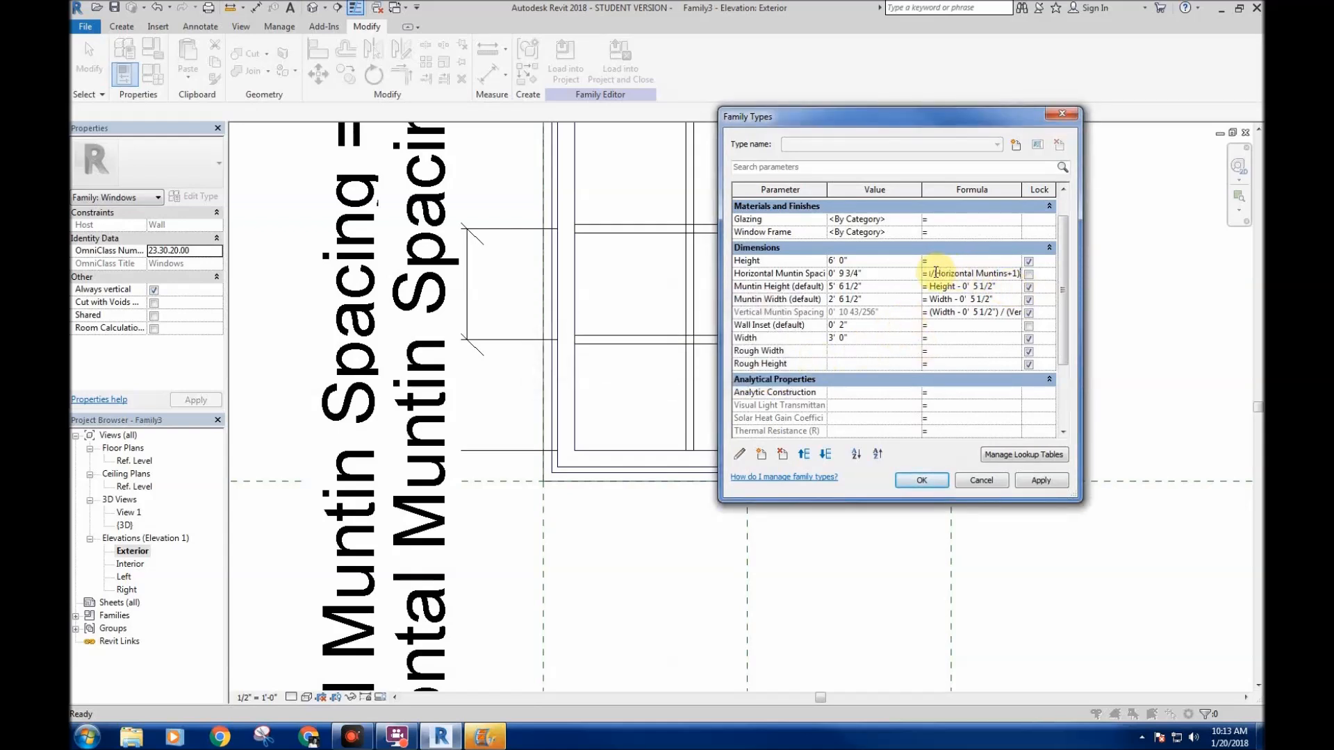
pyautogui.press('Escape')
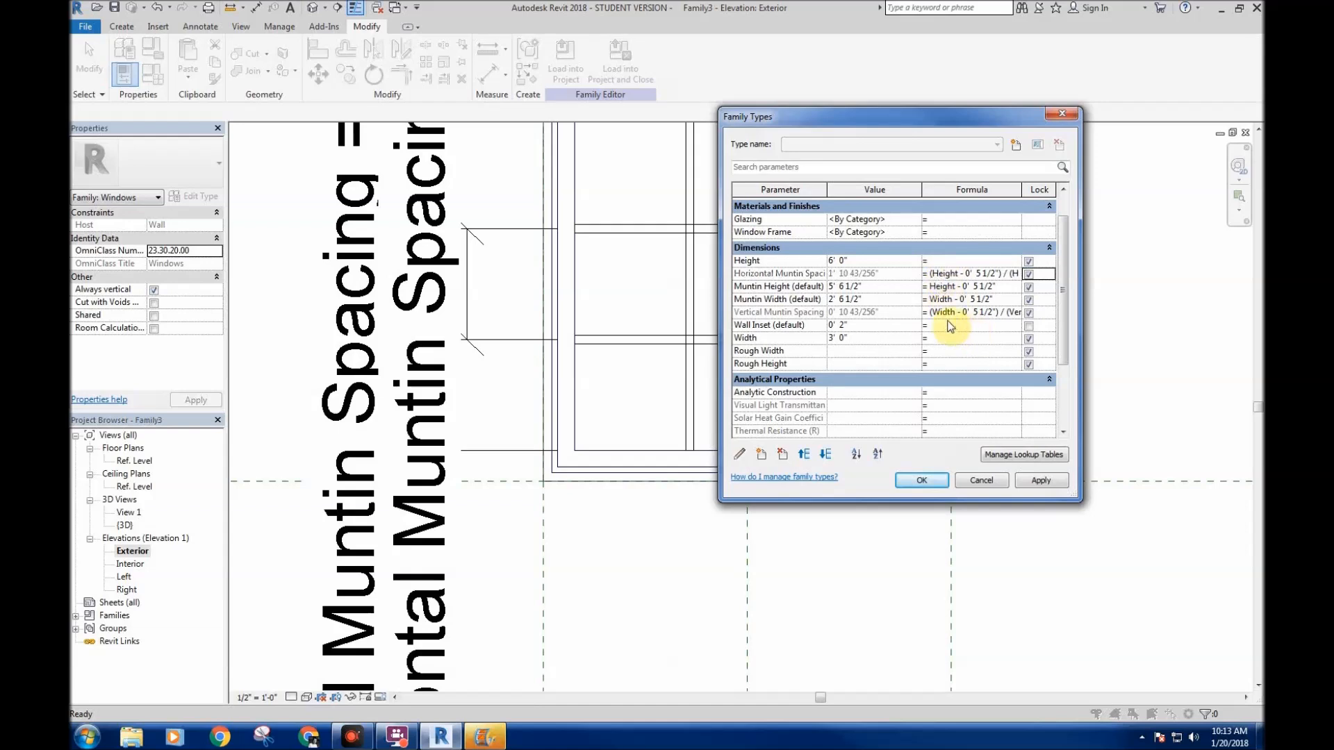
pyautogui.click(921, 481)
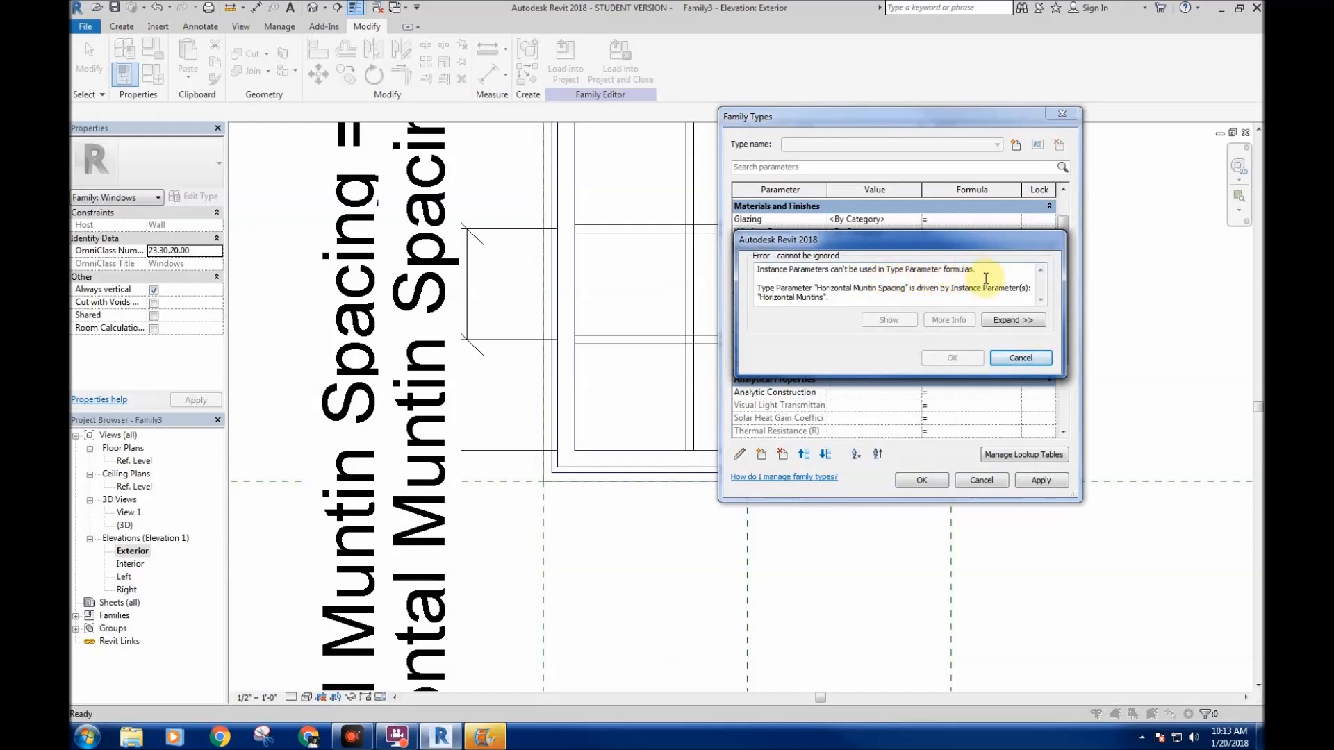
pyautogui.click(1019, 358)
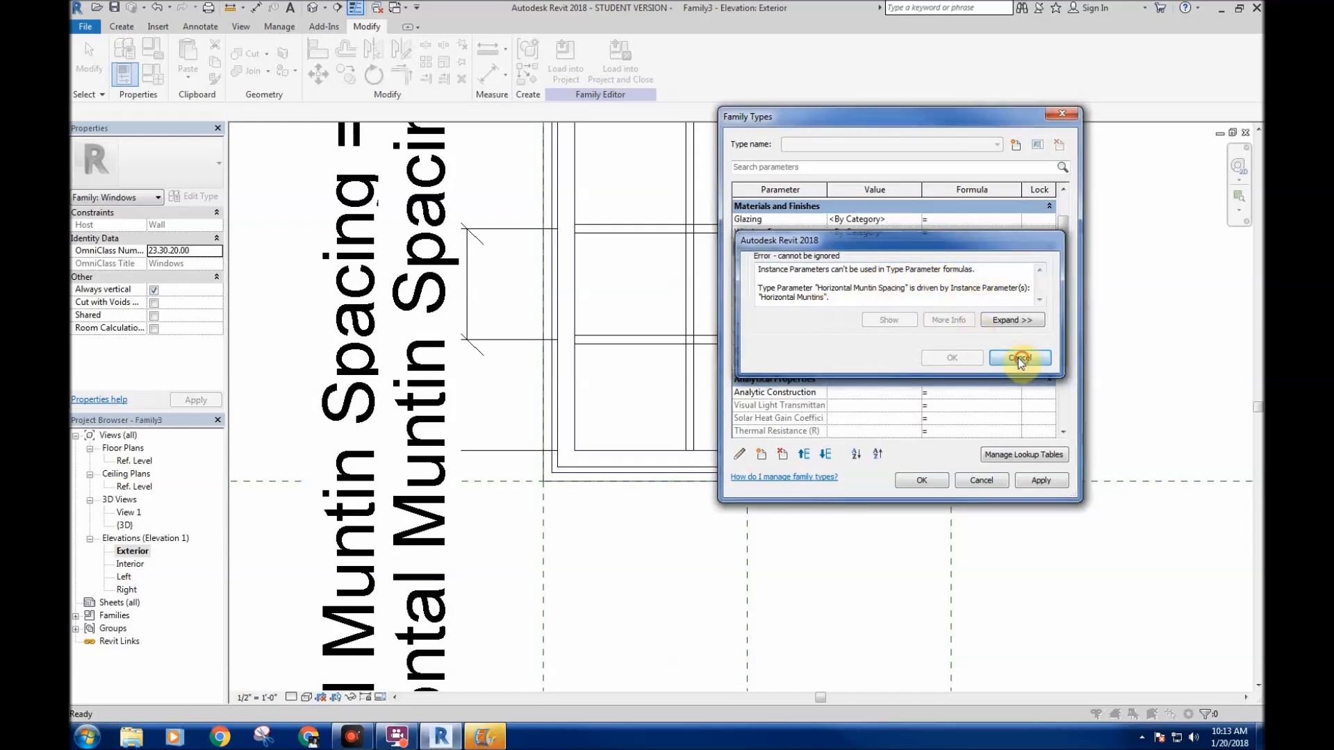
# - Change Horizontal Muntin Spacing from a type to an instance parameter, apply the change and accept the family types
pyautogui.click(775, 285)
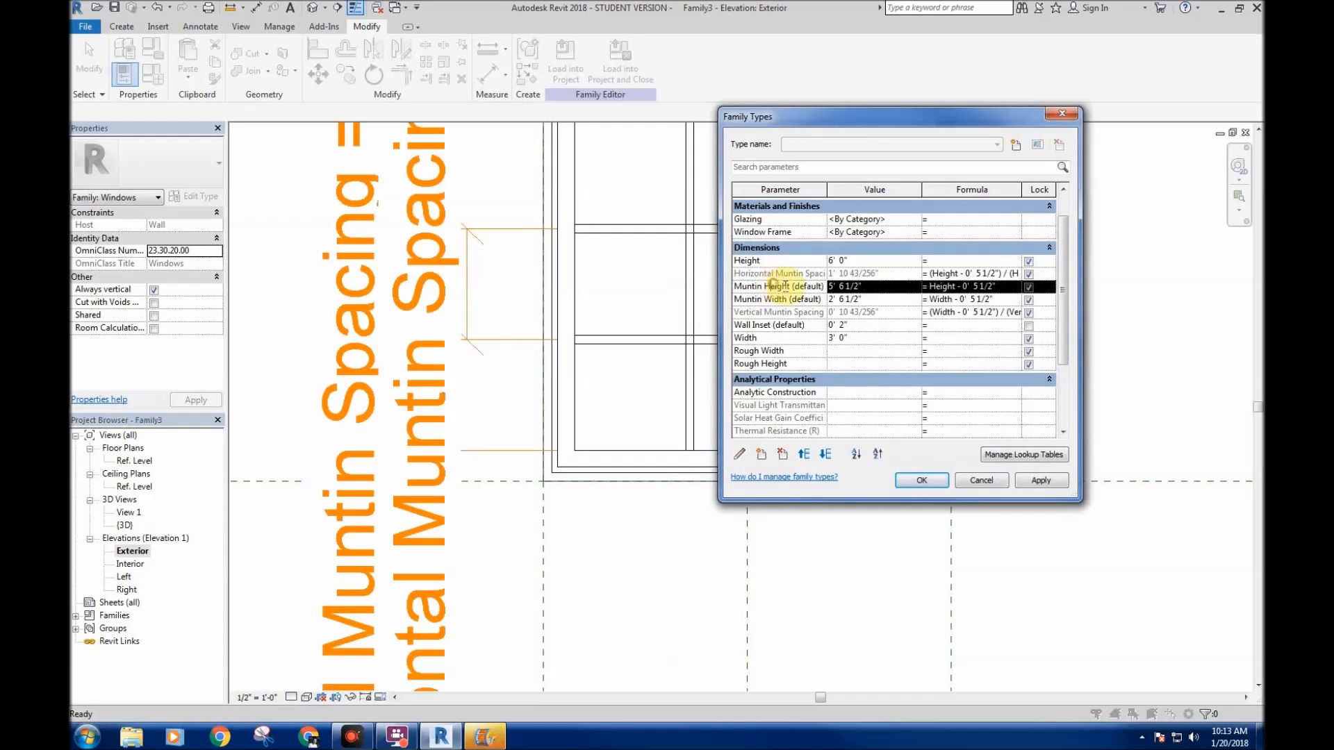
pyautogui.click(778, 273)
pyautogui.click(740, 453)
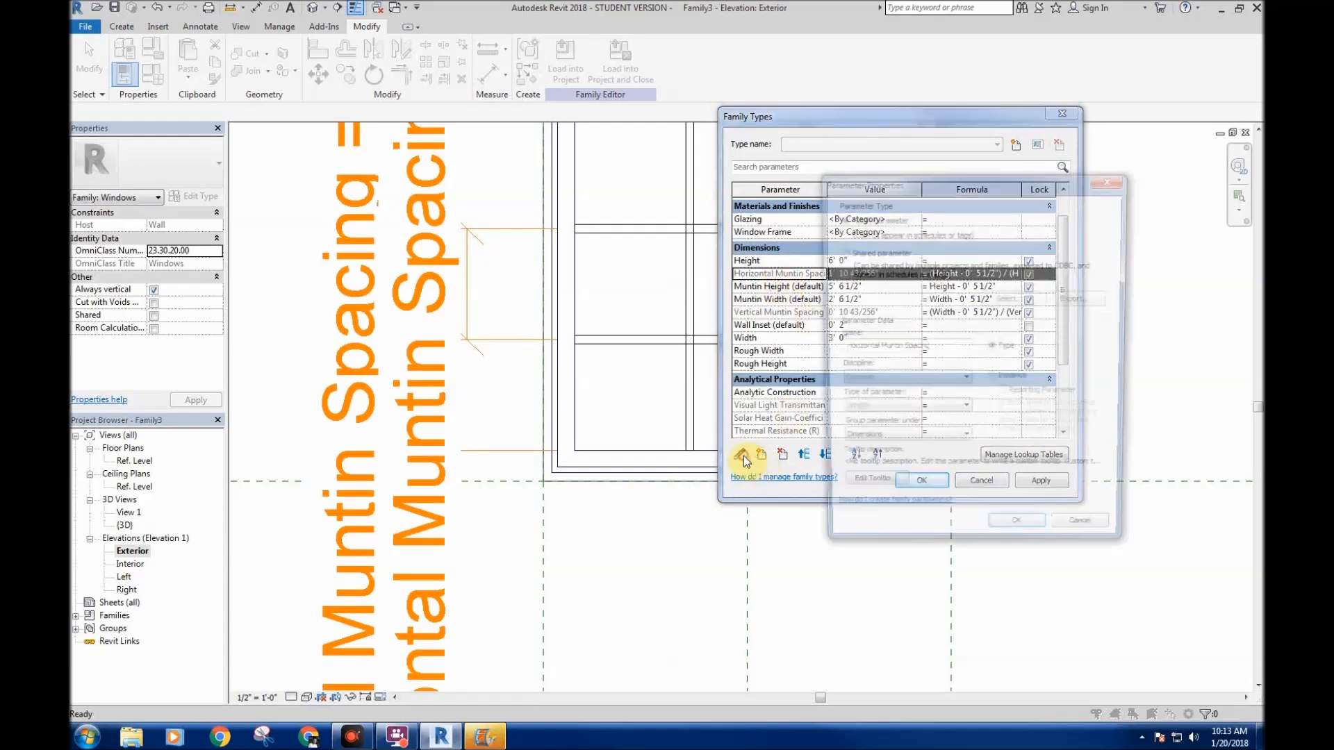
pyautogui.click(995, 379)
pyautogui.click(1019, 537)
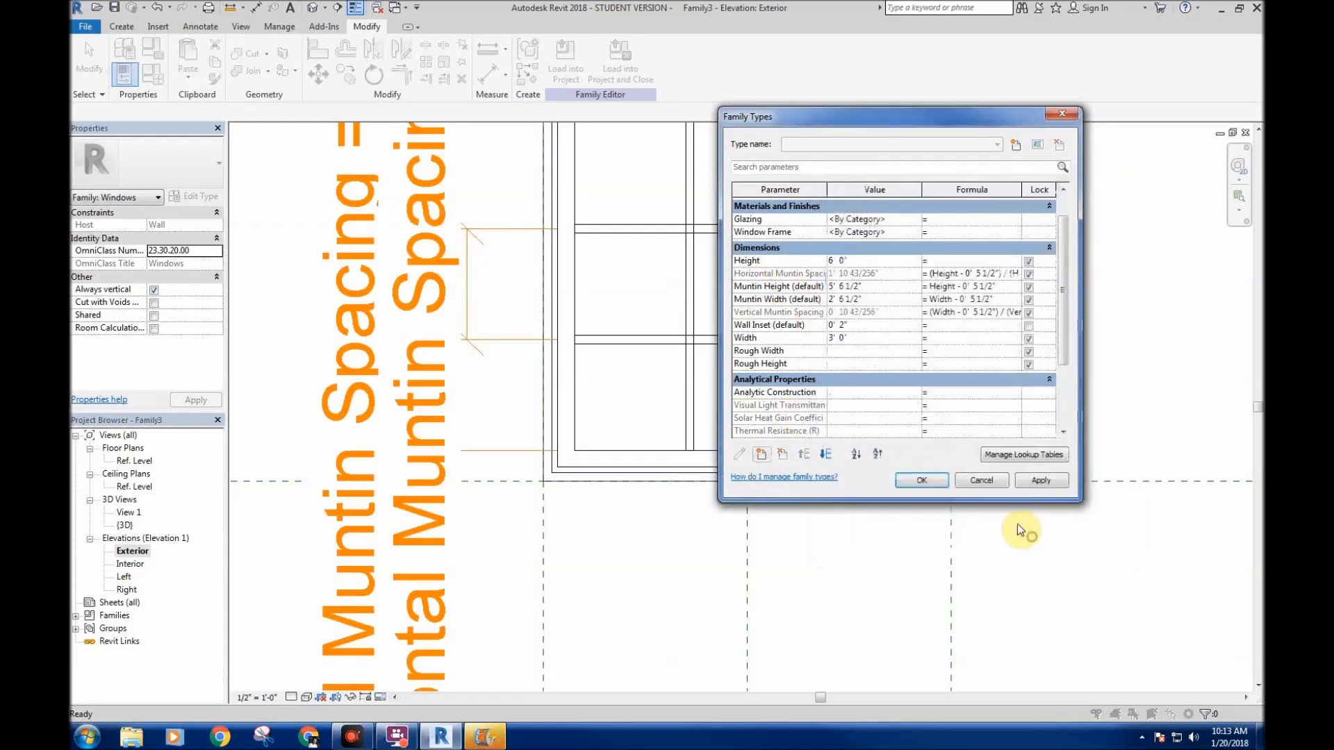
pyautogui.click(1022, 481)
pyautogui.click(920, 480)
# - Examine the spacing of the horizontal muntins in the exterior elevation and look at the window in the default 3D view
pyautogui.scroll(-5, 699, 333)
pyautogui.scroll(-2, 849, 287)
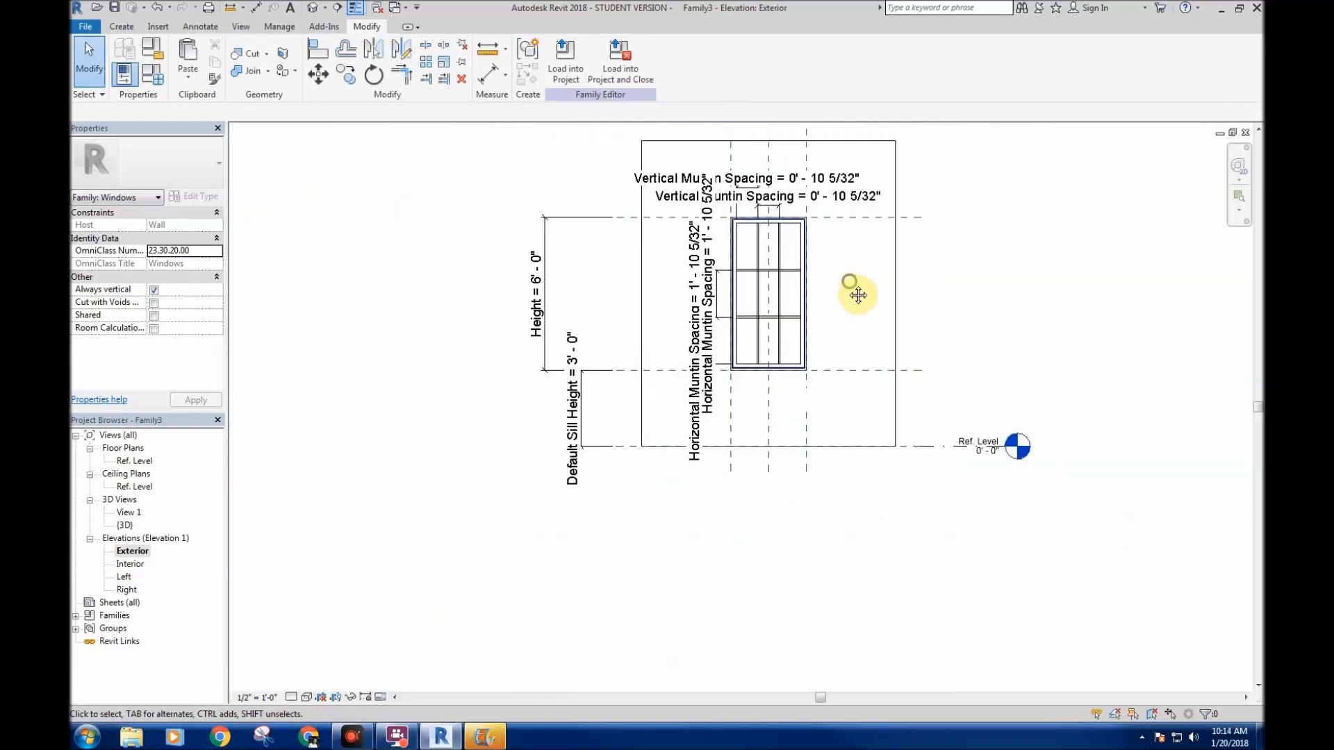
pyautogui.moveTo(853, 289); pyautogui.dragTo(842, 335, button='middle')
pyautogui.scroll(3, 750, 317)
pyautogui.scroll(-3, 615, 332)
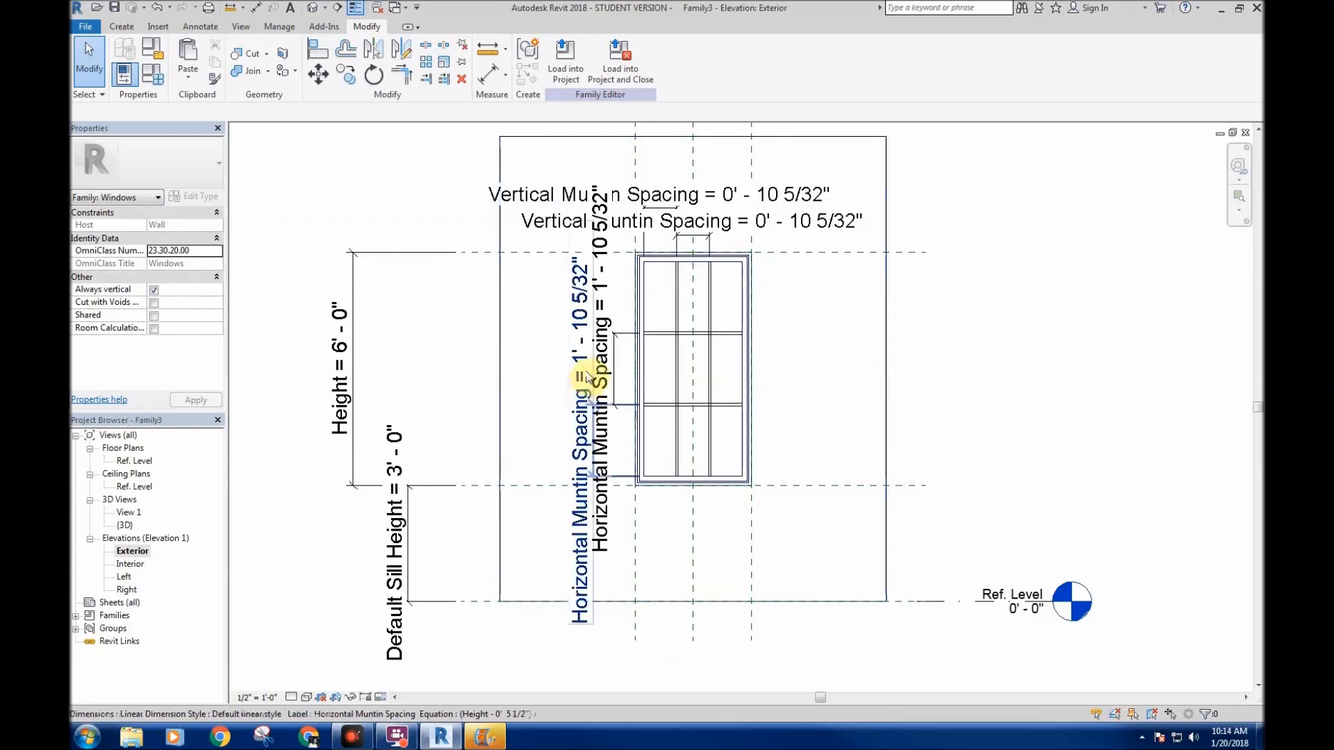
pyautogui.moveTo(652, 382); pyautogui.dragTo(629, 382, button='middle')
pyautogui.click(312, 9)
pyautogui.keyDown('shift'); pyautogui.moveTo(826, 410); pyautogui.dragTo(1149, 479, button='middle'); pyautogui.keyUp('shift')
pyautogui.moveTo(861, 425); pyautogui.dragTo(820, 465, button='middle')
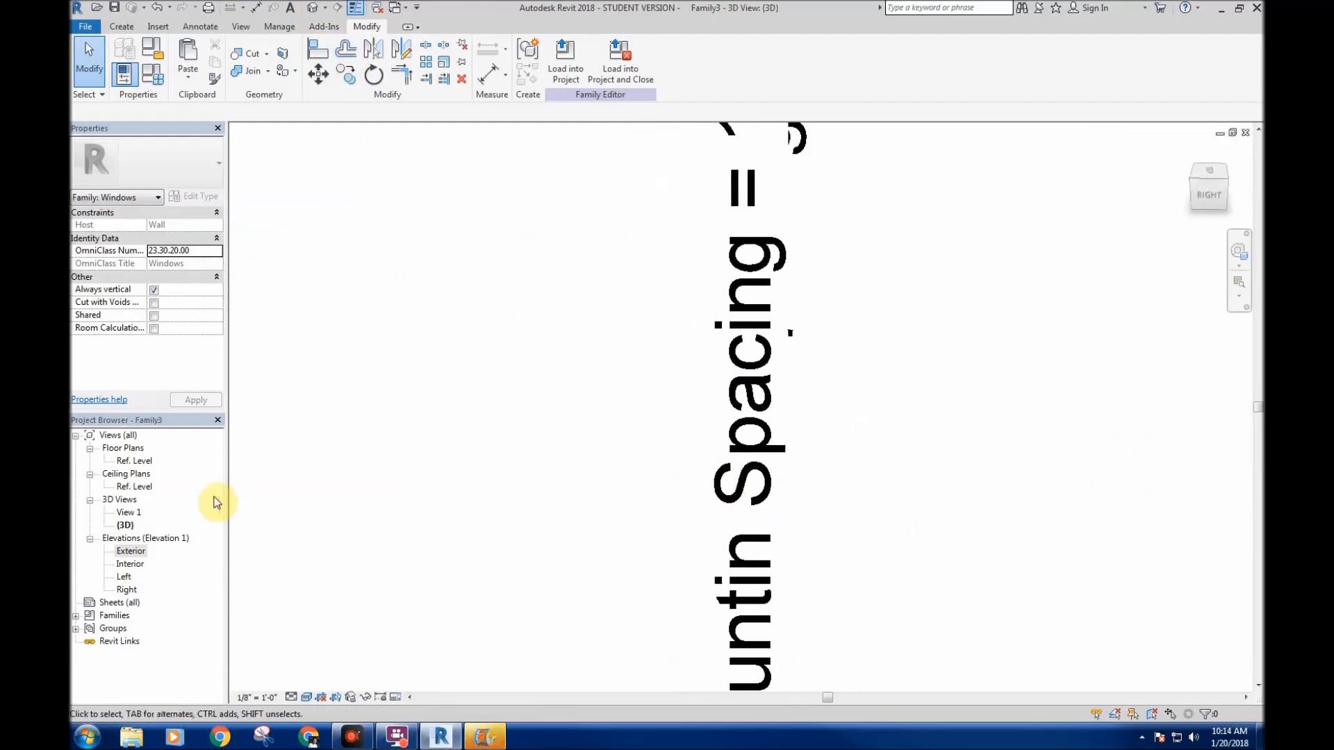
# - Open the Ref. Level floor plan and check the glass extrusion and horizontal muntin group near the end of the window frame
pyautogui.doubleClick(135, 460)
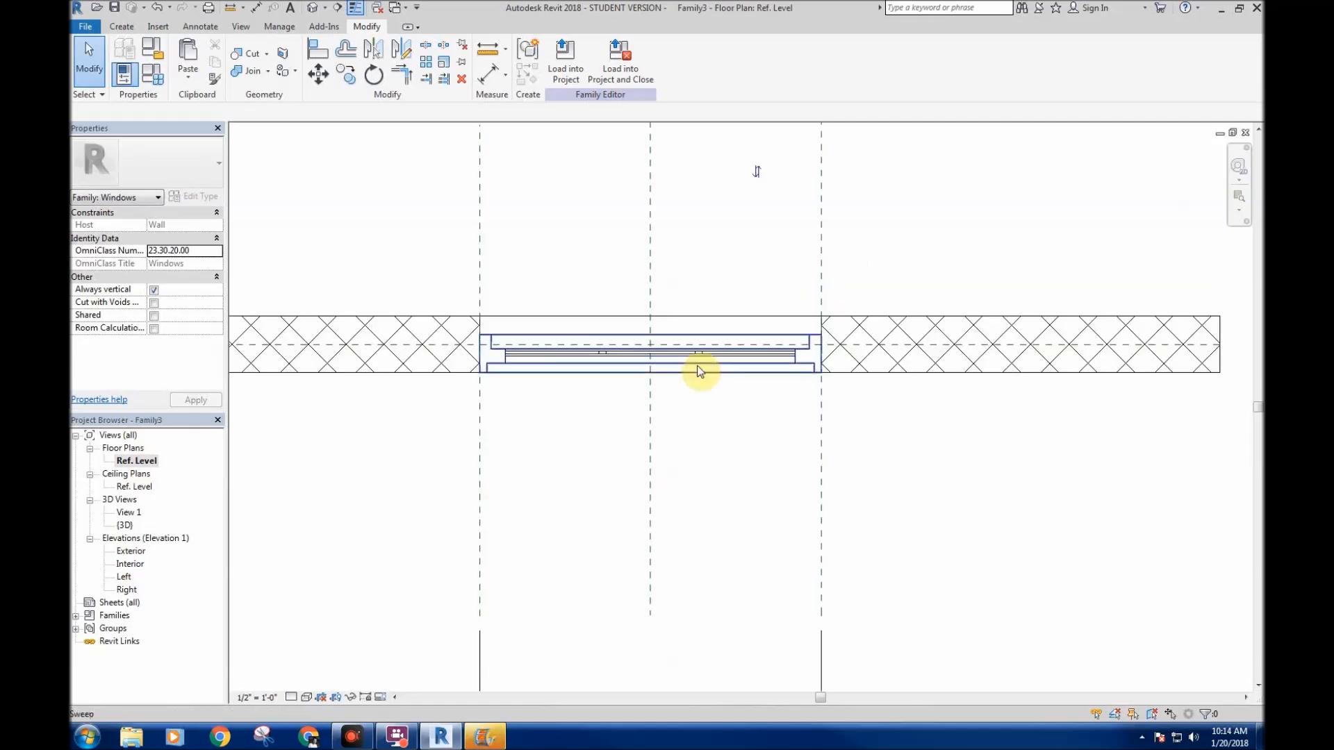
pyautogui.scroll(5, 515, 360)
pyautogui.click(523, 364)
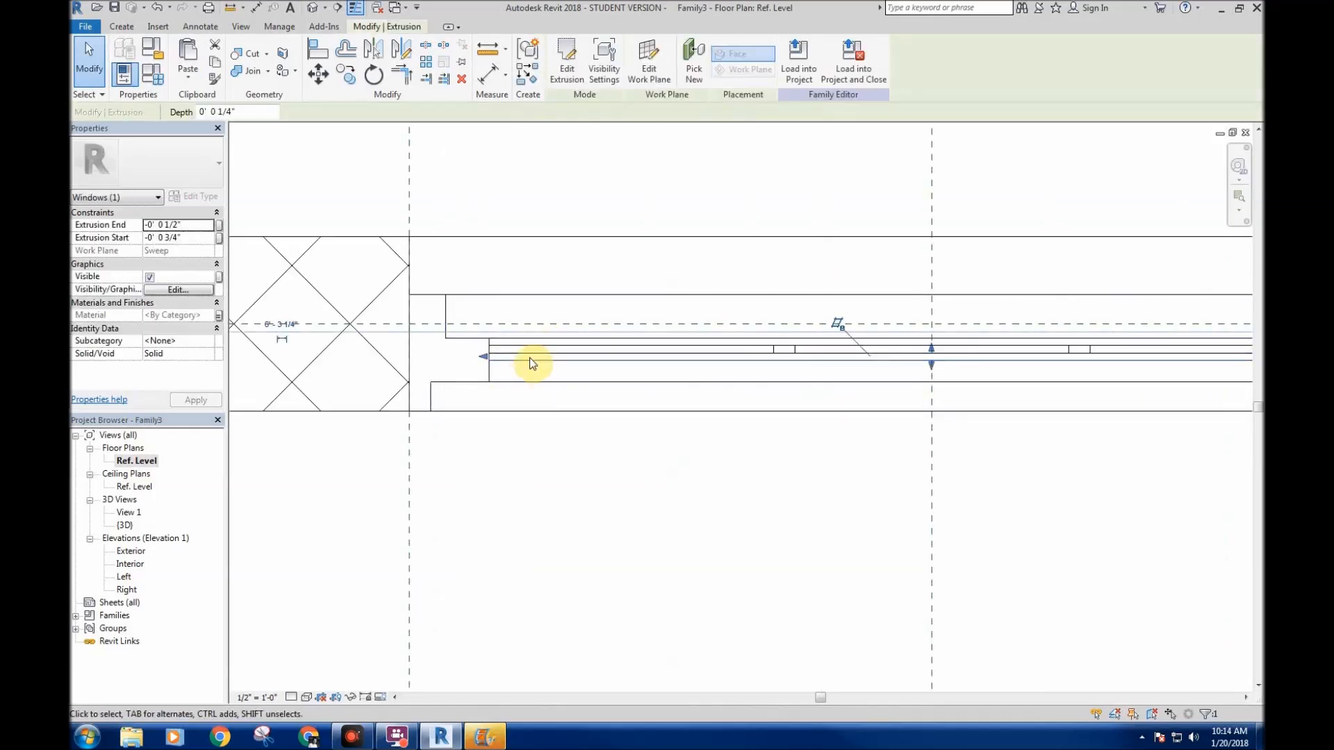
pyautogui.click(512, 352)
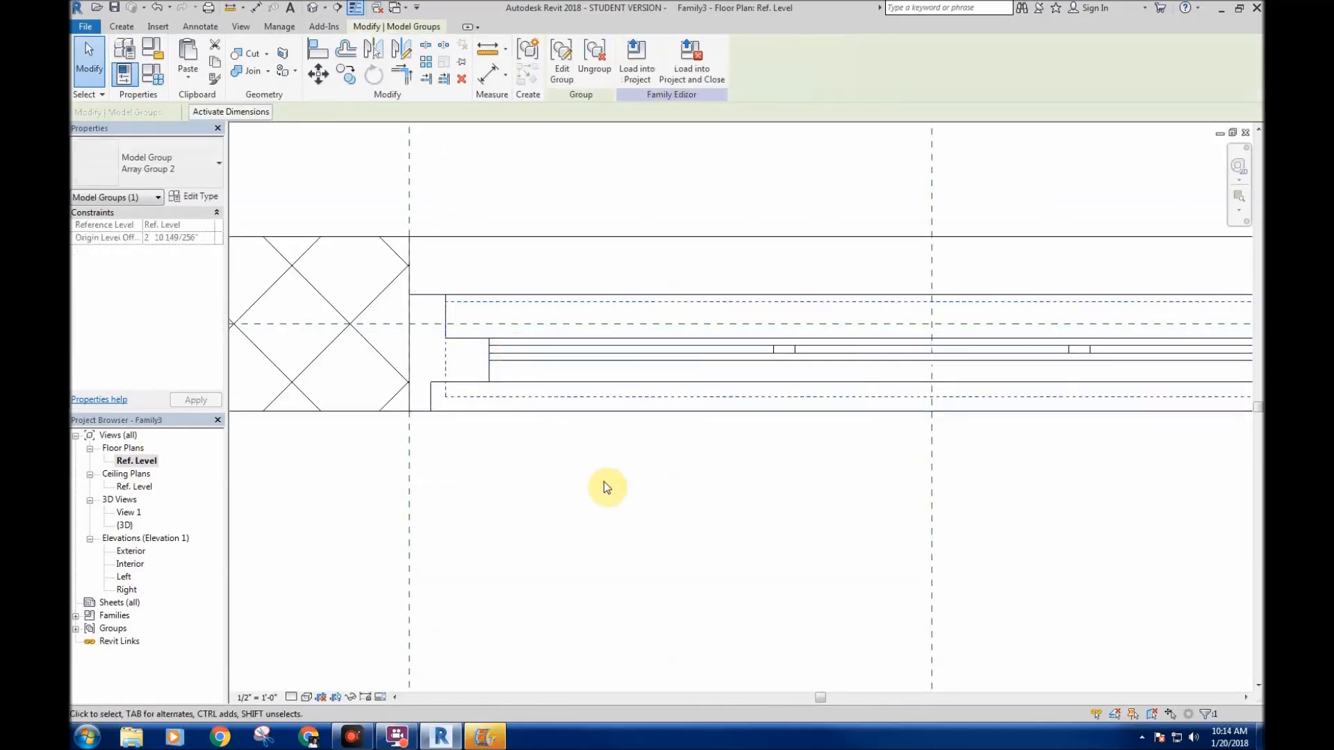
pyautogui.click(613, 503)
# - Test the Wall Inset parameter at 1 inch, check the horizontal muntin group against the frame, and undo the change
pyautogui.click(157, 80)
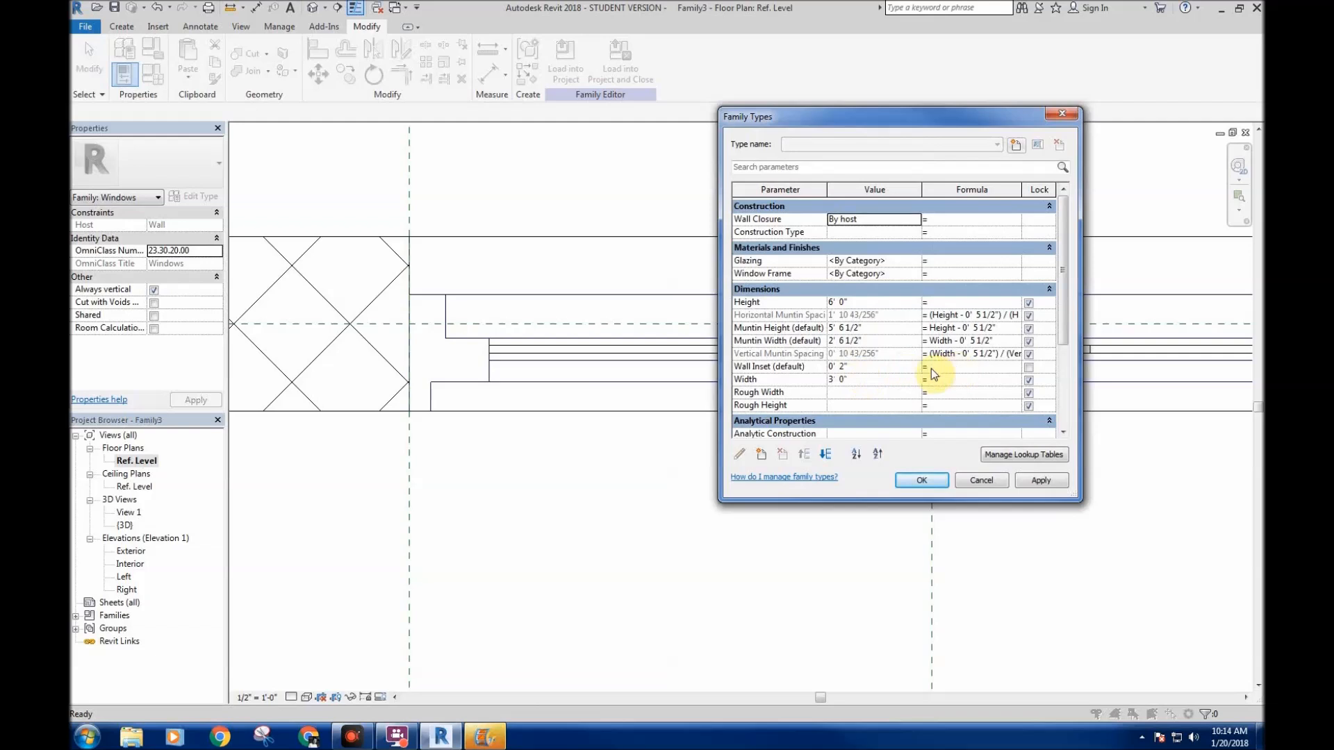
pyautogui.click(843, 367)
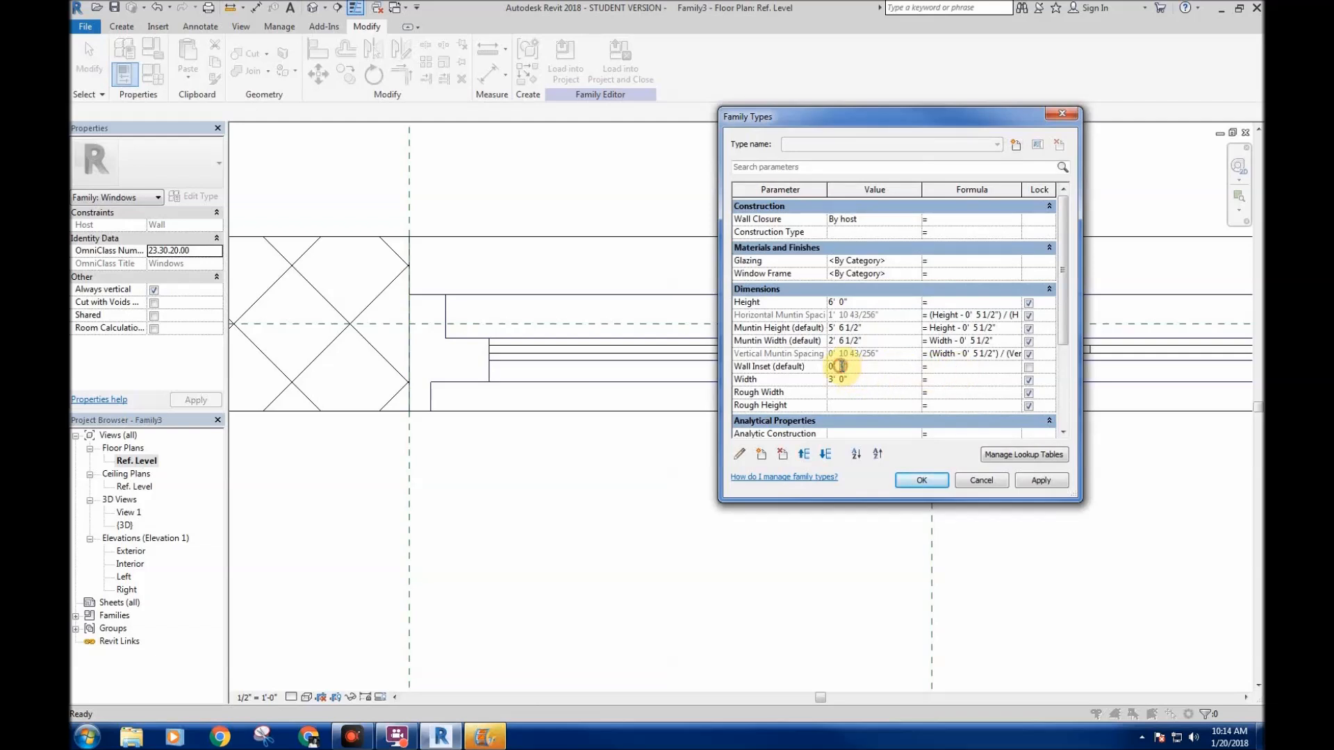
pyautogui.write('1')
pyautogui.click(1033, 482)
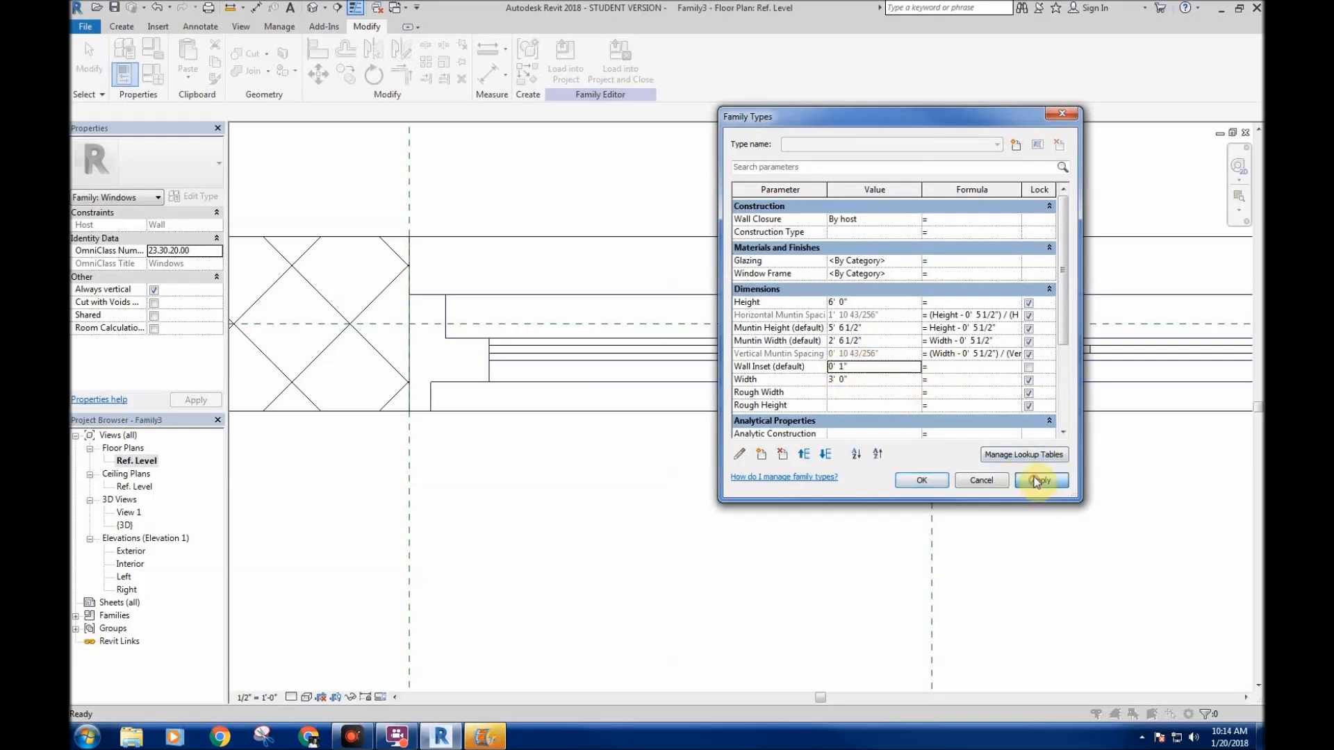
pyautogui.click(914, 482)
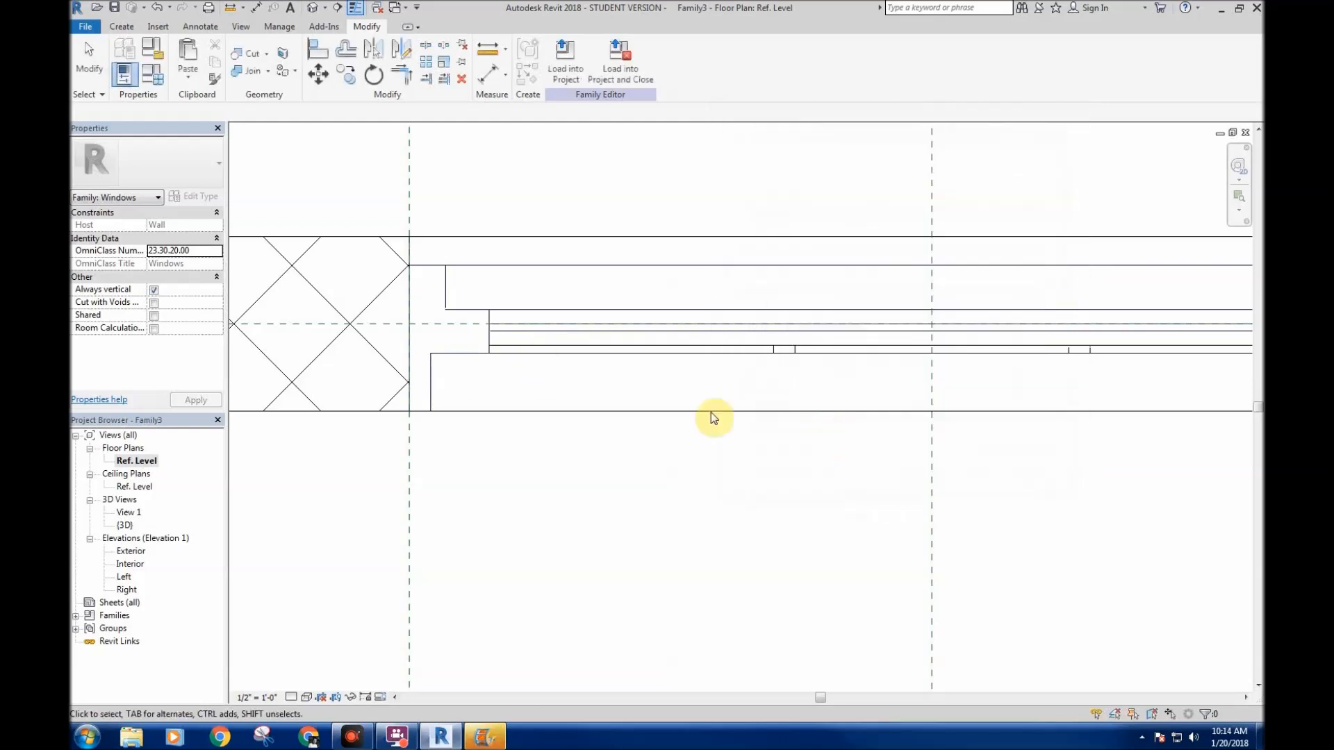
pyautogui.click(546, 349)
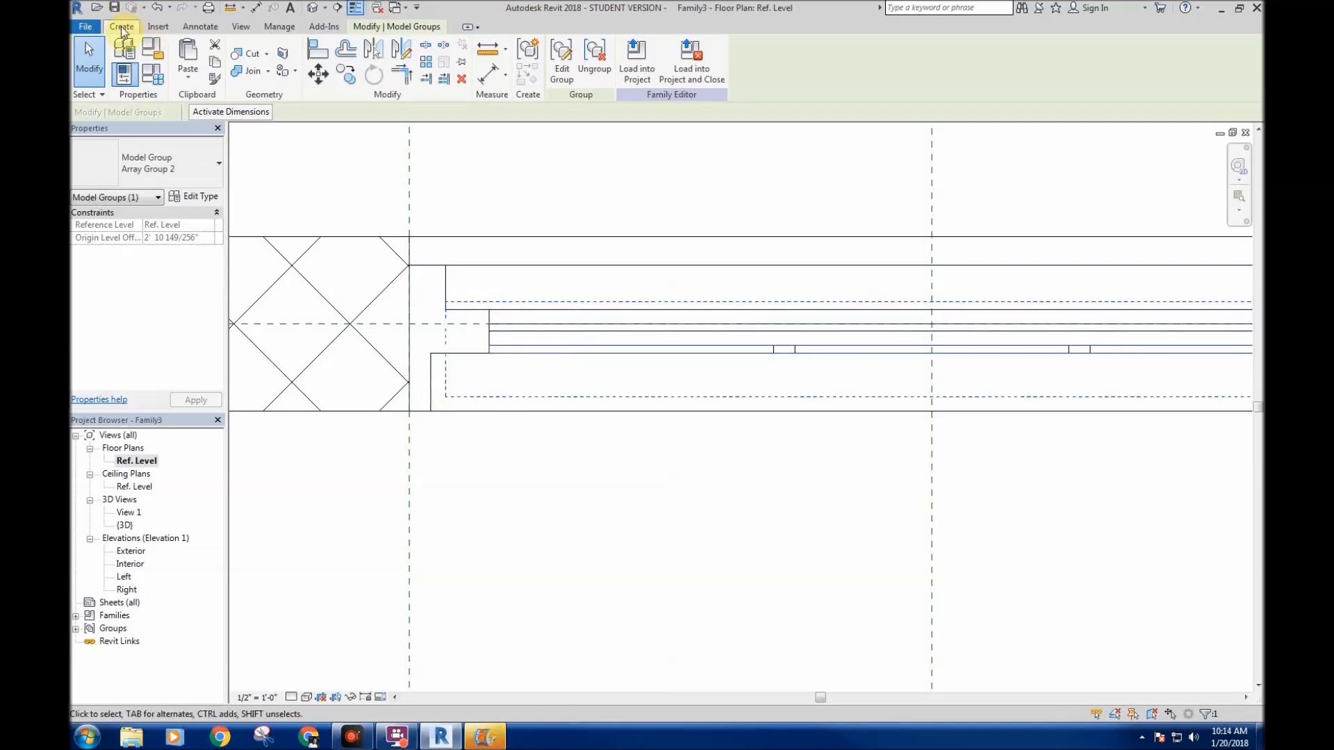
pyautogui.click(158, 12)
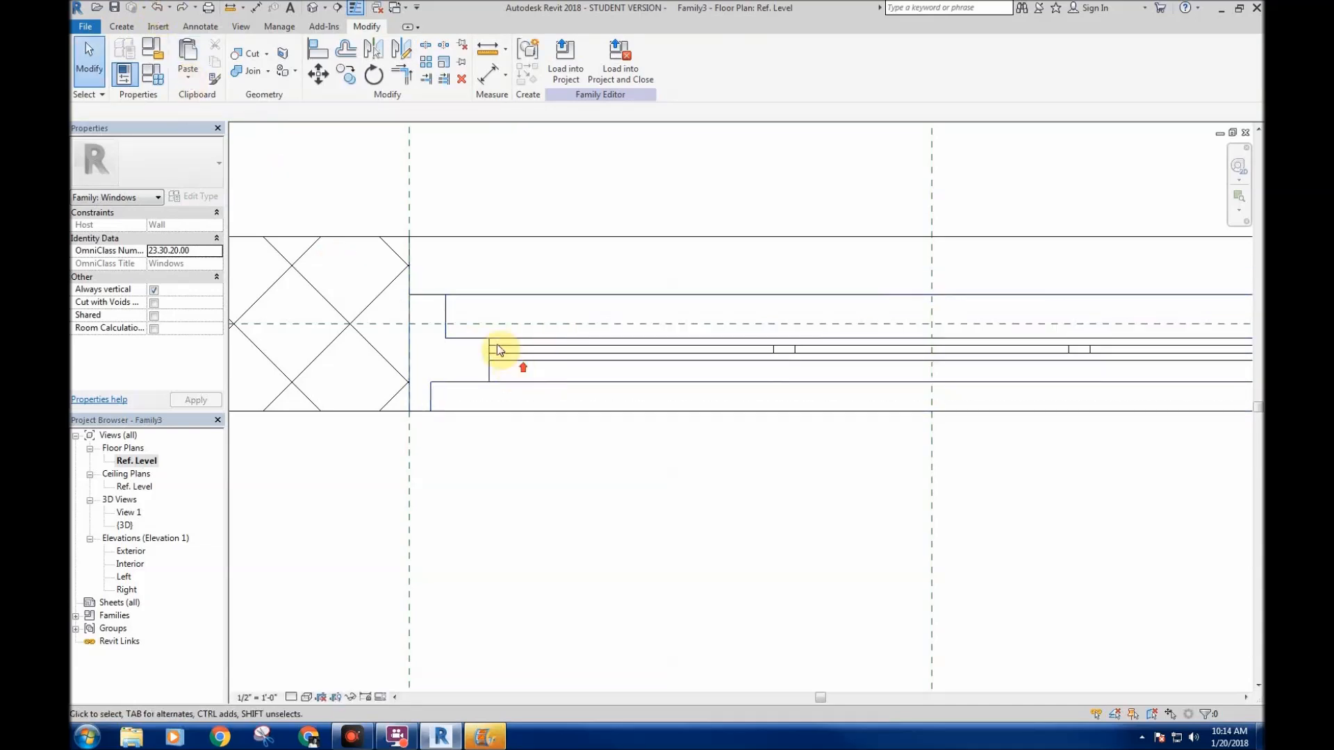
# - Edit the horizontal muntin array group, place an aligned dimension from the muntin's face to the glass beside the window, and finish the group
pyautogui.scroll(2, 499, 340)
pyautogui.click(519, 330)
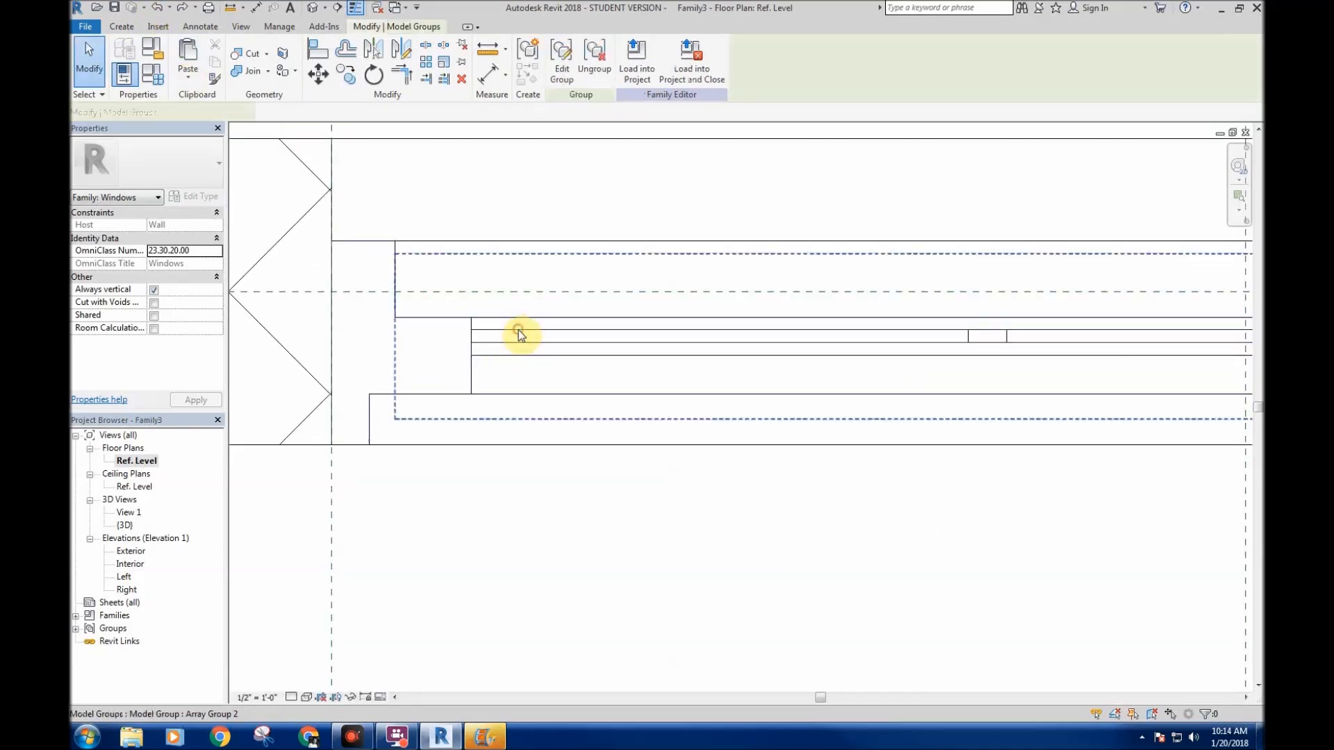
pyautogui.doubleClick(479, 307)
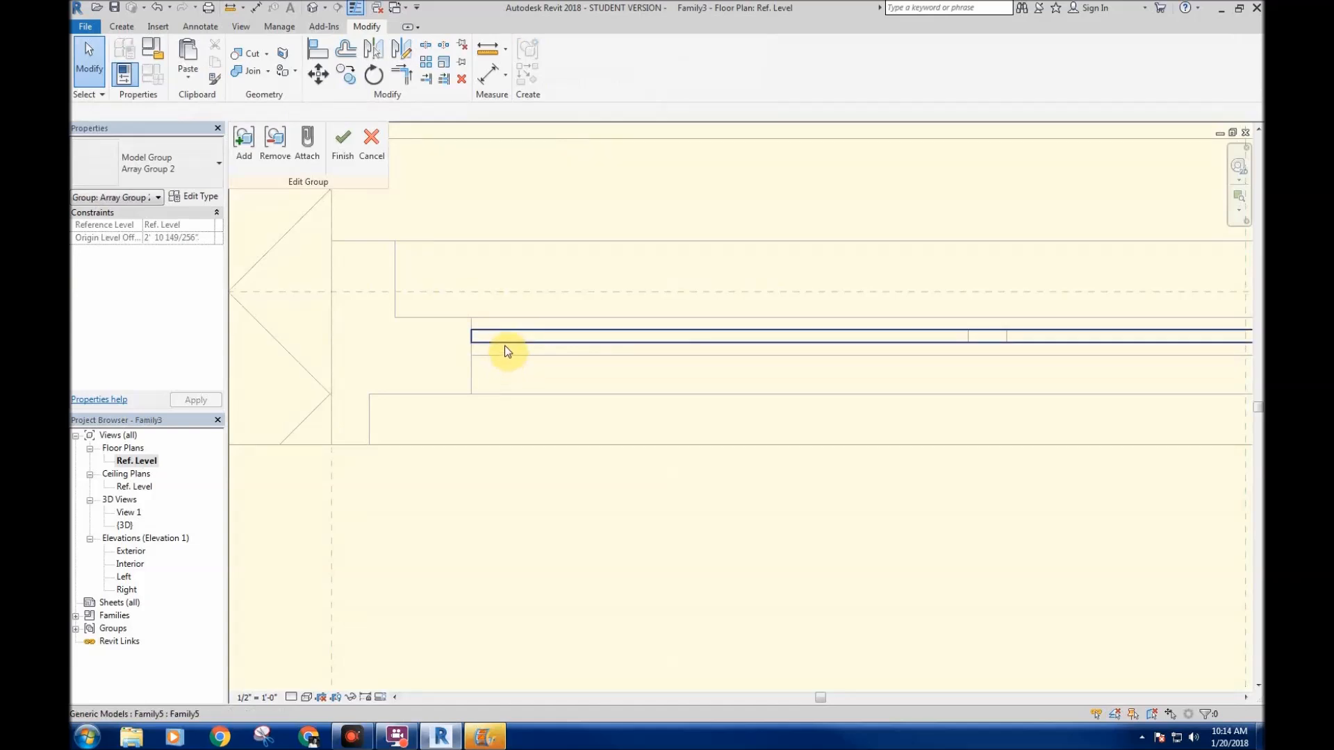
pyautogui.press('d')
pyautogui.press('i')
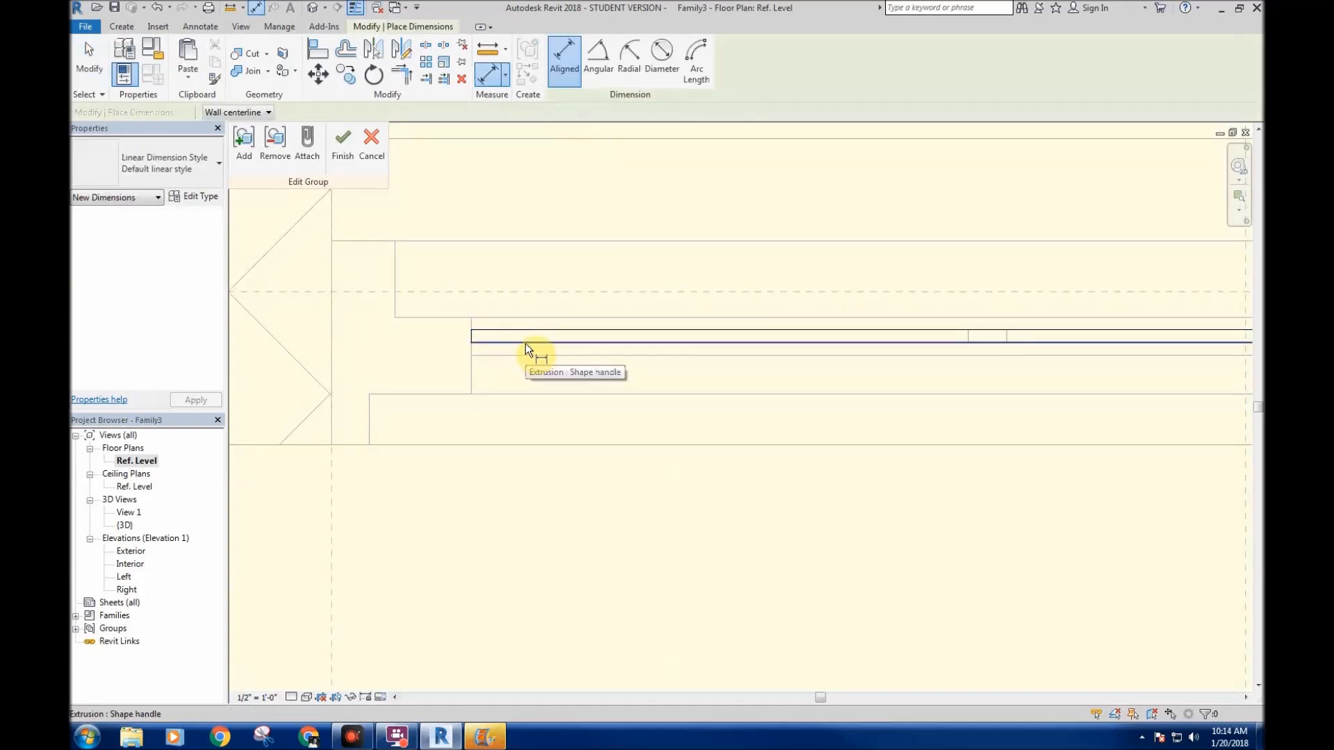
pyautogui.click(525, 343)
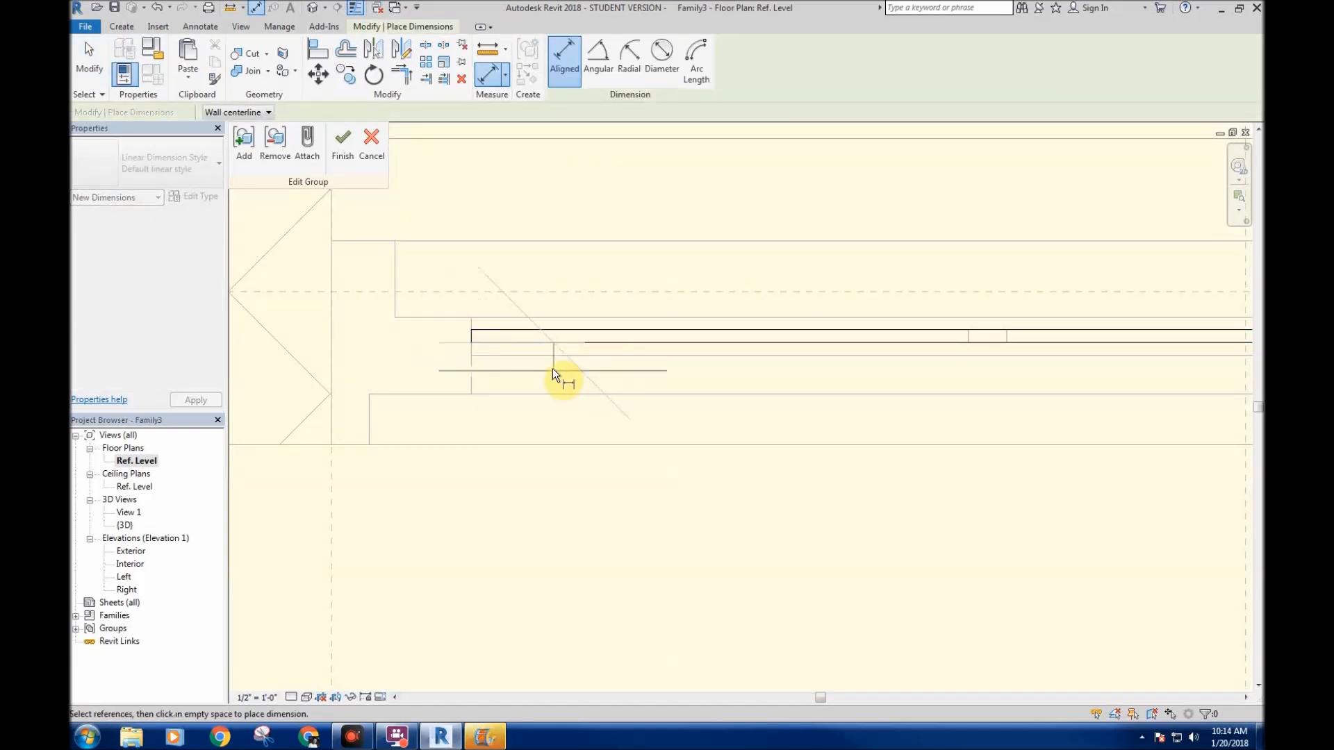
pyautogui.scroll(-4, 547, 354)
pyautogui.click(437, 502)
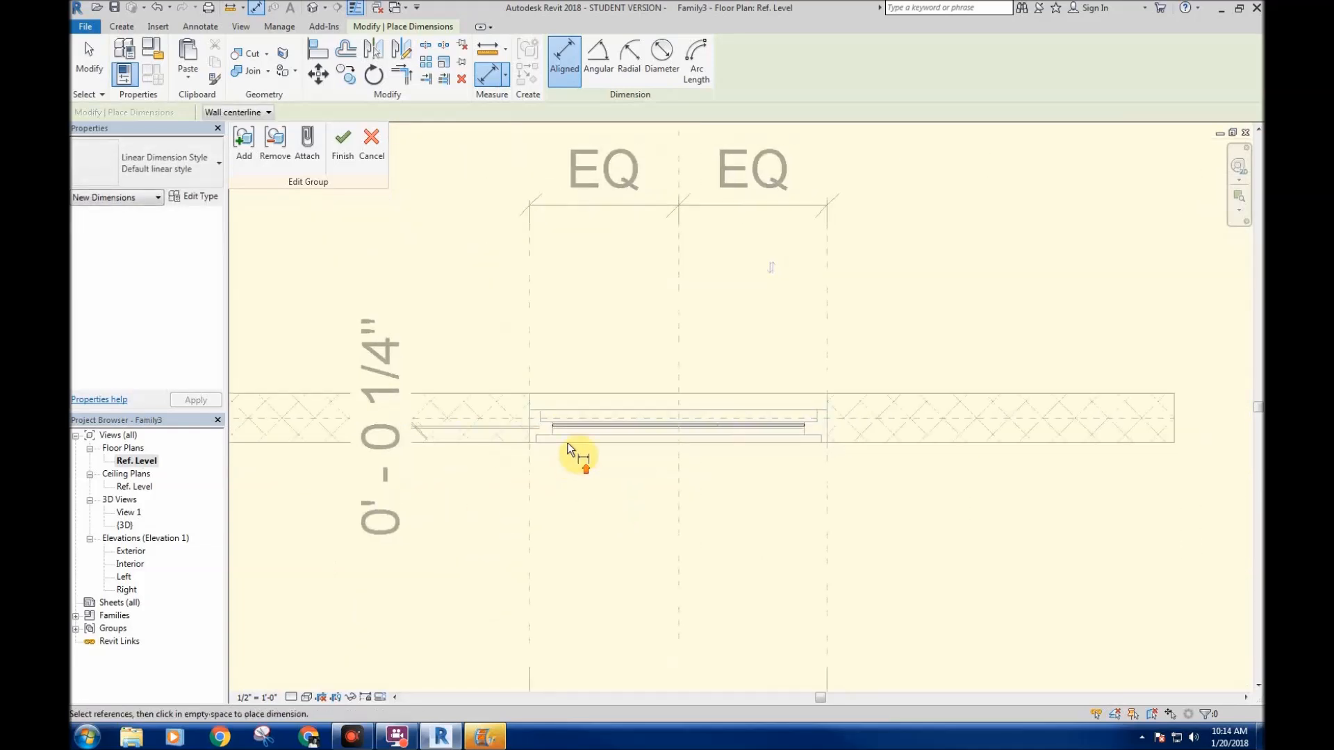
pyautogui.scroll(5, 575, 452)
pyautogui.click(347, 147)
pyautogui.click(588, 176)
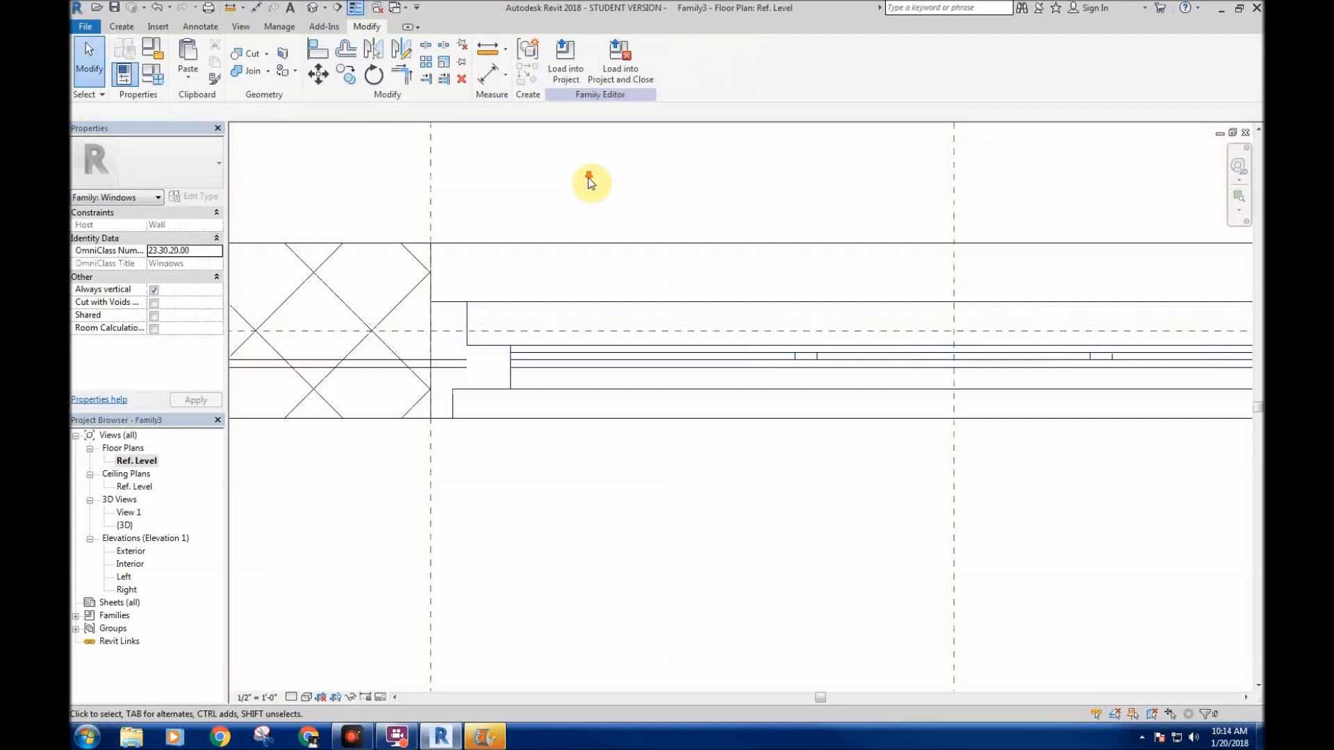
# - Open the vertical muntin array group for editing in the floor plan
pyautogui.scroll(-2, 580, 278)
pyautogui.scroll(3, 715, 315)
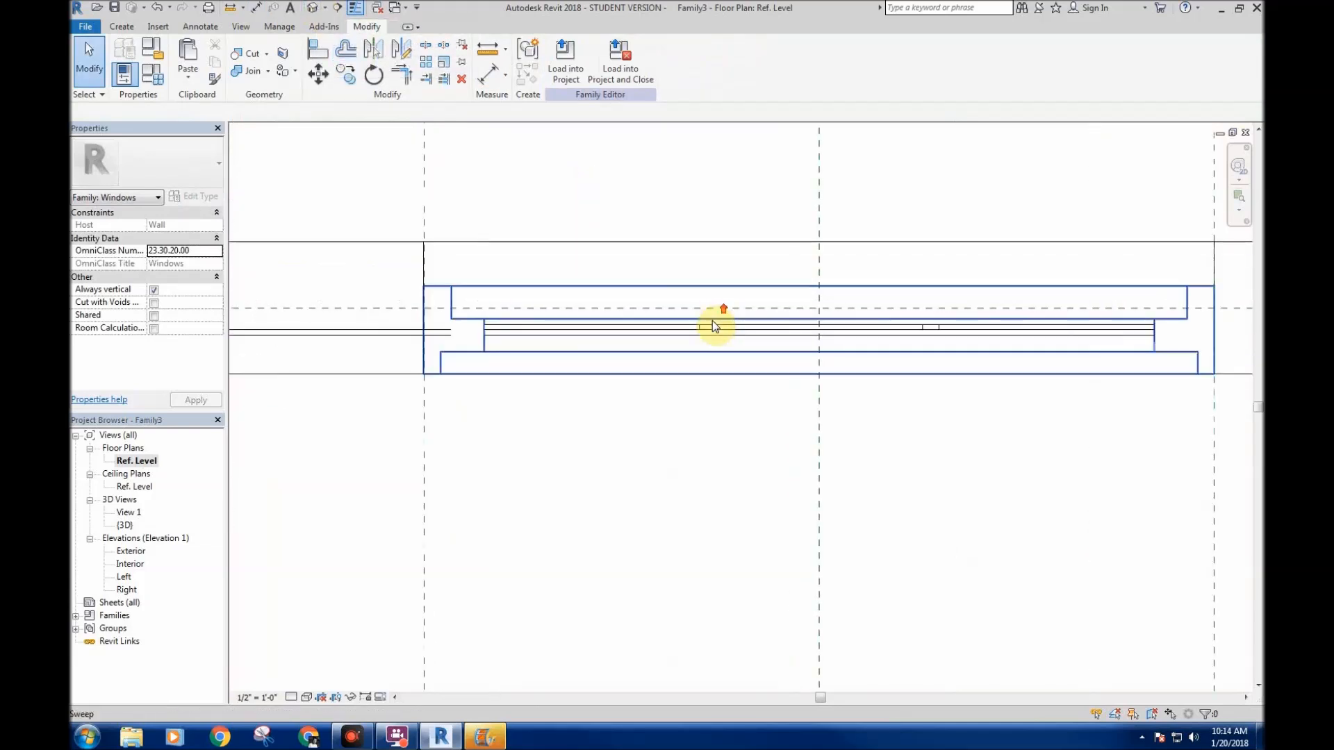
pyautogui.click(686, 371)
pyautogui.click(560, 69)
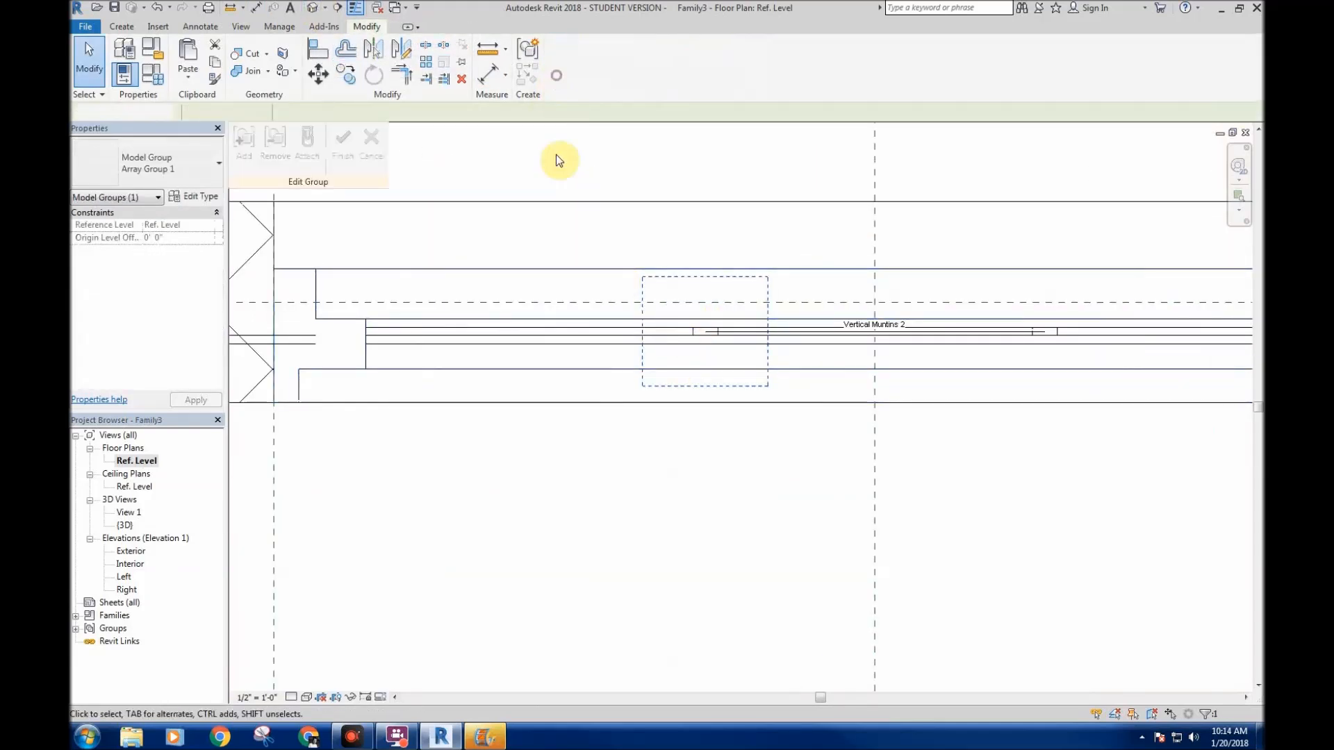
# - Add an aligned dimension from the vertical muntin to the glass inside the array group, and finish editing the group
pyautogui.press('d')
pyautogui.press('i')
pyautogui.scroll(2, 700, 335)
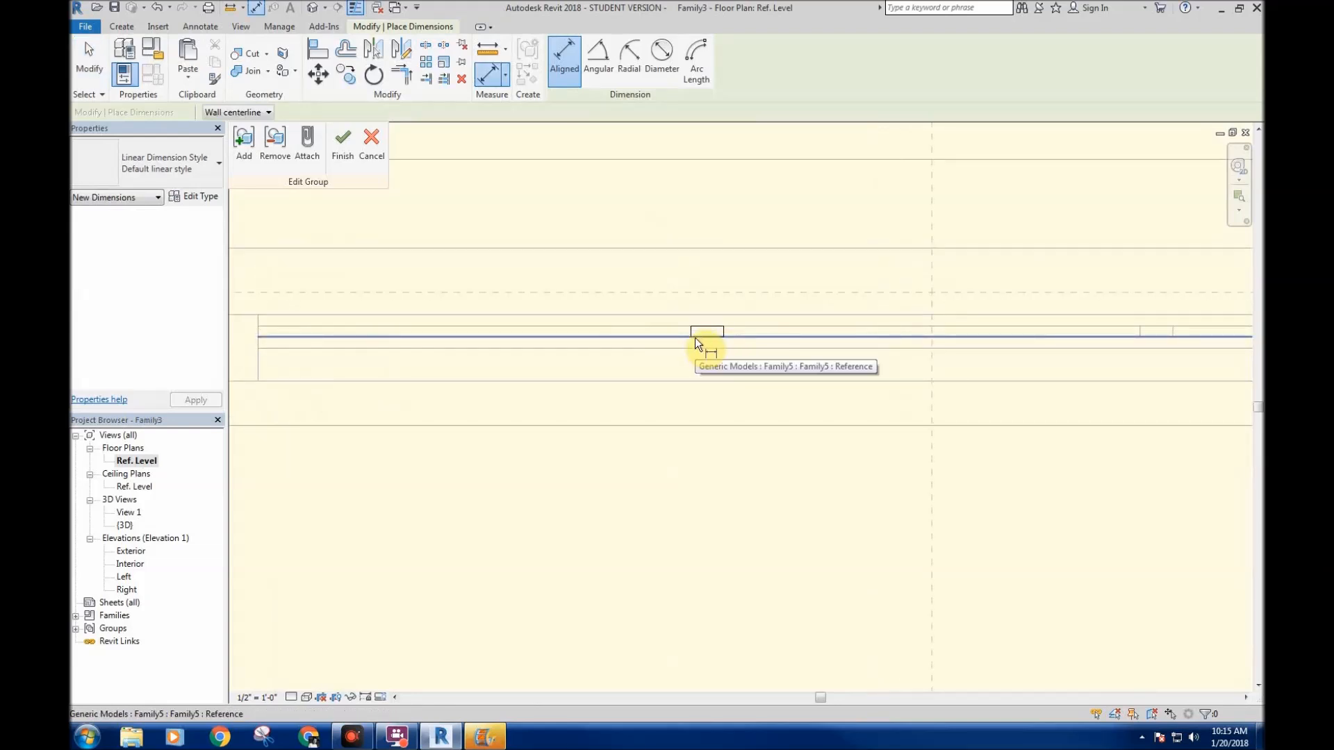
pyautogui.click(694, 338)
pyautogui.click(708, 363)
pyautogui.scroll(-3, 704, 395)
pyautogui.click(602, 506)
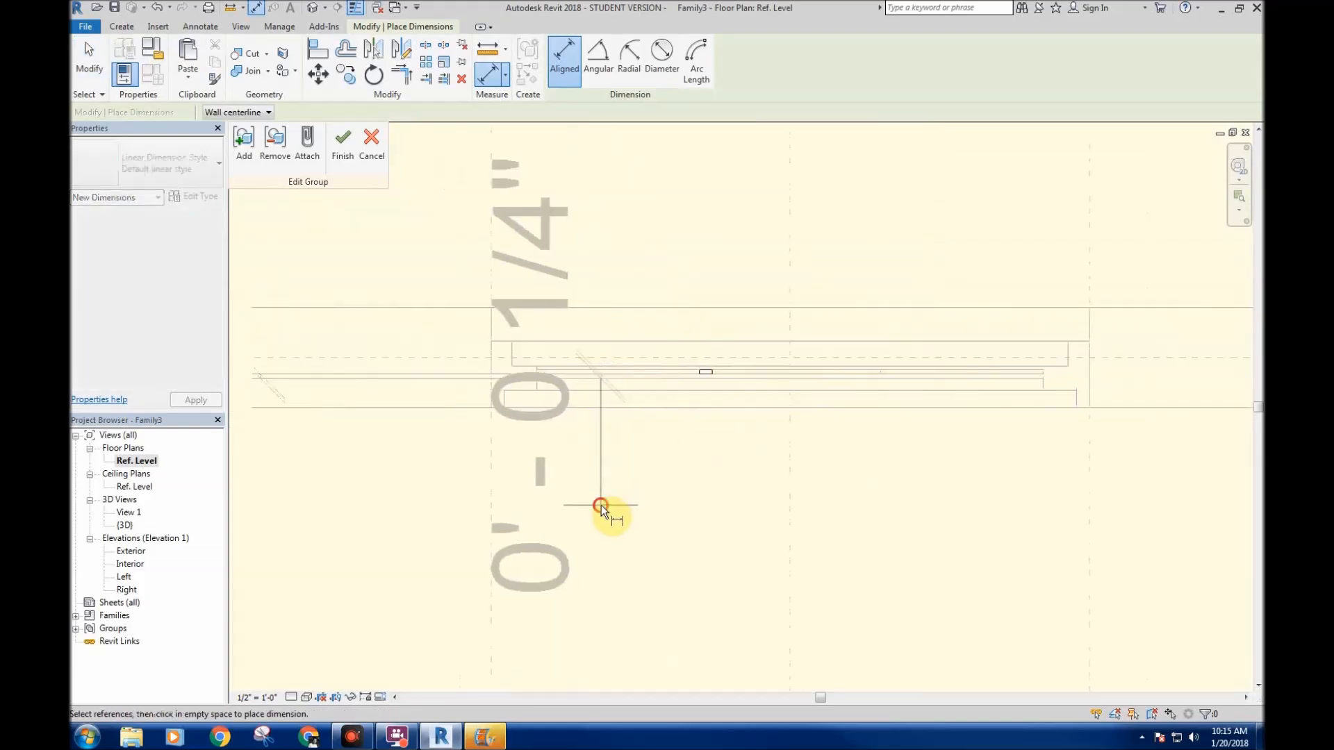
pyautogui.click(687, 377)
pyautogui.press('Escape')
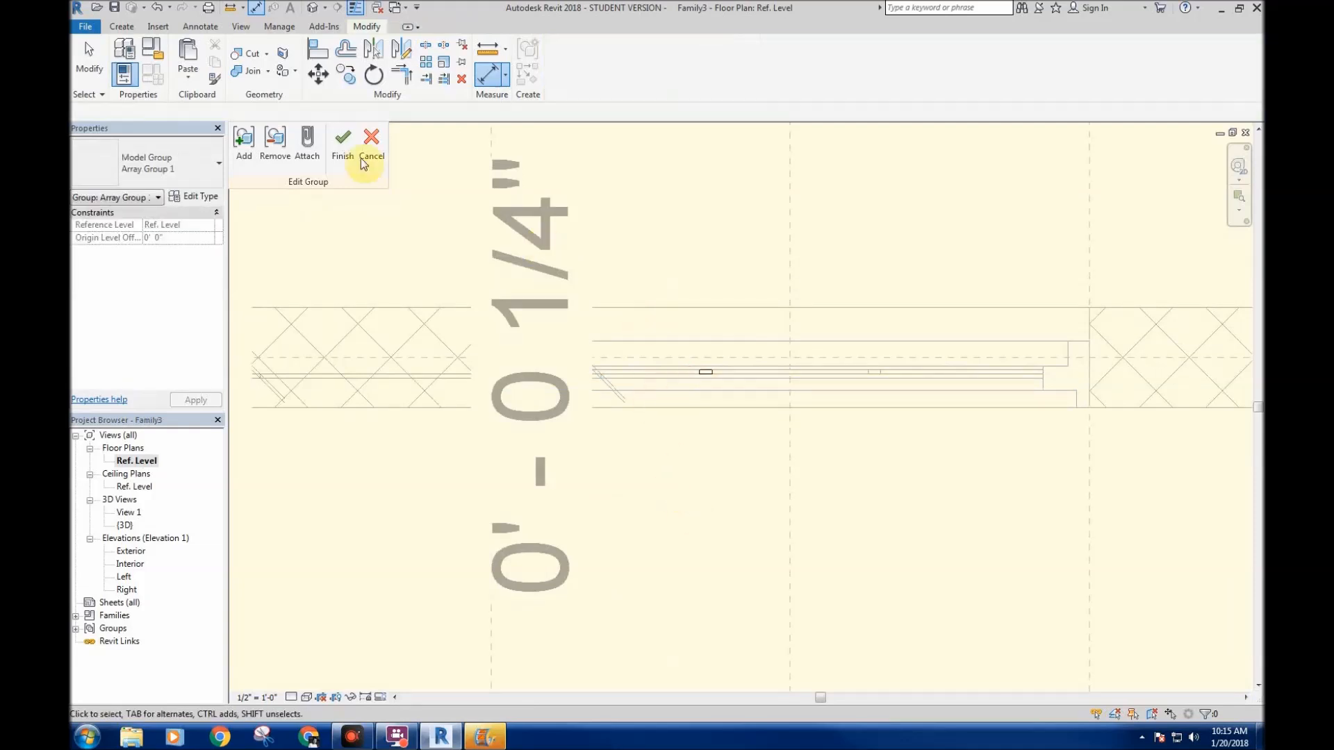
pyautogui.click(342, 146)
pyautogui.moveTo(650, 240); pyautogui.dragTo(612, 275, button='middle')
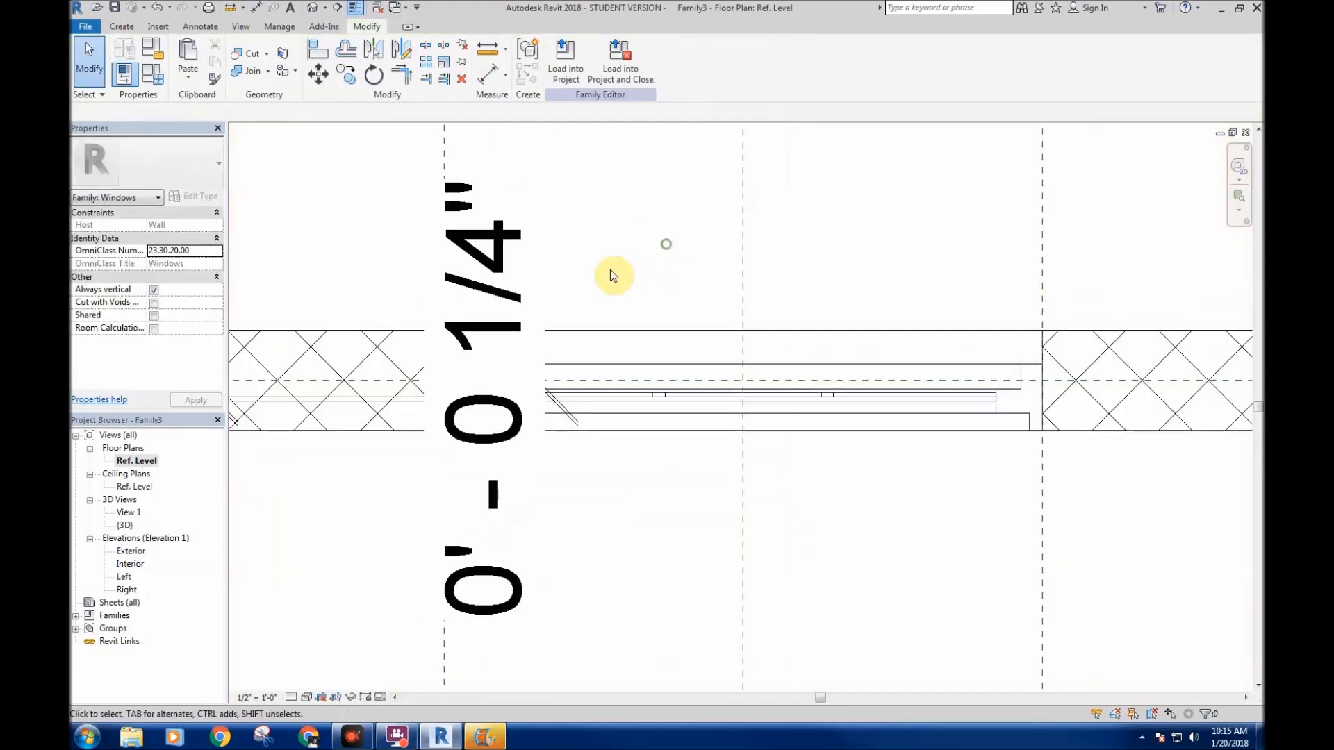
# - In the default 3D view, move the Horizontal Muntin Spacing dimensions sideways, clear of the window and wall
pyautogui.click(310, 8)
pyautogui.keyDown('shift'); pyautogui.moveTo(714, 452); pyautogui.dragTo(881, 423, button='middle'); pyautogui.keyUp('shift')
pyautogui.scroll(3, 814, 446)
pyautogui.scroll(1, 814, 445)
pyautogui.rightClick(825, 535)
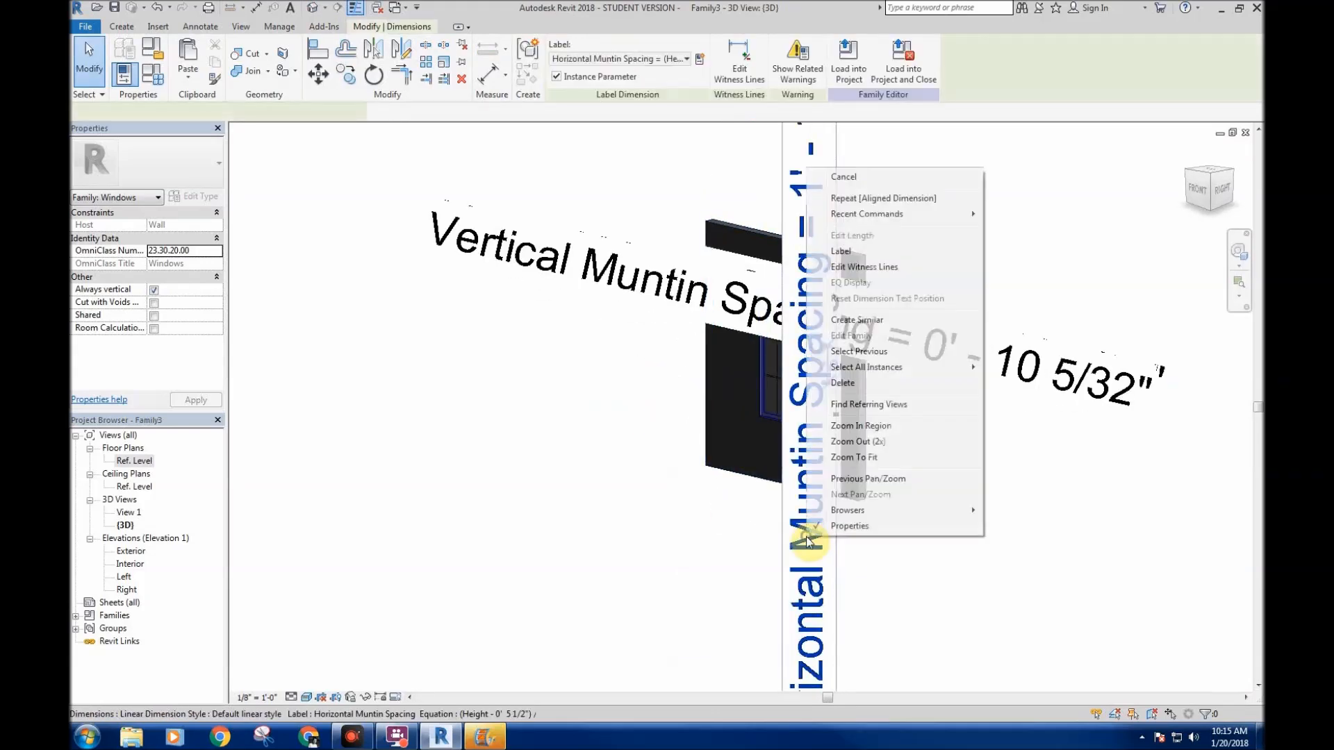
pyautogui.click(800, 568)
pyautogui.scroll(-3, 819, 558)
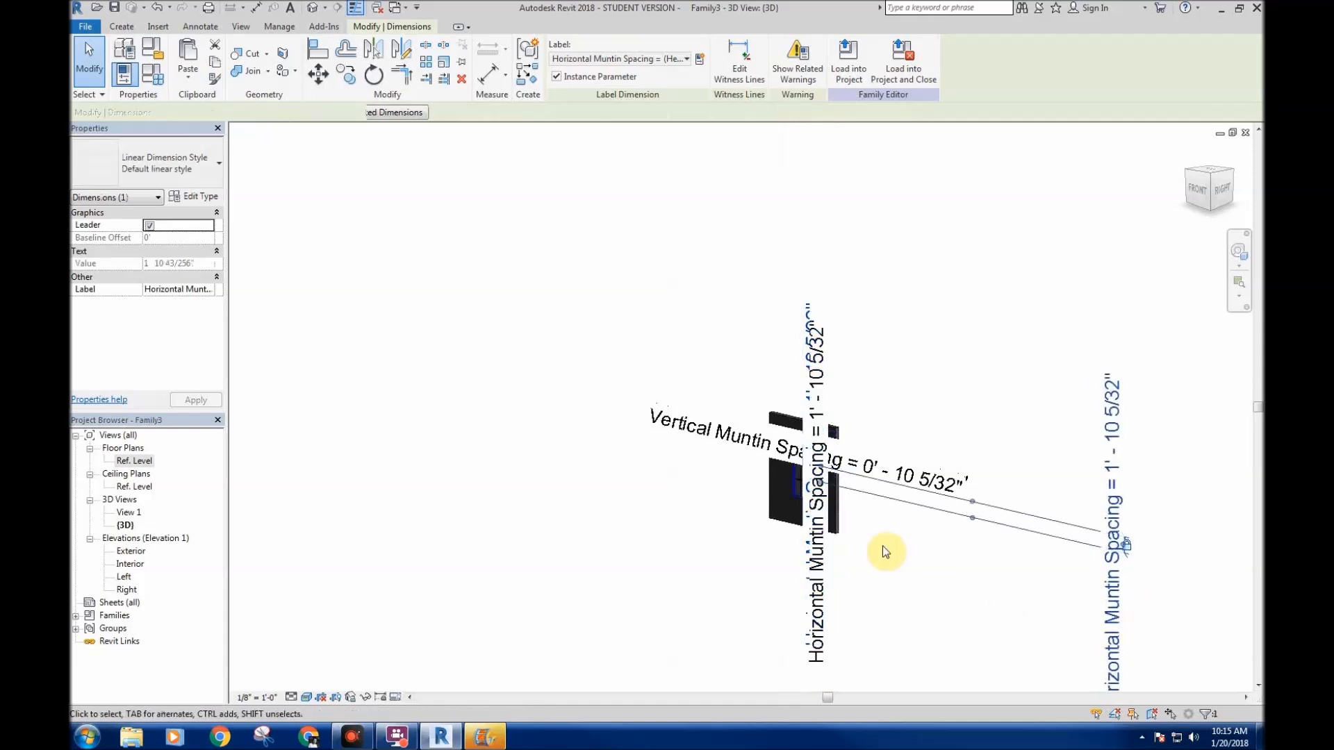
pyautogui.moveTo(809, 564); pyautogui.dragTo(774, 568)
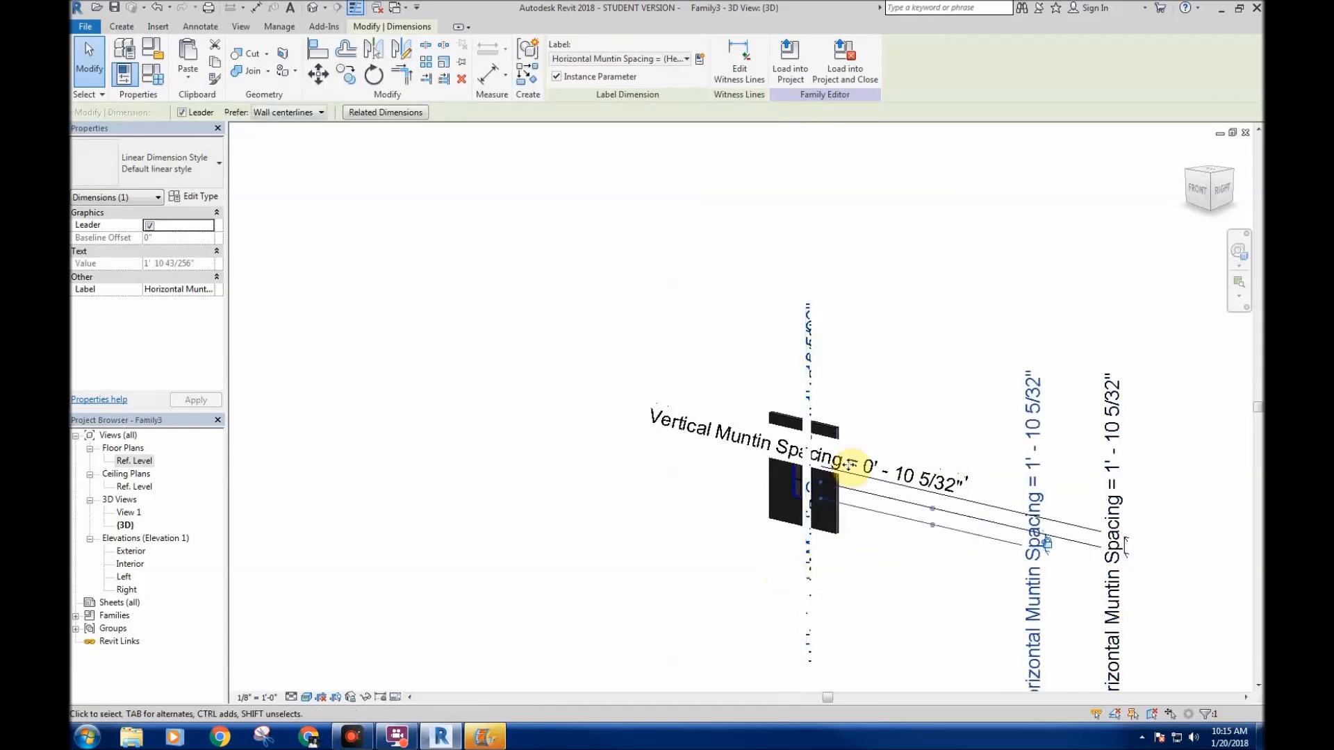
# - Move the Vertical Muntin Spacing dimension up above the window so the muntins are unobstructed
pyautogui.click(882, 462)
pyautogui.moveTo(883, 463); pyautogui.dragTo(873, 322)
pyautogui.click(799, 622)
pyautogui.scroll(8, 810, 459)
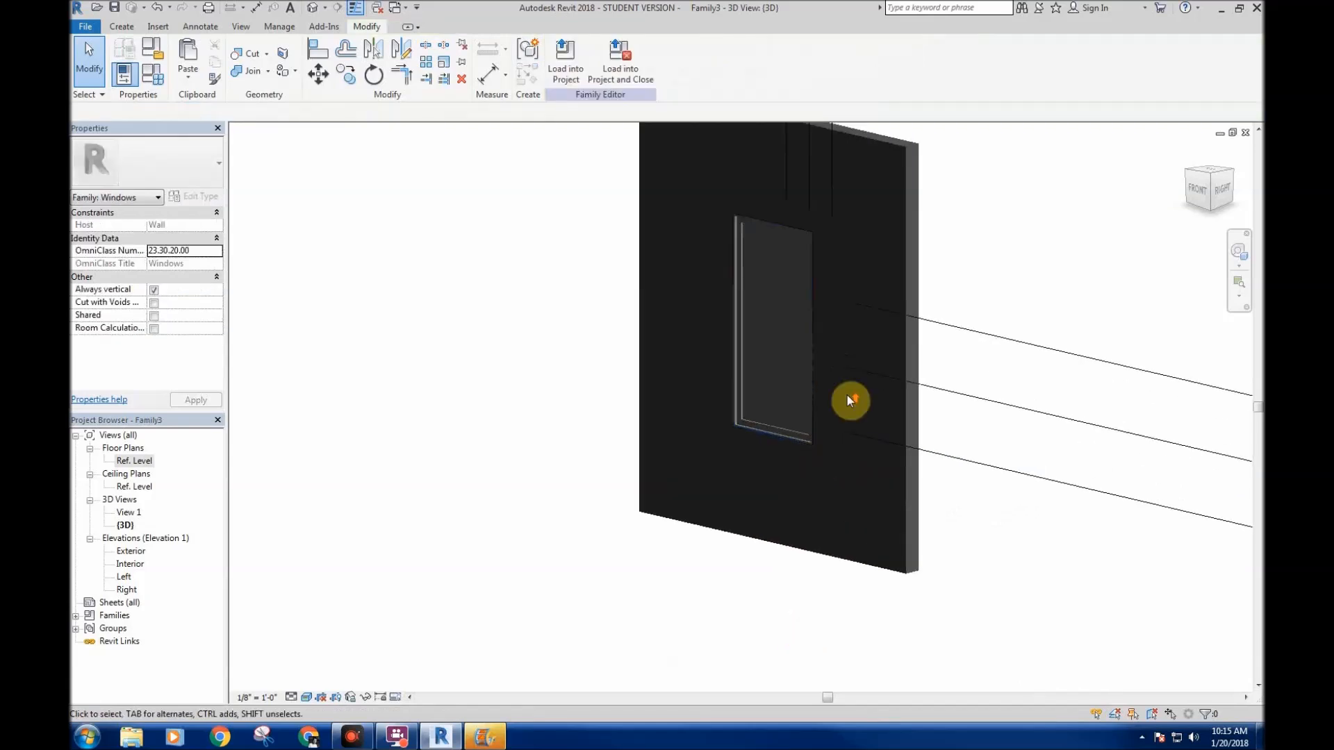
pyautogui.keyDown('shift'); pyautogui.moveTo(1010, 443); pyautogui.dragTo(920, 355, button='middle'); pyautogui.keyUp('shift')
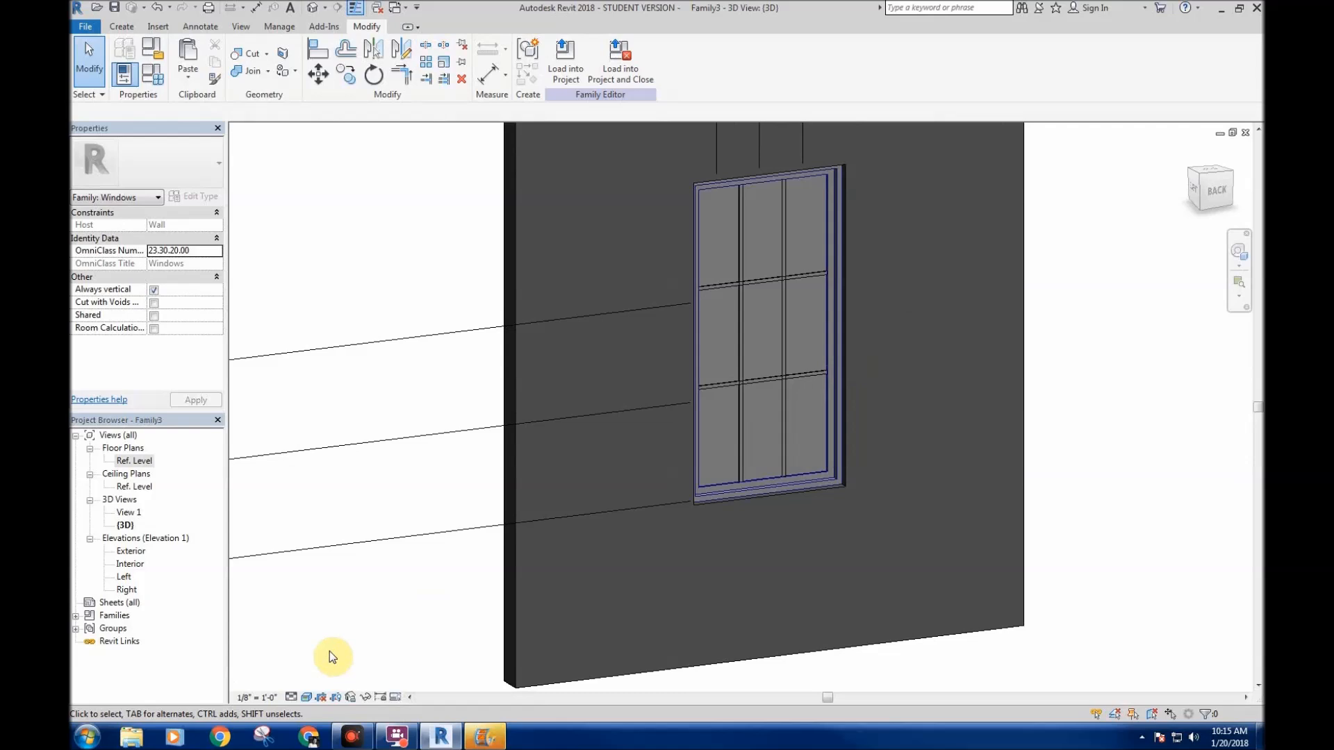
# - Change the Wall Inset value in the family types and apply it to the window
pyautogui.click(153, 75)
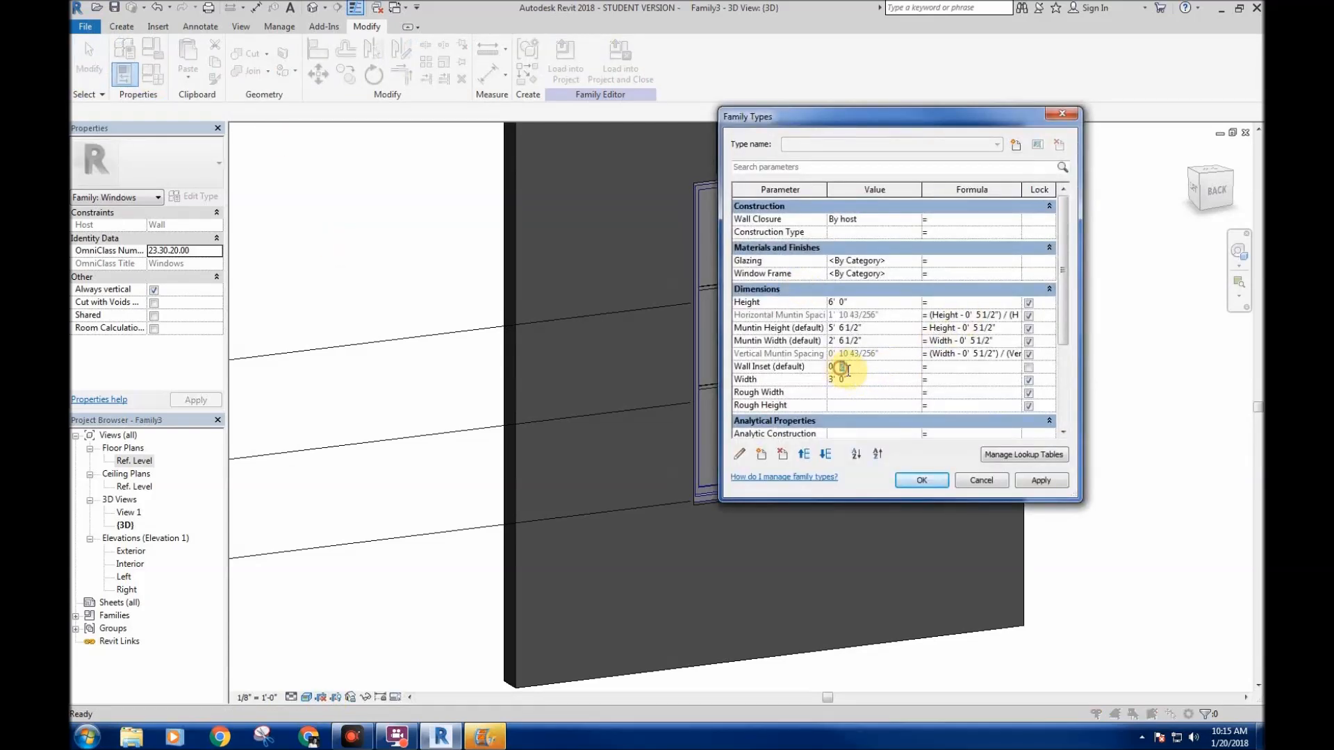
pyautogui.click(1034, 480)
pyautogui.click(912, 480)
pyautogui.moveTo(967, 427); pyautogui.dragTo(1008, 434, button='middle')
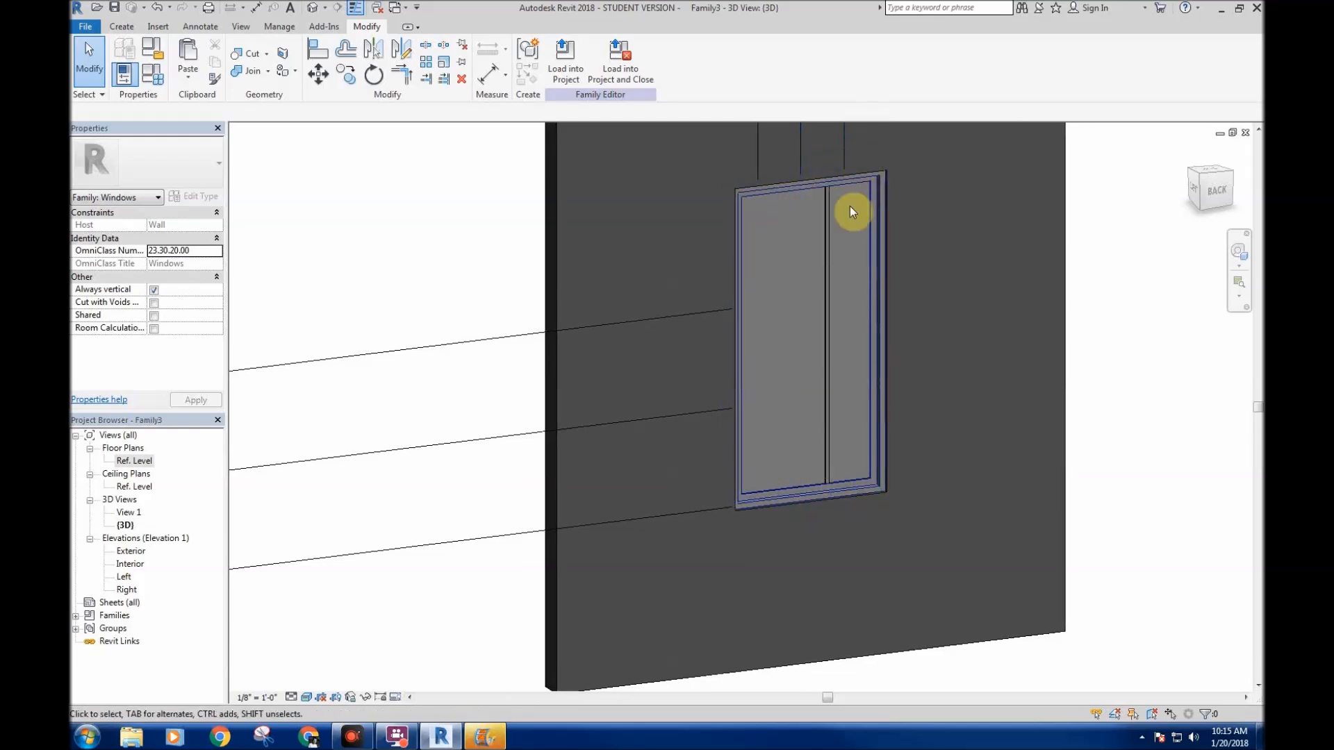
# - Examine in 3D how the vertical and horizontal muntin groups sit in the inset window frame
pyautogui.keyDown('shift'); pyautogui.moveTo(628, 336); pyautogui.dragTo(961, 366, button='middle'); pyautogui.keyUp('shift')
pyautogui.scroll(5, 831, 297)
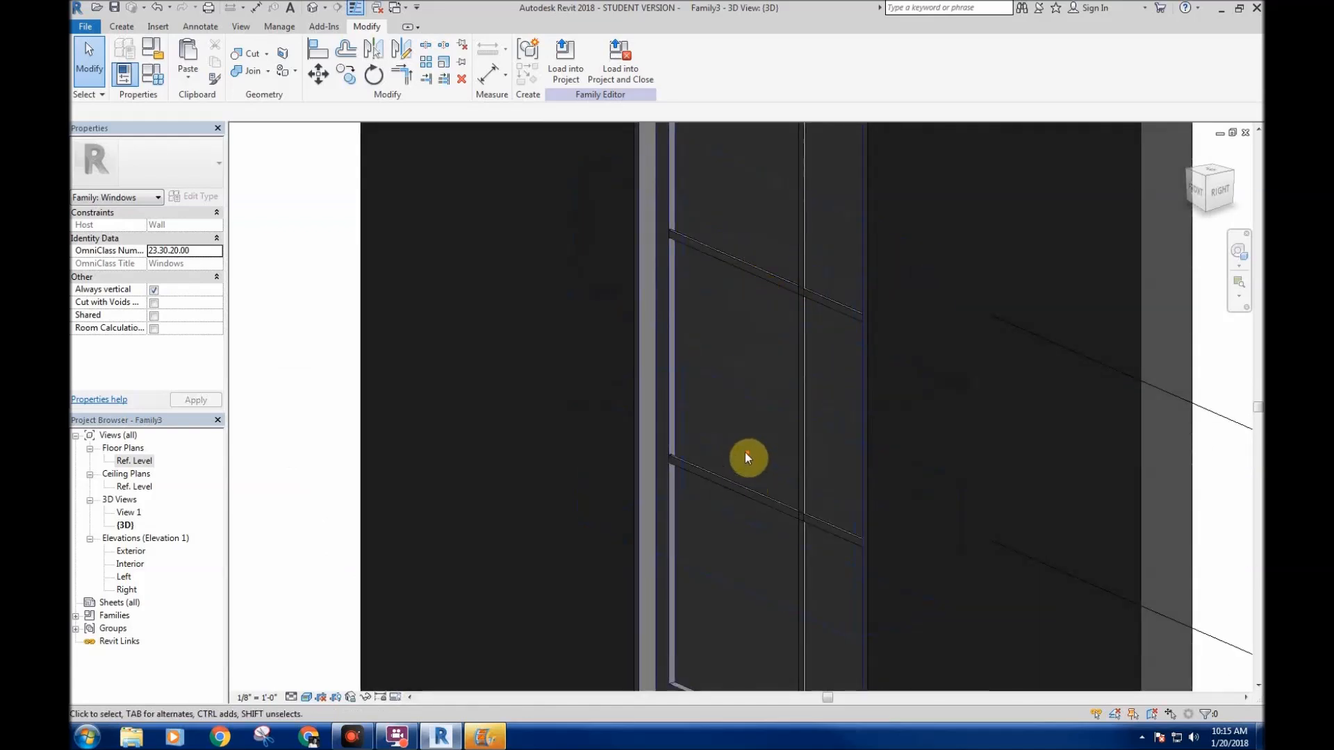
pyautogui.scroll(-4, 744, 452)
pyautogui.click(778, 317)
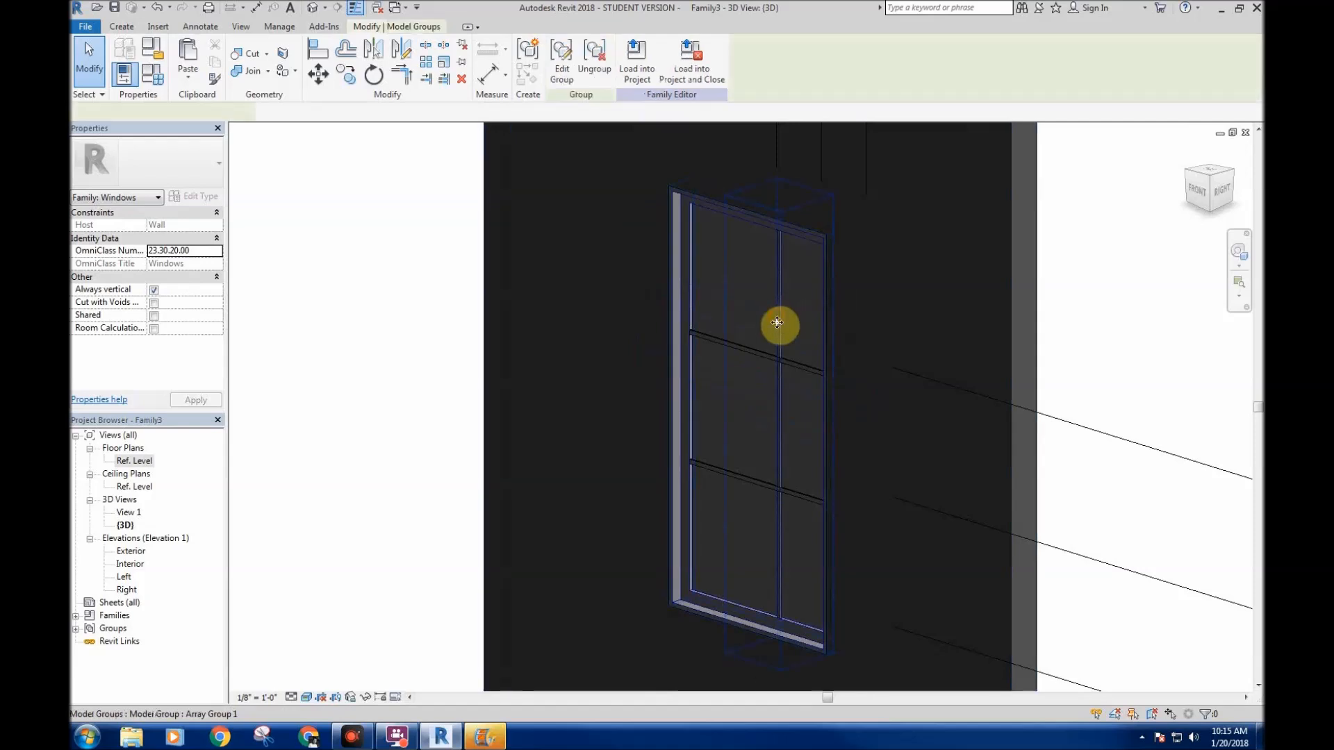
pyautogui.click(712, 336)
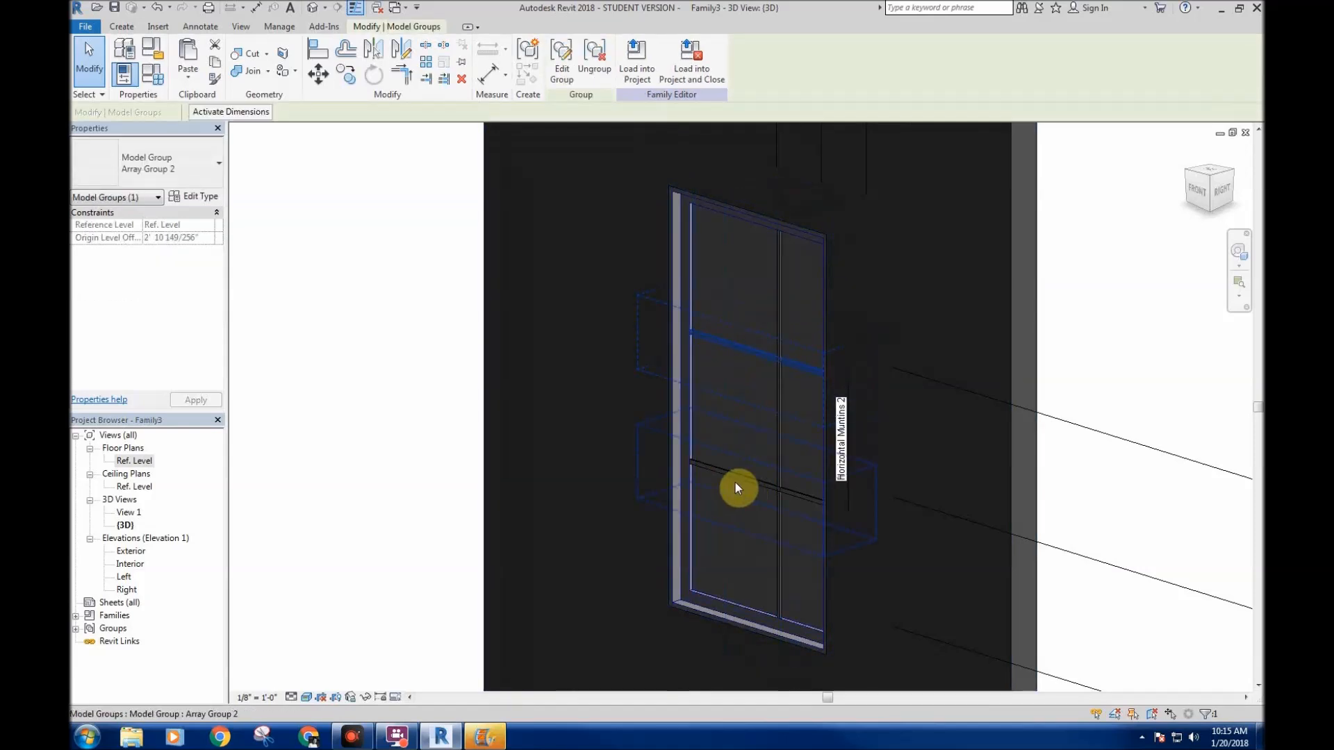
pyautogui.keyDown('shift'); pyautogui.moveTo(887, 503); pyautogui.dragTo(799, 495, button='middle'); pyautogui.keyUp('shift')
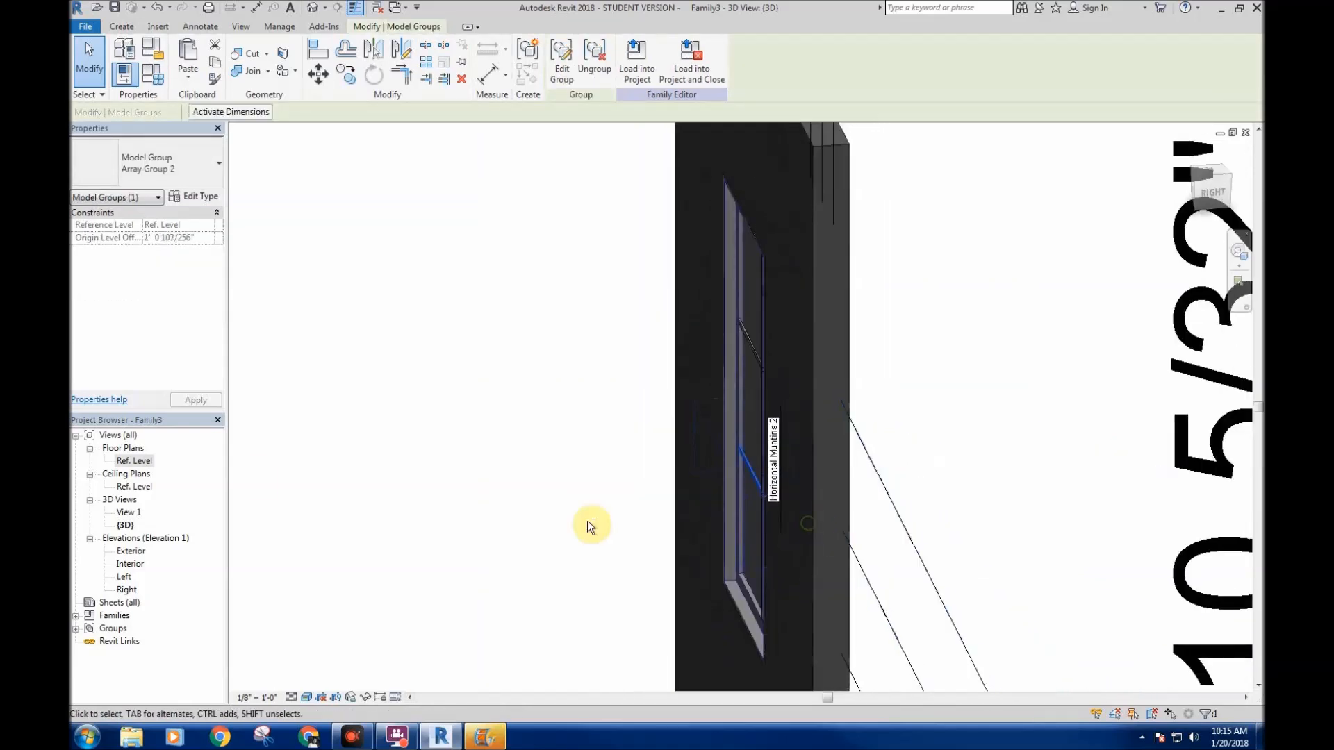
# - Check the vertical muntins against the glass in the Ref. Level floor plan and undo the Wall Inset change
pyautogui.doubleClick(134, 461)
pyautogui.scroll(-4, 608, 364)
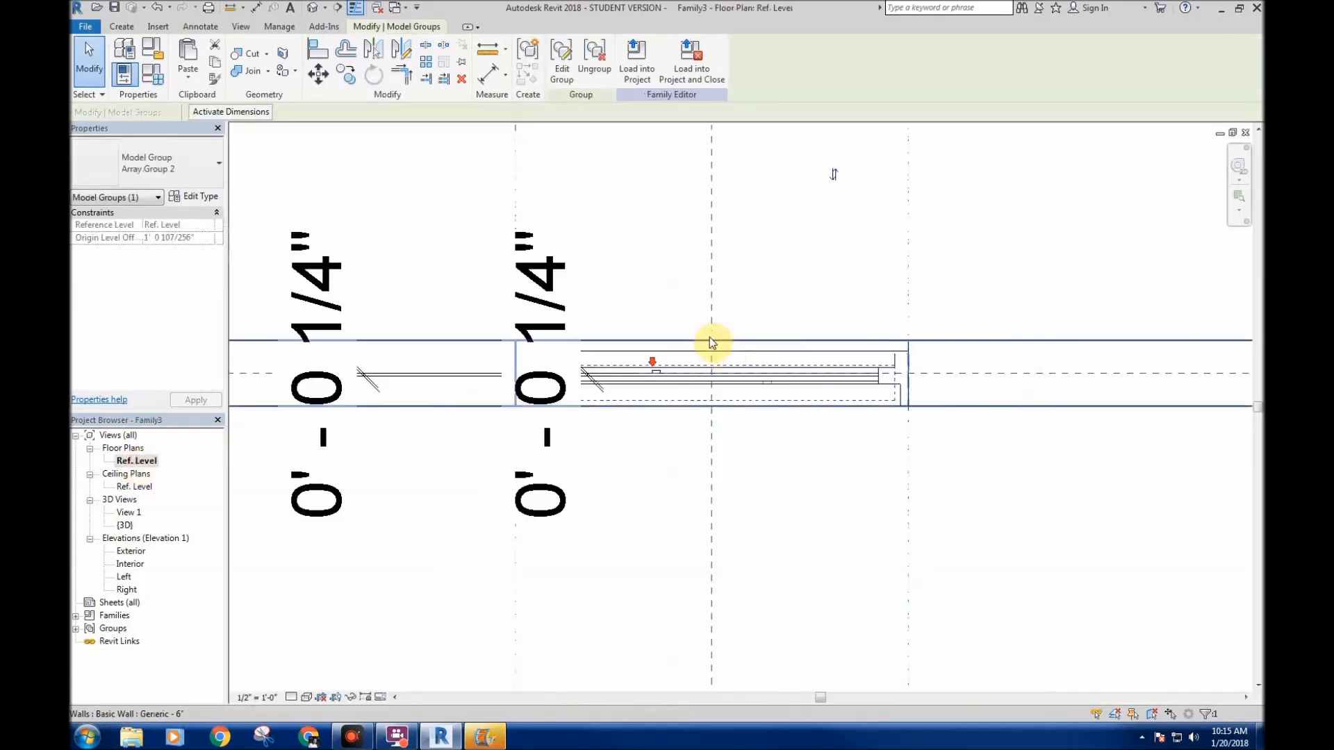
pyautogui.scroll(4, 707, 416)
pyautogui.click(707, 415)
pyautogui.scroll(5, 685, 544)
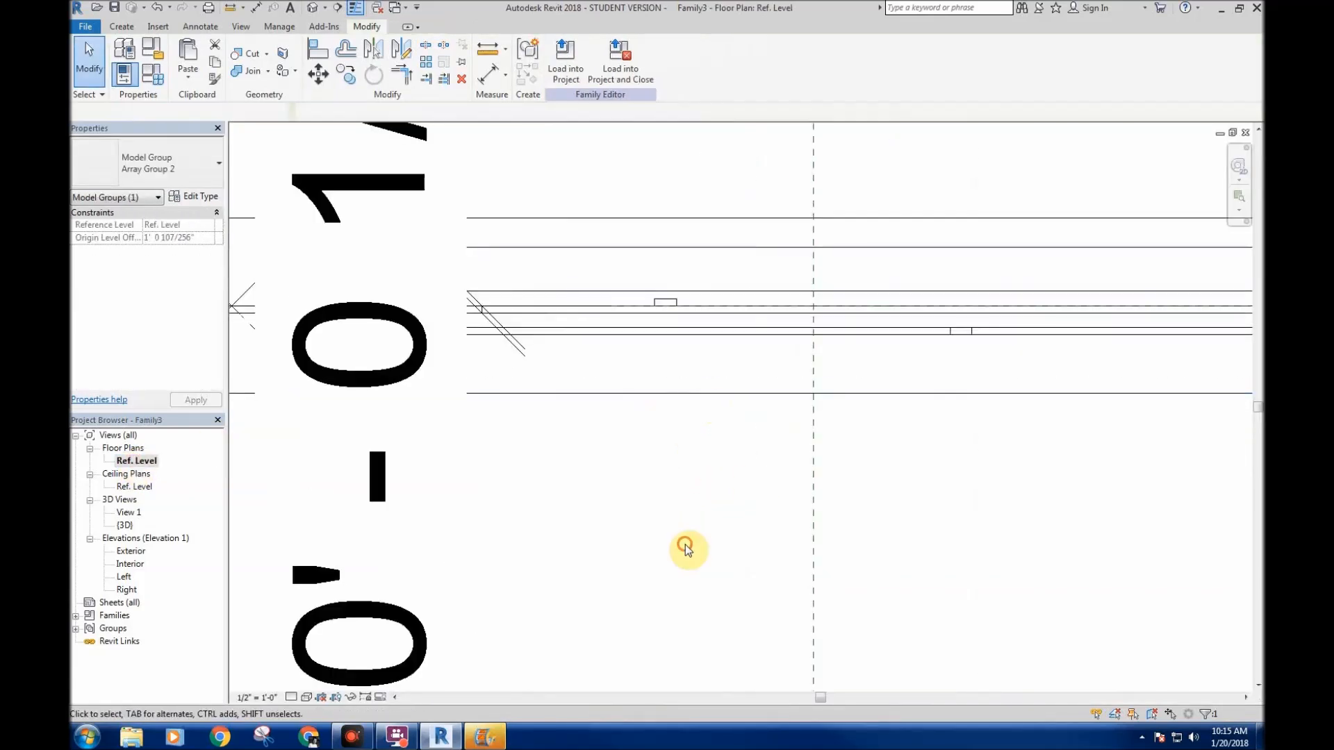
pyautogui.click(555, 435)
pyautogui.moveTo(580, 437); pyautogui.dragTo(729, 438, button='middle')
pyautogui.scroll(2, 742, 429)
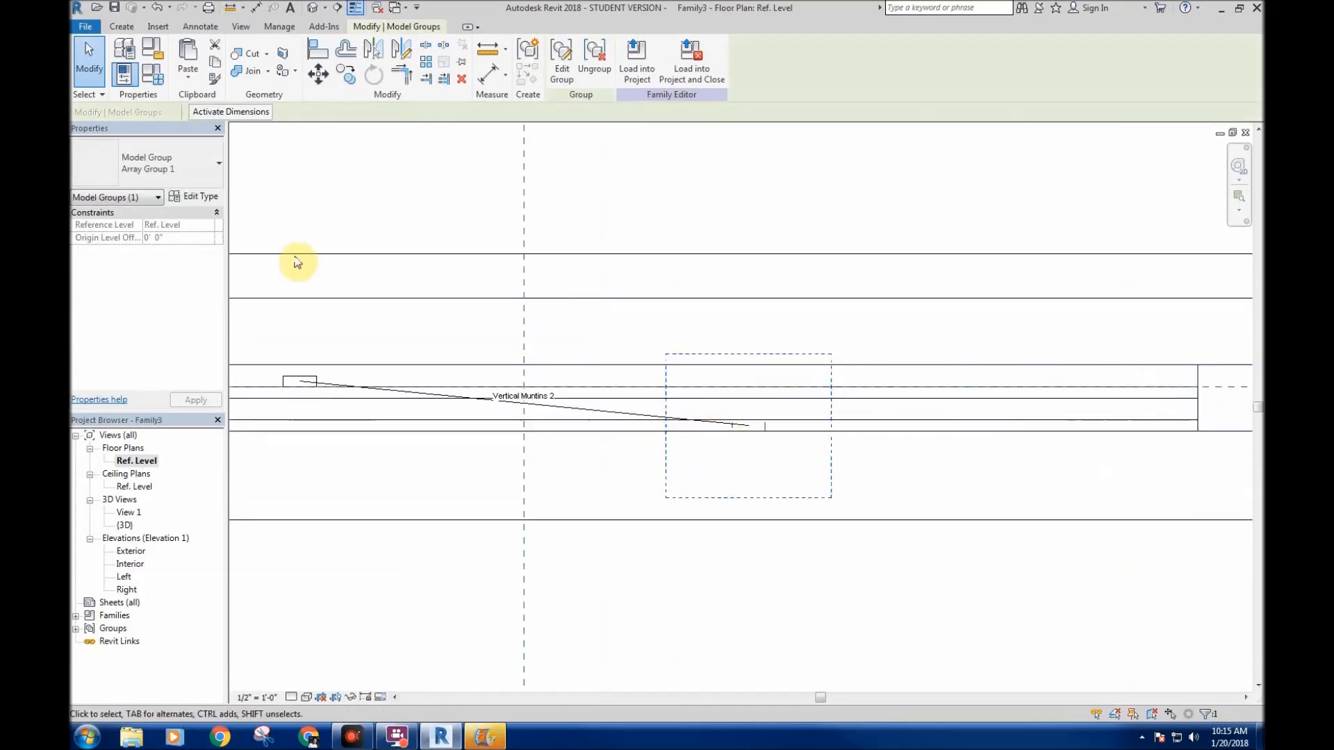
pyautogui.click(157, 8)
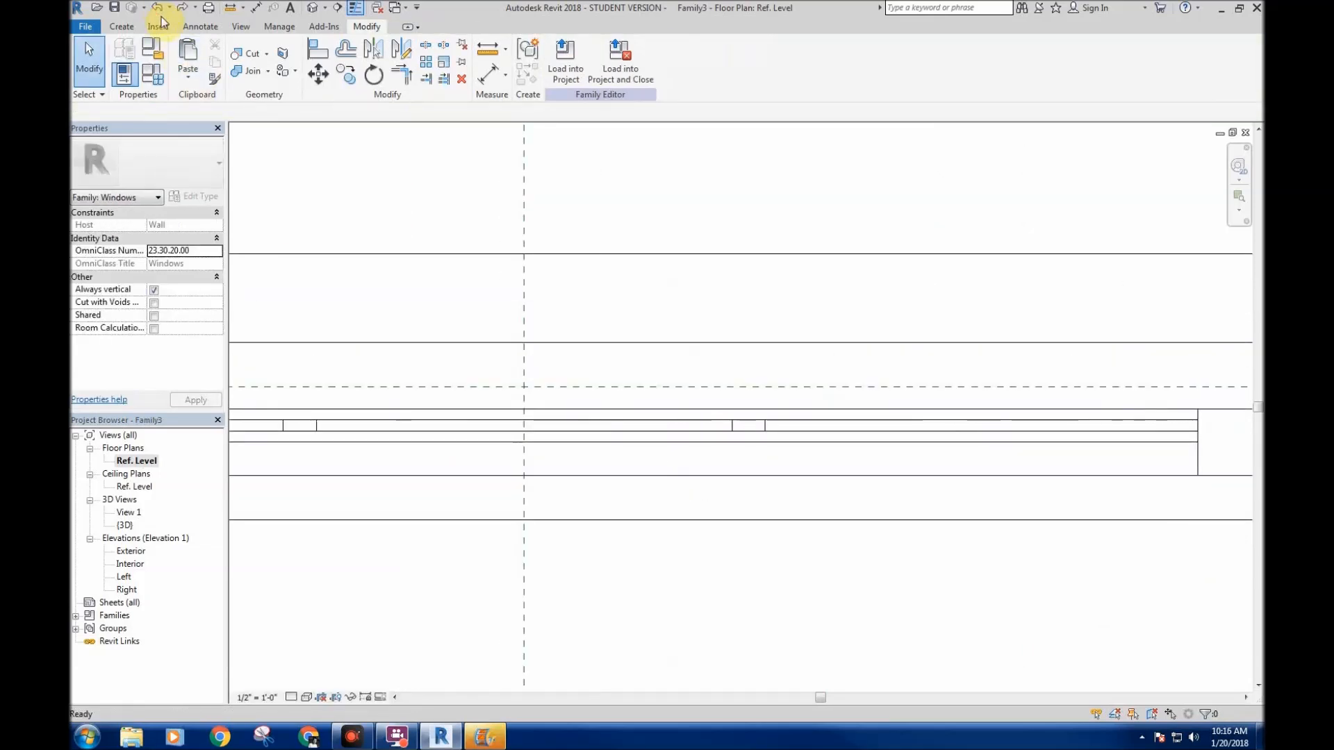
# - Open the other vertical muntin's array group for editing and add an aligned dimension from that muntin to the glass
pyautogui.click(745, 427)
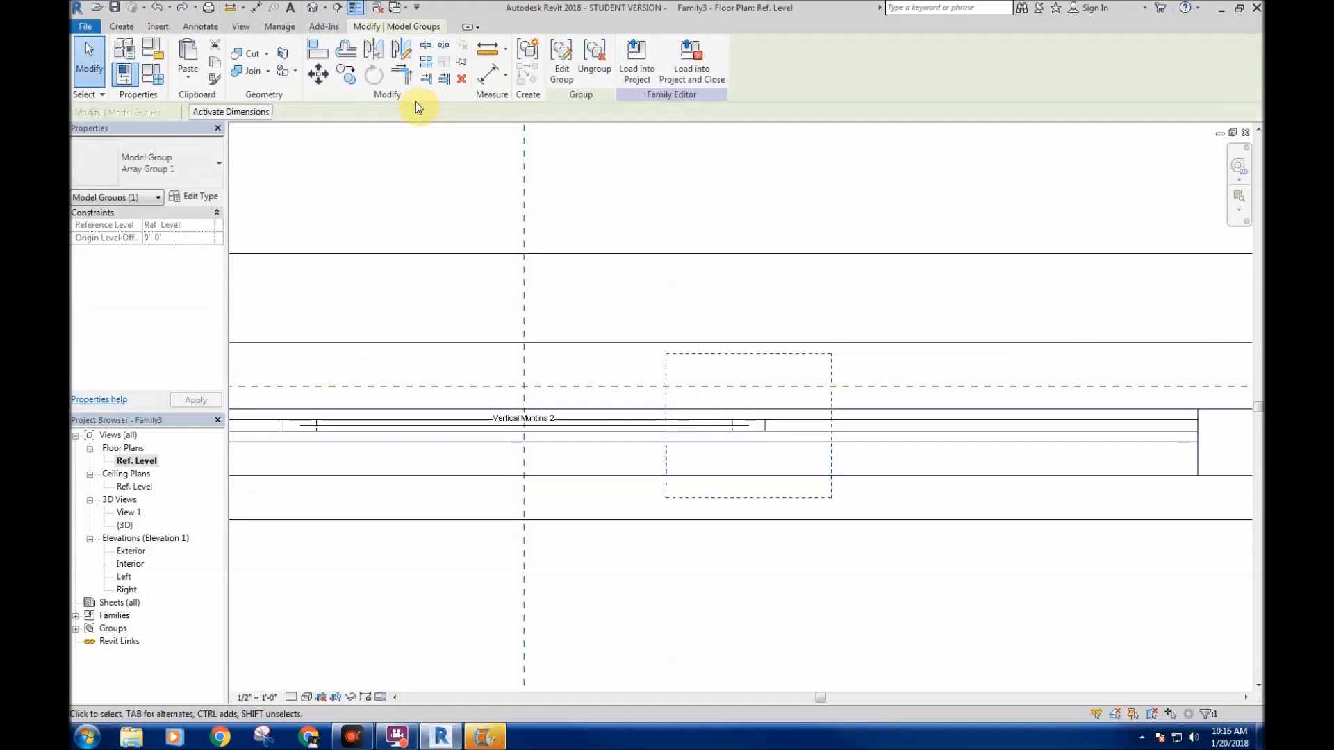
pyautogui.click(562, 74)
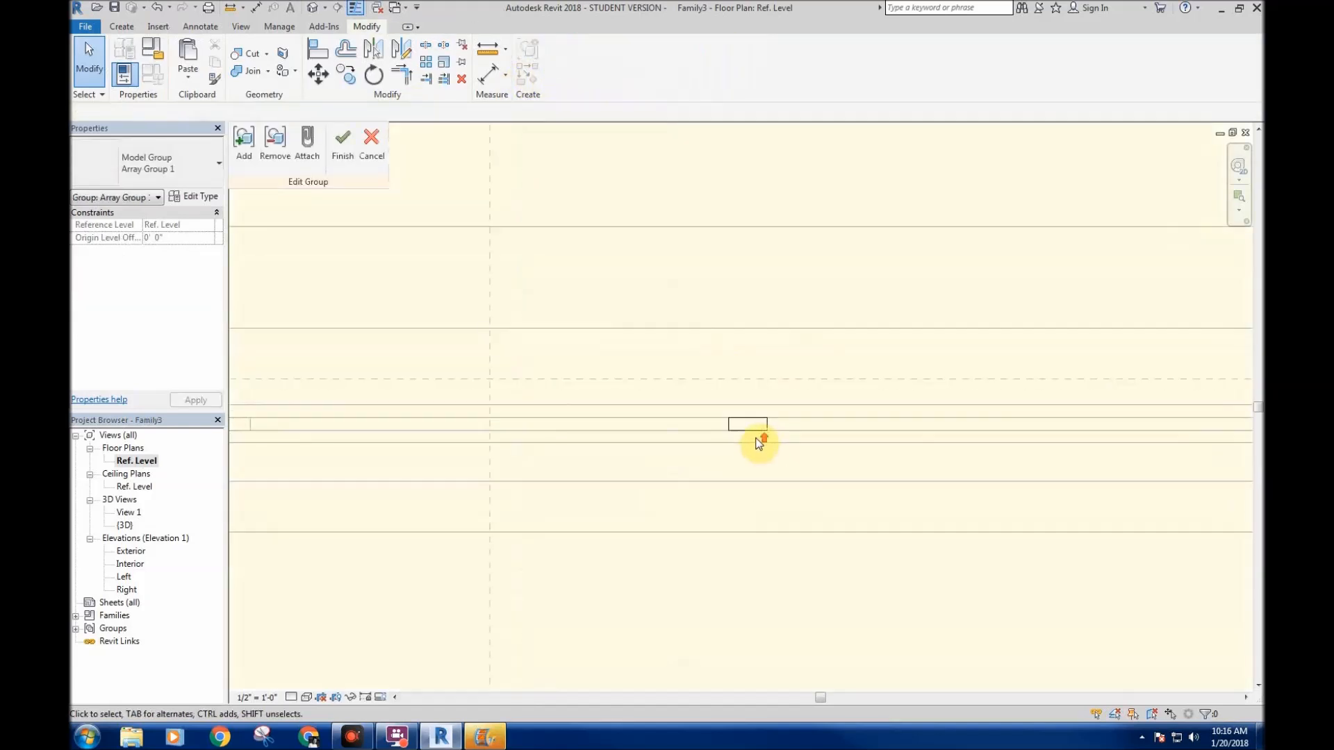
pyautogui.press('d')
pyautogui.press('i')
pyautogui.click(752, 428)
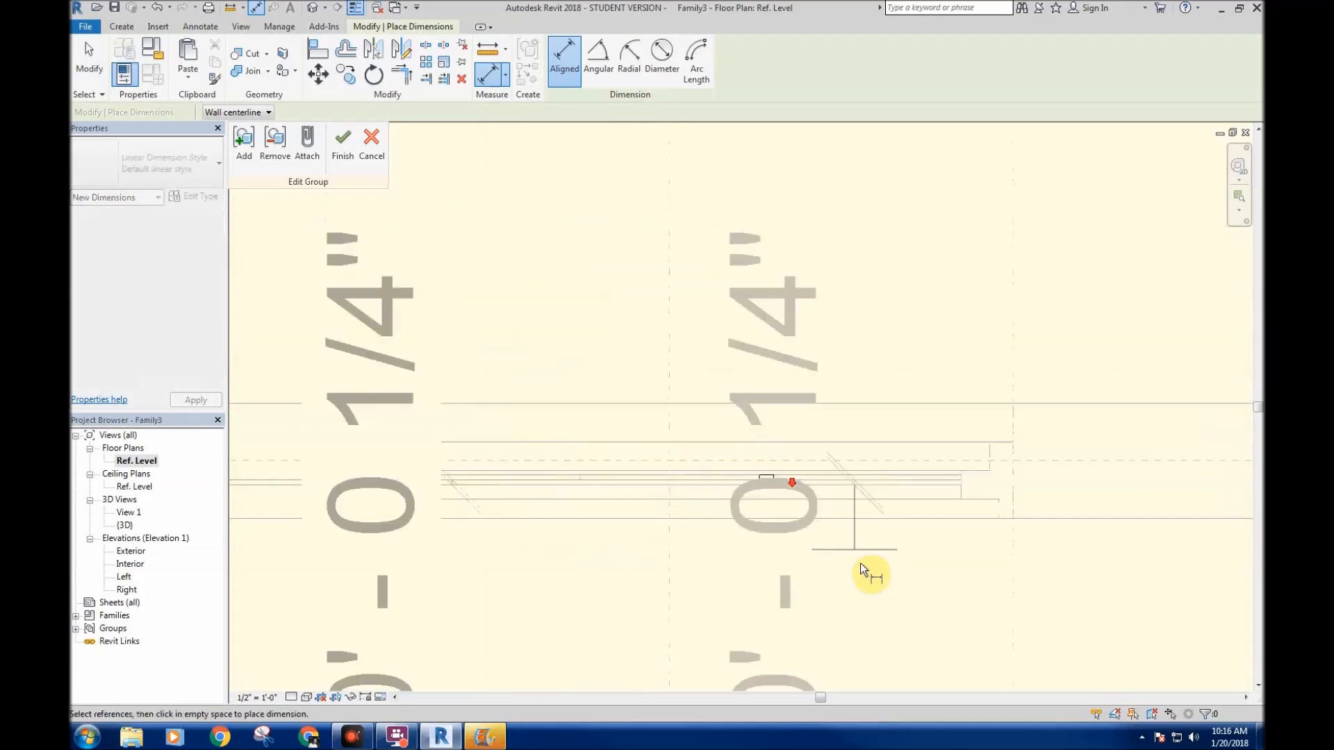
pyautogui.scroll(-2, 858, 559)
pyautogui.click(908, 571)
pyautogui.click(966, 519)
pyautogui.click(687, 376)
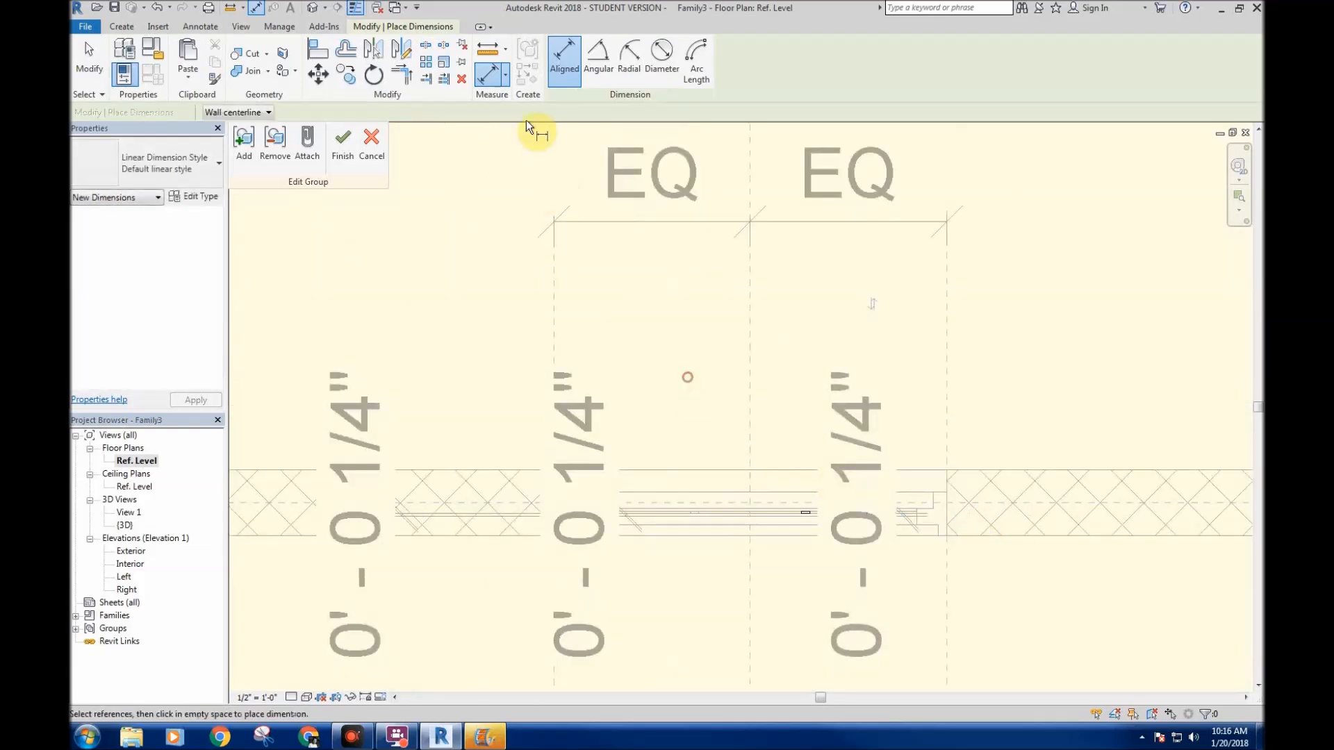
# - Discard the attached detail group and finish editing the vertical muntin group
pyautogui.click(307, 143)
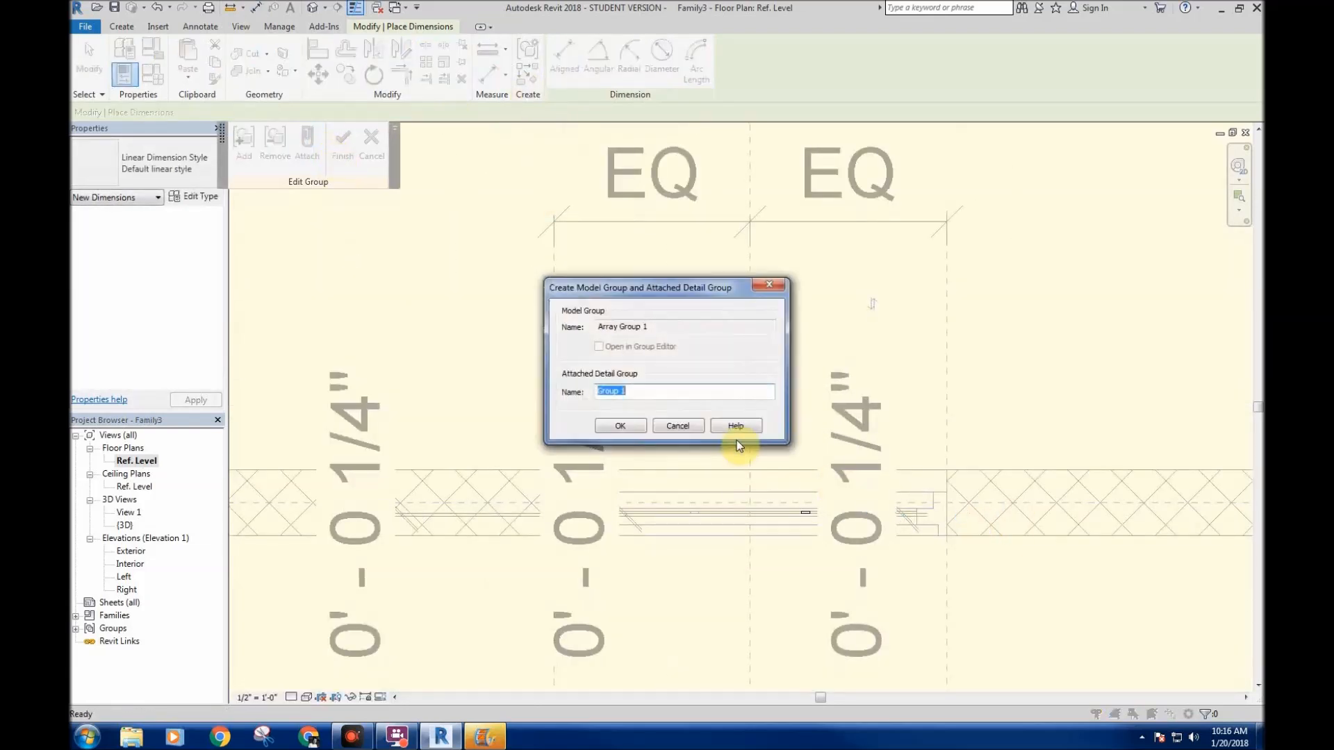
pyautogui.click(671, 425)
pyautogui.click(342, 142)
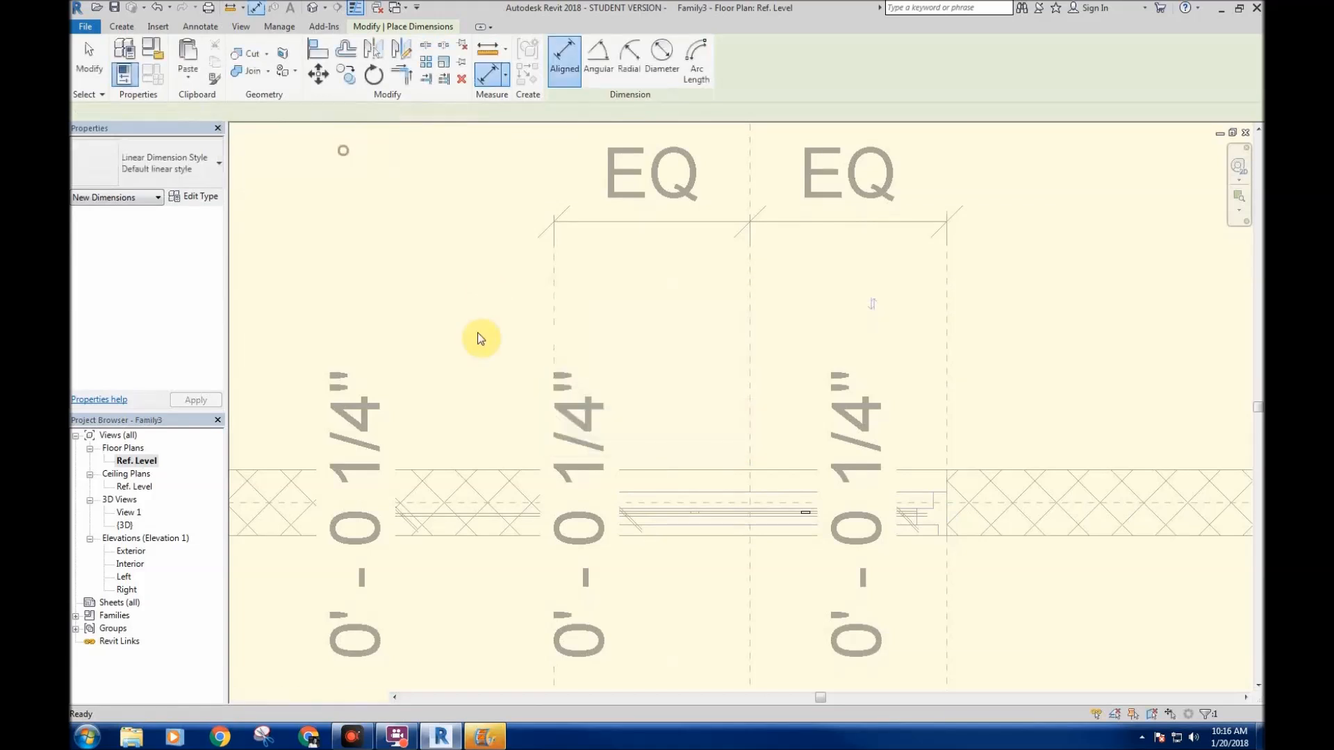
# - Set Wall Inset to 1" in the family types to test the muntins in the 3D view
pyautogui.click(434, 321)
pyautogui.click(314, 8)
pyautogui.keyDown('shift'); pyautogui.moveTo(698, 439); pyautogui.dragTo(515, 508, button='middle'); pyautogui.keyUp('shift')
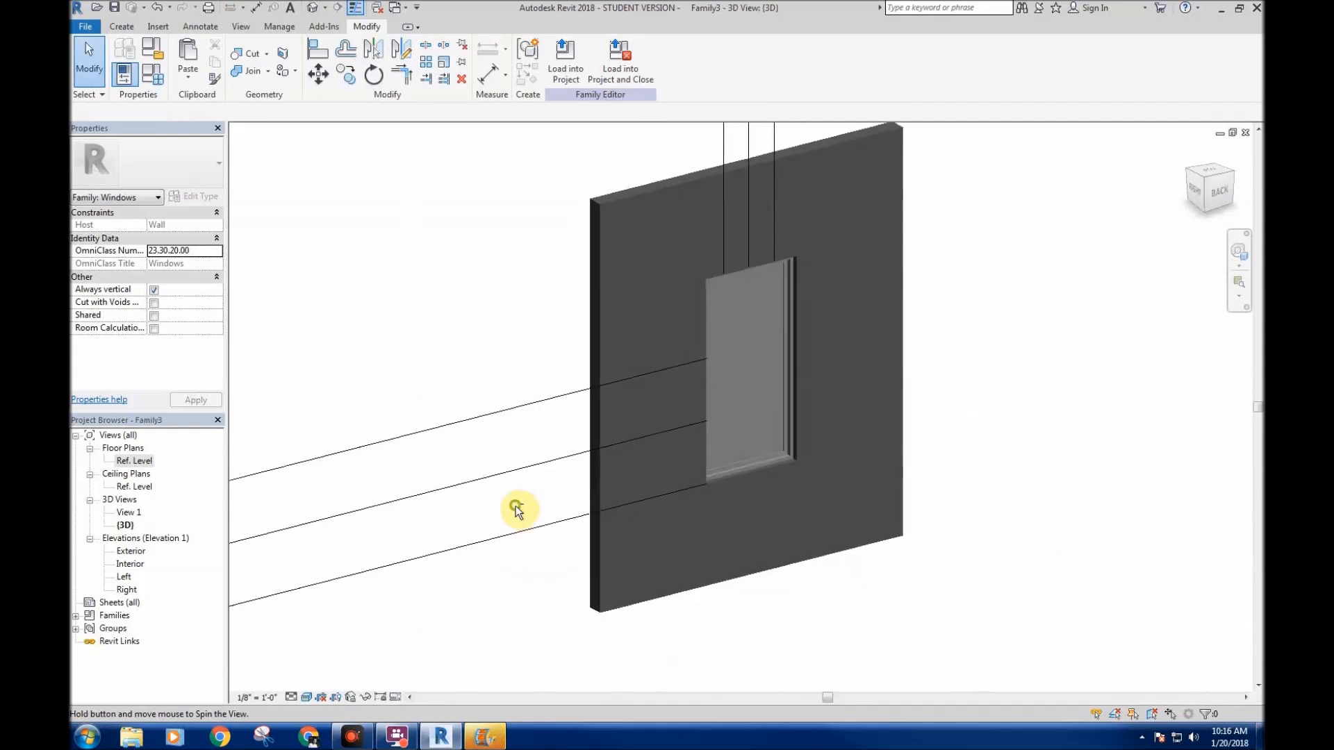
pyautogui.keyDown('shift'); pyautogui.moveTo(498, 329); pyautogui.dragTo(620, 352, button='middle'); pyautogui.keyUp('shift')
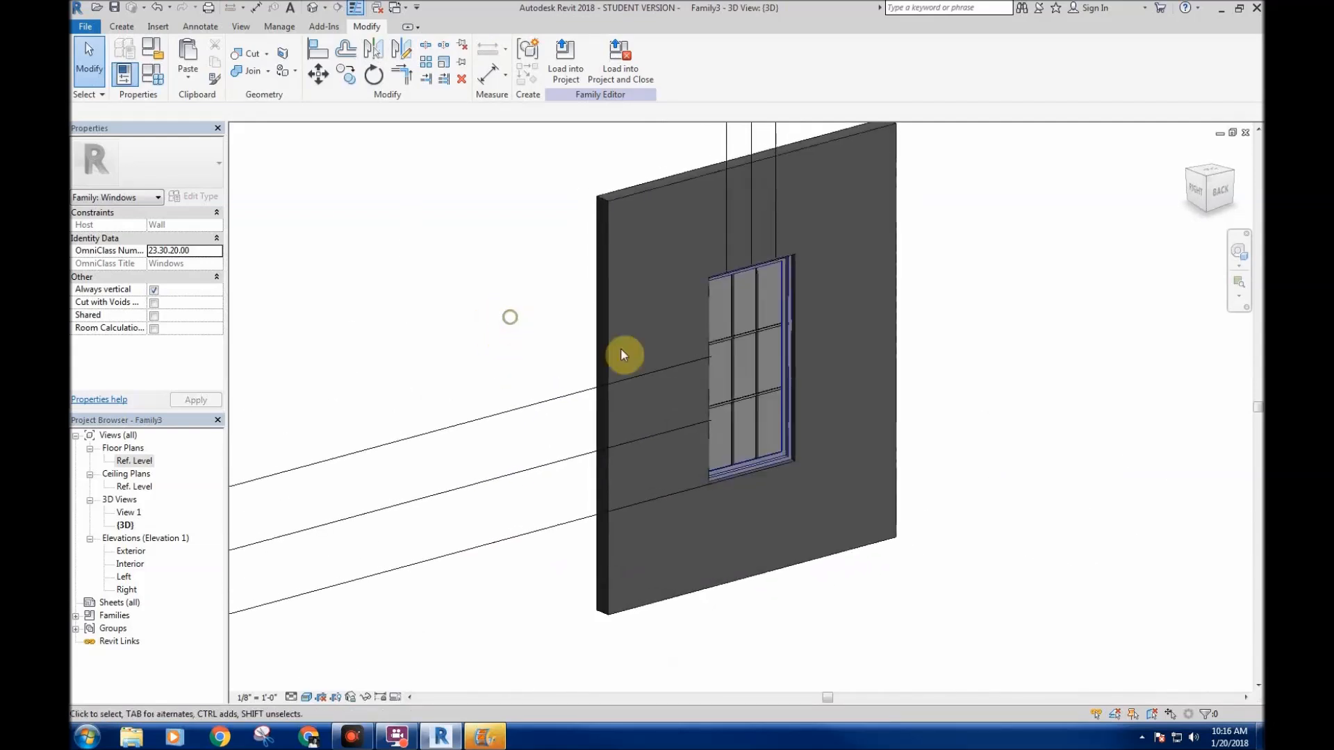
pyautogui.click(164, 82)
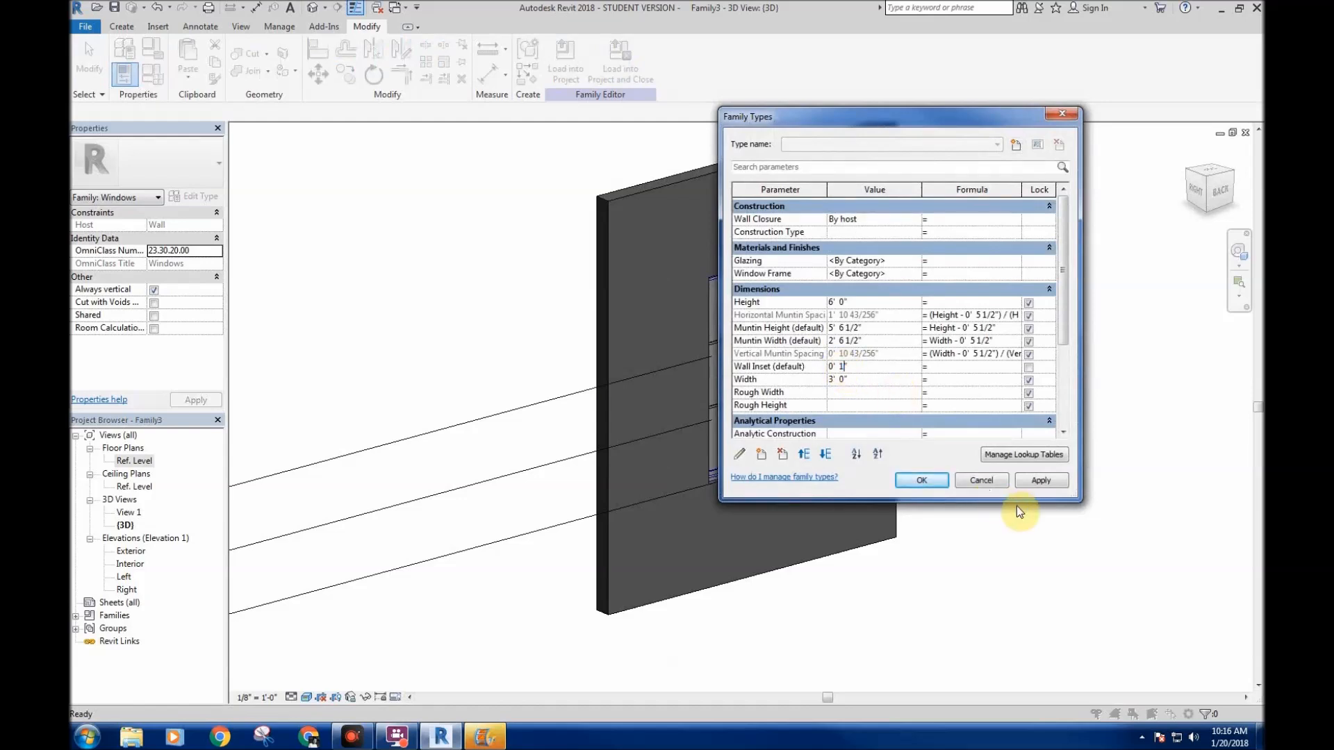
pyautogui.click(960, 483)
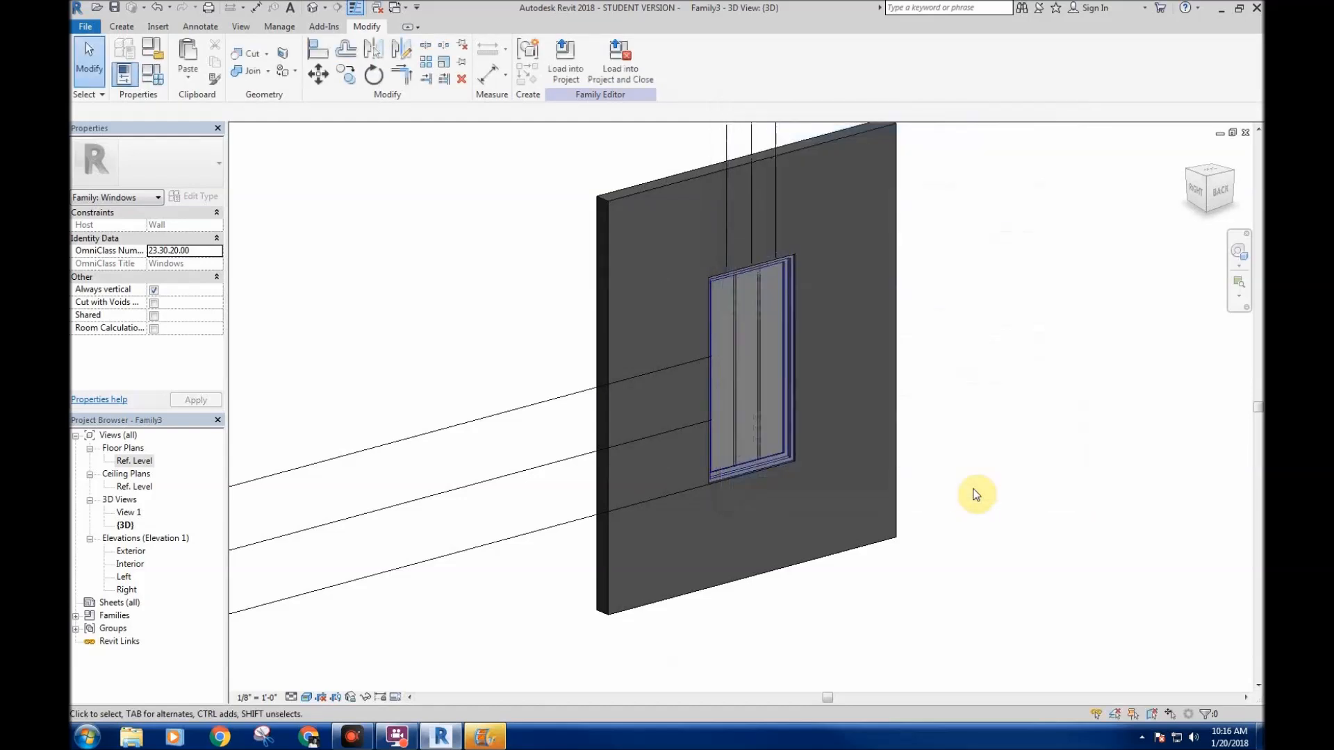
# - Examine the muntins' positions relative to the inset window in 3D and in the Ref. Level floor plan
pyautogui.keyDown('shift'); pyautogui.moveTo(551, 441); pyautogui.dragTo(711, 357, button='middle'); pyautogui.keyUp('shift')
pyautogui.scroll(5, 732, 336)
pyautogui.scroll(-5, 727, 324)
pyautogui.keyDown('shift'); pyautogui.moveTo(803, 372); pyautogui.dragTo(554, 436, button='middle'); pyautogui.keyUp('shift')
pyautogui.doubleClick(134, 461)
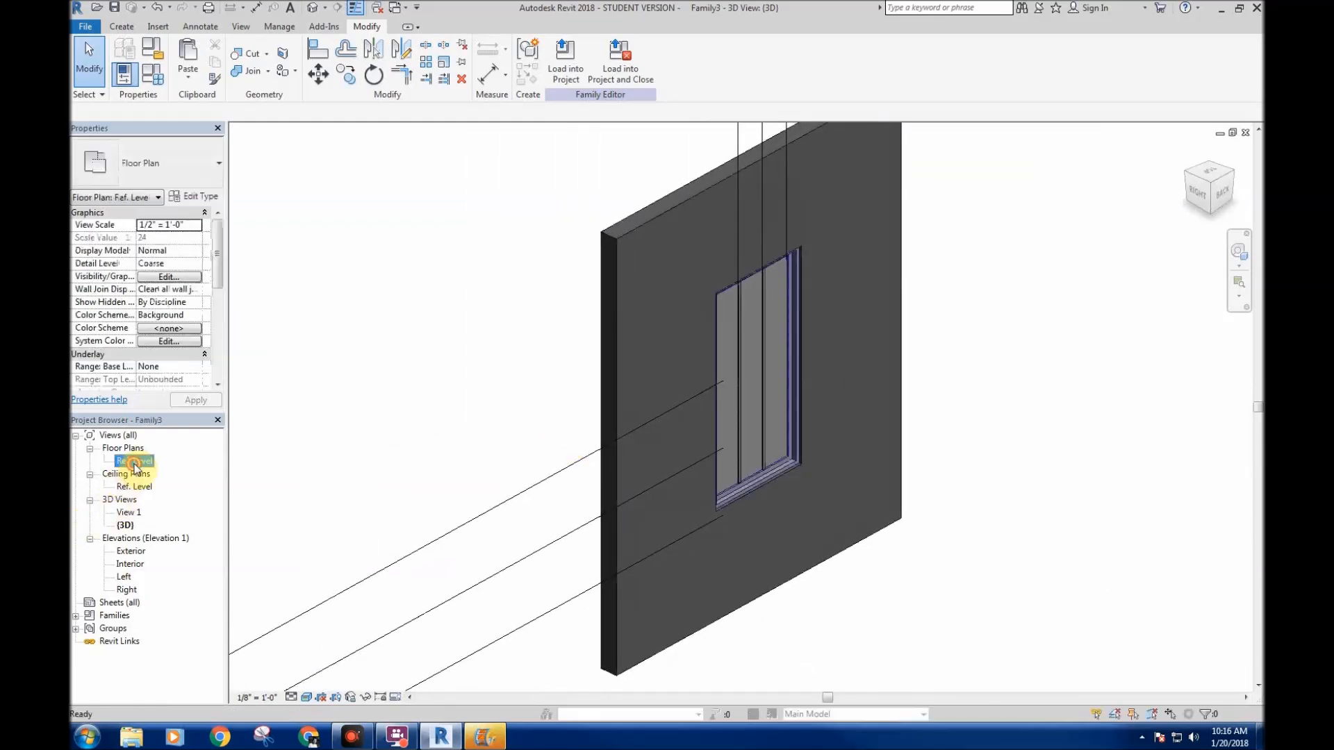
pyautogui.scroll(5, 612, 375)
pyautogui.scroll(2, 605, 409)
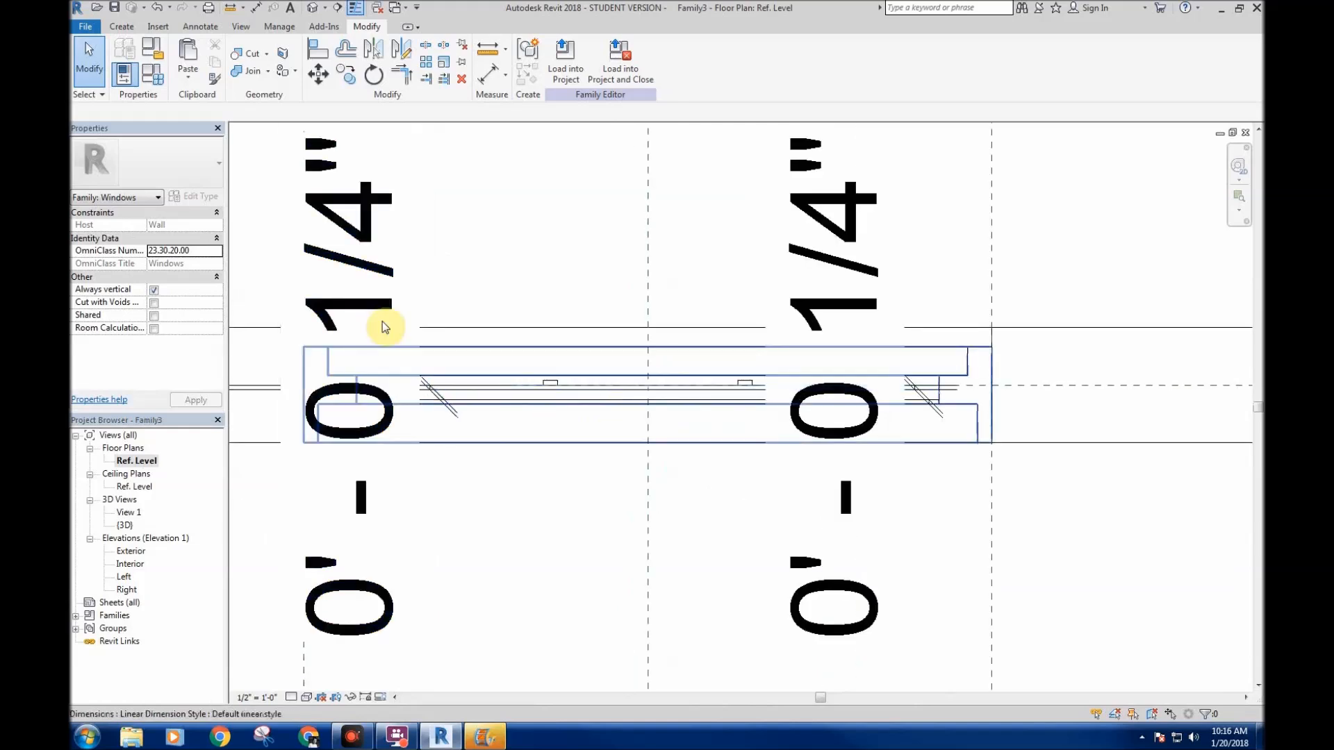
# - Move both 0' - 0 1/4" dimensions outward, away from the window, to expose the vertical muntins
pyautogui.click(396, 300)
pyautogui.scroll(-3, 402, 297)
pyautogui.moveTo(387, 283); pyautogui.dragTo(188, 291)
pyautogui.moveTo(595, 274); pyautogui.dragTo(944, 289)
pyautogui.click(593, 264)
pyautogui.scroll(2, 509, 340)
pyautogui.scroll(2, 551, 329)
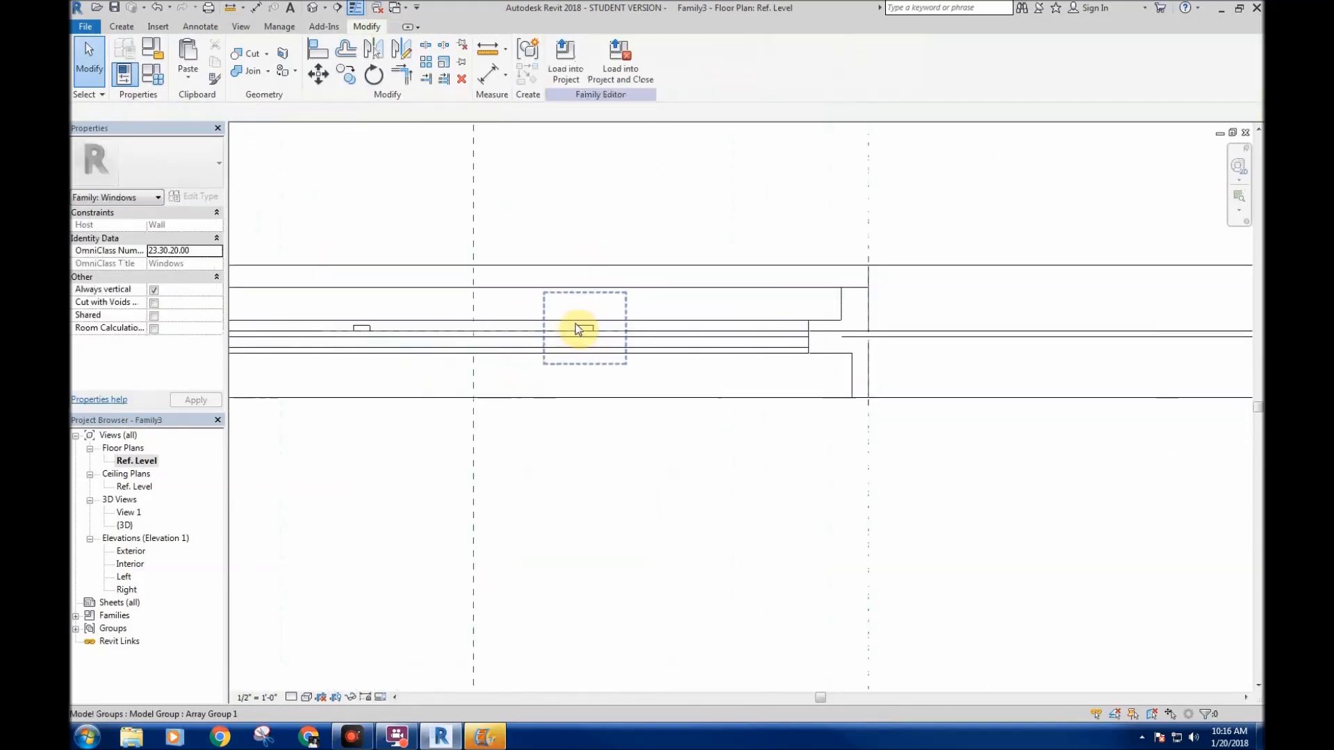
# - Undo the dimension moves and the Wall Inset change
pyautogui.click(154, 8)
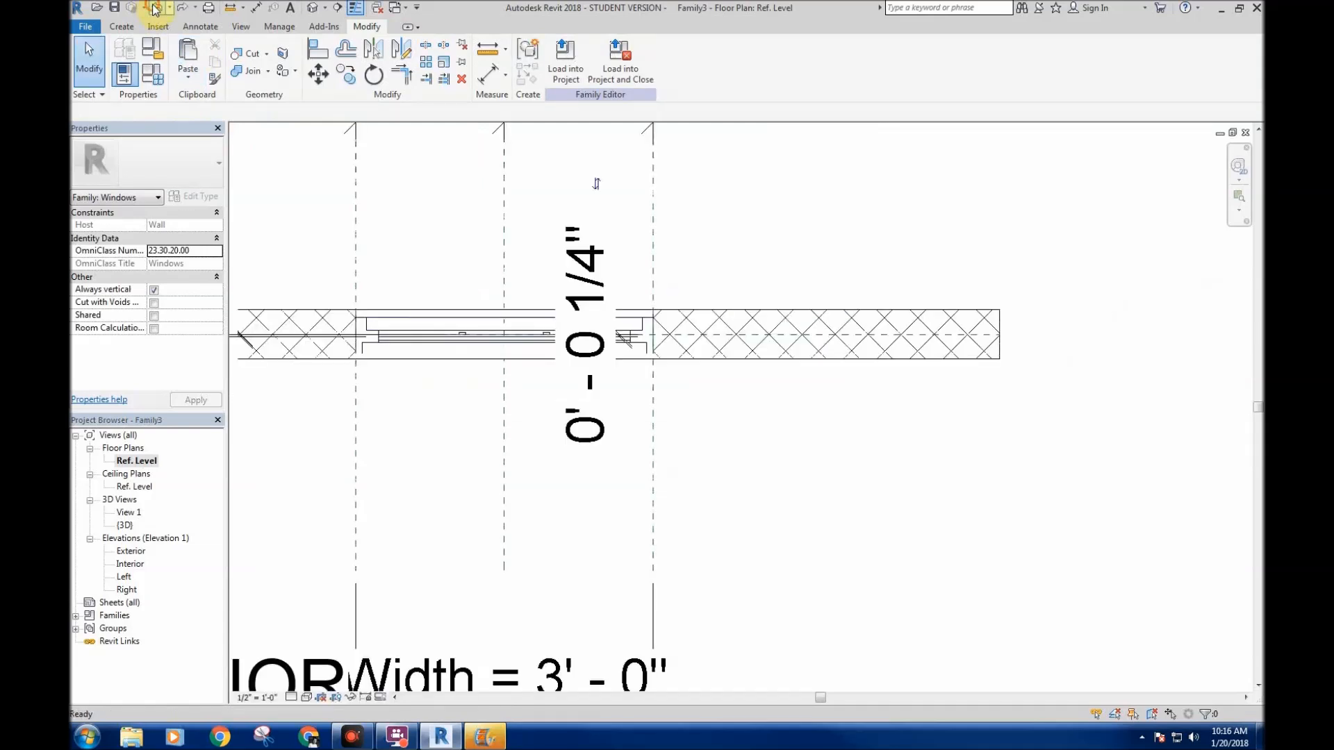
pyautogui.click(154, 8)
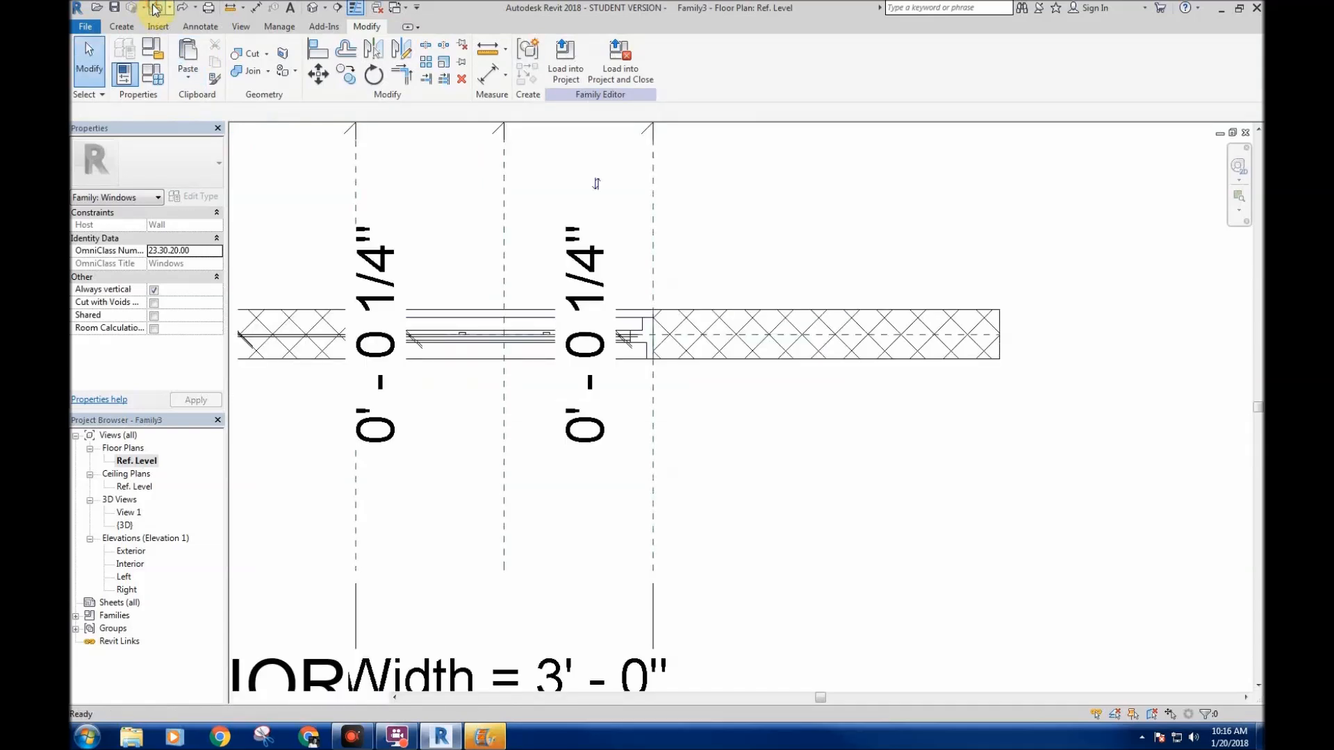
pyautogui.click(154, 8)
# - Move the two 0' - 0 1/4" dimensions off the window opening to either side in the floor plan
pyautogui.click(390, 265)
pyautogui.moveTo(390, 265); pyautogui.dragTo(267, 279)
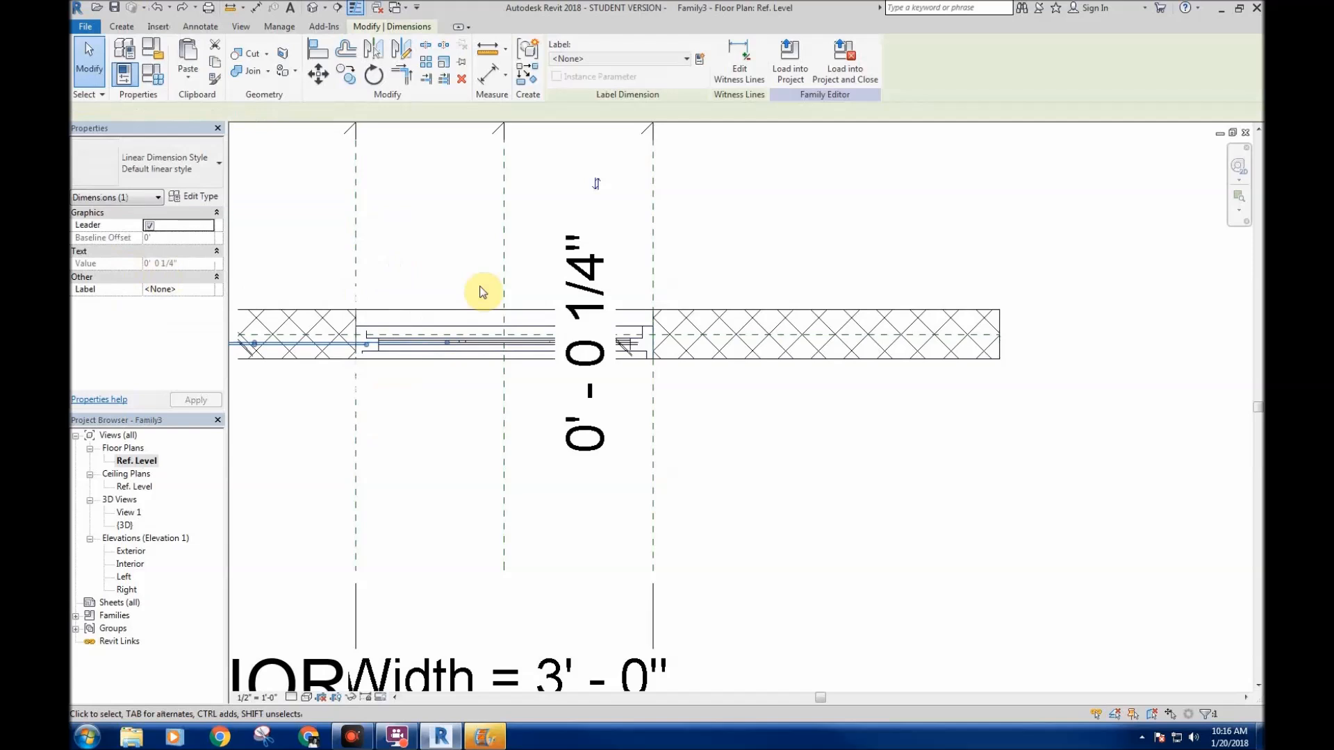
pyautogui.click(586, 274)
pyautogui.moveTo(603, 277); pyautogui.dragTo(903, 287)
pyautogui.scroll(2, 564, 348)
pyautogui.scroll(-4, 550, 346)
# - Open the Left elevation and start editing the array group of the lower horizontal muntin
pyautogui.doubleClick(128, 577)
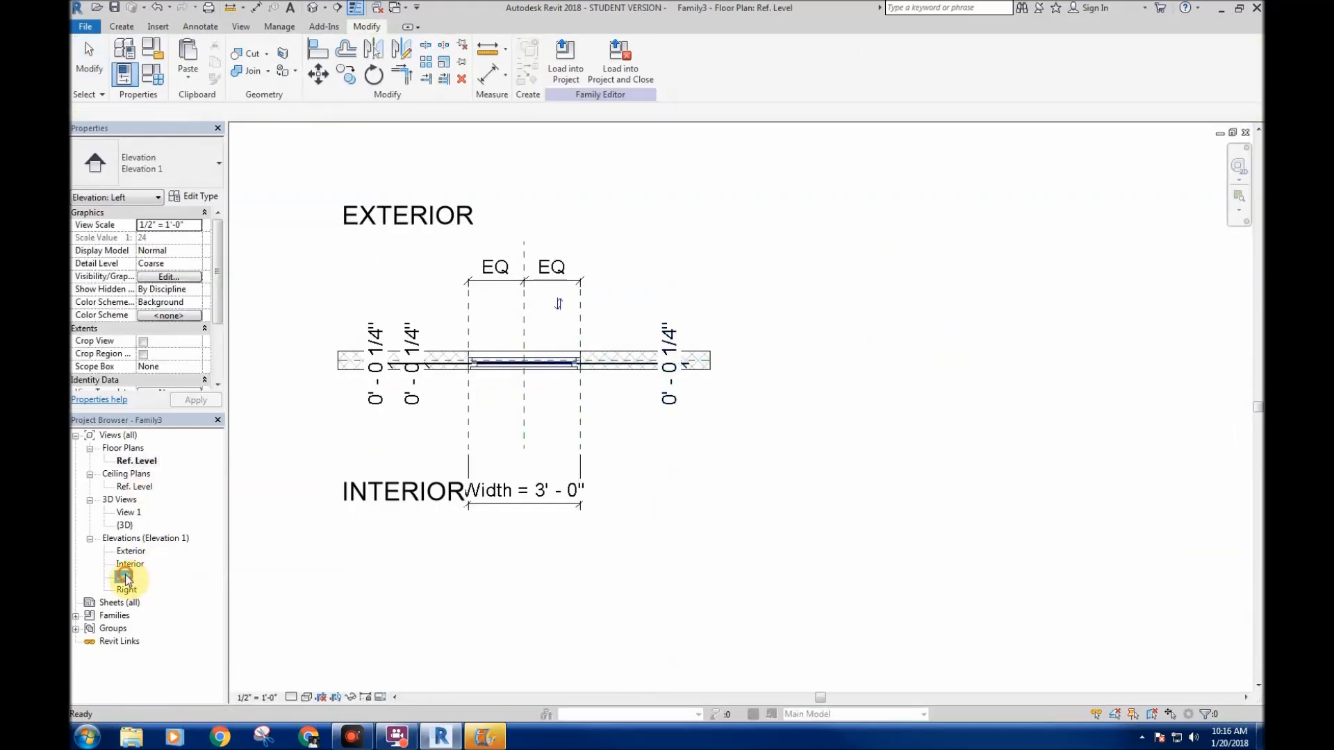
pyautogui.scroll(4, 663, 437)
pyautogui.scroll(5, 595, 455)
pyautogui.scroll(2, 587, 448)
pyautogui.click(584, 440)
pyautogui.scroll(-4, 576, 403)
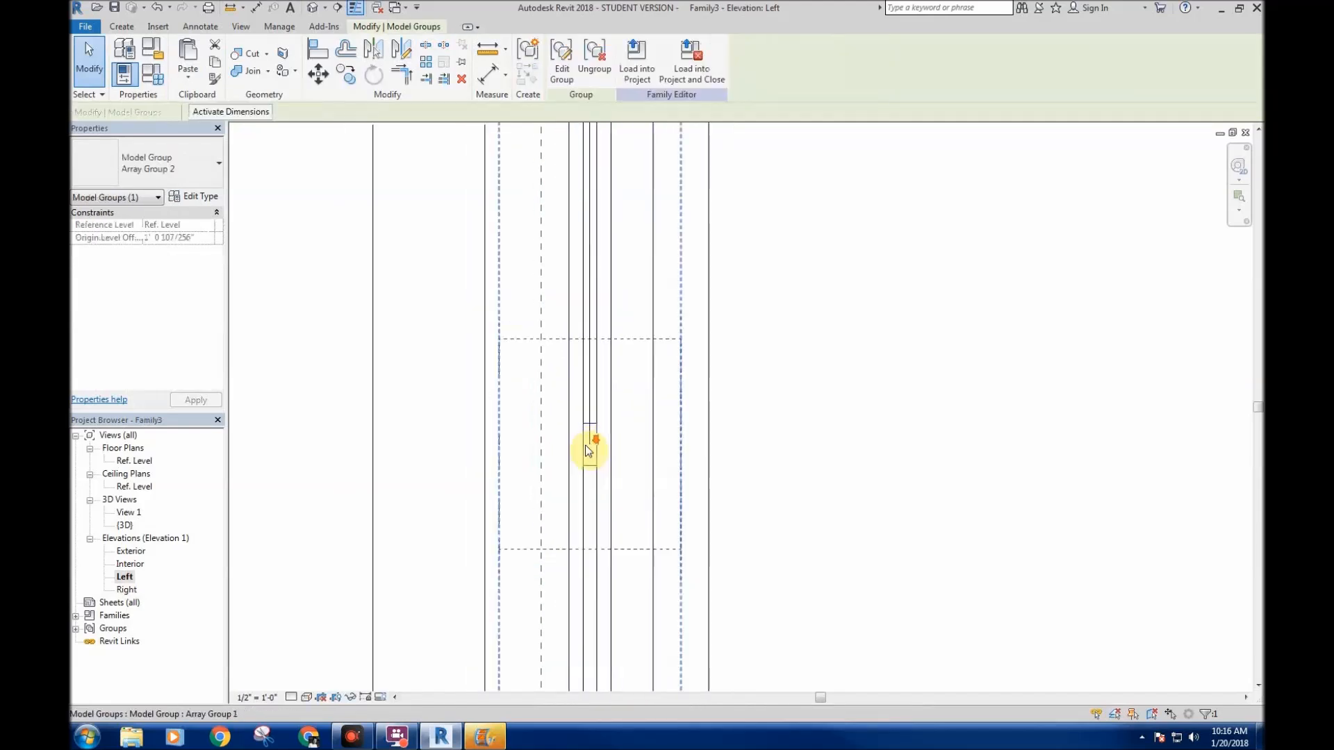
pyautogui.scroll(-6, 583, 310)
pyautogui.scroll(5, 568, 330)
pyautogui.click(562, 59)
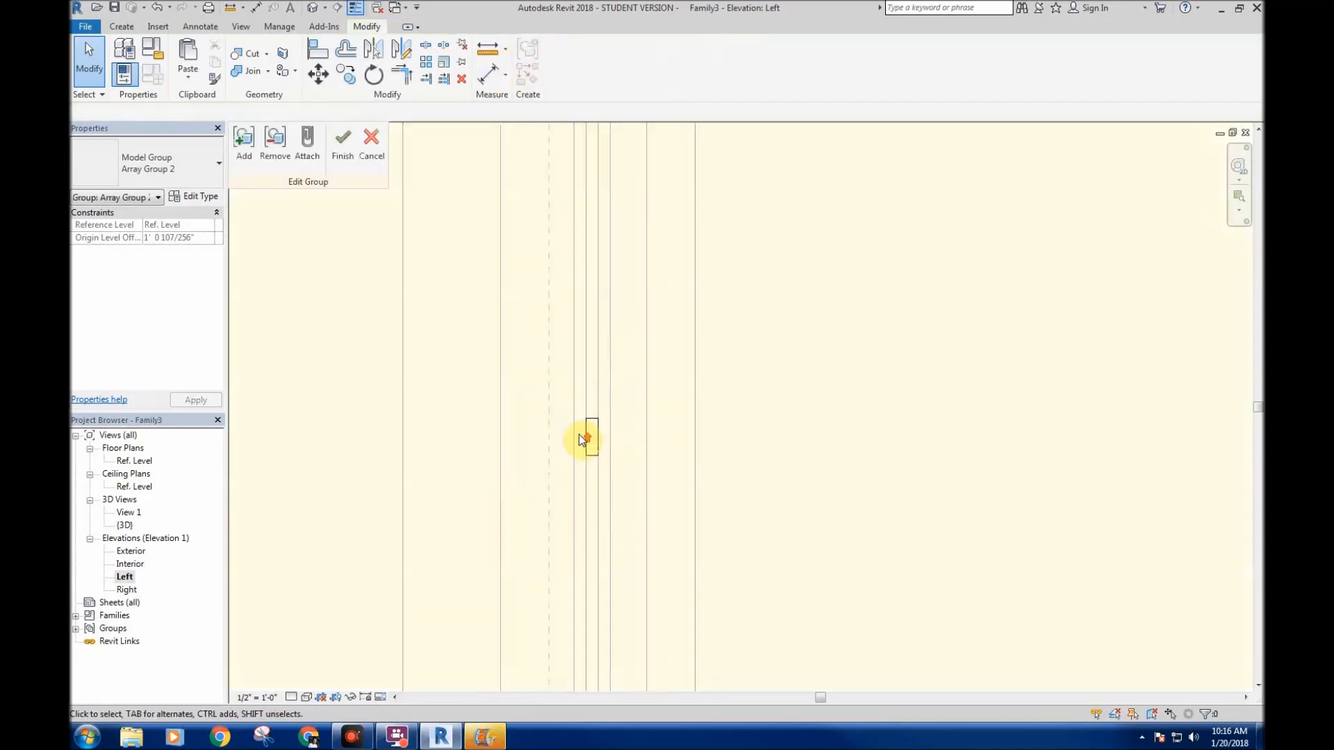
pyautogui.scroll(-8, 598, 432)
pyautogui.moveTo(589, 340); pyautogui.dragTo(584, 405, button='middle')
pyautogui.scroll(-1, 578, 311)
pyautogui.scroll(5, 601, 249)
pyautogui.scroll(-1, 591, 266)
pyautogui.moveTo(601, 512); pyautogui.dragTo(596, 387, button='middle')
pyautogui.moveTo(607, 557); pyautogui.dragTo(598, 469, button='middle')
pyautogui.scroll(7, 599, 469)
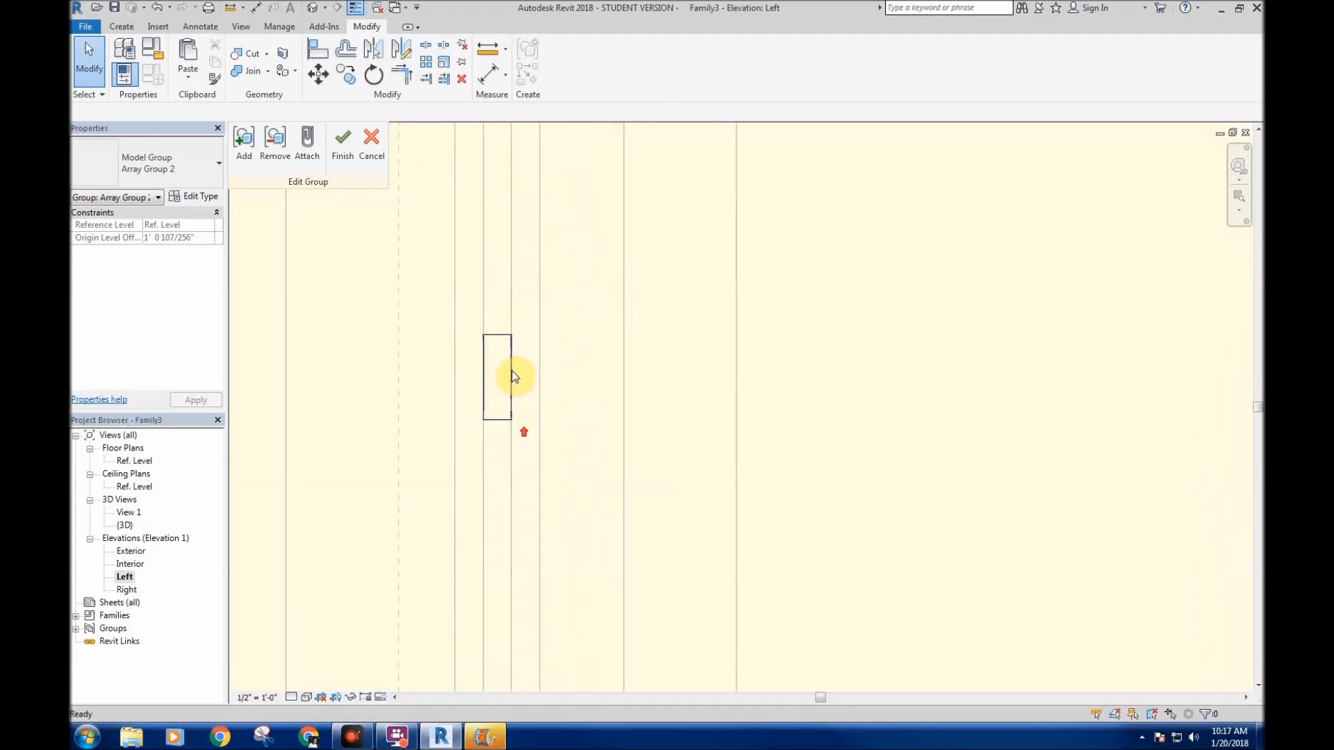
# - Add an aligned dimension between the lower horizontal muntin and the glass, place it below the window, and finish the group
pyautogui.press('d')
pyautogui.press('i')
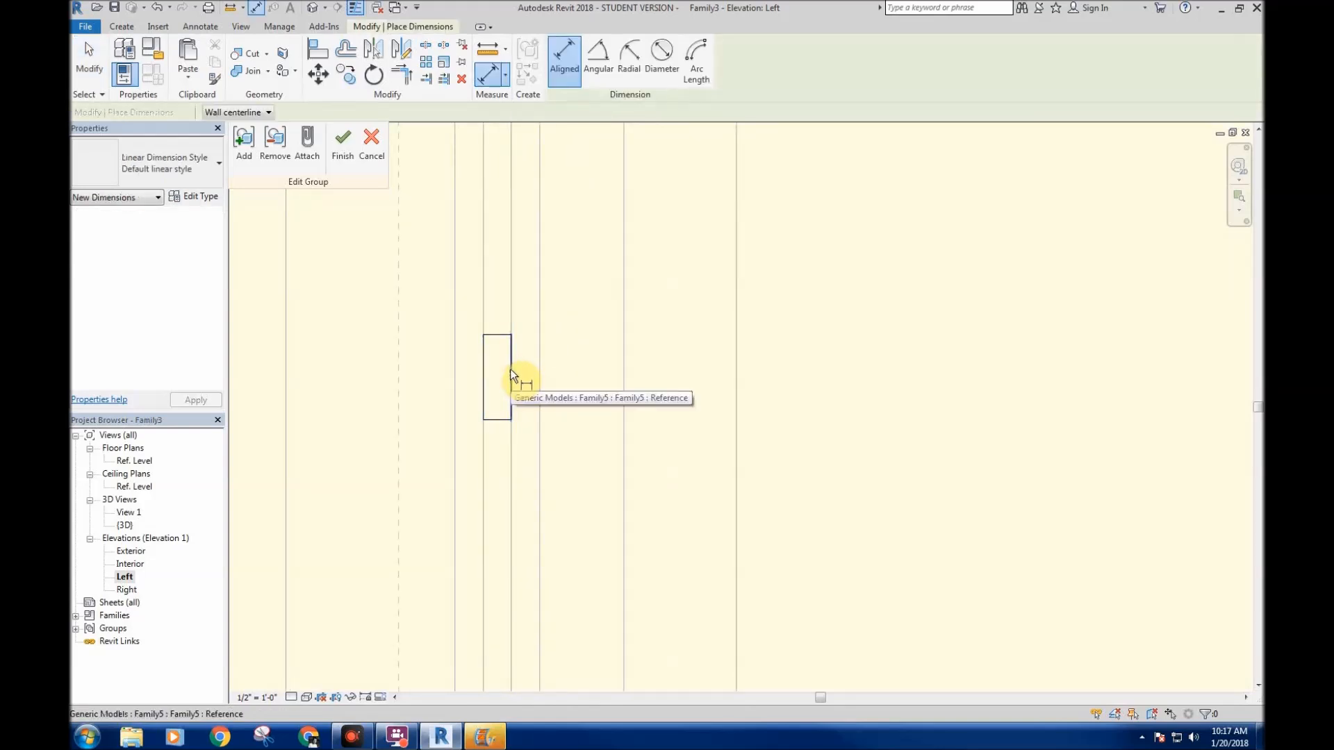
pyautogui.press('Tab')
pyautogui.press('Tab')
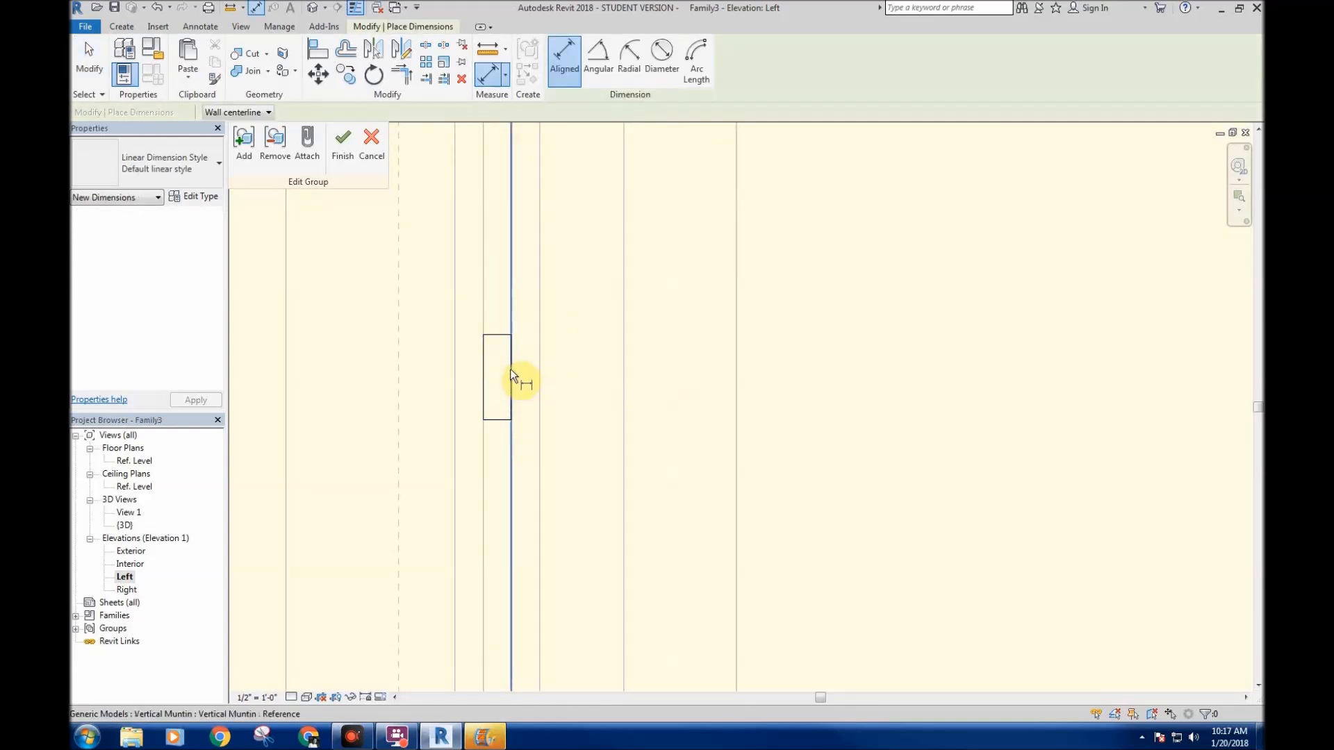
pyautogui.click(510, 369)
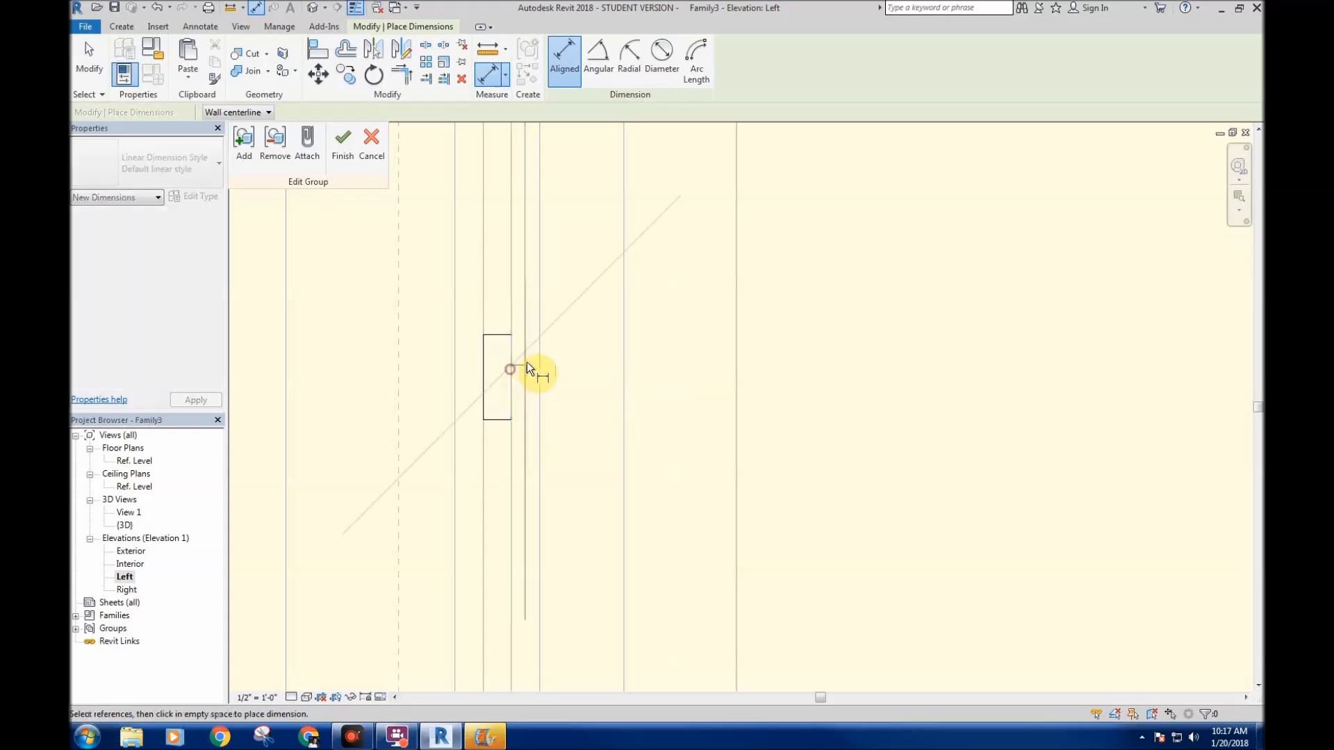
pyautogui.scroll(-1, 540, 358)
pyautogui.scroll(-4, 626, 354)
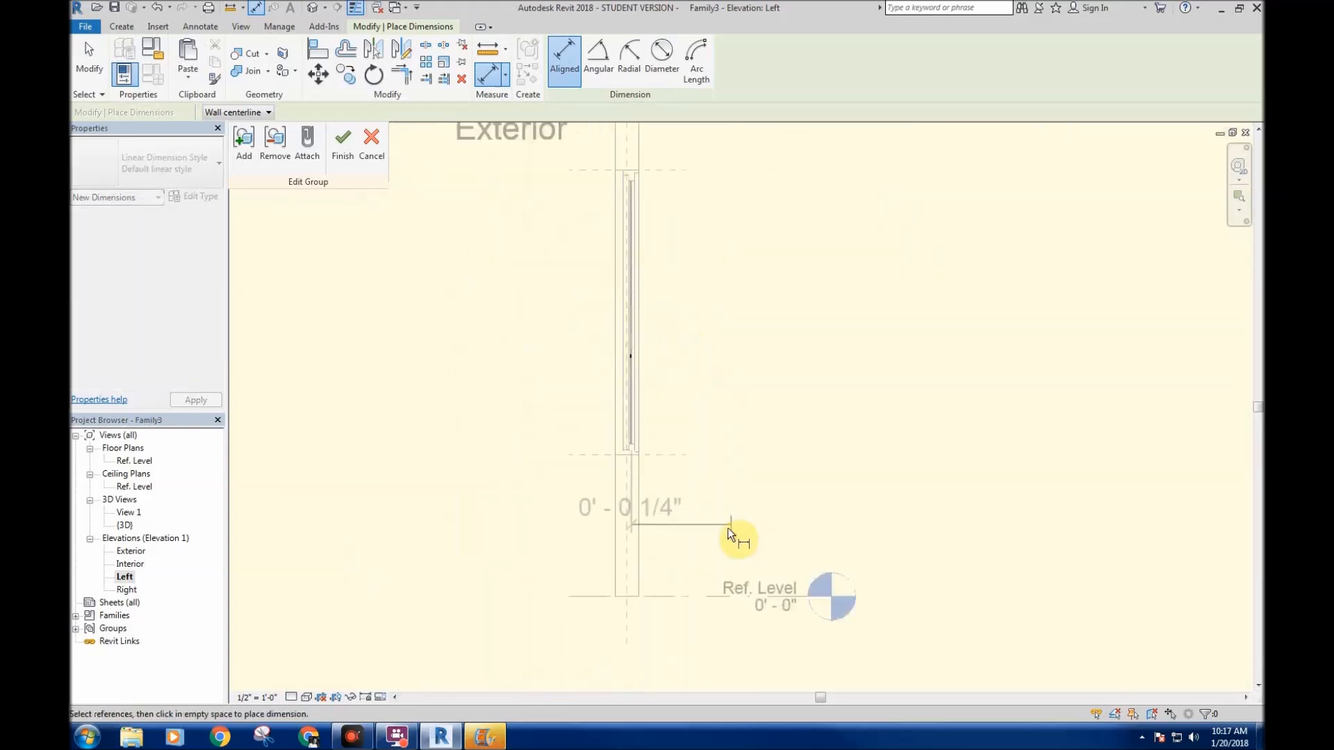
pyautogui.click(630, 562)
pyautogui.moveTo(686, 311); pyautogui.dragTo(673, 372, button='middle')
pyautogui.click(338, 158)
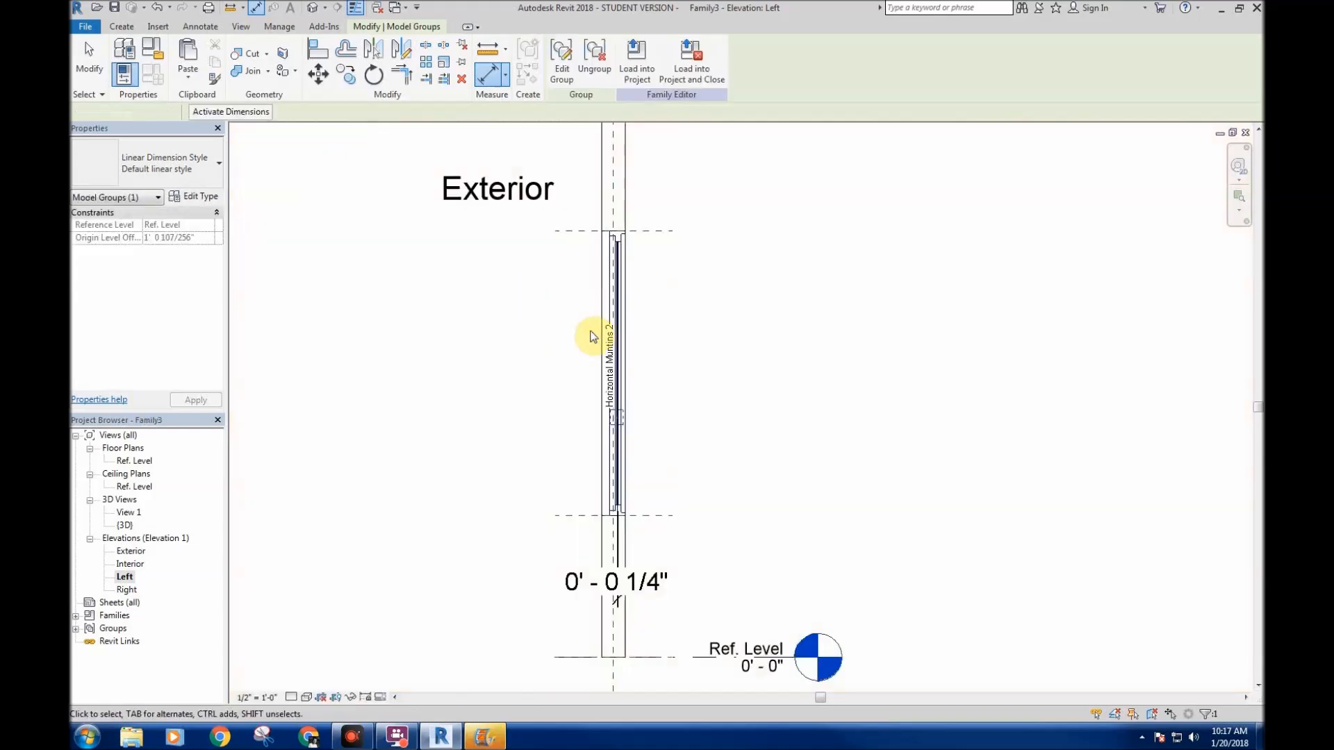
# - Edit the upper horizontal muntin's group, add an aligned dimension from the muntin to the glass above the window, and finish the group
pyautogui.scroll(5, 598, 339)
pyautogui.scroll(2, 599, 347)
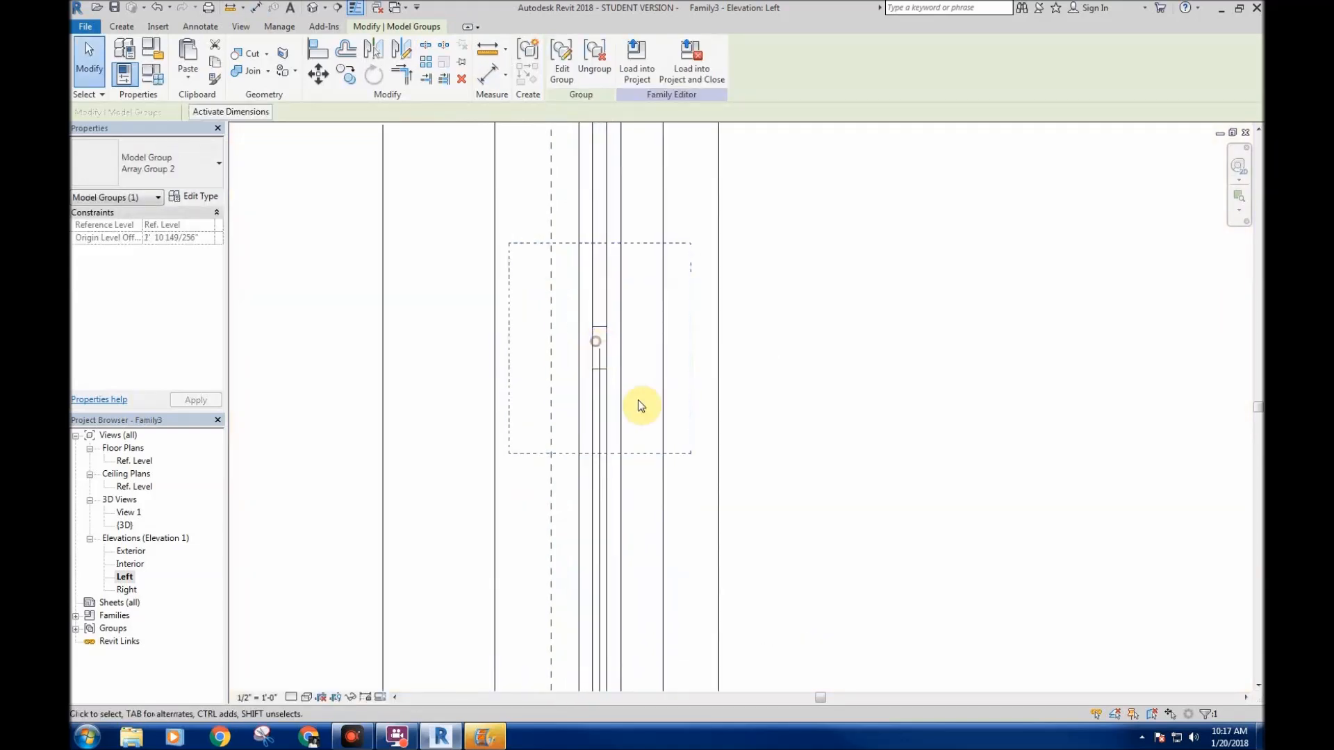
pyautogui.click(563, 61)
pyautogui.press('d')
pyautogui.press('i')
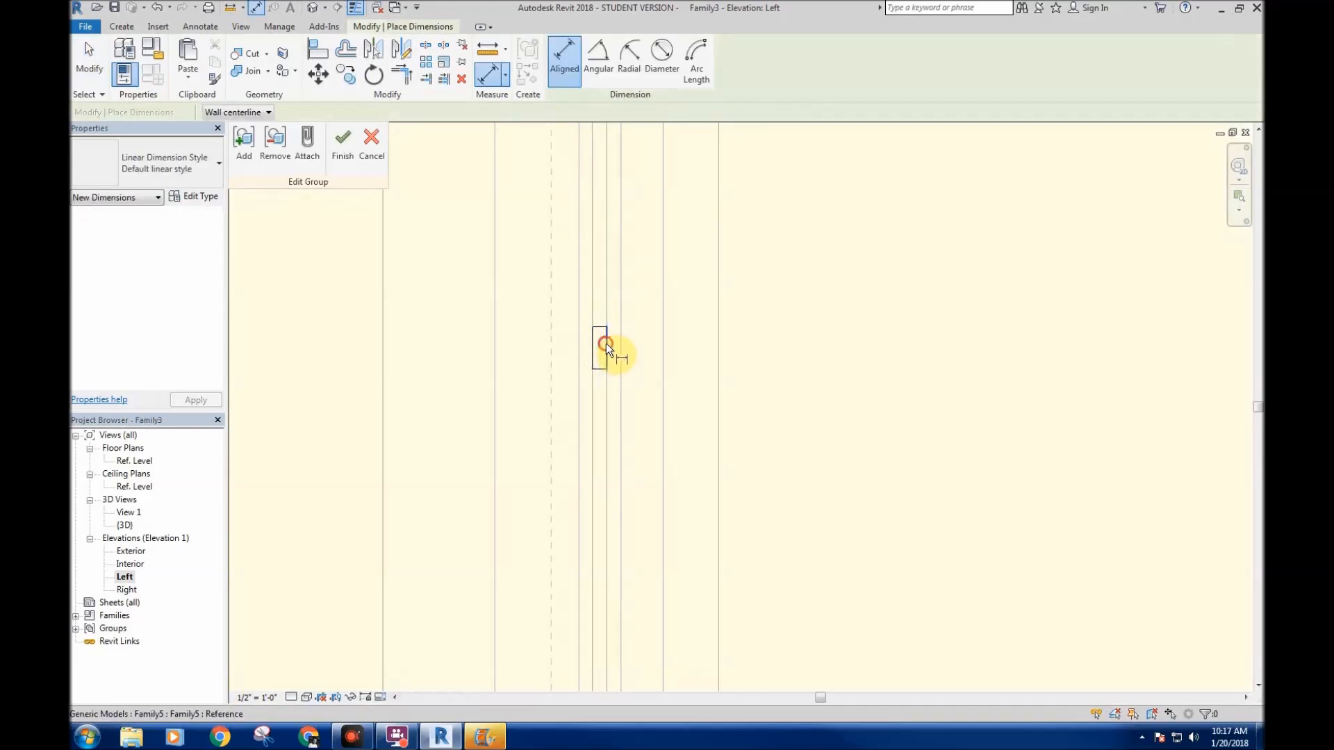
pyautogui.click(605, 343)
pyautogui.scroll(3, 628, 379)
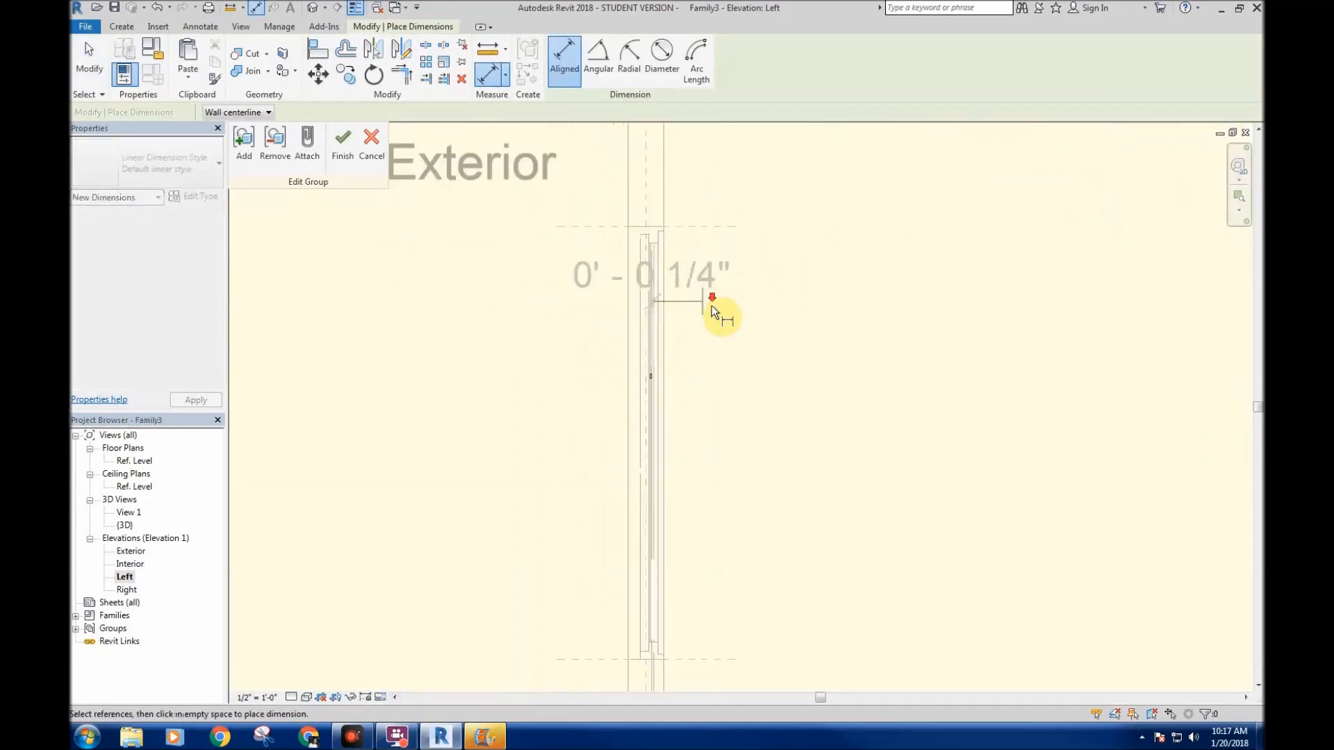
pyautogui.scroll(-3, 711, 305)
pyautogui.click(688, 236)
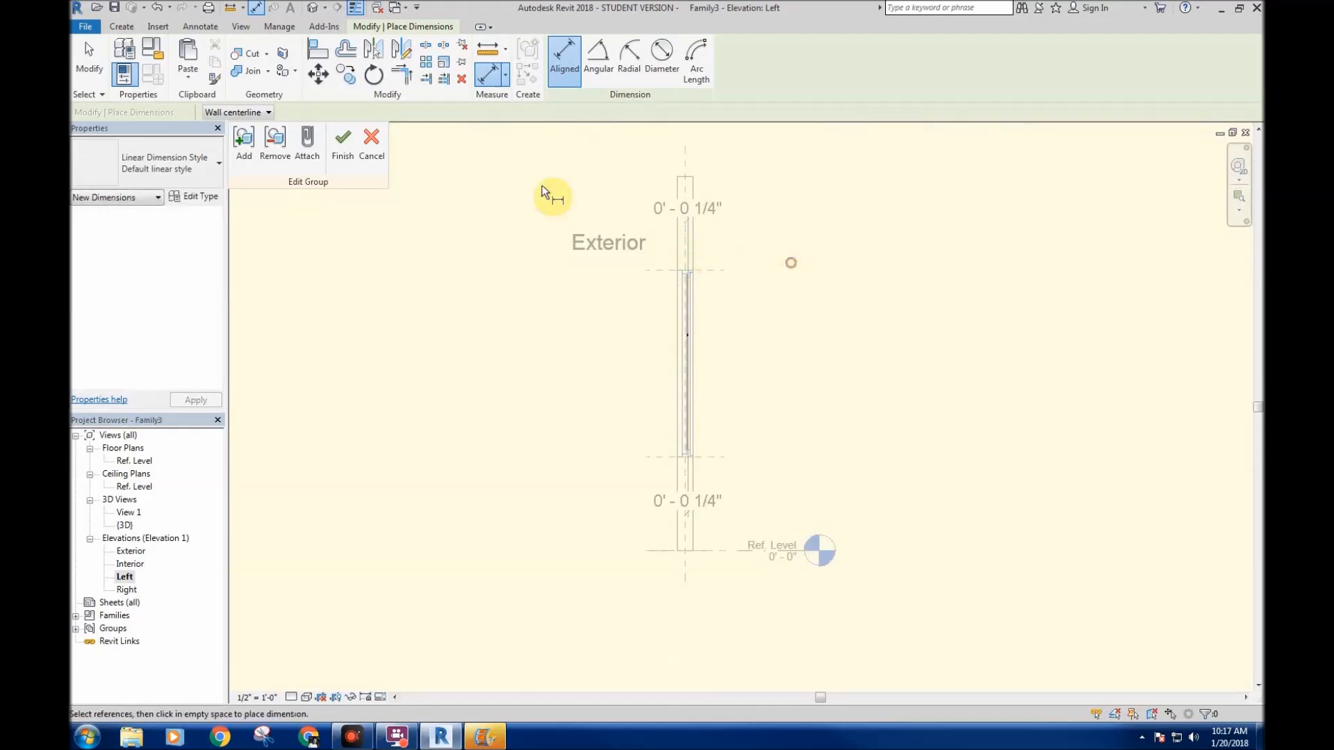
pyautogui.click(343, 157)
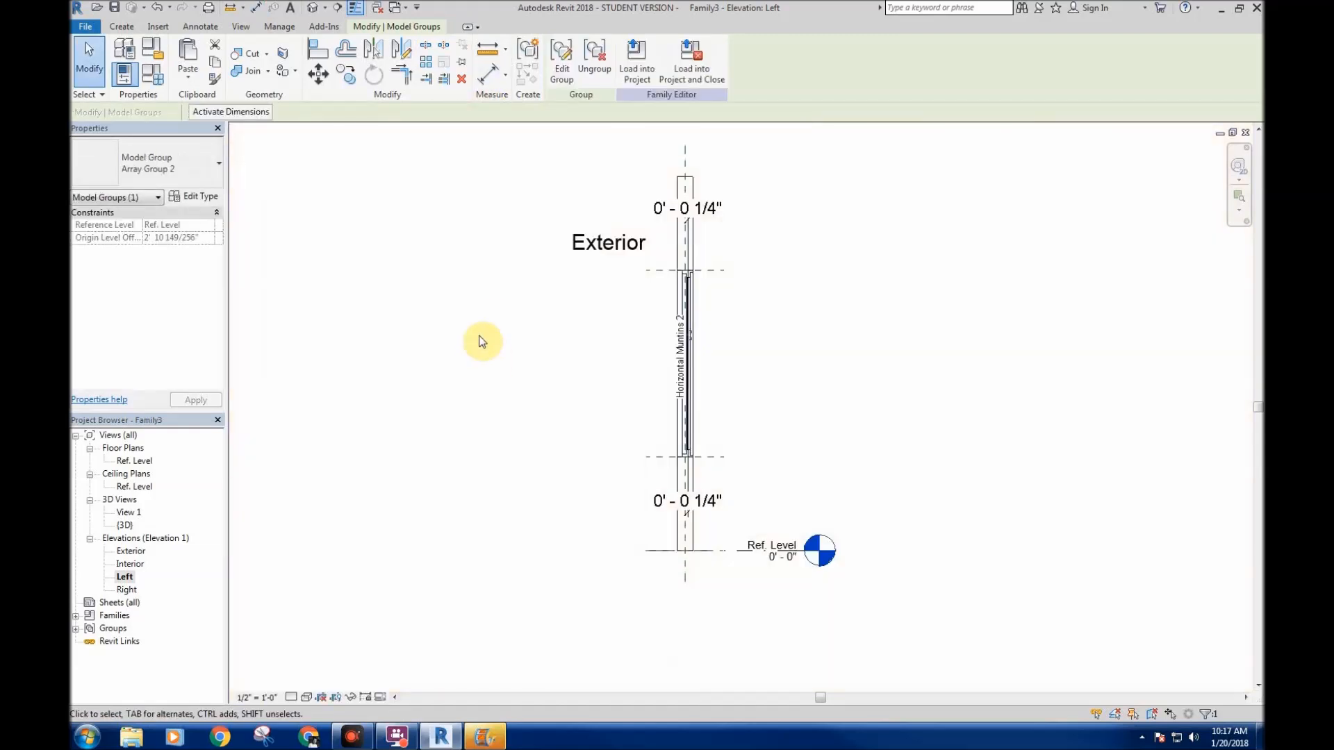
# - Open the default 3D view and set Wall Inset to 1" in the family types to test the muntins
pyautogui.click(311, 8)
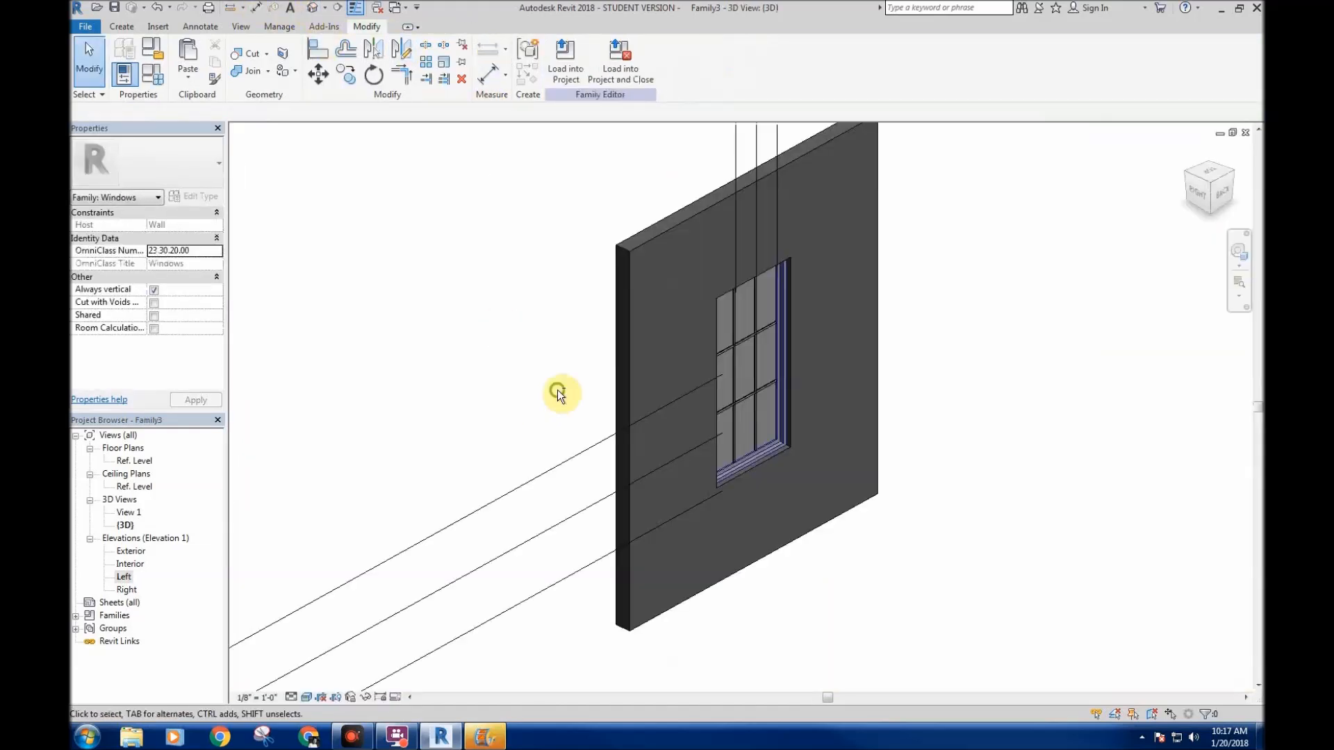
pyautogui.click(156, 74)
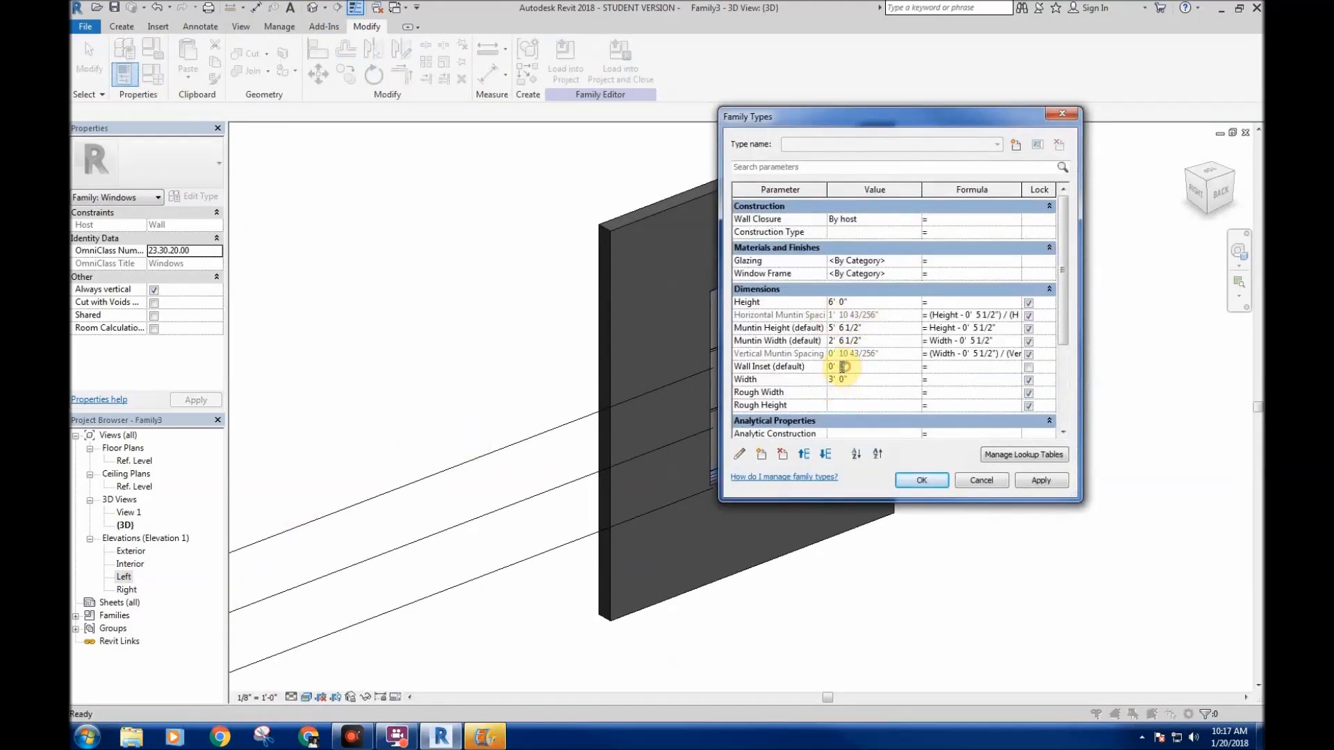
pyautogui.click(939, 480)
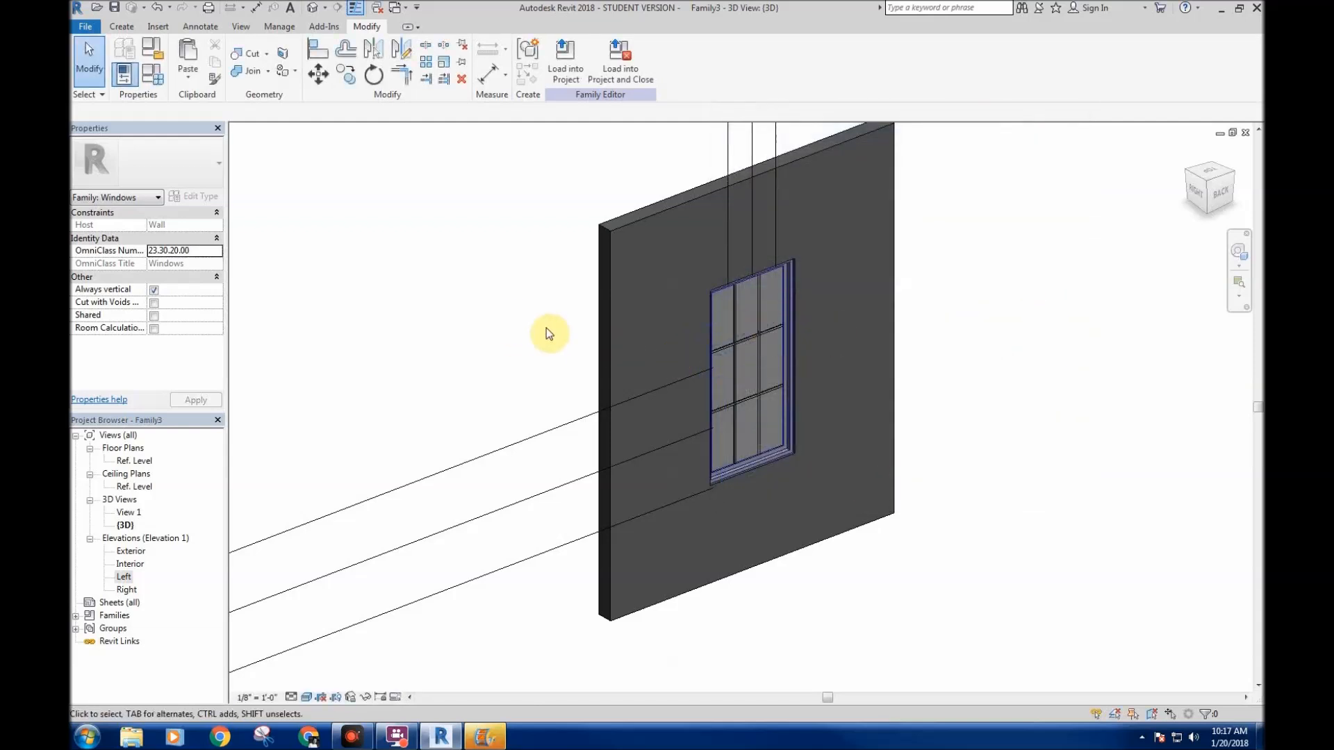
pyautogui.moveTo(546, 330); pyautogui.dragTo(522, 322, button='middle')
pyautogui.scroll(2, 691, 414)
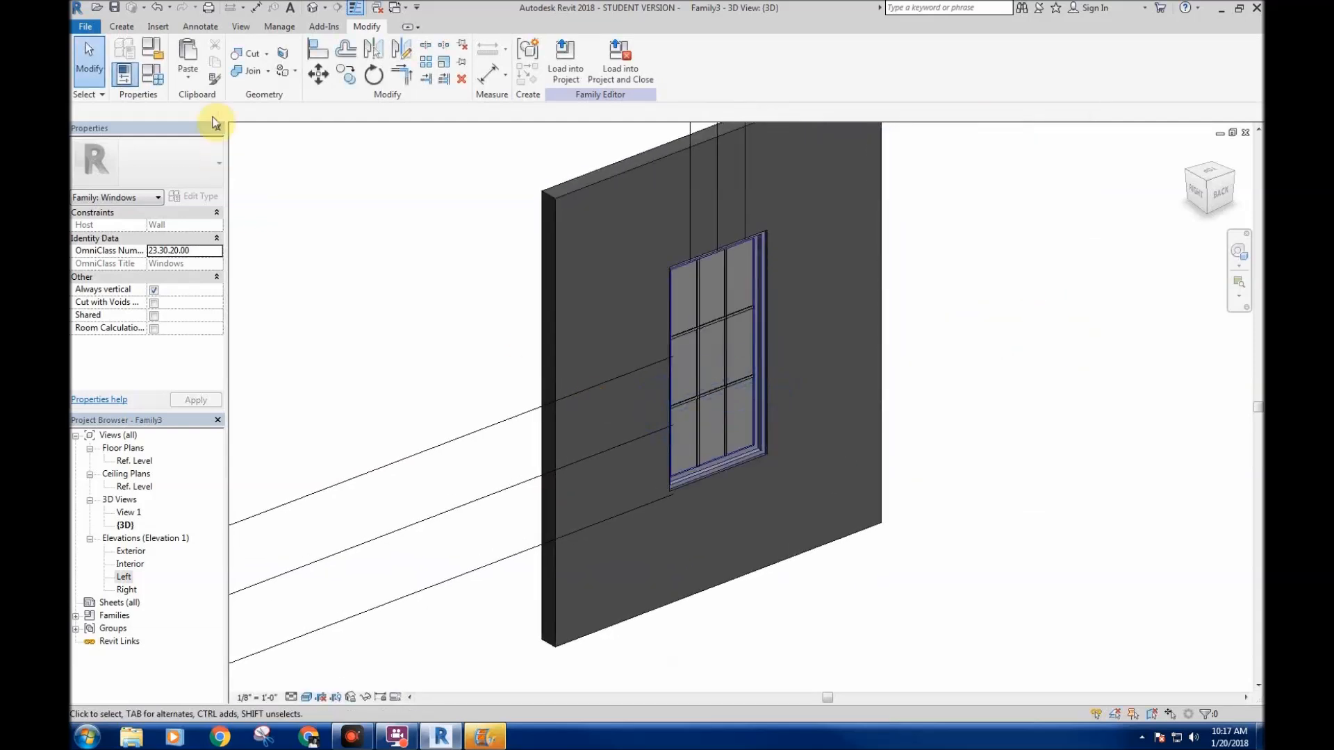
# - Set Horizontal Muntins to 4, Vertical Muntins to 3 and Wall Inset to 2" in the family types
pyautogui.click(158, 75)
pyautogui.moveTo(1068, 312); pyautogui.dragTo(1063, 407)
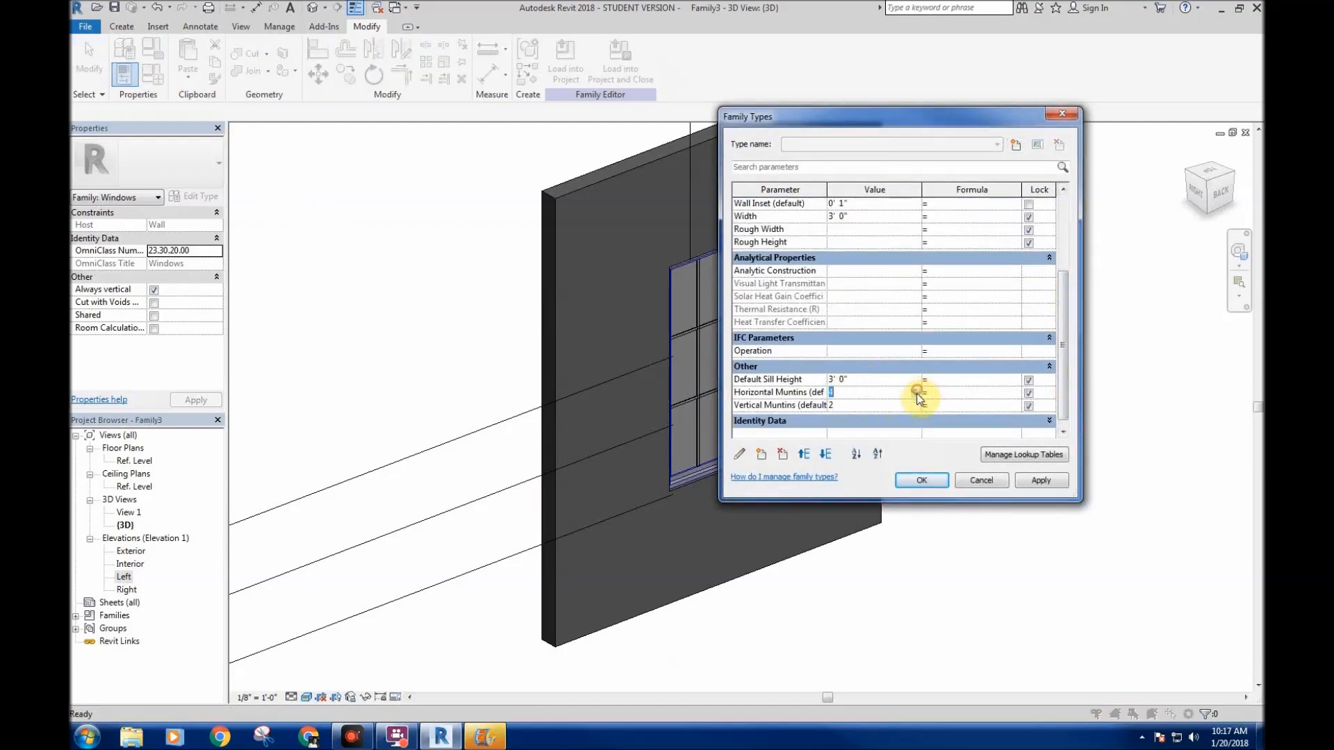
pyautogui.click(915, 403)
pyautogui.click(1040, 484)
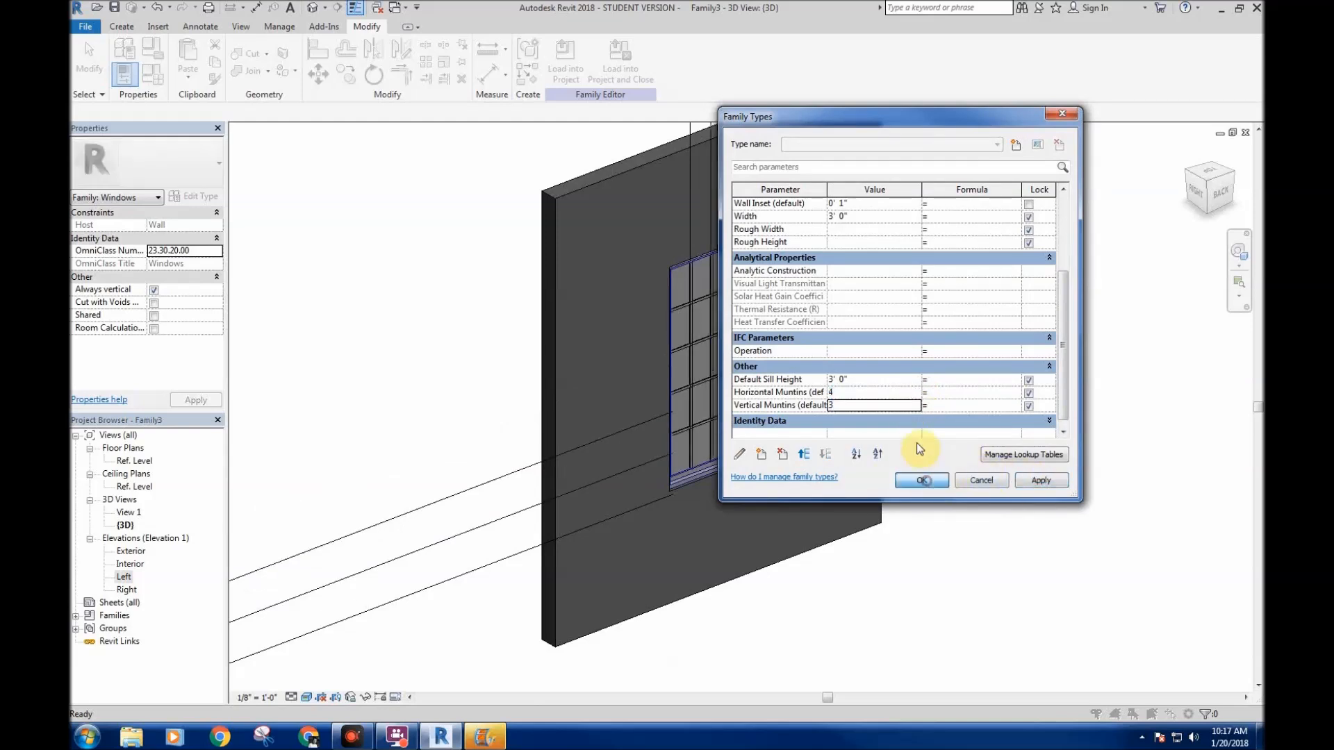
pyautogui.click(921, 480)
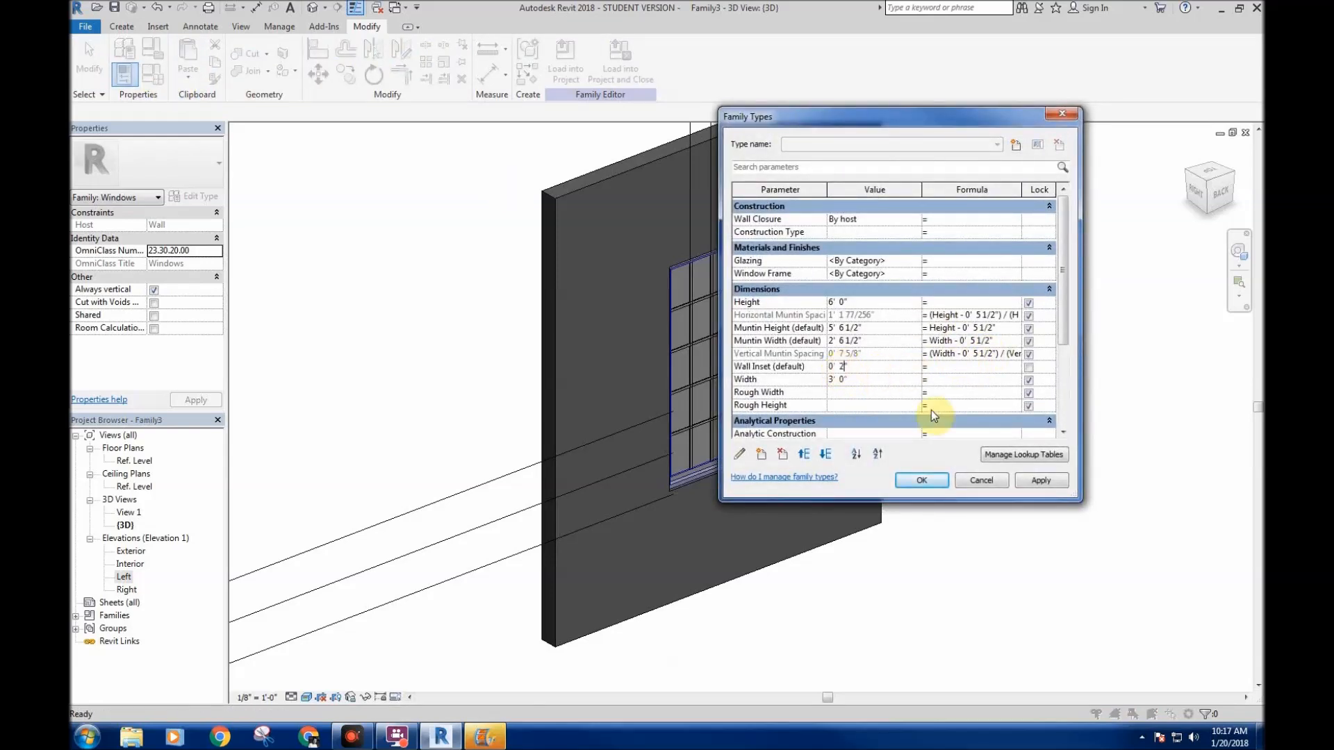
pyautogui.click(1038, 482)
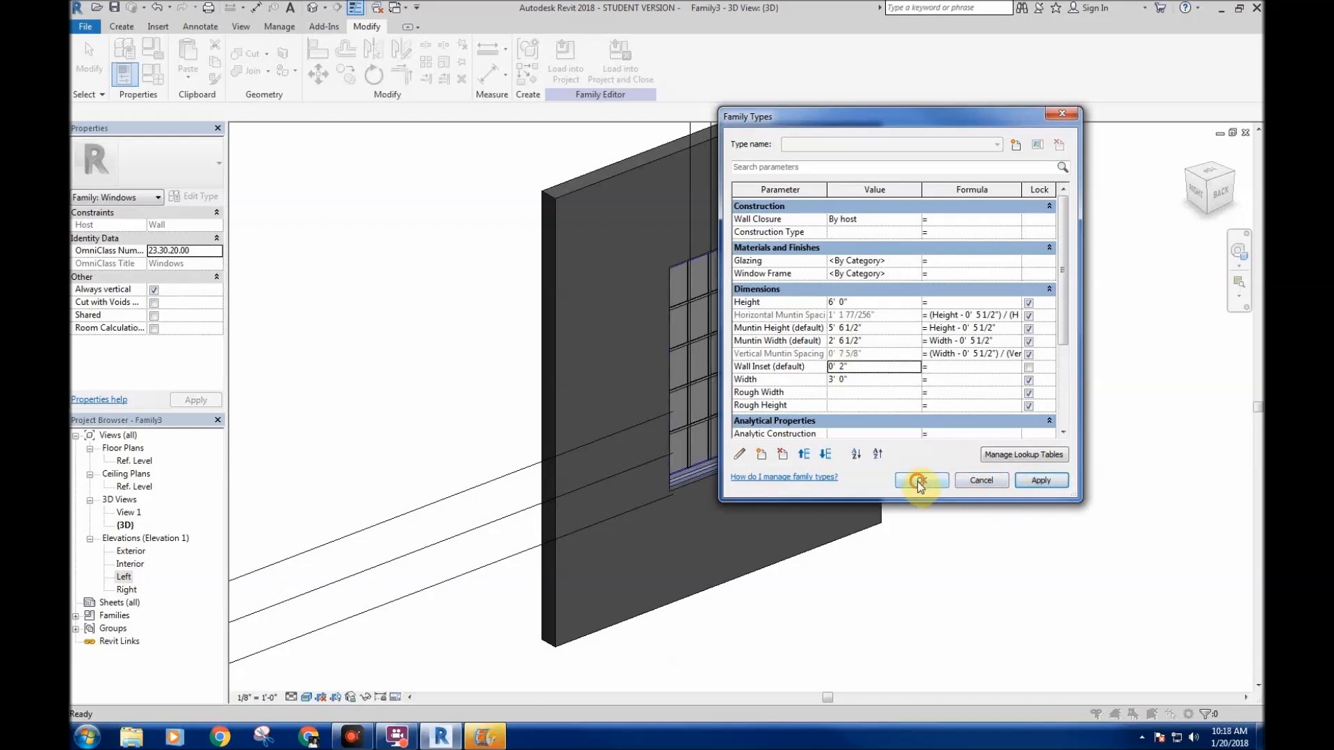
# - Examine the horizontal and vertical muntins in 3D to check their positions against the inset window frame and glass
pyautogui.scroll(4, 703, 351)
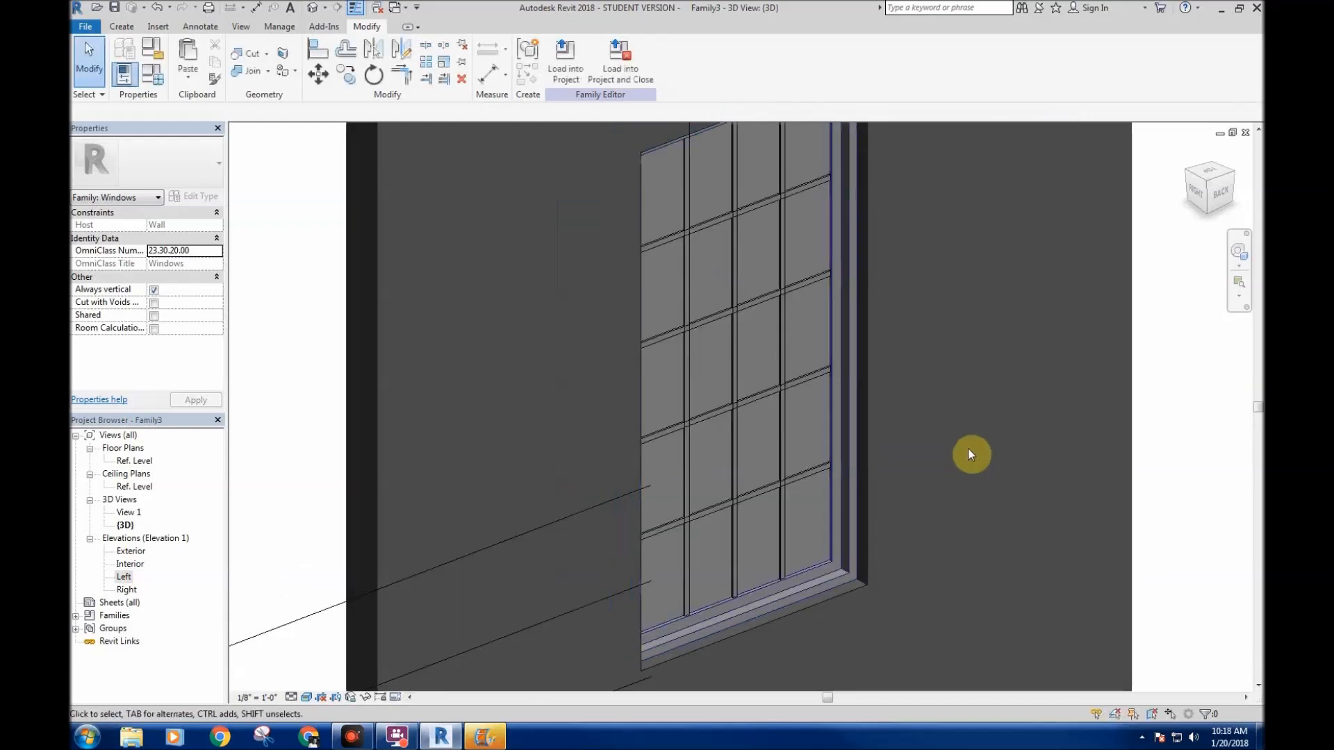
pyautogui.scroll(-4, 985, 400)
pyautogui.moveTo(1028, 369); pyautogui.dragTo(1001, 359, button='middle')
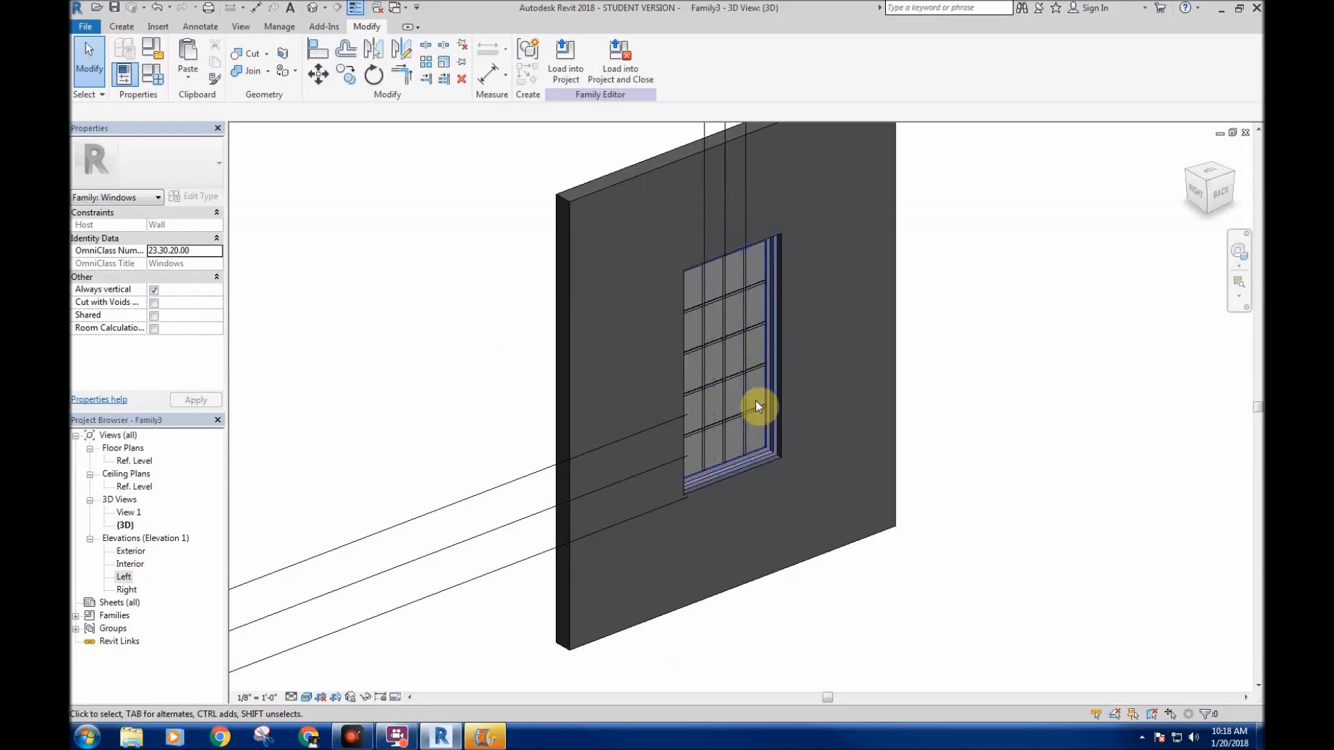
pyautogui.scroll(5, 730, 387)
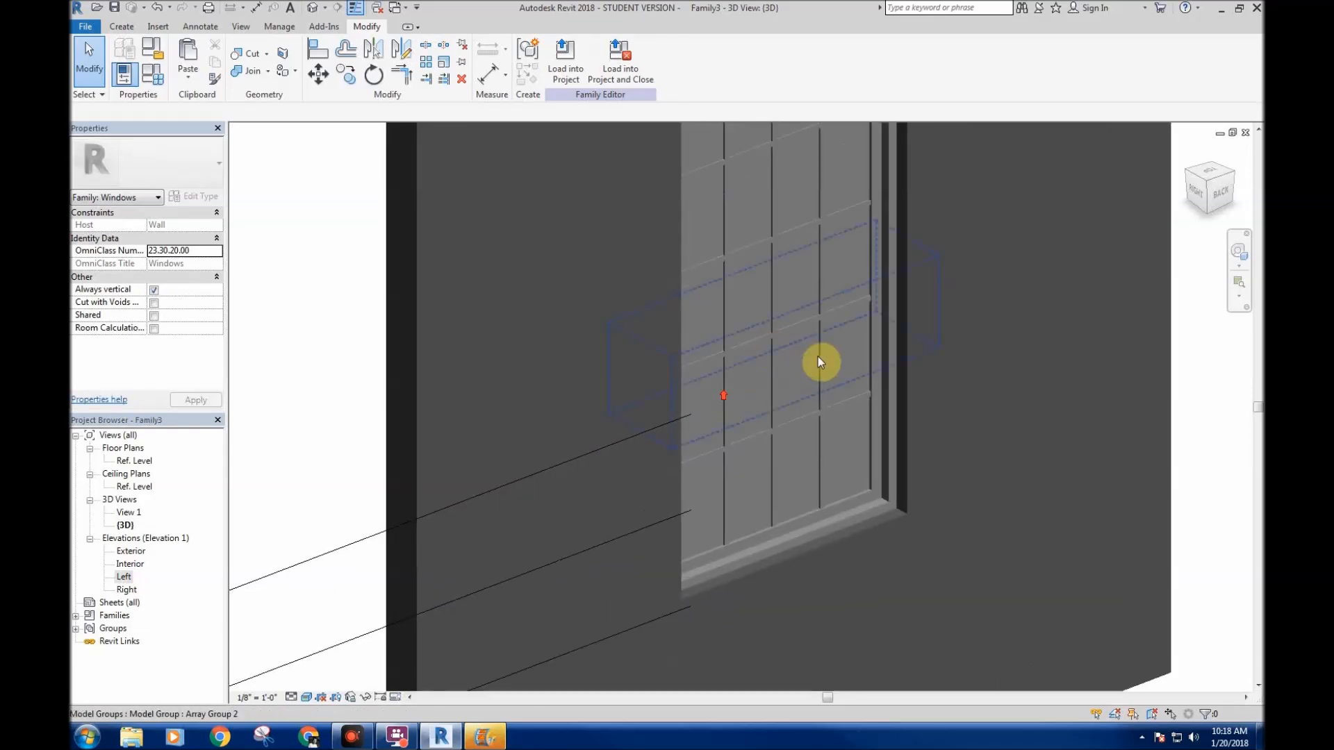
pyautogui.scroll(-6, 860, 365)
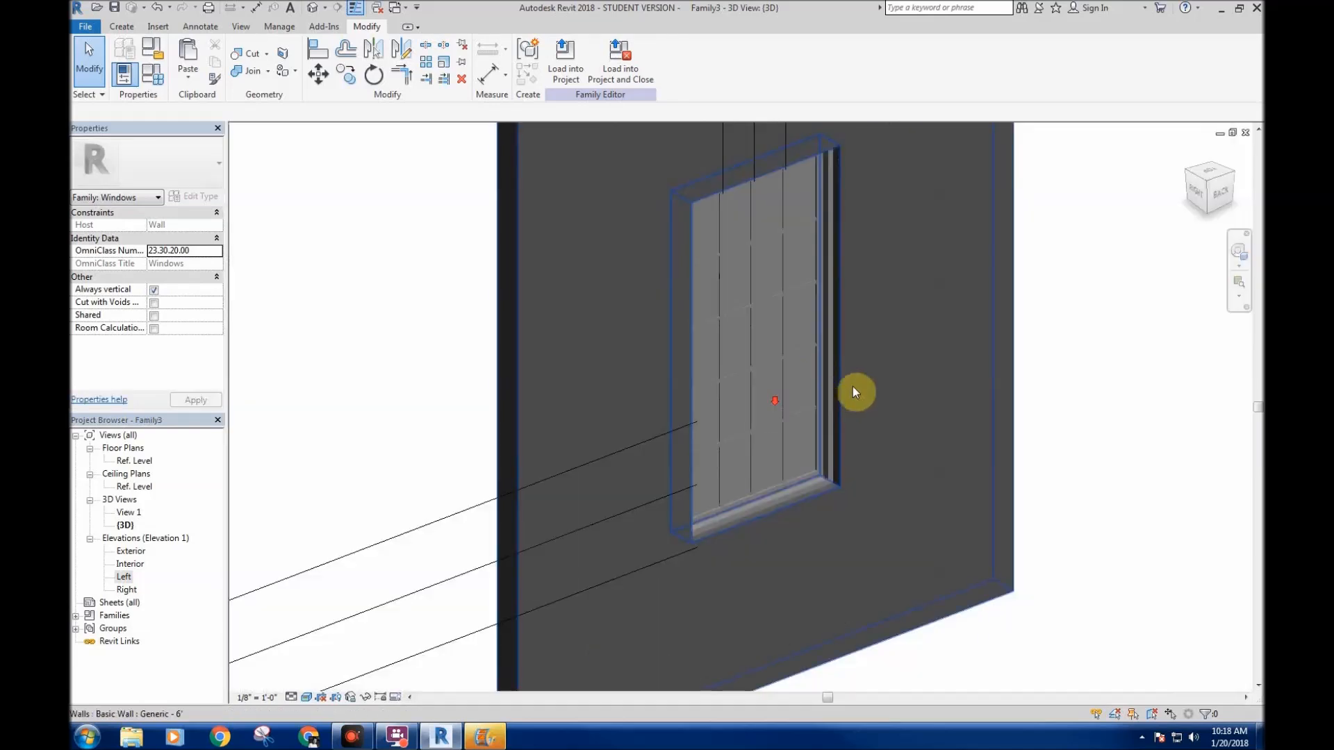
pyautogui.keyDown('shift'); pyautogui.moveTo(935, 494); pyautogui.dragTo(724, 314, button='middle'); pyautogui.keyUp('shift')
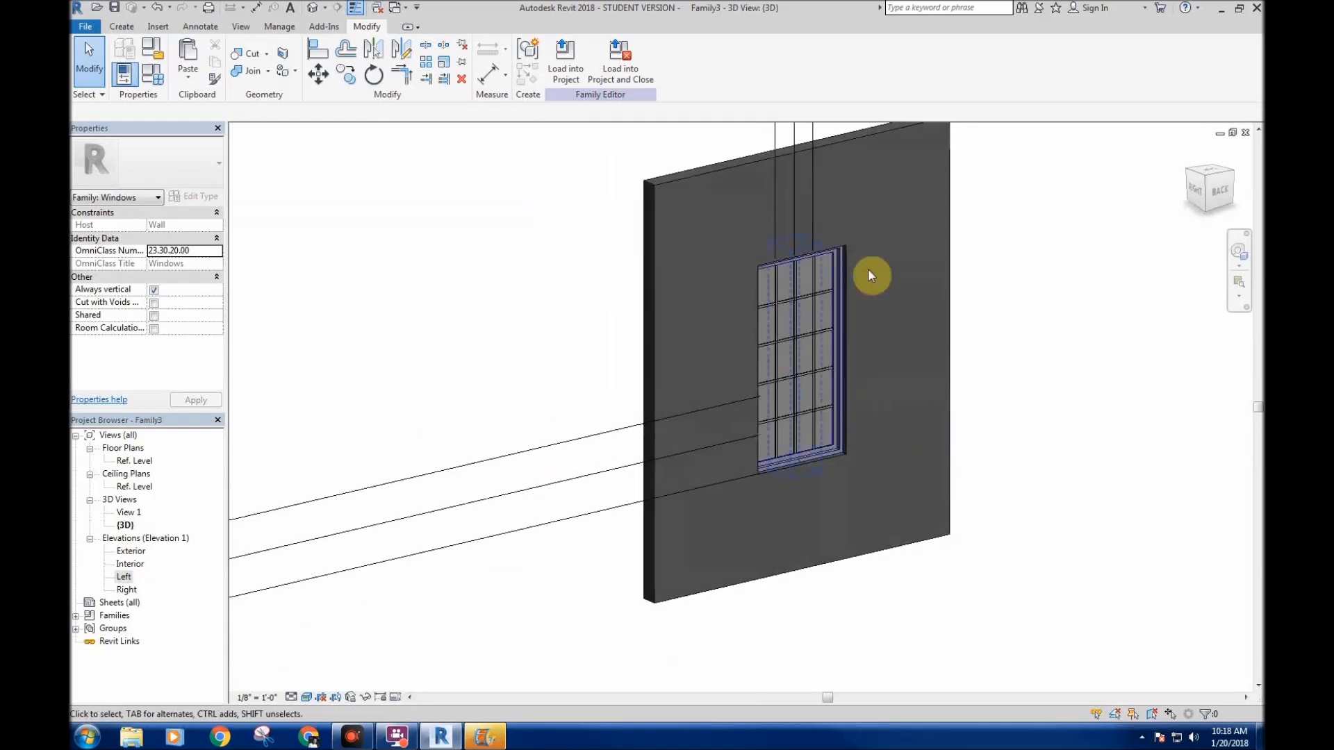
pyautogui.keyDown('shift'); pyautogui.moveTo(919, 421); pyautogui.dragTo(857, 373, button='middle'); pyautogui.keyUp('shift')
pyautogui.moveTo(483, 219); pyautogui.dragTo(441, 245, button='middle')
pyautogui.scroll(3, 729, 319)
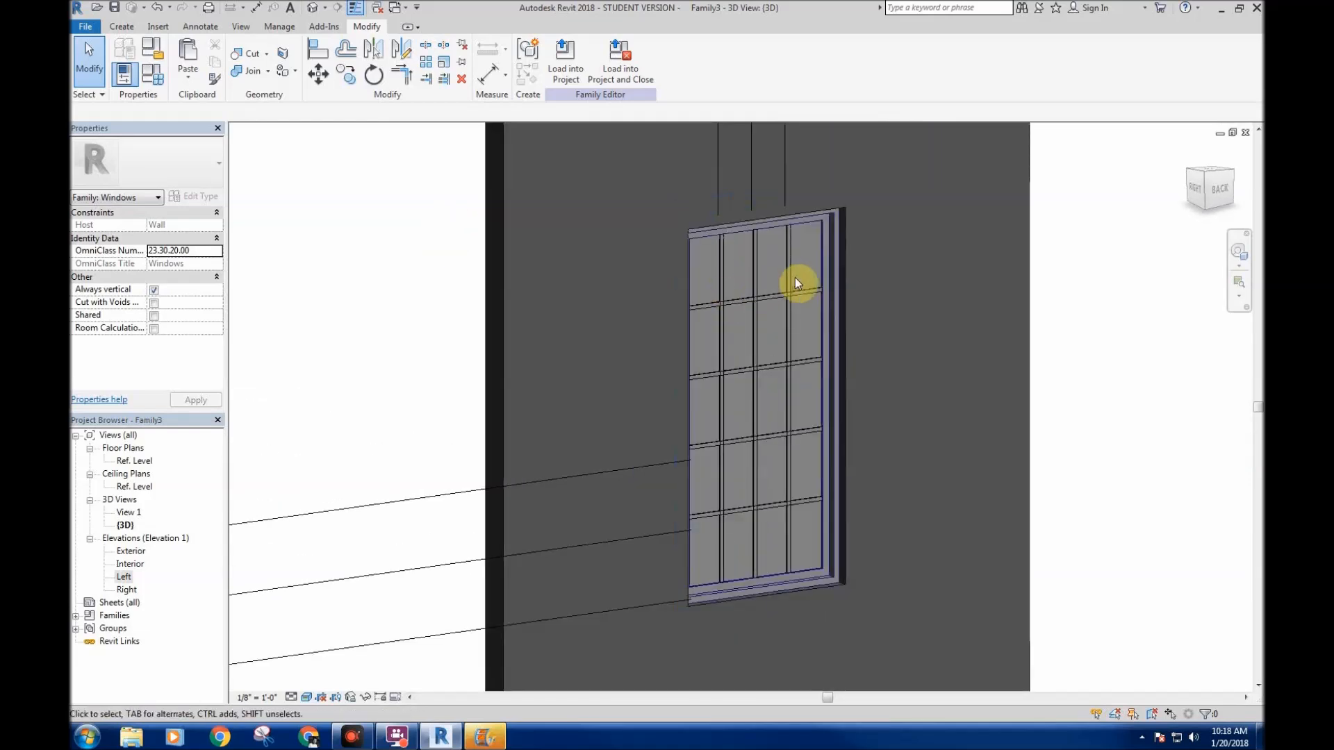
pyautogui.click(791, 272)
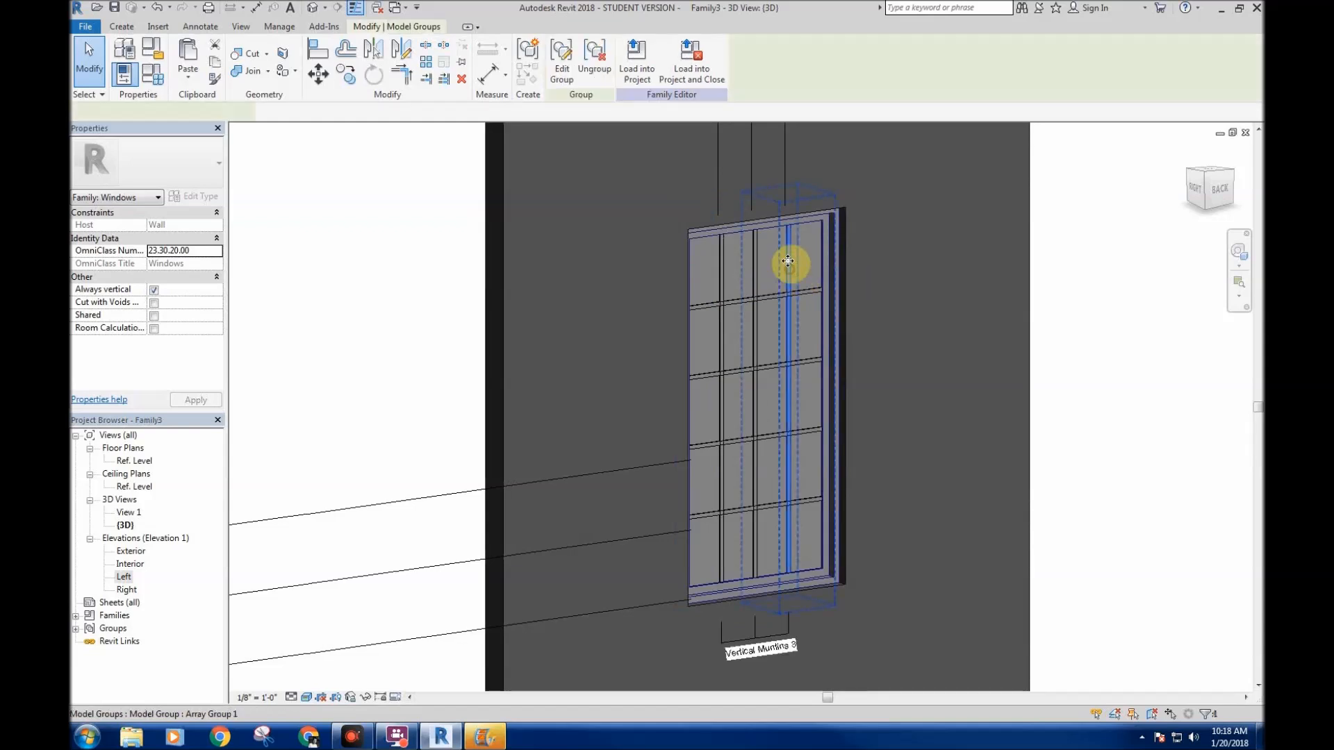
pyautogui.click(481, 246)
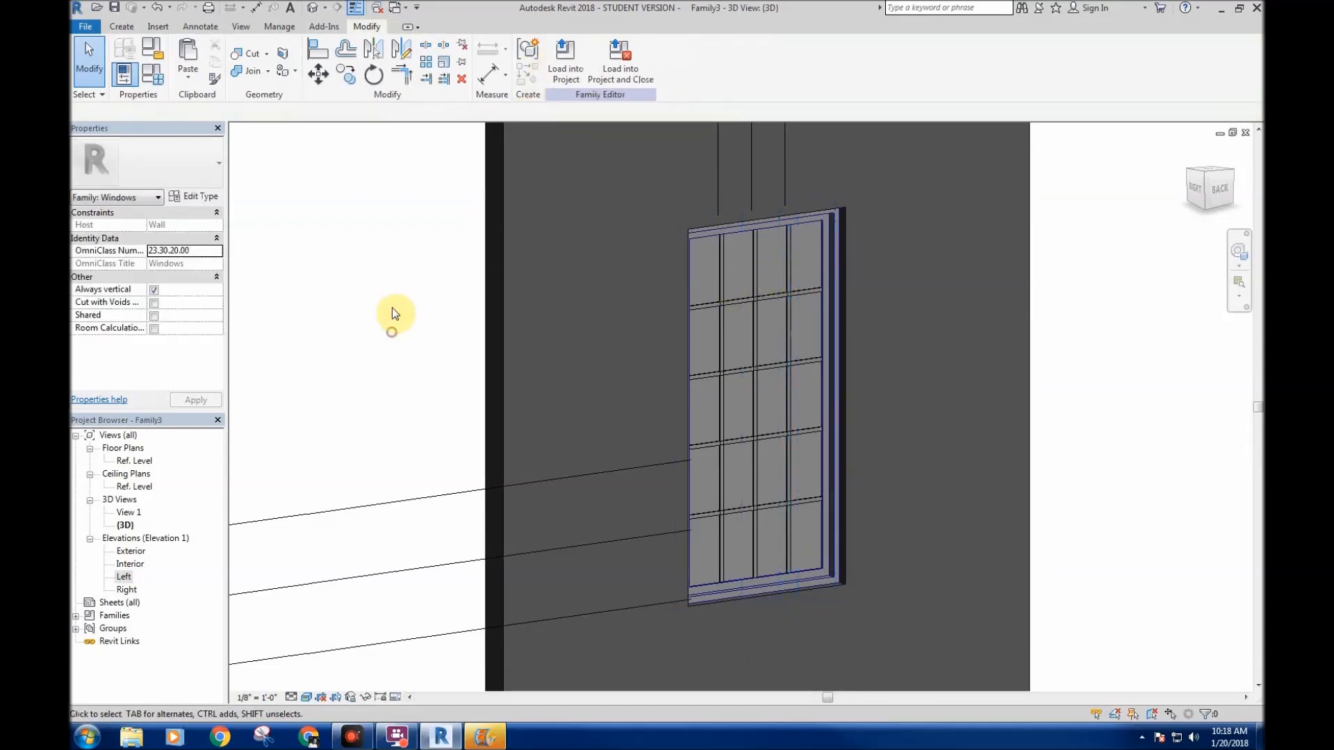
# - In the Vertical Muntin family, associate the extrusion's material with a new type parameter named Muntins under Materials and Finishes
pyautogui.click(245, 29)
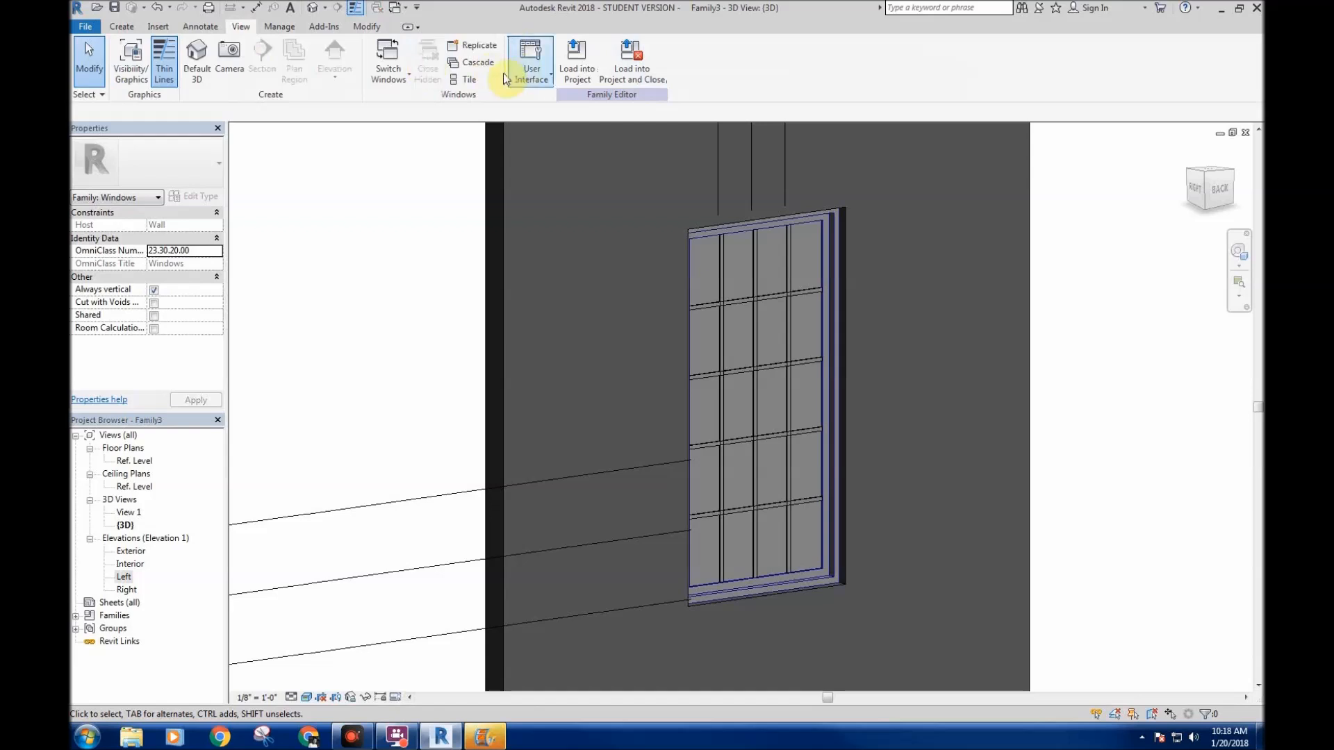
pyautogui.click(388, 62)
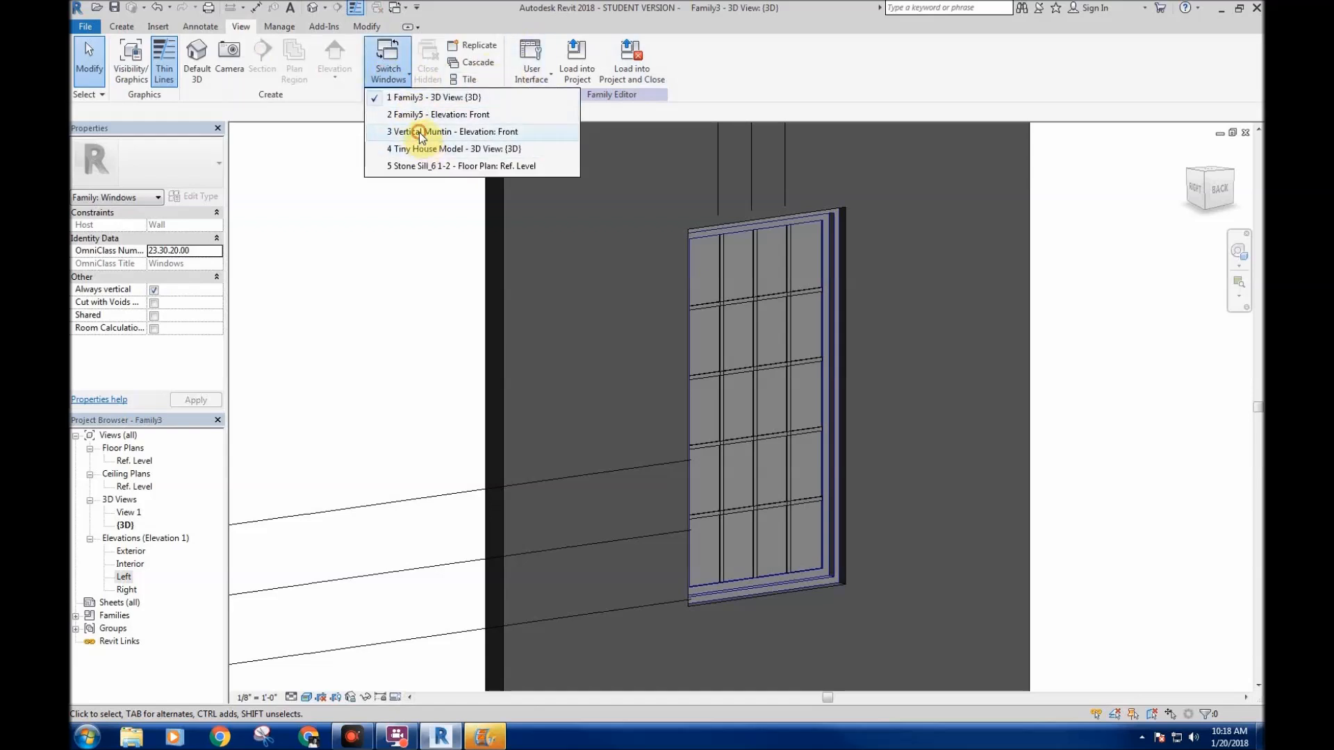
pyautogui.click(420, 133)
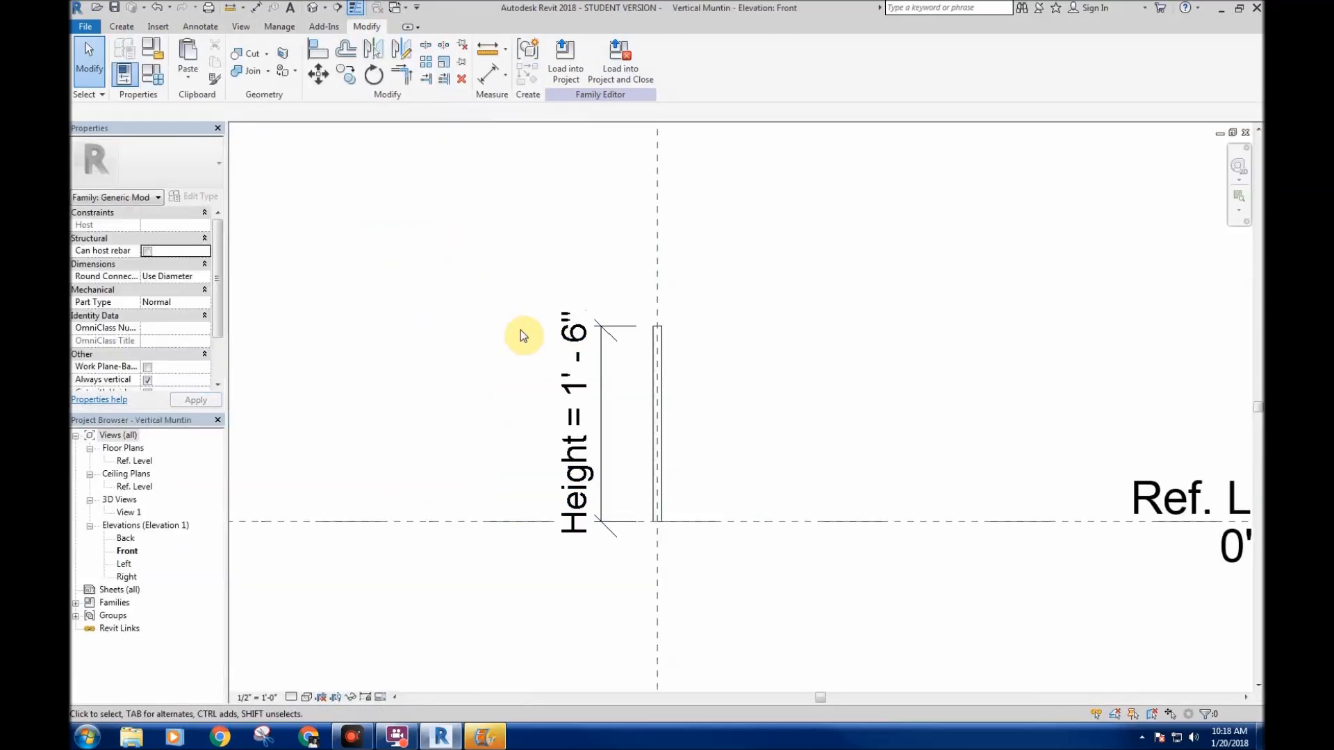
pyautogui.click(655, 352)
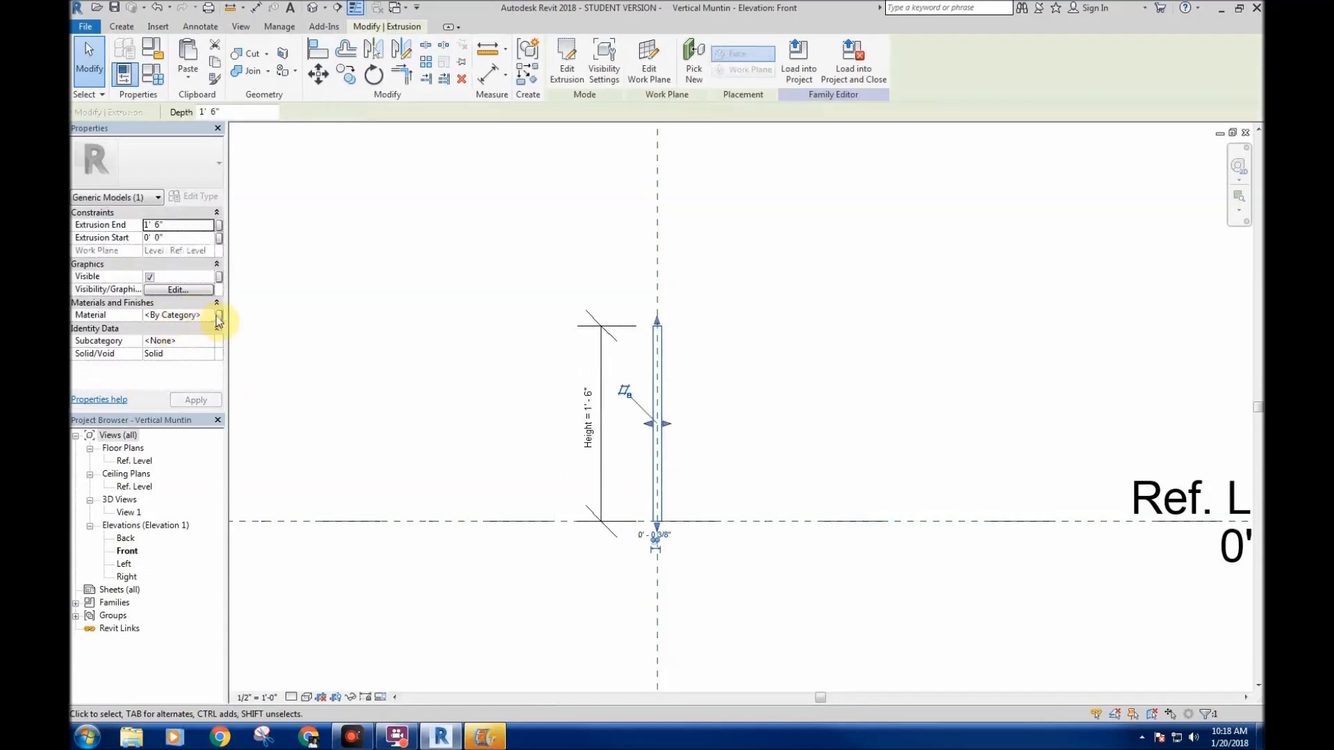
pyautogui.click(220, 318)
pyautogui.click(562, 455)
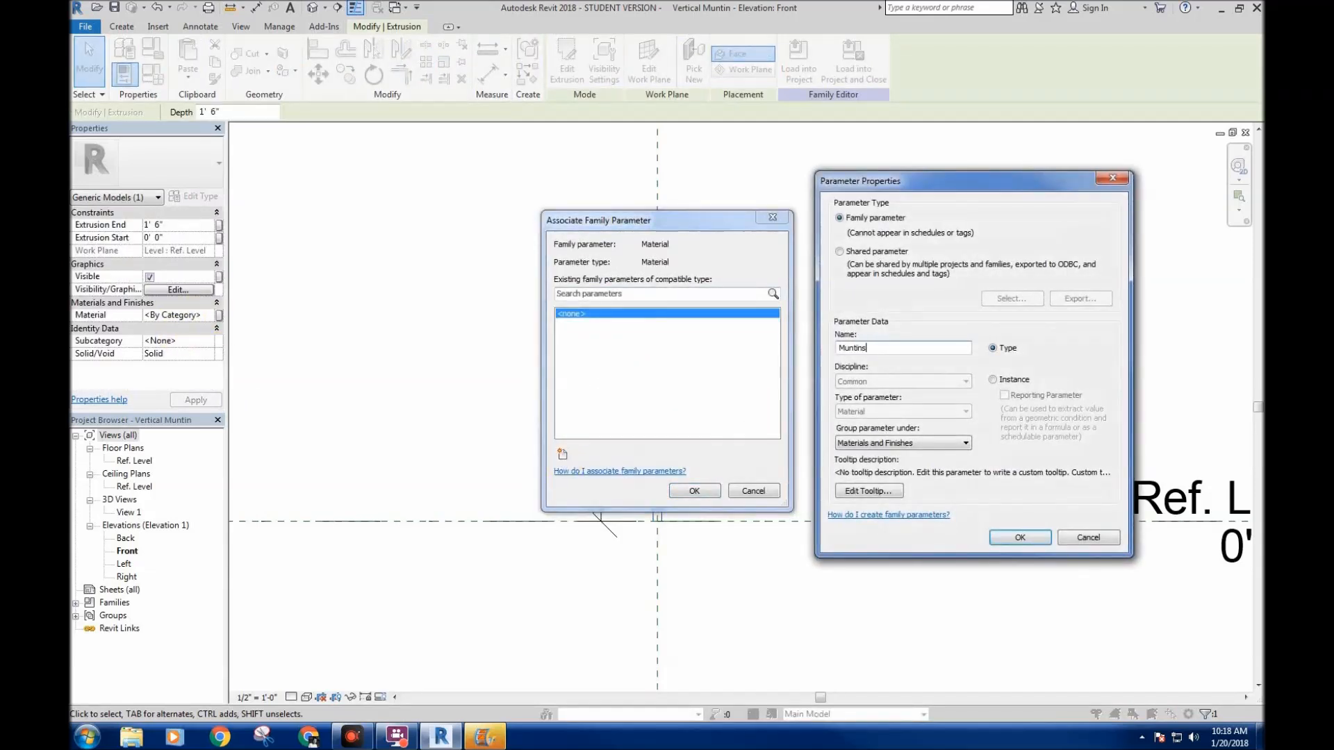
pyautogui.click(1015, 537)
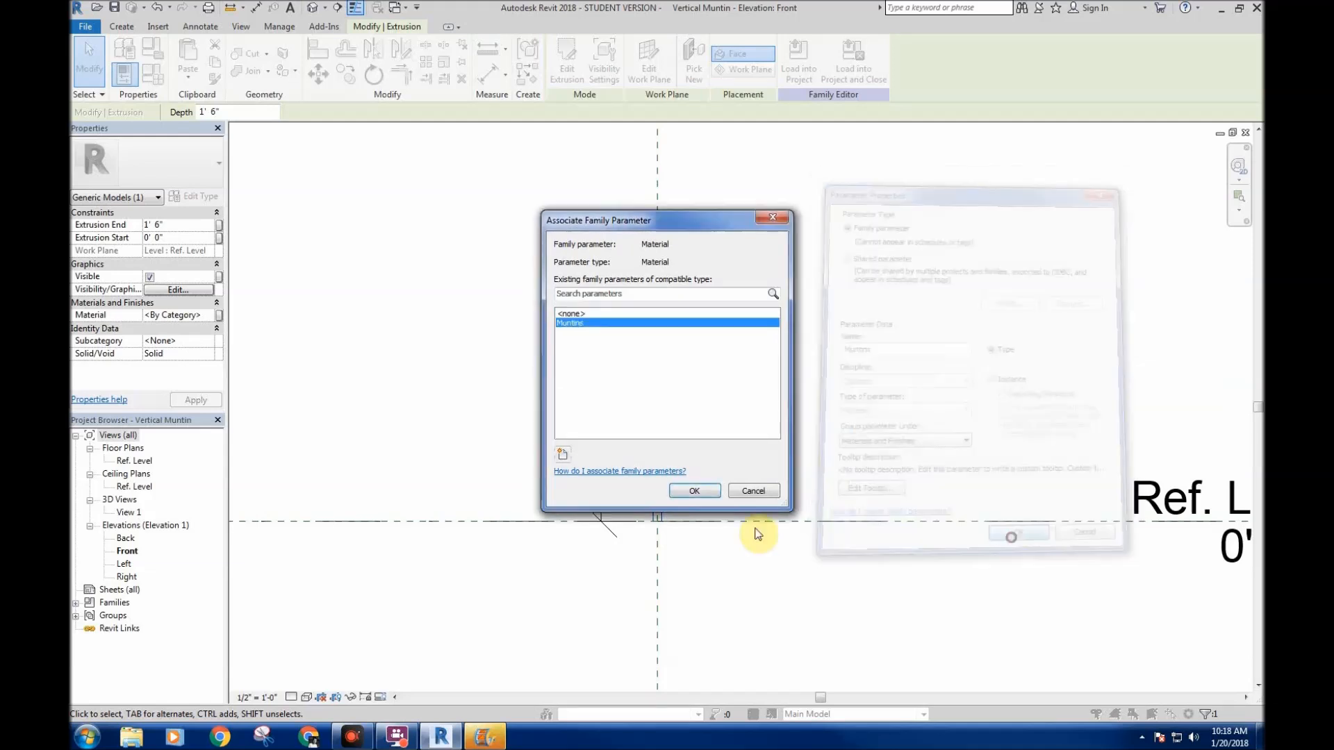
pyautogui.click(709, 492)
pyautogui.click(430, 372)
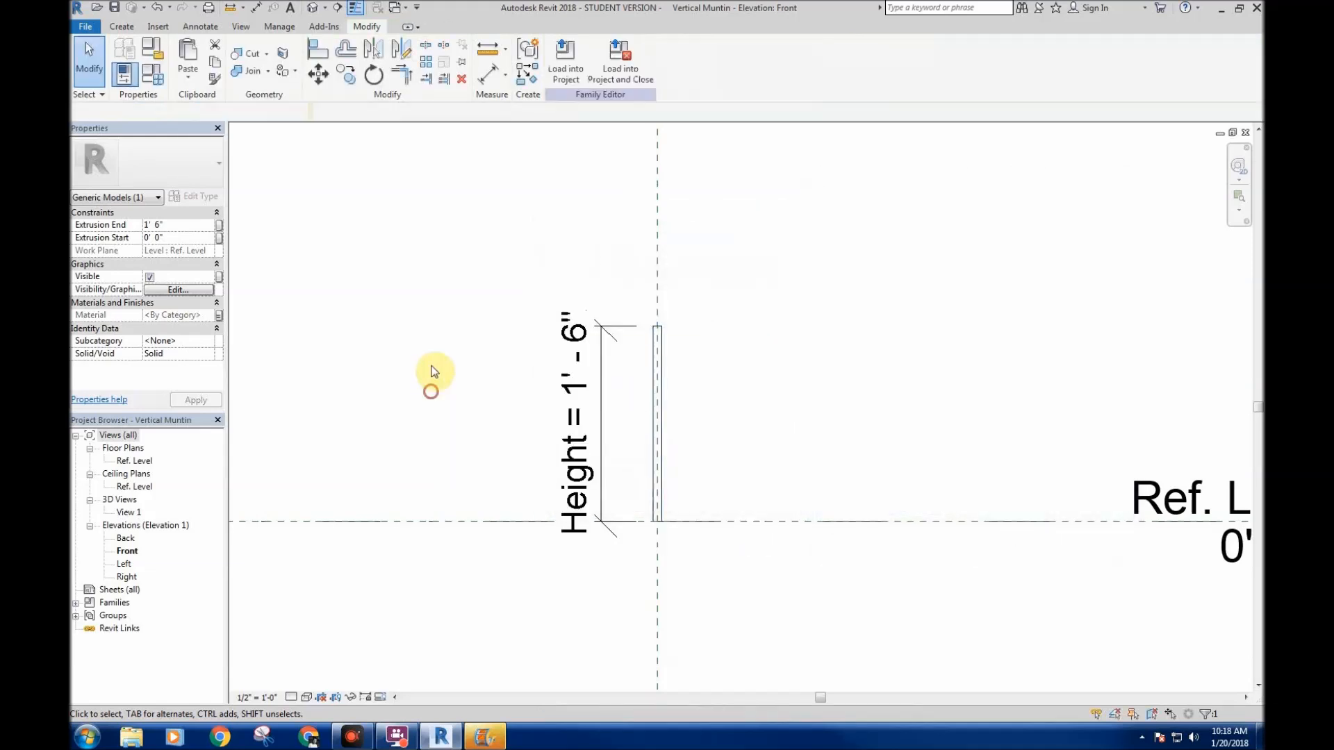
# - Load the updated Vertical Muntin family into Family3
pyautogui.click(566, 56)
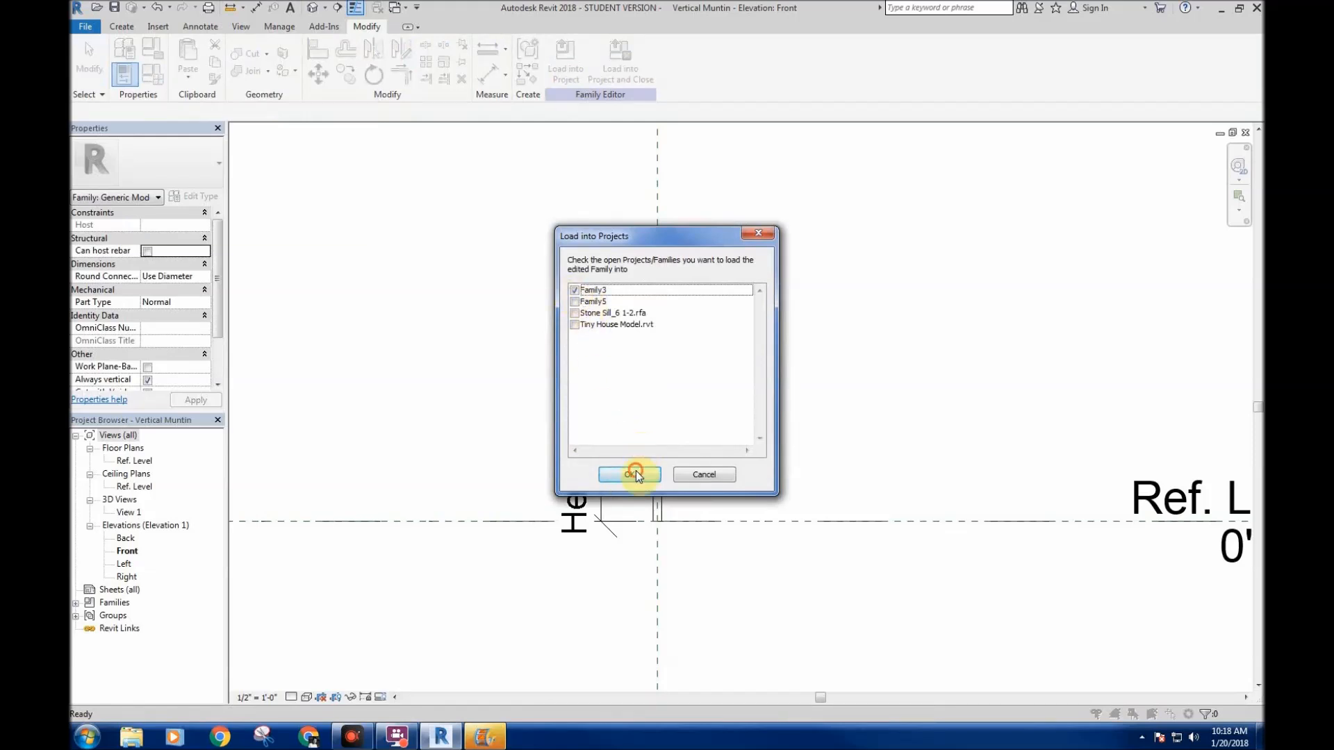
pyautogui.click(633, 472)
pyautogui.click(619, 326)
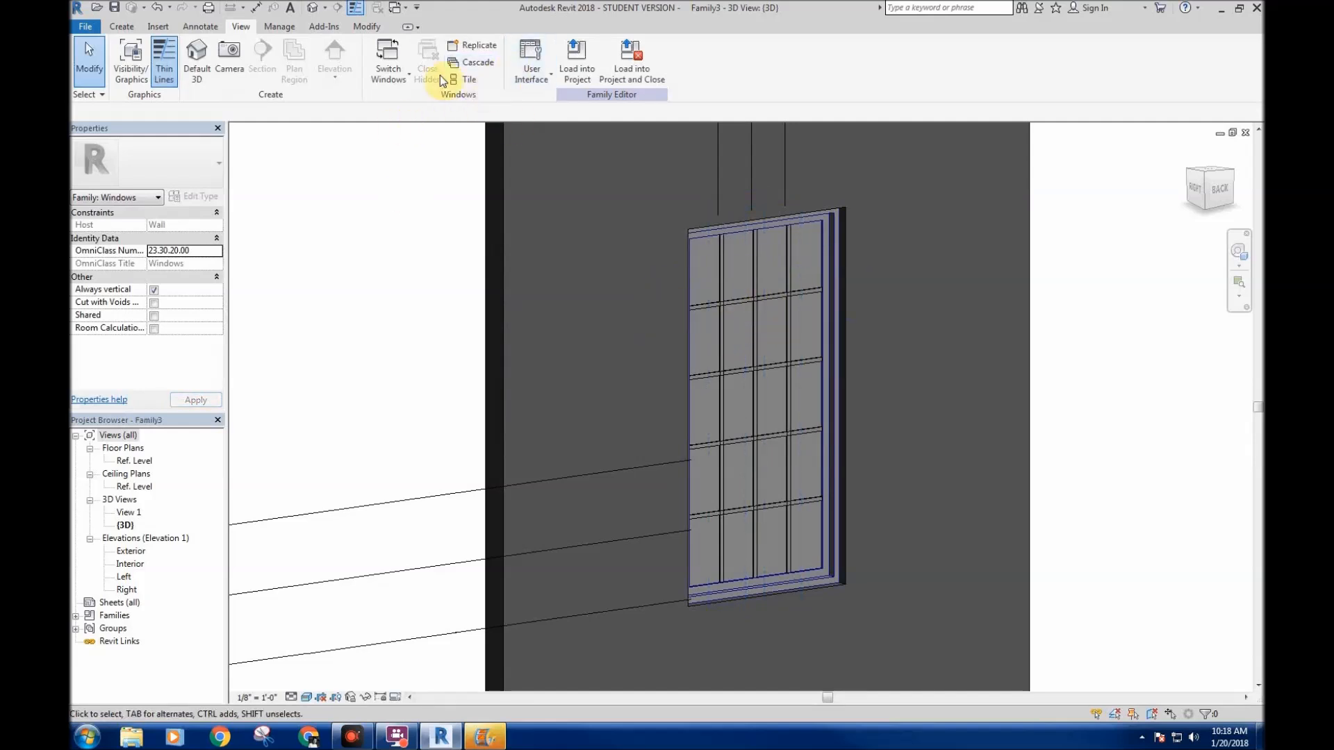
# - In Family5, associate the horizontal muntin extrusion's material with a new instance parameter named Muntin under Materials and Finishes
pyautogui.click(387, 61)
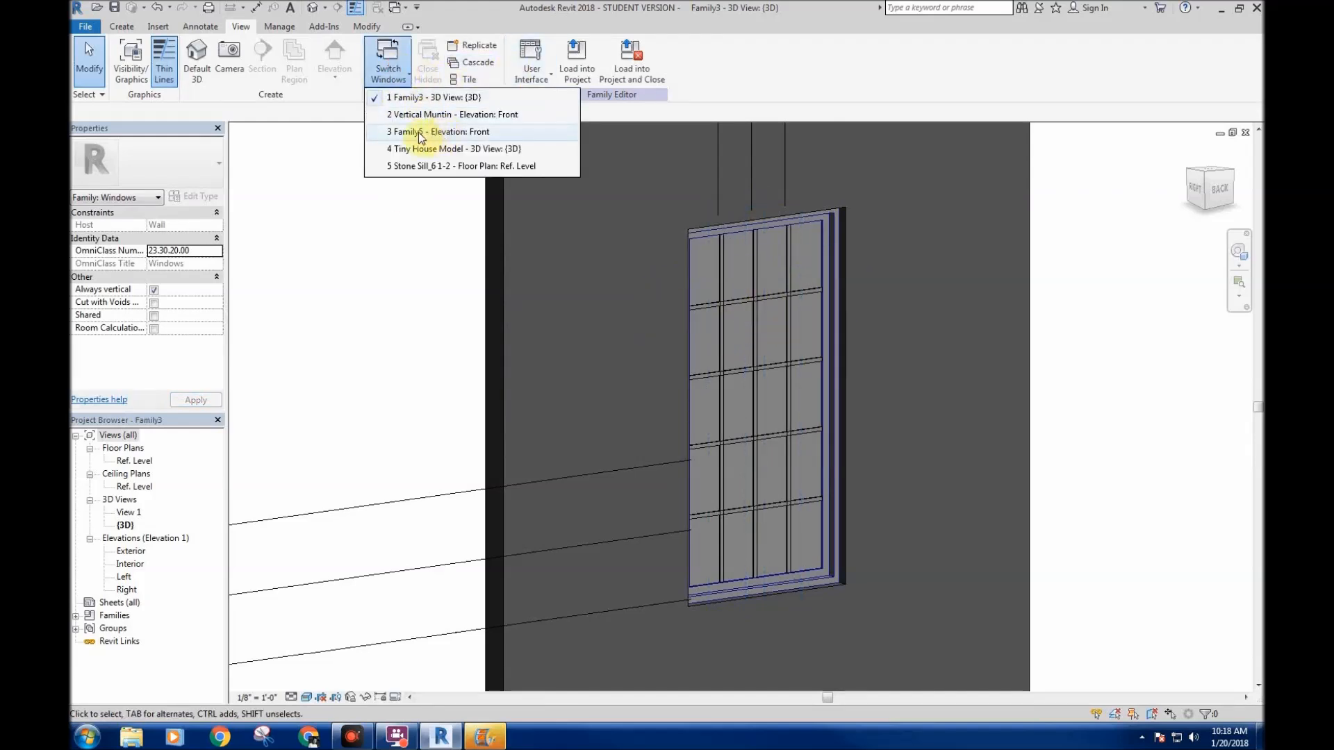
pyautogui.click(422, 132)
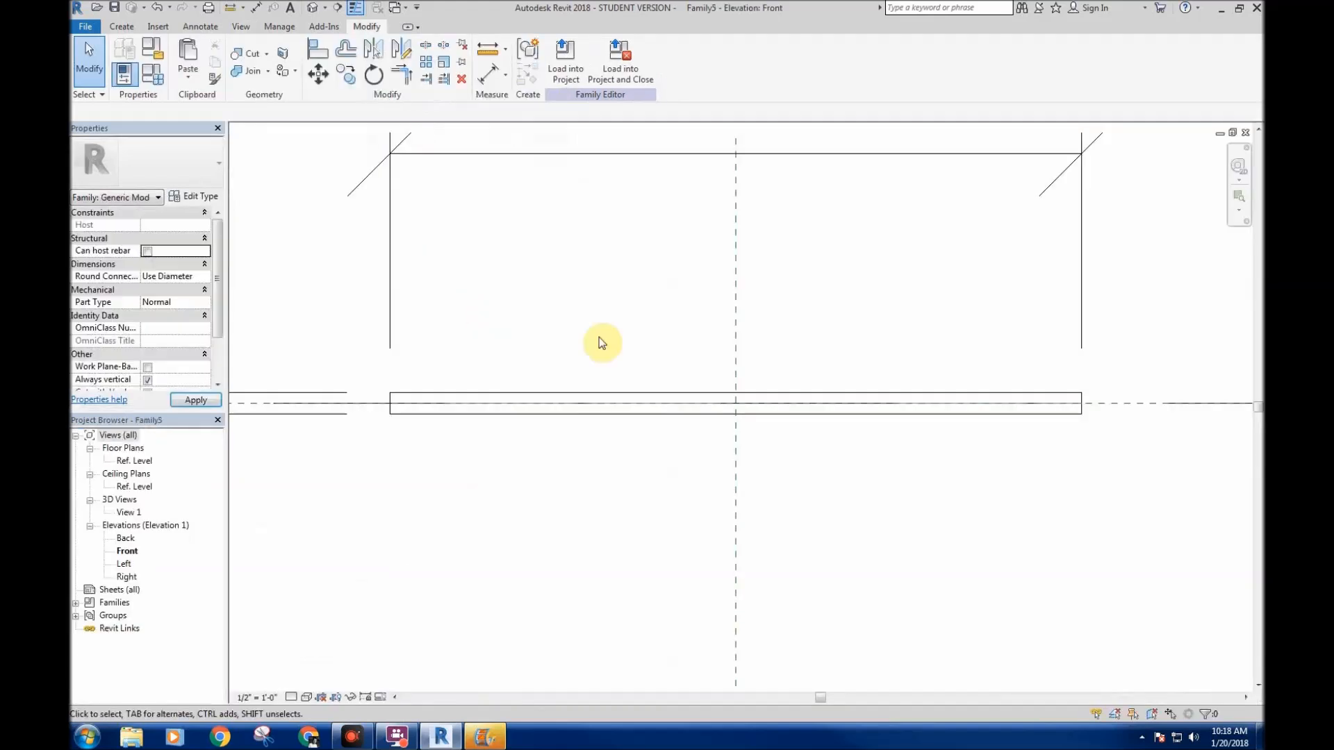
pyautogui.click(582, 416)
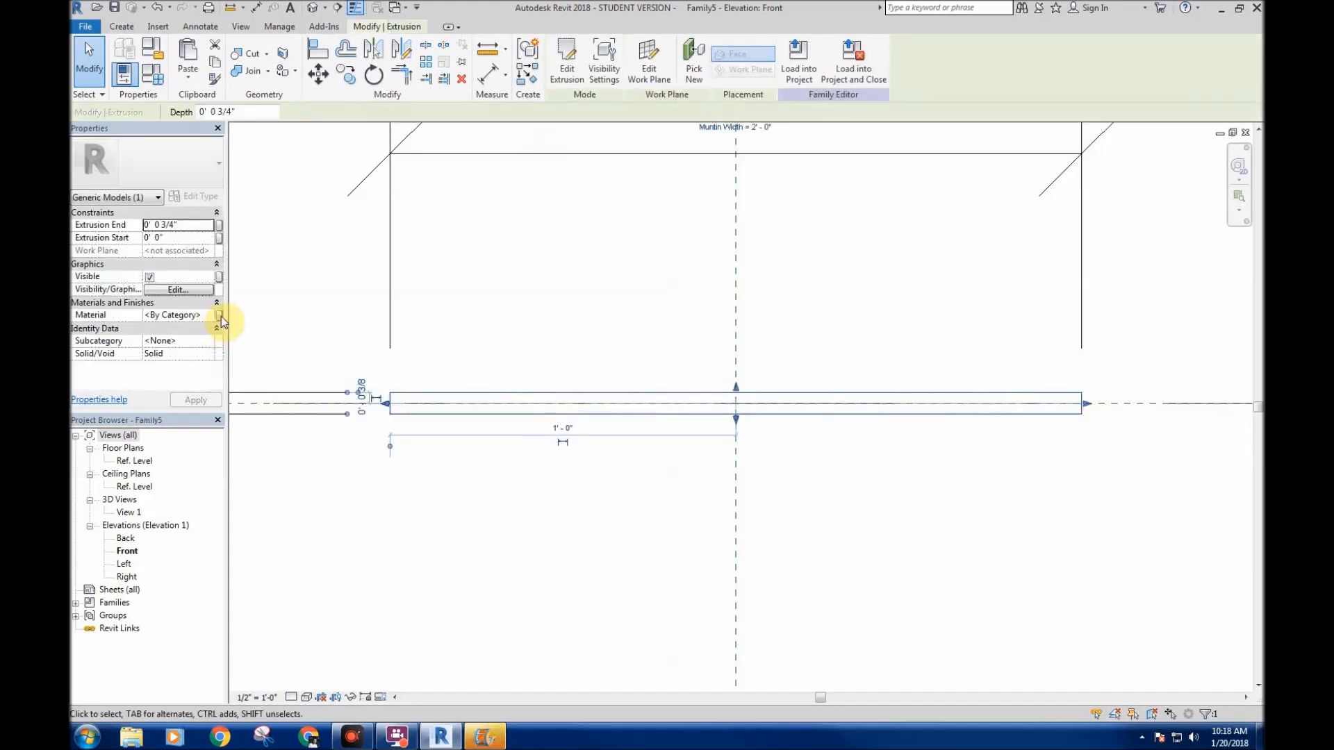
pyautogui.click(219, 315)
pyautogui.click(562, 455)
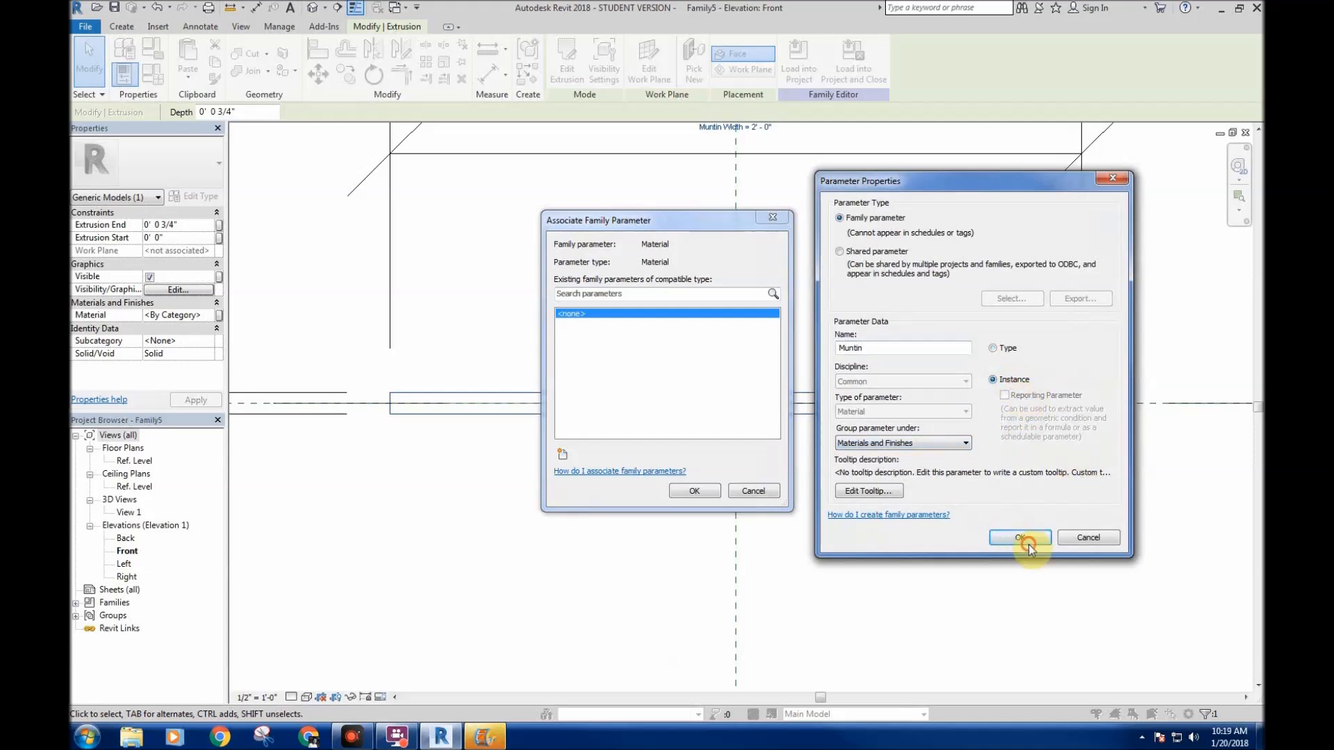
pyautogui.click(1027, 542)
pyautogui.click(690, 491)
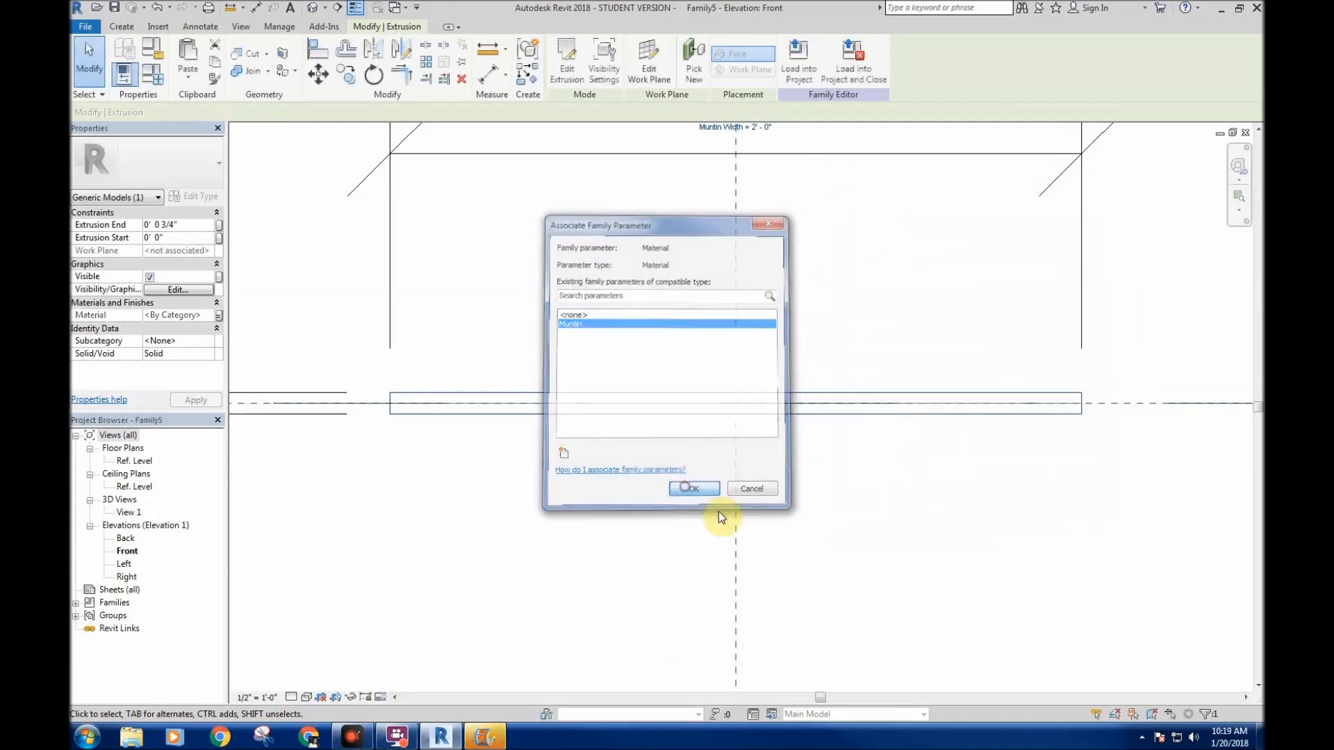
# - Load the updated Family5 horizontal muntin into Family3
pyautogui.click(800, 60)
pyautogui.click(624, 475)
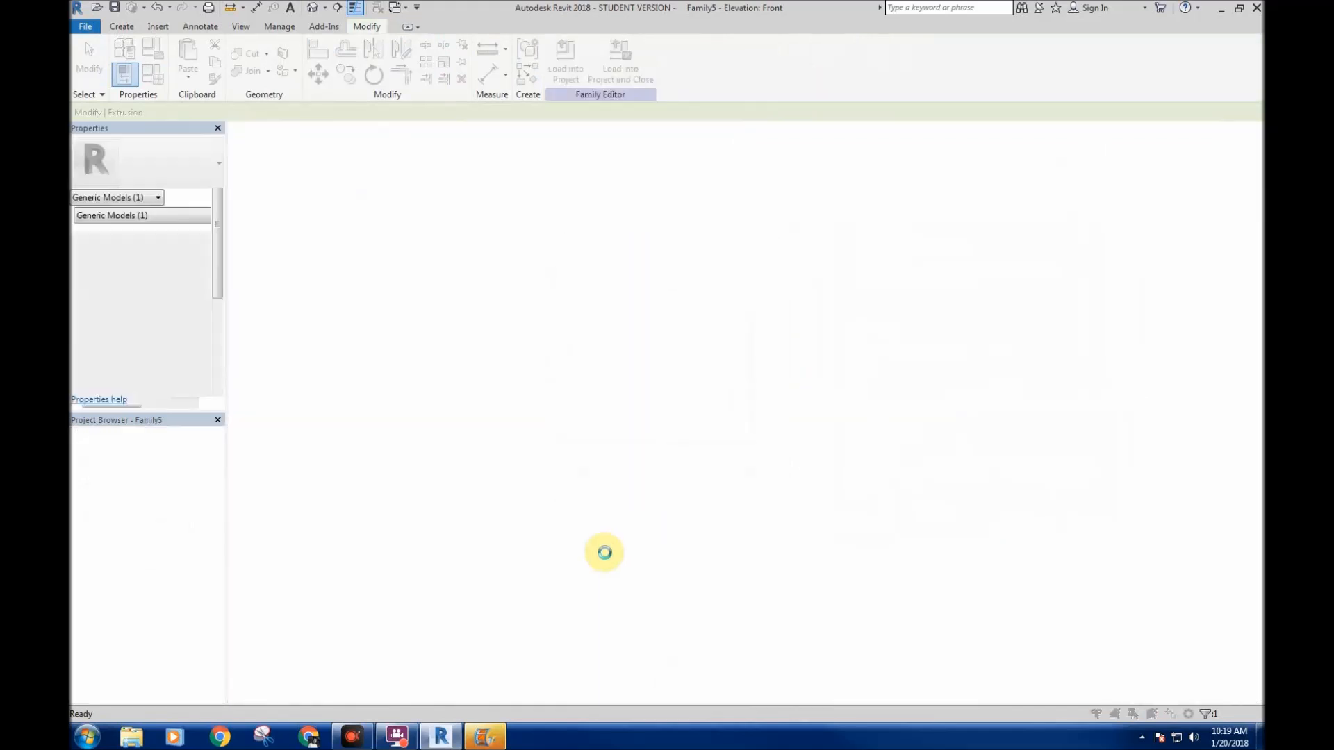
pyautogui.click(614, 328)
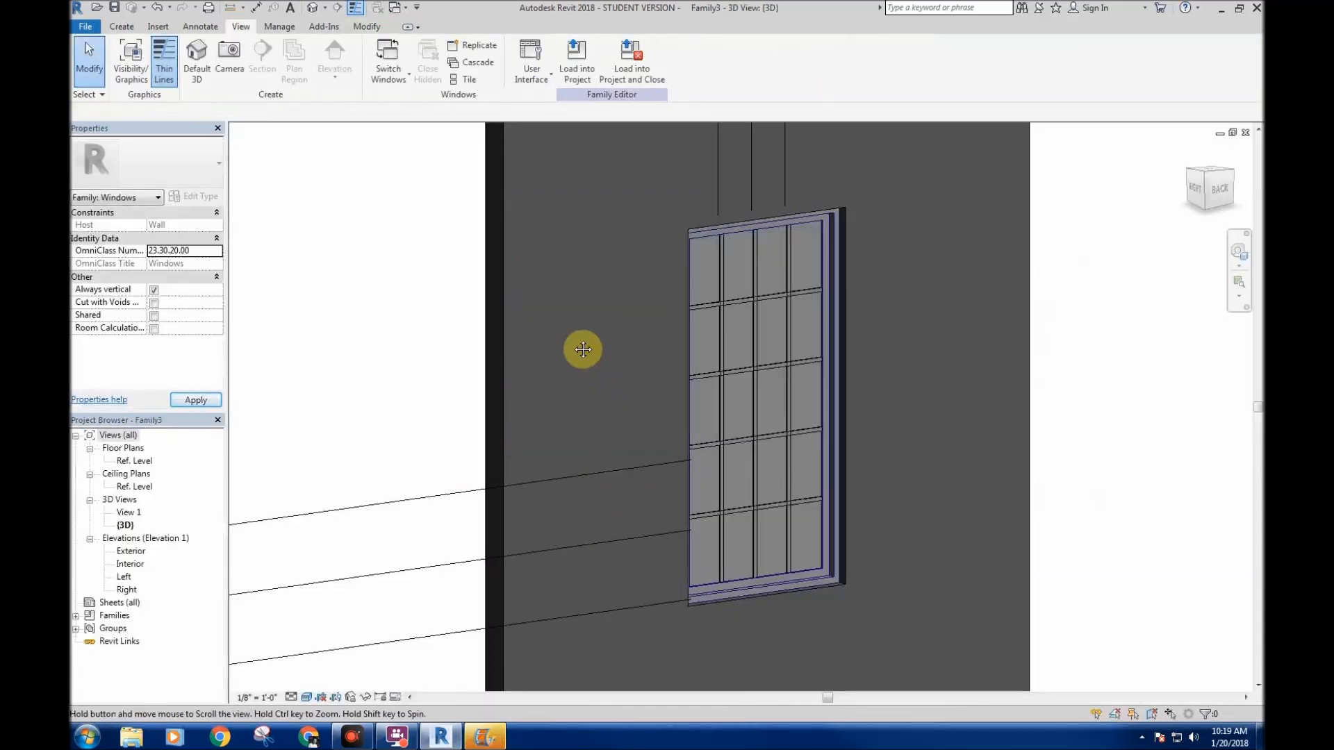
# - Edit the leftmost vertical muntin's group, associate the muntin type's Muntins material with the Window Frame parameter, and finish the group
pyautogui.click(695, 261)
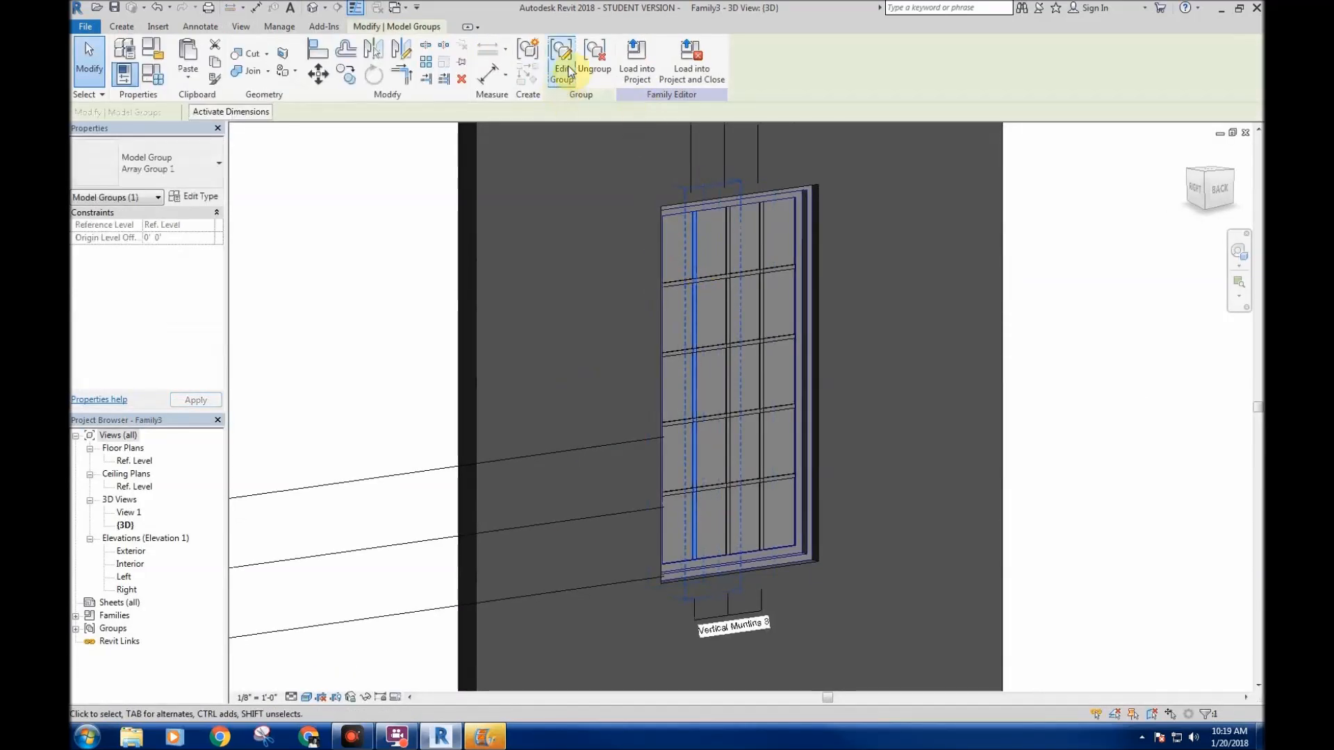
pyautogui.click(566, 63)
pyautogui.click(695, 232)
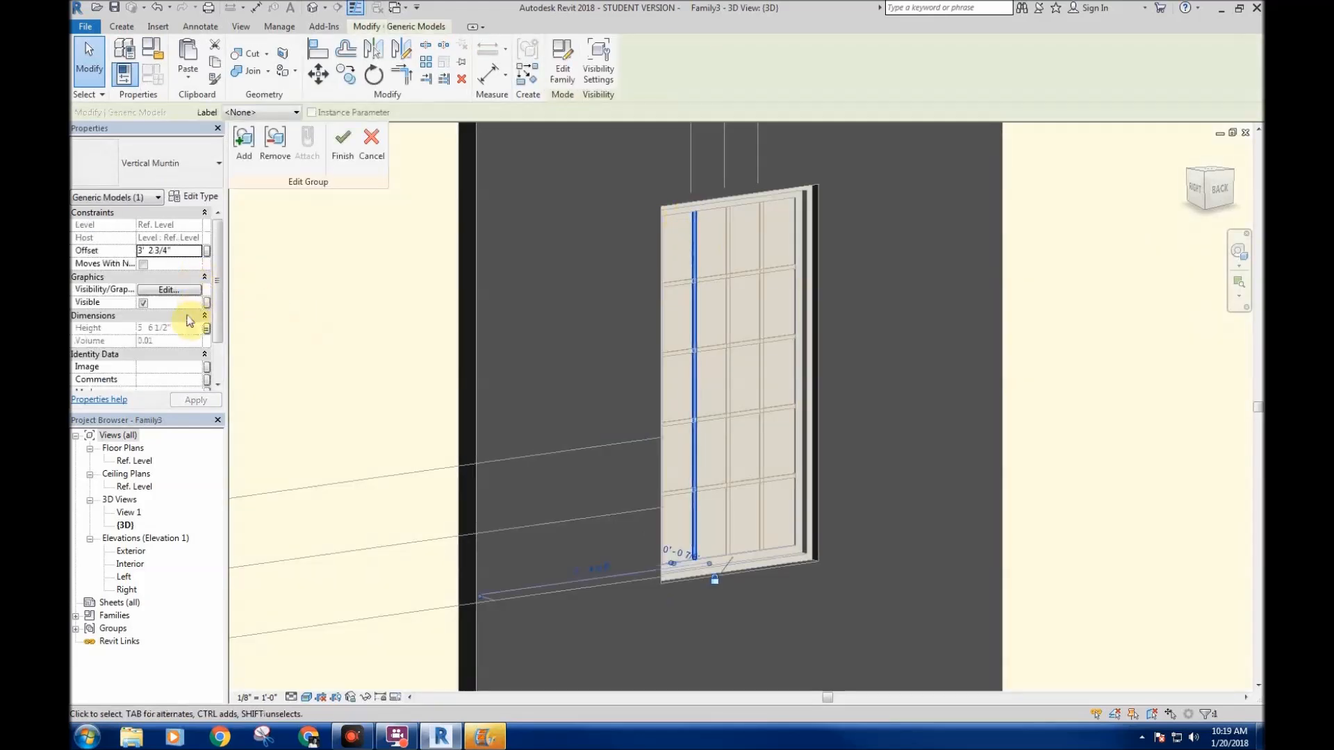
pyautogui.moveTo(219, 300); pyautogui.dragTo(218, 330)
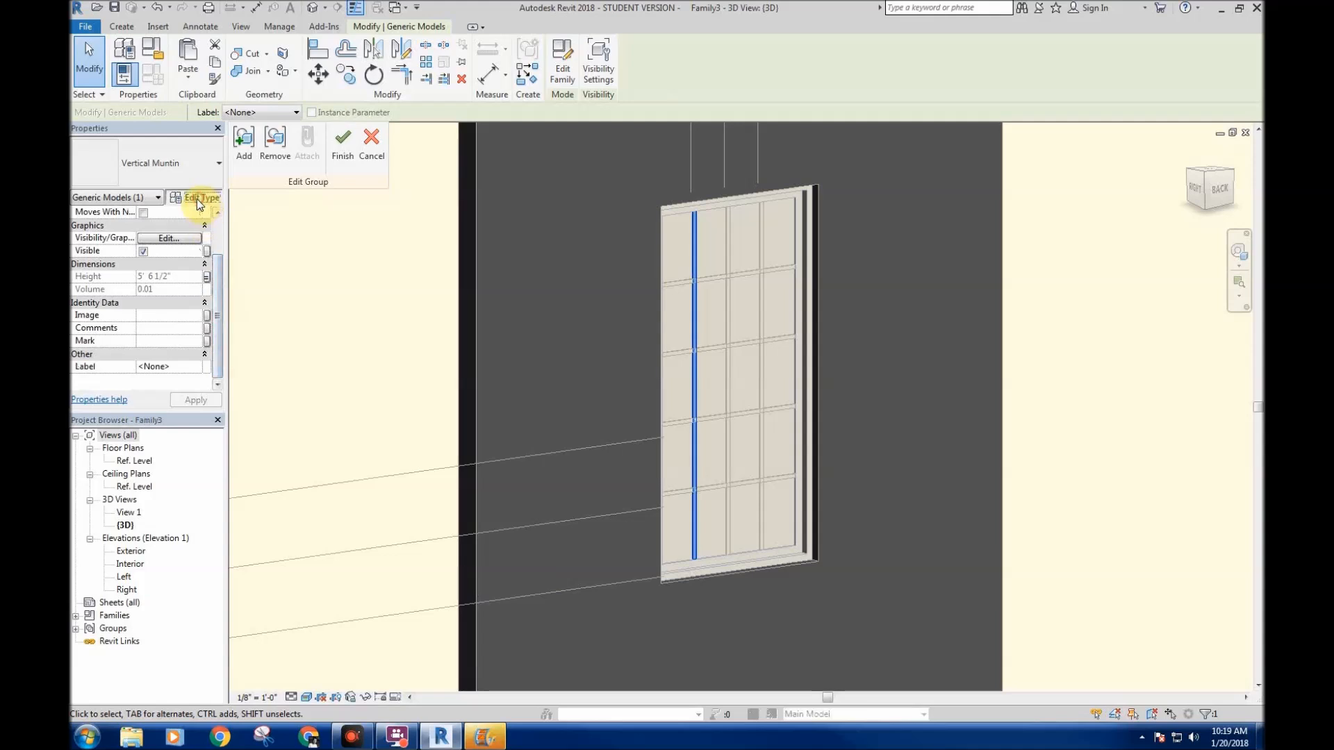
pyautogui.click(200, 198)
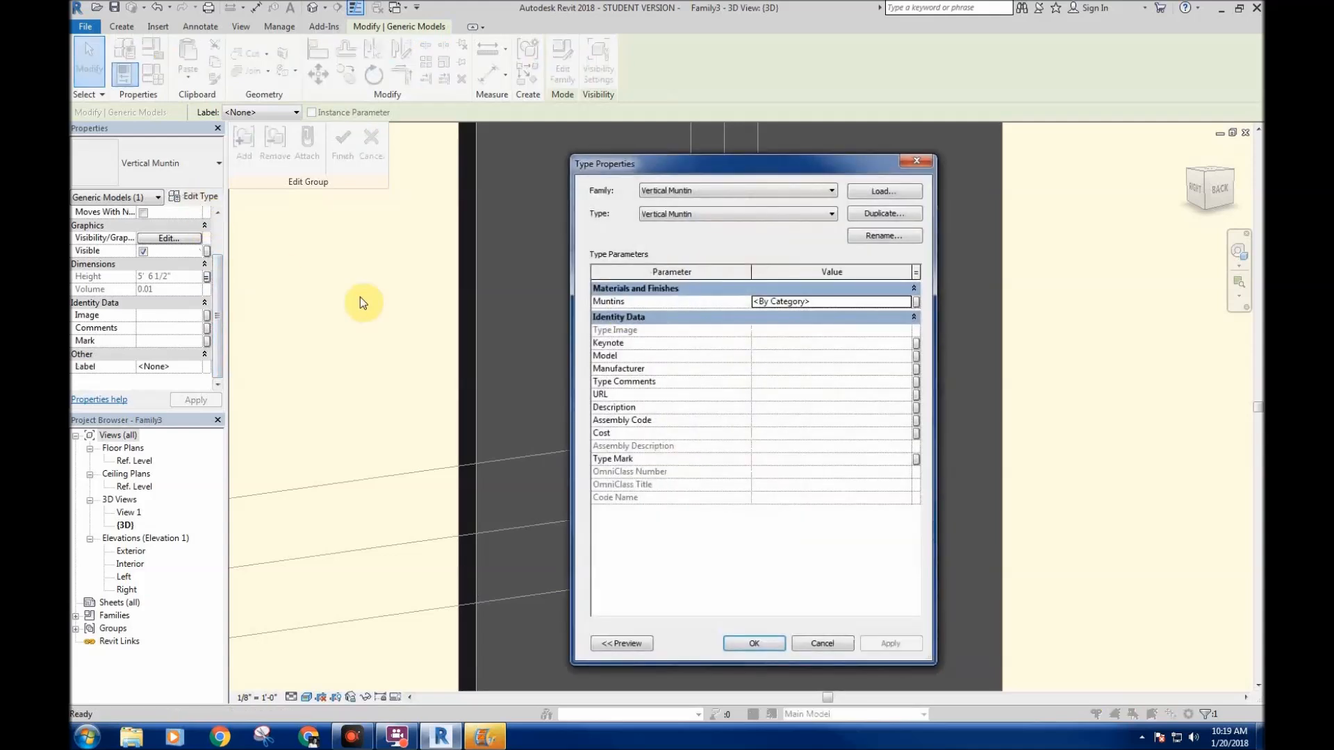
pyautogui.click(914, 303)
pyautogui.click(685, 381)
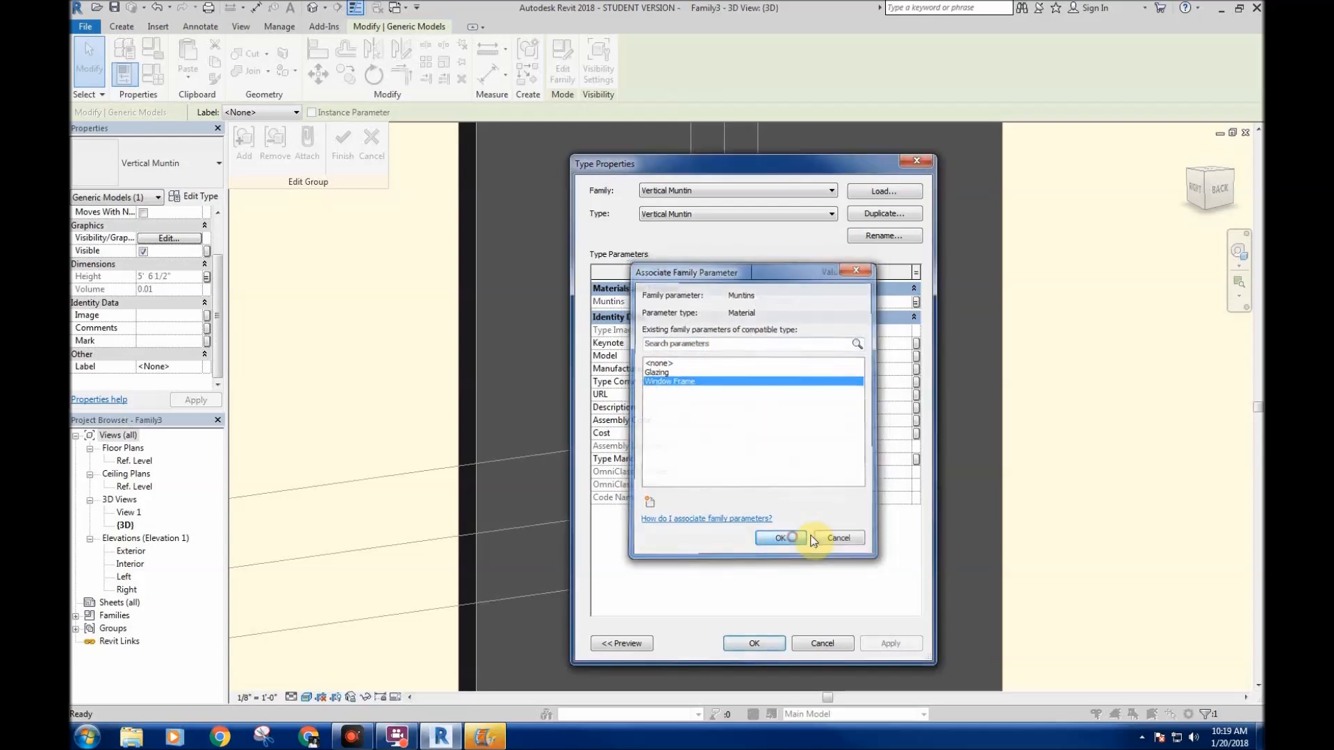
pyautogui.click(781, 540)
pyautogui.click(754, 642)
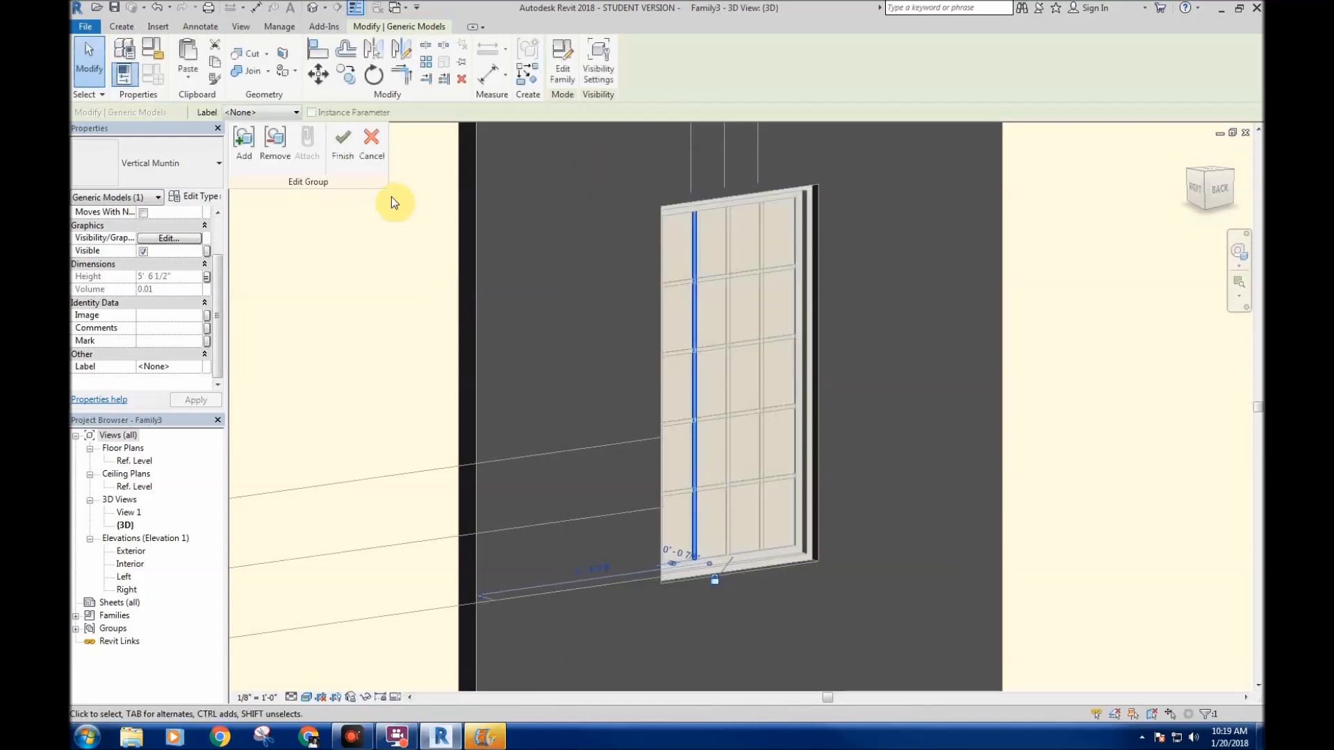
pyautogui.click(346, 141)
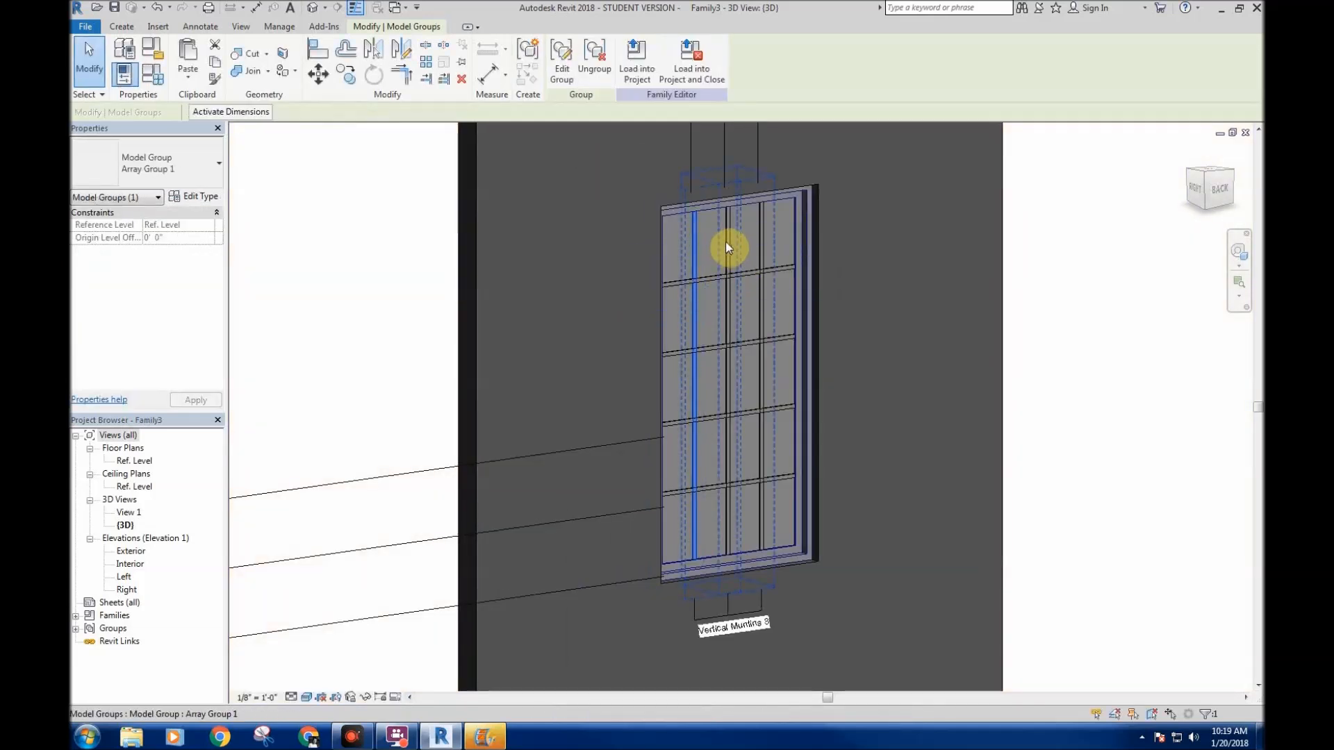
# - Edit the rightmost vertical muntin's group to check its type properties for the Muntins material association, and finish the group
pyautogui.click(560, 69)
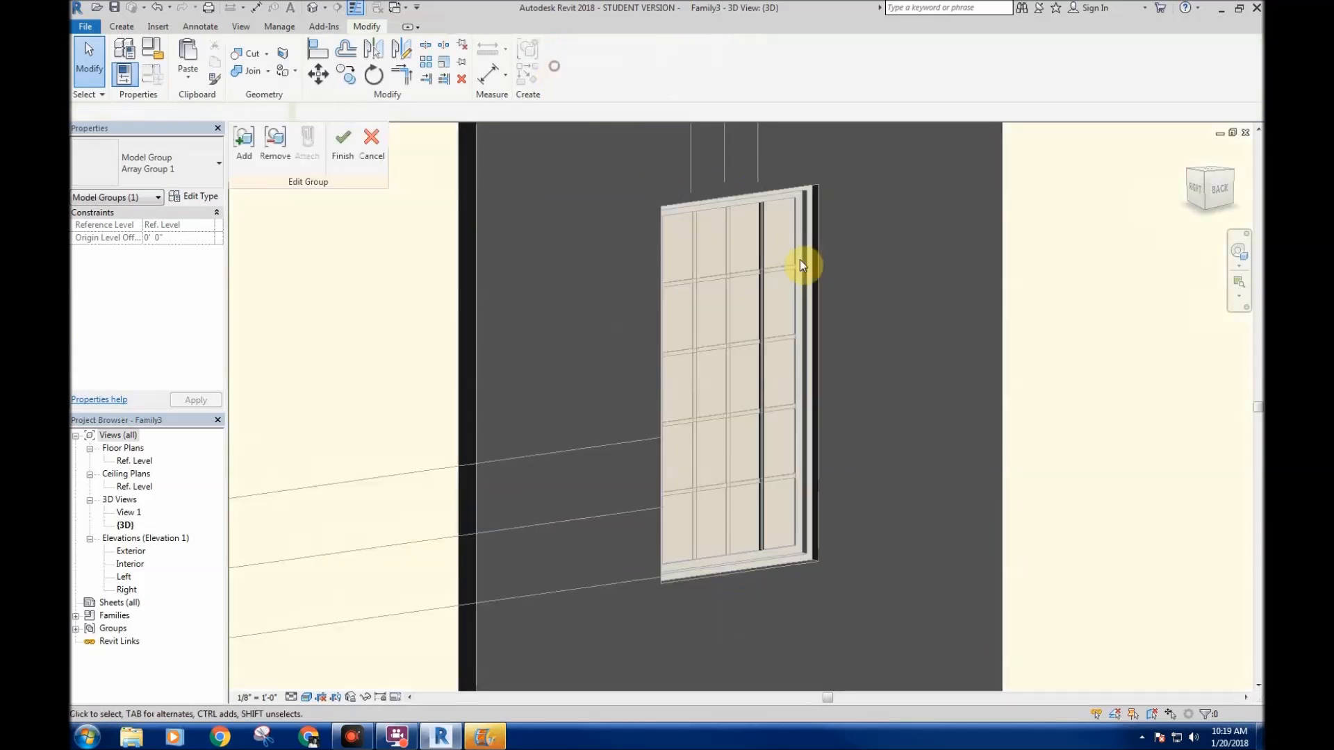
pyautogui.click(762, 235)
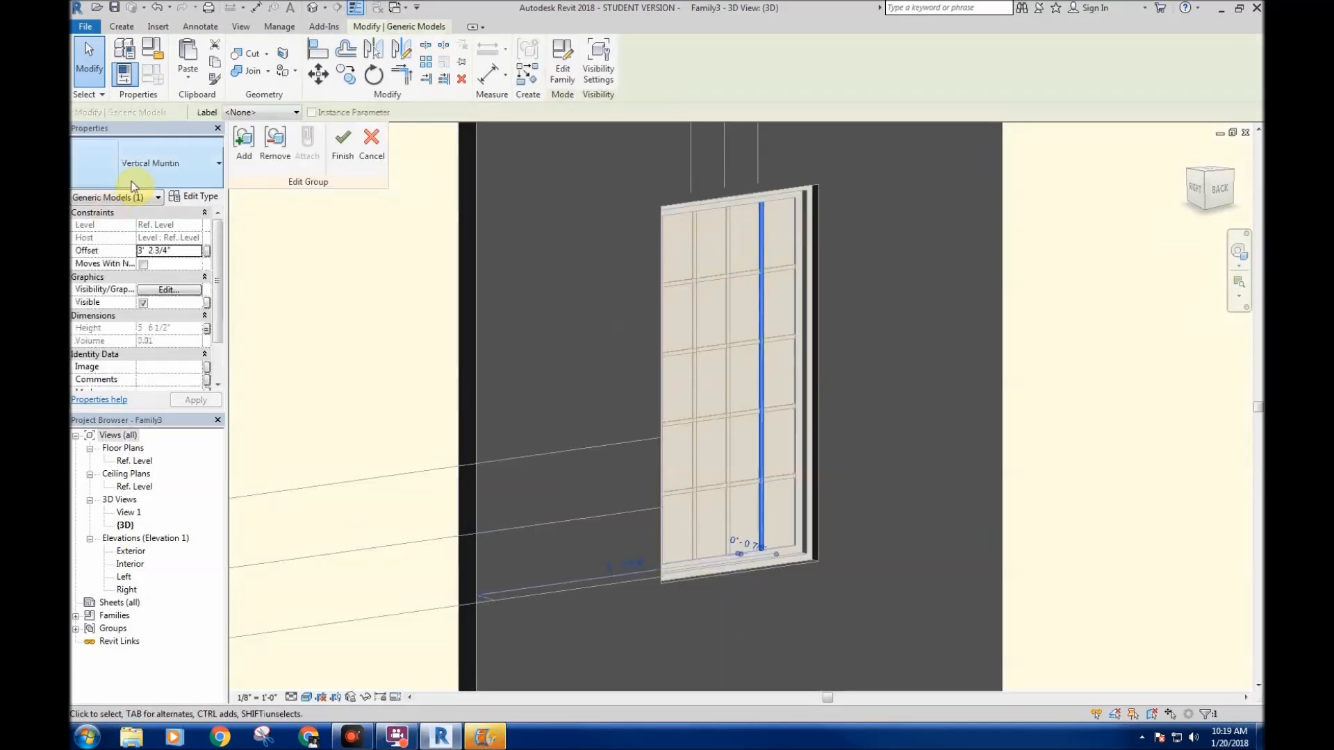
pyautogui.click(193, 196)
pyautogui.click(754, 643)
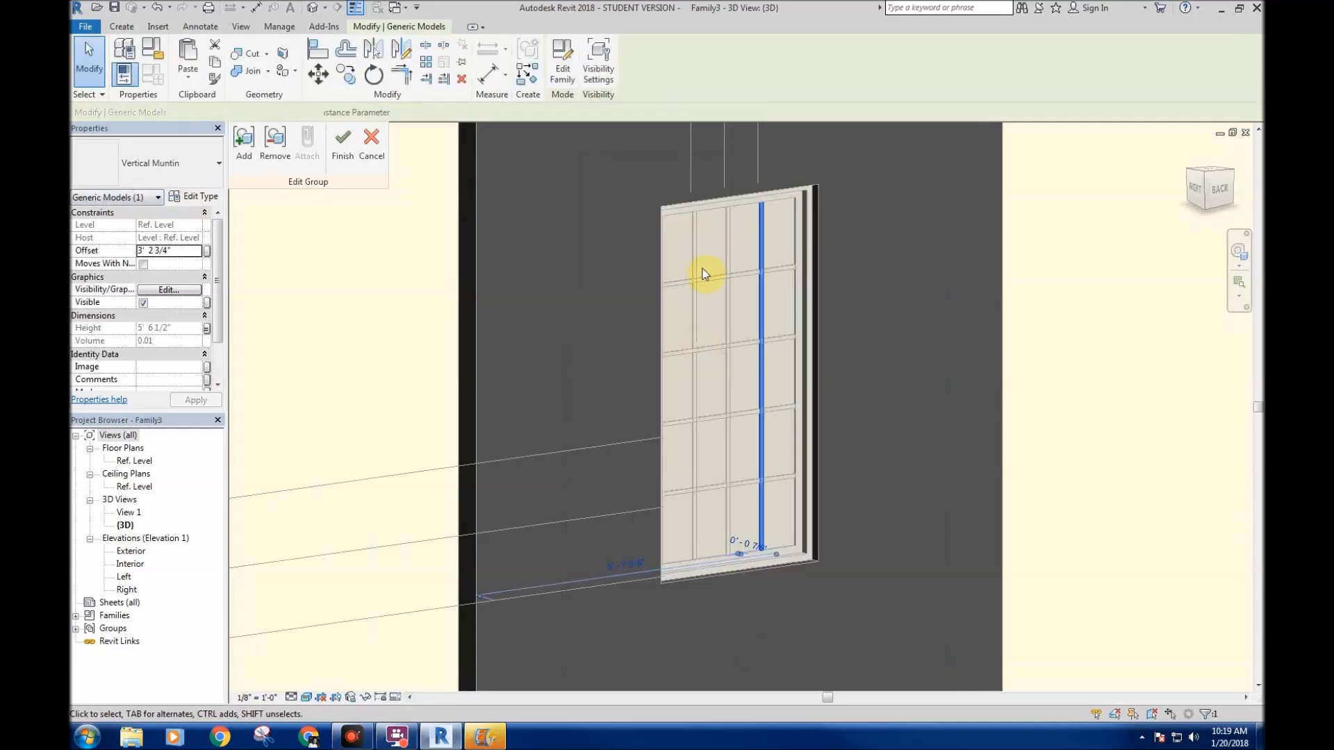
pyautogui.click(339, 142)
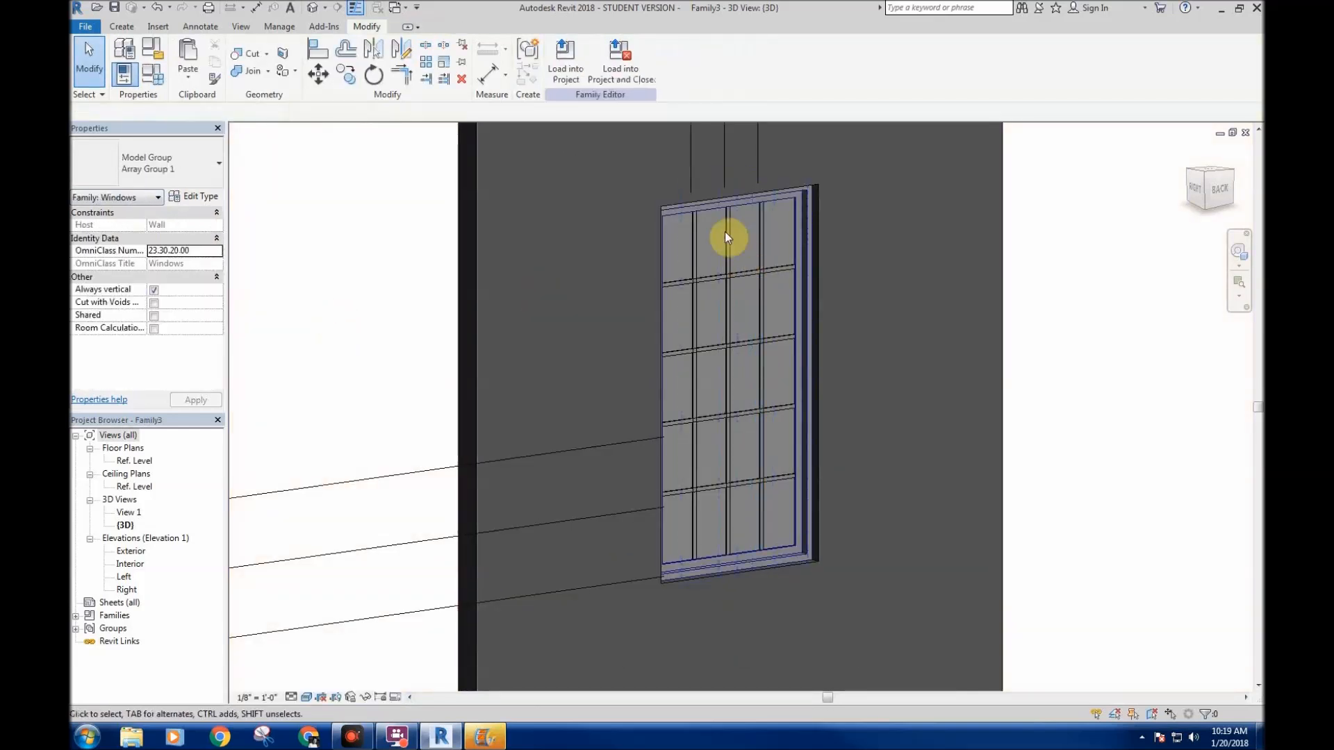
pyautogui.click(726, 237)
pyautogui.click(363, 352)
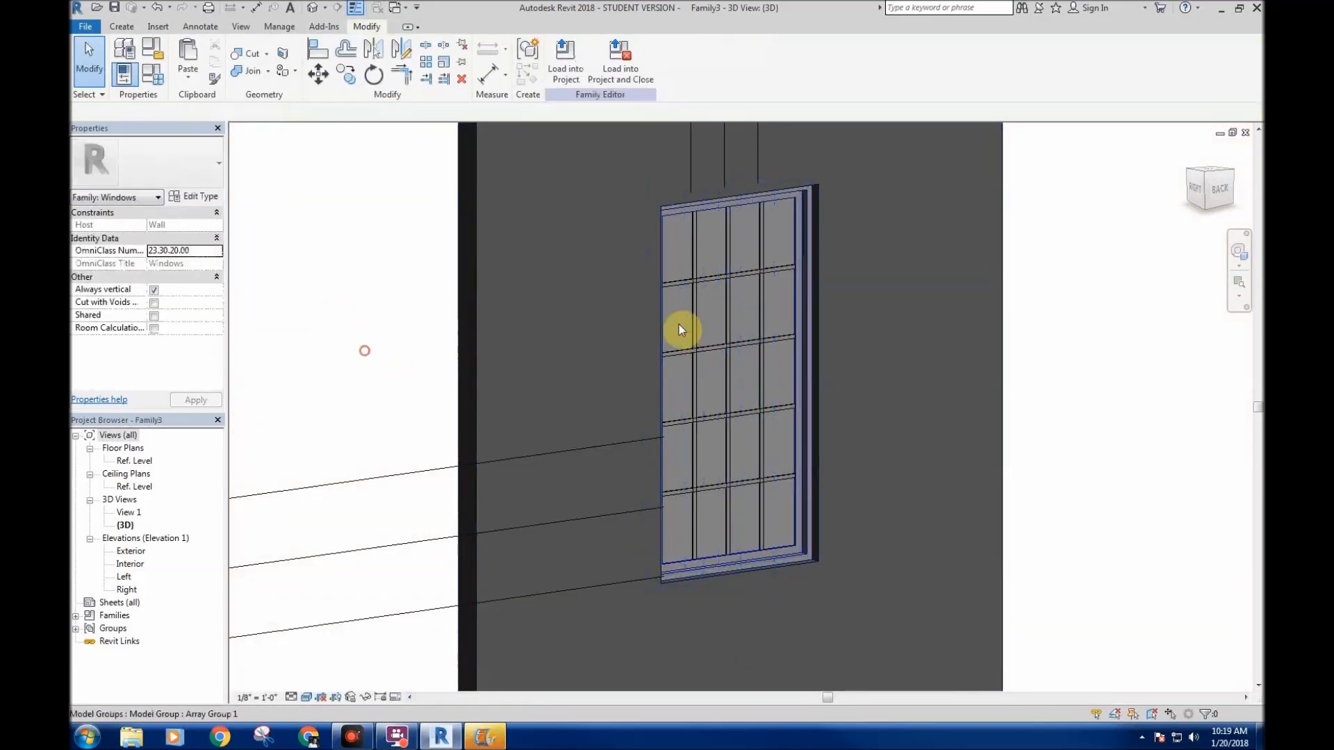
# - Edit the uppermost horizontal muntin's group, associate its Muntin material with the Window Frame parameter, and finish the group
pyautogui.click(677, 286)
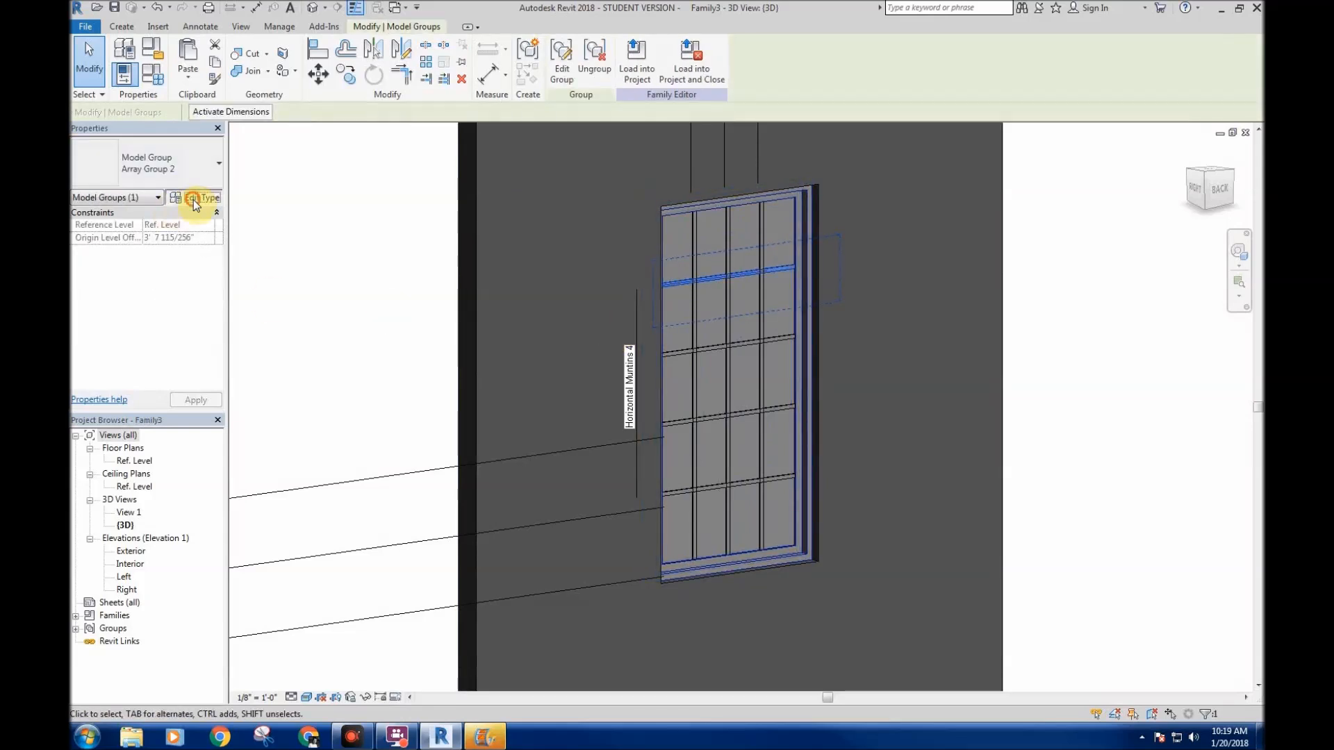
pyautogui.click(196, 196)
pyautogui.click(821, 644)
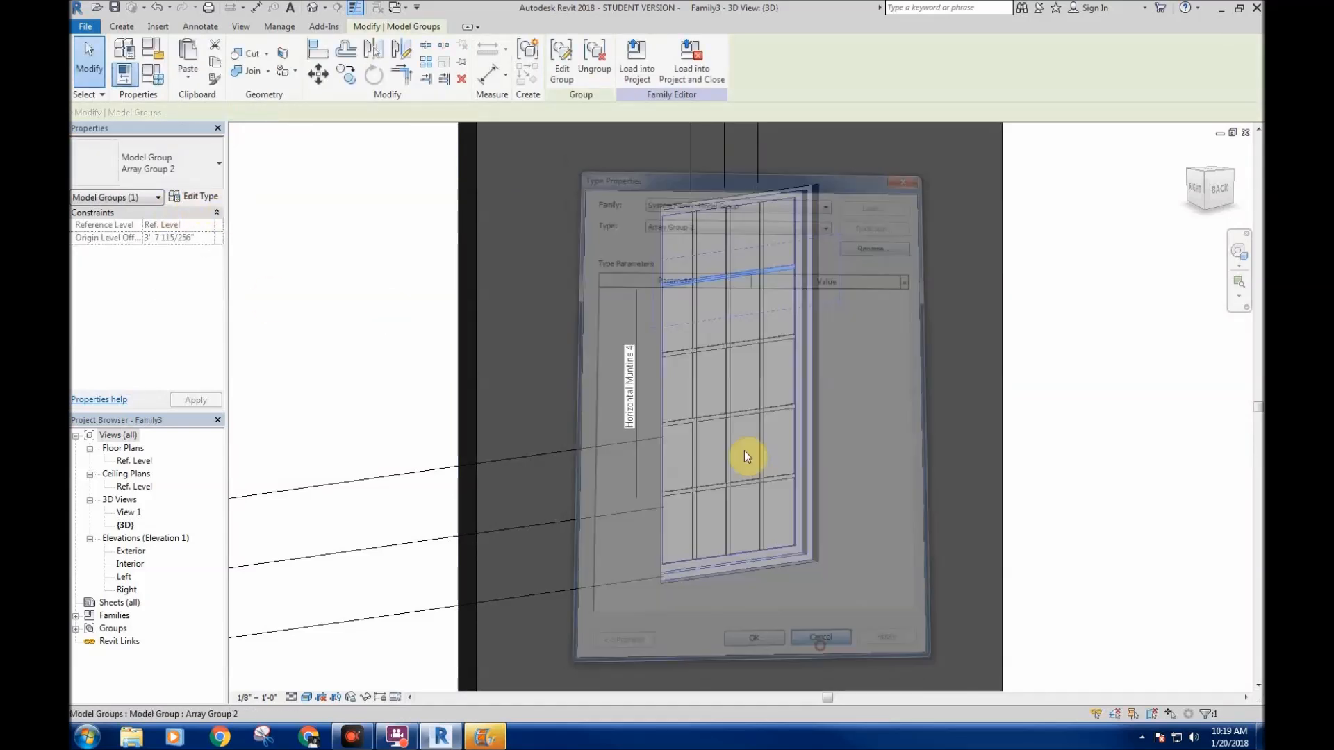
pyautogui.click(567, 70)
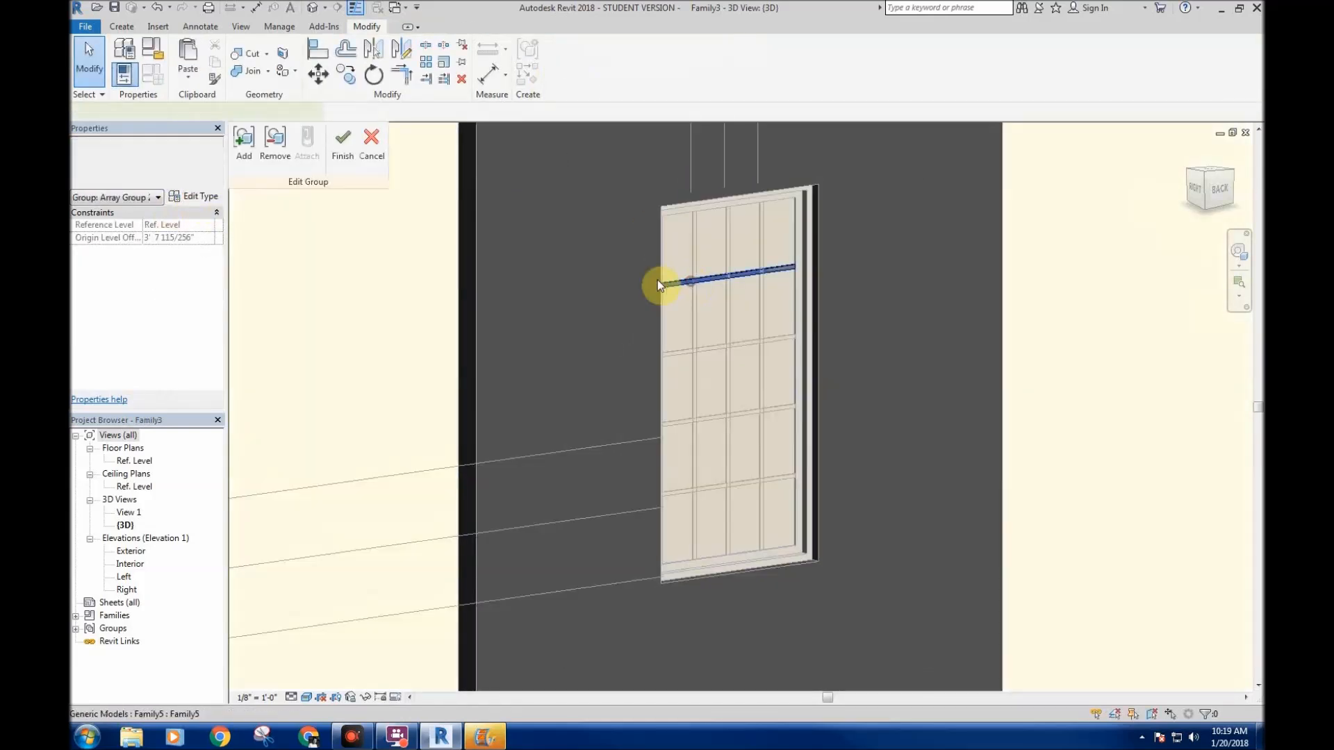
pyautogui.click(657, 279)
pyautogui.click(194, 198)
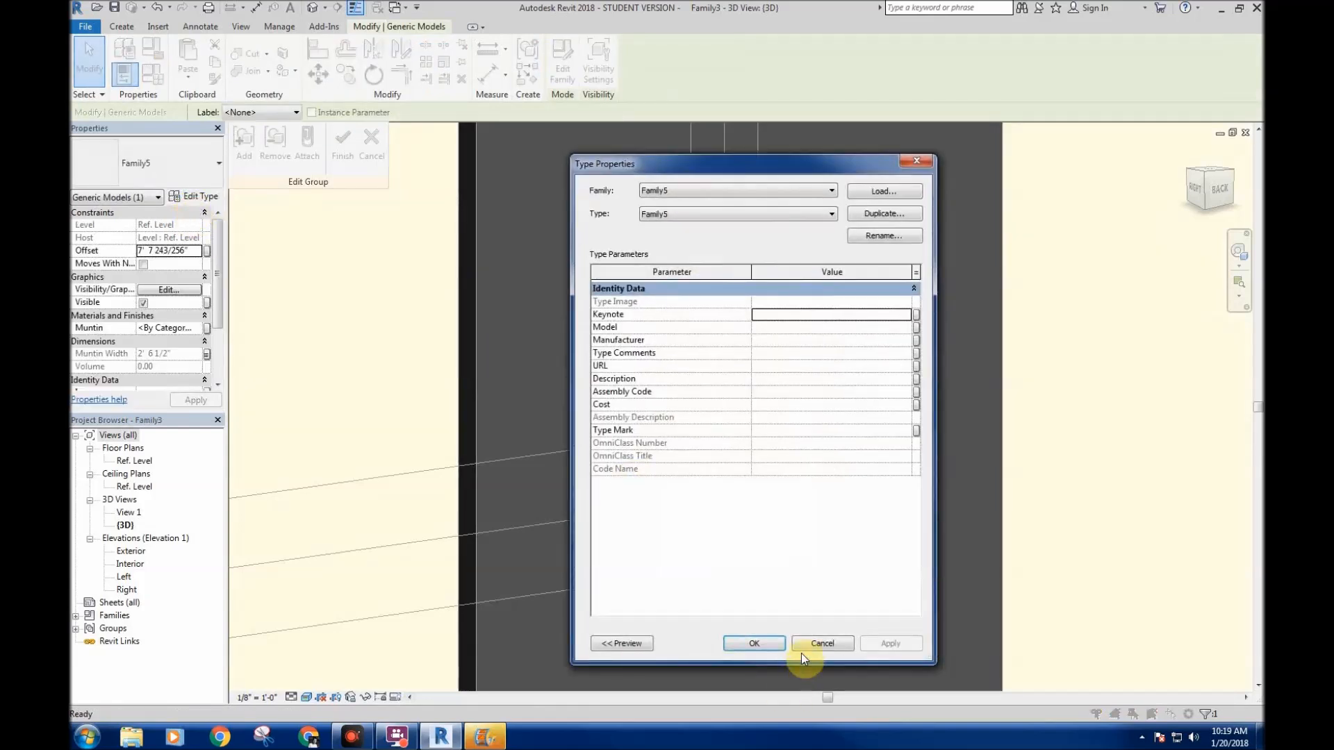
pyautogui.click(207, 328)
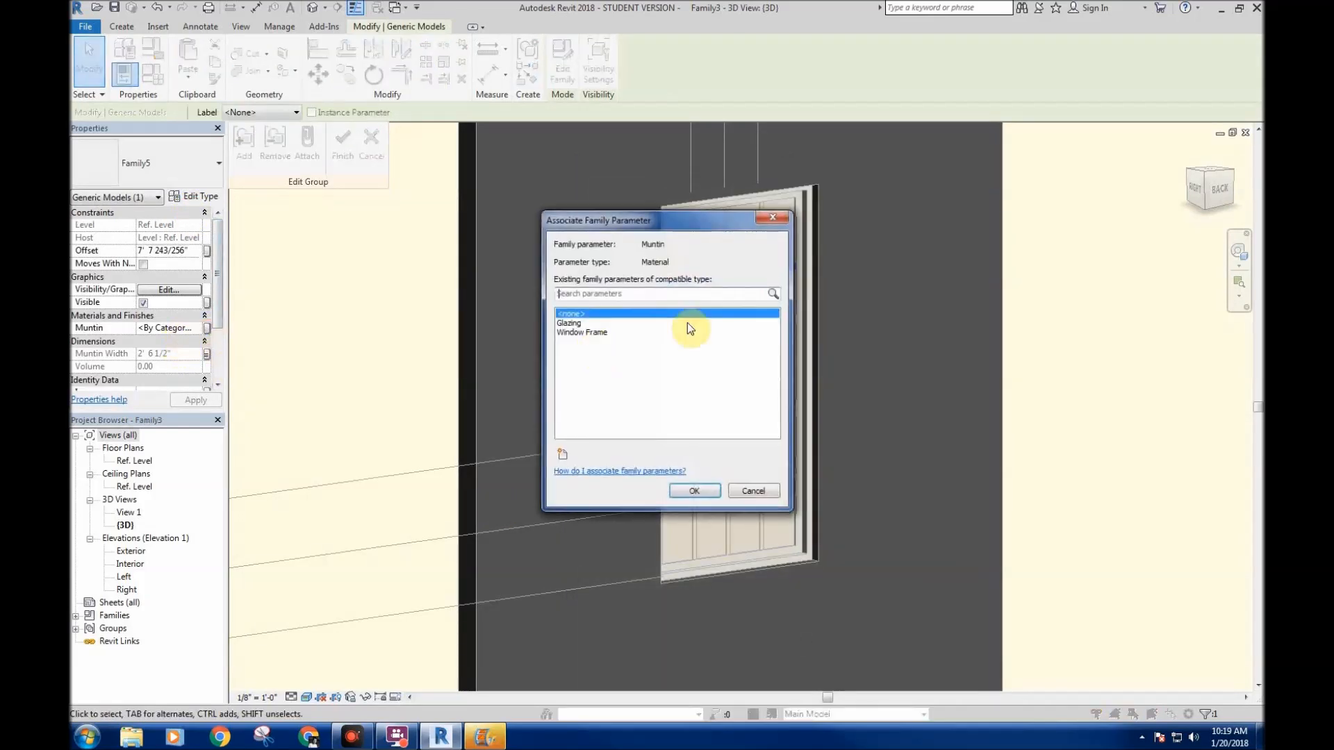
pyautogui.click(598, 333)
pyautogui.click(695, 491)
pyautogui.click(342, 142)
# - Edit the lowest horizontal muntin's group to check its type and Muntin material properties, and finish the group
pyautogui.moveTo(679, 505); pyautogui.dragTo(665, 486)
pyautogui.click(212, 198)
pyautogui.click(824, 638)
pyautogui.click(548, 70)
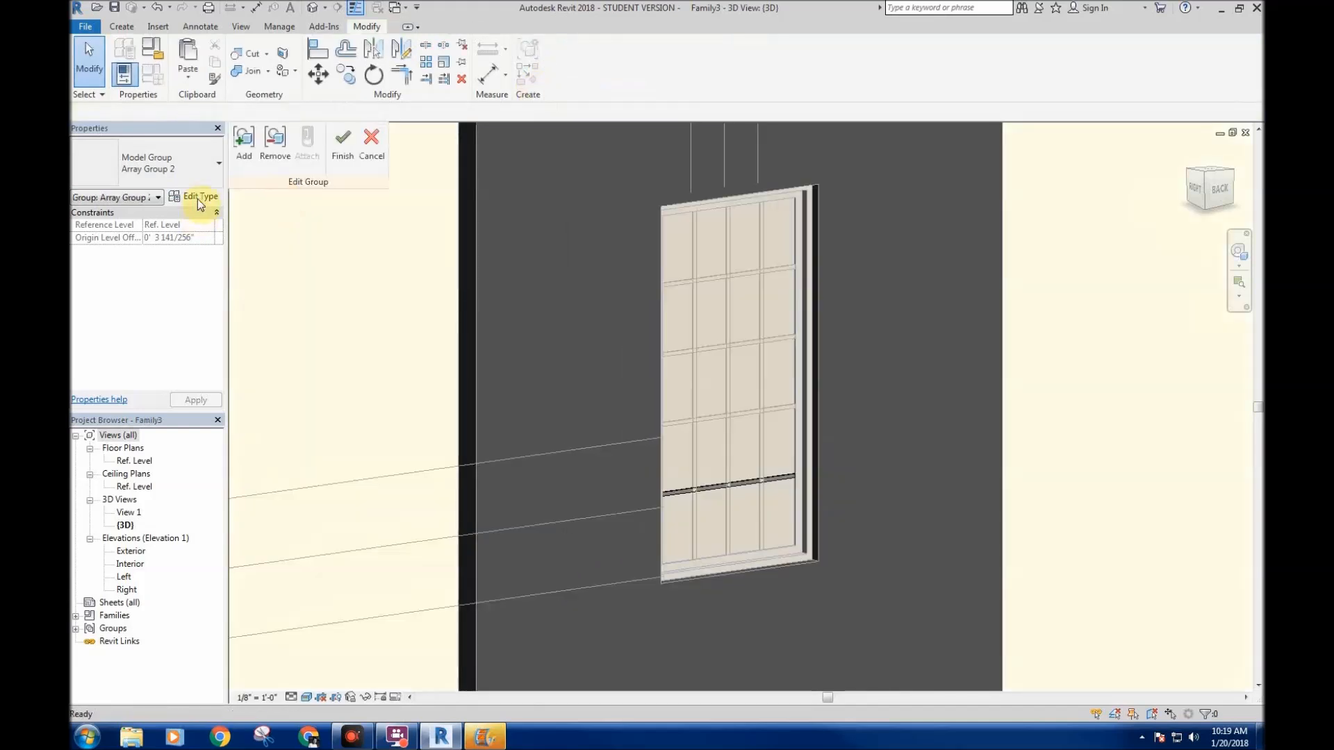
pyautogui.click(198, 196)
pyautogui.click(821, 643)
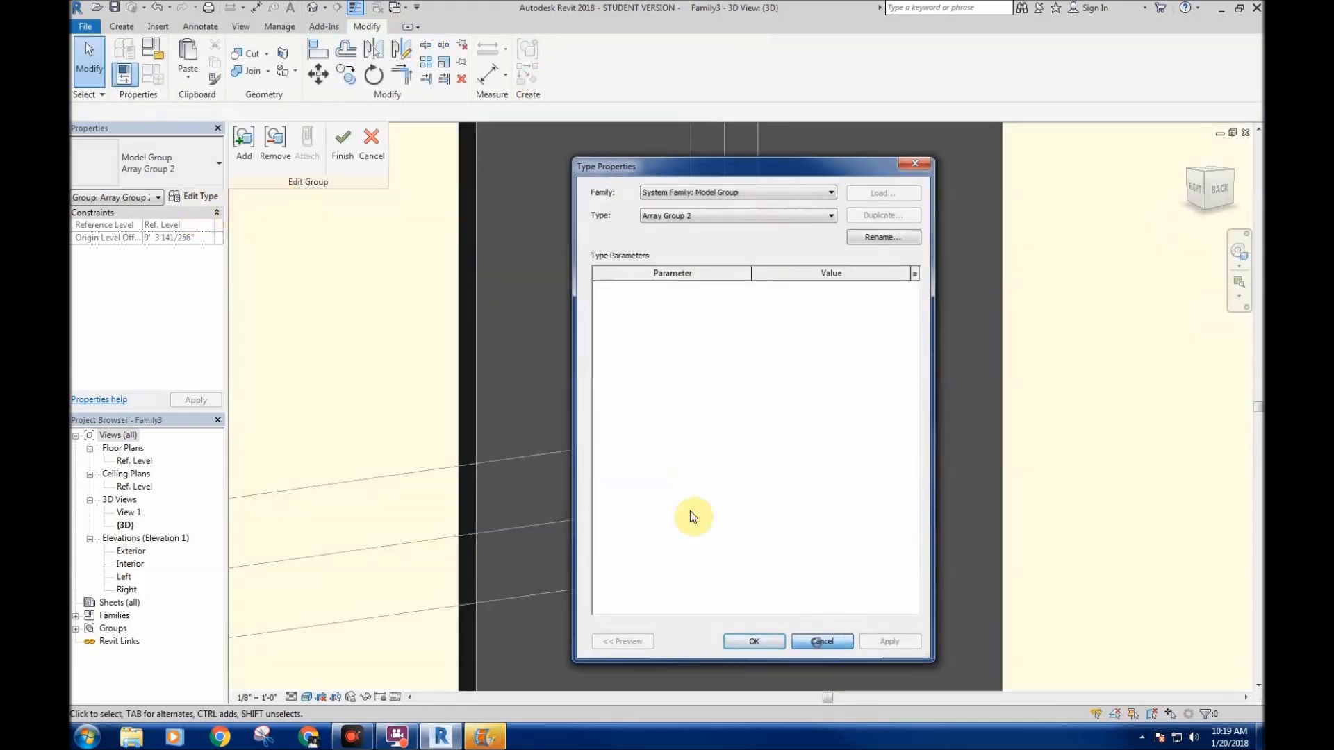
pyautogui.click(681, 488)
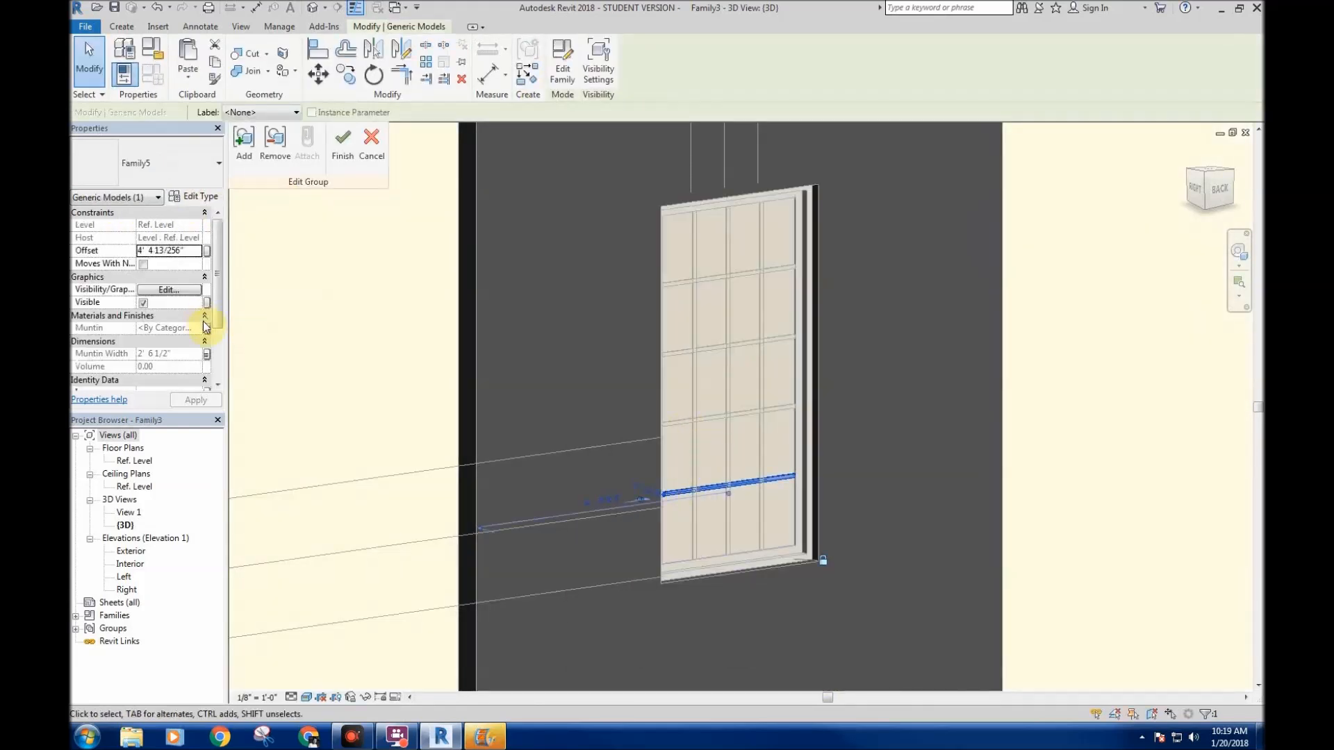
pyautogui.click(342, 144)
# - Save the window family as Tiny House Window in the Tiny House Tutorials folder
pyautogui.moveTo(441, 345); pyautogui.dragTo(468, 313, button='middle')
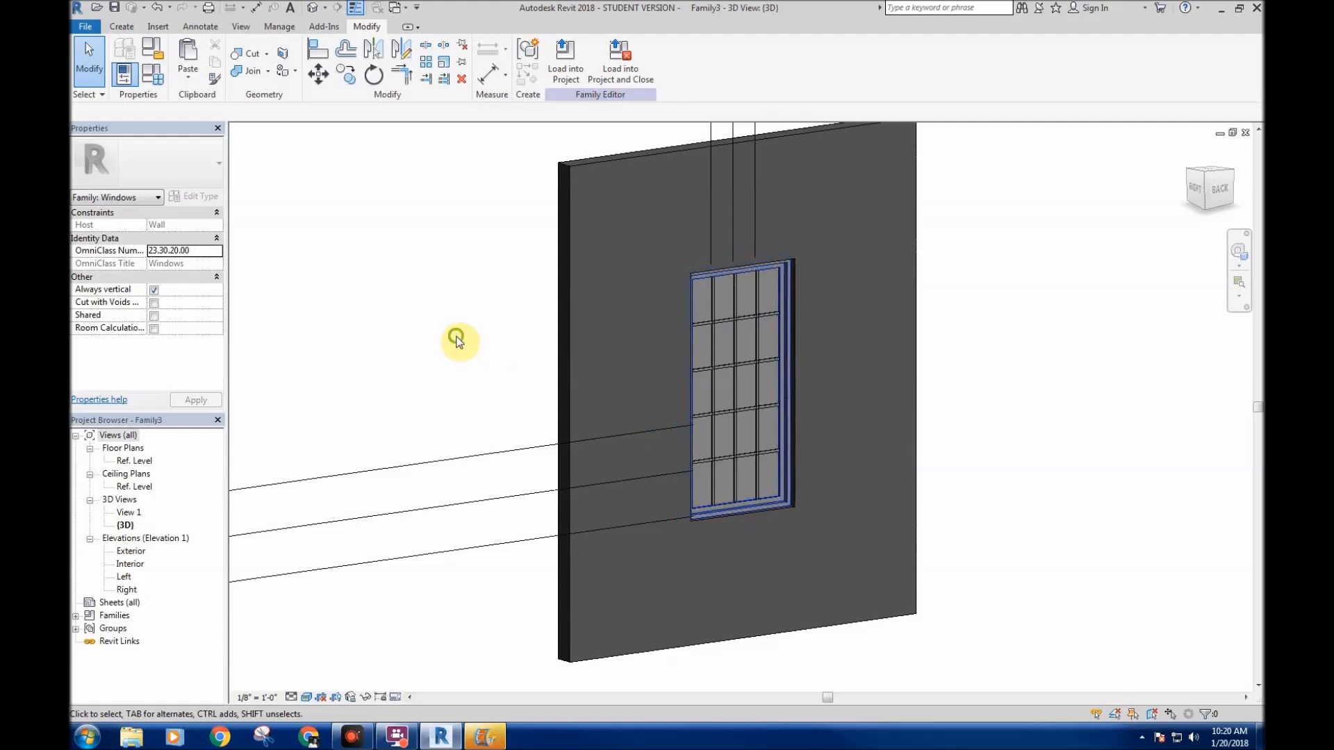
pyautogui.scroll(-3, 430, 316)
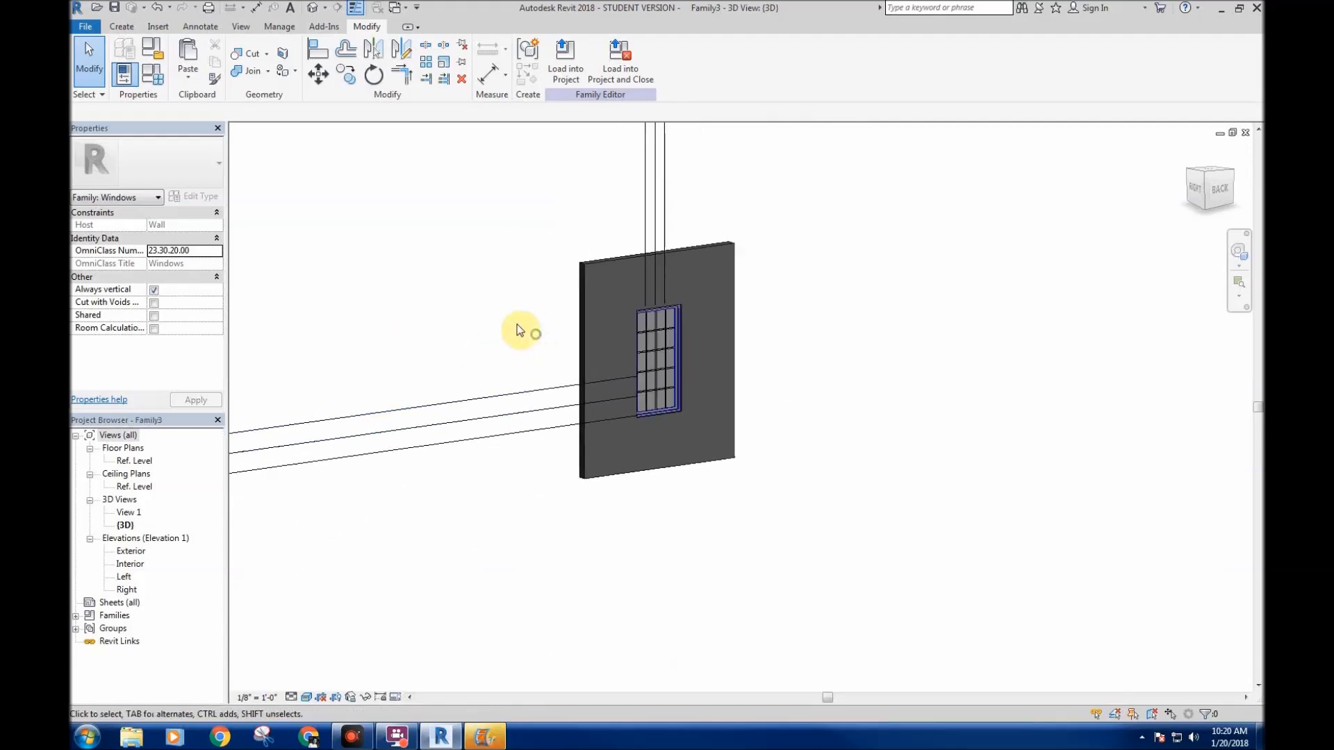
pyautogui.scroll(4, 468, 298)
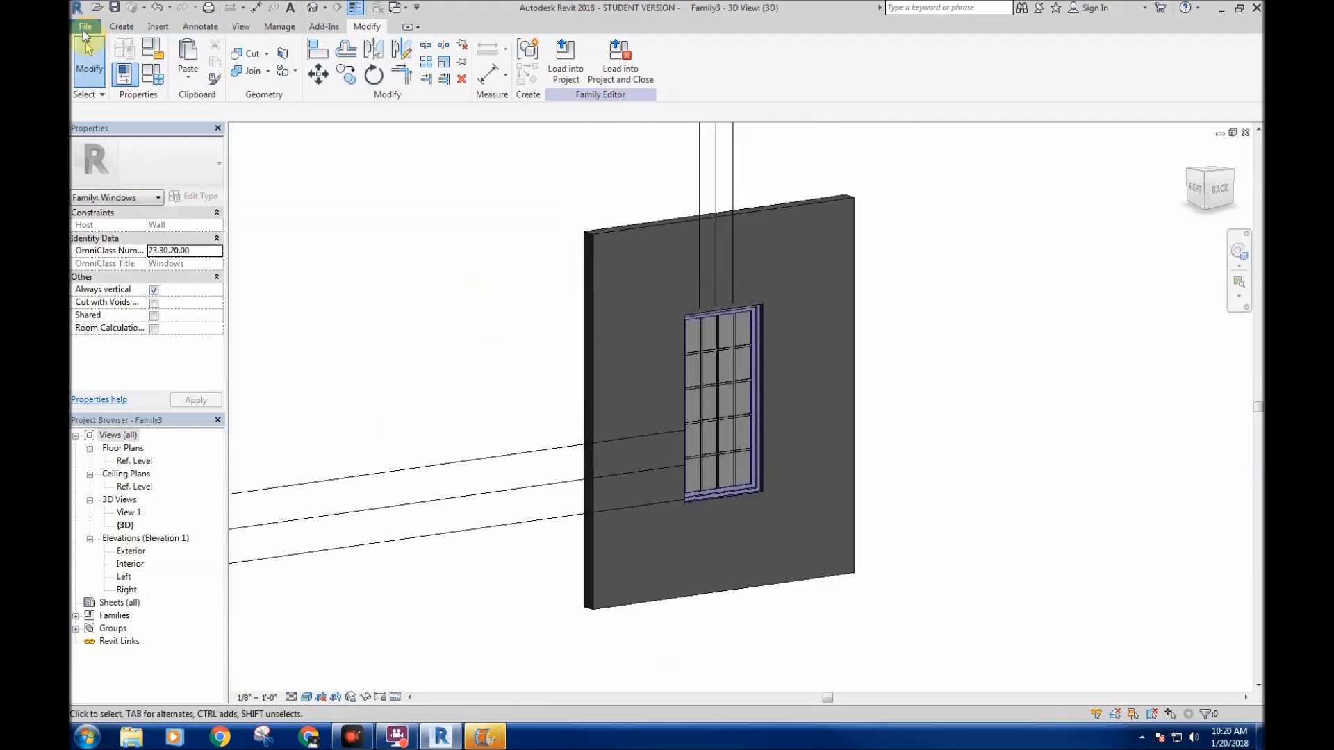
pyautogui.click(85, 31)
pyautogui.moveTo(123, 185)
pyautogui.click(224, 134)
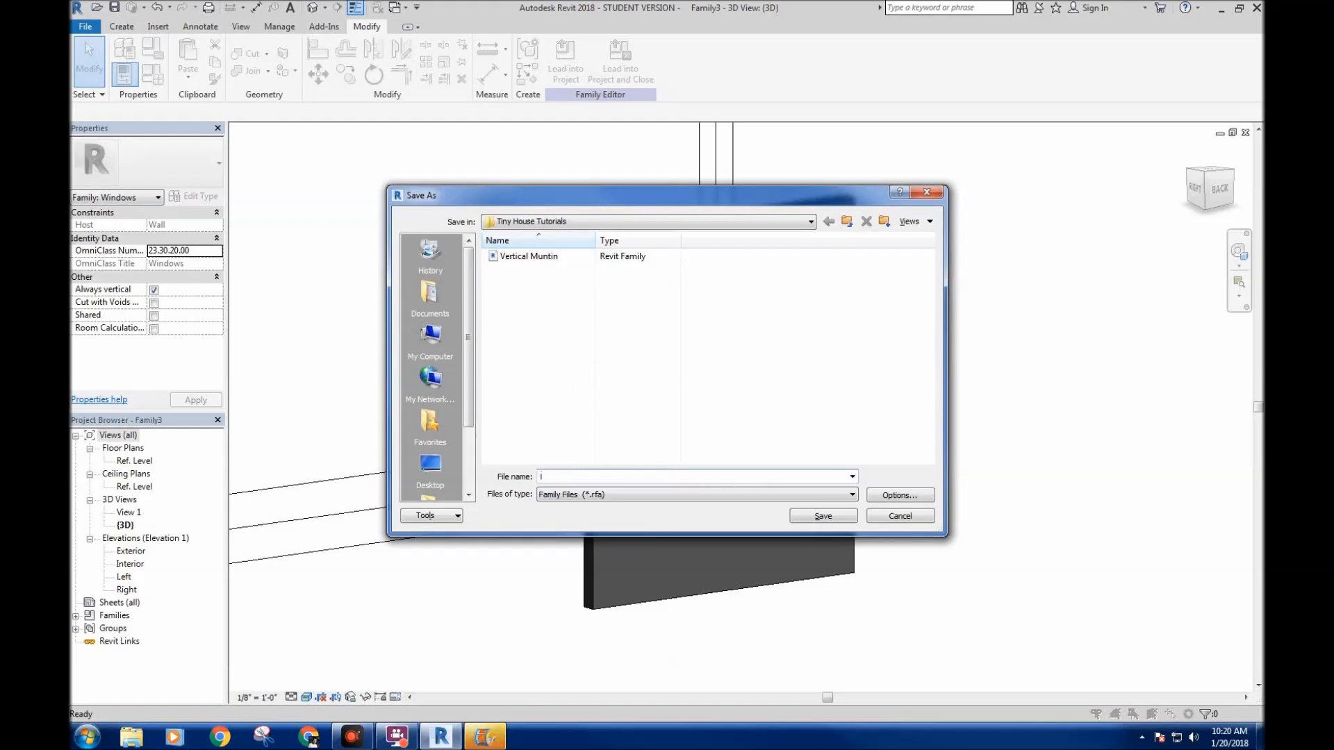
pyautogui.write('Tiny House Window')
pyautogui.press('Return')
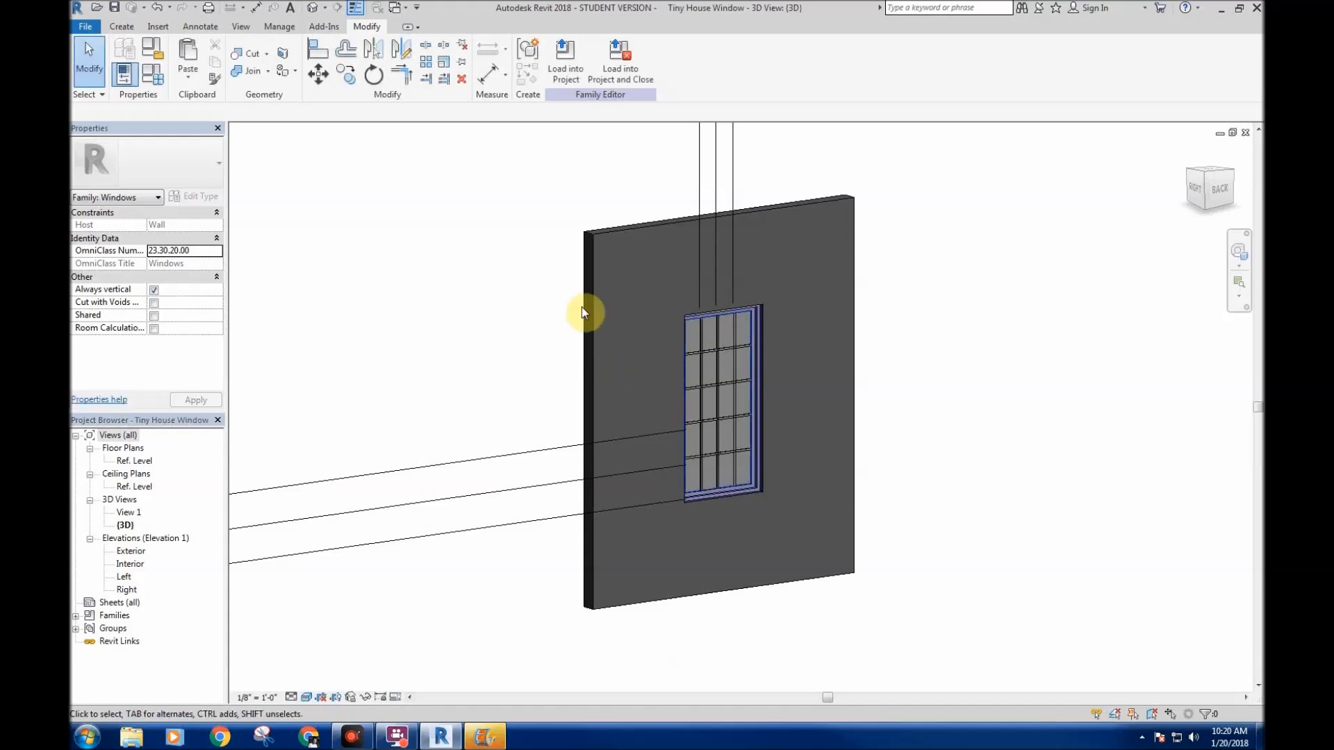
# - Load the window family into Tiny House Model.rvt and leave window placement without placing one in the 3D view
pyautogui.click(566, 69)
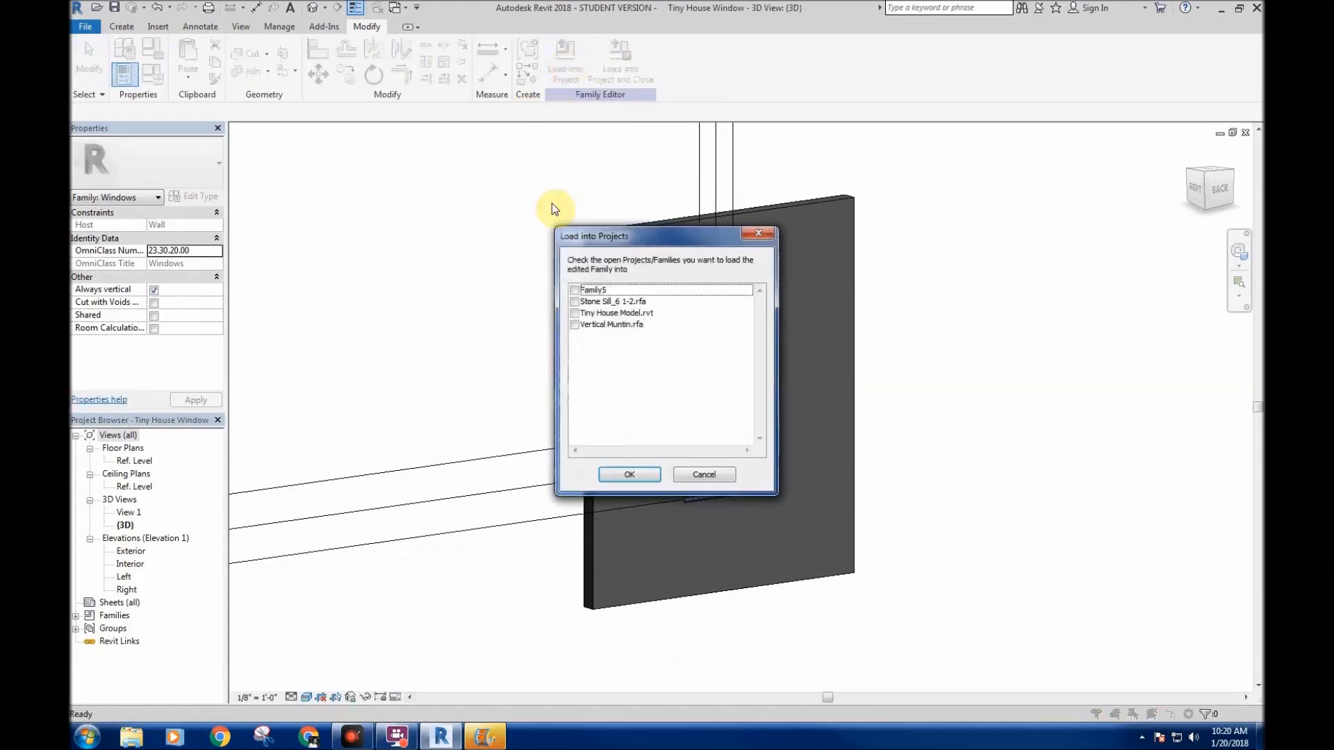
pyautogui.click(576, 313)
pyautogui.click(644, 476)
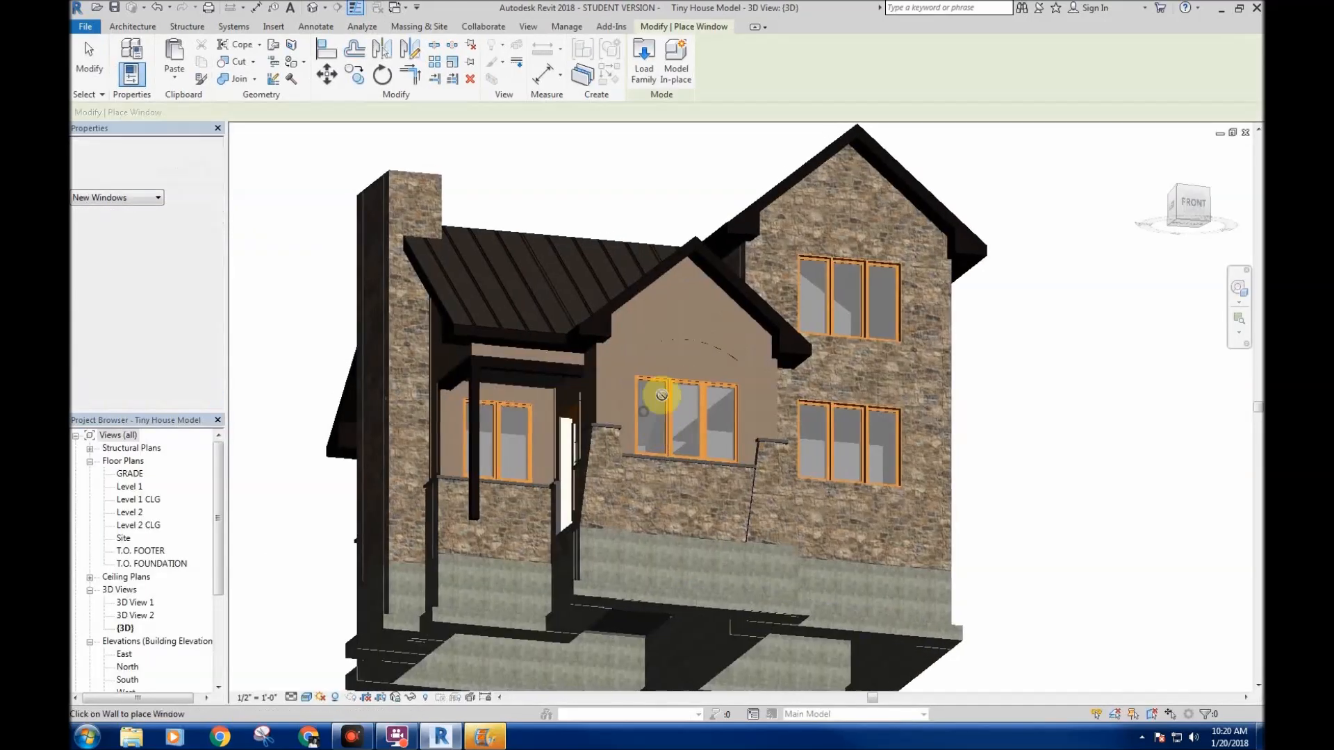
pyautogui.scroll(5, 671, 405)
pyautogui.moveTo(676, 399); pyautogui.dragTo(666, 399, button='middle')
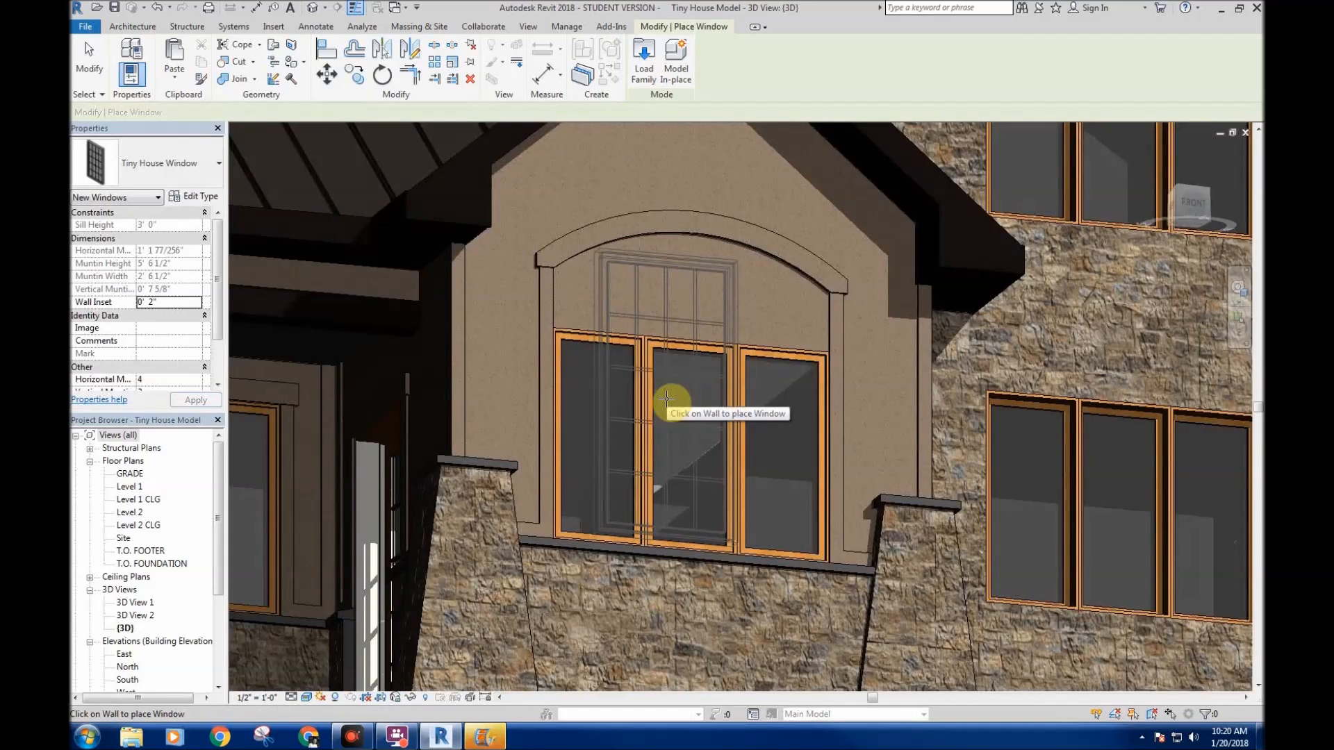
pyautogui.rightClick(663, 382)
pyautogui.click(681, 389)
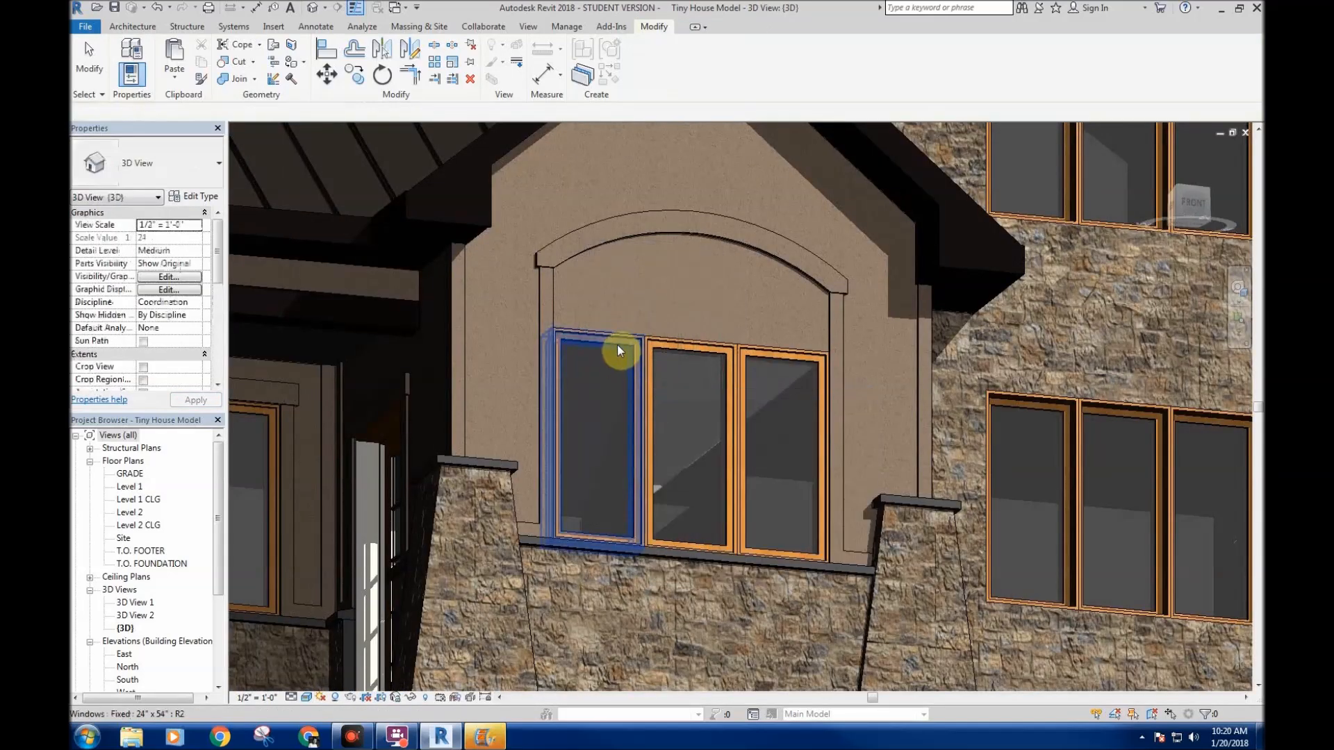
# - In the South elevation, delete the three fixed 24" x 54" windows beneath the arched trim
pyautogui.click(621, 351)
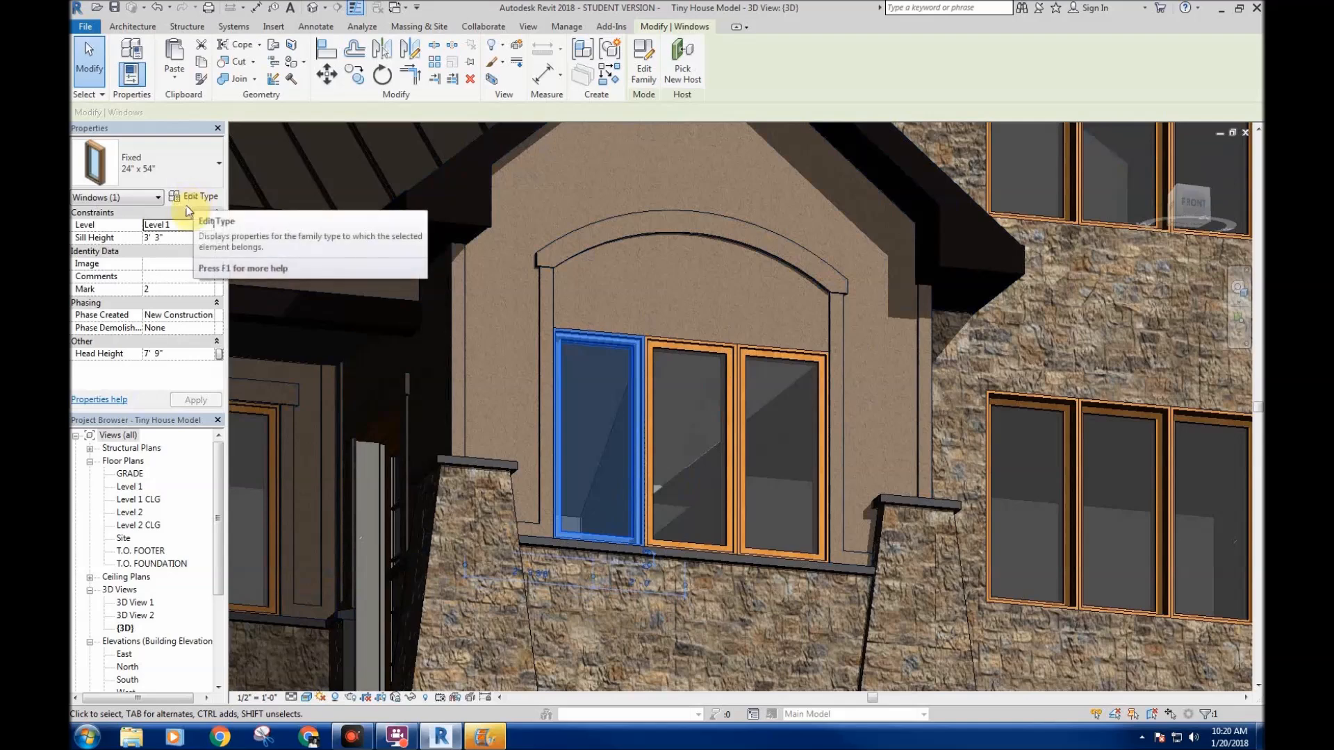
pyautogui.doubleClick(127, 680)
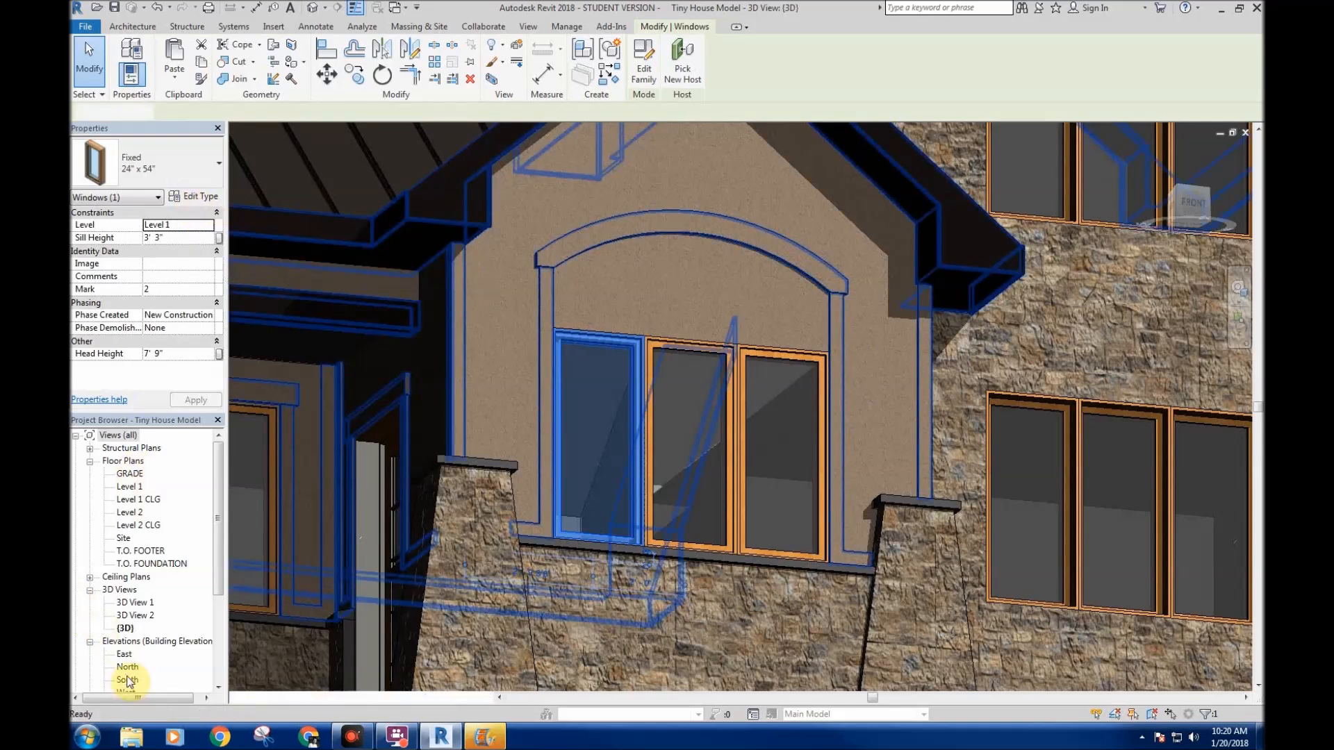
pyautogui.scroll(8, 694, 419)
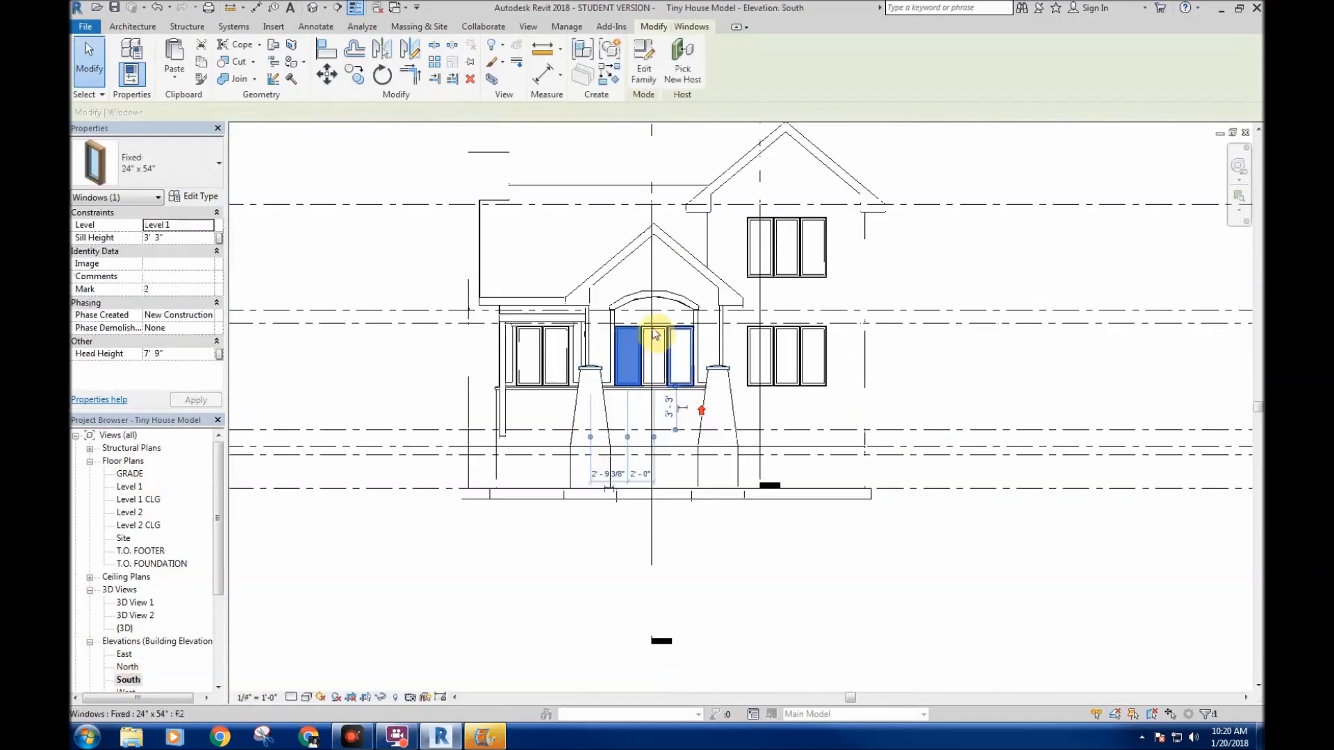
pyautogui.press('Delete')
pyautogui.click(627, 311)
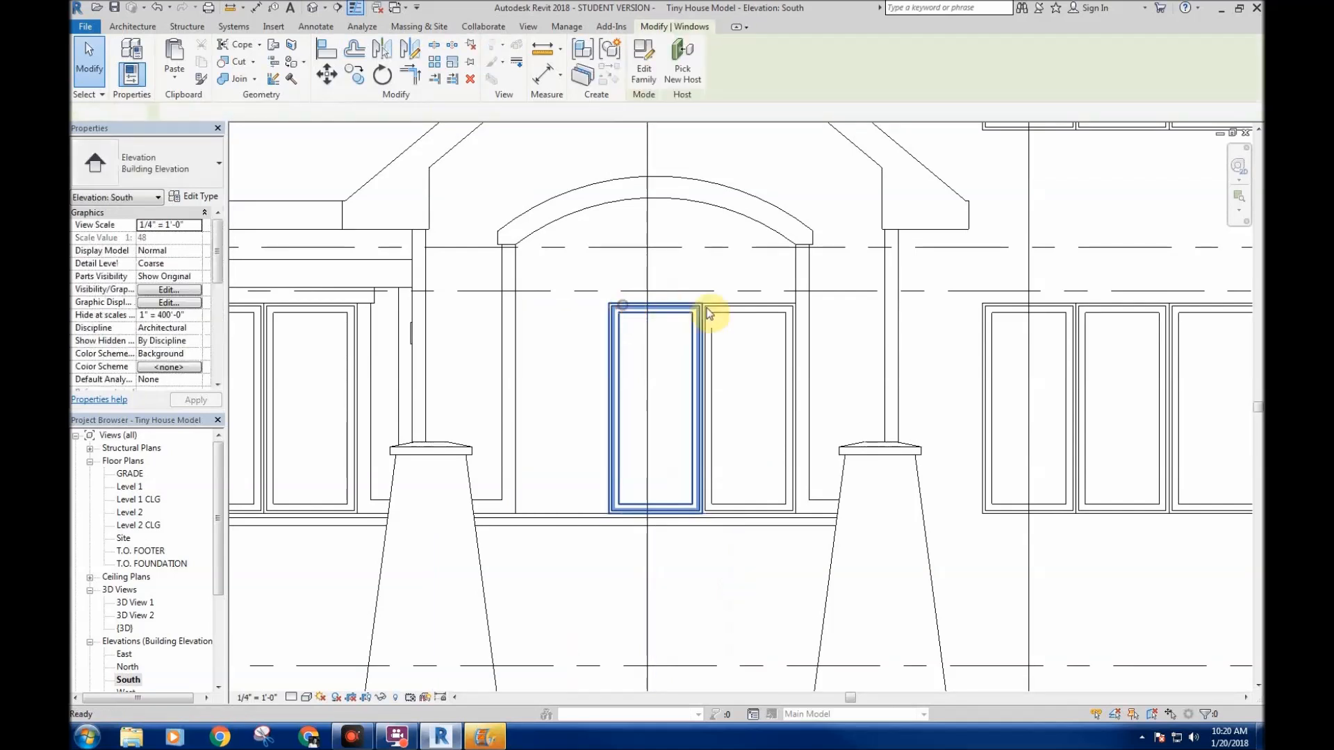
pyautogui.press('Delete')
pyautogui.click(727, 307)
pyautogui.press('Delete')
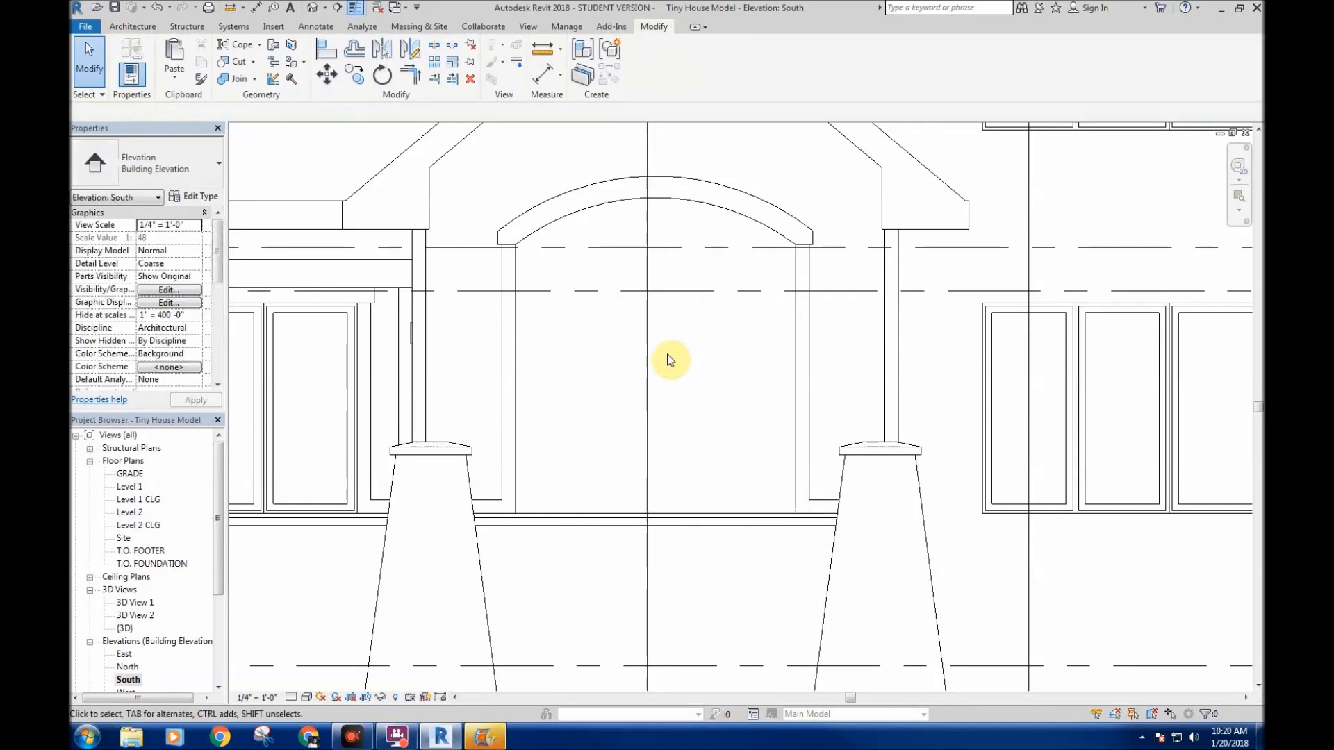
# - Duplicate the Tiny House Window type as 24" x 54" with matching width and 4' 6" height, and place one beneath the arched trim
pyautogui.click(129, 31)
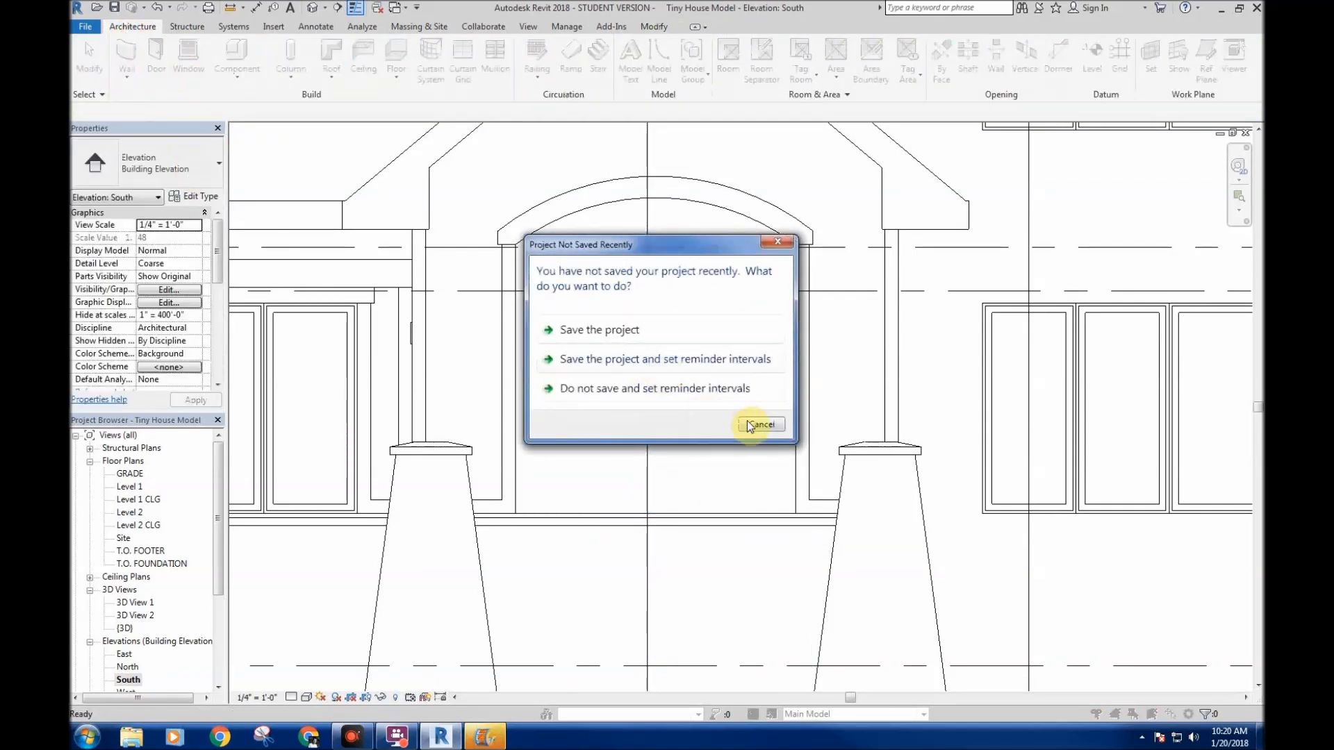
pyautogui.click(750, 426)
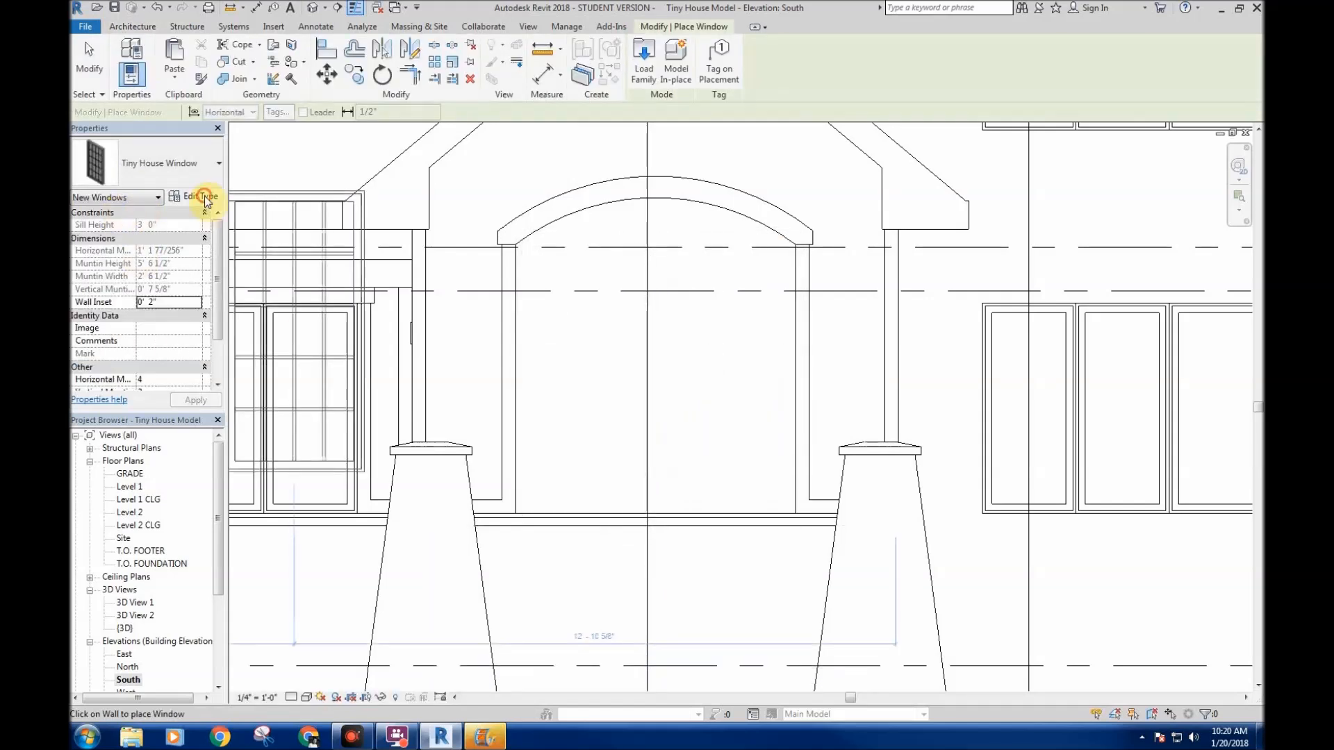
pyautogui.click(202, 197)
pyautogui.click(872, 214)
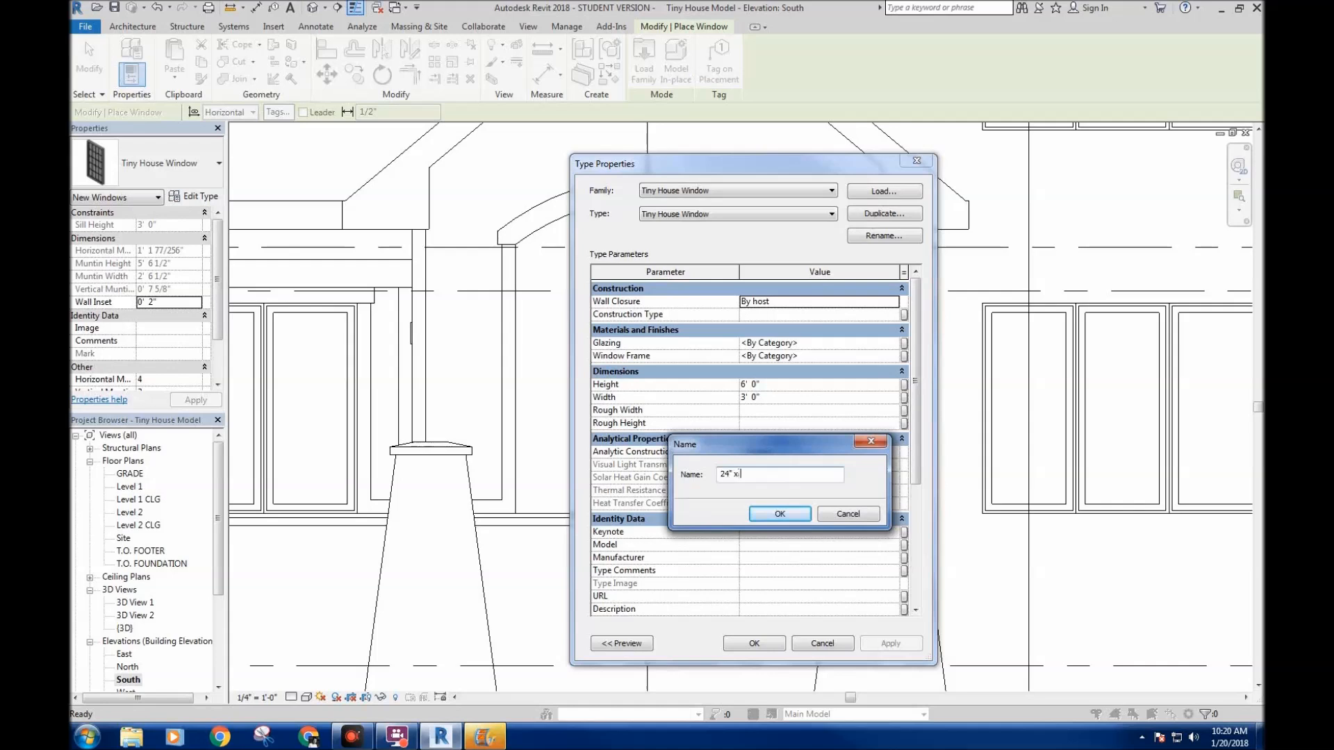
pyautogui.press('Return')
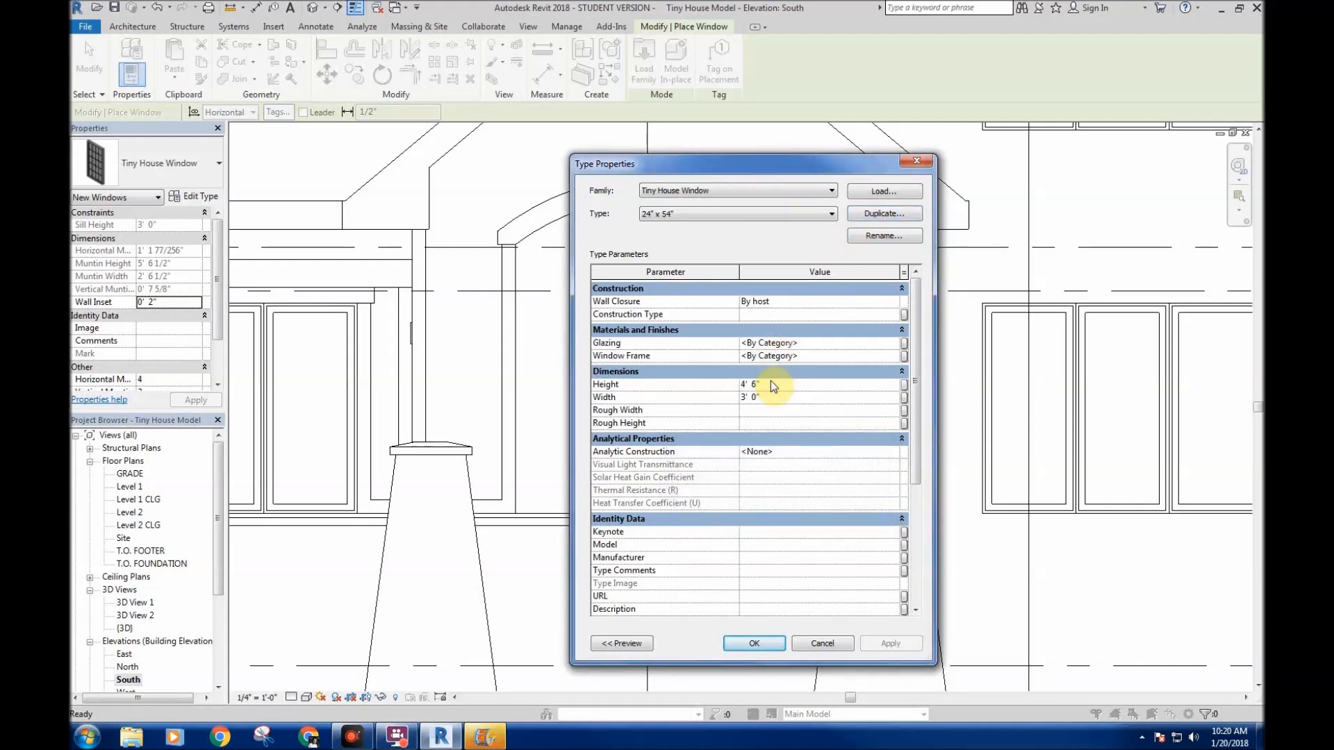
pyautogui.click(769, 397)
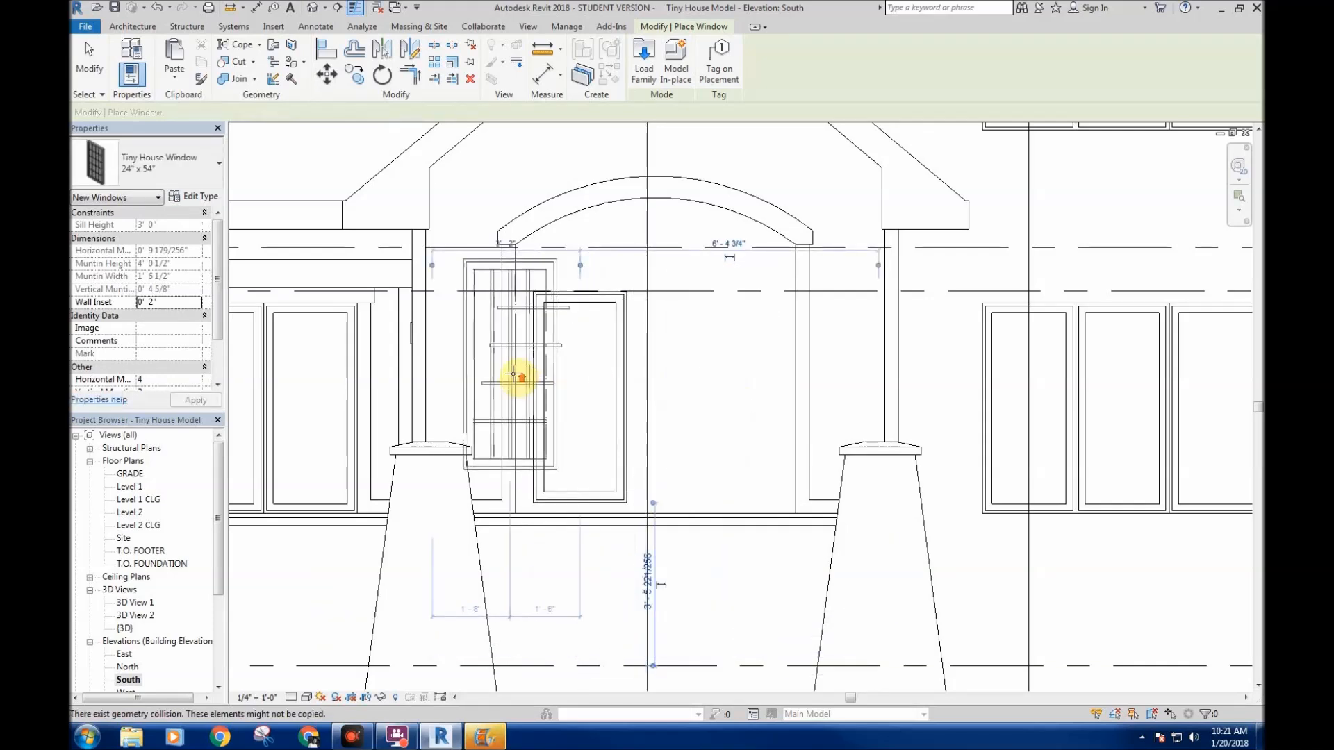
# - Move the placed window into the arched opening's lower left corner, against the side trim and down to the sill
pyautogui.scroll(2, 550, 381)
pyautogui.press('Escape')
pyautogui.click(548, 411)
pyautogui.moveTo(562, 426); pyautogui.dragTo(592, 393, button='middle')
pyautogui.press('m')
pyautogui.press('v')
pyautogui.click(571, 536)
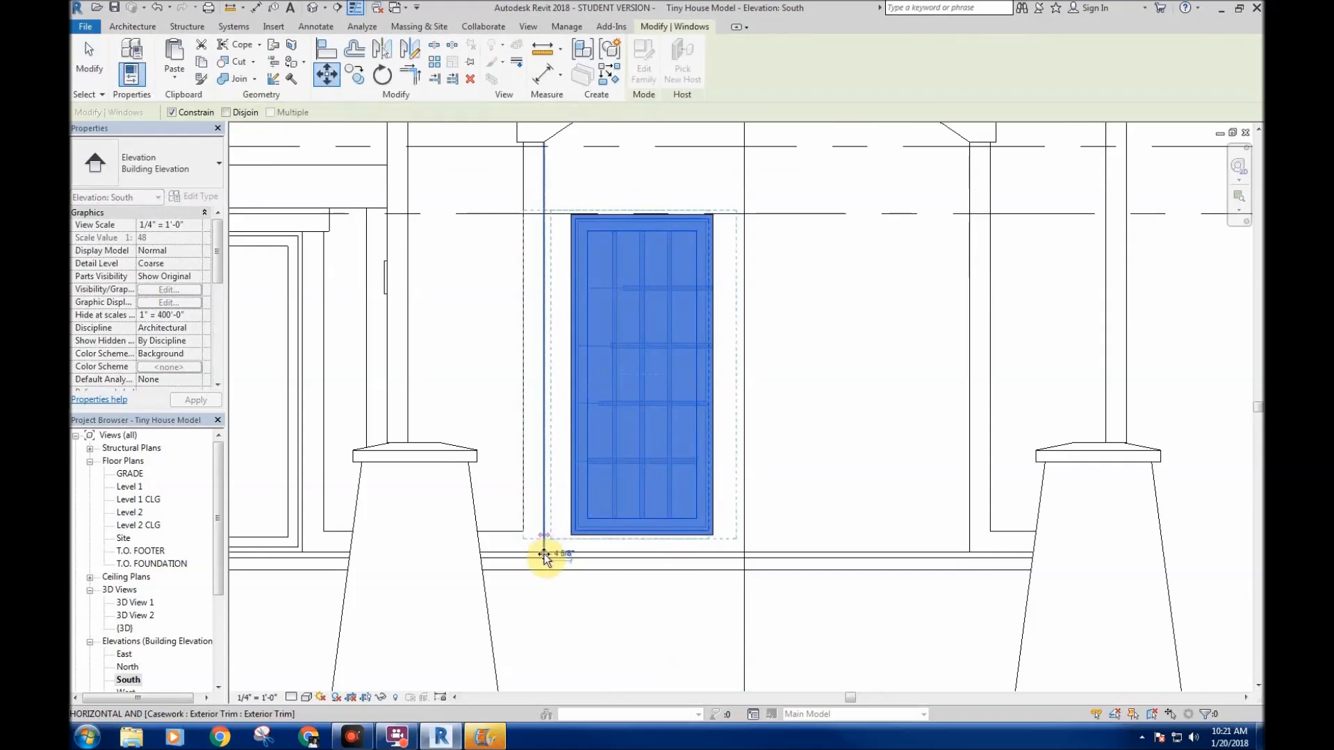
pyautogui.click(543, 541)
pyautogui.scroll(2, 548, 549)
pyautogui.press('m')
pyautogui.press('v')
pyautogui.click(543, 535)
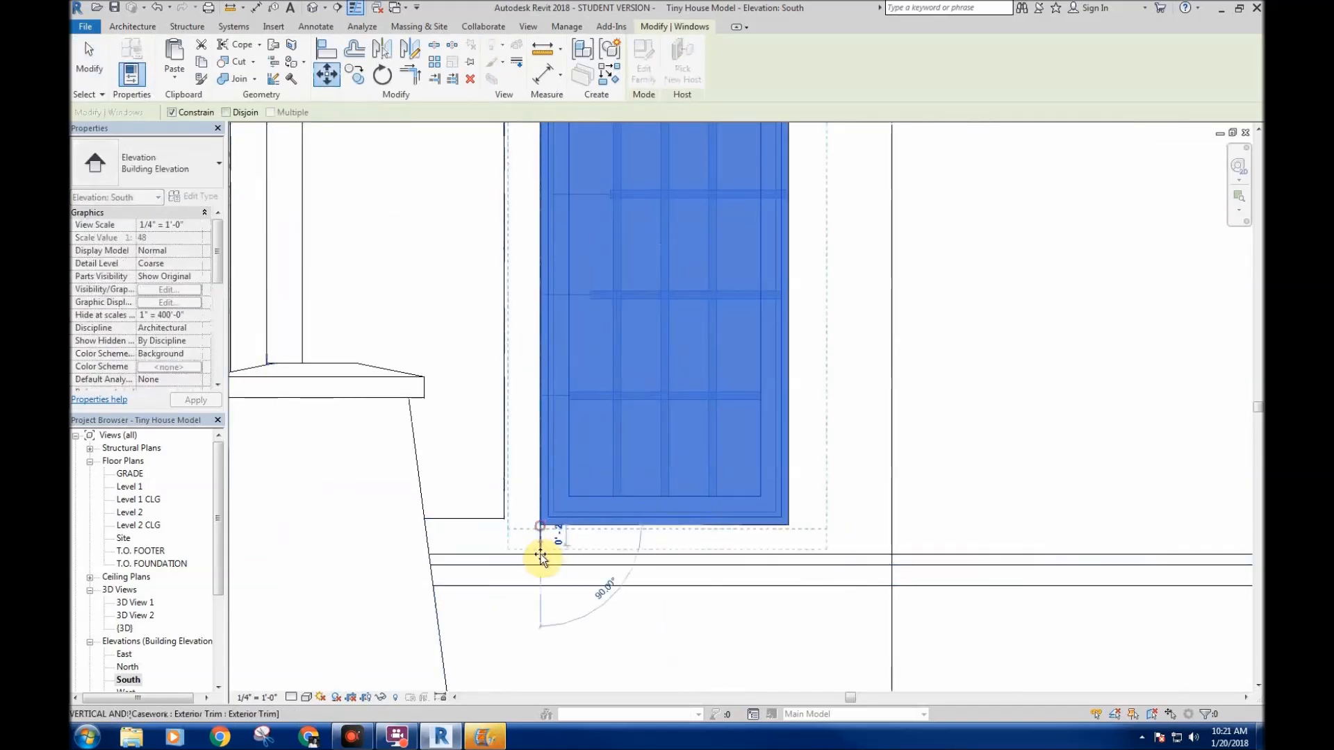
pyautogui.click(665, 506)
pyautogui.scroll(-4, 661, 435)
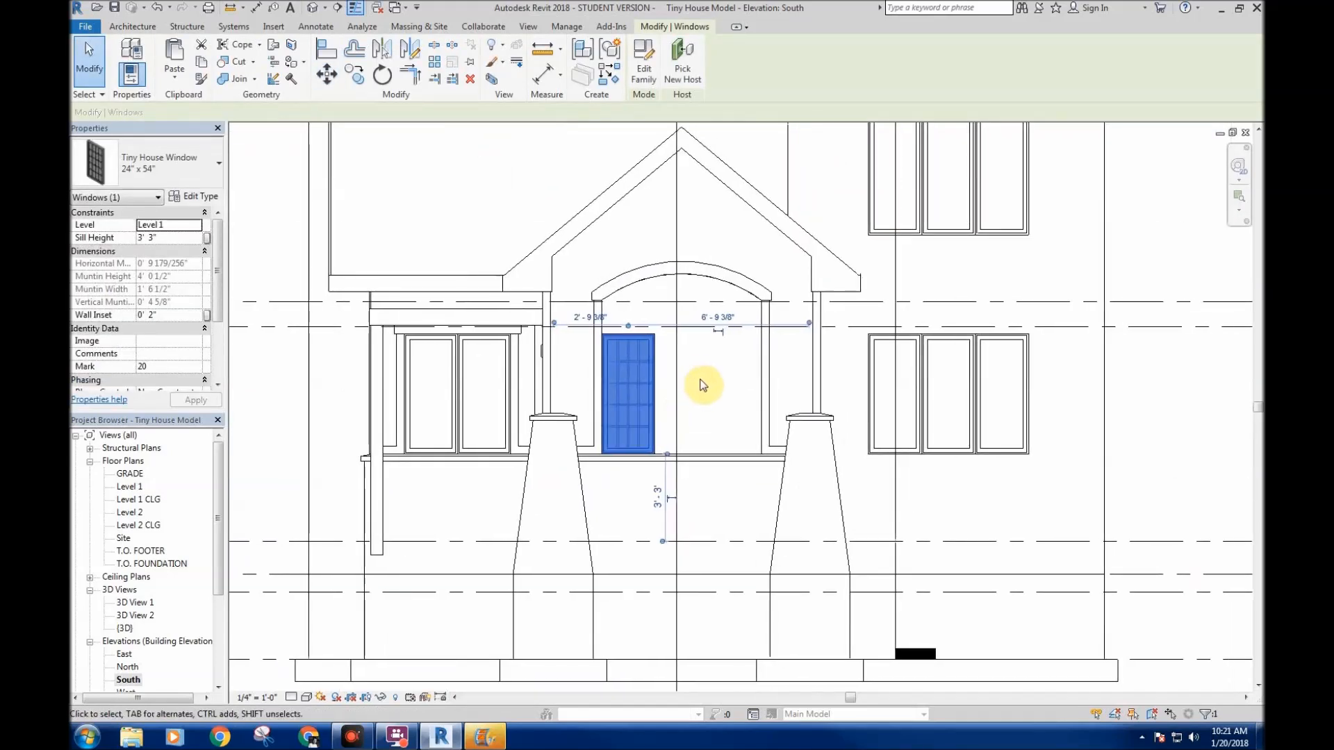
# - Flip the facing of the new window beneath the arched trim
pyautogui.click(700, 384)
pyautogui.click(650, 358)
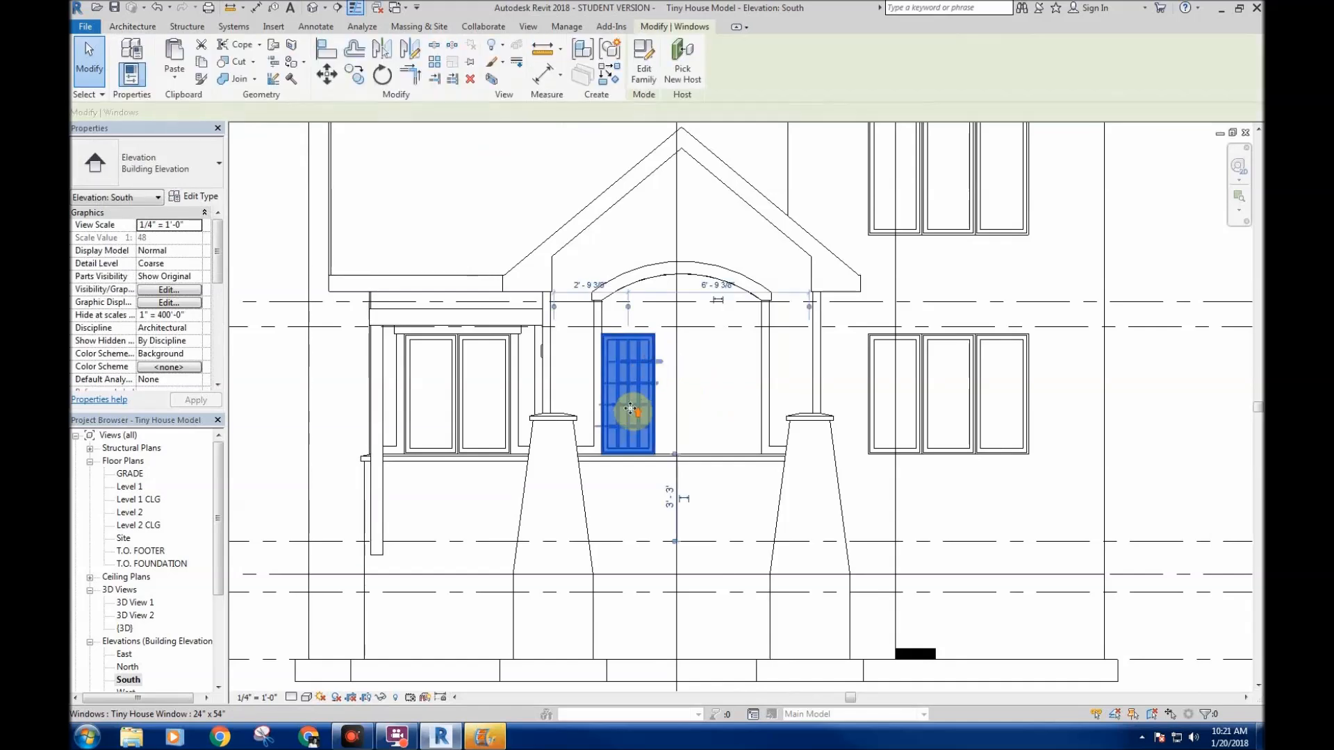
pyautogui.scroll(3, 654, 355)
pyautogui.rightClick(677, 333)
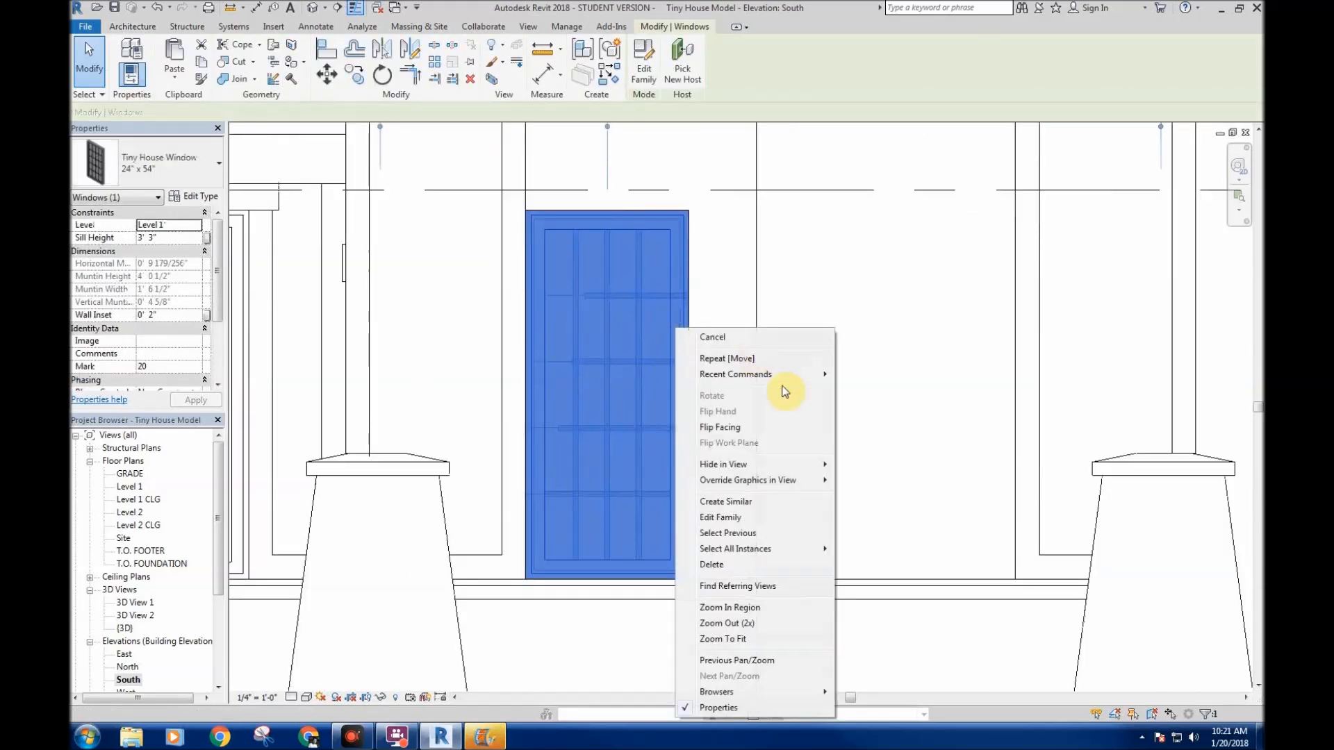
pyautogui.click(756, 427)
pyautogui.click(828, 304)
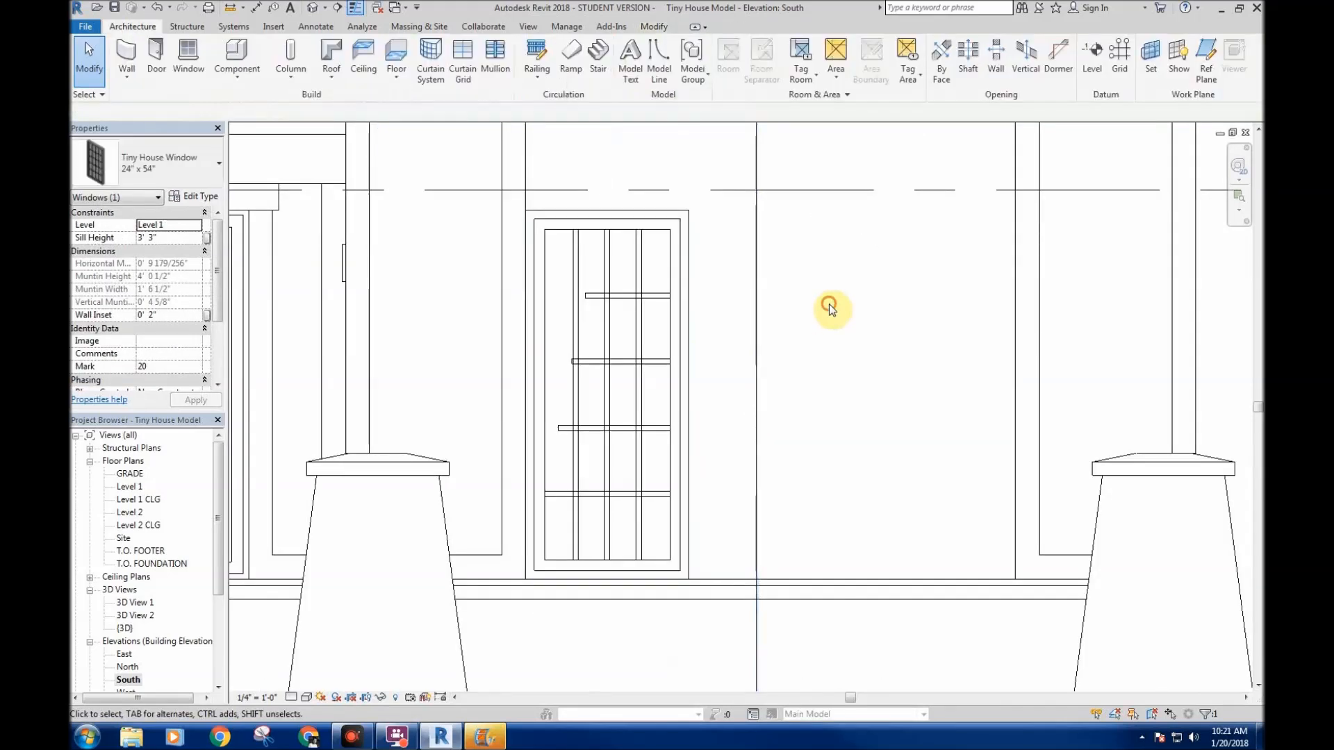
# - Inspect the placed window in the 3D view and open its family for editing in the Exterior elevation
pyautogui.scroll(-2, 795, 327)
pyautogui.click(313, 12)
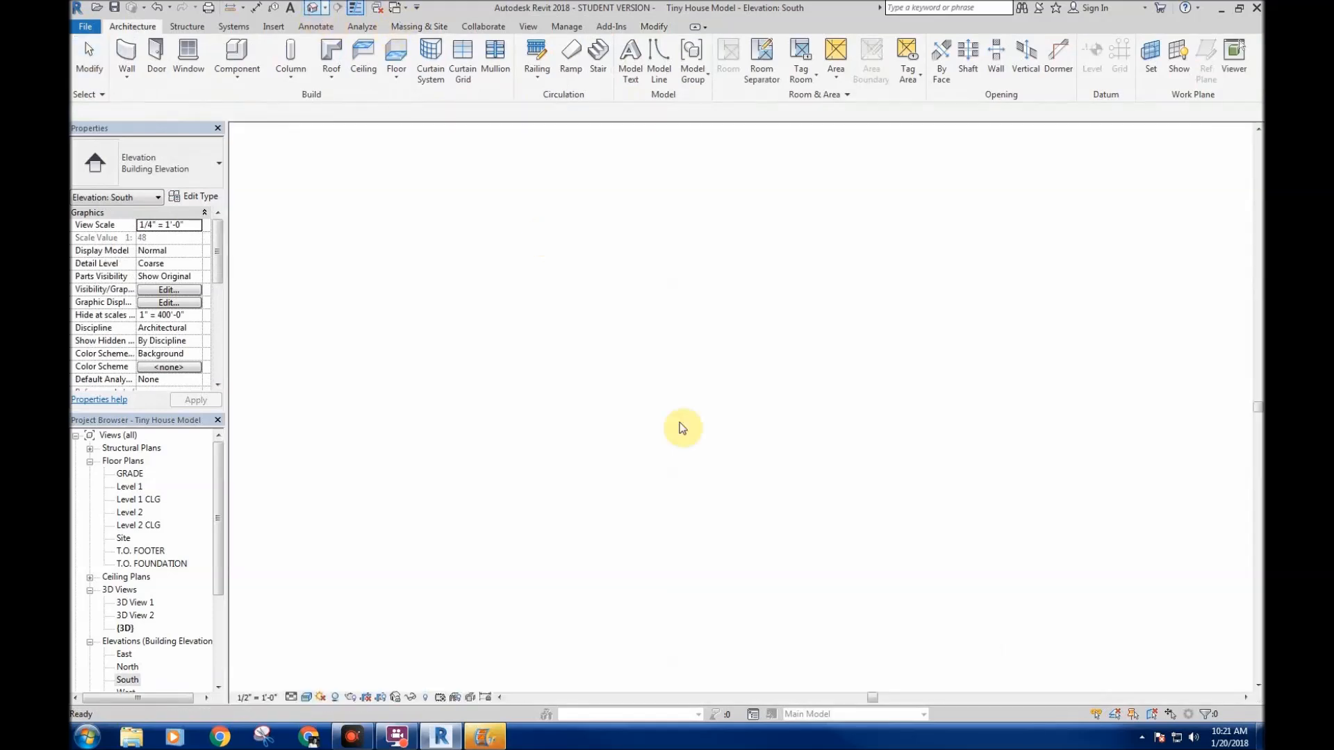
pyautogui.keyDown('shift'); pyautogui.moveTo(699, 358); pyautogui.dragTo(606, 403, button='middle'); pyautogui.keyUp('shift')
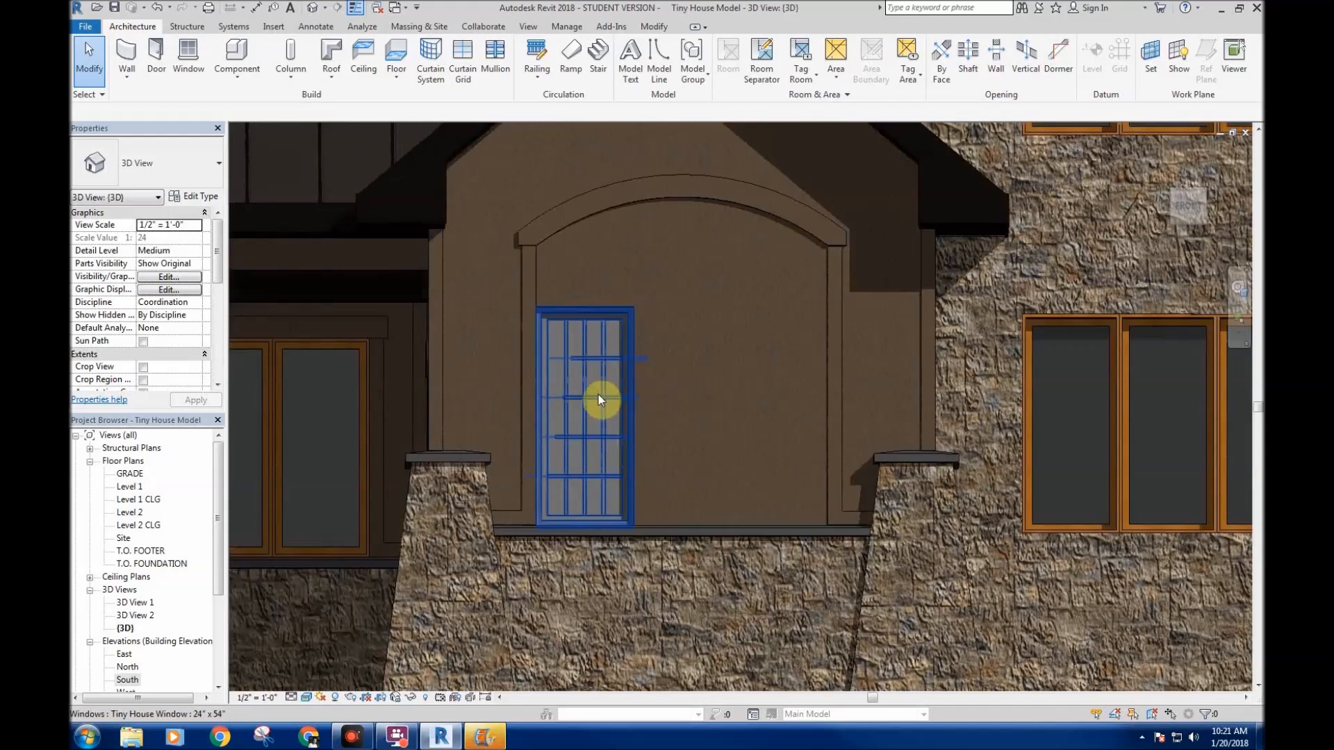
pyautogui.click(598, 395)
pyautogui.click(646, 56)
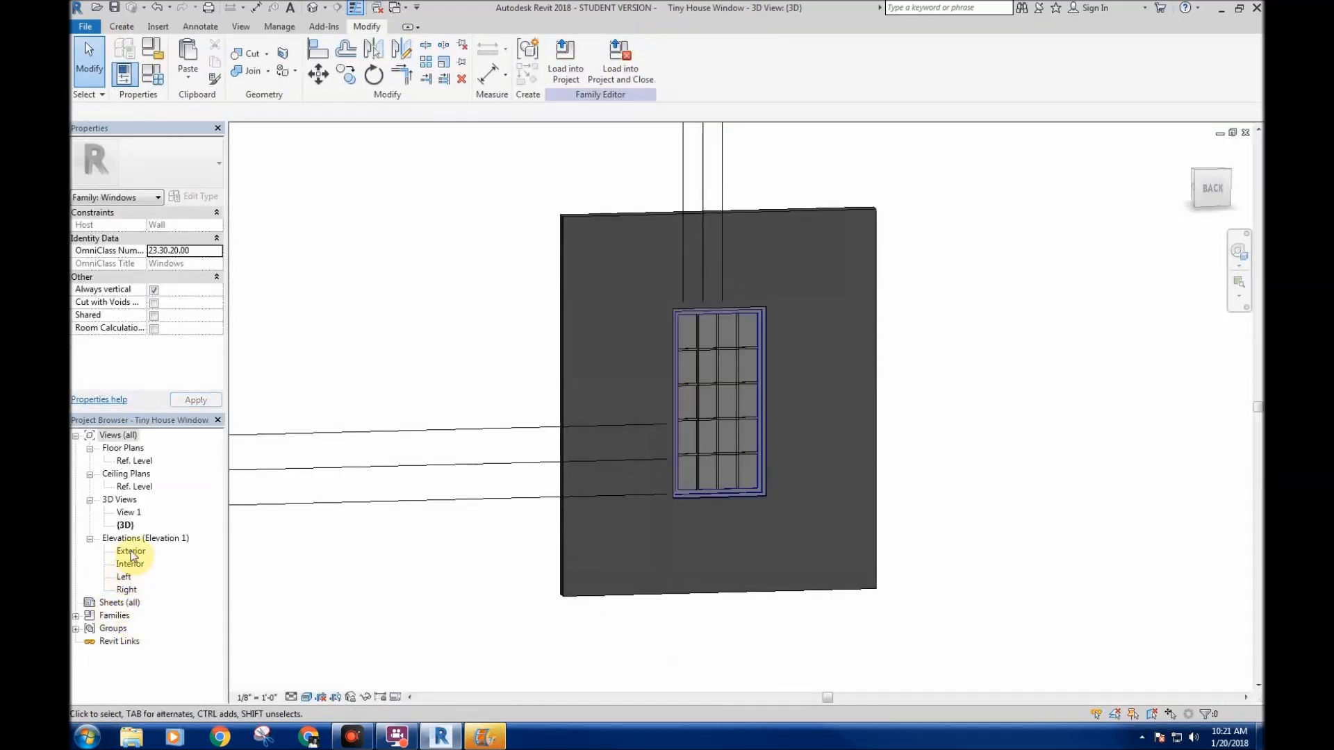
pyautogui.doubleClick(132, 551)
pyautogui.scroll(5, 542, 403)
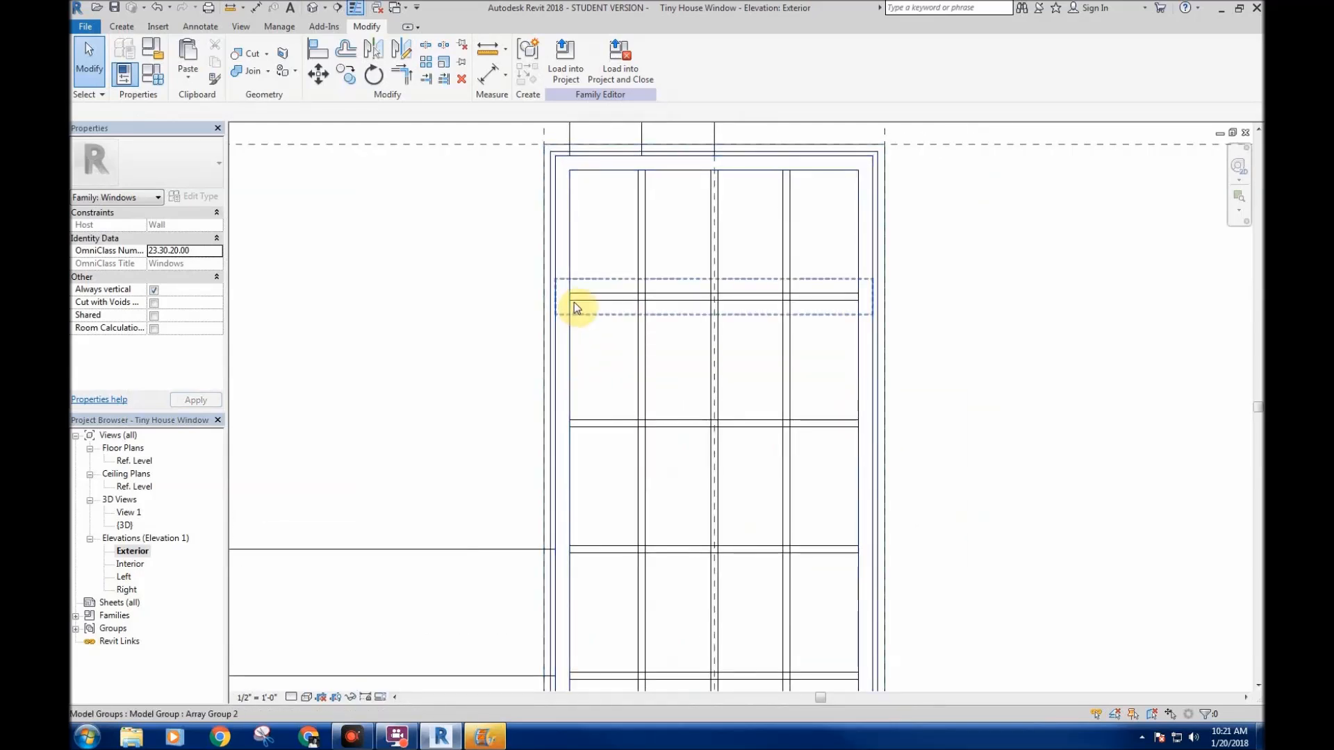
# - Edit the uppermost horizontal muntin's group, align and lock the muntin's left end to the frame's inner edge, and finish the group
pyautogui.click(573, 303)
pyautogui.click(565, 66)
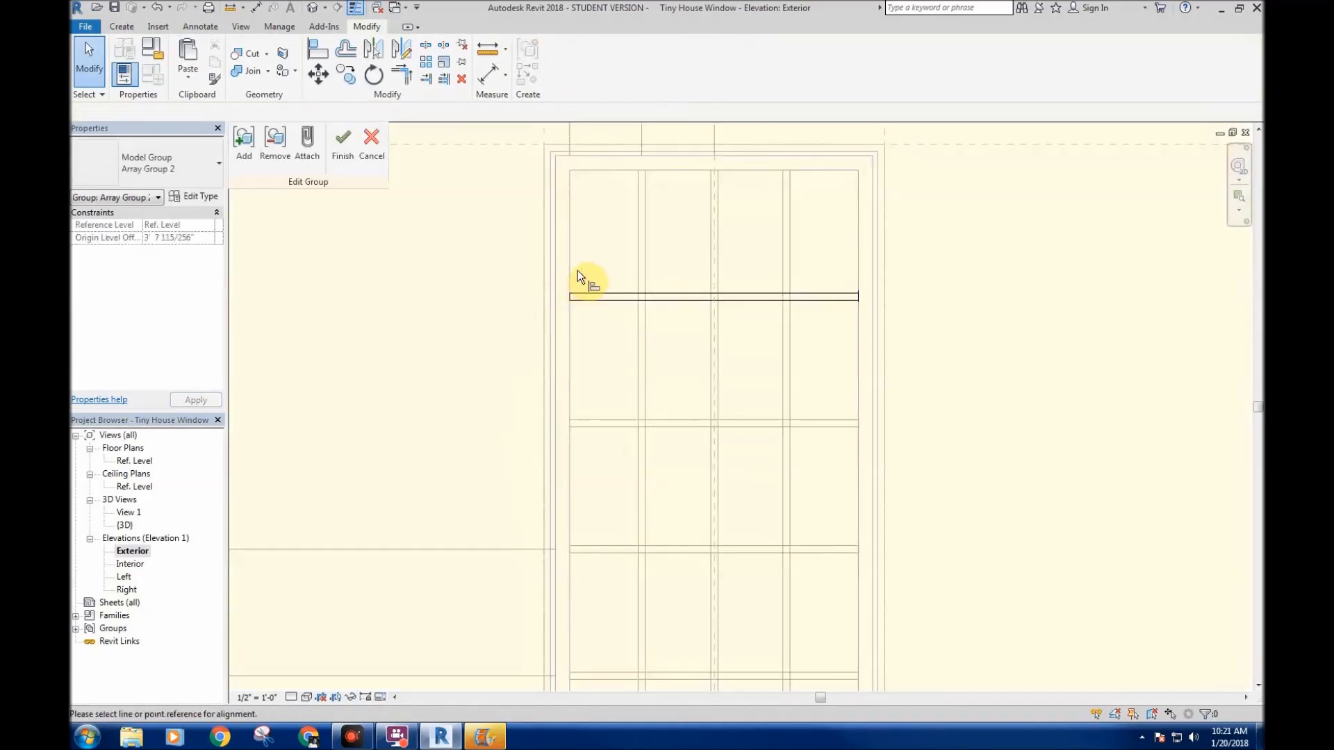
pyautogui.press('a')
pyautogui.press('l')
pyautogui.scroll(3, 571, 296)
pyautogui.click(571, 296)
pyautogui.click(551, 380)
pyautogui.scroll(-4, 625, 431)
pyautogui.moveTo(628, 431); pyautogui.dragTo(585, 342, button='middle')
pyautogui.click(331, 142)
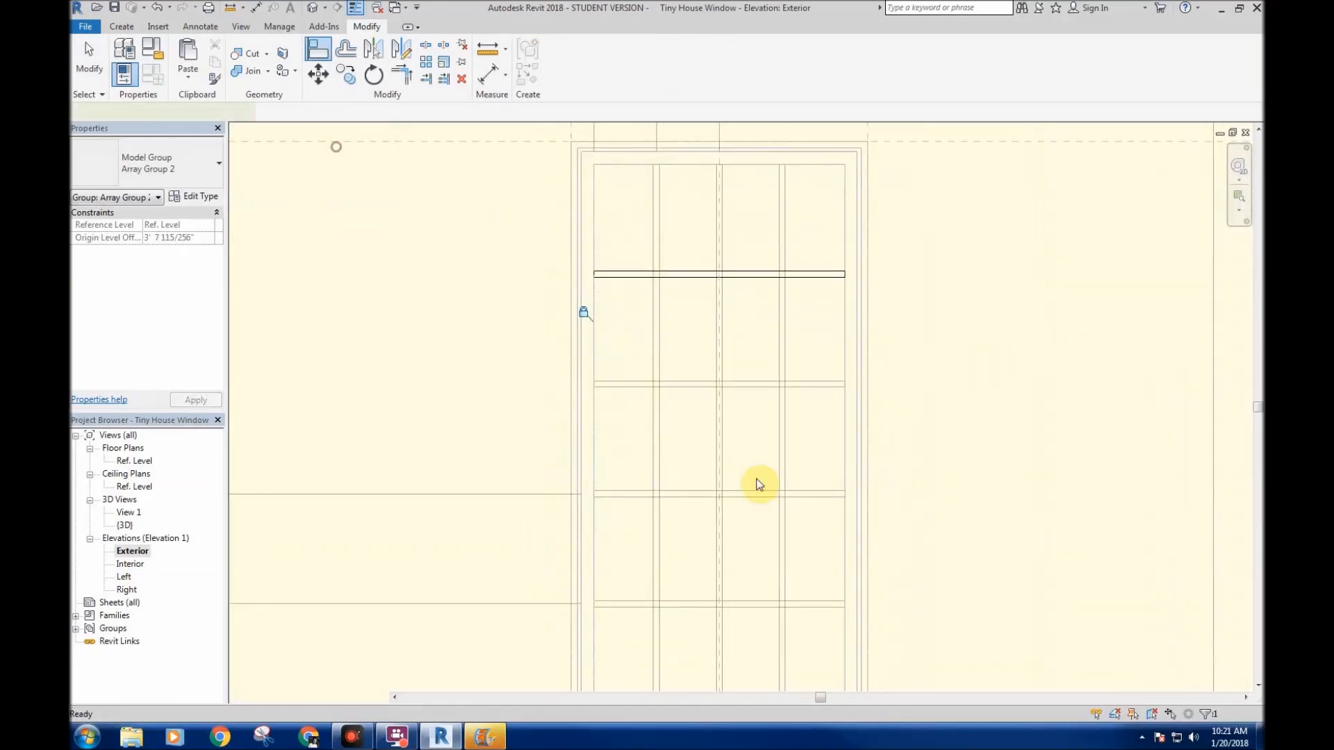
# - Edit the second horizontal muntin's group from the top, align the muntin's left end to the frame's inner edge, and finish the group
pyautogui.click(625, 387)
pyautogui.click(564, 69)
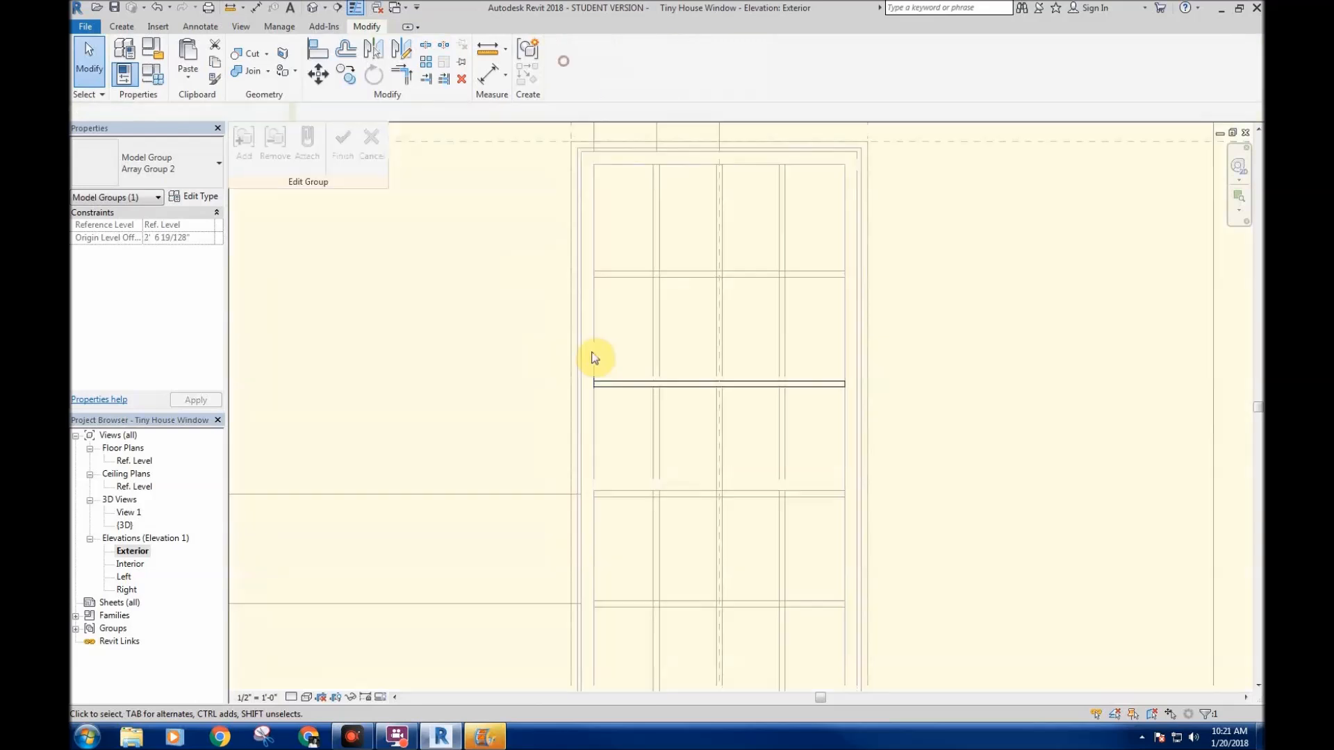
pyautogui.scroll(4, 600, 386)
pyautogui.press('a')
pyautogui.press('l')
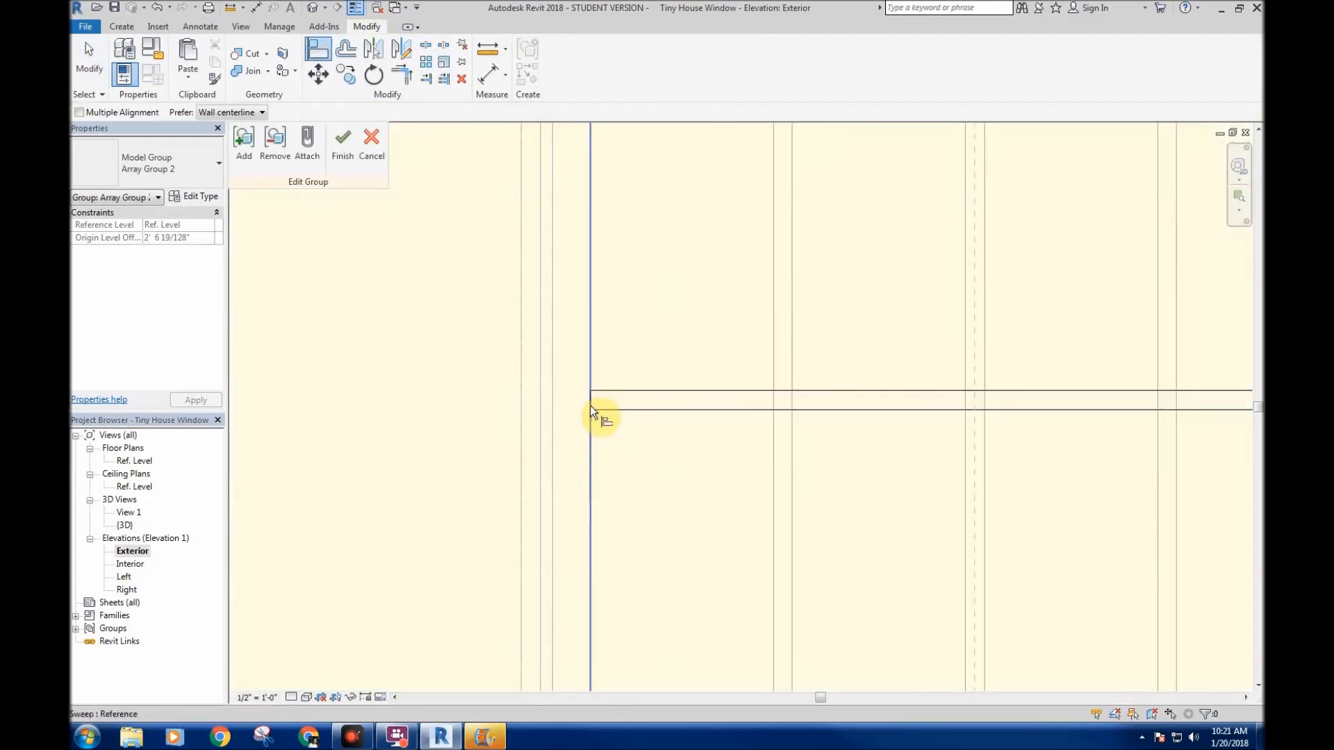
pyautogui.click(591, 405)
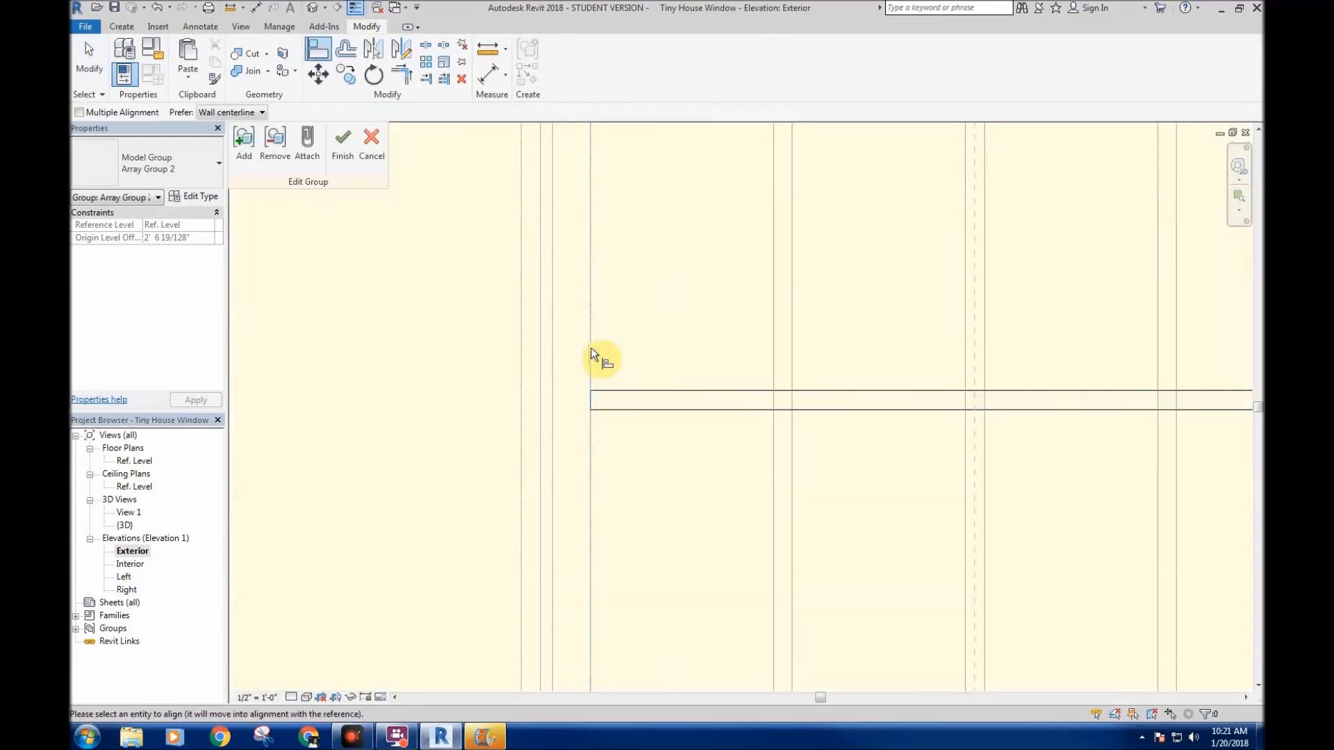
pyautogui.scroll(-3, 593, 341)
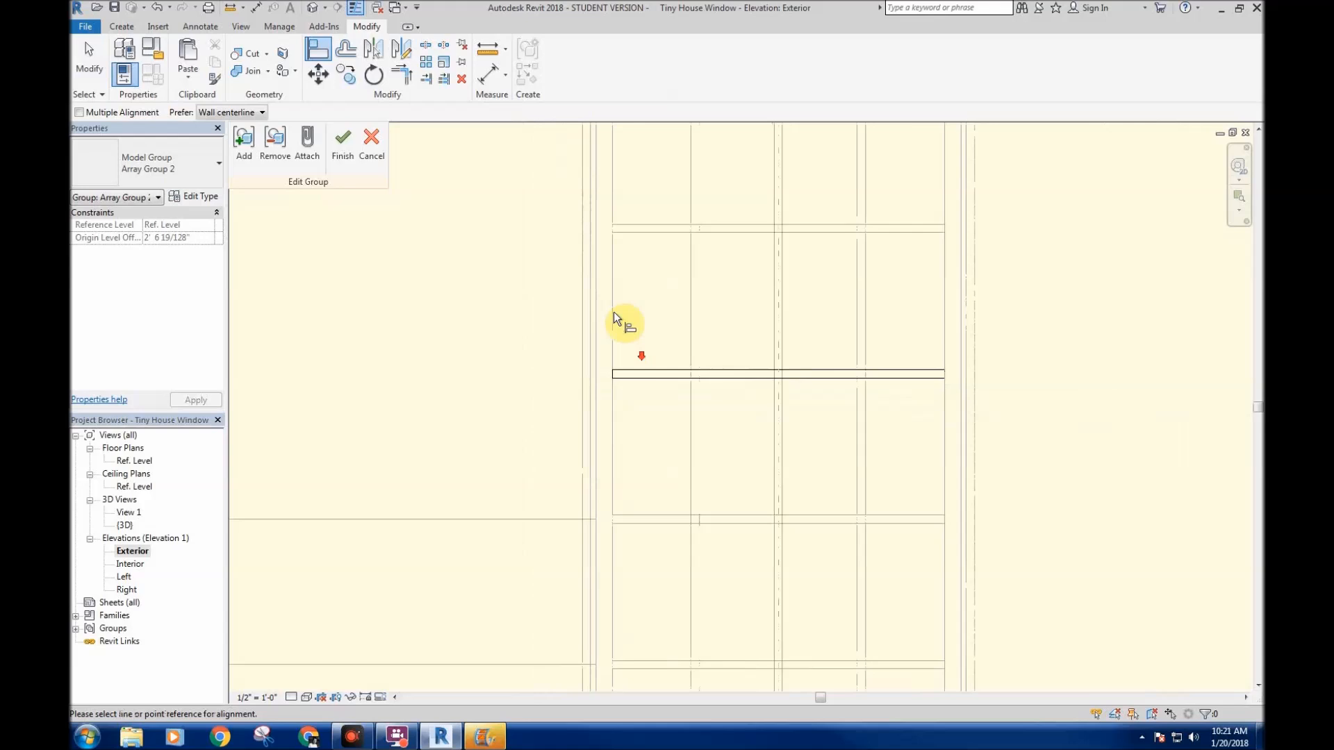
pyautogui.rightClick(491, 318)
pyautogui.click(519, 333)
pyautogui.click(343, 151)
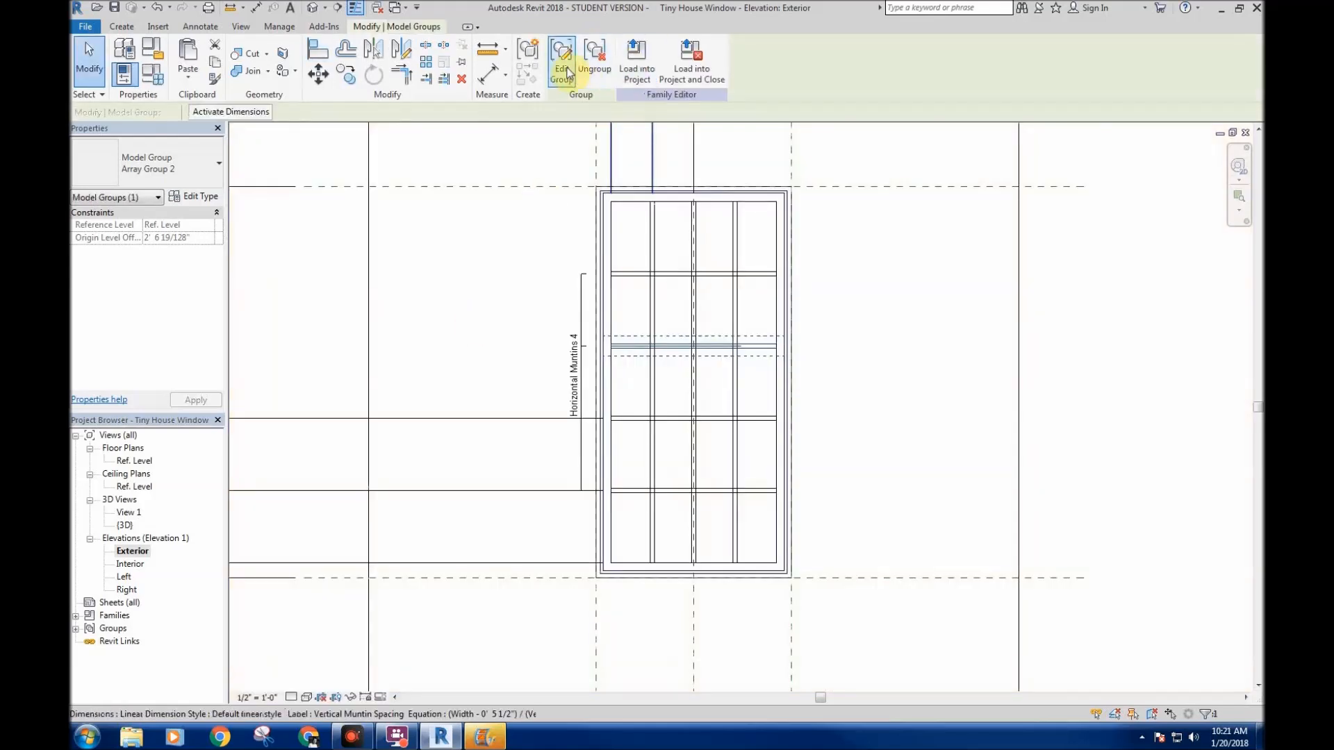
# - Load the edited window family into the Tiny House Model project, overwriting the existing version
pyautogui.click(633, 57)
pyautogui.click(630, 476)
pyautogui.click(625, 333)
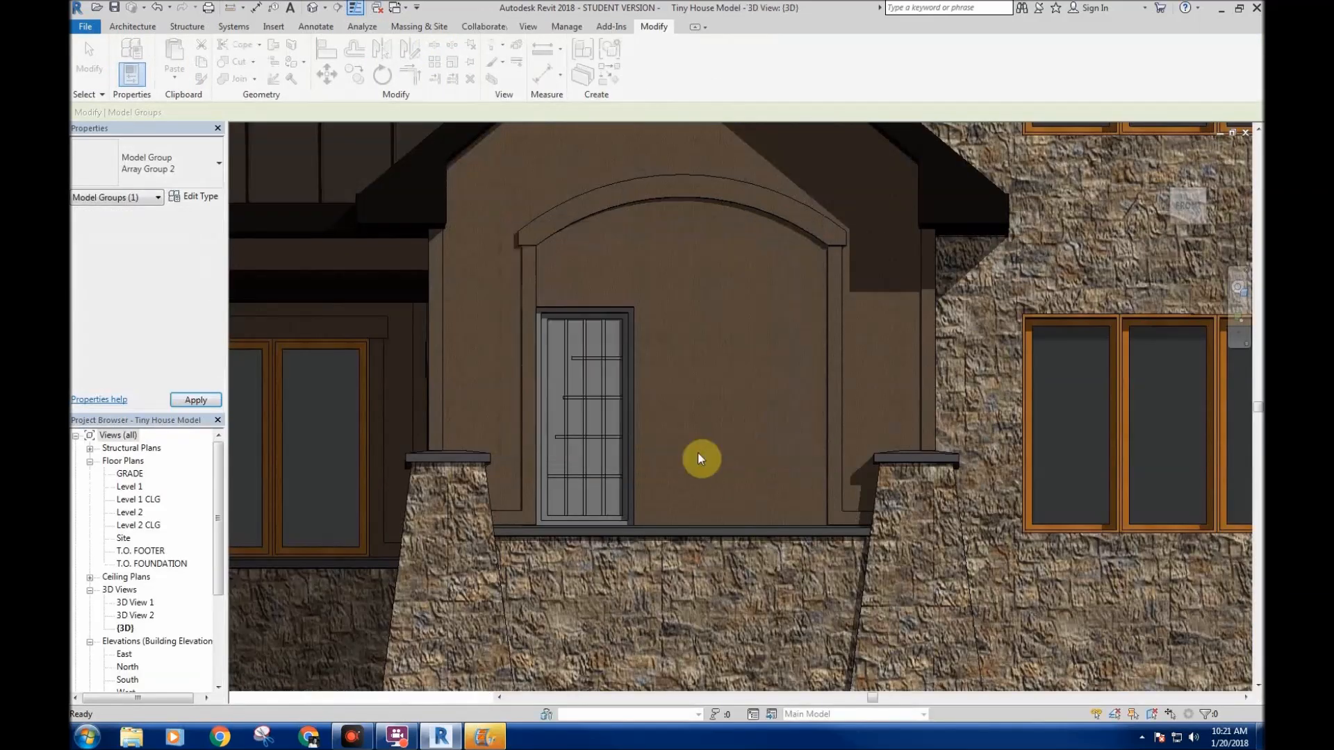
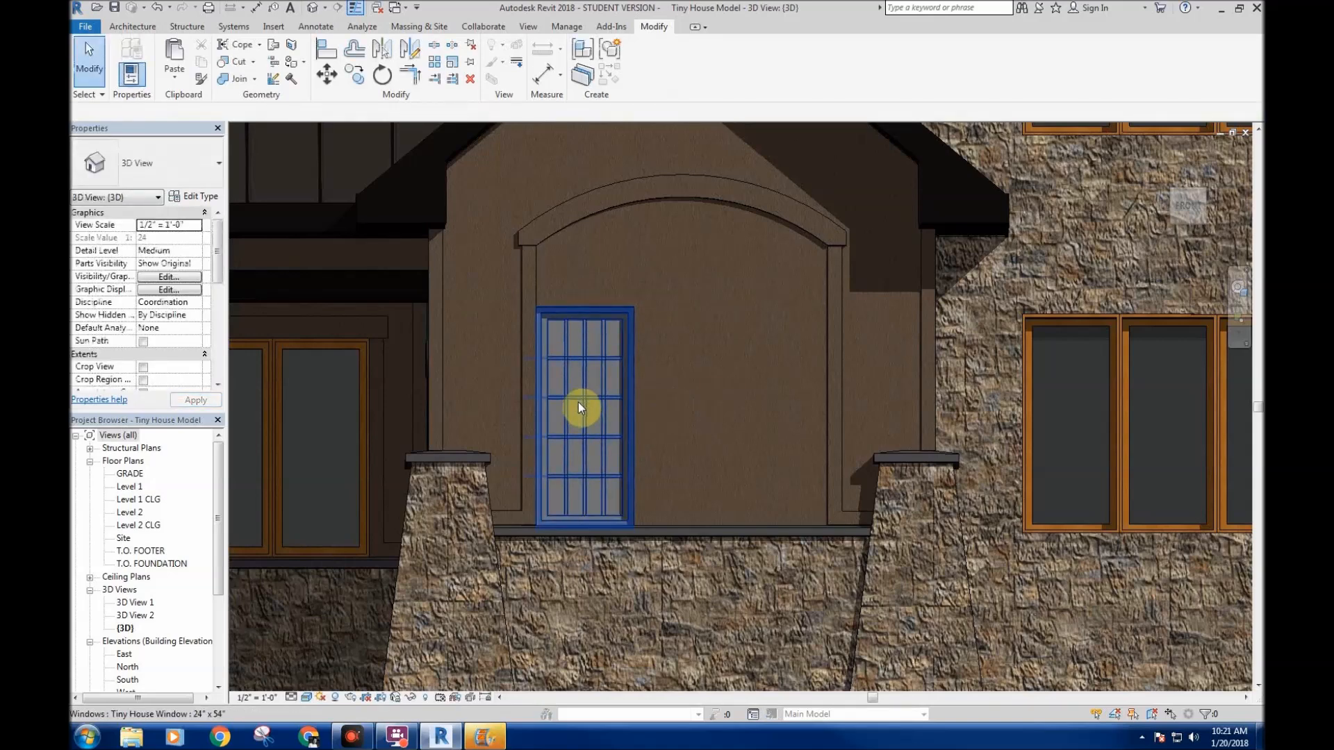
pyautogui.scroll(-1, 710, 306)
pyautogui.moveTo(639, 372); pyautogui.dragTo(650, 401, button='middle')
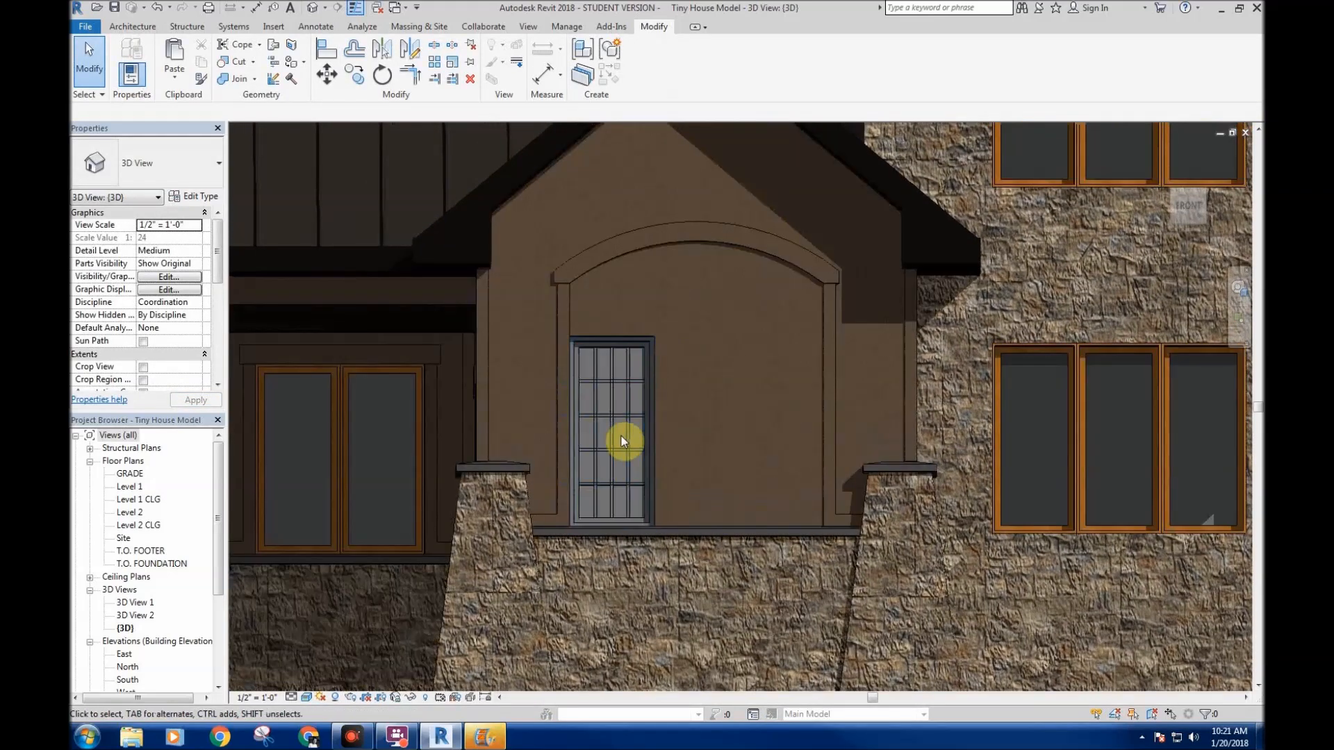
# - Copy the window beneath the arched trim from its upper left corner to its upper right corner, directly beside the original
pyautogui.click(617, 409)
pyautogui.scroll(3, 618, 353)
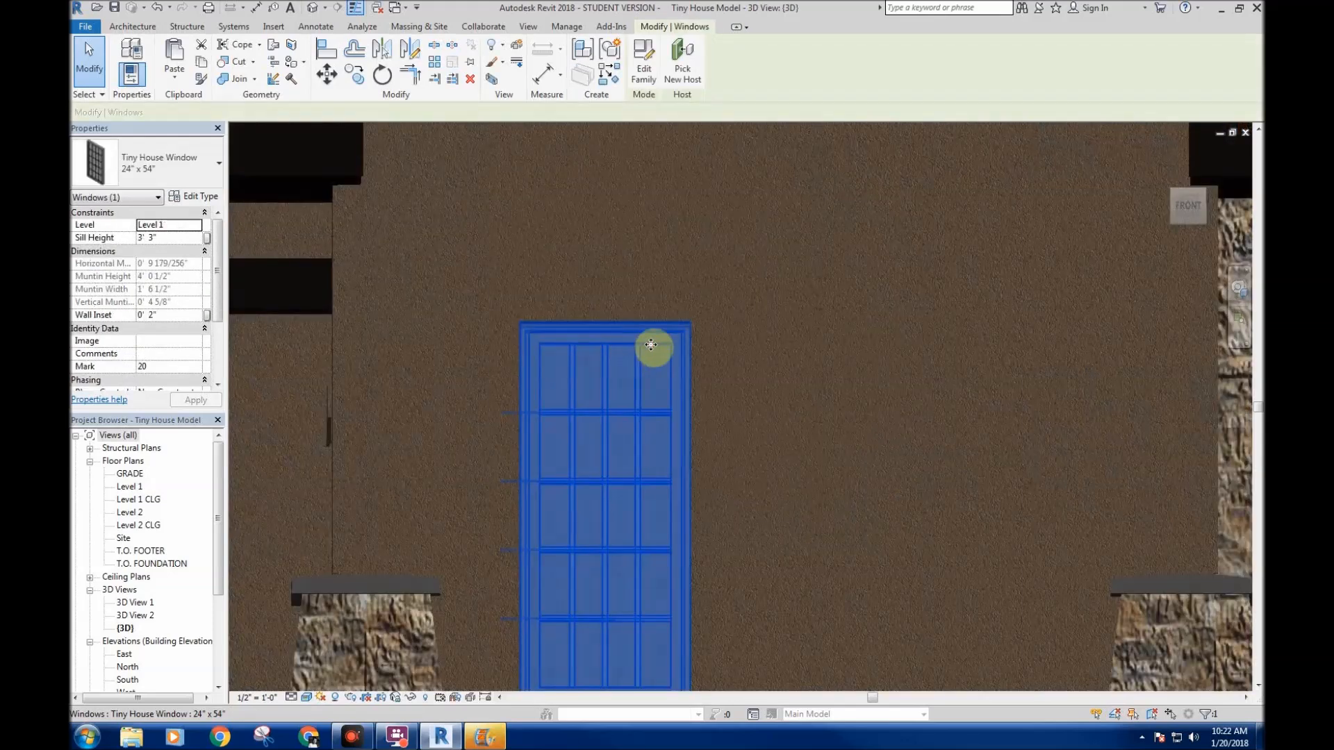
pyautogui.scroll(2, 528, 309)
pyautogui.press('c')
pyautogui.press('o')
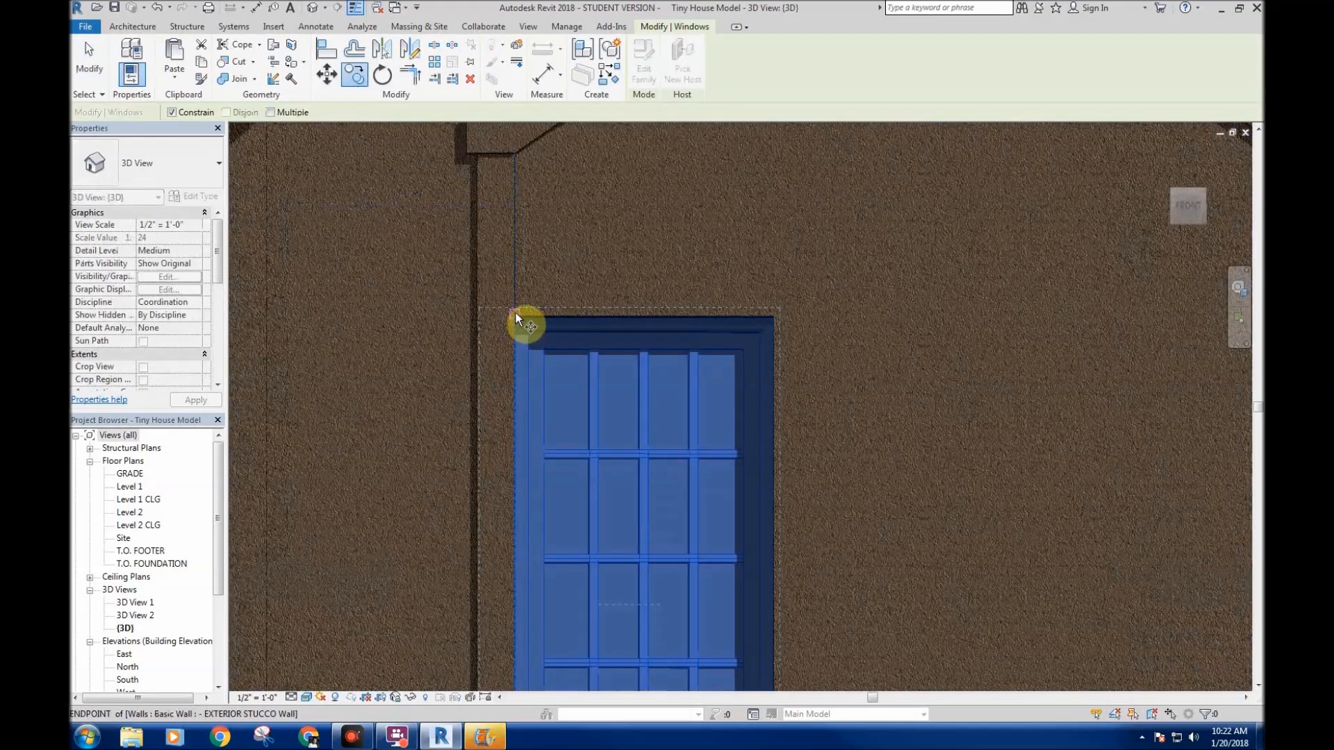
pyautogui.scroll(2, 520, 316)
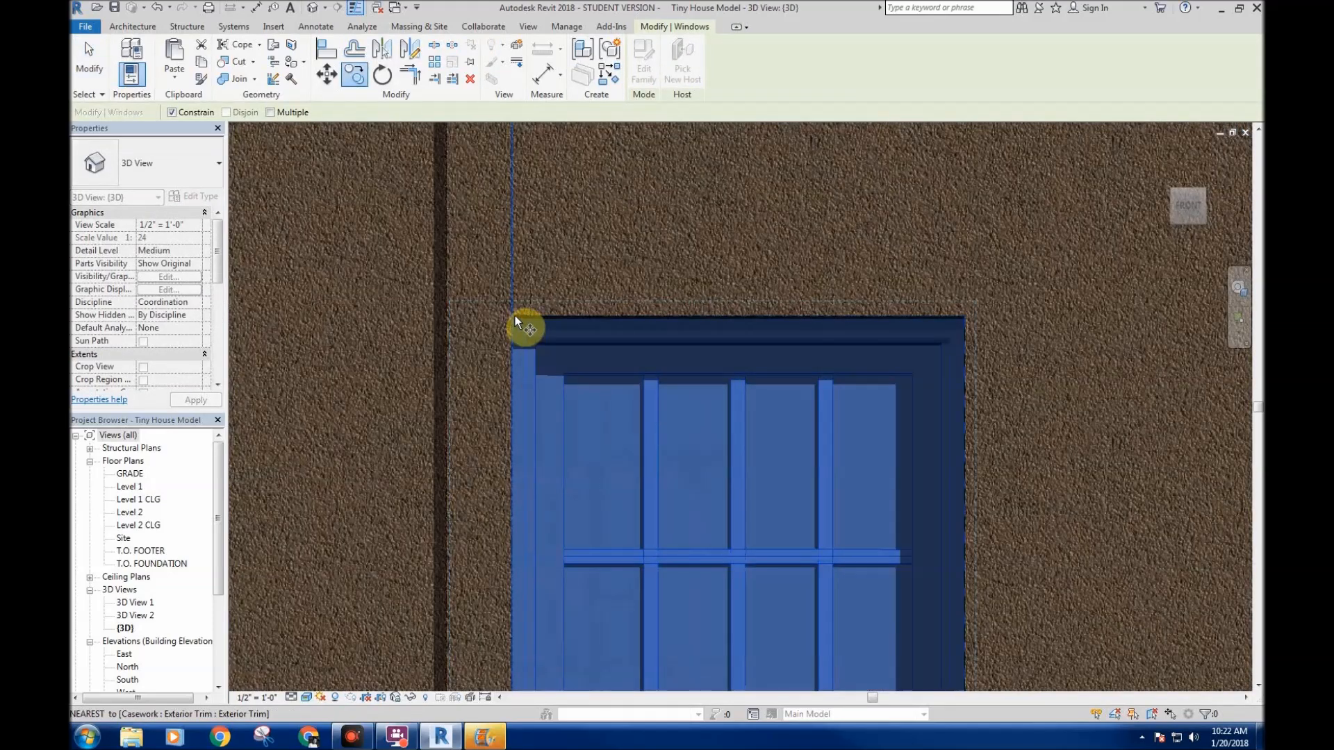
pyautogui.click(515, 313)
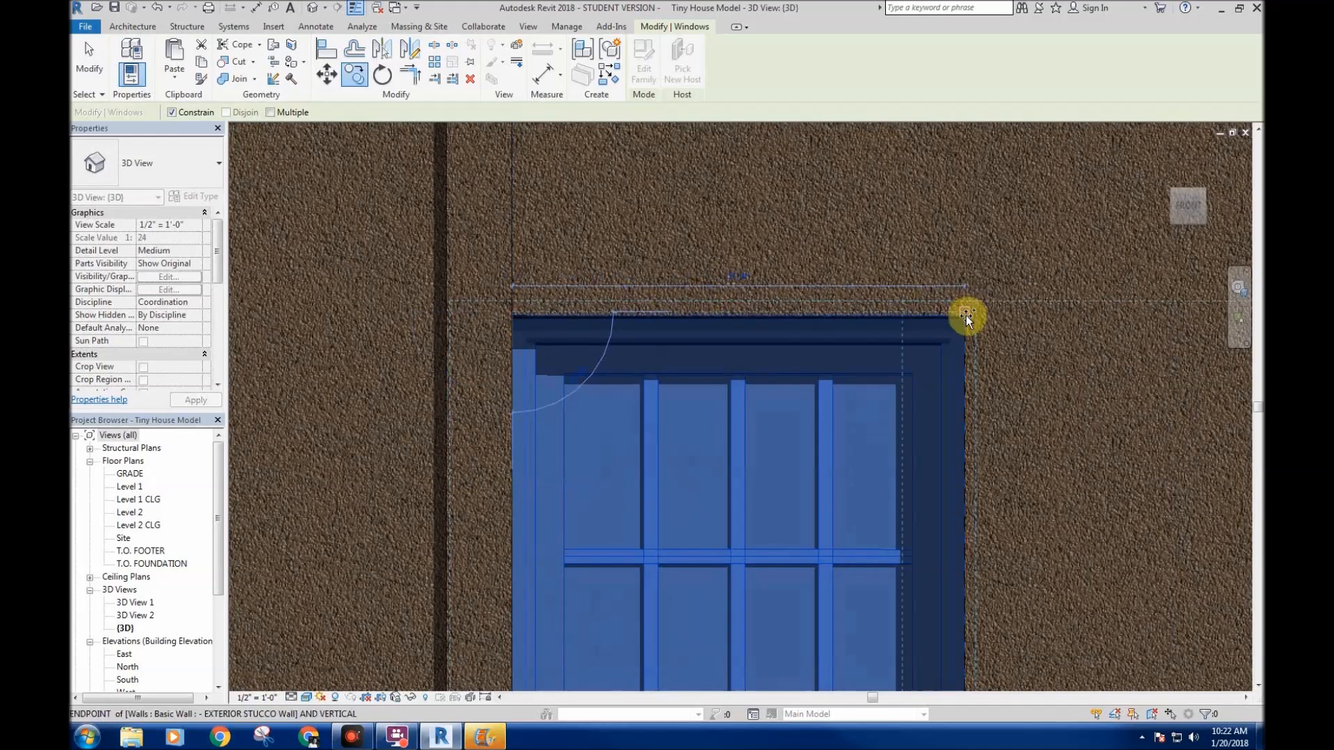
pyautogui.click(965, 315)
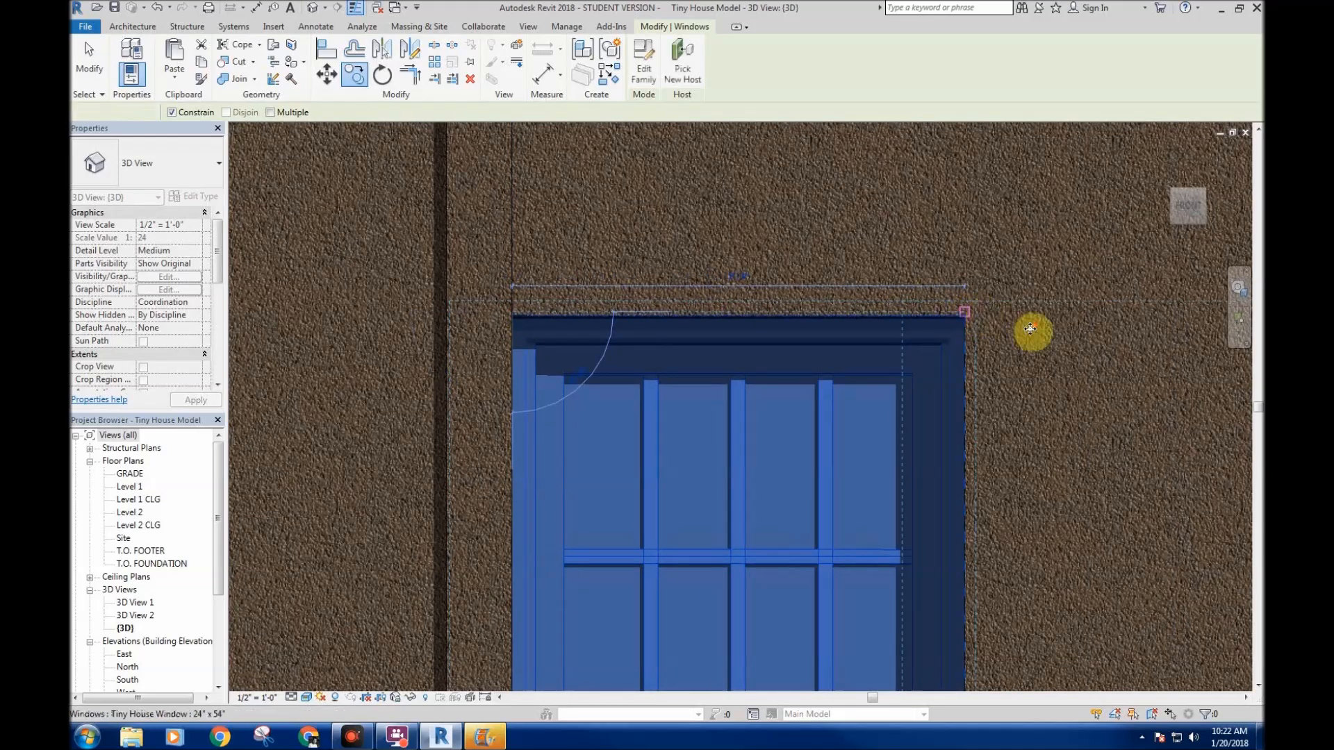
# - Copy the second window to its right with Multiple enabled, placing a third window edge to edge beneath the arch
pyautogui.scroll(-1, 986, 328)
pyautogui.moveTo(986, 328); pyautogui.dragTo(771, 331, button='middle')
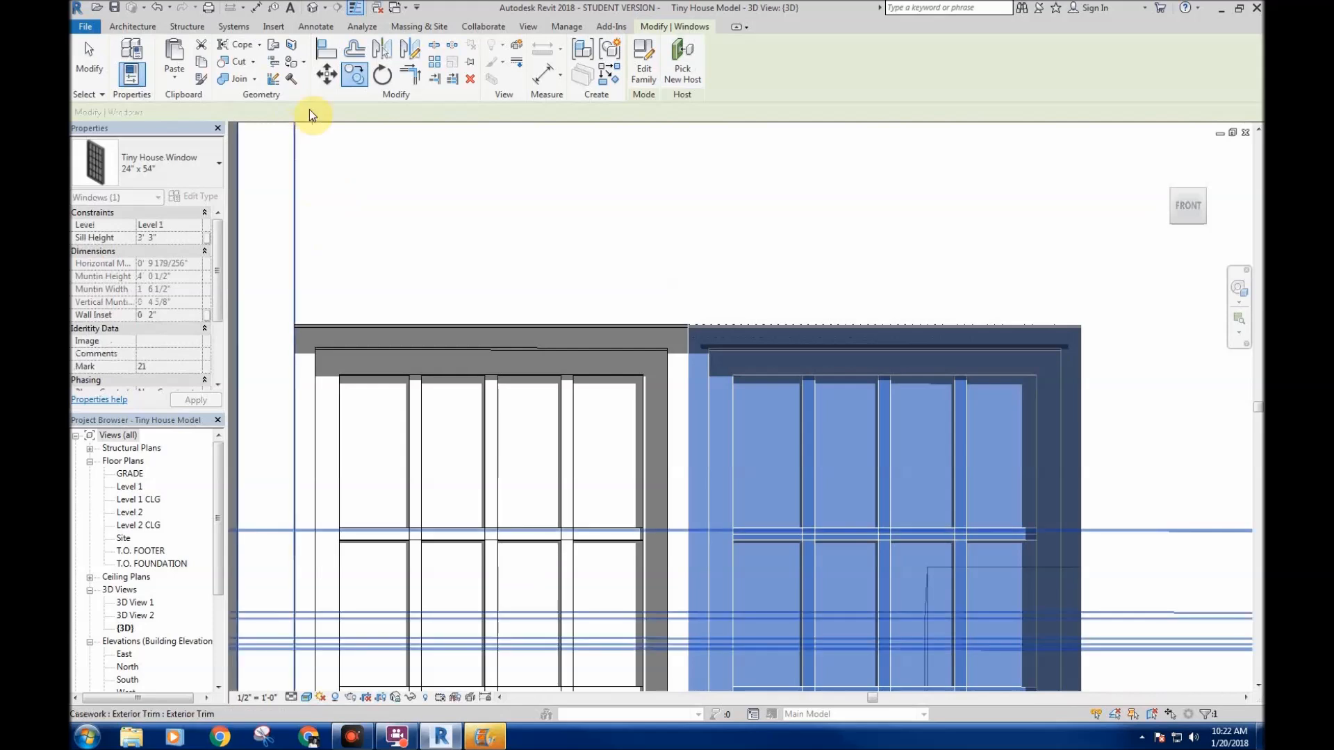
pyautogui.press('Escape')
pyautogui.press('c')
pyautogui.press('o')
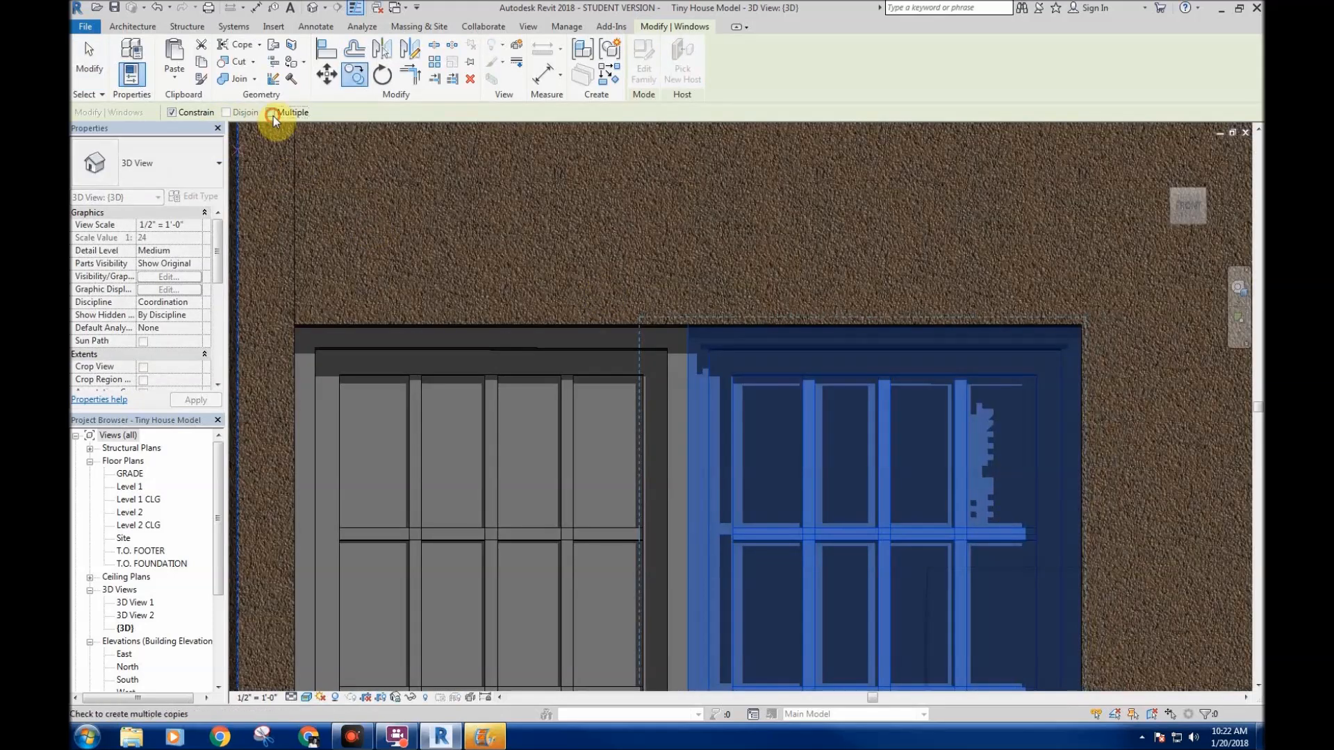
pyautogui.click(688, 320)
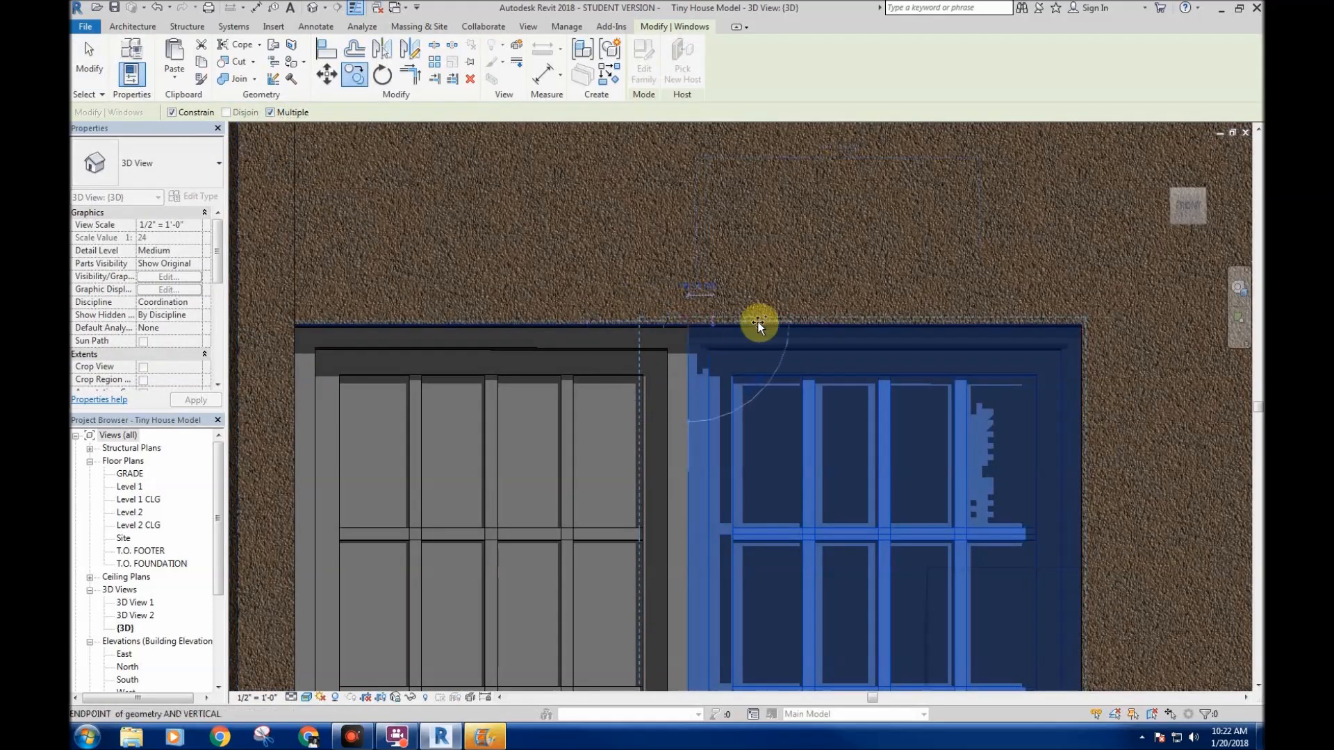
pyautogui.click(1068, 330)
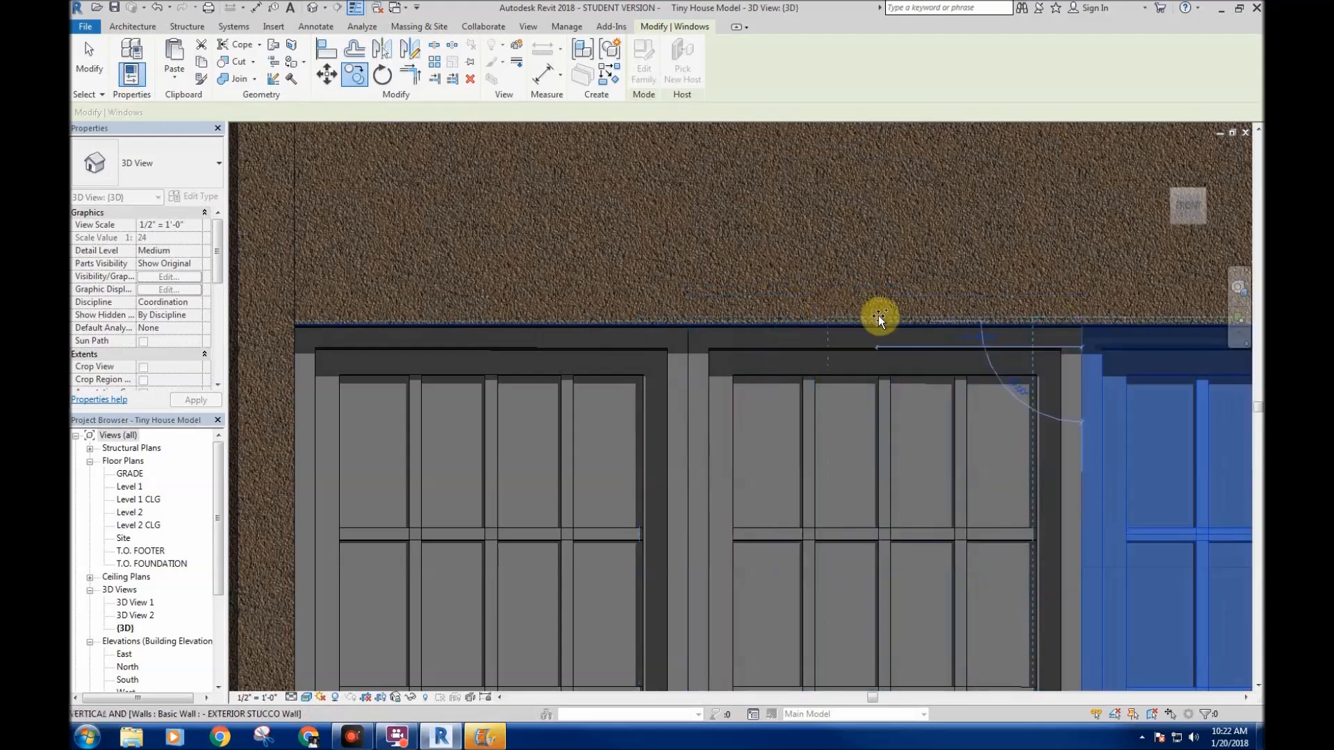
pyautogui.scroll(-3, 874, 315)
pyautogui.press('Escape')
pyautogui.scroll(-3, 880, 272)
pyautogui.press('Escape')
pyautogui.moveTo(881, 256); pyautogui.dragTo(759, 245, button='middle')
# - Select all three windows beneath the arch and set their Wall Inset to 0' 0 3/4"
pyautogui.click(757, 368)
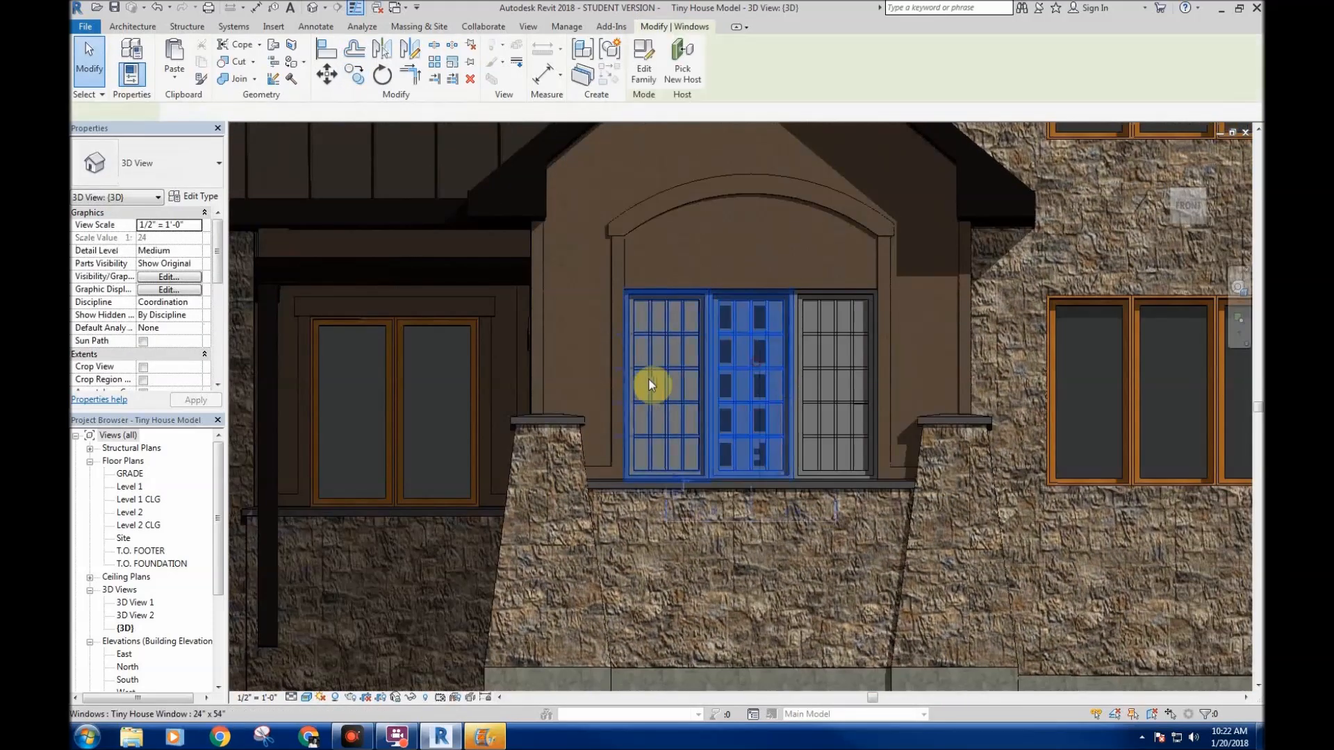
pyautogui.keyDown('ctrl'); pyautogui.click(671, 371); pyautogui.keyUp('ctrl')
pyautogui.keyDown('ctrl'); pyautogui.click(328, 435); pyautogui.keyUp('ctrl')
pyautogui.click(154, 316)
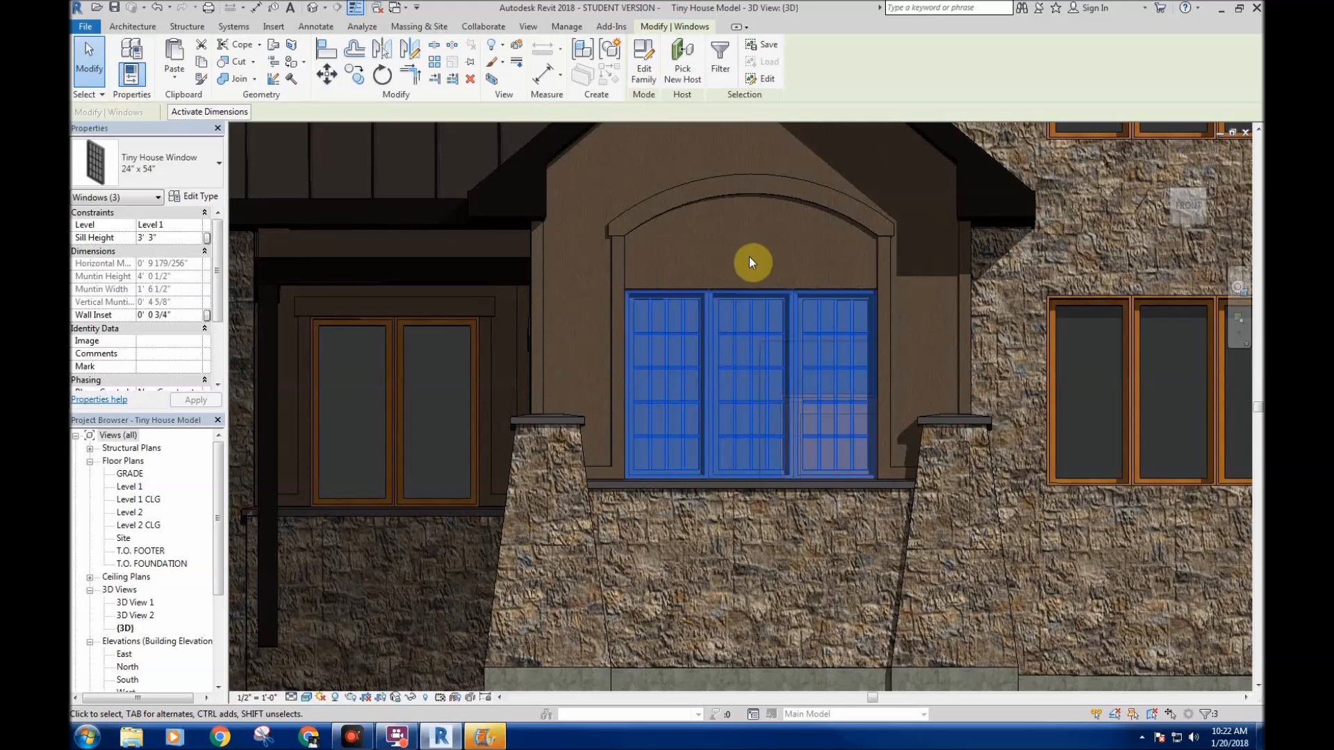
# - Set the three selected windows to 3 horizontal muntins and 2 vertical muntins
pyautogui.moveTo(751, 243); pyautogui.dragTo(740, 242, button='middle')
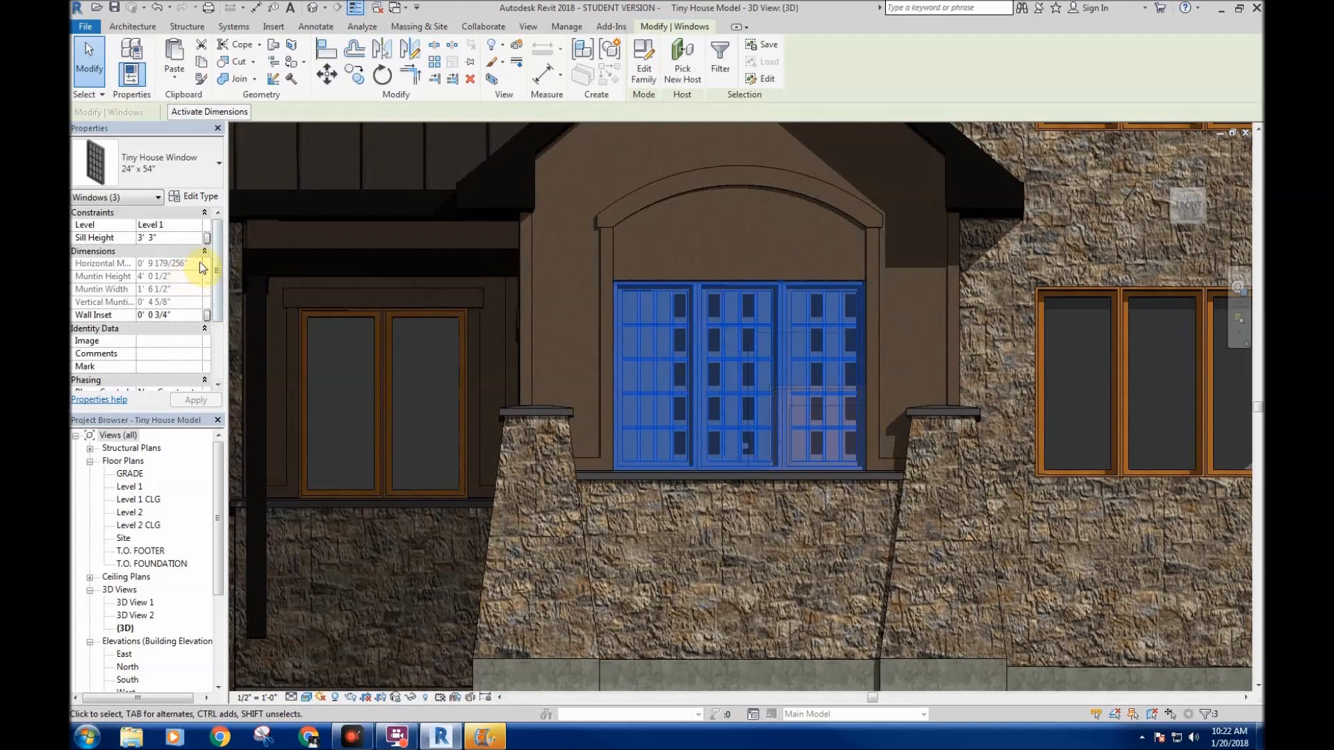
pyautogui.moveTo(220, 257); pyautogui.dragTo(216, 318)
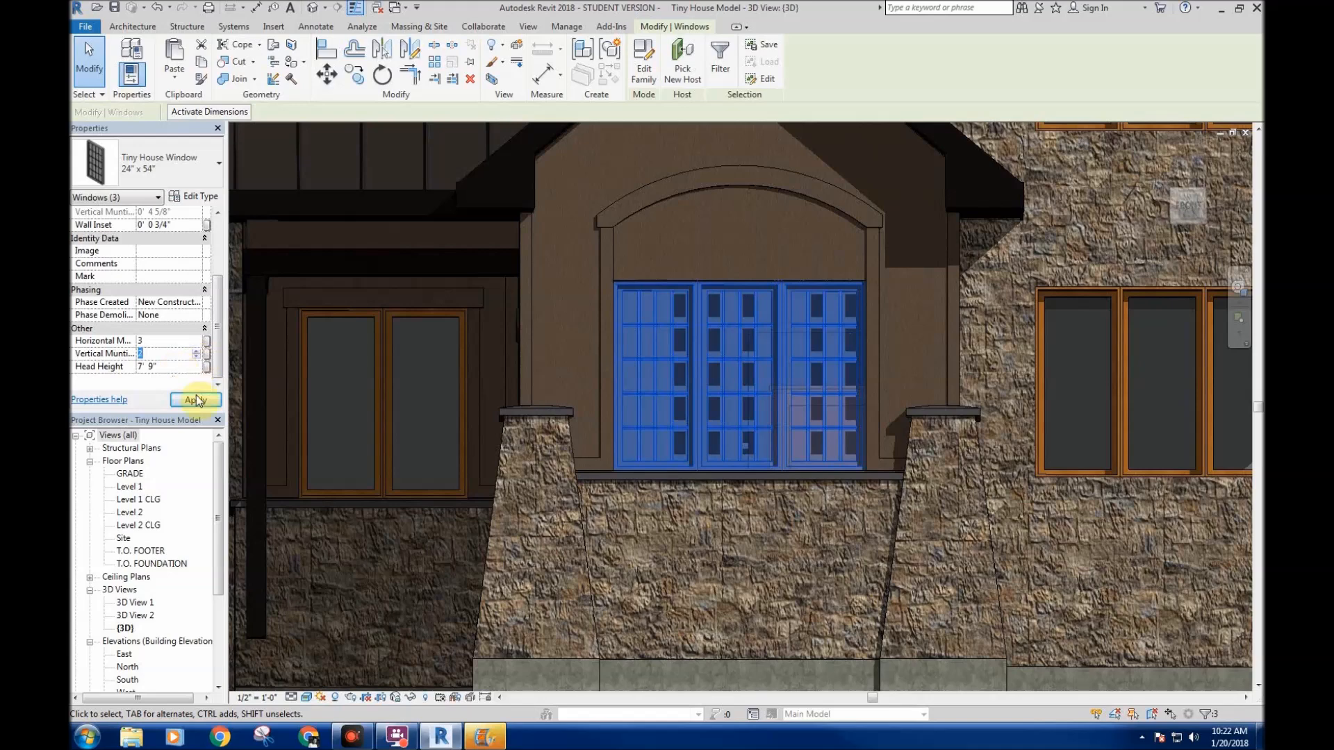
pyautogui.press('Return')
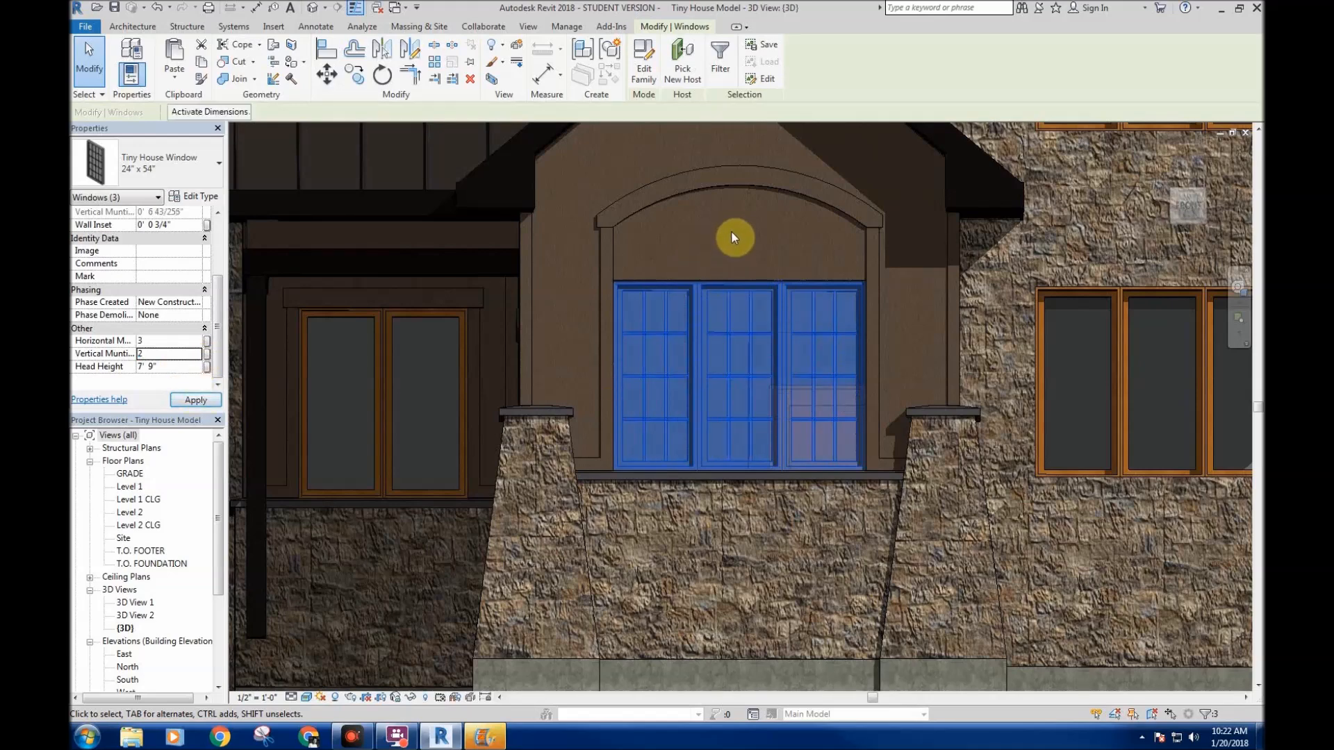
pyautogui.press('Escape')
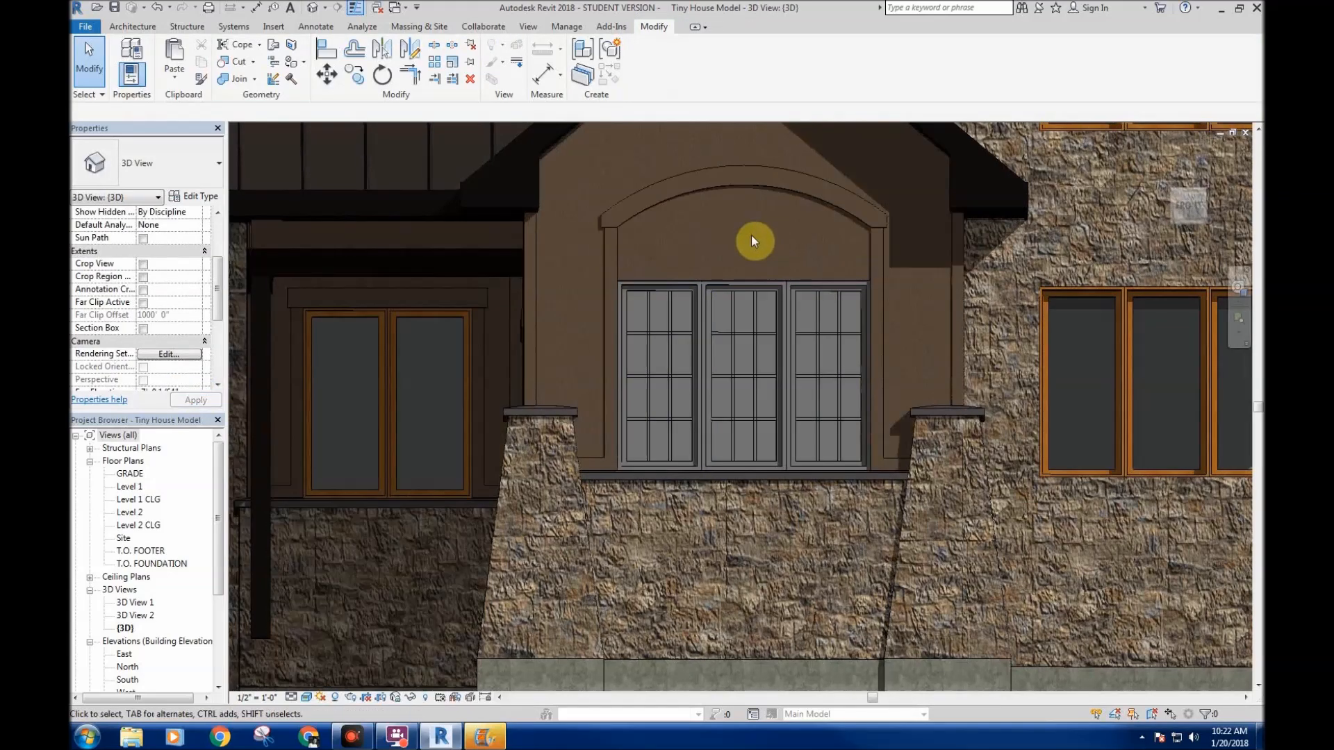
# - Set the Glazing material of the three arched-opening windows' 24" x 54" type to Glass
pyautogui.scroll(-5, 751, 235)
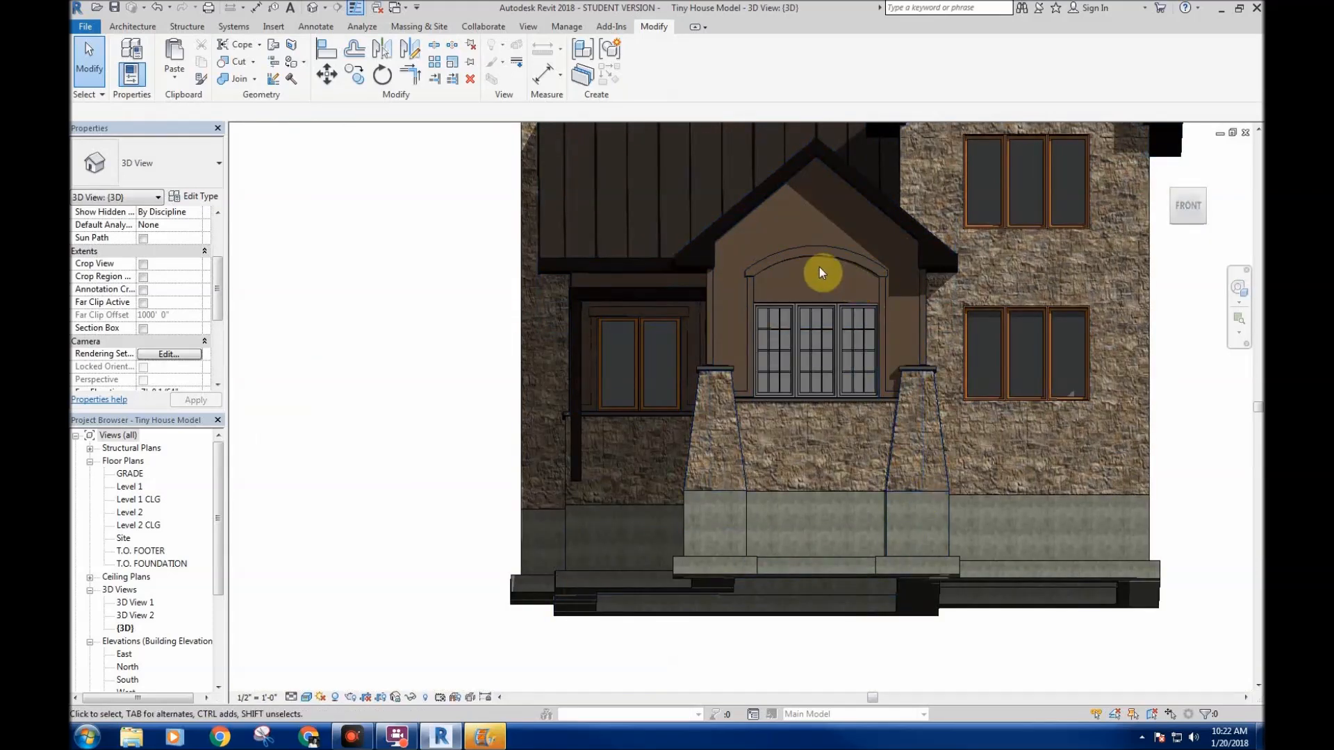
pyautogui.moveTo(819, 267); pyautogui.dragTo(794, 268, button='middle')
pyautogui.click(764, 319)
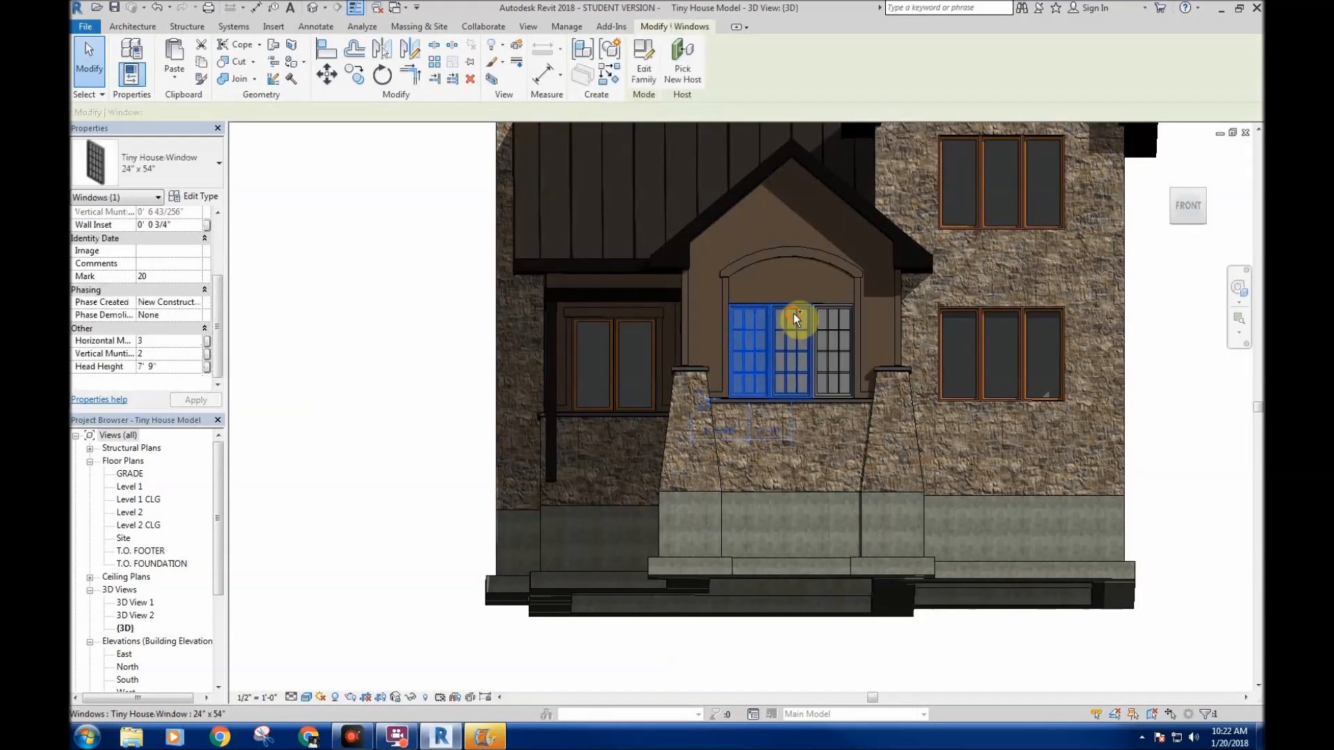
pyautogui.keyDown('ctrl'); pyautogui.click(794, 314); pyautogui.keyUp('ctrl')
pyautogui.keyDown('ctrl'); pyautogui.click(827, 314); pyautogui.keyUp('ctrl')
pyautogui.click(210, 199)
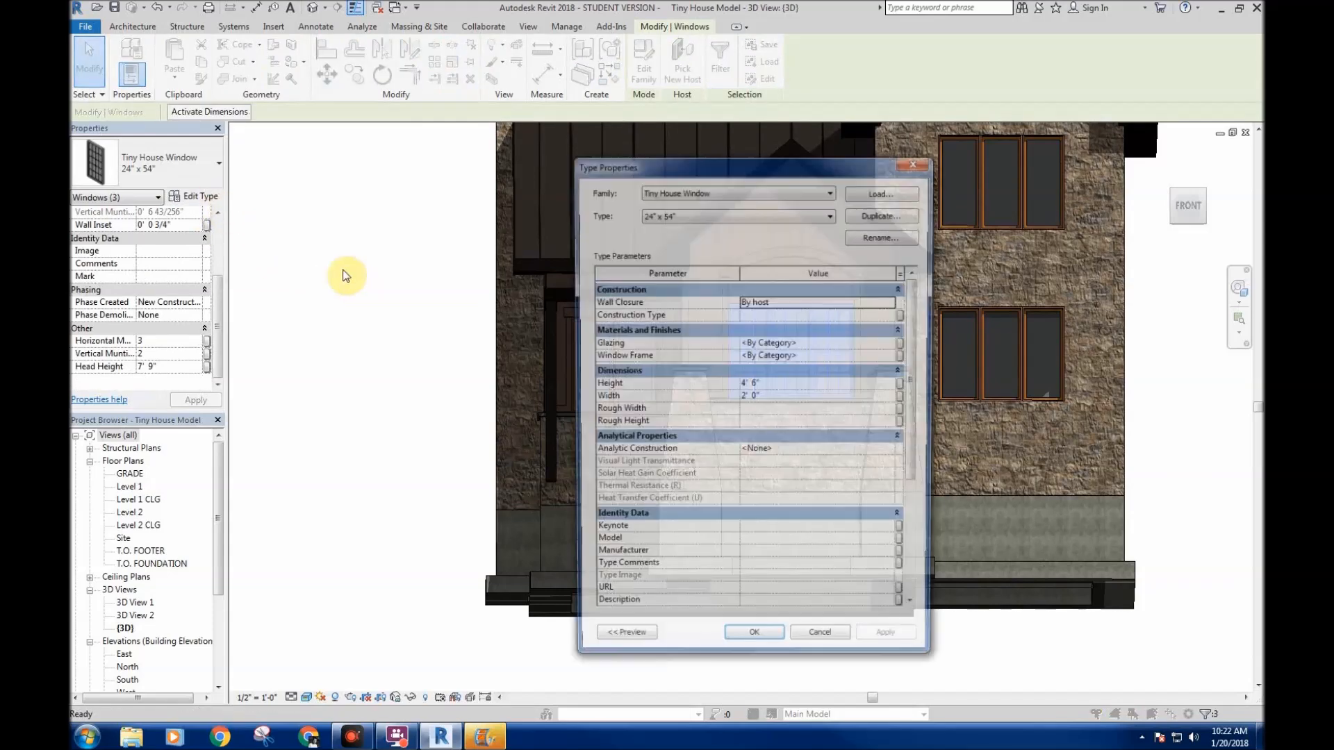
pyautogui.click(893, 344)
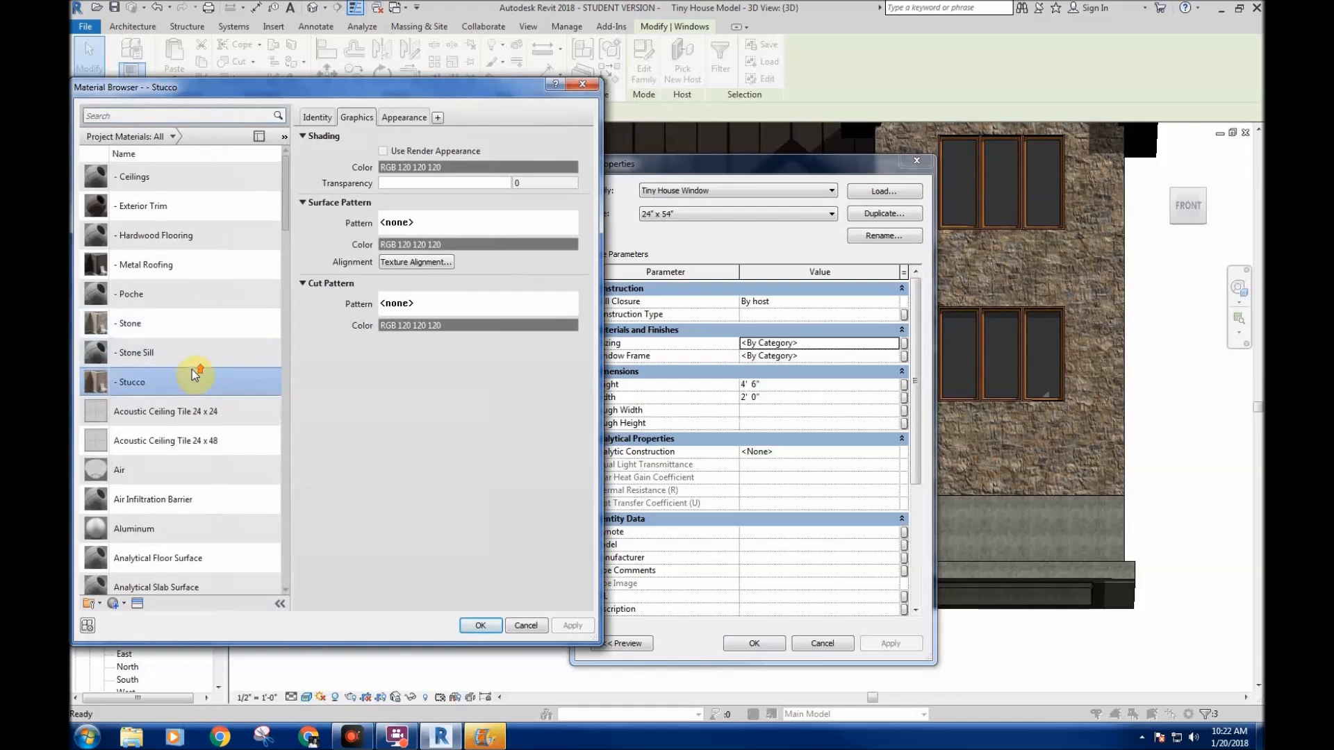
pyautogui.scroll(-1, 217, 394)
pyautogui.scroll(-7, 217, 393)
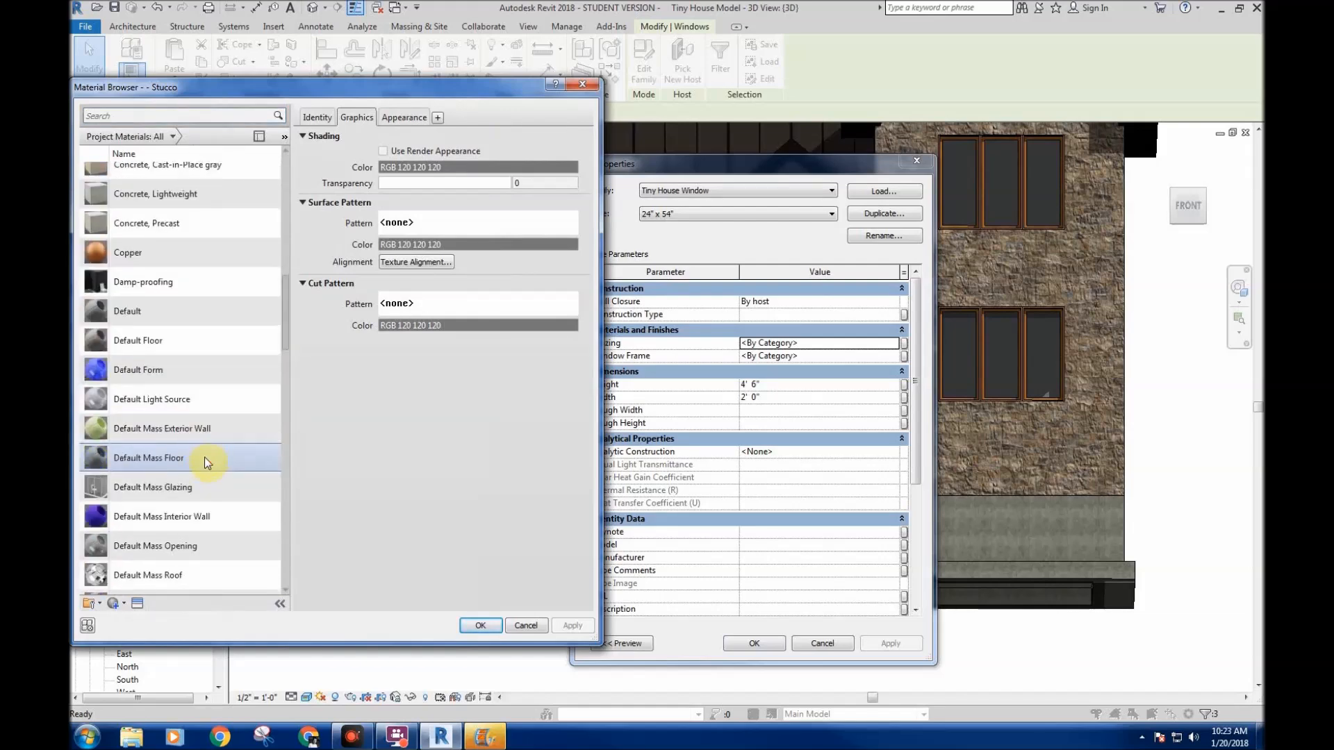
pyautogui.scroll(-3, 204, 457)
pyautogui.scroll(3, 206, 490)
pyautogui.scroll(1, 206, 489)
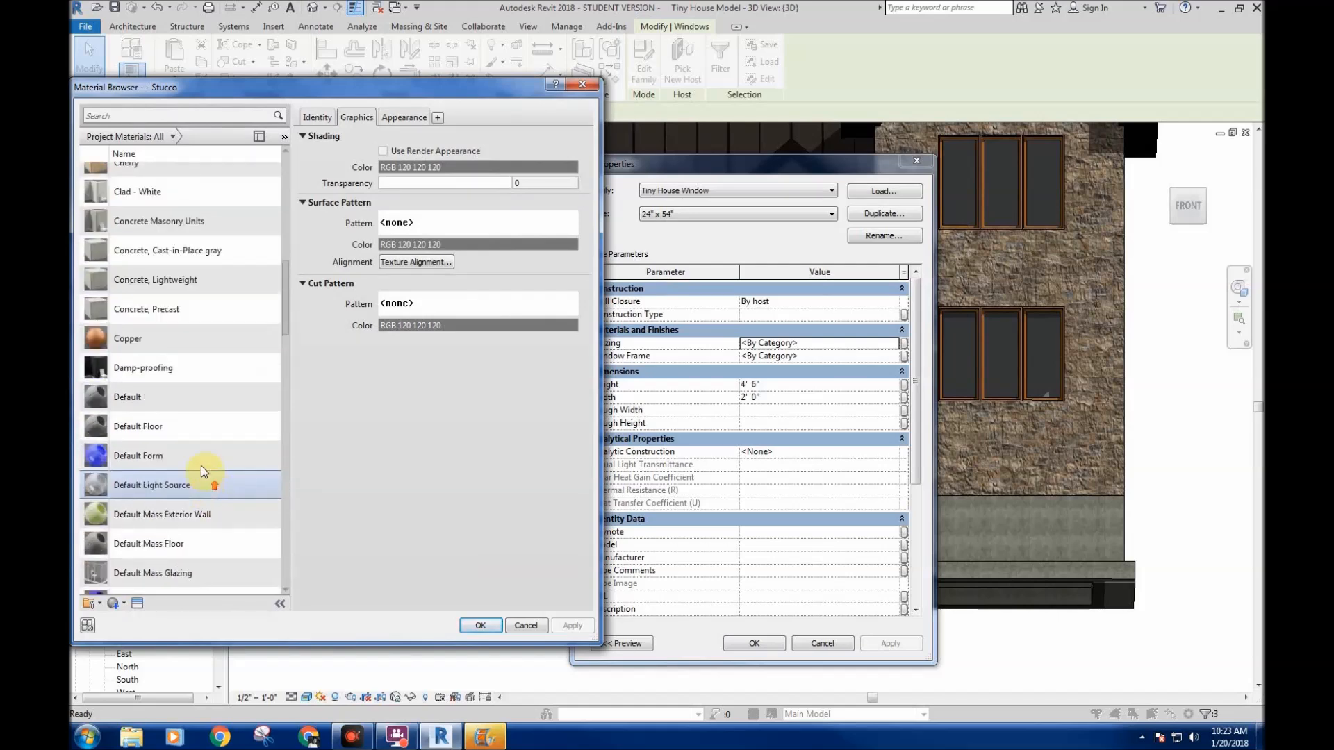
pyautogui.scroll(-8, 212, 458)
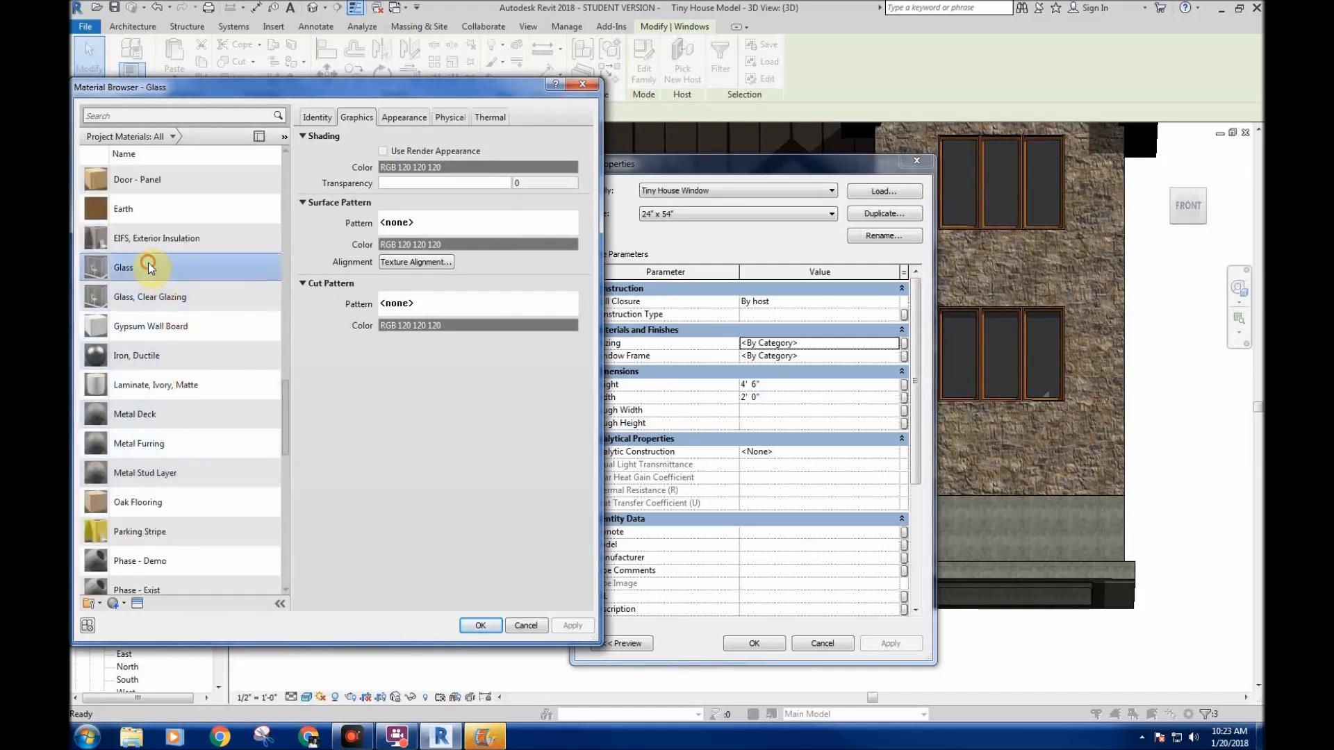
pyautogui.click(148, 267)
pyautogui.click(479, 627)
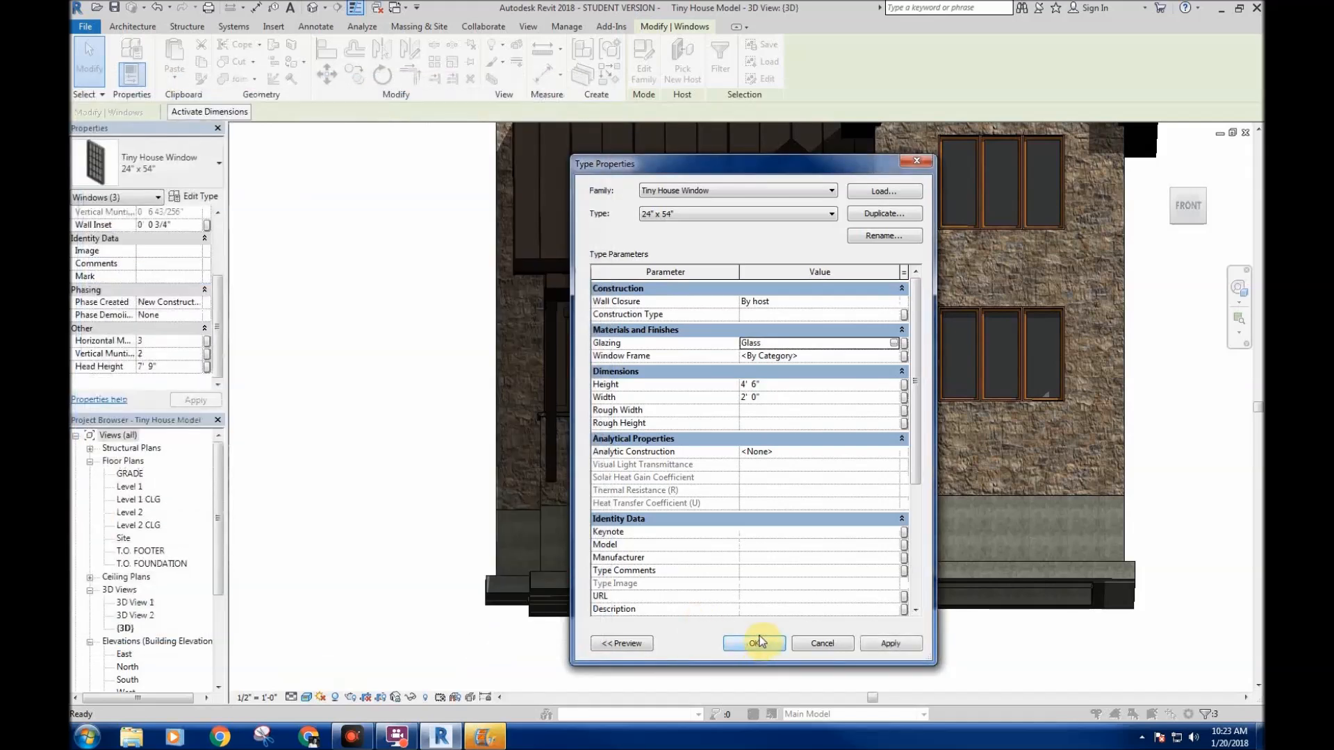
# - Set the Window Frame material of the 24" x 54" type to - Exterior Trim and confirm the type changes
pyautogui.click(894, 357)
pyautogui.scroll(5, 248, 338)
pyautogui.scroll(5, 249, 338)
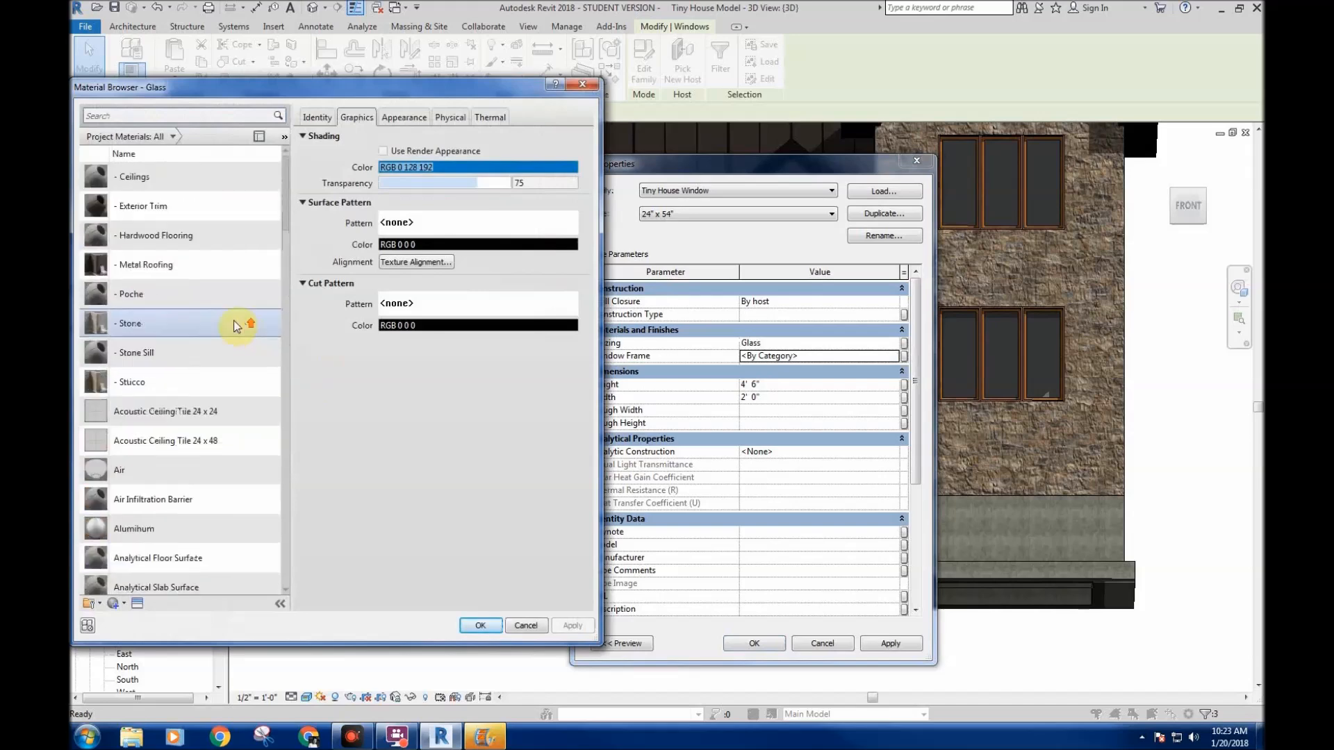
pyautogui.click(192, 207)
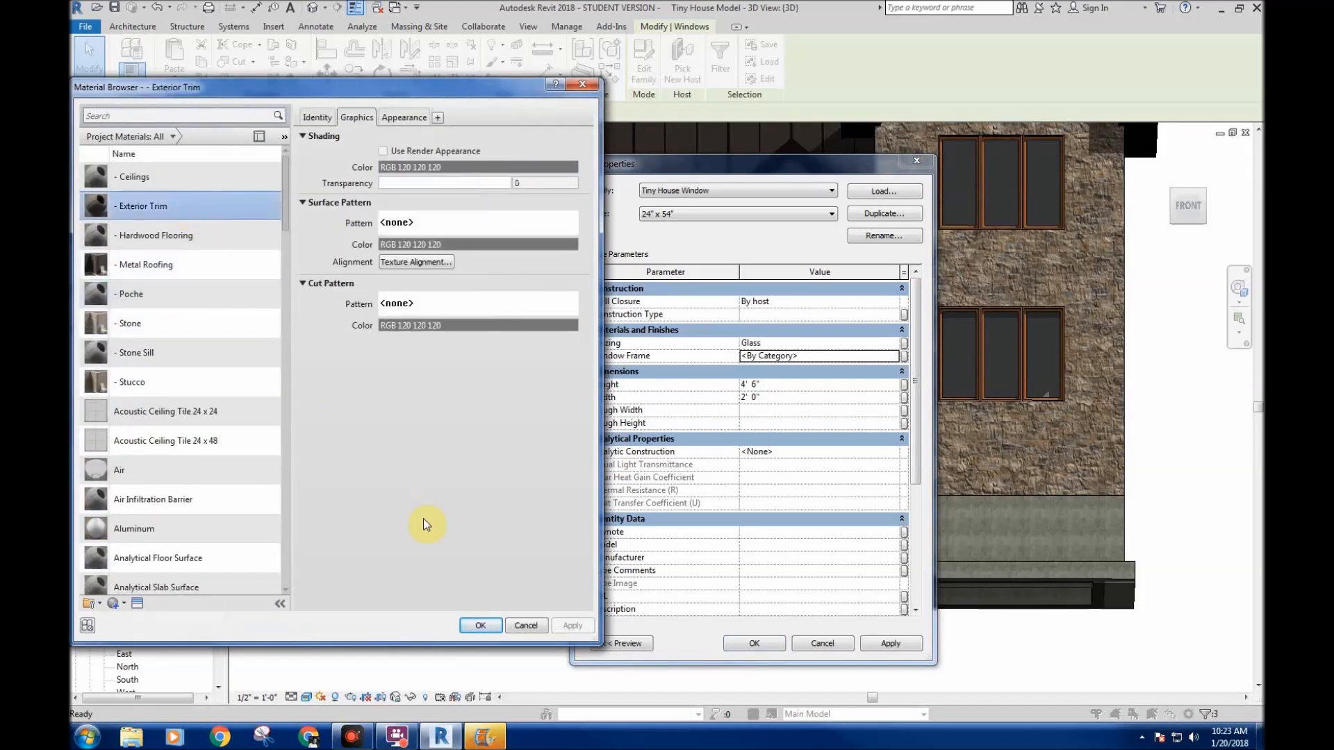
pyautogui.click(479, 627)
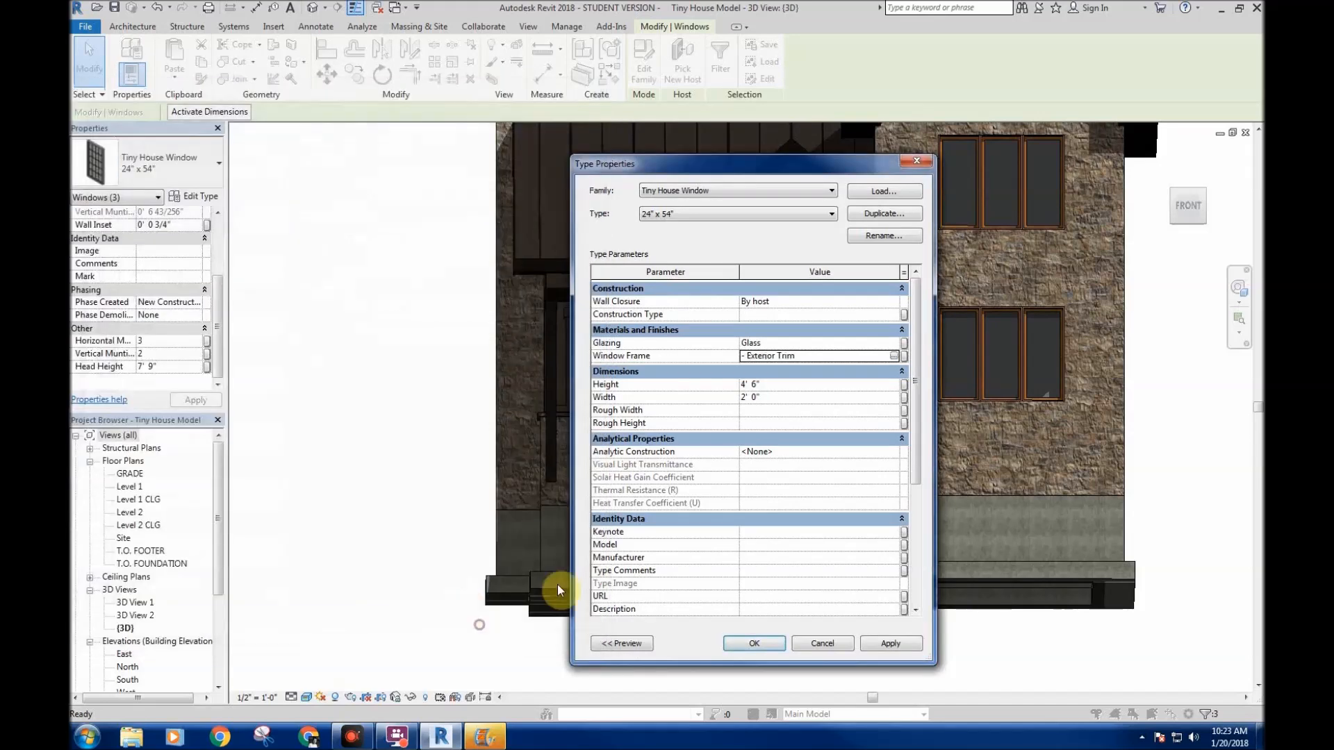
pyautogui.click(753, 643)
pyautogui.click(997, 647)
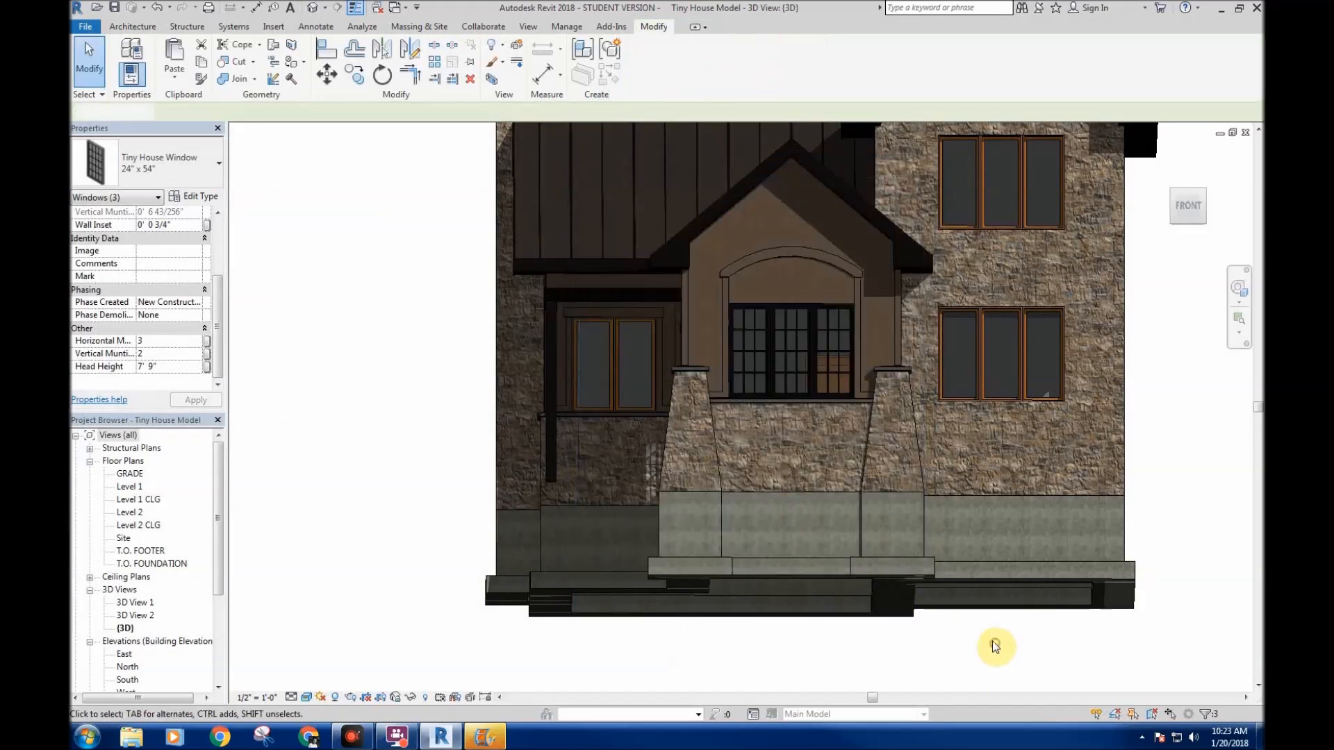
# - In the South elevation, delete the left and middle fixed windows of the first-floor trio beside the arched opening
pyautogui.moveTo(1048, 645); pyautogui.dragTo(1011, 648, button='middle')
pyautogui.scroll(-4, 735, 378)
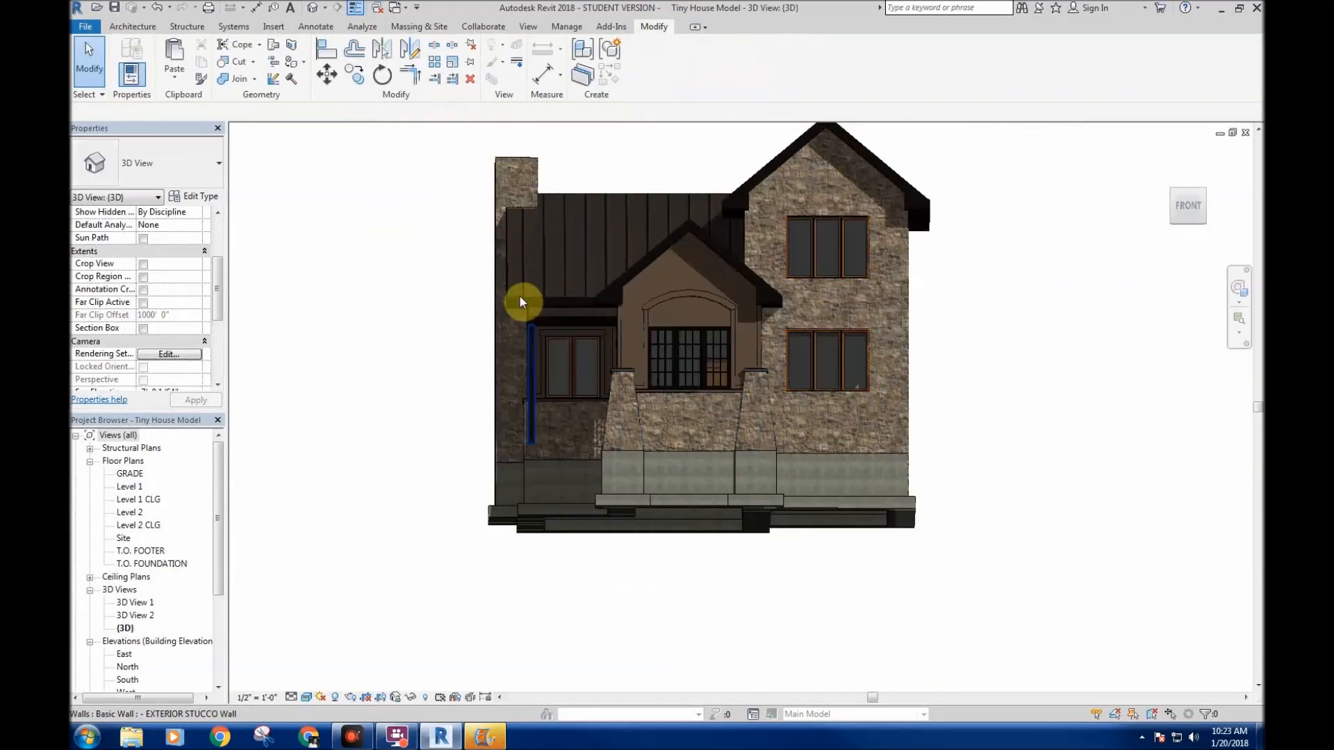
pyautogui.keyDown('shift'); pyautogui.moveTo(404, 217); pyautogui.dragTo(659, 383, button='middle'); pyautogui.keyUp('shift')
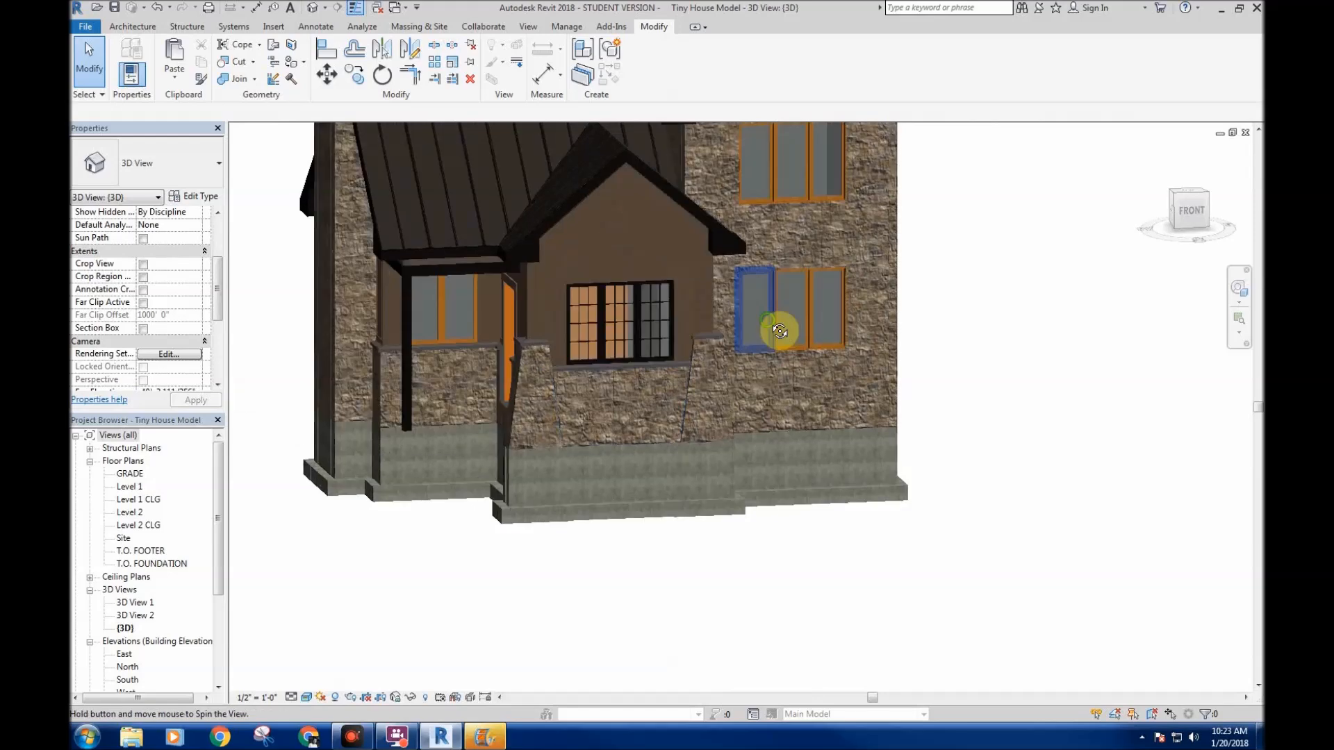
pyautogui.doubleClick(127, 680)
pyautogui.moveTo(771, 447); pyautogui.dragTo(797, 311, button='middle')
pyautogui.click(829, 249)
pyautogui.press('Delete')
pyautogui.click(852, 251)
pyautogui.press('Delete')
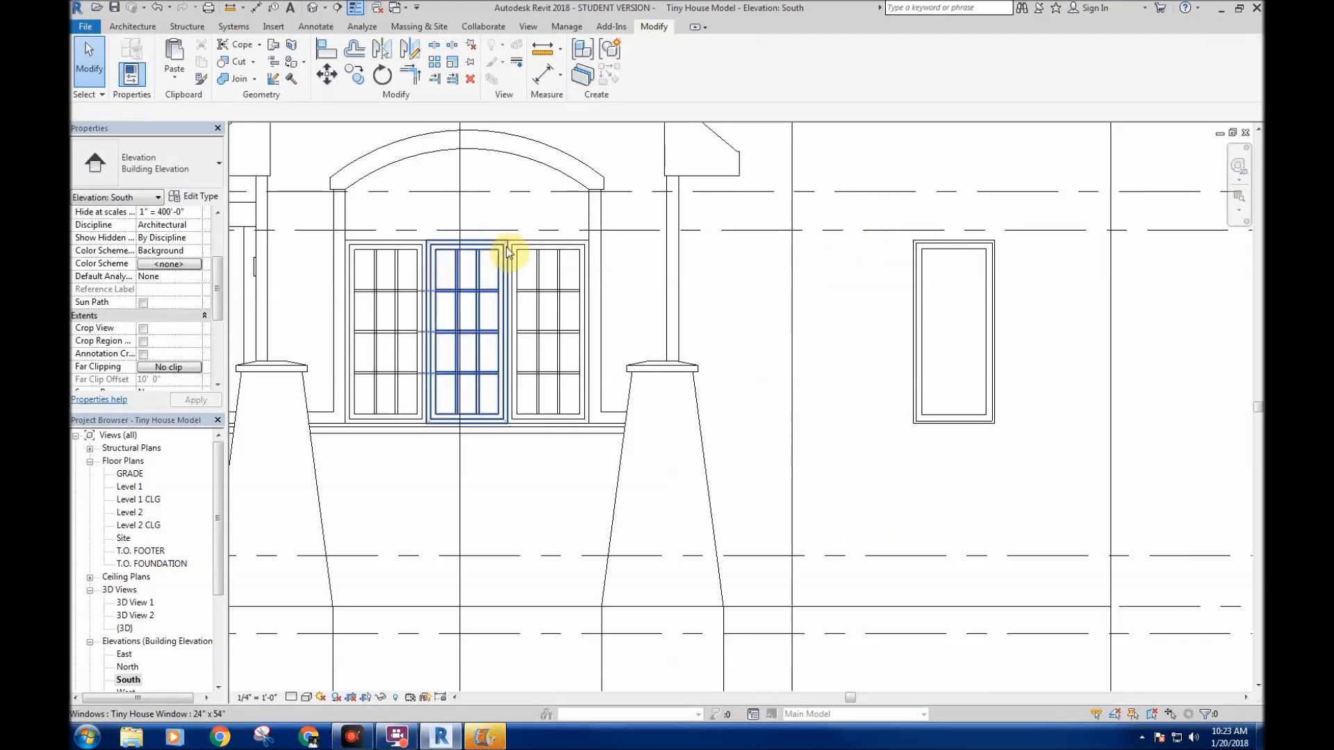
# - Place two windows similar to the arched opening's 24" x 54" Tiny House Window in the emptied part of the stone wall
pyautogui.click(521, 262)
pyautogui.press('c')
pyautogui.press('s')
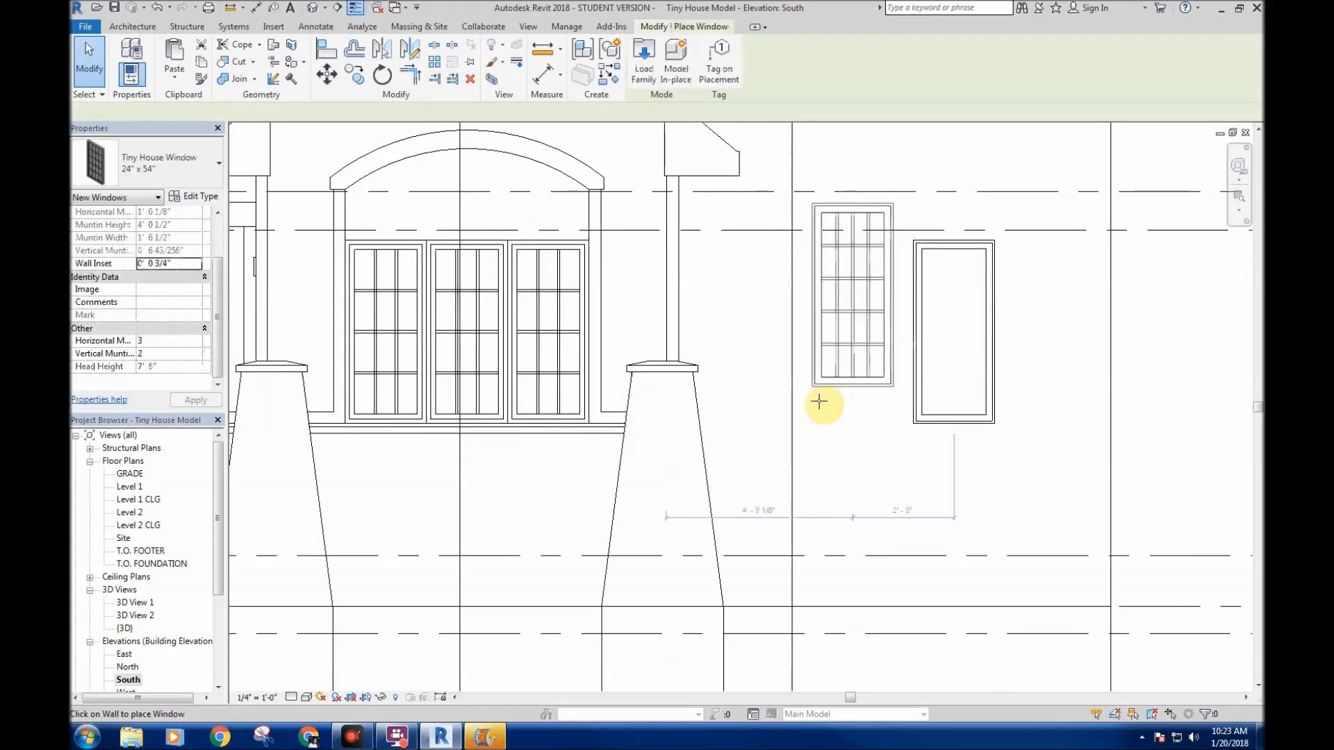
pyautogui.click(858, 442)
pyautogui.moveTo(857, 441); pyautogui.dragTo(631, 544, button='middle')
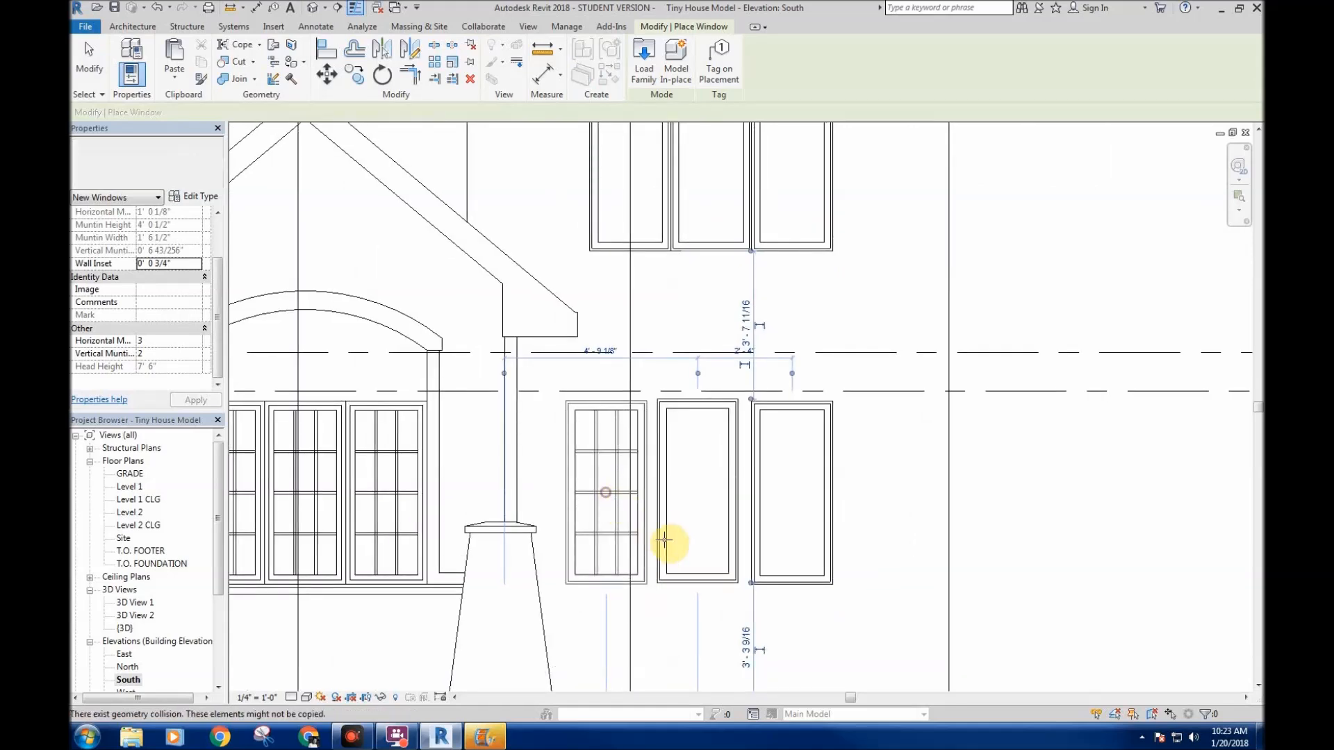
pyautogui.press('Escape')
# - Move the new middle window flush against the remaining fixed window and align their top edges
pyautogui.click(664, 439)
pyautogui.scroll(3, 750, 396)
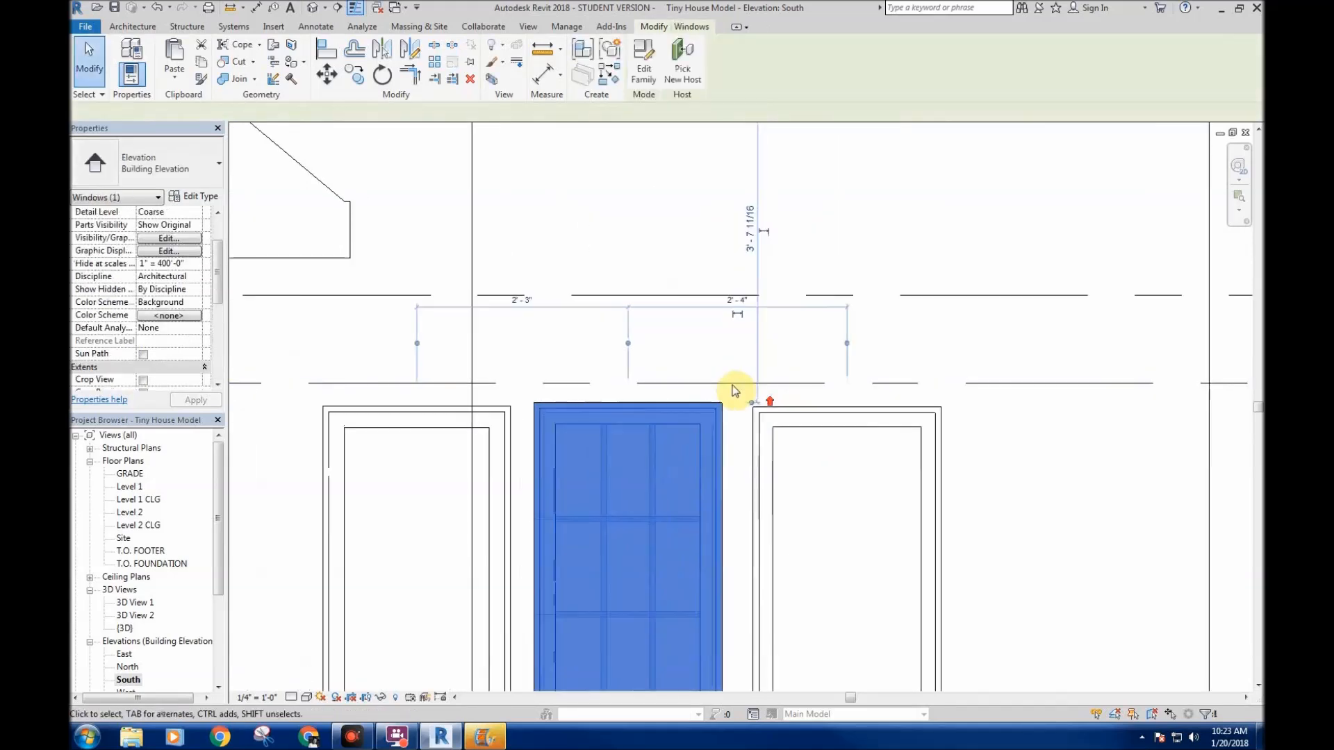
pyautogui.press('m')
pyautogui.press('v')
pyautogui.scroll(2, 757, 417)
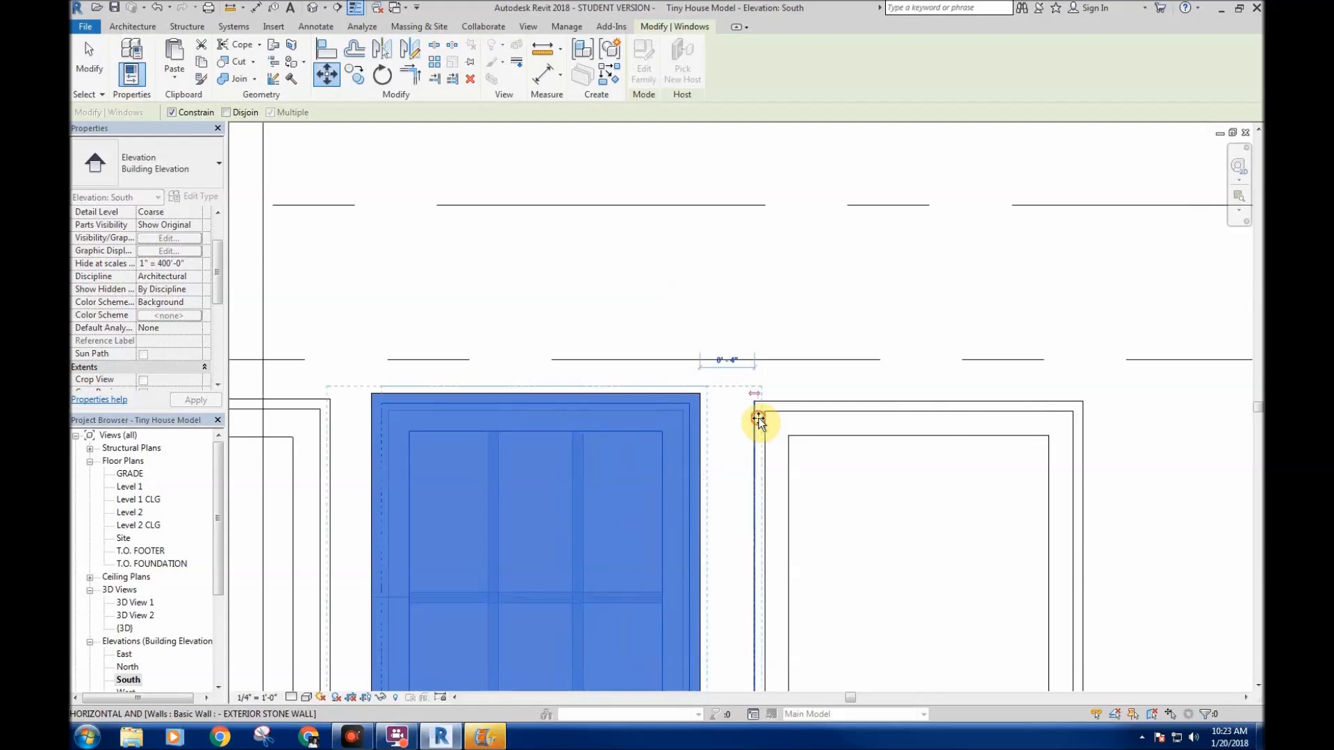
pyautogui.click(758, 418)
pyautogui.press('m')
pyautogui.press('v')
pyautogui.click(754, 395)
pyautogui.click(755, 403)
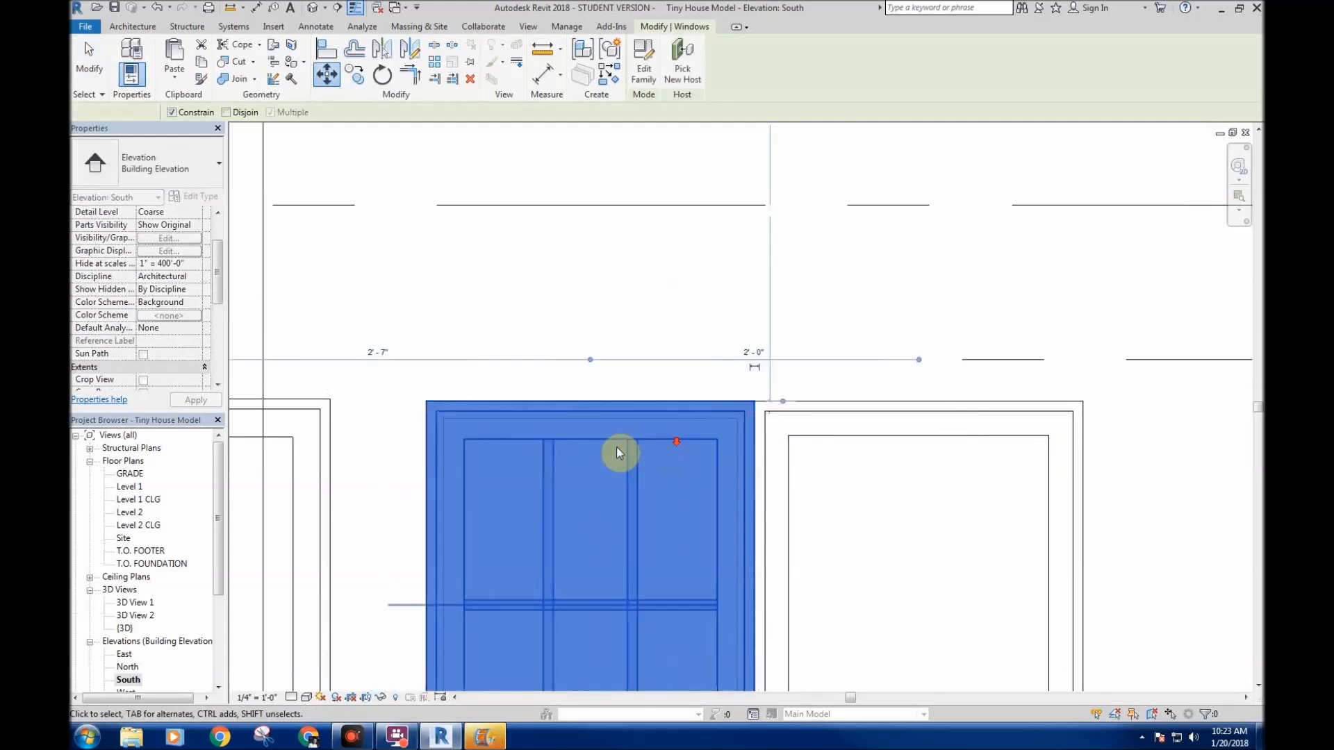
# - Move the new left window flush against the middle window with their top corners aligned
pyautogui.scroll(-2, 619, 453)
pyautogui.click(558, 365)
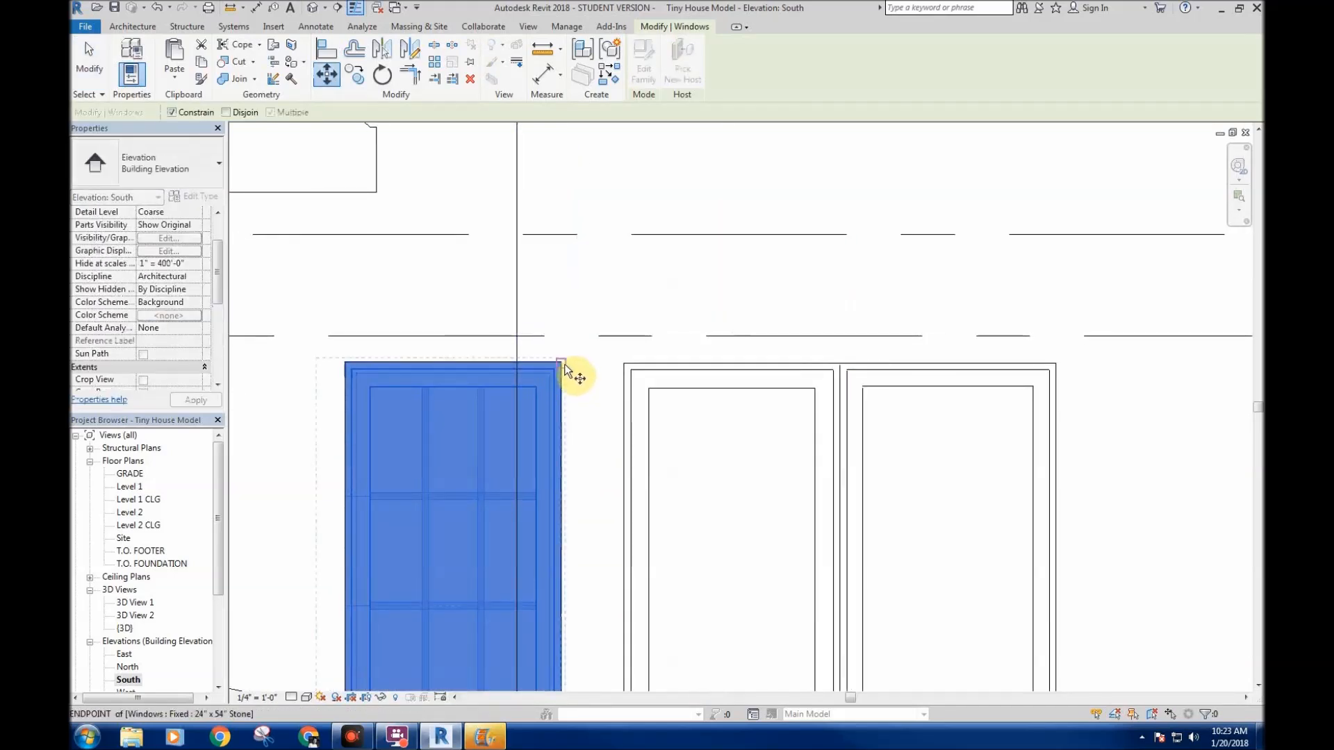
pyautogui.click(626, 364)
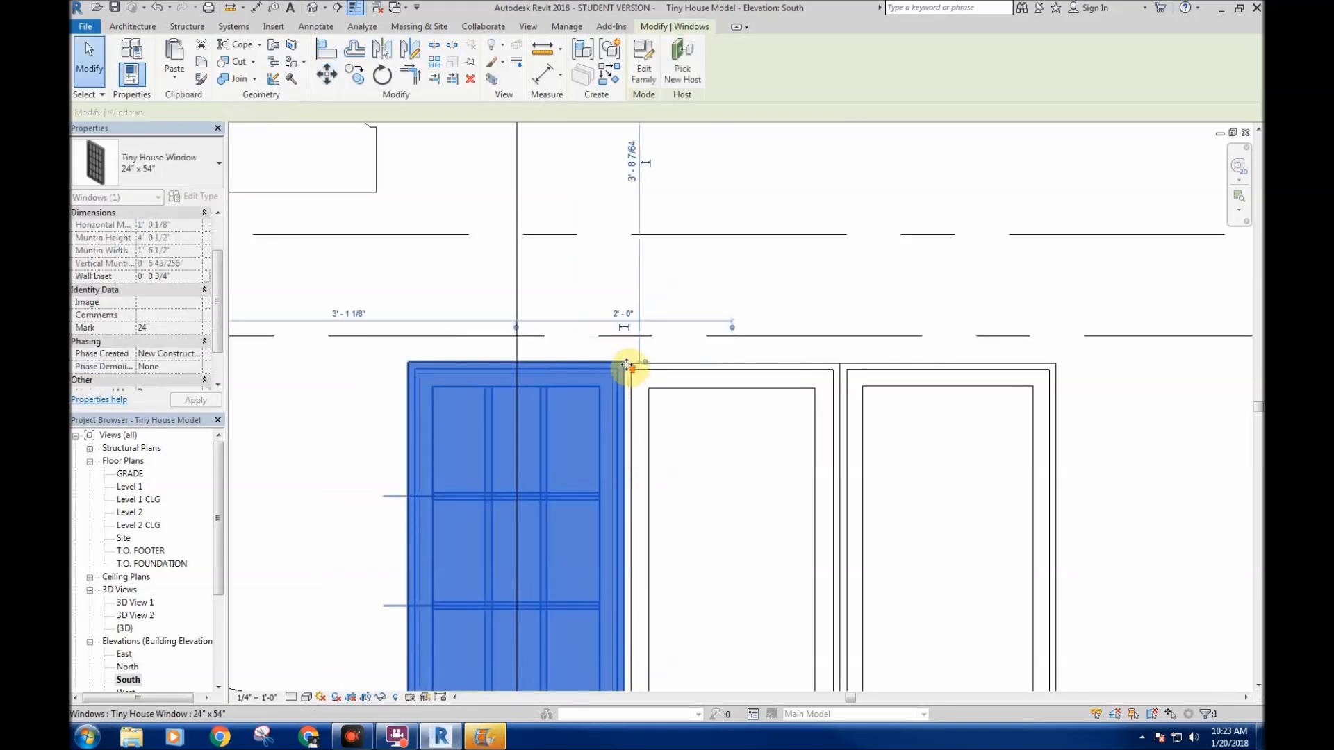
pyautogui.scroll(2, 627, 365)
pyautogui.press('m')
pyautogui.press('v')
pyautogui.click(619, 344)
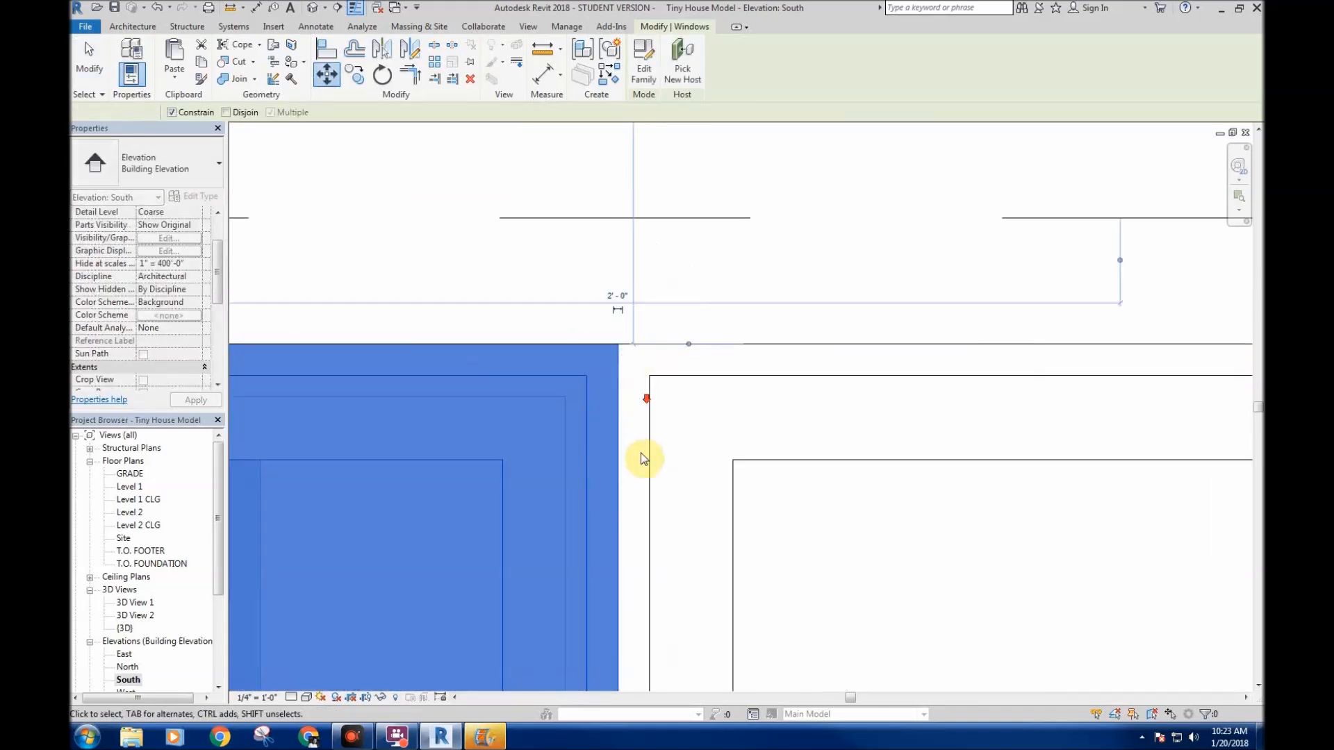
pyautogui.scroll(-4, 633, 455)
pyautogui.moveTo(657, 498); pyautogui.dragTo(625, 444)
pyautogui.click(615, 468)
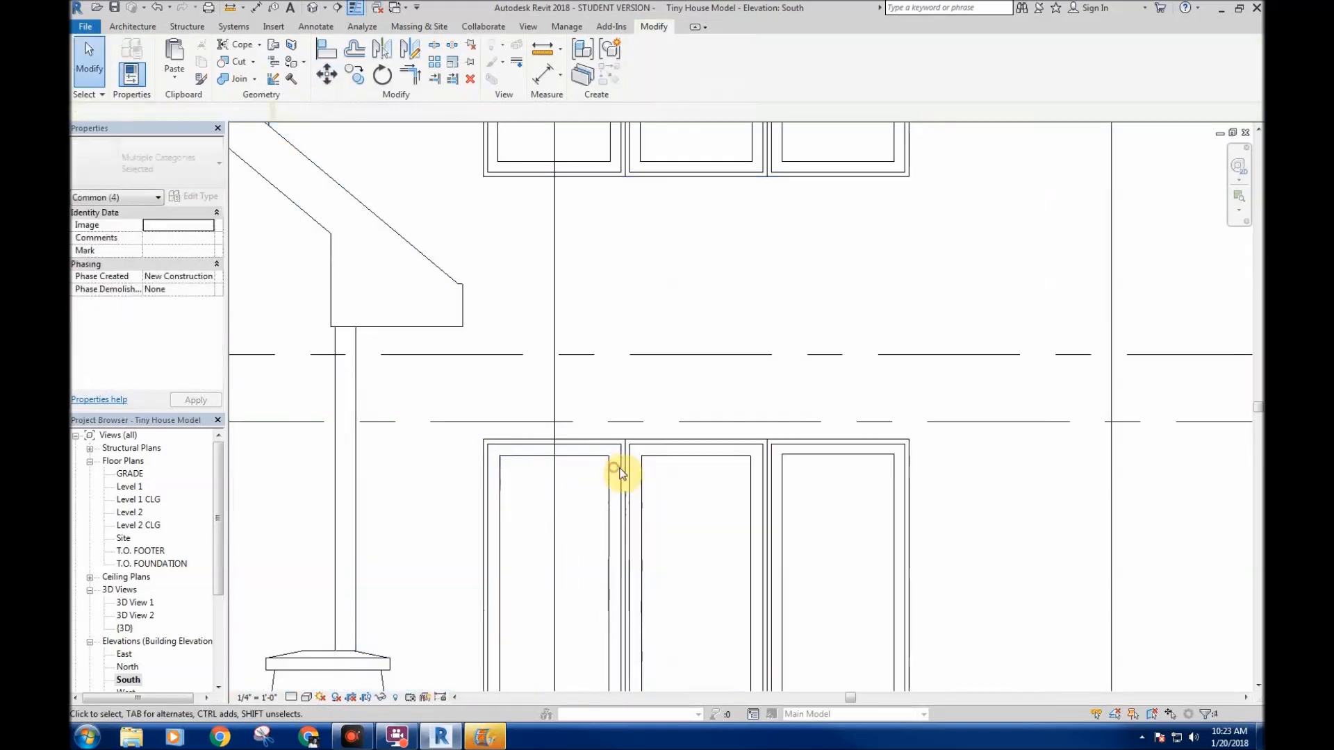
# - Flip the facing of both new Tiny House windows in the stone wall
pyautogui.click(631, 461)
pyautogui.keyDown('ctrl'); pyautogui.click(647, 460); pyautogui.keyUp('ctrl')
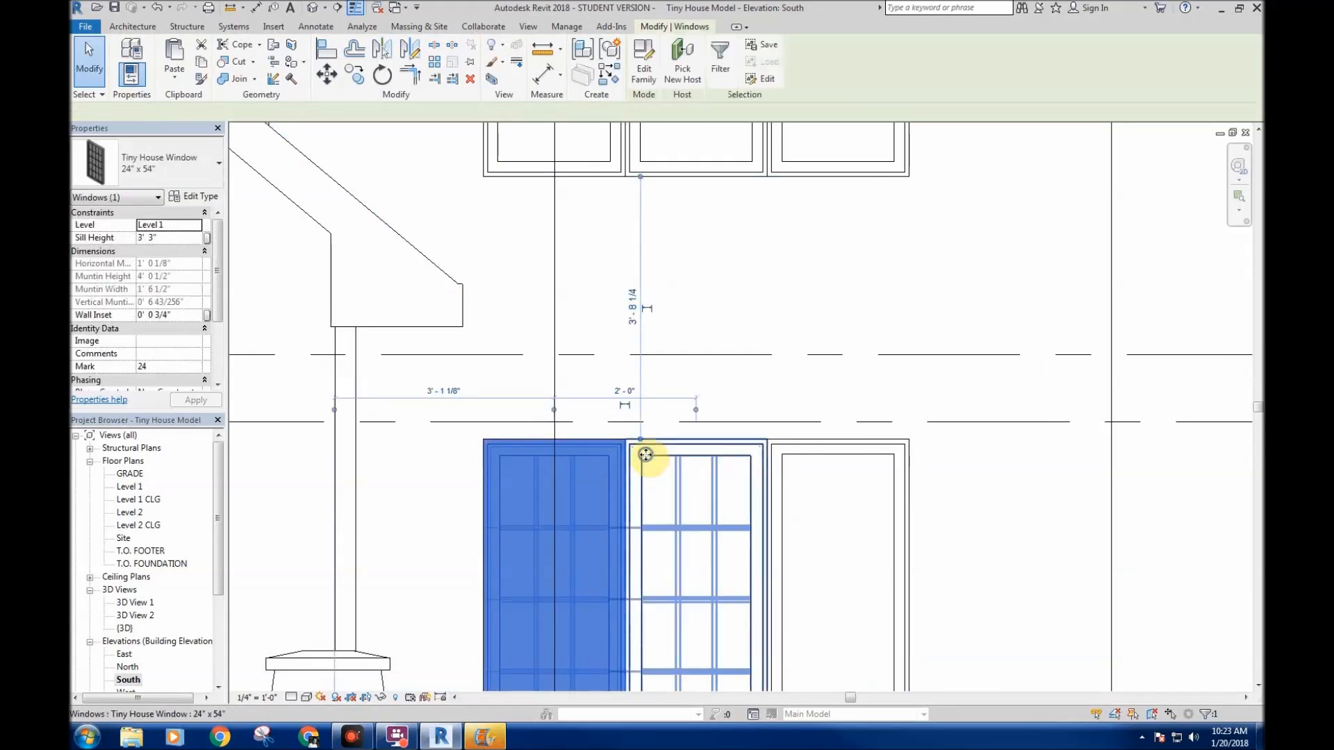
pyautogui.rightClick(644, 456)
pyautogui.click(696, 167)
pyautogui.scroll(-2, 622, 511)
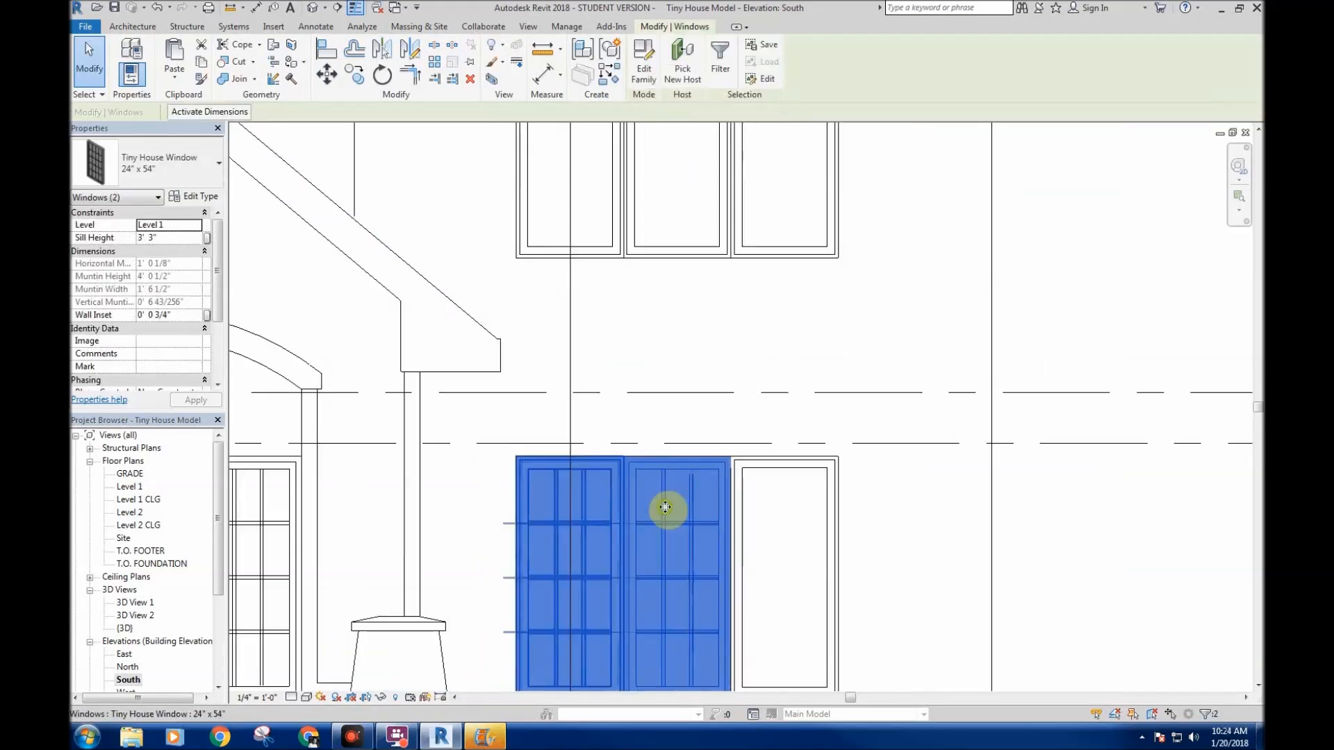
pyautogui.moveTo(728, 562); pyautogui.dragTo(706, 477, button='middle')
pyautogui.click(1007, 453)
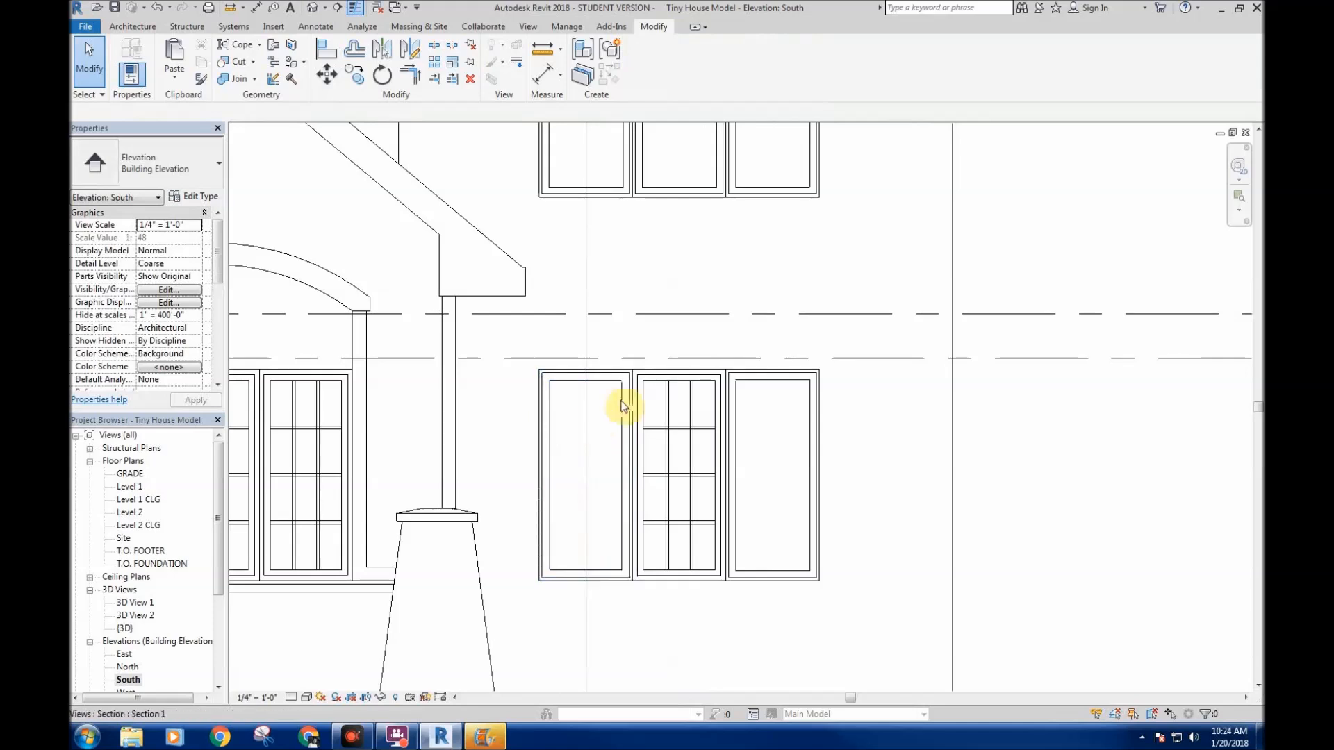
pyautogui.rightClick(627, 406)
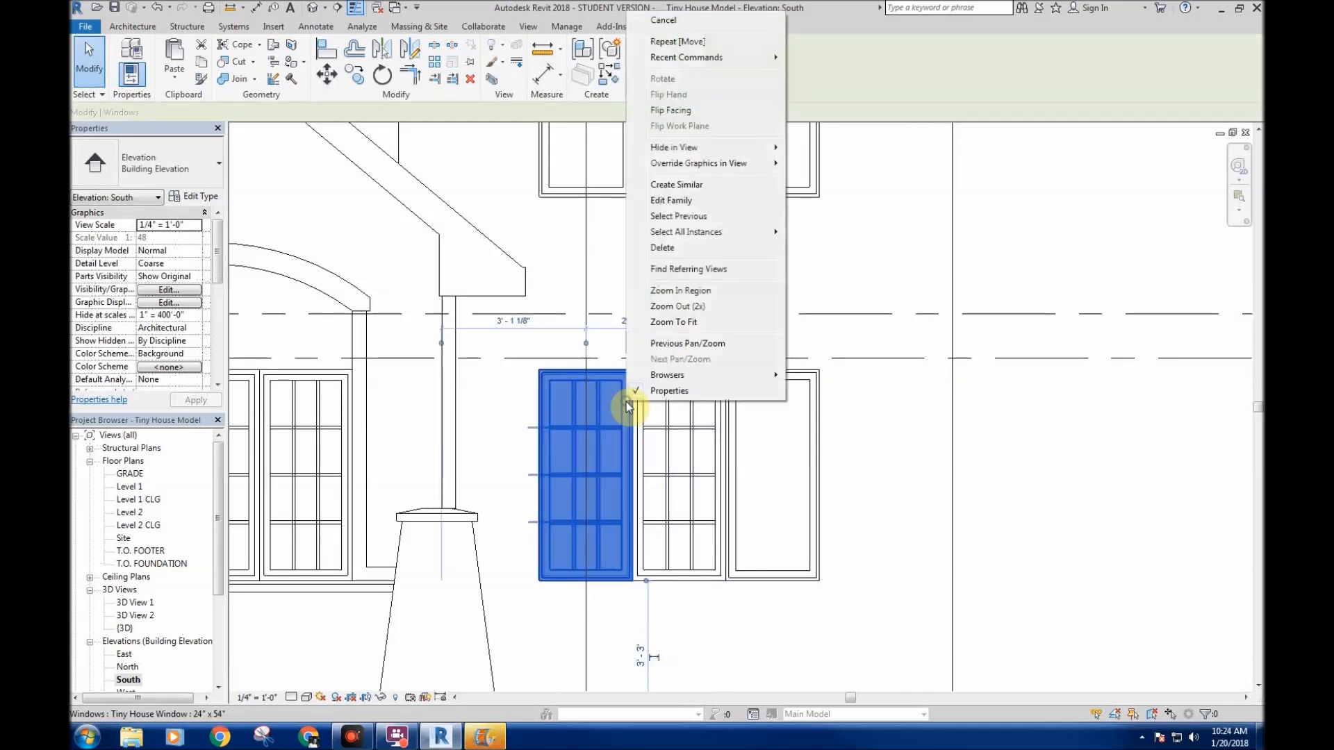
pyautogui.click(673, 110)
pyautogui.click(1142, 524)
# - Delete the last first-floor fixed window of the trio and copy the middle Tiny House window 2'-0" into its place
pyautogui.click(744, 361)
pyautogui.press('Delete')
pyautogui.click(689, 361)
pyautogui.scroll(2, 669, 381)
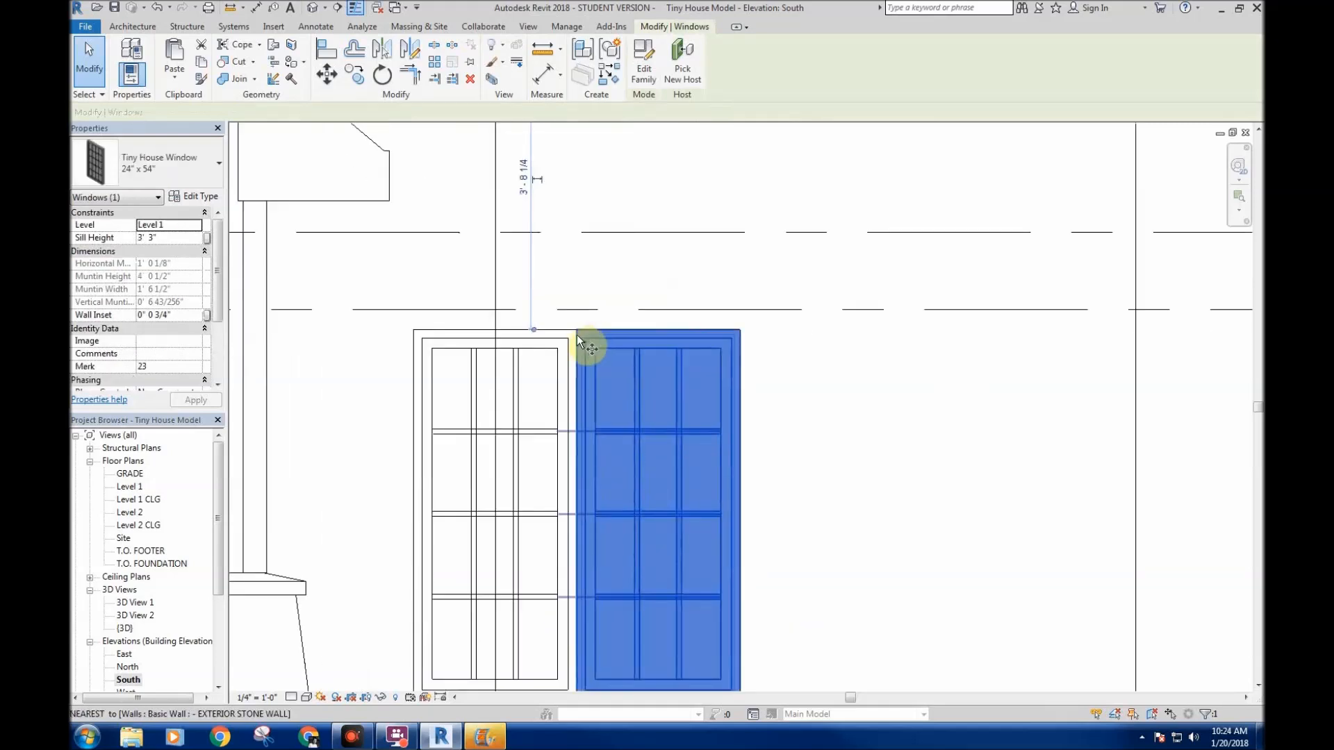
pyautogui.press('c')
pyautogui.press('o')
pyautogui.click(578, 329)
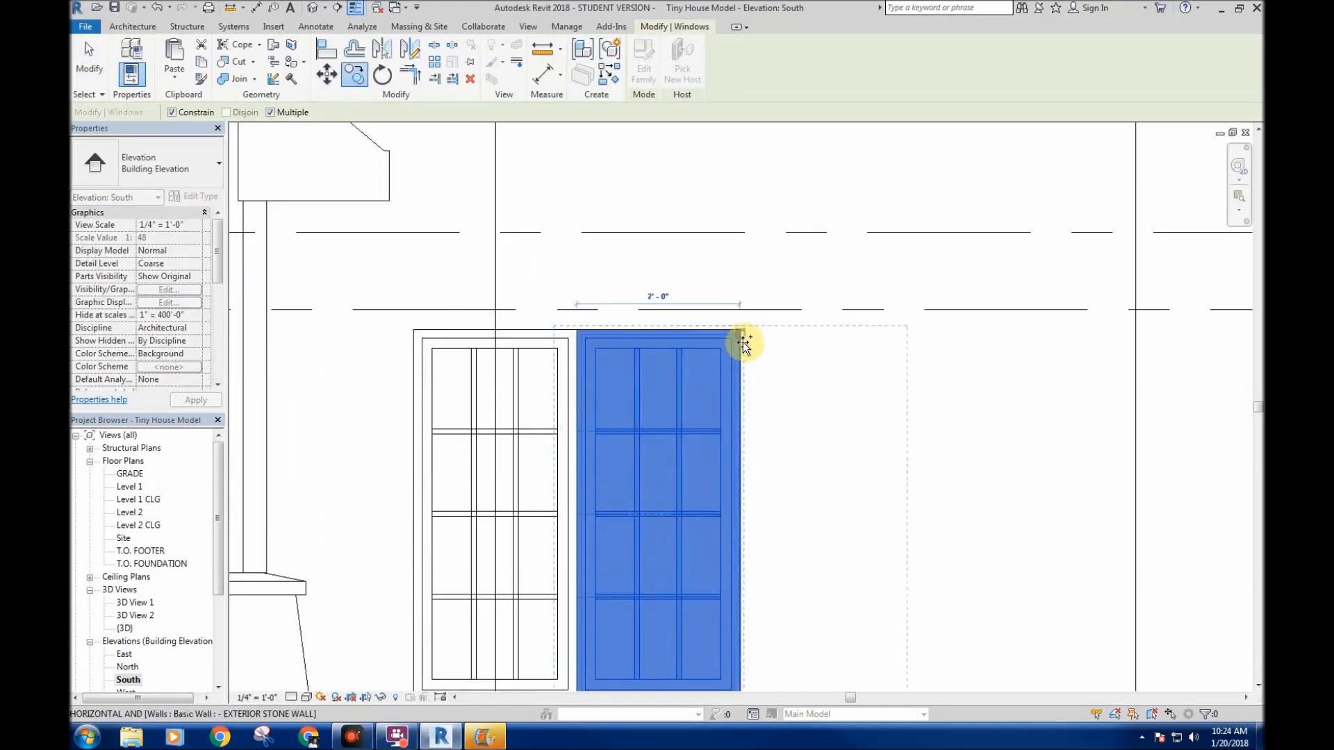
pyautogui.click(744, 342)
pyautogui.press('Escape')
pyautogui.scroll(-4, 765, 427)
pyautogui.click(924, 473)
pyautogui.moveTo(924, 476); pyautogui.dragTo(878, 435, button='middle')
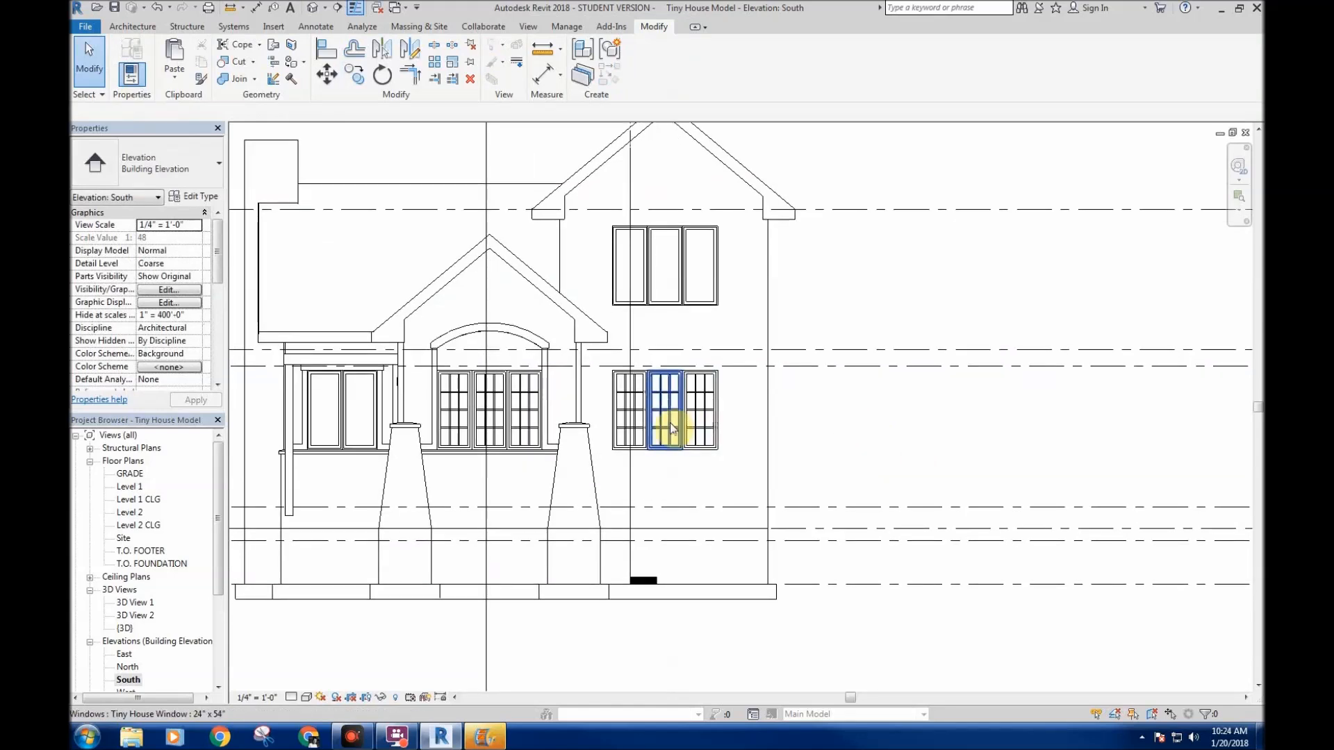
# - In the 3D view, select the three new stone-wall windows and set their Wall Inset to 0' 3"
pyautogui.scroll(2, 655, 455)
pyautogui.click(312, 8)
pyautogui.scroll(-3, 634, 394)
pyautogui.keyDown('shift'); pyautogui.moveTo(706, 515); pyautogui.dragTo(827, 535, button='middle'); pyautogui.keyUp('shift')
pyautogui.scroll(4, 687, 389)
pyautogui.scroll(3, 691, 408)
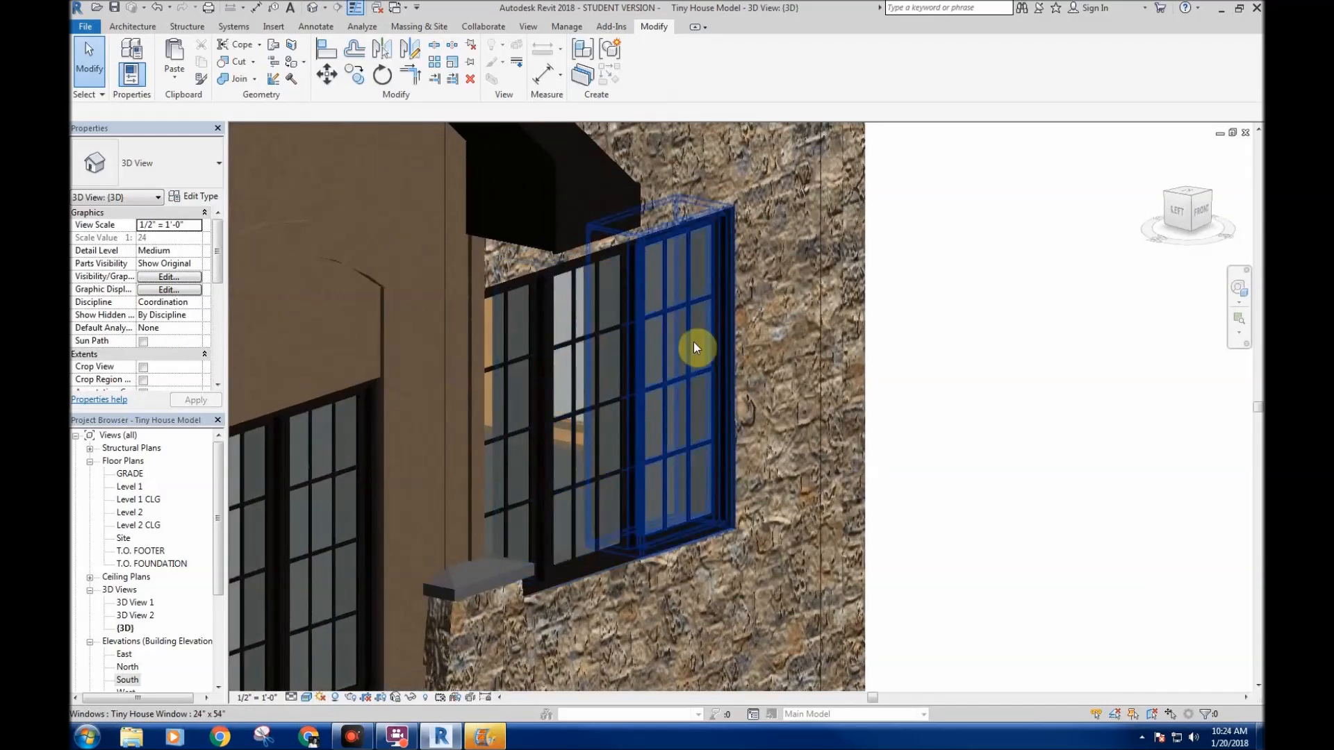
pyautogui.click(687, 411)
pyautogui.keyDown('ctrl'); pyautogui.click(629, 401); pyautogui.keyUp('ctrl')
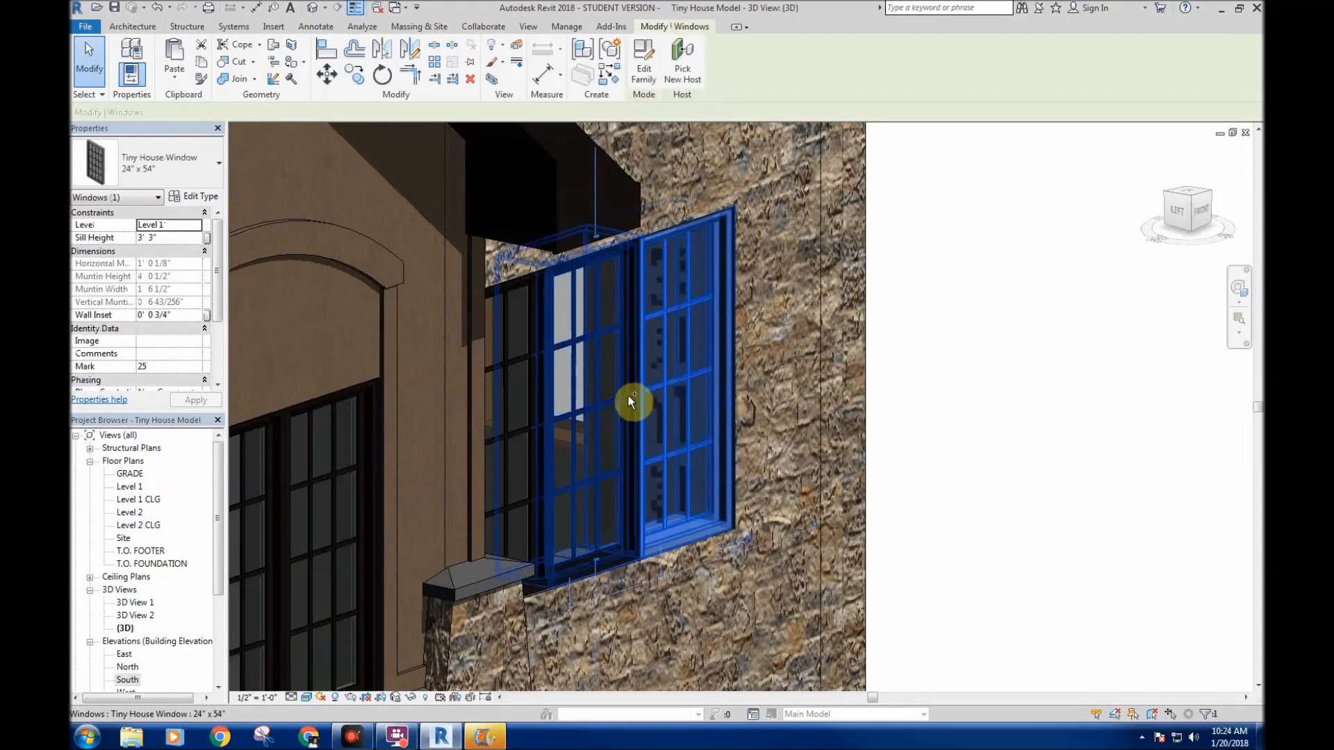
pyautogui.keyDown('ctrl'); pyautogui.click(533, 526); pyautogui.keyUp('ctrl')
pyautogui.moveTo(639, 523); pyautogui.dragTo(642, 498, button='middle')
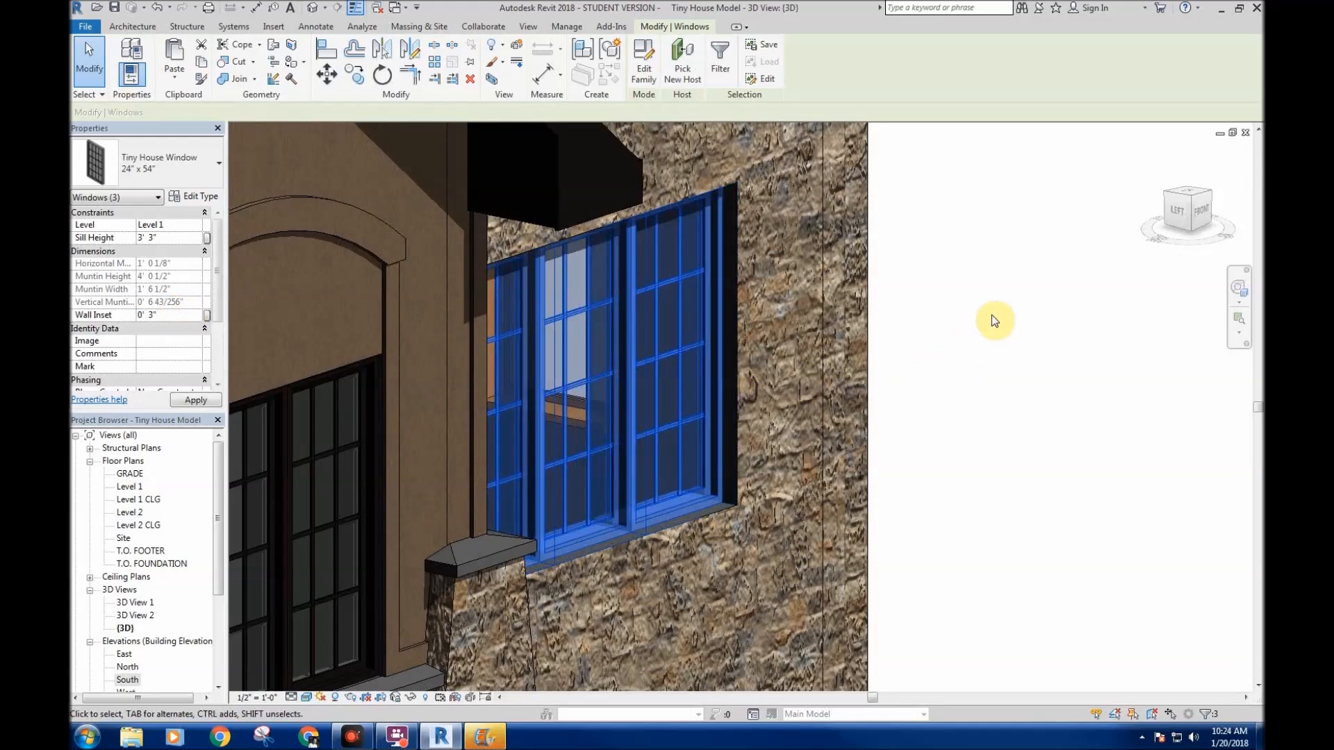
pyautogui.click(891, 314)
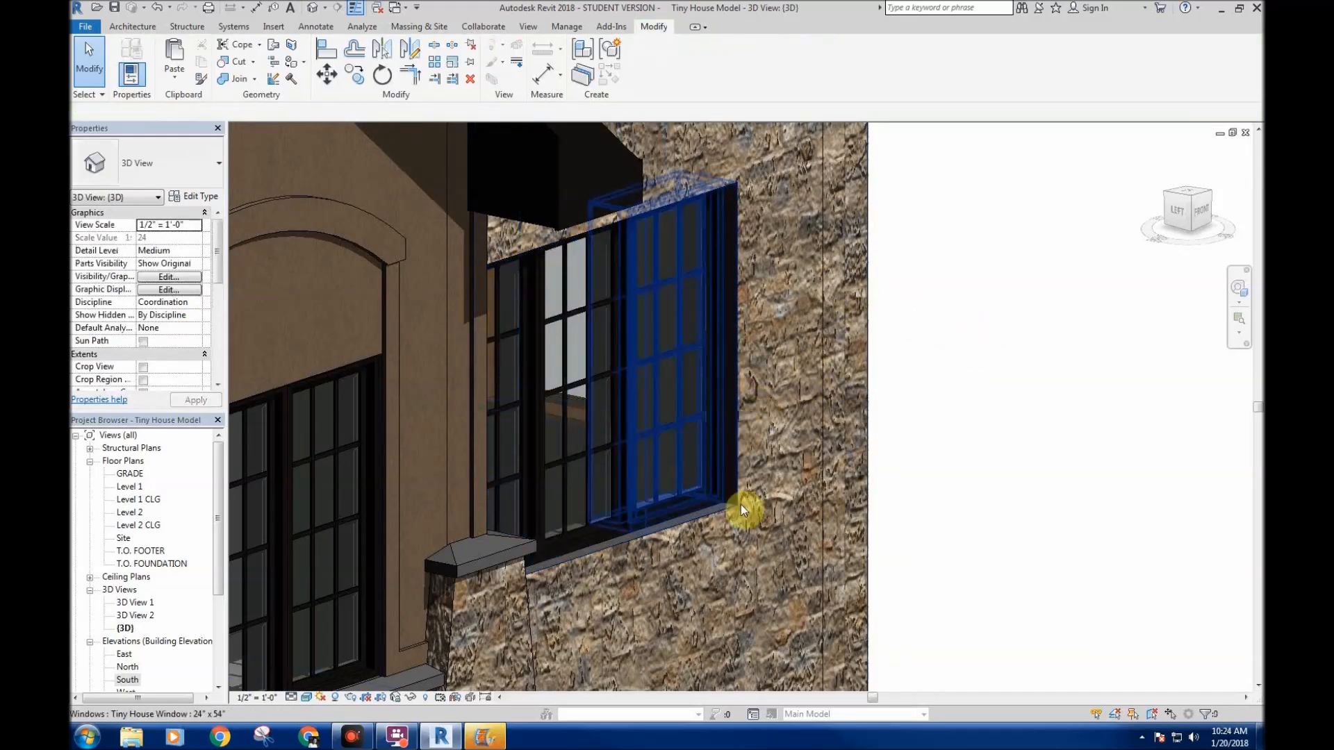
# - Set Wrapping at Inserts and Wrapping at Ends to Exterior for the - EXTERIOR STONE WALL type
pyautogui.scroll(5, 734, 496)
pyautogui.click(722, 483)
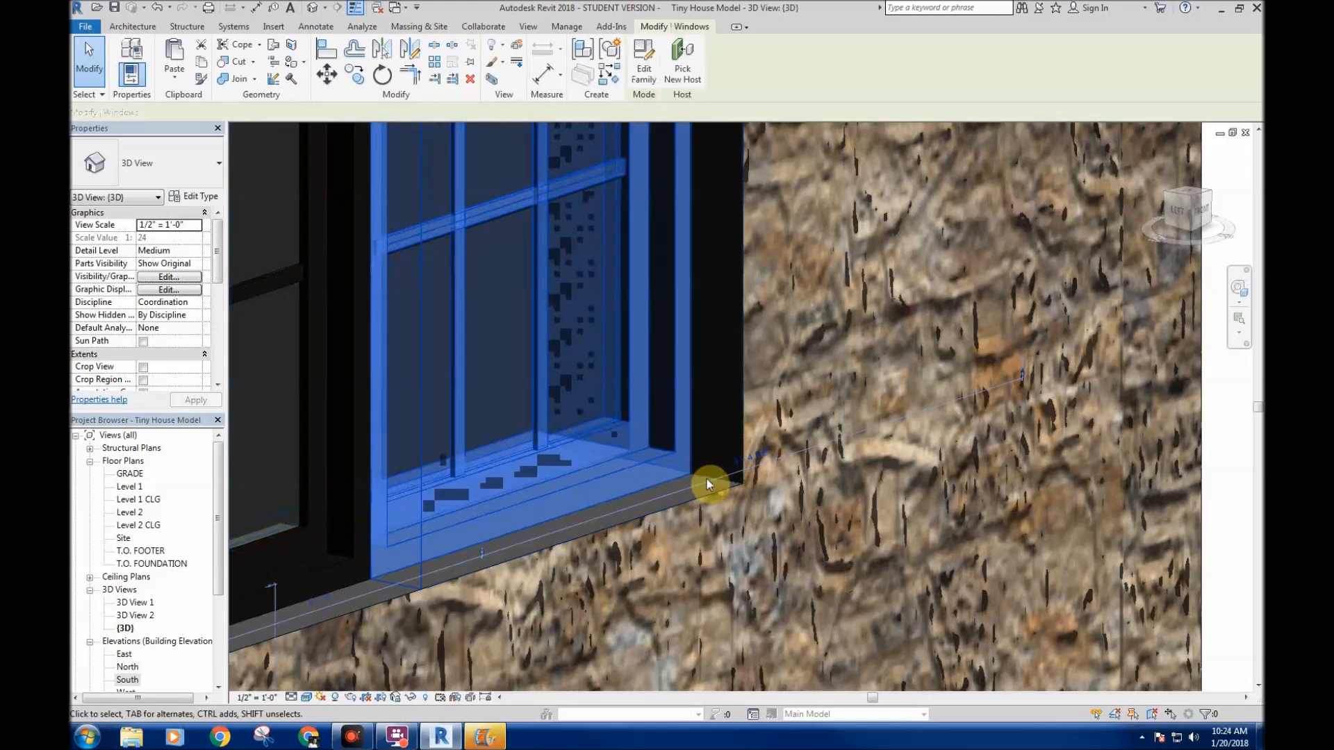
pyautogui.scroll(-3, 798, 405)
pyautogui.click(987, 368)
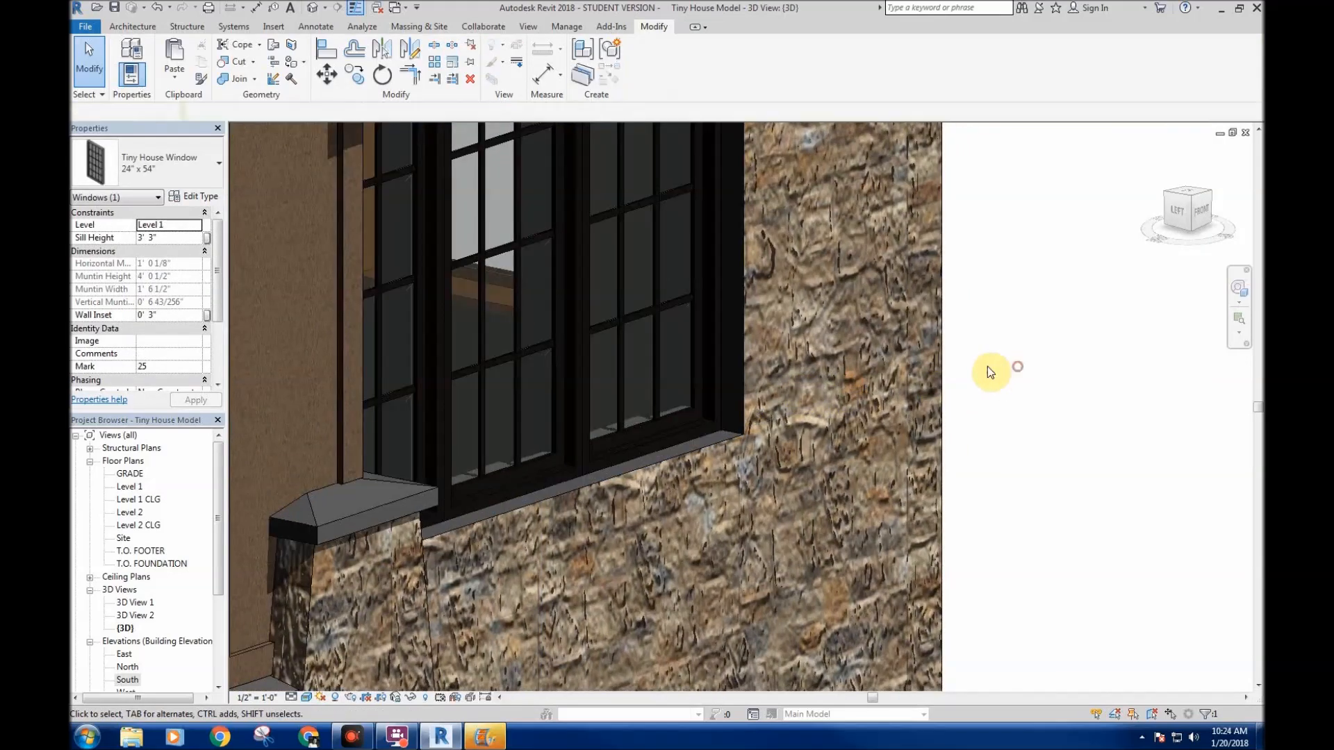
pyautogui.click(945, 372)
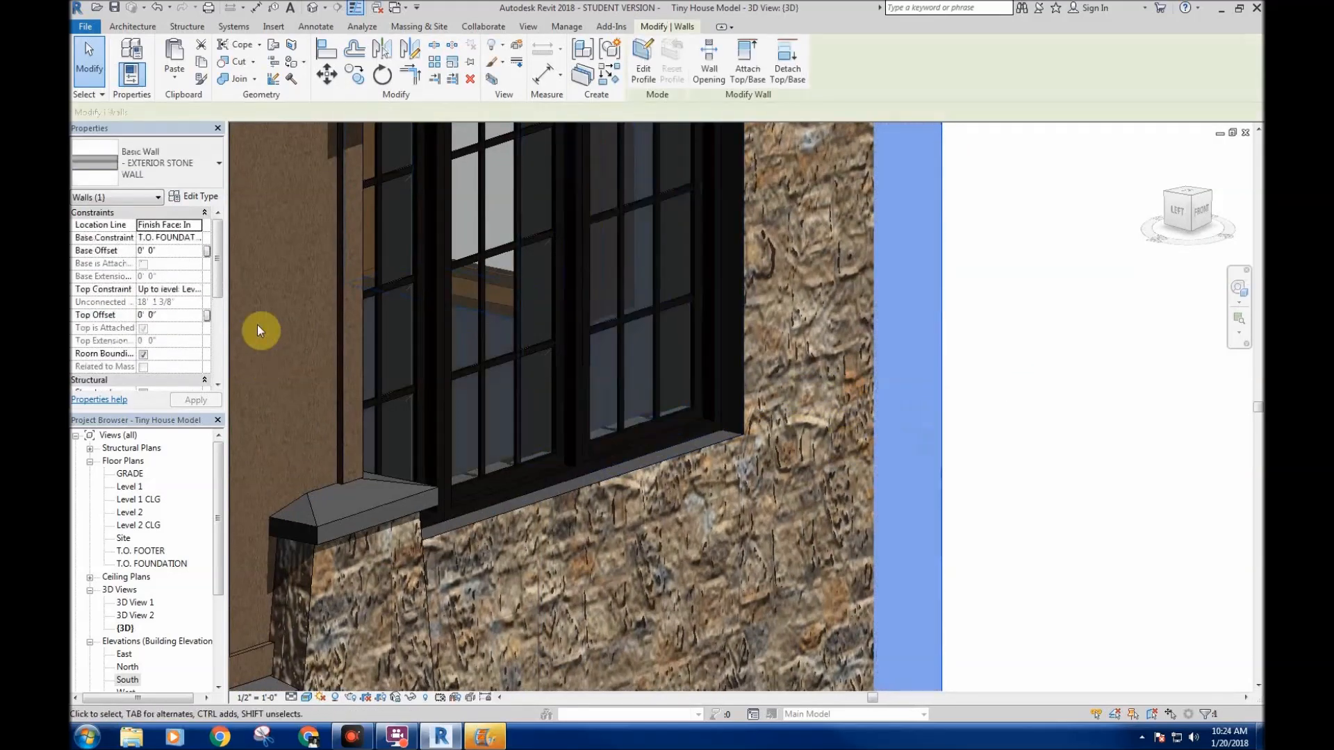
pyautogui.click(186, 199)
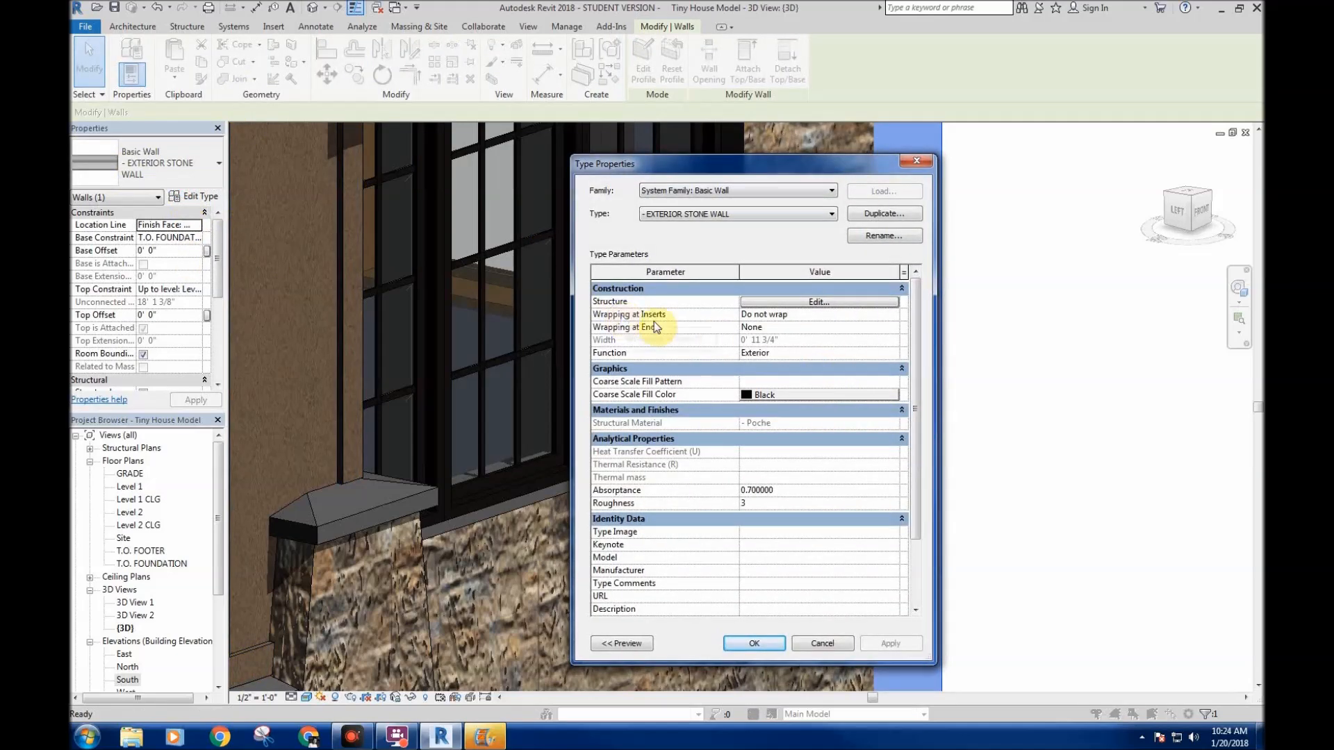
pyautogui.click(893, 316)
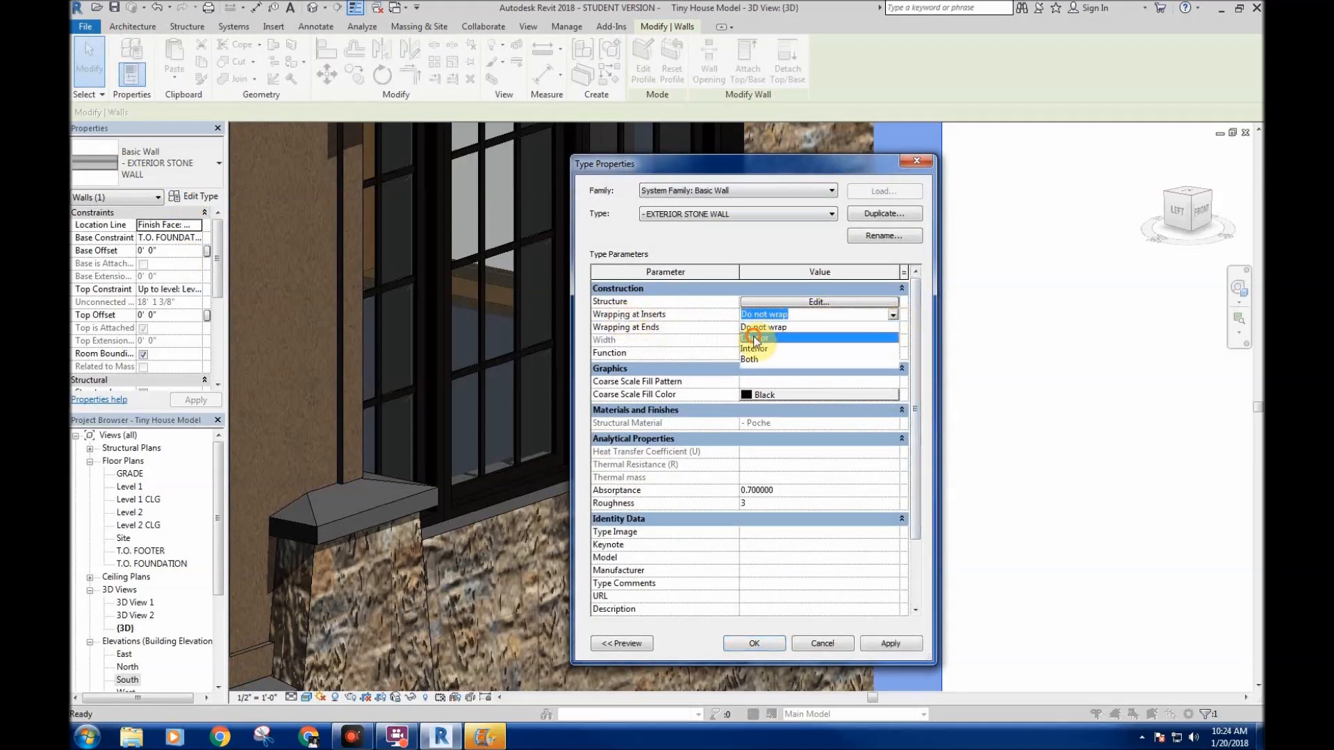
pyautogui.click(777, 340)
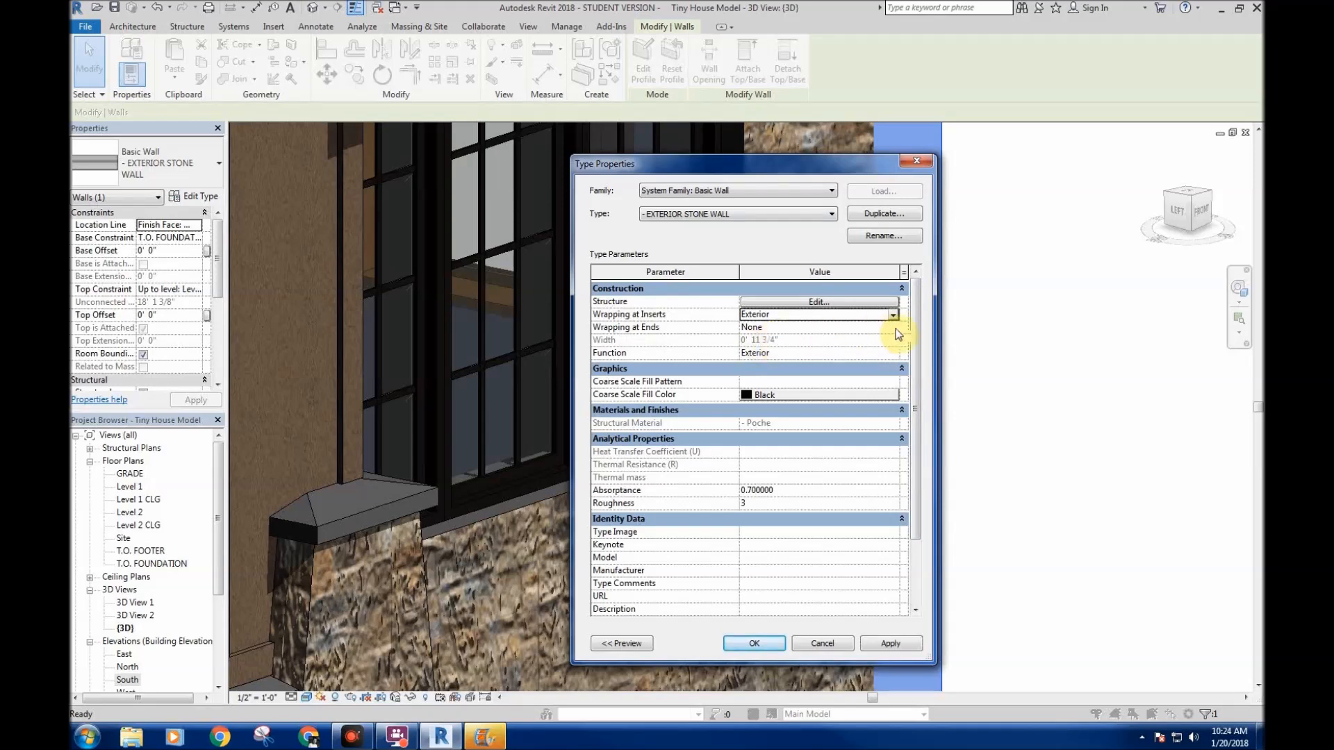
pyautogui.click(894, 327)
pyautogui.click(757, 352)
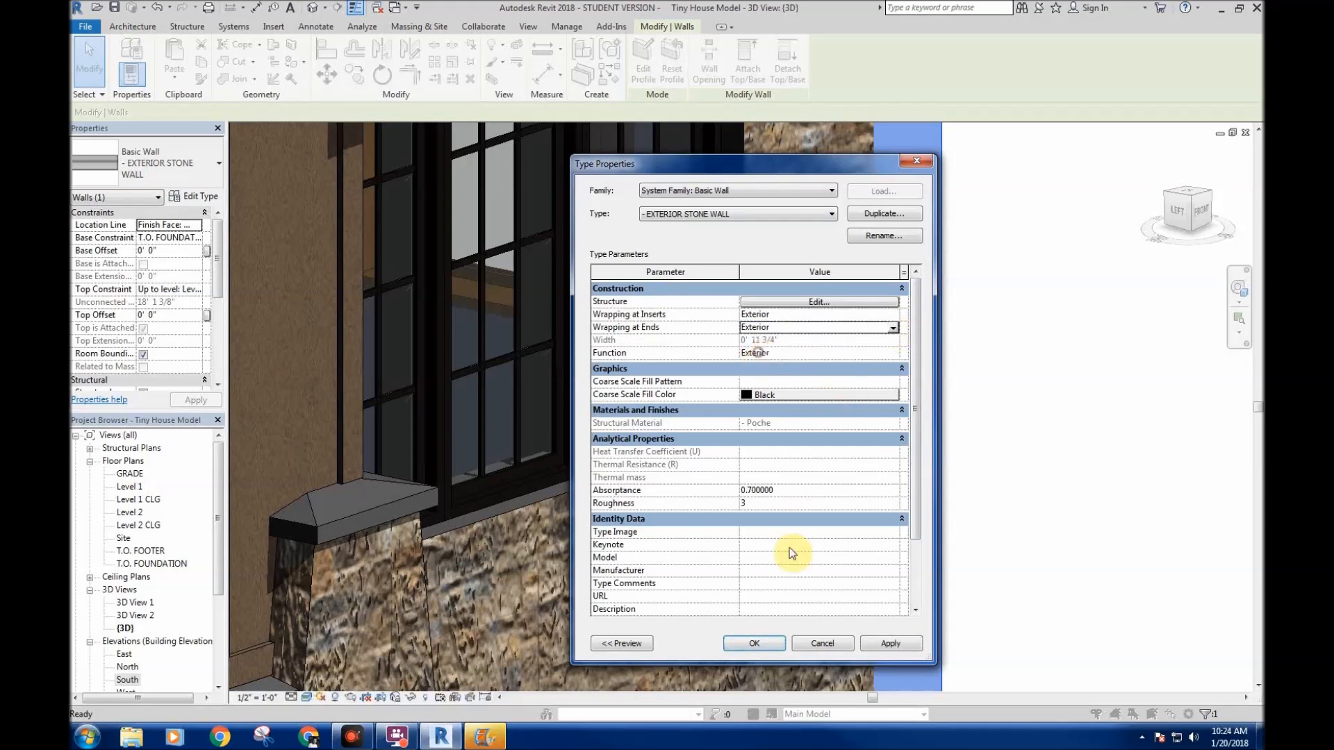
pyautogui.click(771, 641)
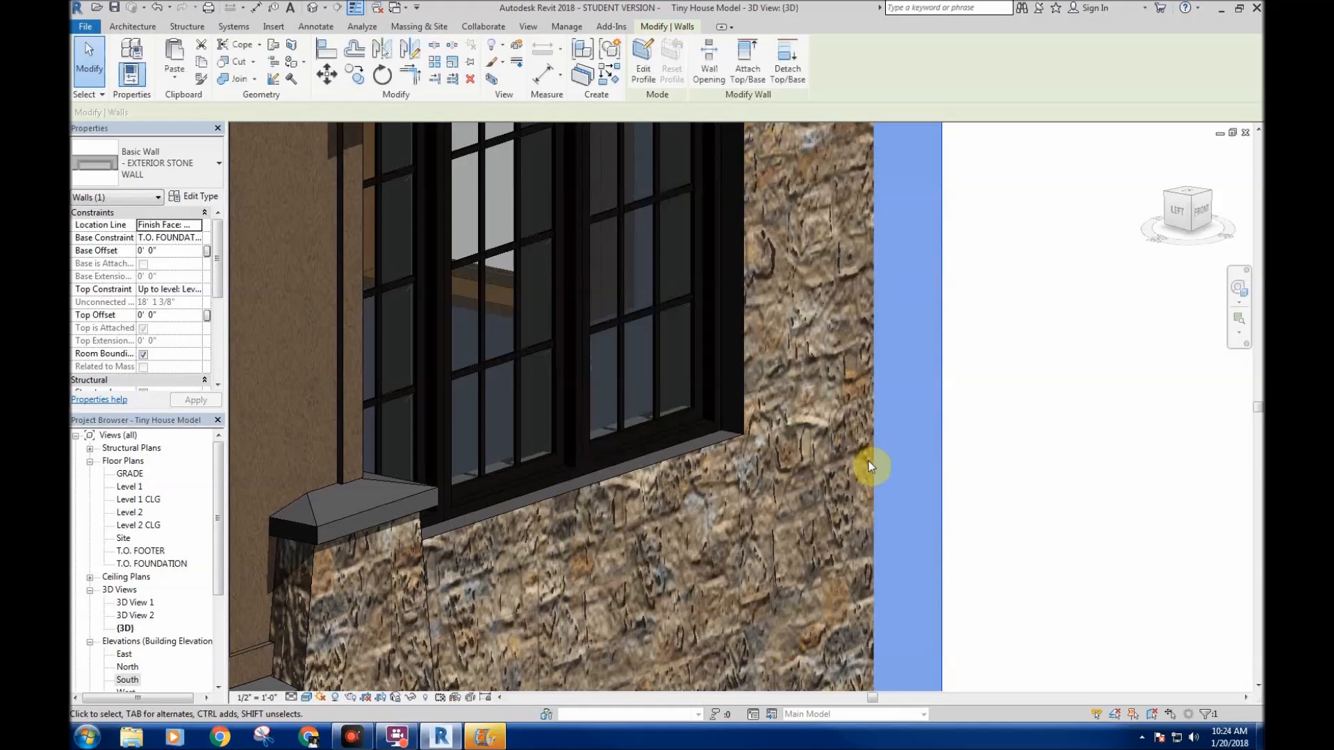
pyautogui.click(1005, 384)
# - Examine the stone wrapping at the new window openings and the remaining windows around the house in 3D
pyautogui.scroll(-3, 837, 350)
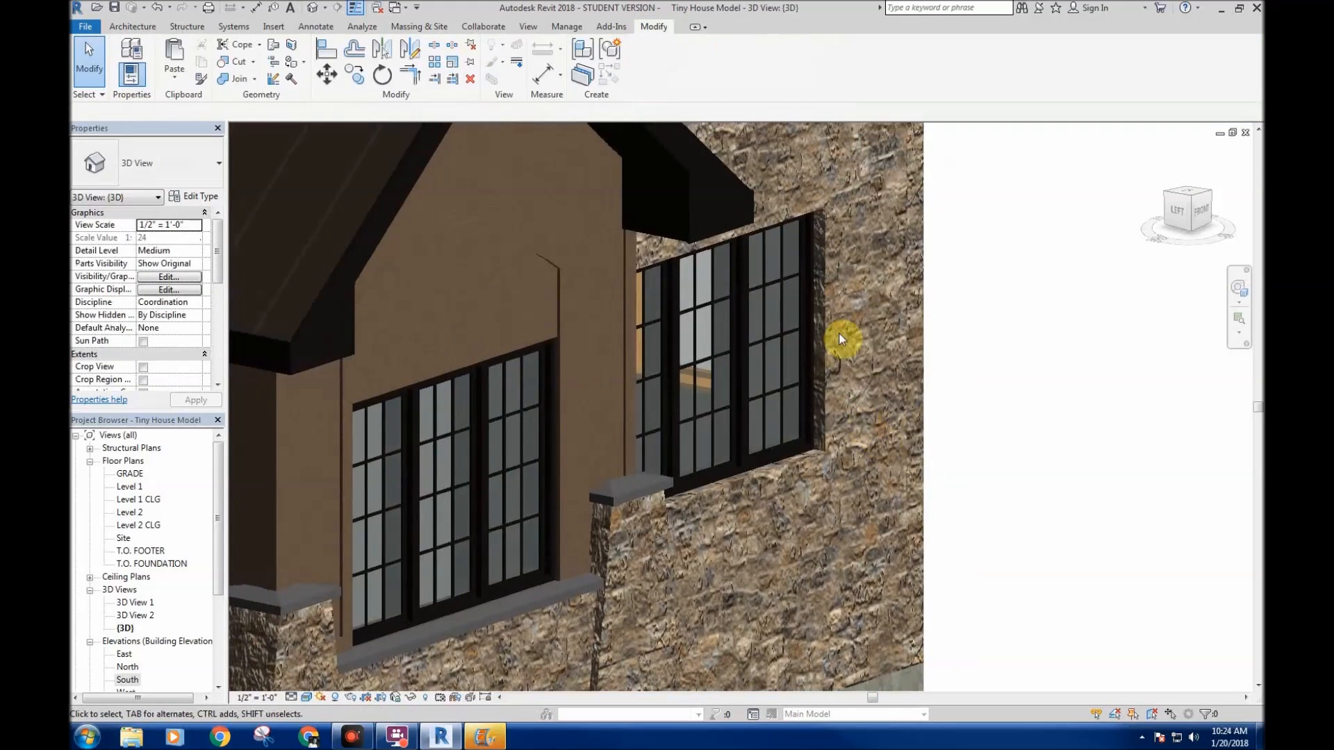
pyautogui.scroll(5, 844, 277)
pyautogui.scroll(-6, 878, 344)
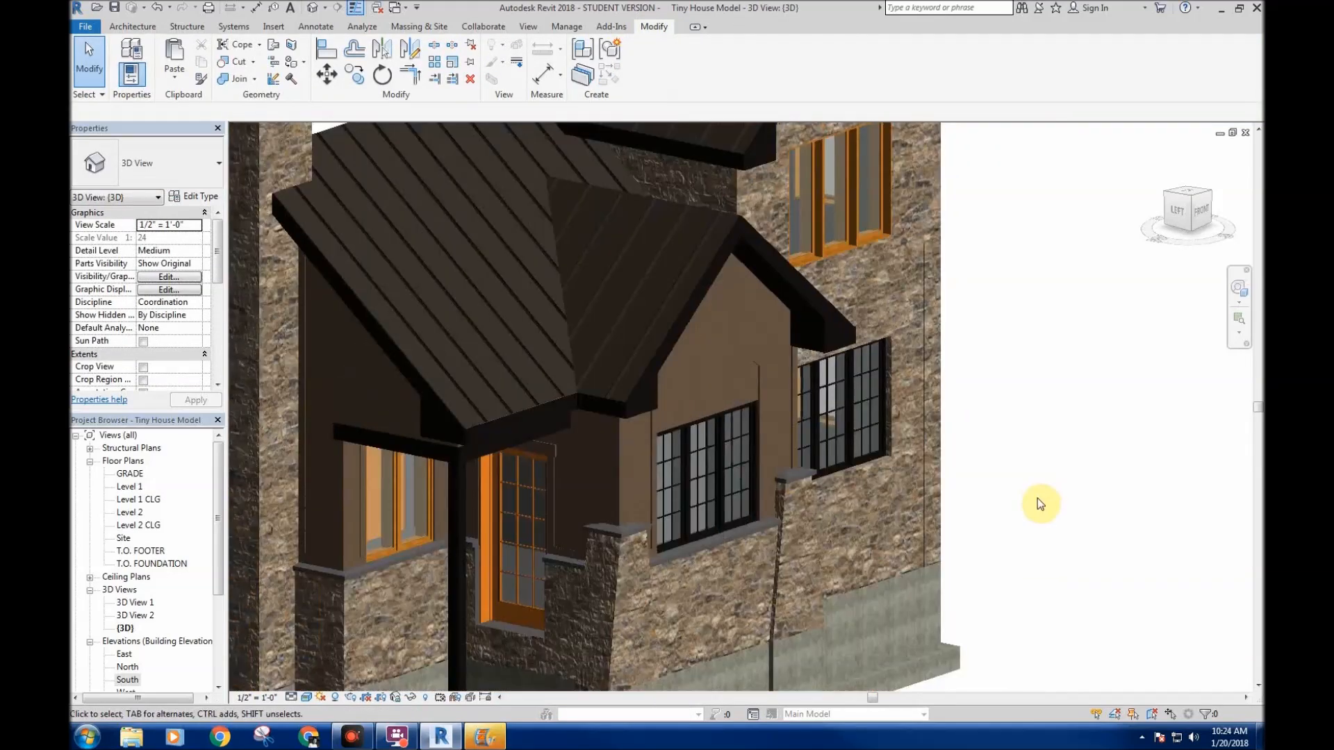
pyautogui.keyDown('shift'); pyautogui.moveTo(1037, 500); pyautogui.dragTo(813, 544, button='middle'); pyautogui.keyUp('shift')
pyautogui.scroll(1, 765, 461)
pyautogui.scroll(3, 765, 515)
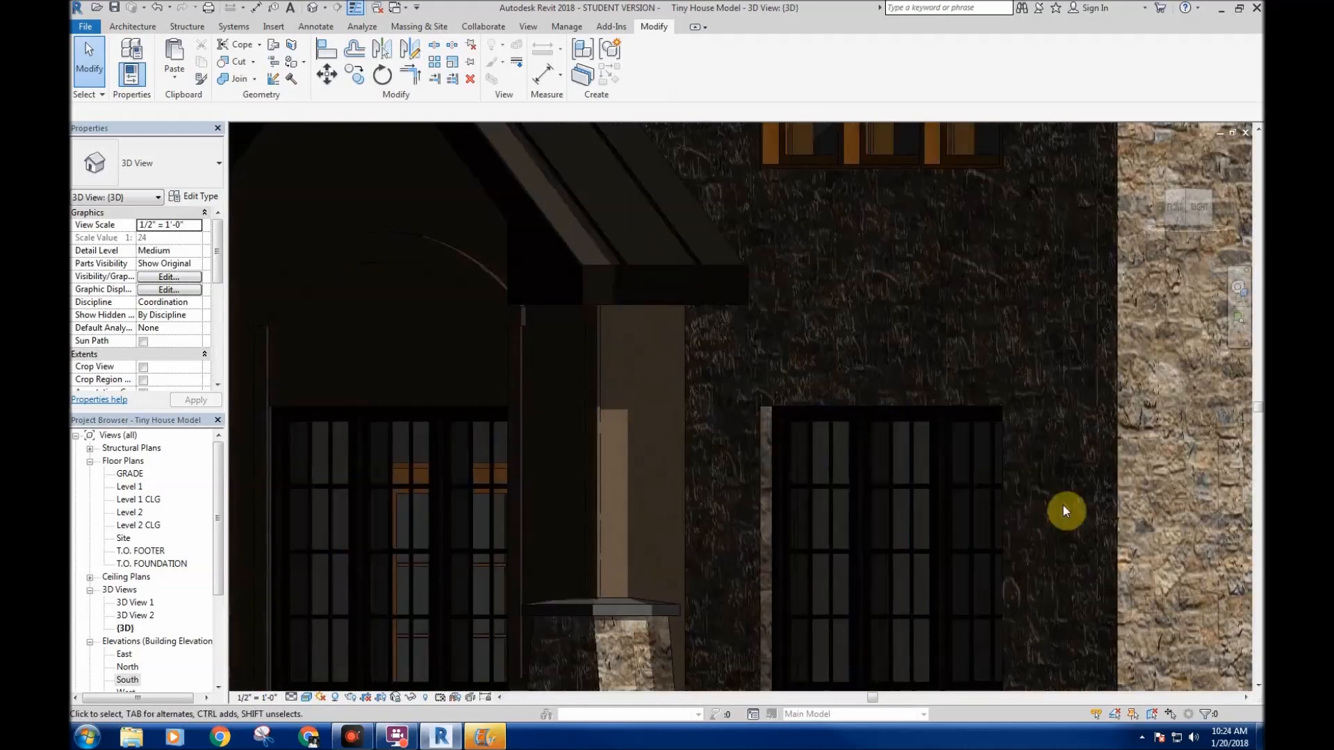
pyautogui.scroll(-3, 742, 283)
pyautogui.moveTo(780, 209); pyautogui.dragTo(757, 316, button='middle')
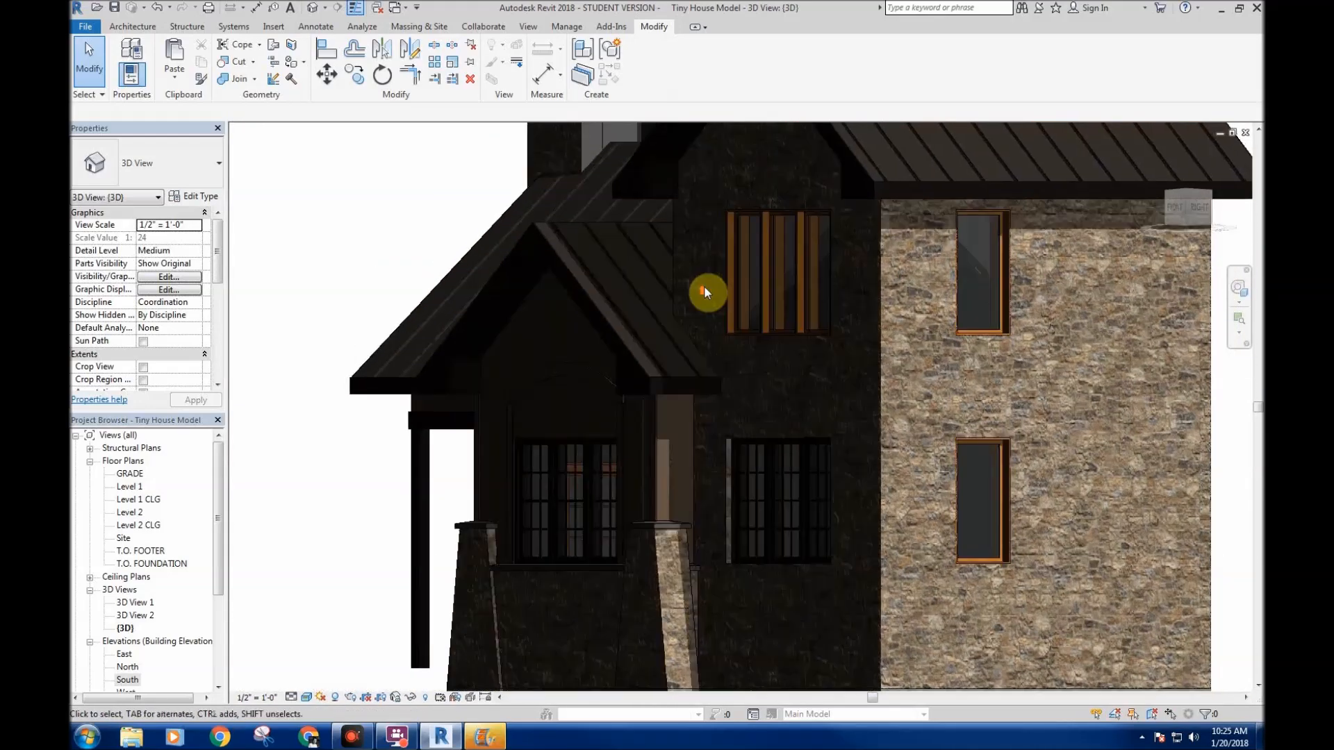
# - Examine the first-floor Tiny House windows in the stone wall and the front gable from several angles in 3D
pyautogui.scroll(3, 703, 294)
pyautogui.scroll(-1, 828, 450)
pyautogui.moveTo(869, 510); pyautogui.dragTo(713, 189, button='middle')
pyautogui.scroll(-1, 713, 189)
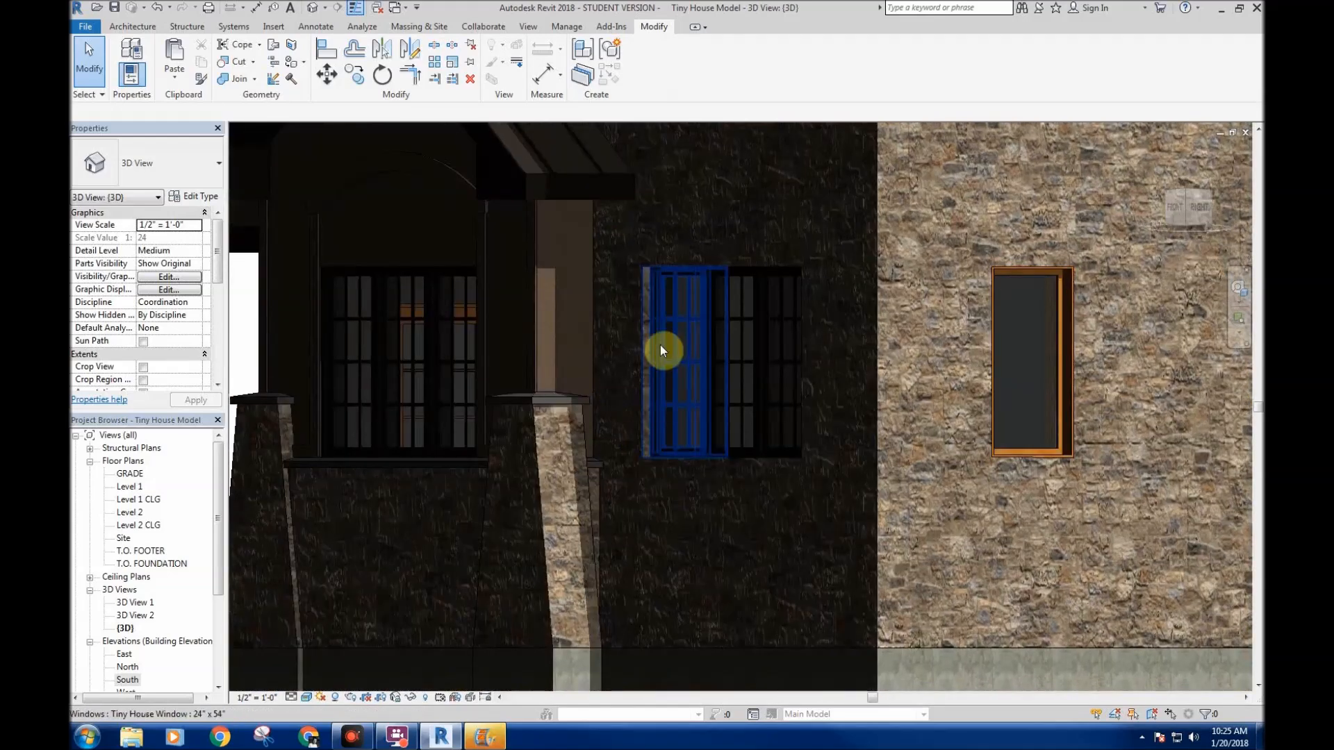
pyautogui.scroll(-4, 583, 389)
pyautogui.keyDown('shift'); pyautogui.moveTo(304, 253); pyautogui.dragTo(643, 307, button='middle'); pyautogui.keyUp('shift')
pyautogui.keyDown('shift'); pyautogui.moveTo(875, 337); pyautogui.dragTo(981, 349, button='middle'); pyautogui.keyUp('shift')
pyautogui.scroll(4, 503, 289)
pyautogui.scroll(-1, 518, 289)
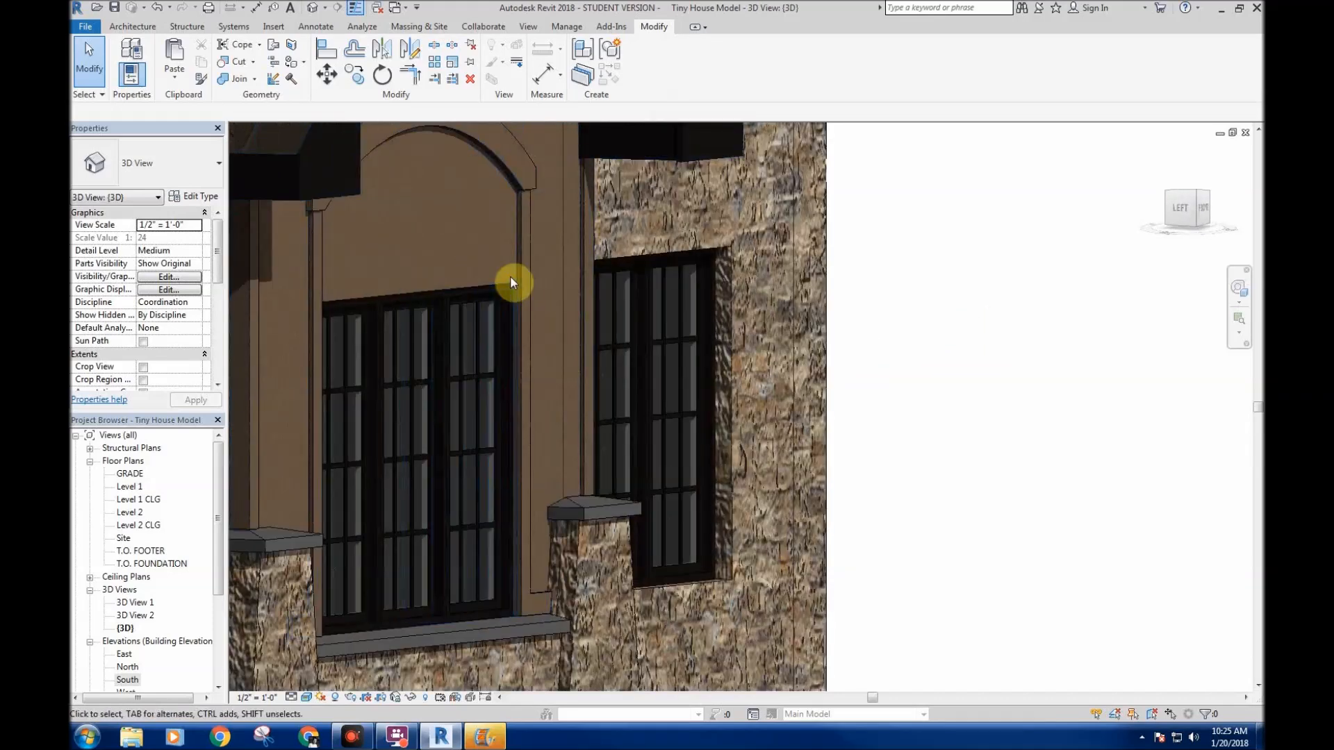
pyautogui.scroll(-3, 568, 300)
pyautogui.moveTo(900, 322); pyautogui.dragTo(857, 202, button='middle')
pyautogui.scroll(-3, 879, 308)
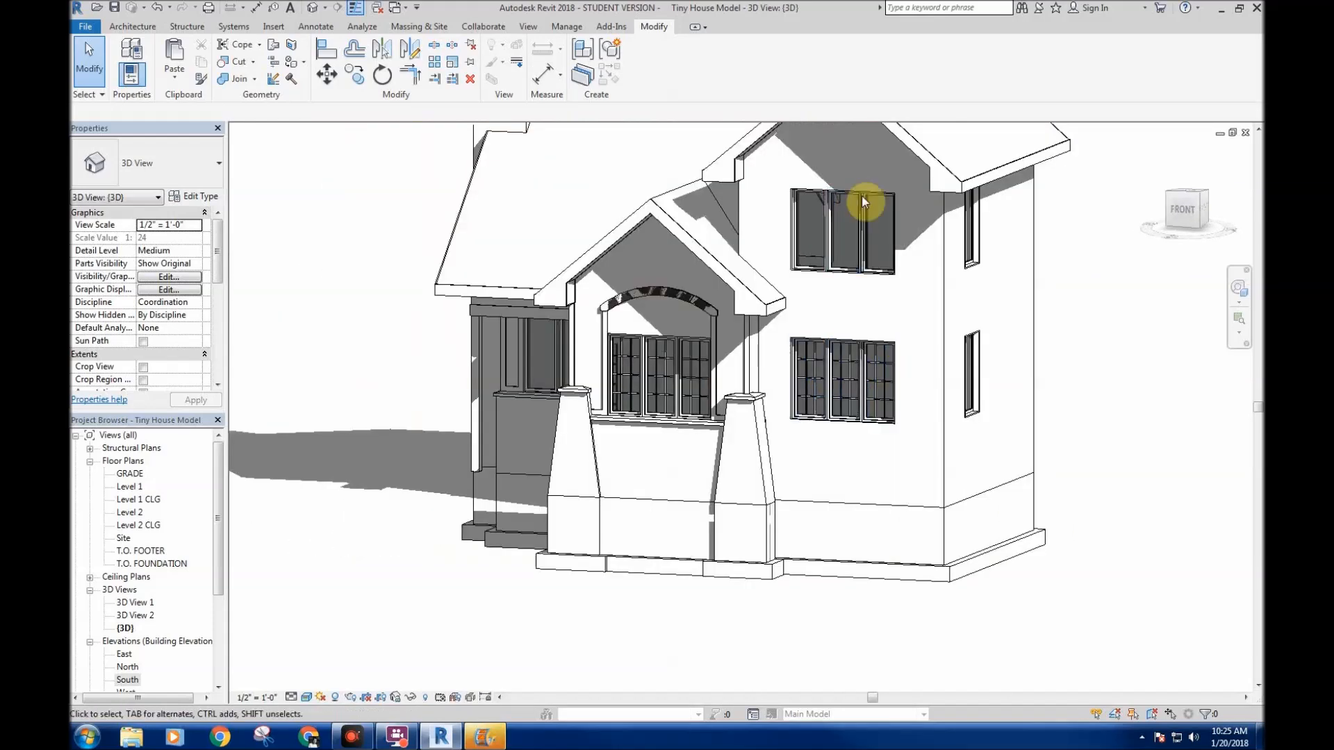
pyautogui.keyDown('shift'); pyautogui.moveTo(884, 366); pyautogui.dragTo(785, 431, button='middle'); pyautogui.keyUp('shift')
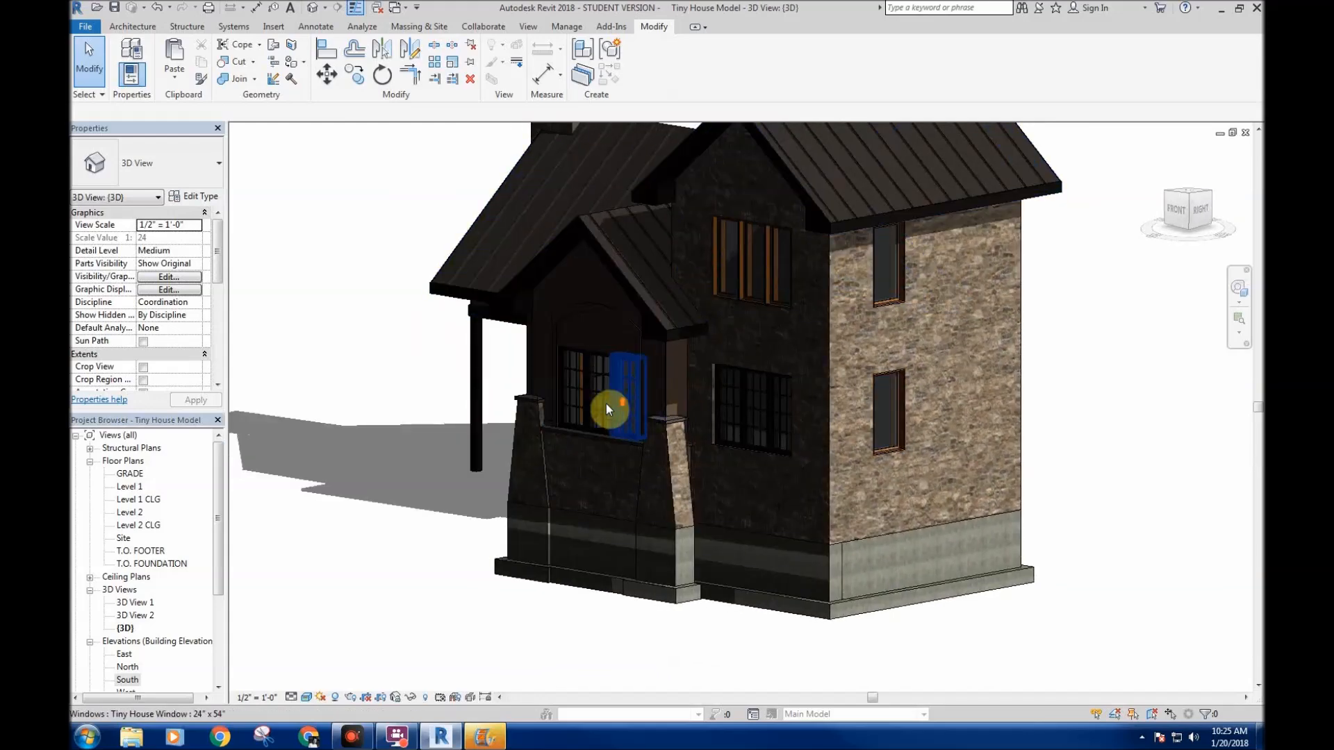
# - Inspect the sill, trim and wall edges around the front gable's three windows up close
pyautogui.scroll(3, 605, 402)
pyautogui.scroll(-1, 576, 423)
pyautogui.scroll(2, 535, 448)
pyautogui.scroll(1, 378, 477)
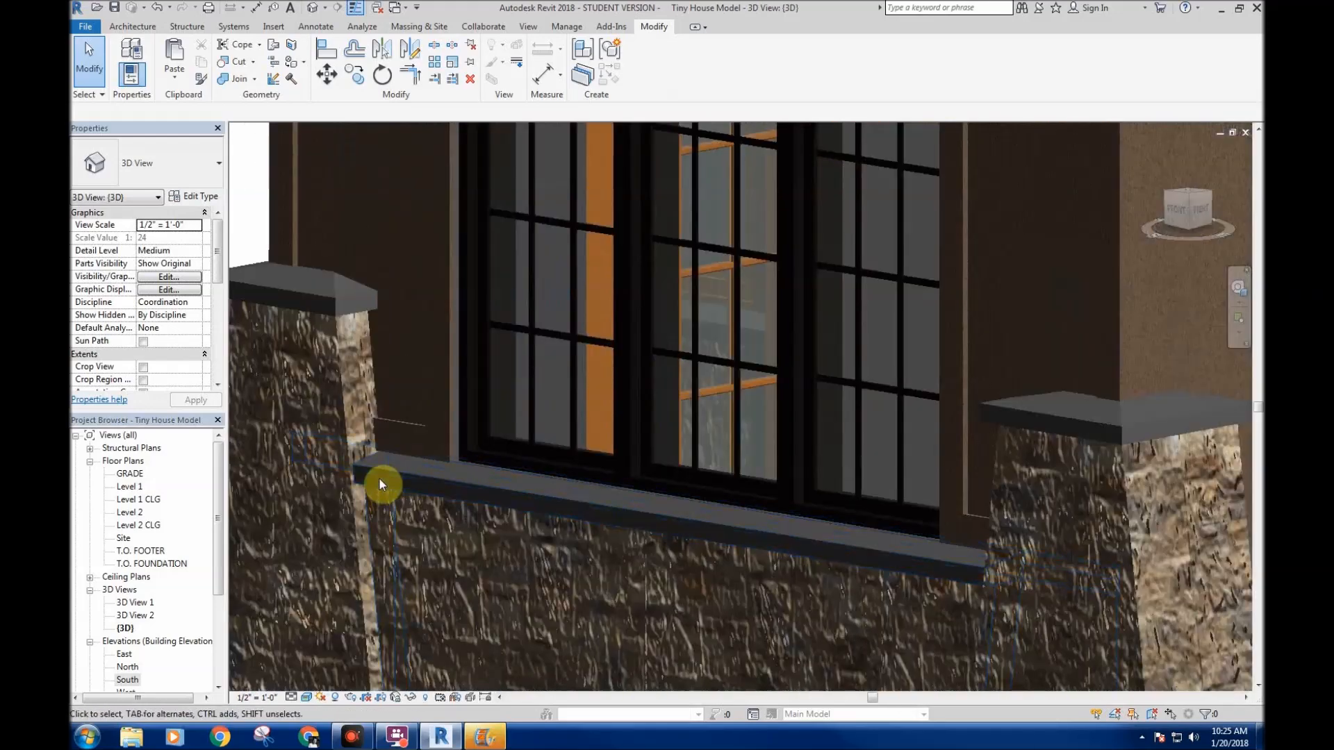
pyautogui.scroll(1, 403, 480)
pyautogui.scroll(1, 452, 466)
pyautogui.scroll(1, 527, 458)
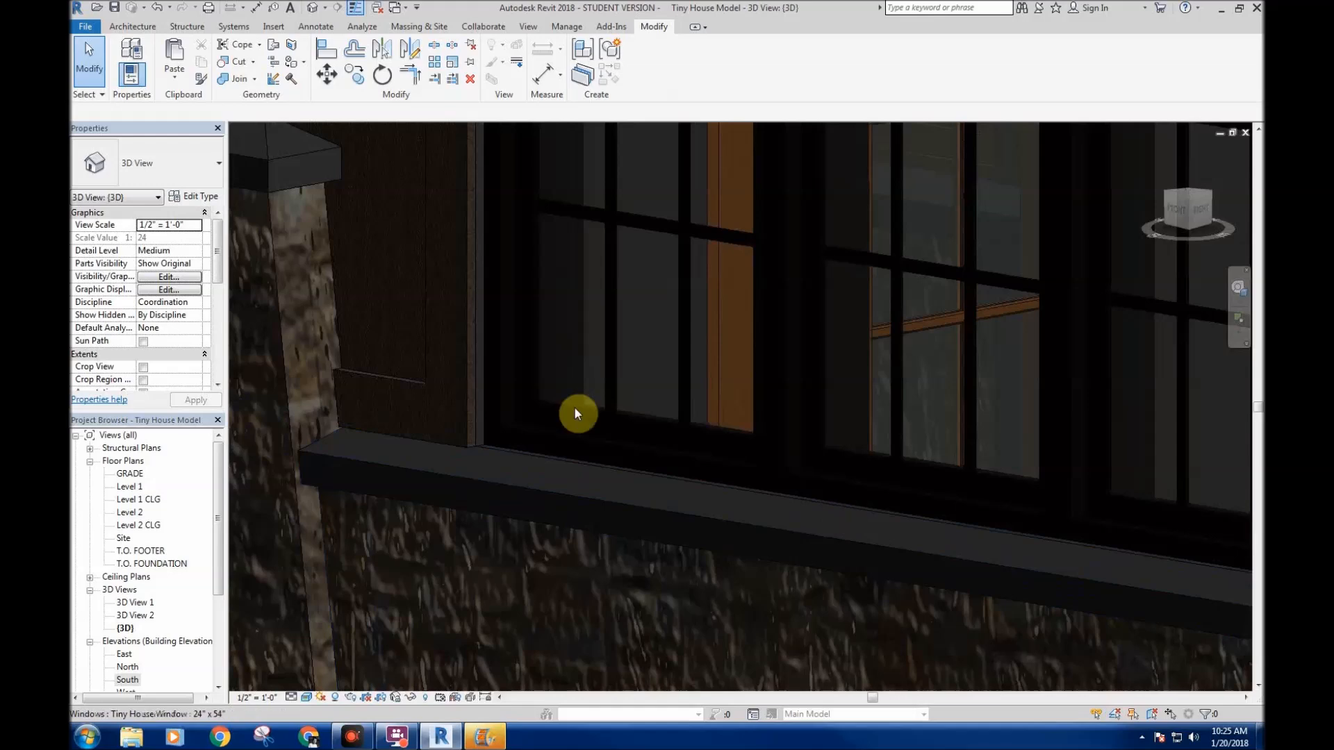
pyautogui.scroll(-3, 574, 406)
pyautogui.moveTo(719, 373); pyautogui.dragTo(502, 379, button='middle')
pyautogui.scroll(-1, 291, 340)
pyautogui.moveTo(309, 347); pyautogui.dragTo(415, 401, button='middle')
pyautogui.click(393, 338)
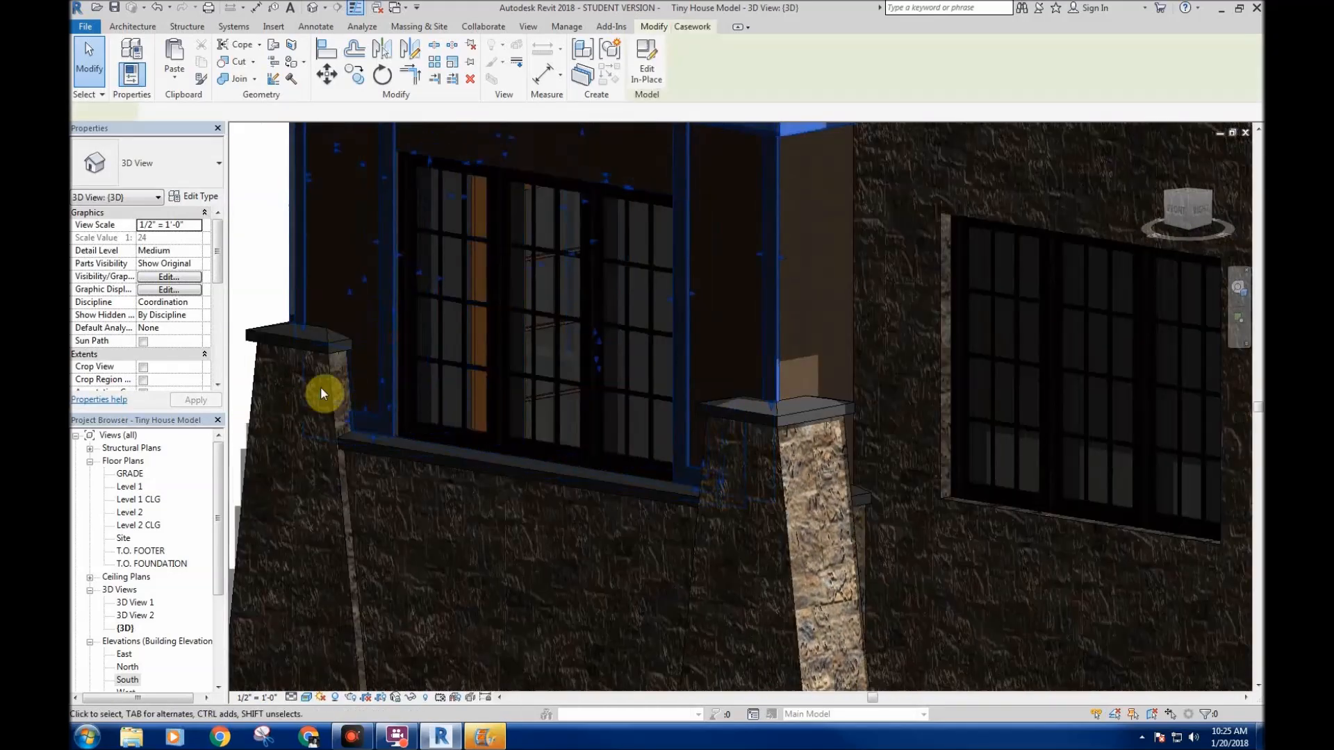
pyautogui.click(193, 196)
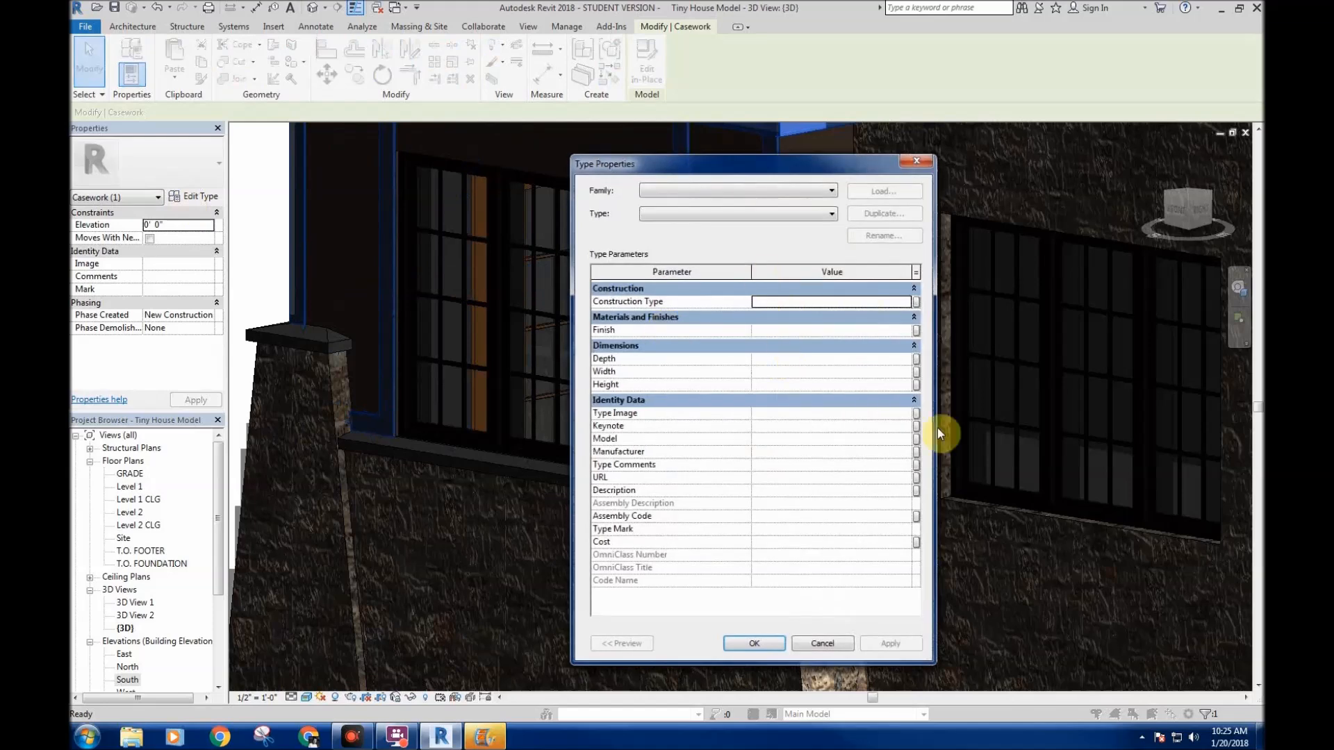
pyautogui.click(840, 649)
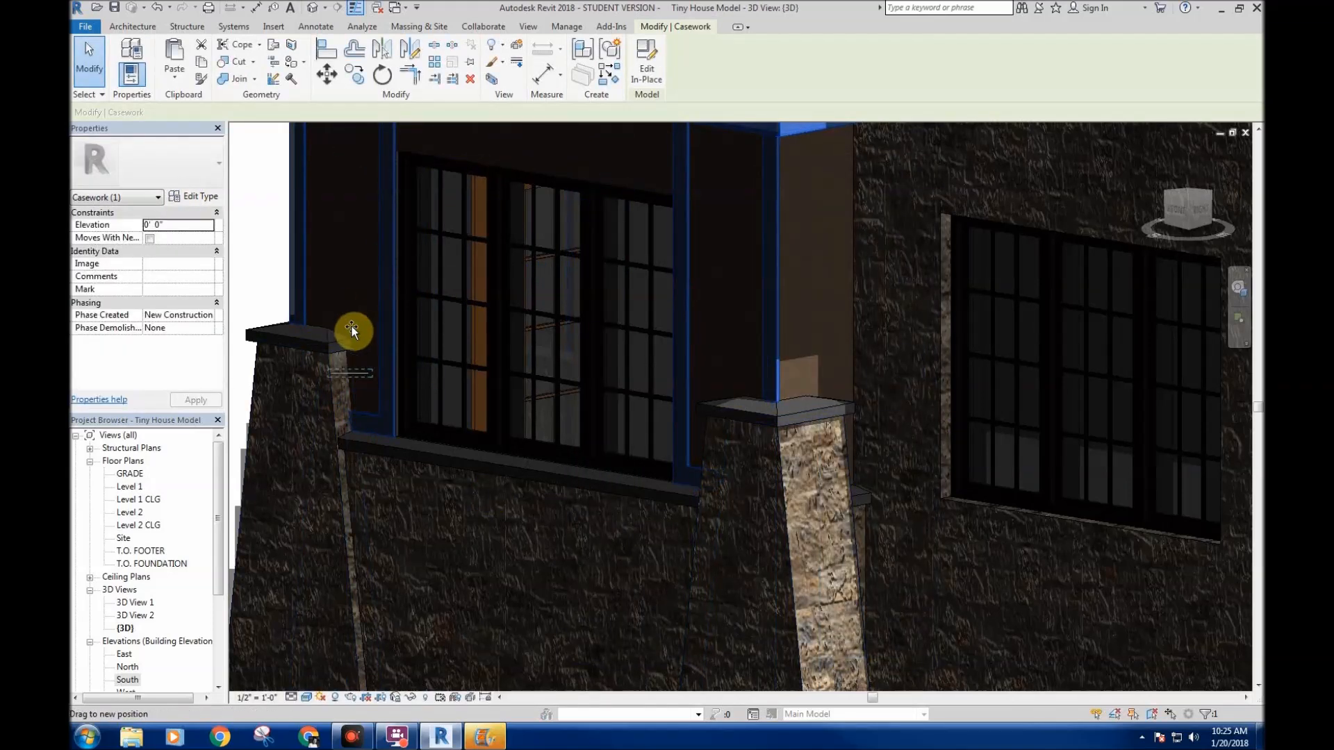
pyautogui.click(156, 10)
pyautogui.scroll(-4, 636, 352)
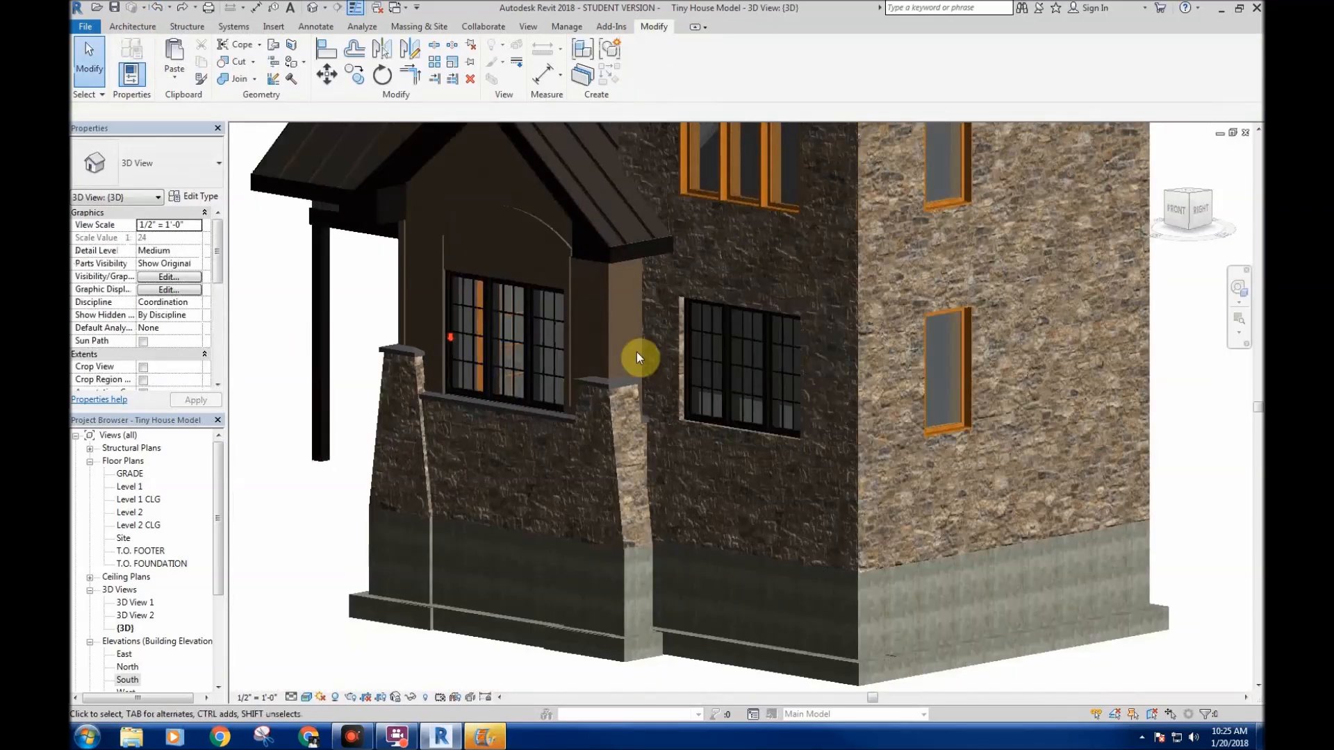
# - Set Wrapping at Inserts and Wrapping at Ends to Exterior for the - EXTERIOR STUCCO Wall type
pyautogui.click(637, 331)
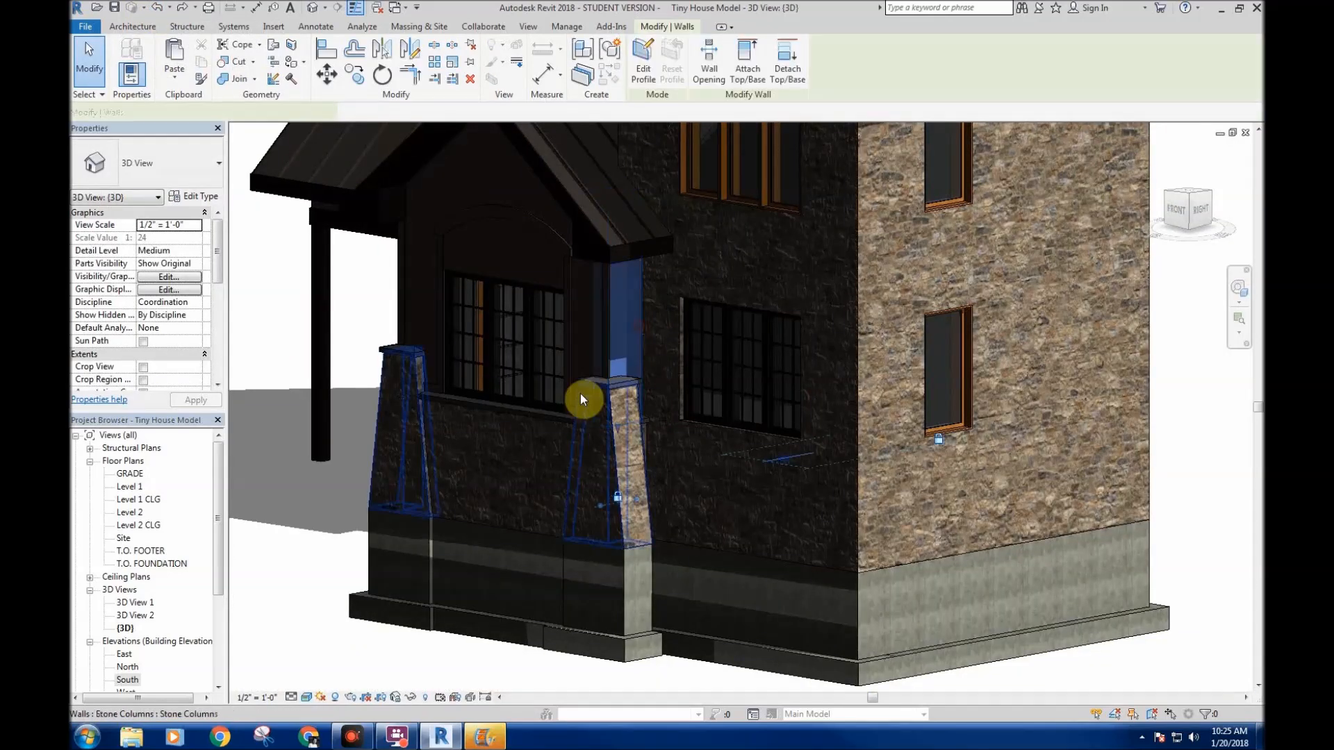
pyautogui.click(186, 183)
pyautogui.click(186, 183)
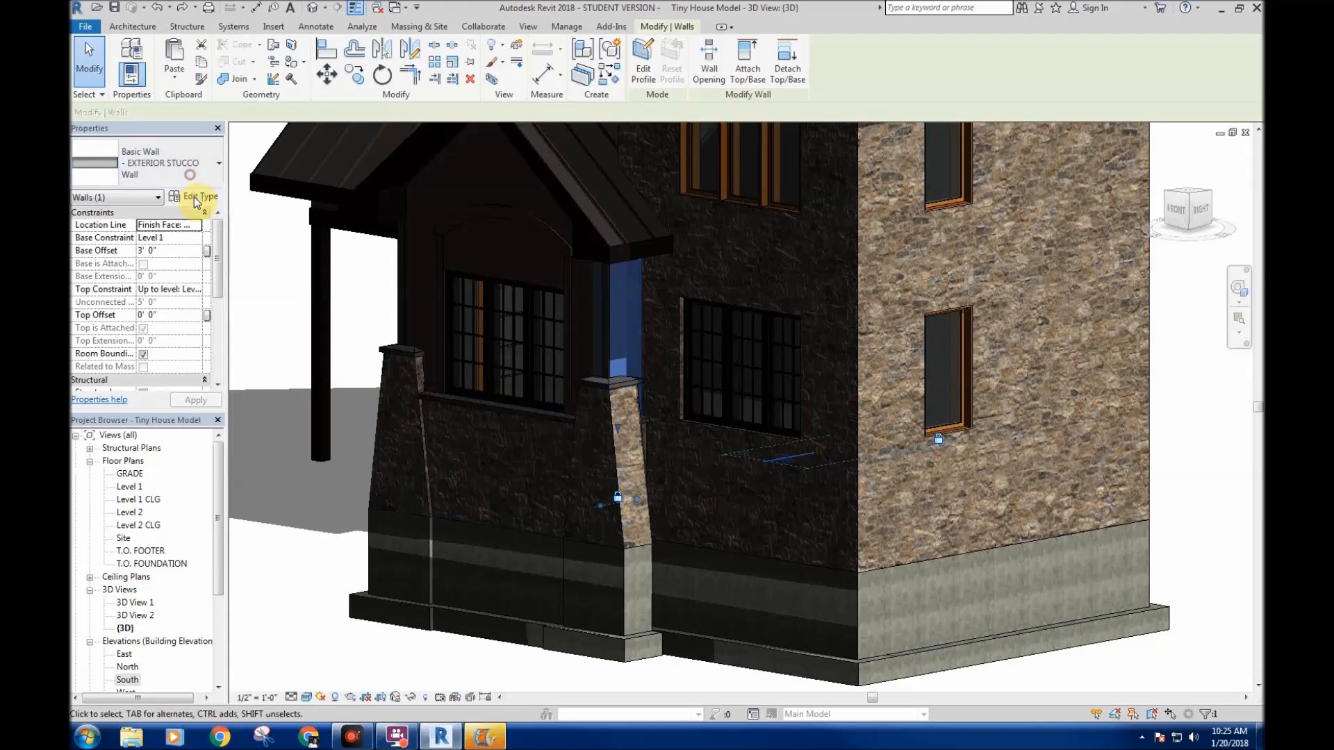
pyautogui.click(189, 196)
pyautogui.click(892, 316)
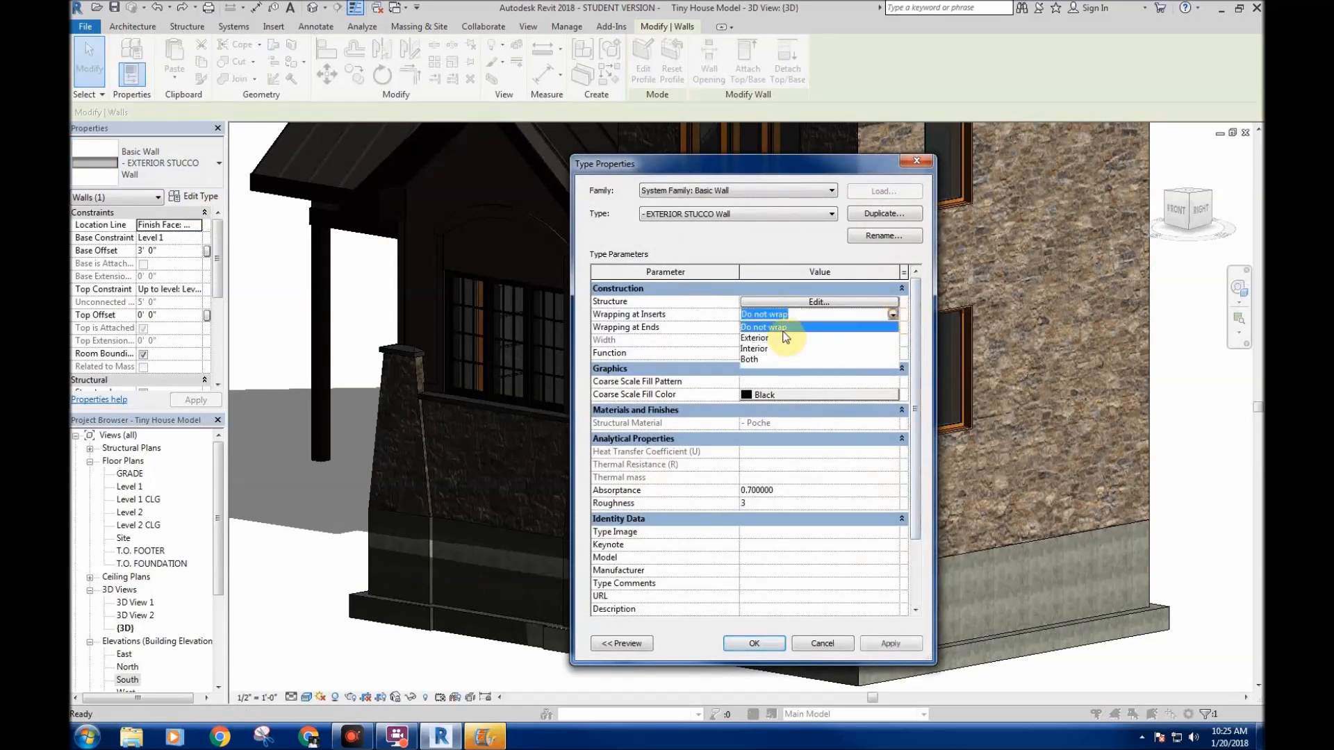
pyautogui.click(761, 339)
pyautogui.click(892, 327)
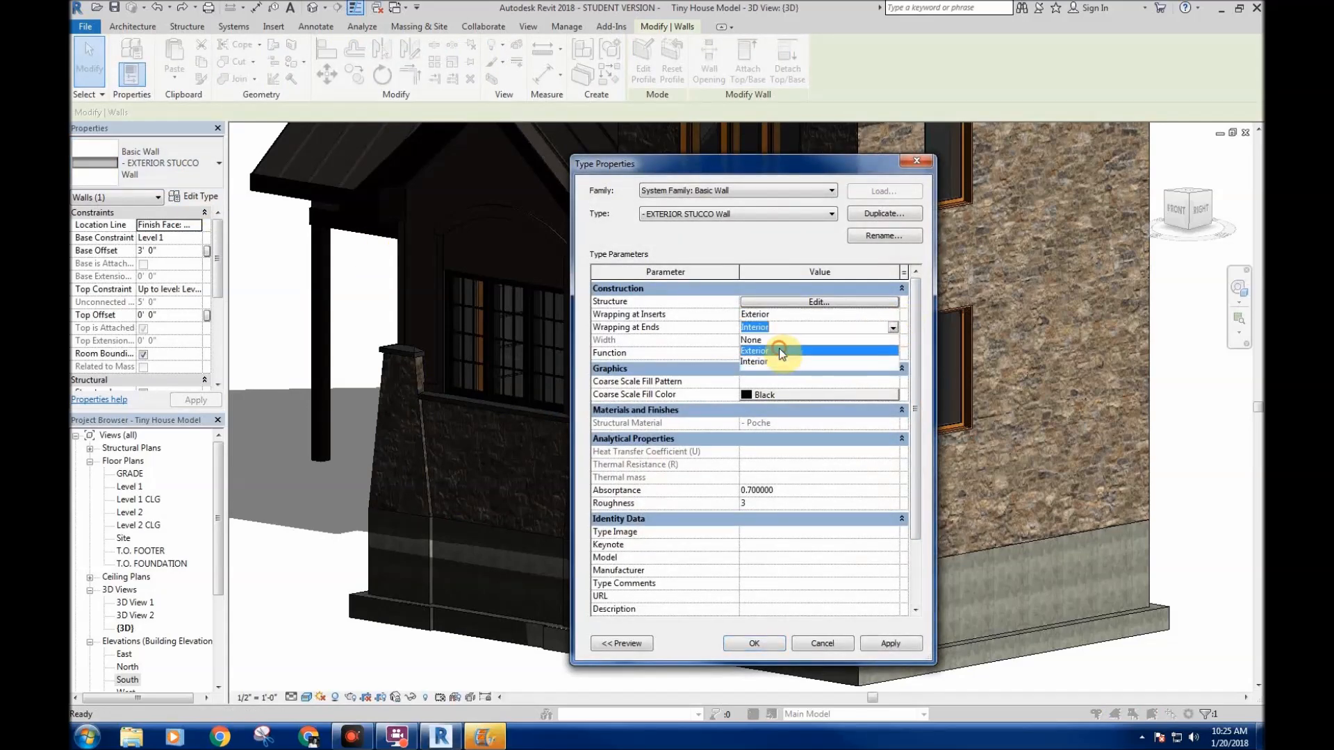
pyautogui.click(778, 352)
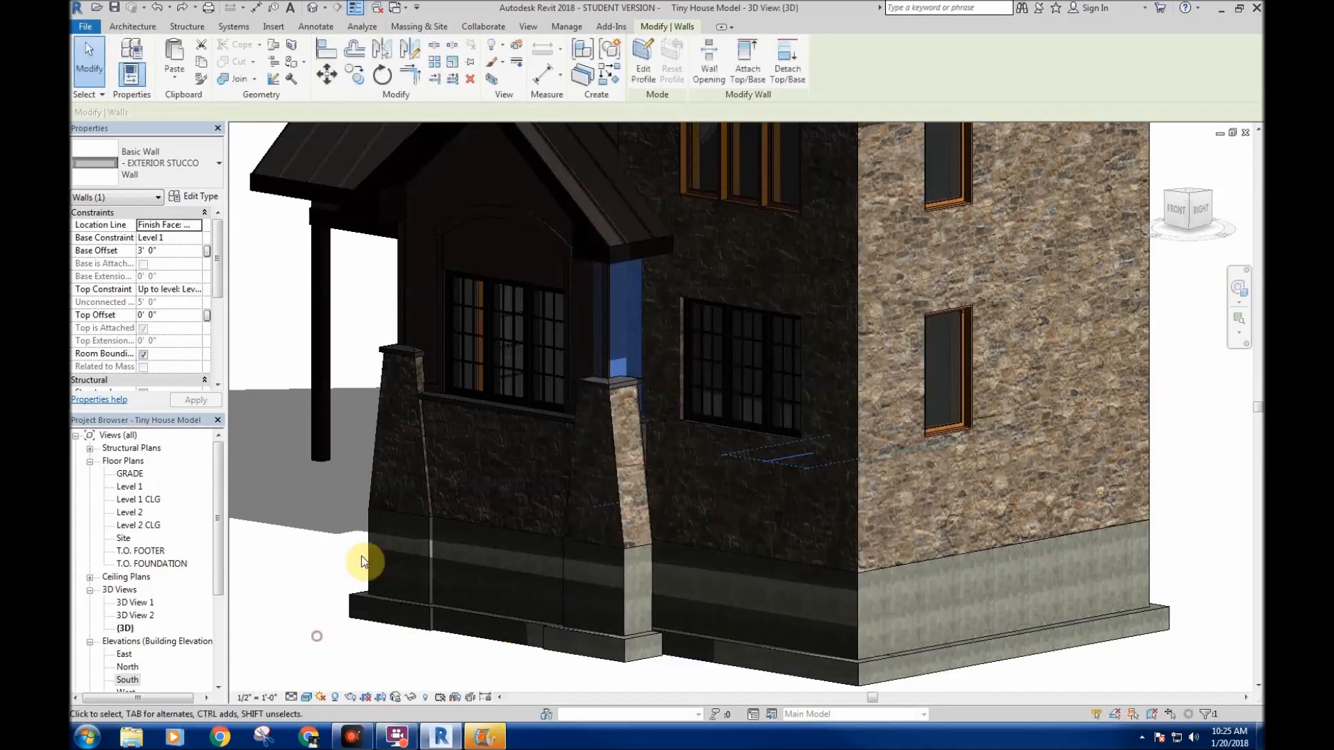
# - Examine the stucco wrapping at the gable windows and the overall front of the house in 3D
pyautogui.scroll(8, 444, 324)
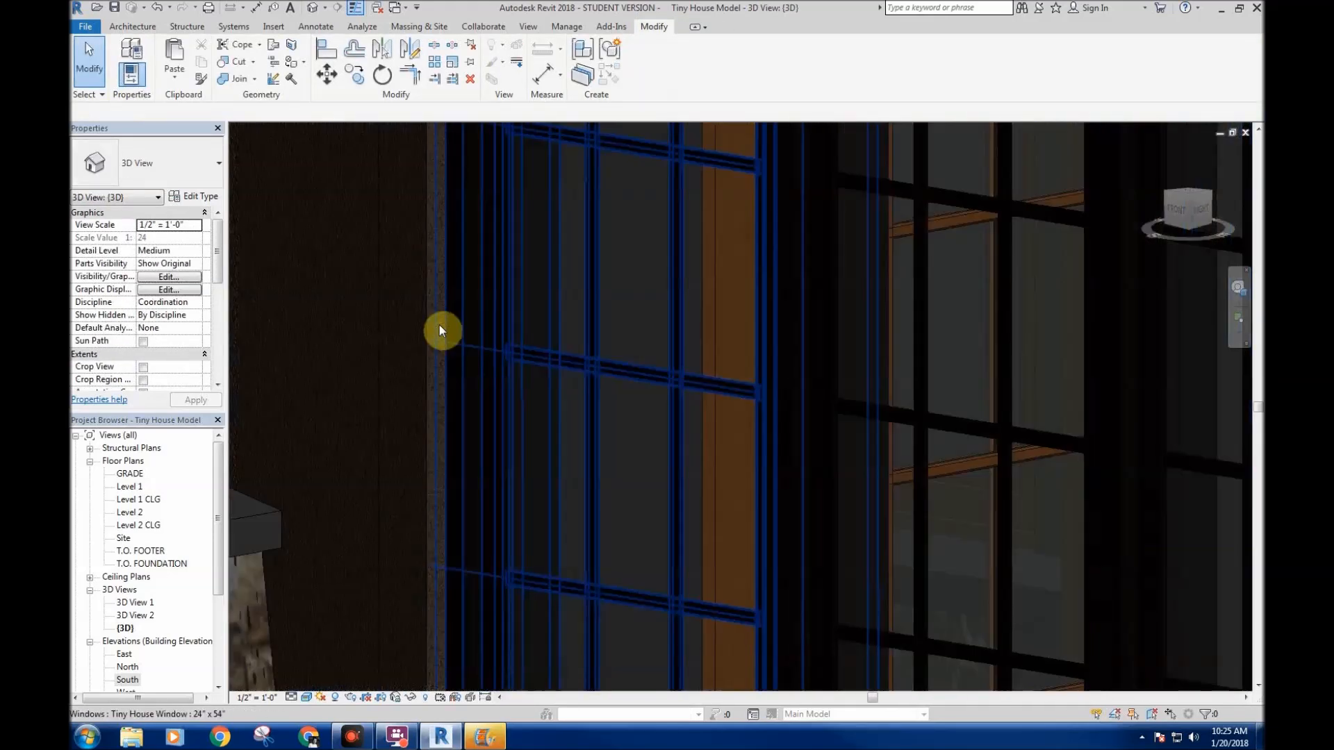
pyautogui.scroll(-10, 398, 379)
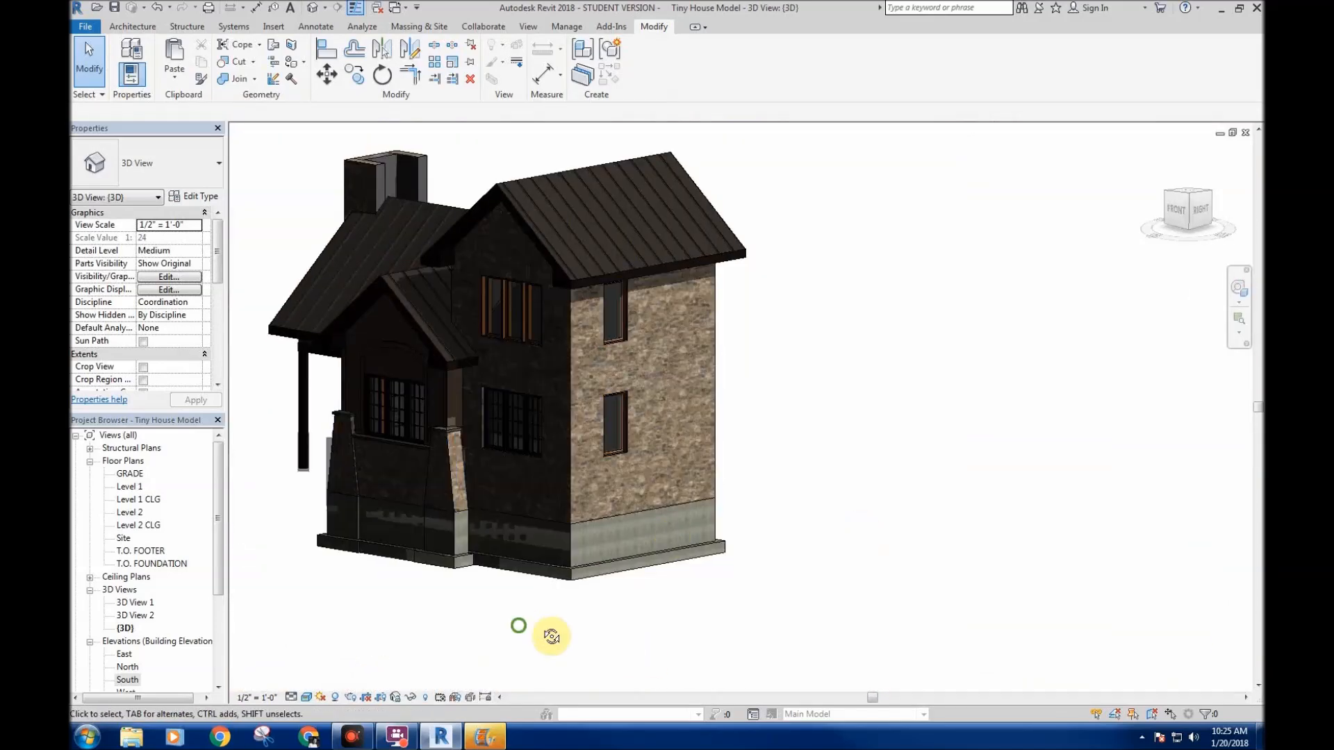
pyautogui.keyDown('shift'); pyautogui.moveTo(551, 637); pyautogui.dragTo(732, 590, button='middle'); pyautogui.keyUp('shift')
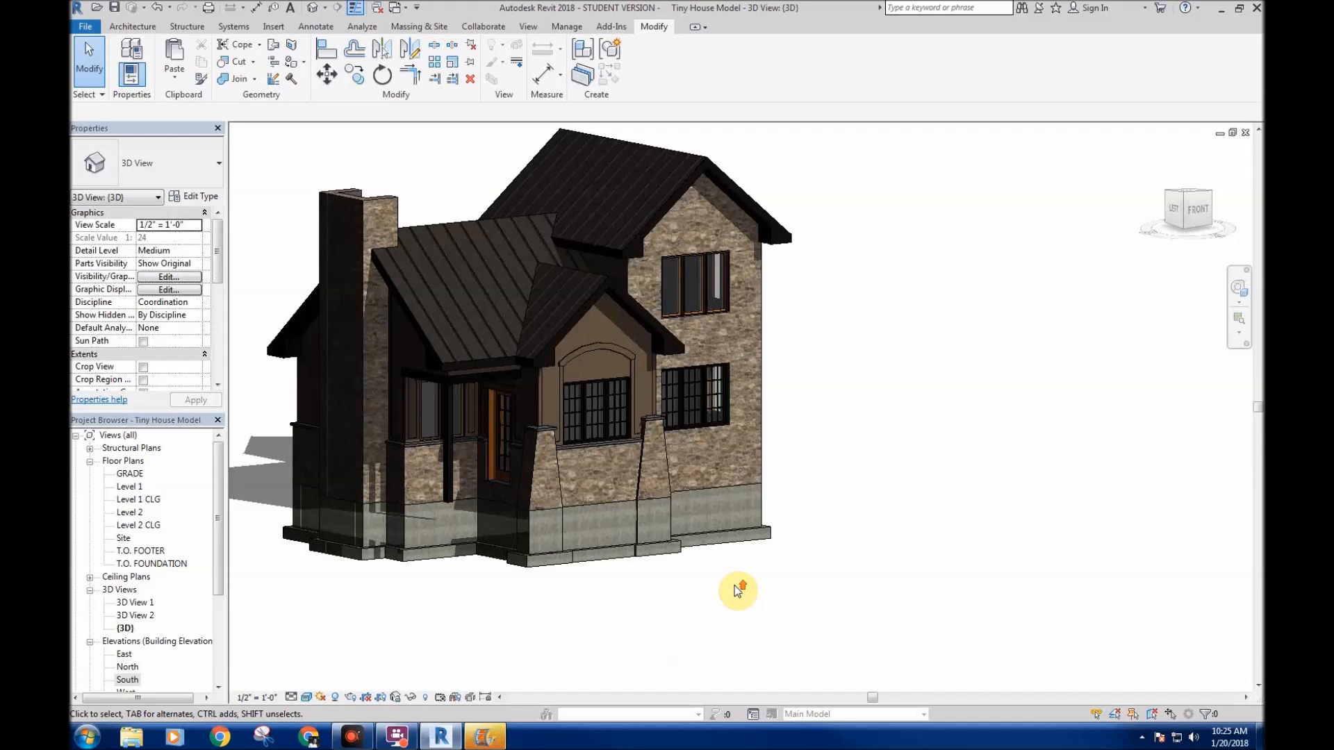
pyautogui.scroll(4, 807, 604)
pyautogui.scroll(-3, 629, 318)
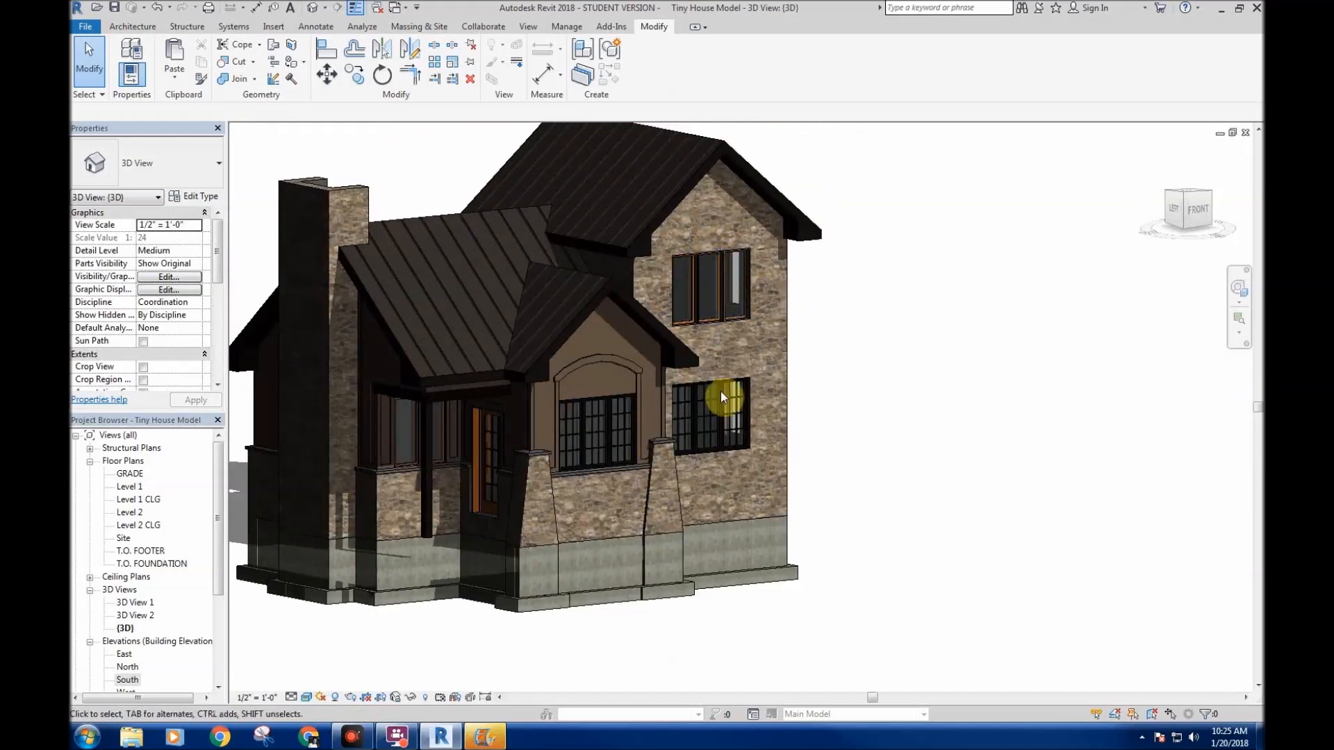
pyautogui.scroll(3, 679, 467)
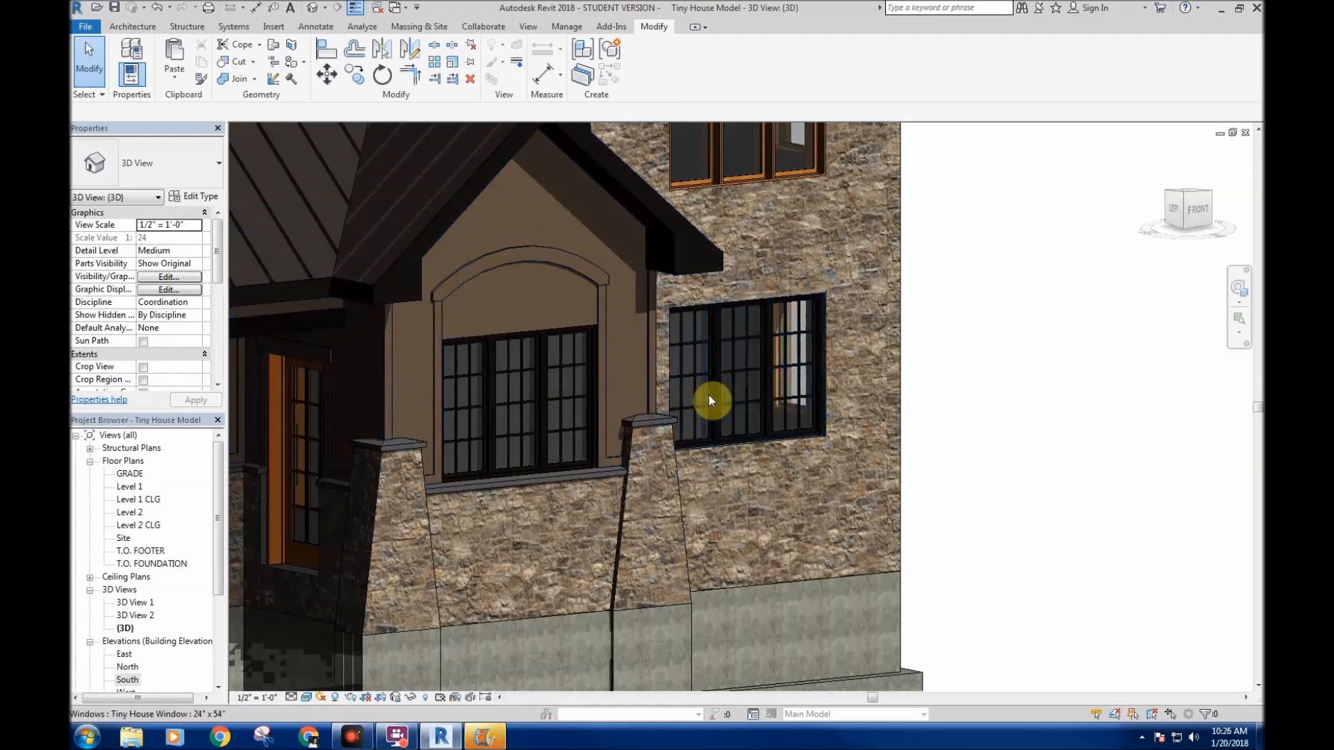
pyautogui.moveTo(754, 397); pyautogui.dragTo(825, 397, button='middle')
pyautogui.moveTo(574, 297); pyautogui.dragTo(578, 354, button='middle')
pyautogui.scroll(-2, 556, 290)
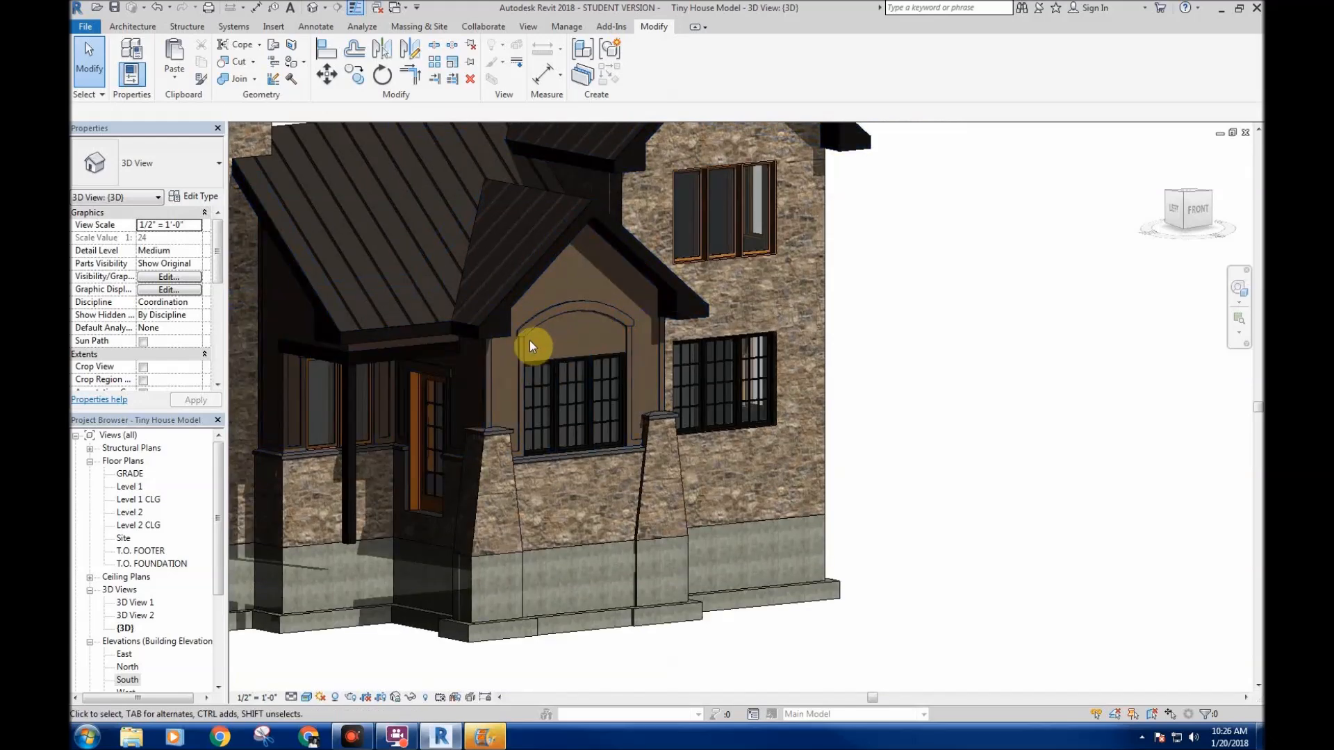
pyautogui.moveTo(555, 346); pyautogui.dragTo(589, 327, button='middle')
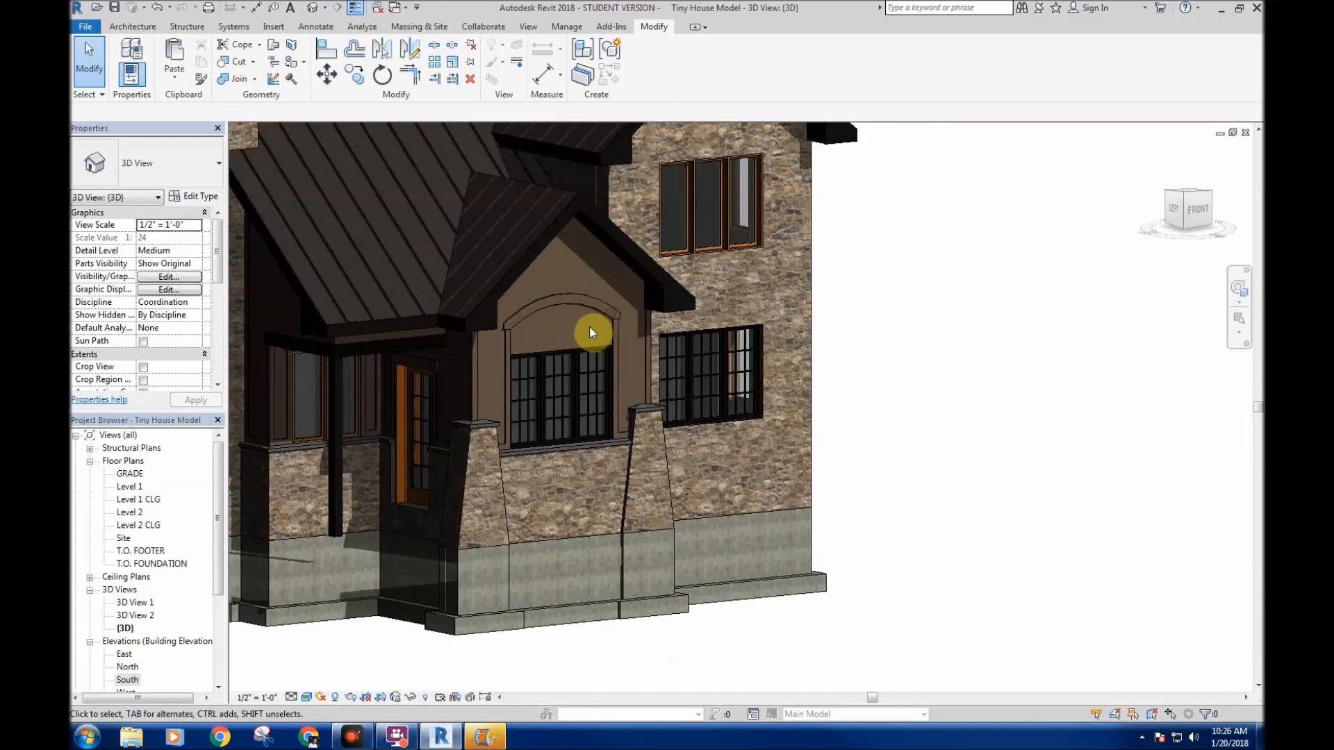
# - Open the South elevation and inspect the extent of the gable's stucco wall around the arched trim and windows
pyautogui.doubleClick(127, 680)
pyautogui.moveTo(523, 321); pyautogui.dragTo(659, 296, button='middle')
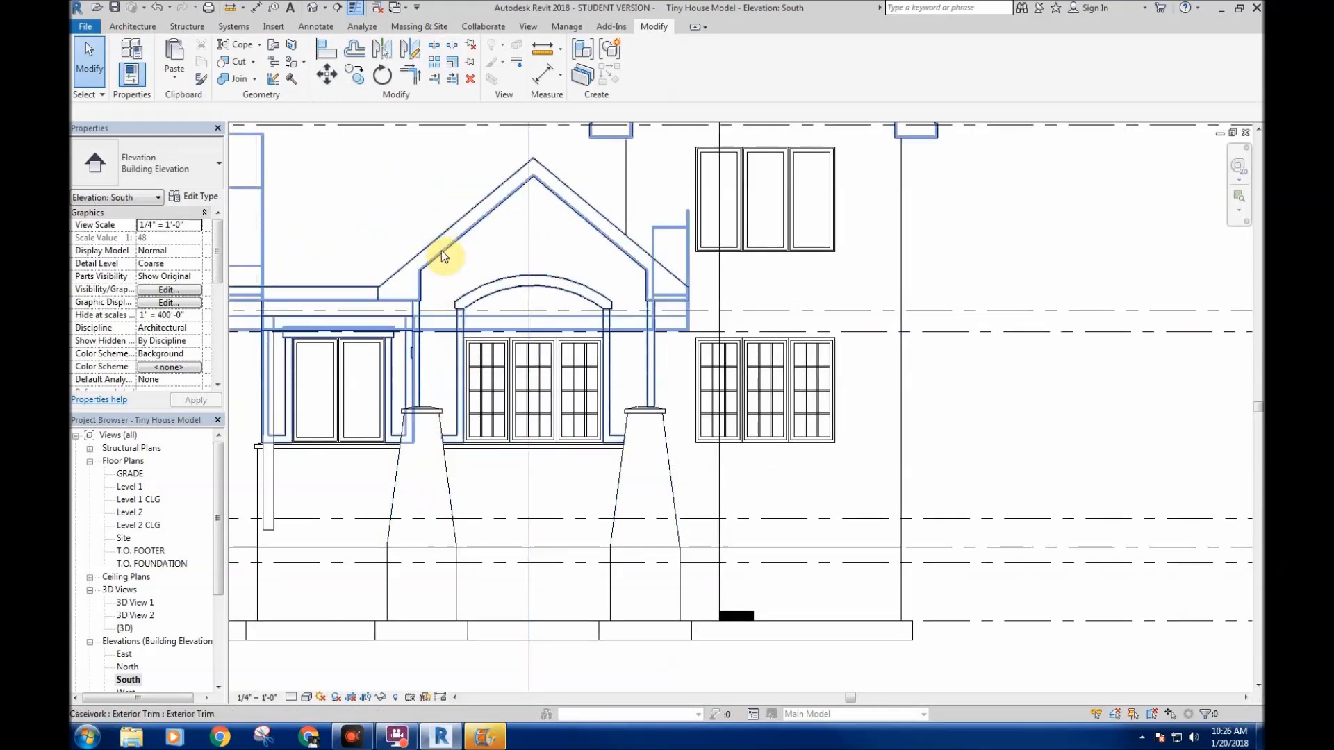
pyautogui.click(489, 337)
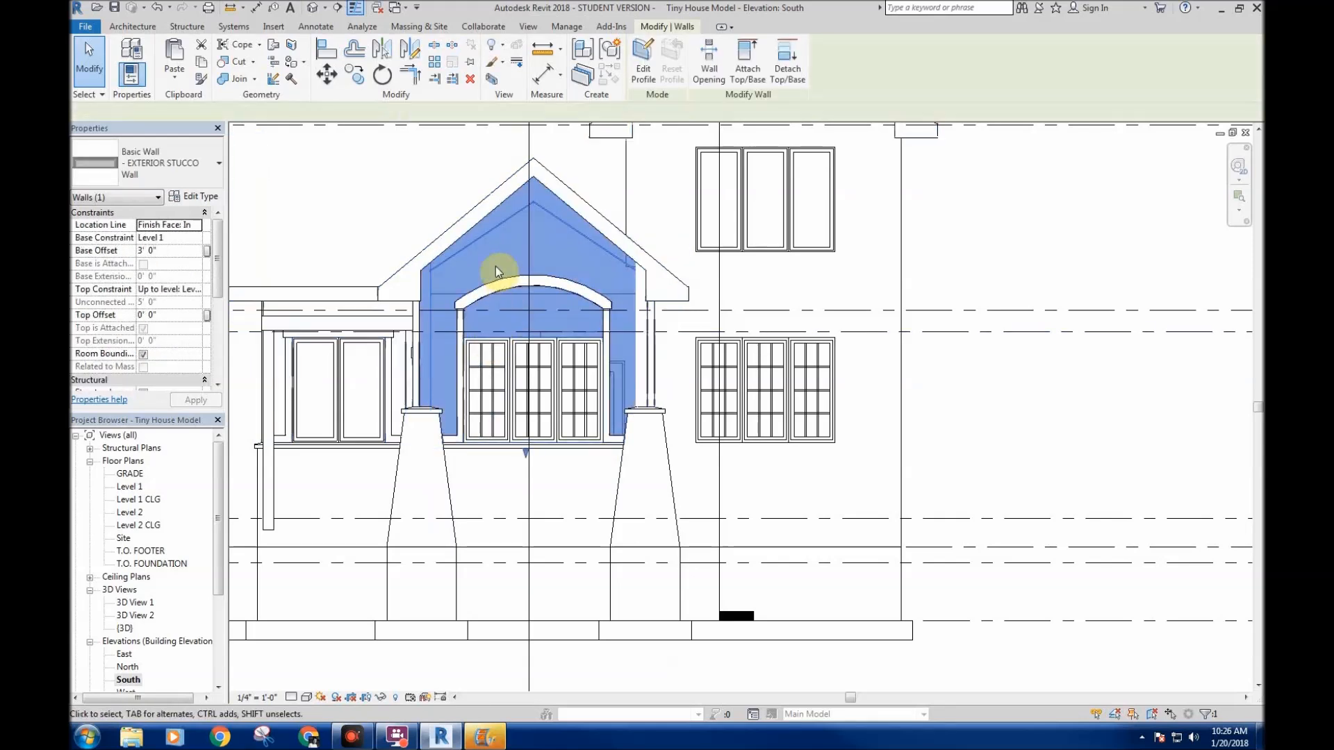
pyautogui.moveTo(501, 257); pyautogui.dragTo(487, 256, button='middle')
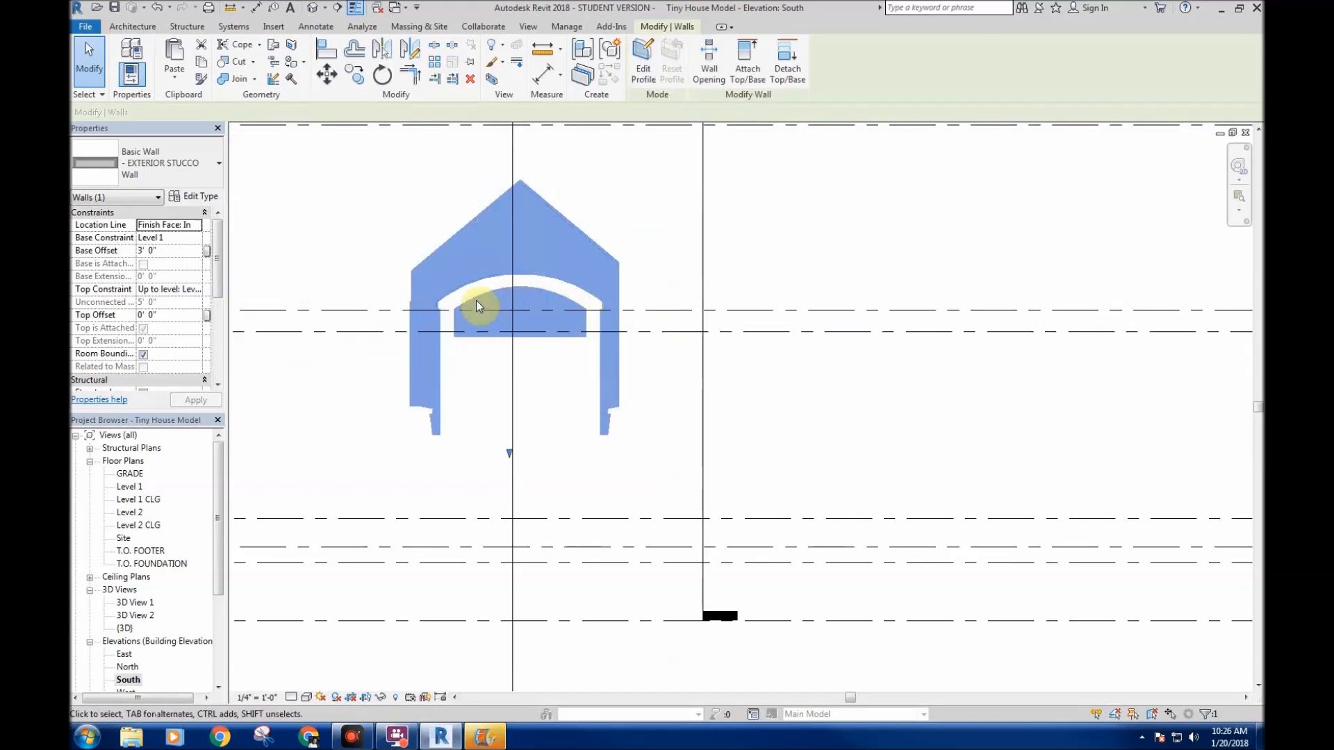
pyautogui.moveTo(508, 292); pyautogui.dragTo(525, 265, button='middle')
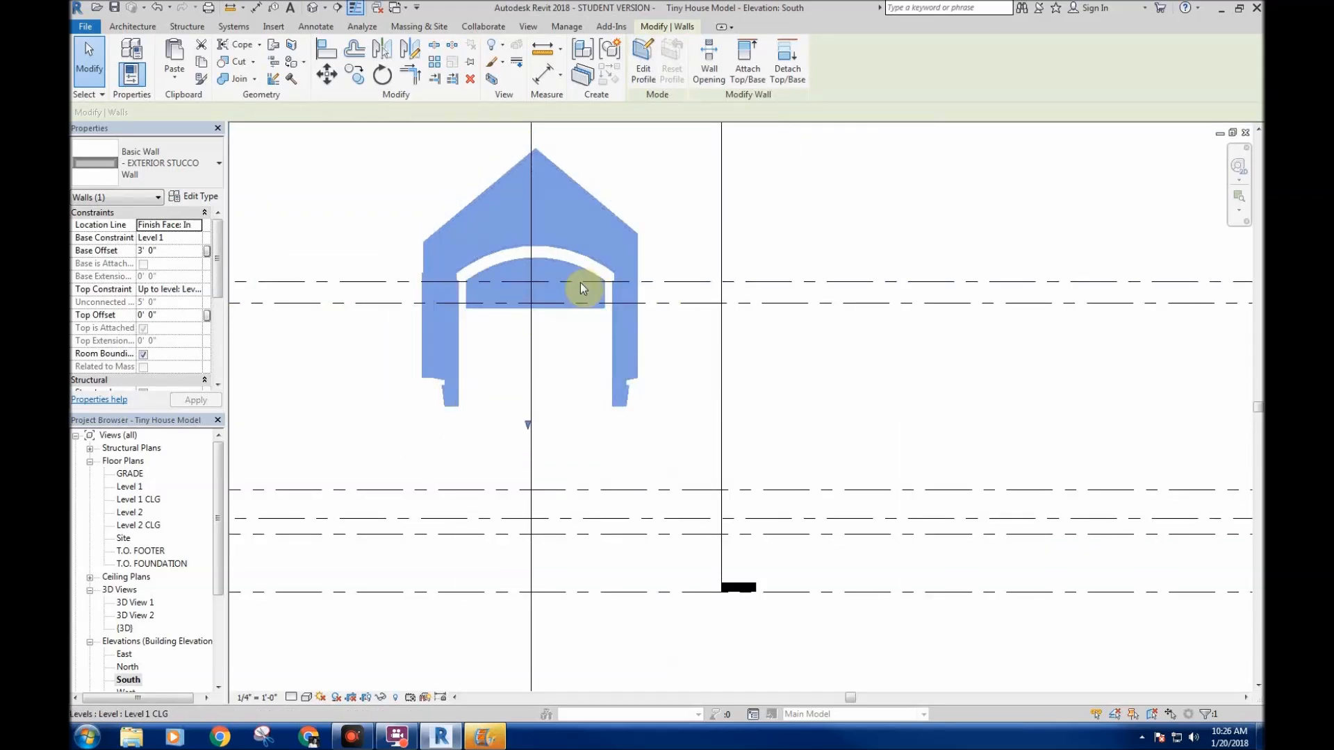
pyautogui.scroll(2, 514, 319)
pyautogui.click(451, 208)
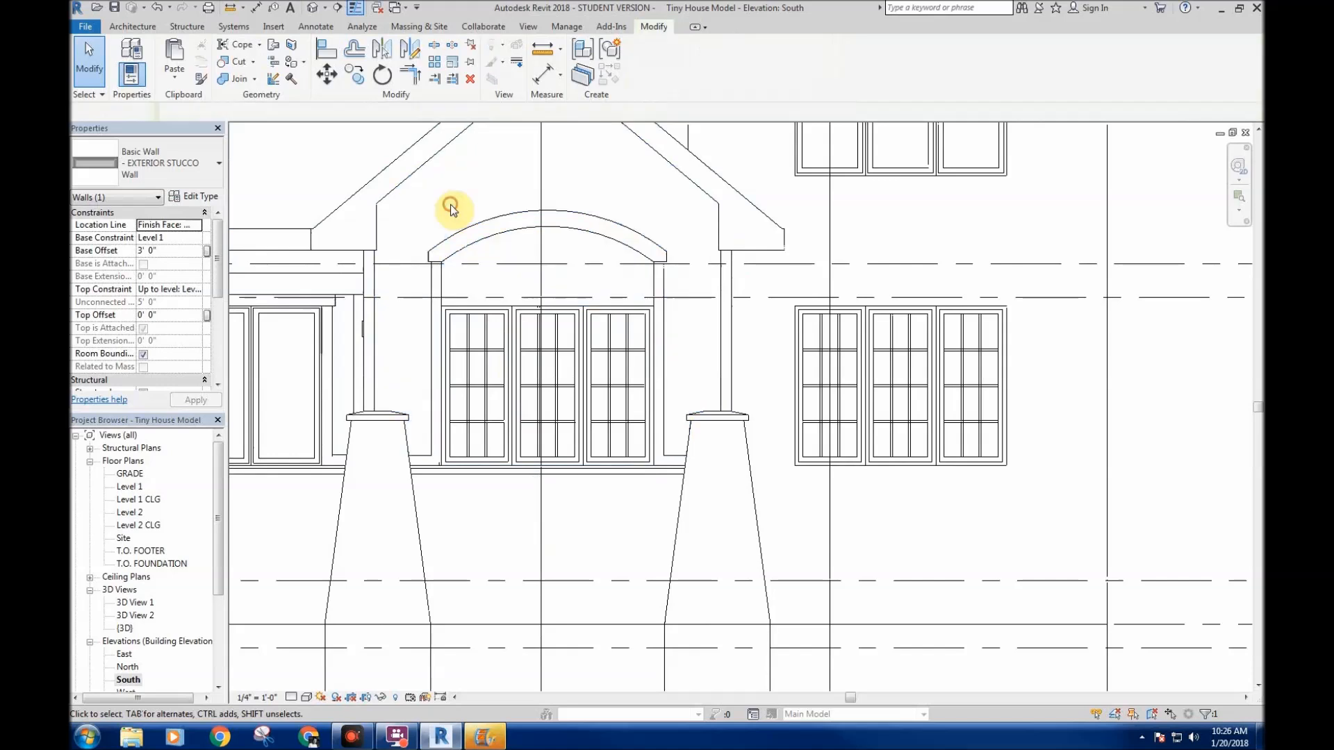
pyautogui.click(137, 26)
pyautogui.click(232, 82)
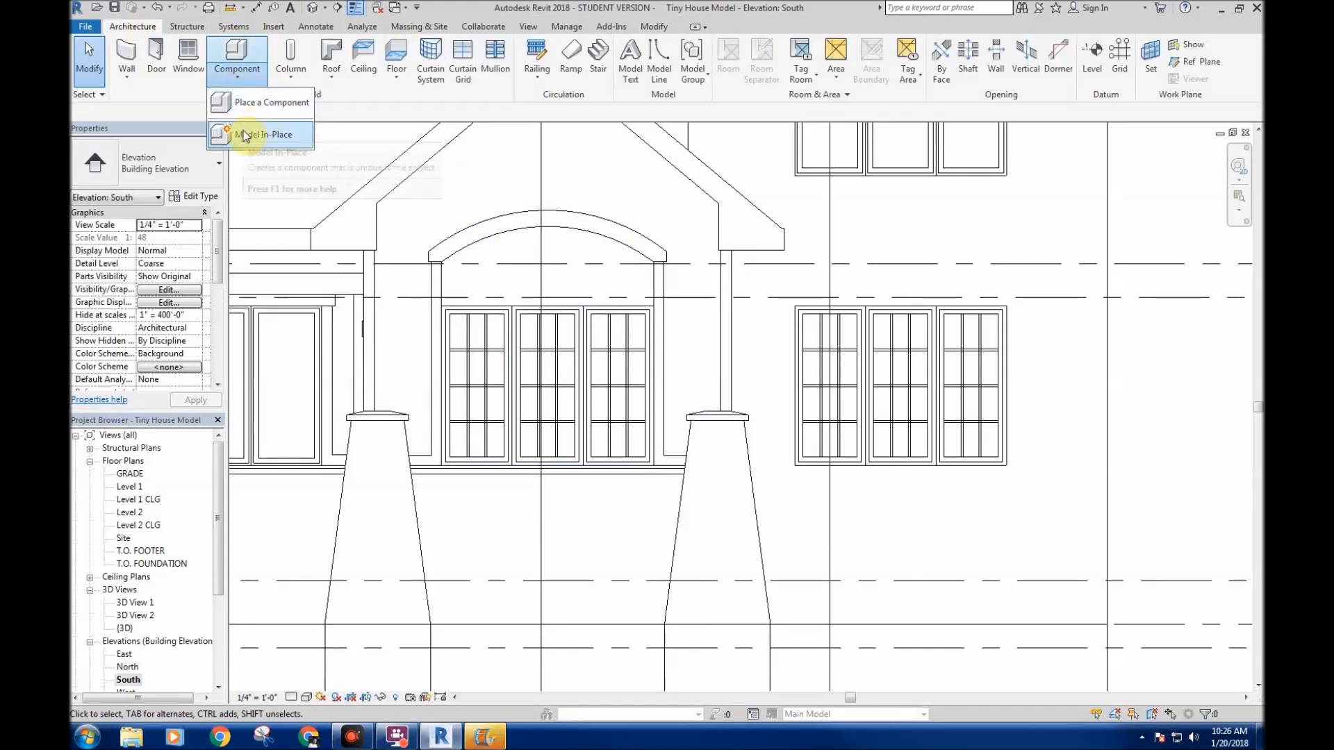
pyautogui.click(457, 186)
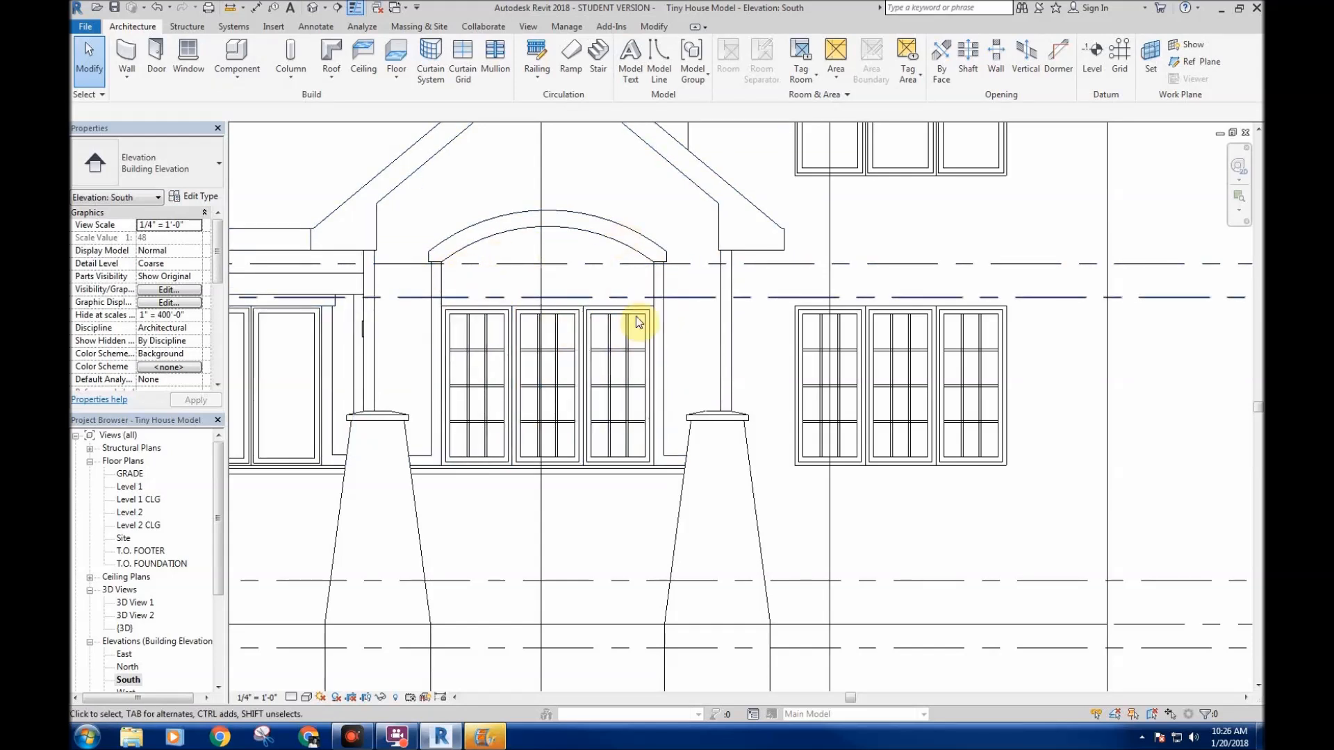
# - Study the front gable, arched trim and window groups in the South elevation, and return to the 3D view
pyautogui.moveTo(506, 263); pyautogui.dragTo(513, 264, button='middle')
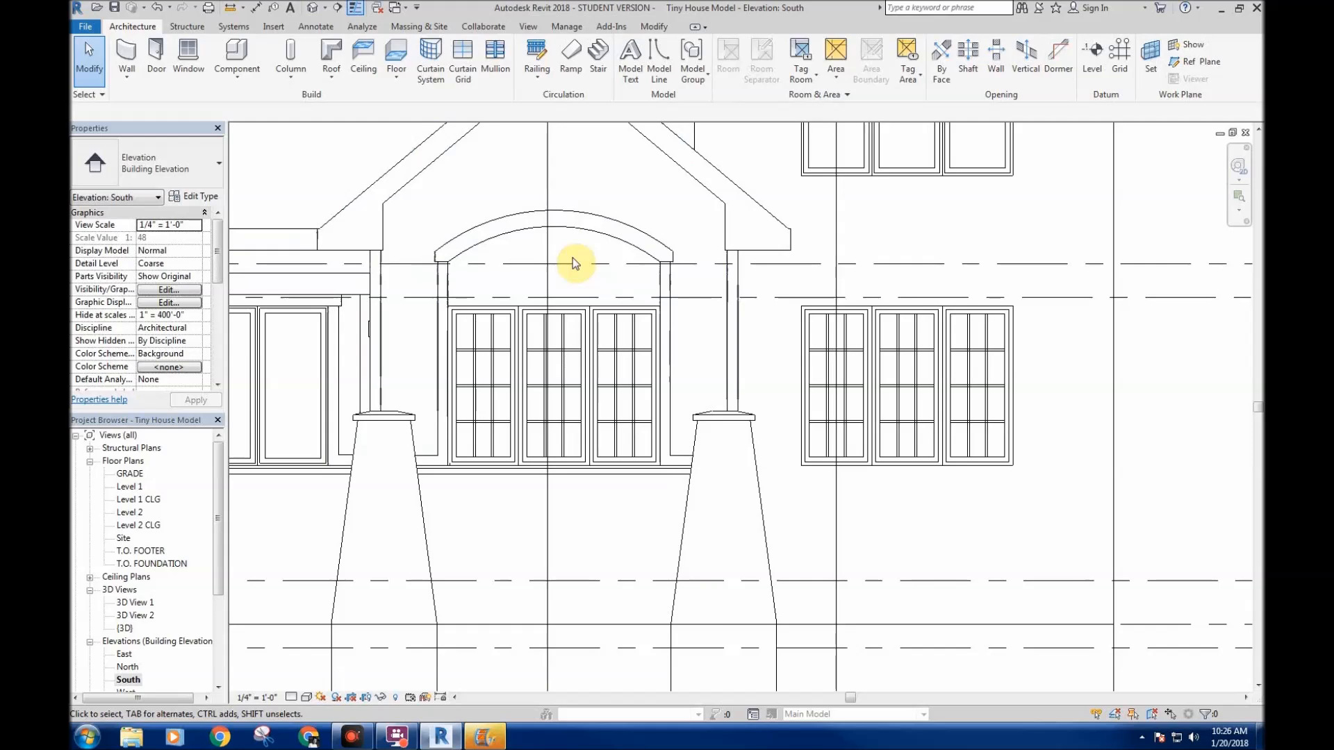
pyautogui.moveTo(489, 199); pyautogui.dragTo(536, 279, button='middle')
pyautogui.scroll(-1, 505, 233)
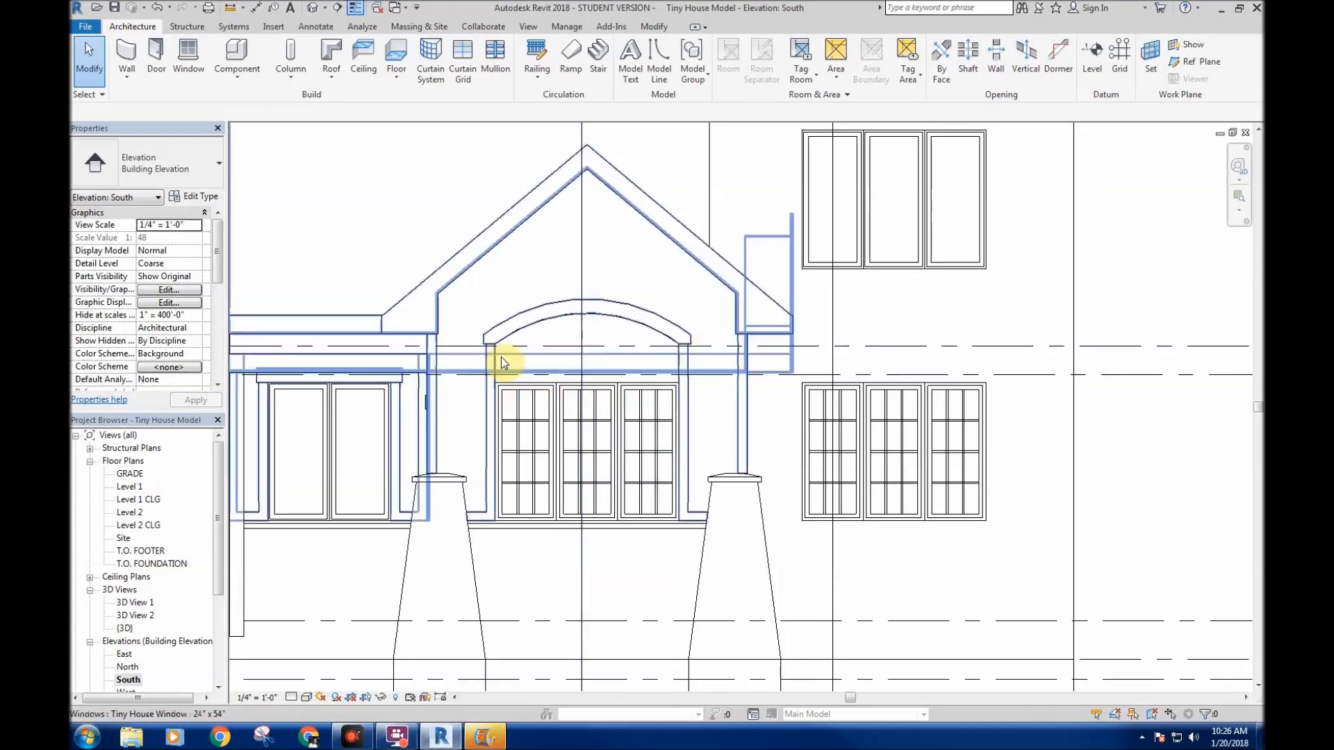
pyautogui.moveTo(543, 221); pyautogui.dragTo(524, 239, button='middle')
pyautogui.moveTo(611, 254); pyautogui.dragTo(578, 246, button='middle')
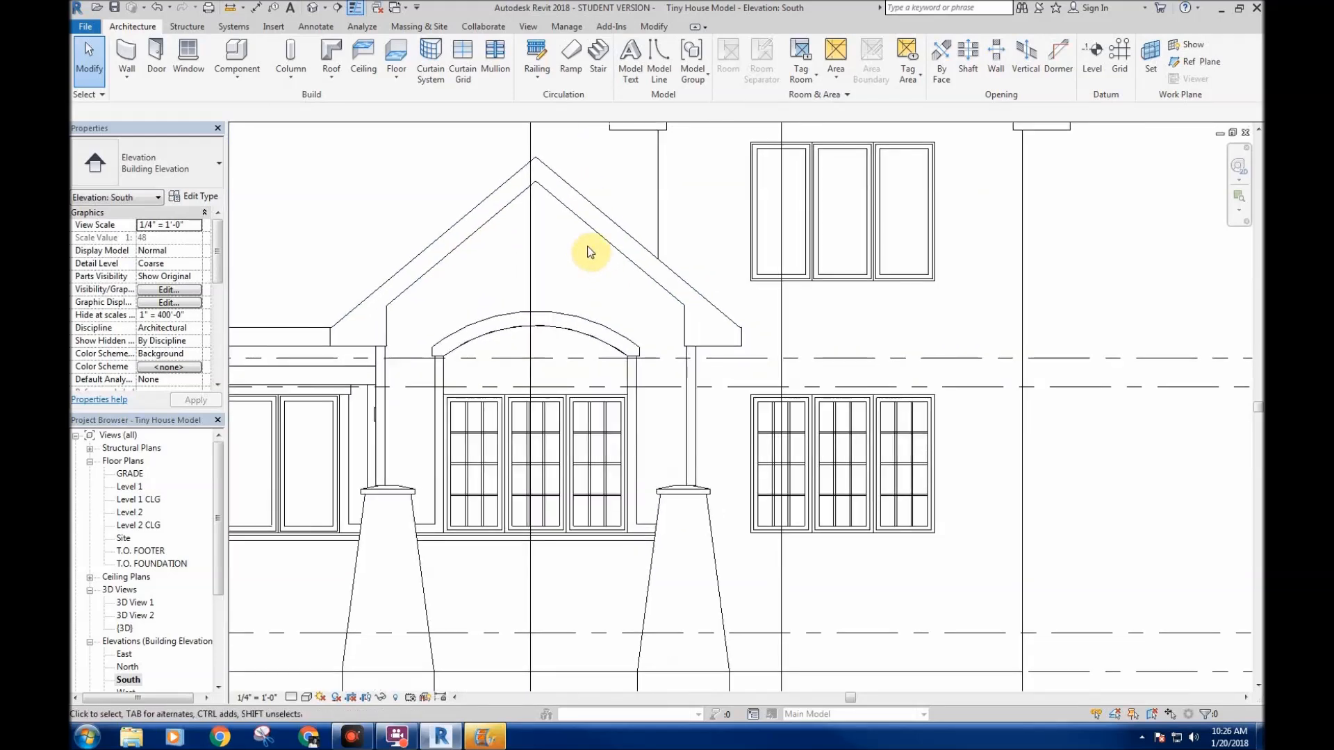
pyautogui.scroll(-3, 626, 271)
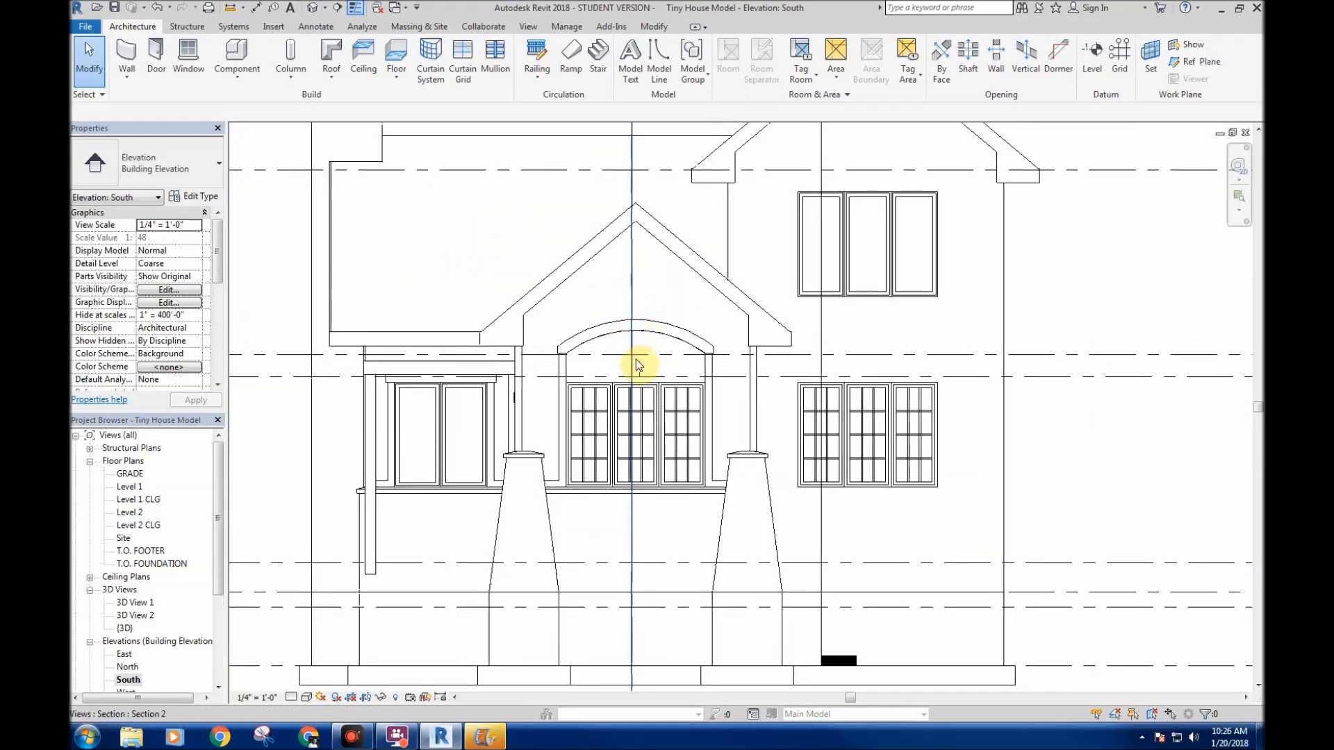
pyautogui.moveTo(856, 150); pyautogui.dragTo(814, 213, button='middle')
pyautogui.moveTo(508, 420); pyautogui.dragTo(617, 396, button='middle')
pyautogui.scroll(-1, 510, 303)
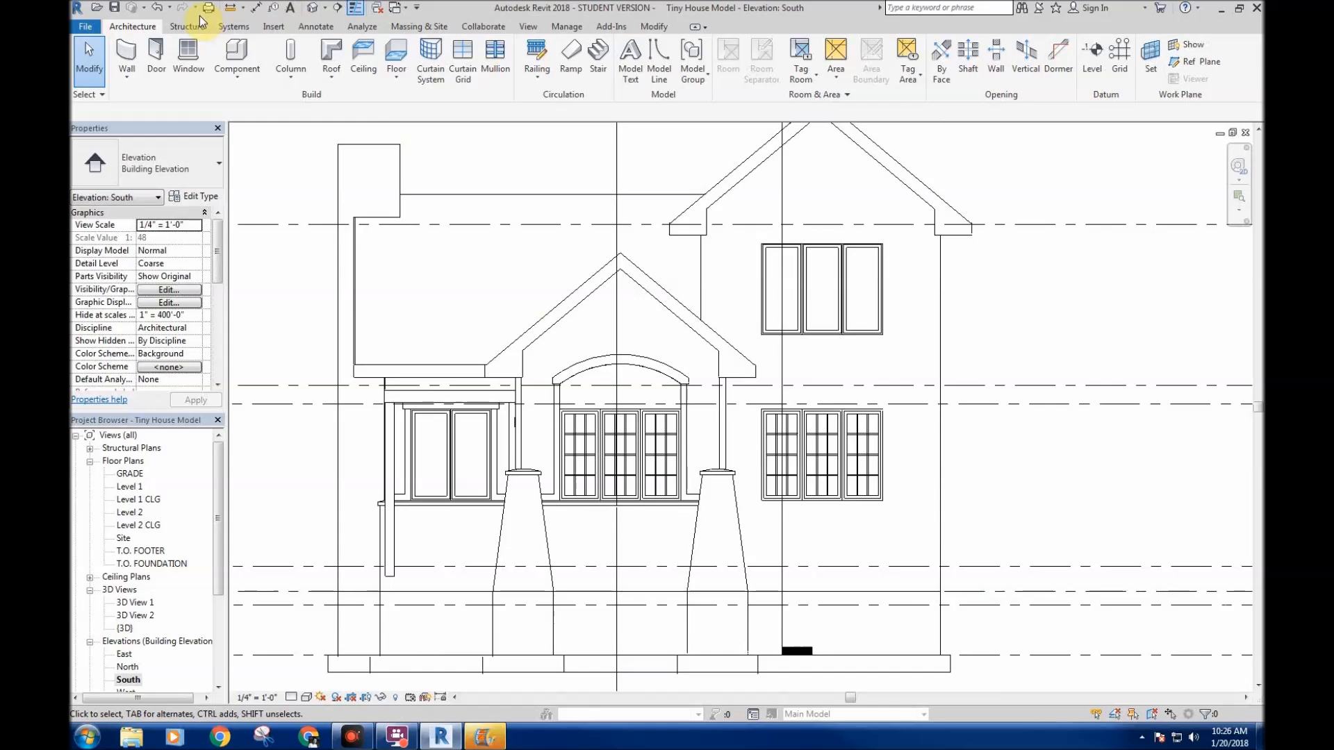
pyautogui.click(308, 9)
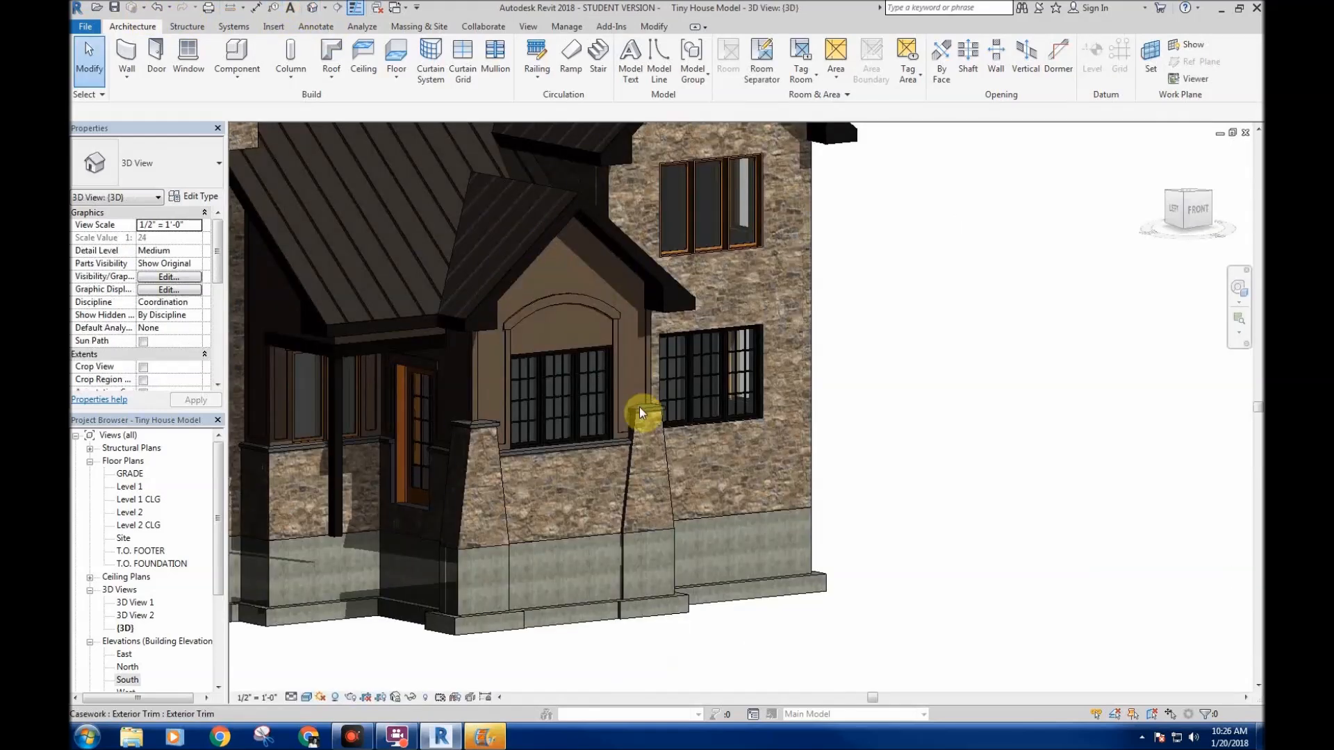
# - Examine the house's front in 3D, comparing the gable windows with the stone wall windows on both floors
pyautogui.scroll(-2, 810, 482)
pyautogui.moveTo(810, 482); pyautogui.dragTo(991, 403, button='middle')
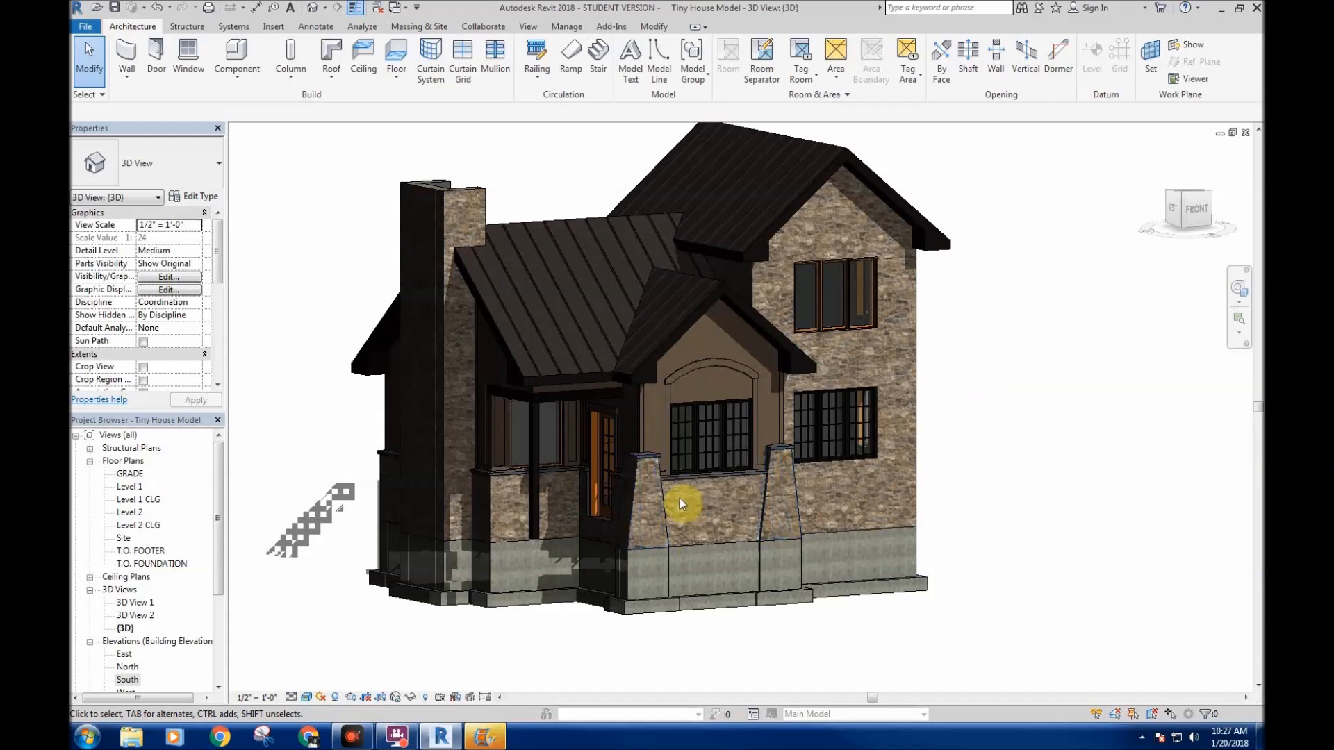
pyautogui.moveTo(511, 607); pyautogui.dragTo(551, 595, button='middle')
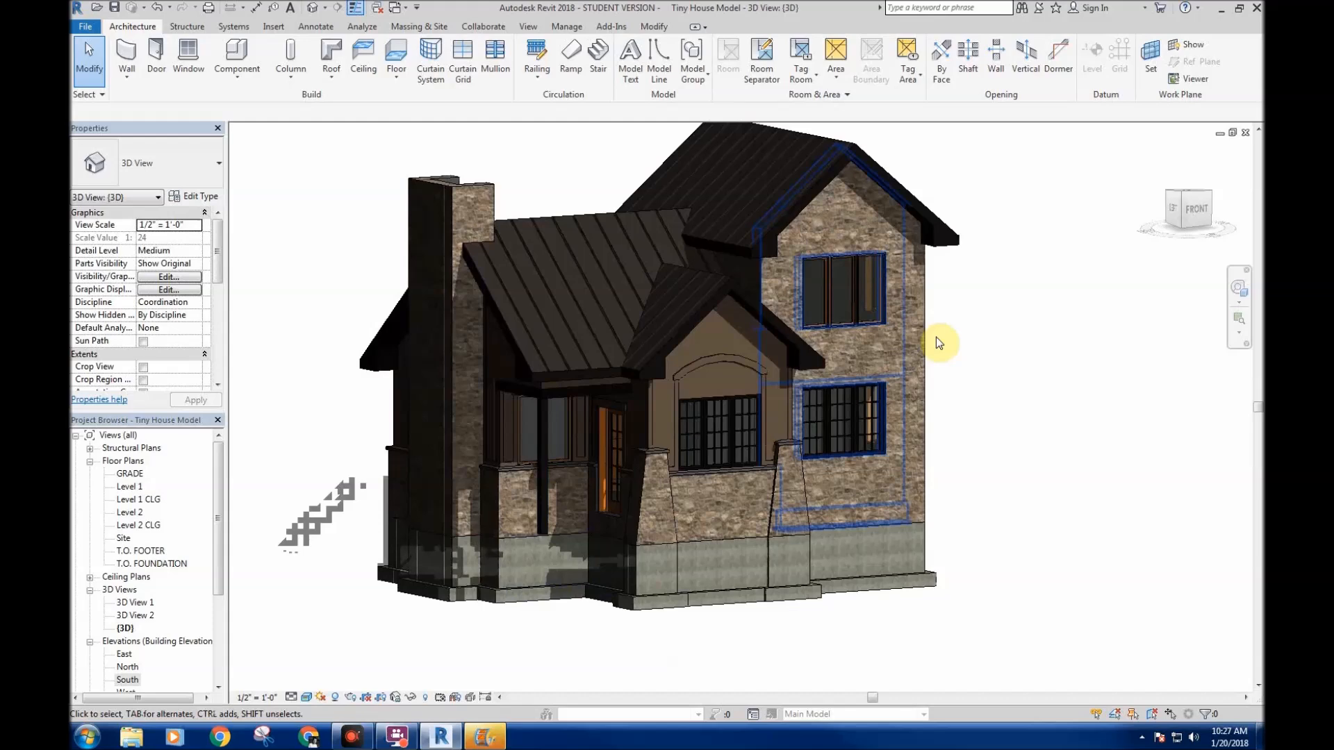
pyautogui.moveTo(983, 380); pyautogui.dragTo(960, 391, button='middle')
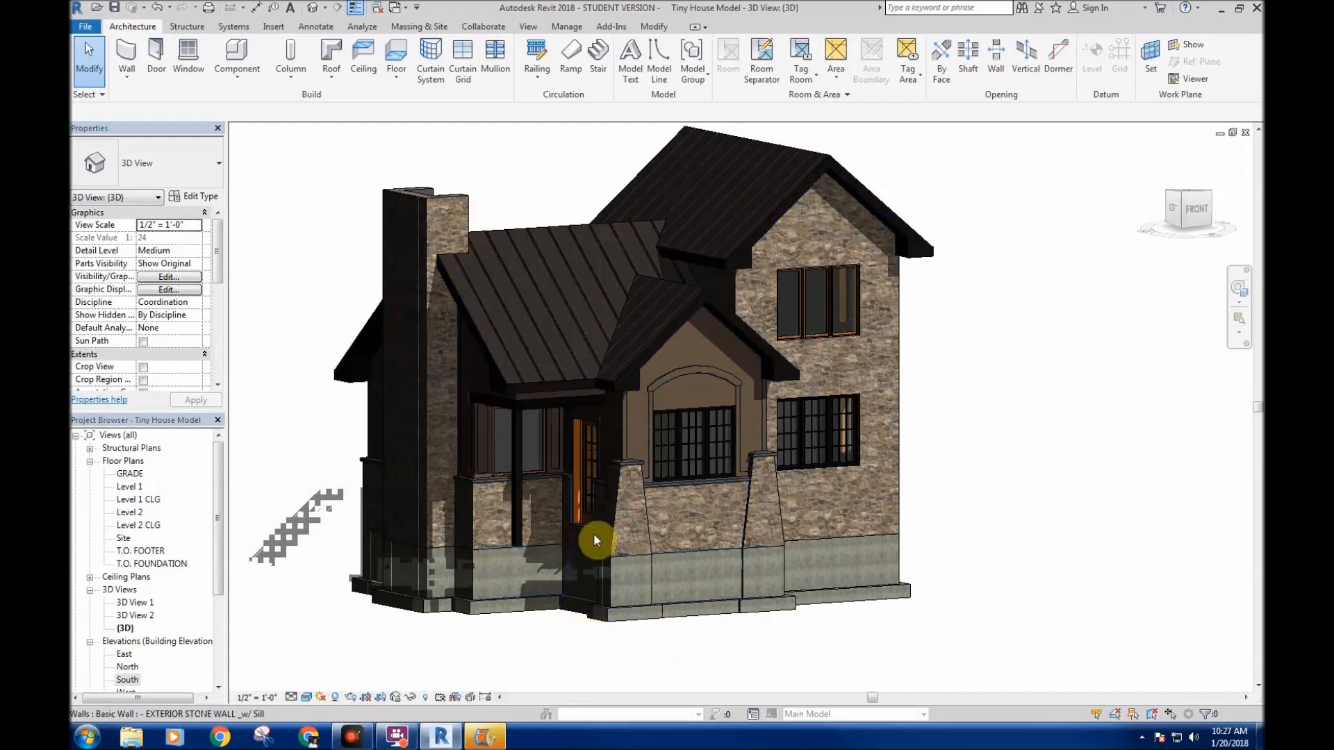
pyautogui.moveTo(759, 647); pyautogui.dragTo(713, 650, button='middle')
pyautogui.moveTo(992, 440); pyautogui.dragTo(1068, 497, button='middle')
pyautogui.scroll(1, 1013, 451)
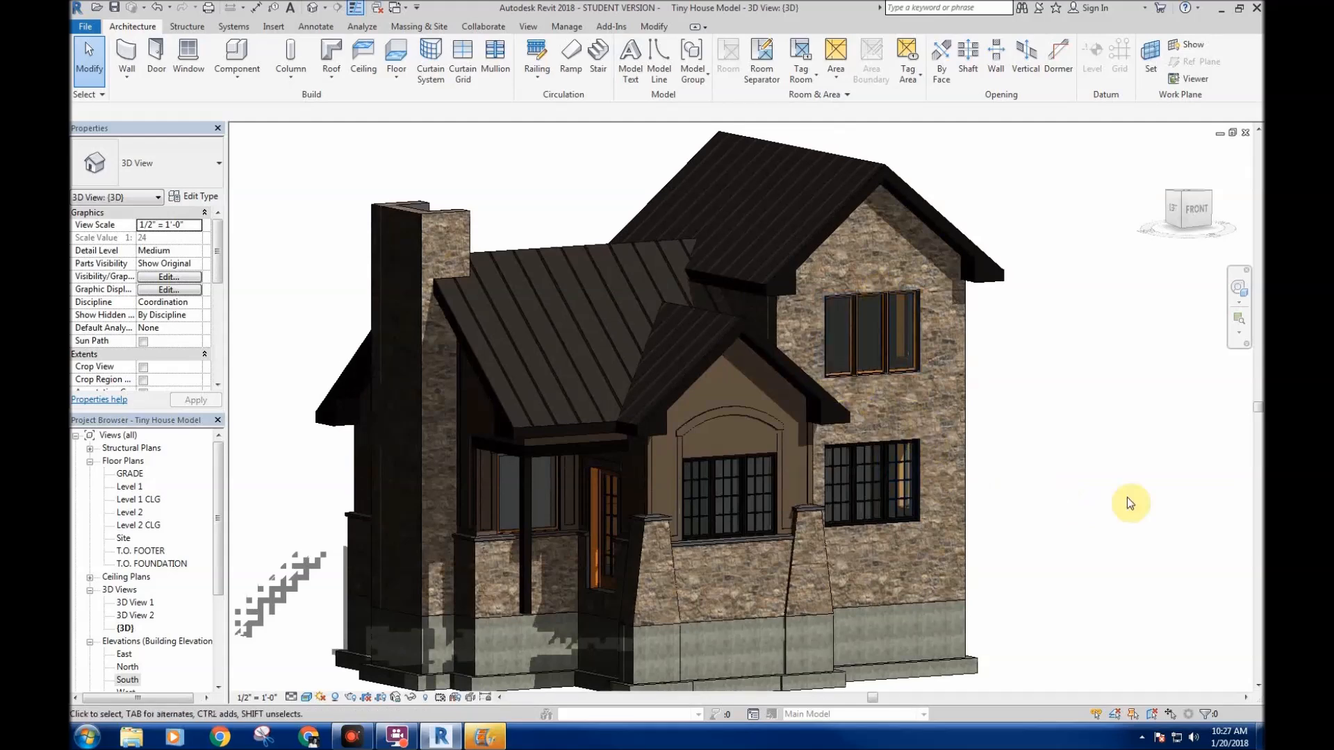
pyautogui.moveTo(1123, 524); pyautogui.dragTo(1126, 489, button='middle')
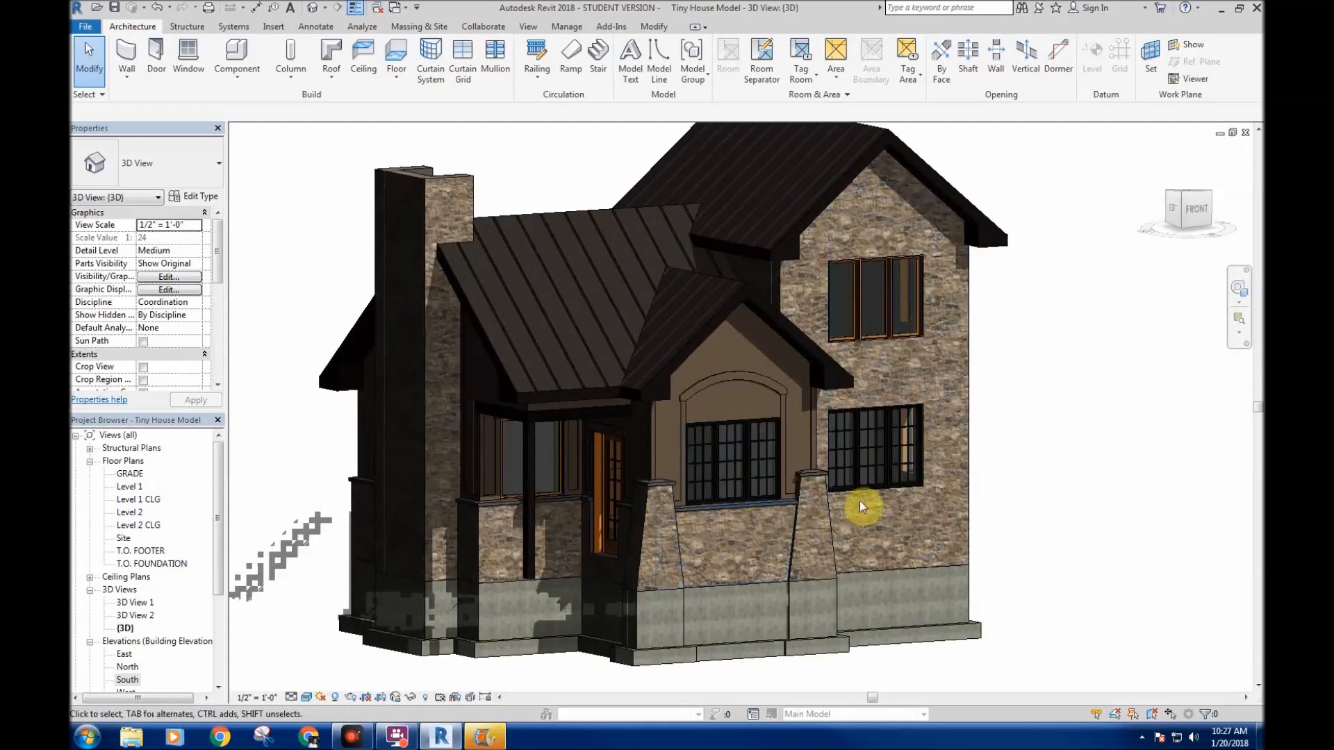
pyautogui.moveTo(1078, 415); pyautogui.dragTo(1070, 410, button='middle')
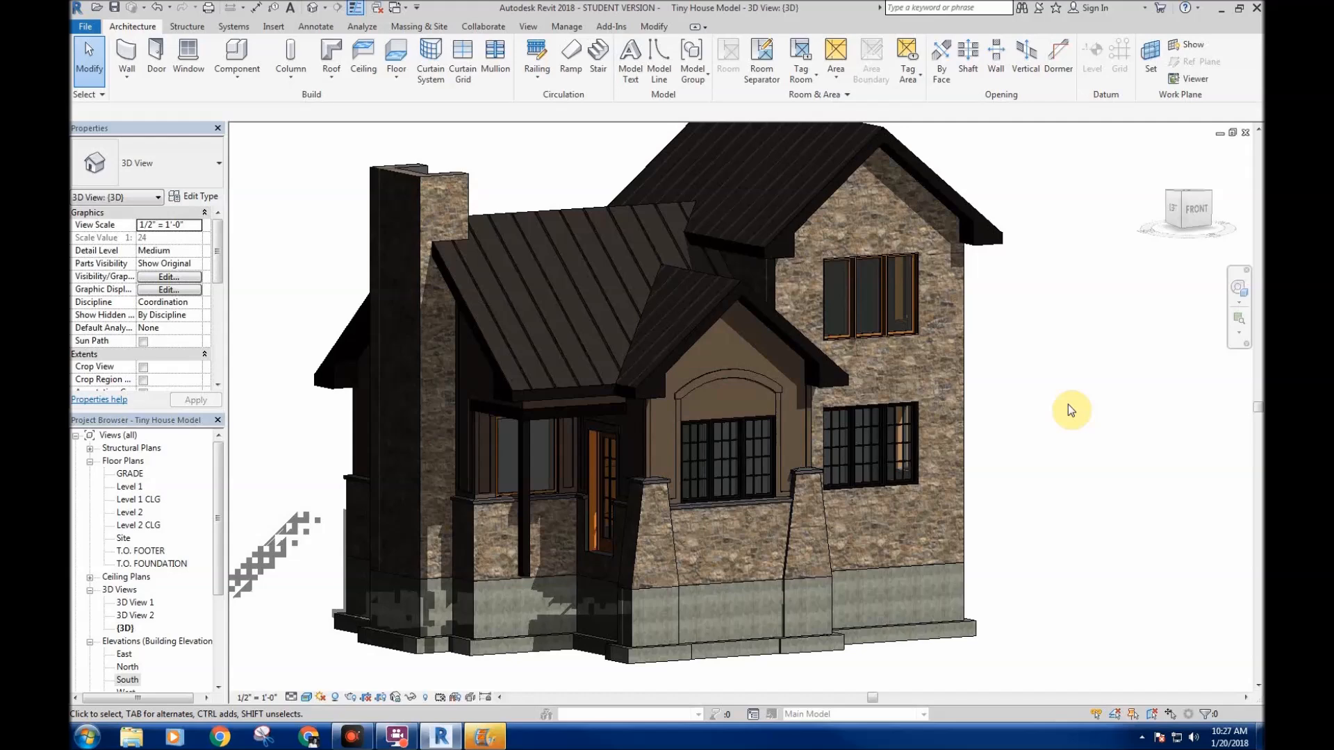
pyautogui.scroll(-1, 1015, 374)
pyautogui.moveTo(1015, 374)
pyautogui.mouseDown(button='middle')
pyautogui.moveTo(1042, 396)
pyautogui.moveTo(1030, 386)
pyautogui.mouseUp(button='middle')
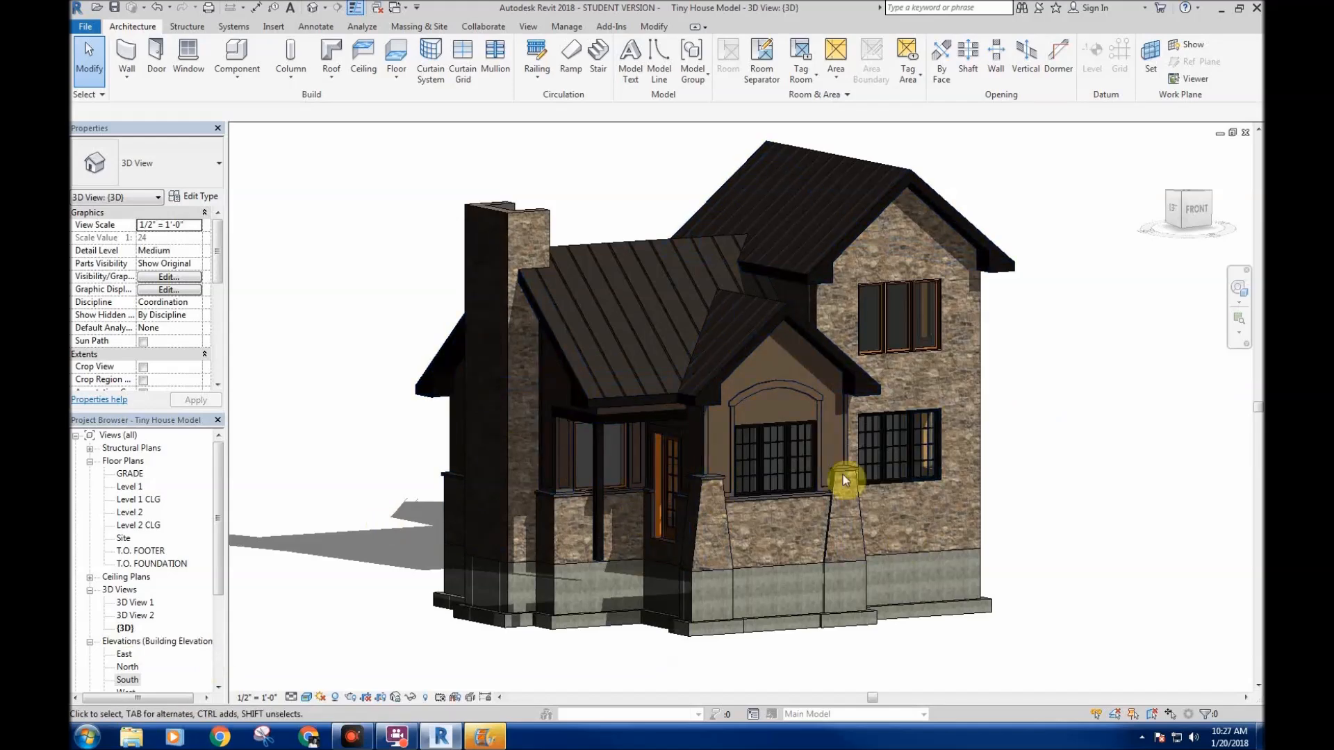
pyautogui.moveTo(1026, 409); pyautogui.dragTo(1019, 406, button='middle')
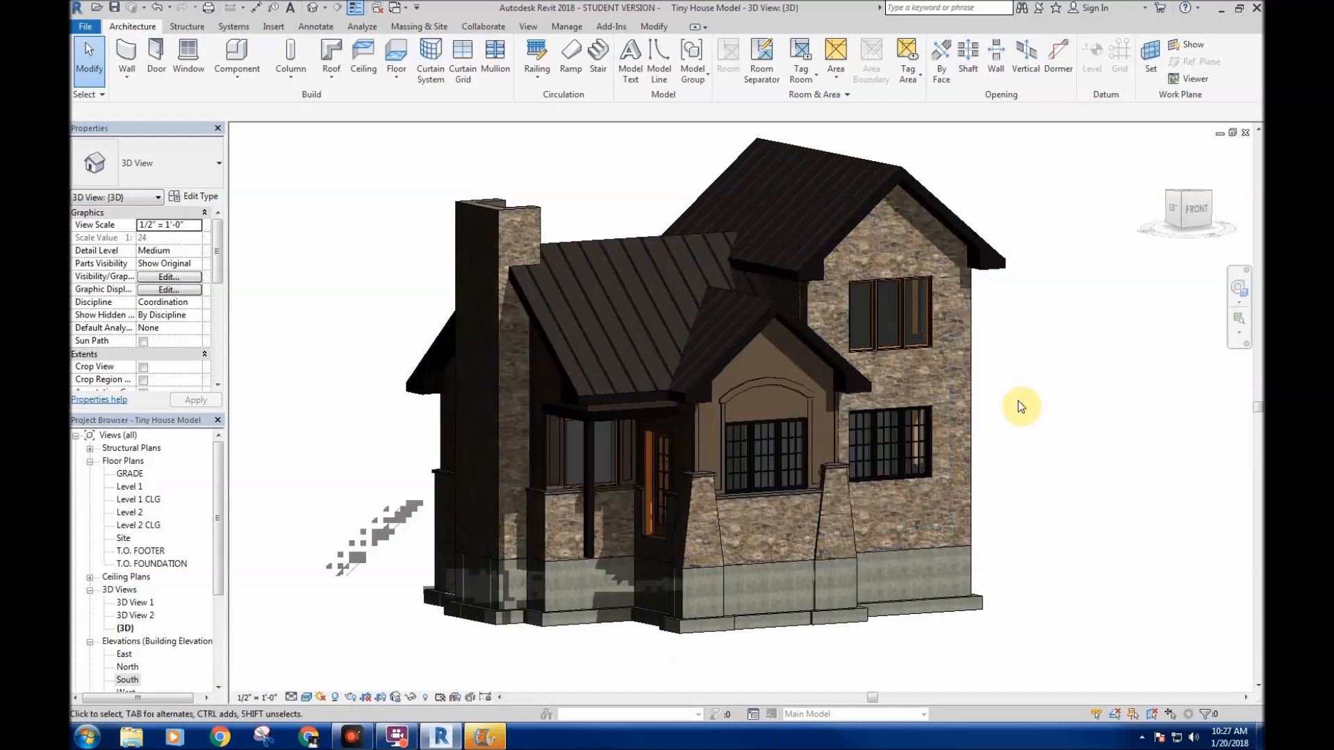
pyautogui.moveTo(1054, 399); pyautogui.dragTo(1064, 392, button='middle')
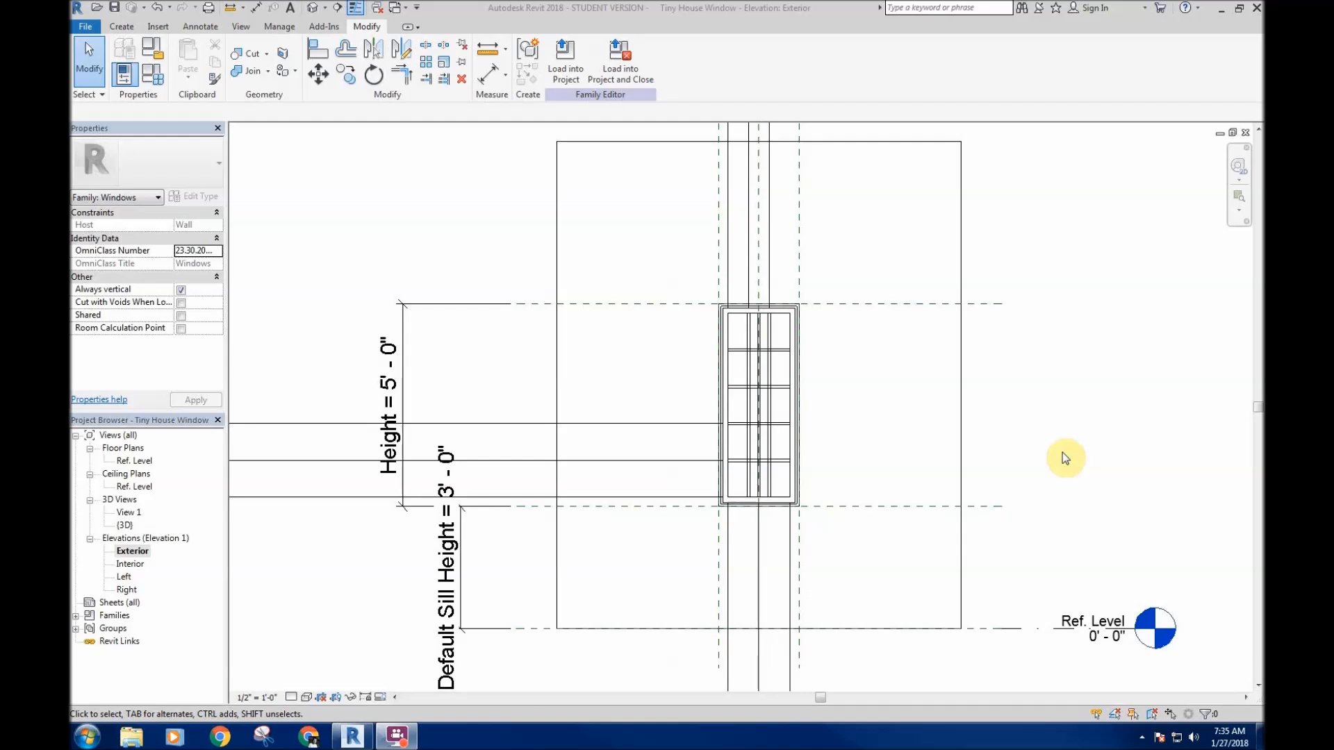
# - Examine the overlapping single and arrayed vertical muntins in the Exterior elevation of the Tiny House Window family
pyautogui.click(780, 337)
pyautogui.click(863, 402)
pyautogui.scroll(-3, 805, 439)
pyautogui.moveTo(812, 437); pyautogui.dragTo(828, 364, button='middle')
pyautogui.moveTo(787, 422); pyautogui.dragTo(799, 432, button='middle')
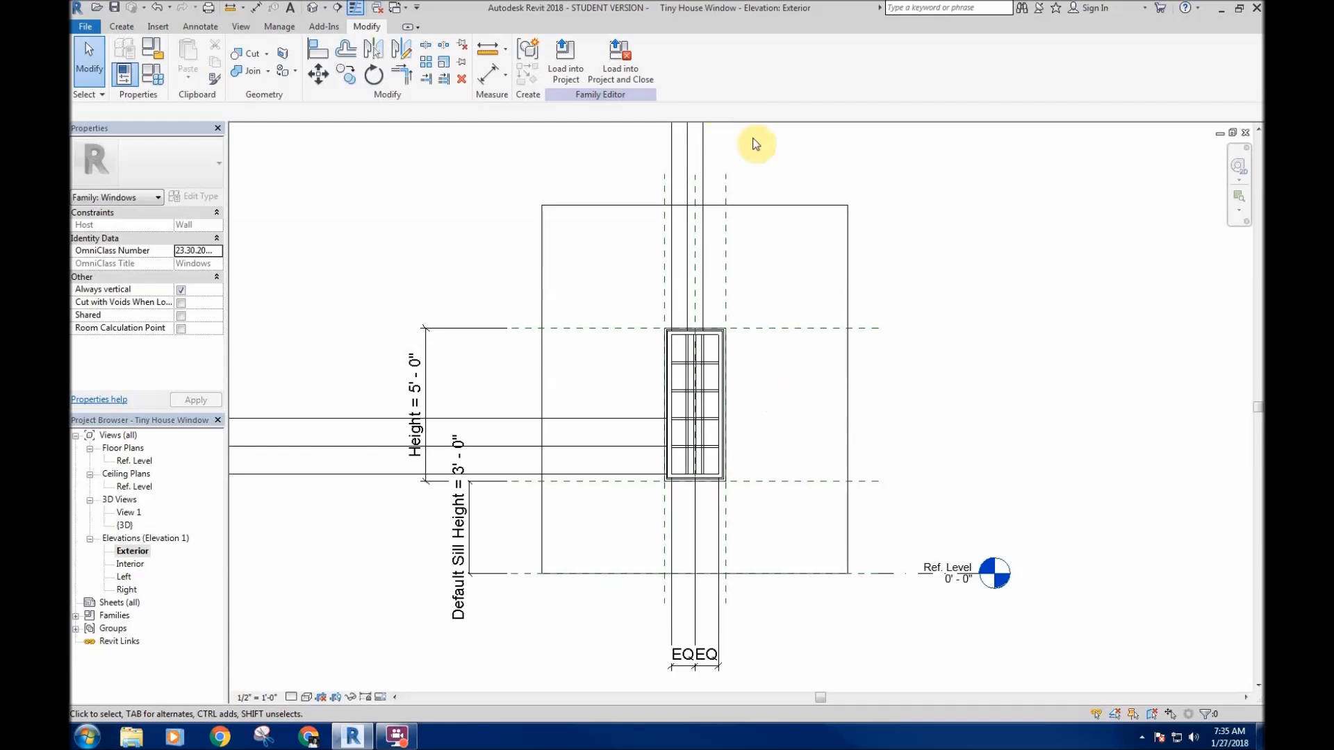
pyautogui.scroll(5, 694, 382)
pyautogui.scroll(-3, 713, 265)
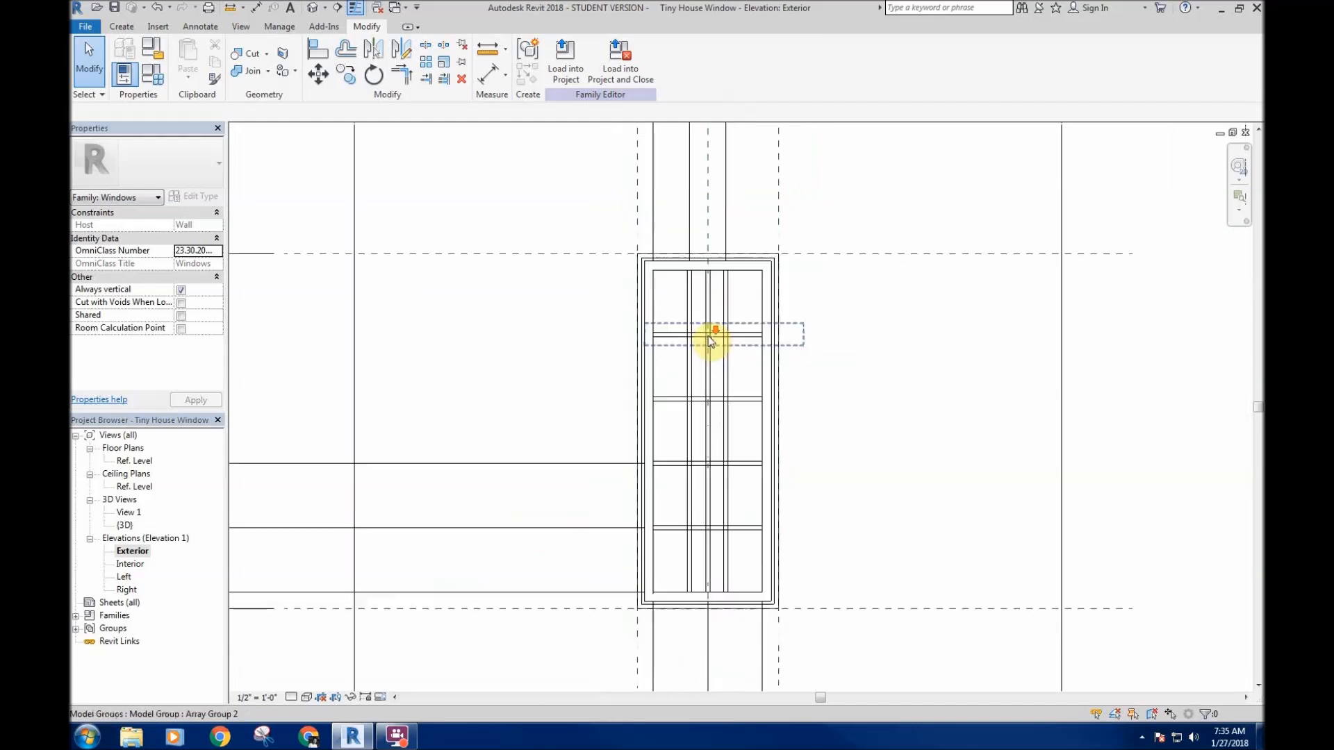
pyautogui.moveTo(700, 306); pyautogui.dragTo(677, 296, button='middle')
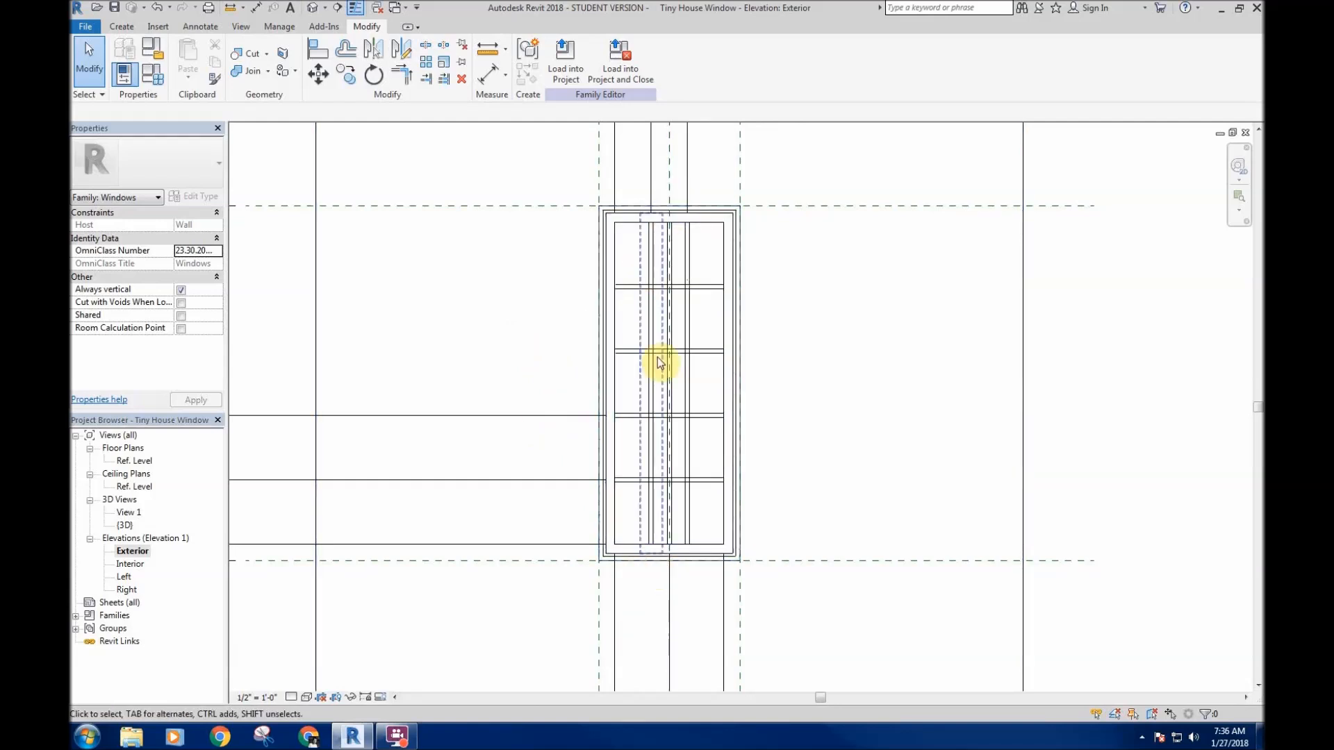
pyautogui.moveTo(708, 592); pyautogui.dragTo(680, 601, button='middle')
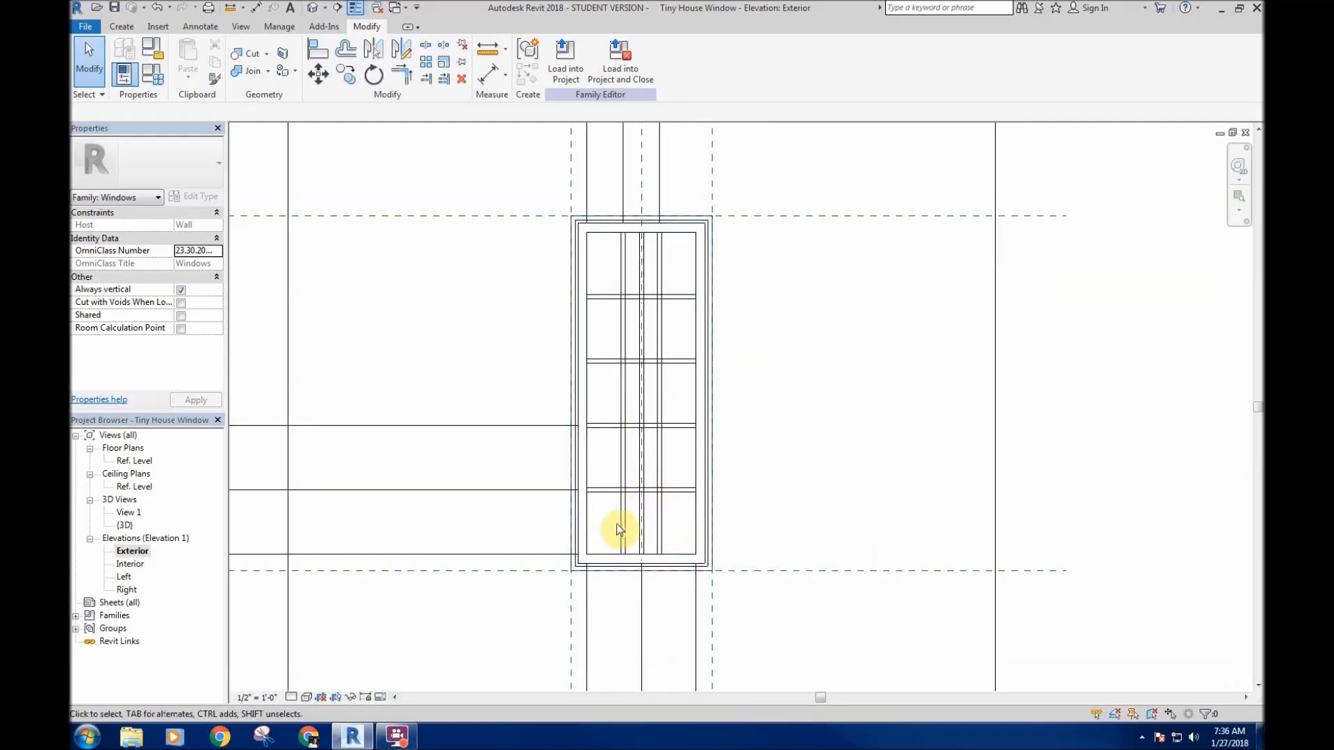
pyautogui.scroll(-5, 440, 368)
pyautogui.scroll(3, 487, 445)
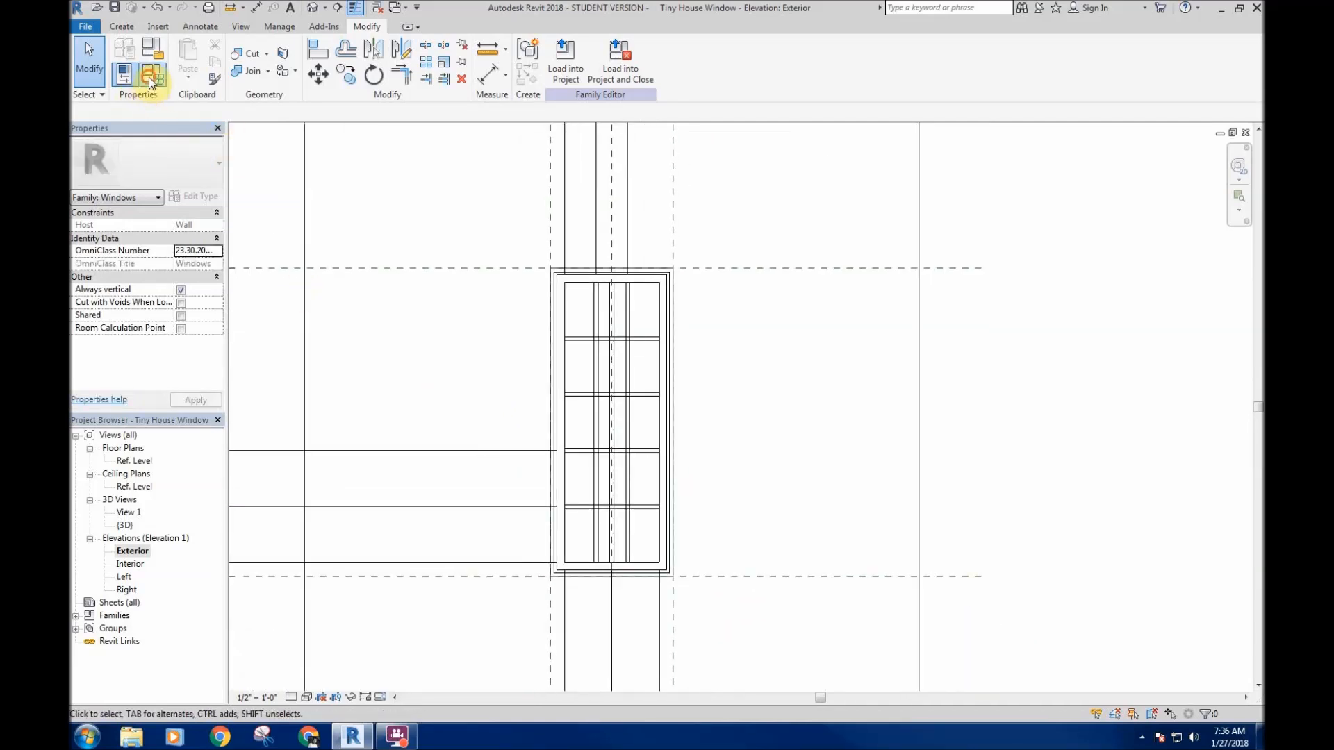
# - Review the muntin number and visibility parameters with their formulas in Family Types, and close it without changes
pyautogui.click(151, 82)
pyautogui.moveTo(1097, 200); pyautogui.dragTo(1111, 288)
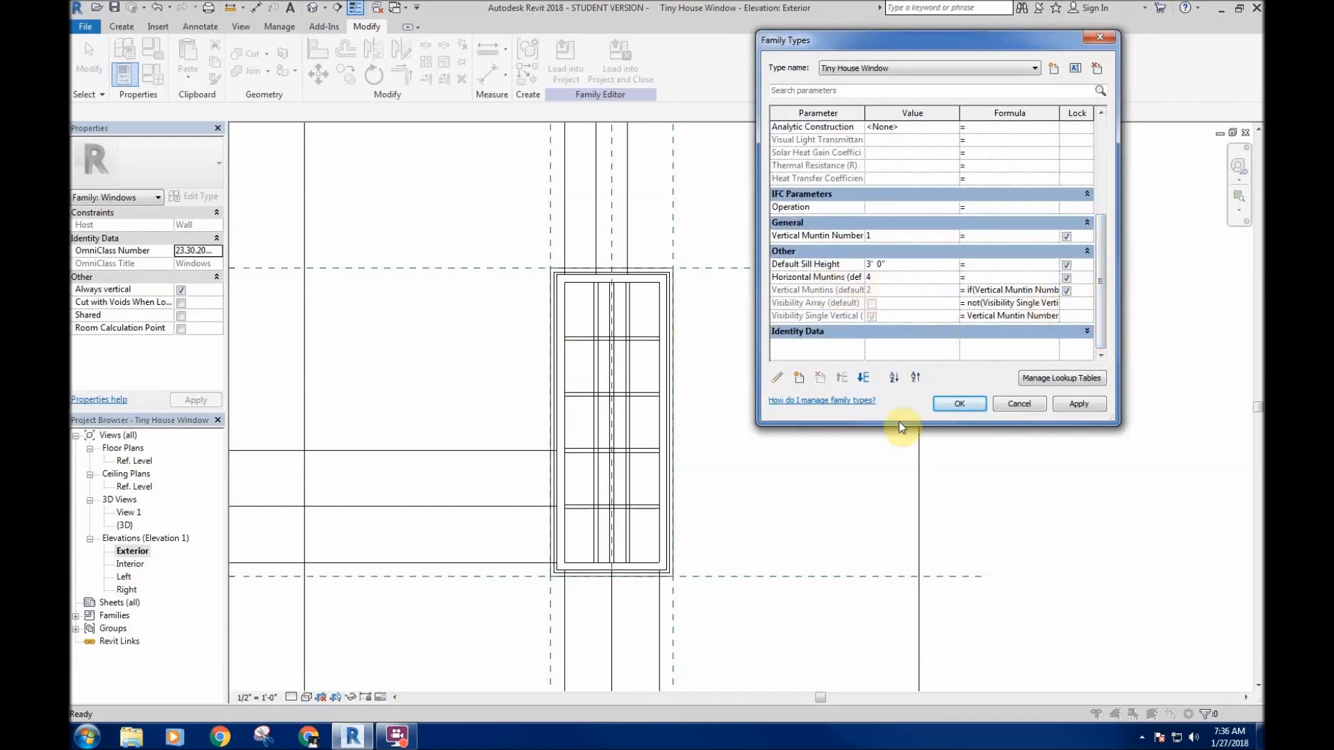
pyautogui.click(1019, 403)
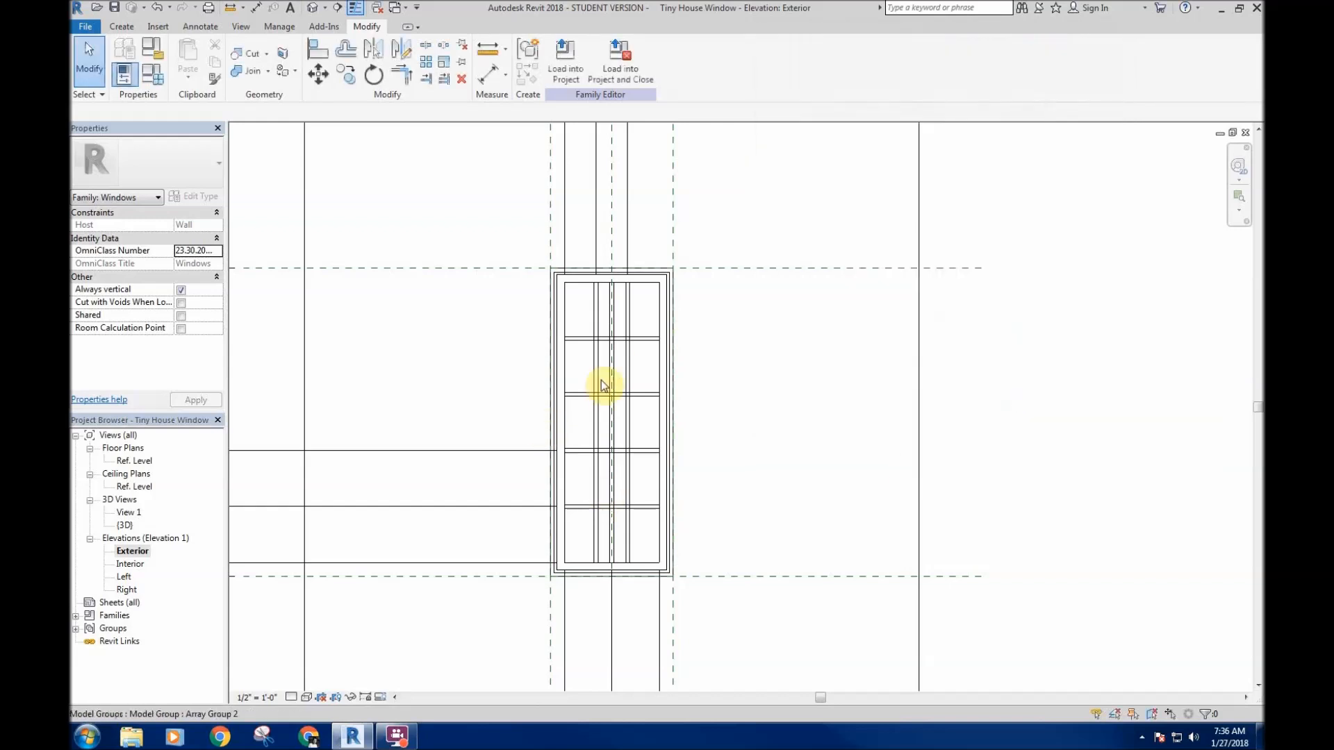
pyautogui.moveTo(823, 350); pyautogui.dragTo(860, 349, button='middle')
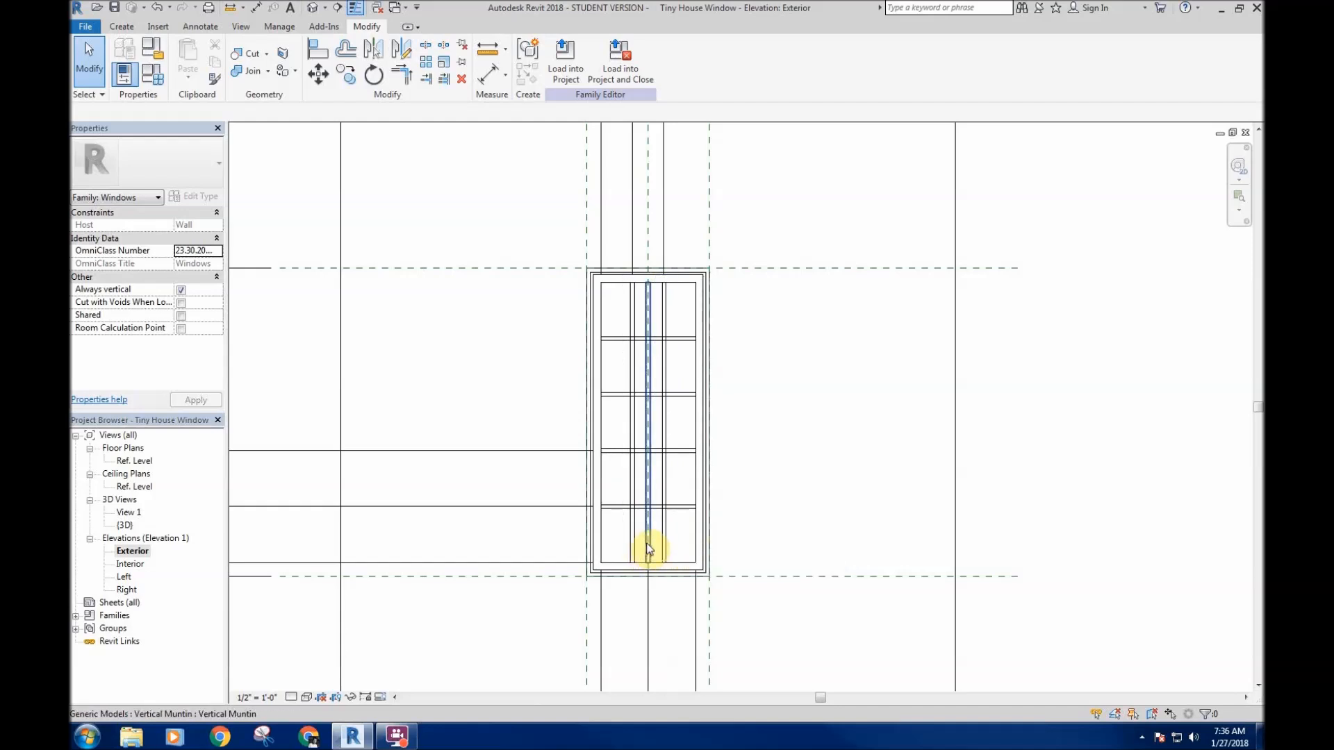
# - Select an arrayed vertical muntin group and the single centre muntin in turn to compare their properties
pyautogui.click(634, 483)
pyautogui.scroll(5, 622, 465)
pyautogui.scroll(-5, 621, 456)
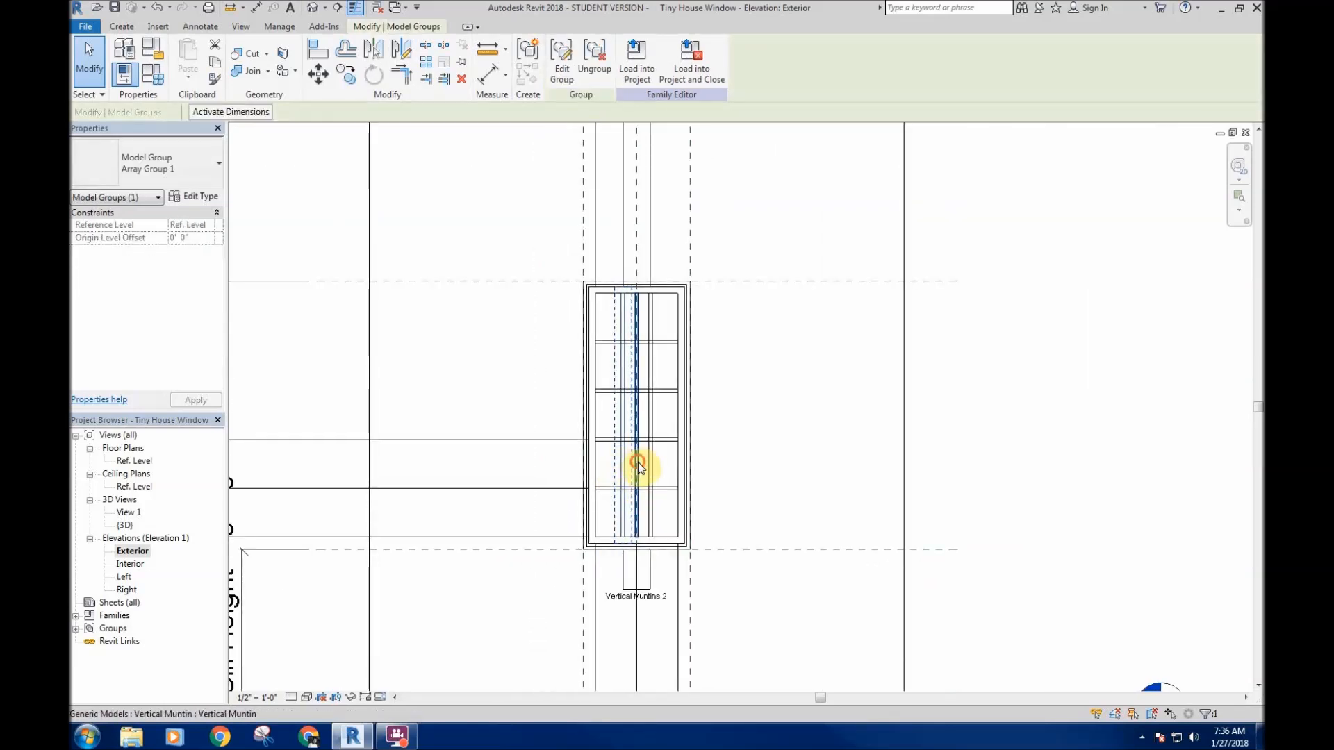
pyautogui.click(637, 466)
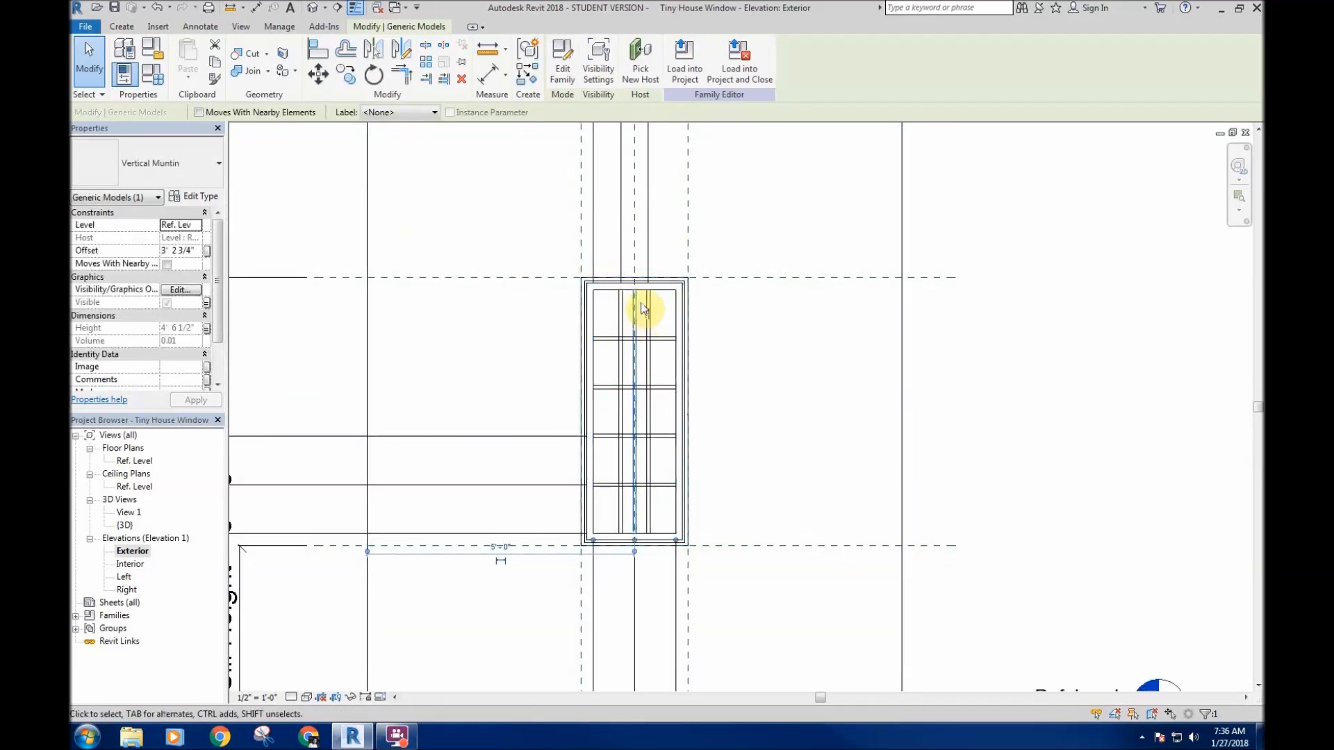
pyautogui.scroll(2, 644, 341)
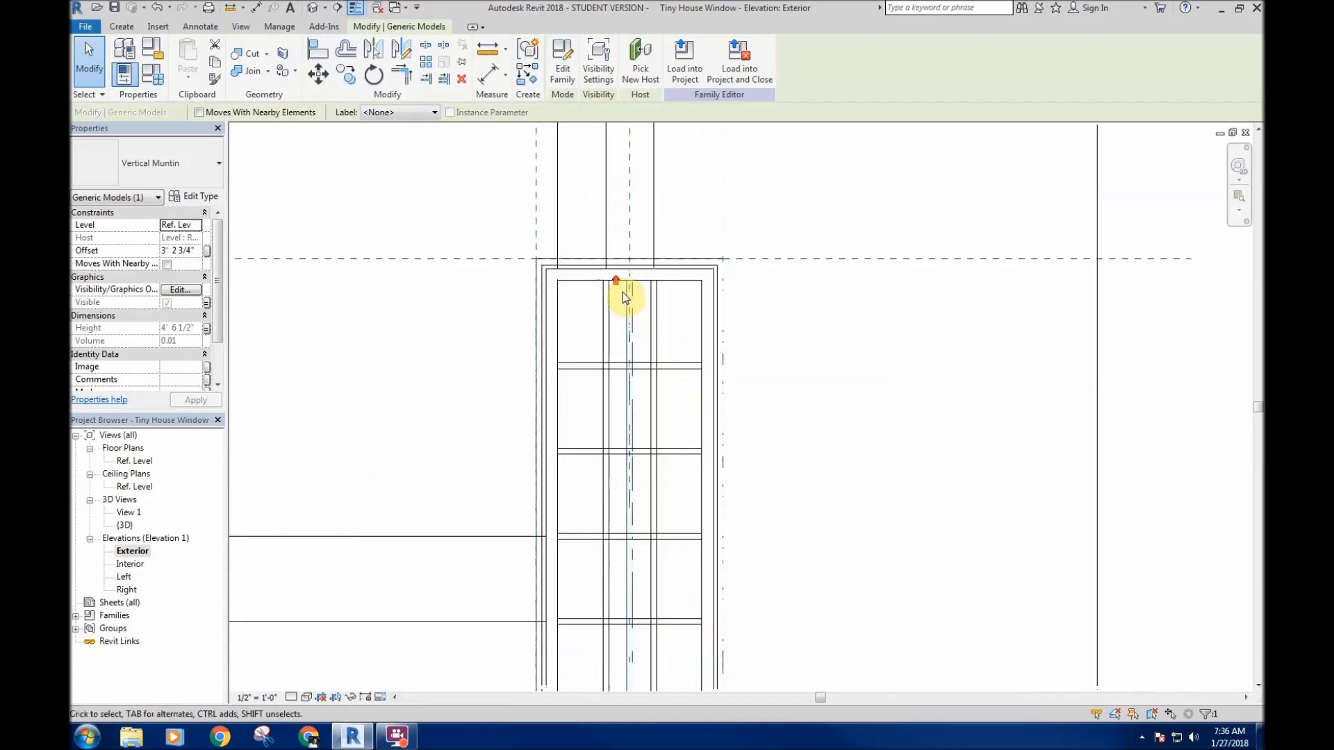
pyautogui.scroll(-3, 628, 292)
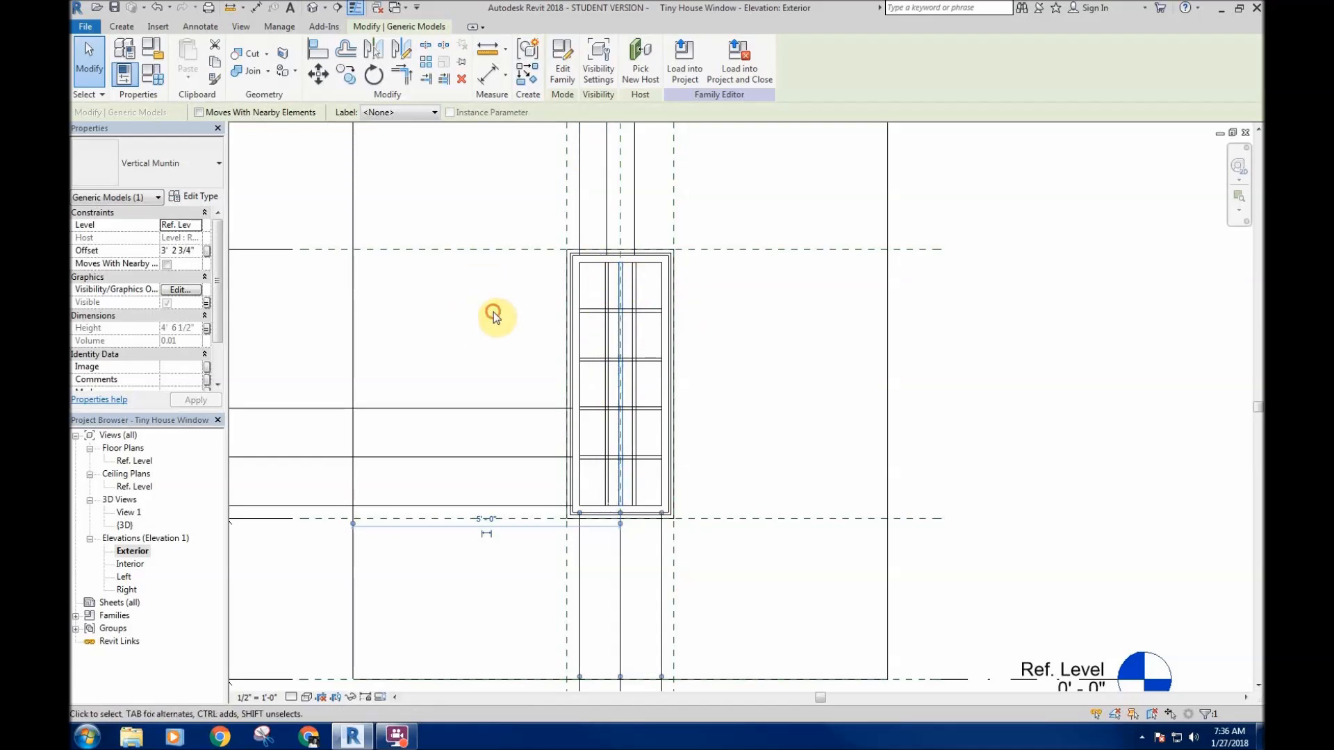
# - Select the centre vertical muntin and inspect the EQ dimension and reference line that hold it centred in the window
pyautogui.click(514, 329)
pyautogui.moveTo(514, 328); pyautogui.dragTo(462, 345, button='middle')
pyautogui.scroll(3, 560, 373)
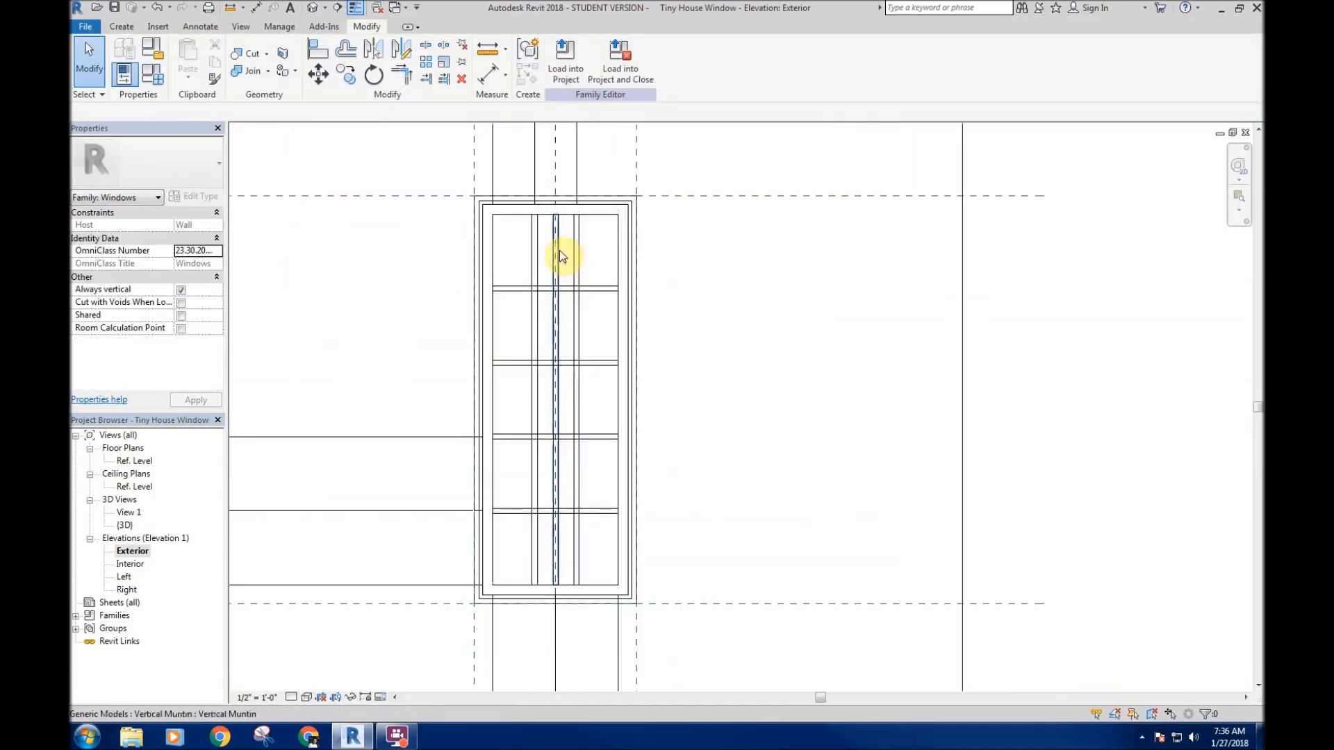
pyautogui.click(556, 252)
pyautogui.scroll(-4, 444, 317)
pyautogui.moveTo(440, 321); pyautogui.dragTo(423, 199, button='middle')
pyautogui.scroll(-1, 471, 489)
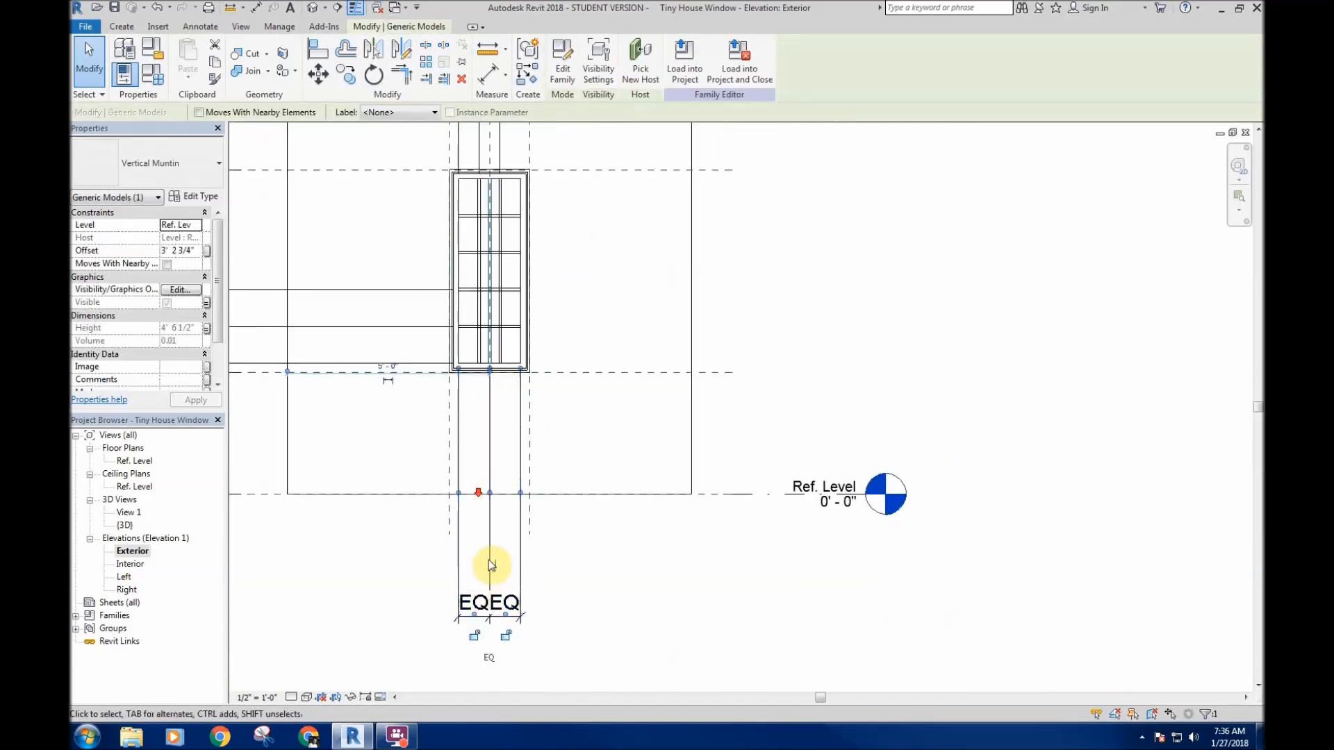
pyautogui.click(490, 563)
pyautogui.click(493, 570)
pyautogui.moveTo(486, 625); pyautogui.dragTo(488, 549)
pyautogui.click(626, 535)
pyautogui.scroll(1, 487, 185)
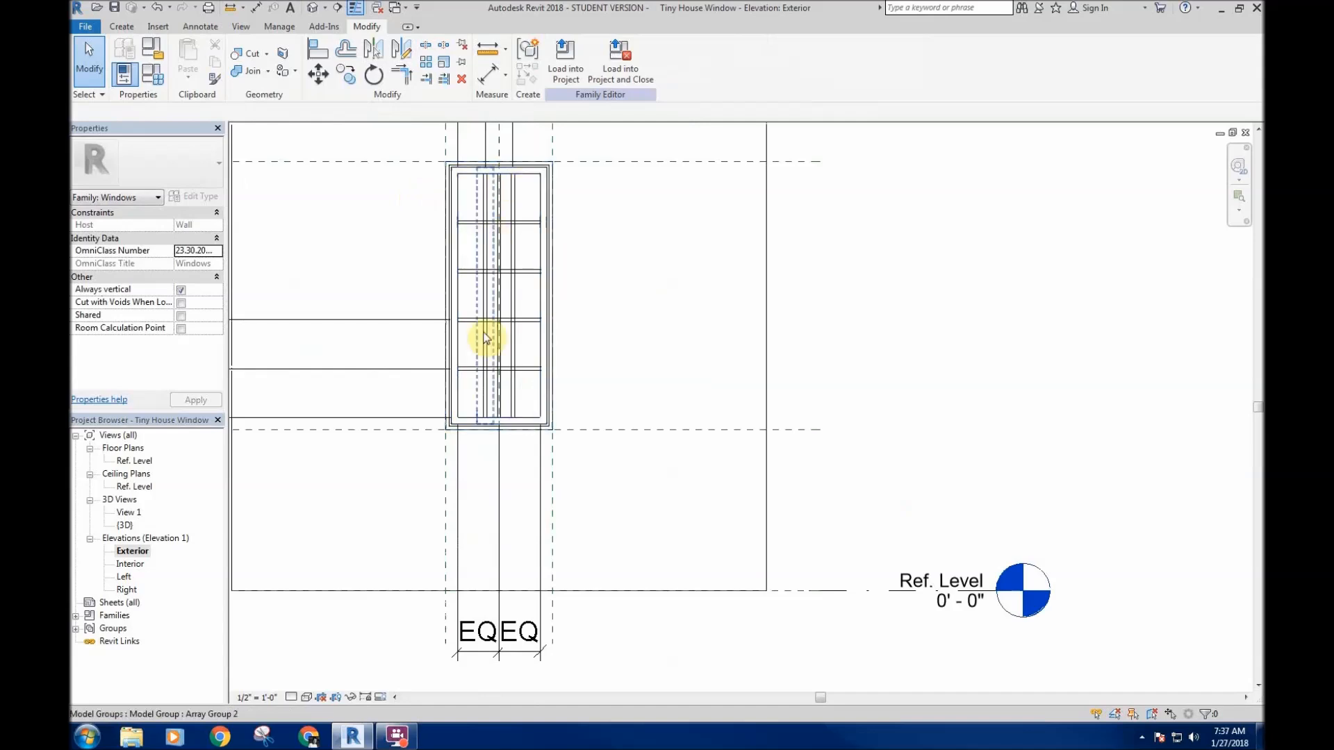
# - Reselect the centre vertical muntin, check its placement within the whole window elevation, and clear the selection
pyautogui.moveTo(625, 235); pyautogui.dragTo(638, 302, button='middle')
pyautogui.click(514, 253)
pyautogui.moveTo(655, 405); pyautogui.dragTo(686, 326, button='middle')
pyautogui.scroll(-1, 598, 396)
pyautogui.scroll(-3, 799, 348)
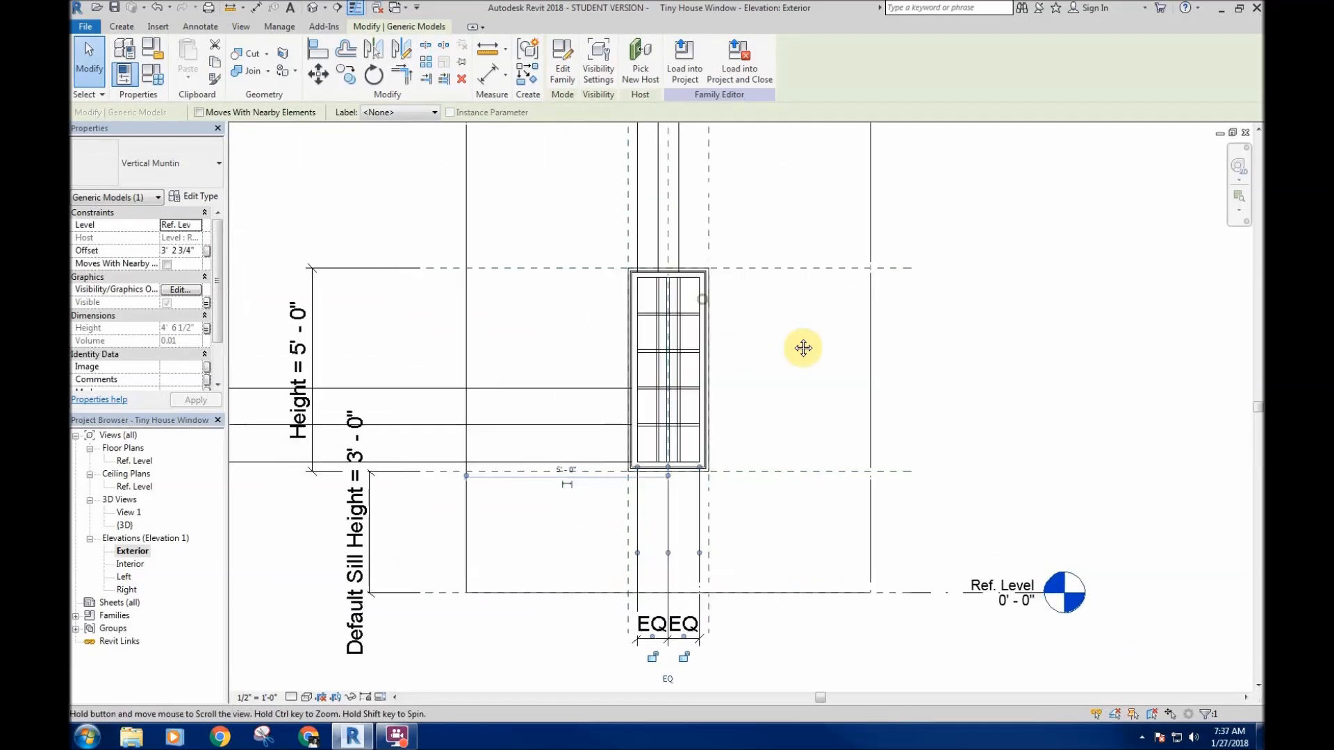
pyautogui.scroll(-2, 817, 334)
pyautogui.scroll(3, 852, 416)
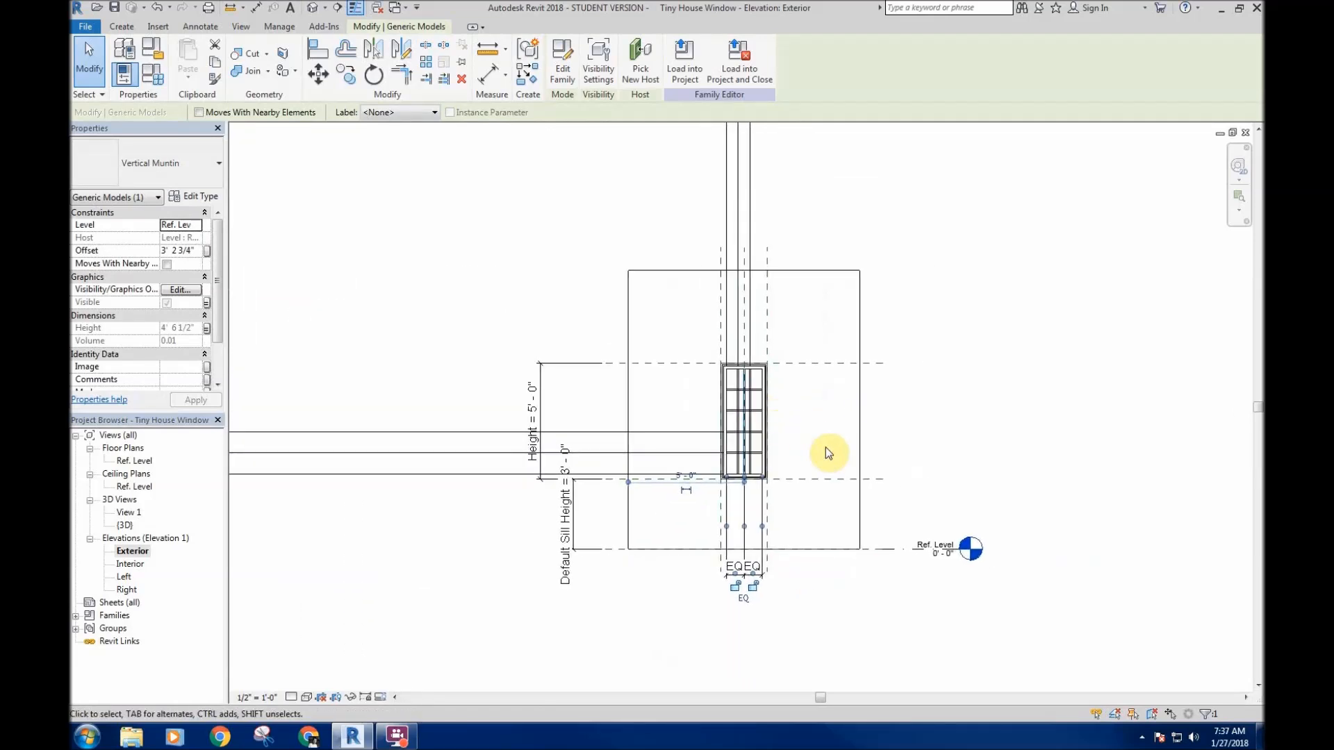
pyautogui.scroll(2, 768, 387)
pyautogui.click(761, 378)
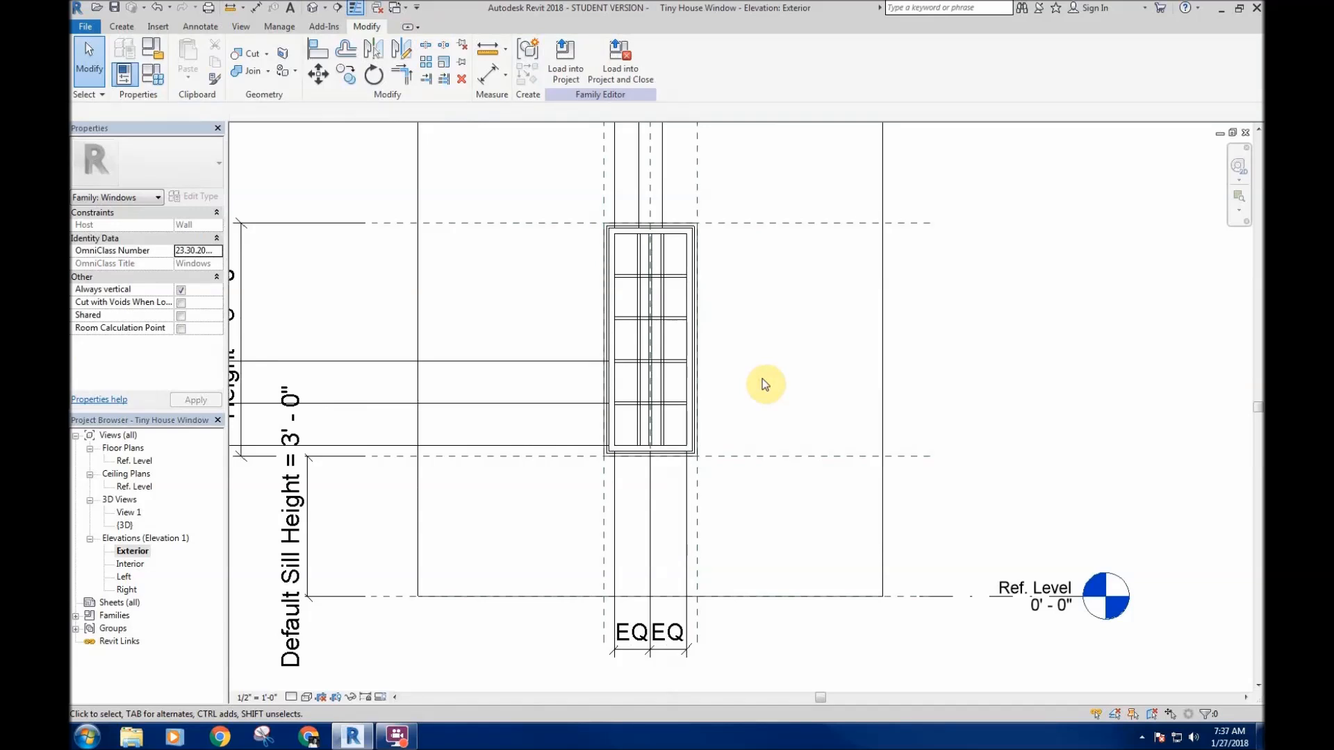
# - Select an arrayed vertical muntin group and the single centre muntin alternately to tell the two overlapping elements apart
pyautogui.click(658, 348)
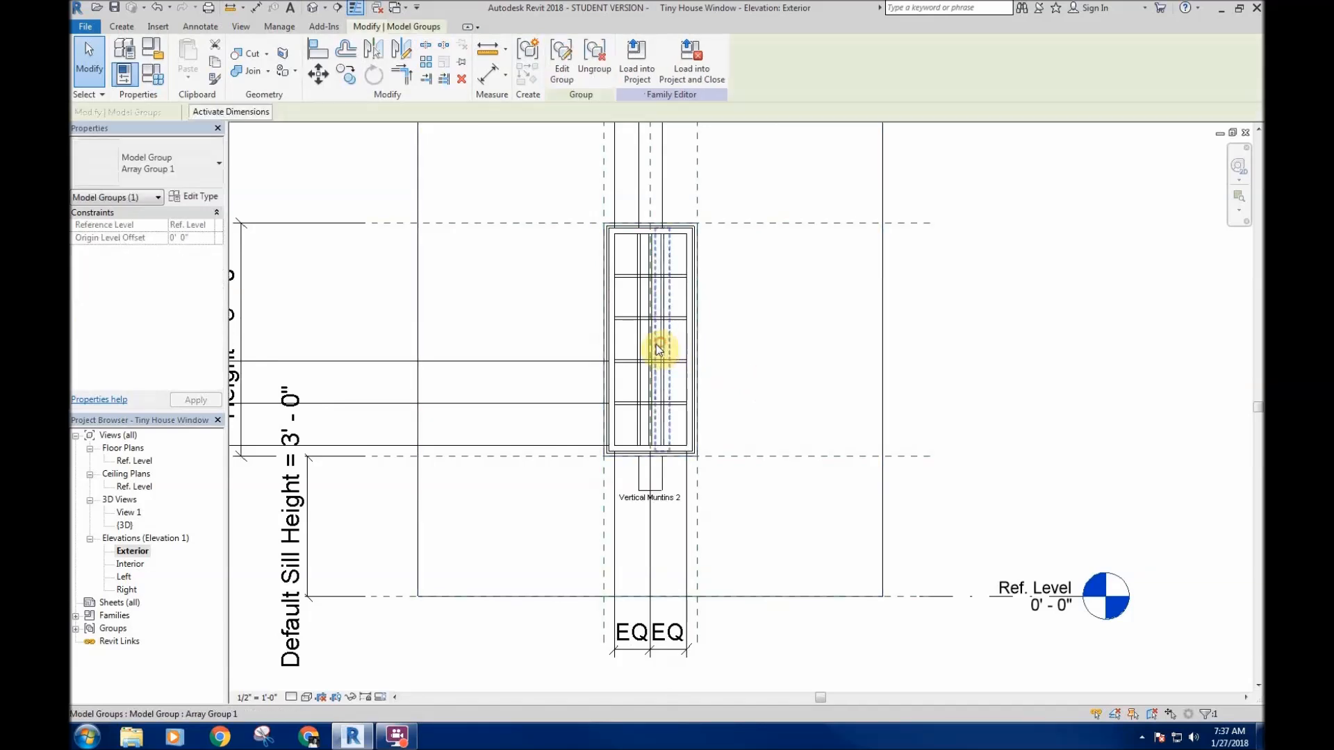
pyautogui.click(765, 343)
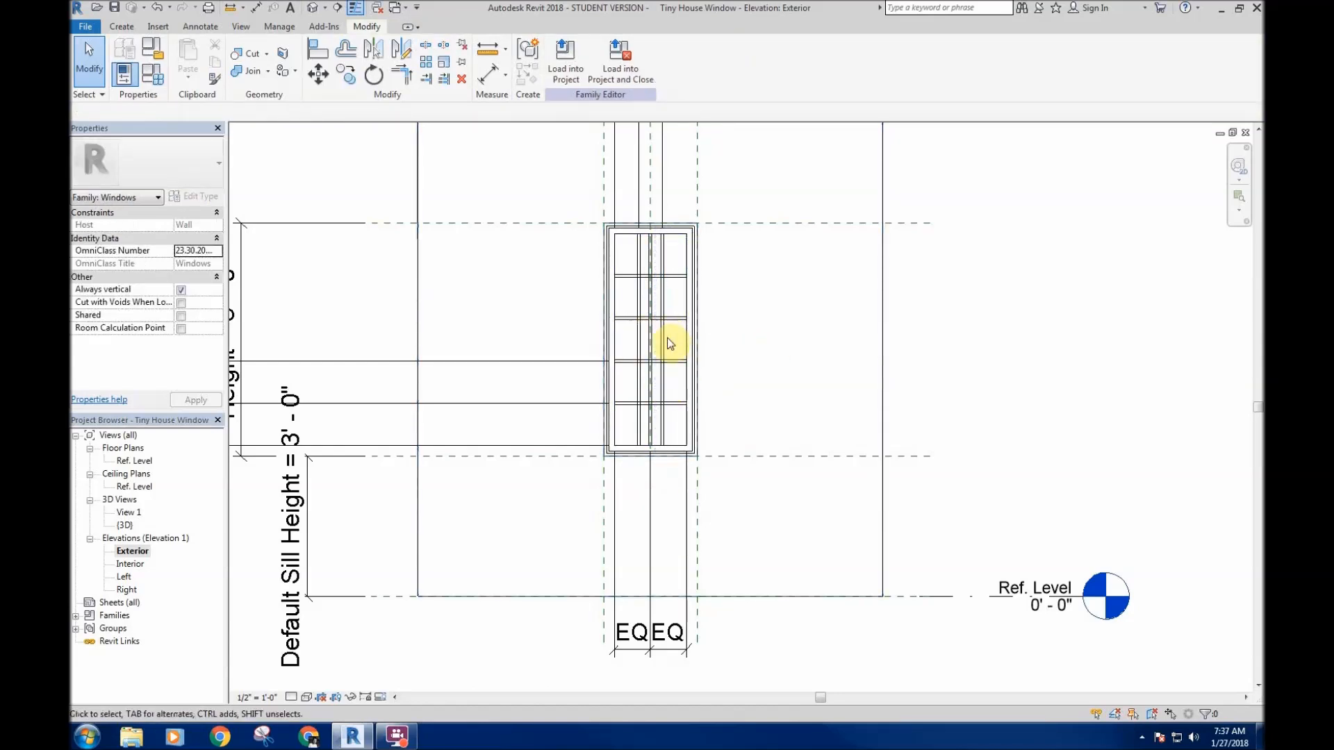
pyautogui.click(664, 336)
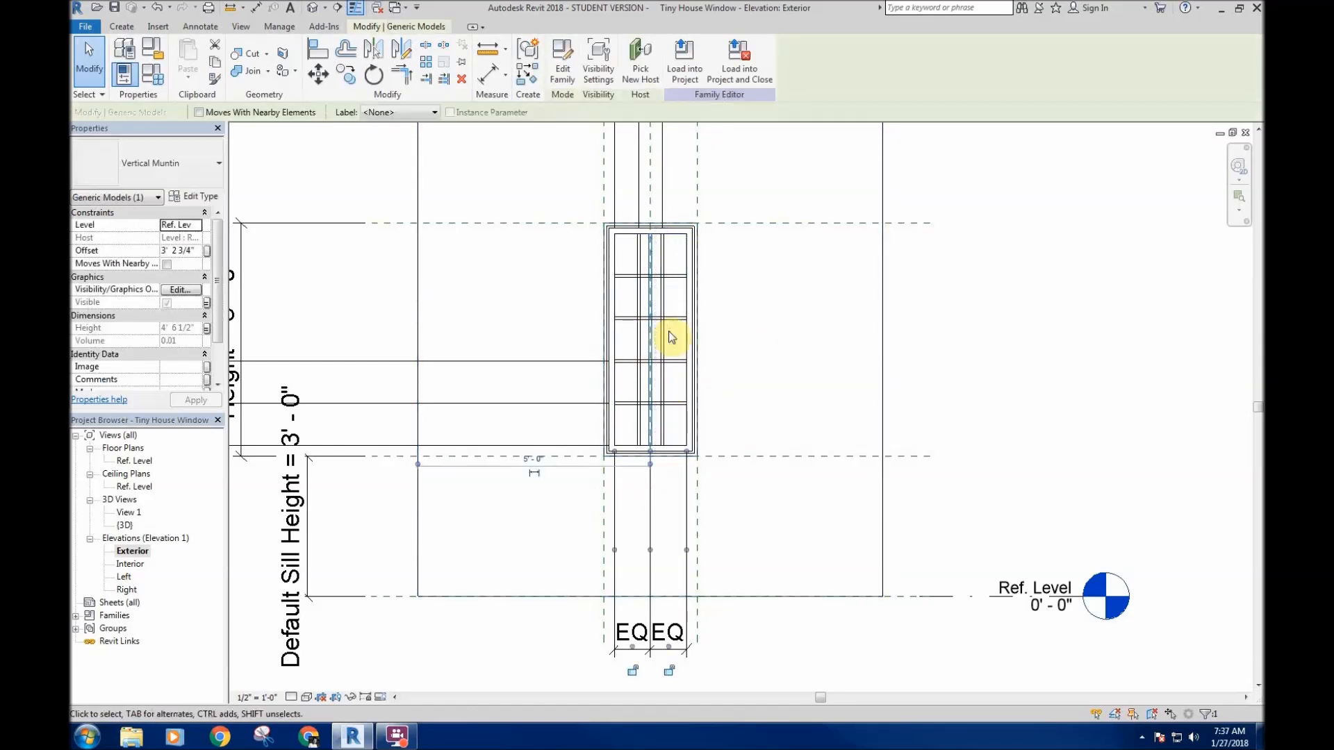
pyautogui.click(664, 332)
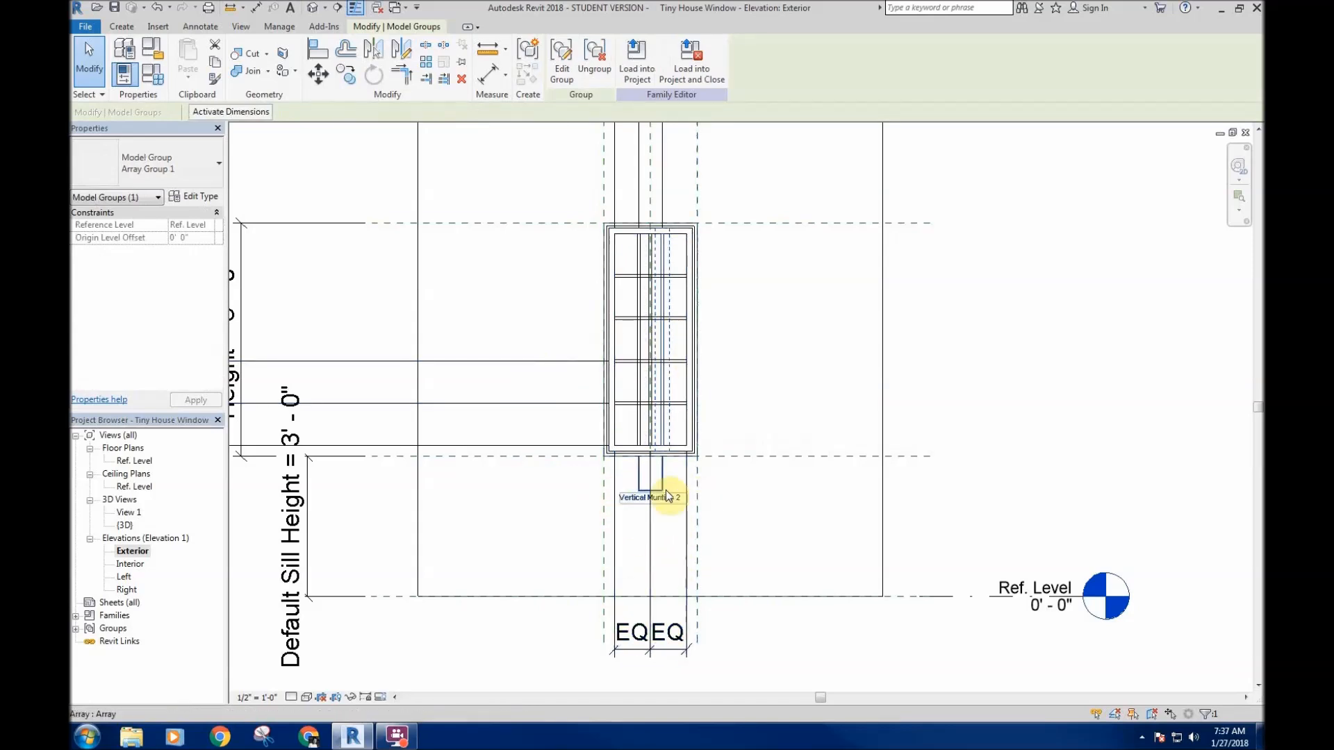
# - Open the arrayed vertical muntin's group for editing and inspect which family parameter is associated with the muntin's Visible property
pyautogui.scroll(3, 660, 318)
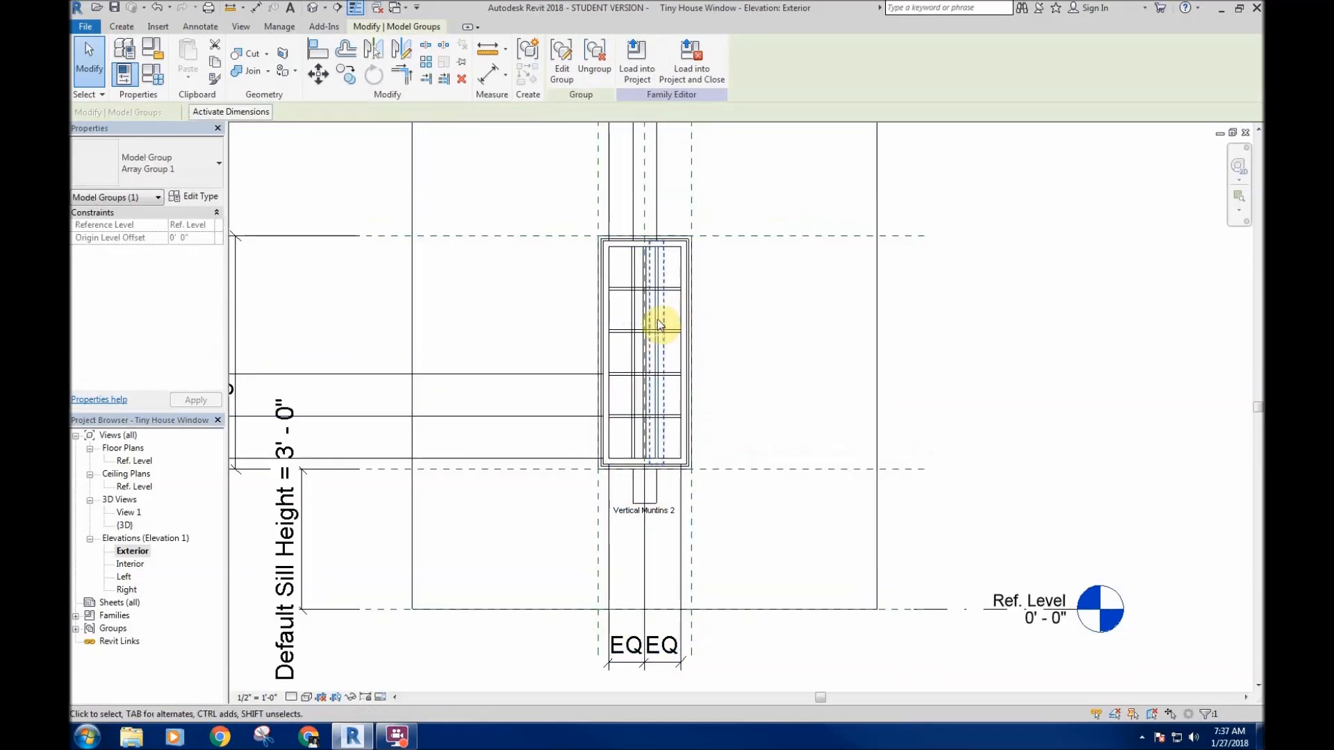
pyautogui.moveTo(660, 309); pyautogui.dragTo(632, 302, button='middle')
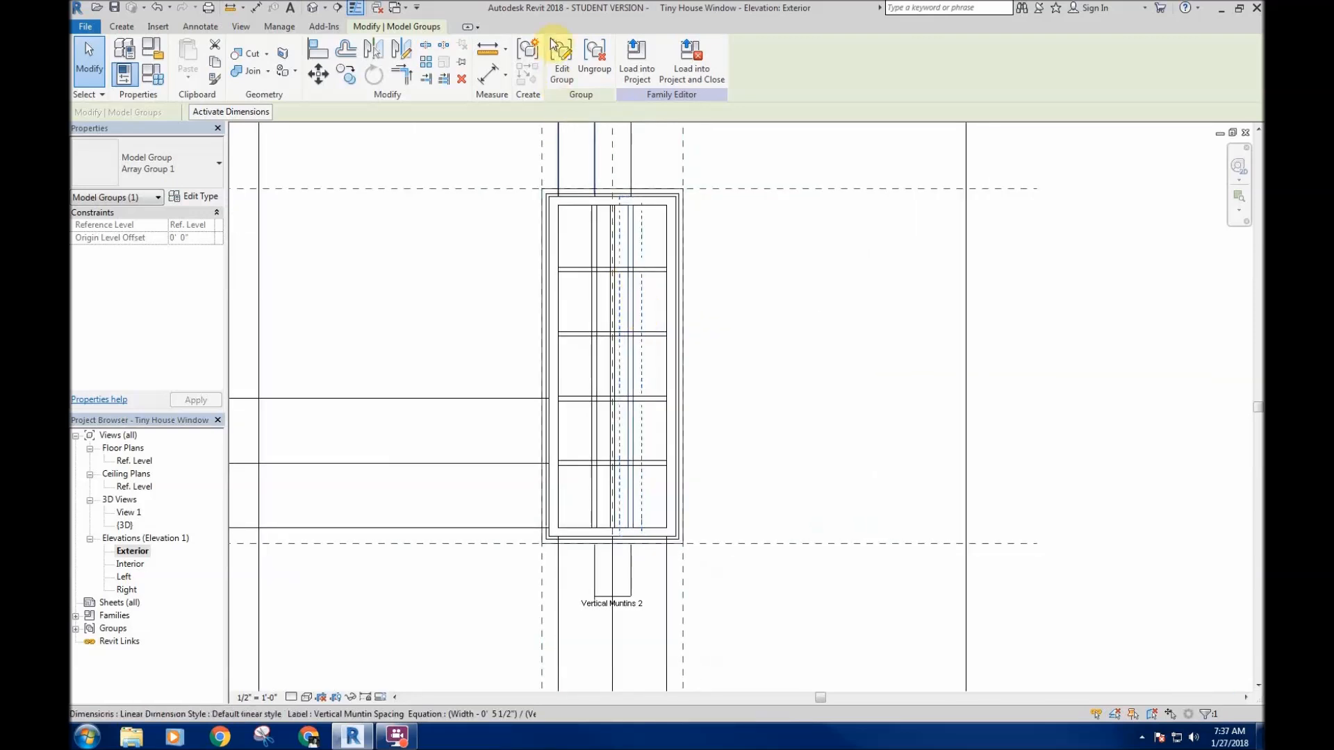
pyautogui.click(560, 67)
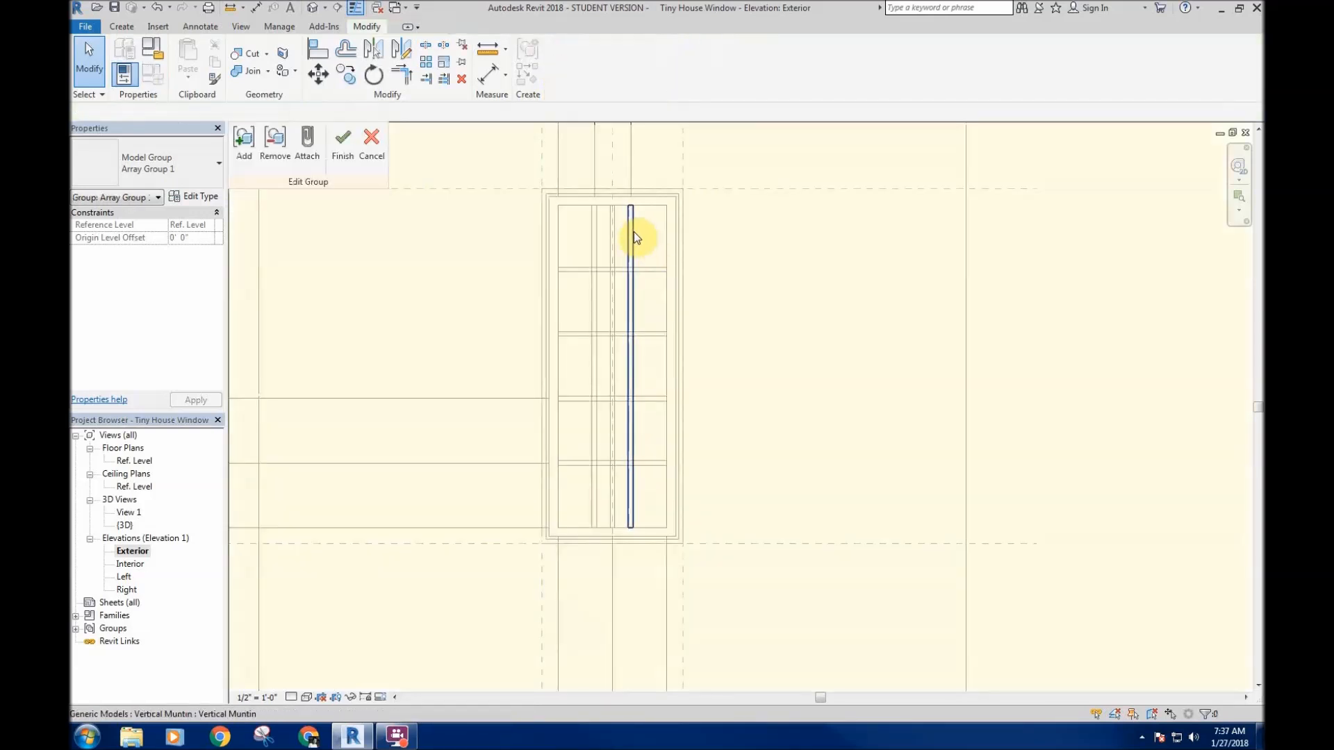
pyautogui.click(634, 231)
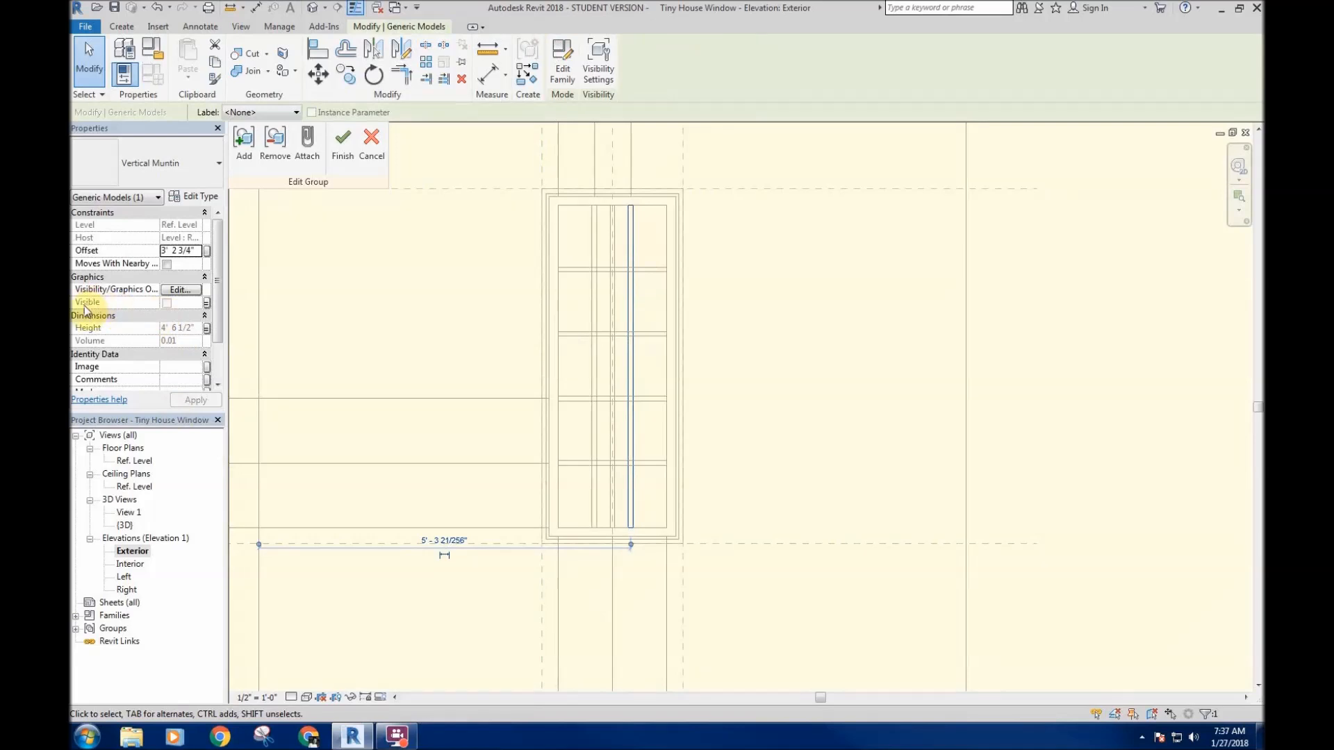
pyautogui.click(206, 303)
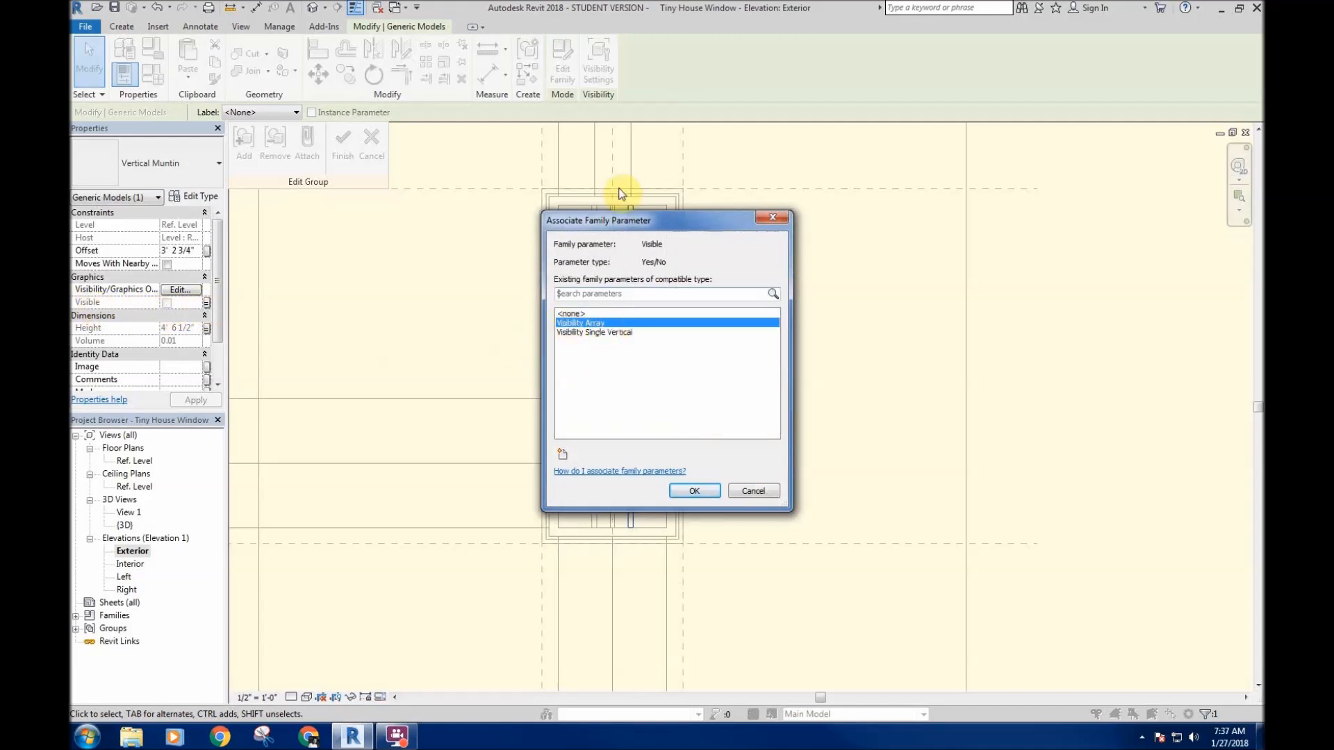
pyautogui.moveTo(615, 211); pyautogui.dragTo(777, 205)
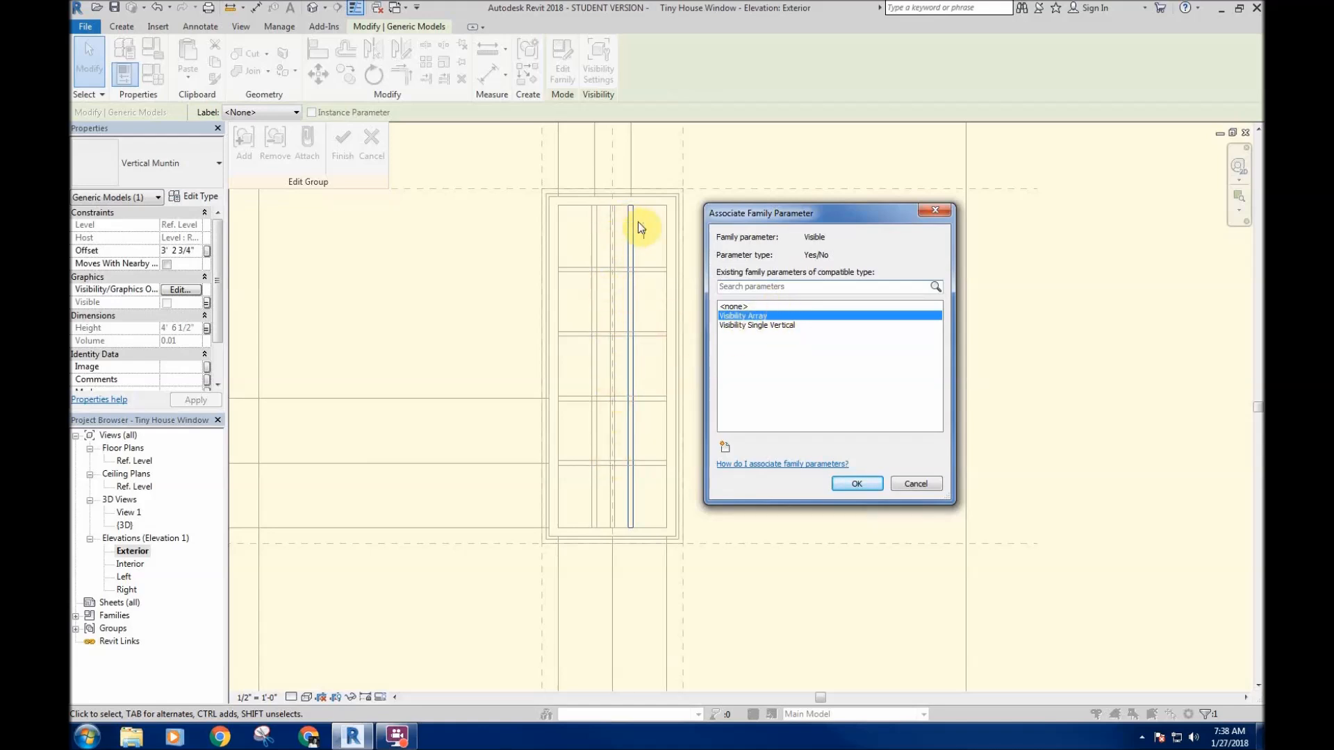
# - Leave the muntin's visibility association unchanged, finish the group edit, and clear the selection
pyautogui.click(916, 484)
pyautogui.click(324, 298)
pyautogui.click(343, 143)
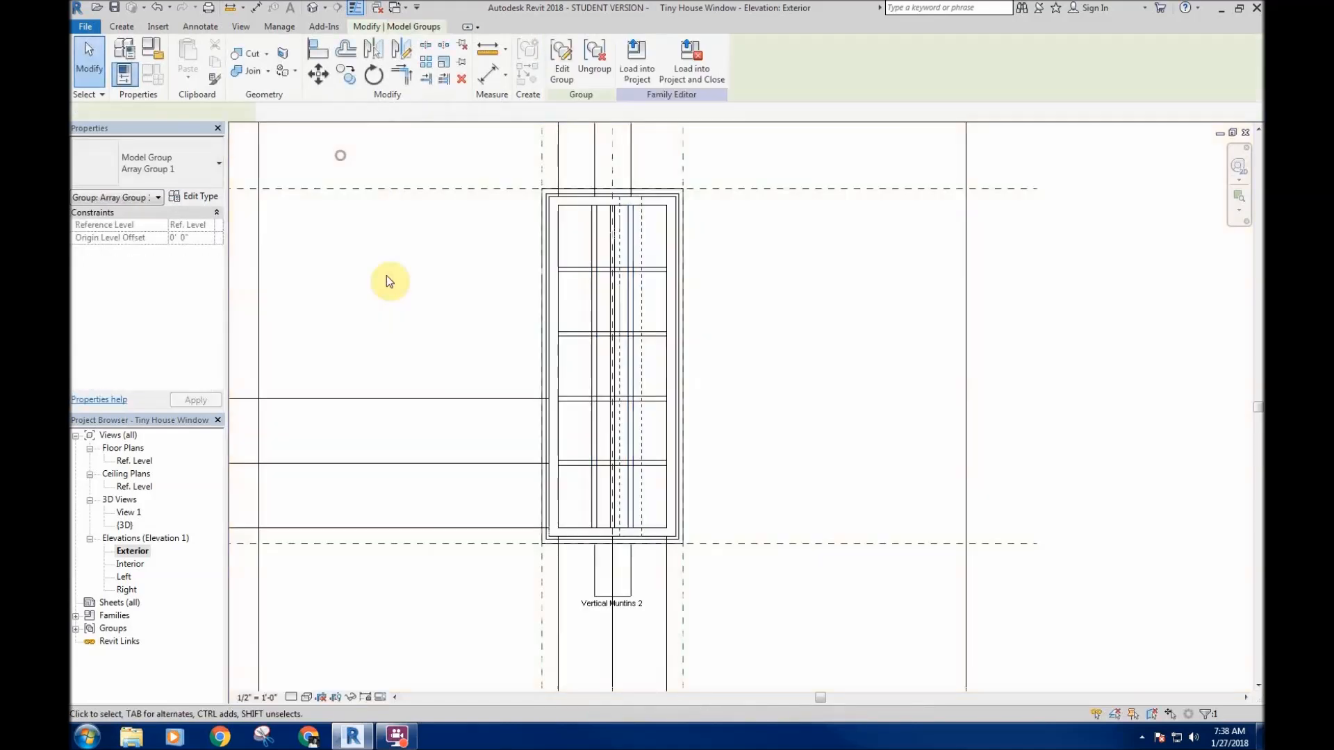
pyautogui.click(378, 289)
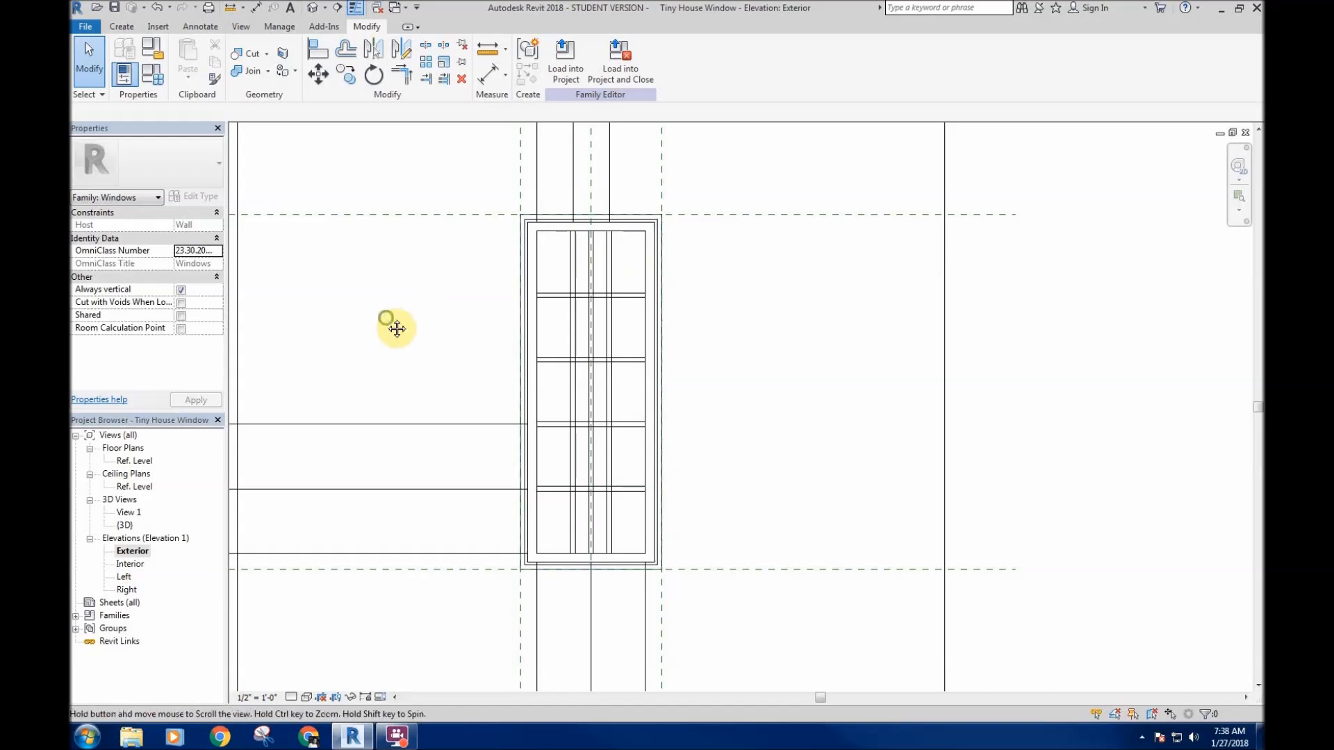
# - Open Family Types and enlarge it to show the vertical muntin number, array count and visibility parameters together
pyautogui.moveTo(378, 292); pyautogui.dragTo(413, 299, button='middle')
pyautogui.click(153, 75)
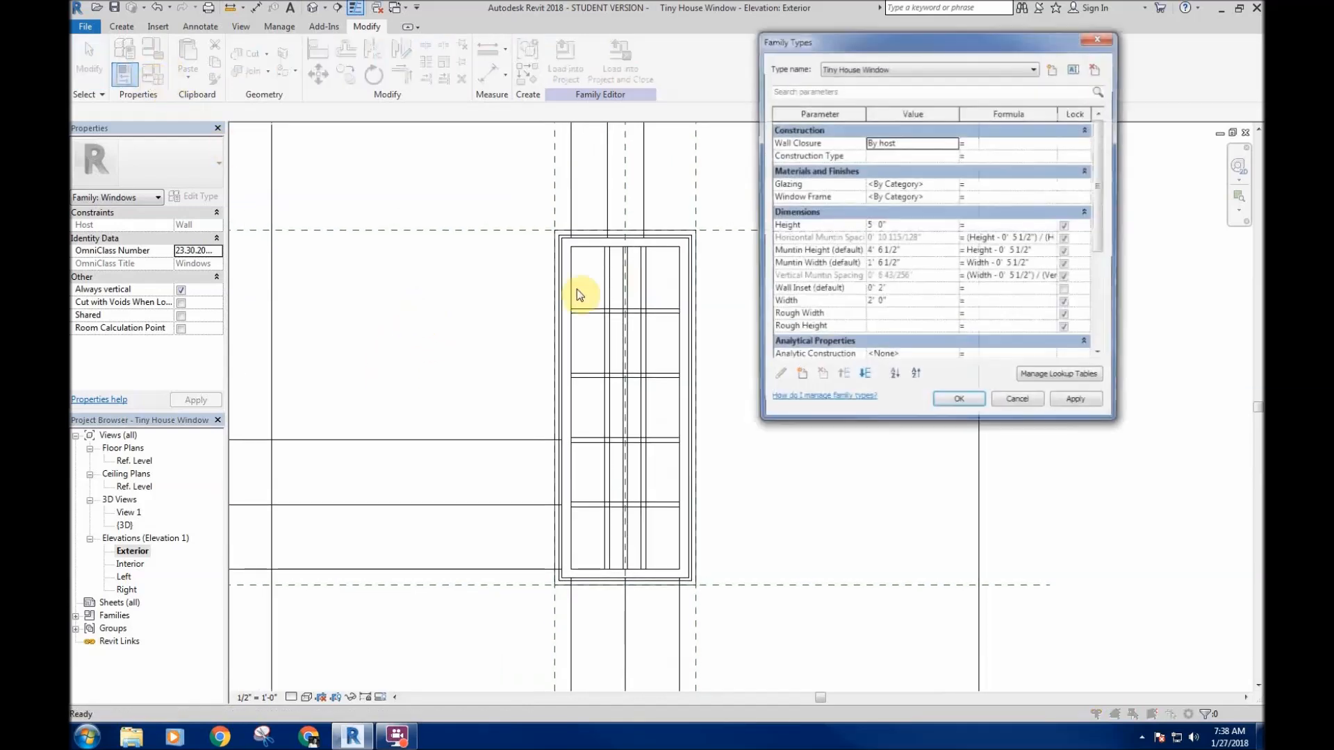
pyautogui.moveTo(898, 23); pyautogui.dragTo(912, 125)
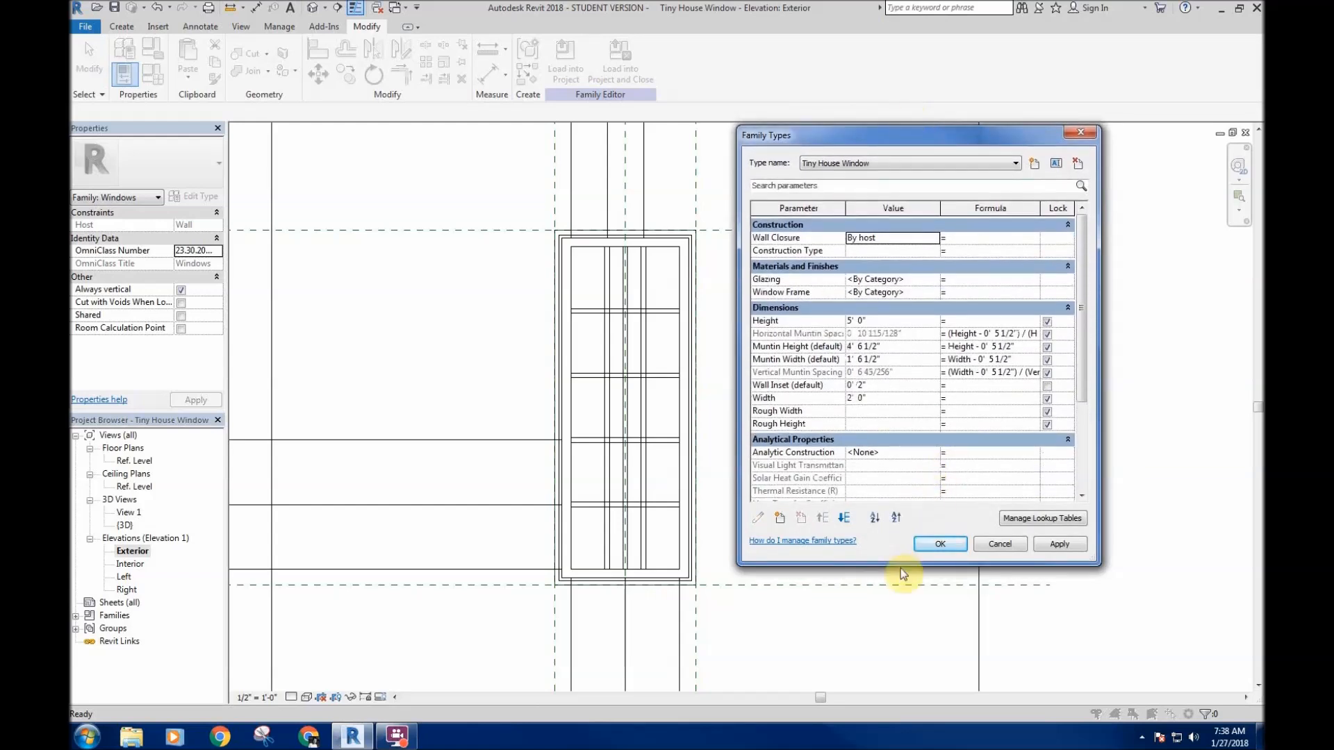
pyautogui.moveTo(901, 565); pyautogui.dragTo(897, 689)
pyautogui.moveTo(1086, 369); pyautogui.dragTo(1087, 442)
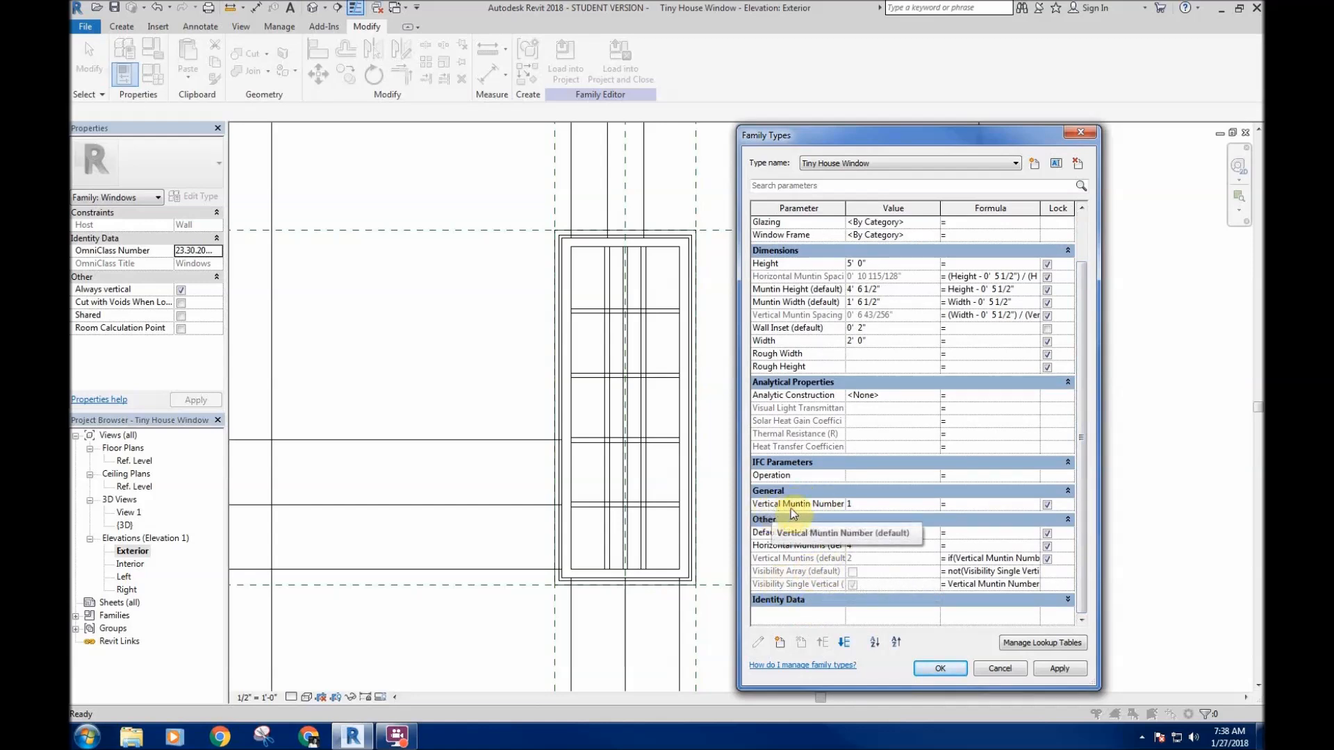
pyautogui.click(780, 642)
pyautogui.click(856, 351)
pyautogui.click(849, 355)
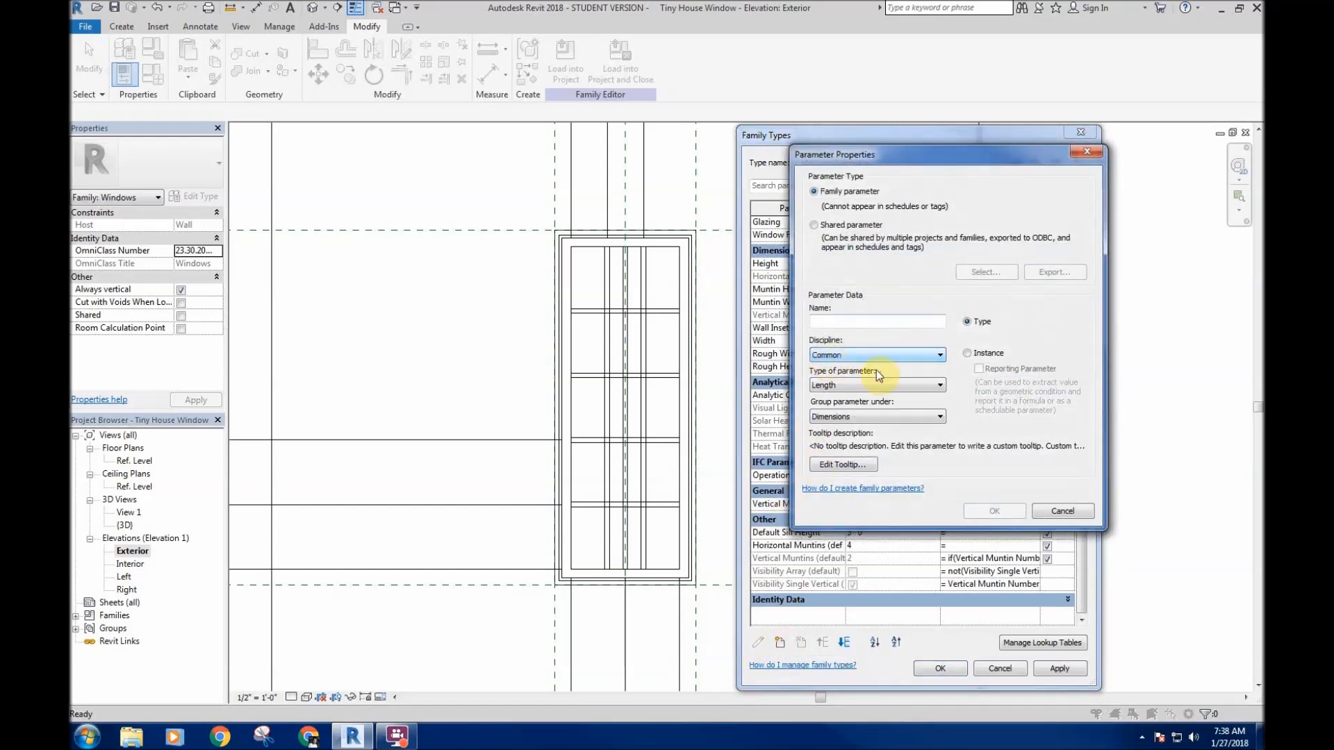
pyautogui.click(846, 389)
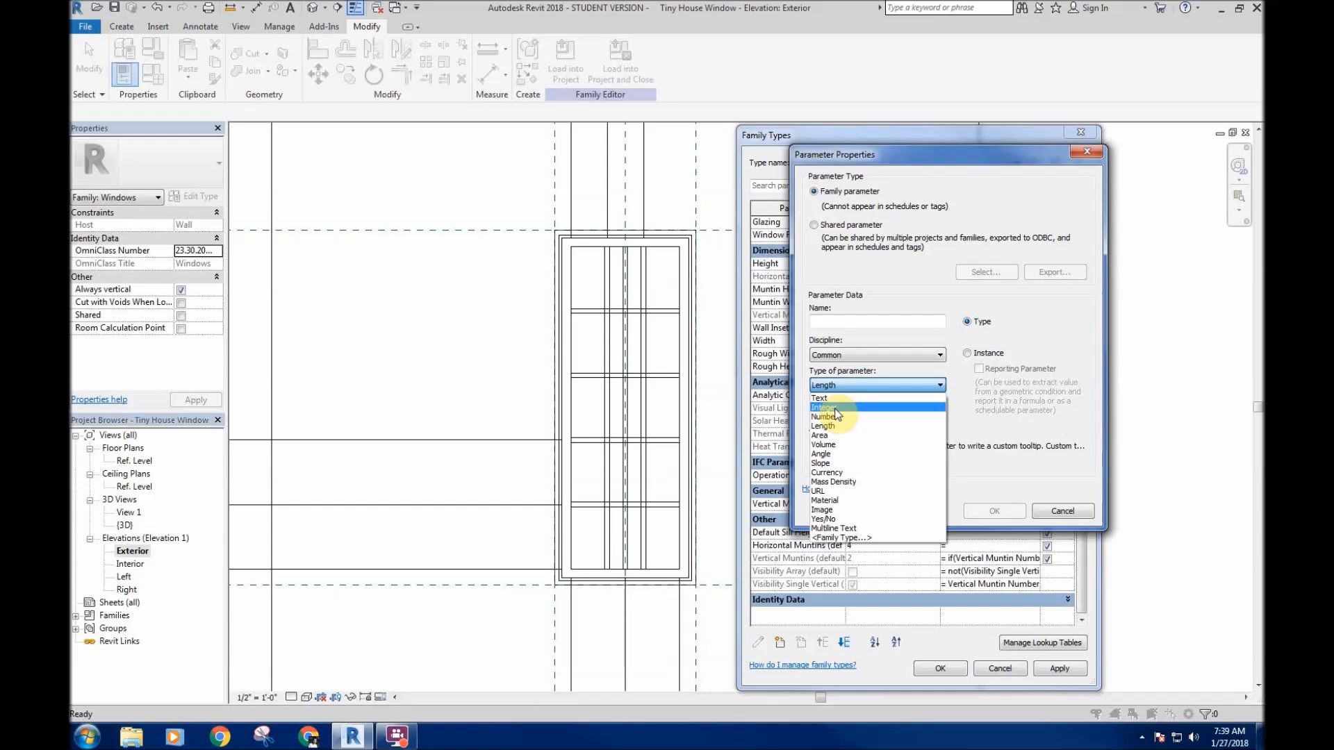
pyautogui.click(834, 408)
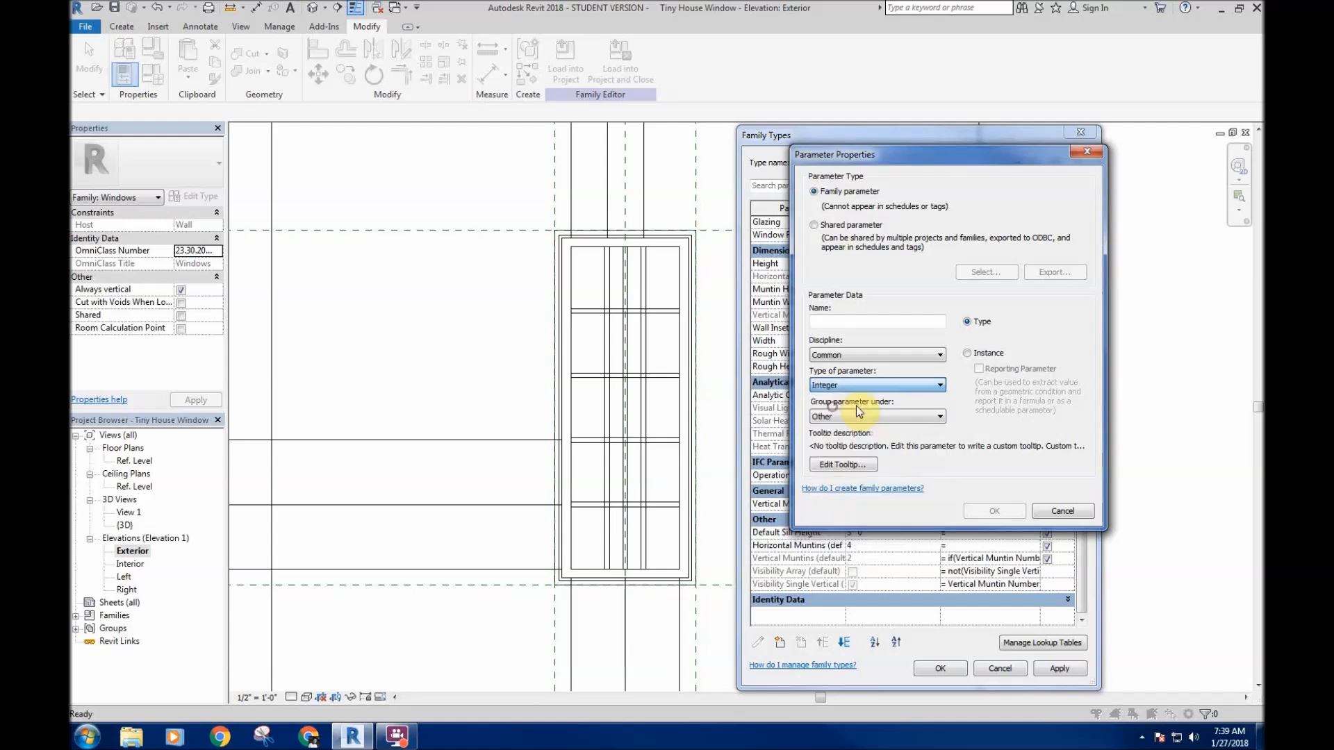
pyautogui.click(876, 417)
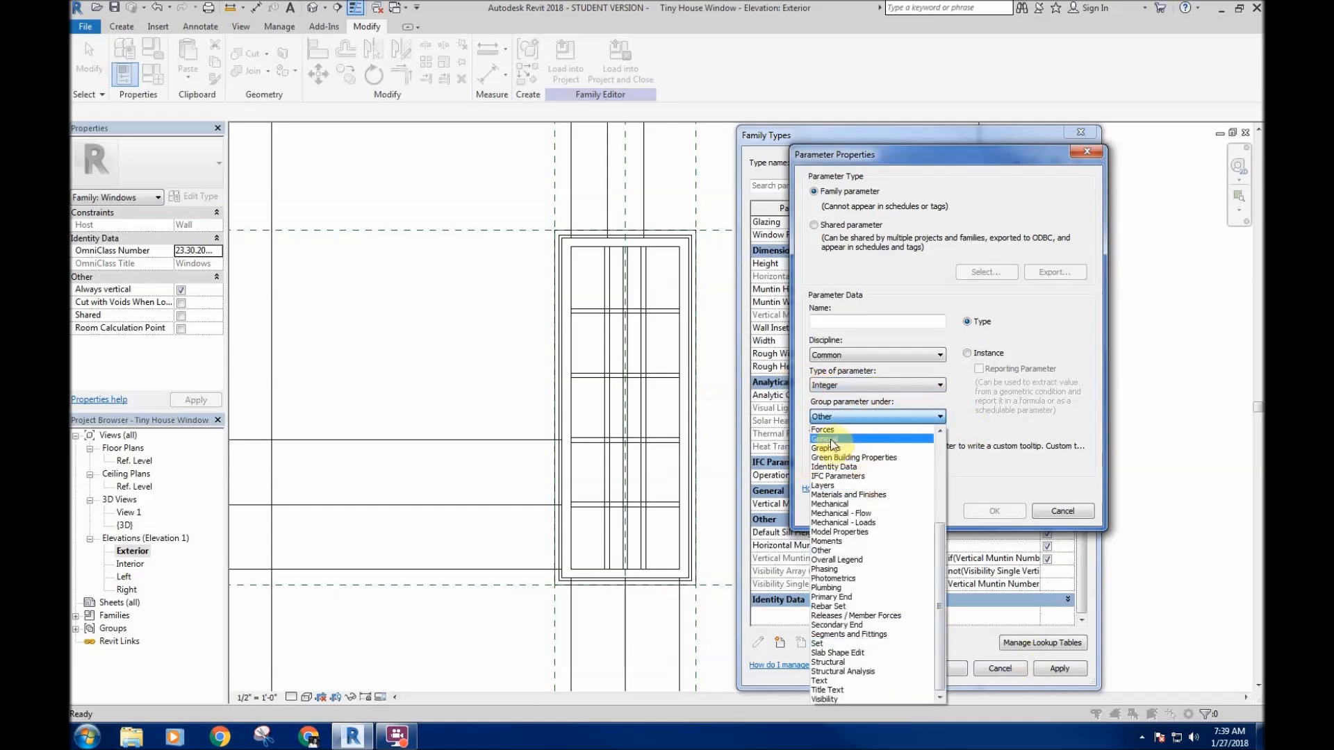
pyautogui.click(893, 416)
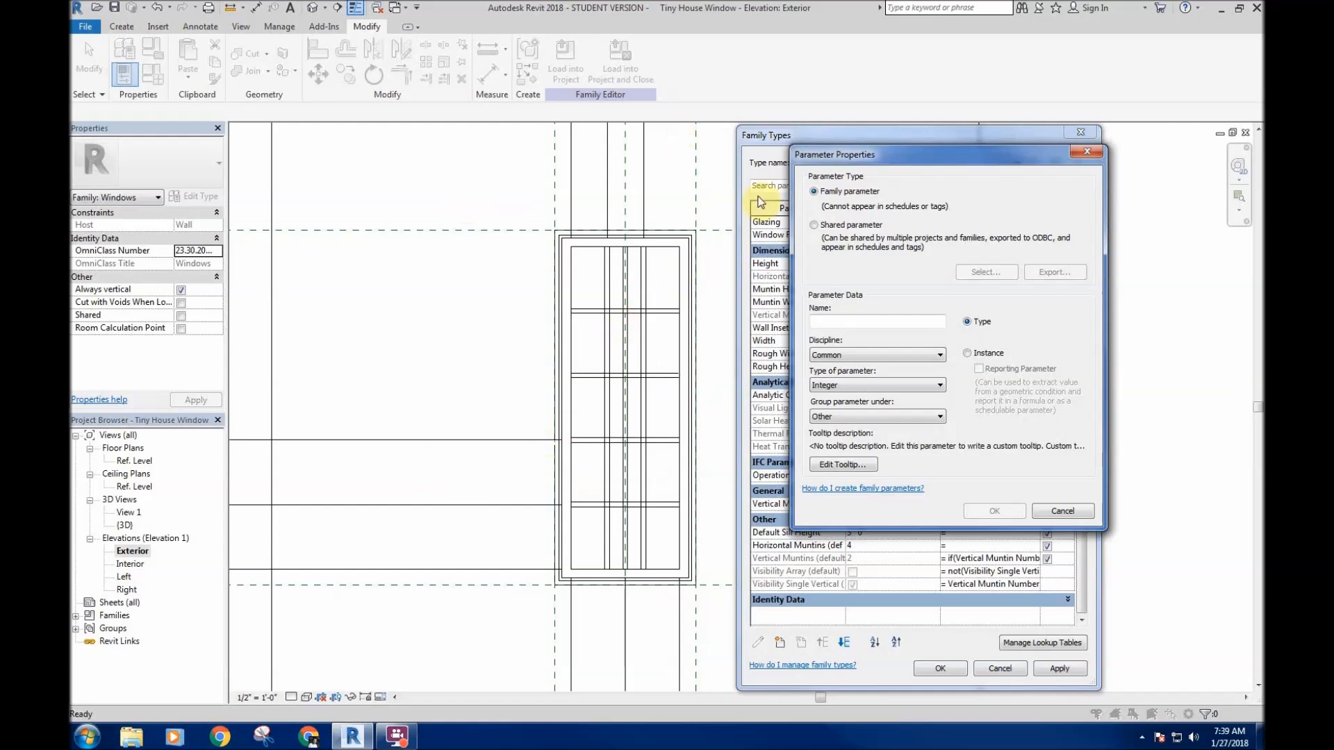
pyautogui.click(966, 353)
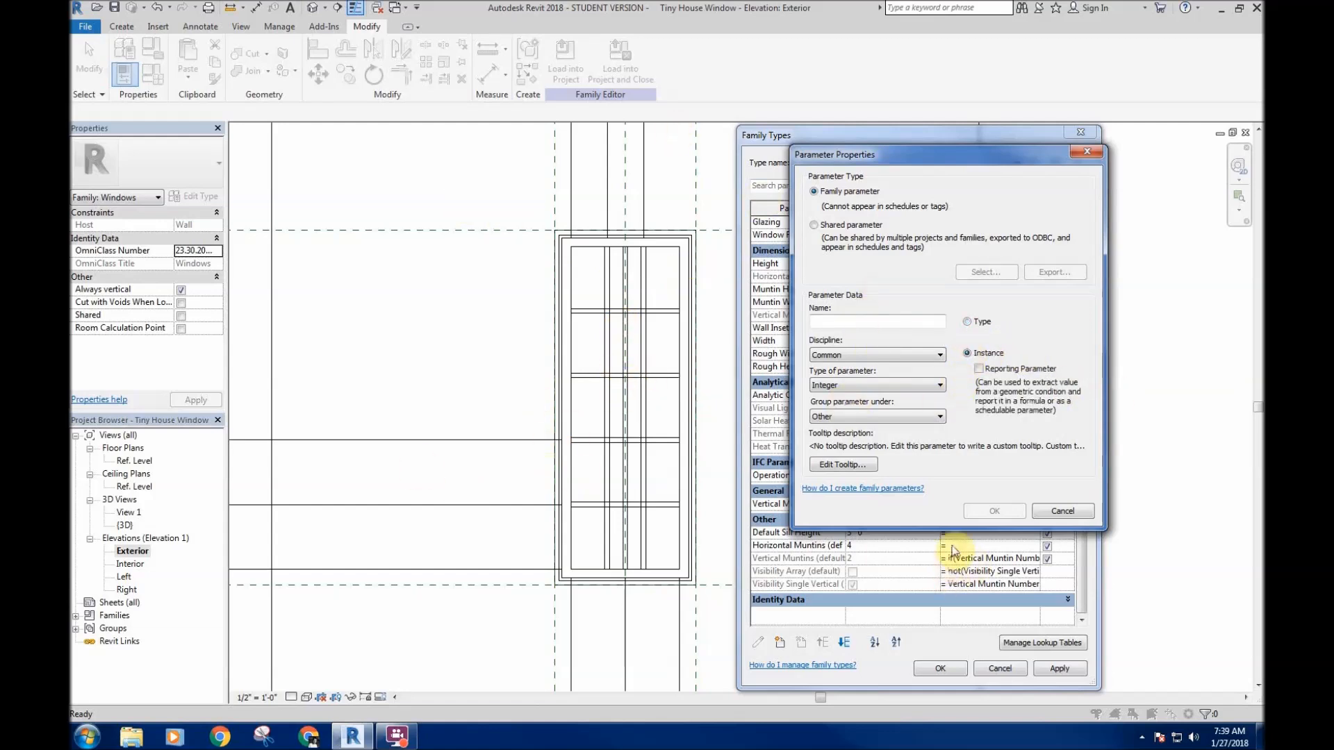
pyautogui.click(907, 324)
pyautogui.moveTo(902, 160); pyautogui.dragTo(403, 156)
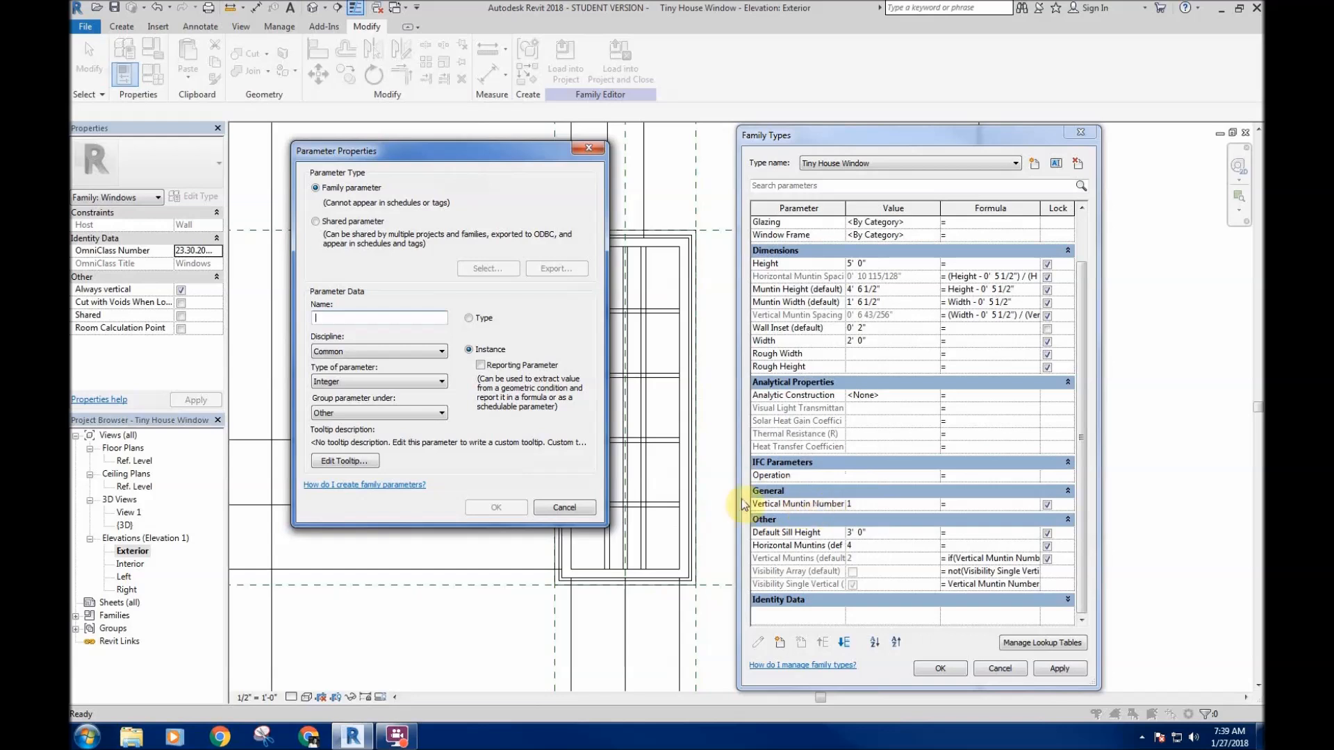
pyautogui.click(561, 507)
# - Examine the Vertical Muntin Number parameter and widen Family Types to read the full parameter names and formulas
pyautogui.click(812, 504)
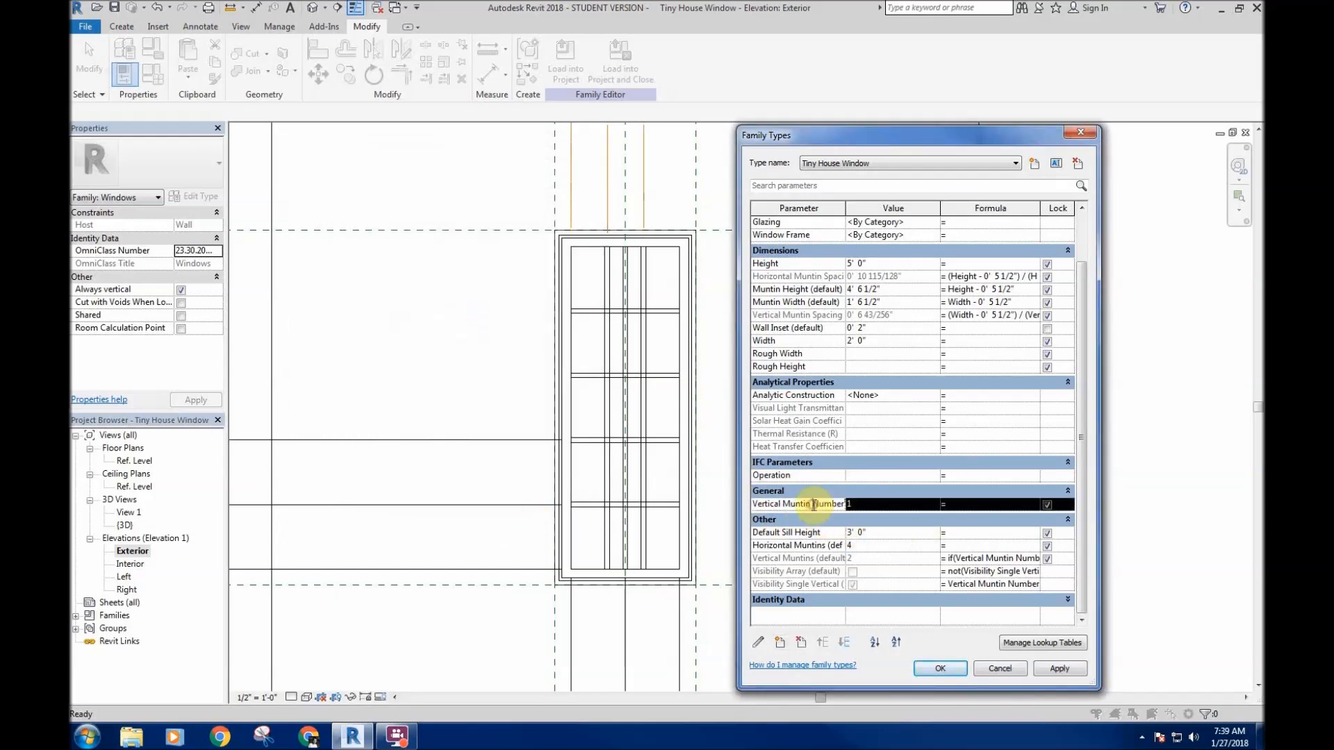
pyautogui.click(885, 505)
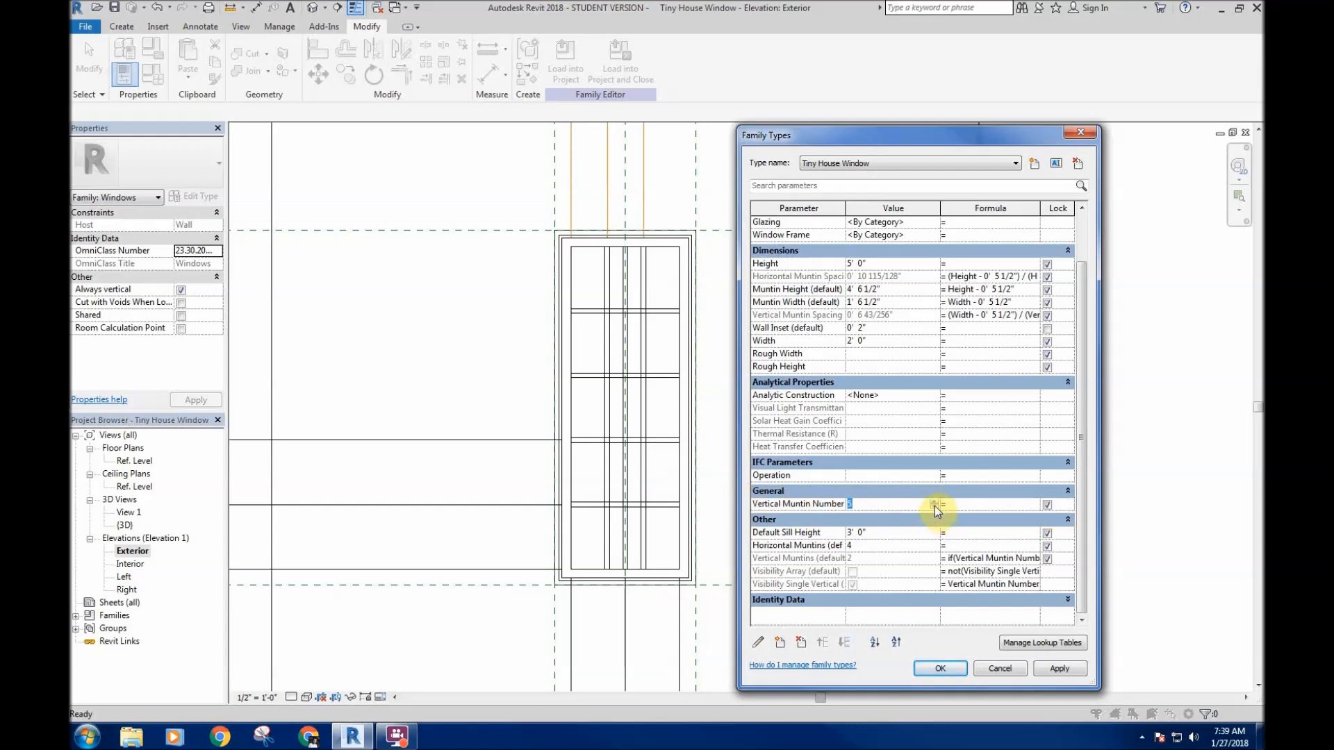
pyautogui.click(888, 476)
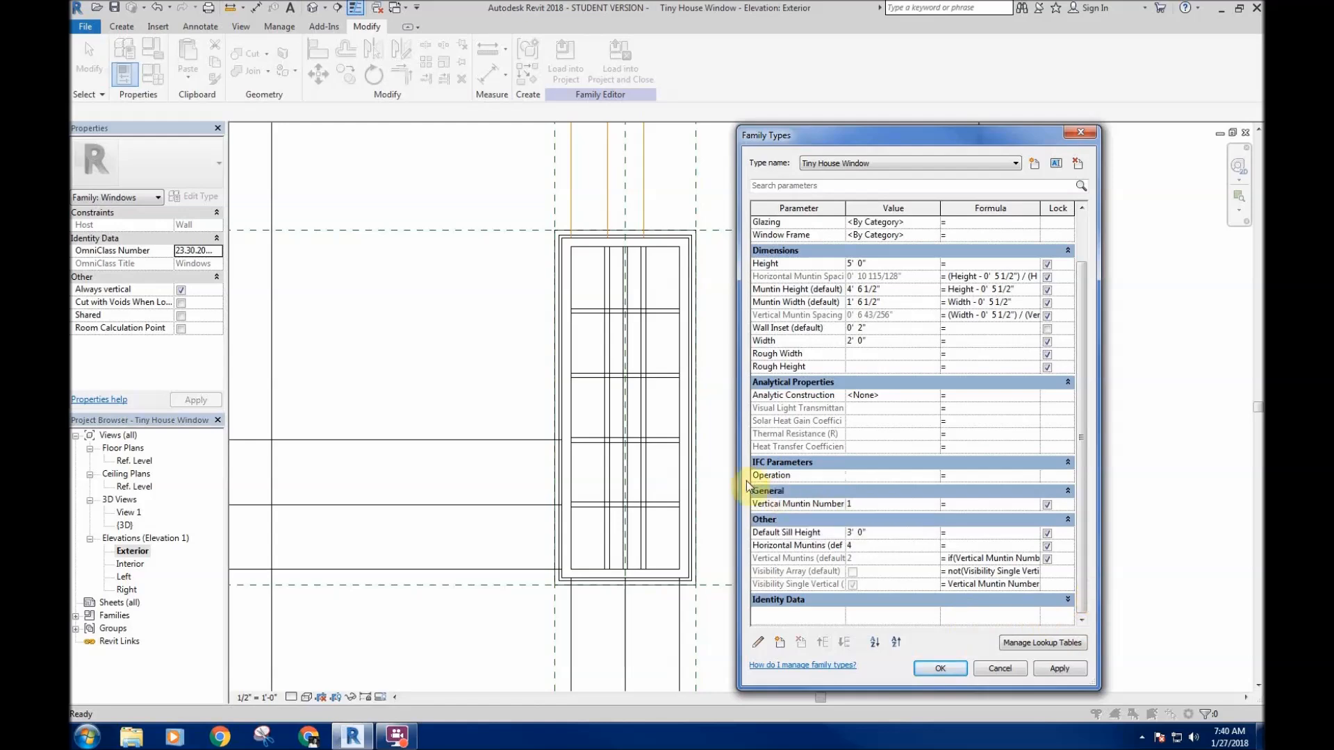
pyautogui.moveTo(737, 471); pyautogui.dragTo(509, 473)
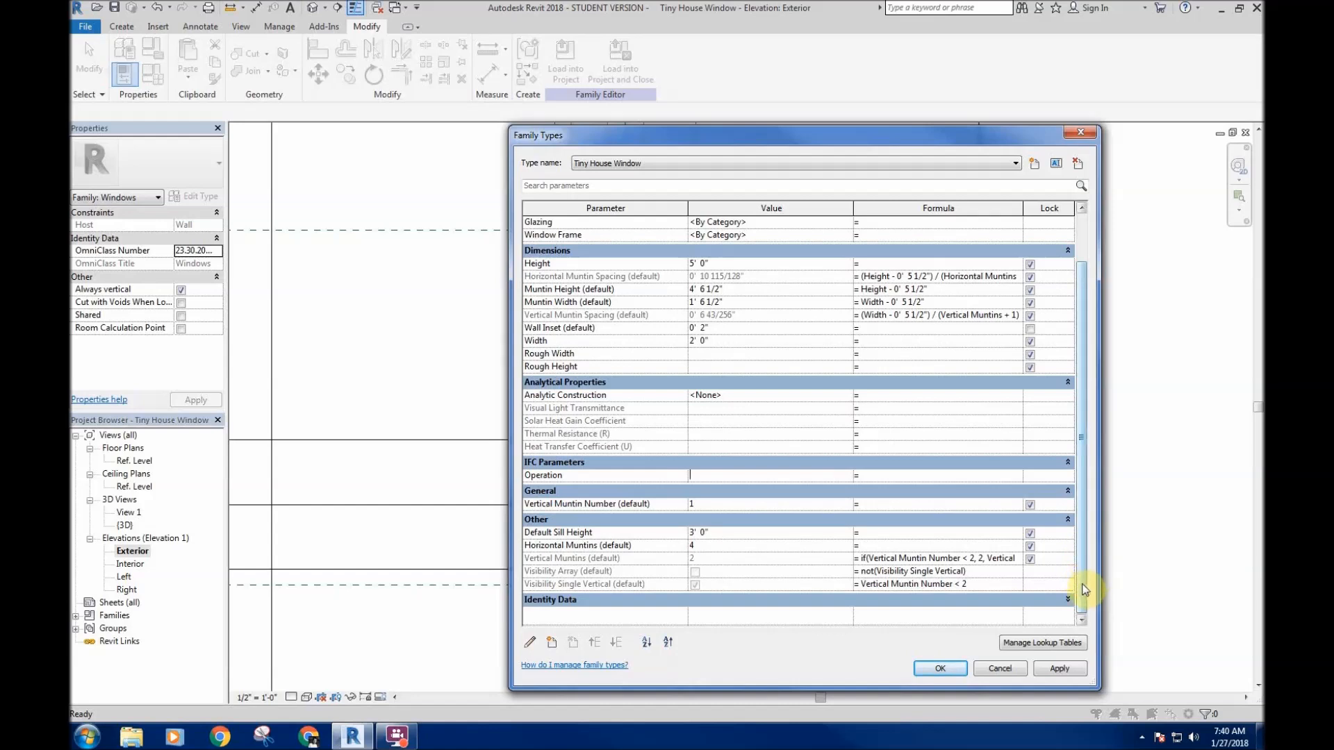
pyautogui.scroll(1, 1087, 582)
pyautogui.scroll(-1, 1087, 582)
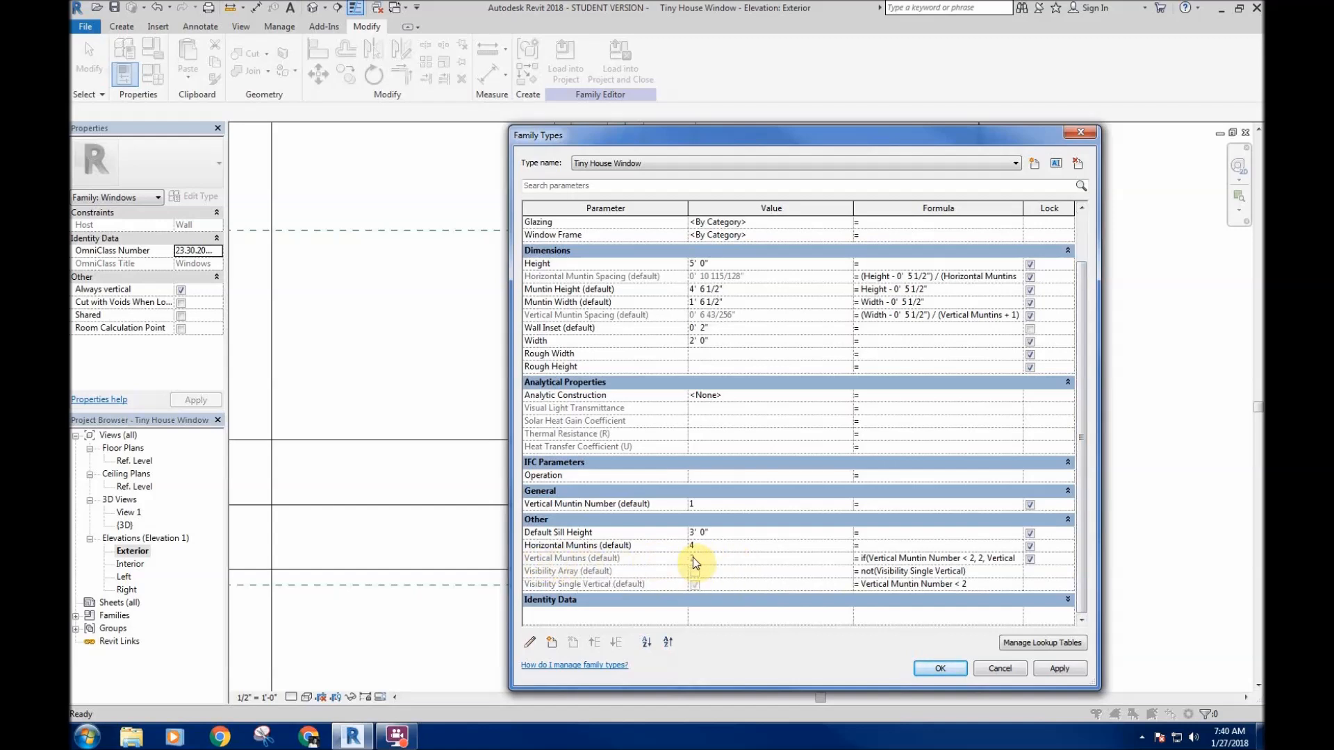
# - Examine the conditional formula of Vertical Muntins and the not() formula of Visibility Array without changing them
pyautogui.click(1008, 560)
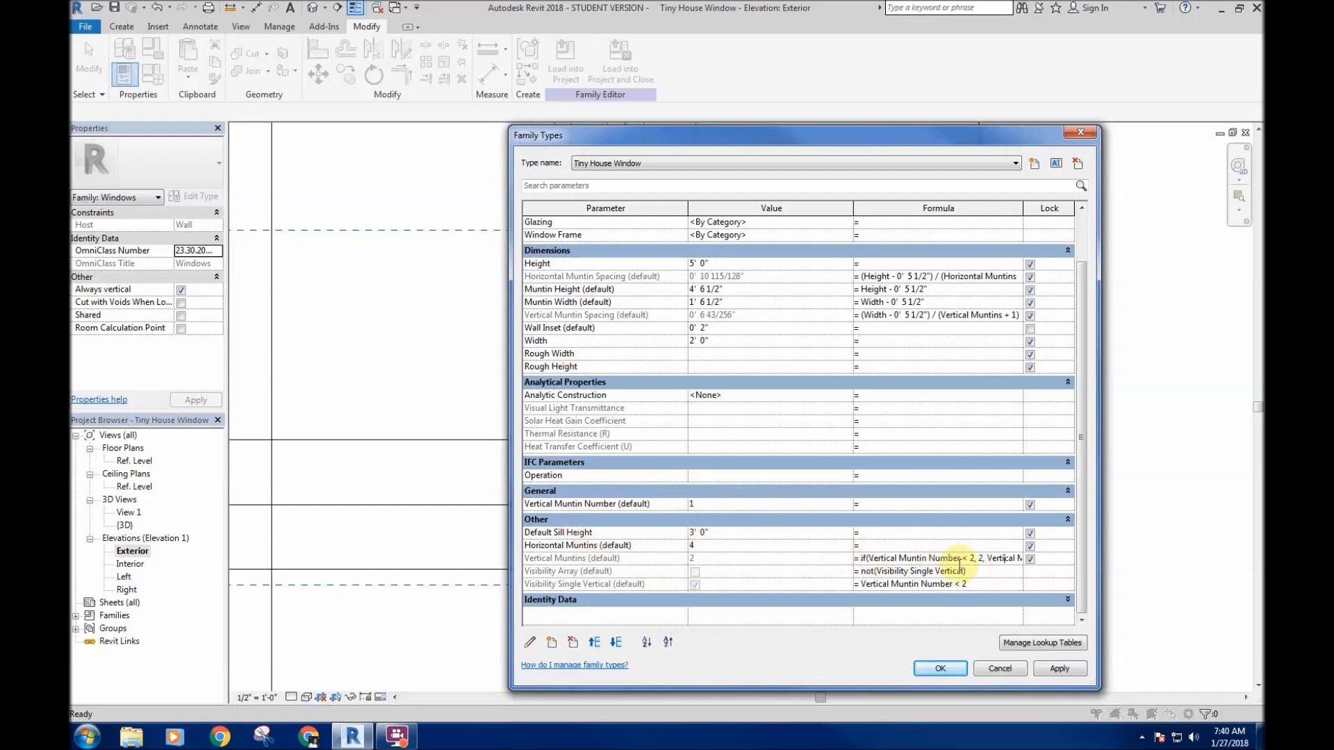
pyautogui.click(999, 559)
pyautogui.moveTo(1021, 559); pyautogui.dragTo(980, 561)
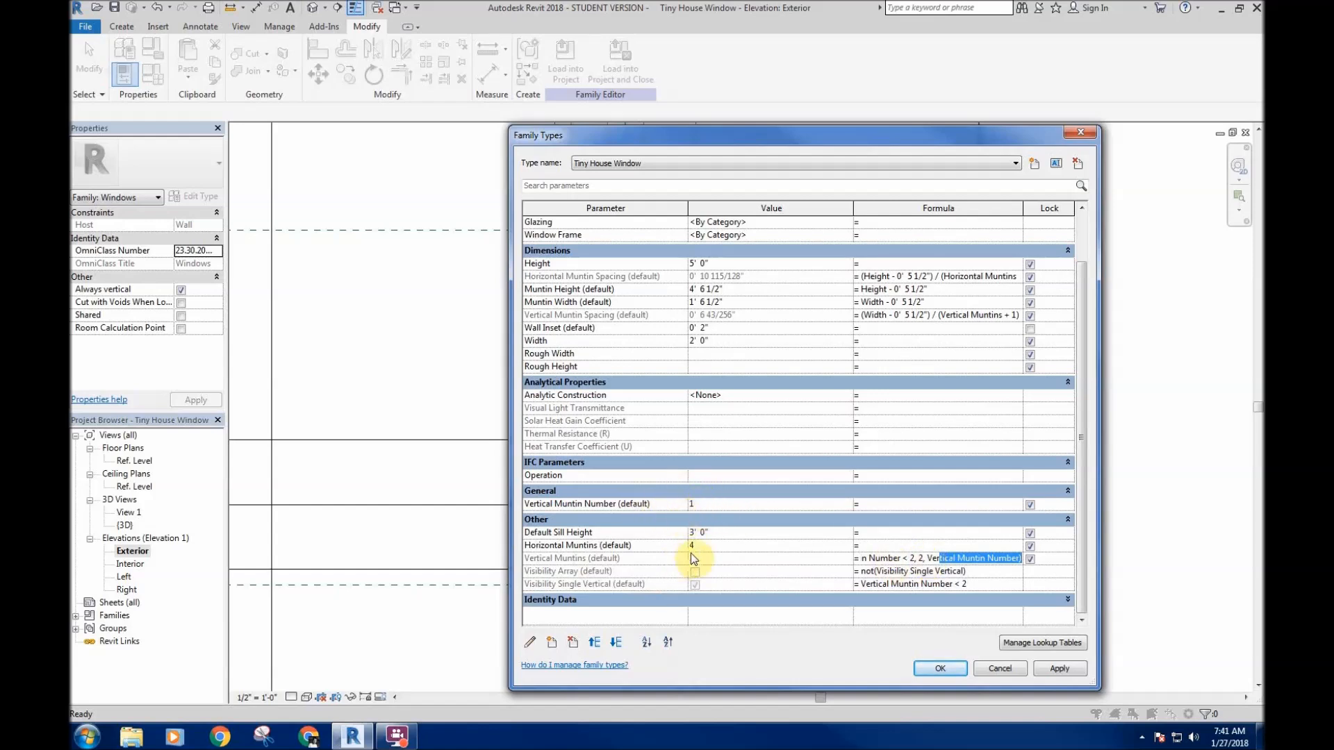
pyautogui.click(978, 559)
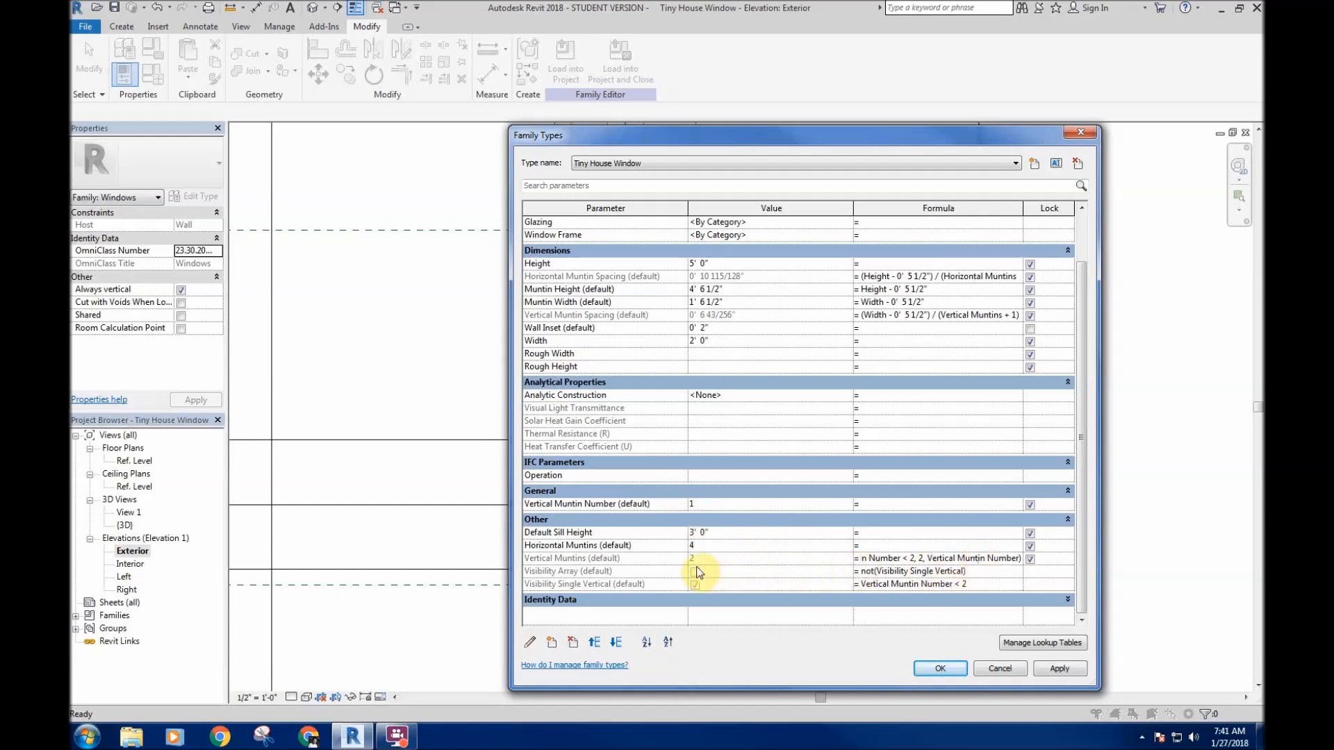
pyautogui.click(920, 558)
pyautogui.write('2,')
pyautogui.click(986, 576)
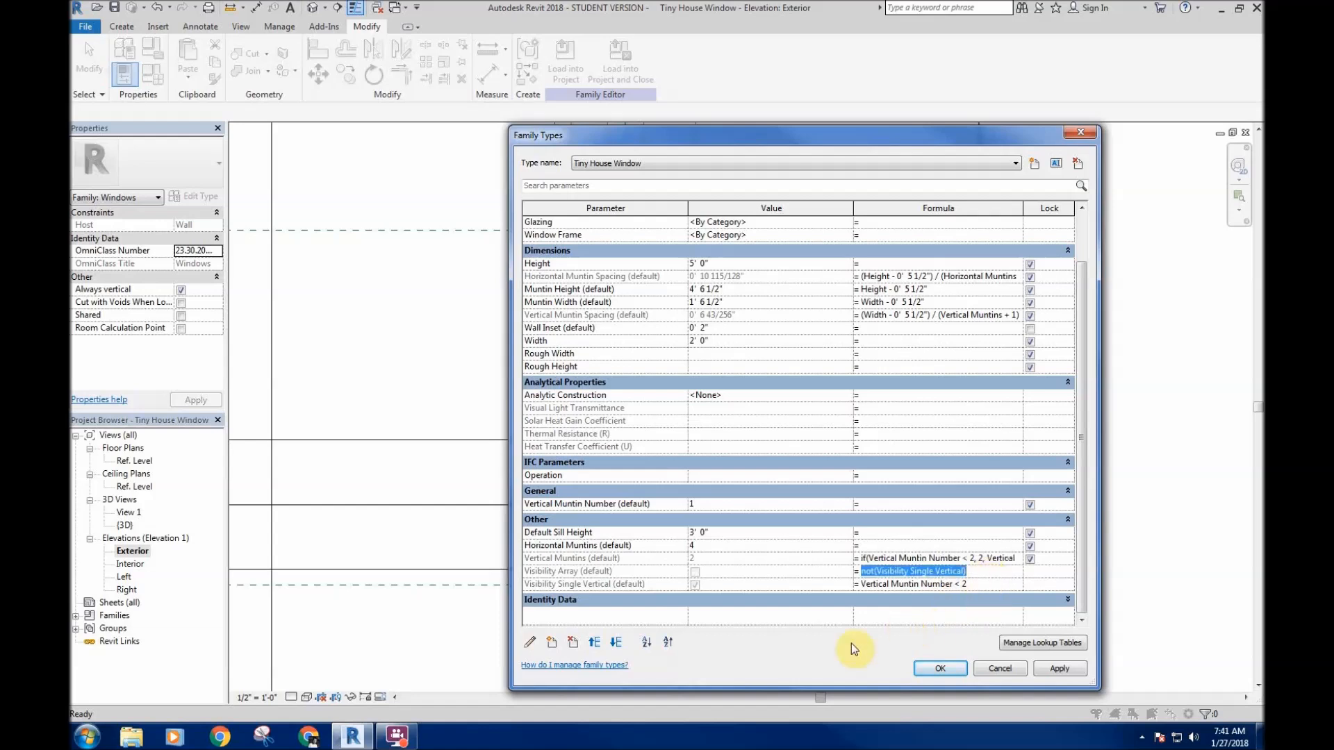
pyautogui.click(986, 574)
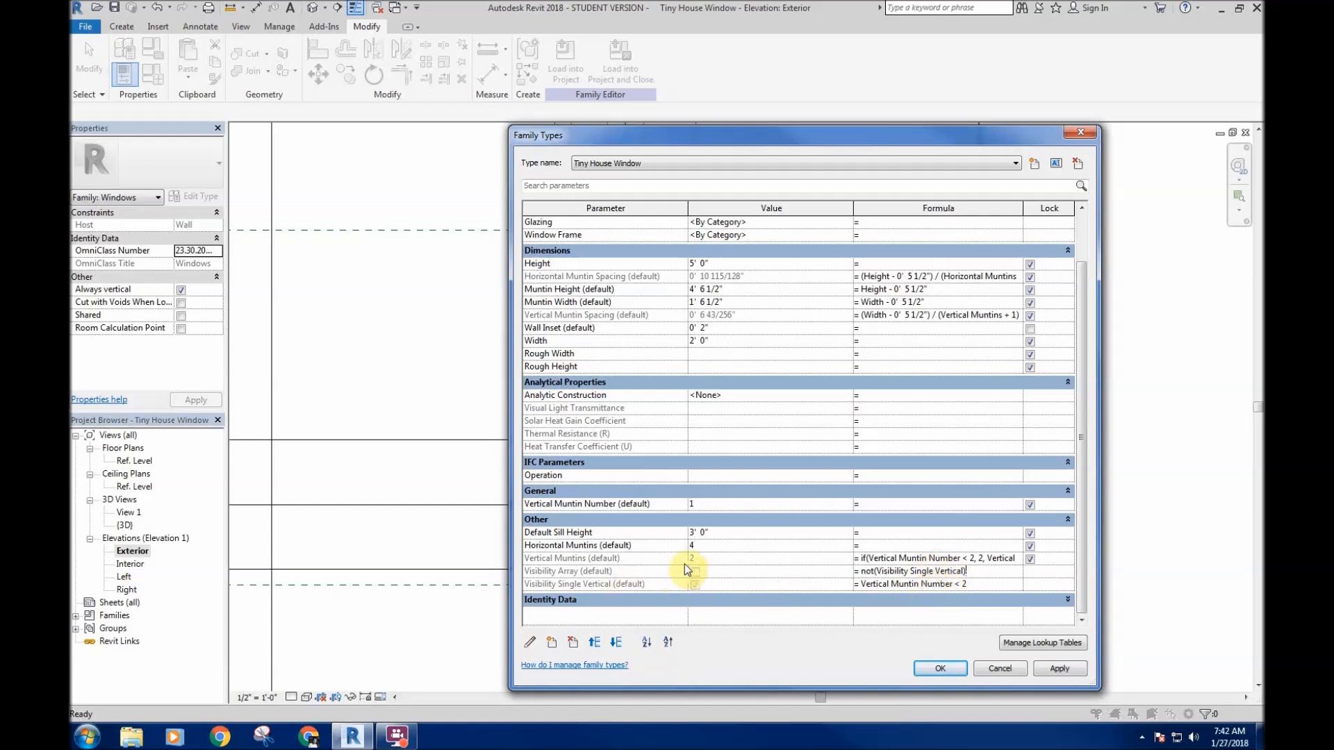
# - Set the Vertical Muntin Number parameter to 2
pyautogui.click(717, 503)
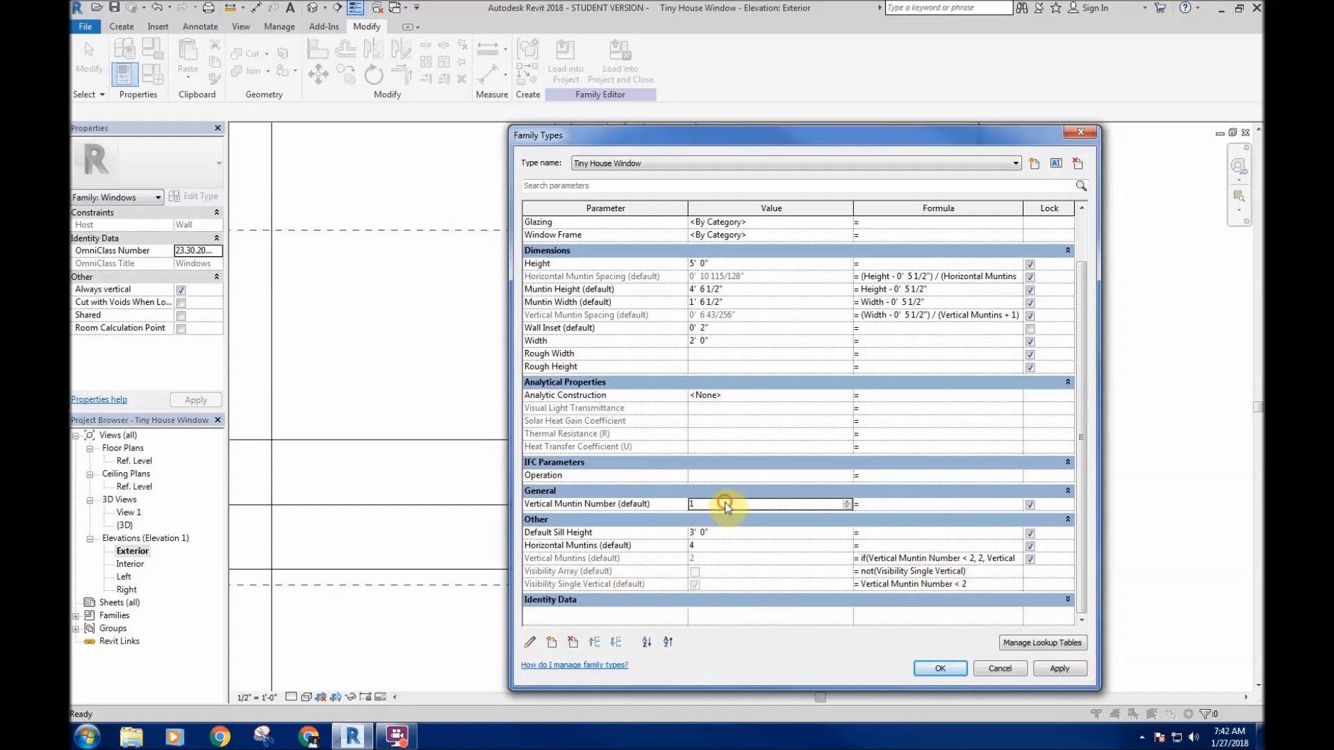
pyautogui.click(848, 501)
pyautogui.click(806, 475)
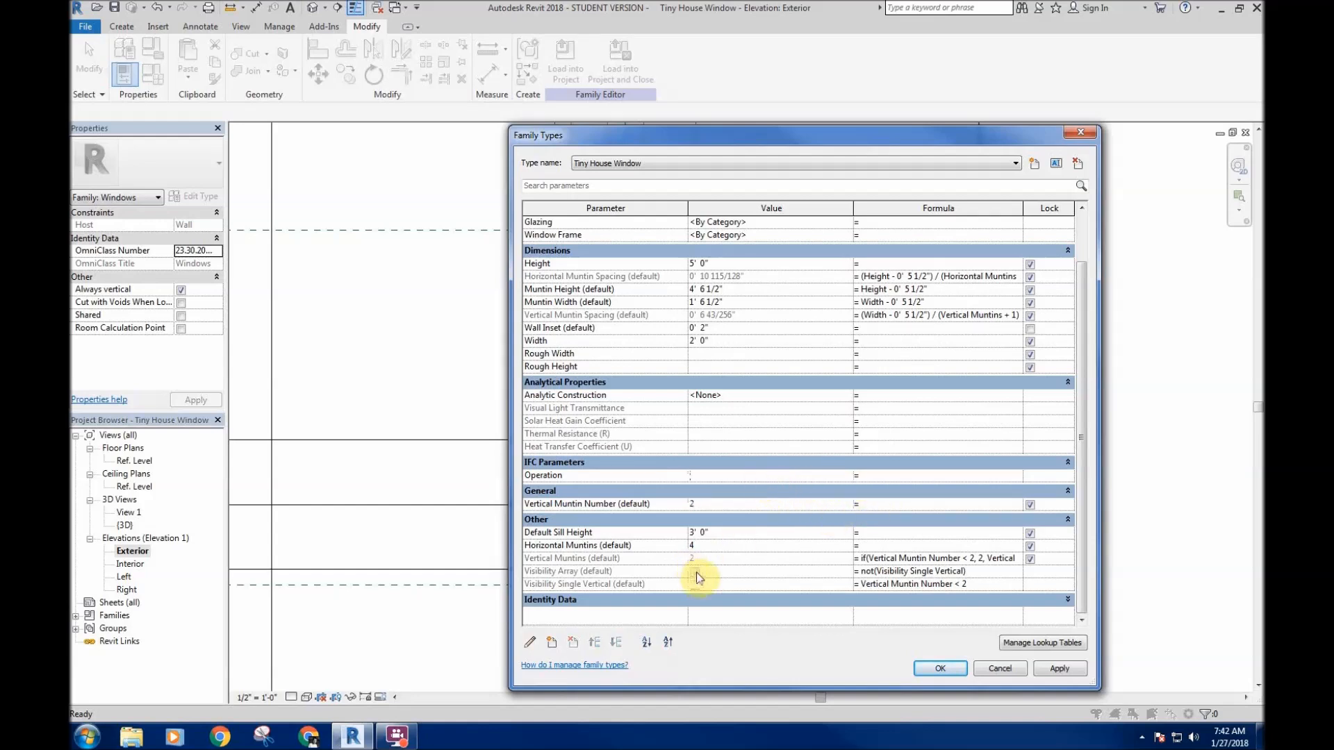